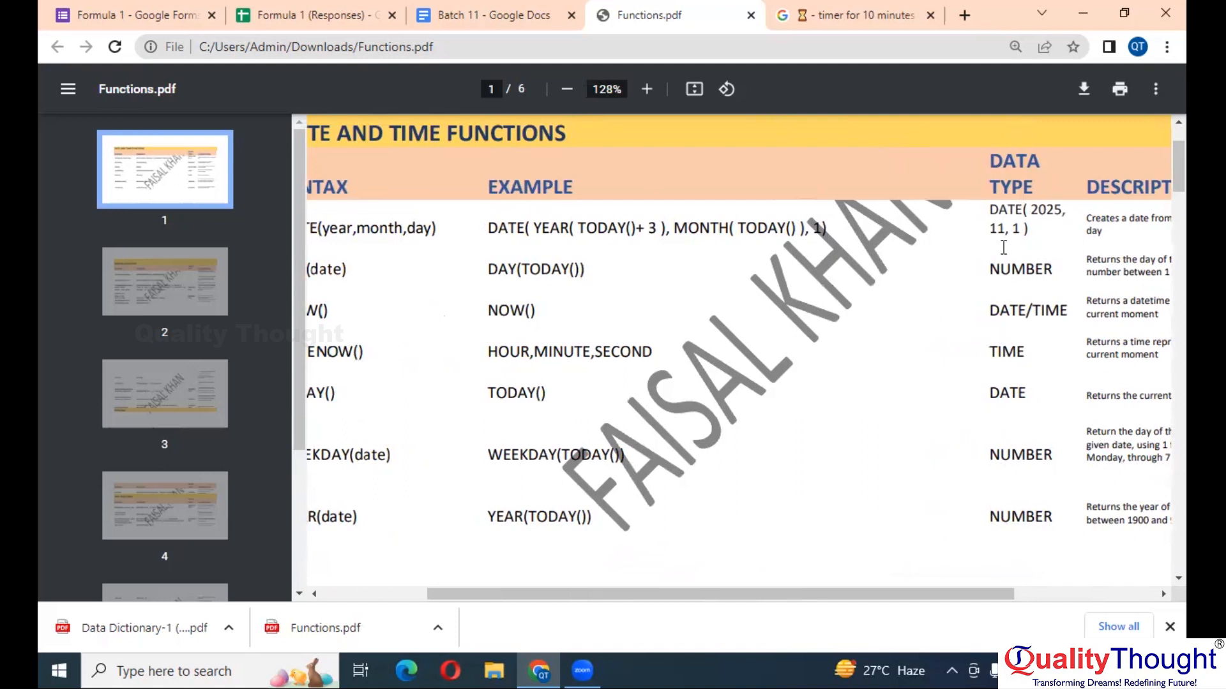
# - Point out the NOW and DAY function names in the Functions PDF table
pyautogui.hscroll(-4, 536, 331)
pyautogui.doubleClick(429, 311)
pyautogui.hscroll(-1, 429, 310)
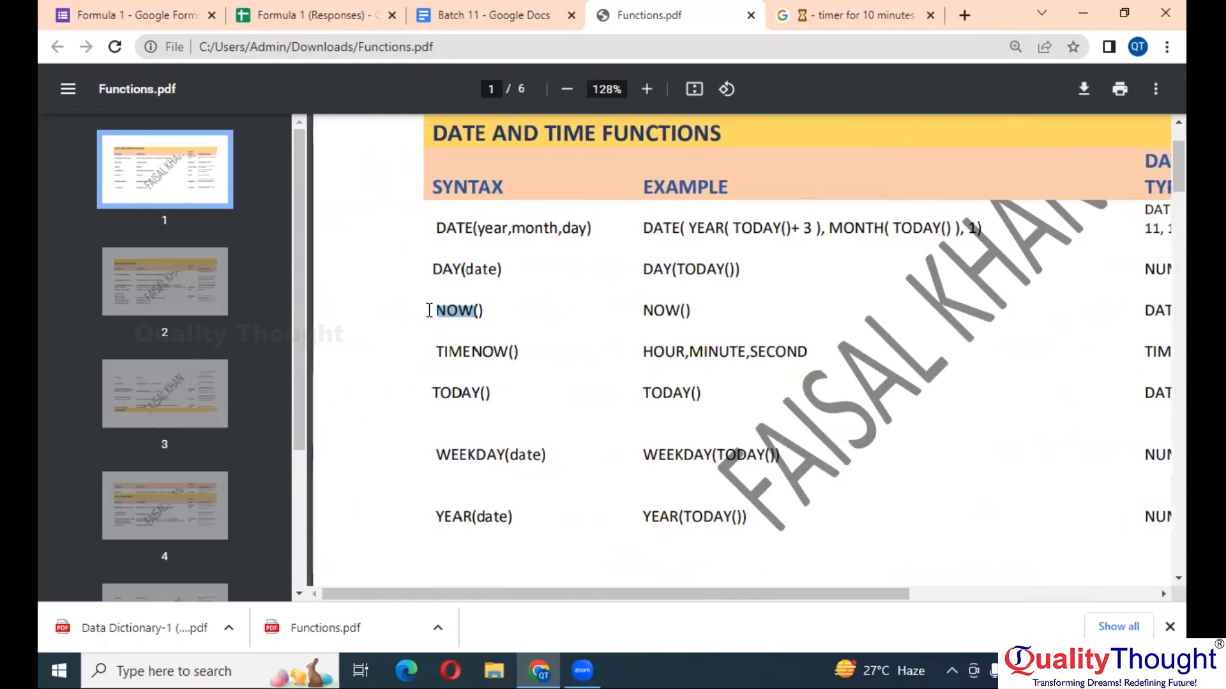
pyautogui.scroll(1, 429, 311)
pyautogui.scroll(-1, 429, 311)
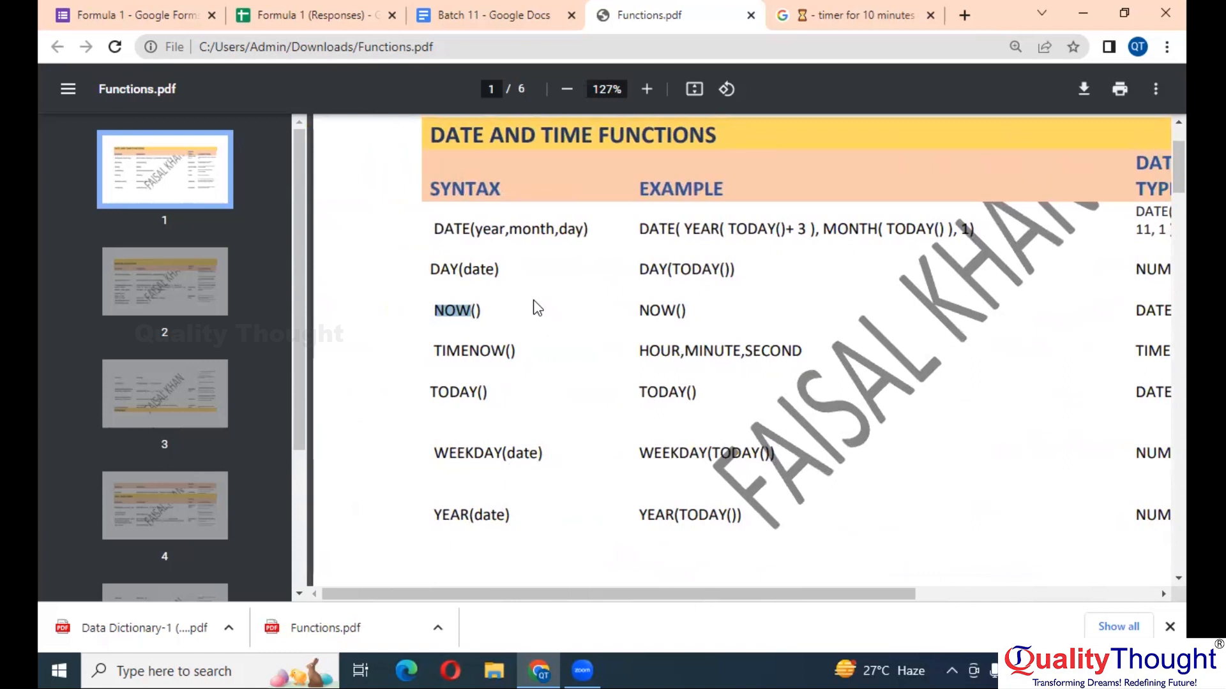
pyautogui.hscroll(5, 537, 308)
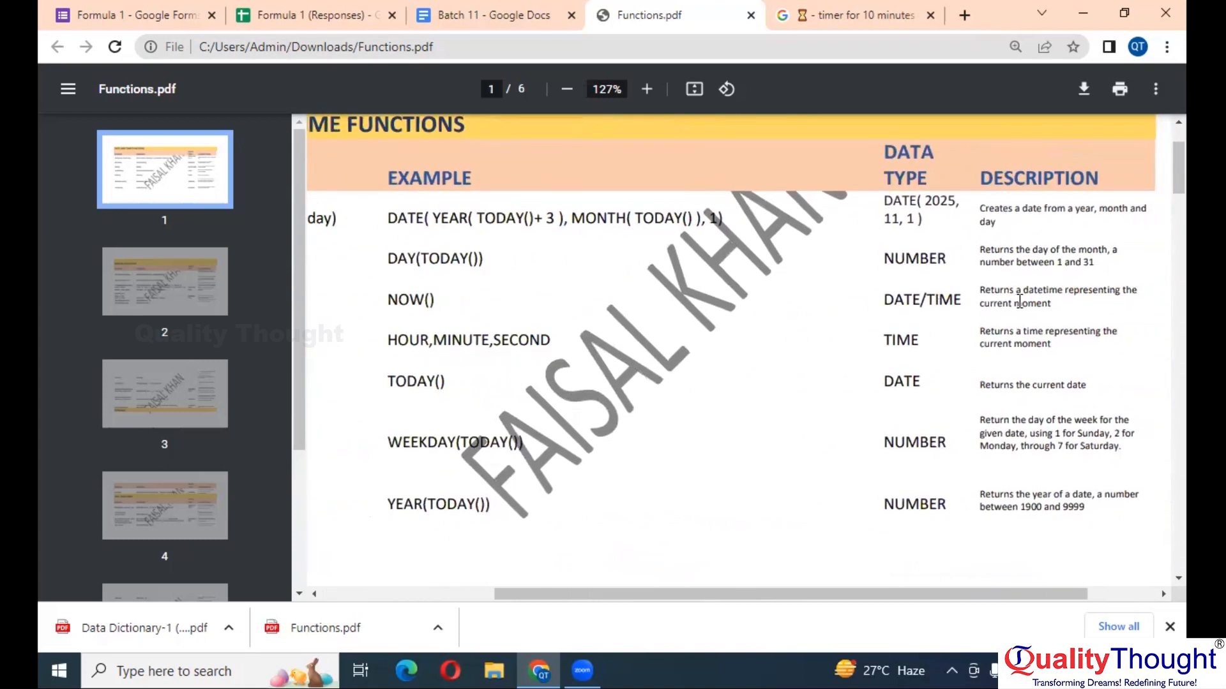
pyautogui.hscroll(-5, 608, 276)
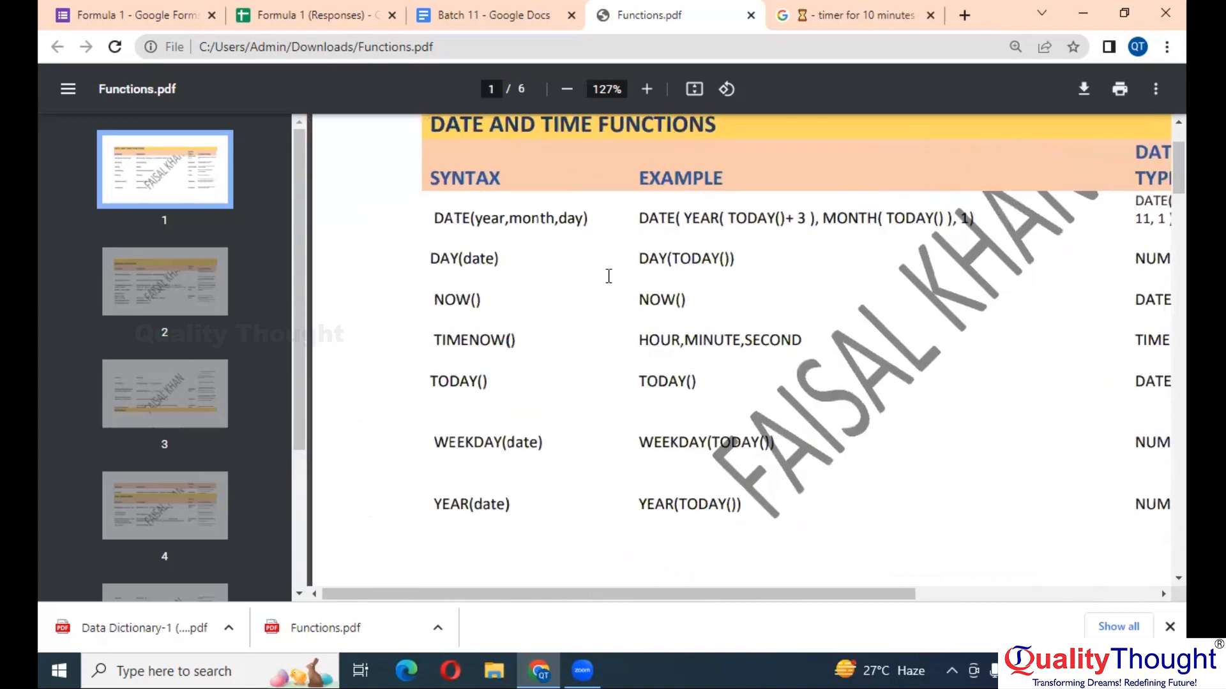
pyautogui.doubleClick(452, 247)
pyautogui.scroll(3, 791, 251)
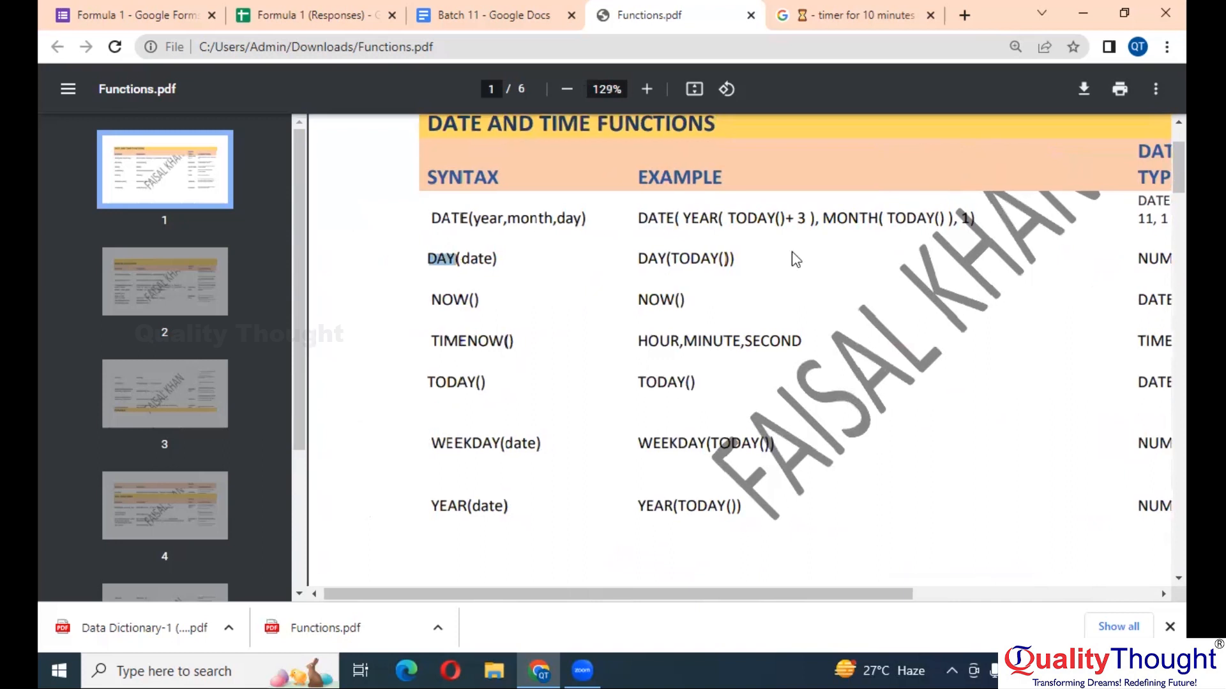
pyautogui.click(475, 259)
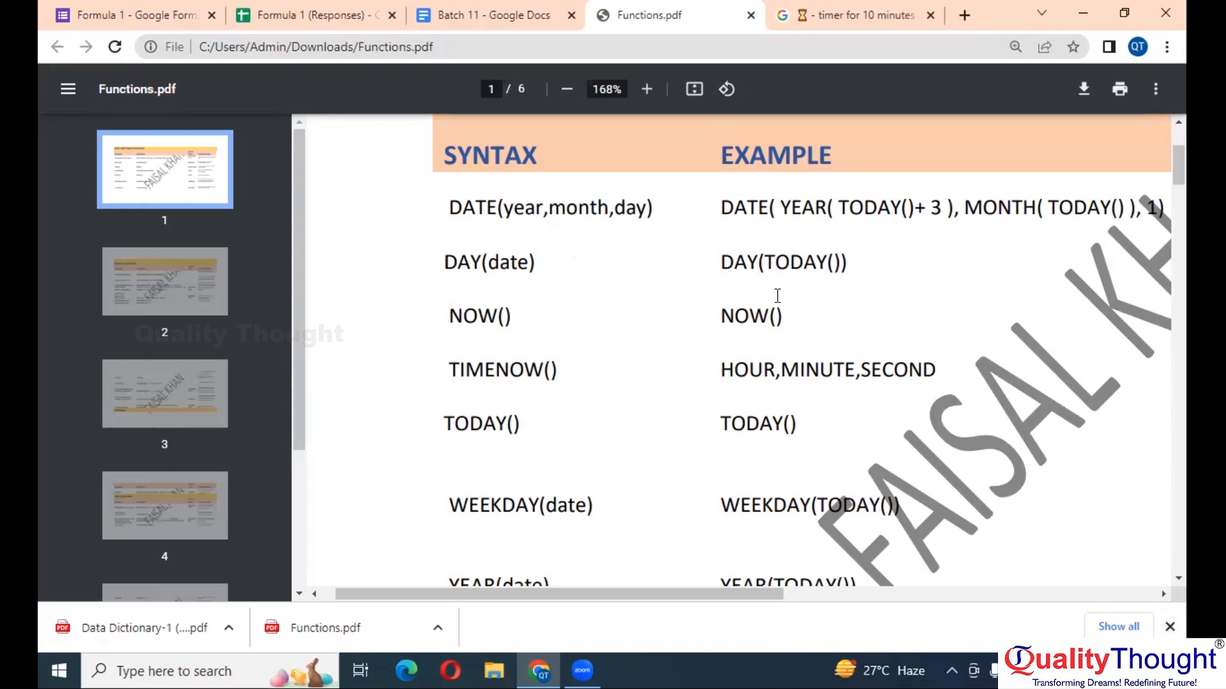
# - In Batch 11, write DAY(TODAY()) ⇒, YEAR(TODAY()) ⇒ and MONTH(TODAY()) ⇒ on separate lines
pyautogui.click(489, 14)
pyautogui.write('Day')
pyautogui.press('BackSpace')
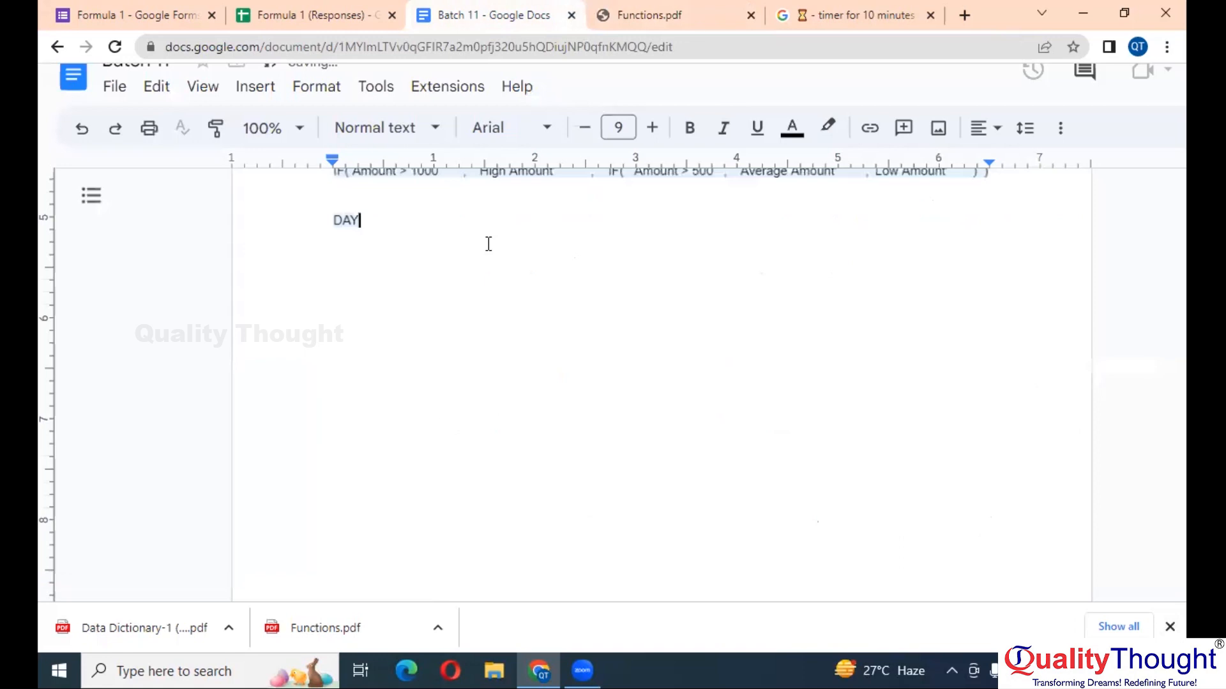
pyautogui.write('Y(TODAY())')
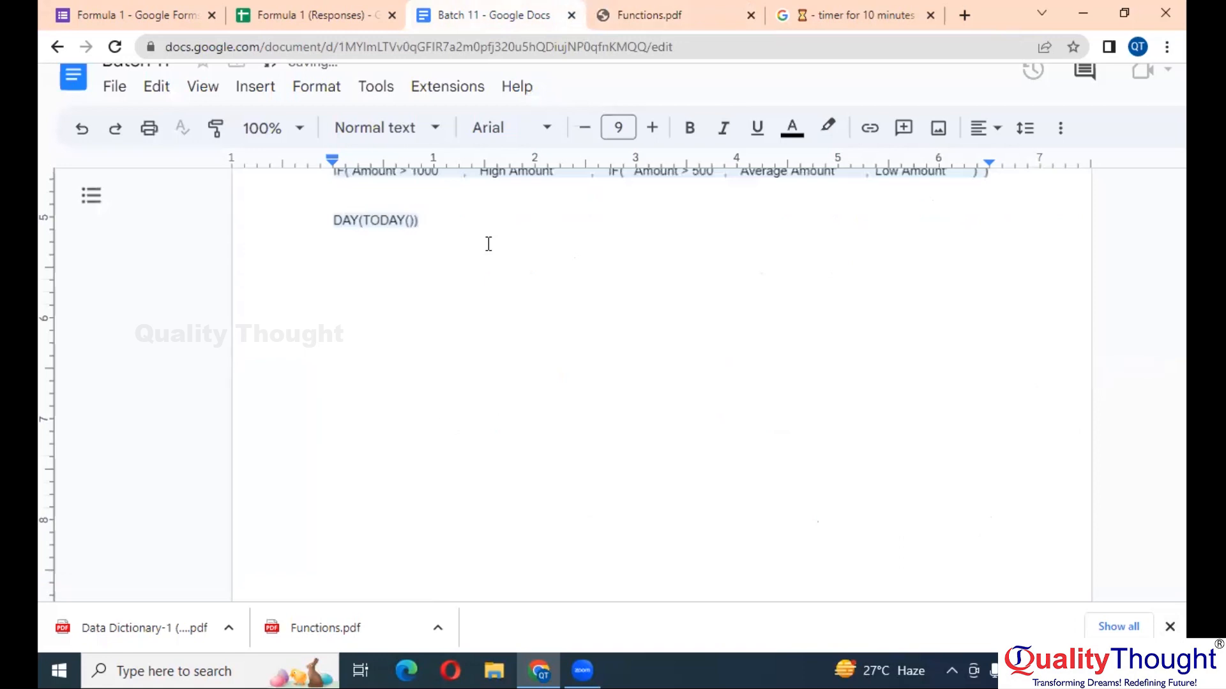
pyautogui.scroll(5, 488, 243)
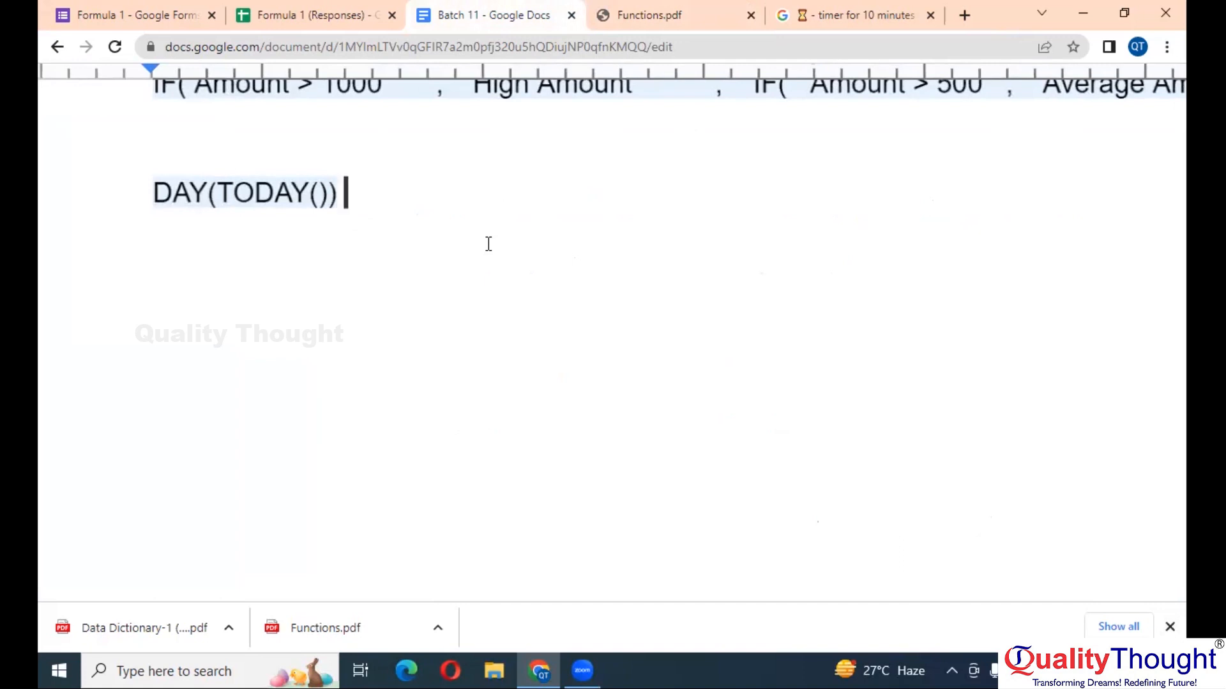
pyautogui.write('=>')
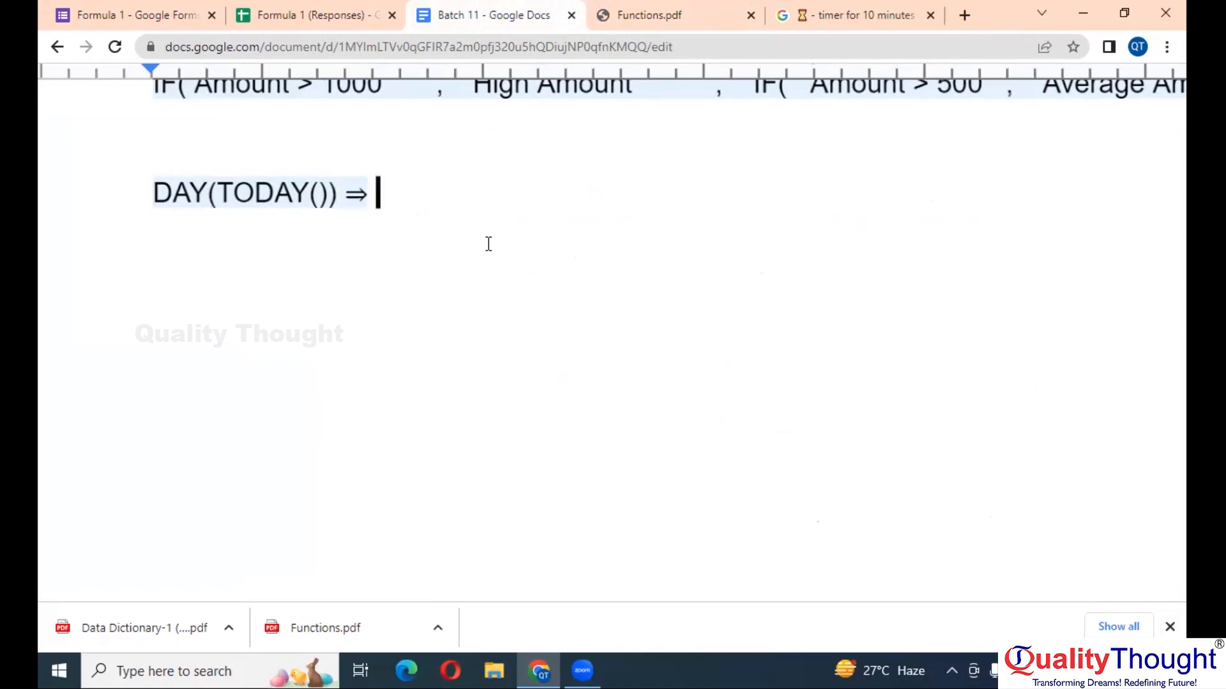
pyautogui.press('Return')
pyautogui.press('Return')
pyautogui.write('YEAR(TO')
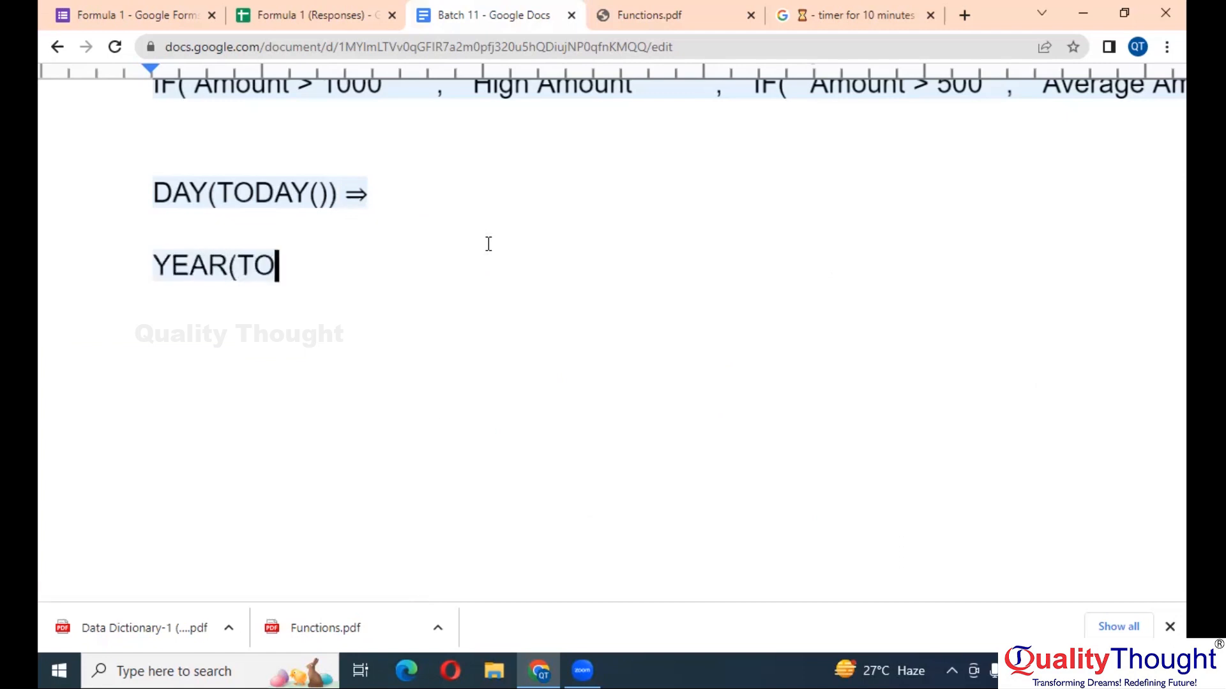
pyautogui.write('DAY()) ')
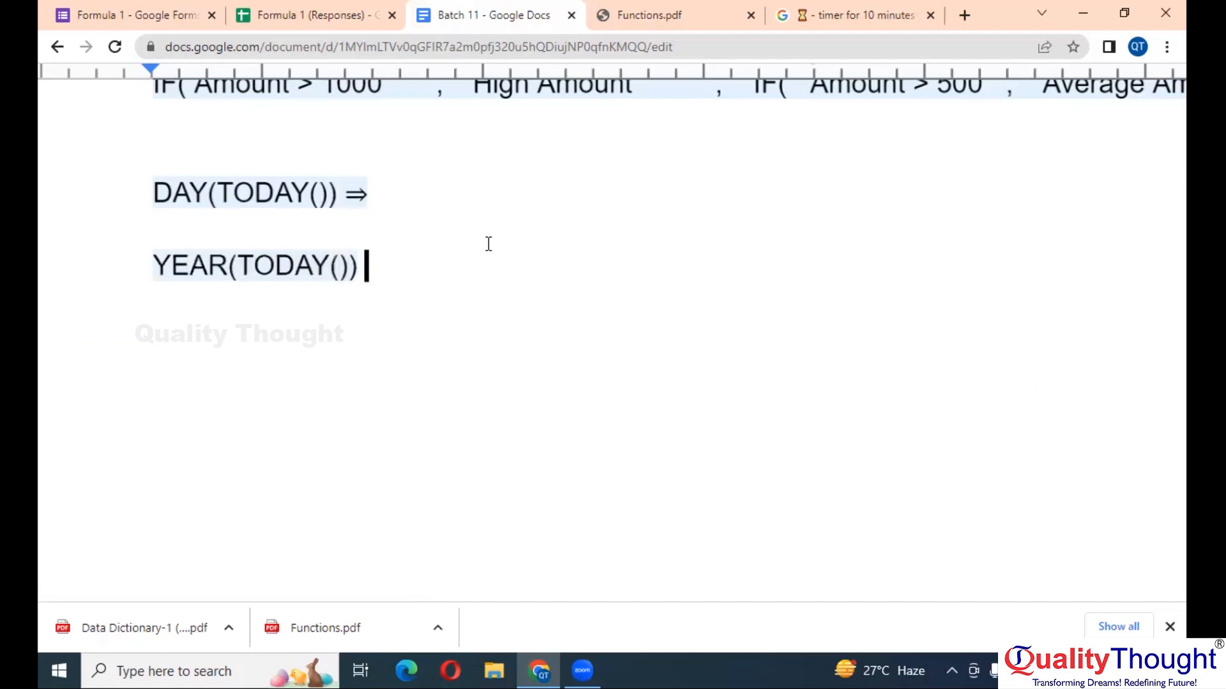
pyautogui.write('==>')
pyautogui.press('Return')
pyautogui.press('Return')
pyautogui.write('MONTH(TODAY()) ==')
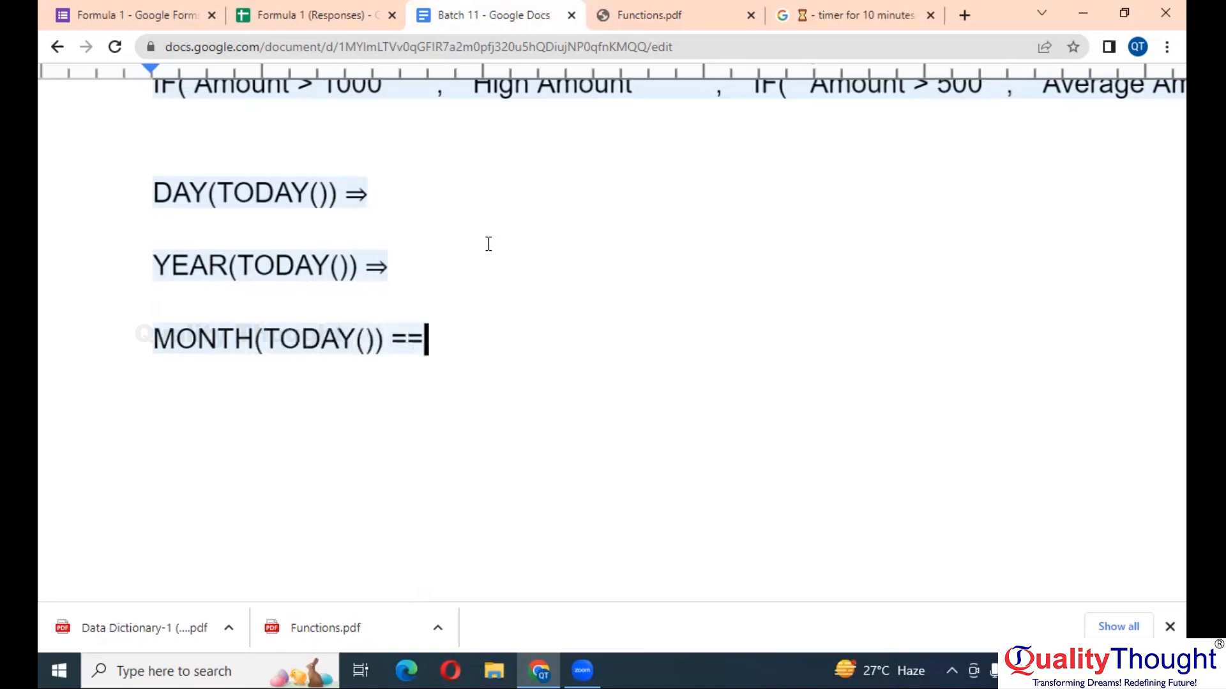
pyautogui.write('>')
pyautogui.click(383, 187)
# - Fill in the results: 2023 after YEAR, 23 after DAY and 03 after MONTH
pyautogui.click(440, 266)
pyautogui.write('202')
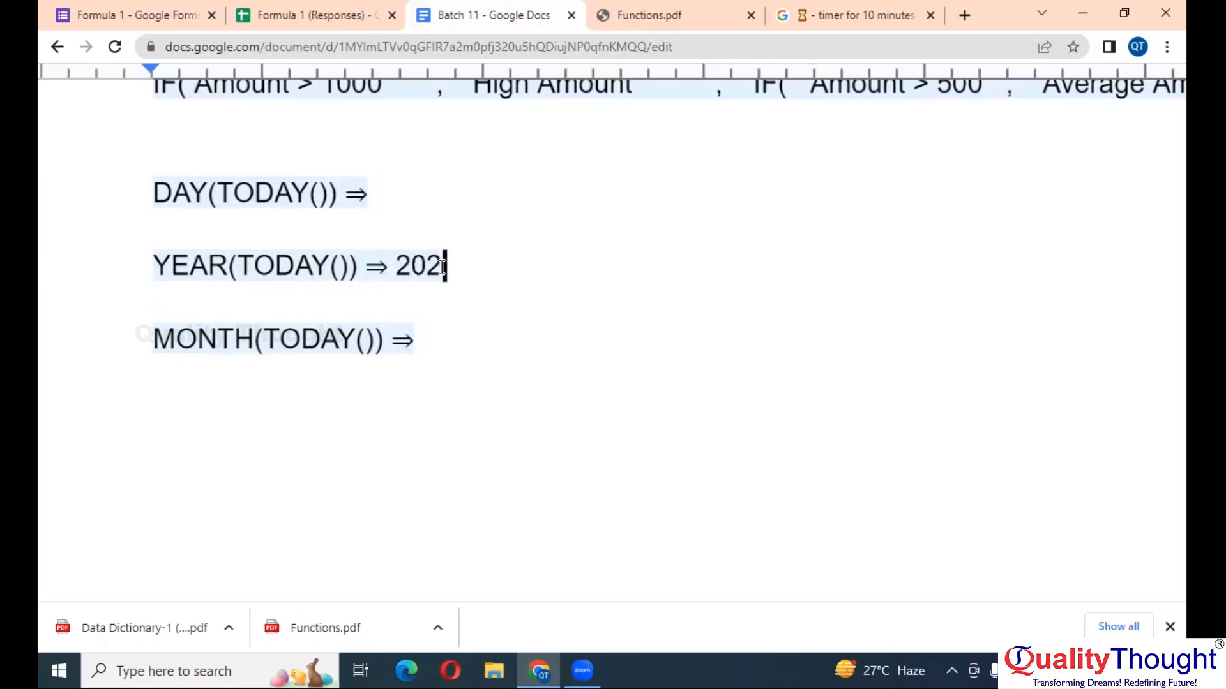
pyautogui.write('3')
pyautogui.click(420, 195)
pyautogui.write('23')
pyautogui.click(452, 355)
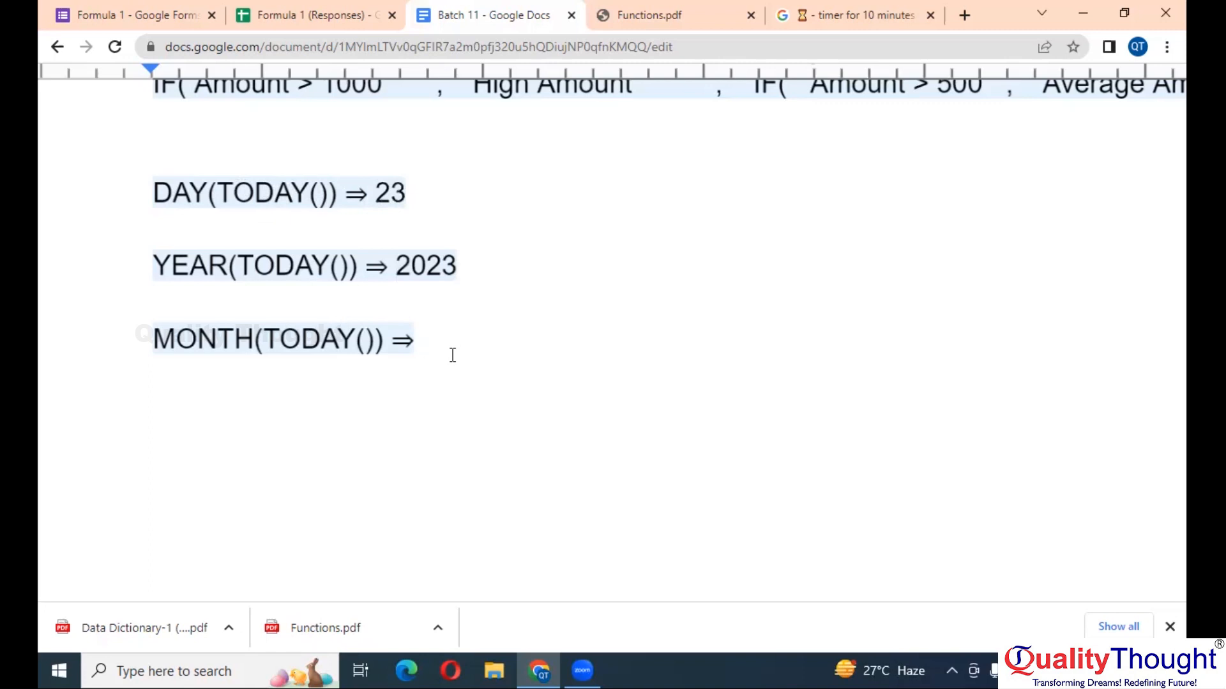
pyautogui.write('03')
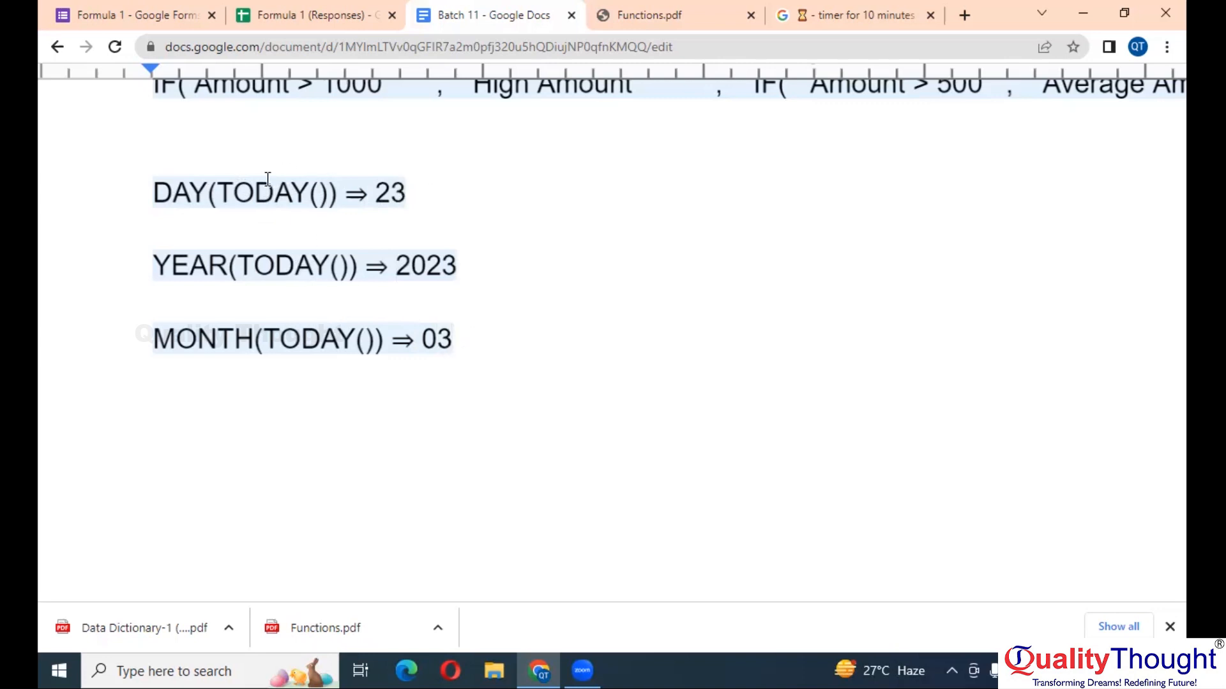
pyautogui.click(432, 183)
# - Add a DAY(23/03/2023) line beneath DAY(TODAY()) ⇒ 23
pyautogui.press('Return')
pyautogui.write('D')
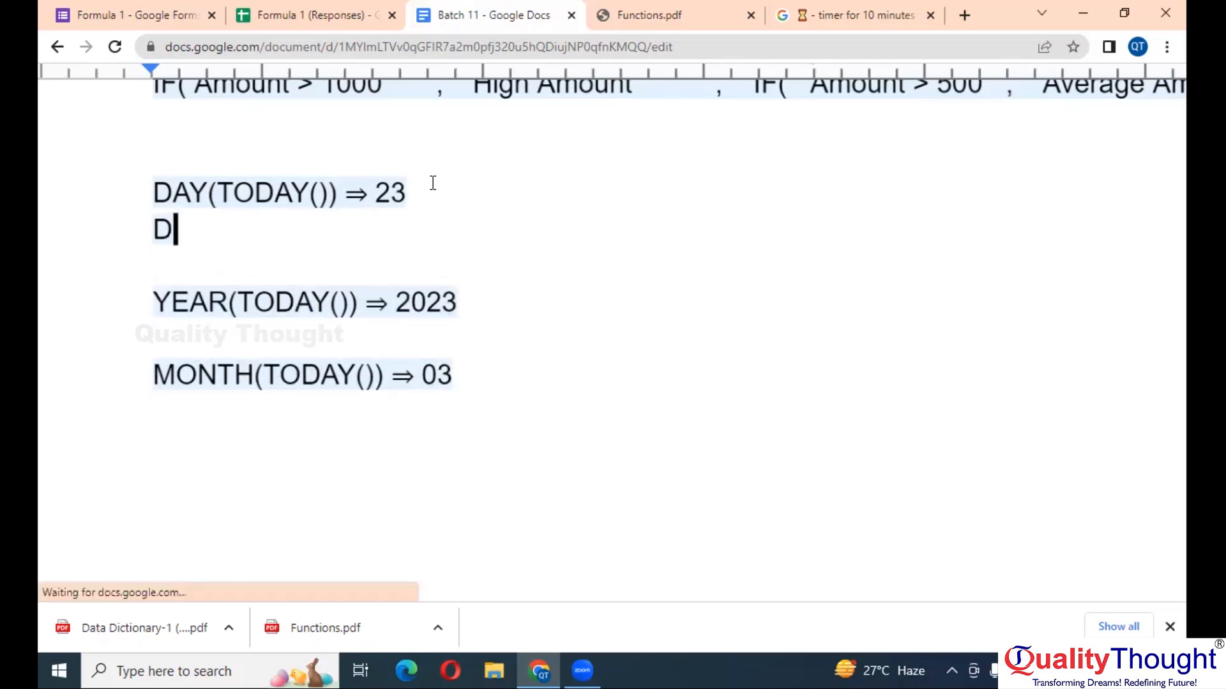
pyautogui.write('AY(')
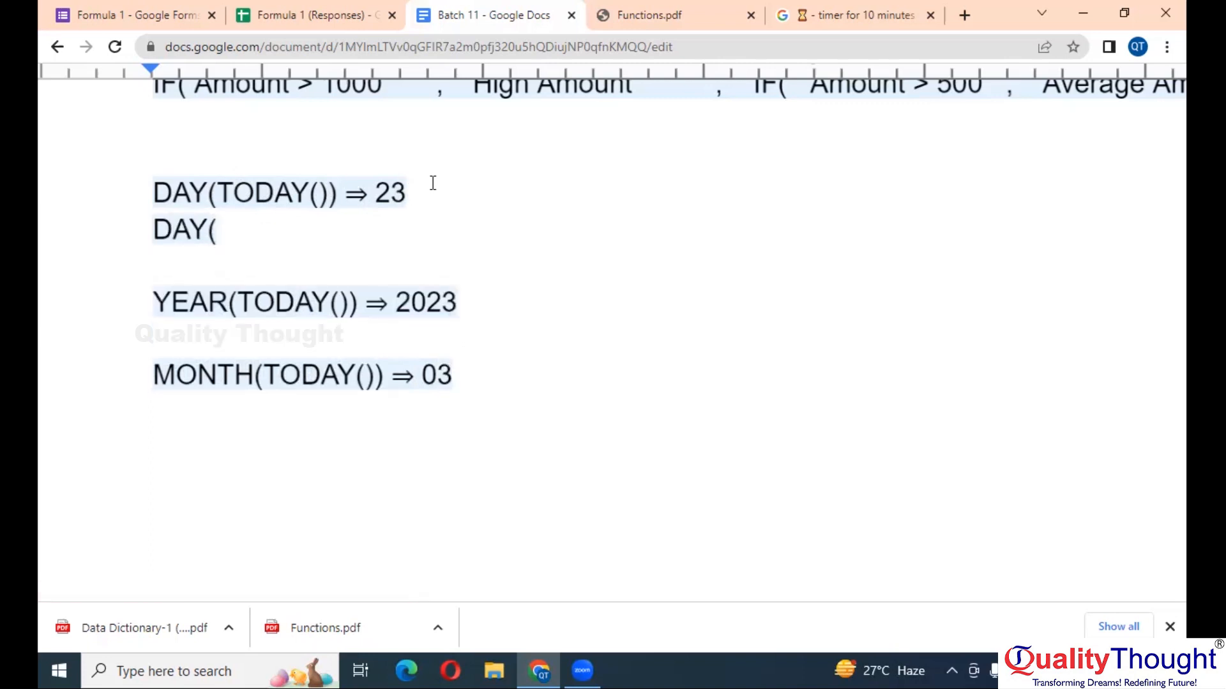
pyautogui.write('1')
pyautogui.press('BackSpace')
pyautogui.write('23/0')
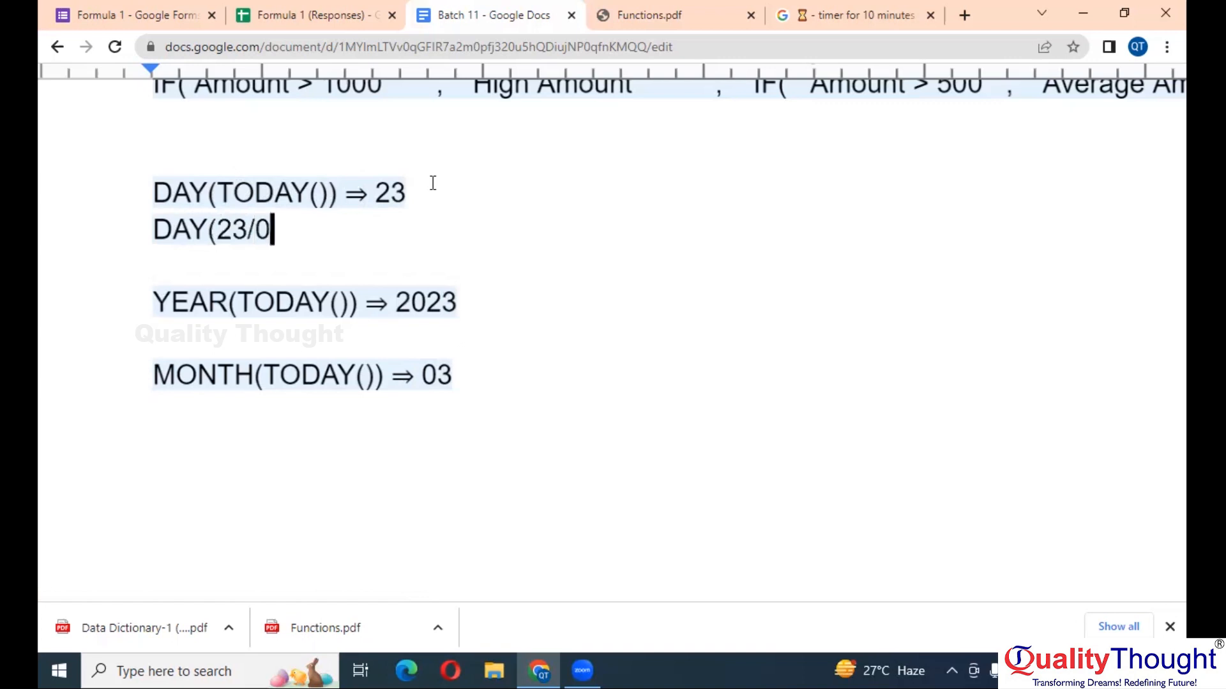
pyautogui.write('3/20')
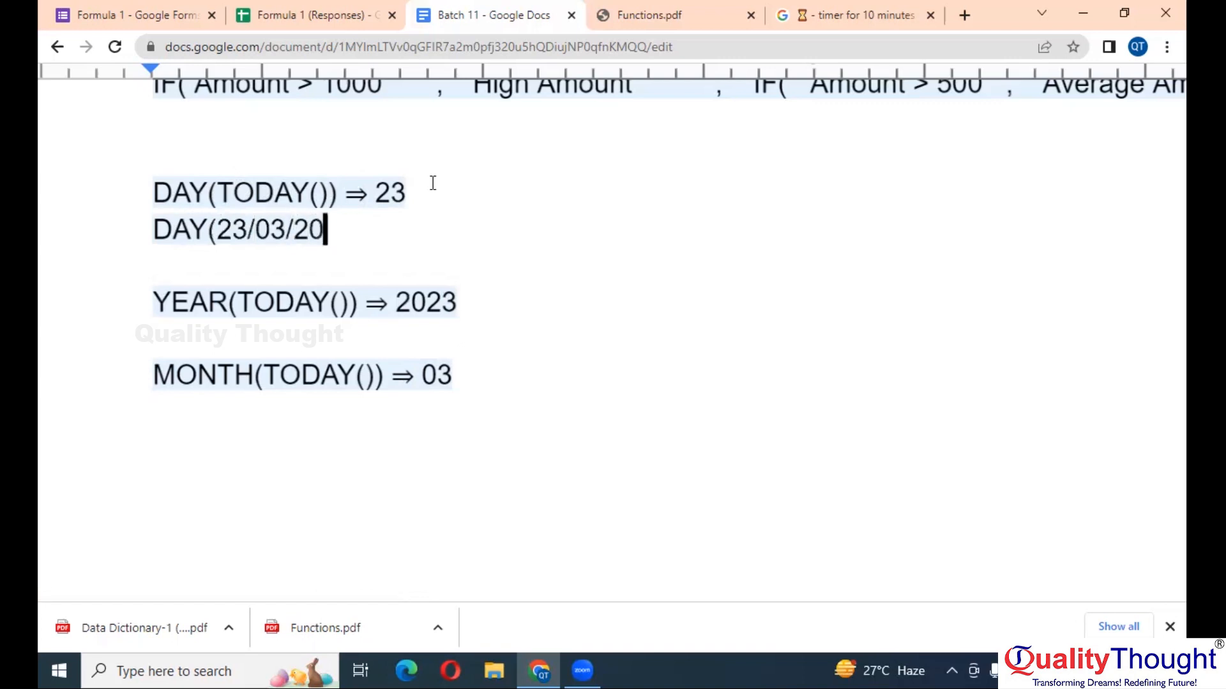
pyautogui.write('23)')
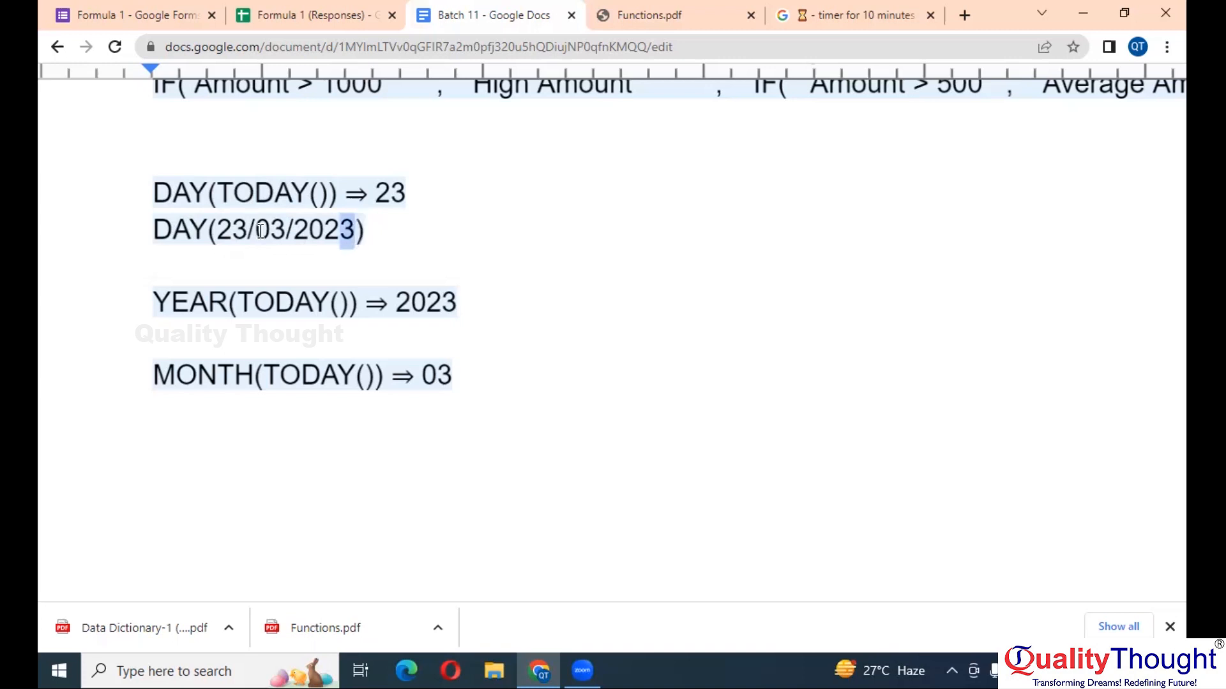
pyautogui.moveTo(355, 230); pyautogui.dragTo(223, 227)
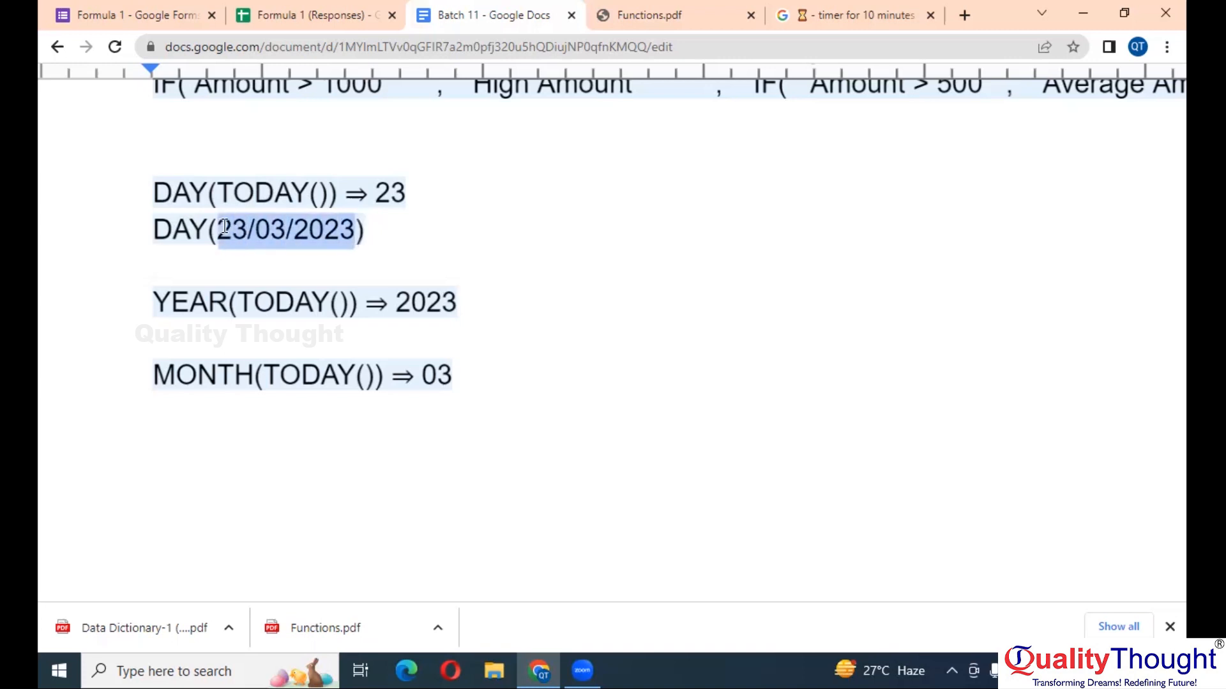
# - Start a TODAY() ⇒ line below the MONTH result
pyautogui.click(311, 441)
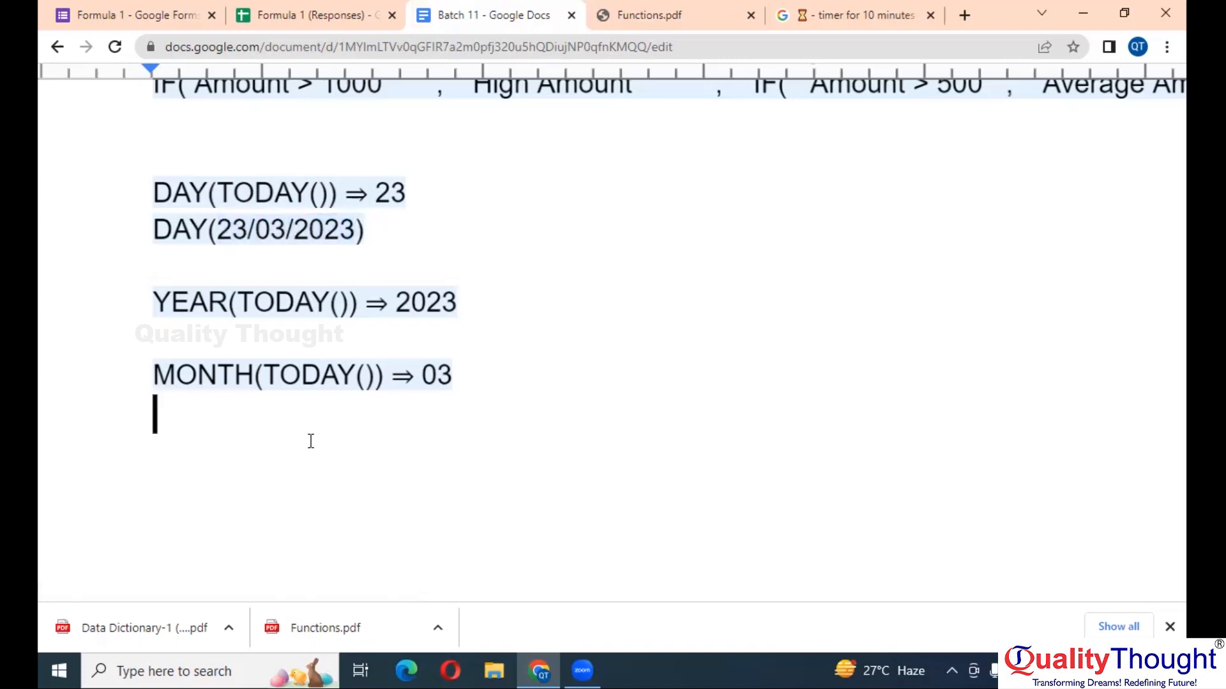
pyautogui.write('TODAY')
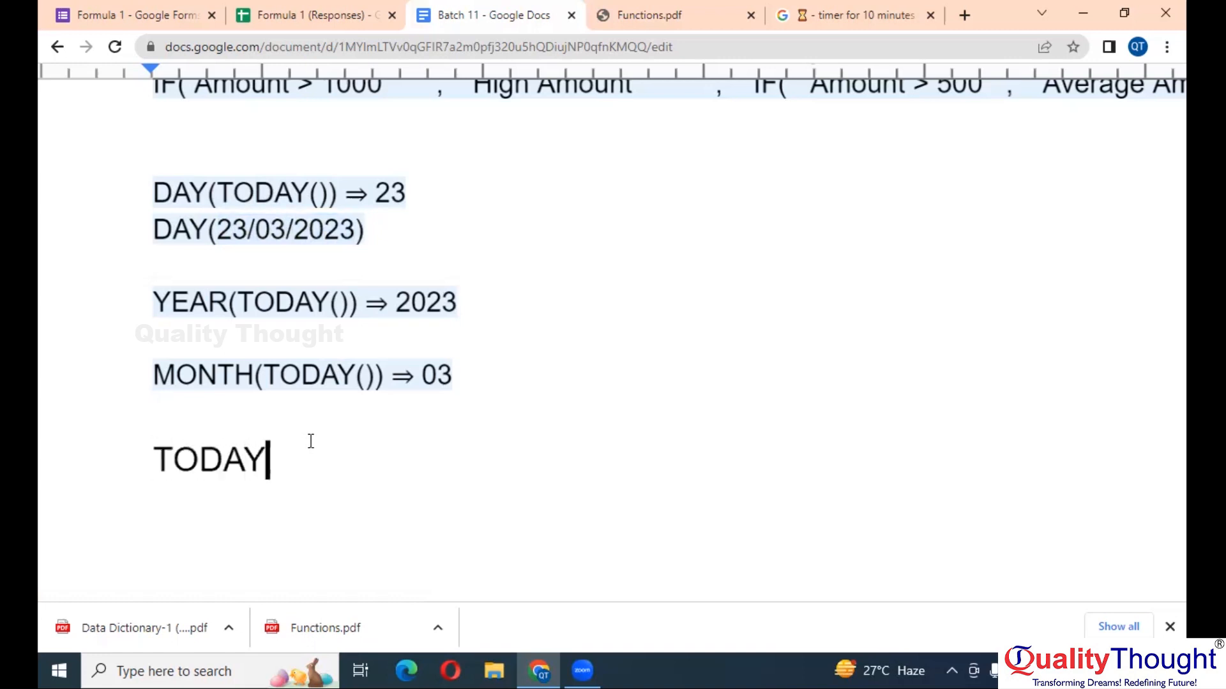
pyautogui.write('() ')
pyautogui.write('=>')
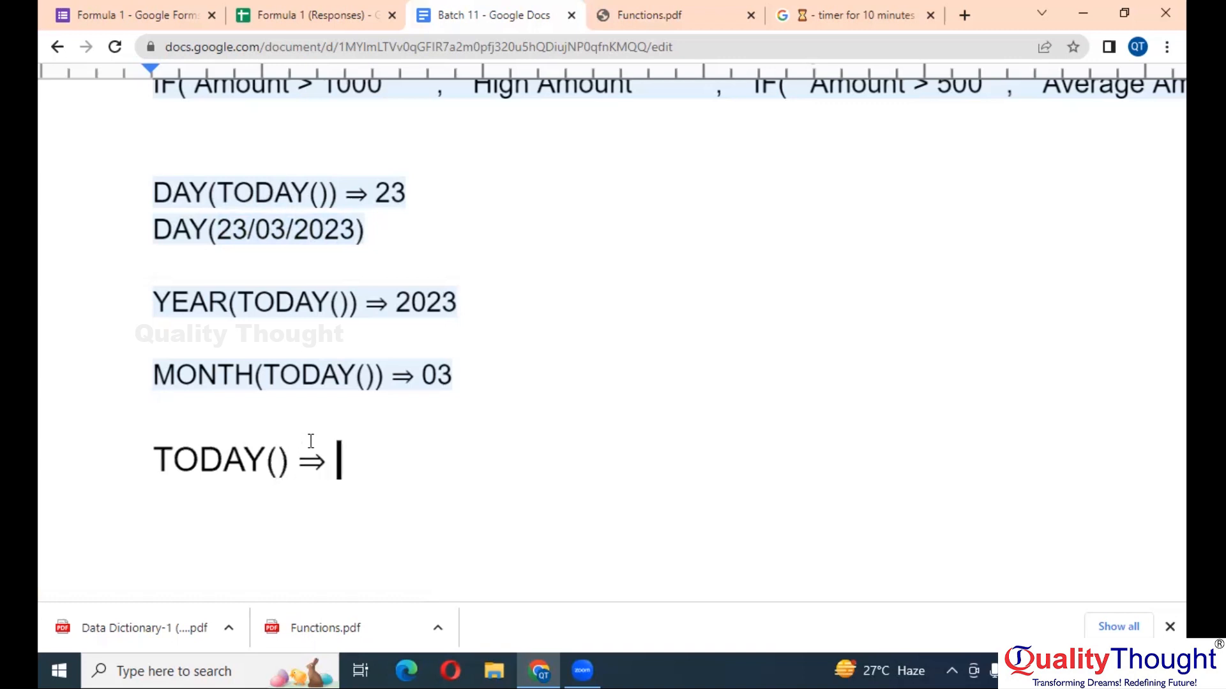
pyautogui.moveTo(355, 231); pyautogui.dragTo(217, 237)
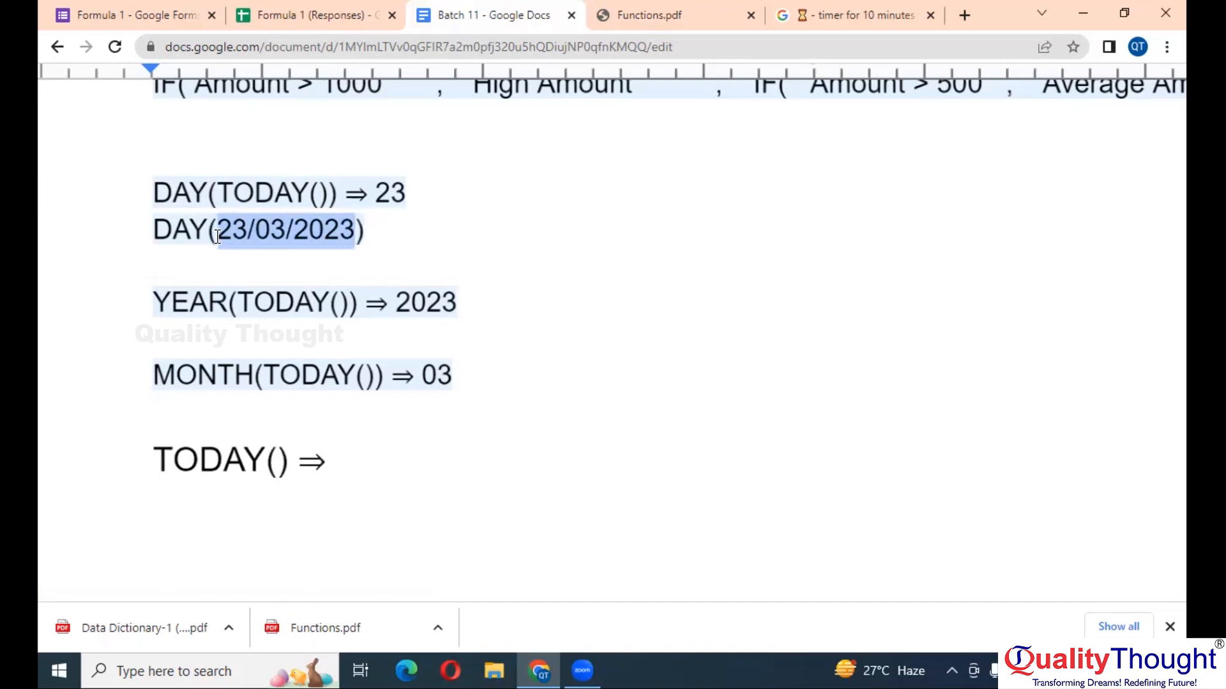
pyautogui.click(370, 461)
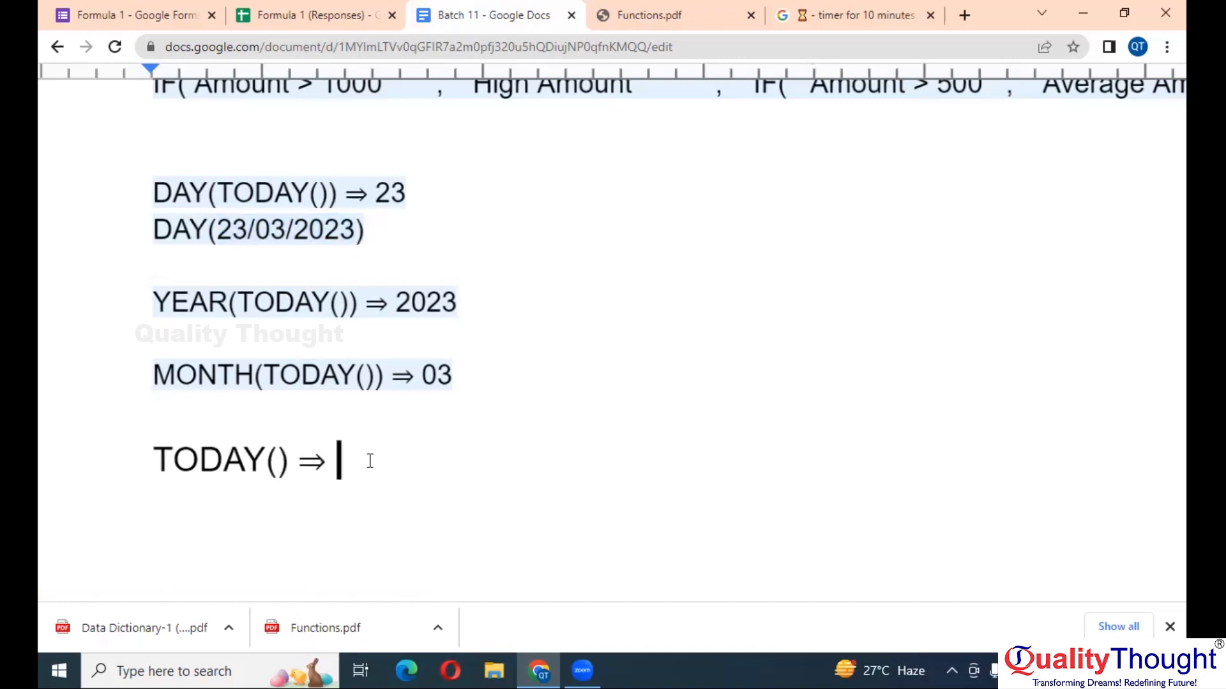
pyautogui.press('Escape')
pyautogui.scroll(-3, 371, 461)
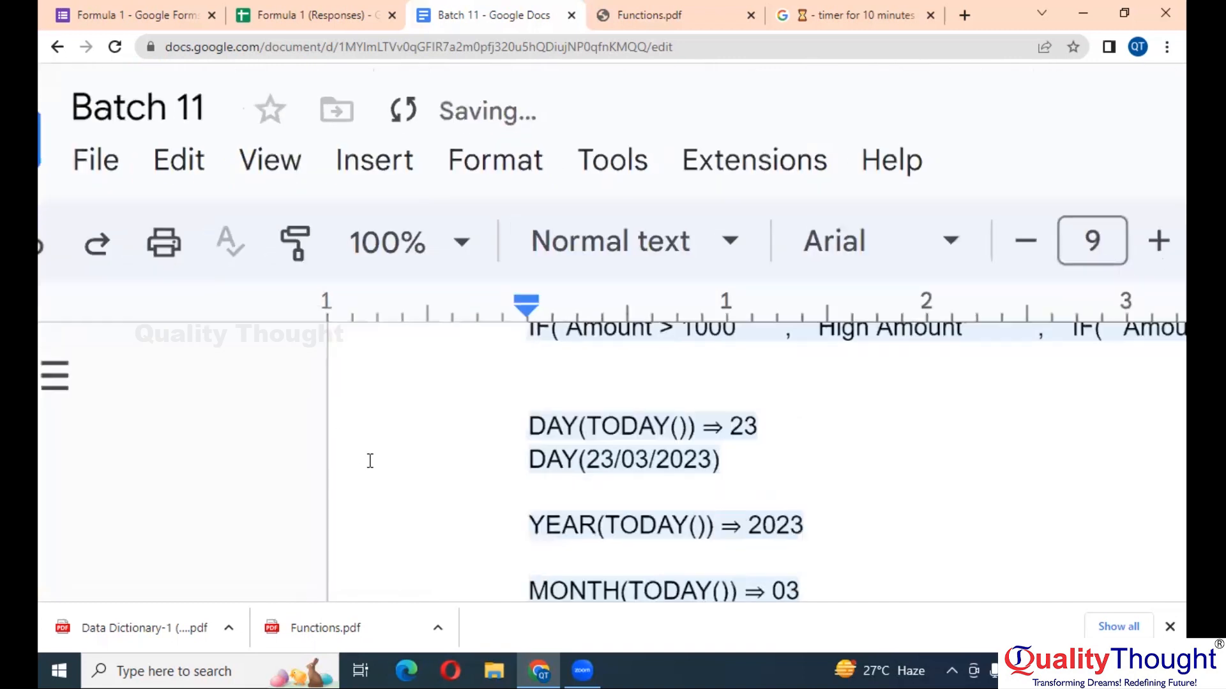
# - Insert a new line after the DAY(TODAY()) ⇒ 23 line
pyautogui.scroll(-2, 371, 461)
pyautogui.scroll(1, 370, 461)
pyautogui.hscroll(3, 702, 465)
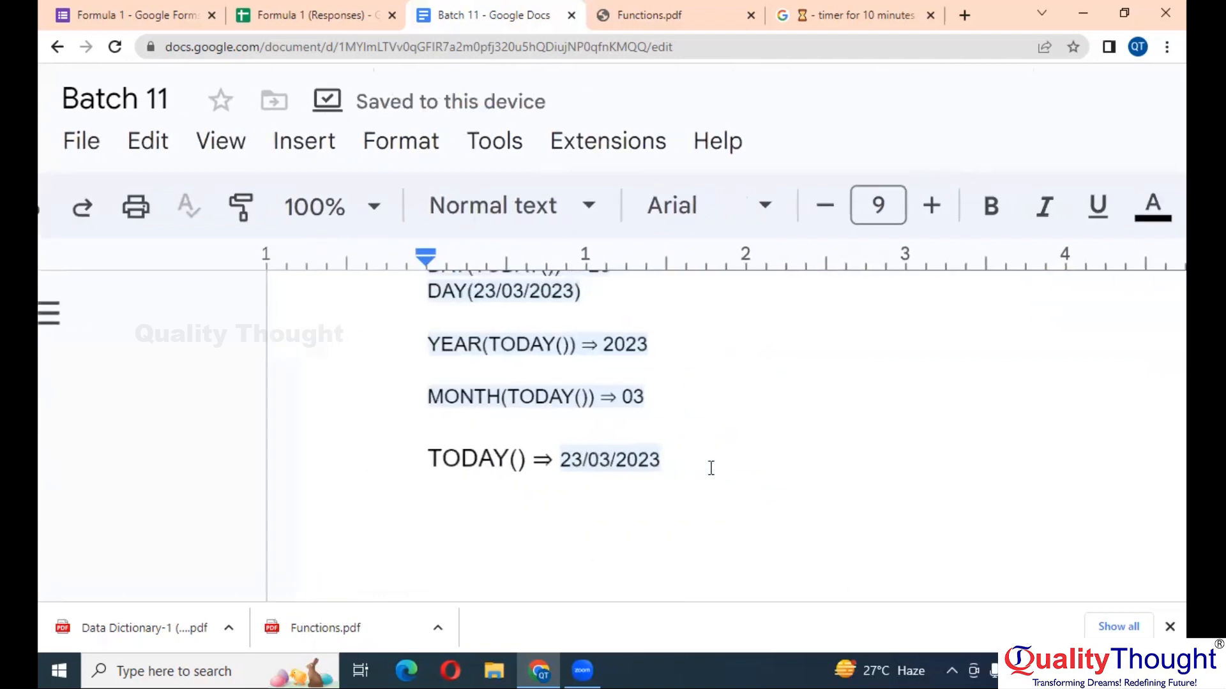
pyautogui.scroll(2, 703, 464)
pyautogui.click(618, 339)
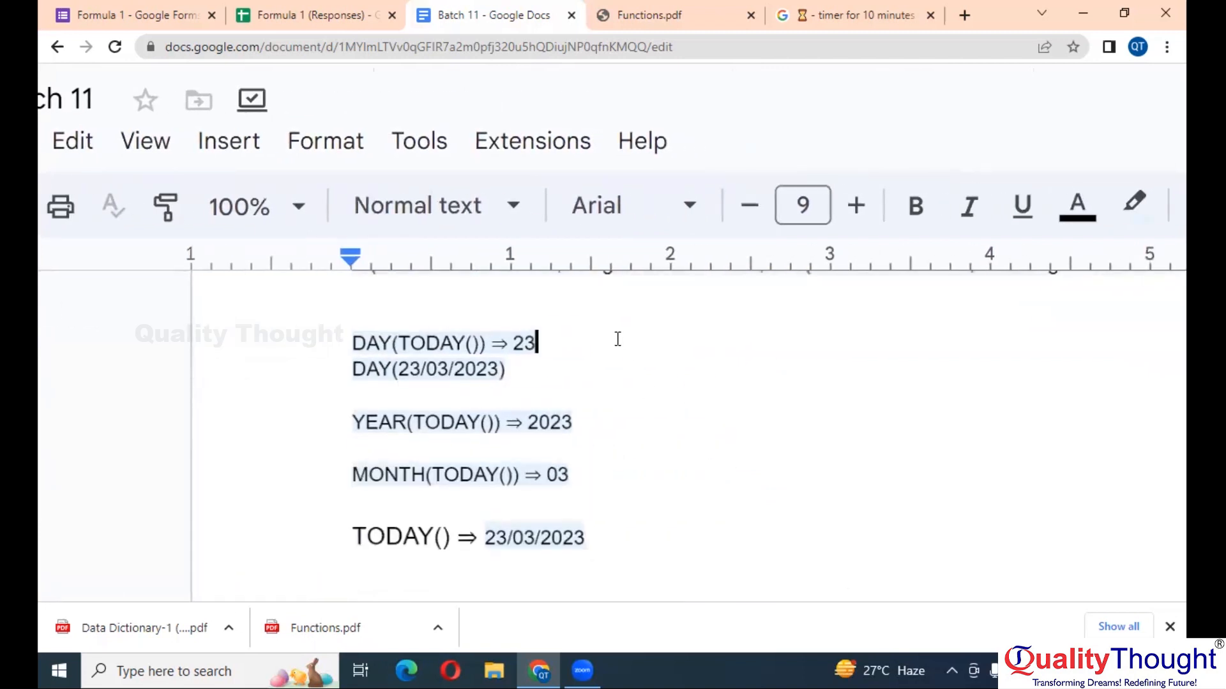
pyautogui.click(624, 419)
pyautogui.scroll(-1, 624, 418)
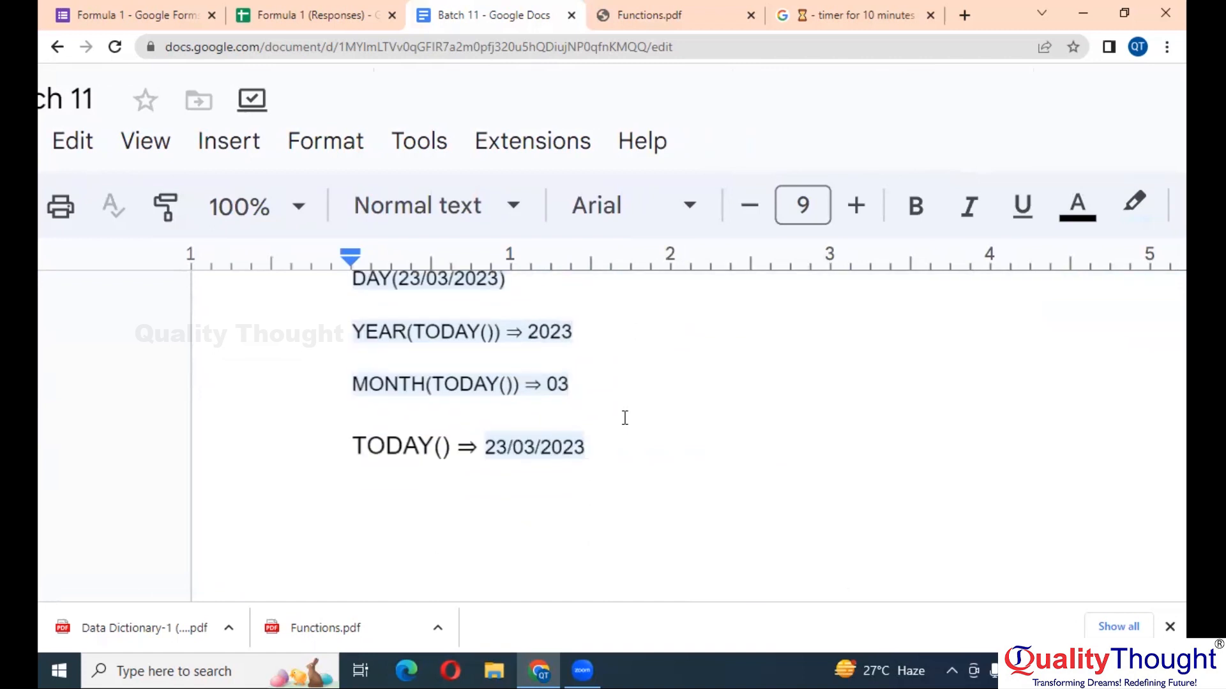
pyautogui.scroll(1, 607, 375)
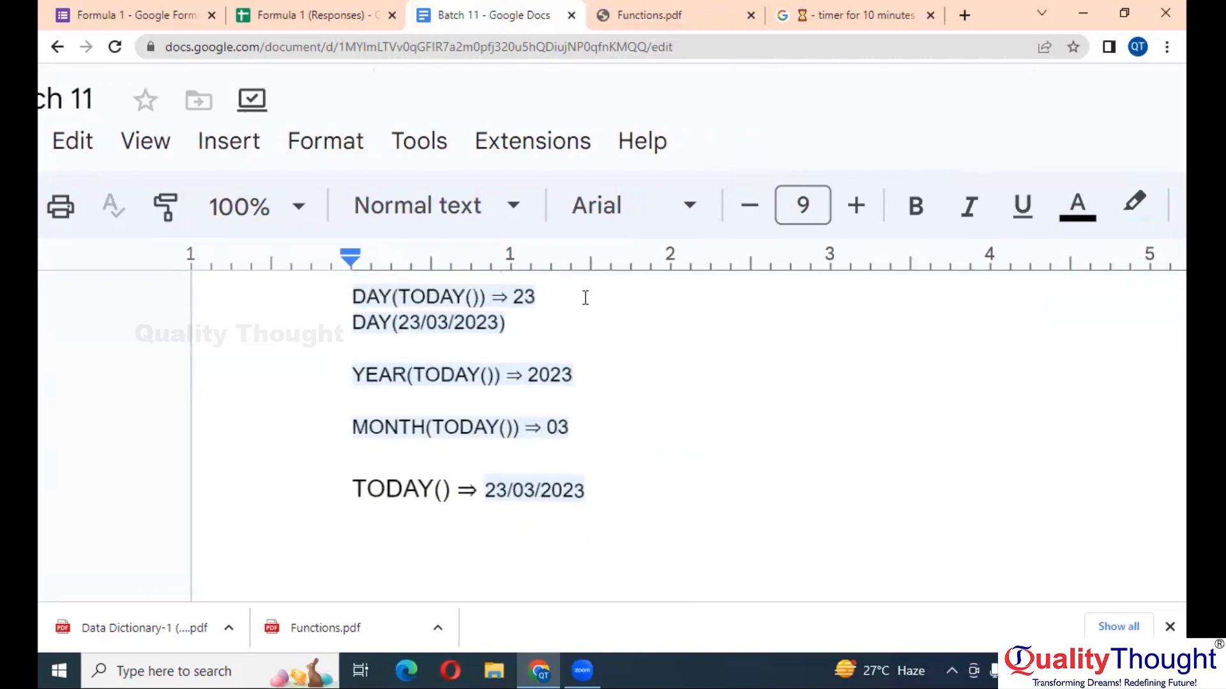
pyautogui.press('Return')
pyautogui.scroll(-1, 583, 296)
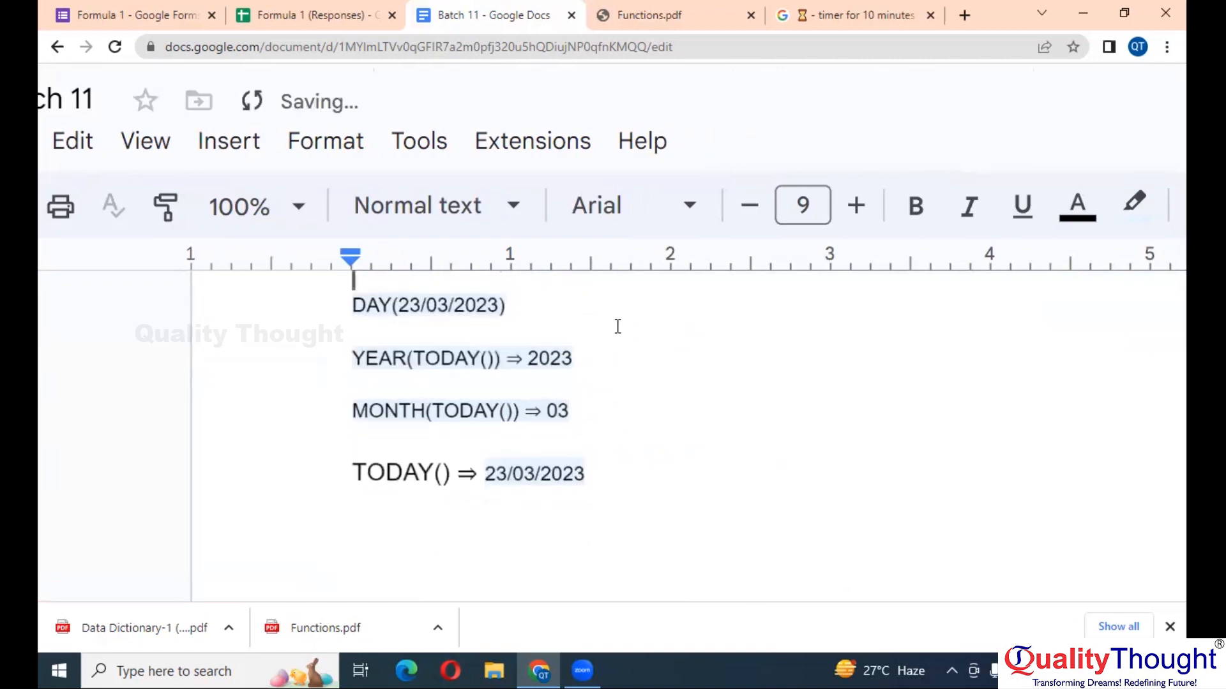
# - Append ⇒ Number to the YEAR(TODAY()) ⇒ 2023 and MONTH(TODAY()) ⇒ 03 lines
pyautogui.click(618, 359)
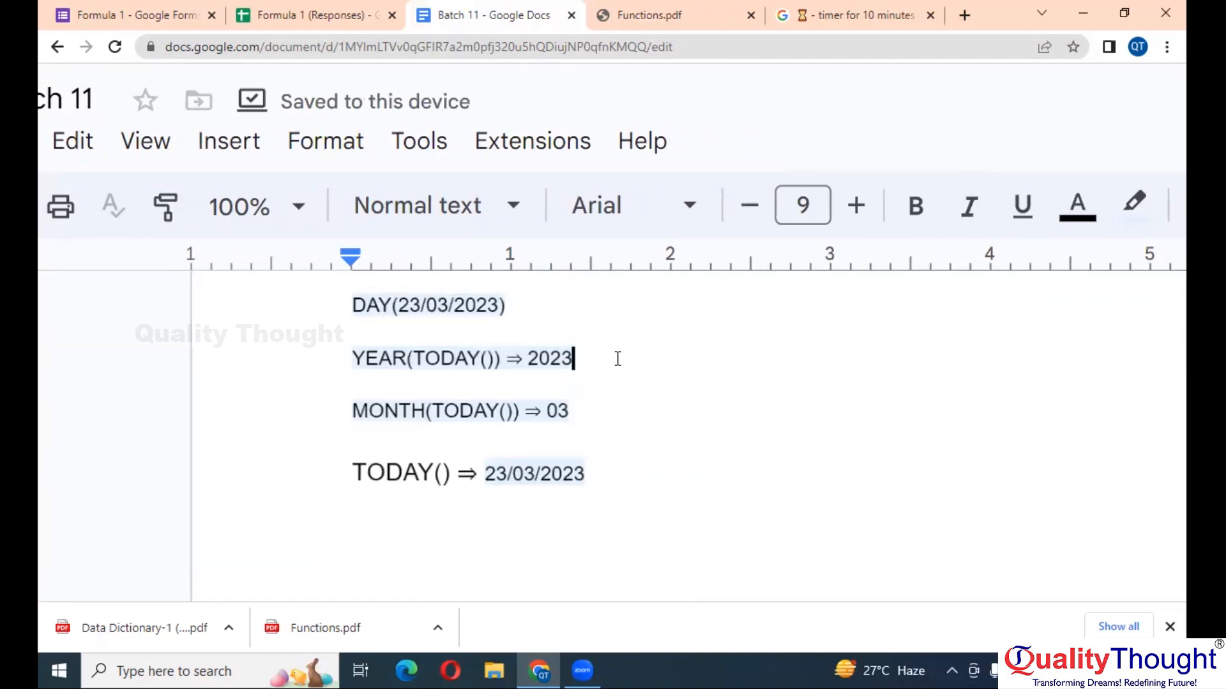
pyautogui.write('==')
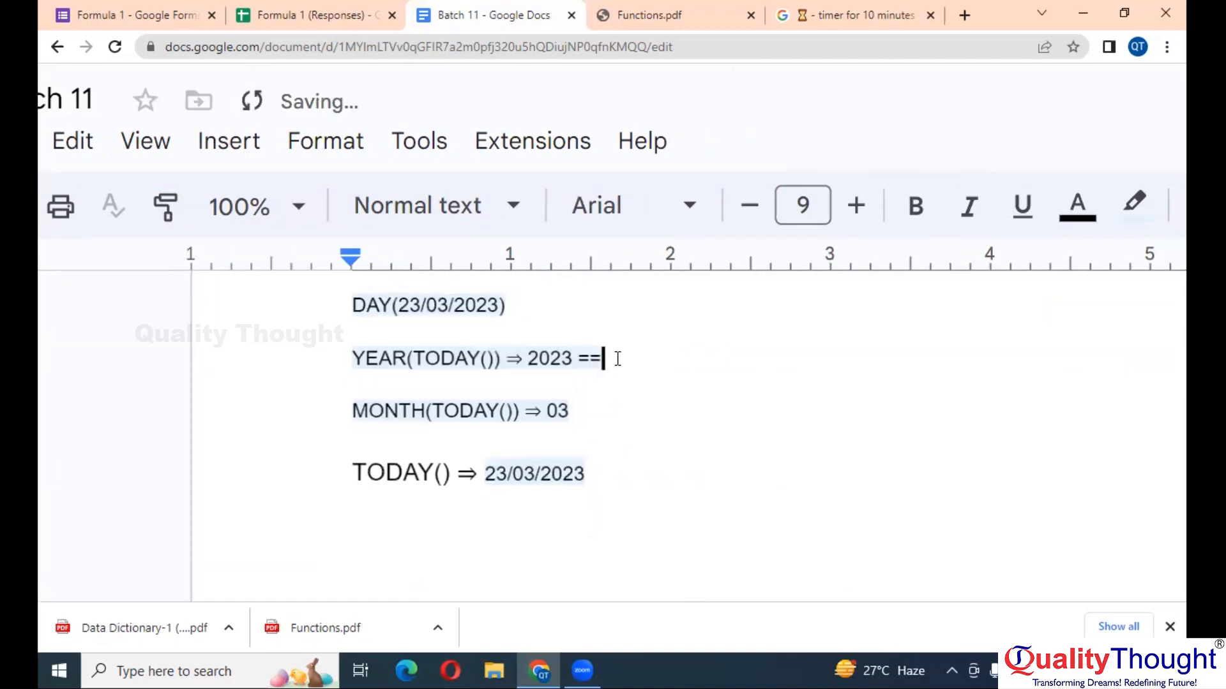
pyautogui.press('BackSpace')
pyautogui.write('> NUm')
pyautogui.press('BackSpace')
pyautogui.press('BackSpace')
pyautogui.write('umber')
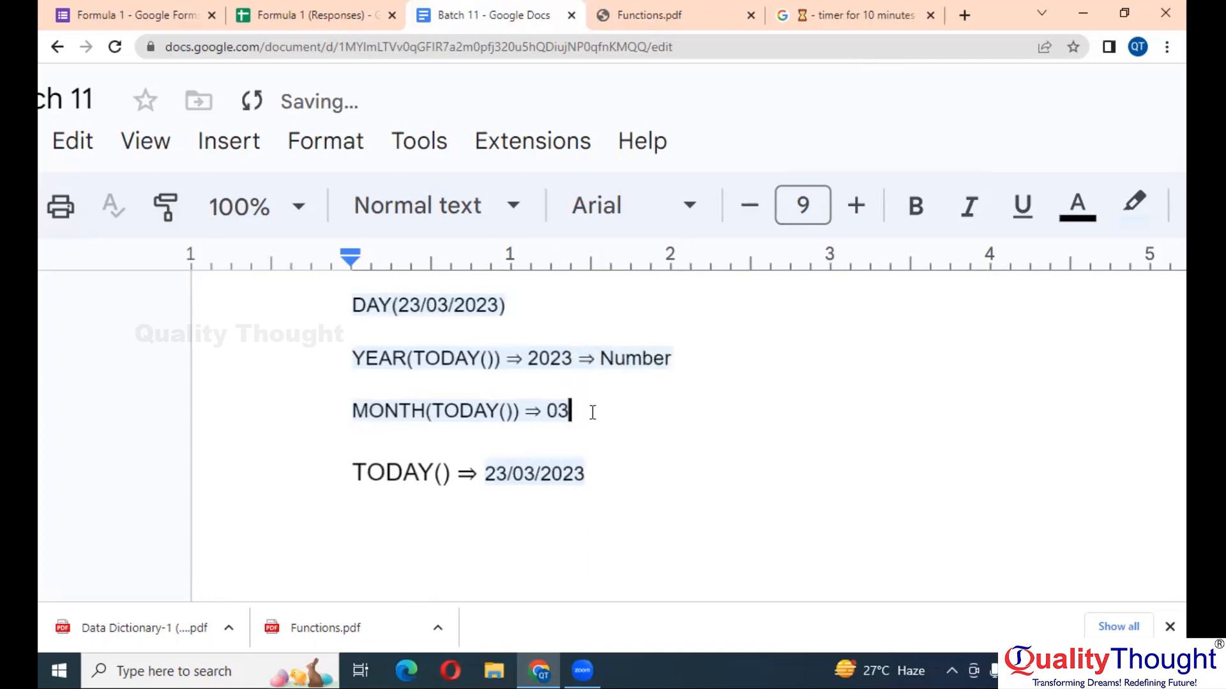
pyautogui.write(' =>NUm')
pyautogui.press('BackSpace')
pyautogui.press('BackSpace')
pyautogui.write('umber')
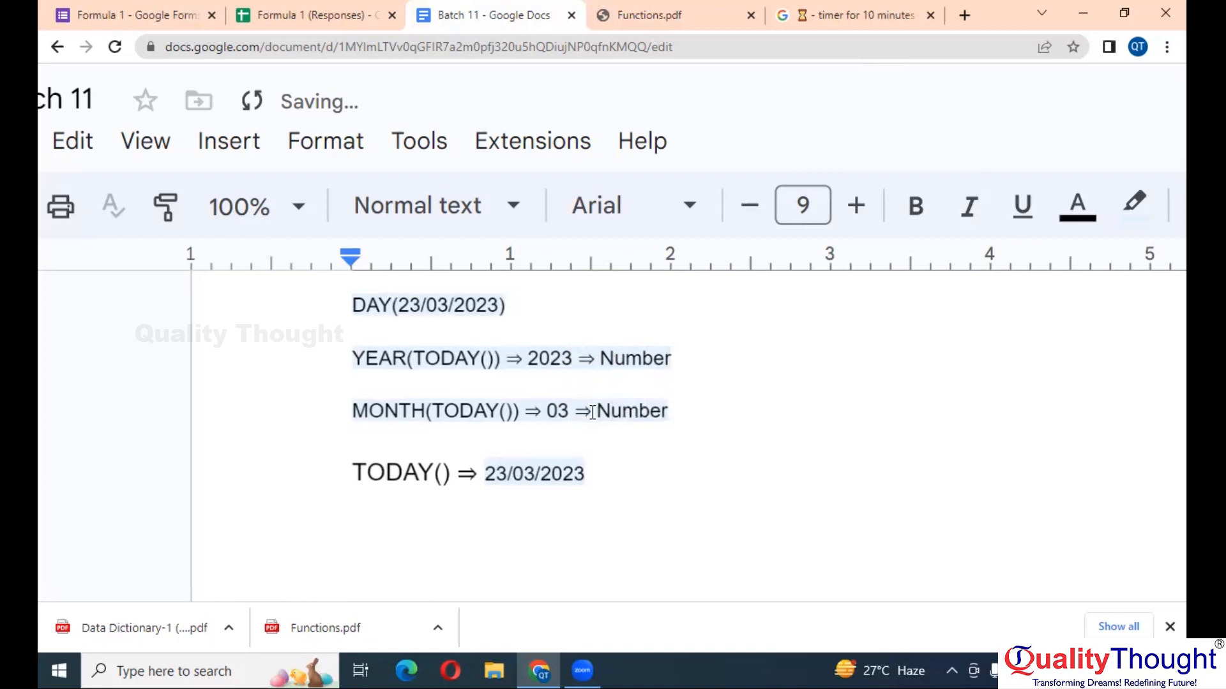
pyautogui.click(632, 493)
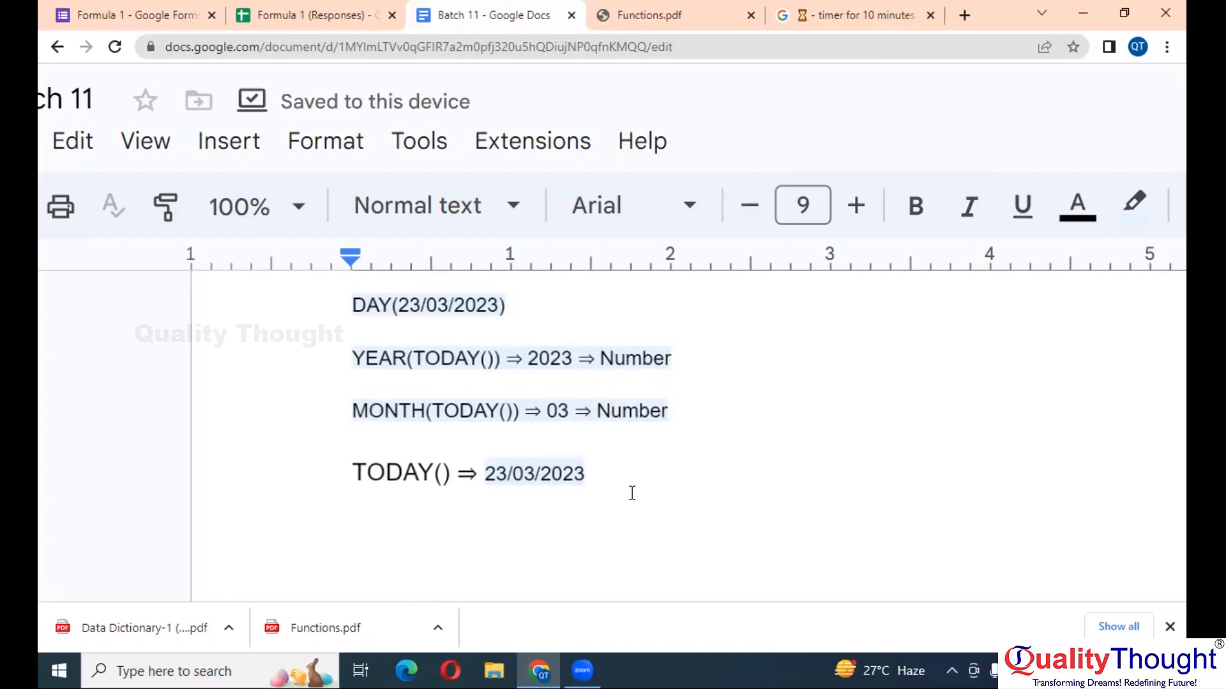
# - Complete the line as TODAY() ⇒ 23/03/2023 ⇒ Date, with an empty line beneath
pyautogui.write('=>')
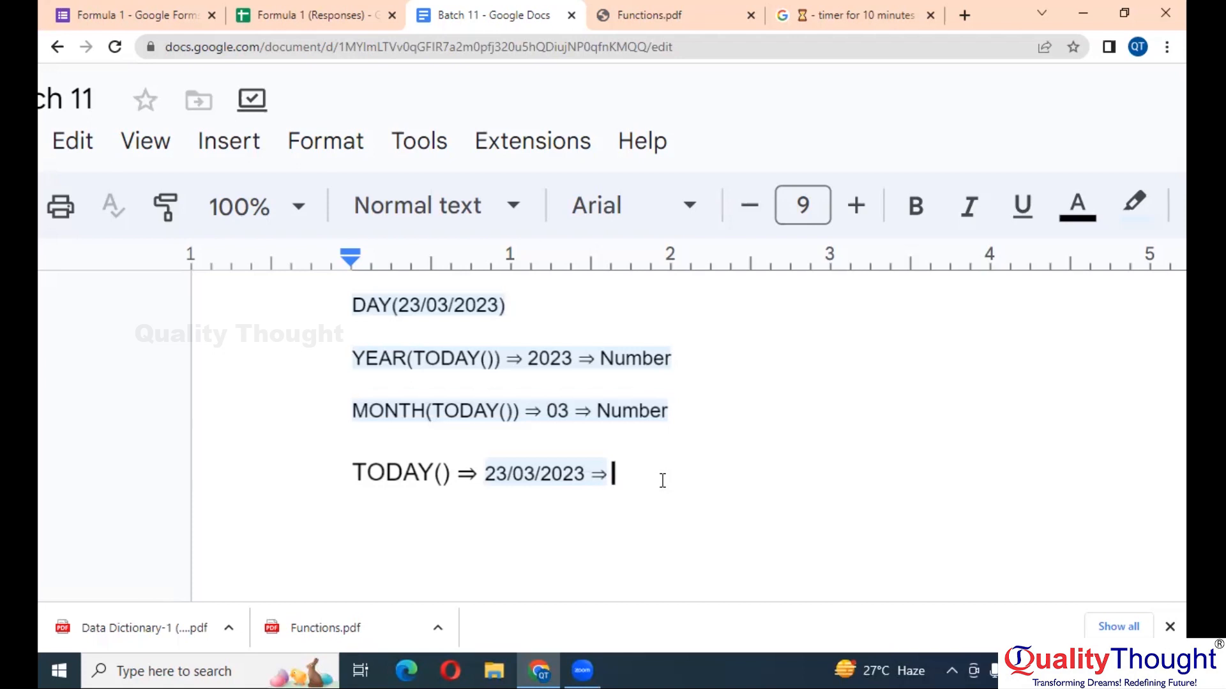
pyautogui.write('Date')
pyautogui.moveTo(586, 472); pyautogui.dragTo(485, 473)
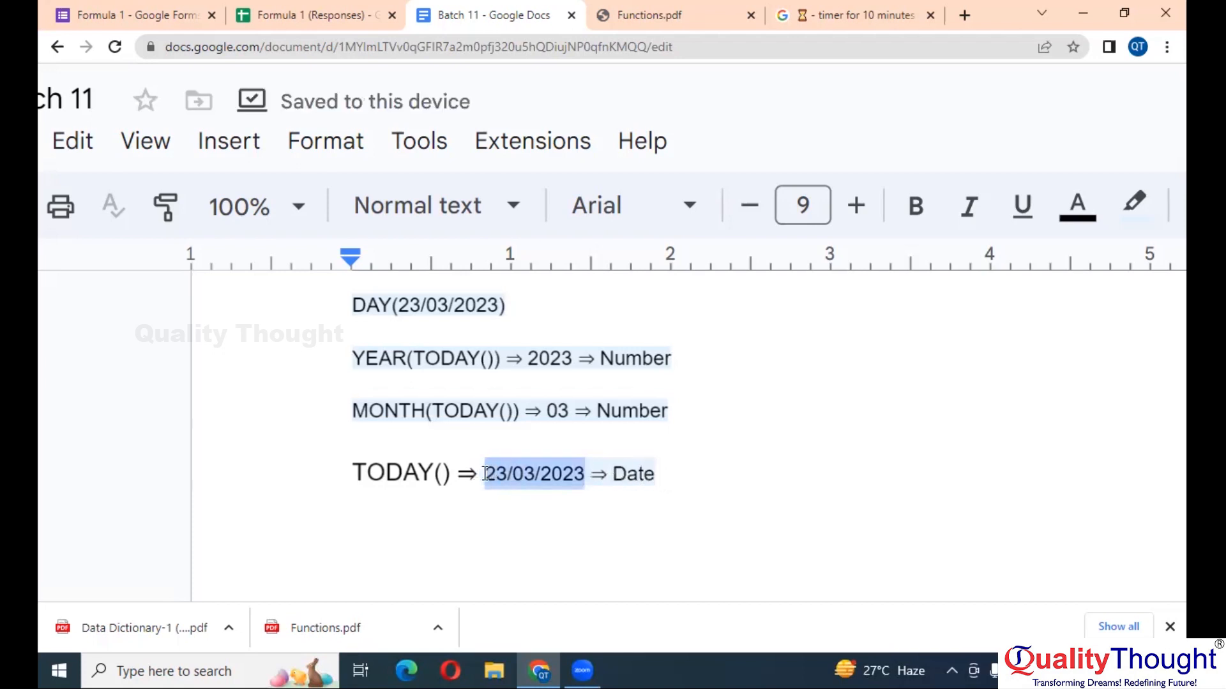
pyautogui.doubleClick(623, 476)
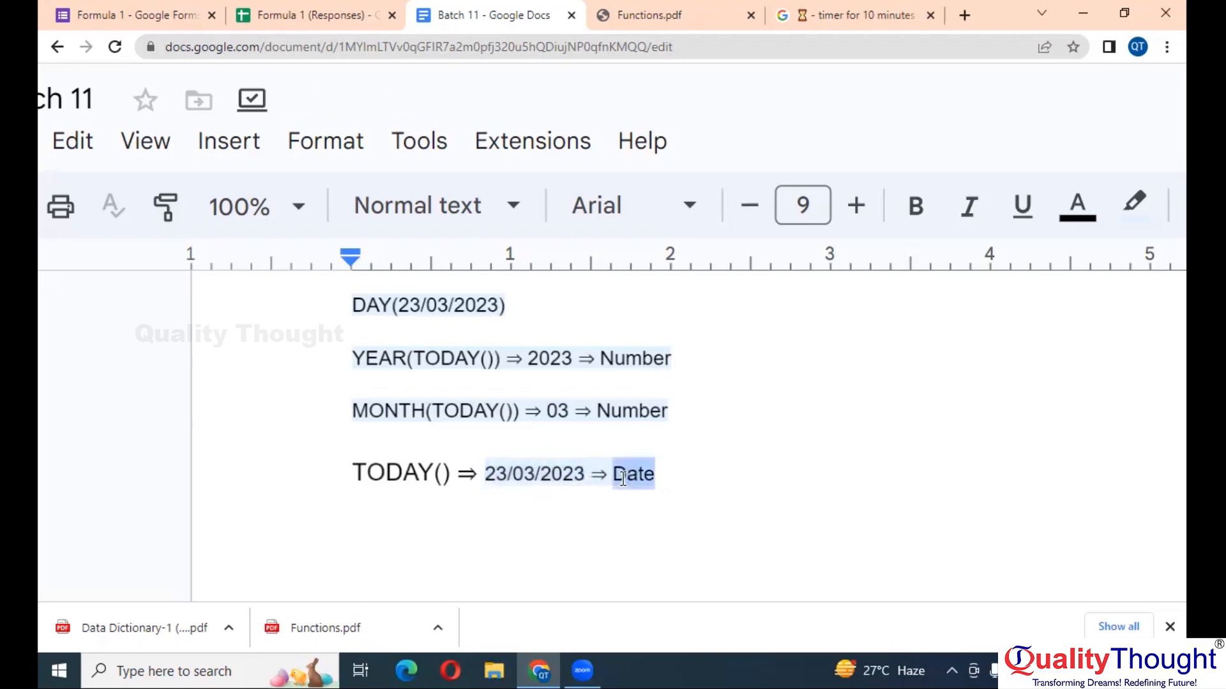
pyautogui.click(814, 453)
pyautogui.click(739, 470)
pyautogui.scroll(-1, 739, 470)
pyautogui.scroll(-1, 740, 470)
pyautogui.press('Return')
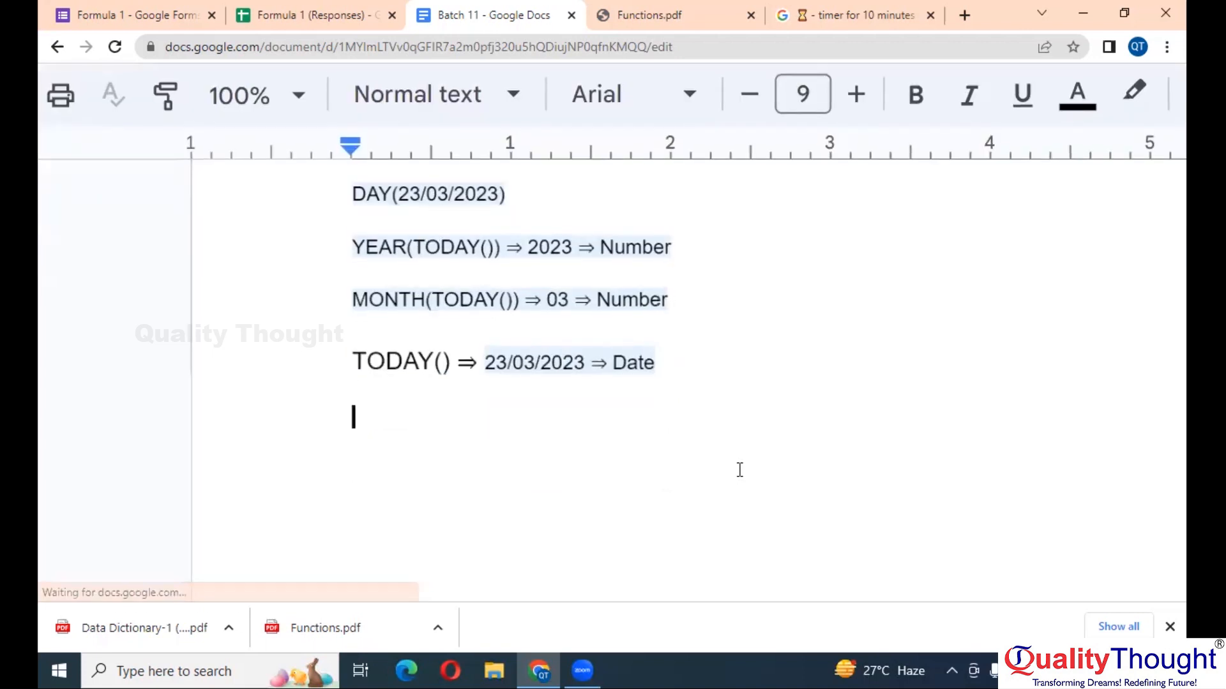
pyautogui.doubleClick(554, 293)
pyautogui.click(411, 419)
# - Type the first month mappings: 03 ⇒ March and 01 ⇒ Jan
pyautogui.write('-3')
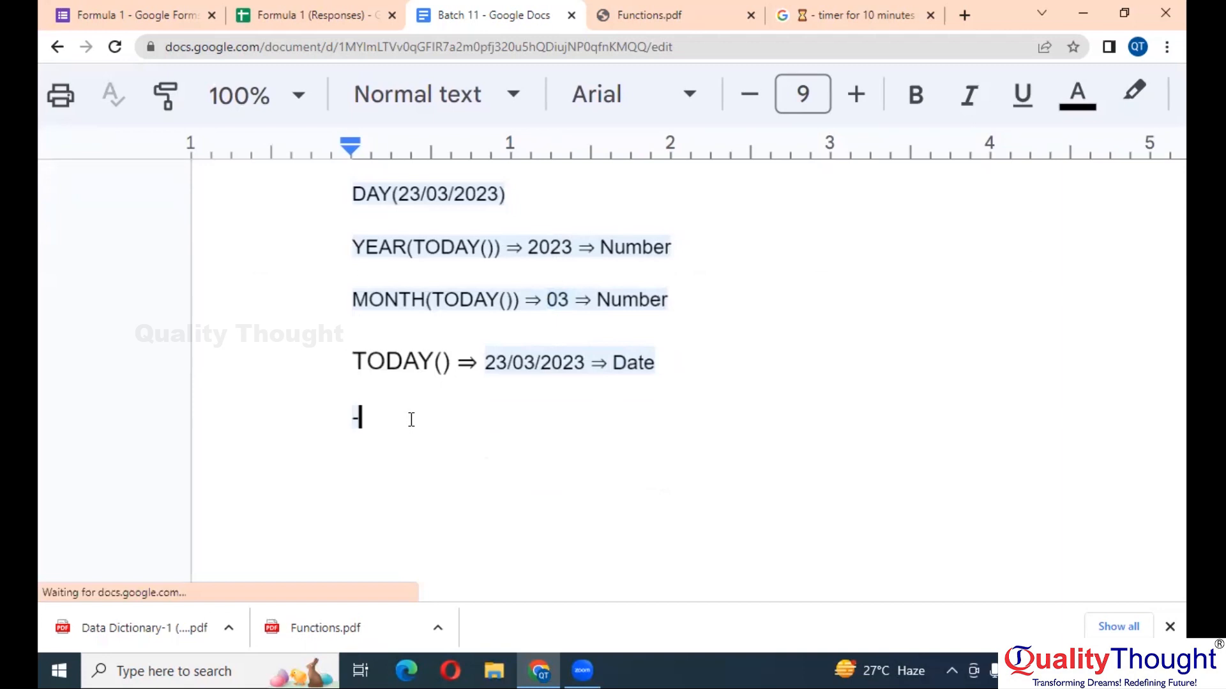
pyautogui.press('BackSpace')
pyautogui.press('BackSpace')
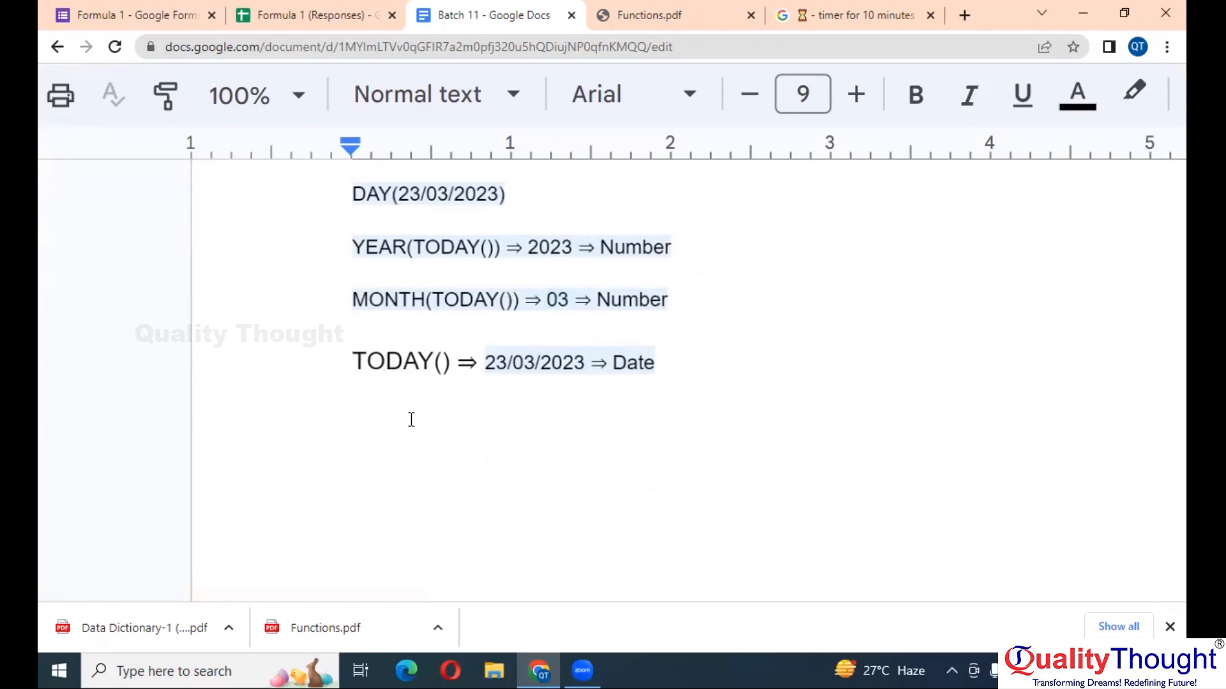
pyautogui.write(')')
pyautogui.press('BackSpace')
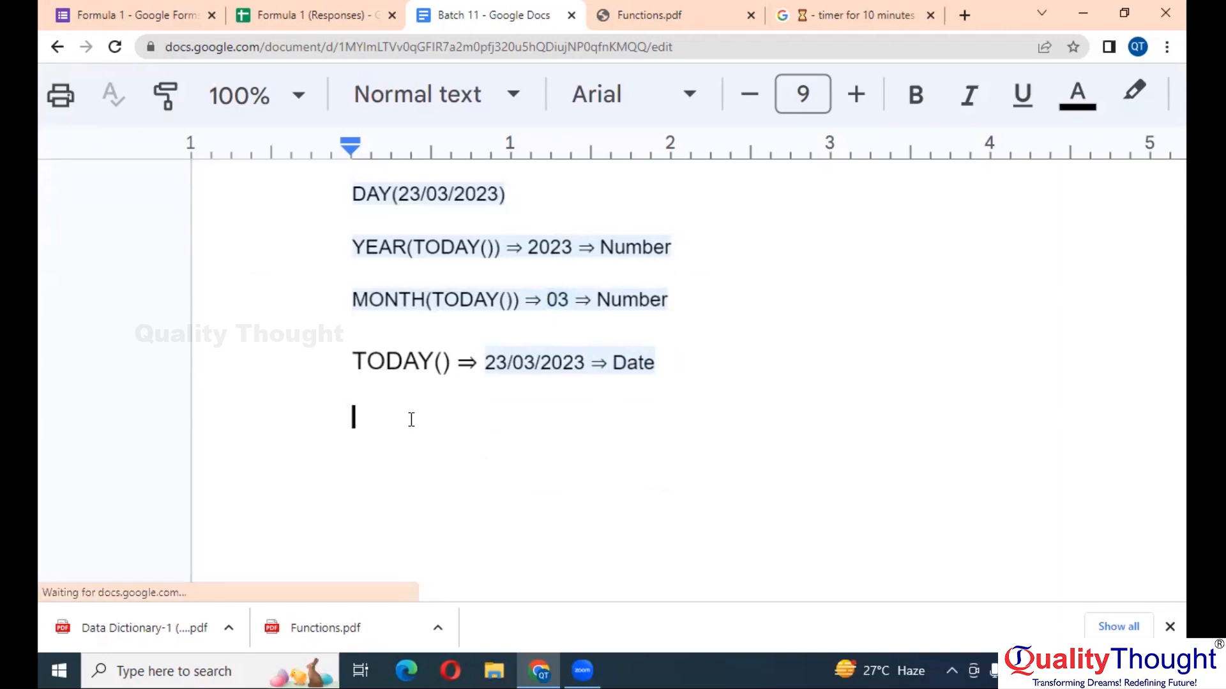
pyautogui.write('03 ')
pyautogui.write('=>')
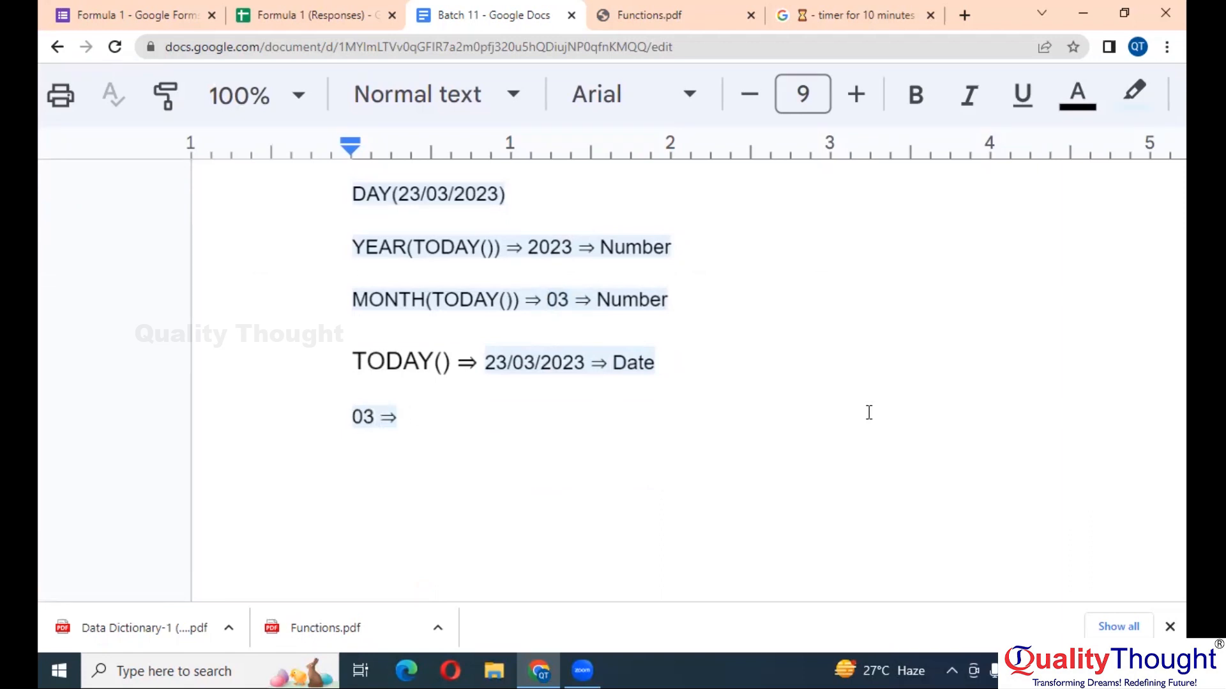
pyautogui.write('March')
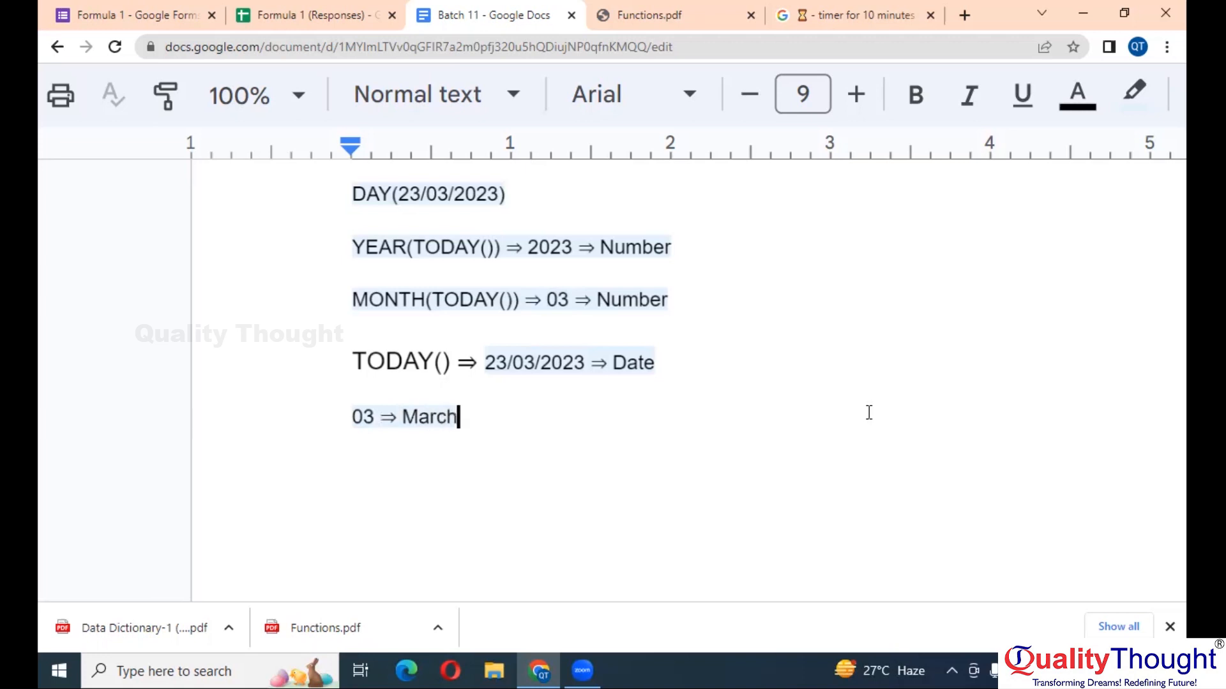
pyautogui.press('Return')
pyautogui.write('01 ⇒')
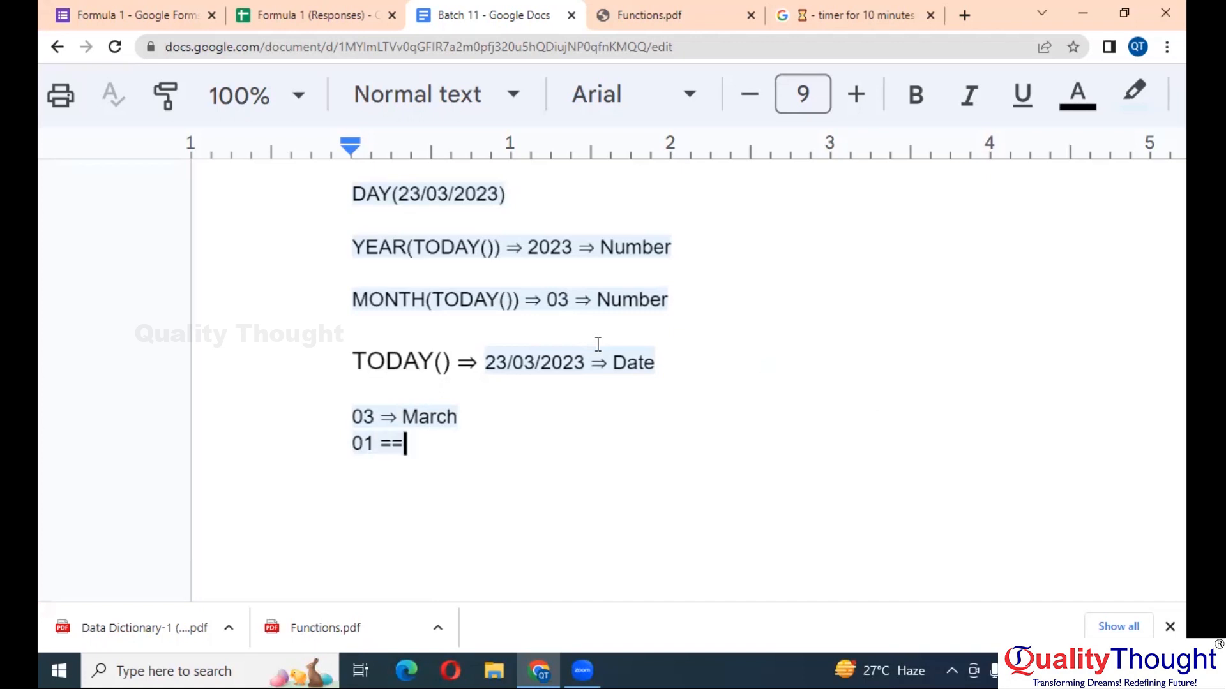
pyautogui.write(' Jan')
pyautogui.press('Return')
# - Add 02 ⇒ Feb, 11 ⇒ Nov and 12 ⇒ Dec to the month list
pyautogui.write('02 =>')
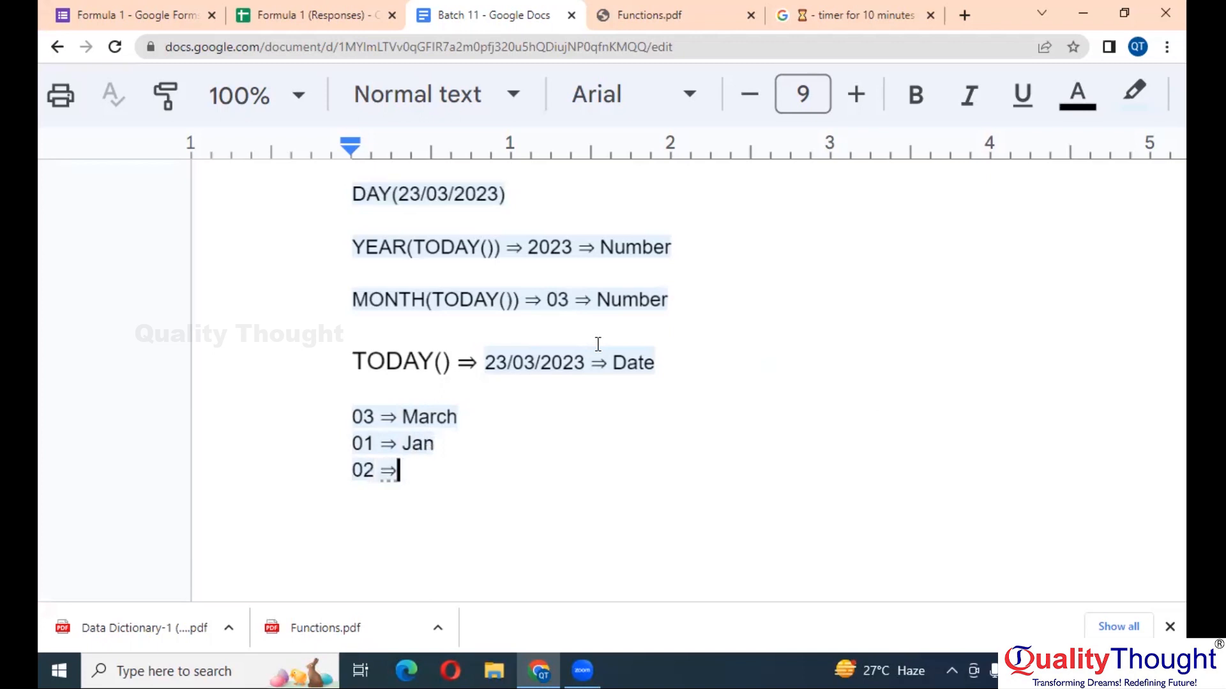
pyautogui.write(' Feb')
pyautogui.press('Return')
pyautogui.write('03')
pyautogui.press('BackSpace')
pyautogui.press('BackSpace')
pyautogui.write('11')
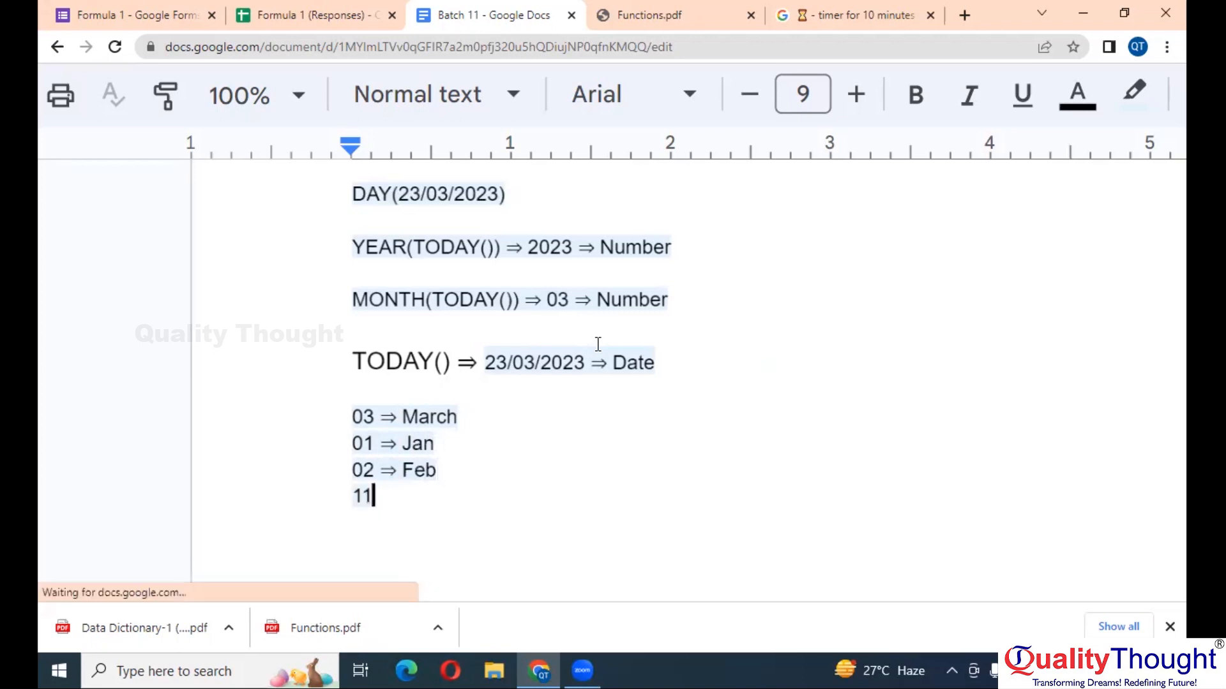
pyautogui.write(' ==> Nov')
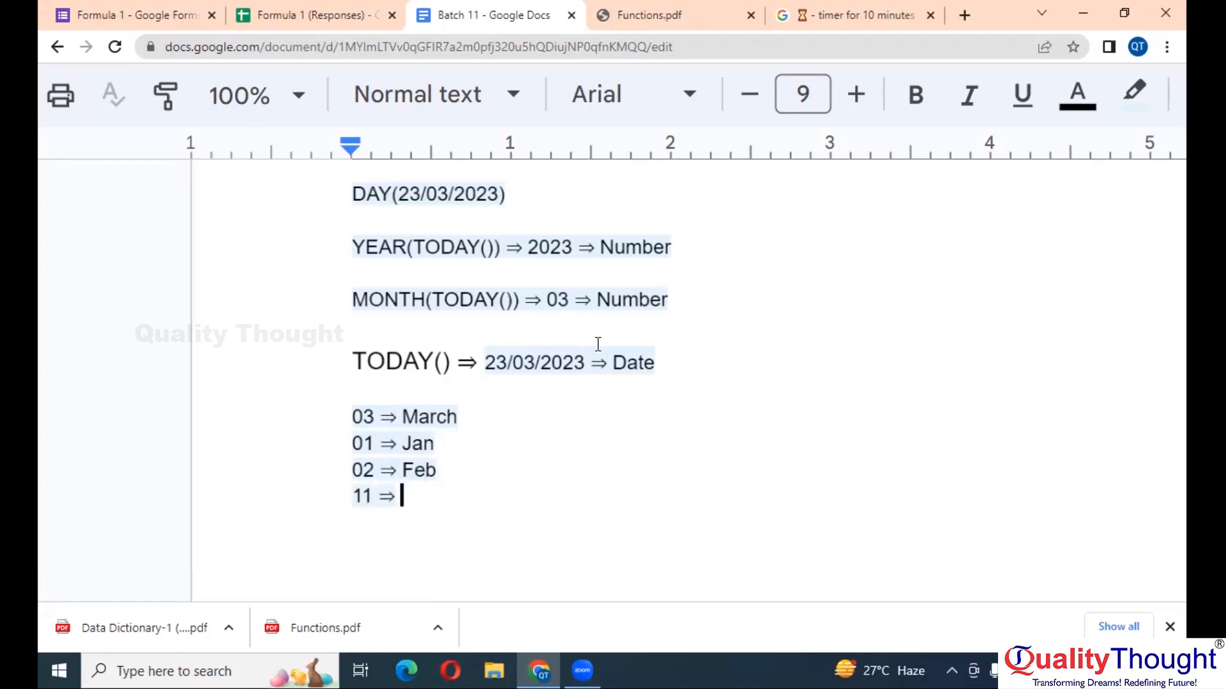
pyautogui.press('Return')
pyautogui.write('12 ==')
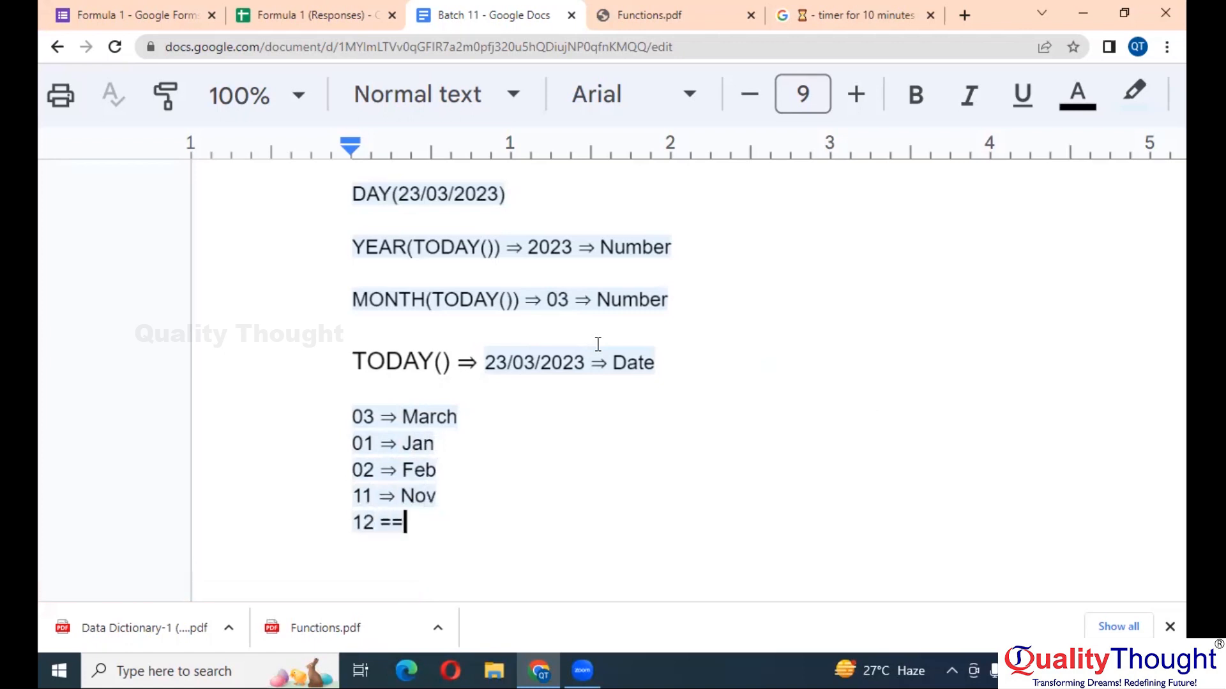
pyautogui.write('> Dec')
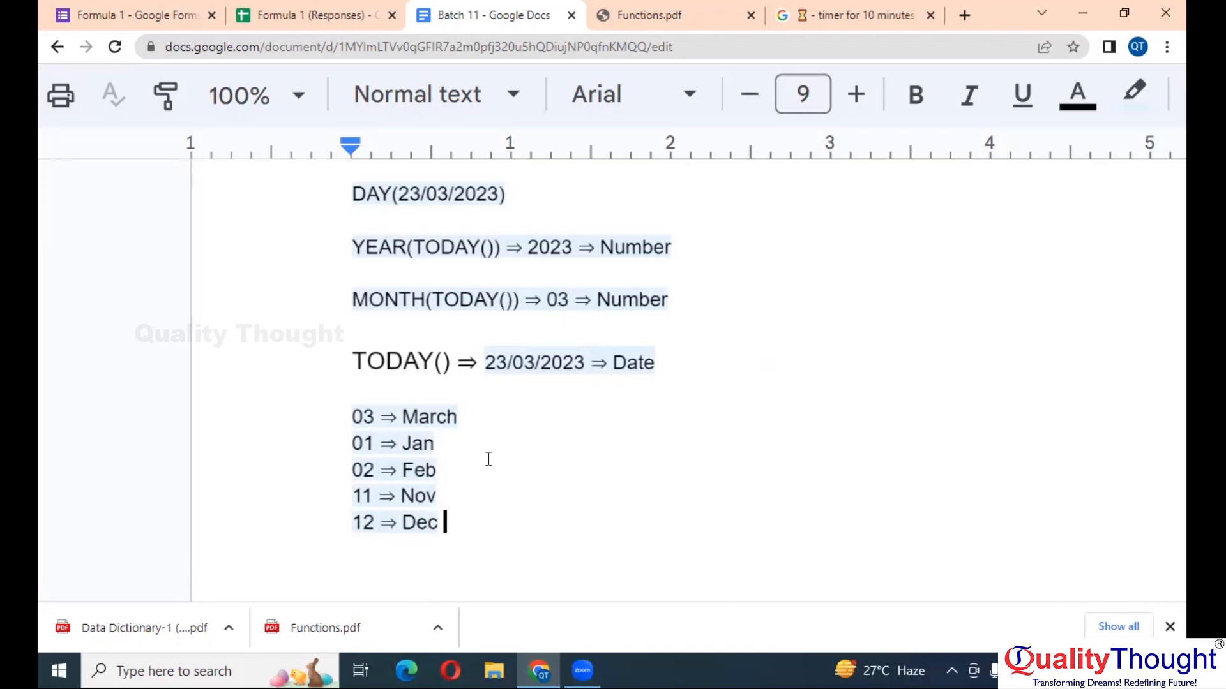
pyautogui.scroll(2, 488, 460)
pyautogui.scroll(-1, 488, 459)
# - Move 03 ⇒ March so it sits between 02 ⇒ Feb and 11 ⇒ Nov
pyautogui.click(461, 392)
pyautogui.moveTo(460, 392); pyautogui.dragTo(311, 392)
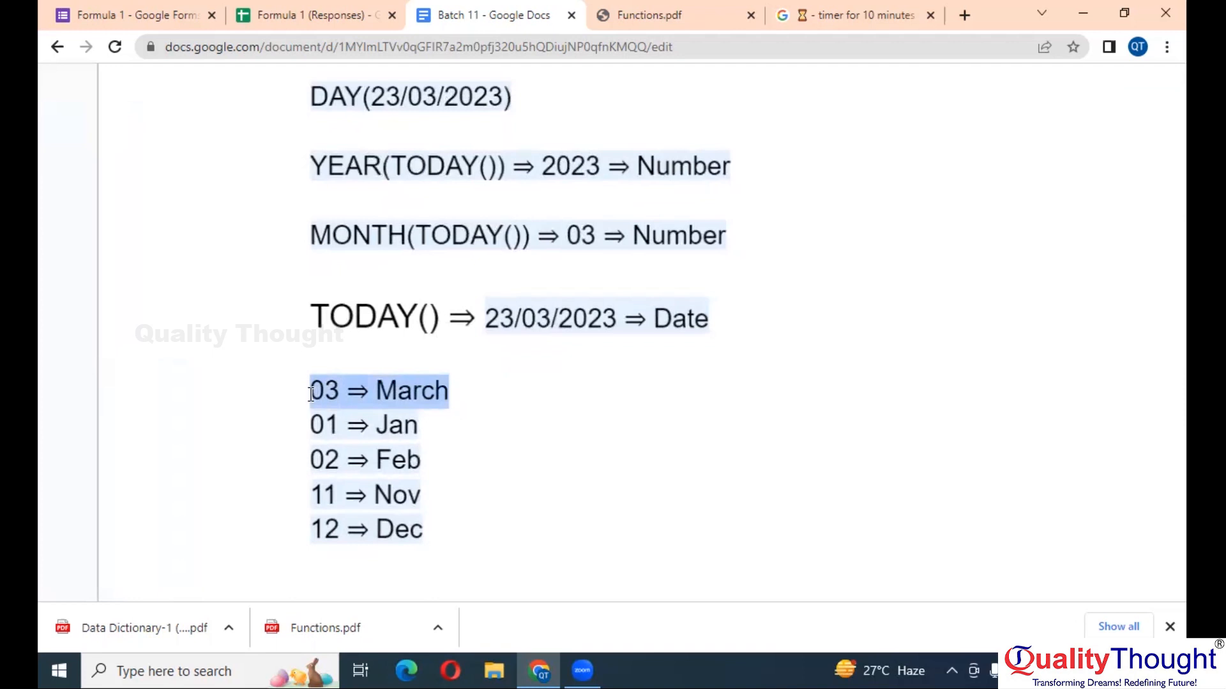
pyautogui.press('BackSpace')
pyautogui.press('Down')
pyautogui.press('Down')
pyautogui.press('Down')
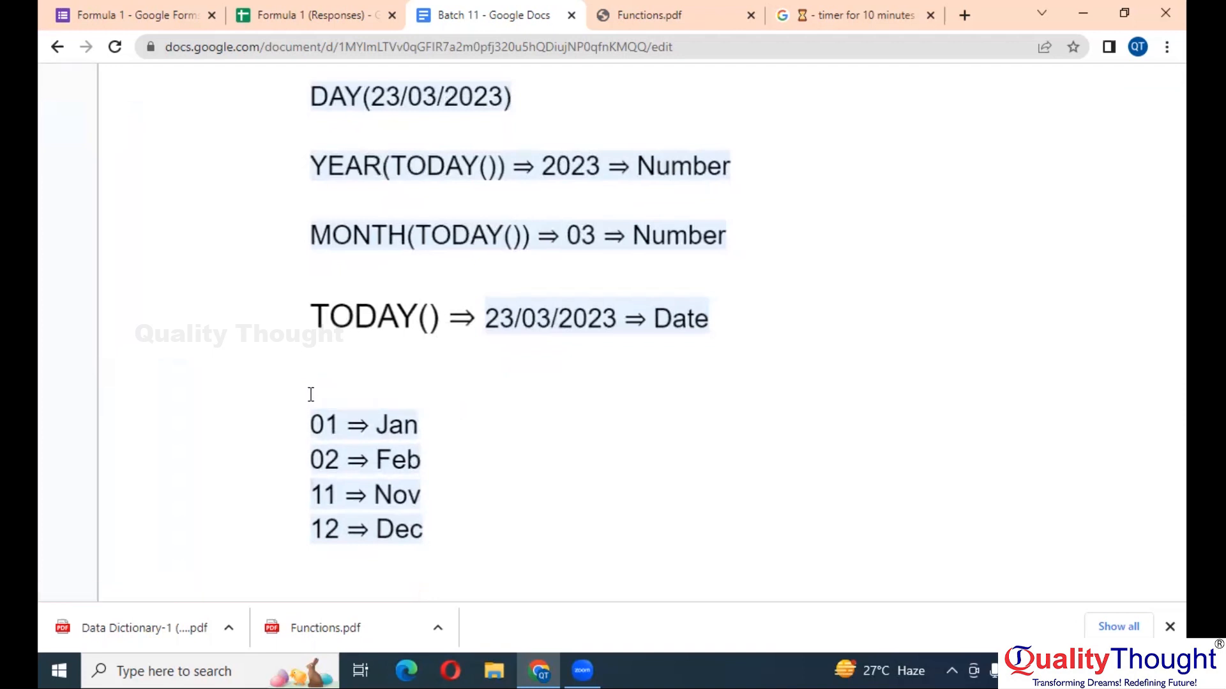
pyautogui.press('Return')
pyautogui.press('Up')
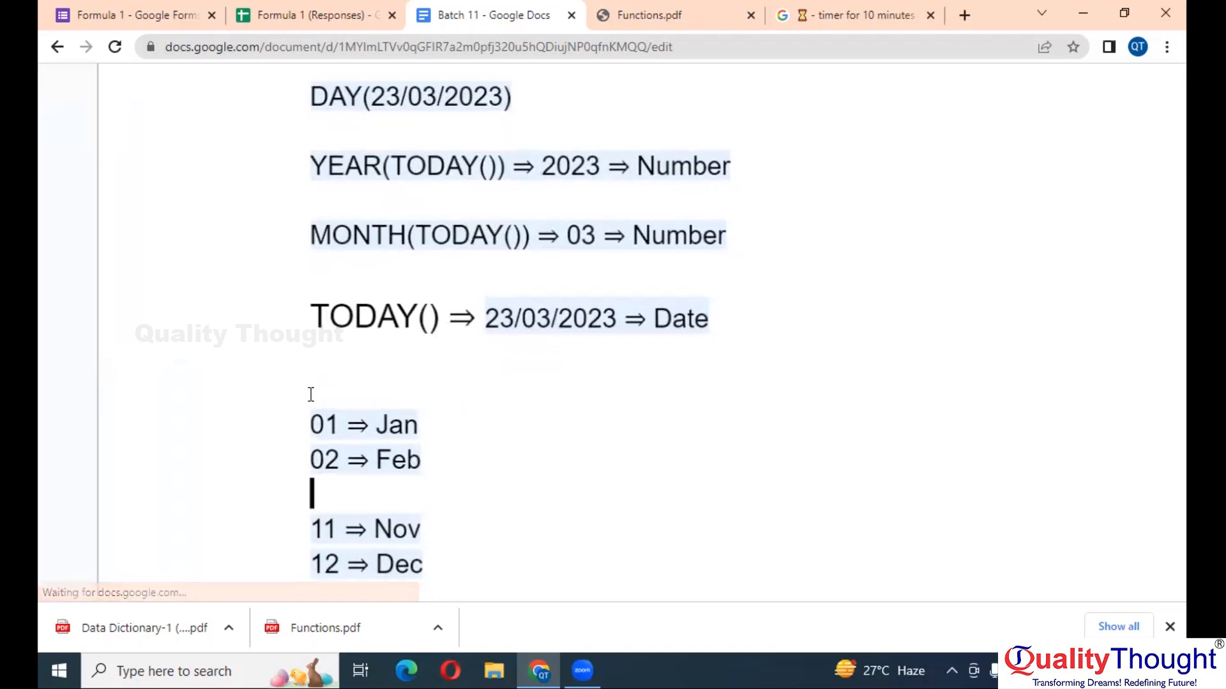
pyautogui.hotkey('ctrl', 'v')
# - Add empty lines below 12 ⇒ Dec at the end of the month list
pyautogui.scroll(-6, 311, 394)
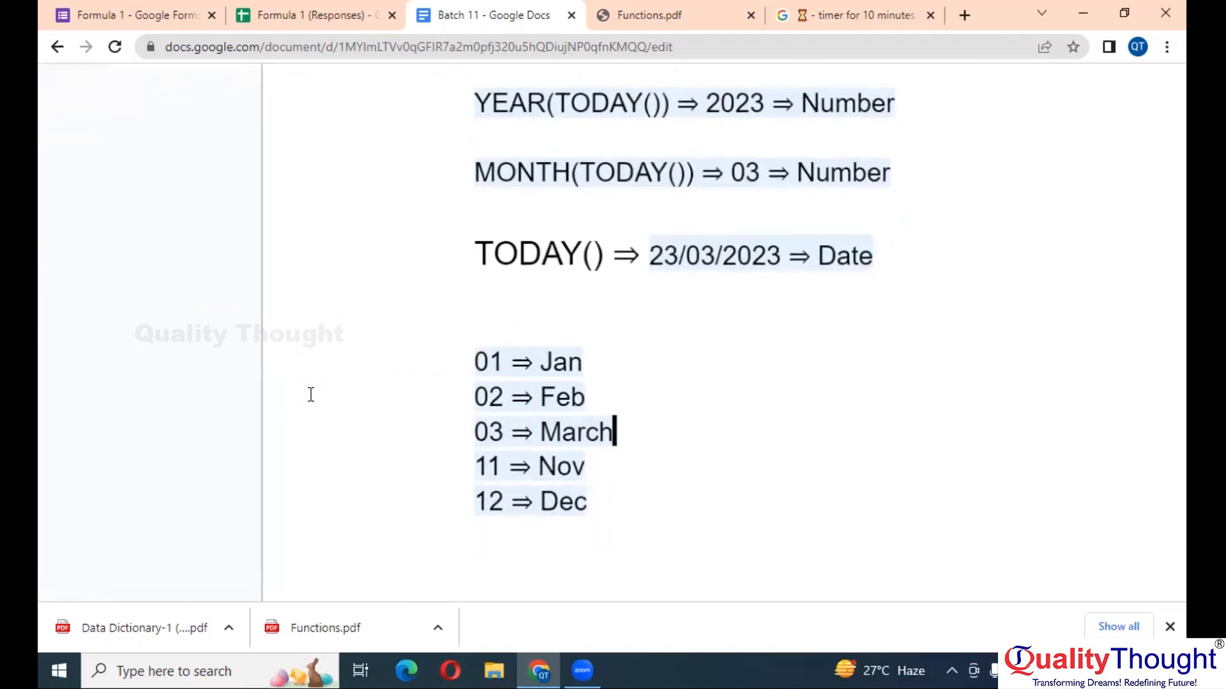
pyautogui.hscroll(2, 465, 404)
pyautogui.click(528, 431)
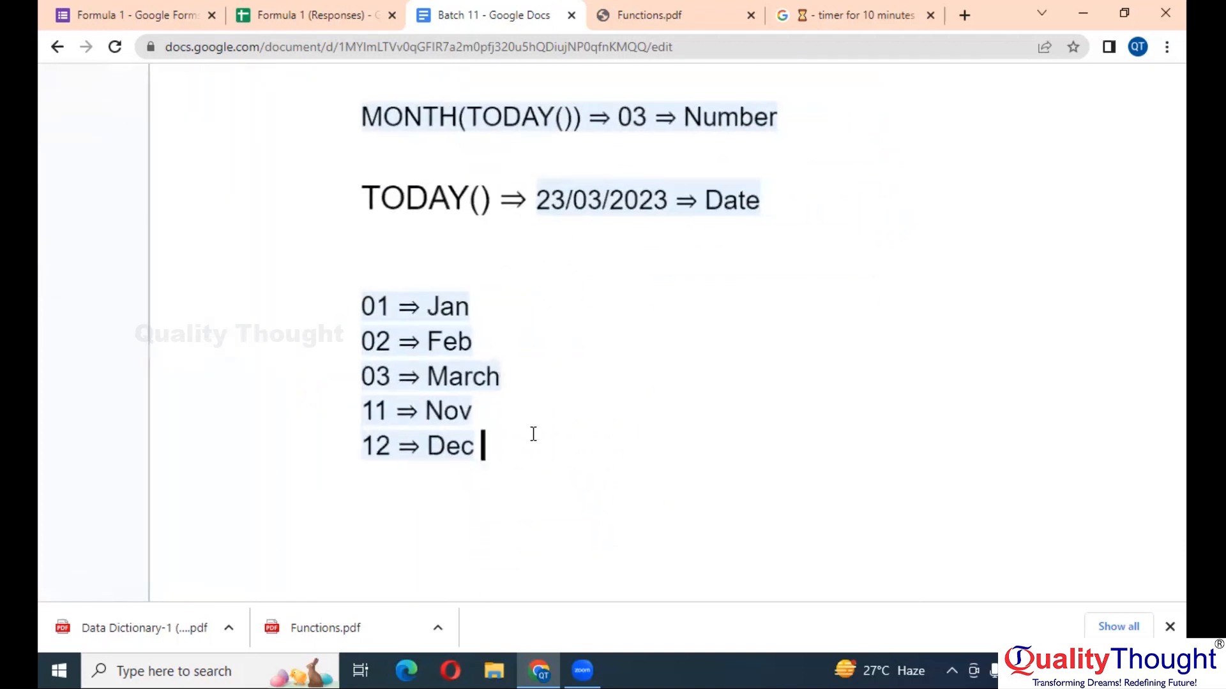
pyautogui.press('Return')
pyautogui.press('Return')
pyautogui.scroll(-1, 521, 445)
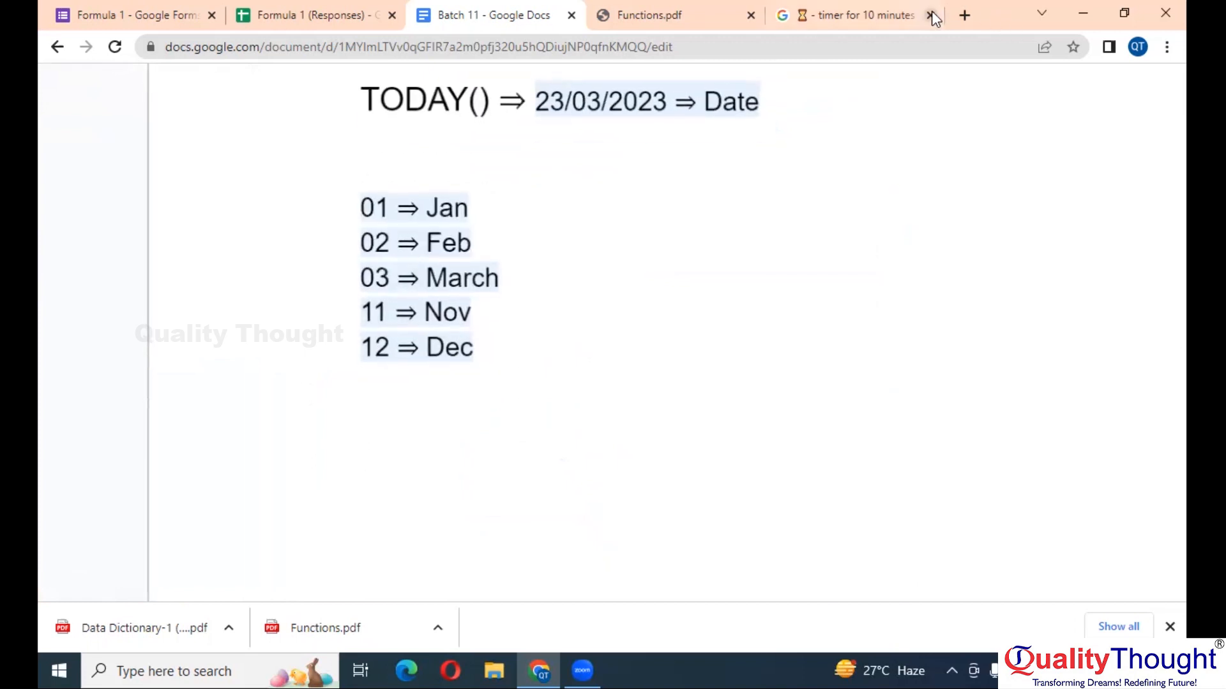
# - Log in to Salesforce with the saved username and open the downloaded Data Dictionary-1 PDF
pyautogui.click(889, 13)
pyautogui.click(855, 36)
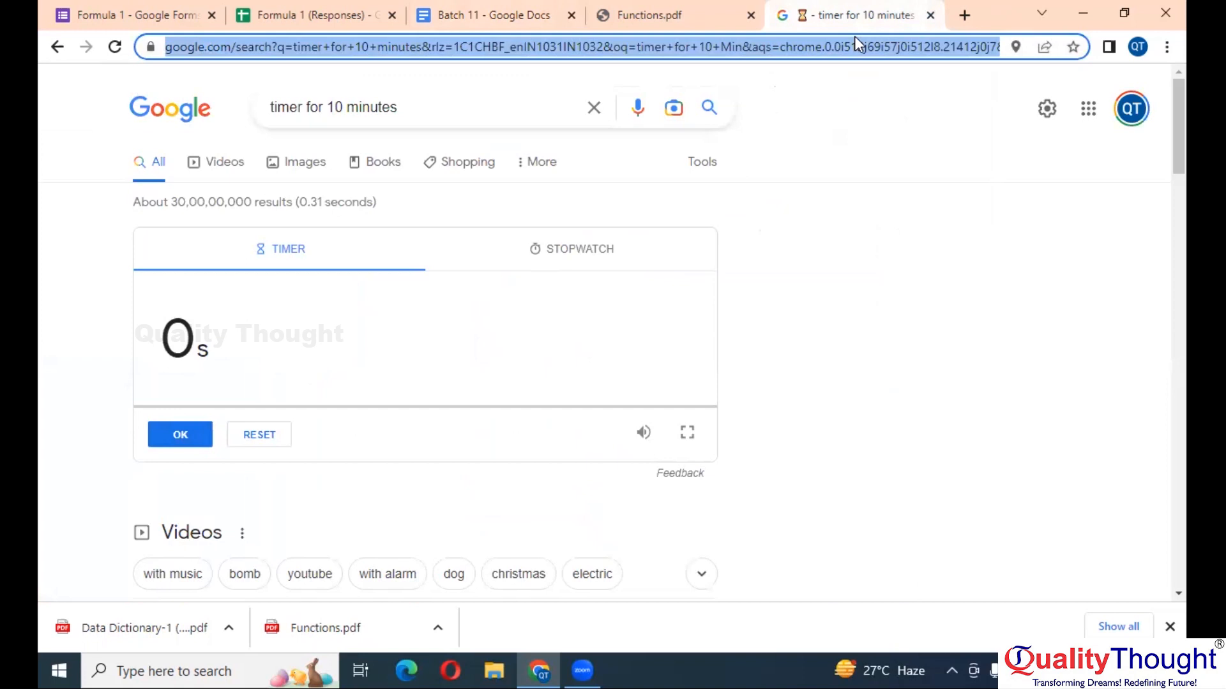
pyautogui.write('f')
pyautogui.press('BackSpace')
pyautogui.press('BackSpace')
pyautogui.write('sale')
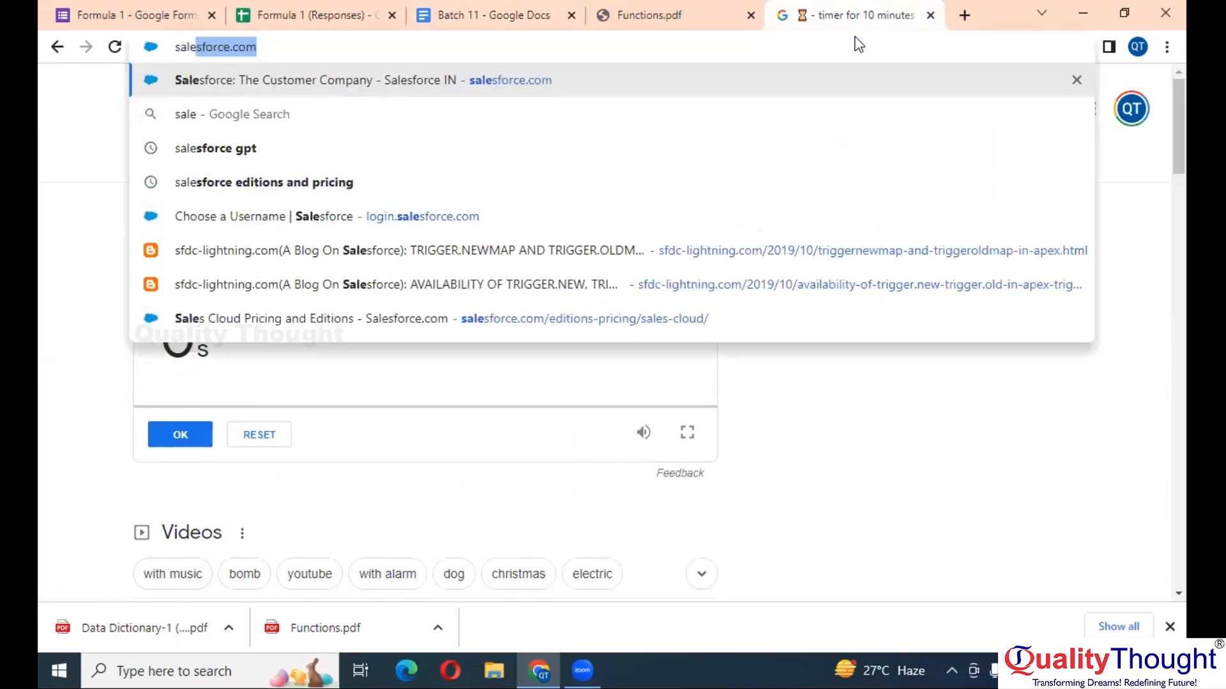
pyautogui.press('BackSpace')
pyautogui.press('BackSpace')
pyautogui.press('BackSpace')
pyautogui.press('BackSpace')
pyautogui.press('BackSpace')
pyautogui.write('login')
pyautogui.press('Return')
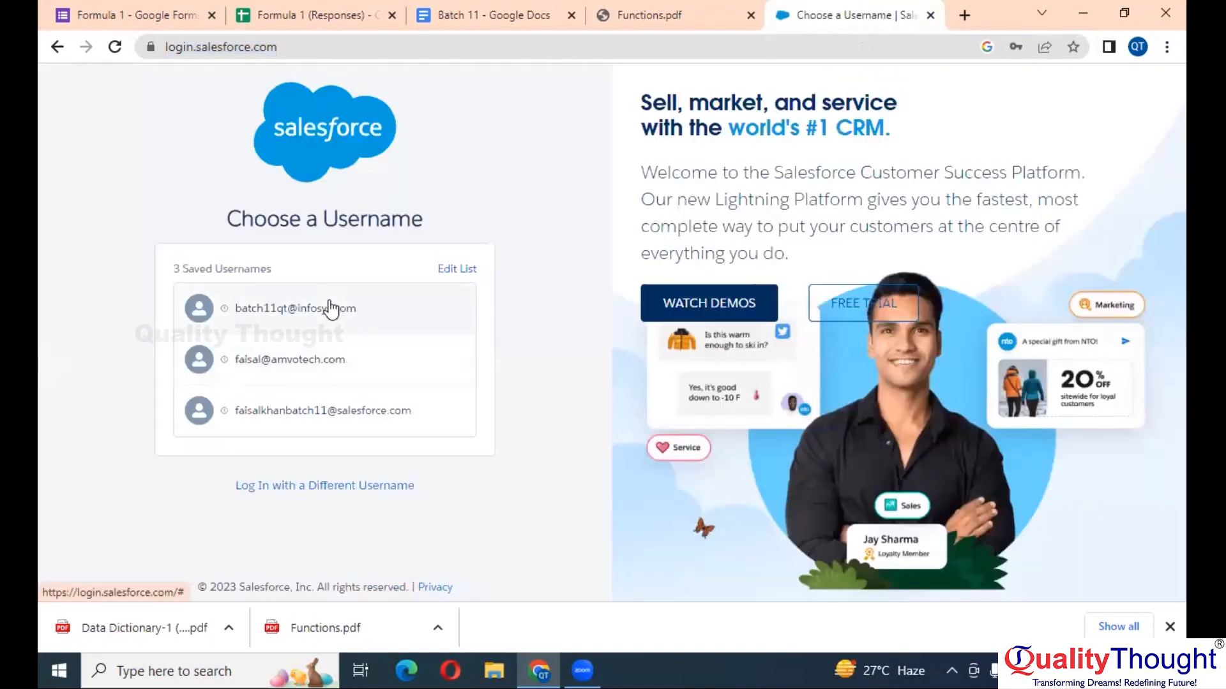
pyautogui.click(325, 318)
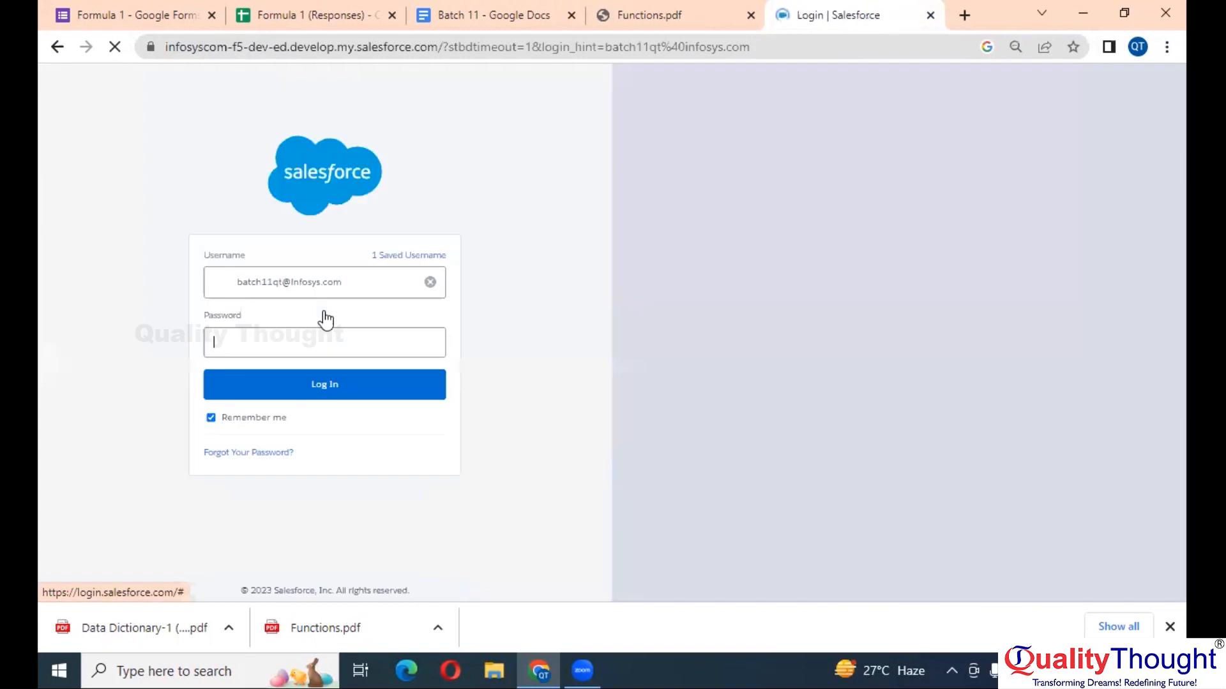
pyautogui.click(372, 391)
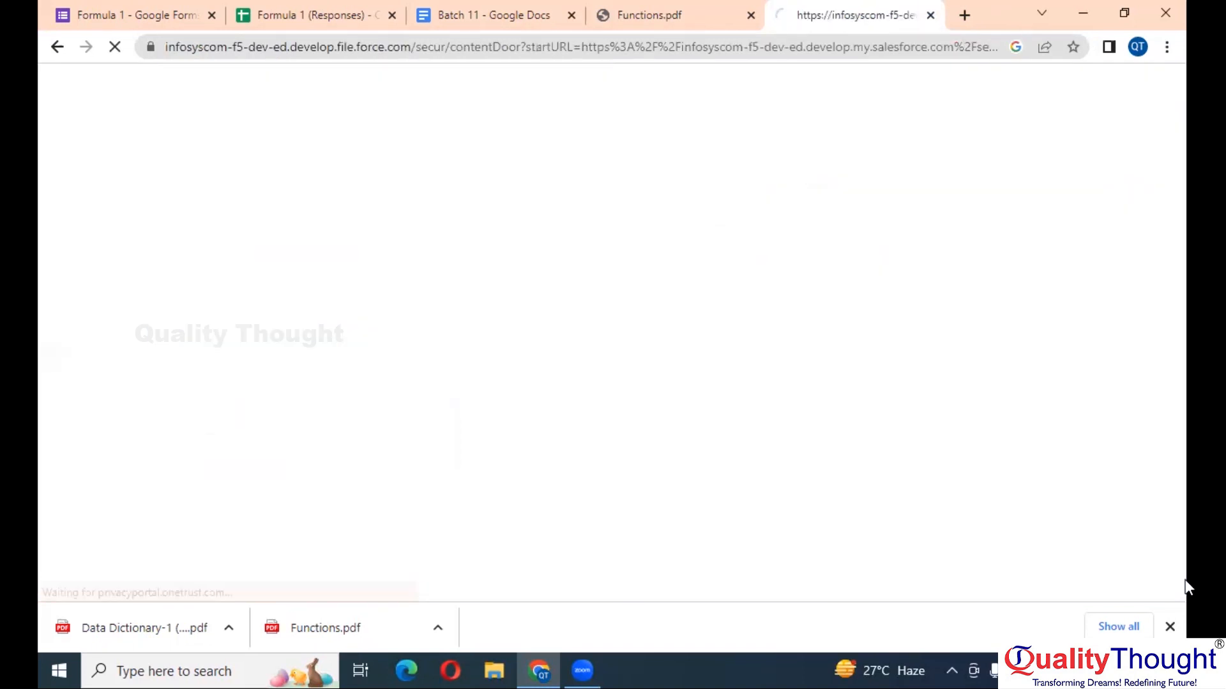
pyautogui.click(164, 629)
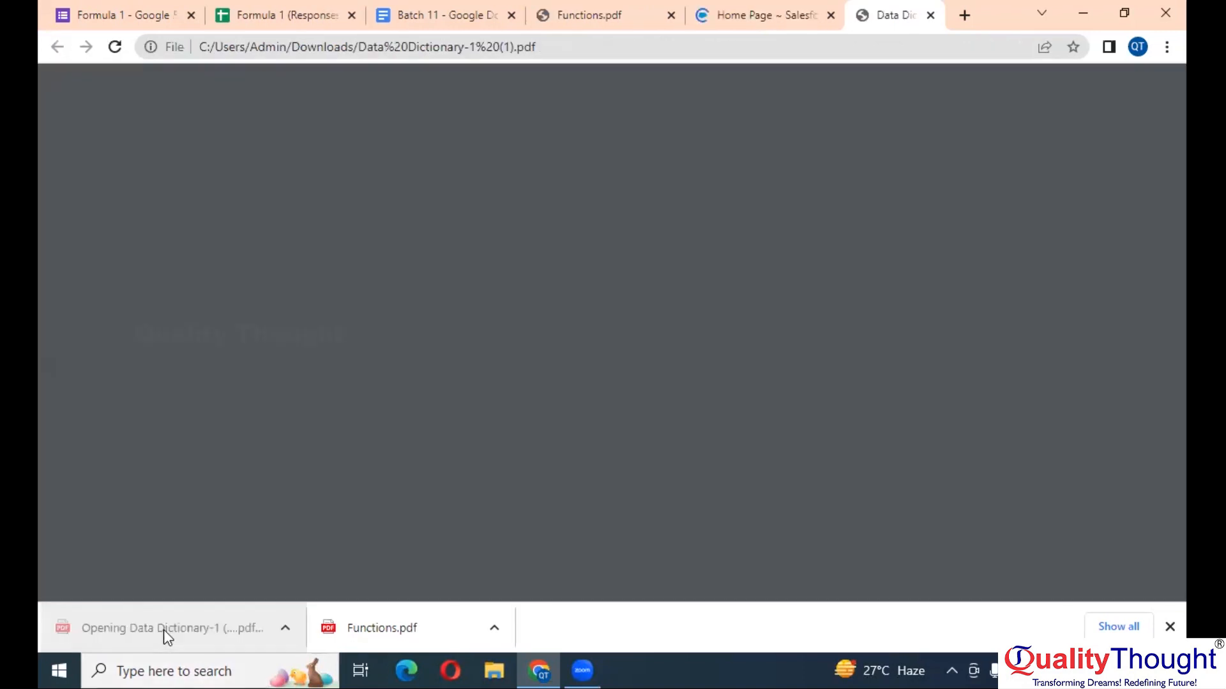
# - Put Functions.pdf and Data Dictionary-1 first in the tab strip, then show Formula 1 (Responses)
pyautogui.click(1170, 628)
pyautogui.moveTo(554, 14); pyautogui.dragTo(122, 5)
pyautogui.moveTo(876, 6); pyautogui.dragTo(357, 9)
pyautogui.click(562, 15)
pyautogui.scroll(-1, 546, 300)
pyautogui.hscroll(-3, 535, 382)
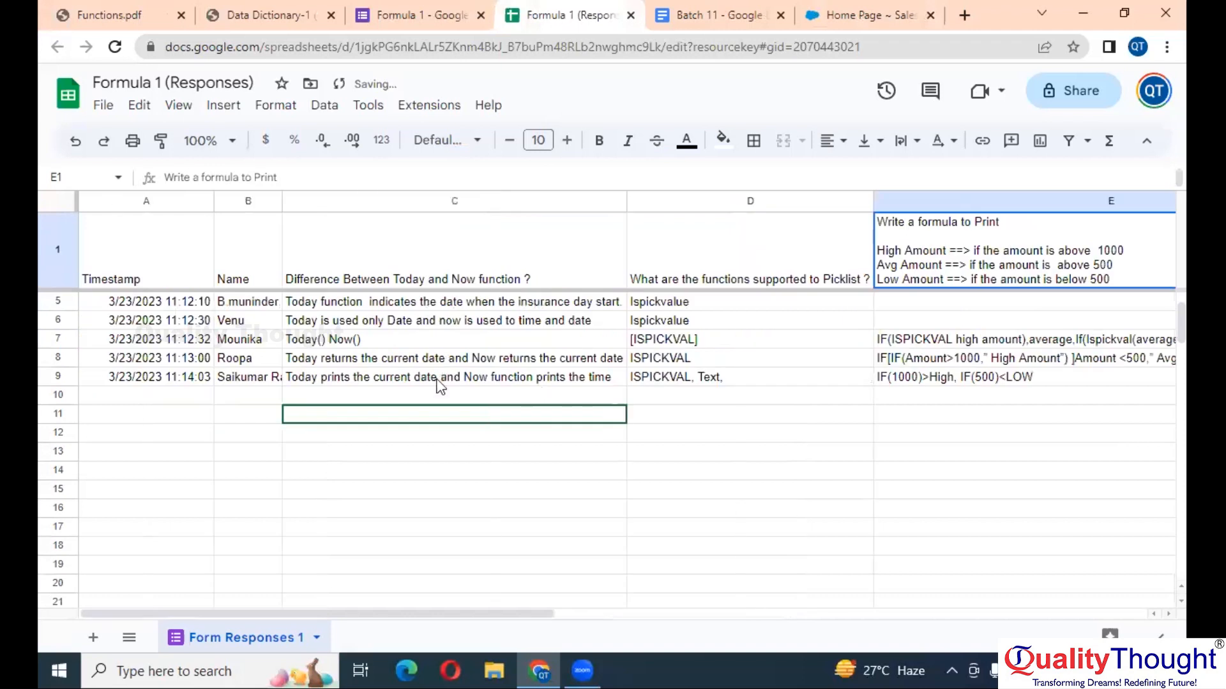
# - Read the submitted answers in cells C8, C9, D9 and E9
pyautogui.click(246, 379)
pyautogui.click(412, 368)
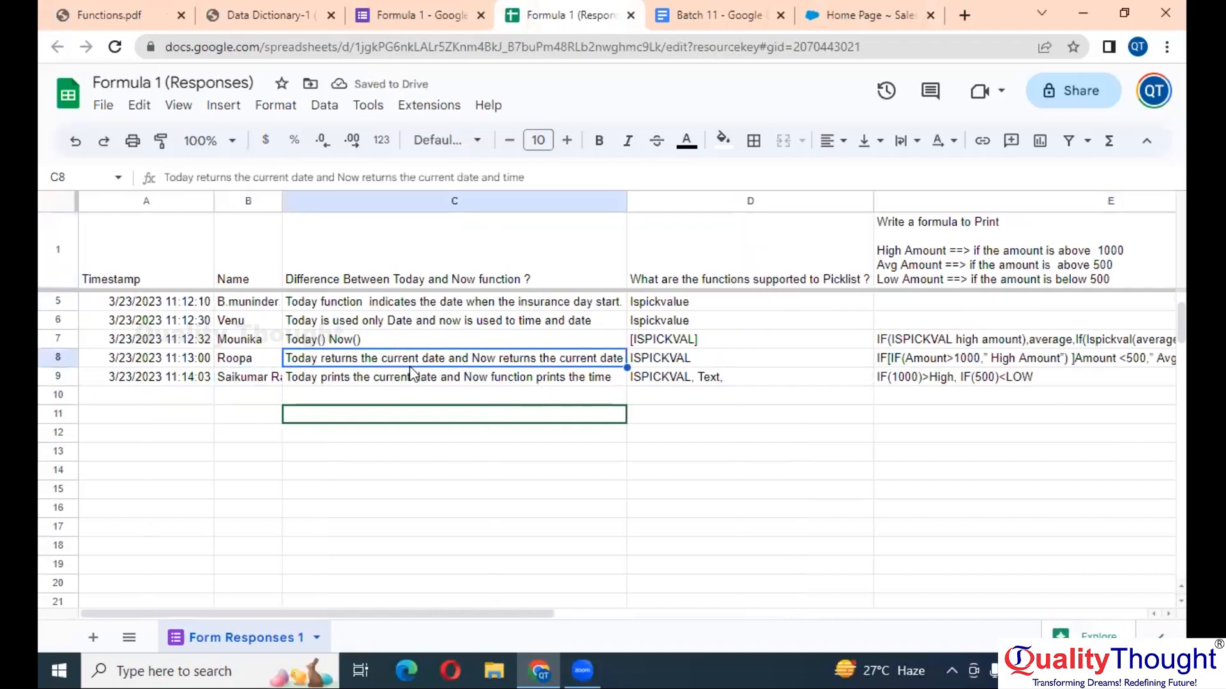
pyautogui.click(540, 378)
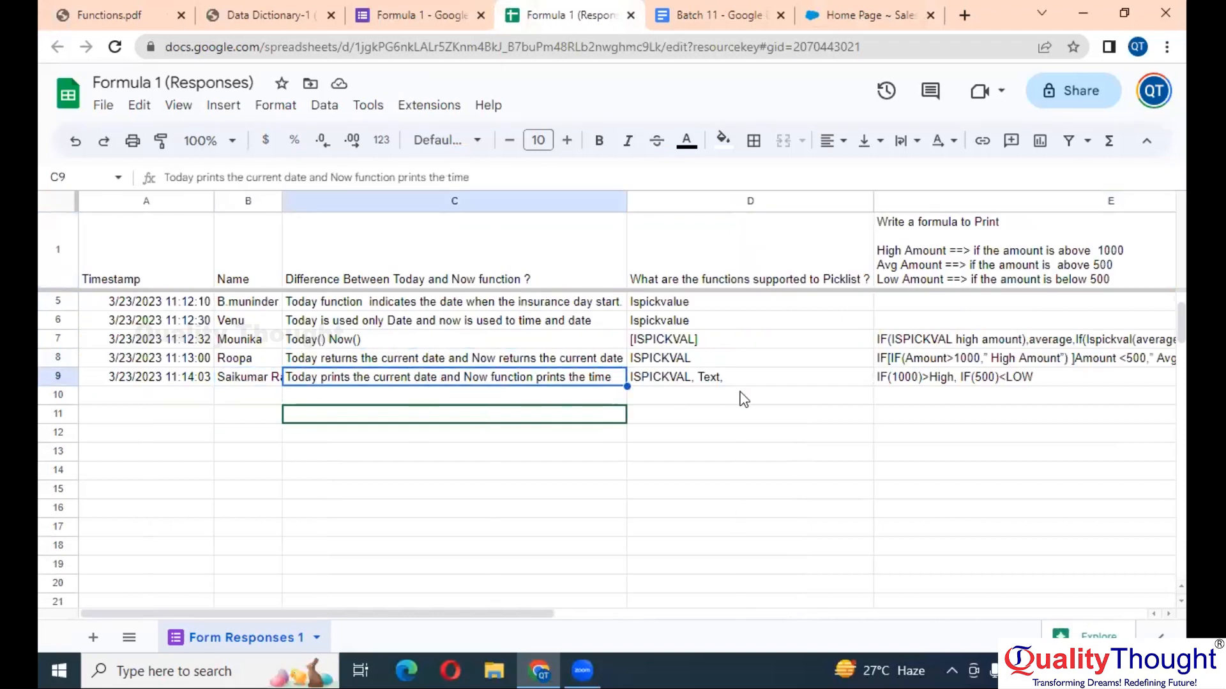
pyautogui.hscroll(3, 776, 384)
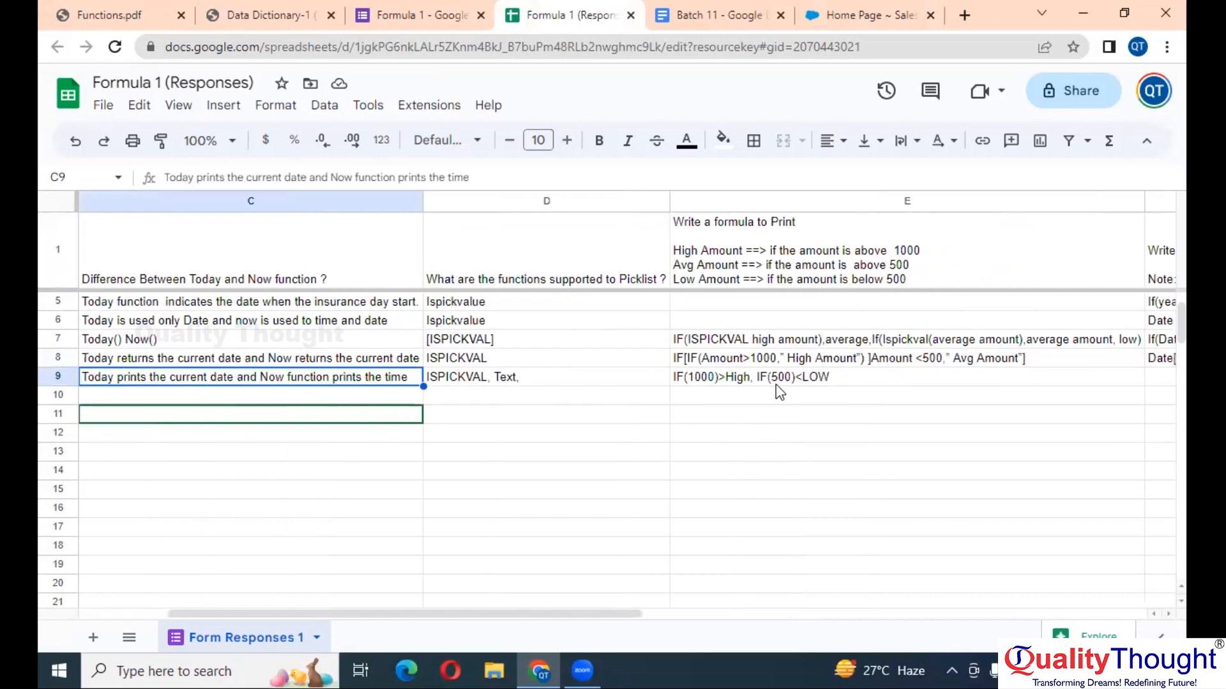
pyautogui.click(540, 377)
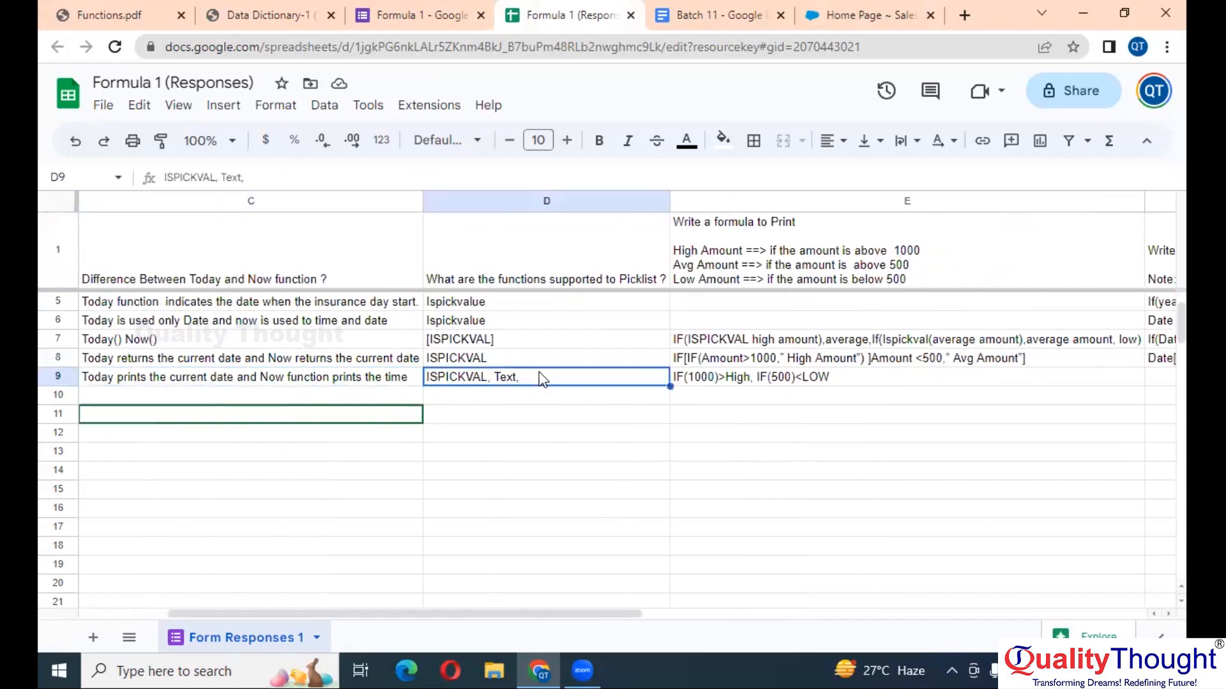
pyautogui.click(802, 377)
# - Close the Formula 1 (Responses) sheet and return to Functions.pdf
pyautogui.hscroll(5, 811, 378)
pyautogui.hscroll(-6, 865, 370)
pyautogui.hscroll(3, 864, 370)
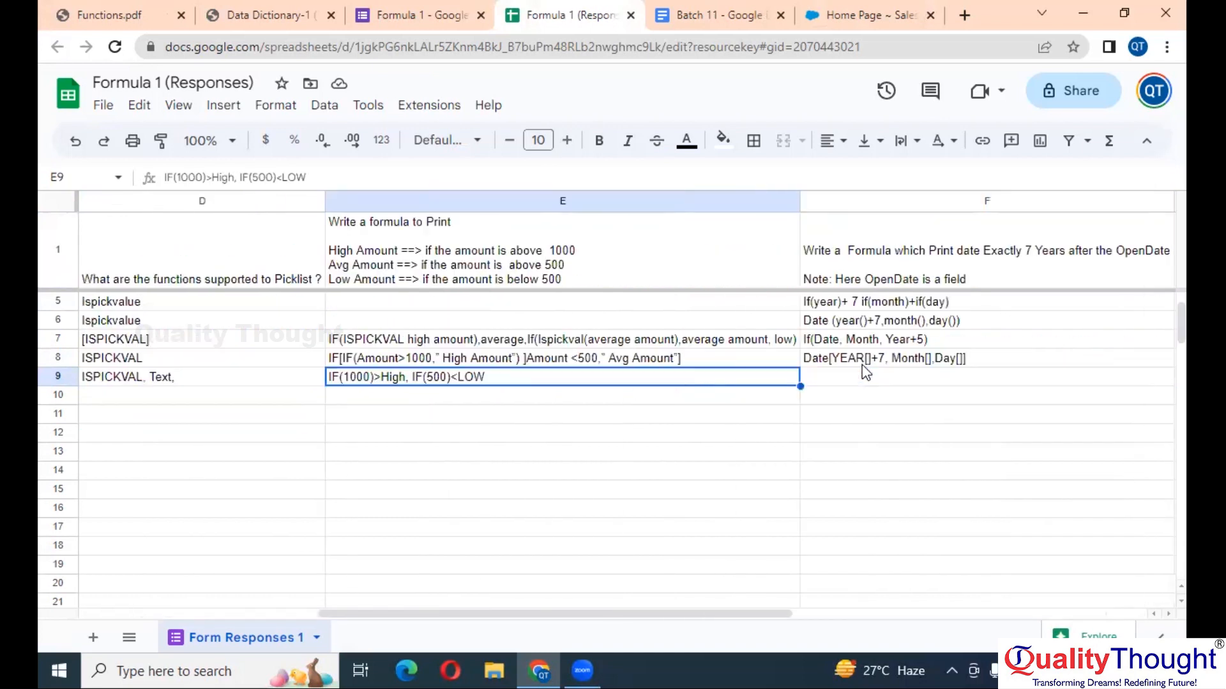
pyautogui.click(630, 15)
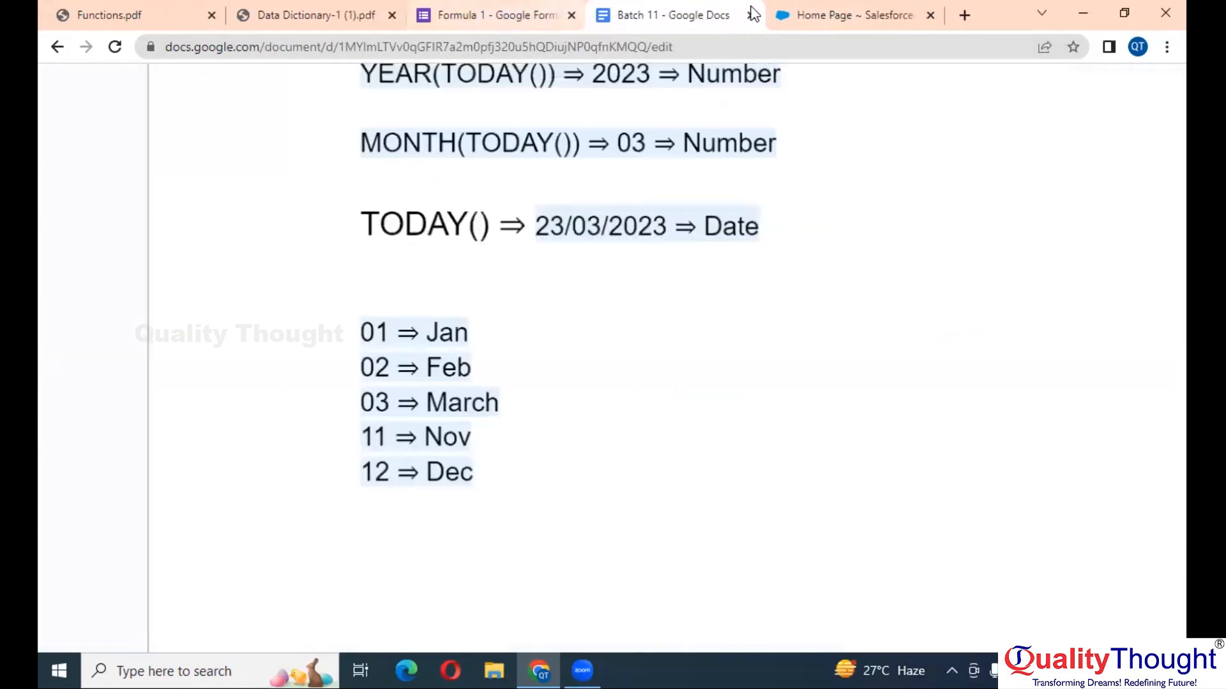
pyautogui.click(154, 10)
# - Scroll through every page of Functions.pdf, then hide the page thumbnails sidebar
pyautogui.scroll(-2, 623, 331)
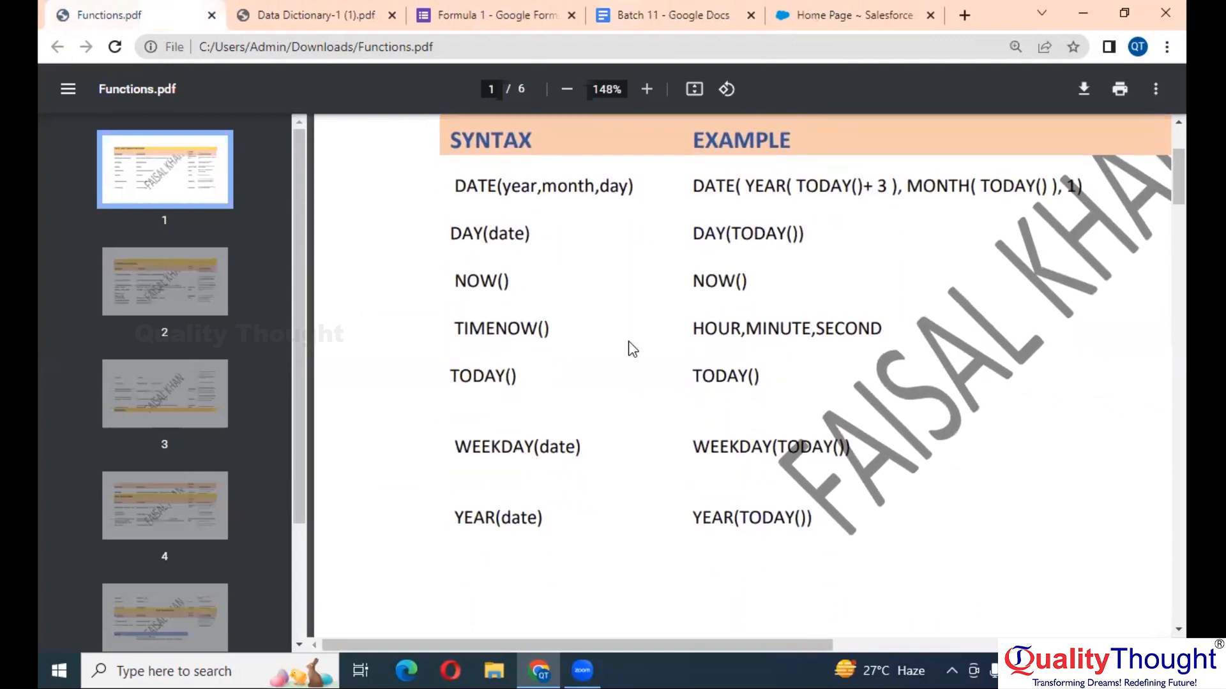
pyautogui.scroll(-6, 632, 348)
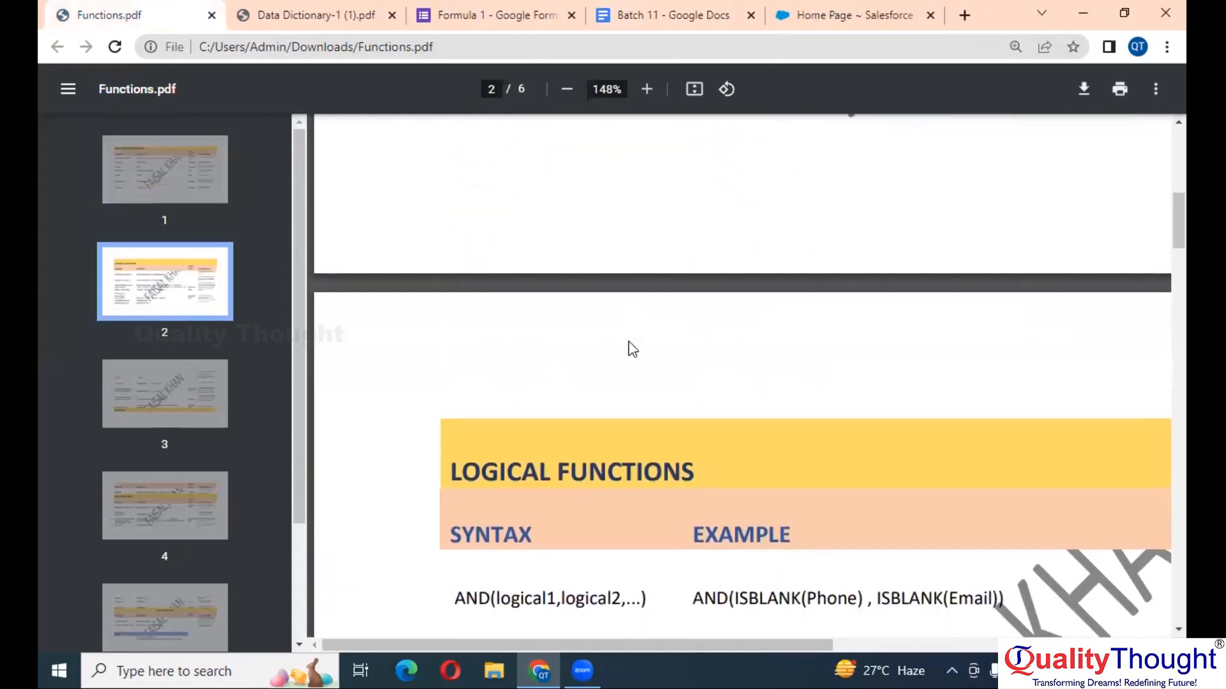
pyautogui.scroll(-20, 632, 349)
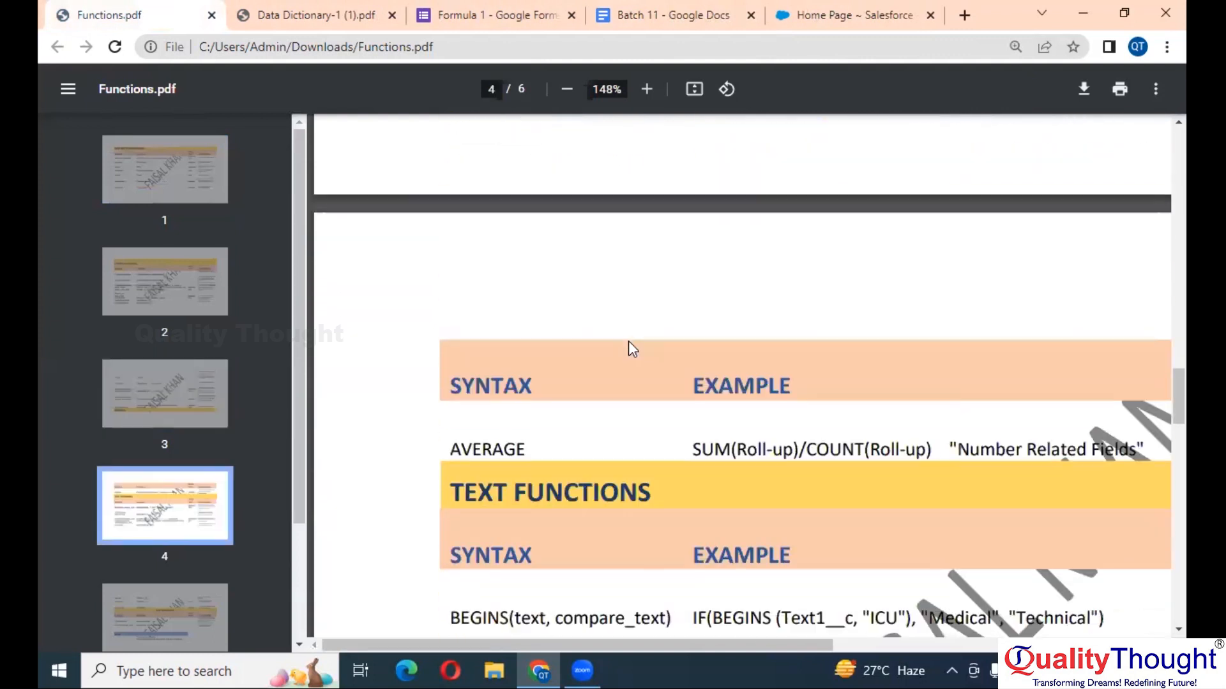
pyautogui.scroll(-8, 632, 348)
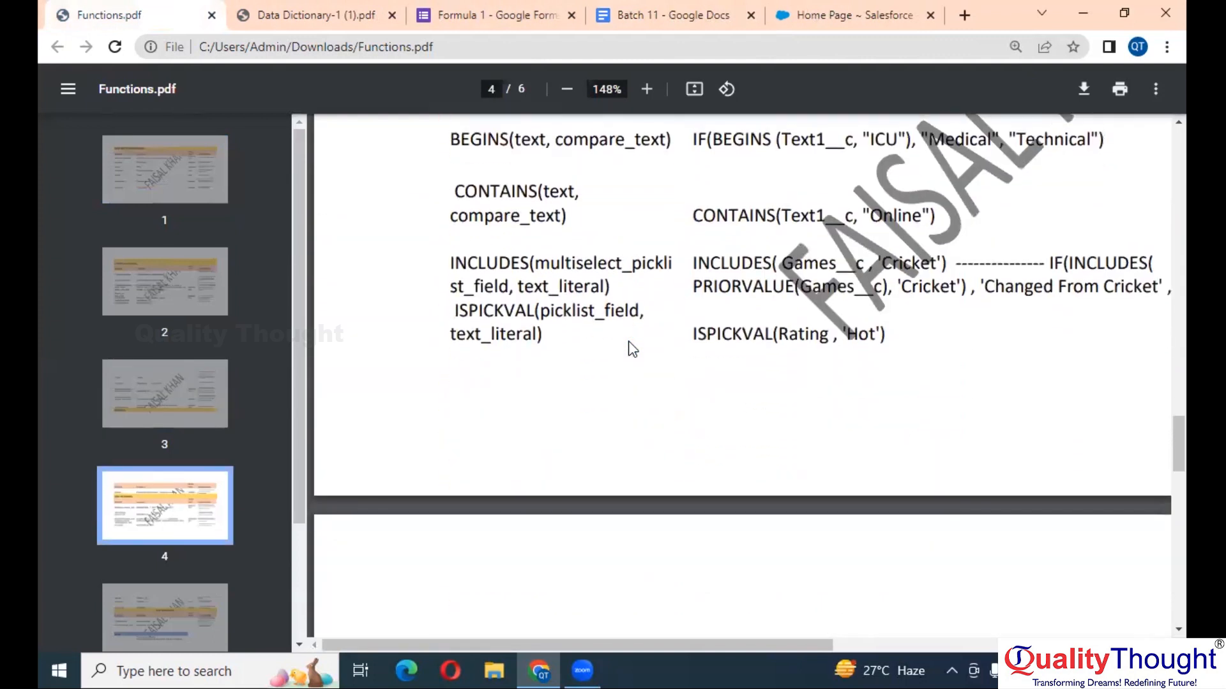
pyautogui.scroll(-12, 632, 348)
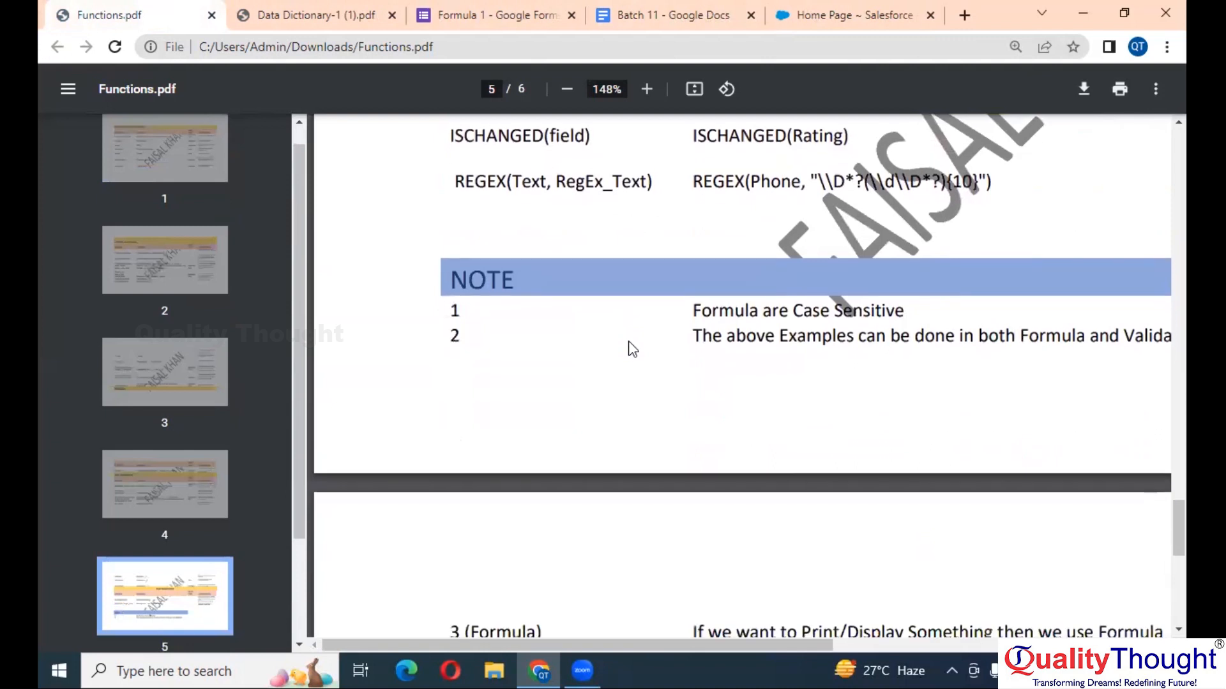
pyautogui.scroll(-10, 632, 349)
pyautogui.scroll(2, 628, 348)
pyautogui.scroll(-2, 628, 348)
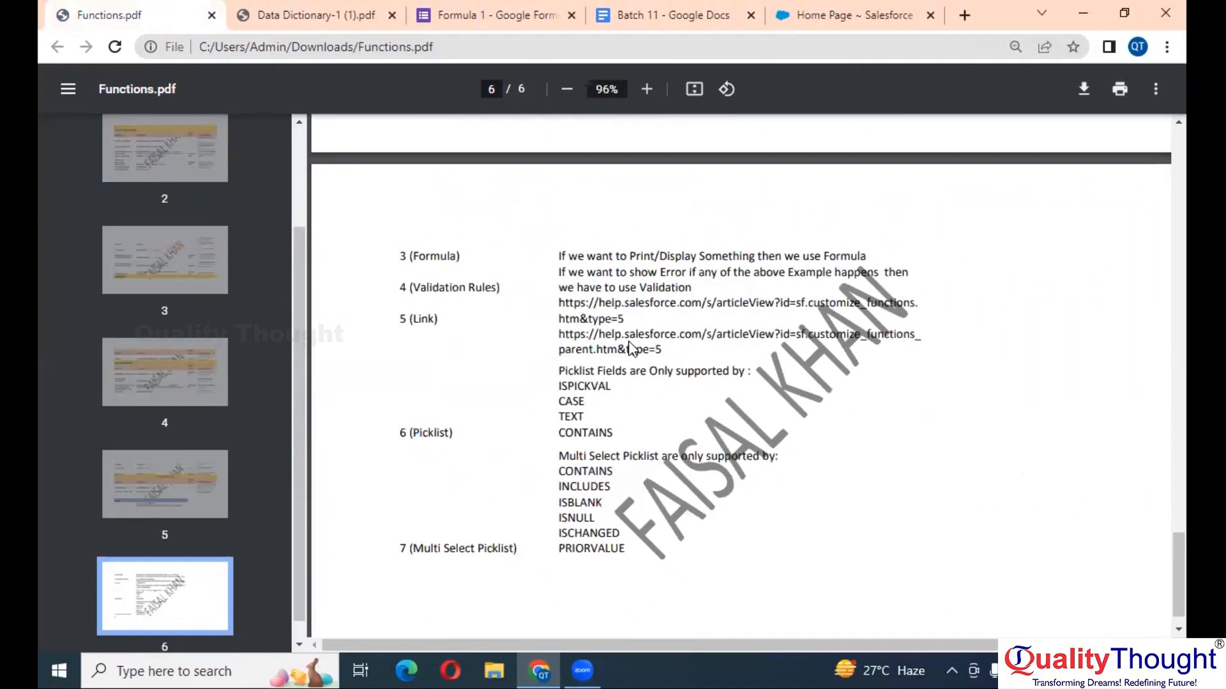
pyautogui.scroll(-1, 628, 349)
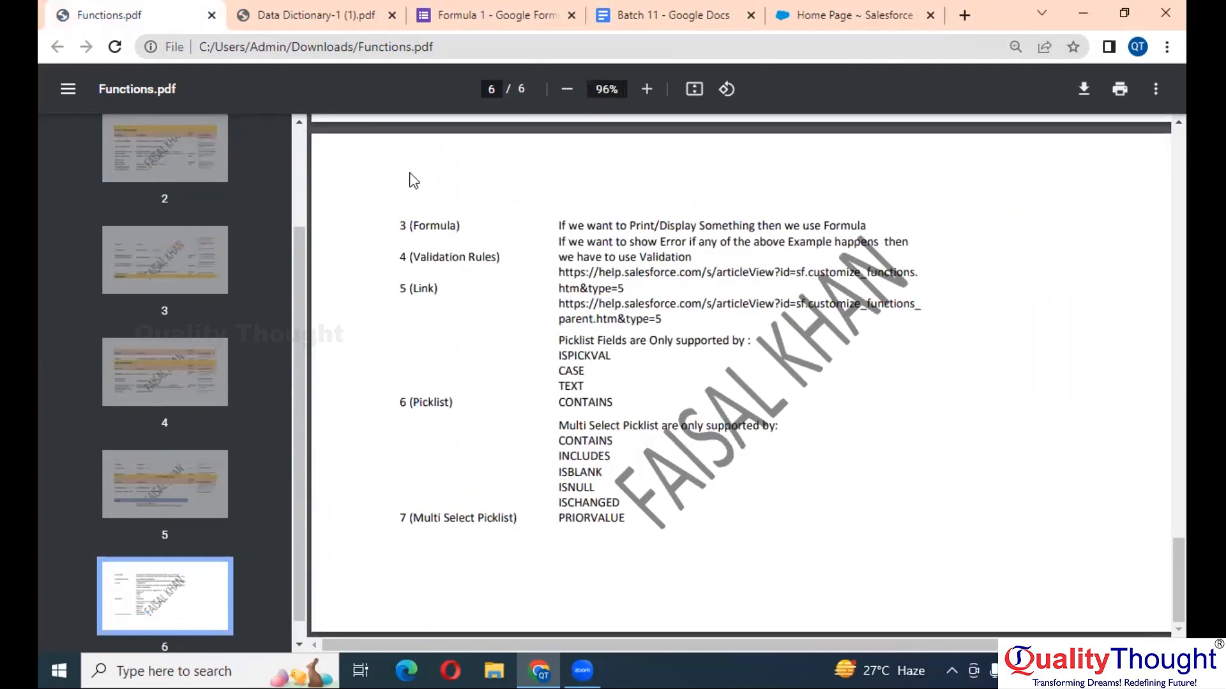
pyautogui.click(76, 104)
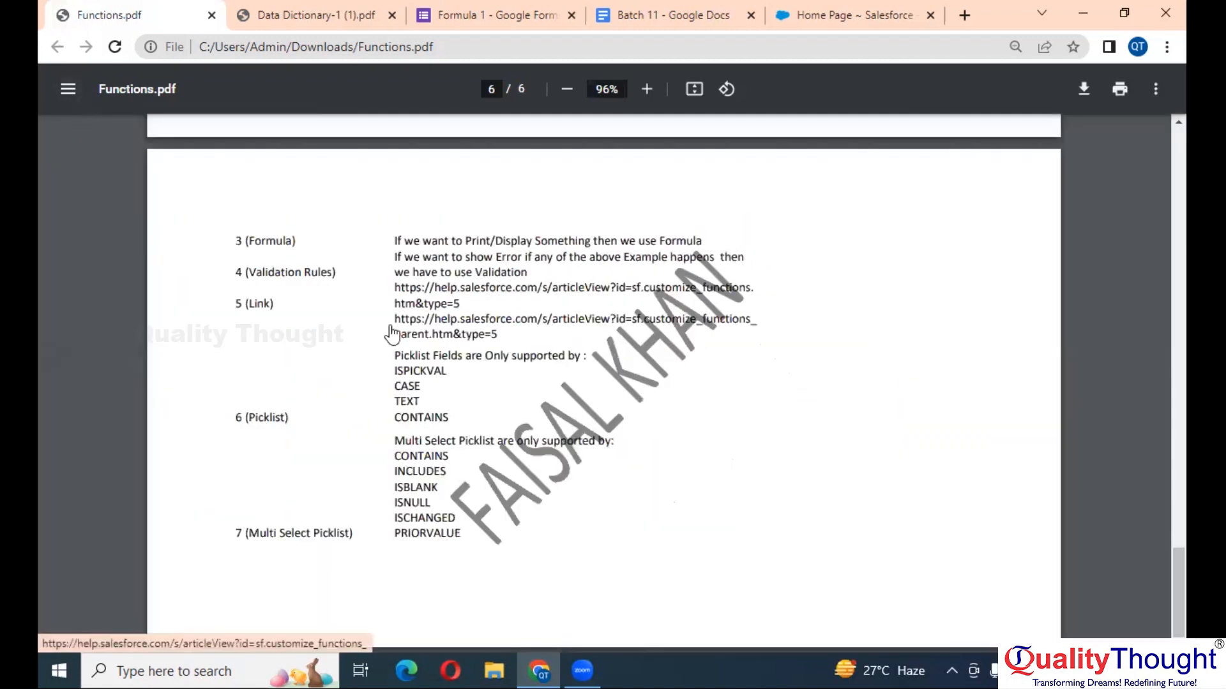
# - Return to the Logical Functions table and highlight the CASE month-name example
pyautogui.scroll(1, 392, 333)
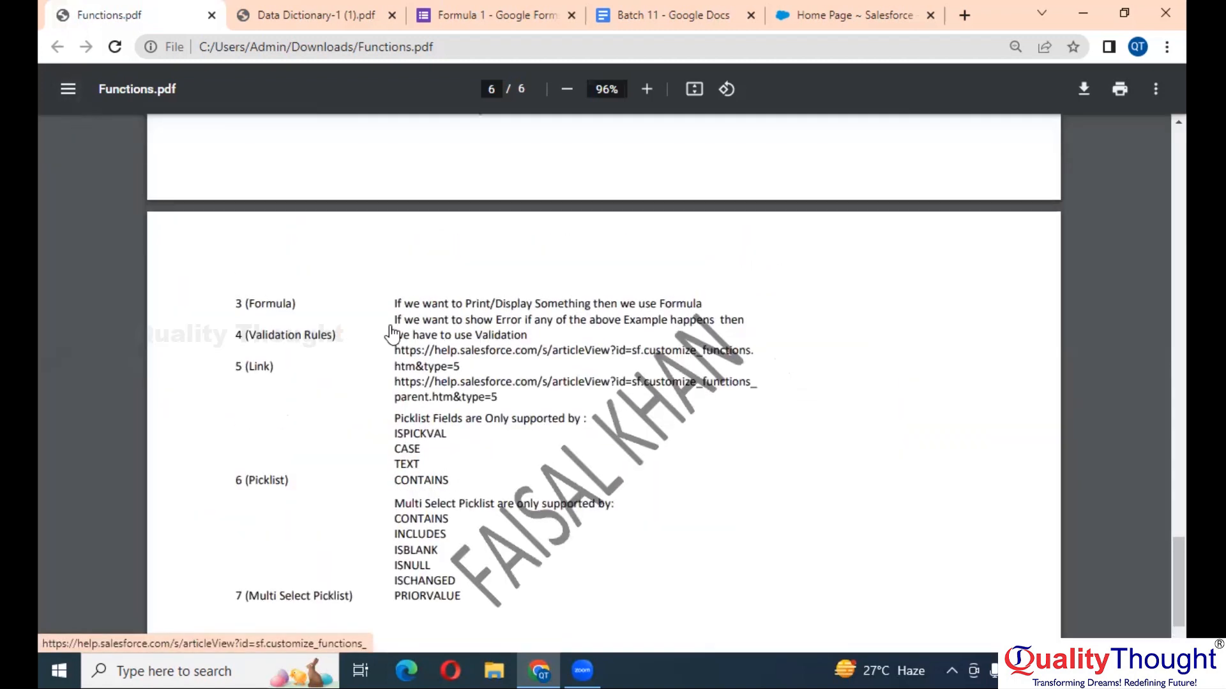
pyautogui.scroll(2, 391, 333)
pyautogui.scroll(8, 391, 334)
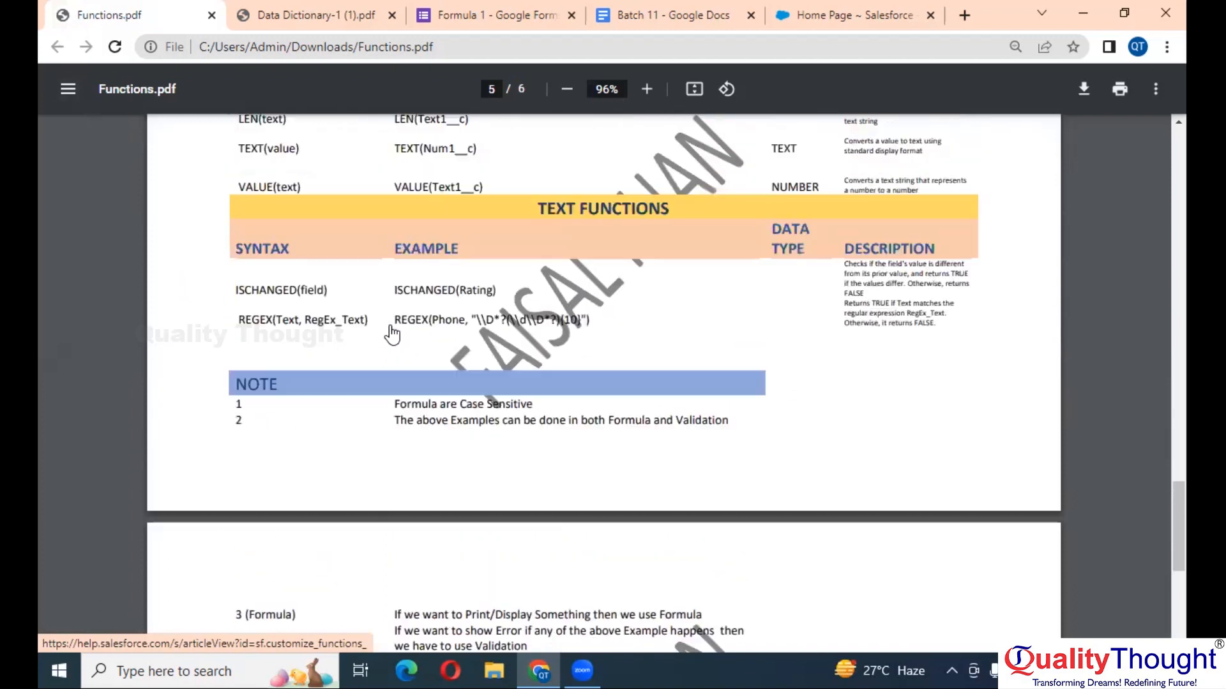
pyautogui.scroll(3, 391, 333)
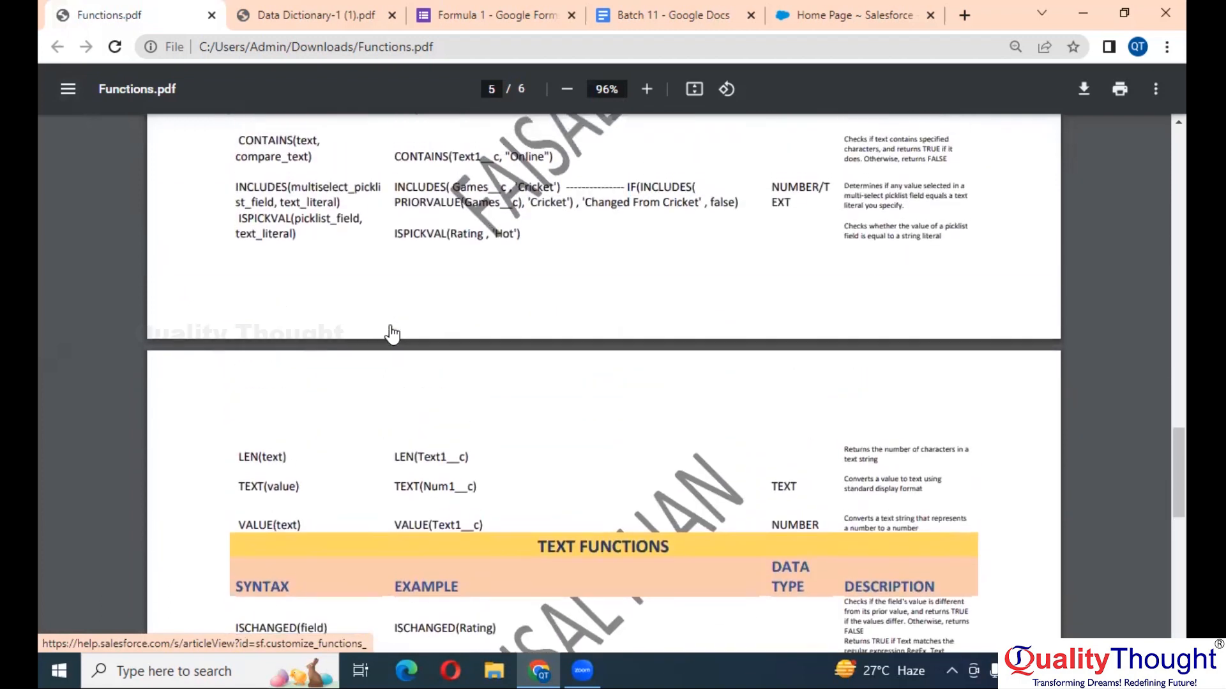
pyautogui.scroll(5, 392, 333)
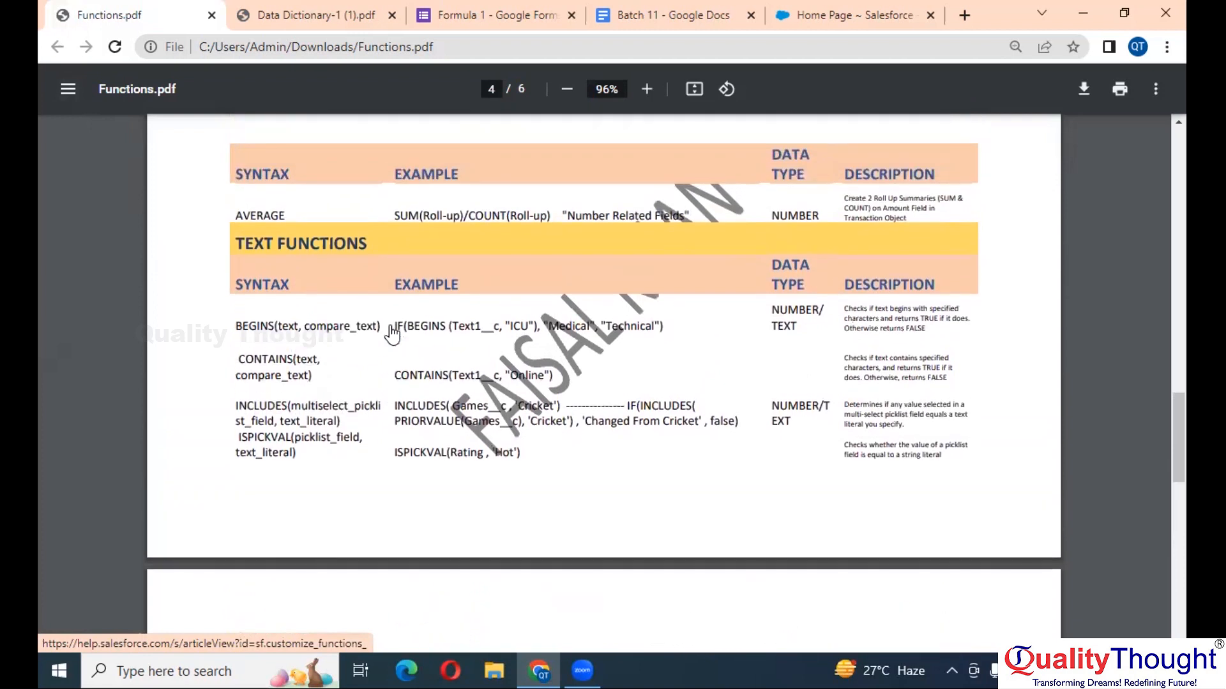
pyautogui.scroll(5, 391, 333)
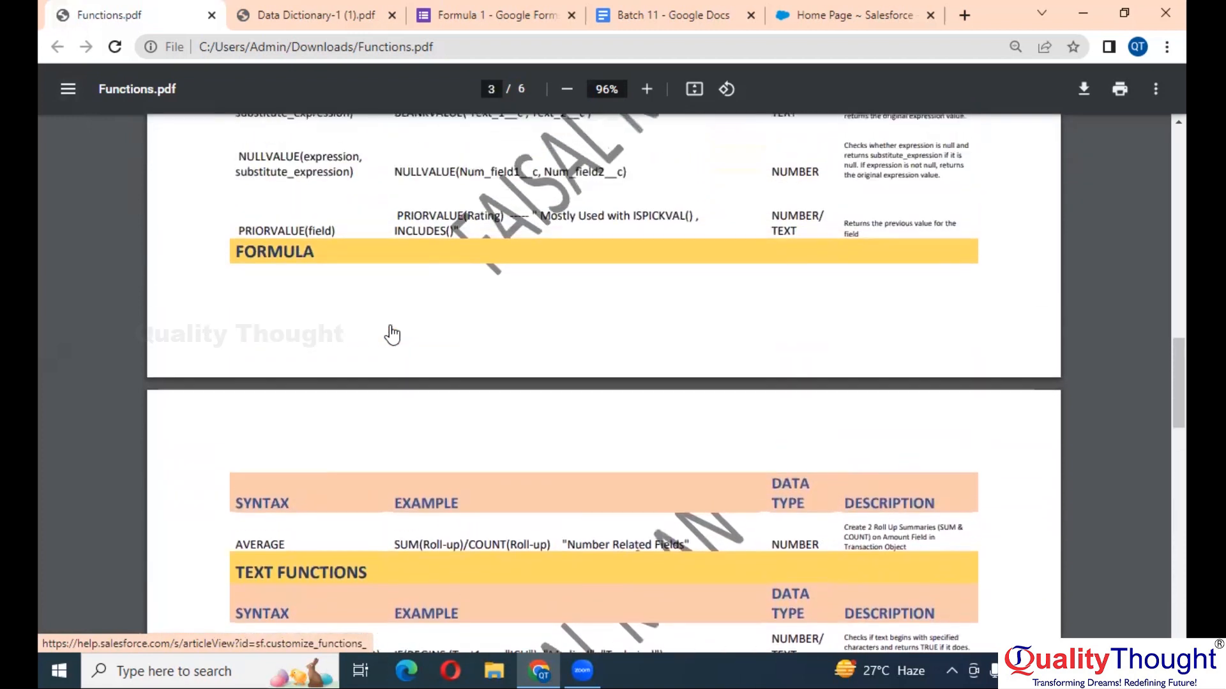
pyautogui.scroll(4, 391, 333)
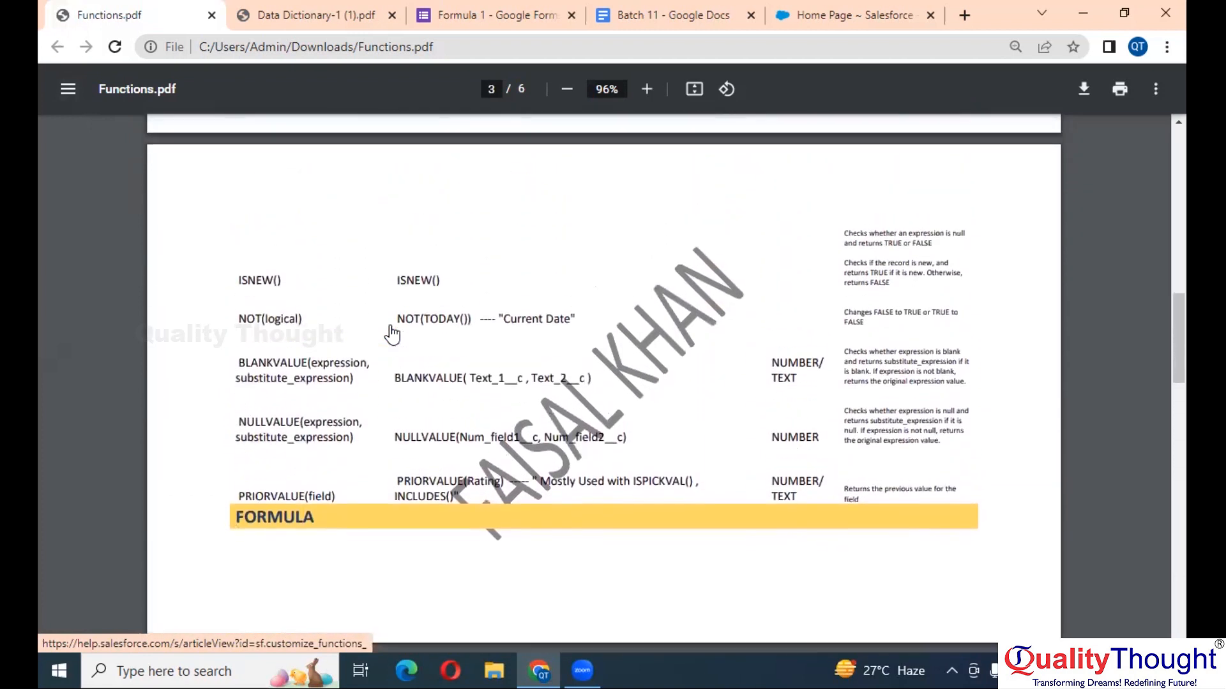
pyautogui.scroll(3, 391, 333)
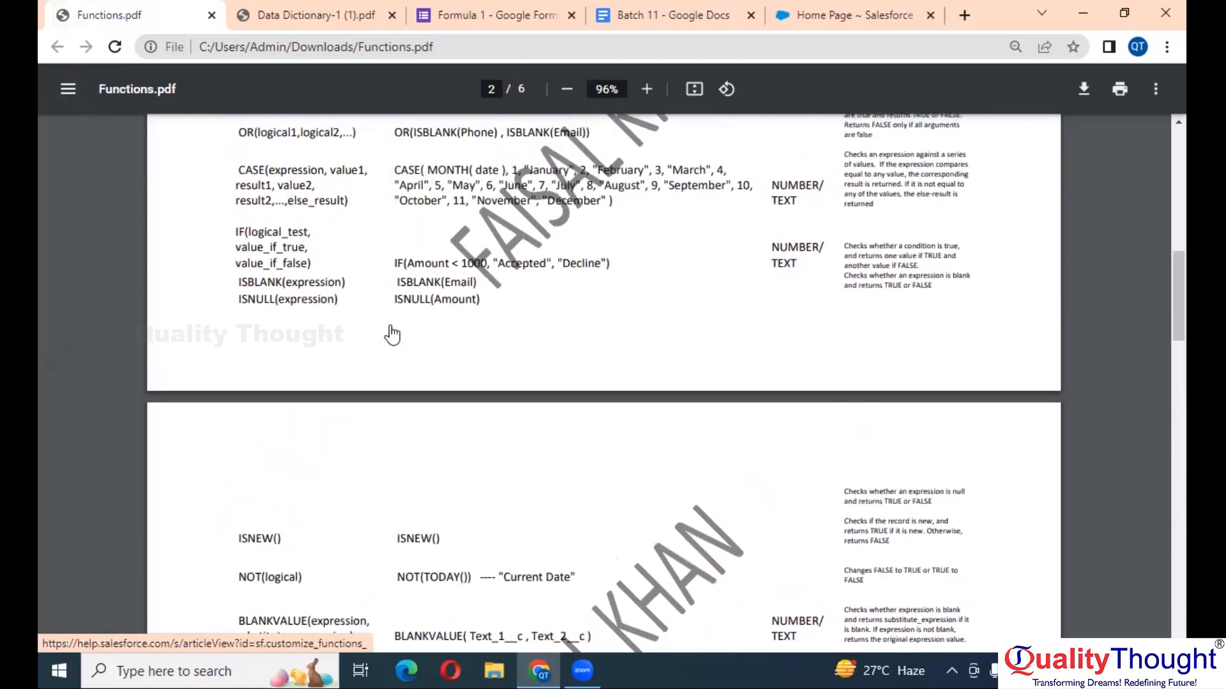
pyautogui.scroll(1, 391, 334)
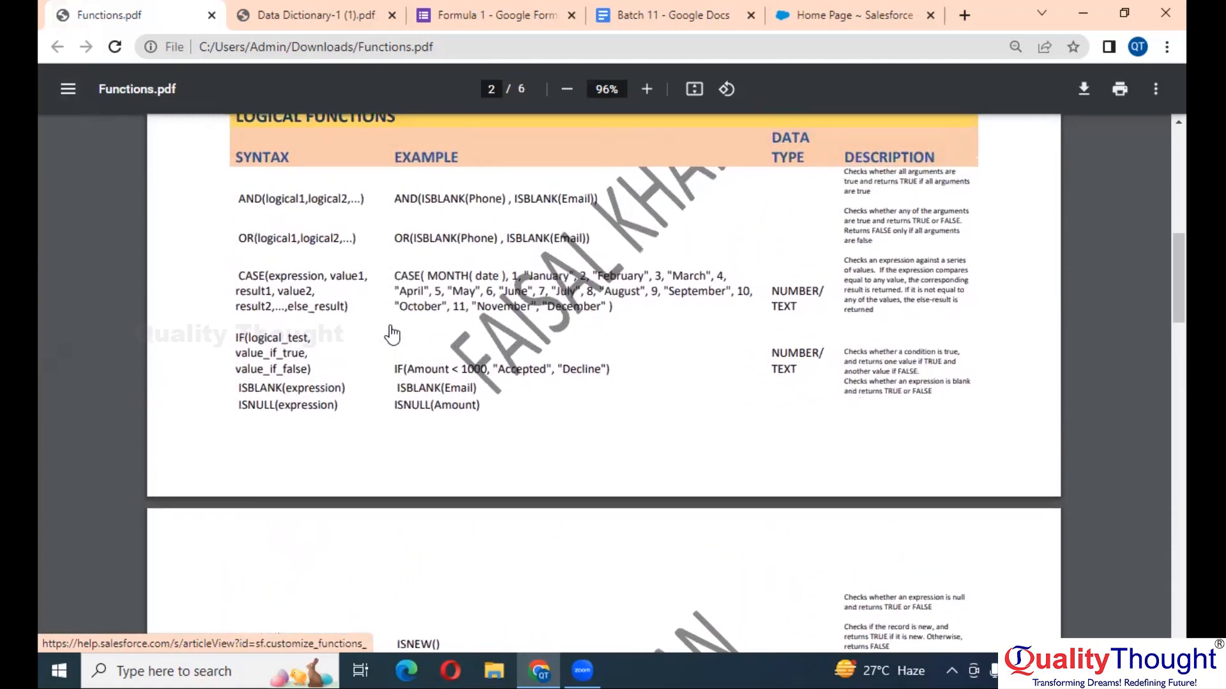
pyautogui.scroll(1, 391, 333)
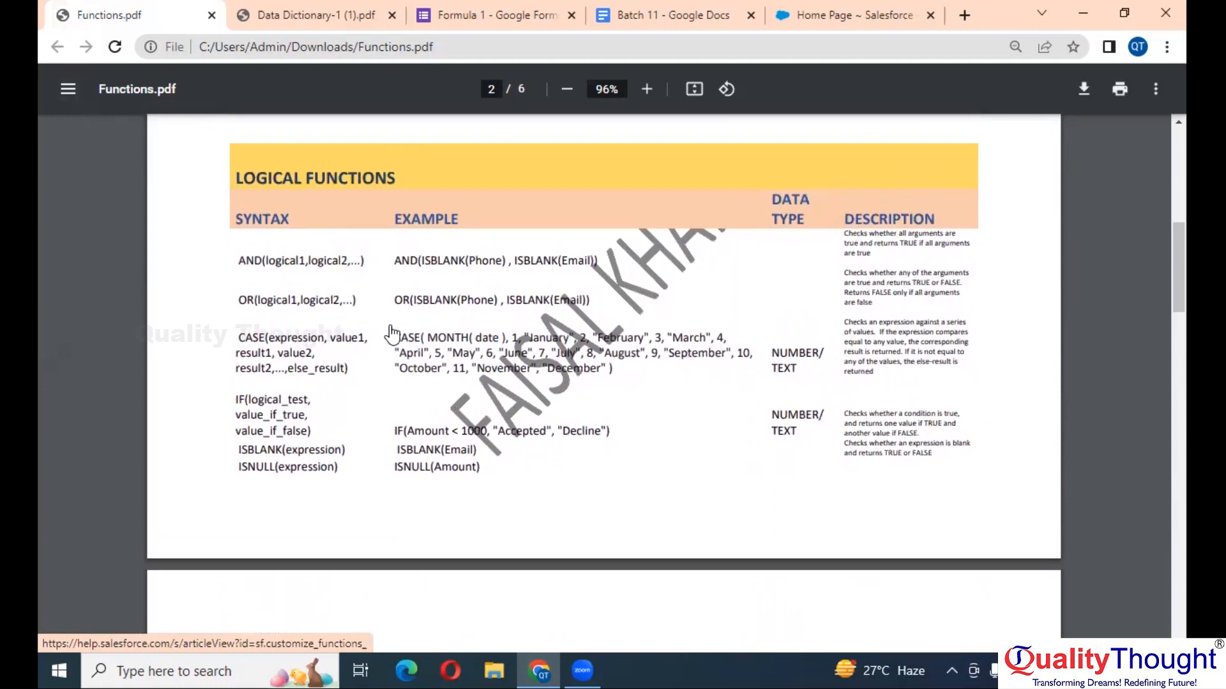
pyautogui.scroll(1, 391, 333)
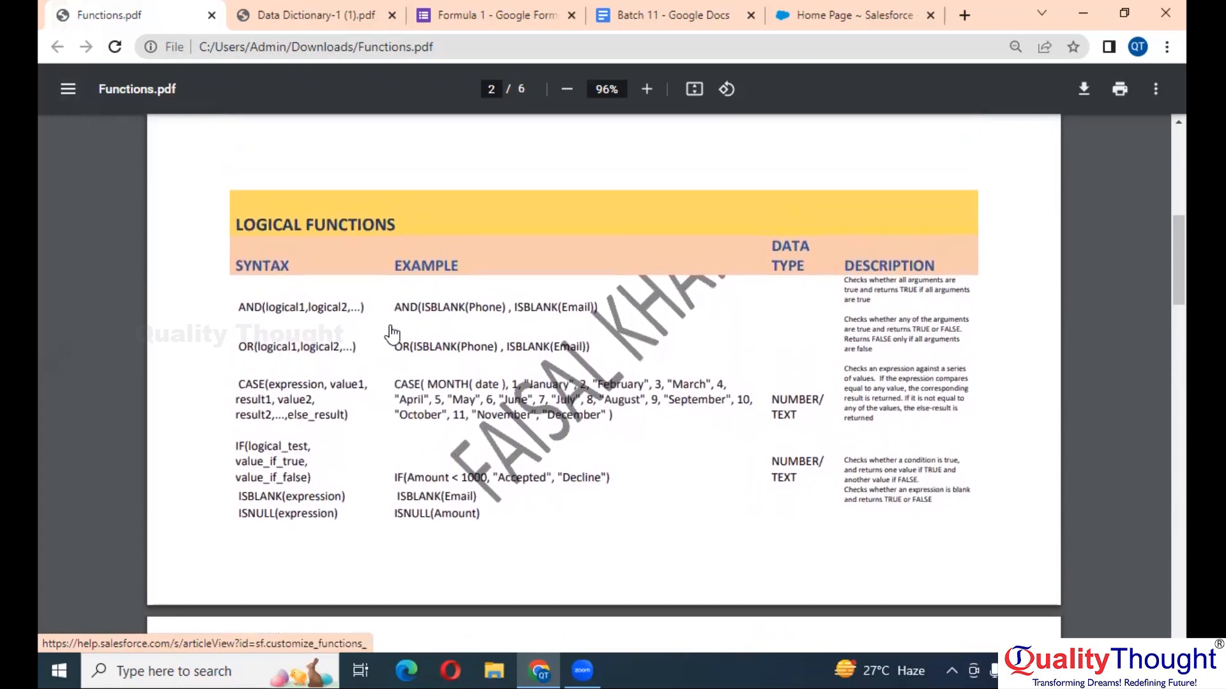
pyautogui.scroll(1, 391, 333)
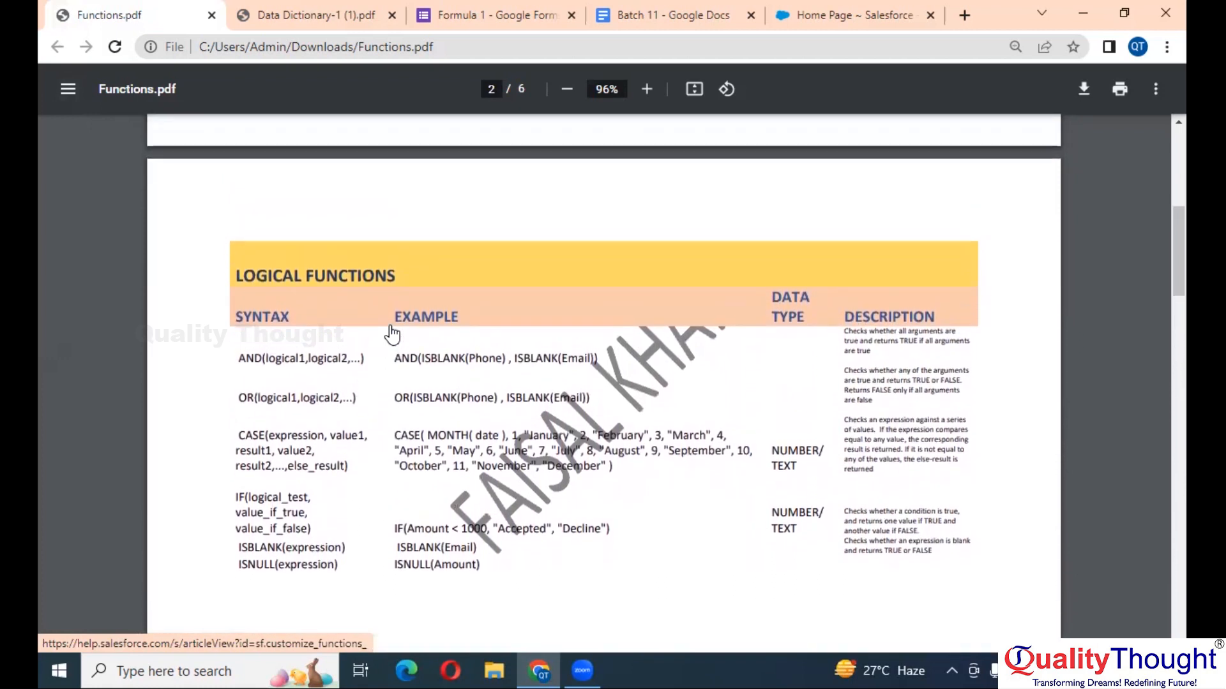
pyautogui.scroll(2, 391, 333)
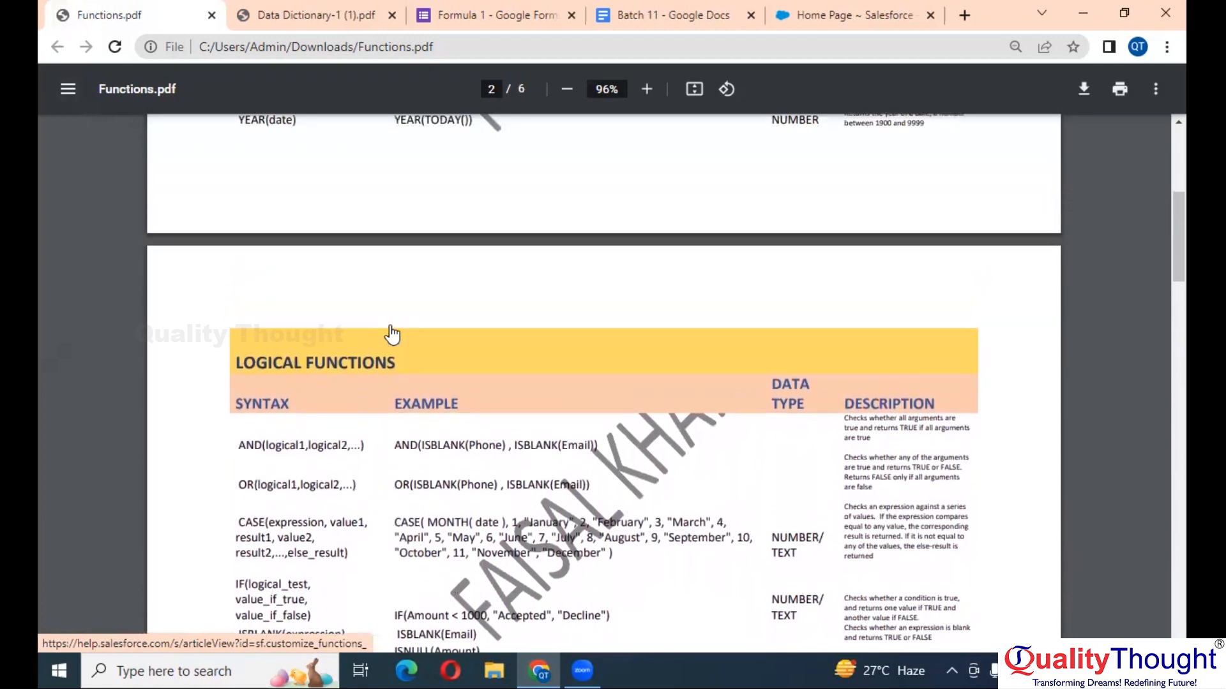
pyautogui.scroll(2, 392, 333)
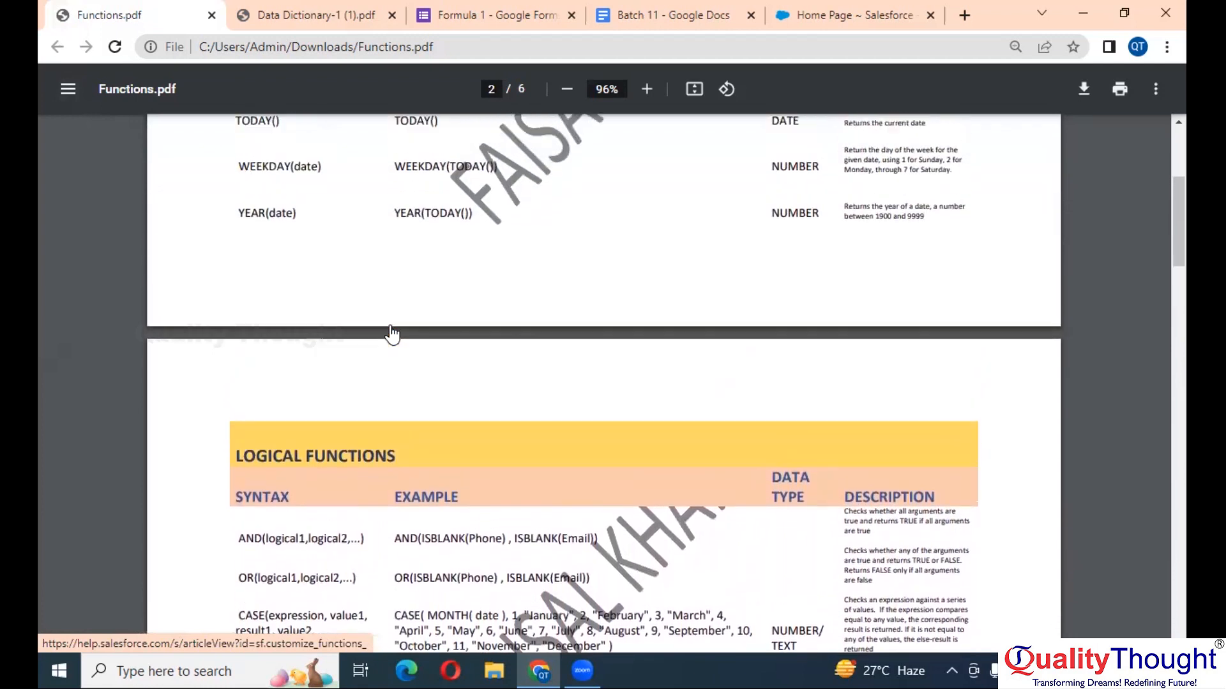
pyautogui.scroll(3, 391, 333)
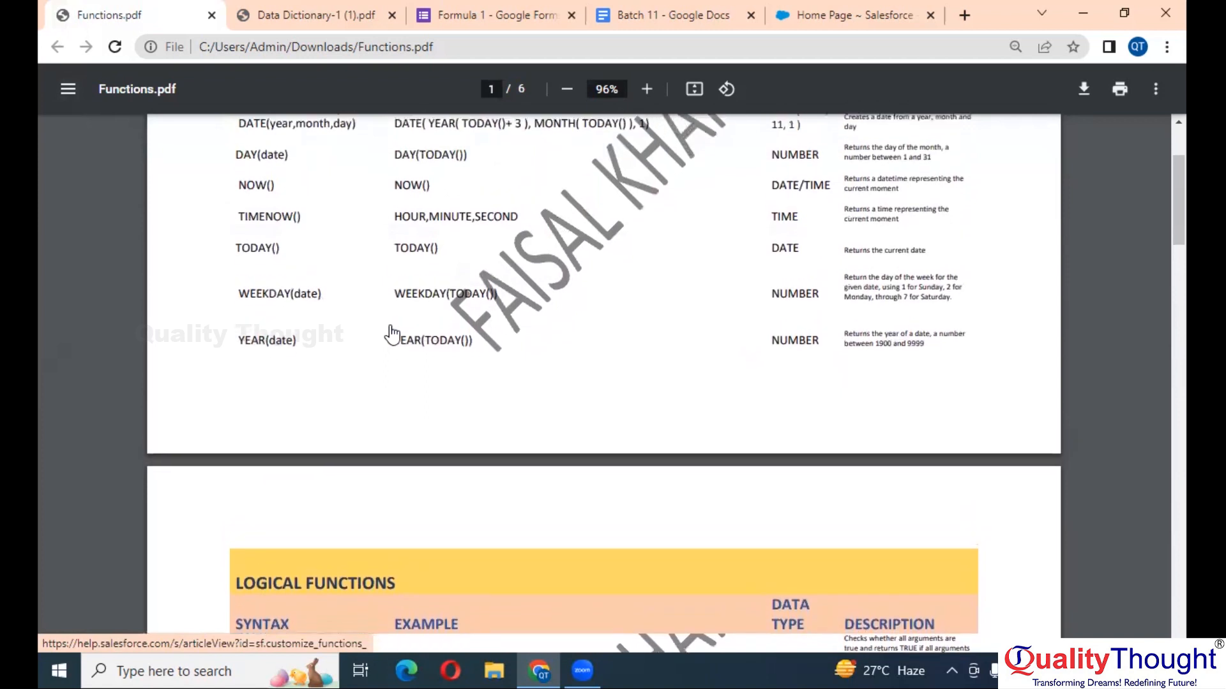
pyautogui.scroll(-10, 391, 330)
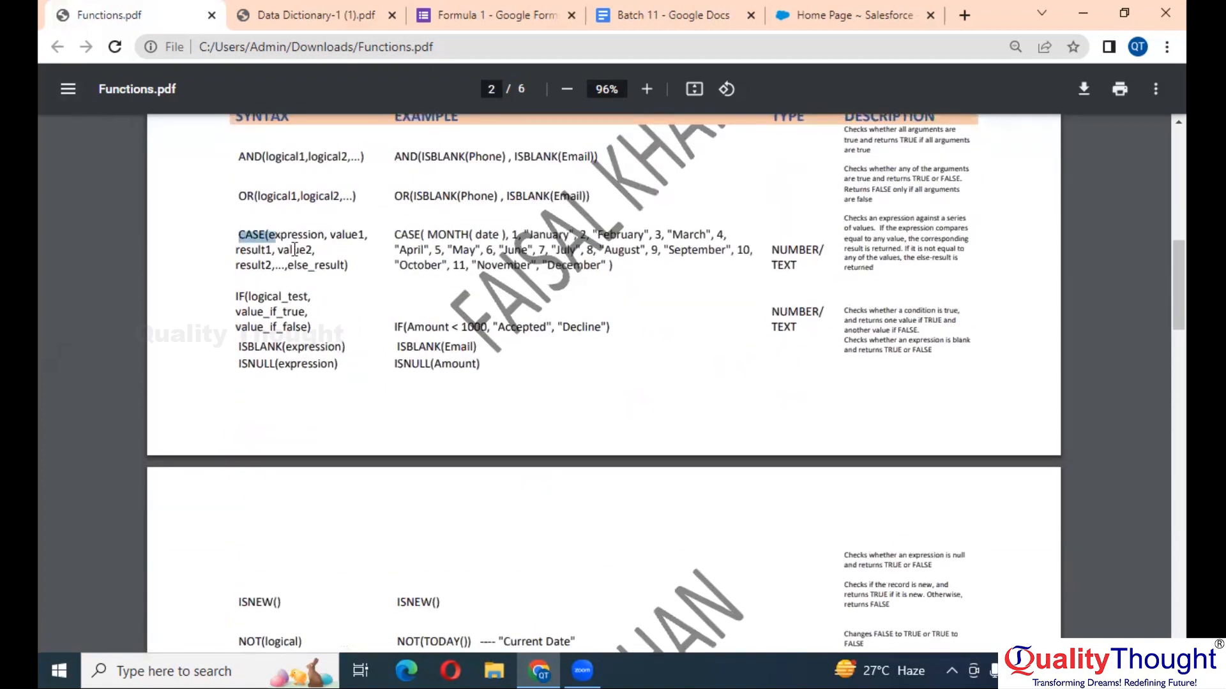
pyautogui.moveTo(397, 267); pyautogui.dragTo(621, 270)
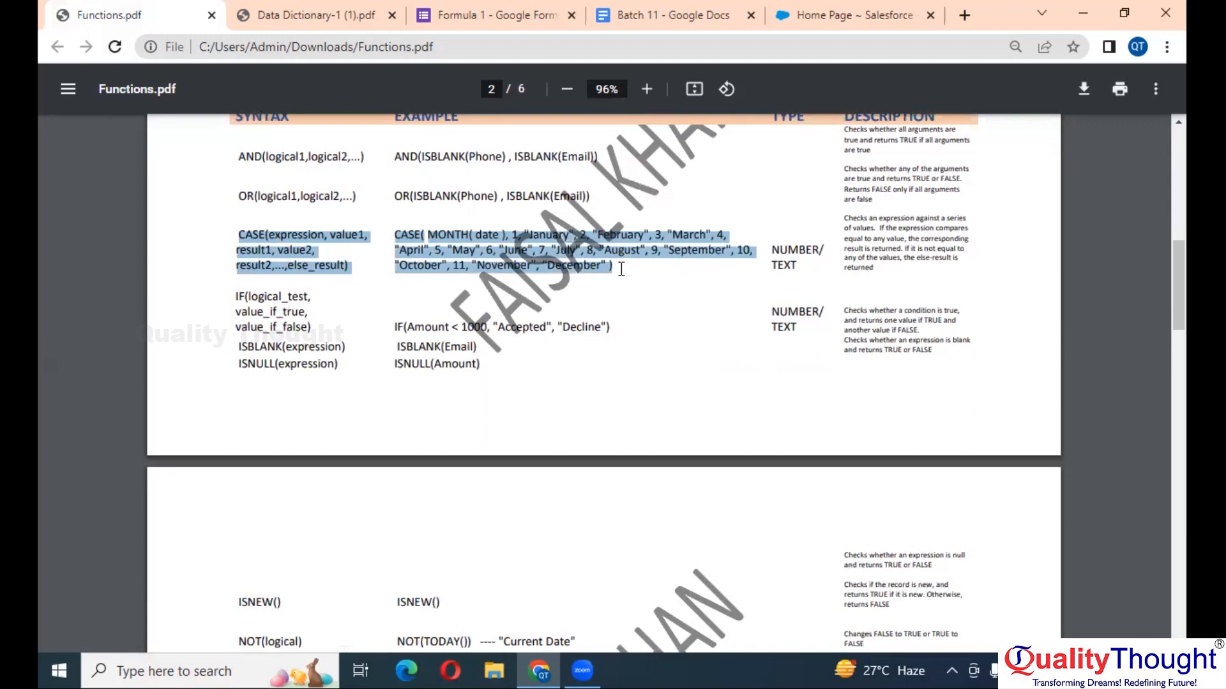
# - Pick out CASE's expression, value1 and result1 arguments, select the full syntax, then return to Batch 11 notes
pyautogui.scroll(5, 375, 267)
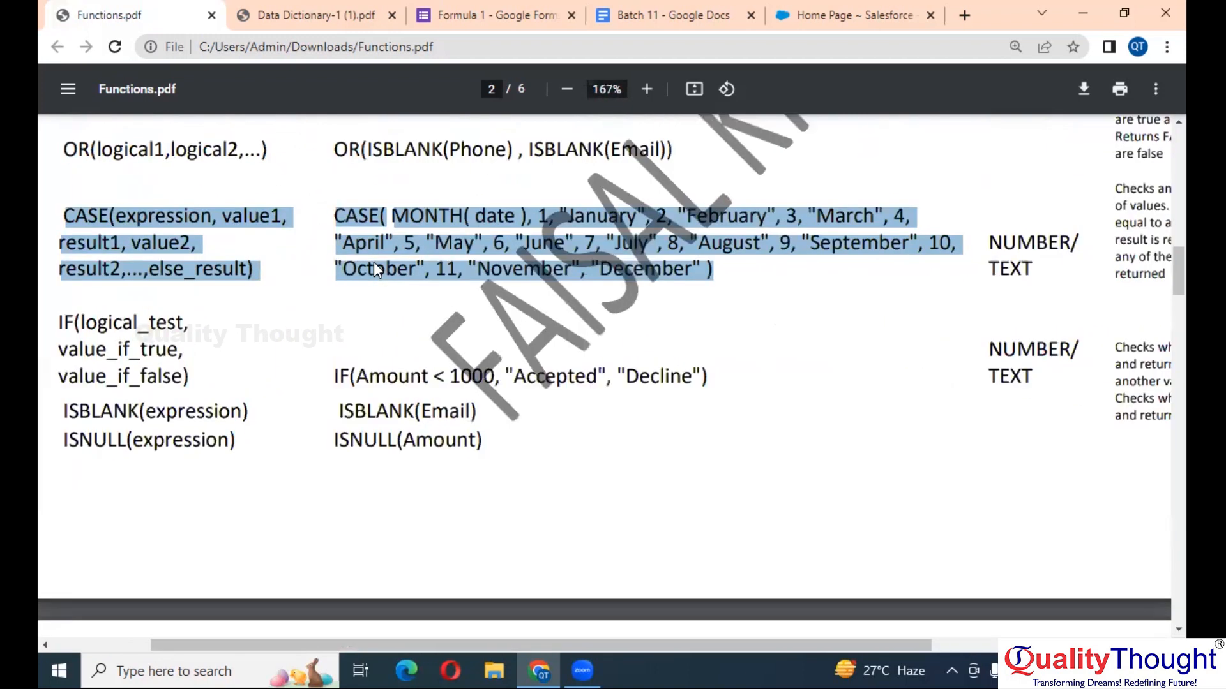
pyautogui.click(267, 244)
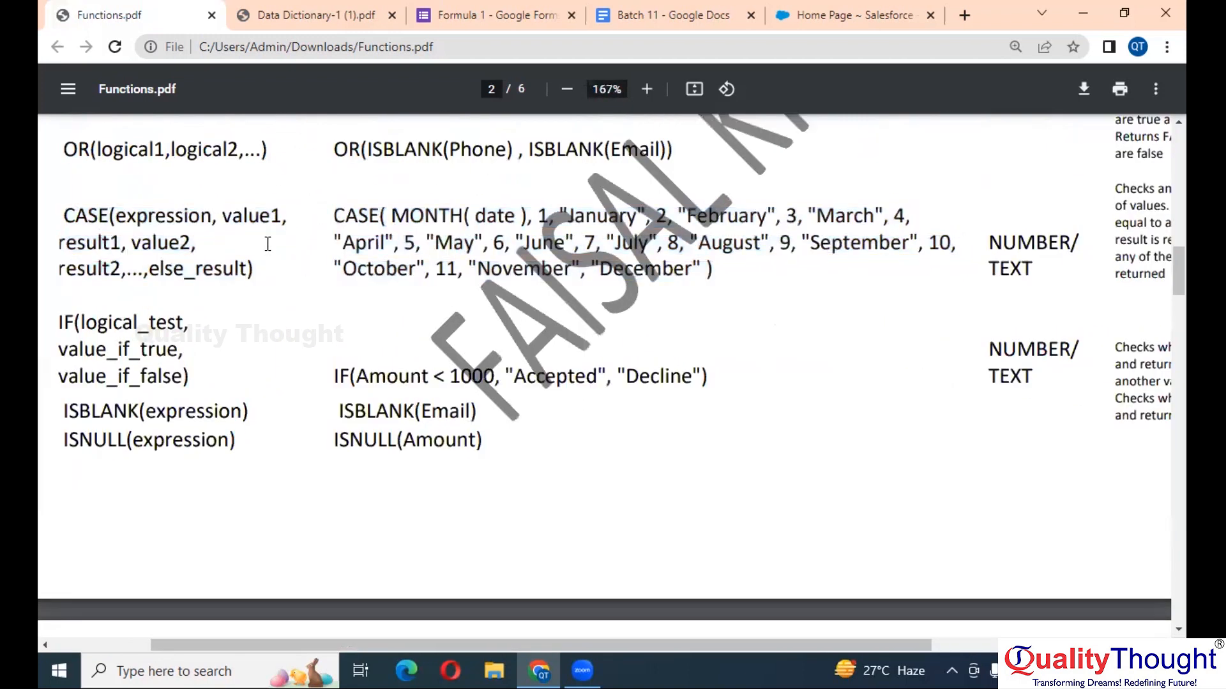
pyautogui.scroll(-2, 267, 244)
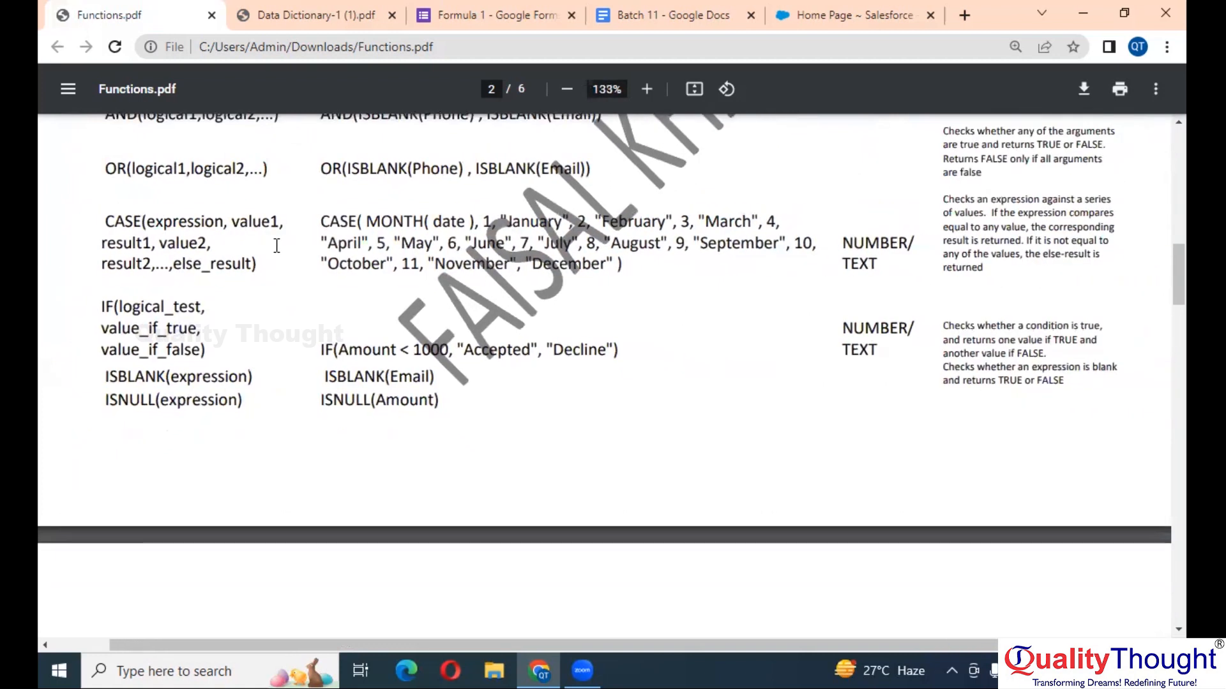
pyautogui.doubleClick(124, 221)
pyautogui.doubleClick(174, 219)
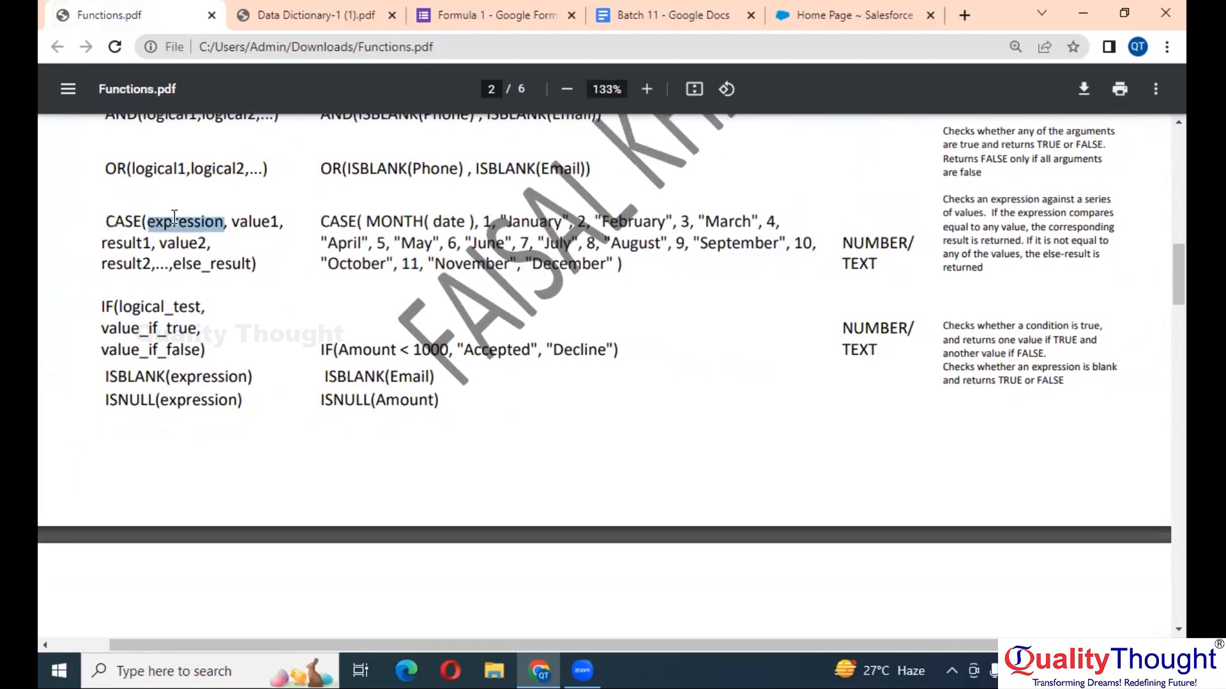
pyautogui.doubleClick(254, 222)
pyautogui.doubleClick(132, 246)
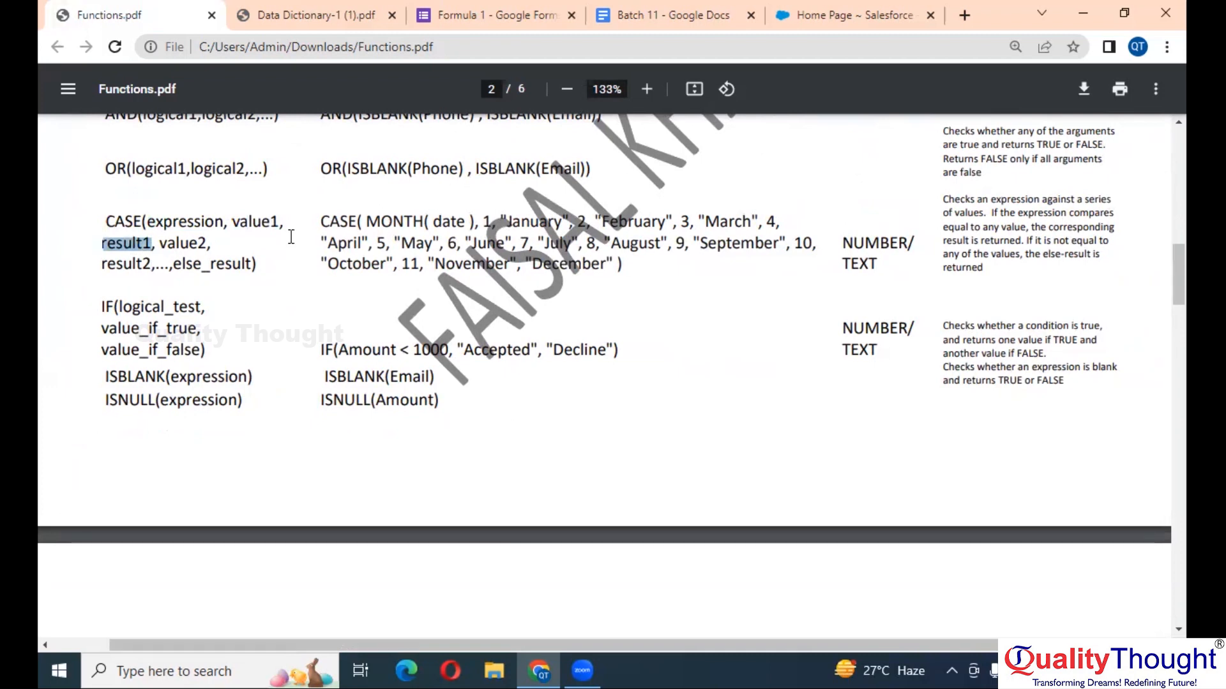
pyautogui.moveTo(107, 221)
pyautogui.mouseDown()
pyautogui.moveTo(167, 224)
pyautogui.moveTo(260, 257)
pyautogui.mouseUp()
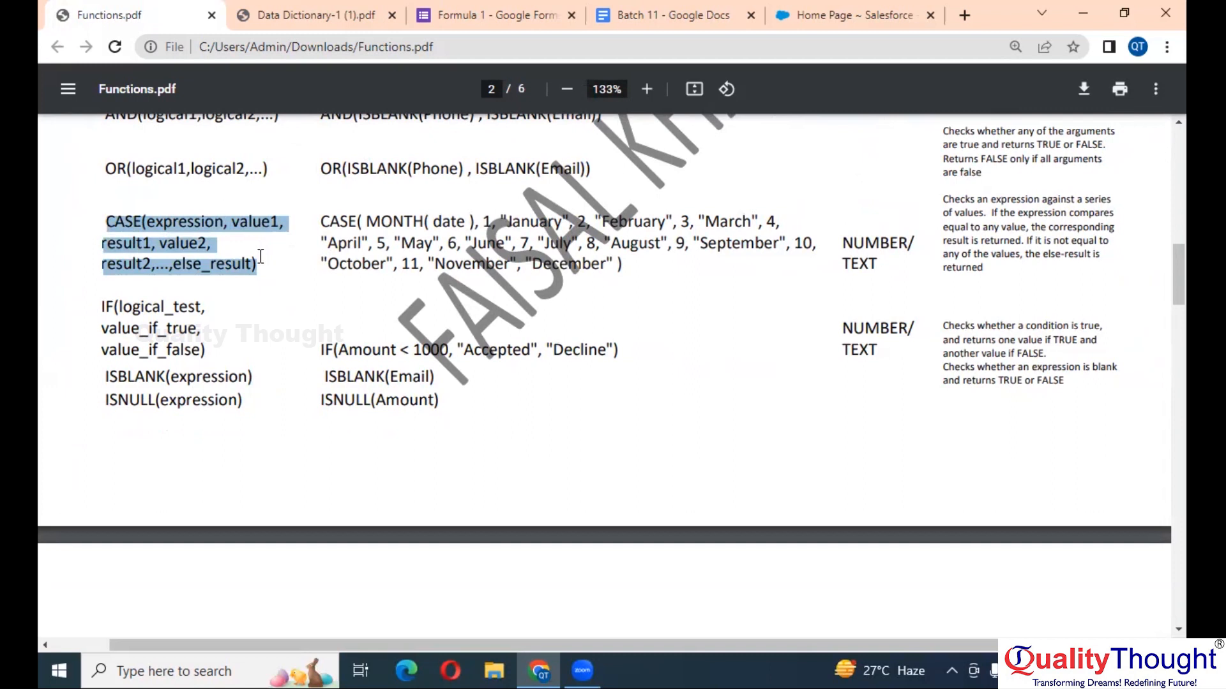
pyautogui.click(635, 15)
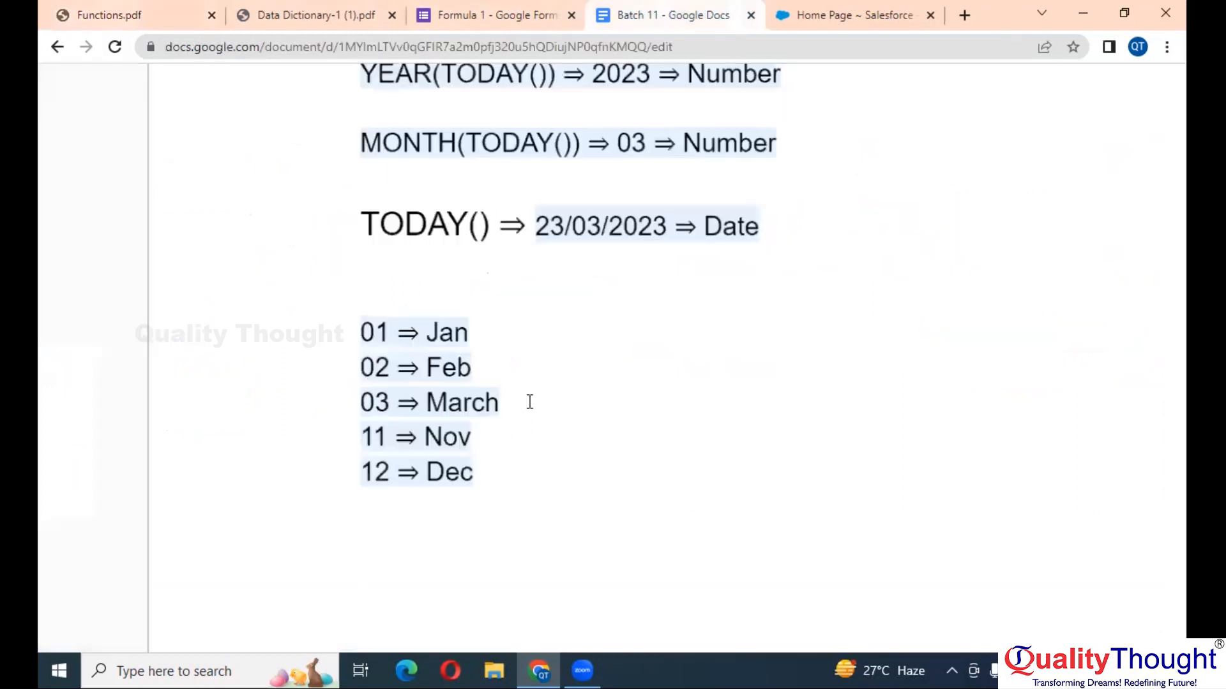
# - Start a new line below the CASE syntax reading 'CASE( ,' with a blank first argument
pyautogui.scroll(5, 528, 402)
pyautogui.scroll(-8, 530, 402)
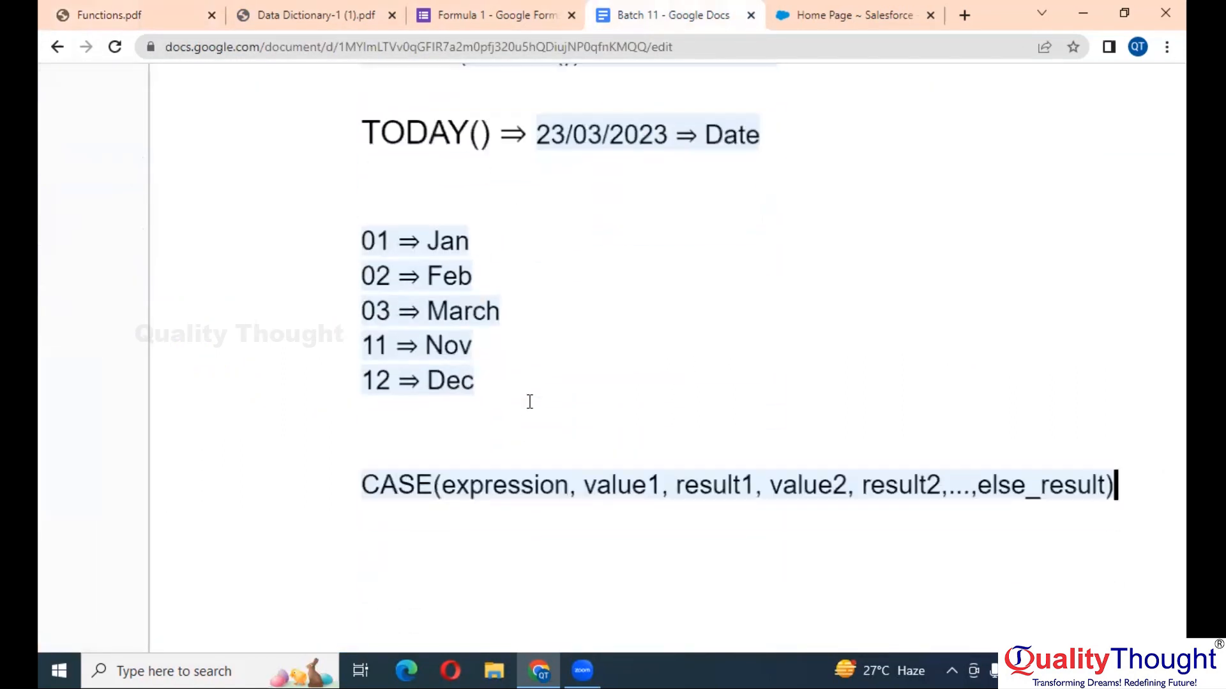
pyautogui.press('Return')
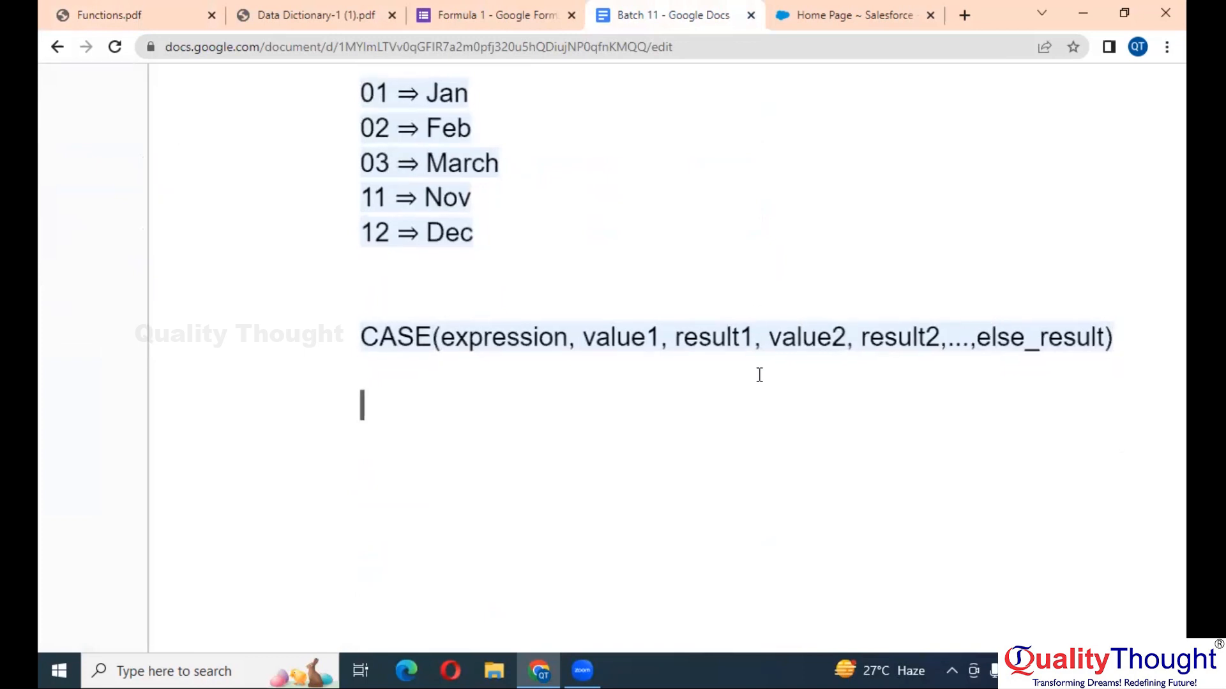
pyautogui.write('CASE')
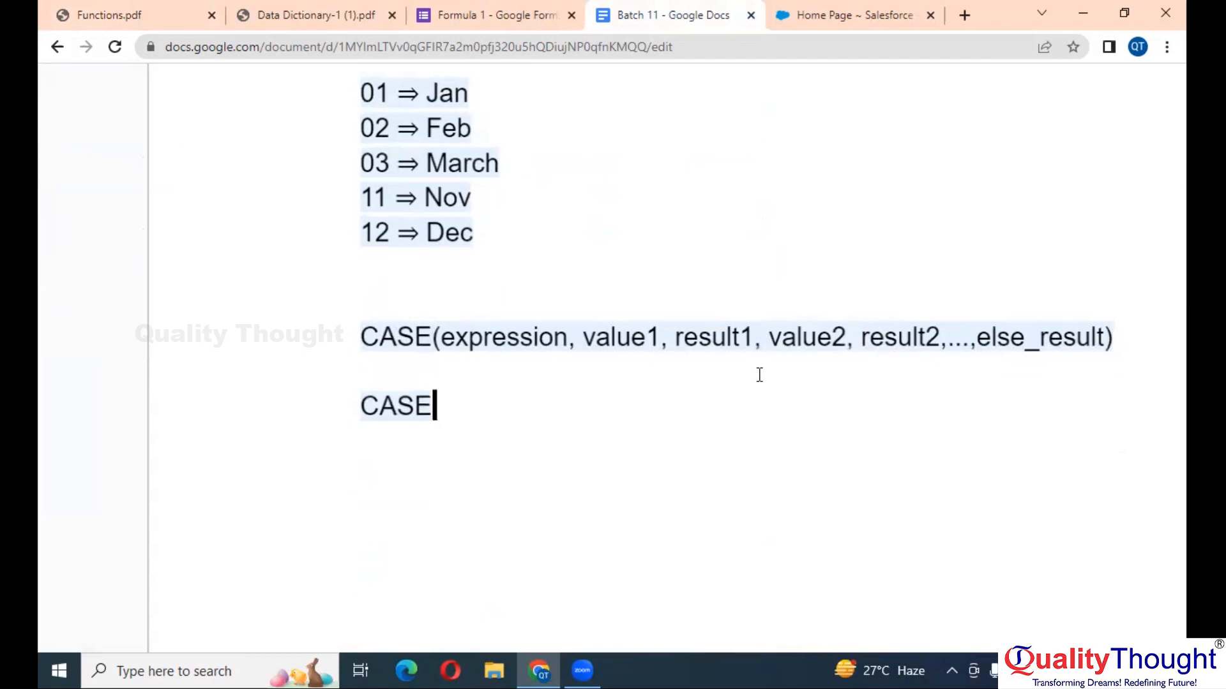
pyautogui.write('(                 ,')
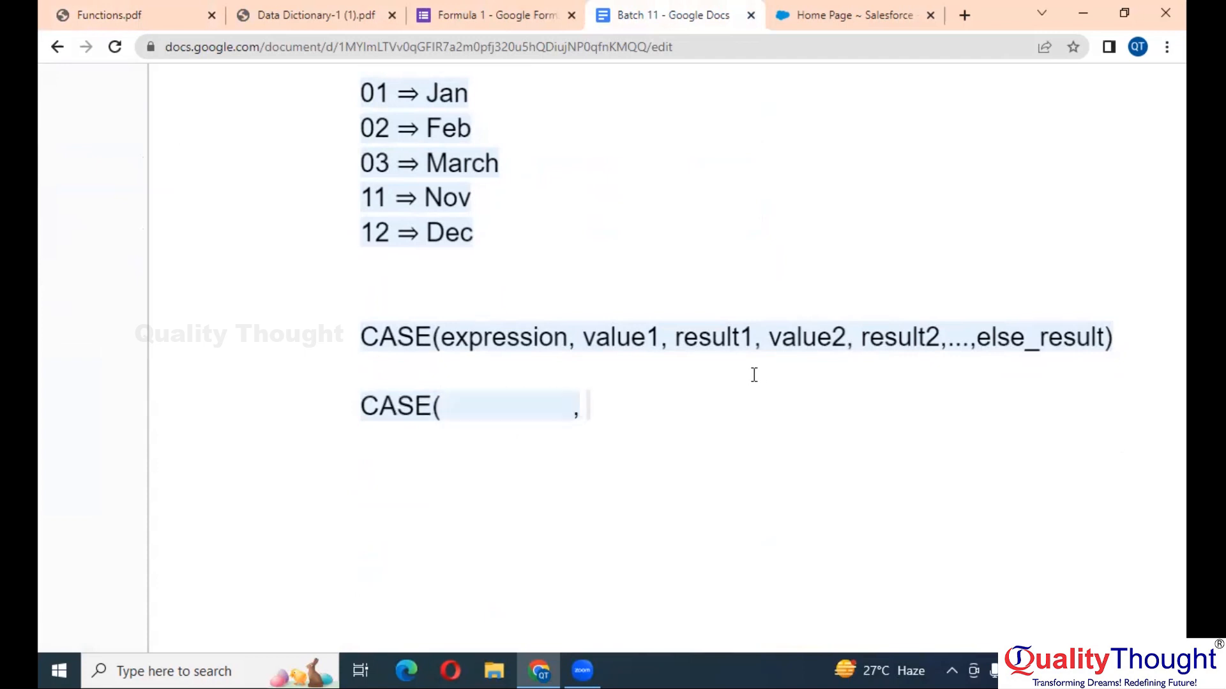
pyautogui.doubleClick(646, 348)
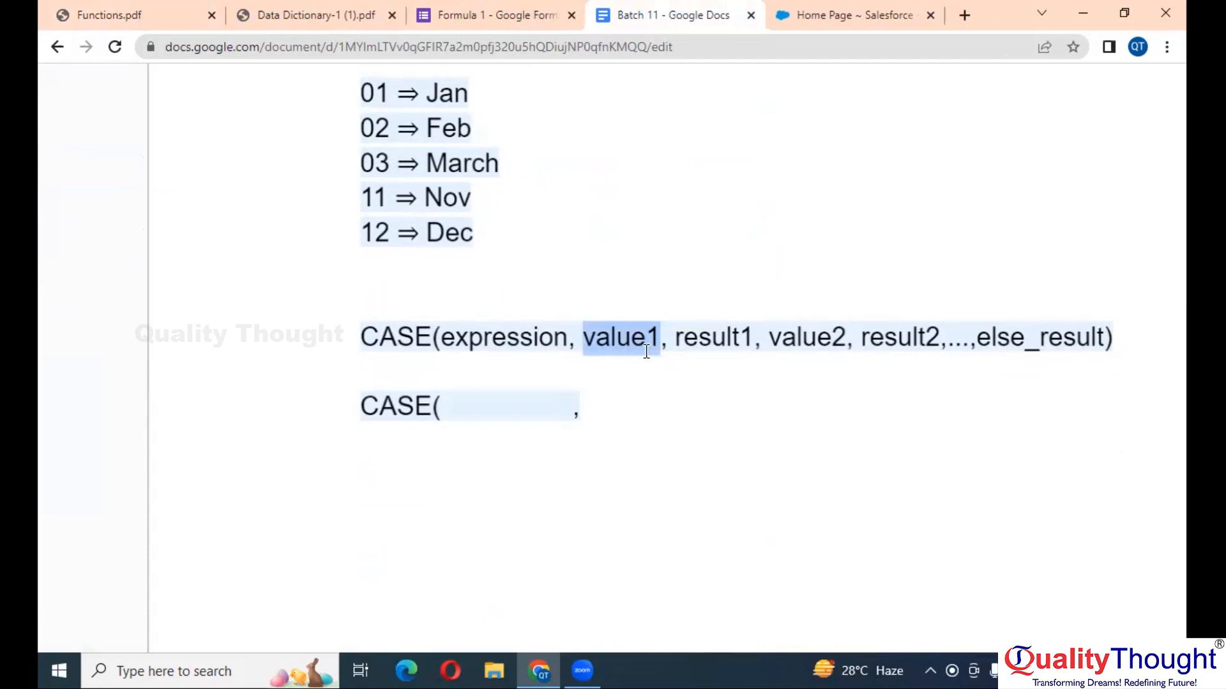
pyautogui.scroll(2, 325, 199)
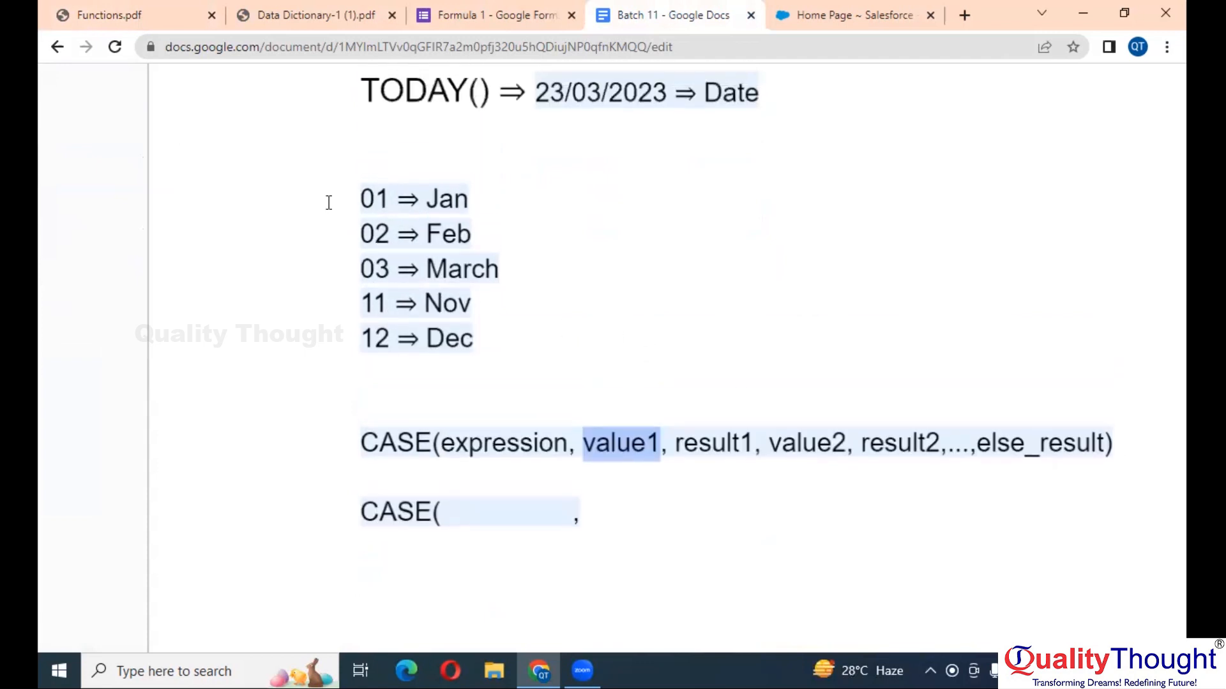
pyautogui.scroll(-1, 325, 178)
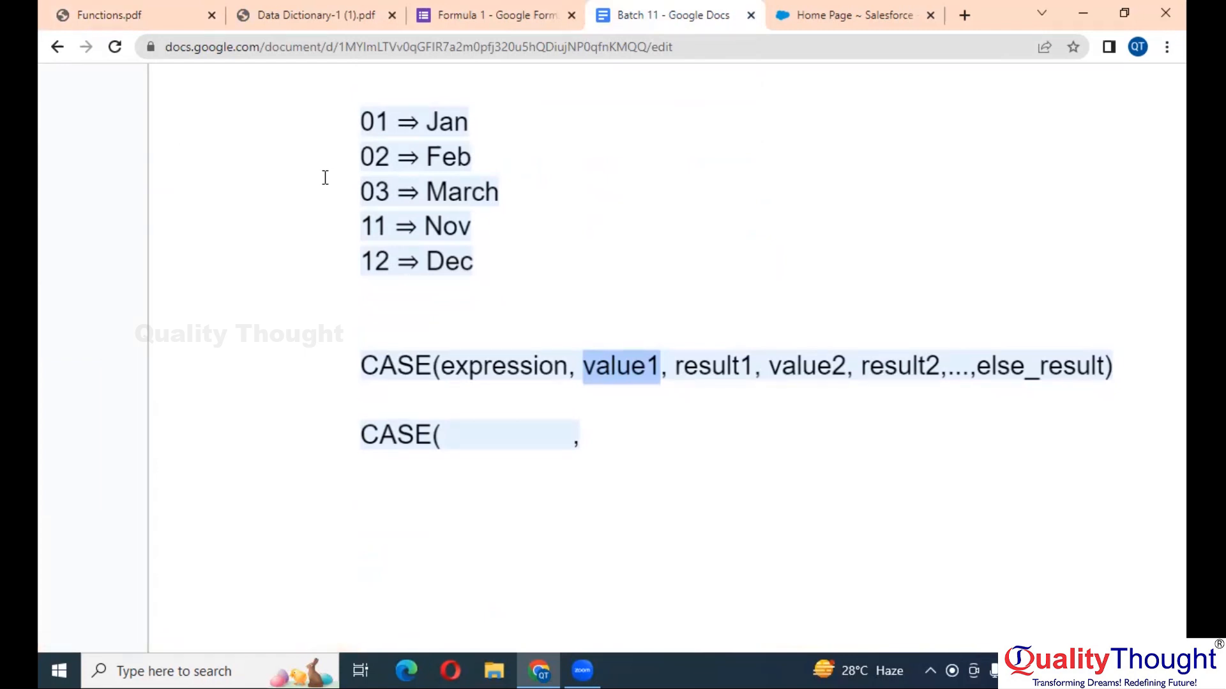
pyautogui.click(632, 365)
pyautogui.doubleClick(711, 366)
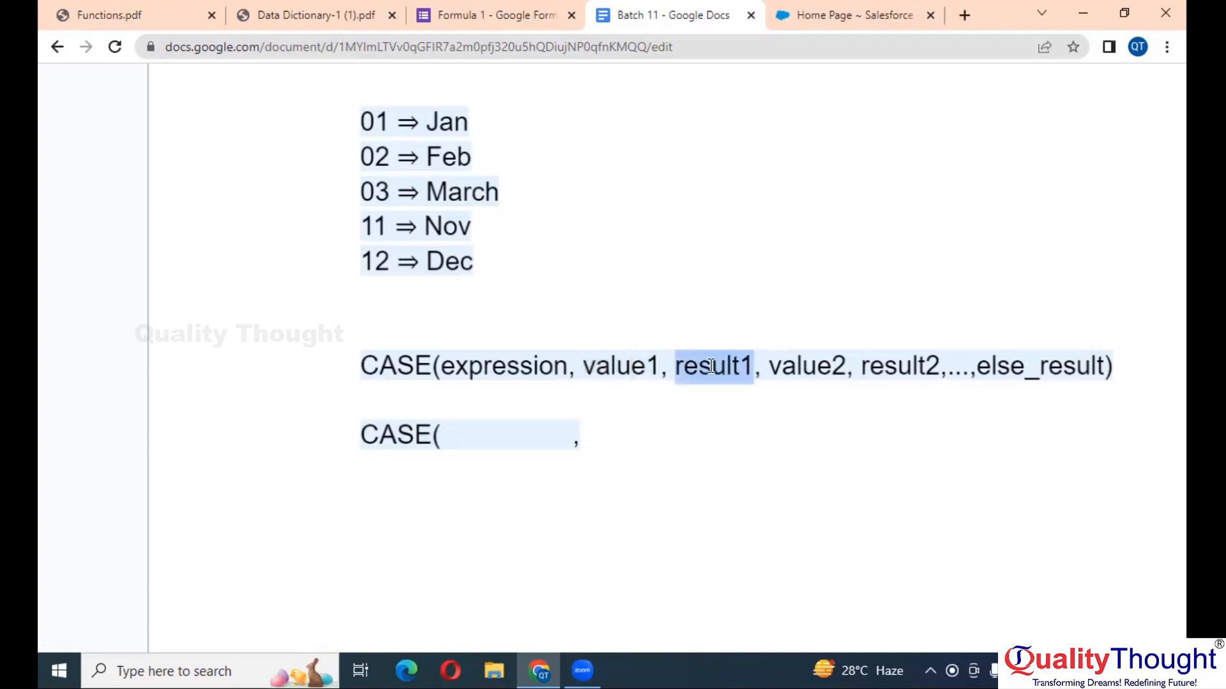
pyautogui.doubleClick(652, 366)
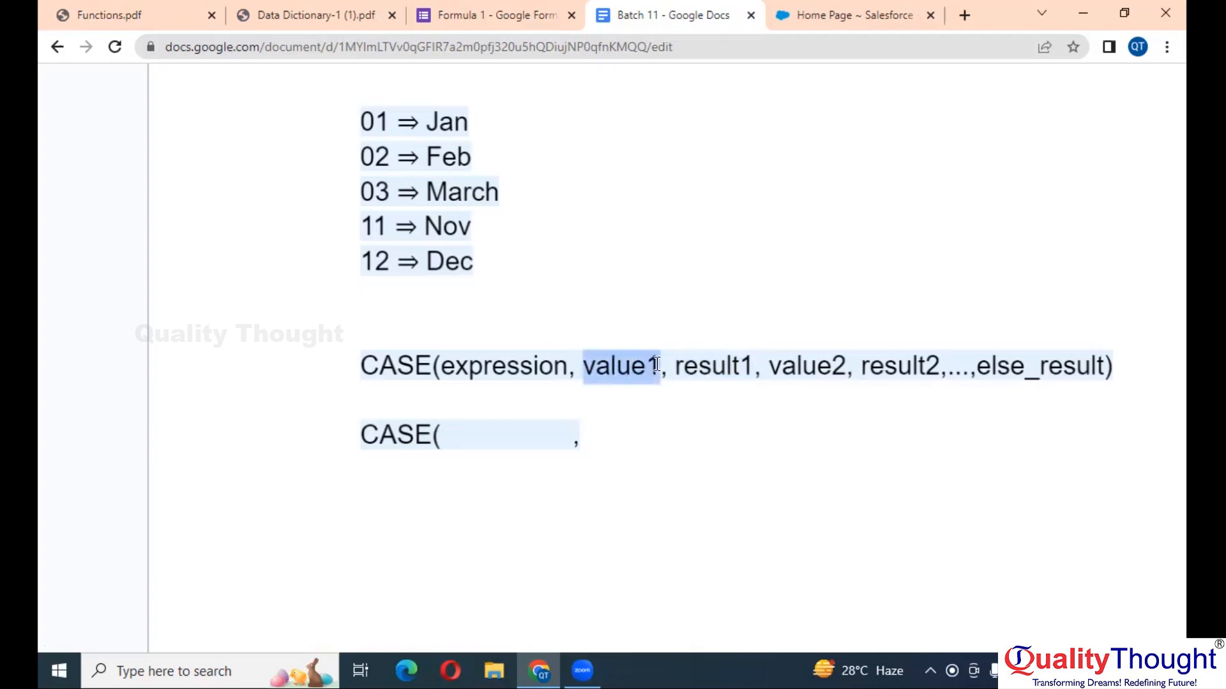
pyautogui.doubleClick(707, 366)
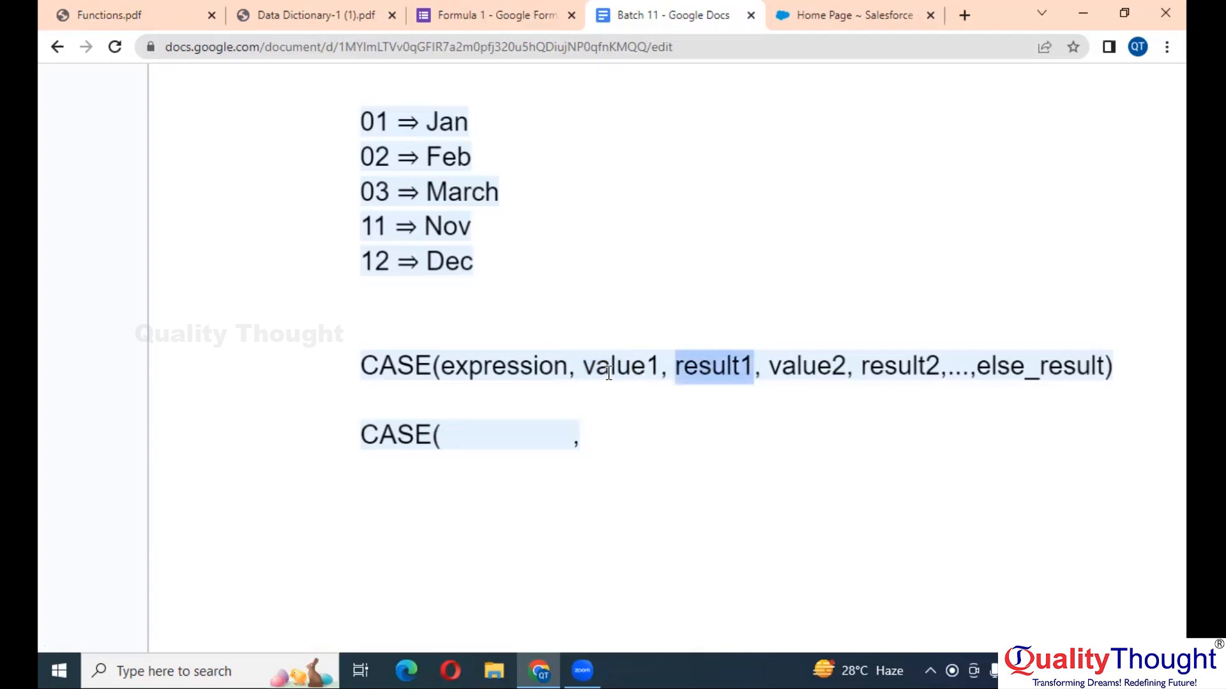
pyautogui.doubleClick(377, 117)
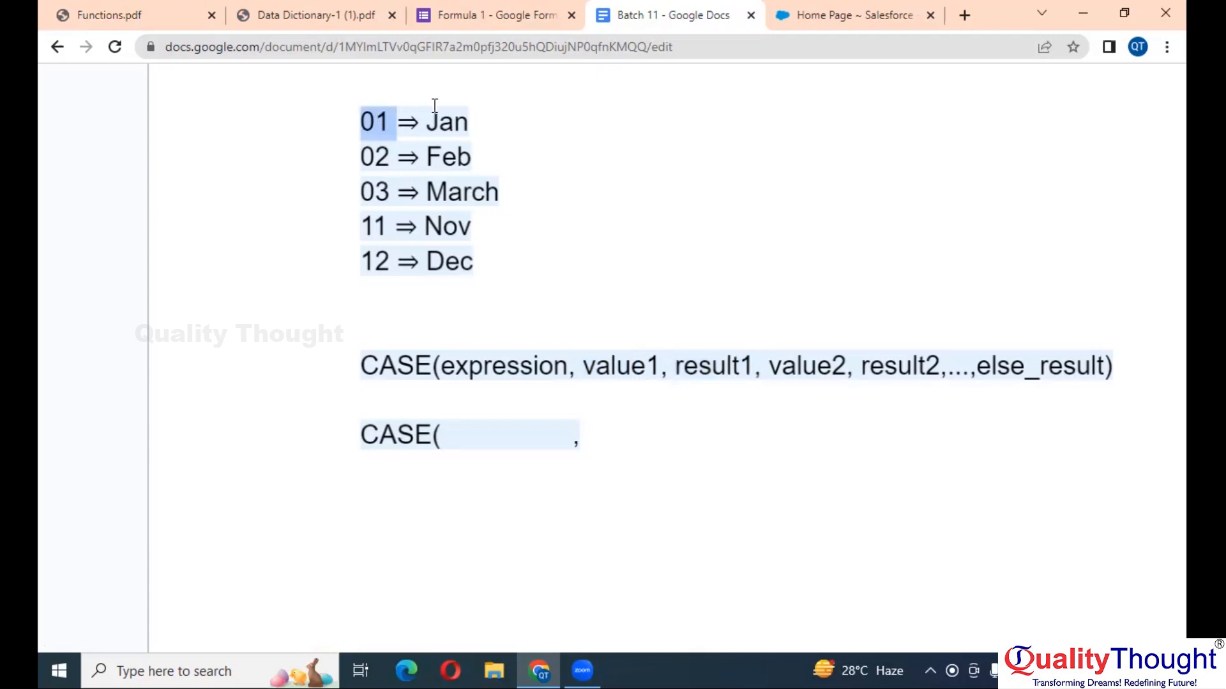
pyautogui.doubleClick(452, 120)
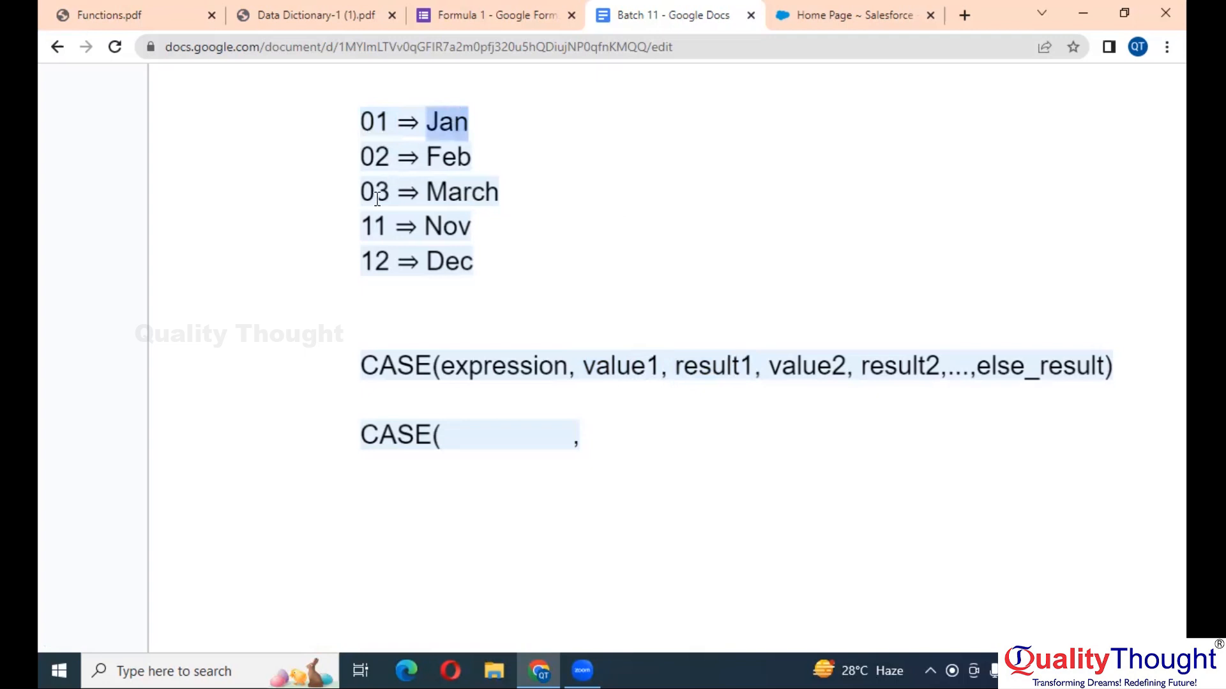
pyautogui.doubleClick(376, 235)
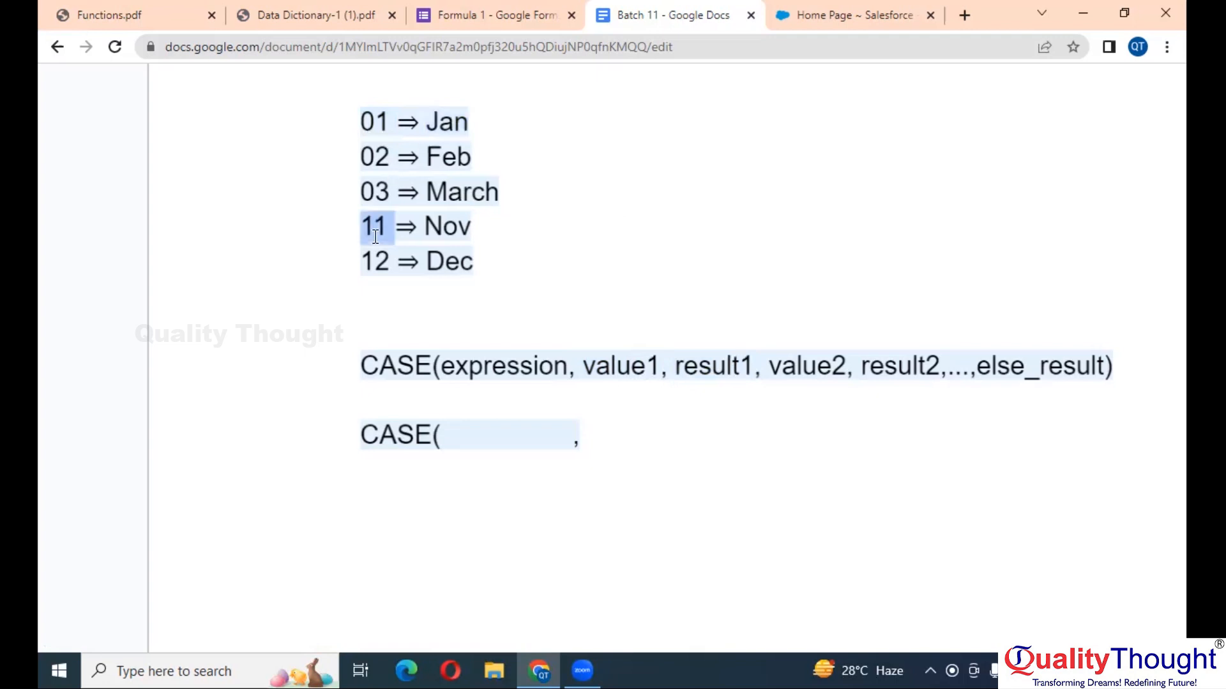
pyautogui.doubleClick(446, 232)
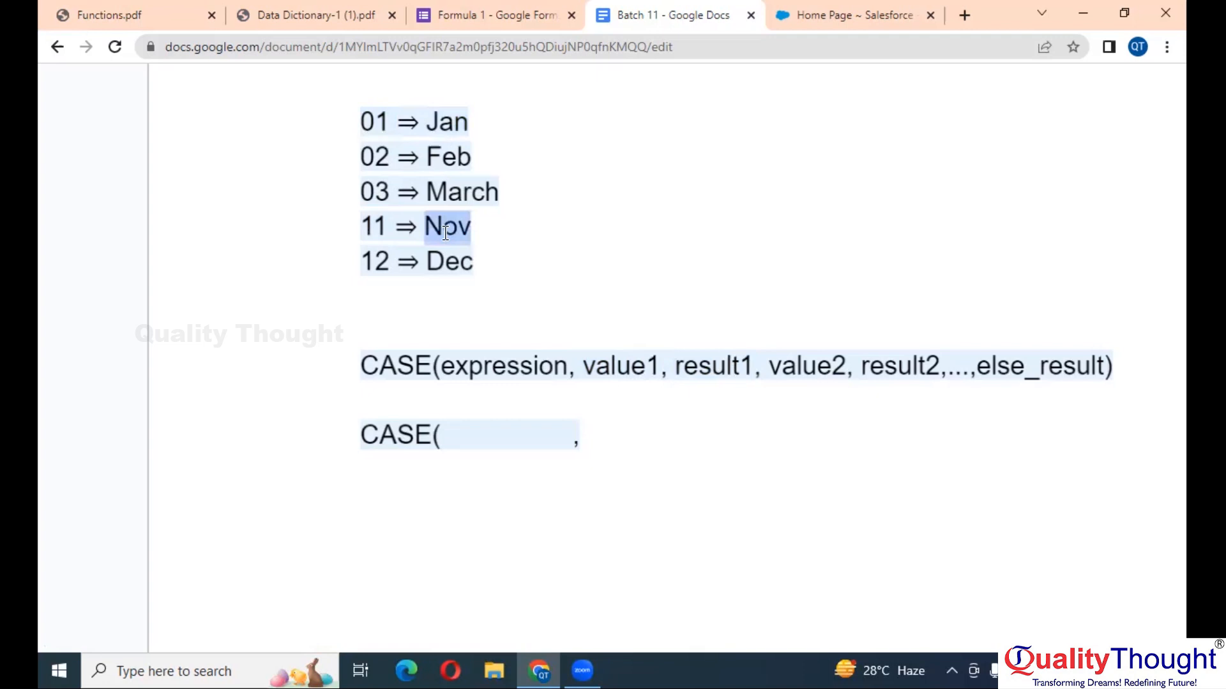
pyautogui.click(485, 455)
pyautogui.write('01, JAN, ')
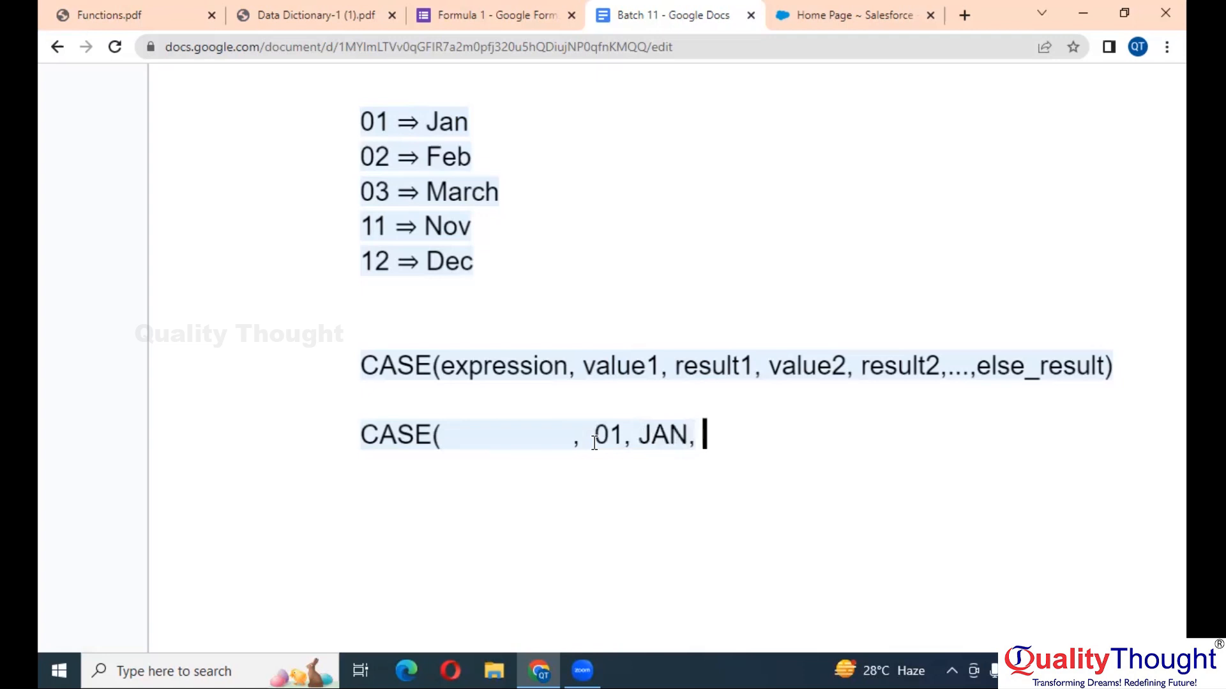
pyautogui.write('02, FEB,')
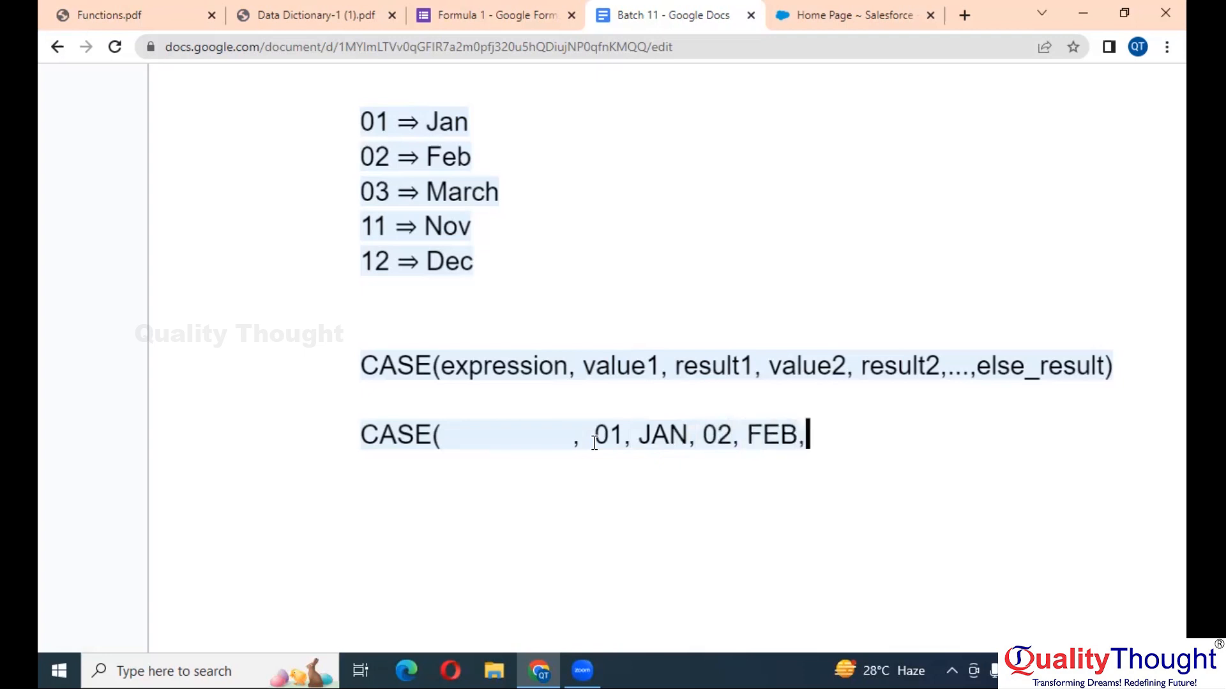
pyautogui.write(' 03, ')
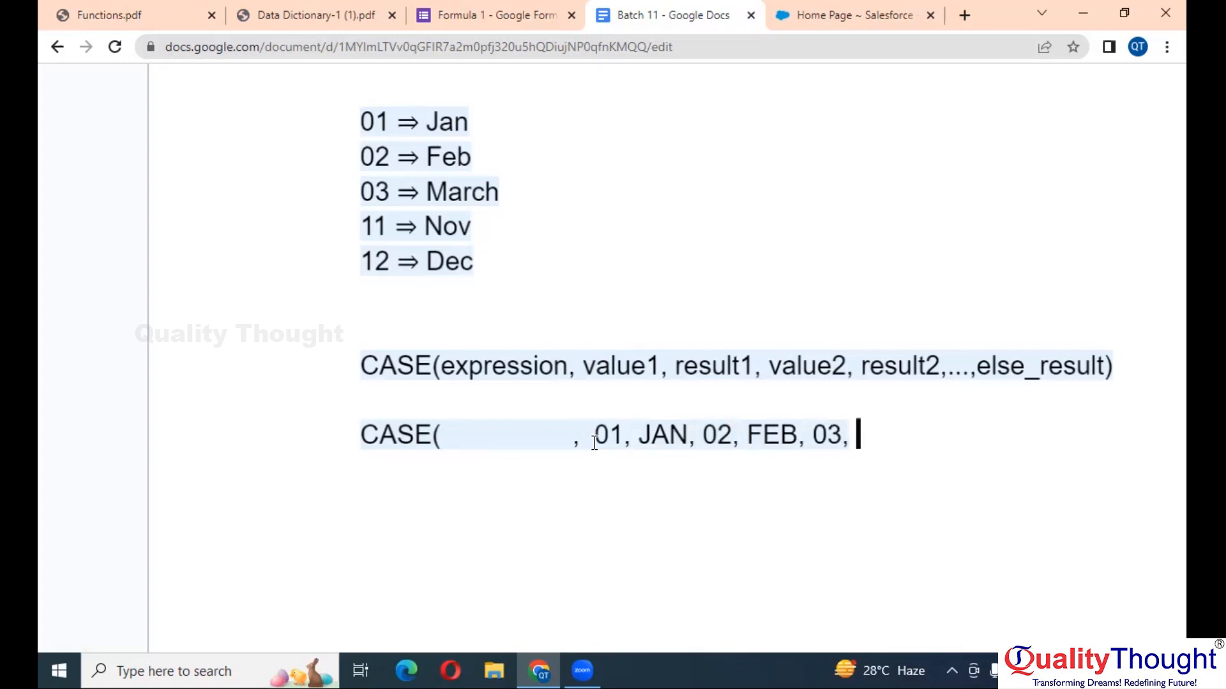
pyautogui.write('MACH, 04, APRIL,...........')
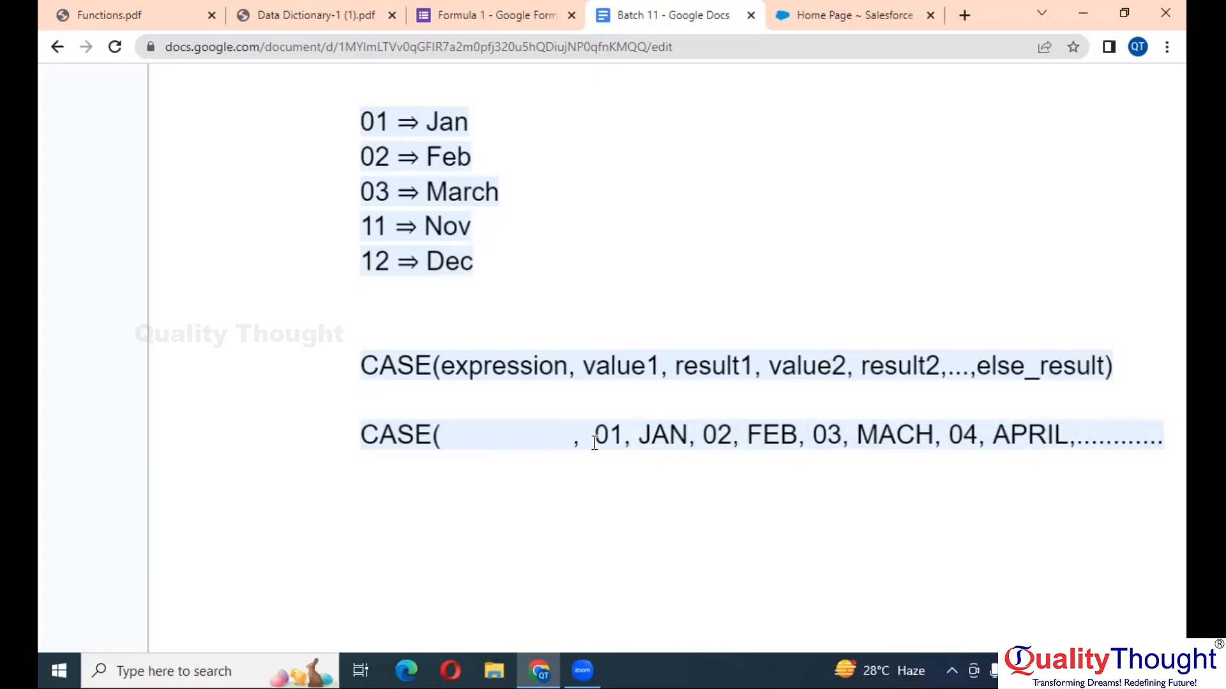
pyautogui.write('11,')
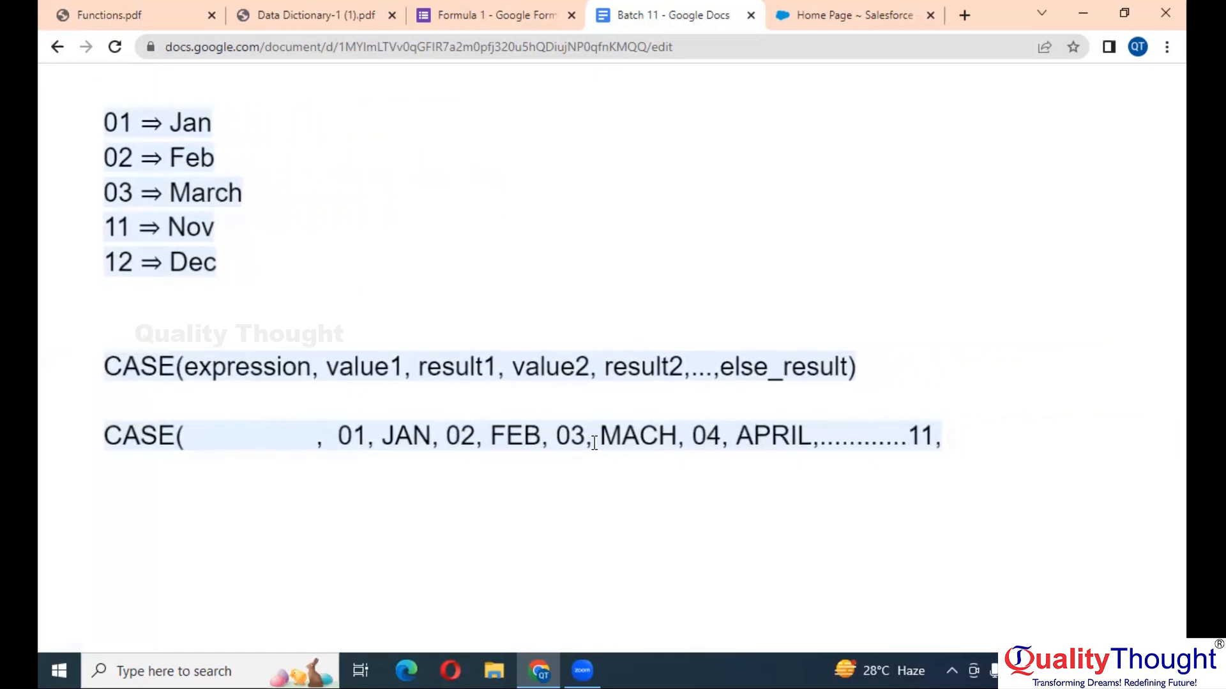
pyautogui.write(' n')
# - Correct the NOV entry and wrap JAN and FEB in single quotes
pyautogui.press('BackSpace')
pyautogui.write('NOV')
pyautogui.scroll(-1, 476, 451)
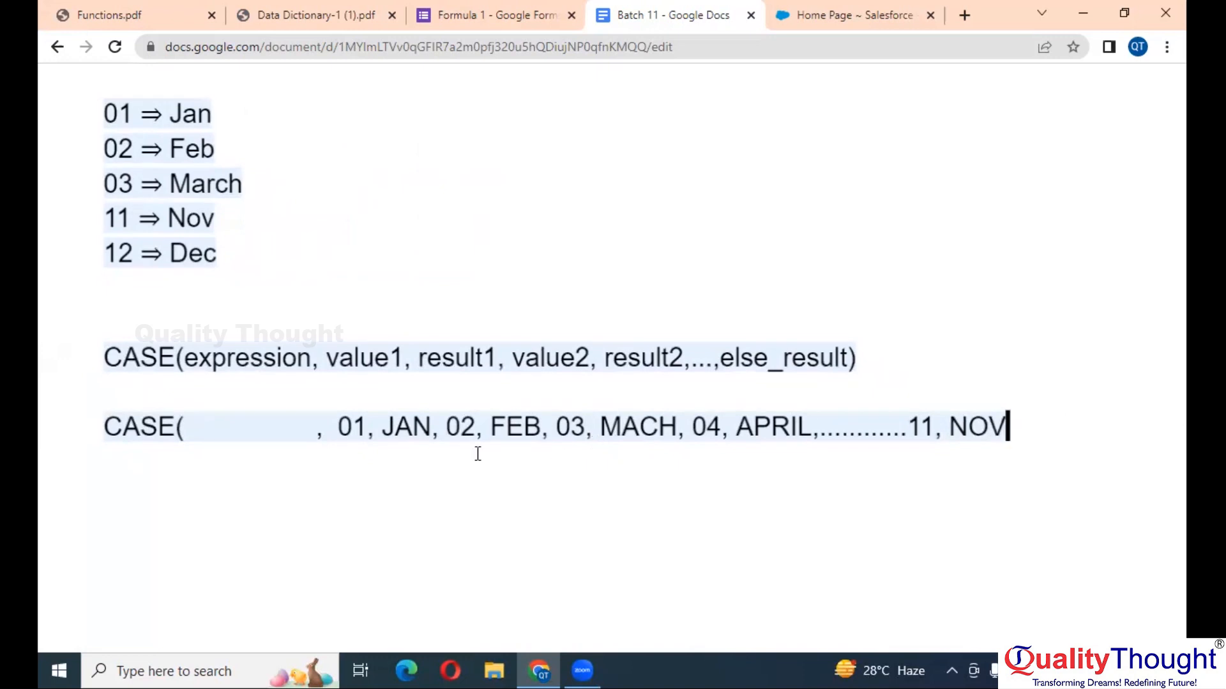
pyautogui.doubleClick(407, 422)
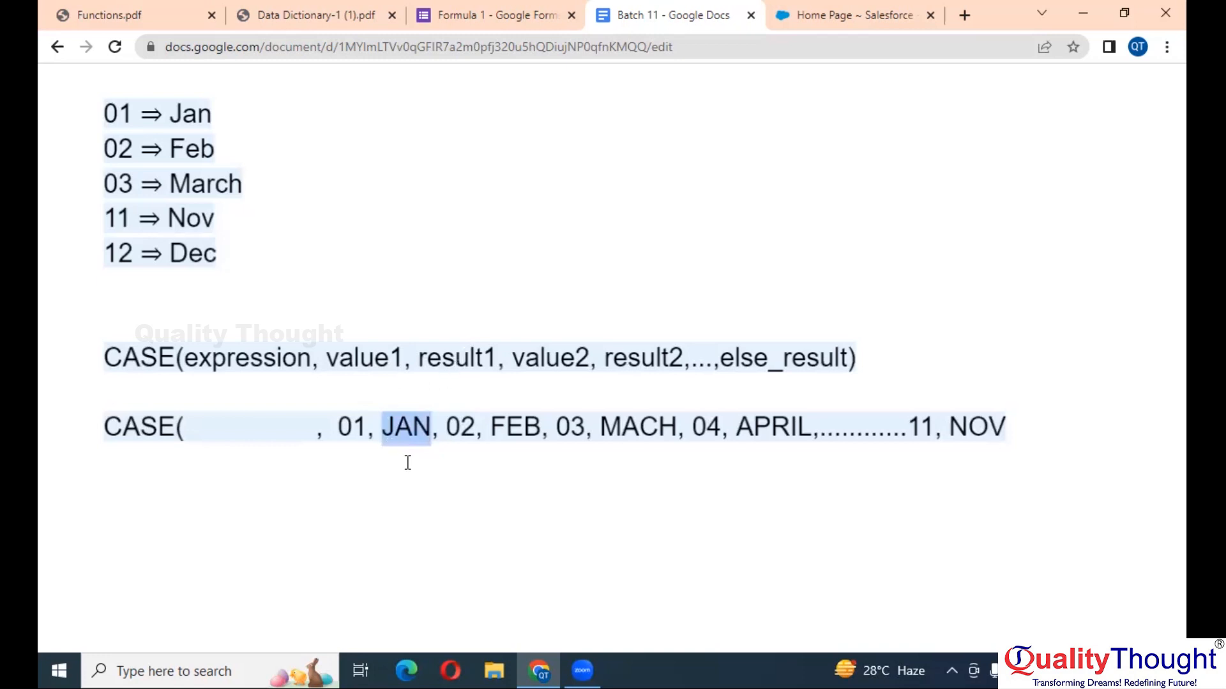
pyautogui.click(386, 427)
pyautogui.press('Right')
pyautogui.press('Right')
pyautogui.press('Right')
pyautogui.press('Right')
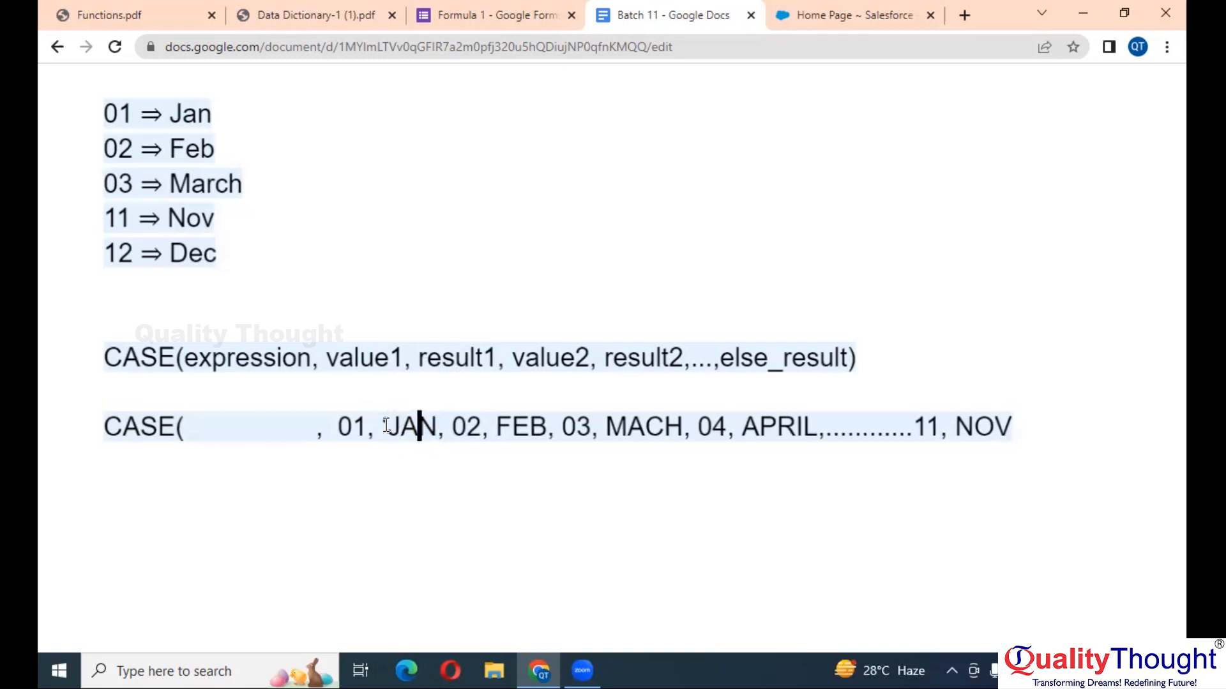
pyautogui.press('BackSpace')
pyautogui.write("',")
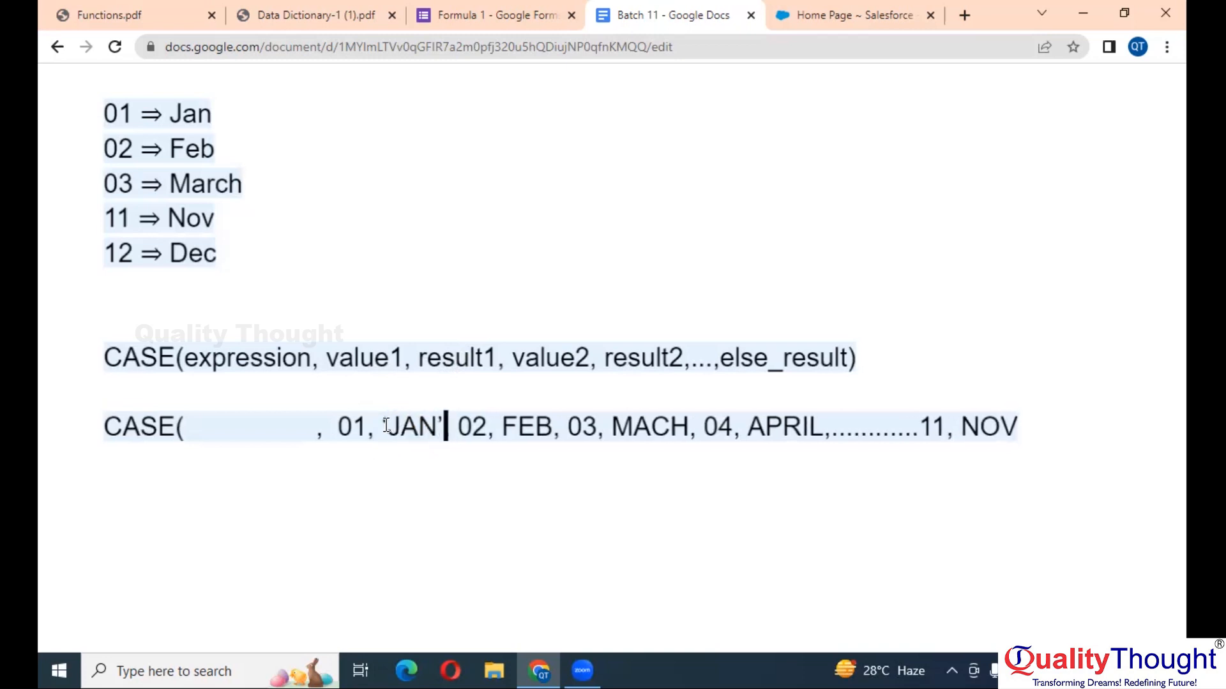
pyautogui.press('Right')
pyautogui.press('Right')
pyautogui.press('Right')
pyautogui.press('Right')
pyautogui.press('Right')
pyautogui.press('Right')
pyautogui.press('Left')
pyautogui.write("'")
pyautogui.press('Right')
pyautogui.press('Right')
pyautogui.press('Right')
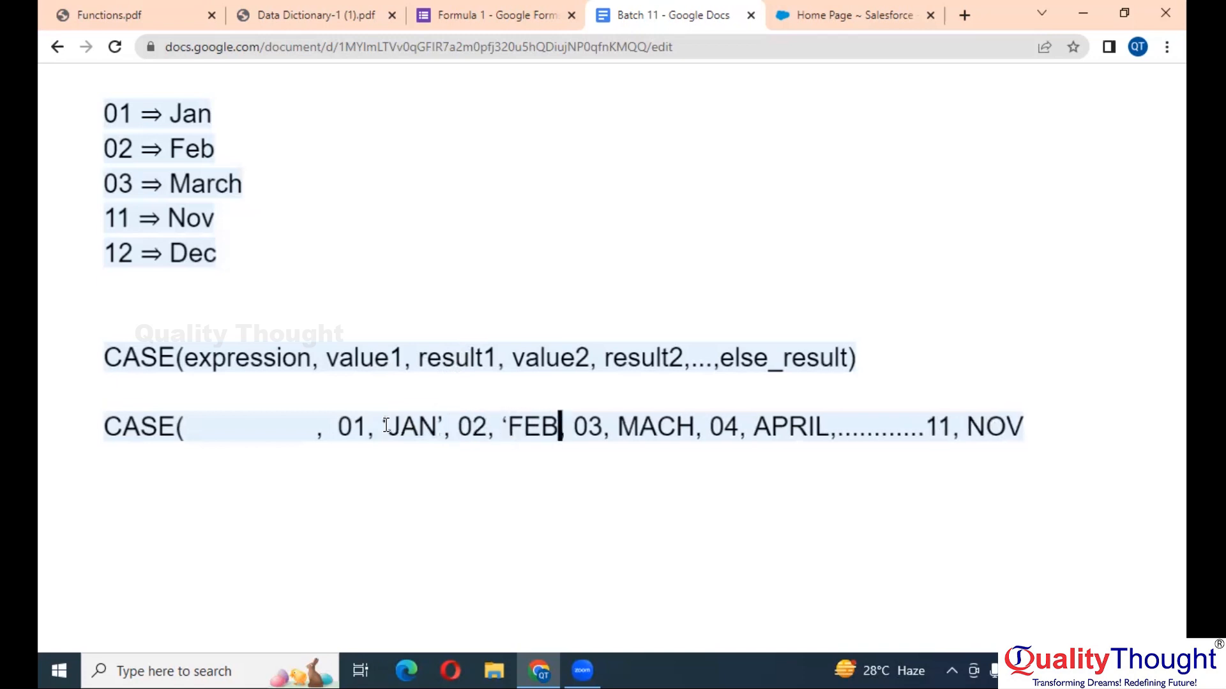
pyautogui.write("'")
pyautogui.press('Right')
pyautogui.press('Right')
pyautogui.press('Right')
pyautogui.press('Right')
pyautogui.press('Right')
pyautogui.write("'")
# - Wrap MACH, APRIL and NOV in single quotes, correcting the commas between entries
pyautogui.press('Right')
pyautogui.press('Right')
pyautogui.press('Right')
pyautogui.press('Right')
pyautogui.press('Right')
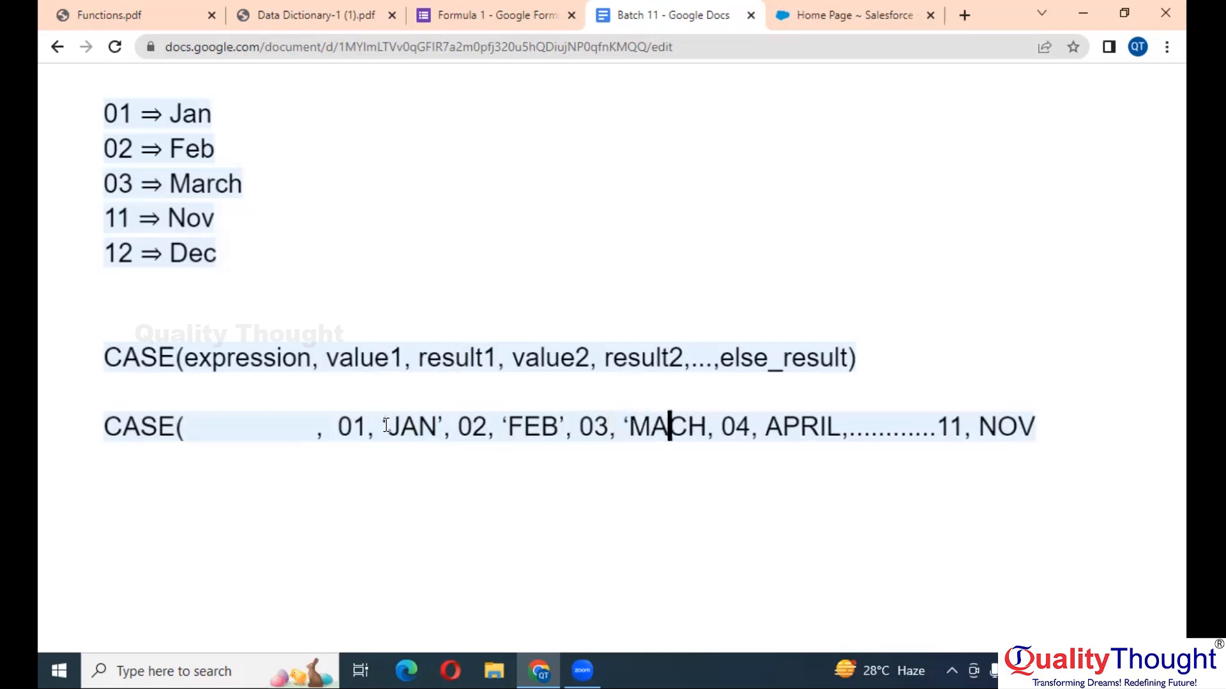
pyautogui.press('BackSpace')
pyautogui.write("',")
pyautogui.press('Right')
pyautogui.press('Right')
pyautogui.press('Right')
pyautogui.press('Right')
pyautogui.press('Right')
pyautogui.write("'")
pyautogui.press('Right')
pyautogui.press('Right')
pyautogui.press('Right')
pyautogui.press('Right')
pyautogui.press('Right')
pyautogui.press('Right')
pyautogui.press('BackSpace')
pyautogui.write("',")
pyautogui.press('Right')
pyautogui.press('Right')
pyautogui.press('Right')
pyautogui.press('Right')
pyautogui.press('Right')
pyautogui.press('Right')
pyautogui.press('Right')
pyautogui.press('Right')
pyautogui.press('Right')
pyautogui.press('Right')
pyautogui.press('Right')
pyautogui.press('Right')
pyautogui.press('Right')
pyautogui.press('Right')
pyautogui.press('Right')
pyautogui.press('BackSpace')
pyautogui.write(',')
pyautogui.press('Right')
pyautogui.write("'")
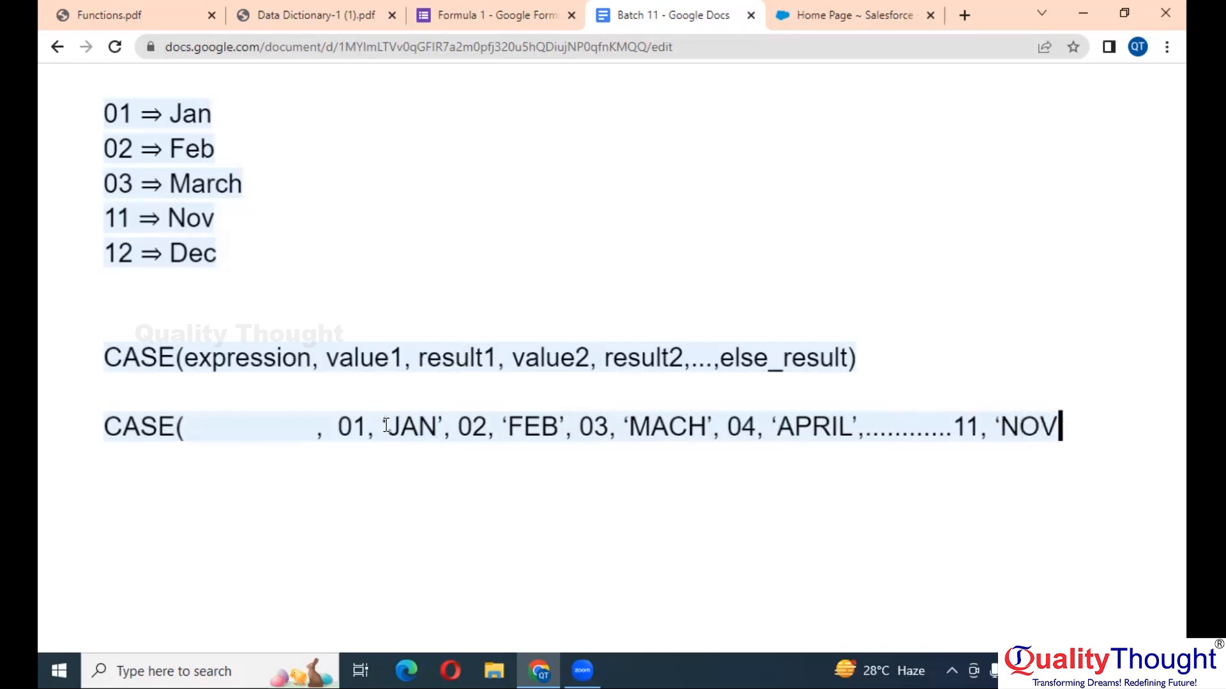
pyautogui.write("',")
pyautogui.doubleClick(351, 427)
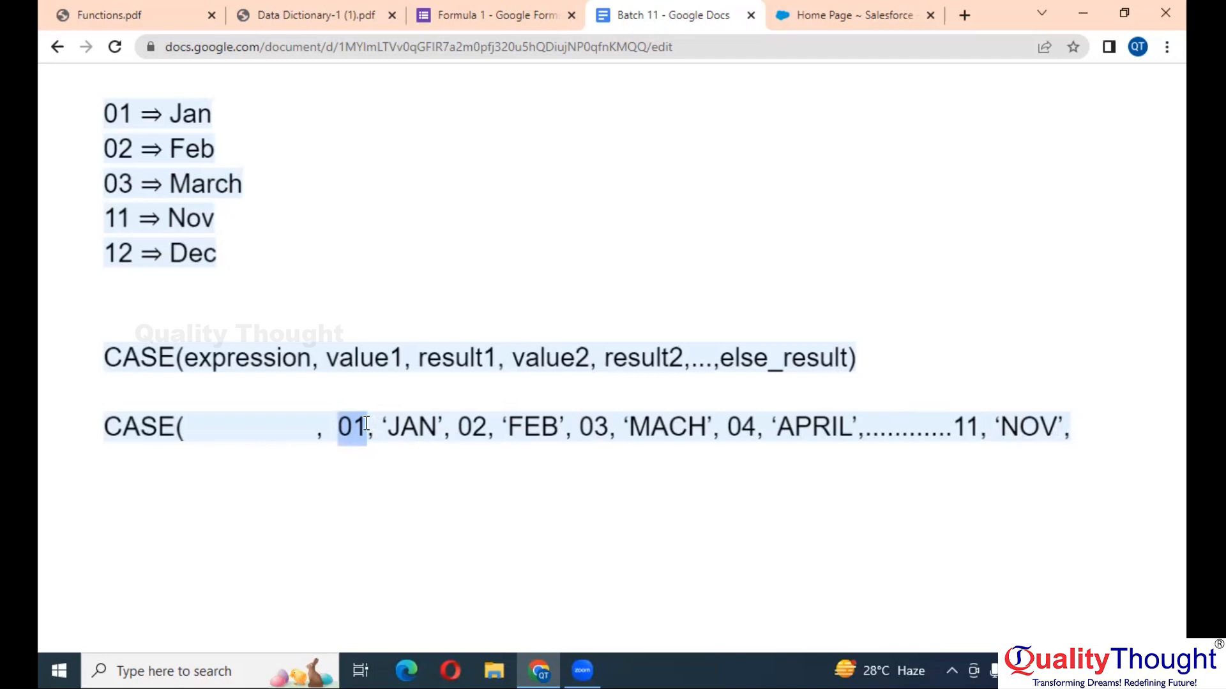
pyautogui.doubleClick(797, 357)
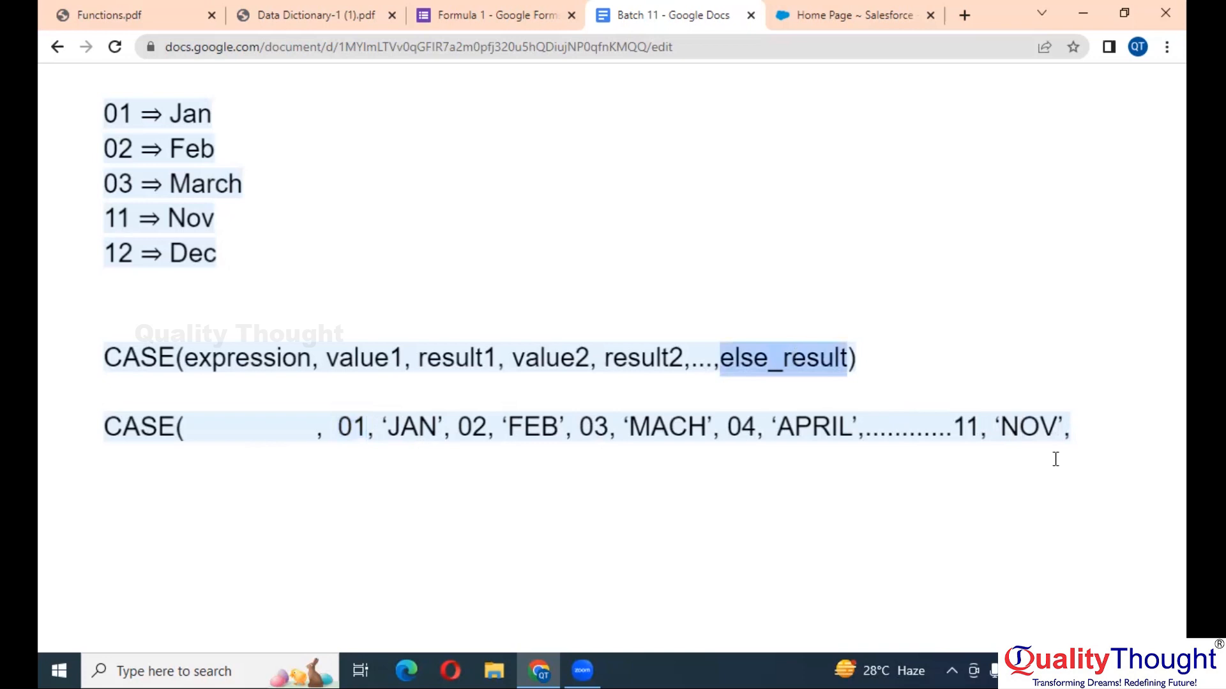
# - Add 'DEC' after 'NOV', fixing the mistyped 12,DEC entry
pyautogui.doubleClick(967, 434)
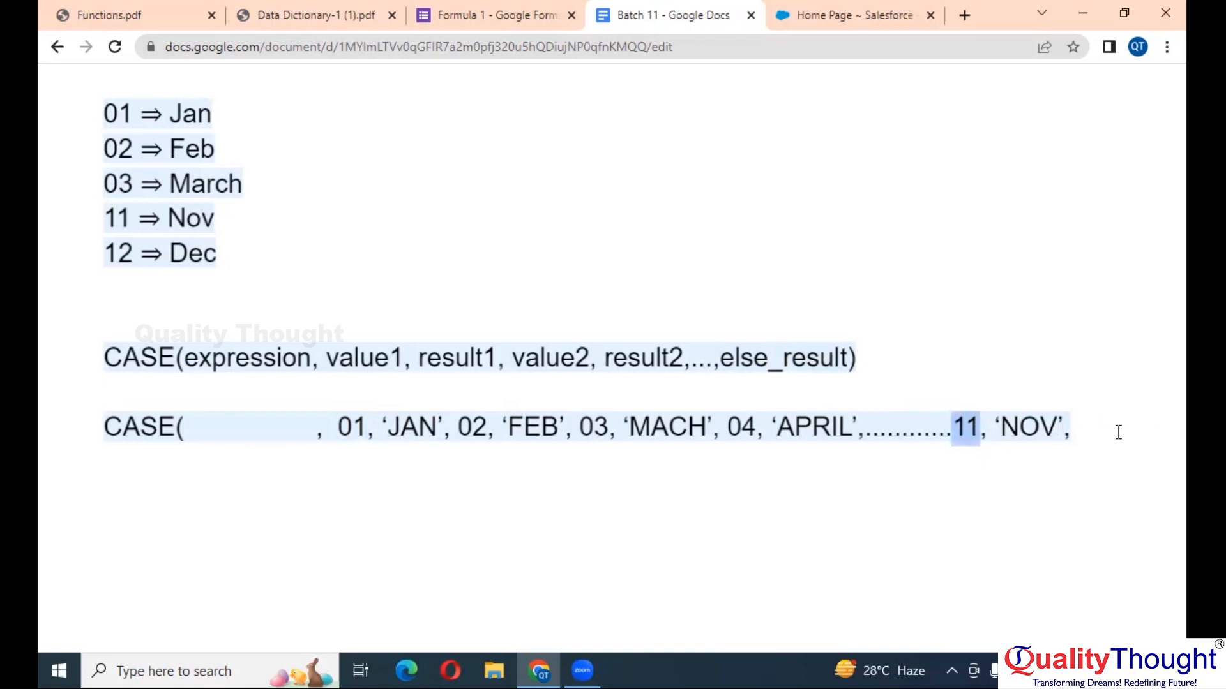
pyautogui.click(1083, 424)
pyautogui.write('1')
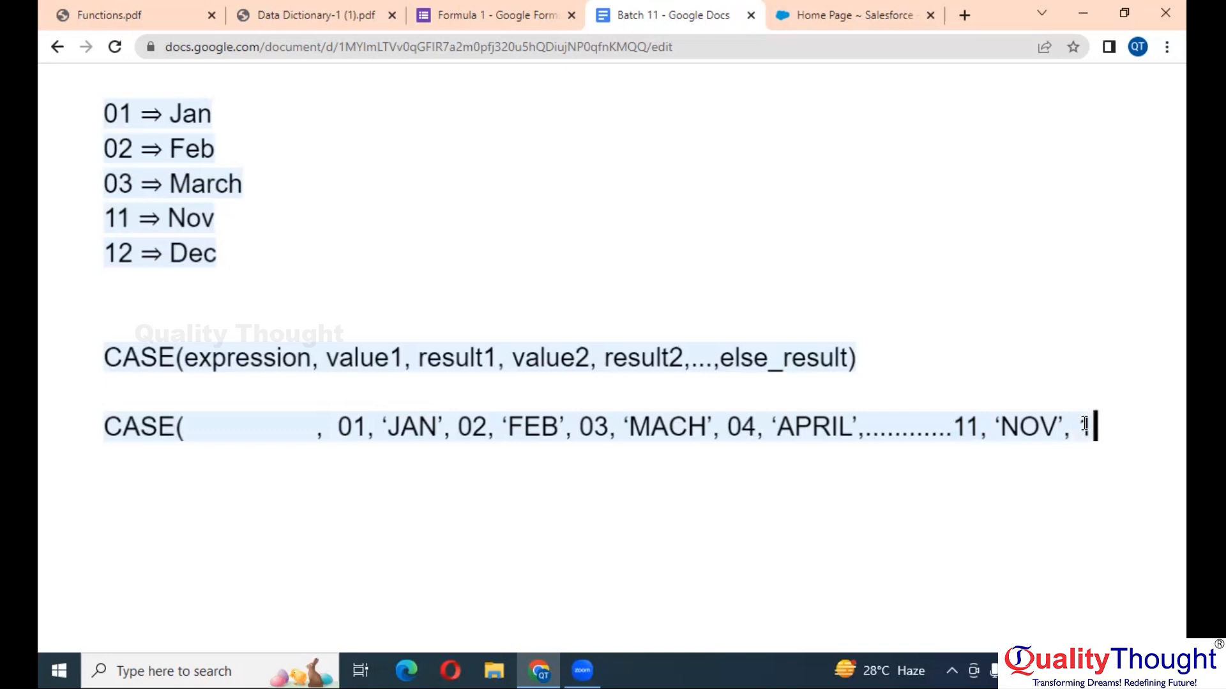
pyautogui.write('2,DEC')
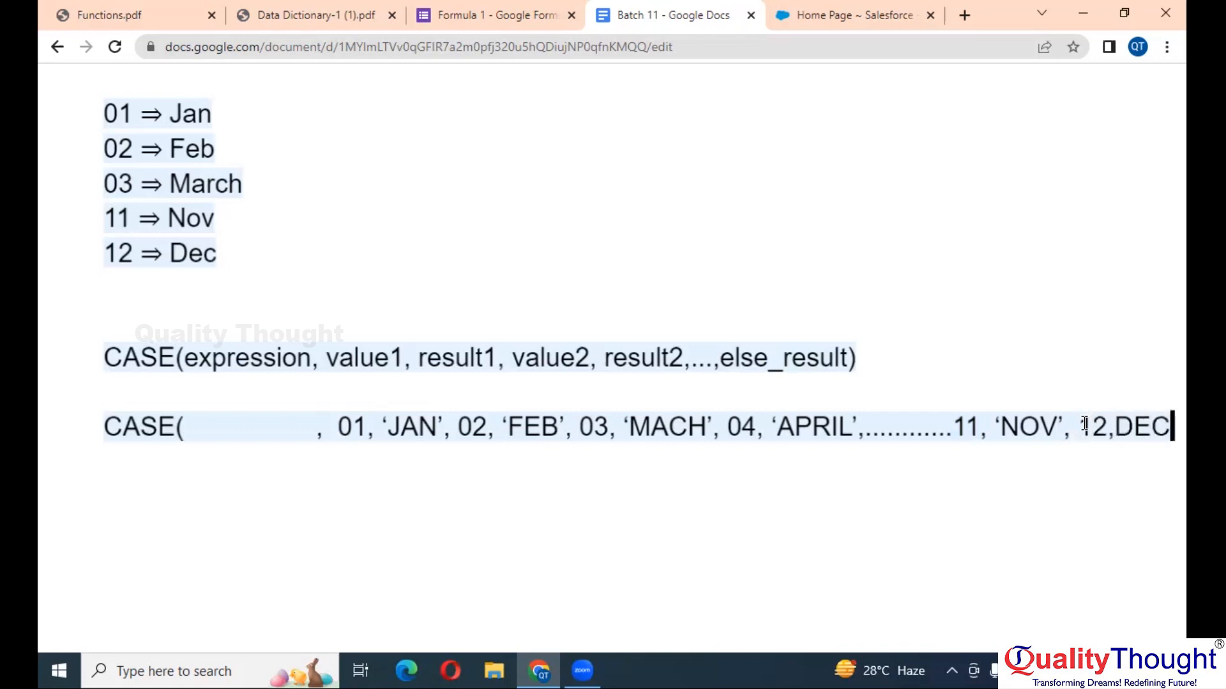
pyautogui.press('BackSpace')
pyautogui.press('BackSpace')
pyautogui.press('BackSpace')
pyautogui.press('BackSpace')
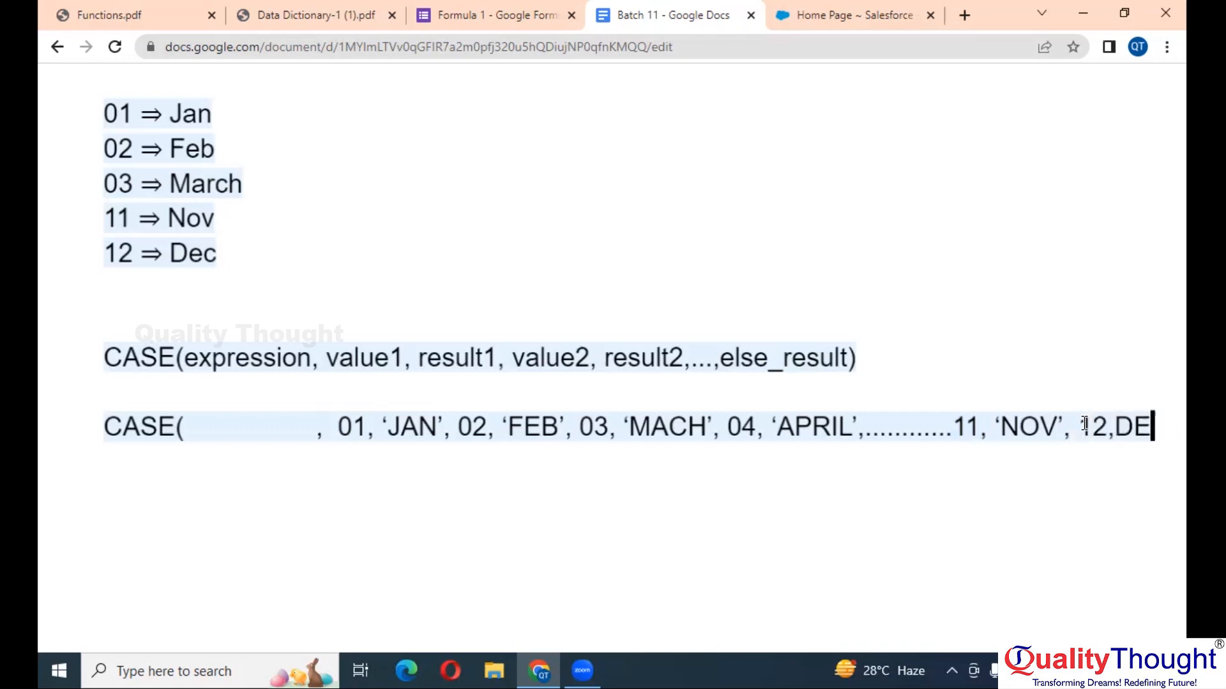
pyautogui.press('BackSpace')
pyautogui.press('BackSpace')
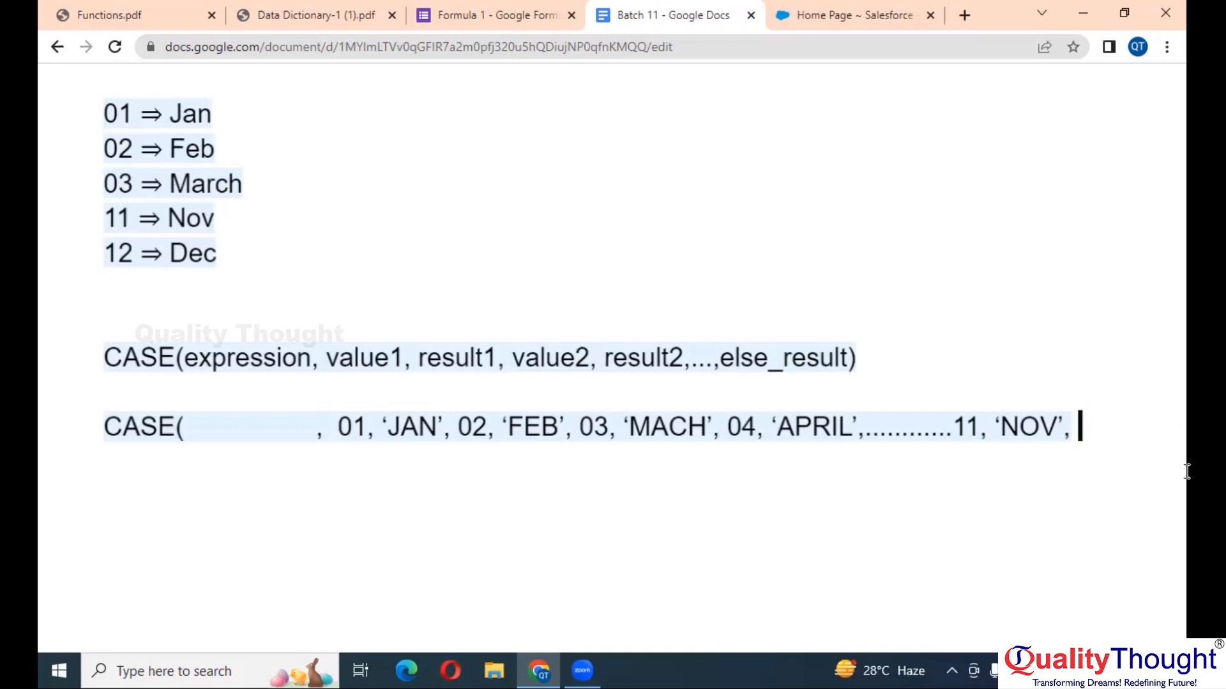
pyautogui.write('DEC’')
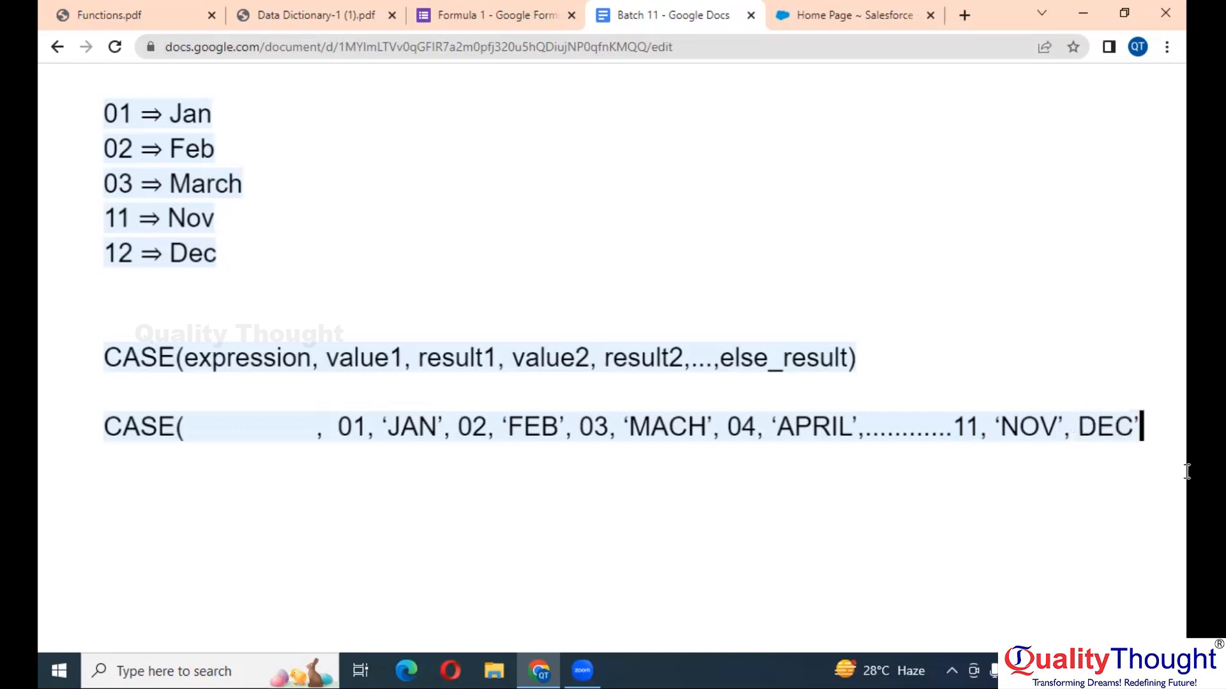
pyautogui.write("'")
pyautogui.press('Left')
pyautogui.press('Left')
pyautogui.press('Left')
pyautogui.press('Left')
pyautogui.write("'")
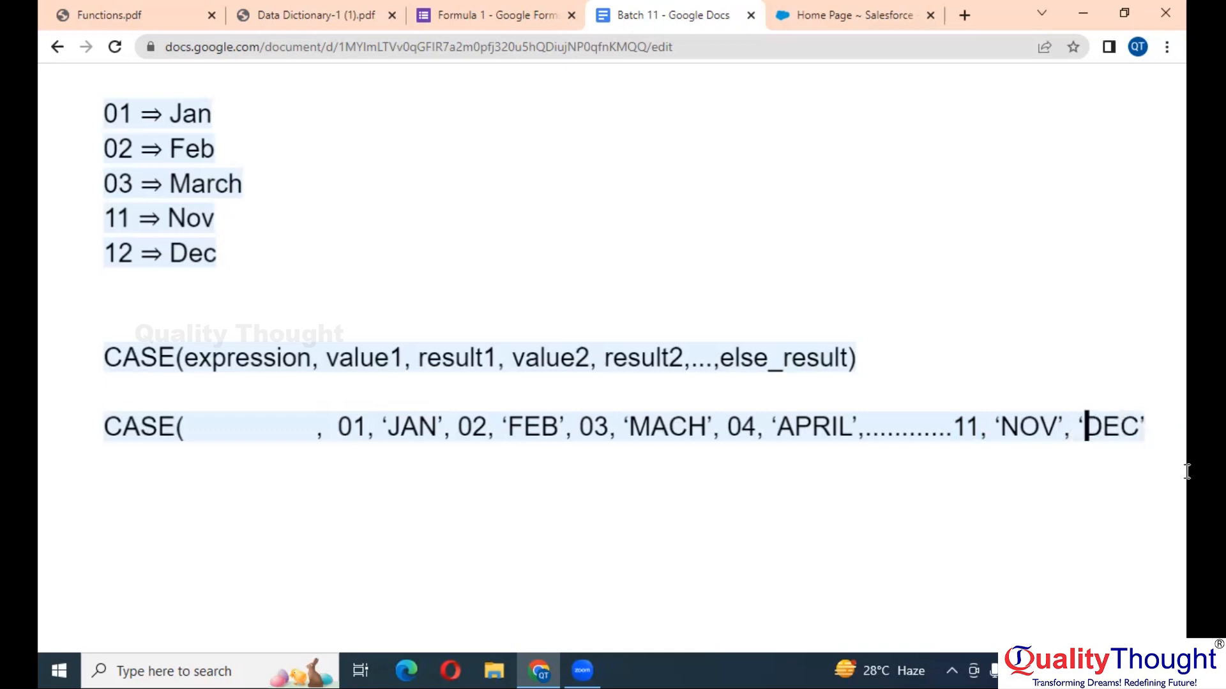
# - Review the 01, 02, 03 values and close the example line with ')' after 'DEC'
pyautogui.click(952, 426)
pyautogui.moveTo(338, 426); pyautogui.dragTo(368, 427)
pyautogui.doubleClick(474, 428)
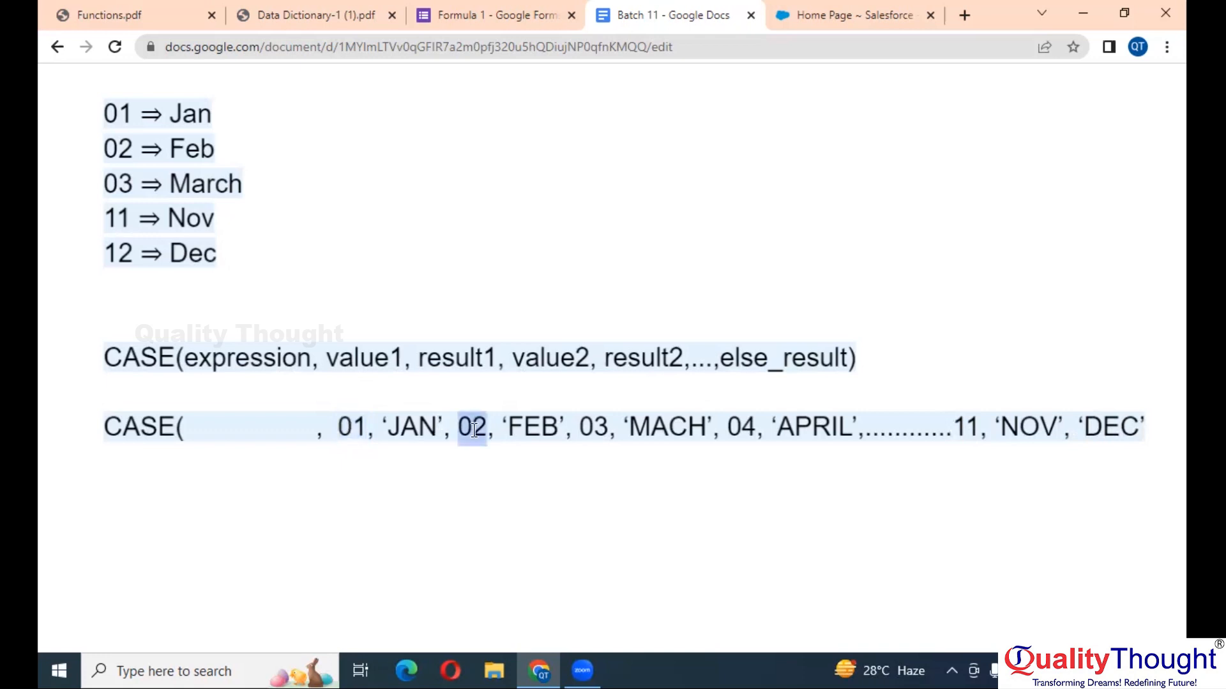
pyautogui.doubleClick(583, 426)
pyautogui.doubleClick(983, 436)
pyautogui.click(1077, 426)
pyautogui.doubleClick(1112, 429)
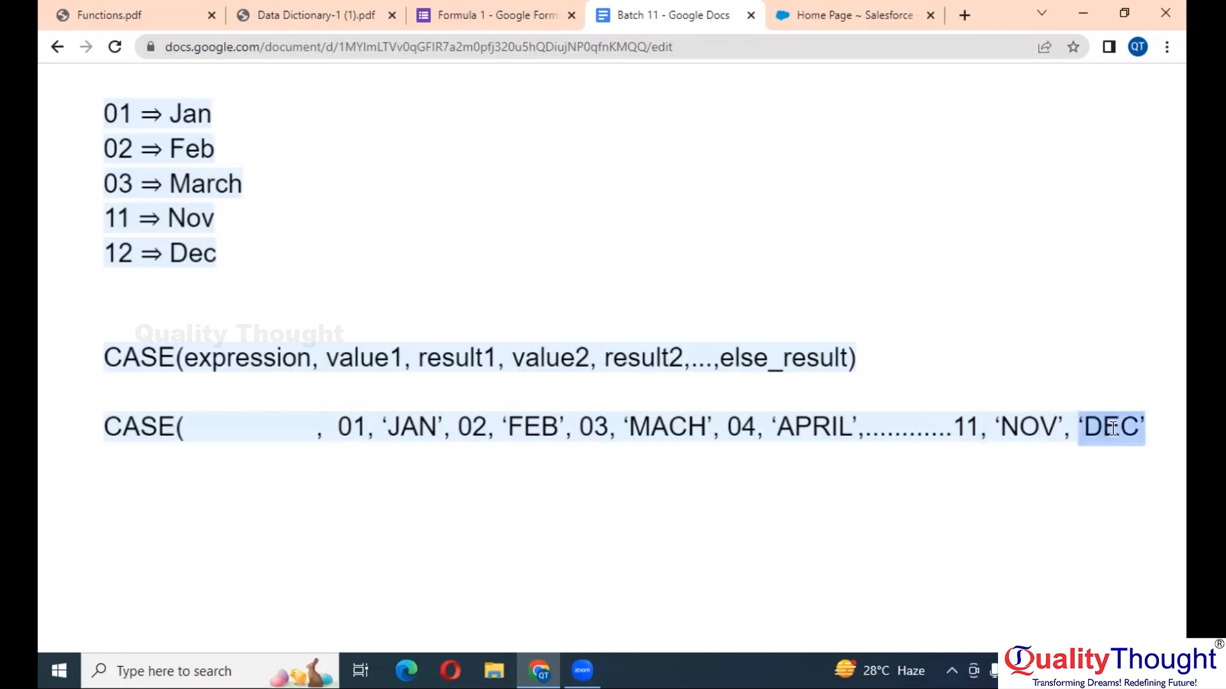
pyautogui.click(1161, 428)
pyautogui.write(')')
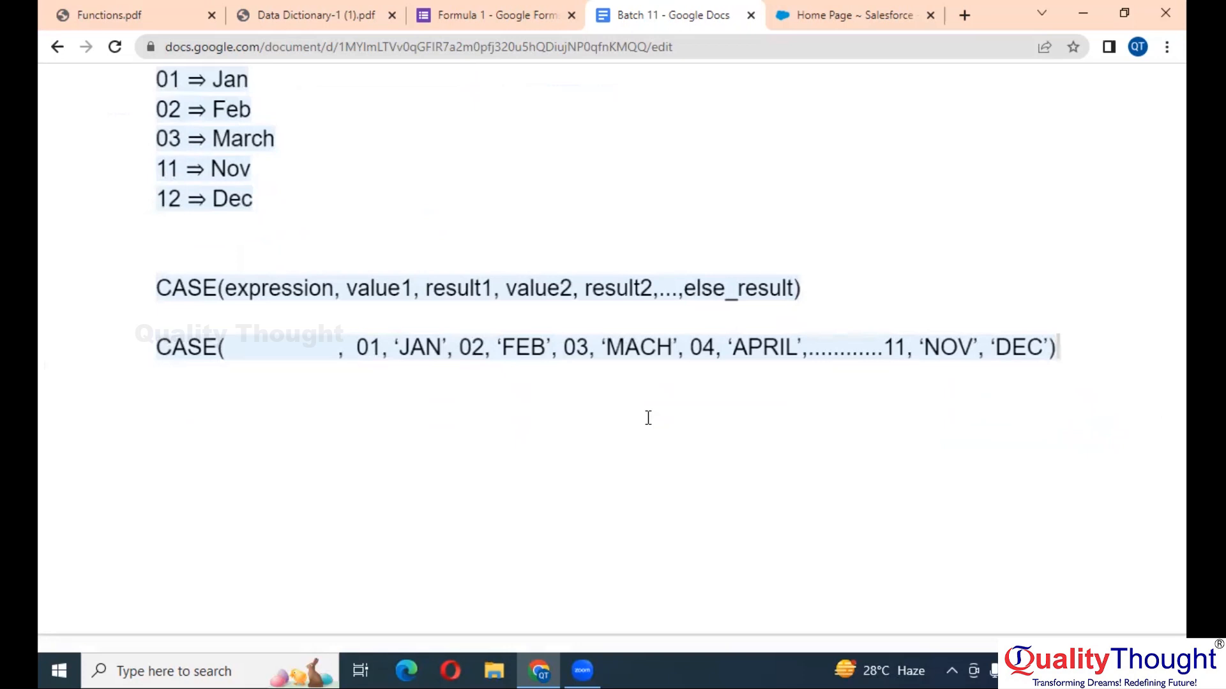
# - Insert MONTH(TODAY()) as the CASE expression and remove the extra spaces after it
pyautogui.click(289, 348)
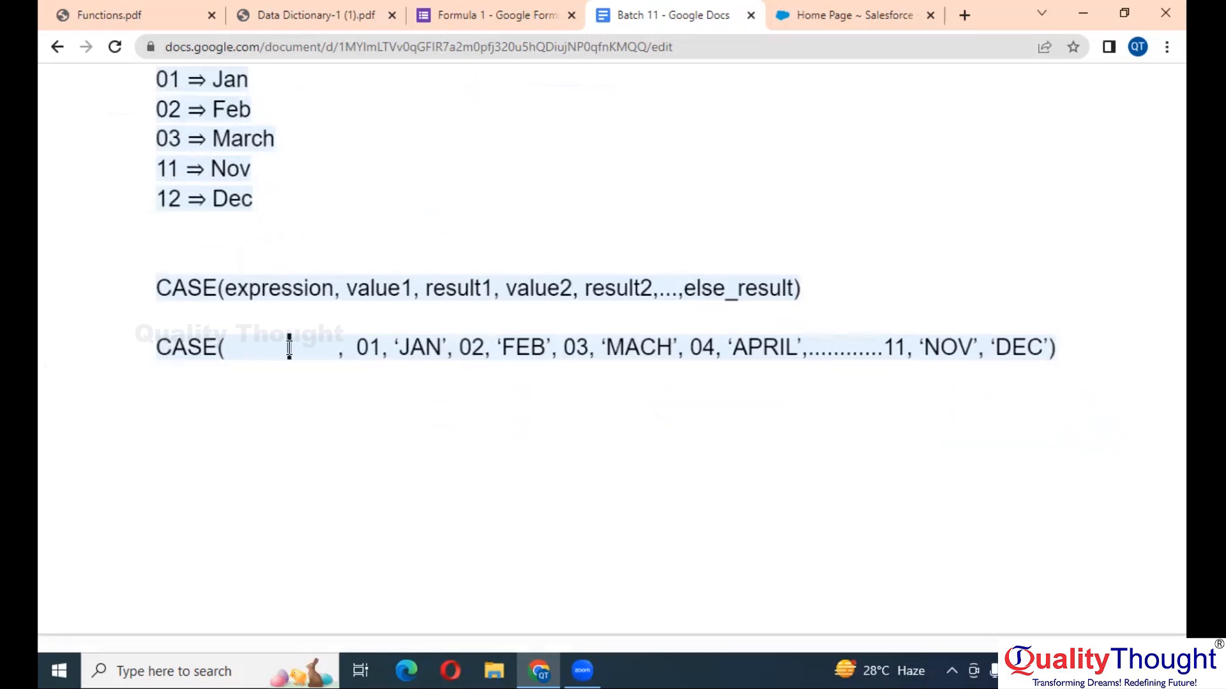
pyautogui.click(246, 348)
pyautogui.click(239, 347)
pyautogui.write('MONTH(')
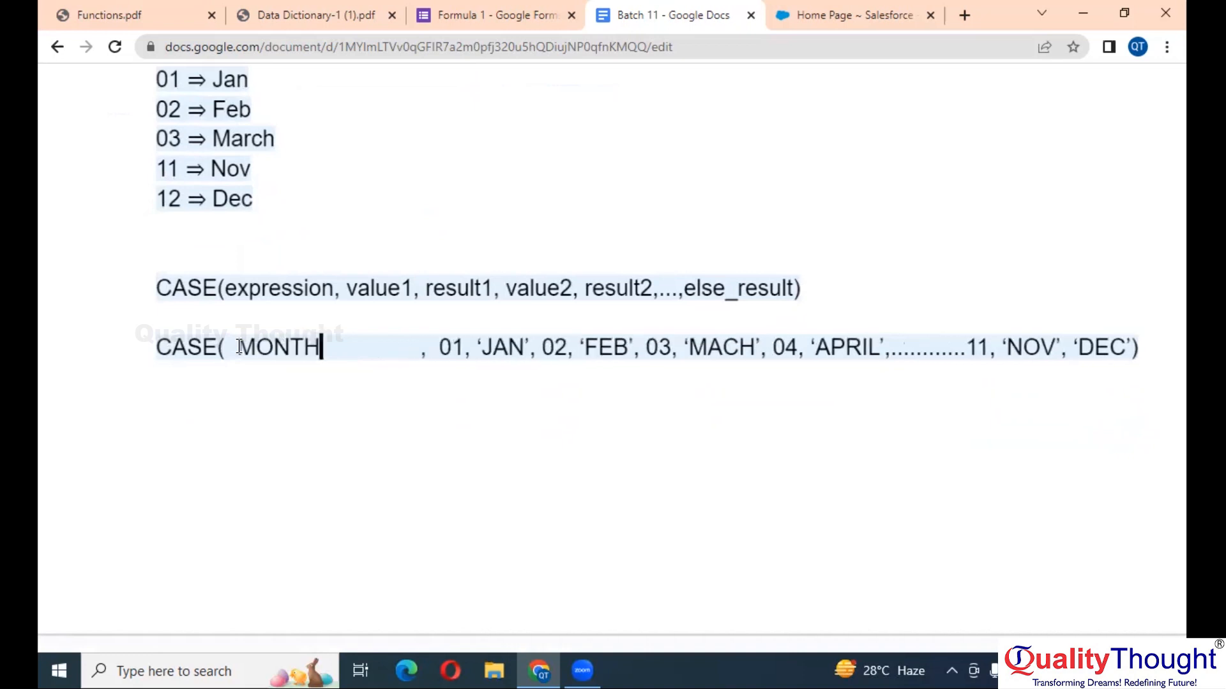
pyautogui.write('TODAY')
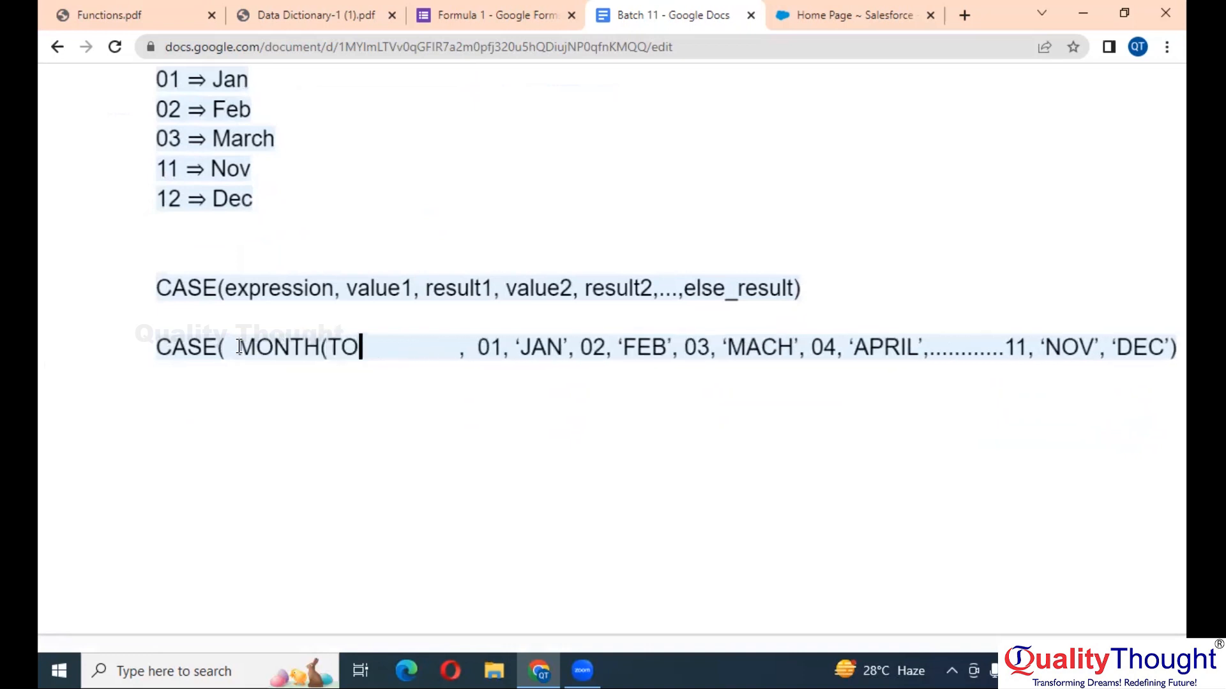
pyautogui.write('())')
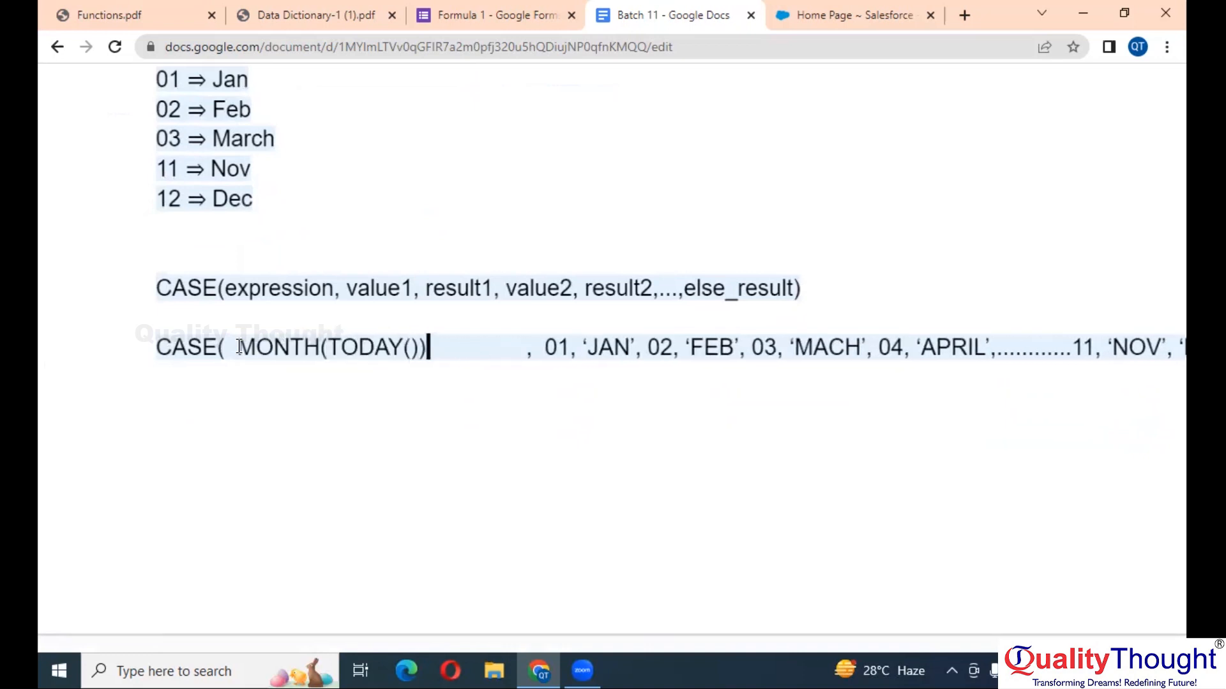
pyautogui.press('Delete')
pyautogui.press('Delete')
pyautogui.press('Delete')
pyautogui.press('Delete')
pyautogui.press('Delete')
pyautogui.press('Delete')
pyautogui.press('Delete')
pyautogui.press('Delete')
pyautogui.press('Delete')
pyautogui.press('Delete')
pyautogui.press('Delete')
pyautogui.press('Delete')
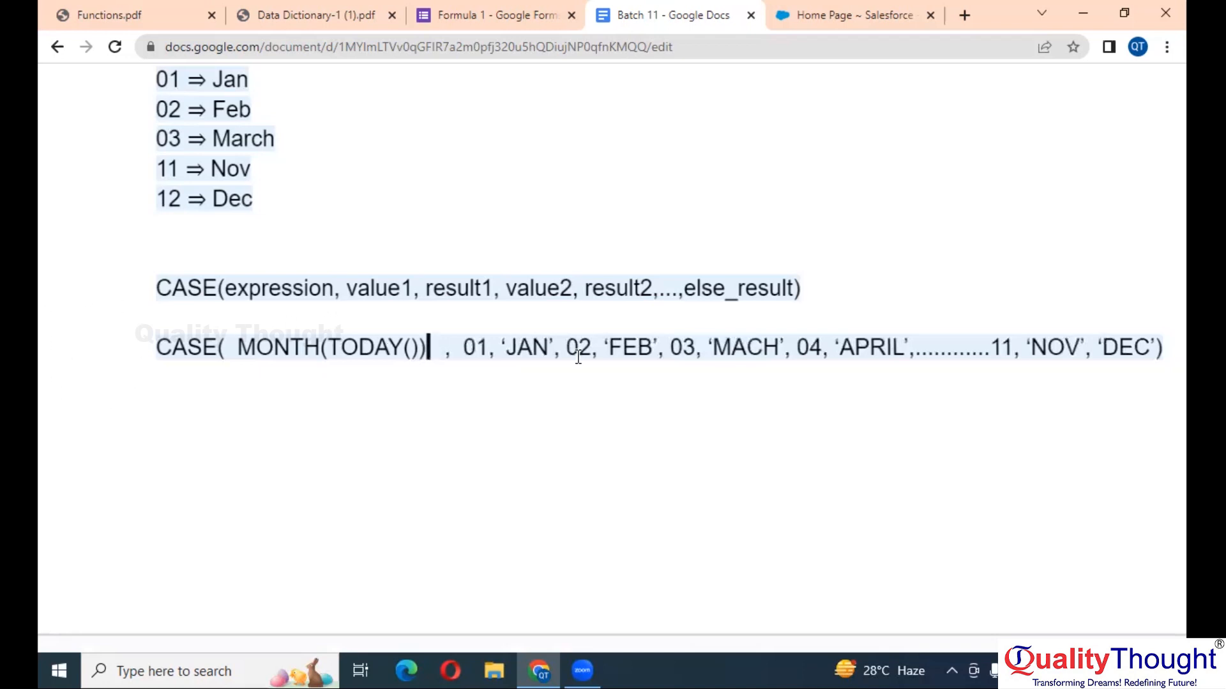
# - Correct the third result from 'MACH' to 'MARCH'
pyautogui.doubleClick(682, 350)
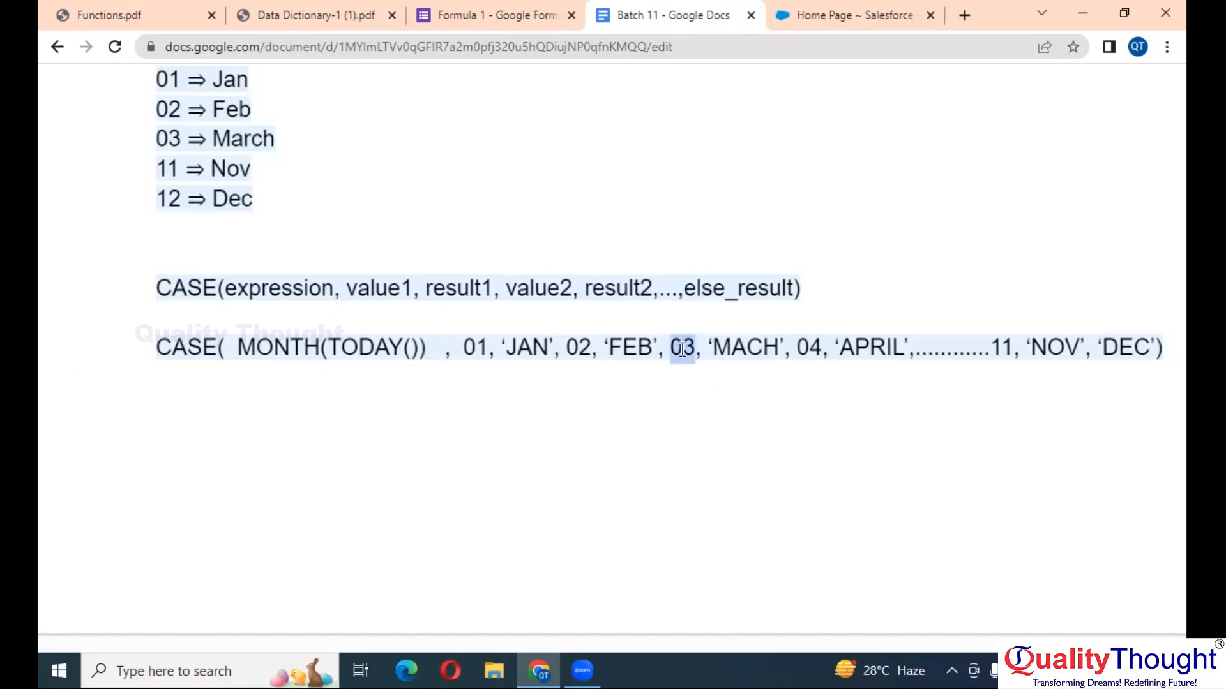
pyautogui.doubleClick(738, 346)
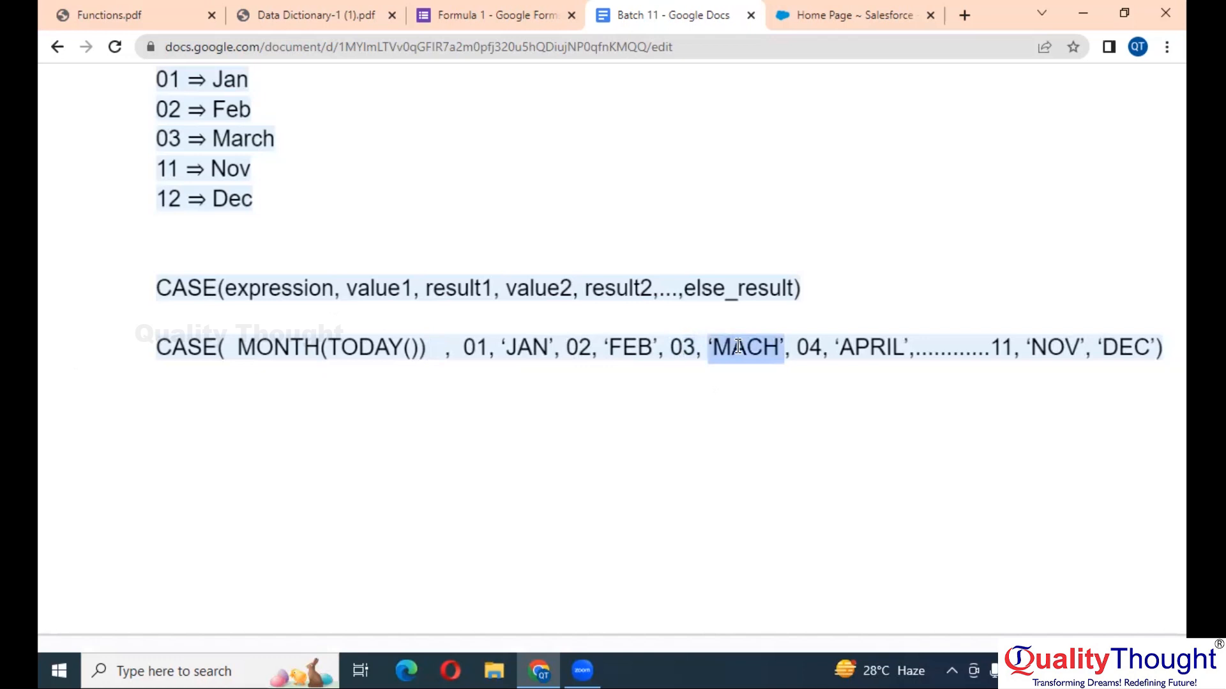
pyautogui.click(738, 347)
pyautogui.press('Right')
pyautogui.write('R')
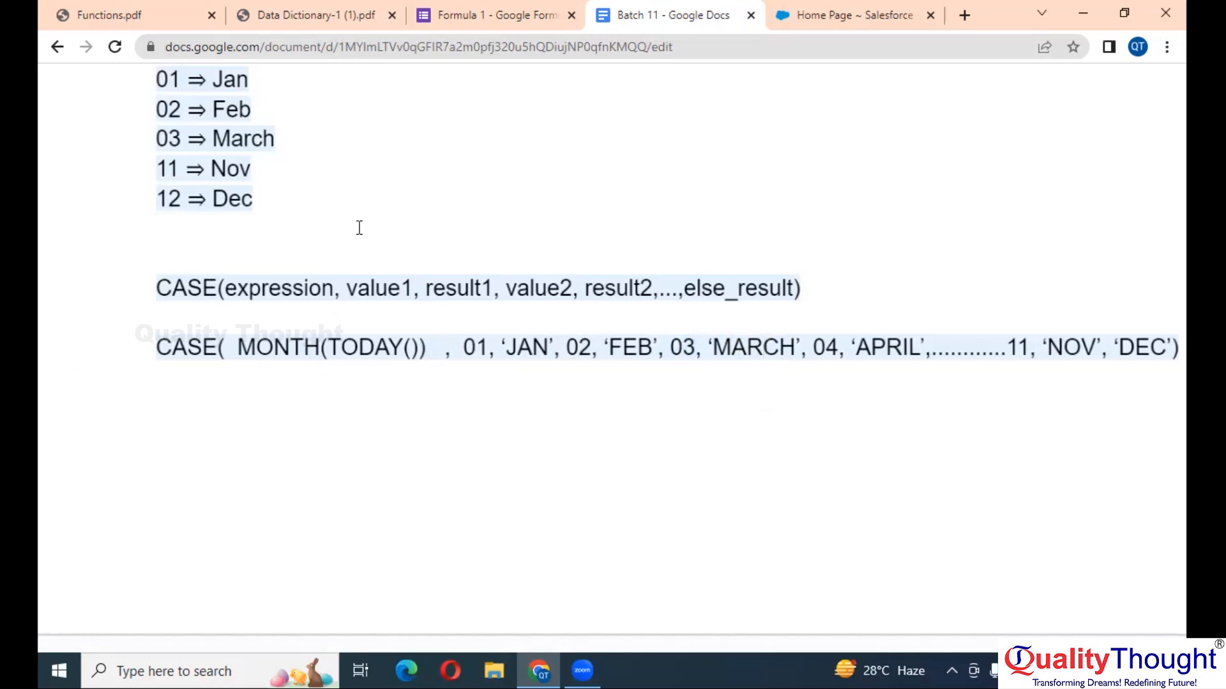
pyautogui.scroll(1, 447, 281)
pyautogui.hscroll(5, 536, 287)
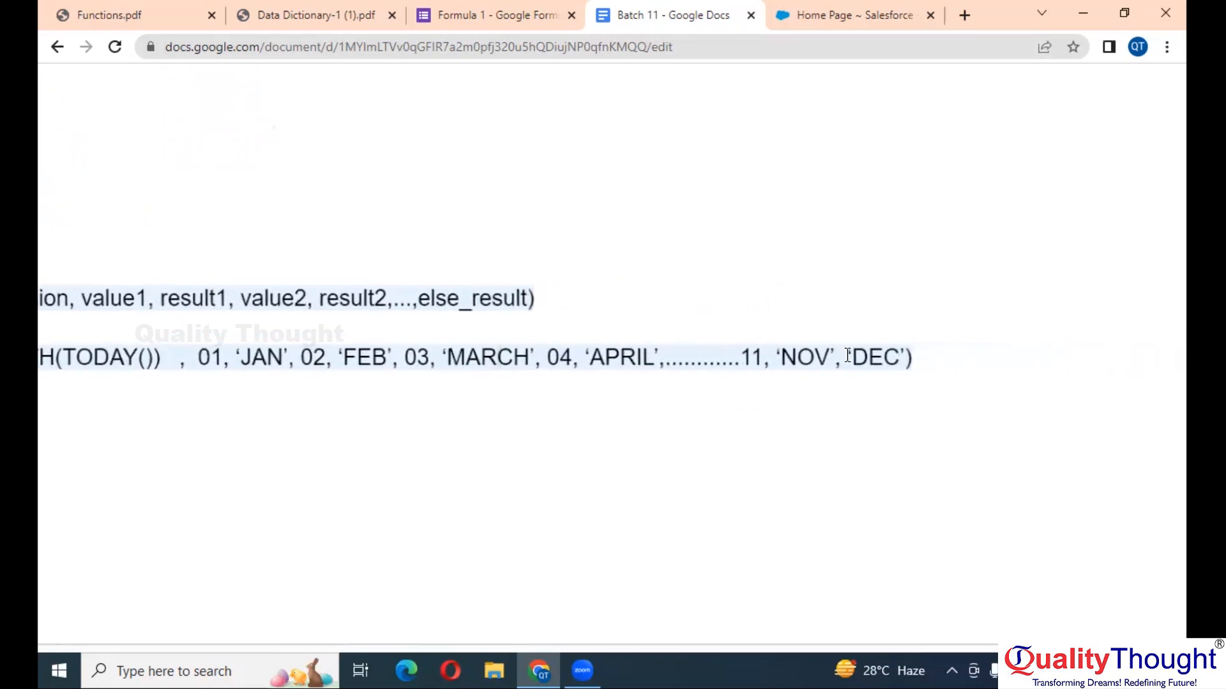
# - Insert 12, before 'DEC' and compare it with the else_result slot in the syntax
pyautogui.click(847, 357)
pyautogui.write('12,')
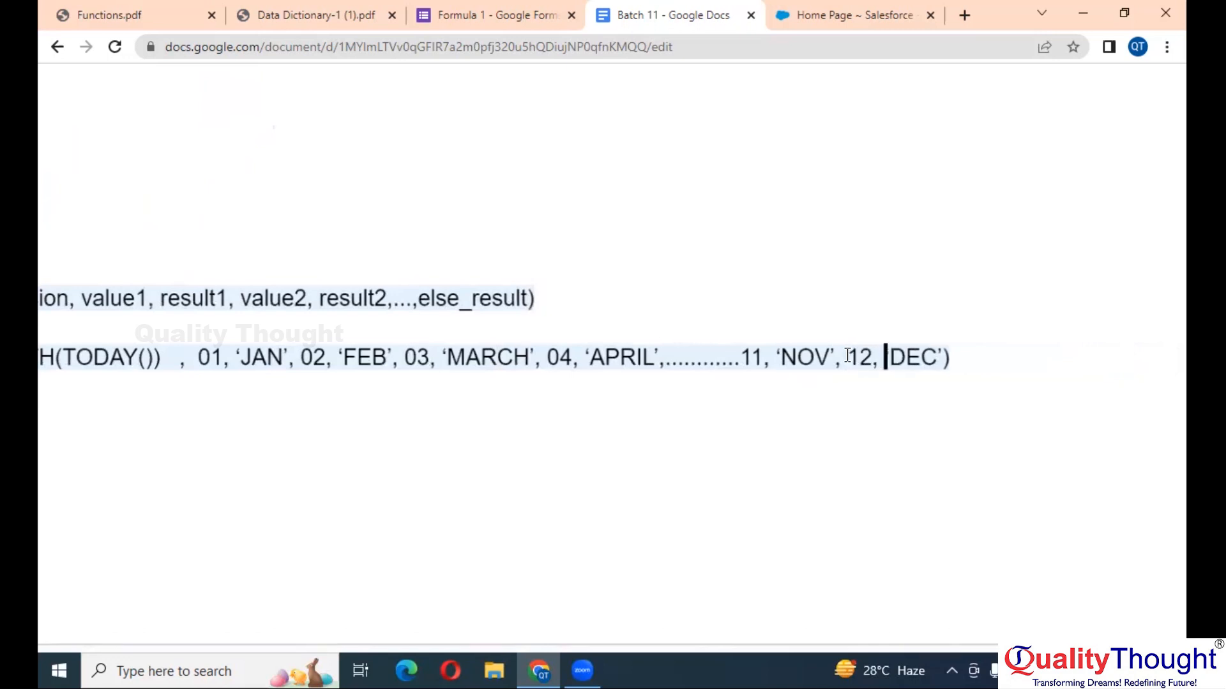
pyautogui.click(463, 300)
pyautogui.doubleClick(464, 301)
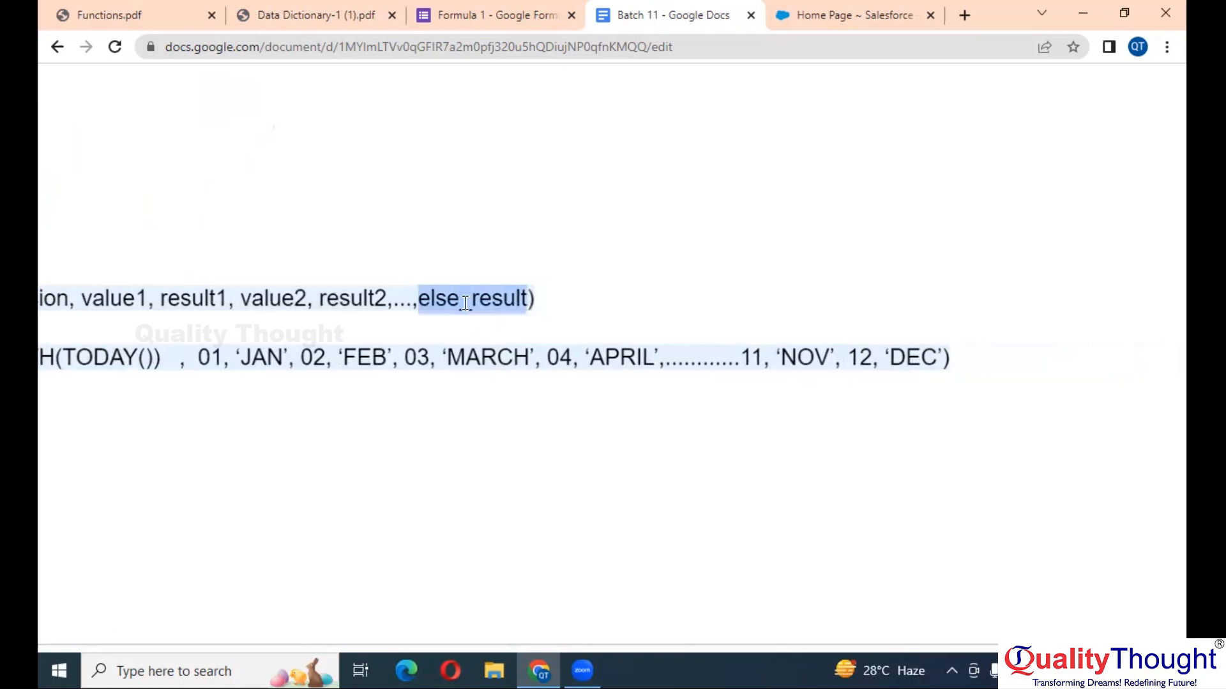
pyautogui.hscroll(-1, 465, 303)
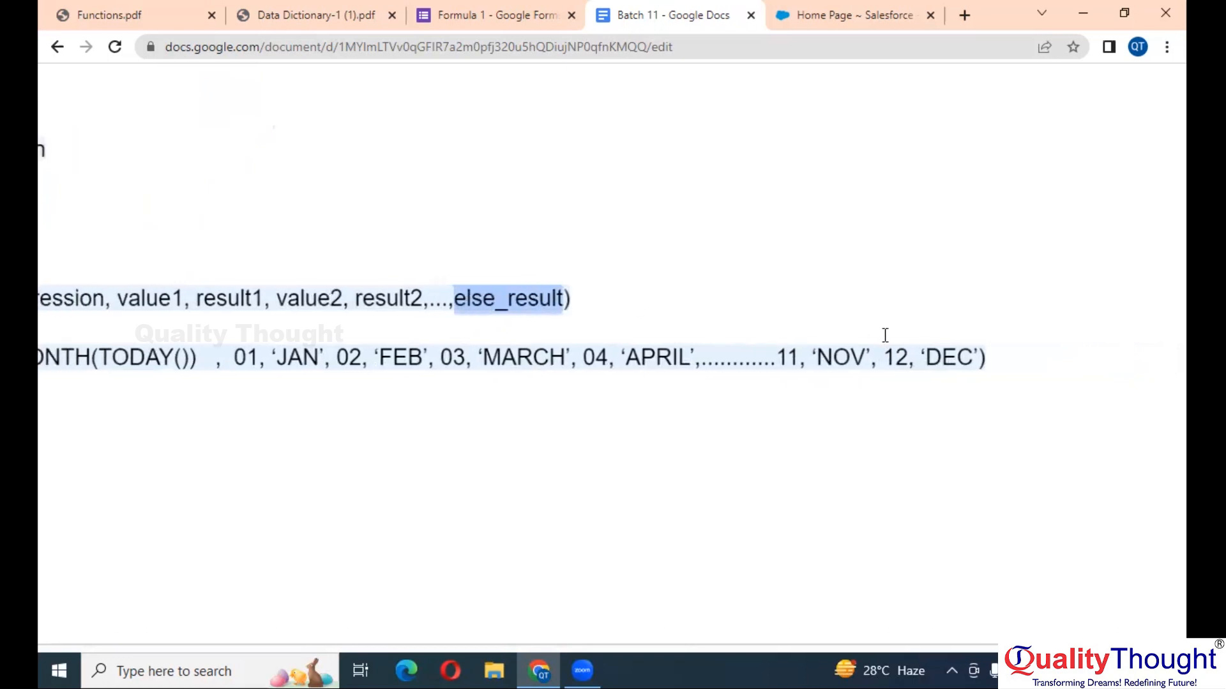
# - Append 'NILL' as the else result after 'DEC', matching it to else_result
pyautogui.click(976, 362)
pyautogui.write(', ')
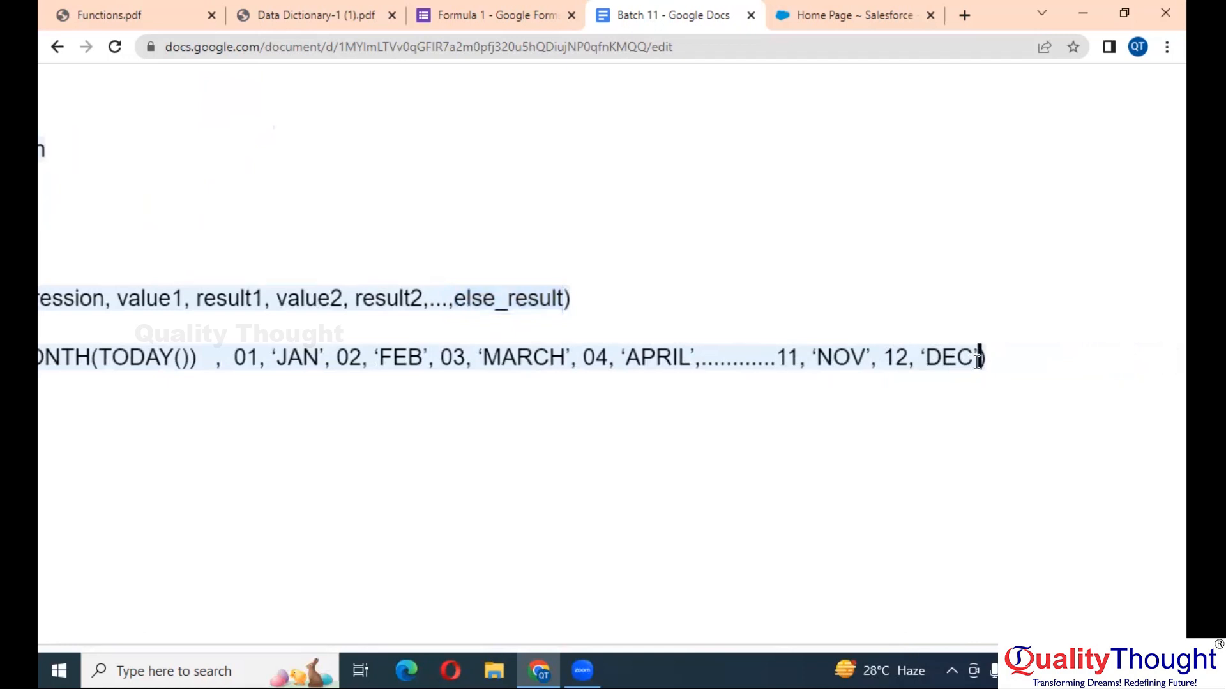
pyautogui.write("'")
pyautogui.write('N')
pyautogui.write('O')
pyautogui.press('BackSpace')
pyautogui.write("ILL'")
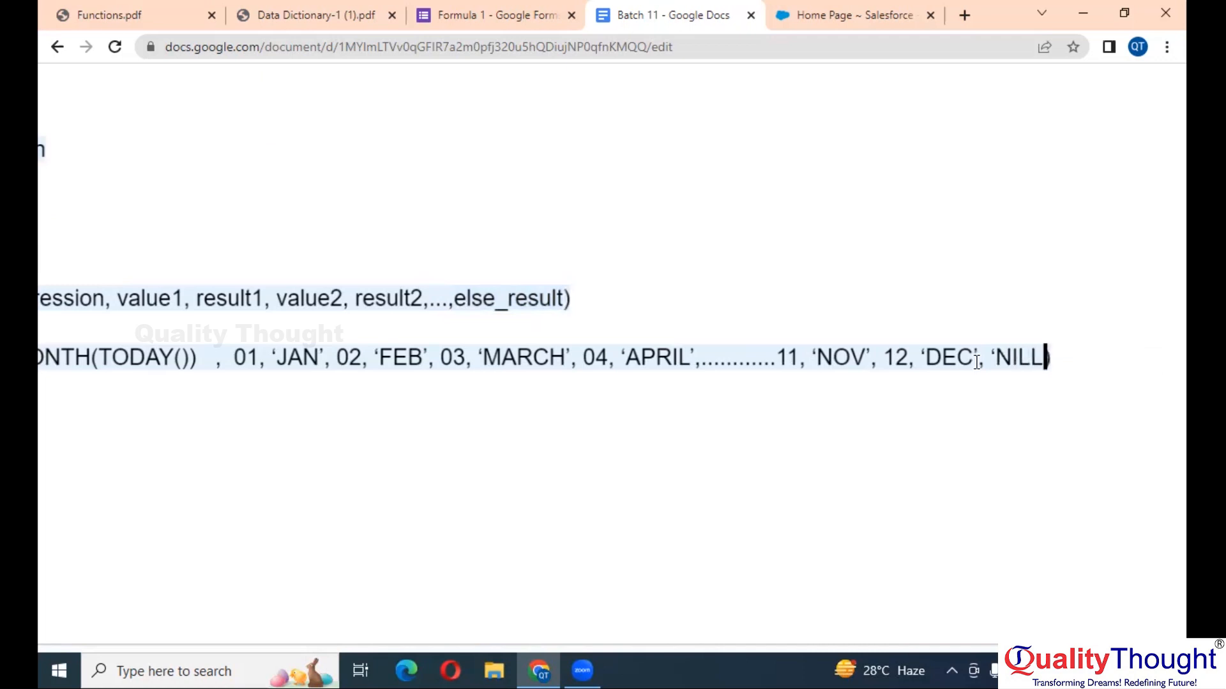
pyautogui.press('End')
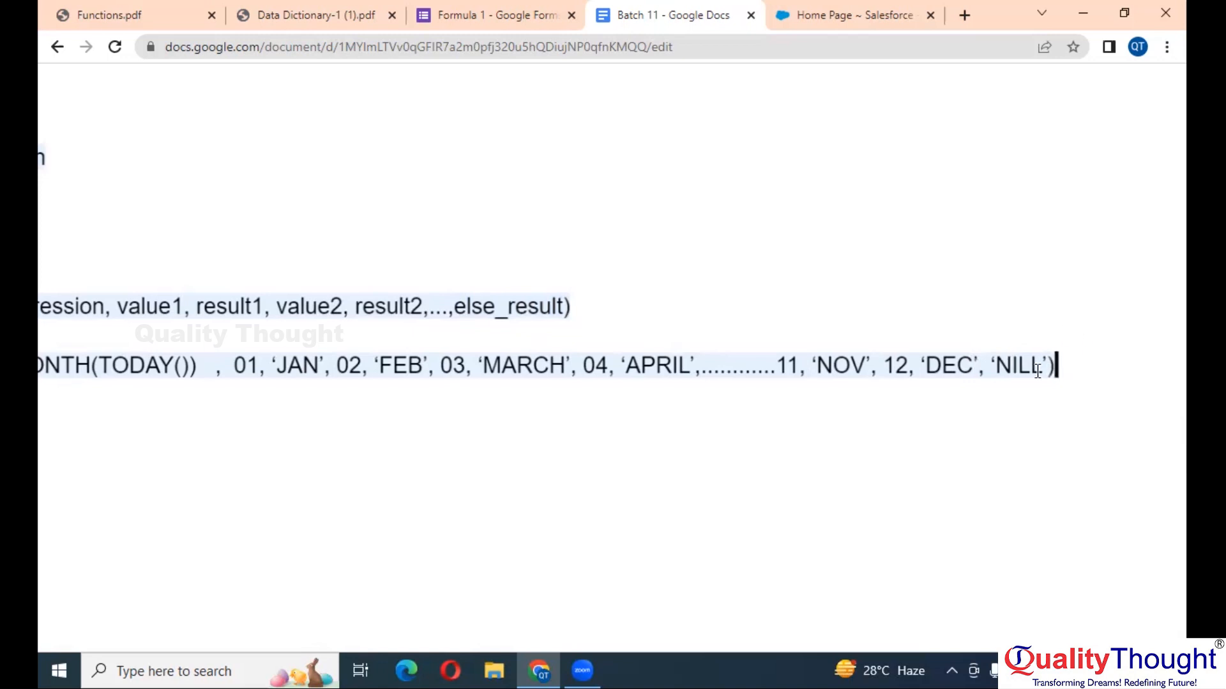
pyautogui.doubleClick(951, 368)
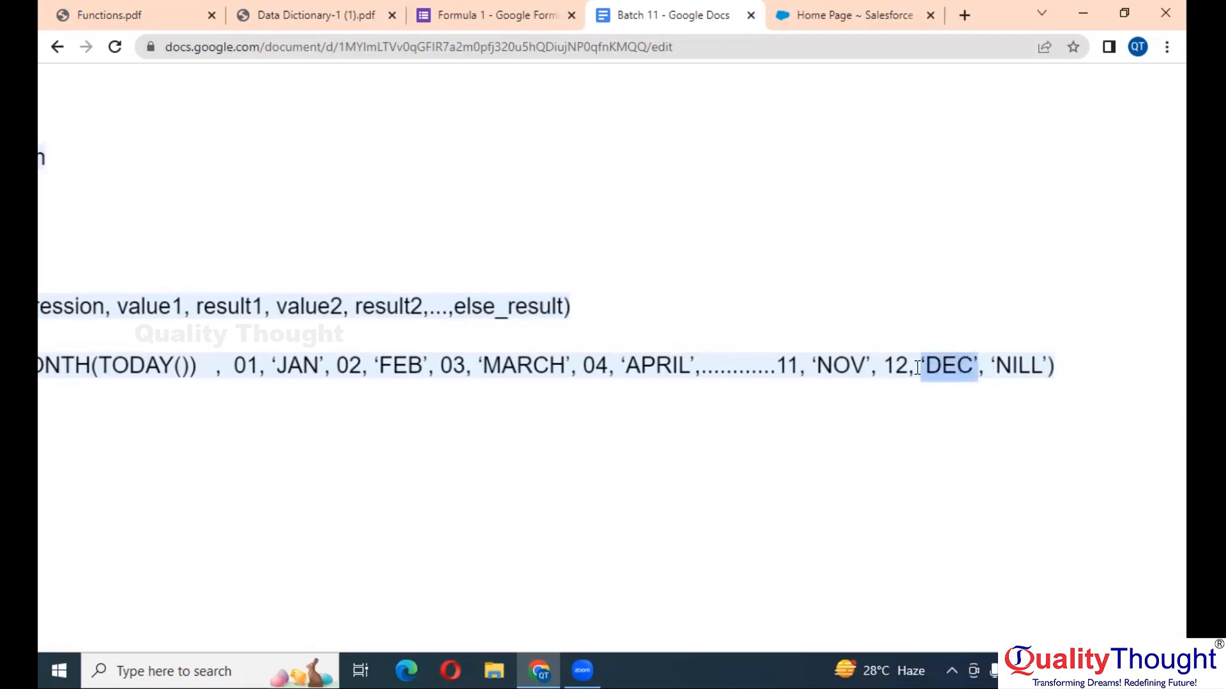
pyautogui.click(1010, 361)
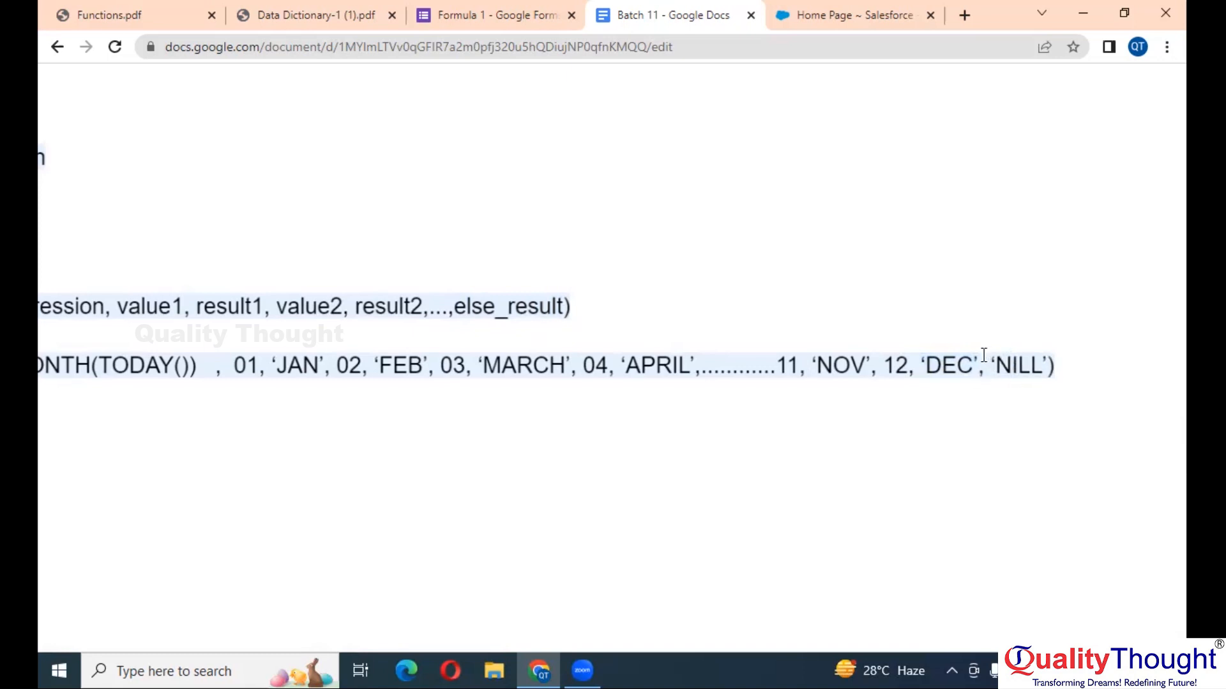
pyautogui.moveTo(984, 360); pyautogui.dragTo(1047, 363)
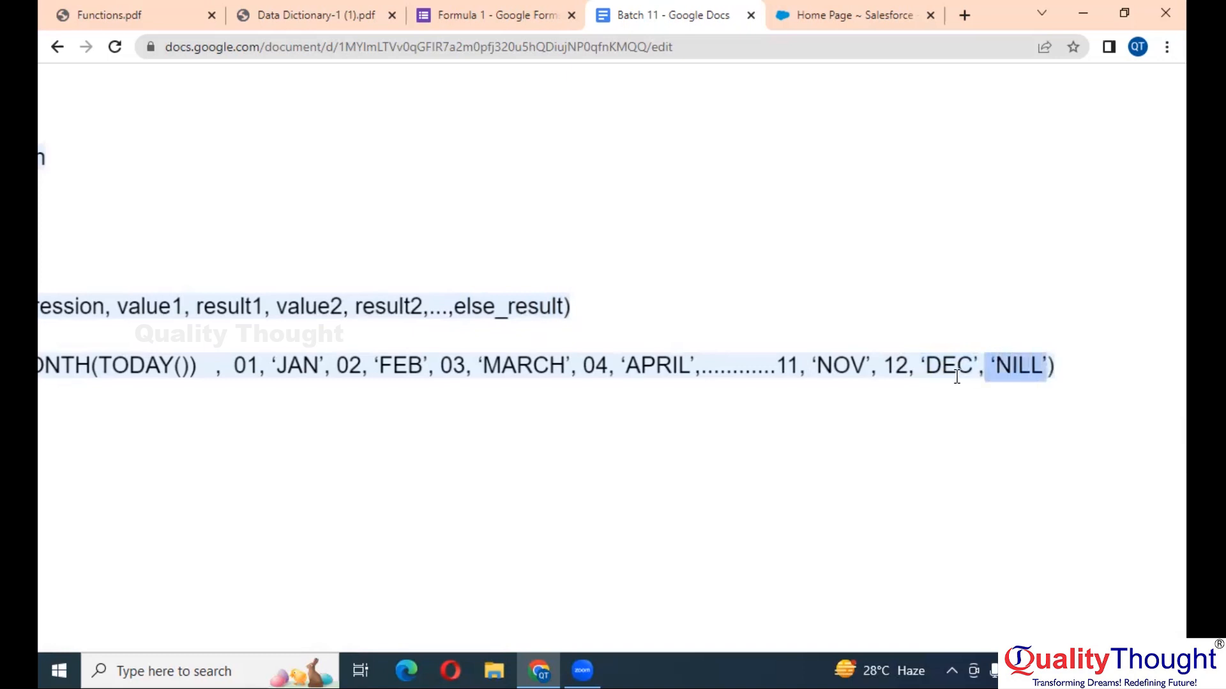
pyautogui.click(911, 368)
pyautogui.hscroll(-2, 717, 315)
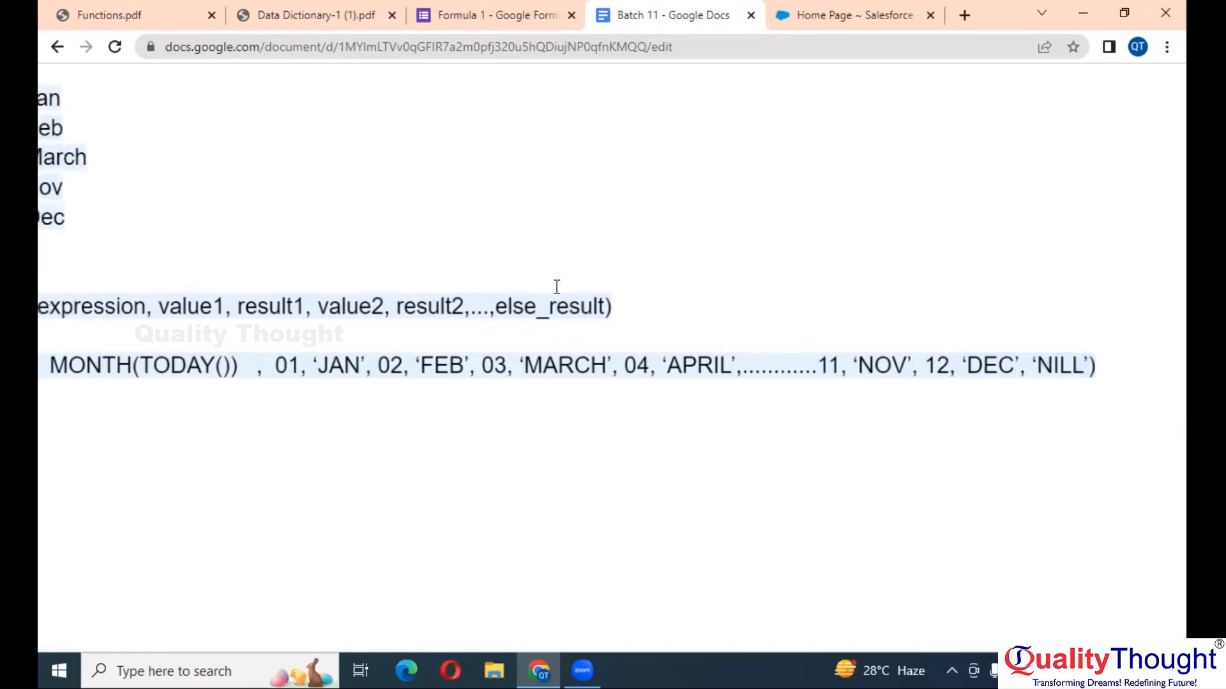
pyautogui.doubleClick(571, 305)
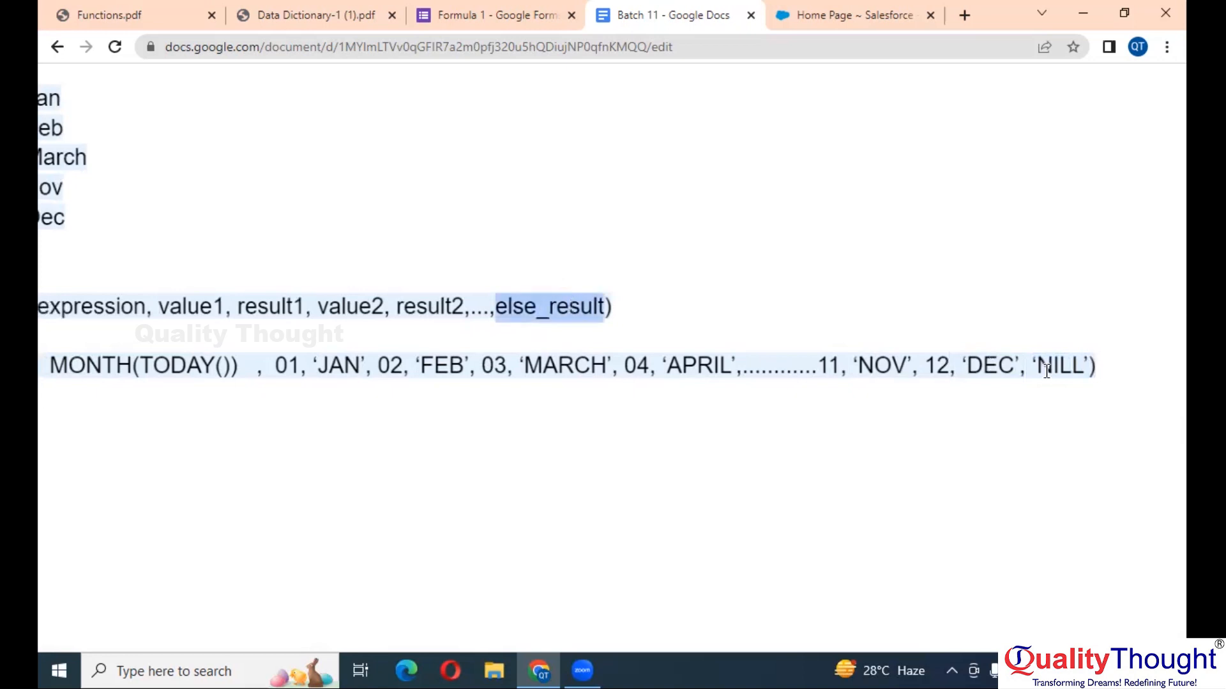
pyautogui.scroll(-2, 1047, 372)
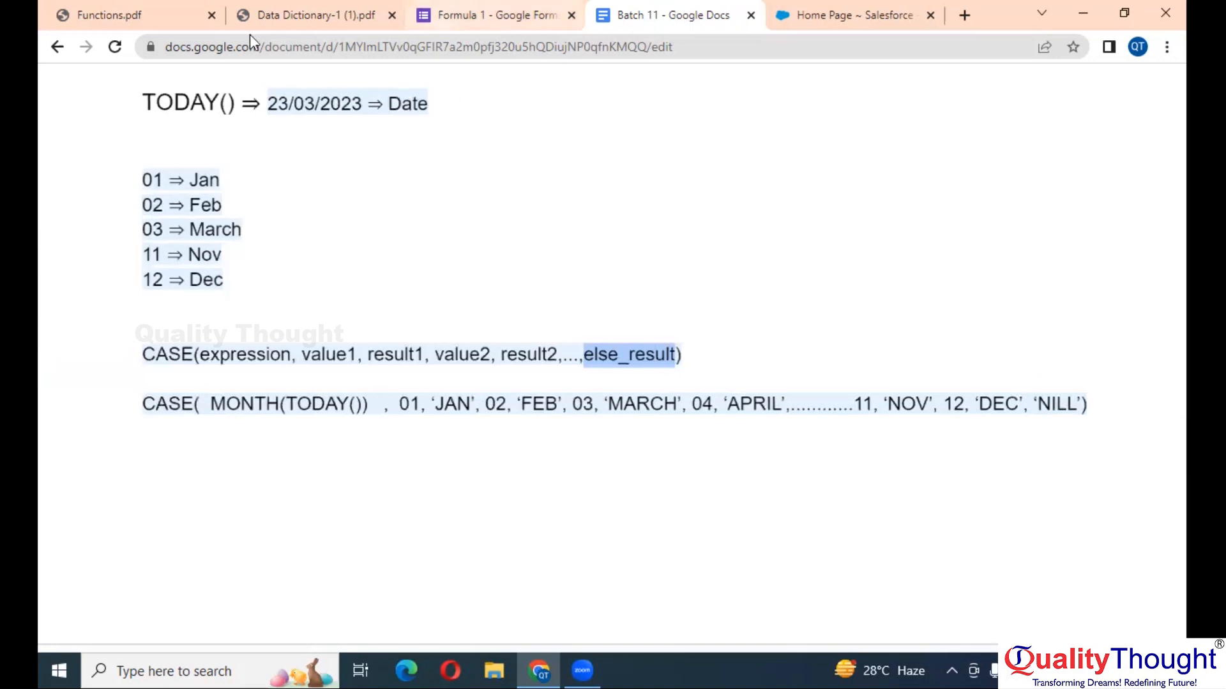
# - Go to the Insurances list in Salesforce and open the LIC record
pyautogui.click(800, 11)
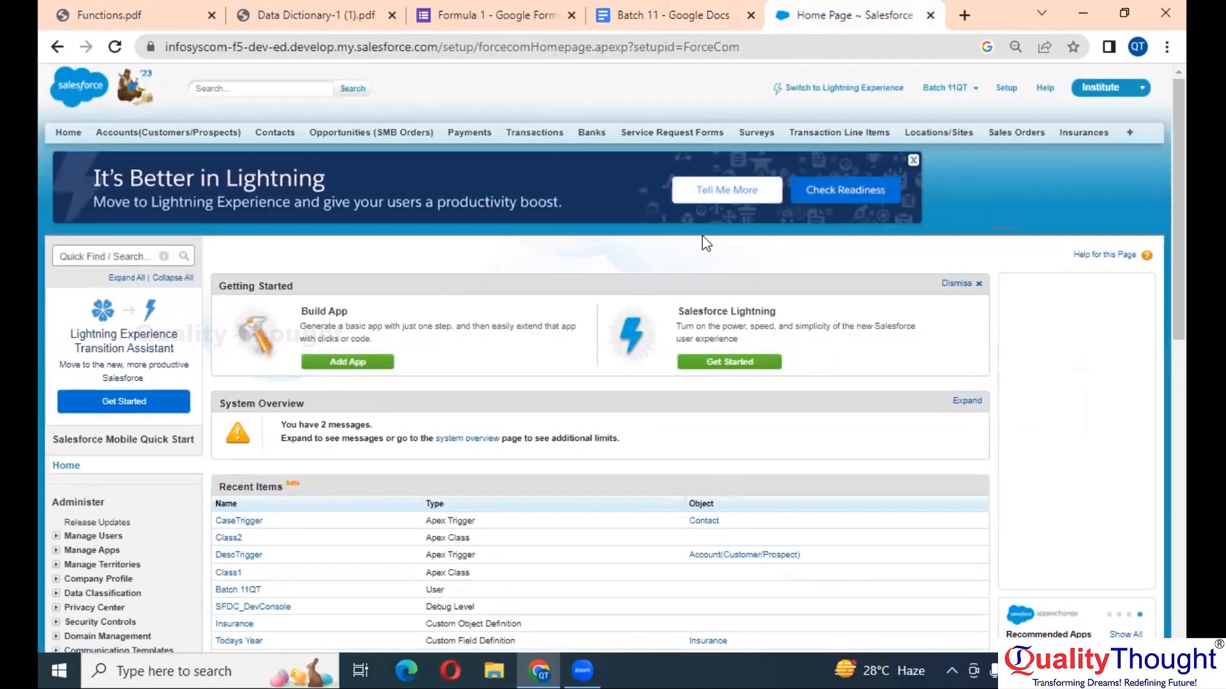
pyautogui.click(1087, 132)
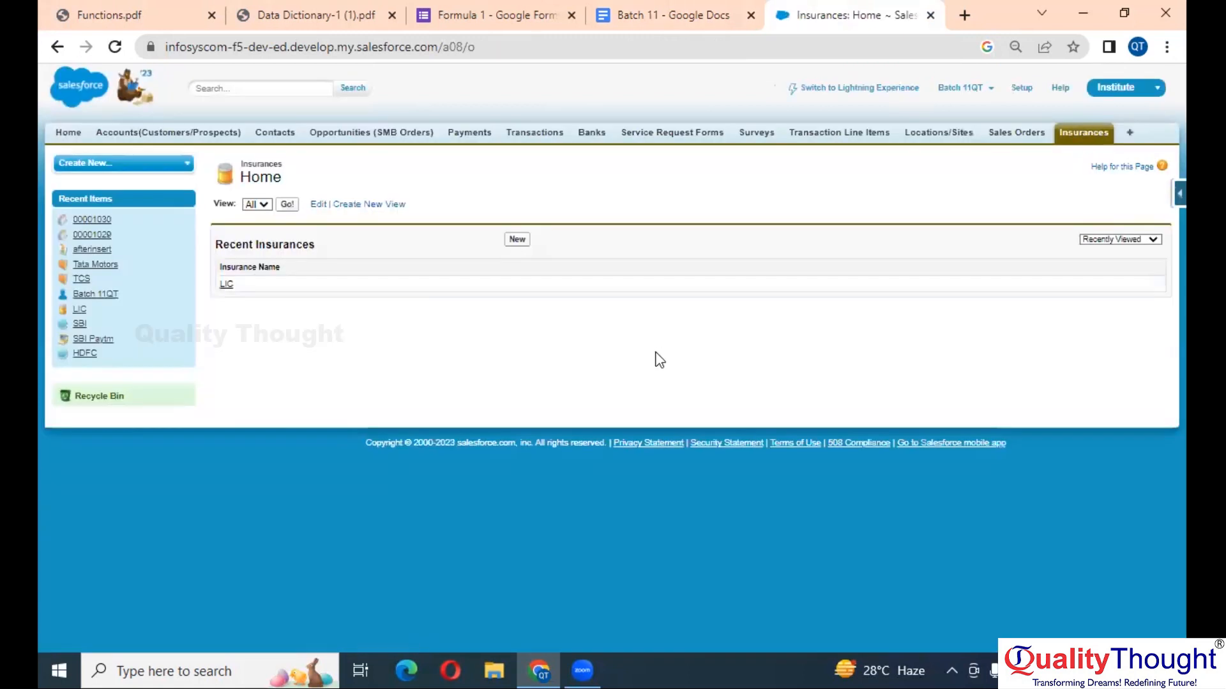
pyautogui.click(226, 285)
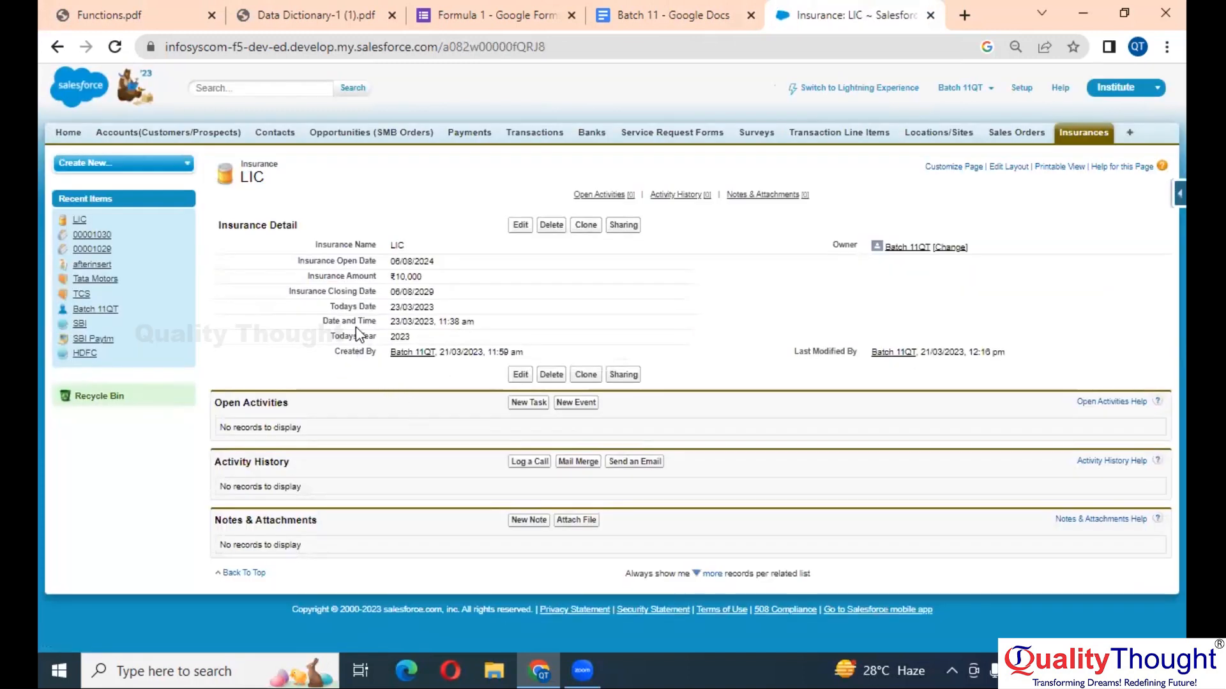
# - Start a new custom field on Insurance from the Force.com quick access menu
pyautogui.scroll(2, 355, 327)
pyautogui.scroll(-2, 396, 346)
pyautogui.click(1179, 196)
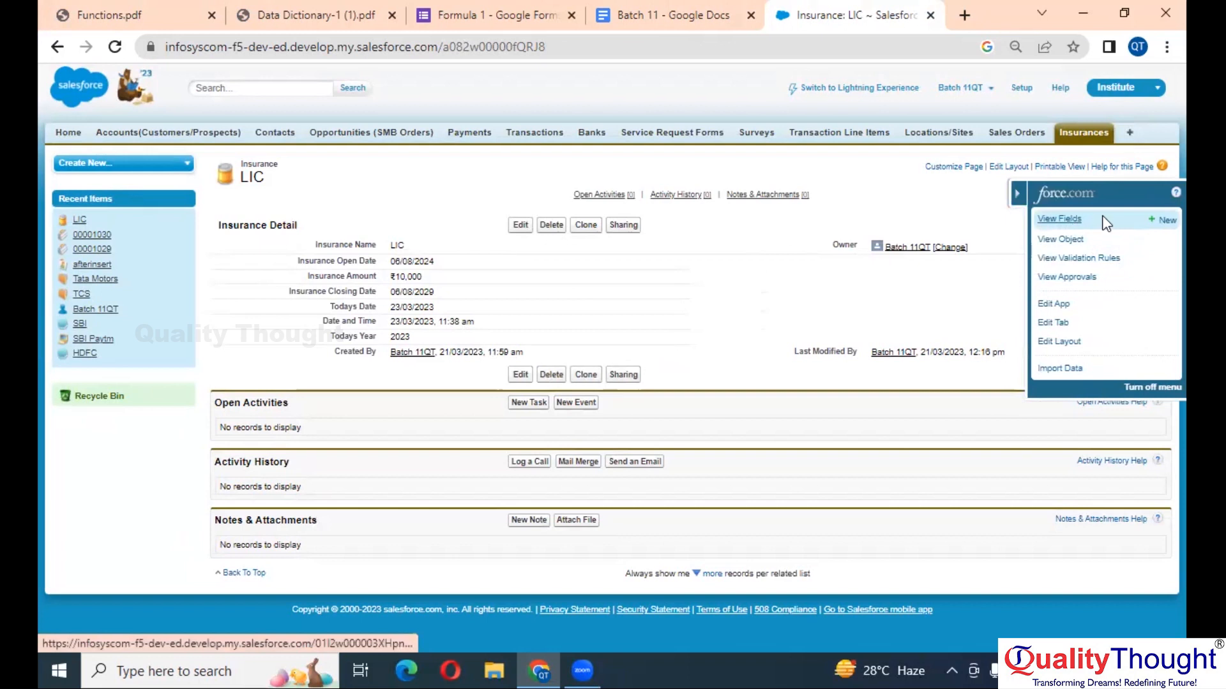
pyautogui.click(1164, 223)
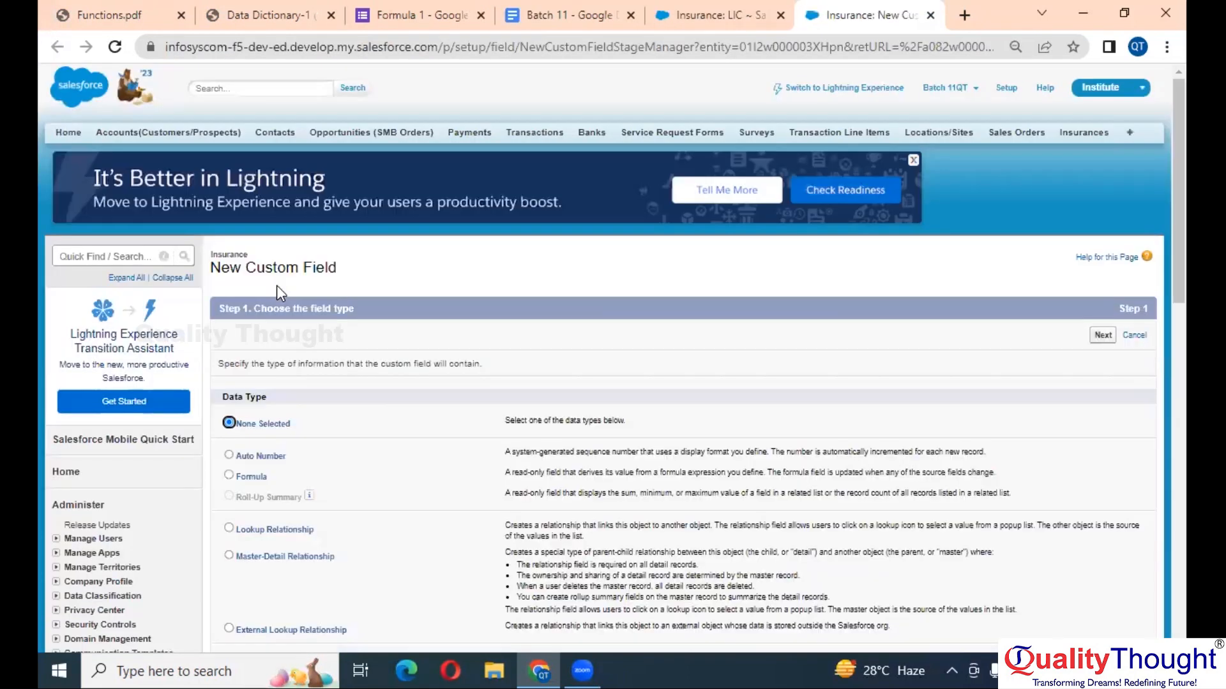
pyautogui.scroll(-5, 316, 454)
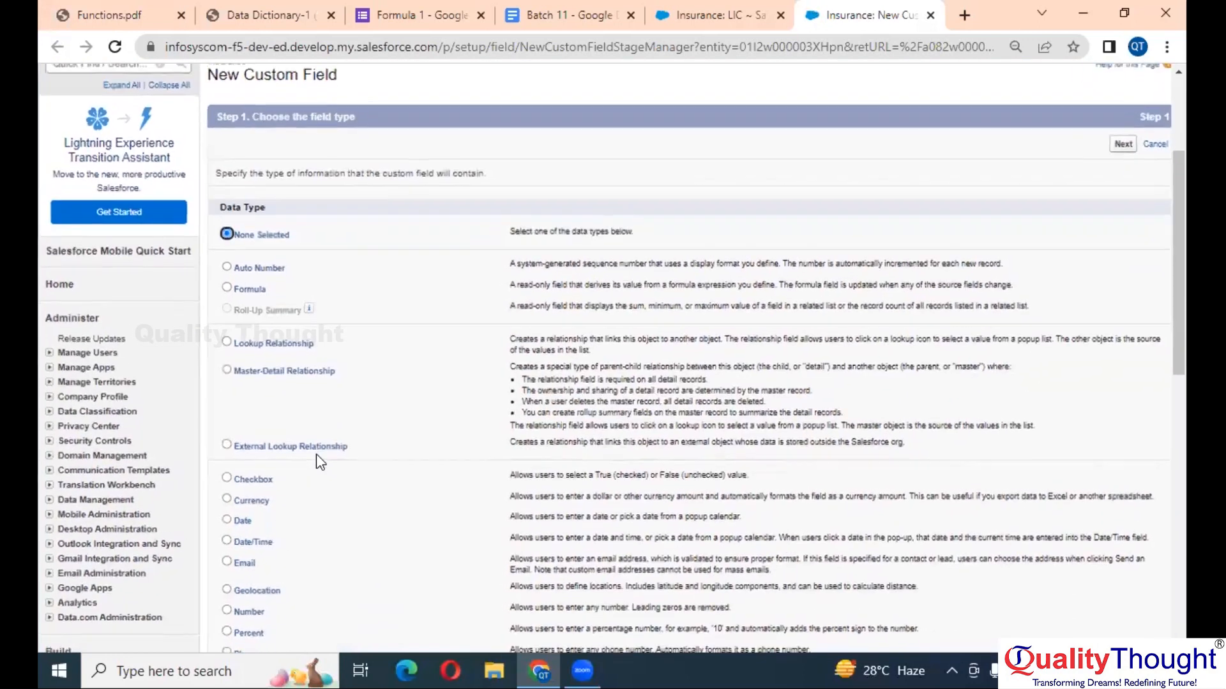
# - Continue with the Formula field type and enter the field label Current Month
pyautogui.scroll(3, 316, 454)
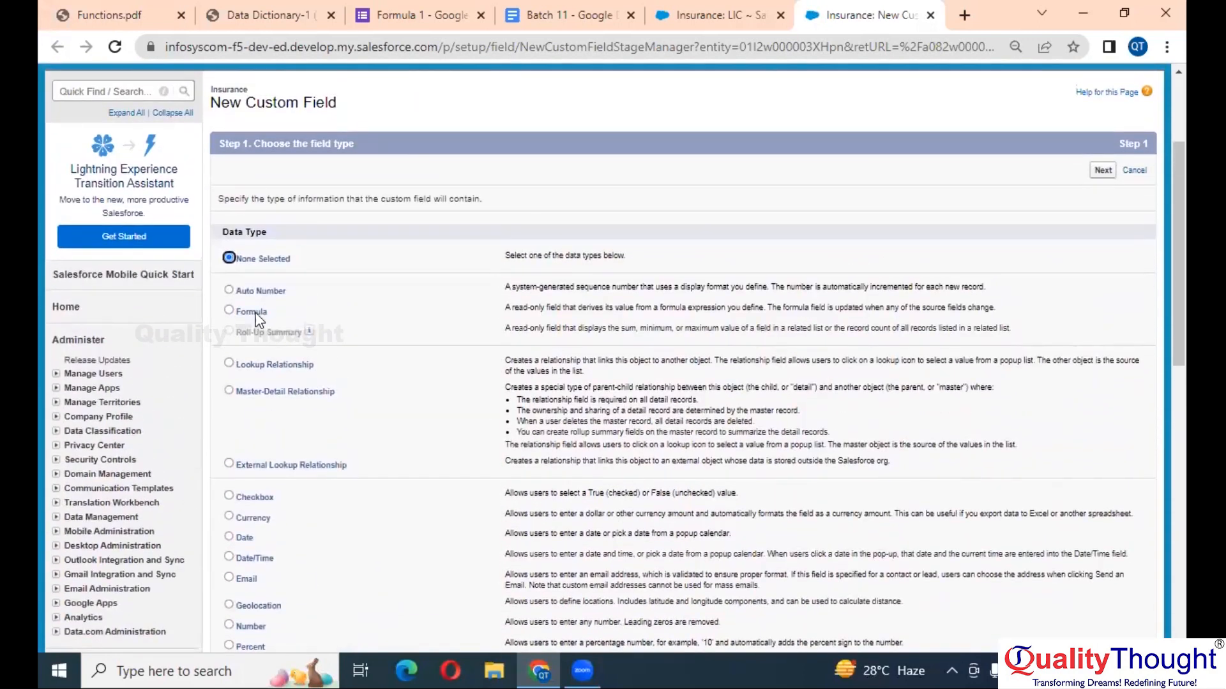
pyautogui.press('Return')
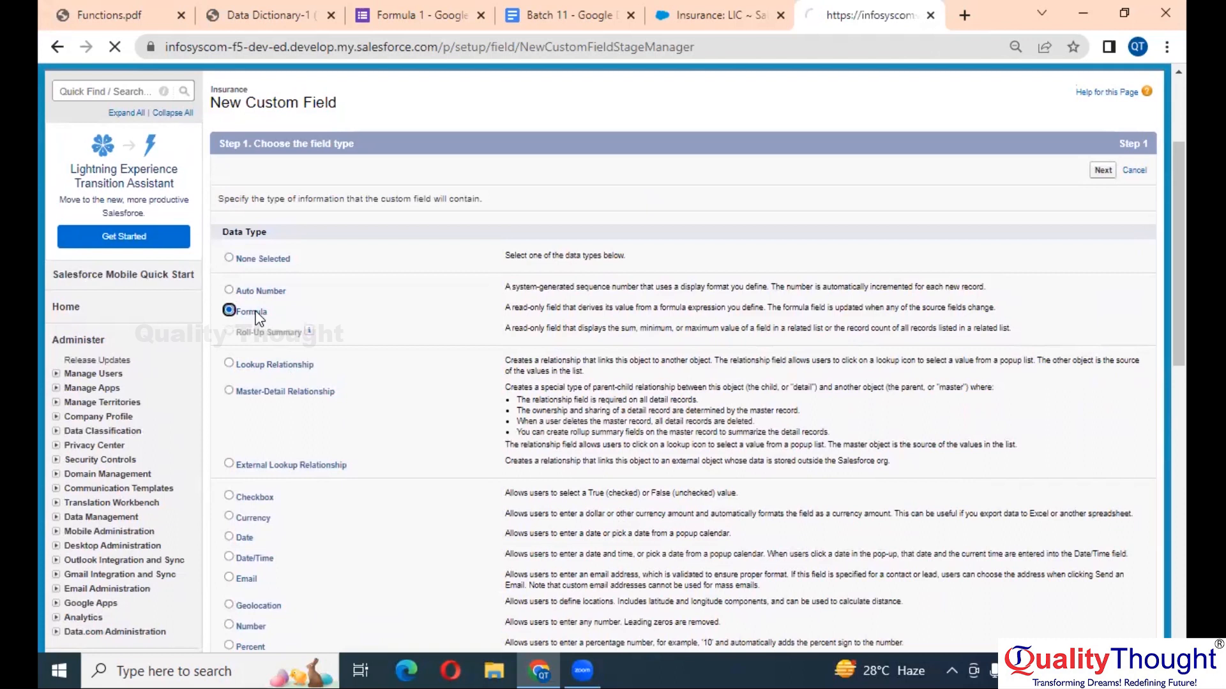
pyautogui.click(433, 365)
pyautogui.write('cURRENT ============')
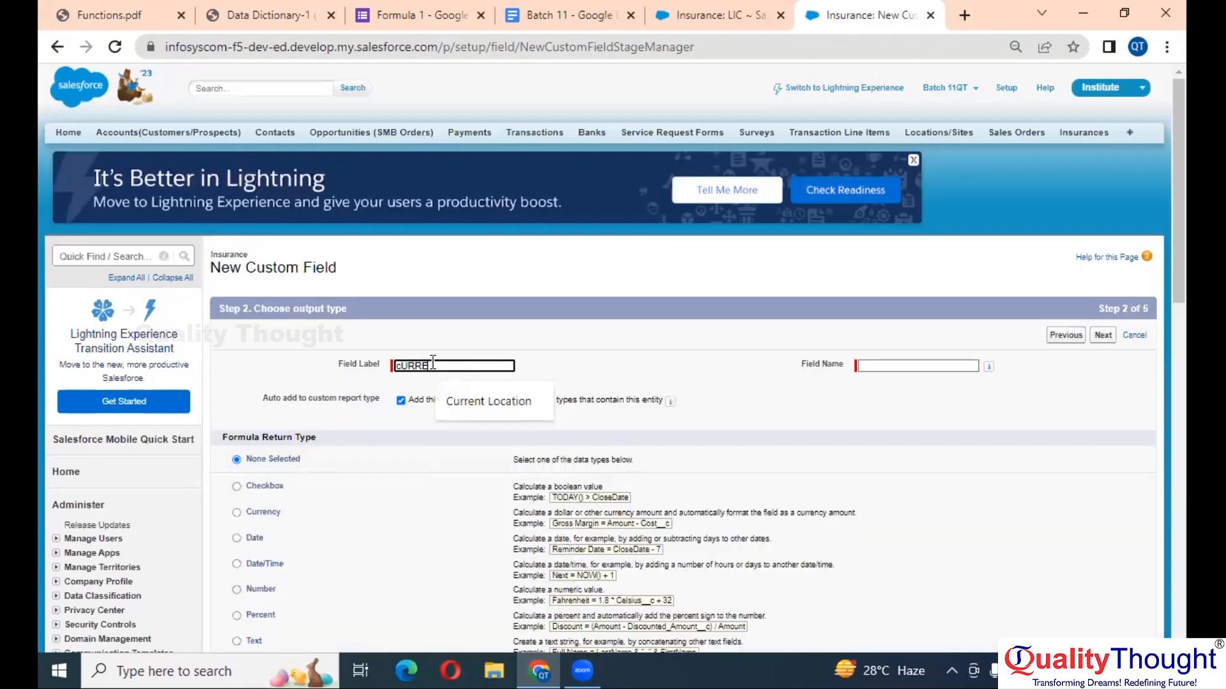
pyautogui.press('BackSpace')
pyautogui.press('BackSpace')
pyautogui.press('BackSpace')
pyautogui.press('BackSpace')
pyautogui.press('BackSpace')
pyautogui.press('BackSpace')
pyautogui.press('BackSpace')
pyautogui.press('BackSpace')
pyautogui.press('BackSpace')
pyautogui.press('BackSpace')
pyautogui.press('BackSpace')
pyautogui.press('BackSpace')
pyautogui.press('BackSpace')
pyautogui.press('BackSpace')
pyautogui.press('BackSpace')
pyautogui.press('BackSpace')
pyautogui.press('BackSpace')
pyautogui.press('BackSpace')
pyautogui.press('BackSpace')
pyautogui.press('BackSpace')
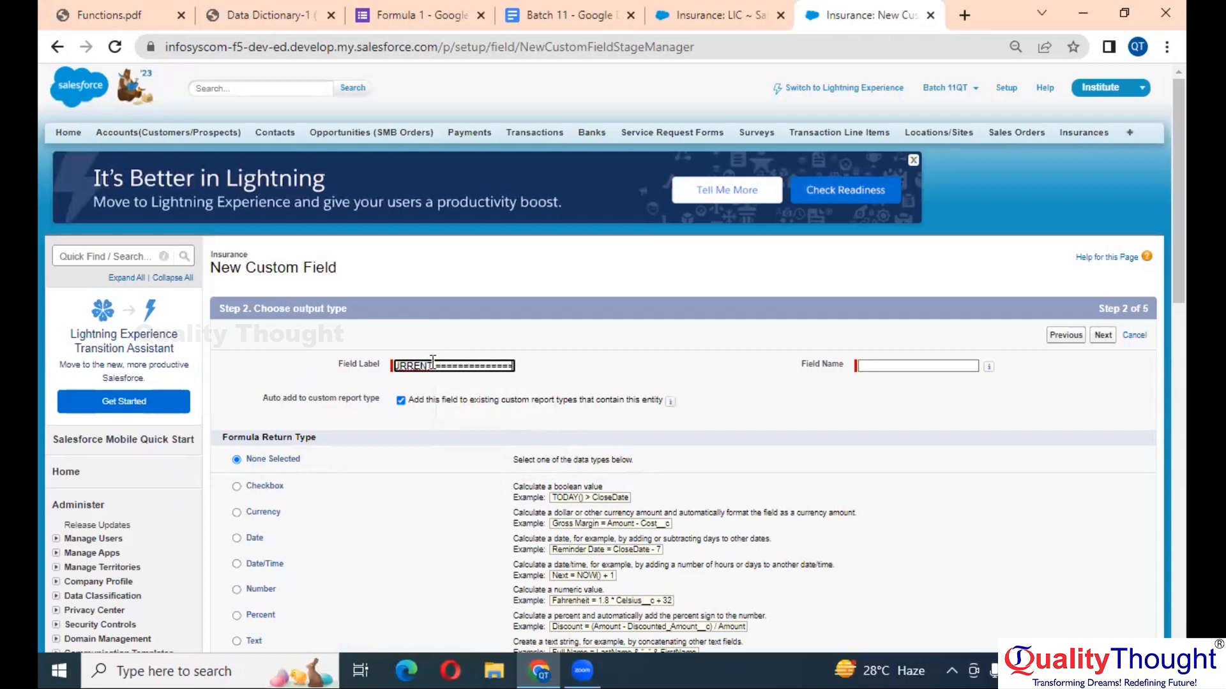
pyautogui.write('Curre')
pyautogui.write('nt Id')
pyautogui.press('Tab')
# - Set the formula return type to Text and advance to the formula step
pyautogui.scroll(-3, 365, 430)
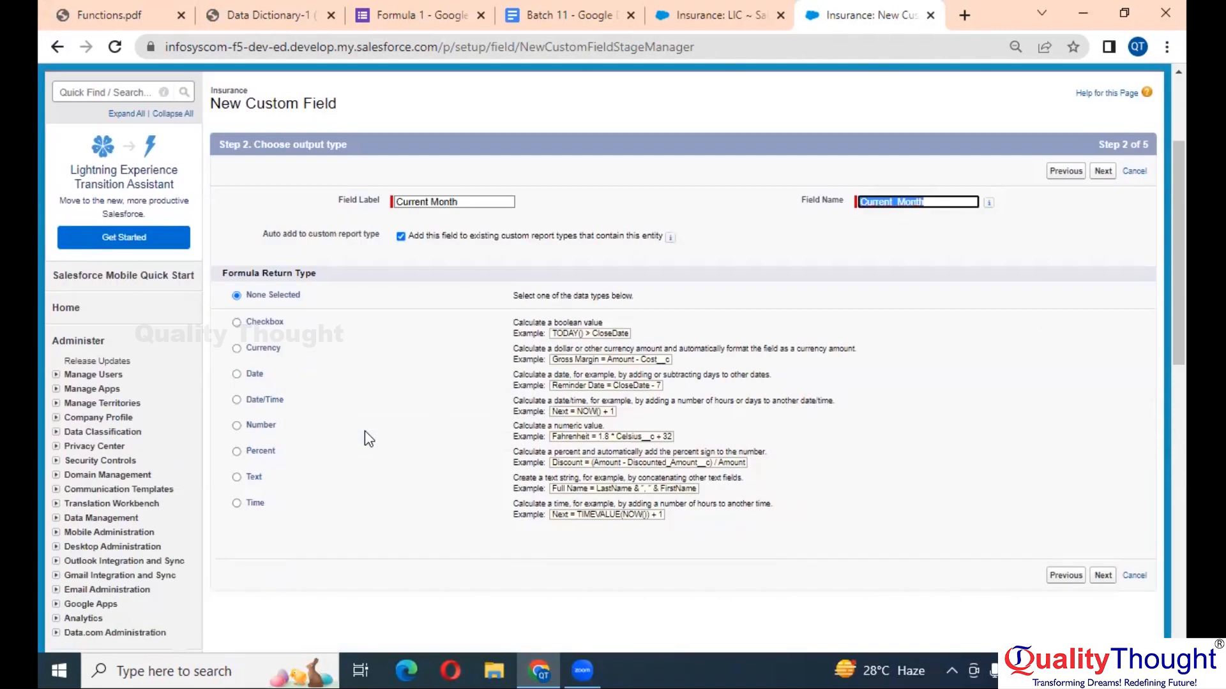
pyautogui.hotkey('ctrl', '+')
pyautogui.hotkey('ctrl', '+')
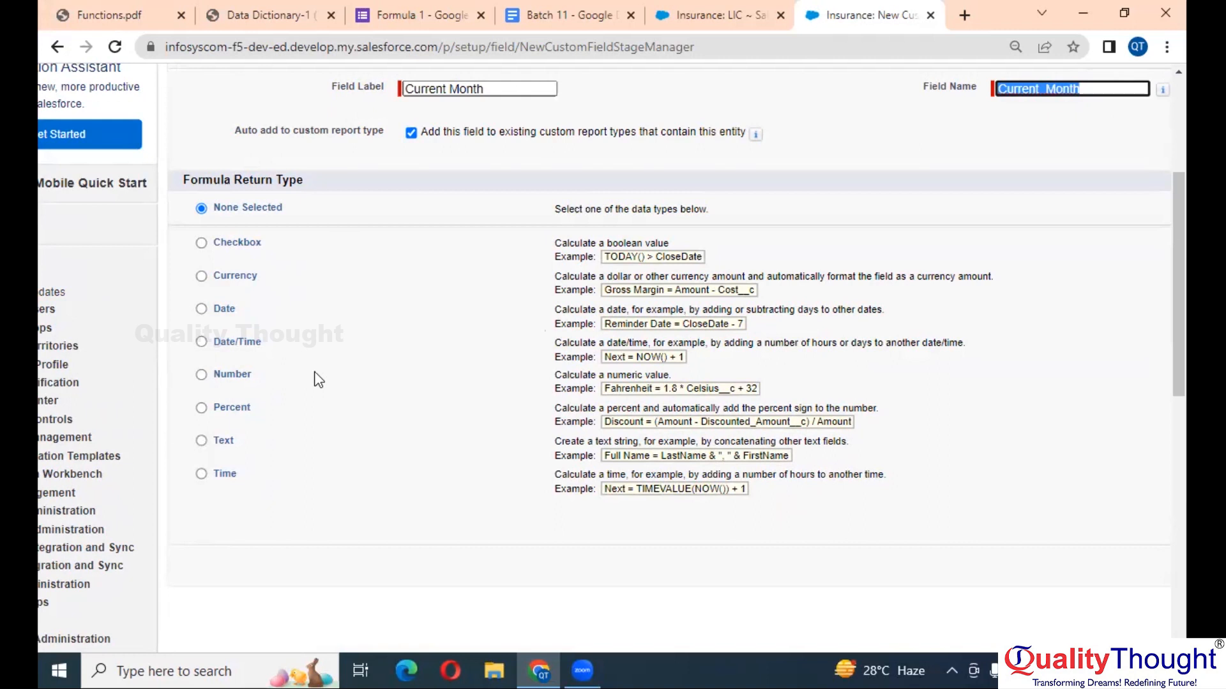
pyautogui.click(223, 441)
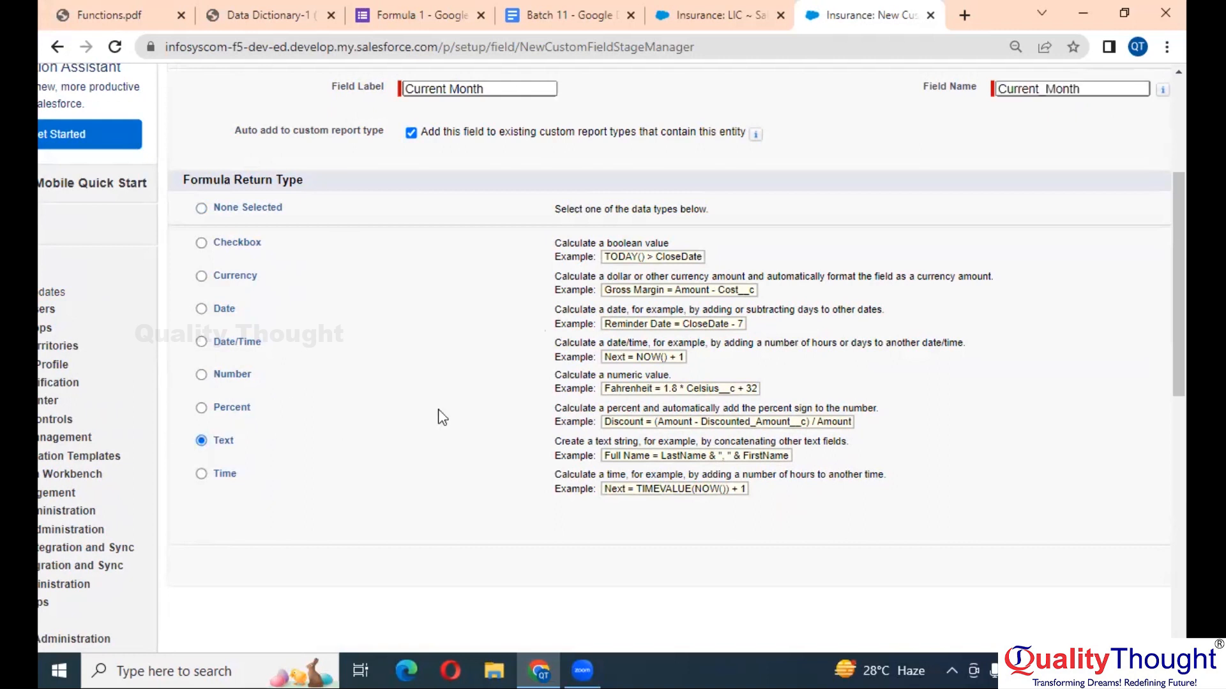
pyautogui.hotkey('ctrl', '-')
pyautogui.hotkey('ctrl', '-')
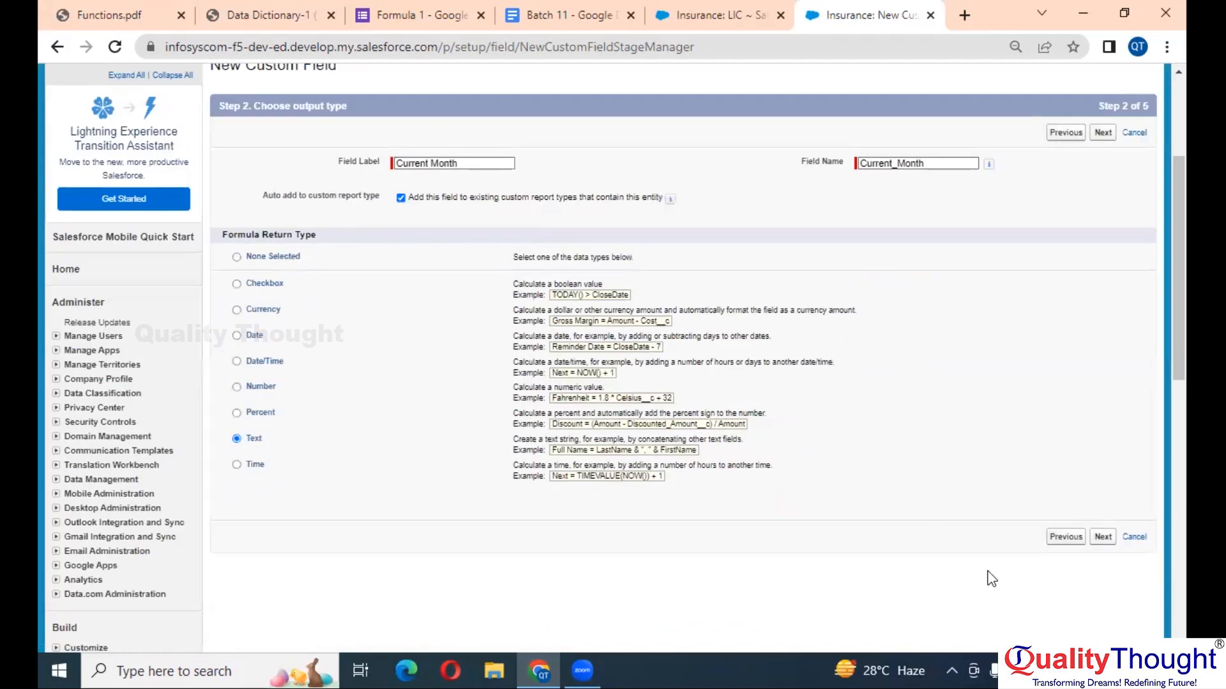
pyautogui.click(1110, 541)
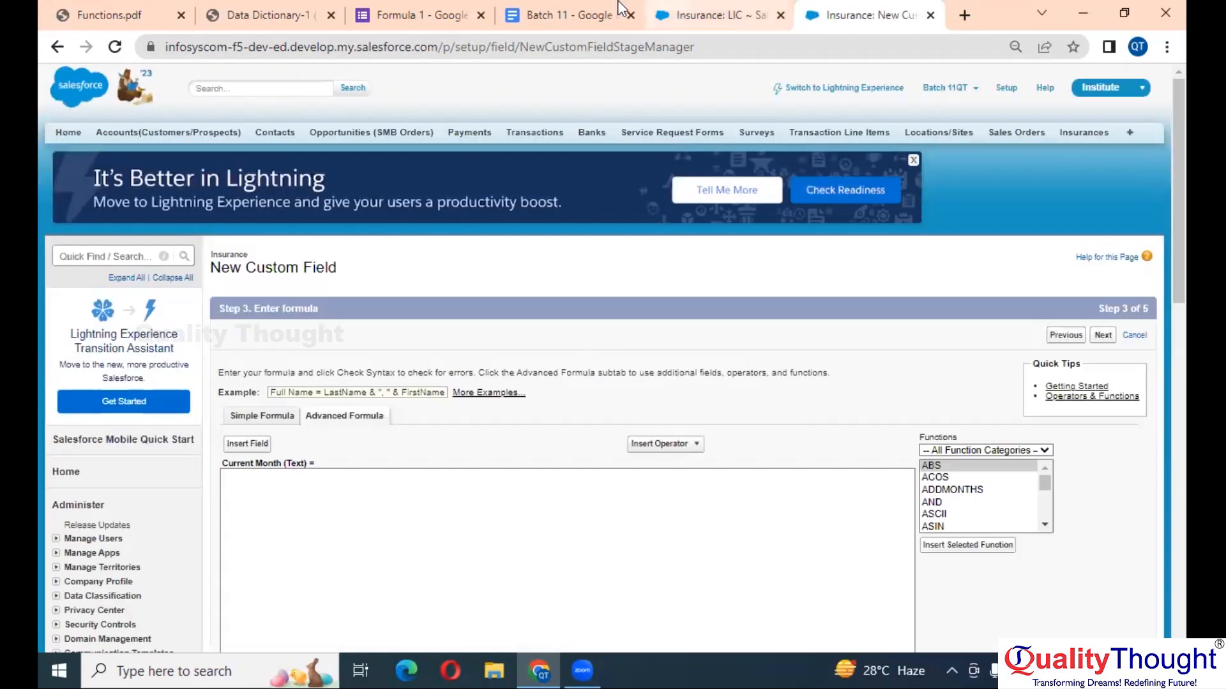
# - Check 'JAN' in the Batch 11 CASE example, then close the Formula 1 form tab
pyautogui.click(568, 14)
pyautogui.moveTo(432, 406); pyautogui.dragTo(475, 403)
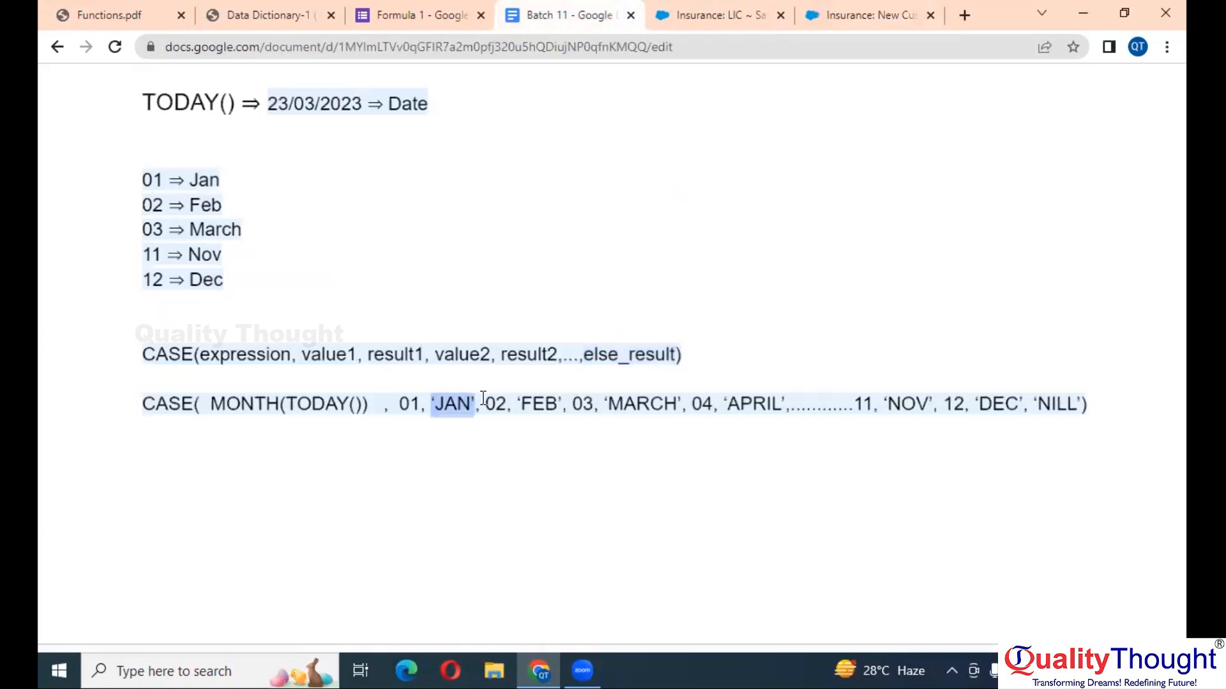
pyautogui.click(382, 12)
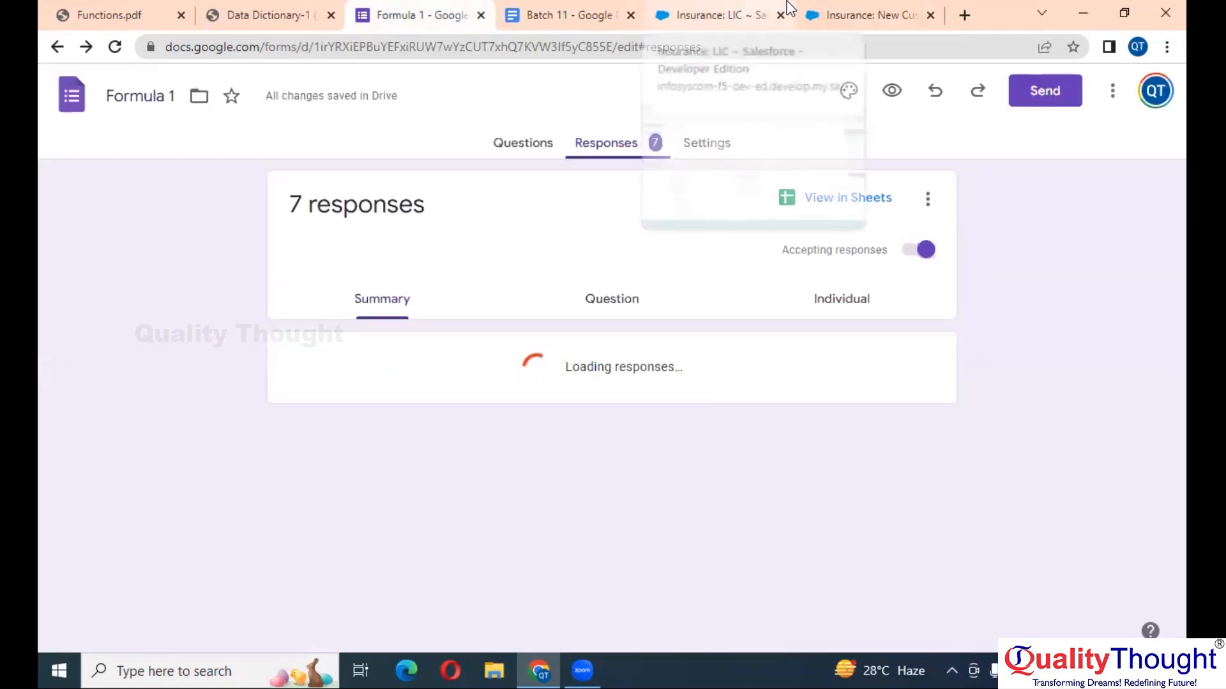
pyautogui.click(747, 8)
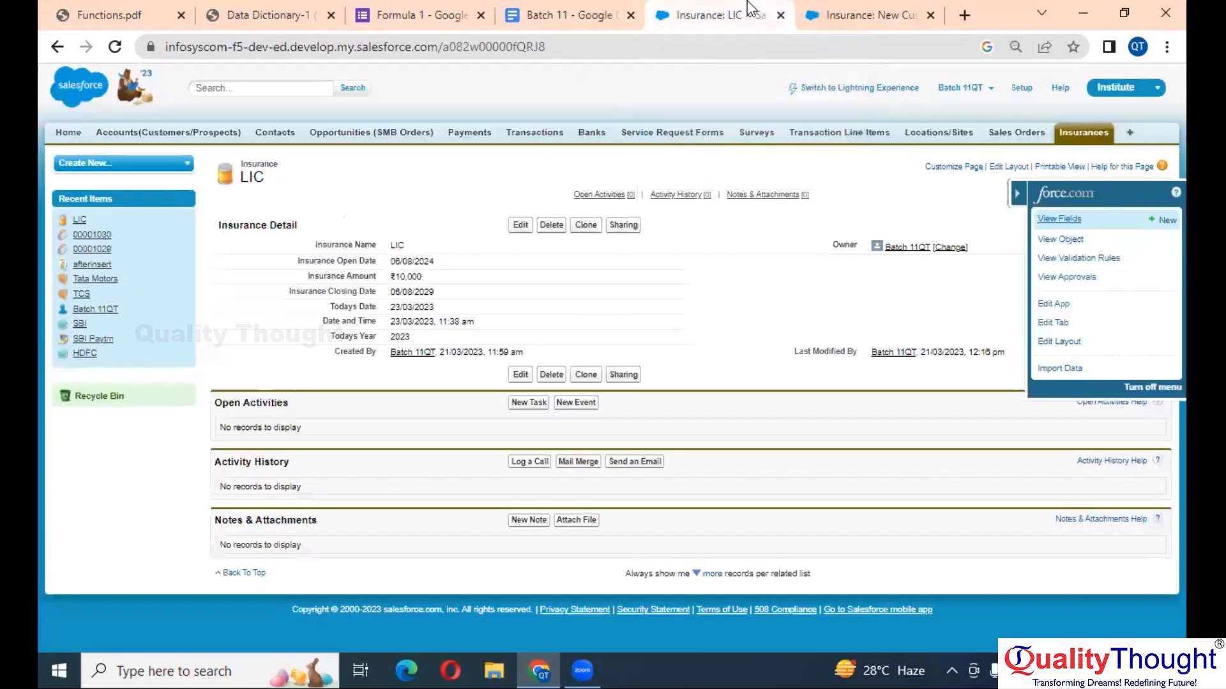
pyautogui.click(481, 15)
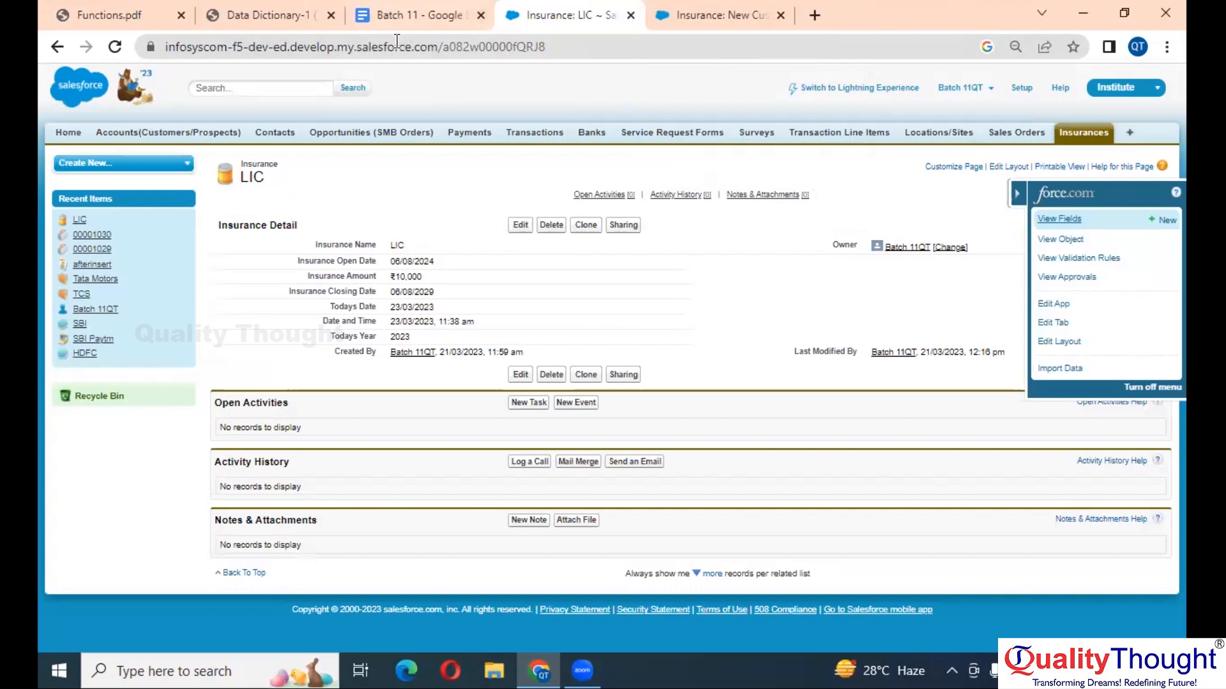
pyautogui.click(709, 1)
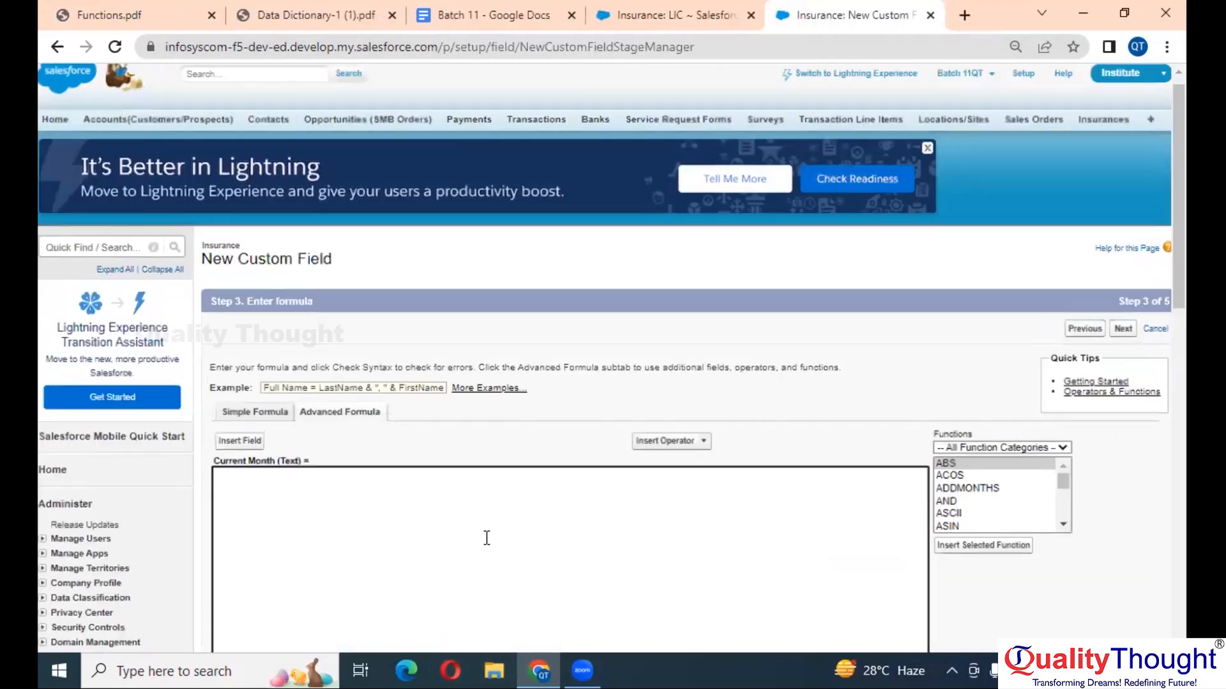
pyautogui.scroll(3, 487, 538)
# - Insert the CASE function template into the Current Month formula
pyautogui.scroll(-3, 486, 538)
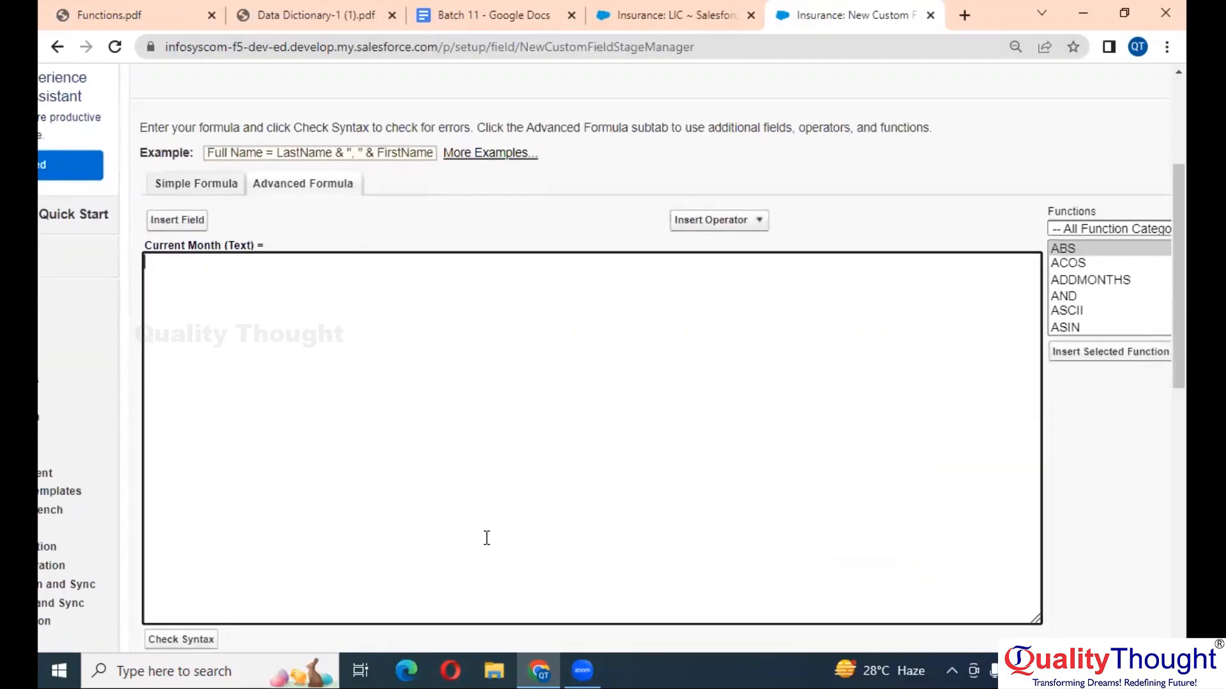
pyautogui.hscroll(2, 486, 538)
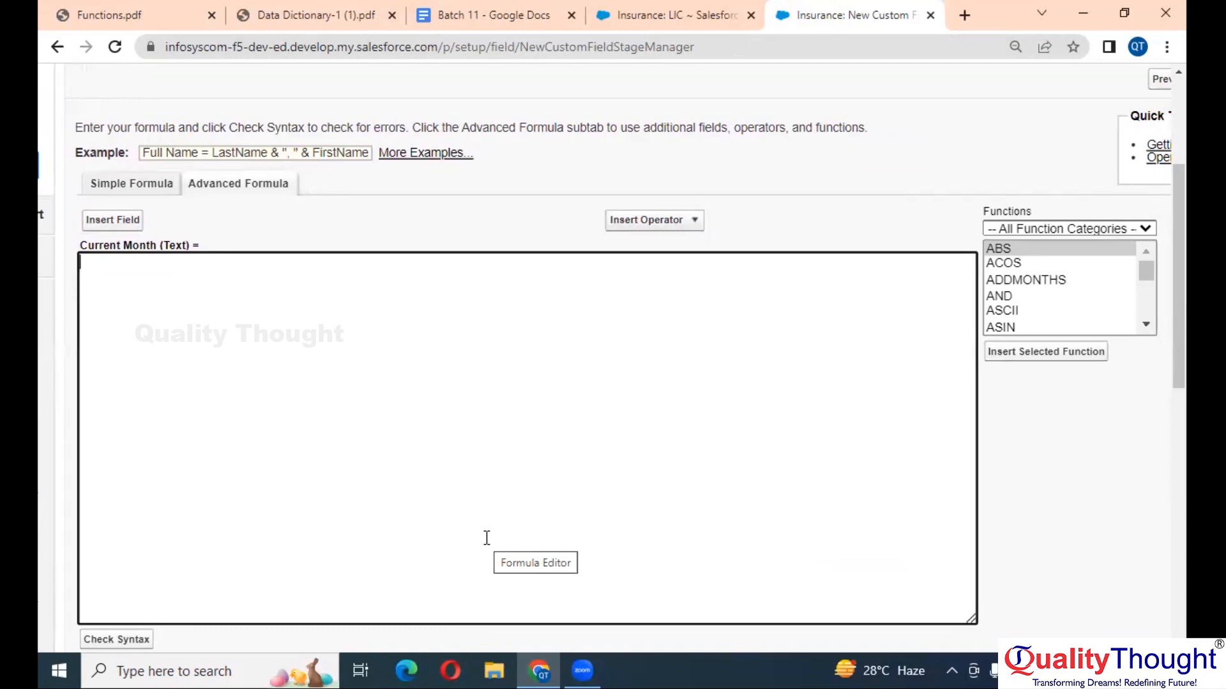
pyautogui.hscroll(1, 487, 539)
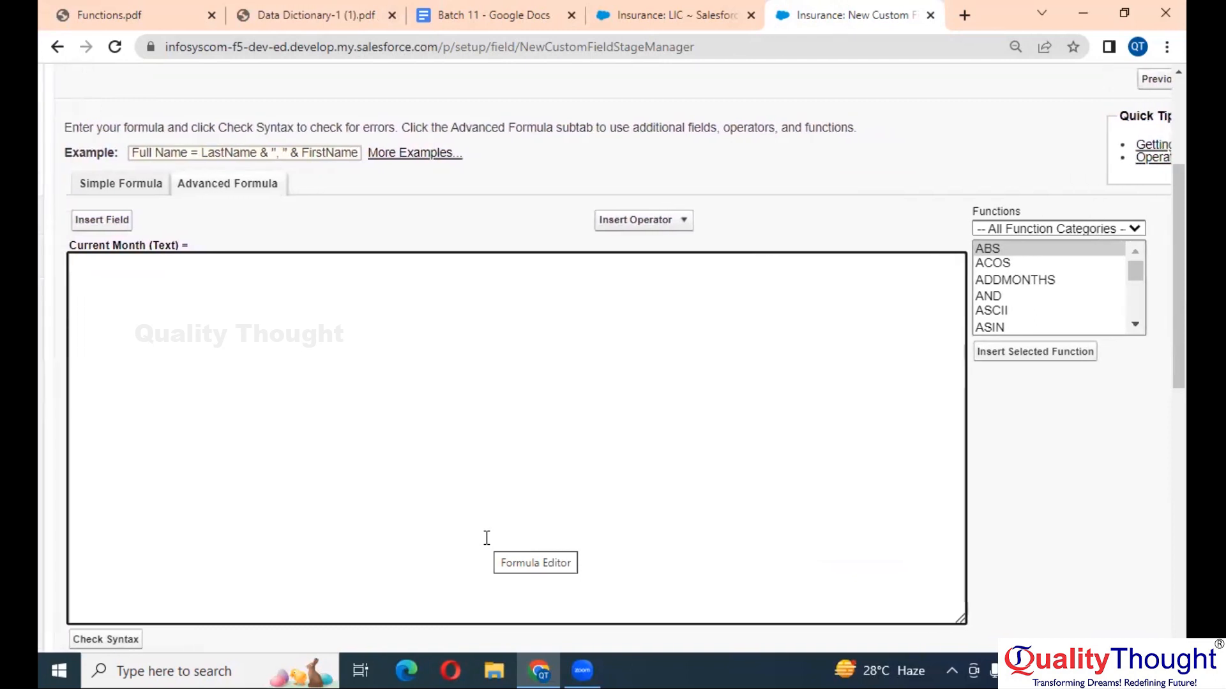
pyautogui.click(1068, 296)
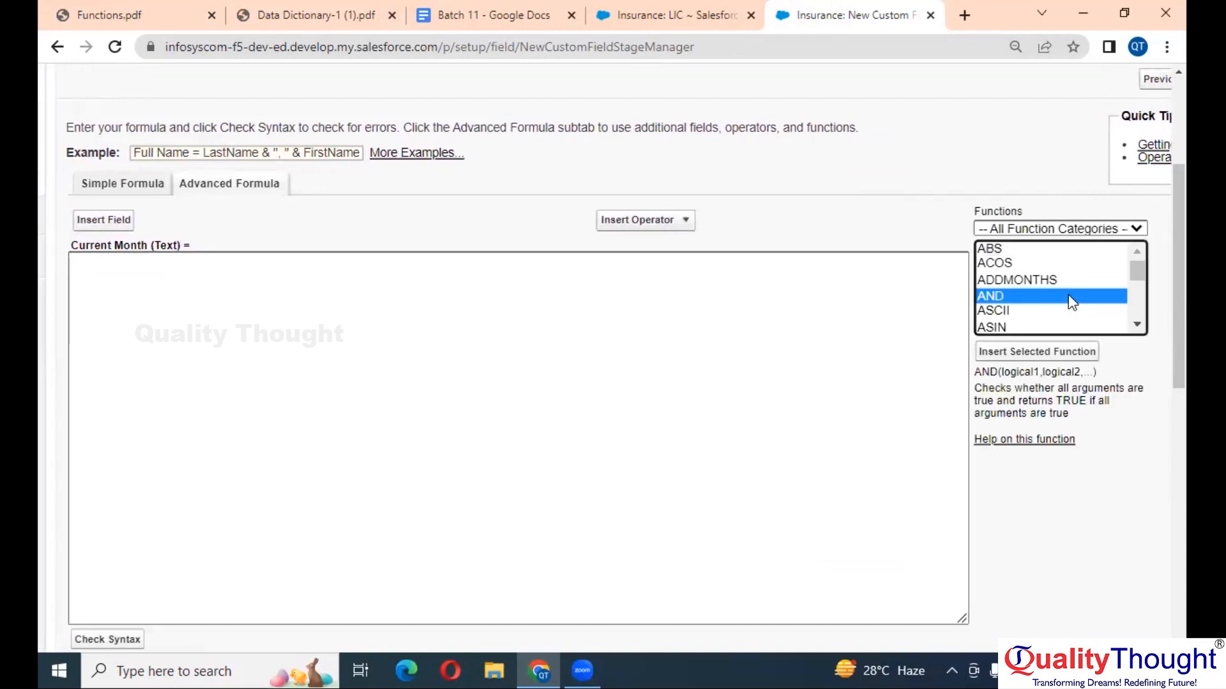
pyautogui.press('c')
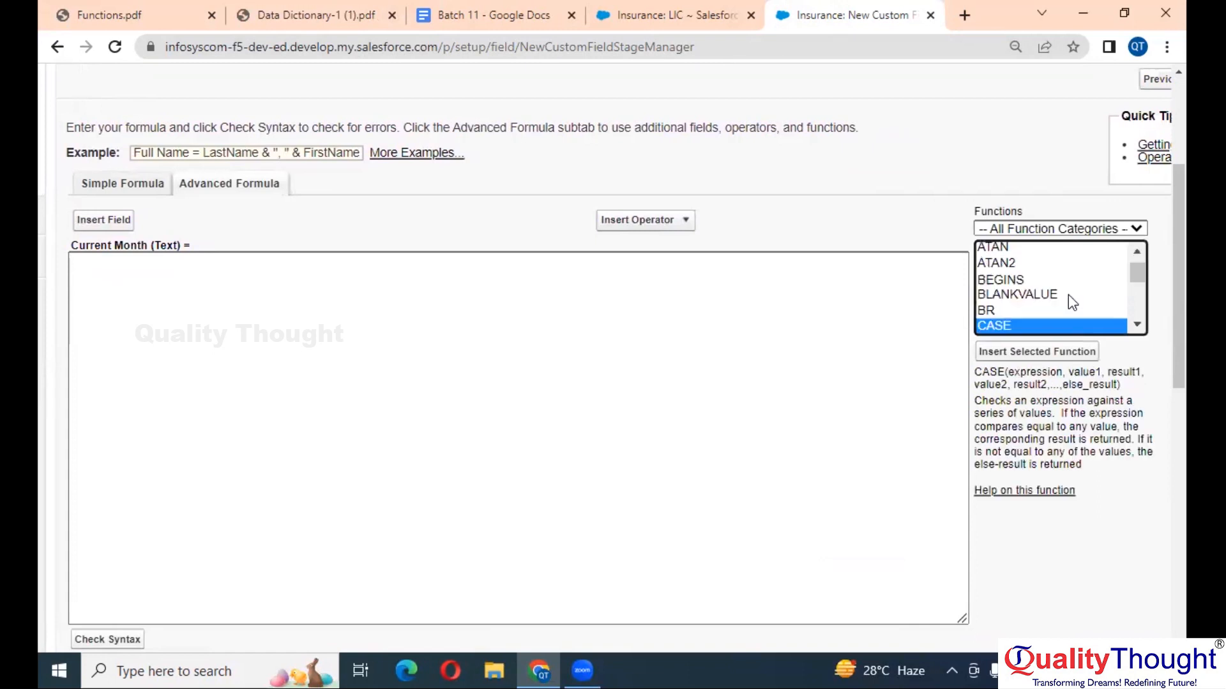
pyautogui.click(1054, 352)
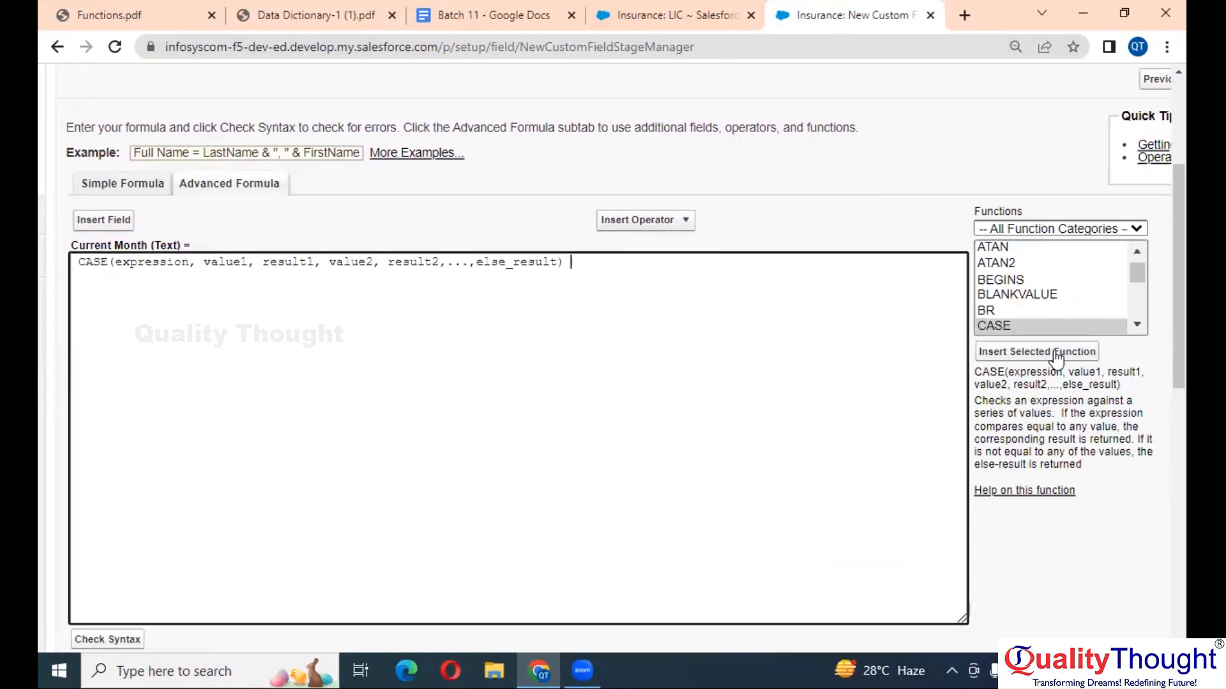
# - Replace CASE's expression placeholder with the MONTH(date) function
pyautogui.doubleClick(157, 262)
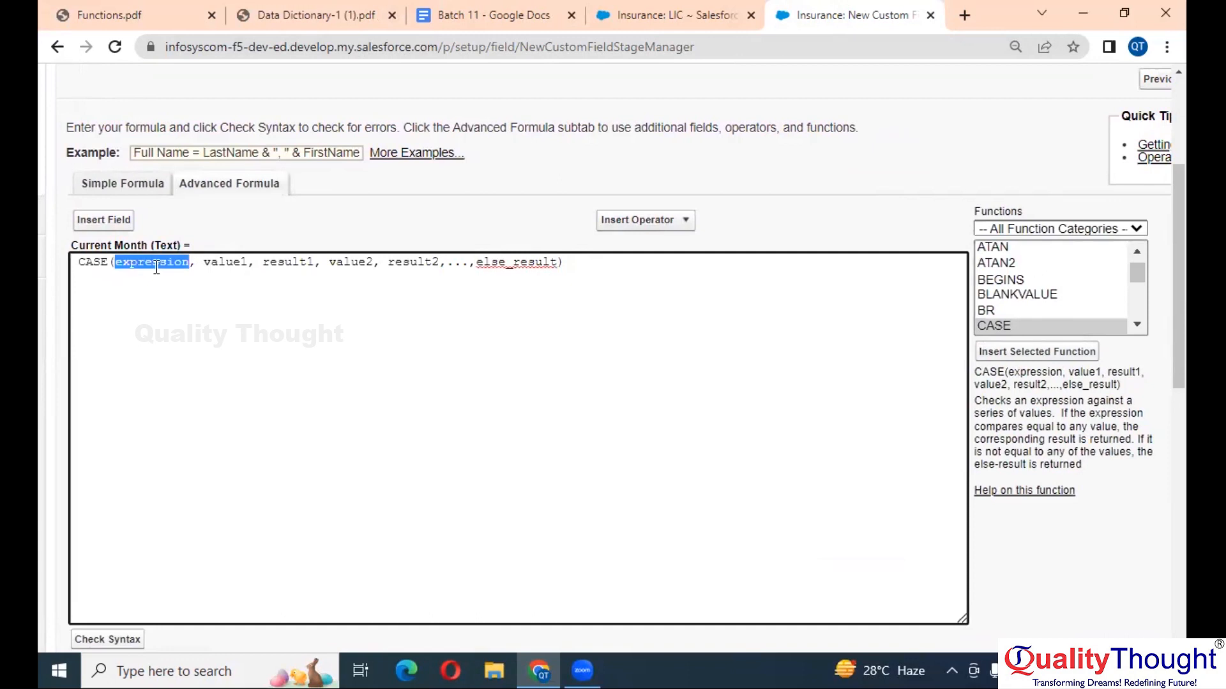
pyautogui.click(1020, 310)
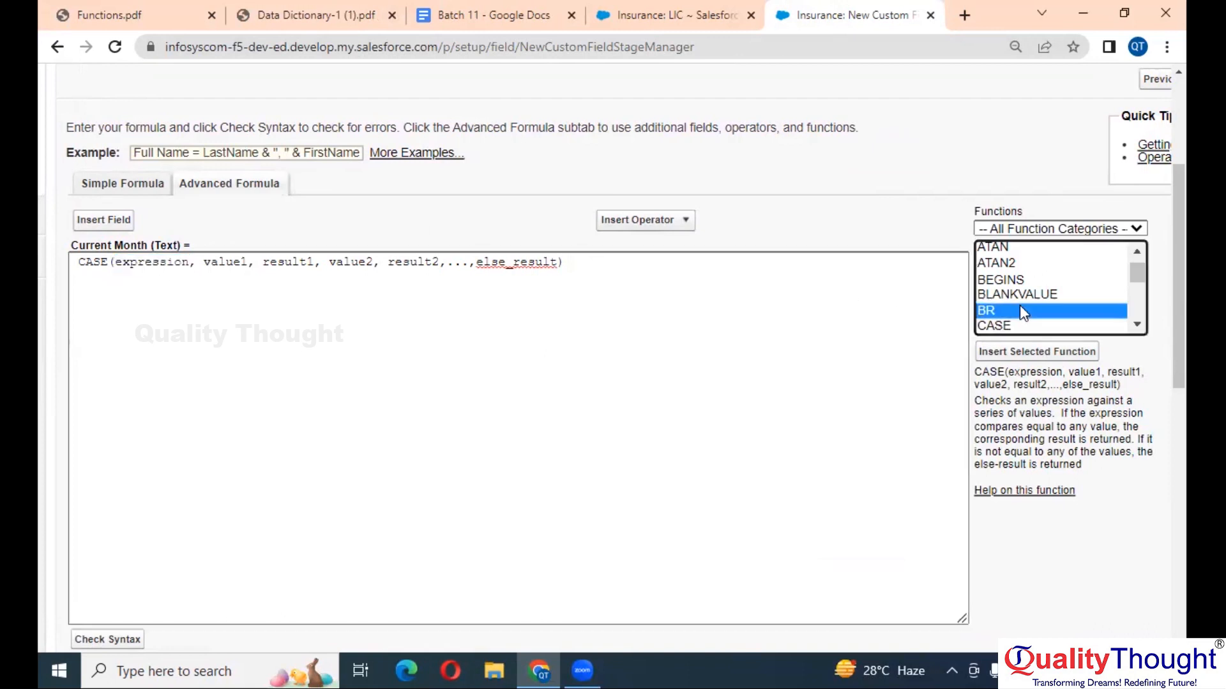
pyautogui.write('mo')
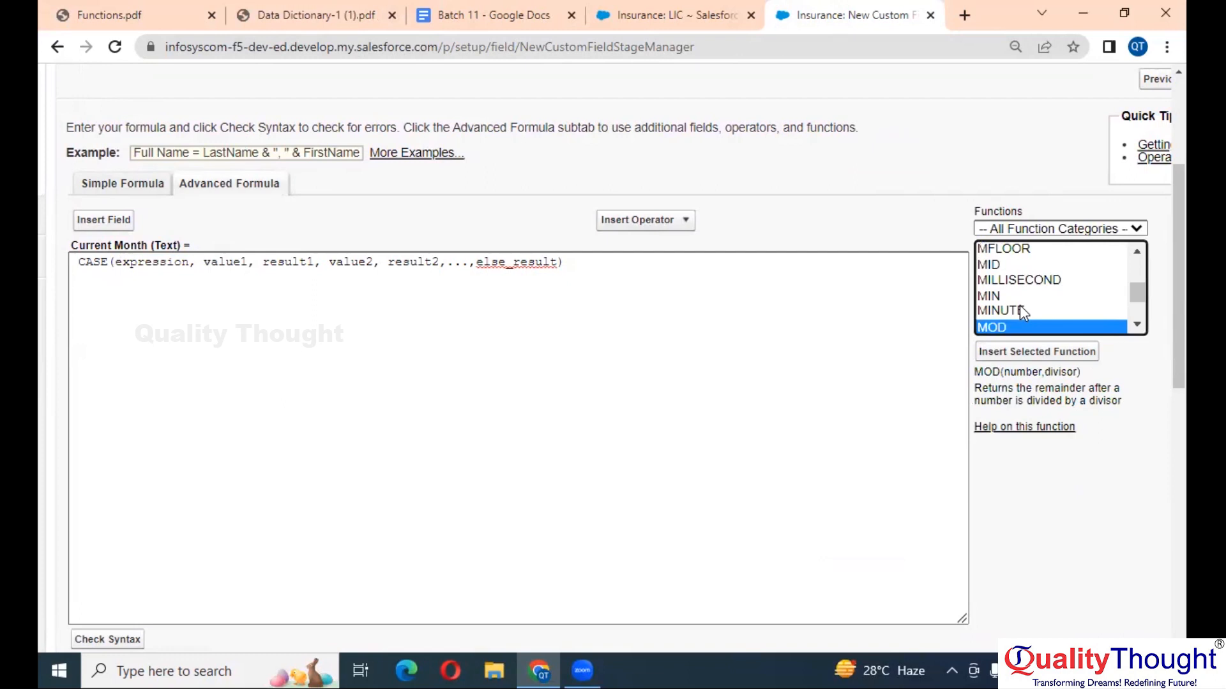
pyautogui.write('n')
pyautogui.click(1020, 312)
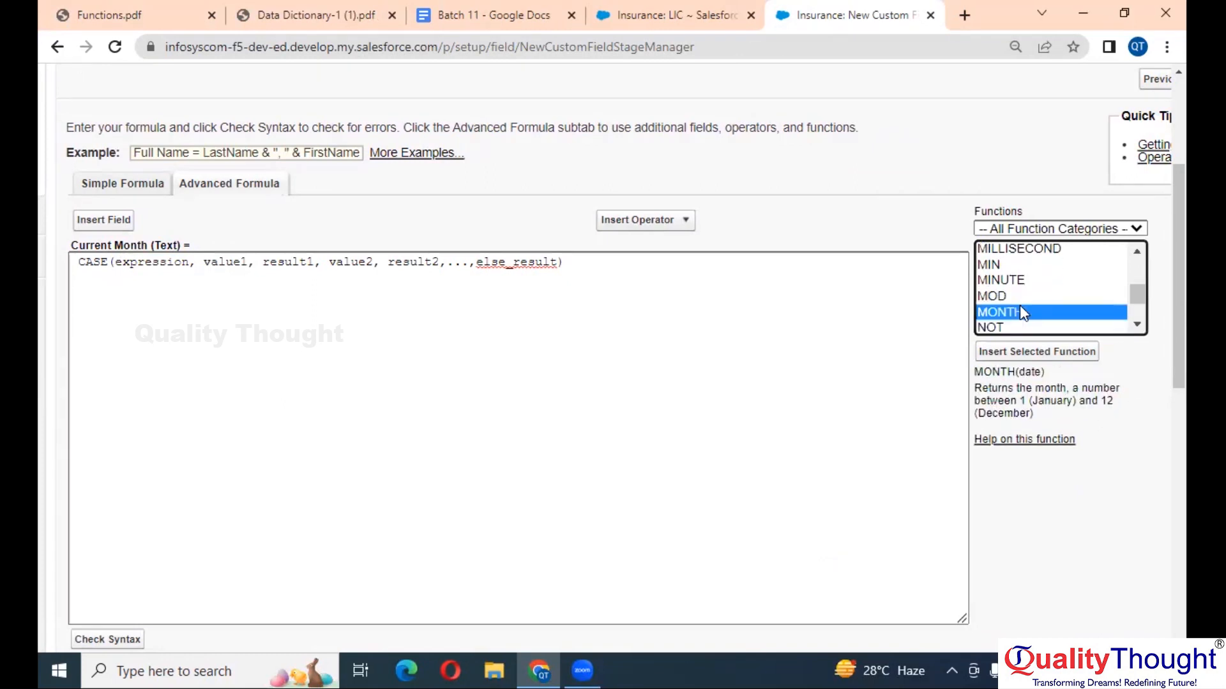
pyautogui.click(1059, 350)
pyautogui.click(182, 266)
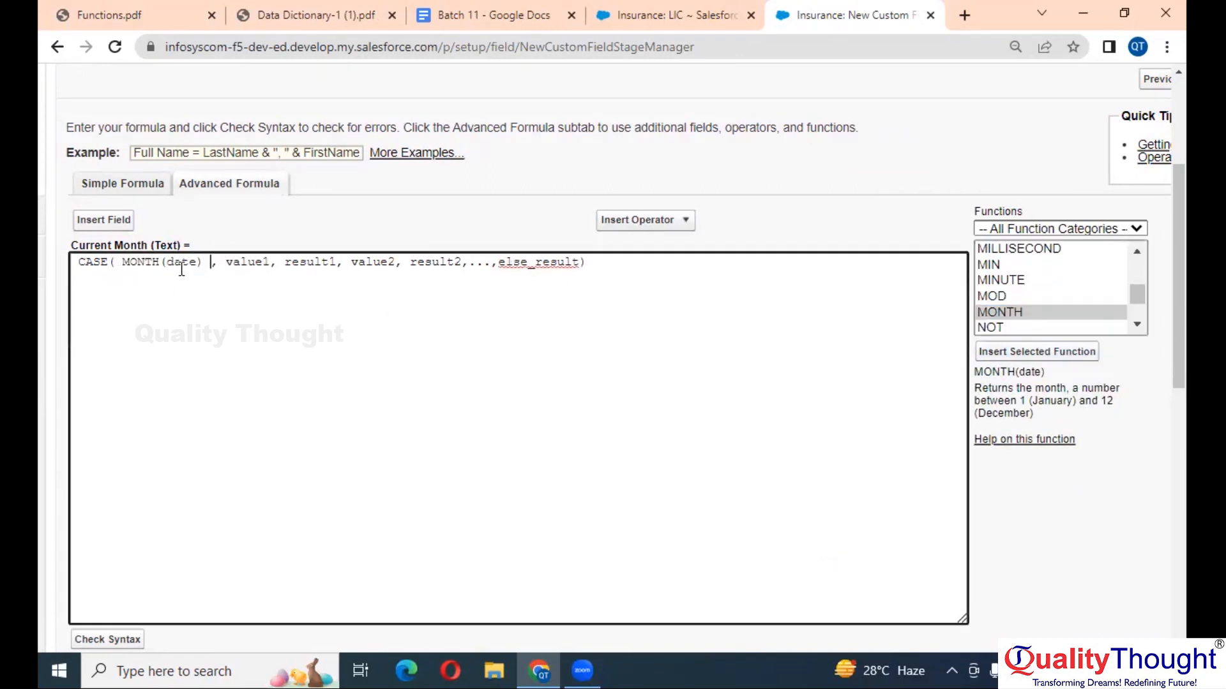
# - Nest TODAY() inside MONTH, after trying and deleting a literal date 23/03/2023
pyautogui.doubleClick(182, 266)
pyautogui.write('23/0')
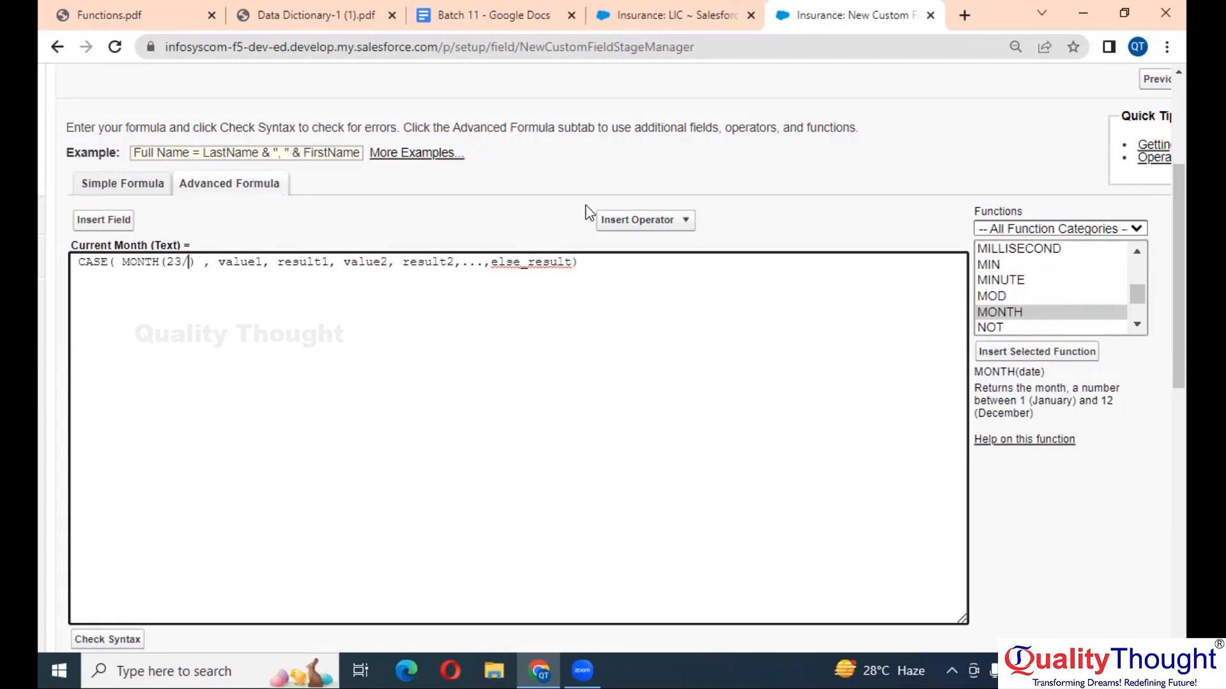
pyautogui.write('3/223')
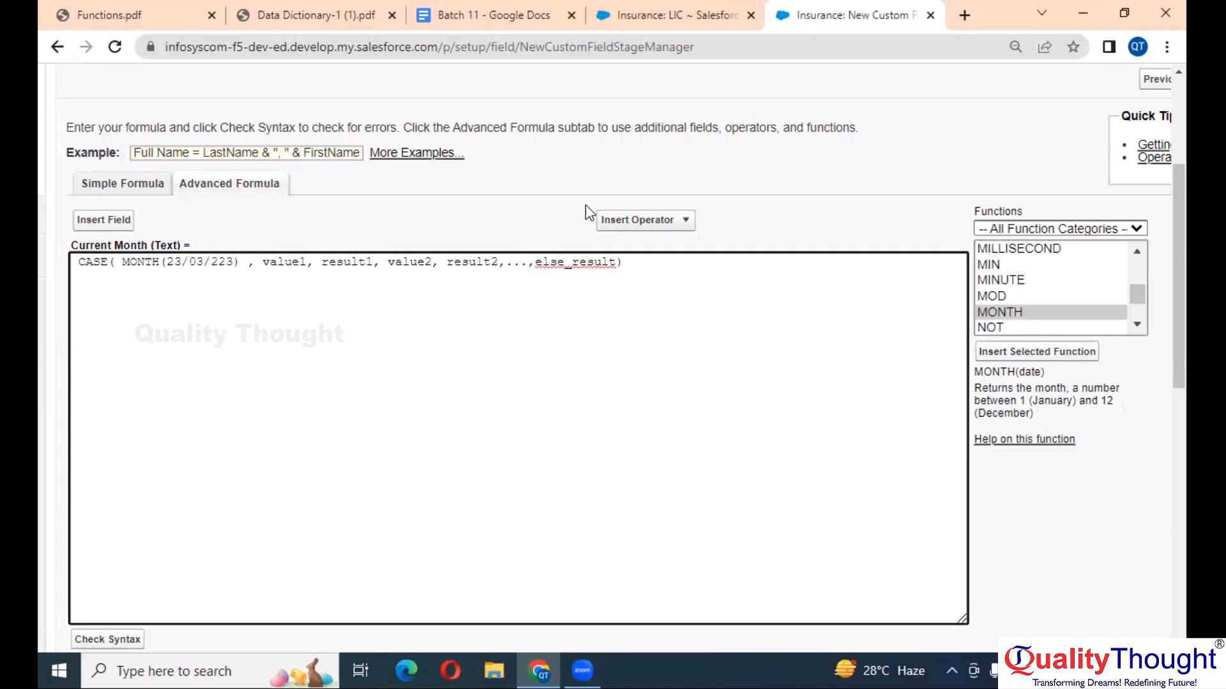
pyautogui.press('BackSpace')
pyautogui.press('BackSpace')
pyautogui.write('023')
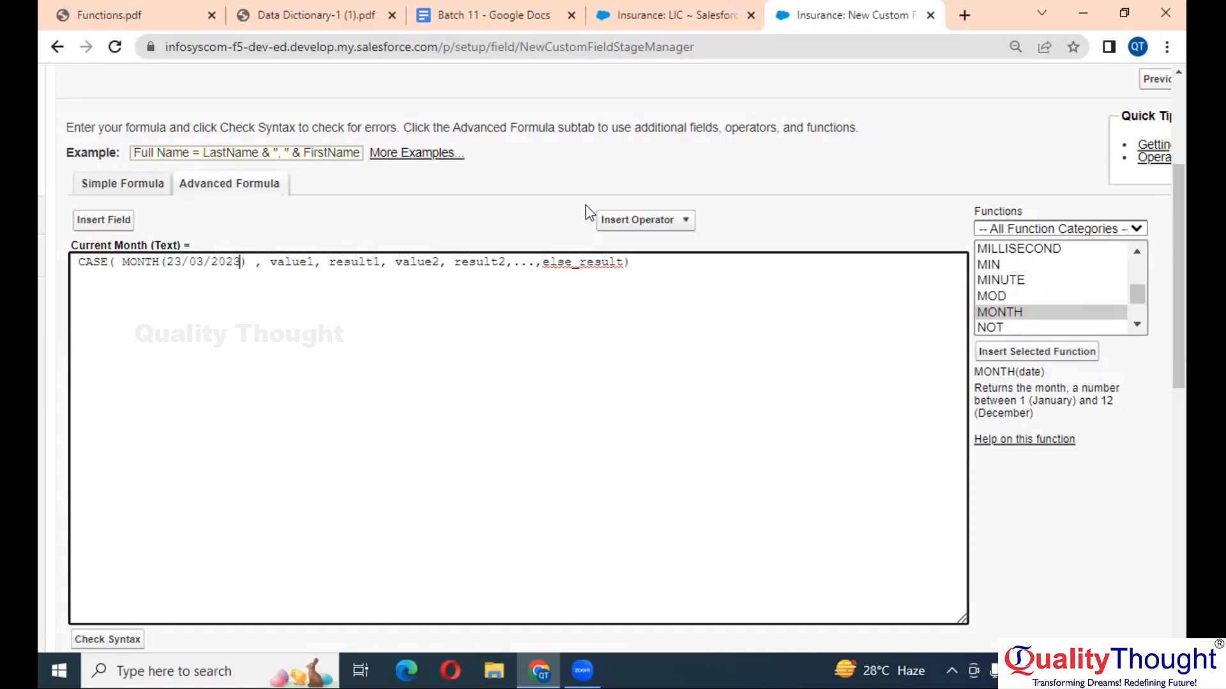
pyautogui.press('BackSpace')
pyautogui.press('BackSpace')
pyautogui.press('BackSpace')
pyautogui.press('BackSpace')
pyautogui.press('BackSpace')
pyautogui.press('BackSpace')
pyautogui.press('BackSpace')
pyautogui.press('BackSpace')
pyautogui.press('BackSpace')
pyautogui.press('BackSpace')
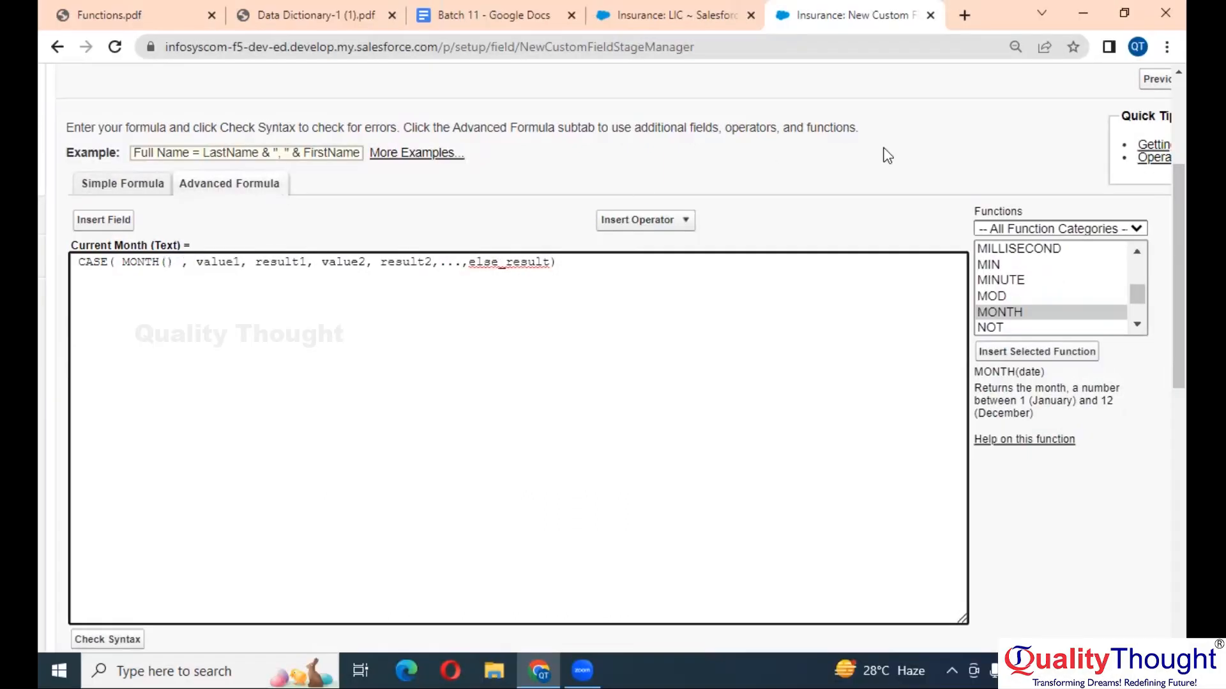
pyautogui.click(1046, 295)
pyautogui.press('t')
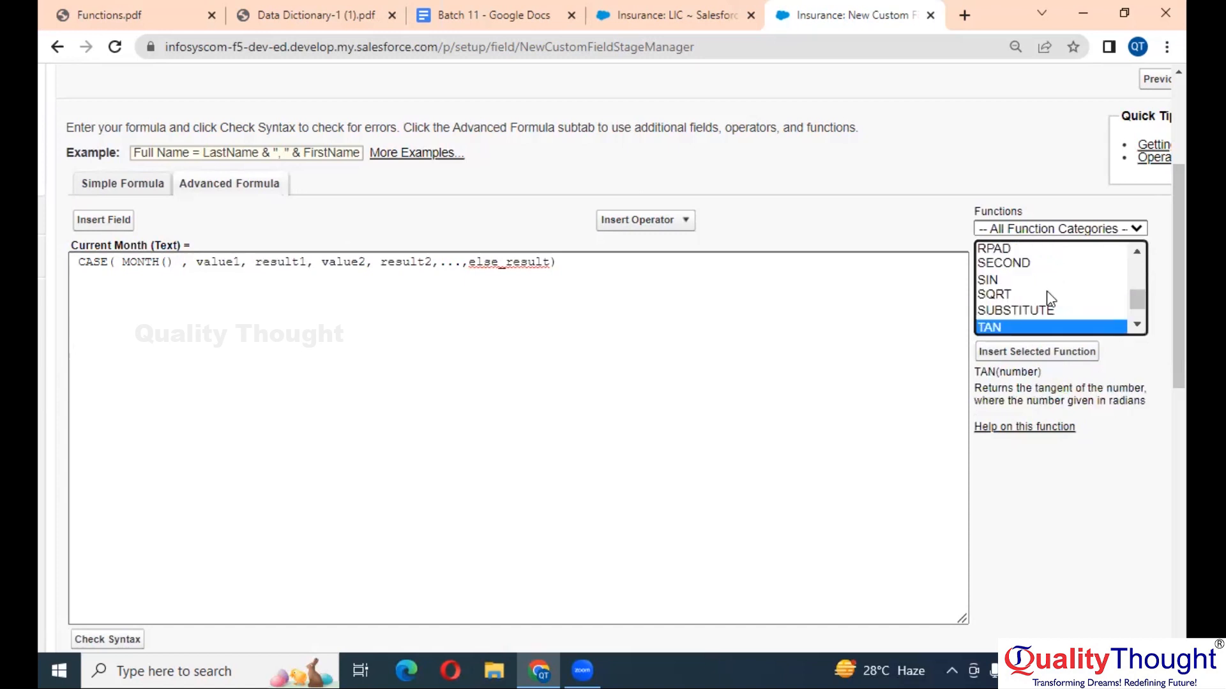
pyautogui.press('o')
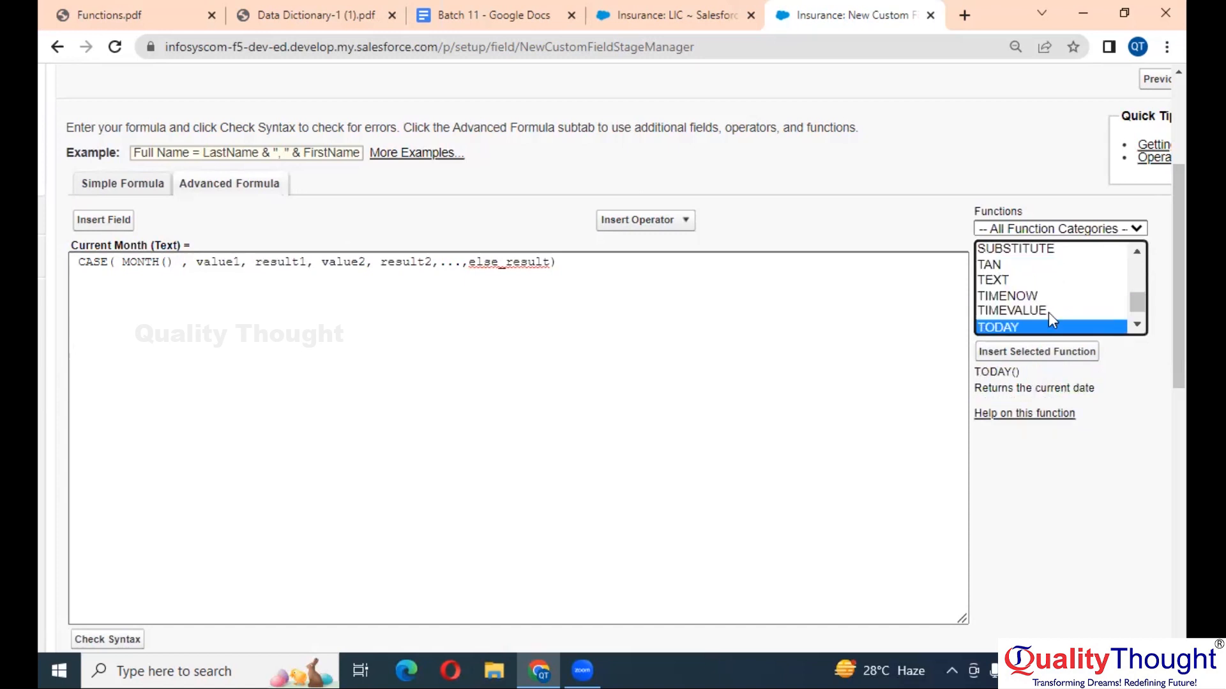
pyautogui.click(1048, 361)
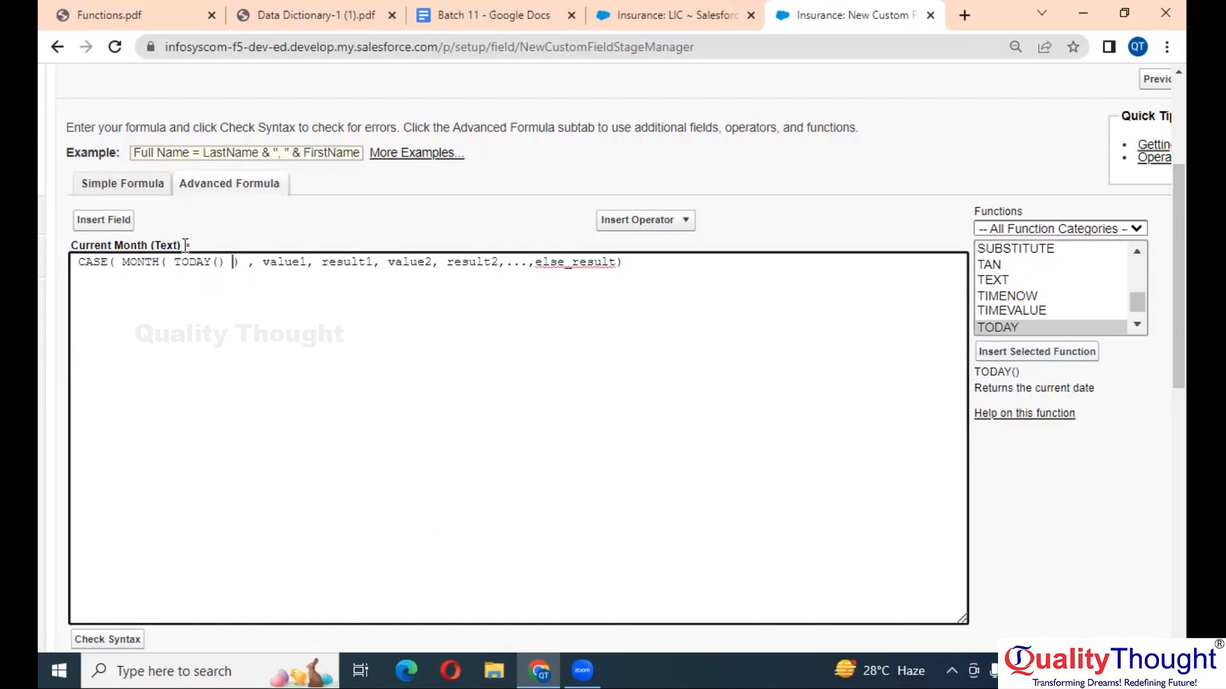
# - Fill the first CASE pairs: 01 to 'JAN' and 02 to 'FEB'
pyautogui.doubleClick(285, 256)
pyautogui.write('01')
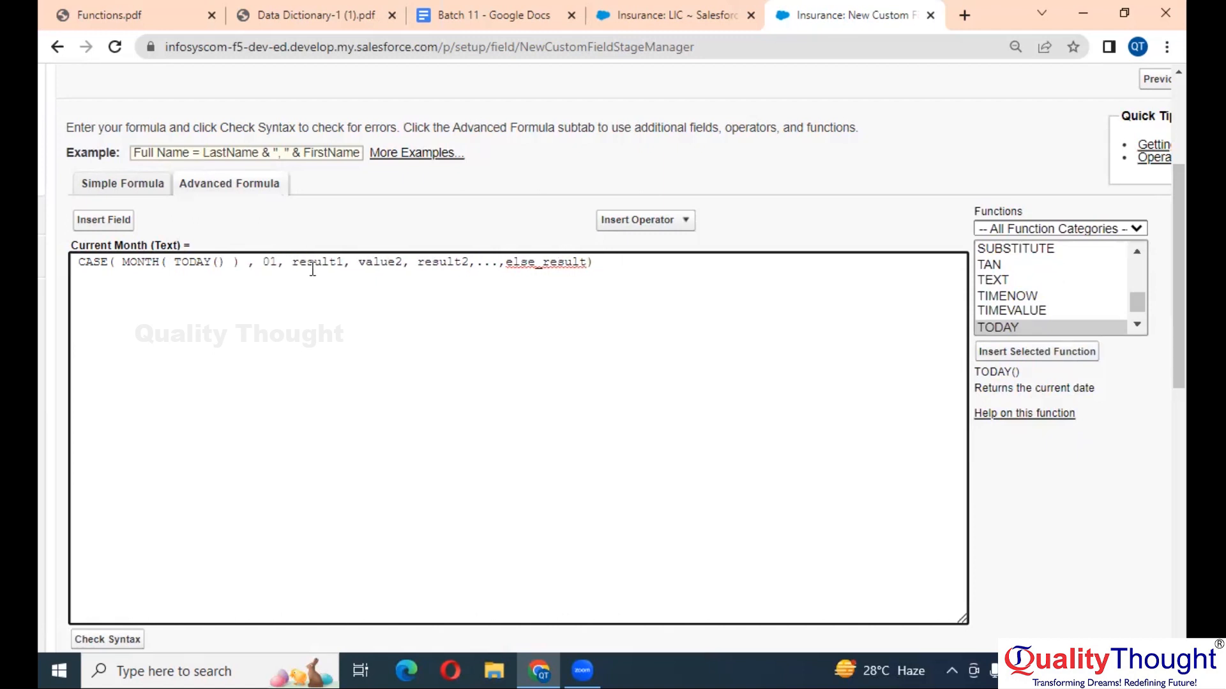
pyautogui.doubleClick(314, 267)
pyautogui.write("'J")
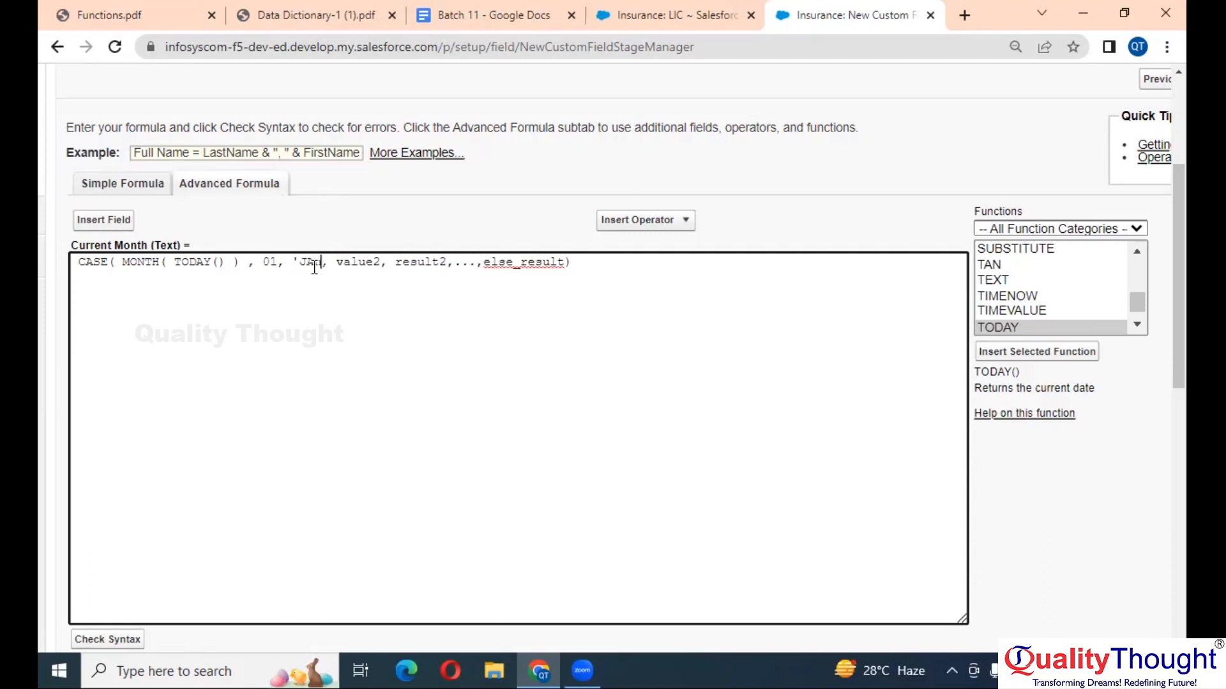
pyautogui.write("AN'")
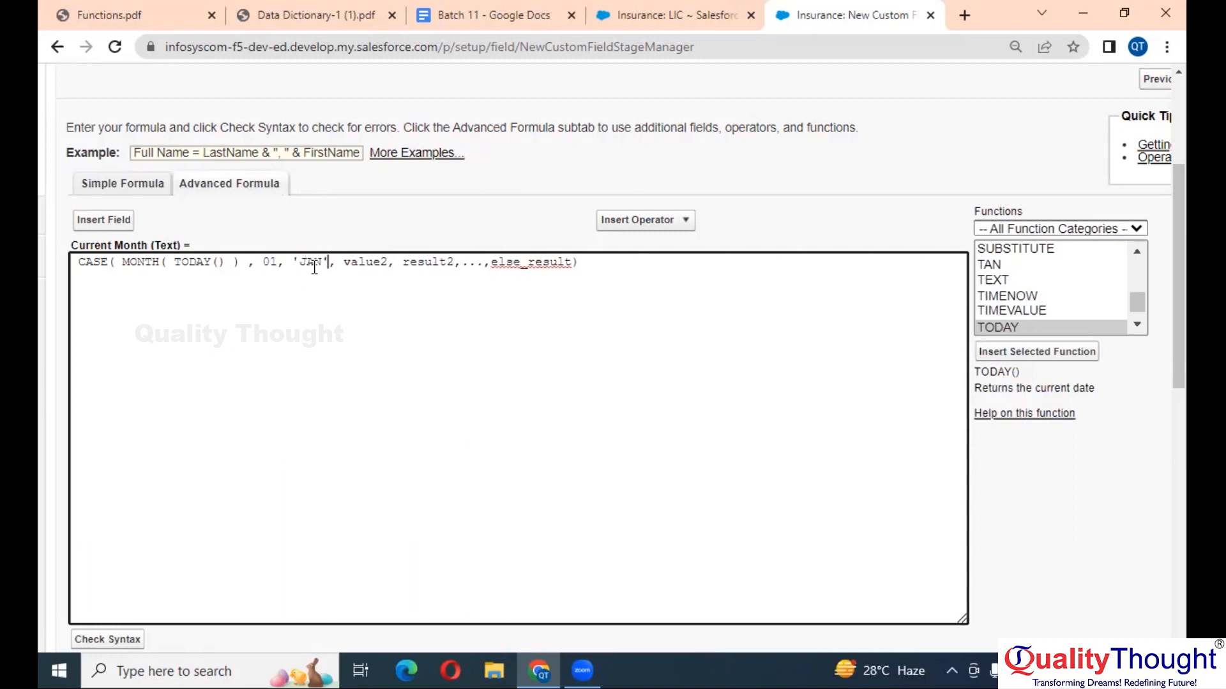
pyautogui.doubleClick(370, 261)
pyautogui.write('02')
pyautogui.doubleClick(415, 264)
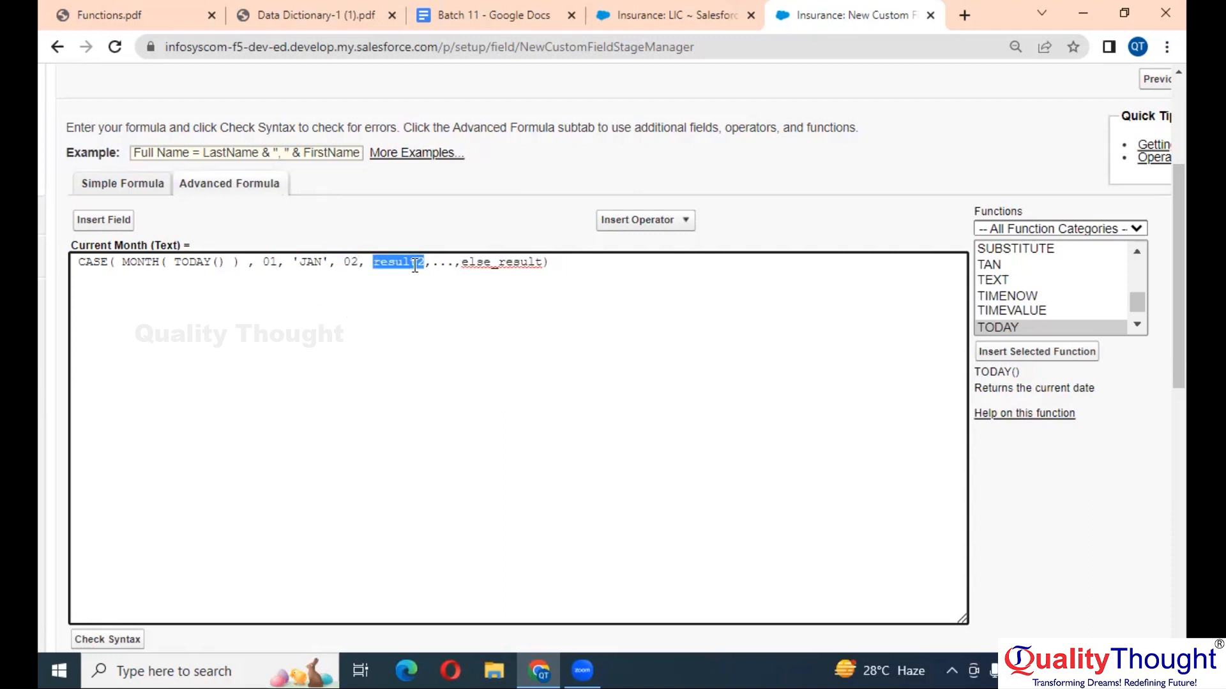
pyautogui.write("'FEB'")
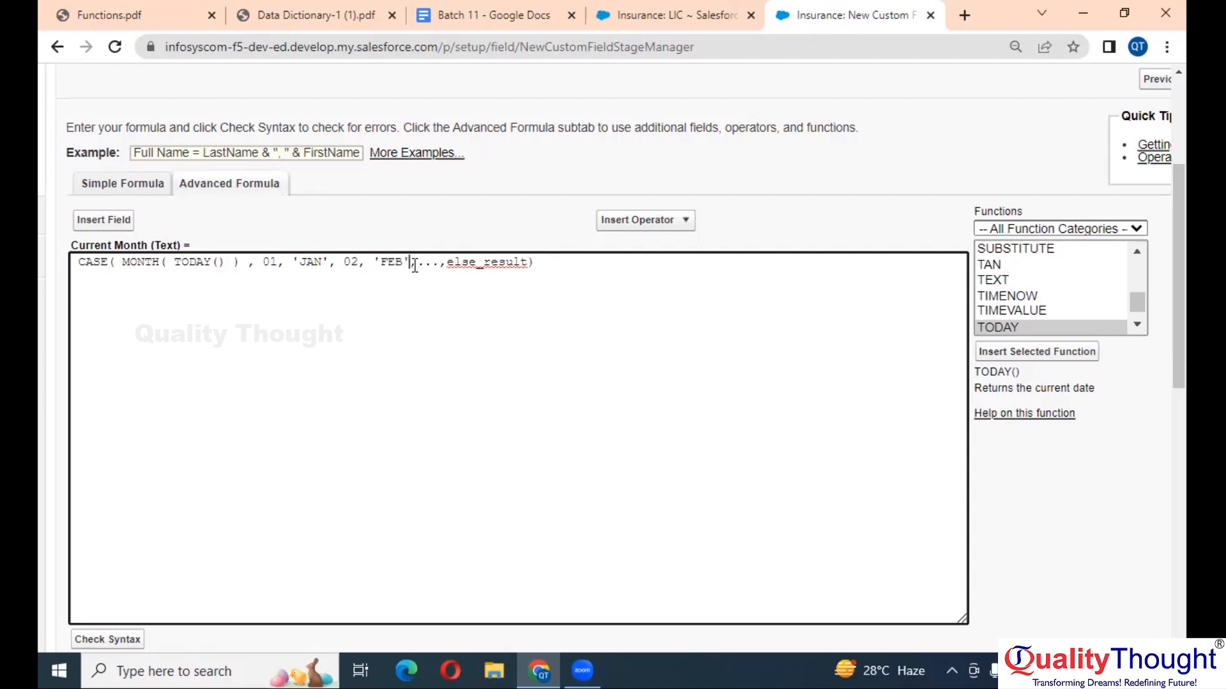
pyautogui.press('Delete')
pyautogui.press('Delete')
pyautogui.press('Delete')
pyautogui.press('Delete')
pyautogui.press('Delete')
pyautogui.press('Delete')
pyautogui.press('Delete')
pyautogui.press('Delete')
pyautogui.press('Delete')
pyautogui.press('Delete')
pyautogui.press('Delete')
pyautogui.press('Delete')
pyautogui.press('Delete')
pyautogui.press('Delete')
pyautogui.press('Delete')
pyautogui.press('Delete')
# - Add 03 'MARCH', 04 'APRIL', 12 'DEC', and 'NONE' as the default result
pyautogui.write(', ')
pyautogui.write('03')
pyautogui.write(', ')
pyautogui.write("'MARCH")
pyautogui.write("'")
pyautogui.write(', 04;')
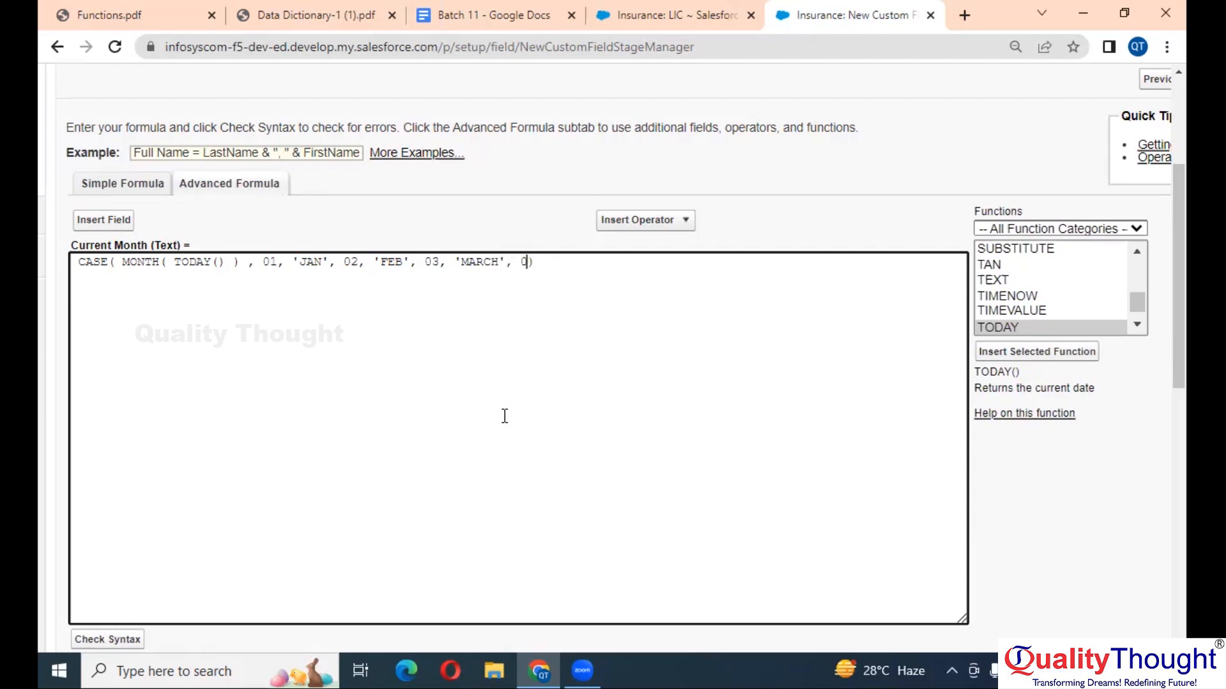
pyautogui.press('BackSpace')
pyautogui.write(", 'APRIL', 12,'DEC'")
pyautogui.hotkey('ctrl', '+')
pyautogui.hotkey('ctrl', '+')
pyautogui.hotkey('ctrl', '+')
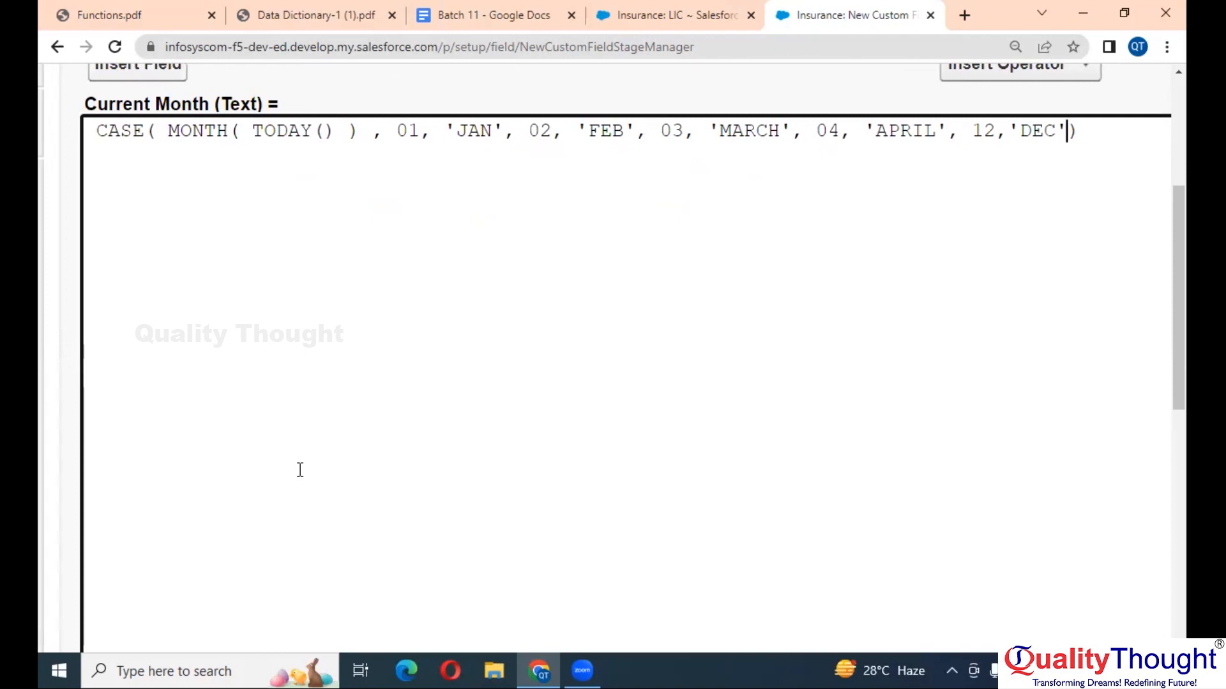
pyautogui.write(", 'NONE'")
pyautogui.hotkey('ctrl', '-')
pyautogui.hotkey('ctrl', '-')
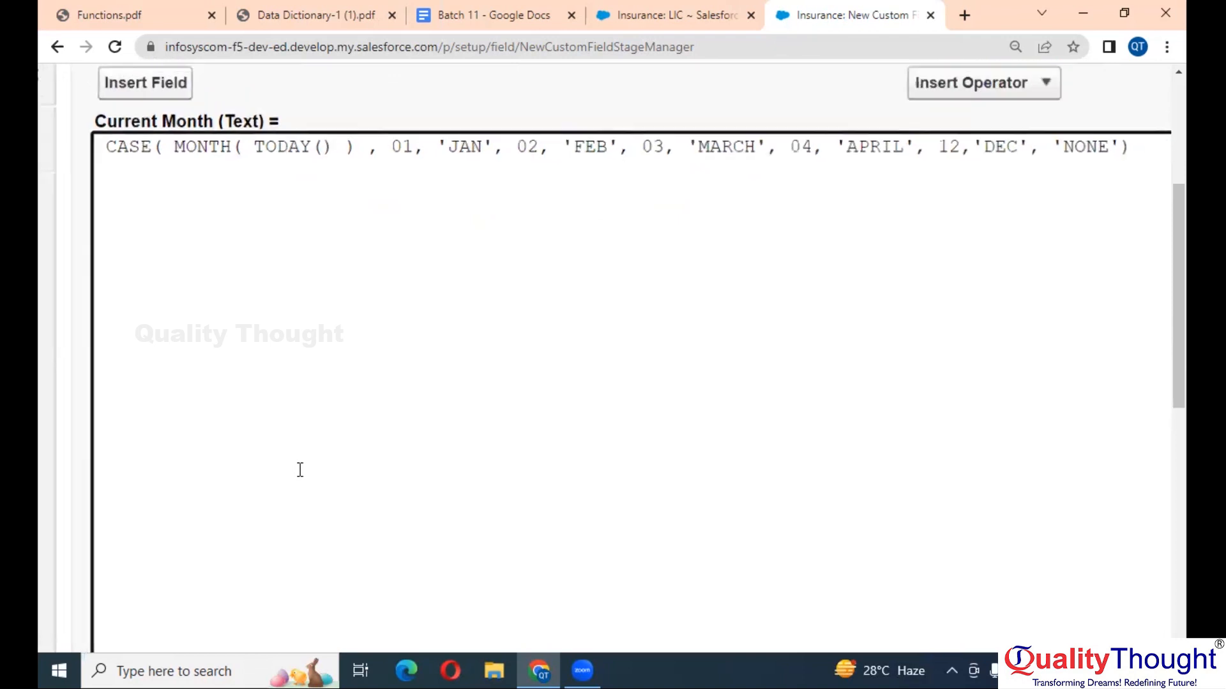
pyautogui.hotkey('ctrl', '-')
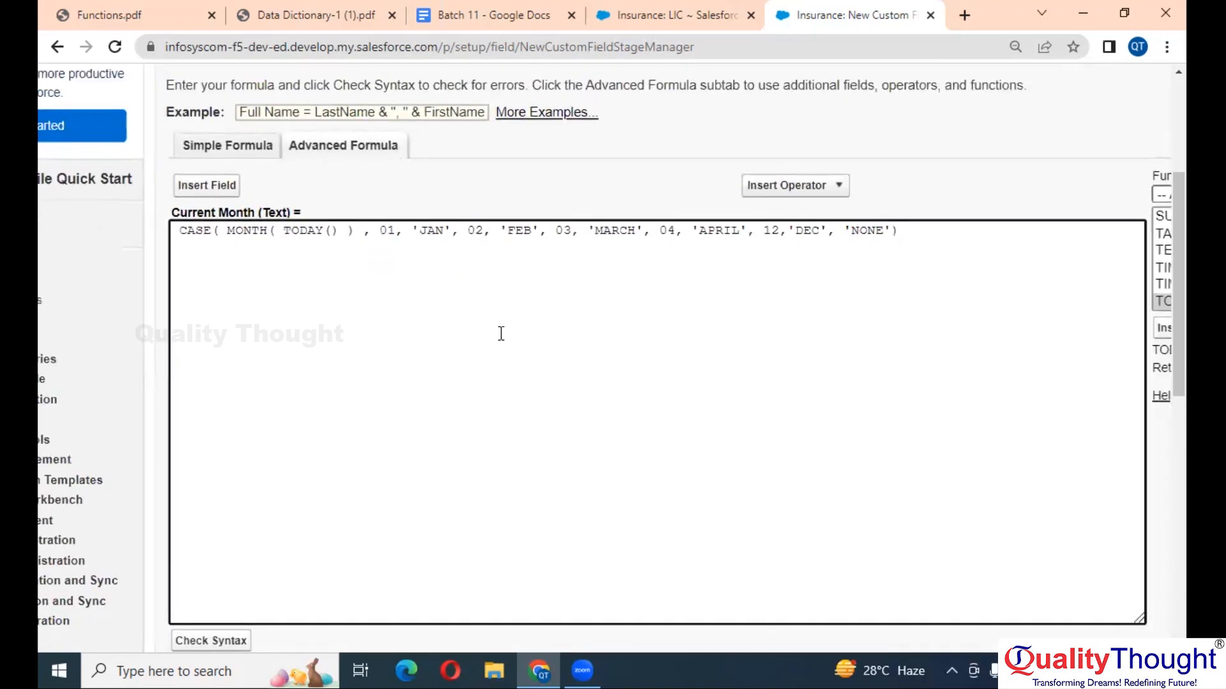
pyautogui.scroll(-2, 501, 334)
# - Run Check Syntax on the Current Month formula, which reports no errors
pyautogui.click(213, 530)
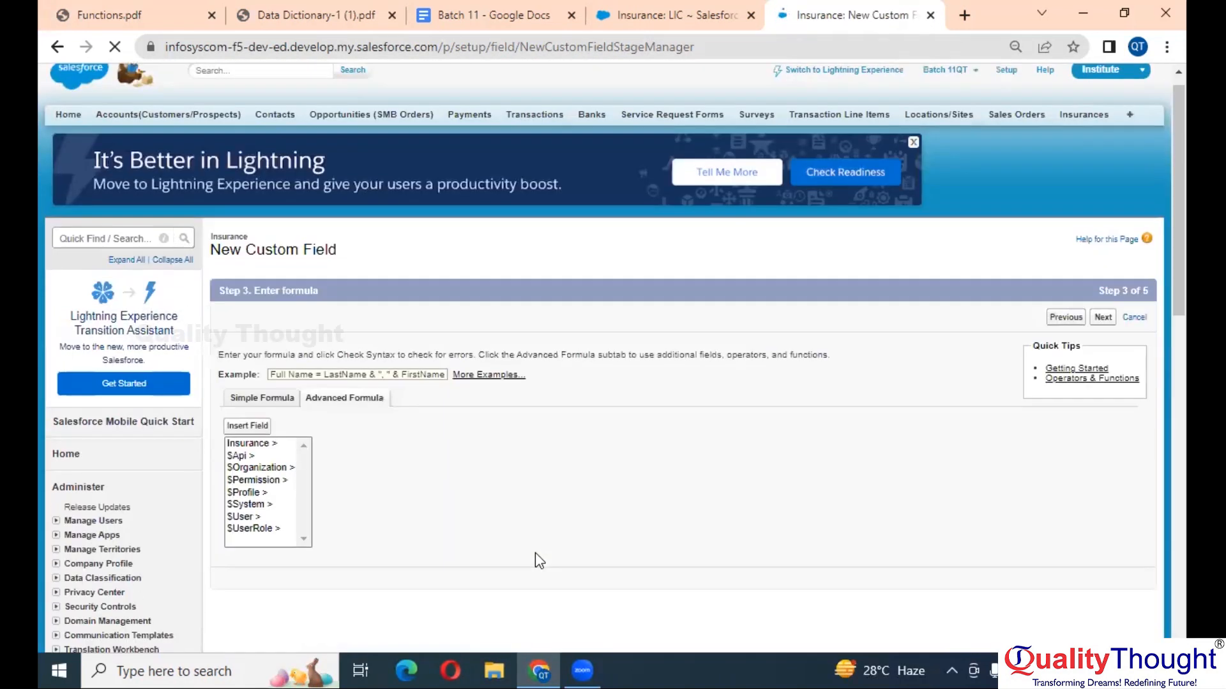
pyautogui.scroll(-8, 535, 552)
pyautogui.scroll(3, 535, 553)
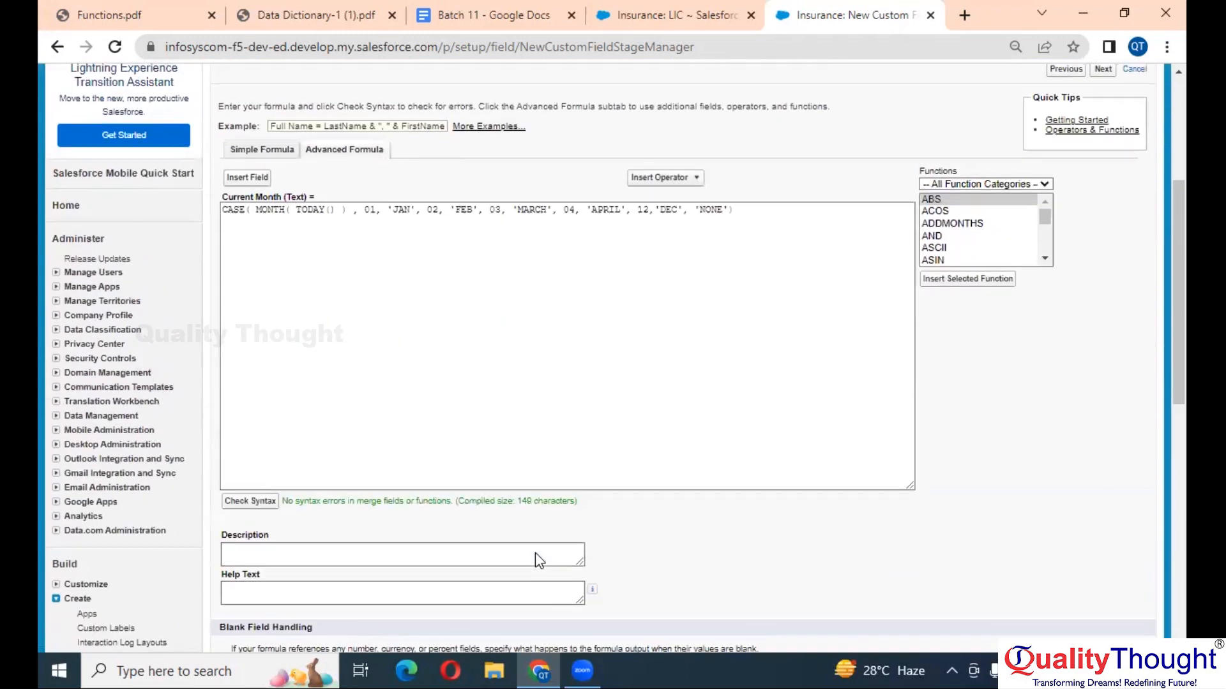
pyautogui.keyDown('ctrl'); pyautogui.scroll(5, 731, 214); pyautogui.keyUp('ctrl')
# - Delete the 'NONE' default and recheck, getting CASE 'Expected 10, received 11'
pyautogui.click(725, 215)
pyautogui.press('BackSpace')
pyautogui.press('BackSpace')
pyautogui.press('BackSpace')
pyautogui.press('BackSpace')
pyautogui.press('BackSpace')
pyautogui.press('BackSpace')
pyautogui.press('BackSpace')
pyautogui.press('BackSpace')
pyautogui.scroll(-3, 725, 216)
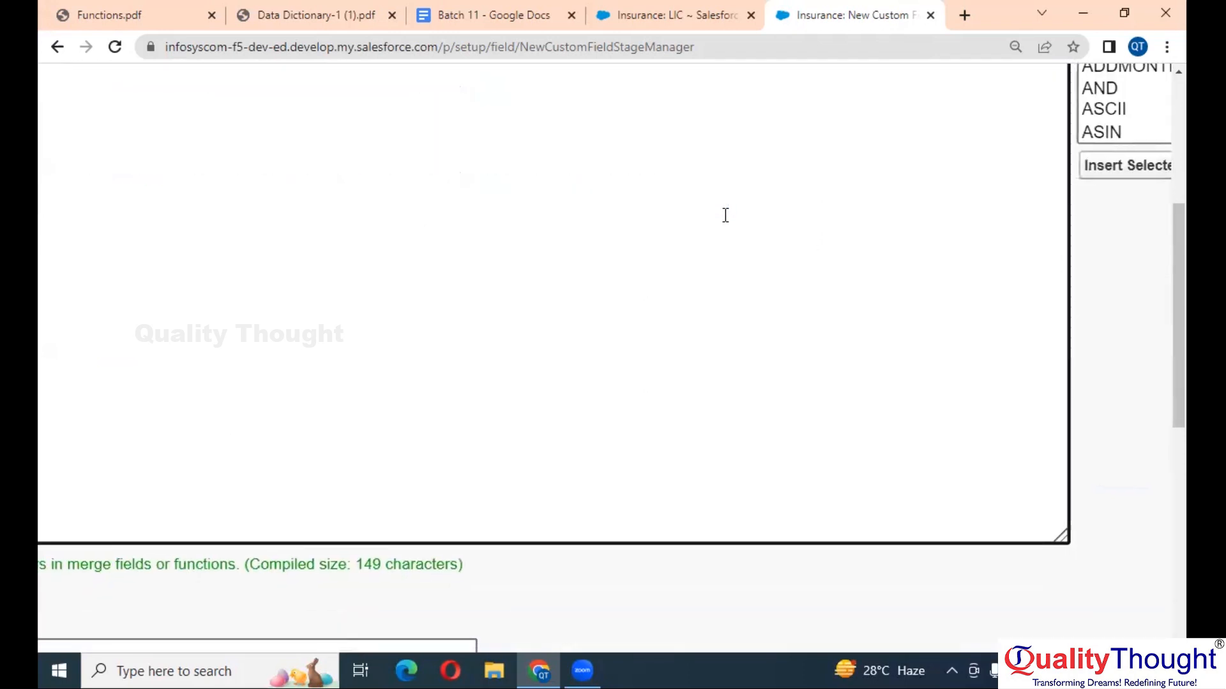
pyautogui.hscroll(-2, 178, 547)
pyautogui.click(116, 562)
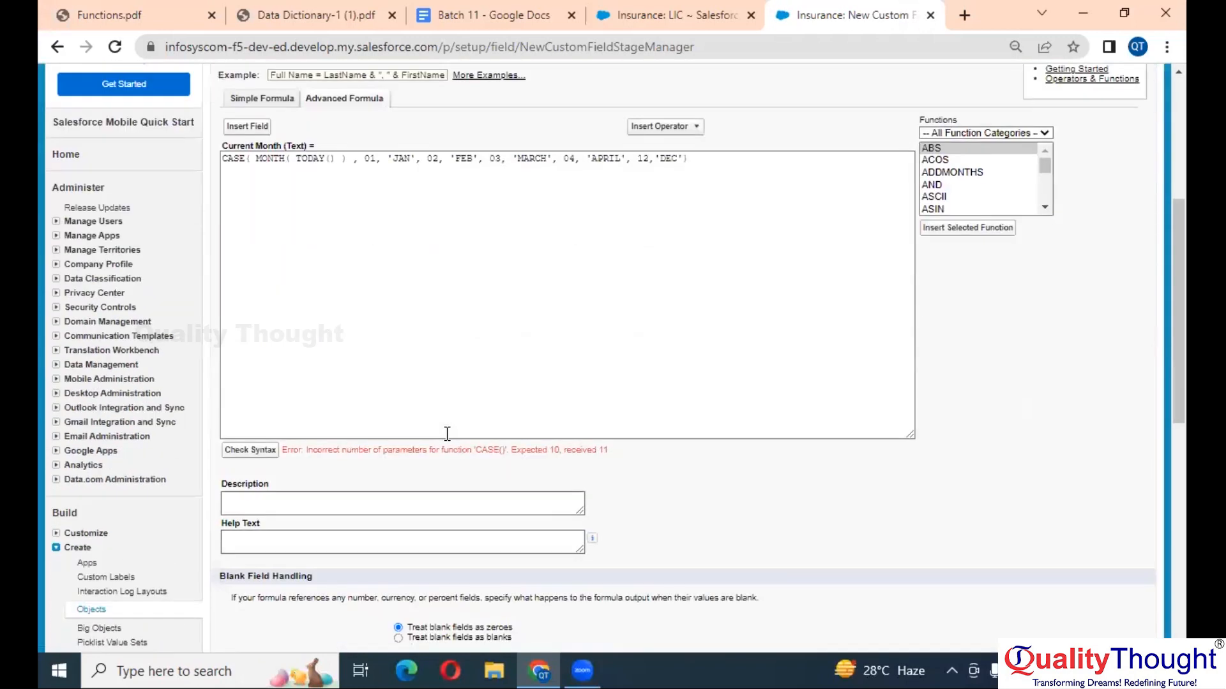
pyautogui.scroll(5, 447, 434)
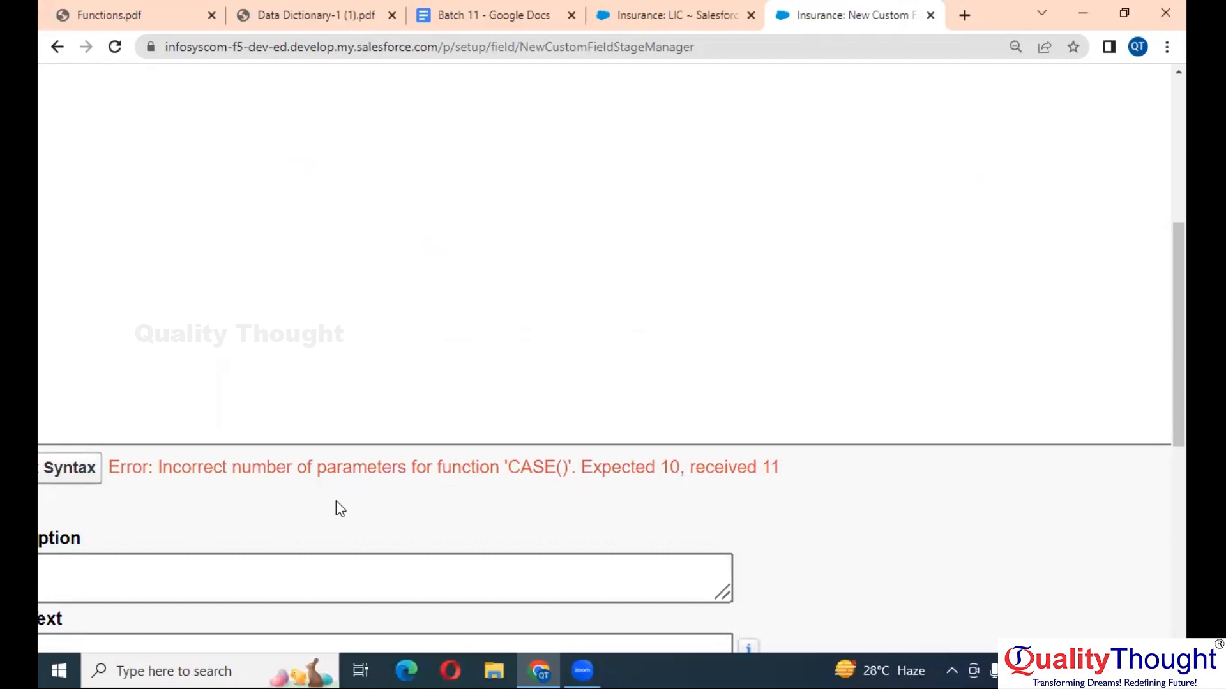
pyautogui.scroll(-5, 340, 509)
# - Add a reference CASE template on a new line to review its argument list
pyautogui.click(657, 362)
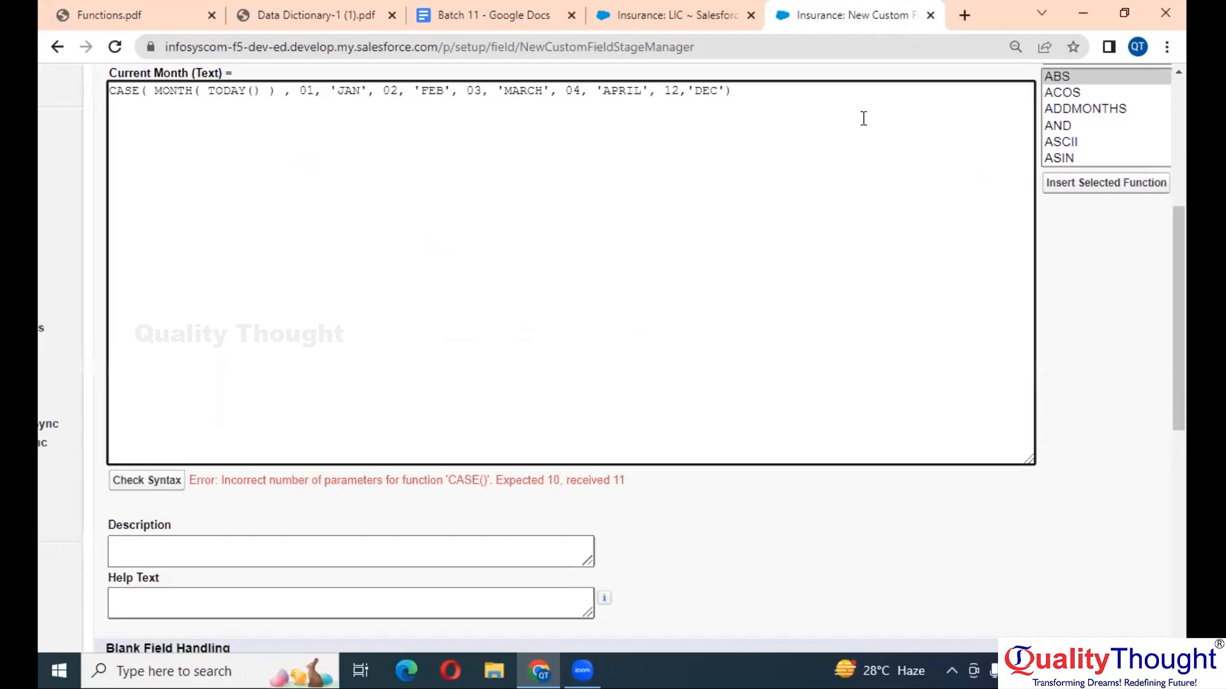
pyautogui.click(1115, 114)
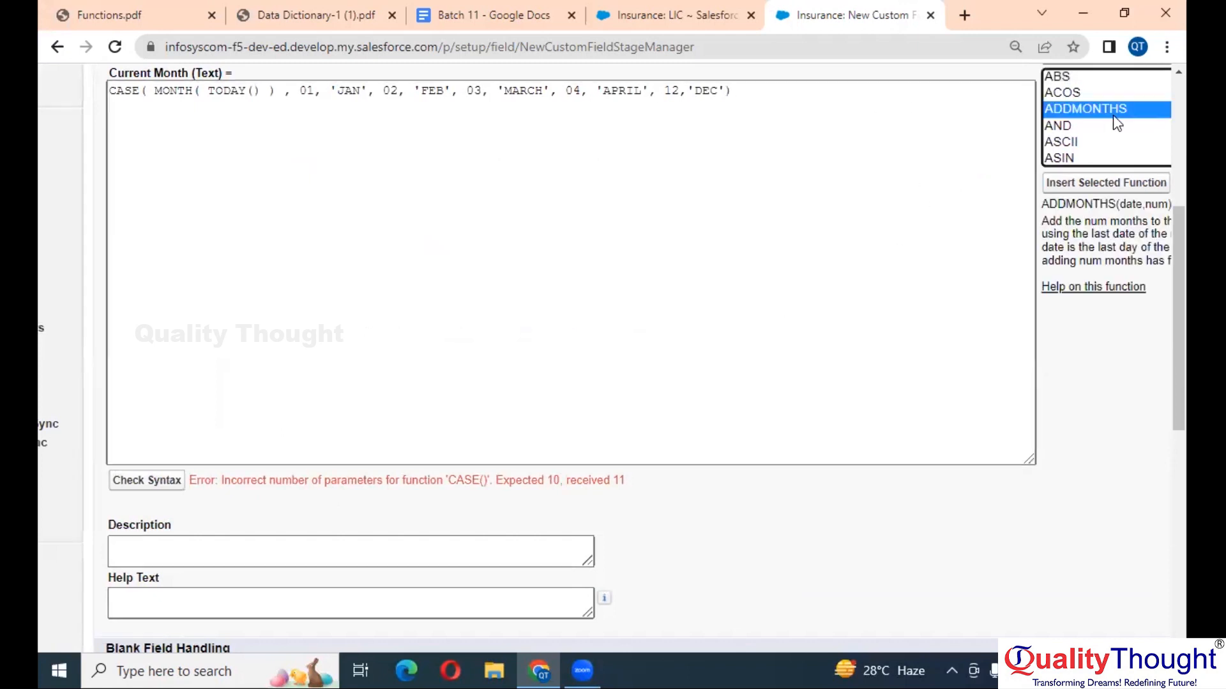
pyautogui.click(891, 115)
pyautogui.press('Return')
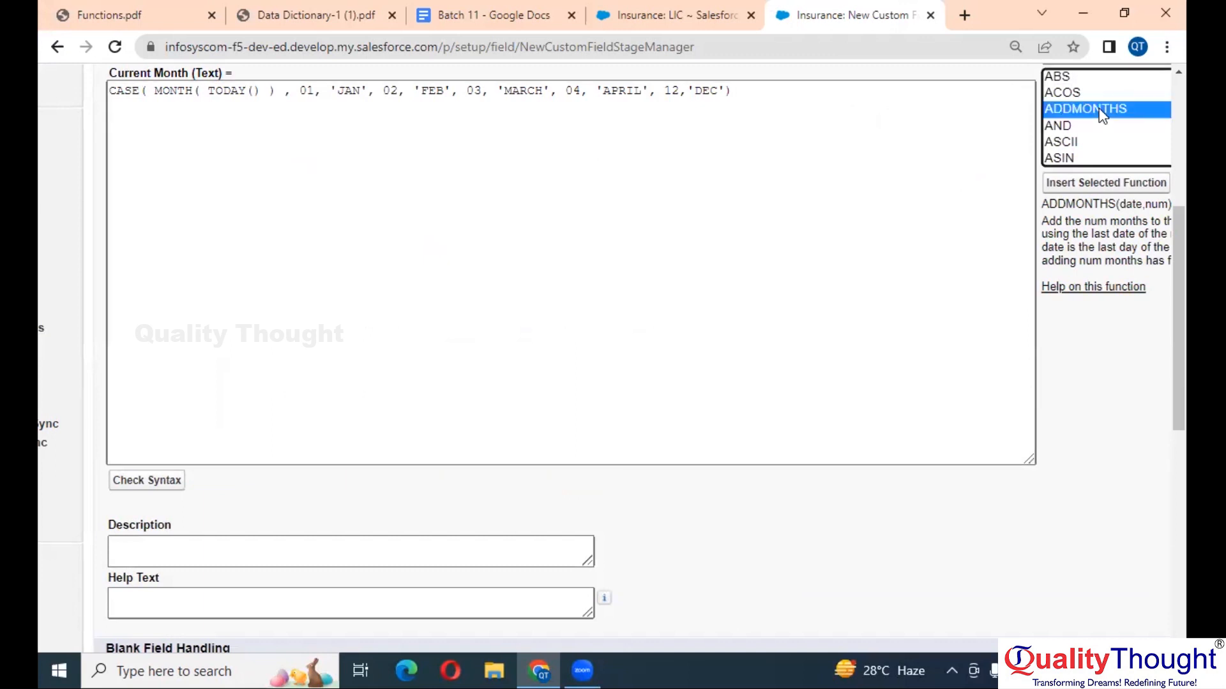
pyautogui.press('c')
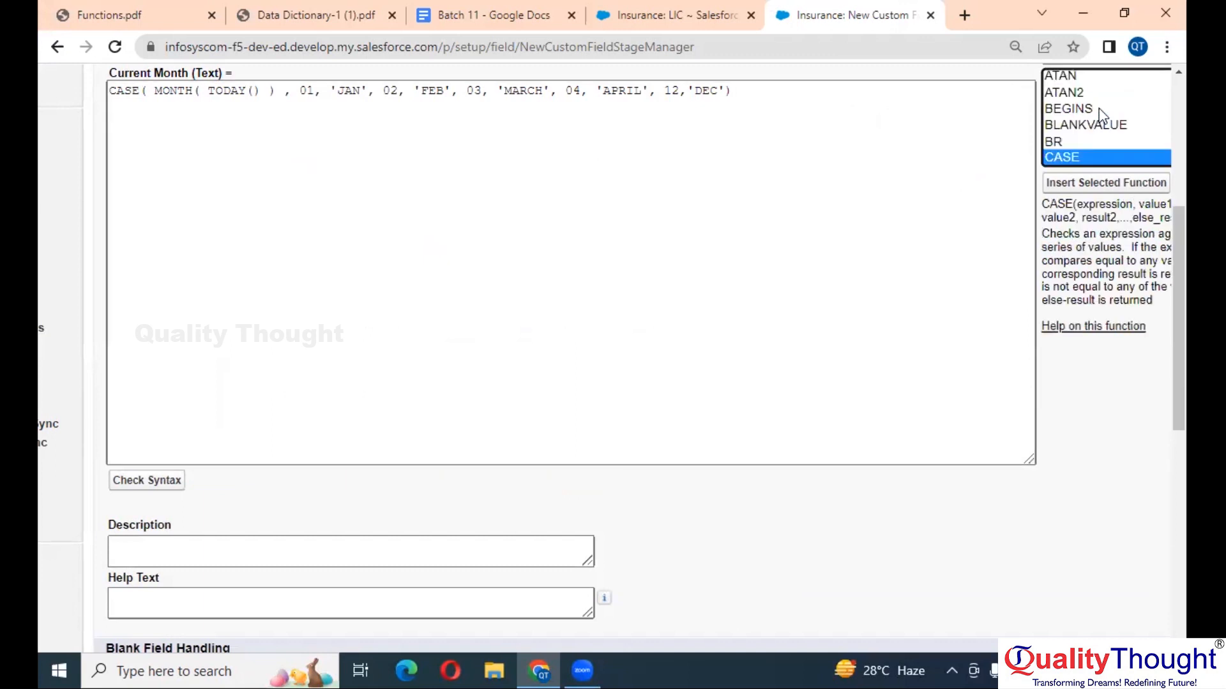
pyautogui.click(1118, 184)
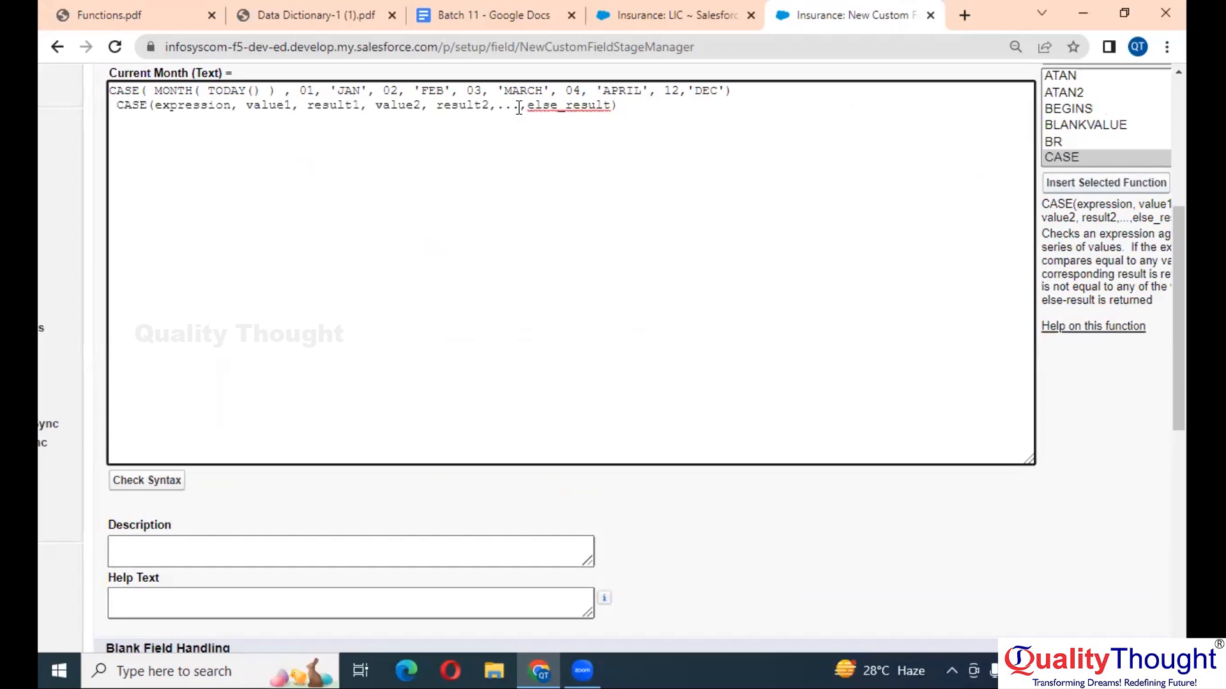
# - Delete the reference template, re-add , 'NONE' after 'DEC', and recheck: no errors
pyautogui.moveTo(526, 106); pyautogui.dragTo(613, 106)
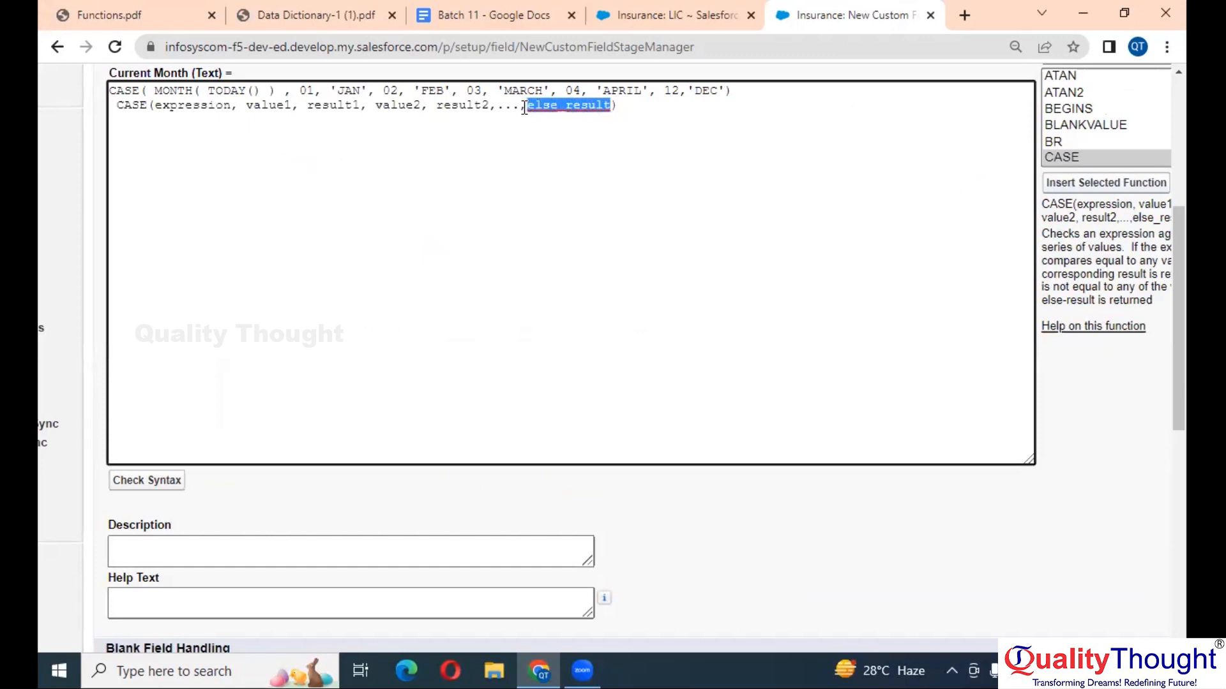
pyautogui.click(636, 106)
pyautogui.moveTo(635, 106); pyautogui.dragTo(126, 110)
pyautogui.press('BackSpace')
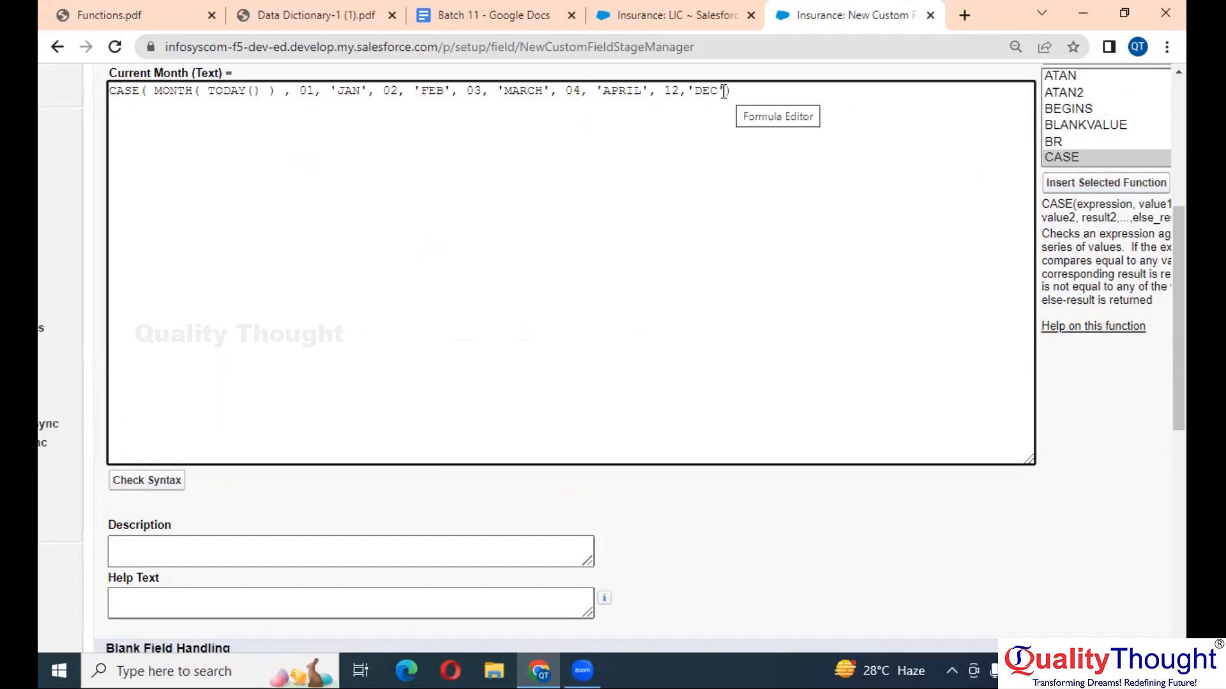
pyautogui.write(", '")
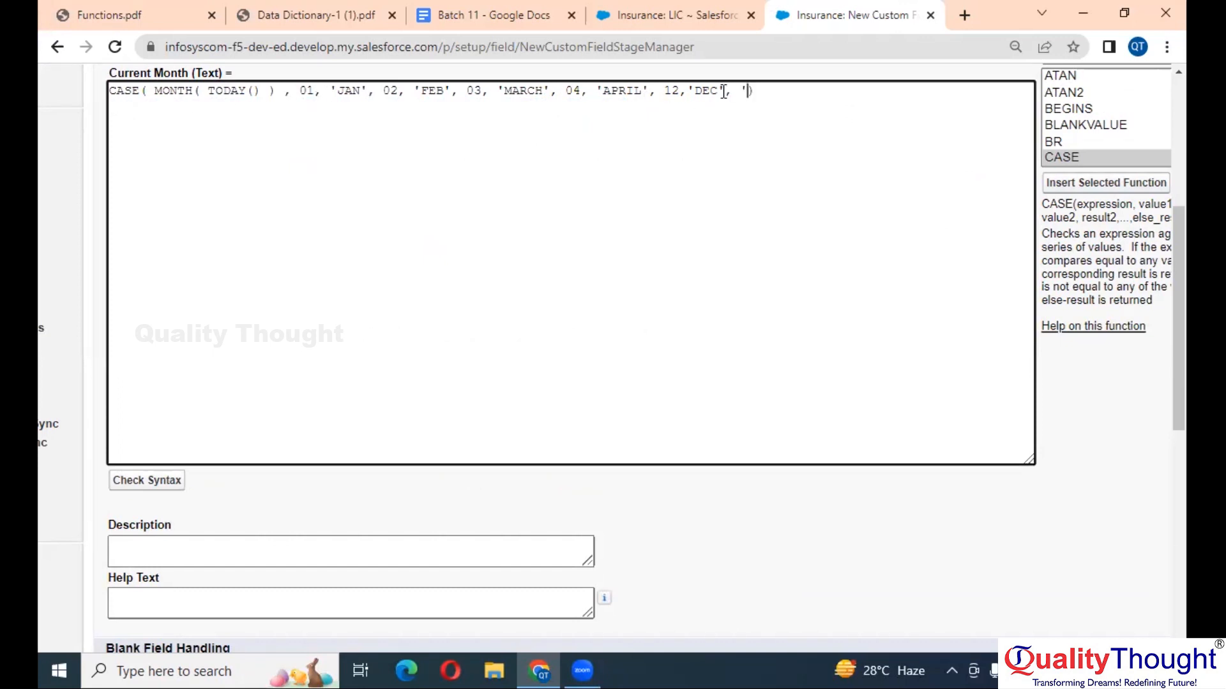
pyautogui.write("NONE'")
pyautogui.click(167, 486)
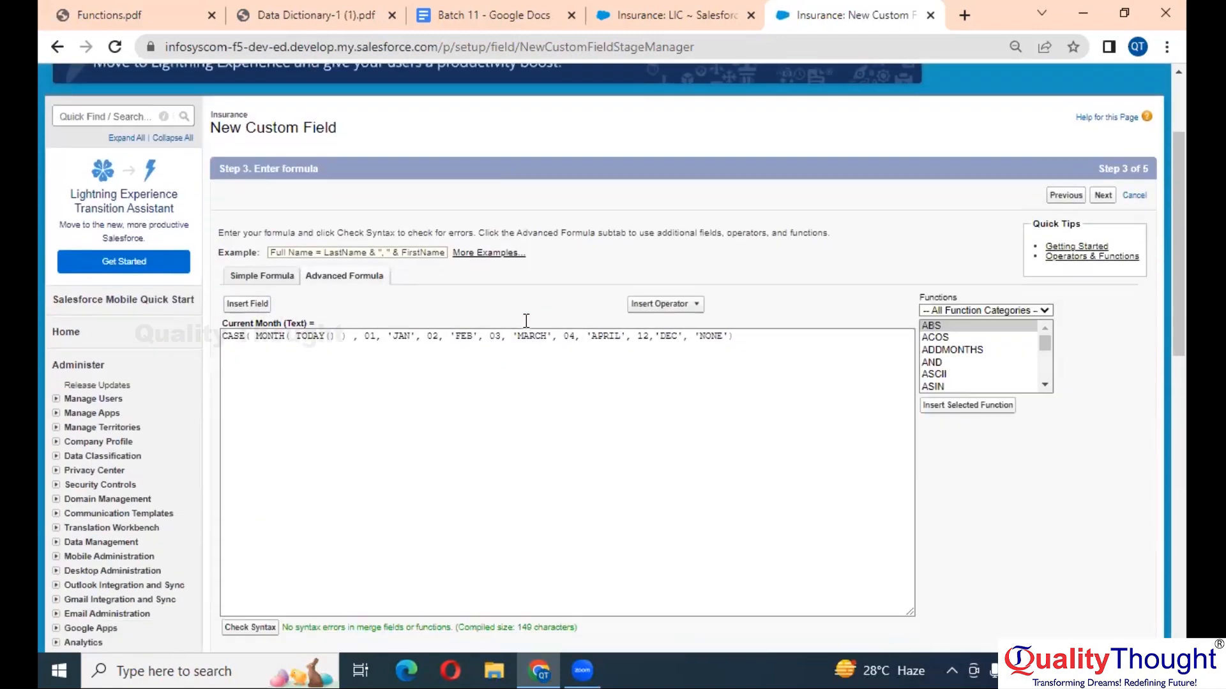
# - Accept default field-level security and page layouts and save the Current Month formula field
pyautogui.scroll(-2, 526, 319)
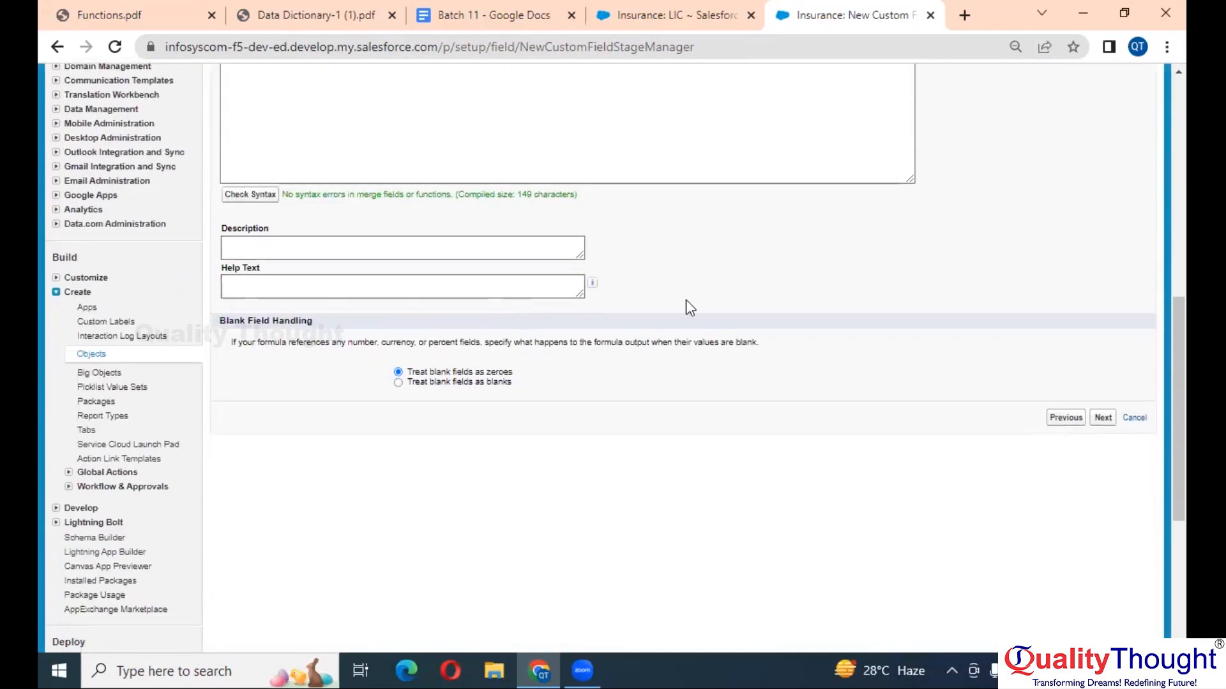
pyautogui.click(1103, 419)
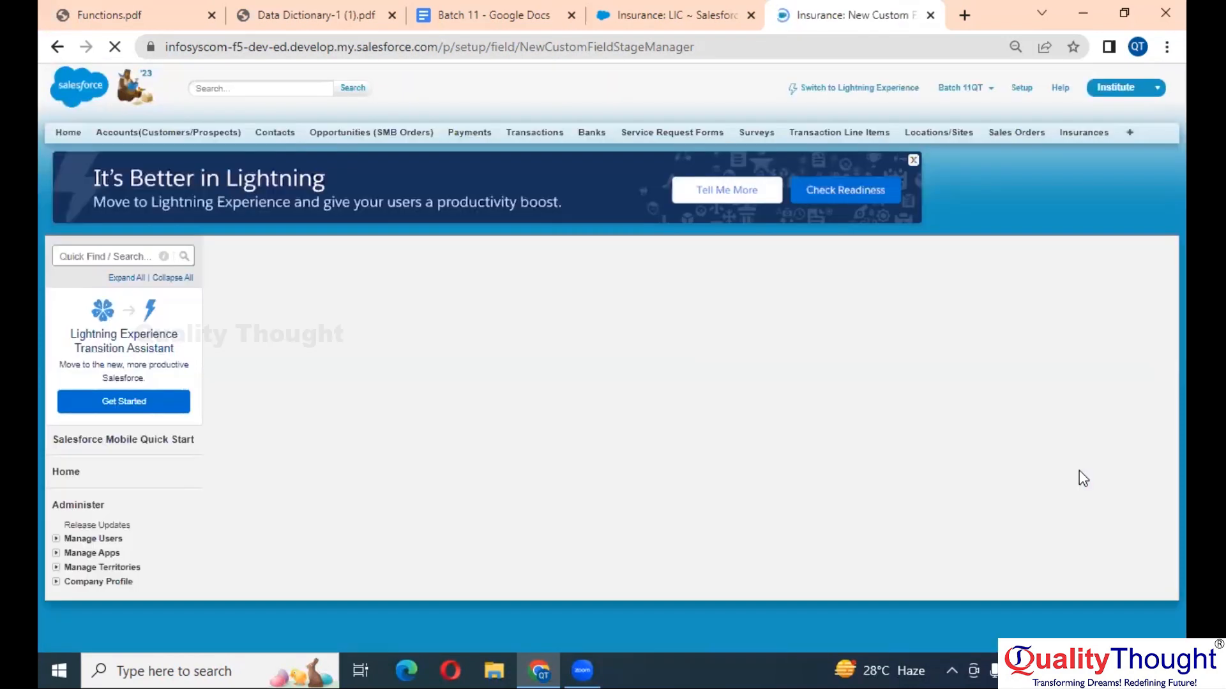
pyautogui.scroll(-1, 1079, 470)
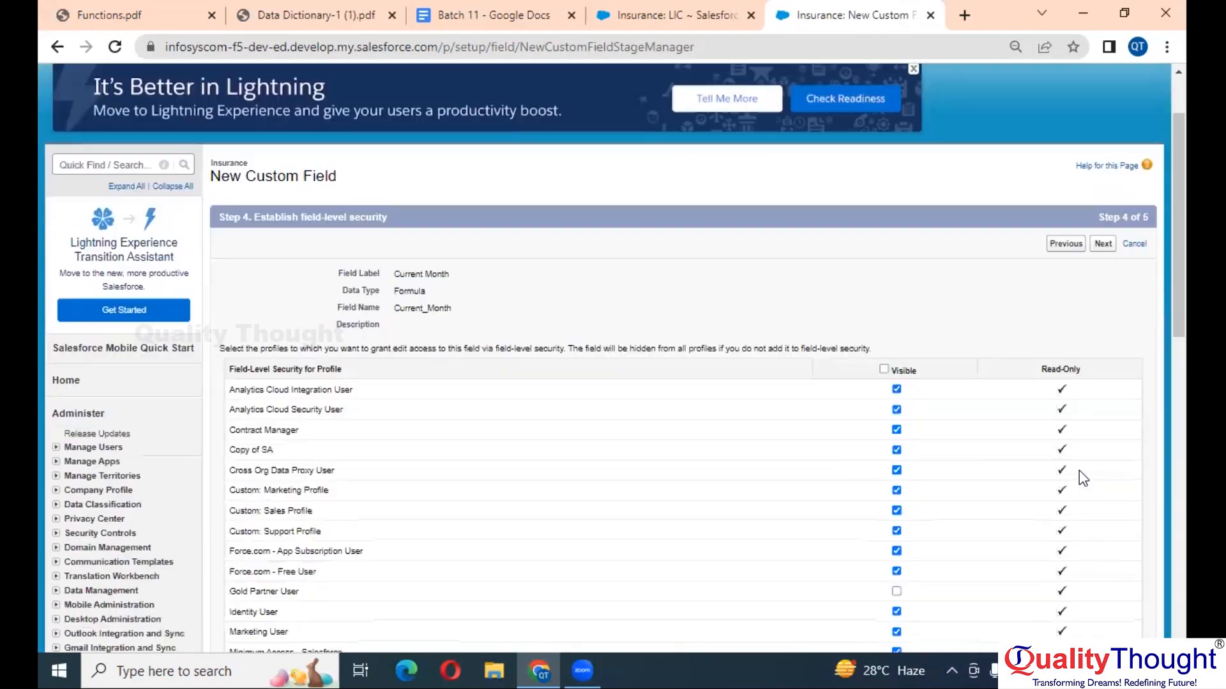
pyautogui.scroll(-1, 1079, 470)
pyautogui.click(1103, 213)
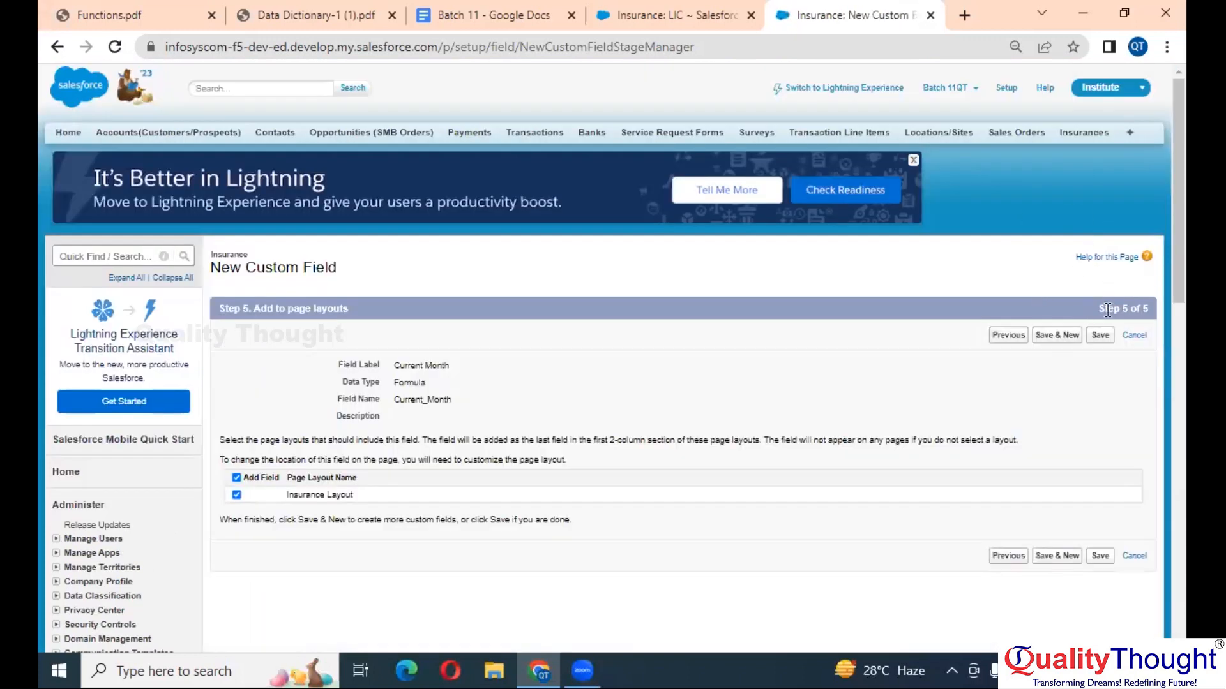
pyautogui.click(1104, 329)
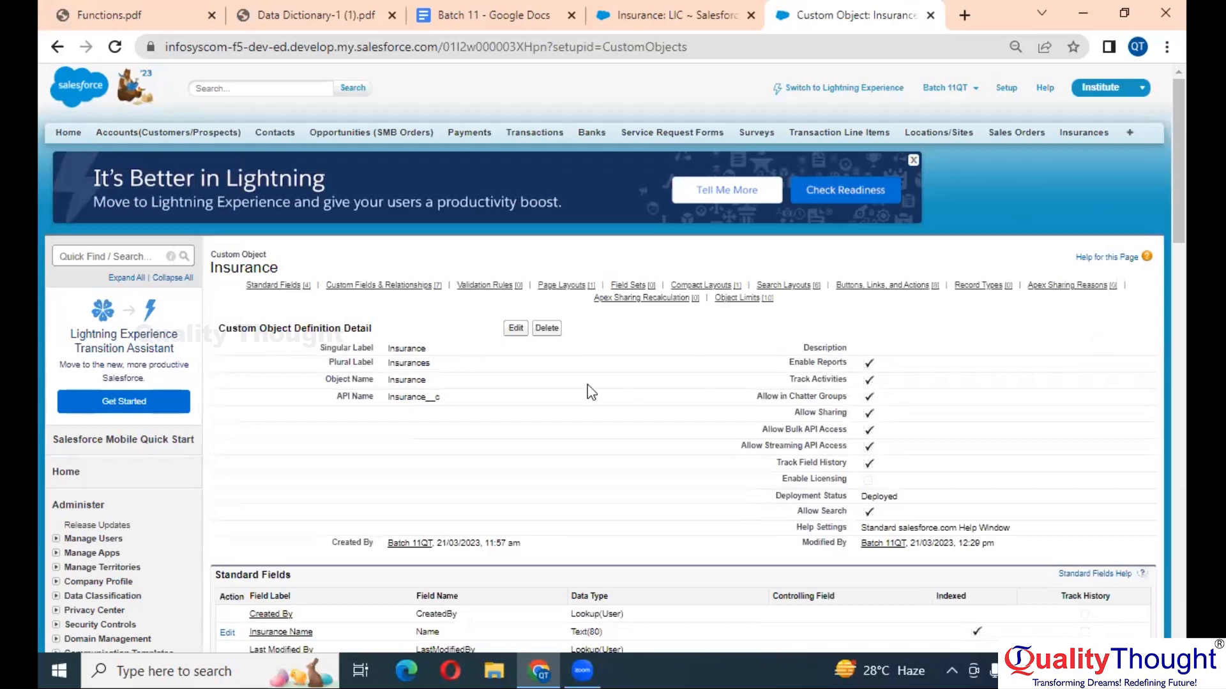
pyautogui.scroll(-5, 587, 391)
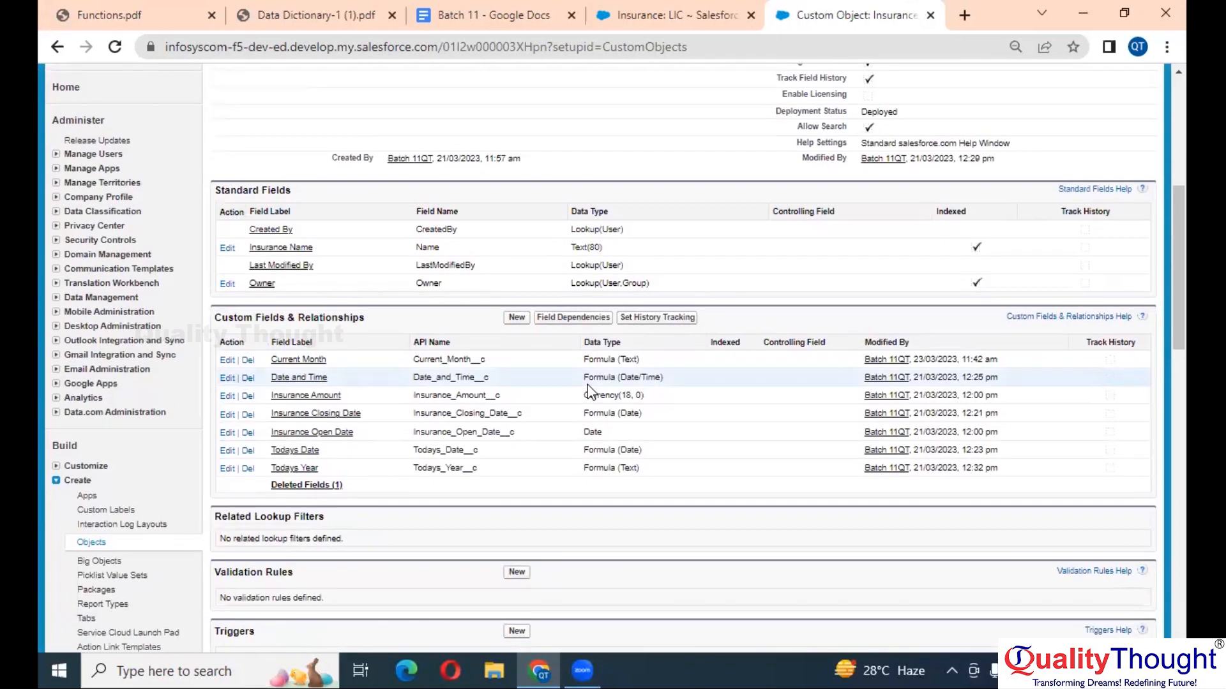
pyautogui.scroll(5, 587, 391)
pyautogui.click(670, 14)
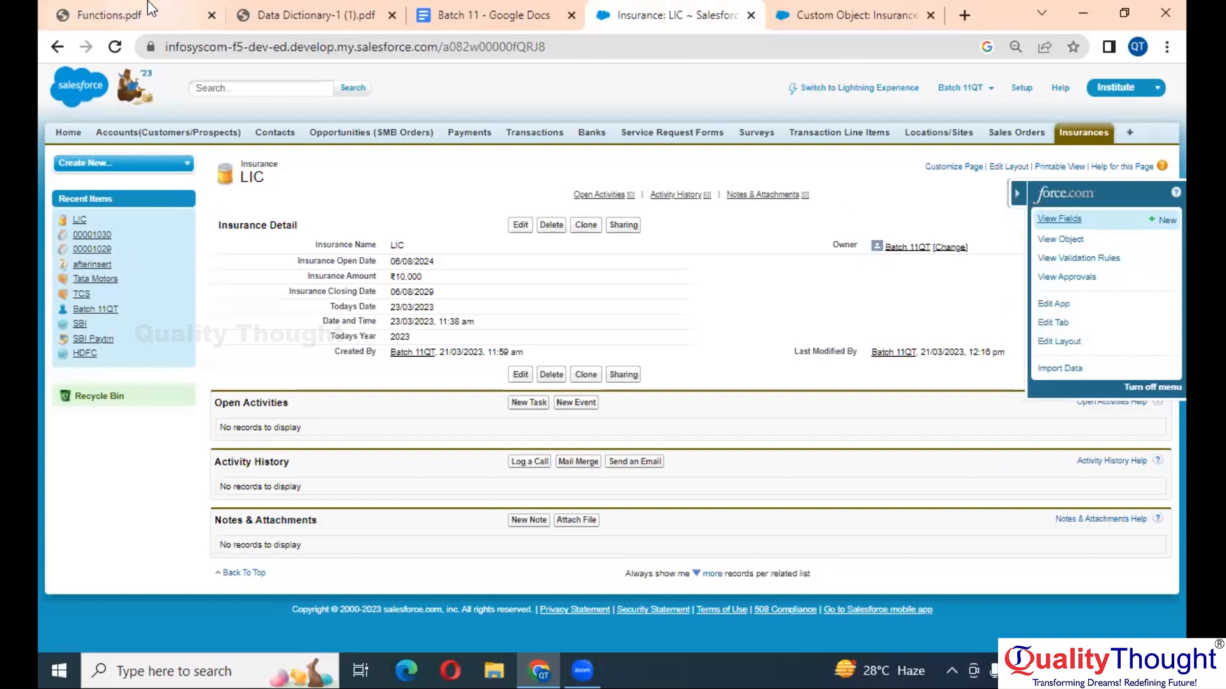
# - Reload the LIC insurance record and confirm Current Month displays MARCH
pyautogui.click(117, 47)
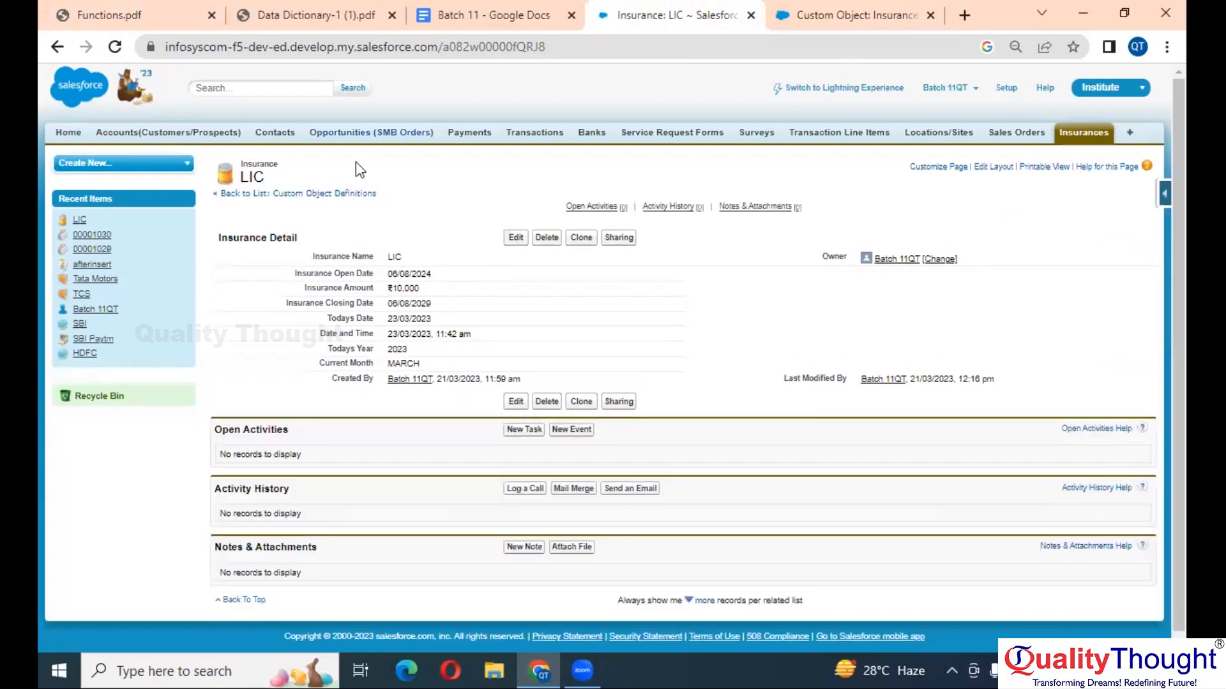
pyautogui.hotkey('ctrl', '+')
pyautogui.hotkey('ctrl', '+')
pyautogui.hotkey('ctrl', '+')
pyautogui.hotkey('ctrl', '+')
pyautogui.hotkey('ctrl', '+')
pyautogui.scroll(-3, 355, 162)
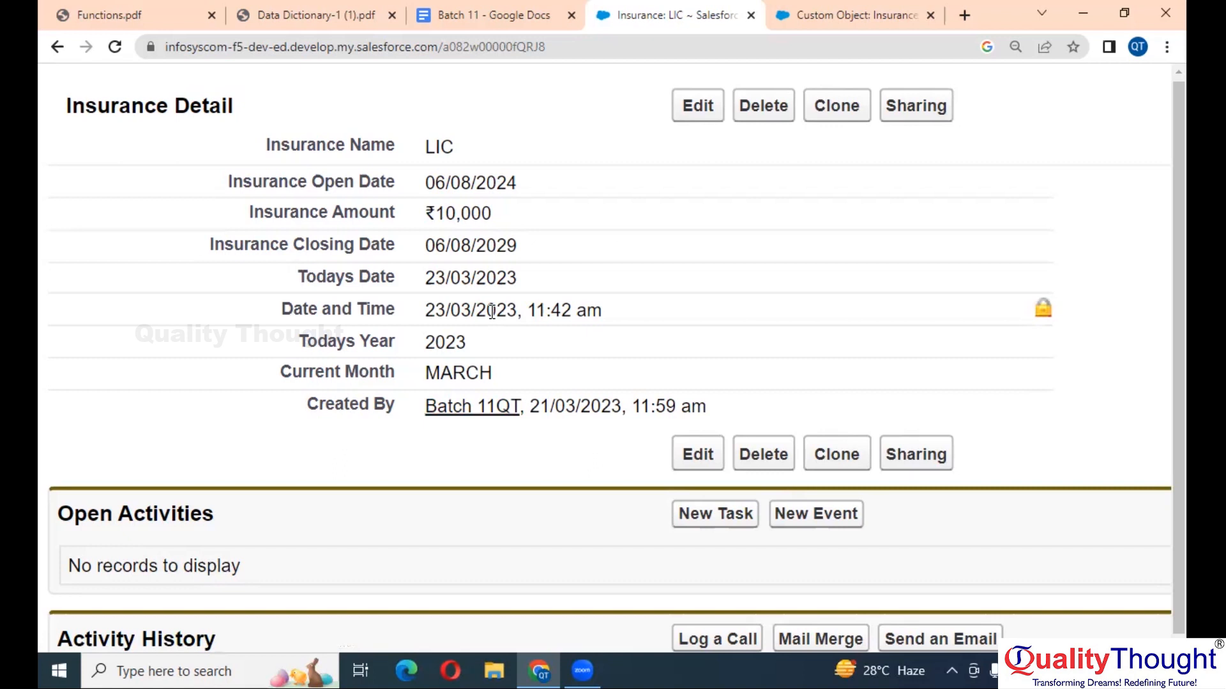
pyautogui.hotkey('ctrl', '-')
pyautogui.hotkey('ctrl', '-')
pyautogui.hotkey('ctrl', '-')
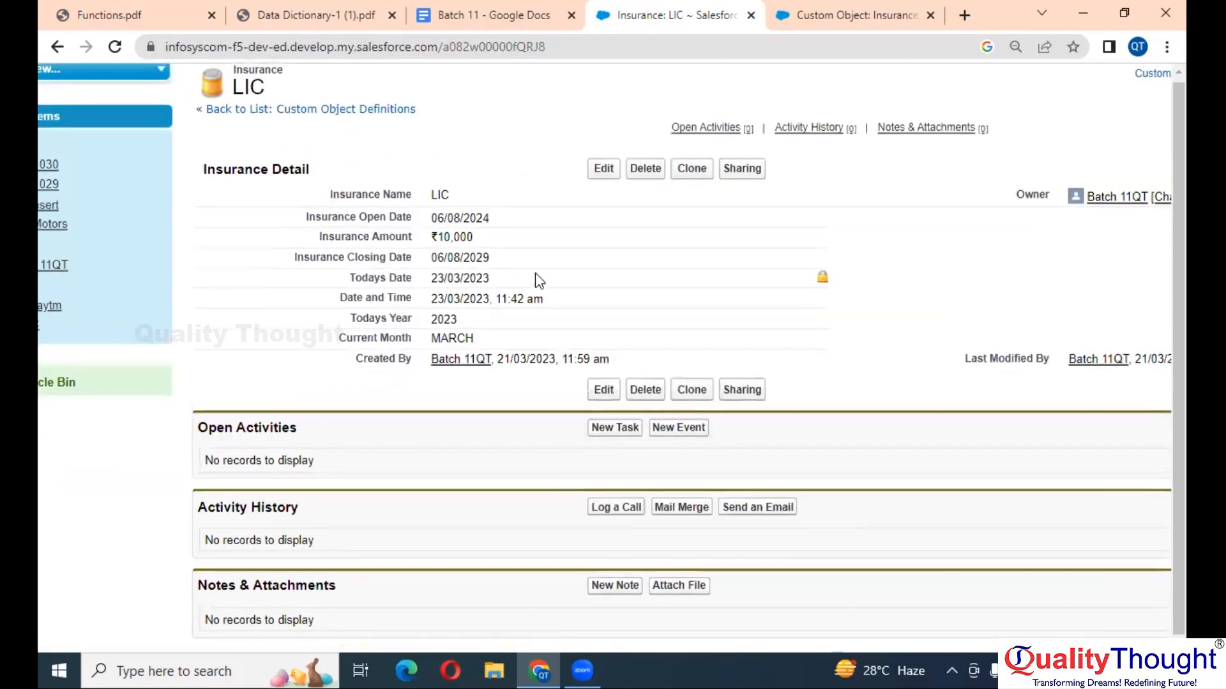
pyautogui.scroll(2, 536, 279)
pyautogui.click(242, 13)
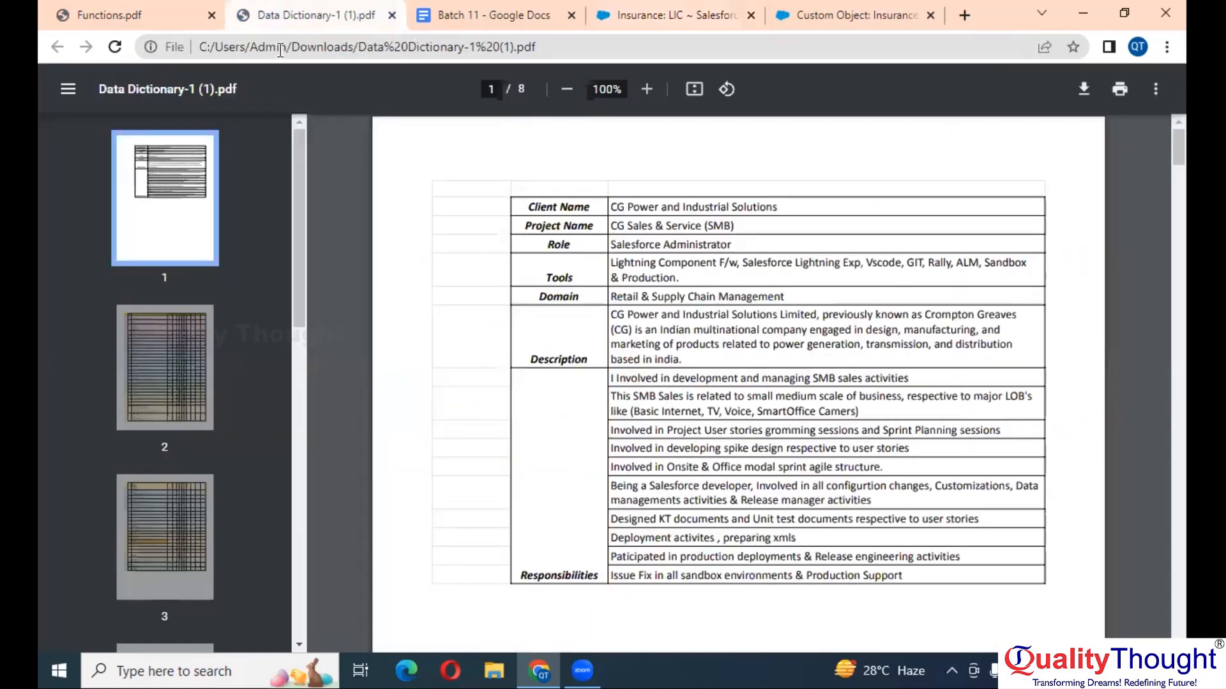
# - In Functions.pdf, go to page 1 and highlight the DATE example in the date/time table
pyautogui.click(88, 11)
pyautogui.hotkey('ctrl', '-')
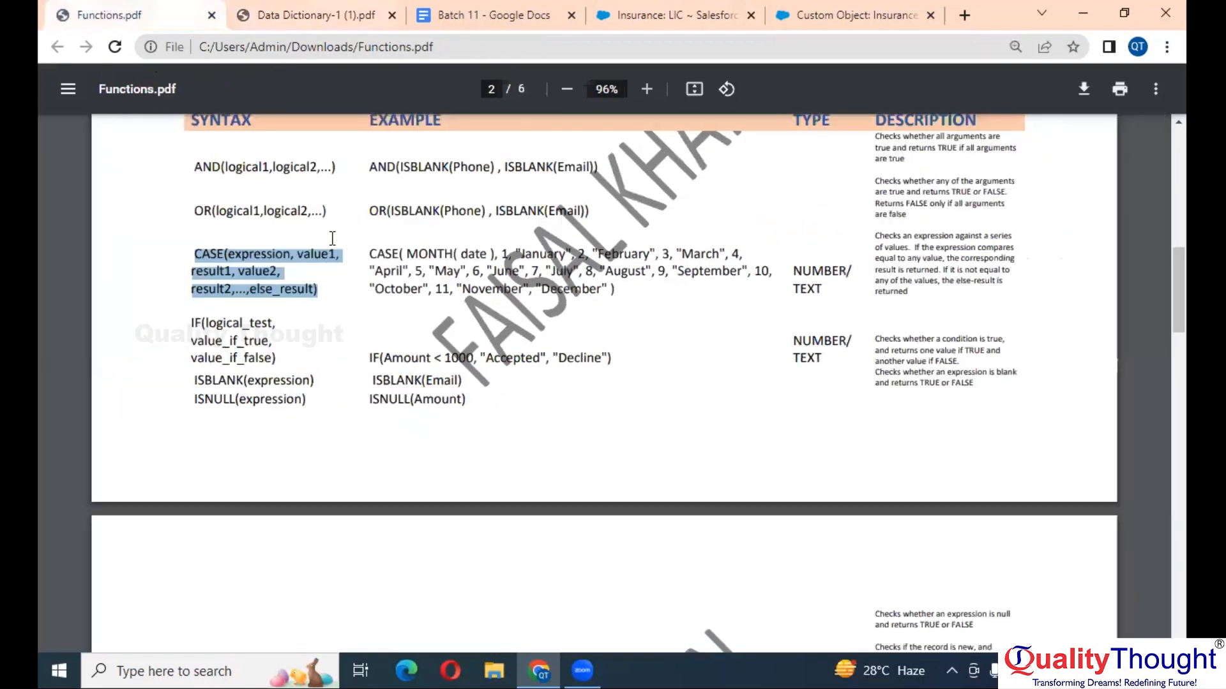
pyautogui.scroll(7, 332, 238)
pyautogui.scroll(3, 332, 239)
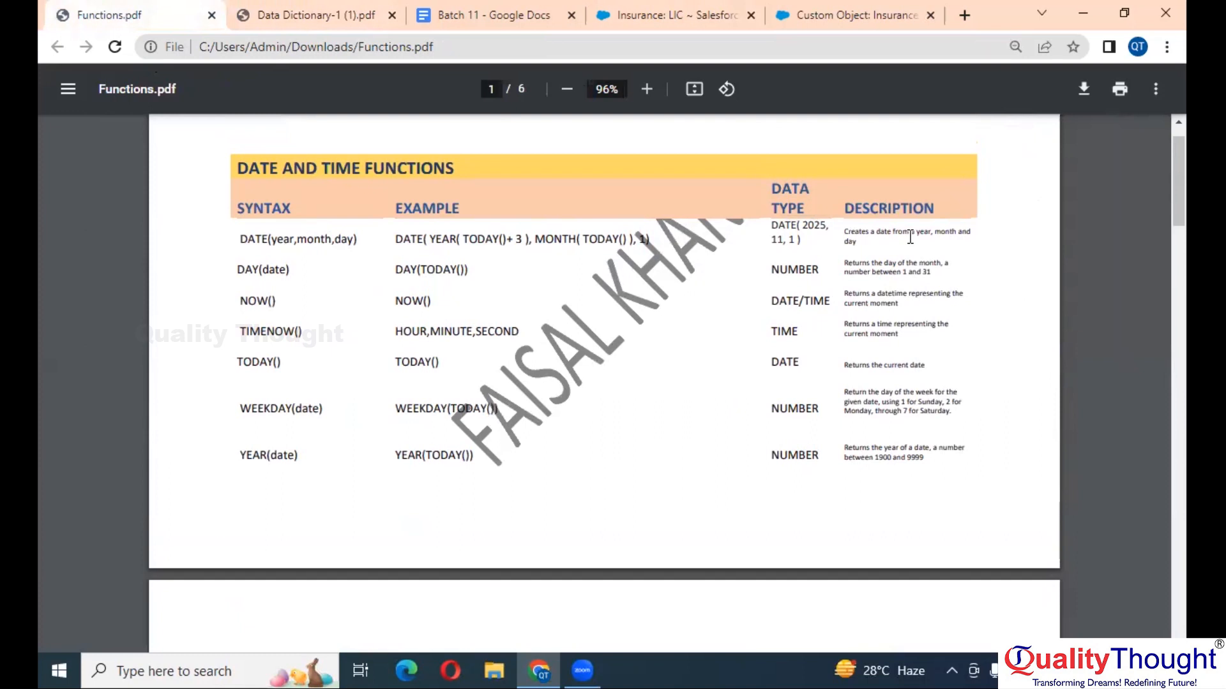
pyautogui.scroll(4, 911, 238)
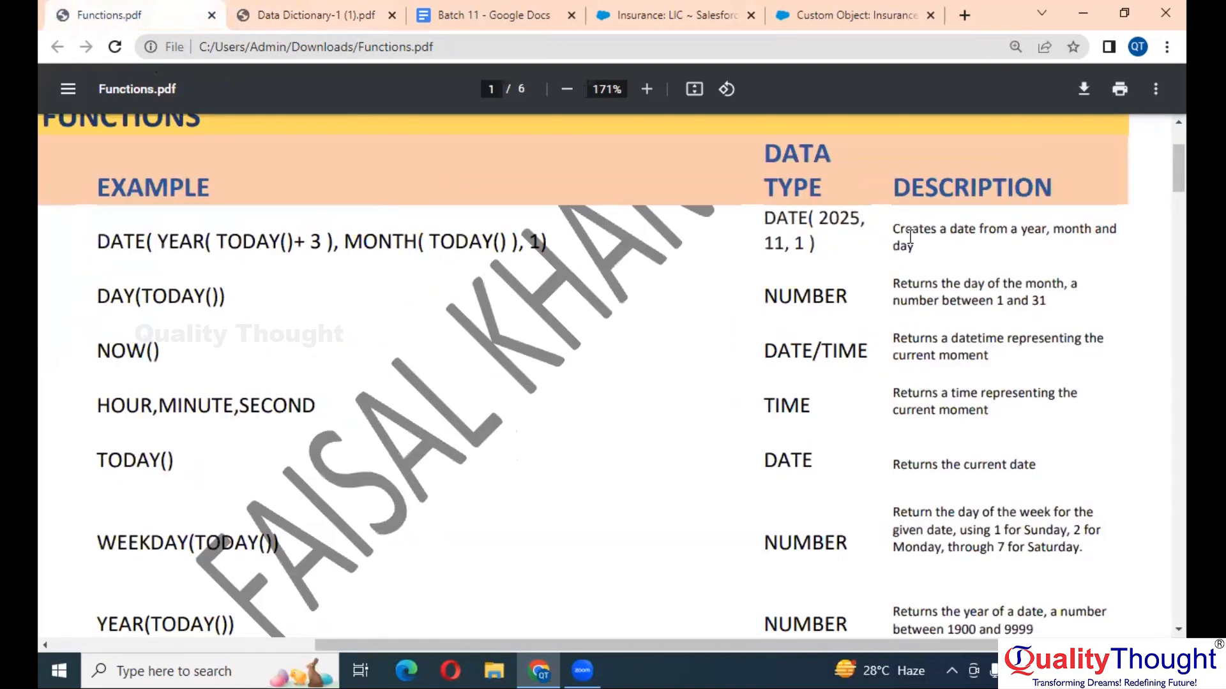
pyautogui.scroll(-1, 910, 238)
pyautogui.hscroll(-4, 558, 170)
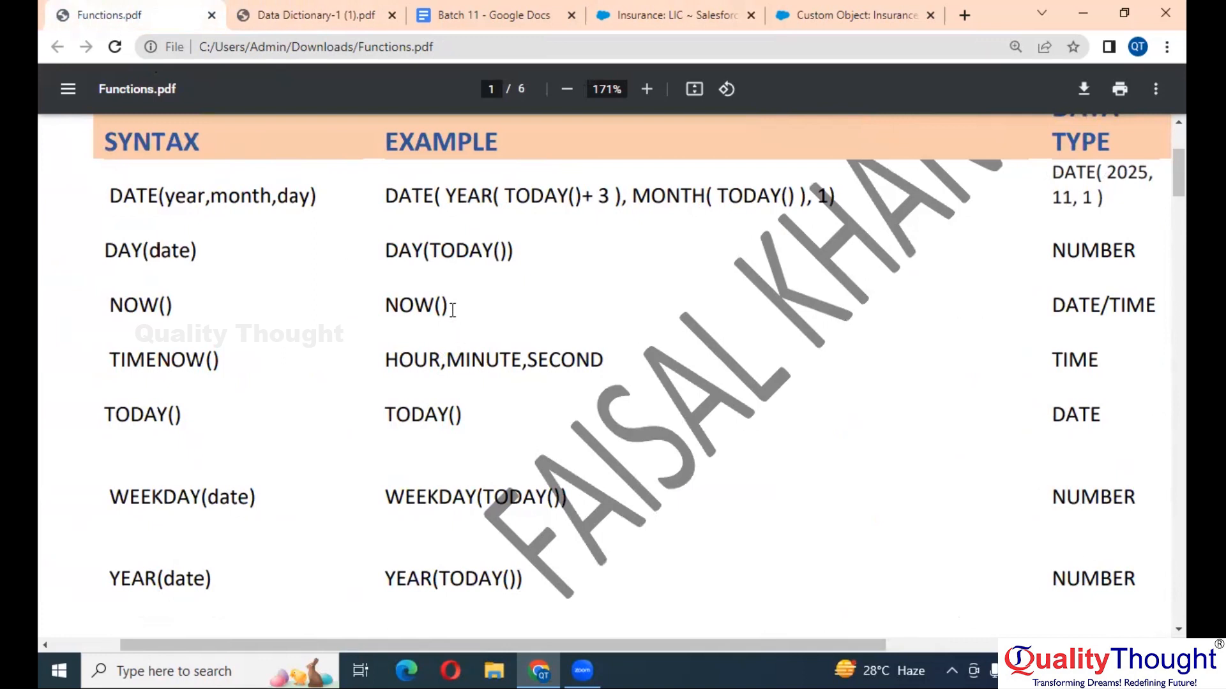
pyautogui.moveTo(387, 200); pyautogui.dragTo(840, 196)
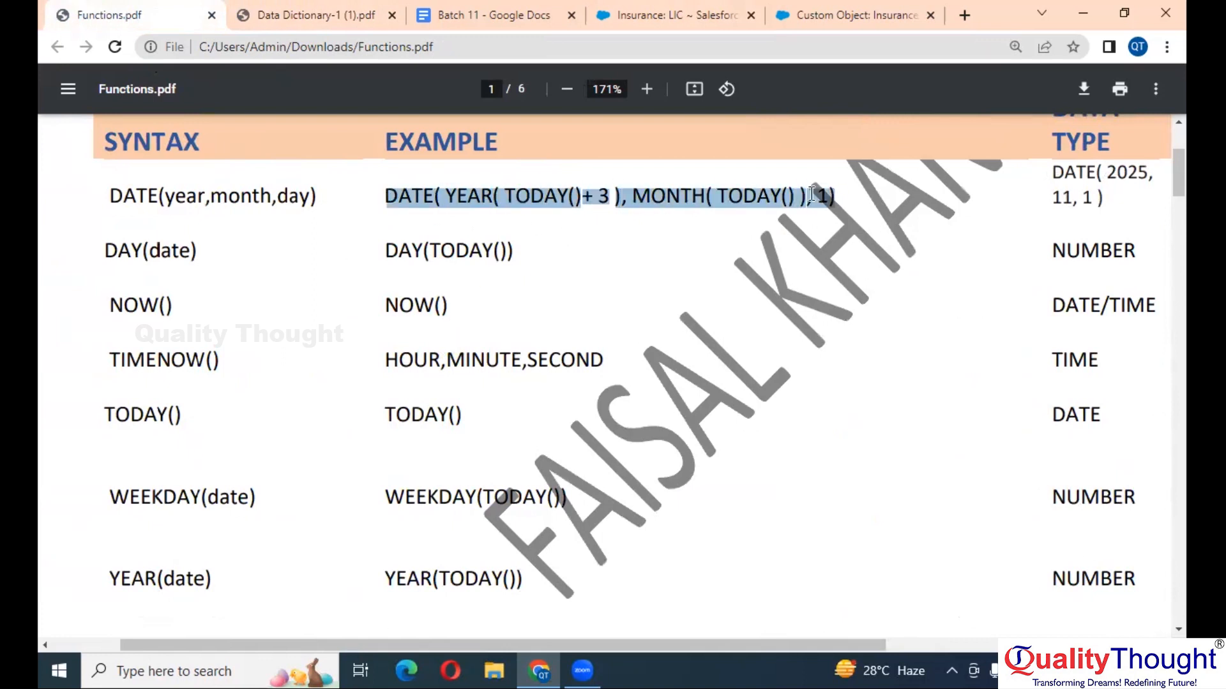
pyautogui.moveTo(388, 194); pyautogui.dragTo(850, 197)
pyautogui.hscroll(2, 519, 207)
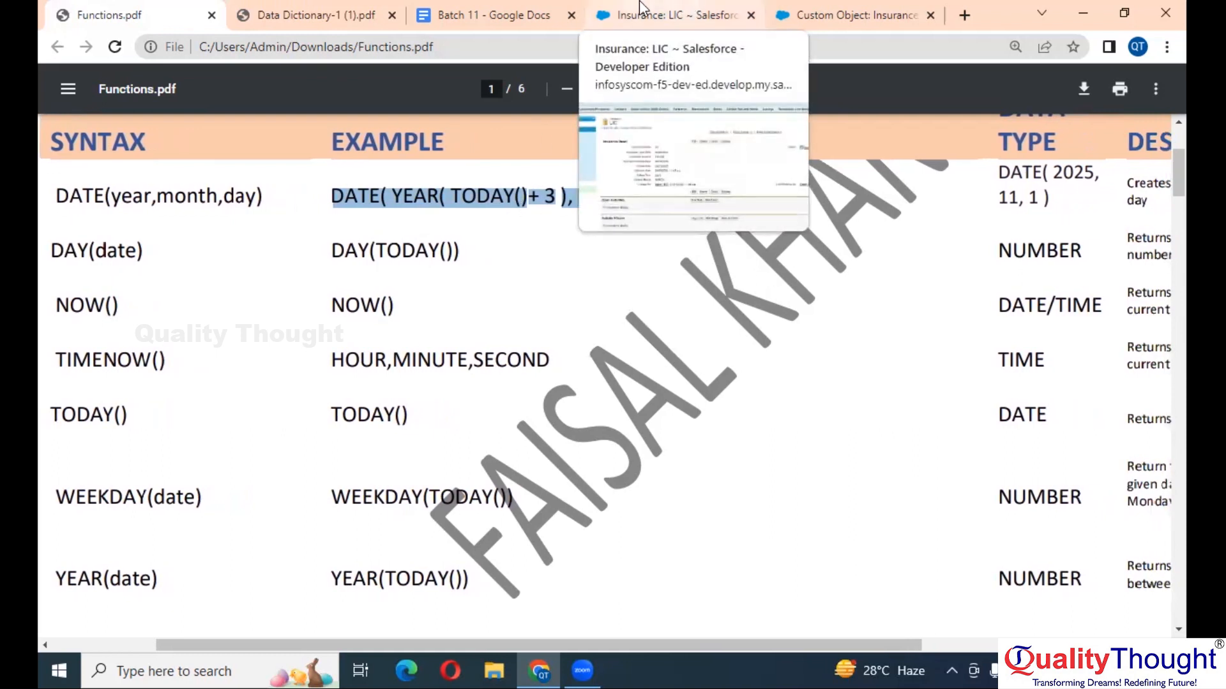
pyautogui.click(510, 11)
# - Scroll through the Batch 11 notes down to the CASE month formula section
pyautogui.scroll(5, 497, 329)
pyautogui.scroll(15, 497, 328)
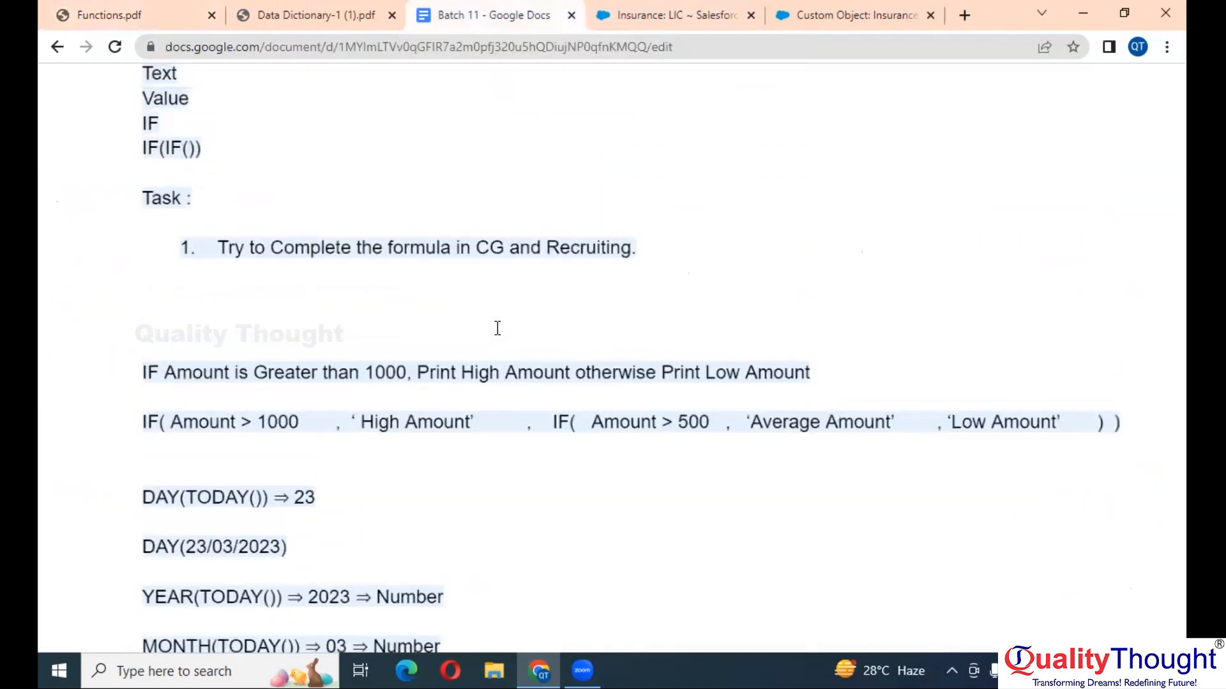
pyautogui.scroll(15, 497, 329)
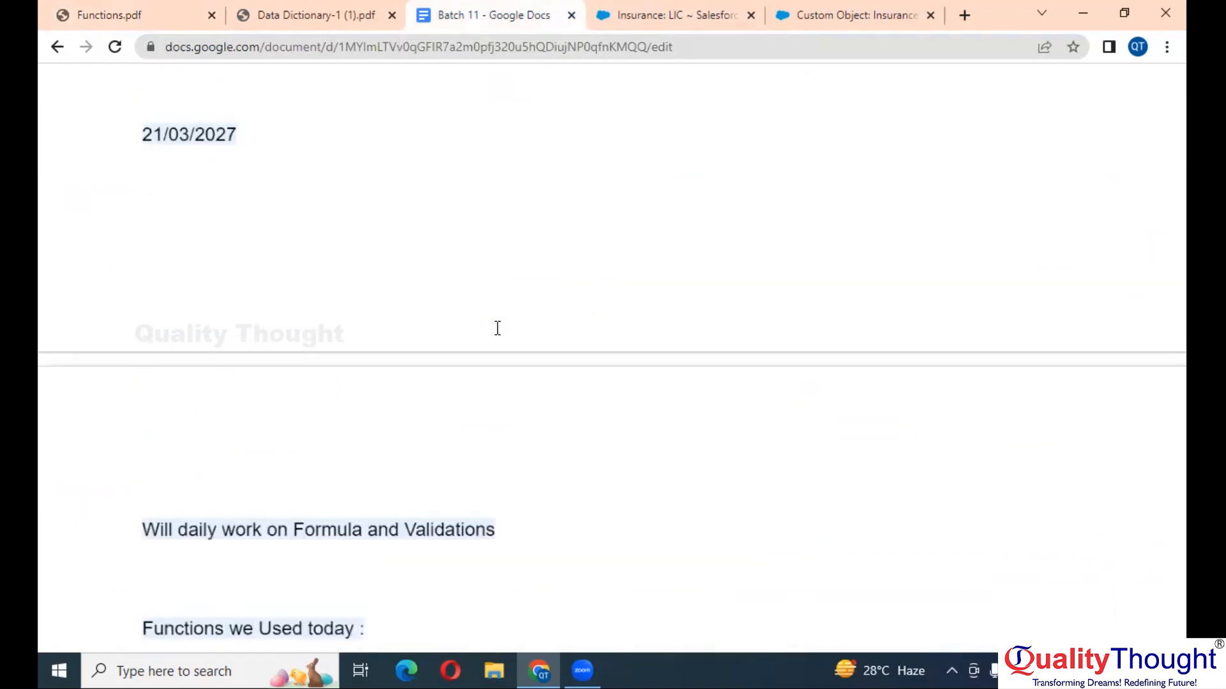
pyautogui.scroll(8, 497, 329)
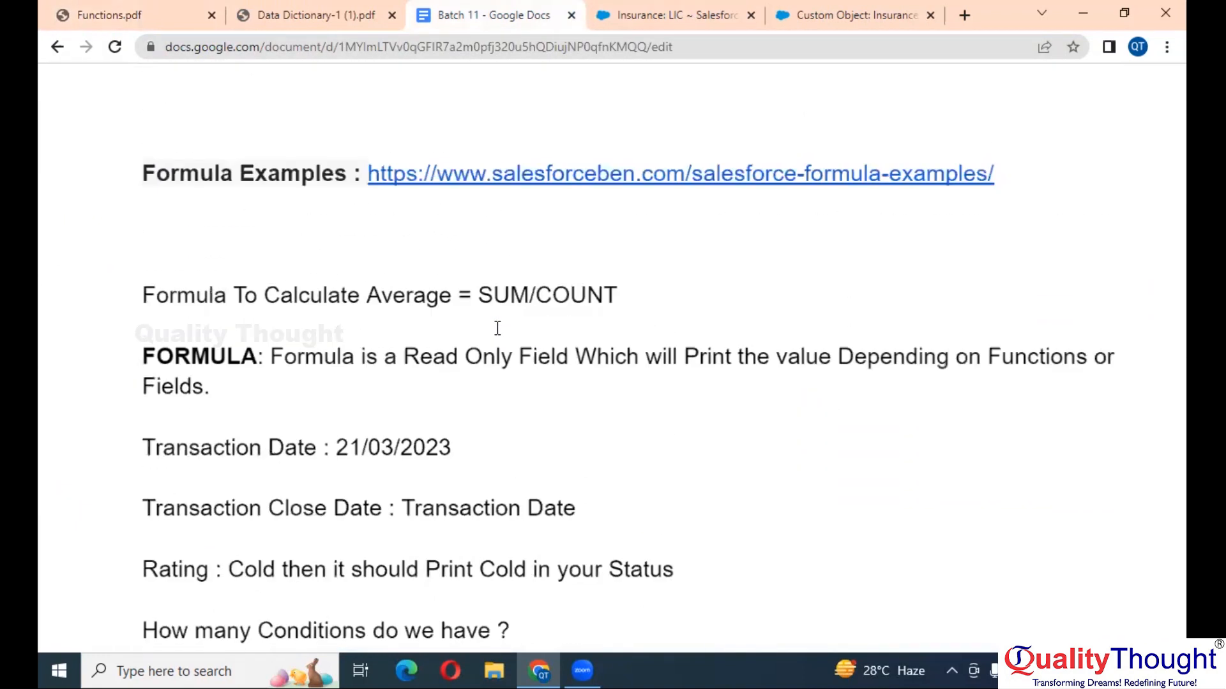
pyautogui.scroll(-8, 497, 328)
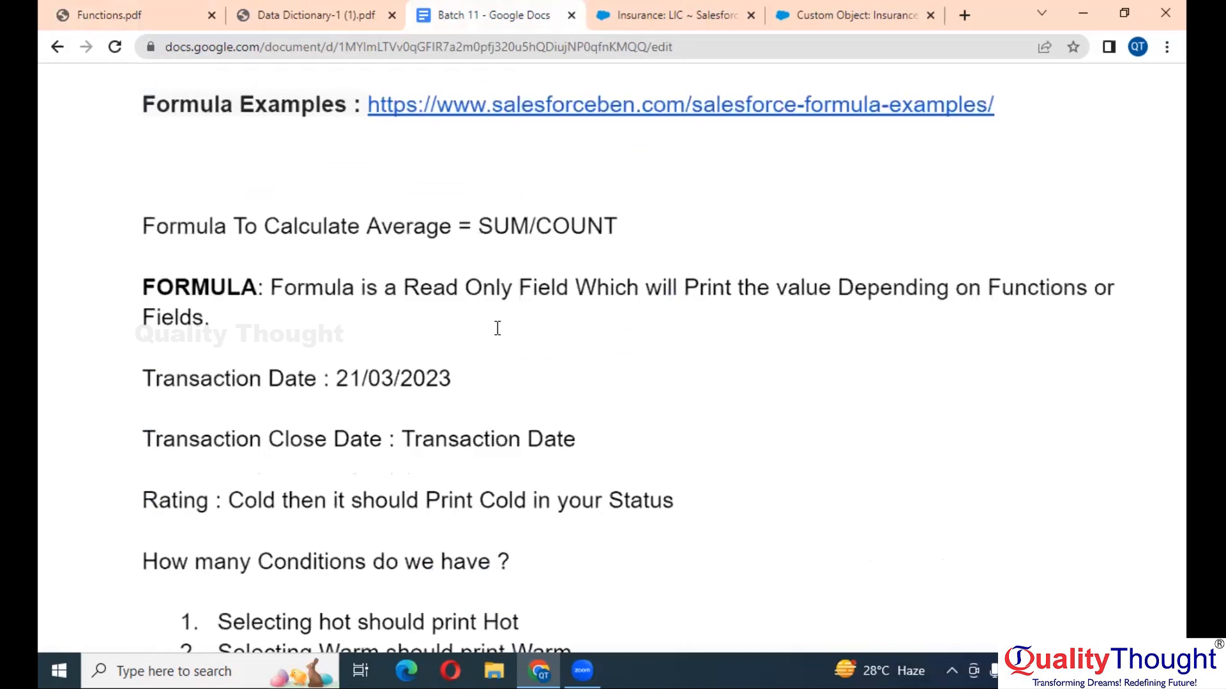
pyautogui.scroll(-20, 497, 328)
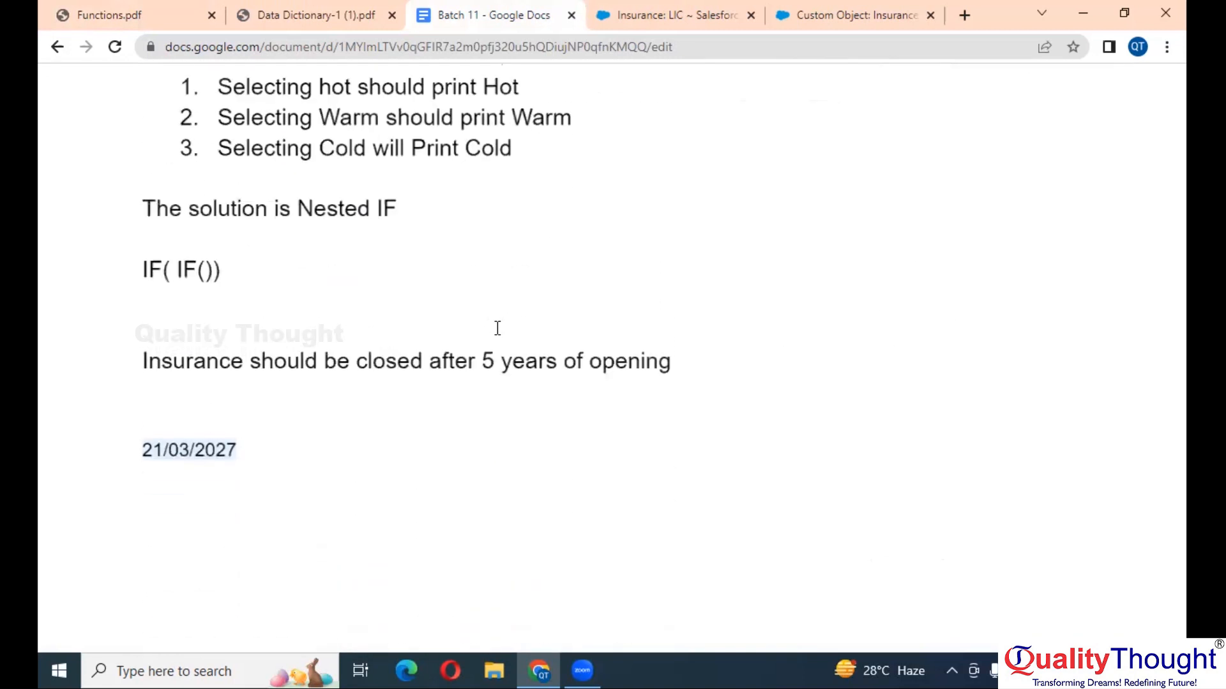
pyautogui.scroll(-5, 497, 328)
pyautogui.scroll(6, 497, 328)
pyautogui.scroll(-7, 497, 328)
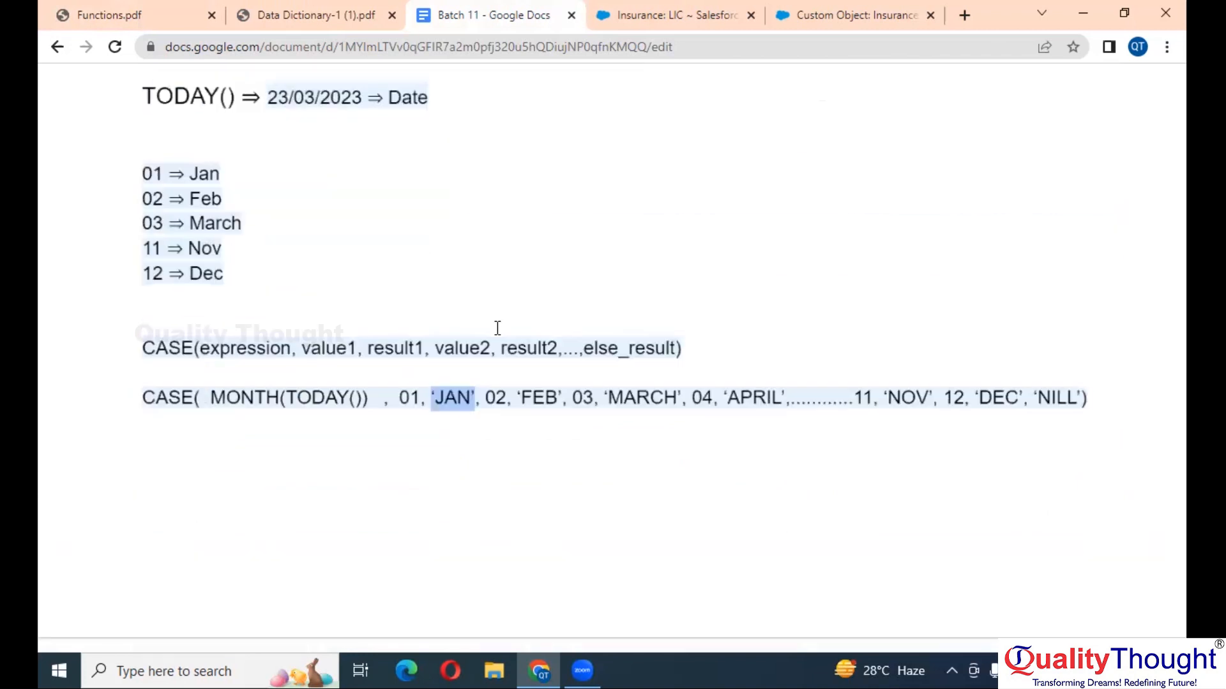
pyautogui.click(316, 9)
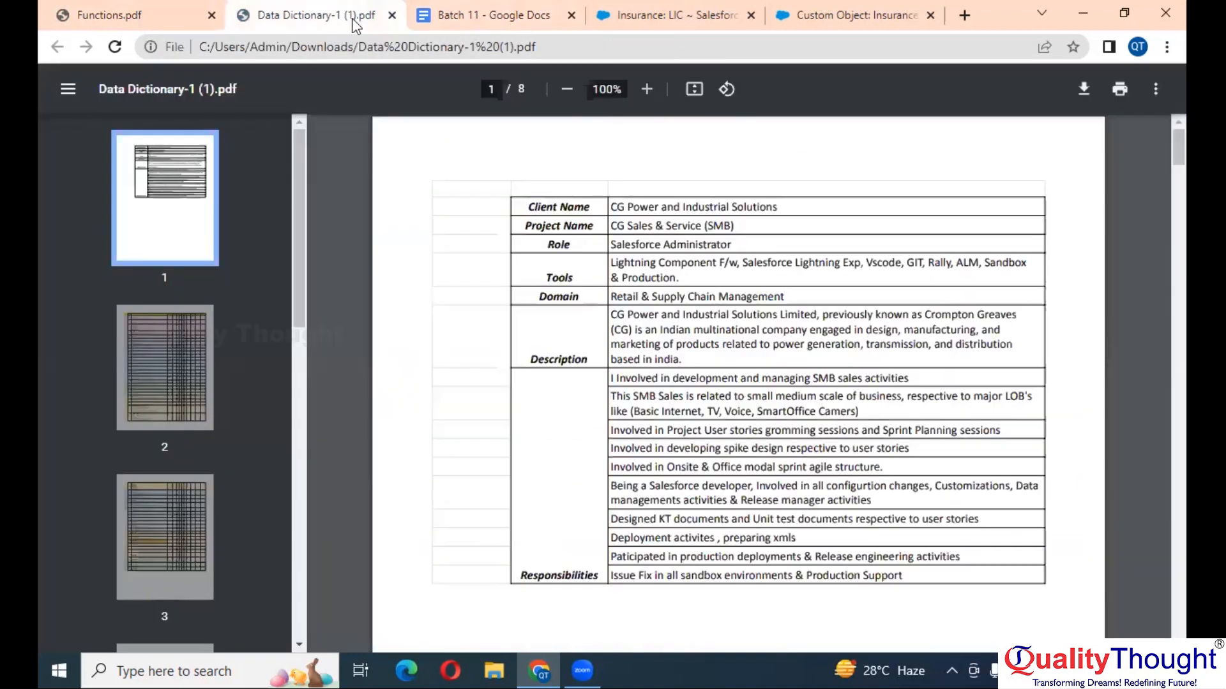
# - Return to Functions.pdf, zoom to 250%, and highlight '+ 3' in the DATE( YEAR( TODAY()+ 3 ) ) example
pyautogui.click(681, 9)
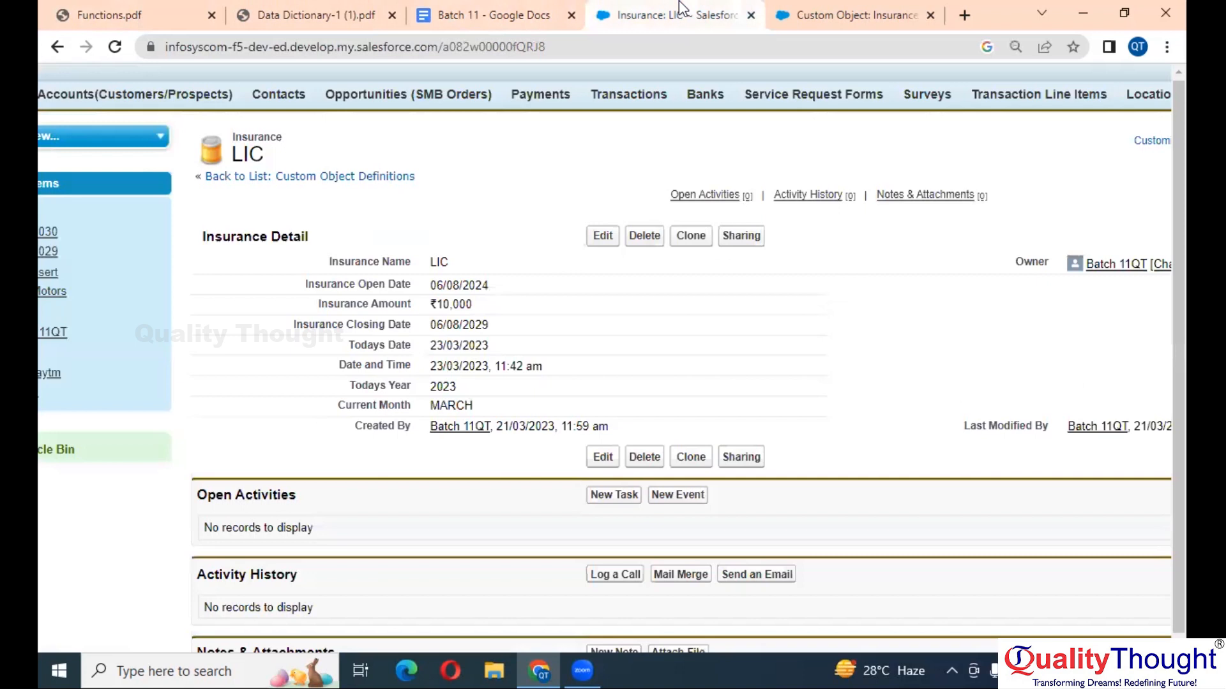
pyautogui.click(103, 9)
pyautogui.click(483, 205)
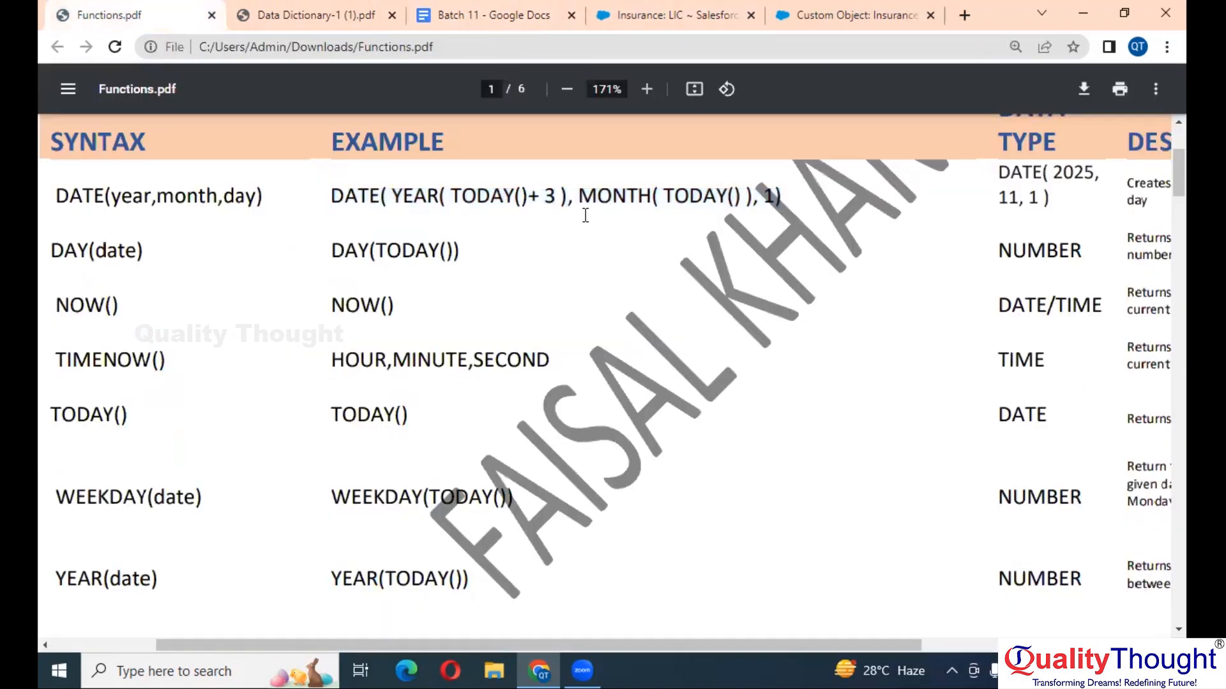
pyautogui.keyDown('ctrl'); pyautogui.scroll(3, 542, 199); pyautogui.keyUp('ctrl')
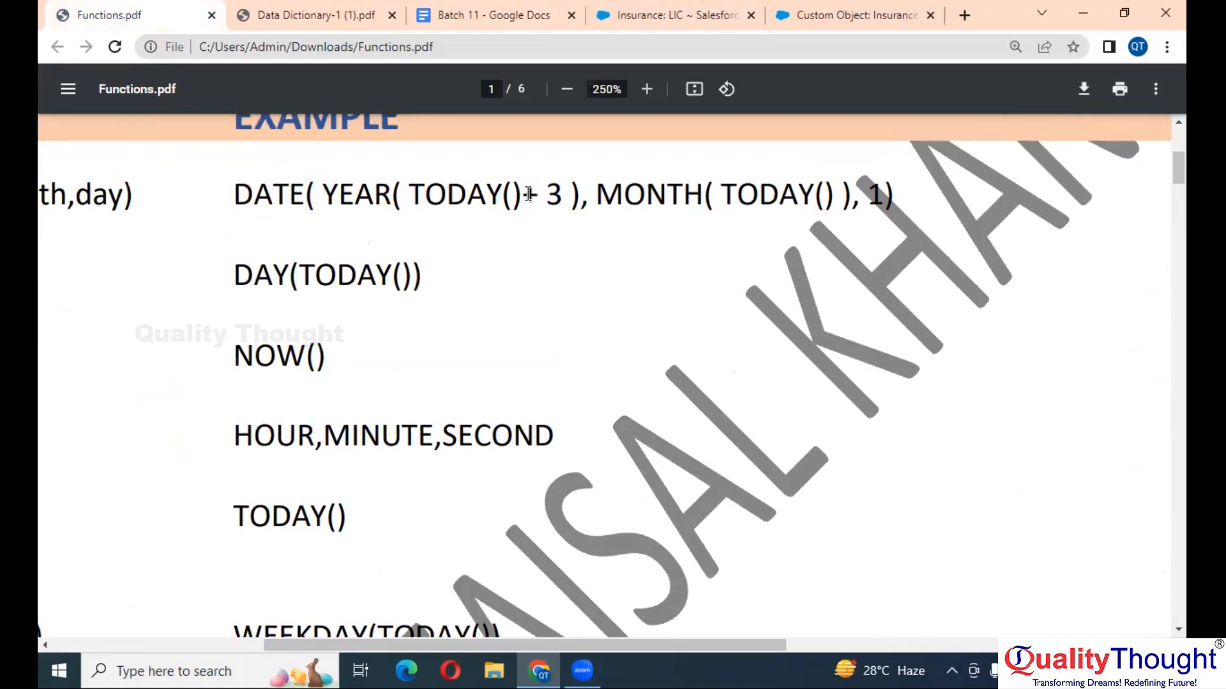
pyautogui.moveTo(524, 194); pyautogui.dragTo(563, 194)
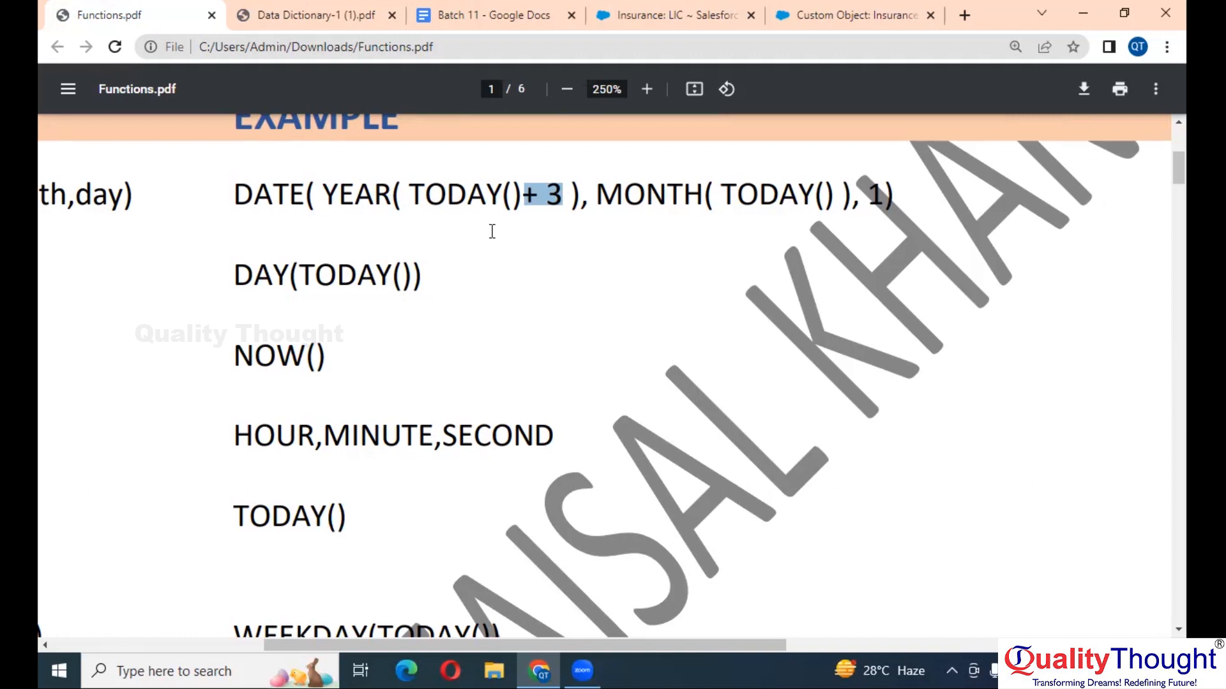
# - Select YEAR in the DATE example, then scroll Functions.pdf to the page 6 notes on case-sensitive formulas
pyautogui.doubleClick(362, 201)
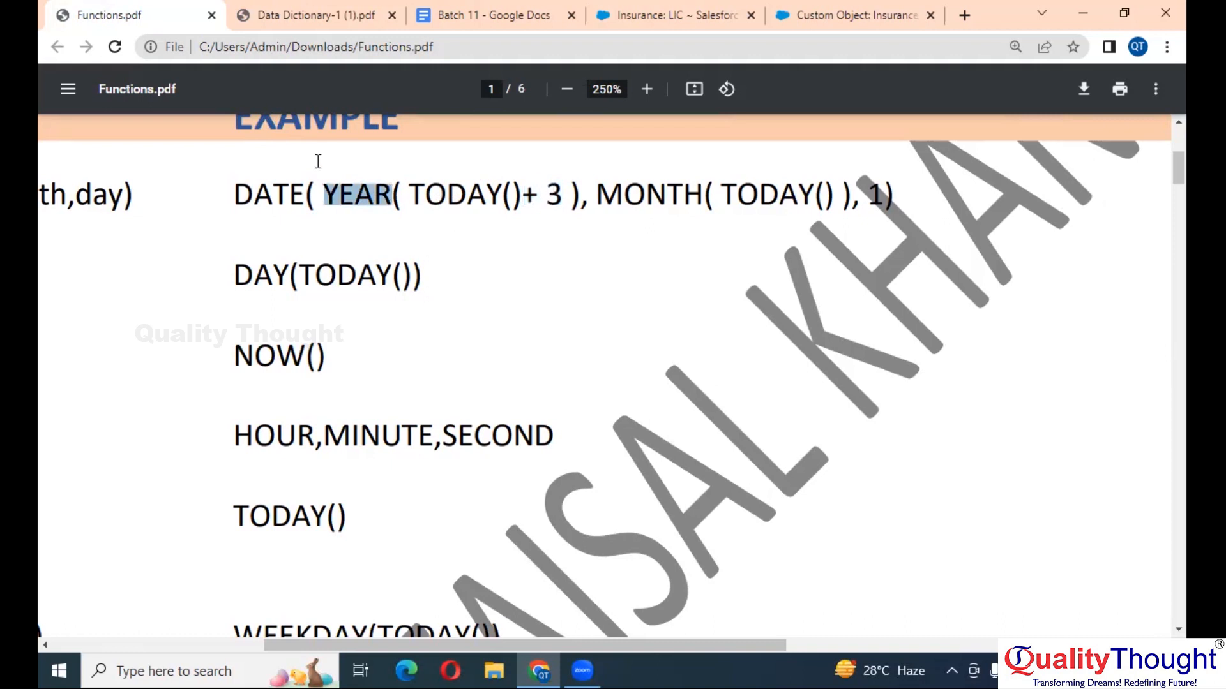
pyautogui.scroll(-4, 477, 231)
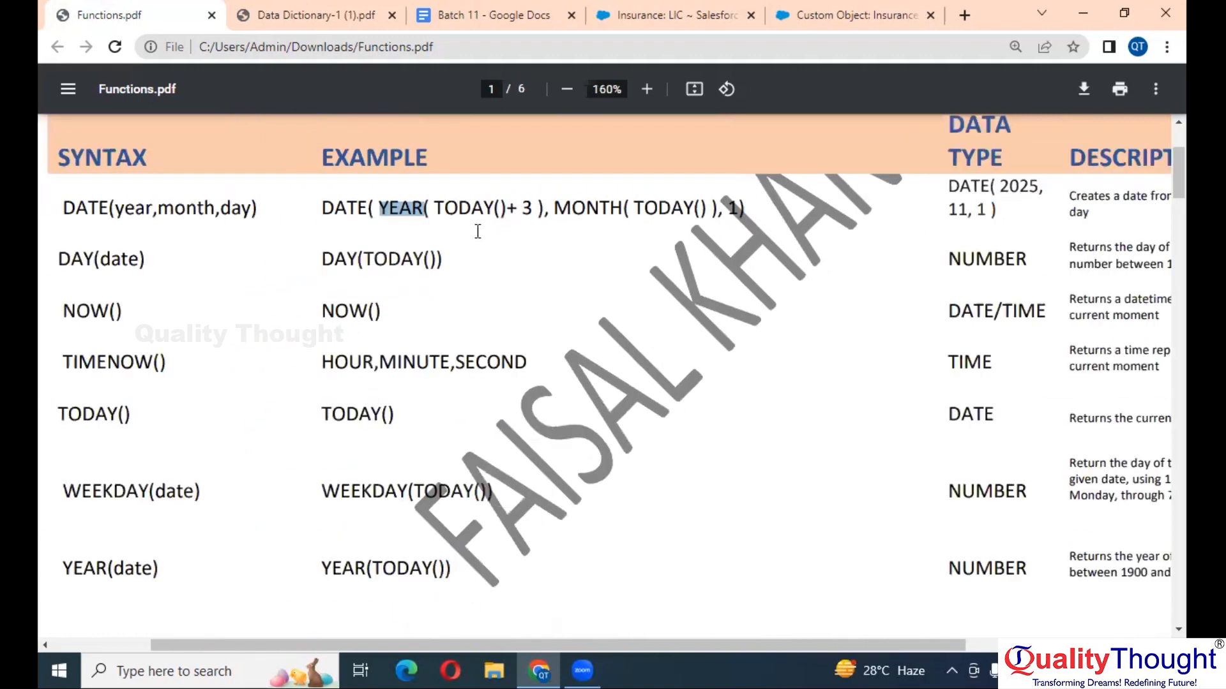
pyautogui.scroll(-1, 318, 279)
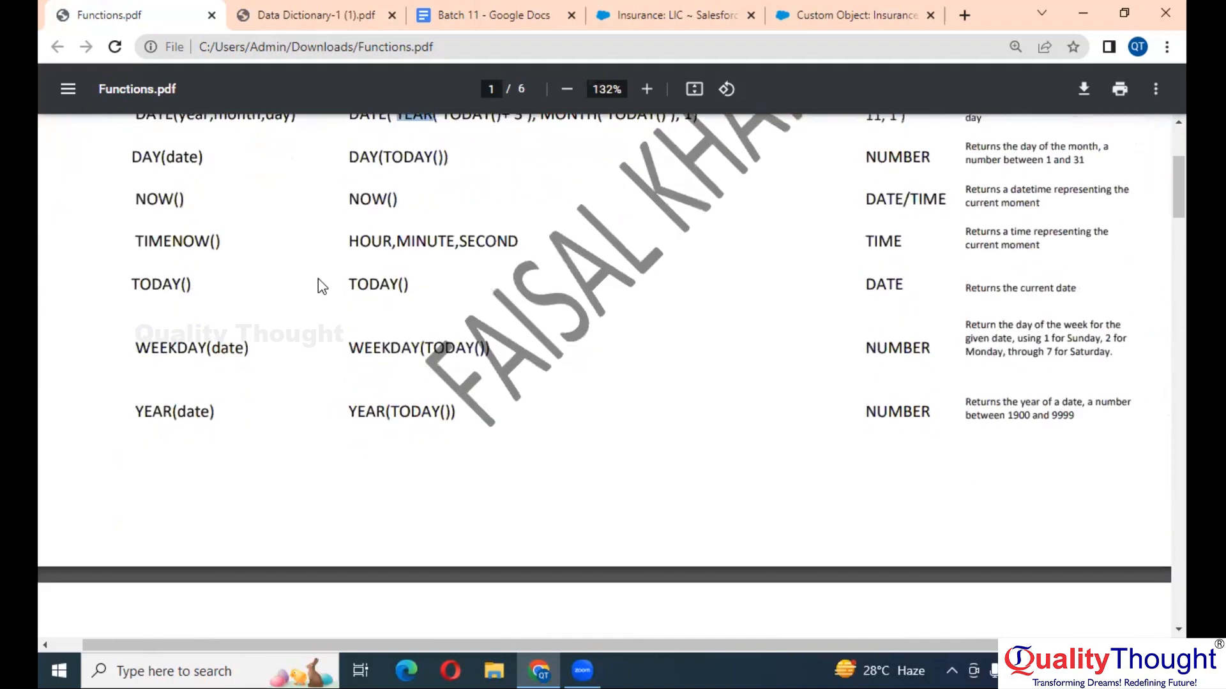
pyautogui.scroll(3, 391, 266)
pyautogui.scroll(-1, 449, 466)
pyautogui.scroll(-15, 449, 467)
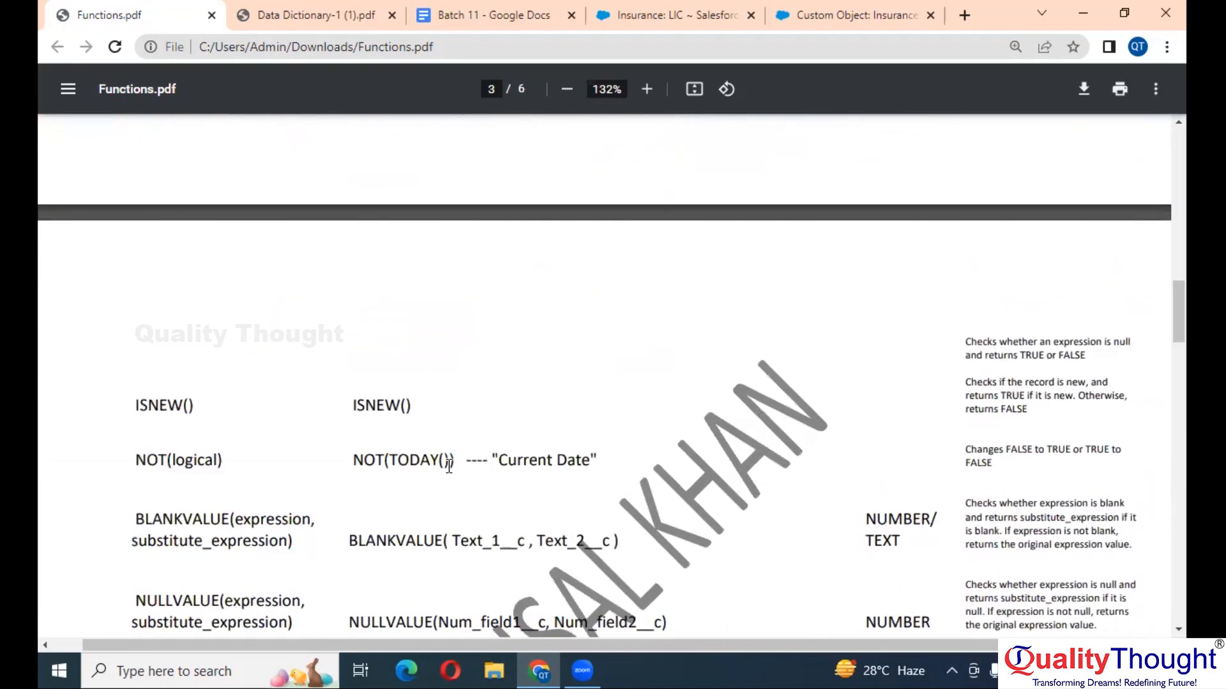
pyautogui.scroll(-20, 449, 466)
pyautogui.scroll(-2, 449, 466)
pyautogui.scroll(8, 449, 466)
pyautogui.scroll(-2, 449, 467)
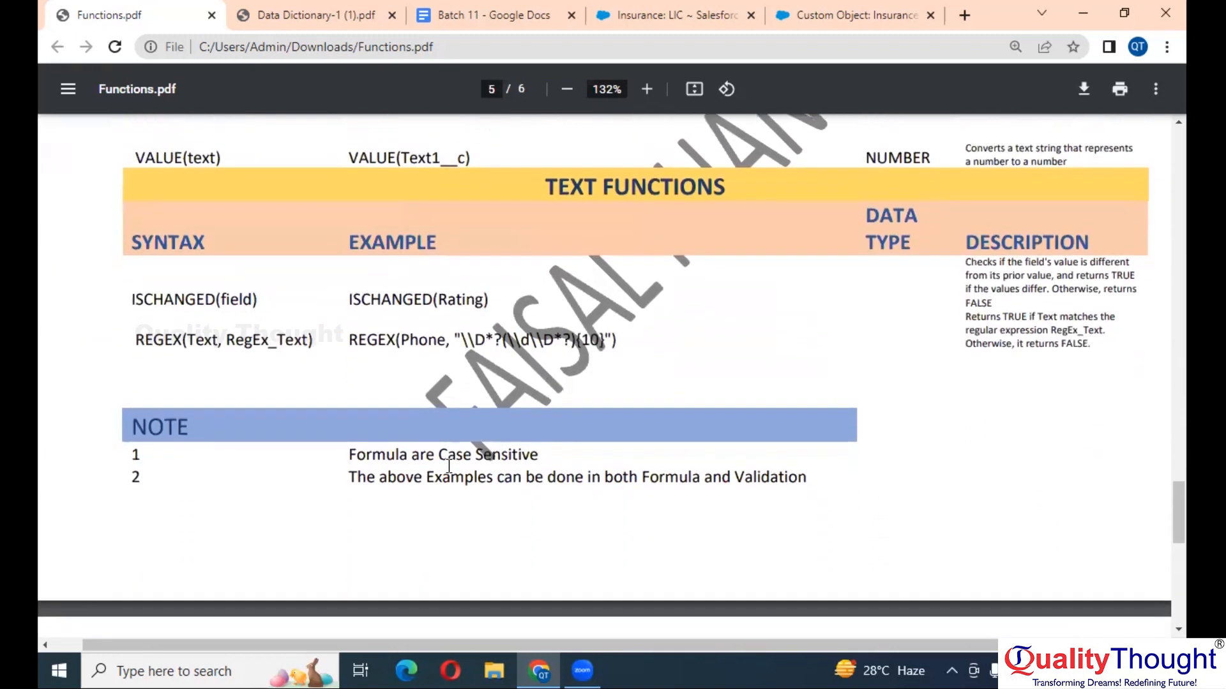
pyautogui.scroll(-4, 448, 467)
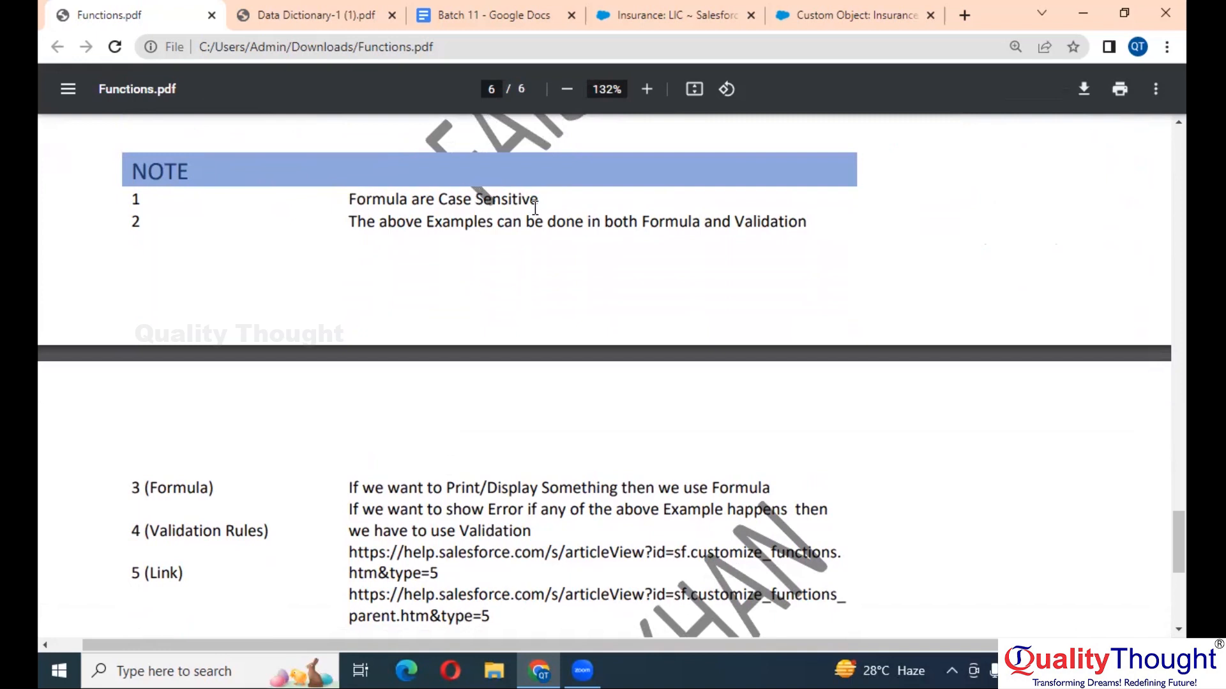
pyautogui.scroll(-1, 535, 207)
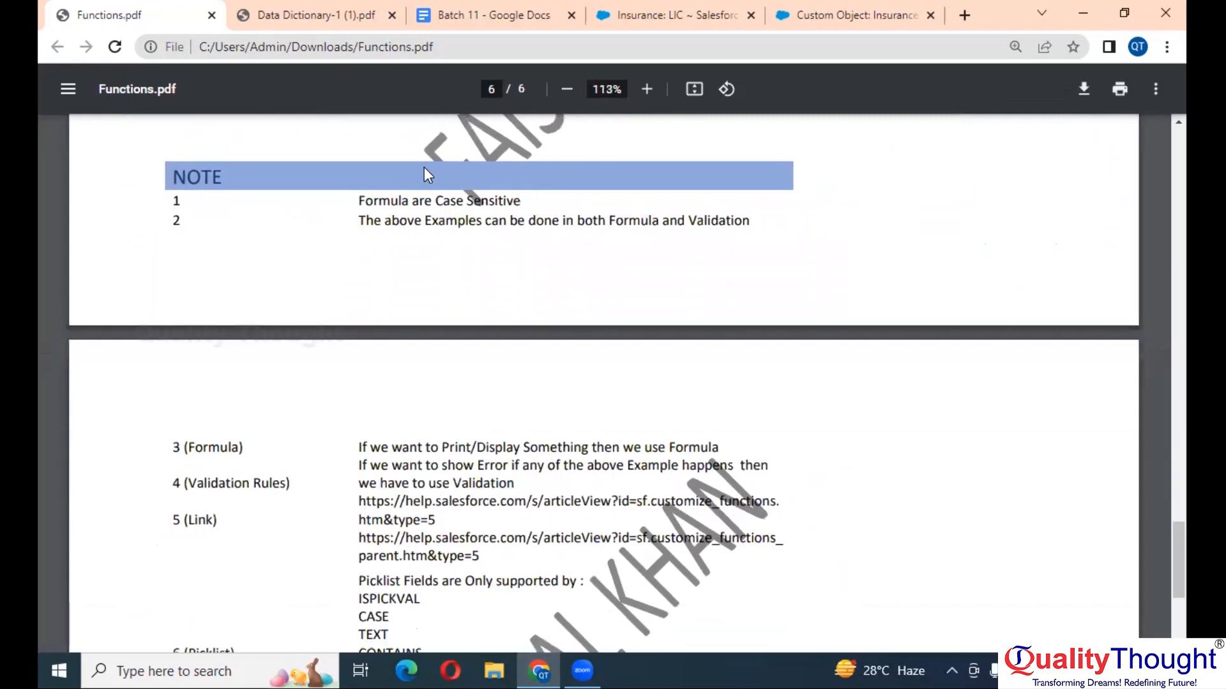
pyautogui.scroll(1, 424, 168)
# - Switch to Salesforce and go to the Accounts home page
pyautogui.click(652, 8)
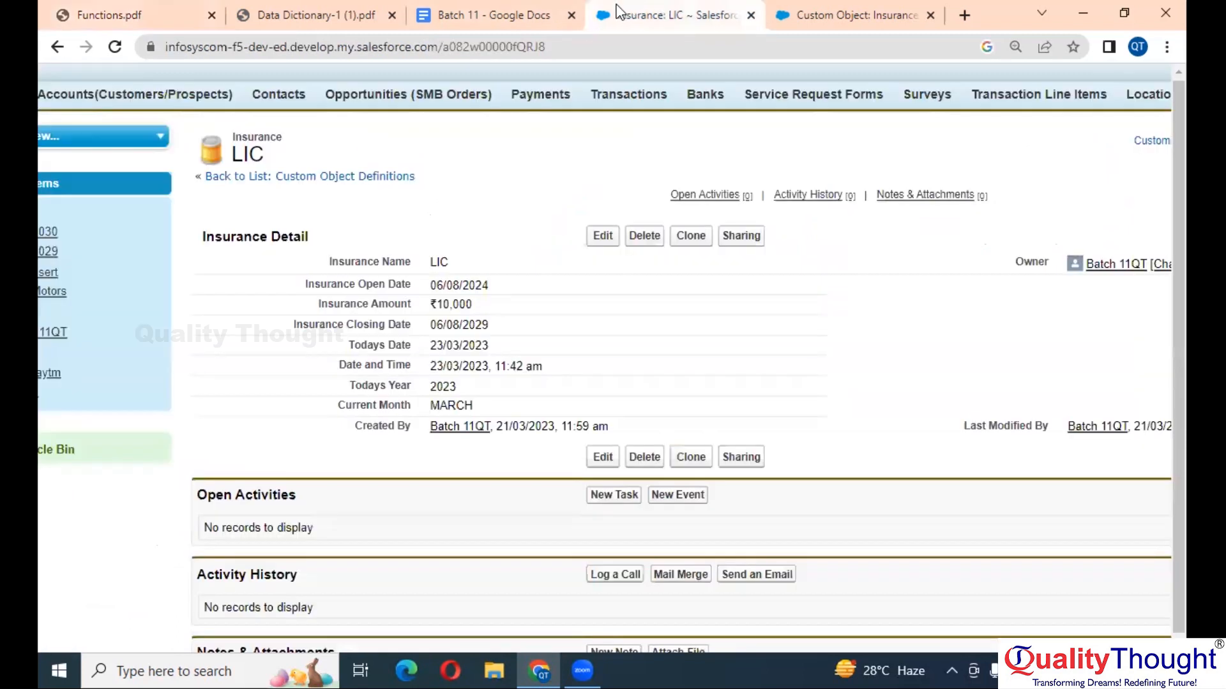
pyautogui.scroll(1, 556, 327)
pyautogui.hscroll(-2, 556, 327)
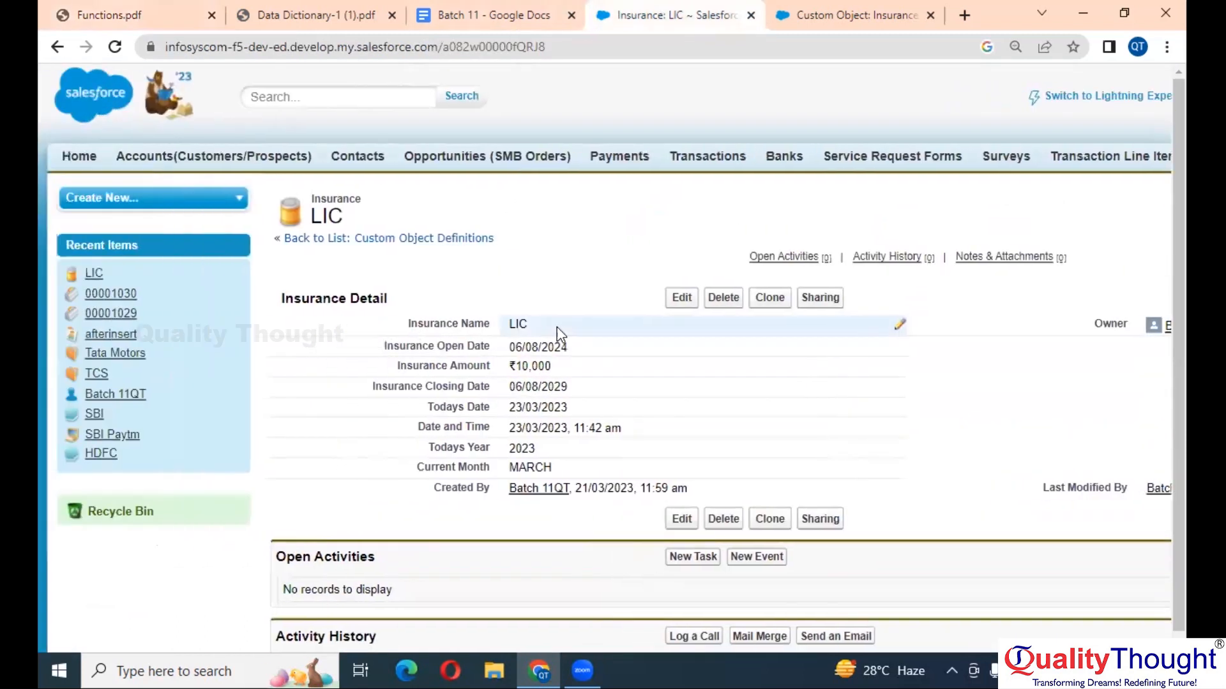
pyautogui.click(232, 161)
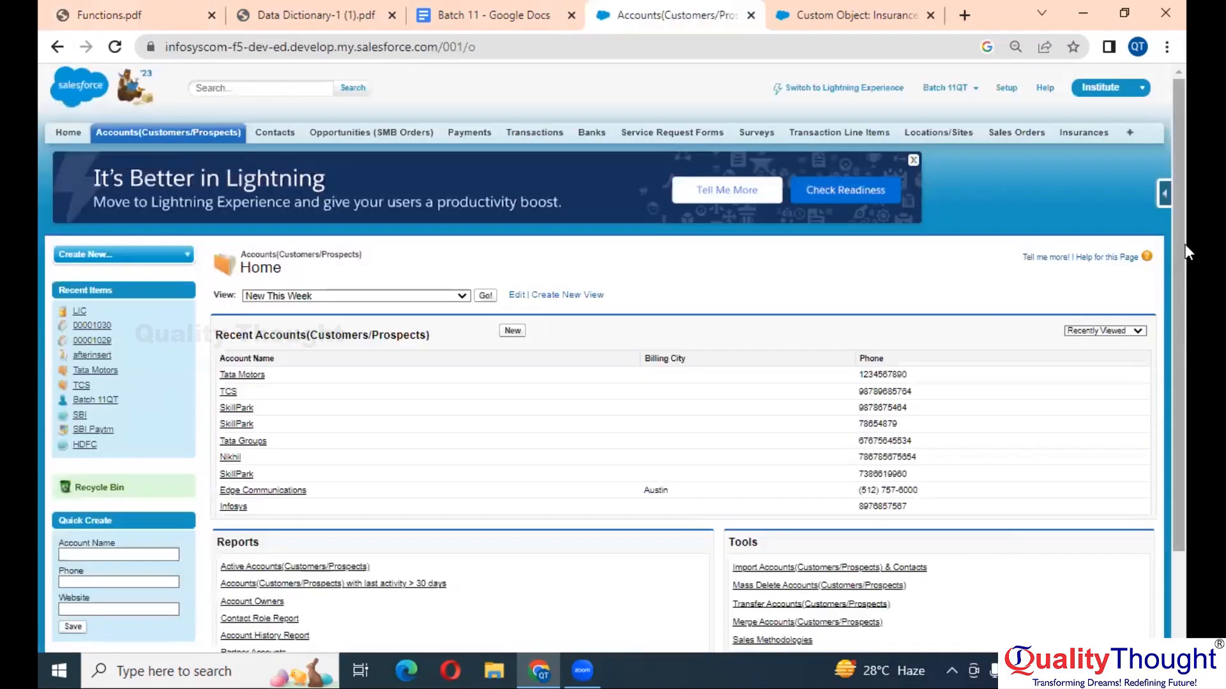
# - From the Account fields list, open the Status custom formula field for editing
pyautogui.click(1162, 197)
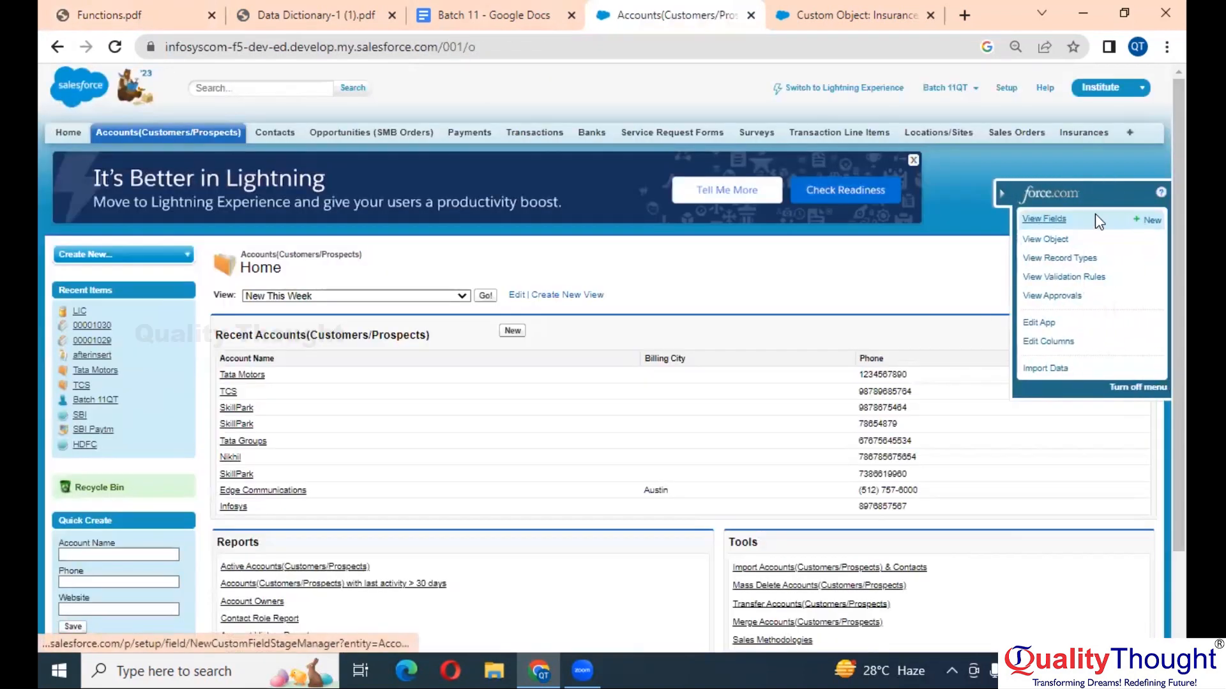
pyautogui.click(1039, 219)
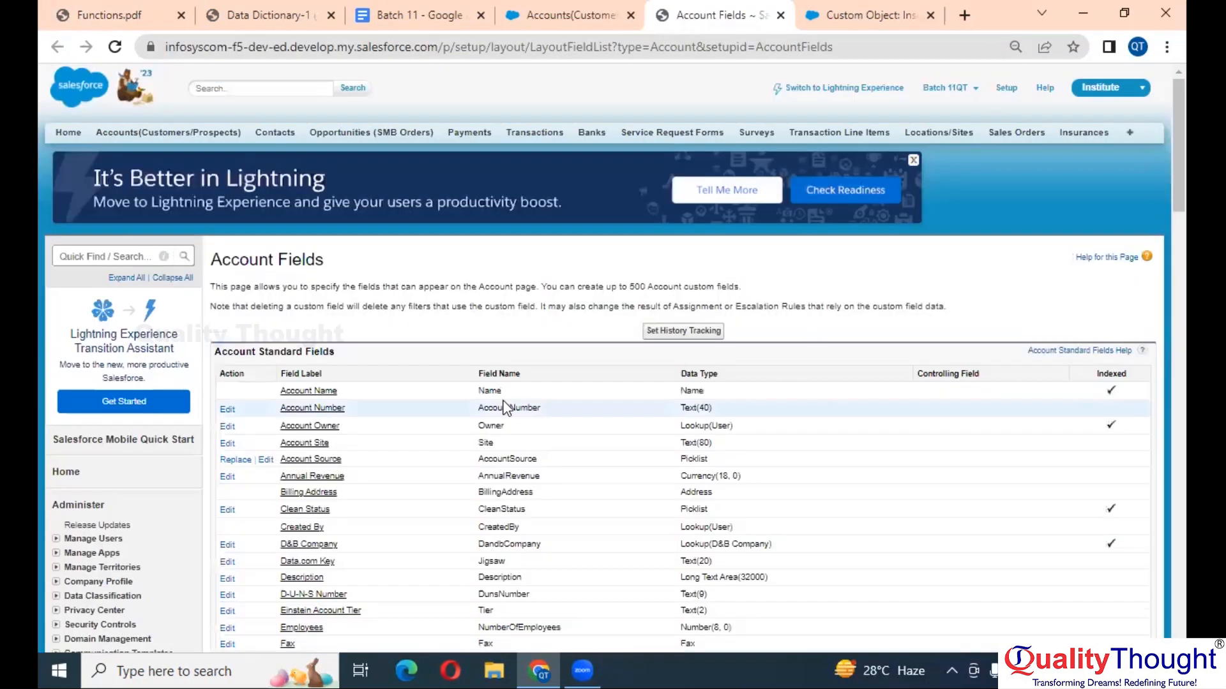
pyautogui.scroll(3, 503, 401)
pyautogui.scroll(-5, 503, 401)
pyautogui.scroll(-10, 504, 409)
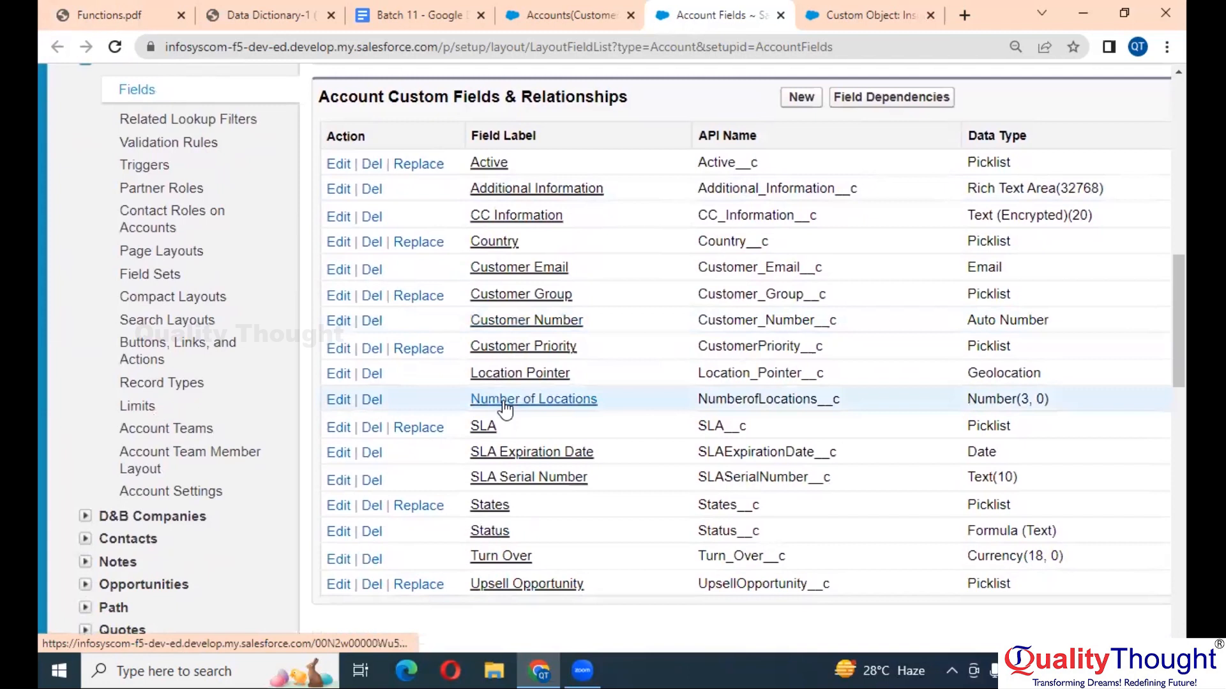
pyautogui.hscroll(1, 661, 458)
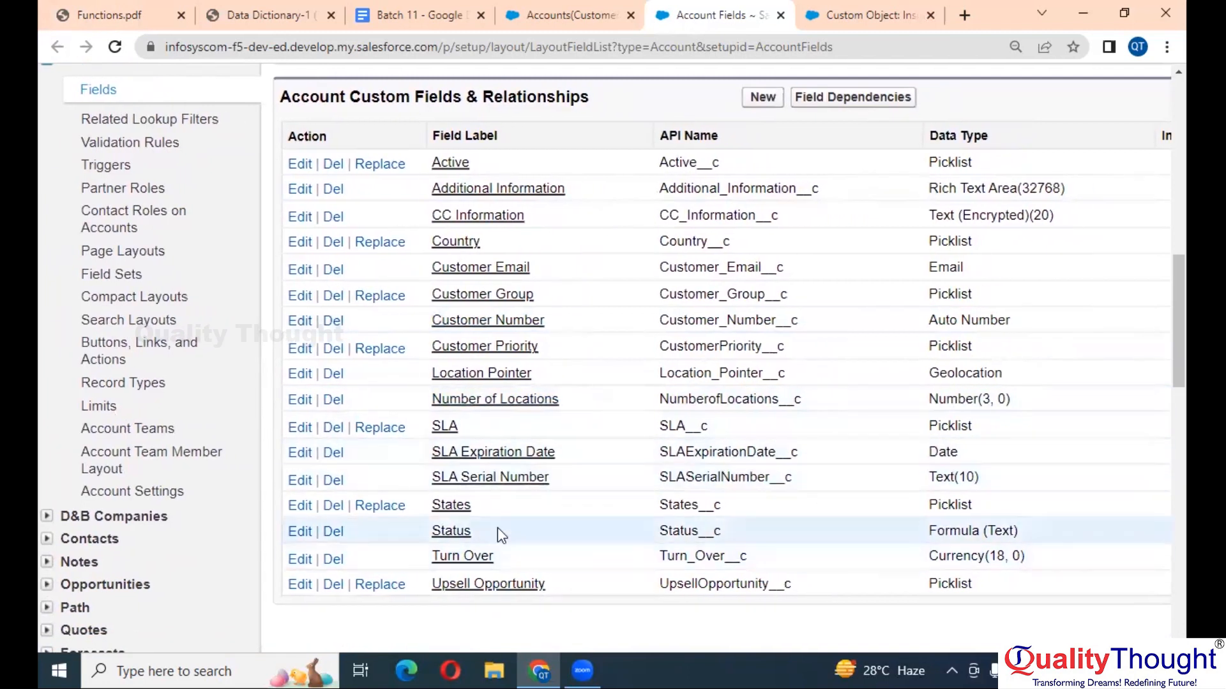
pyautogui.click(461, 532)
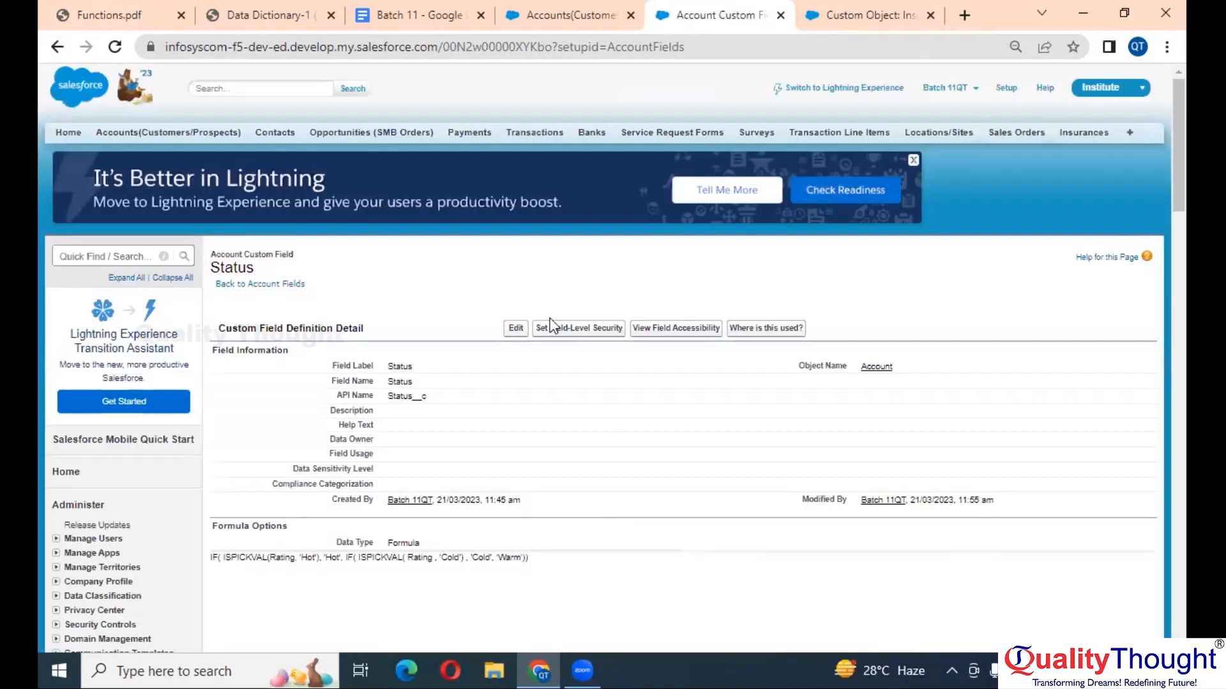
pyautogui.click(514, 328)
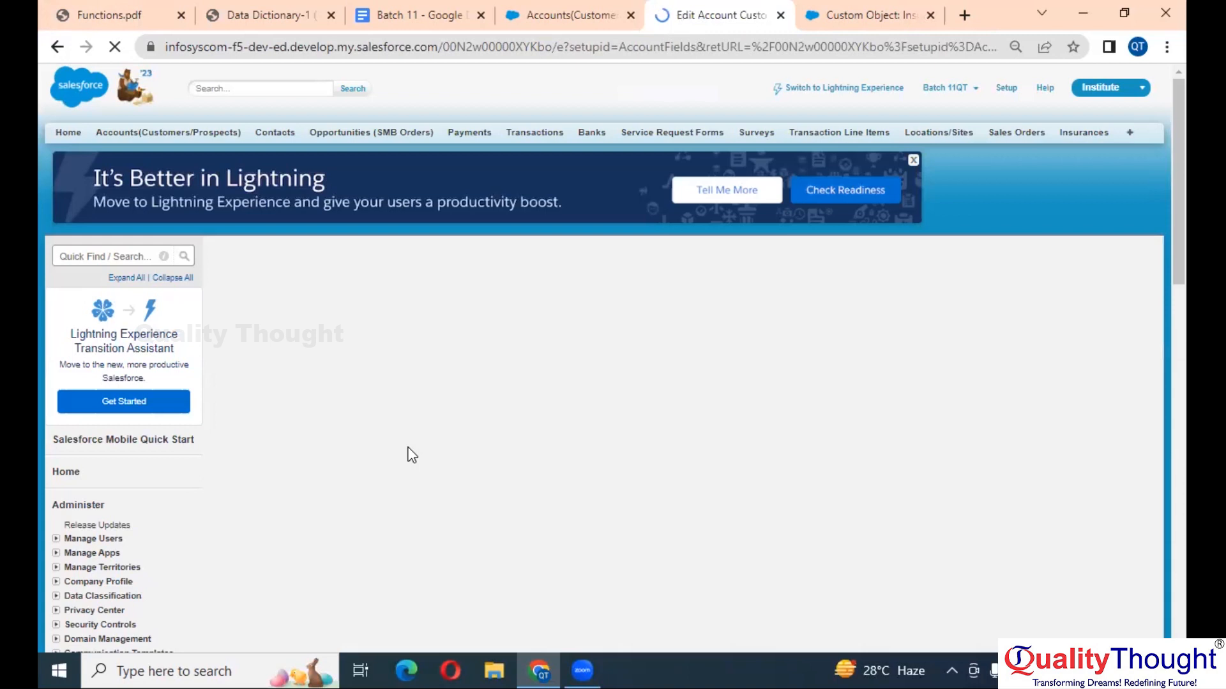
# - Change 'Hot' to lowercase 'hot' in the Status formula's first ISPICKVAL check
pyautogui.scroll(4, 409, 447)
pyautogui.scroll(-6, 410, 447)
pyautogui.scroll(-4, 409, 447)
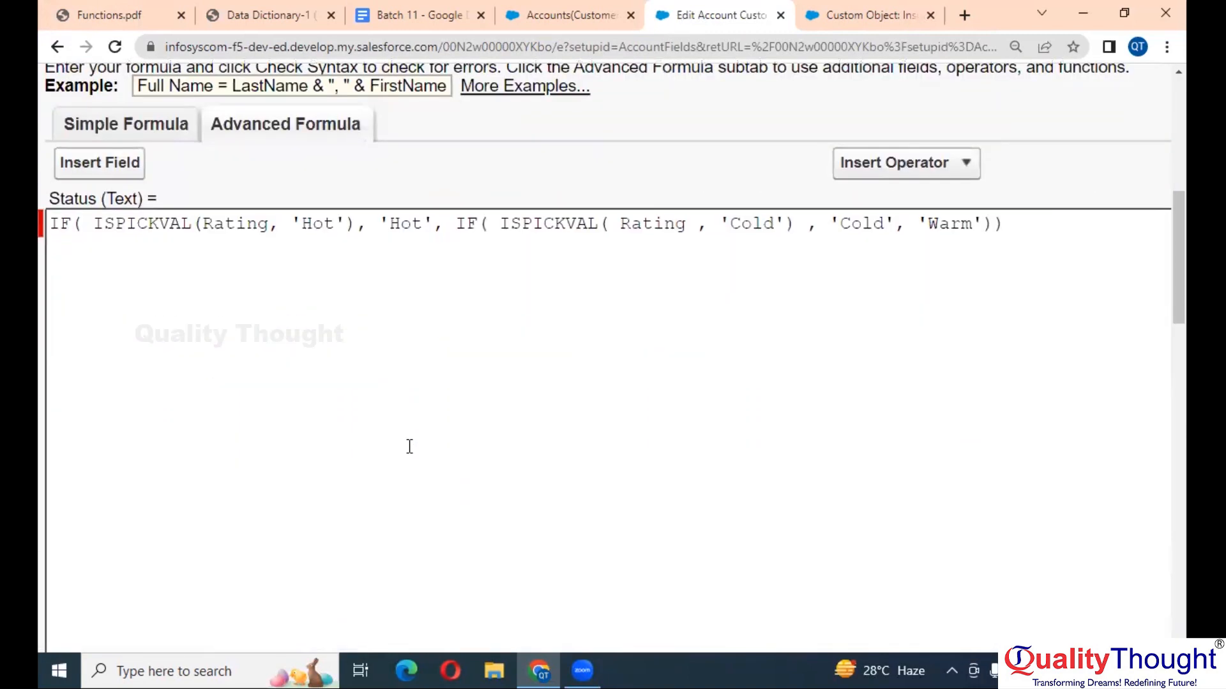
pyautogui.hscroll(-3, 409, 447)
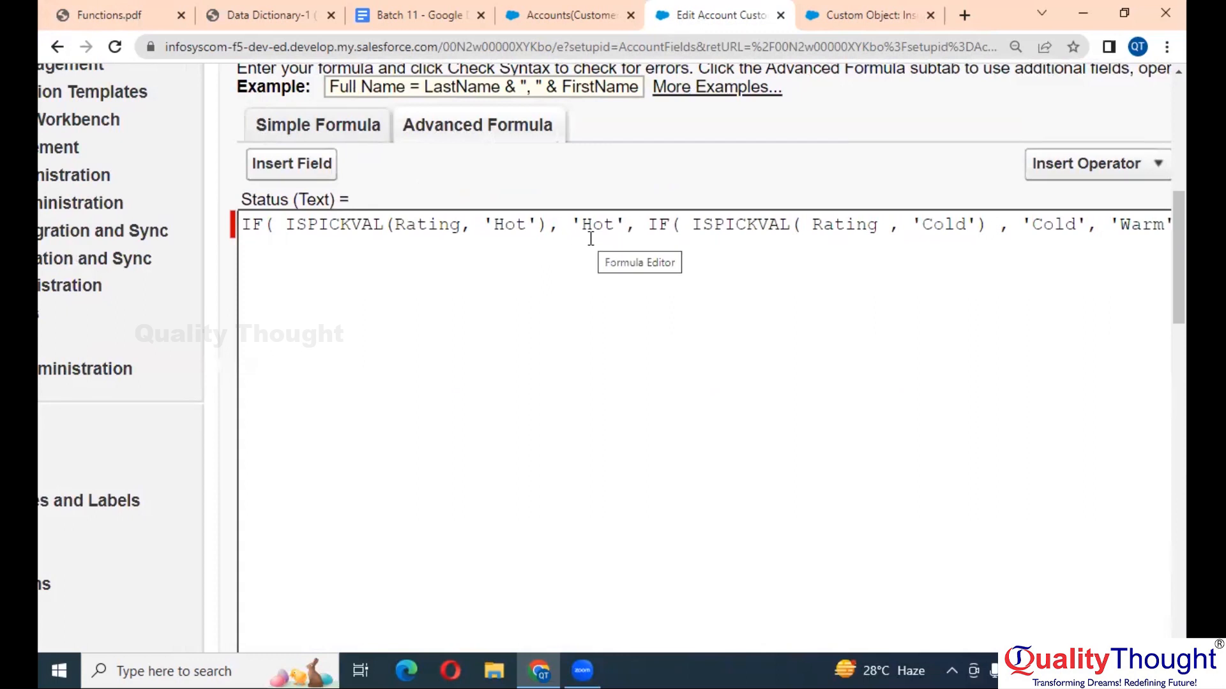
pyautogui.hscroll(3, 590, 239)
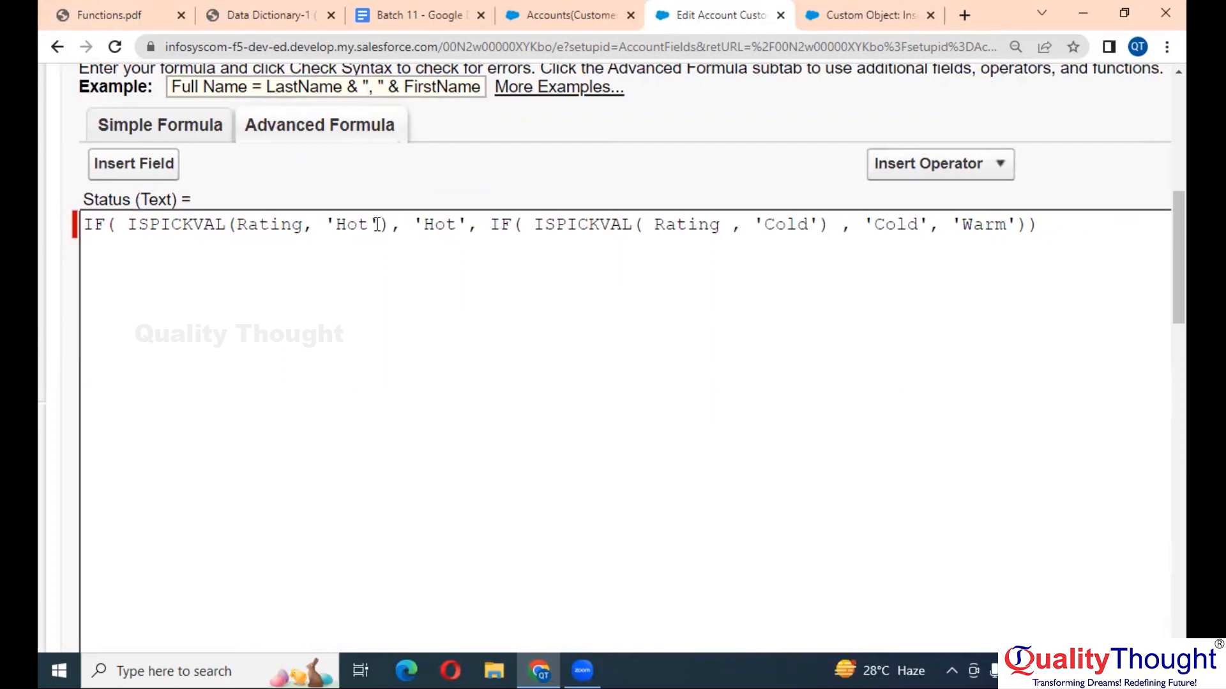
pyautogui.click(345, 230)
pyautogui.press('BackSpace')
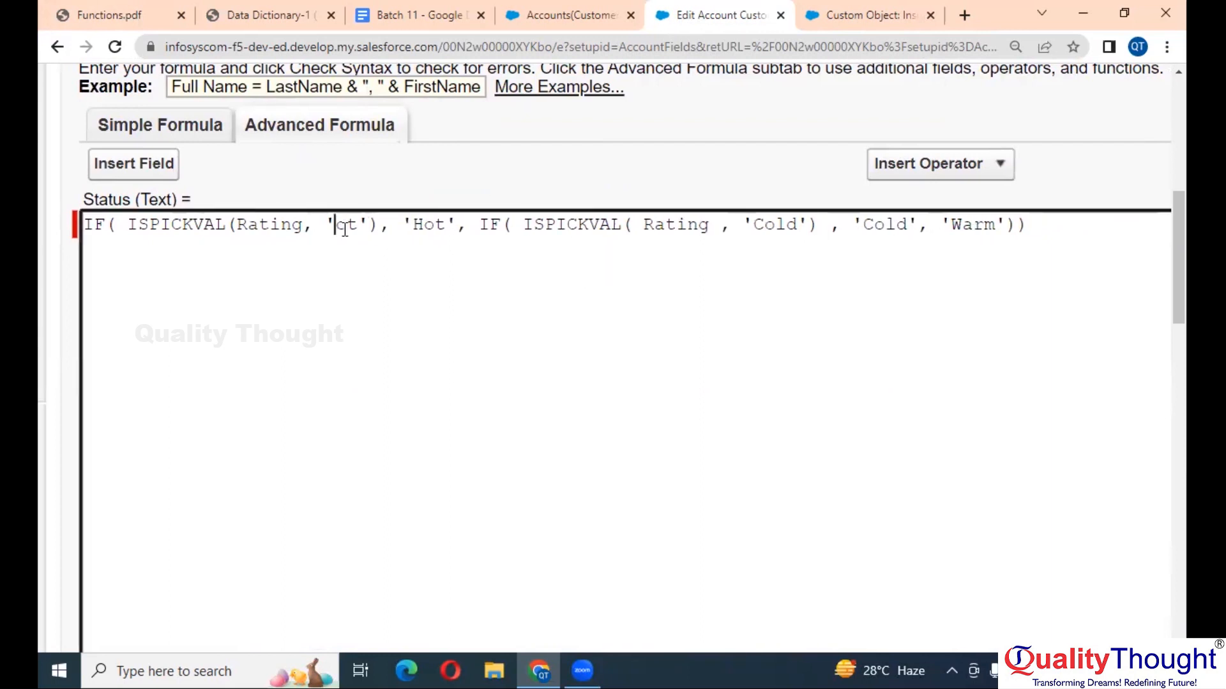
pyautogui.write('H')
pyautogui.press('BackSpace')
pyautogui.write('h')
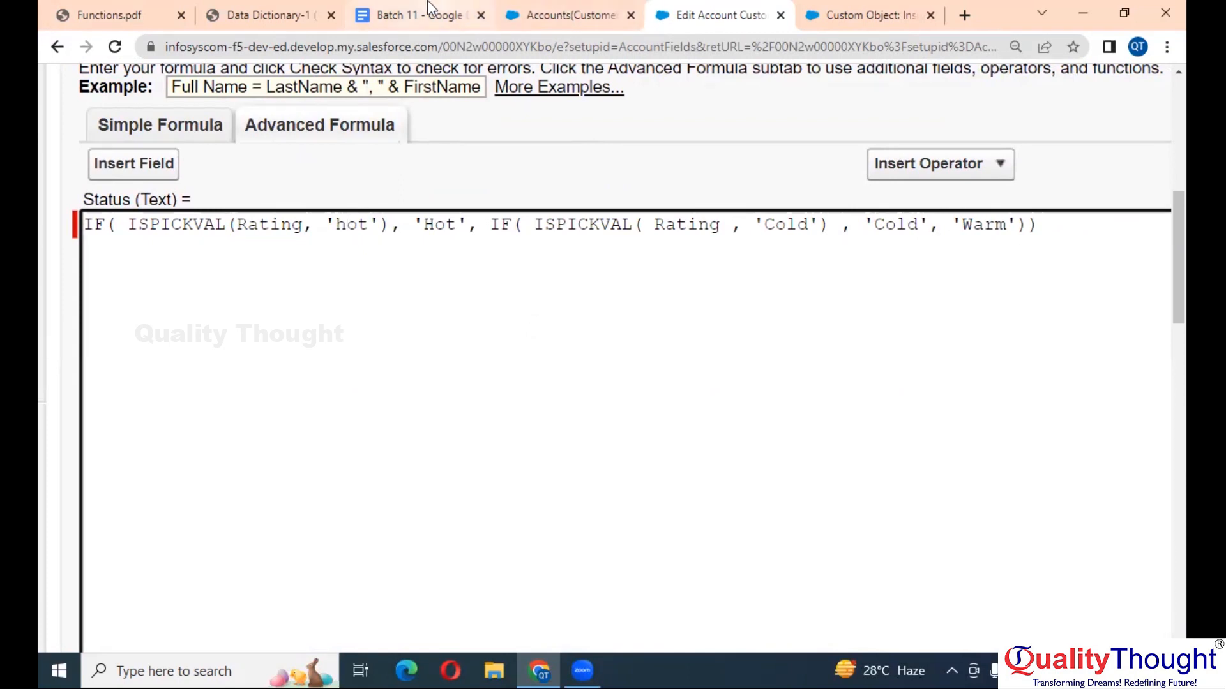
# - Switch to the Insurance custom object page and open its definition for editing
pyautogui.click(851, 9)
pyautogui.scroll(3, 459, 275)
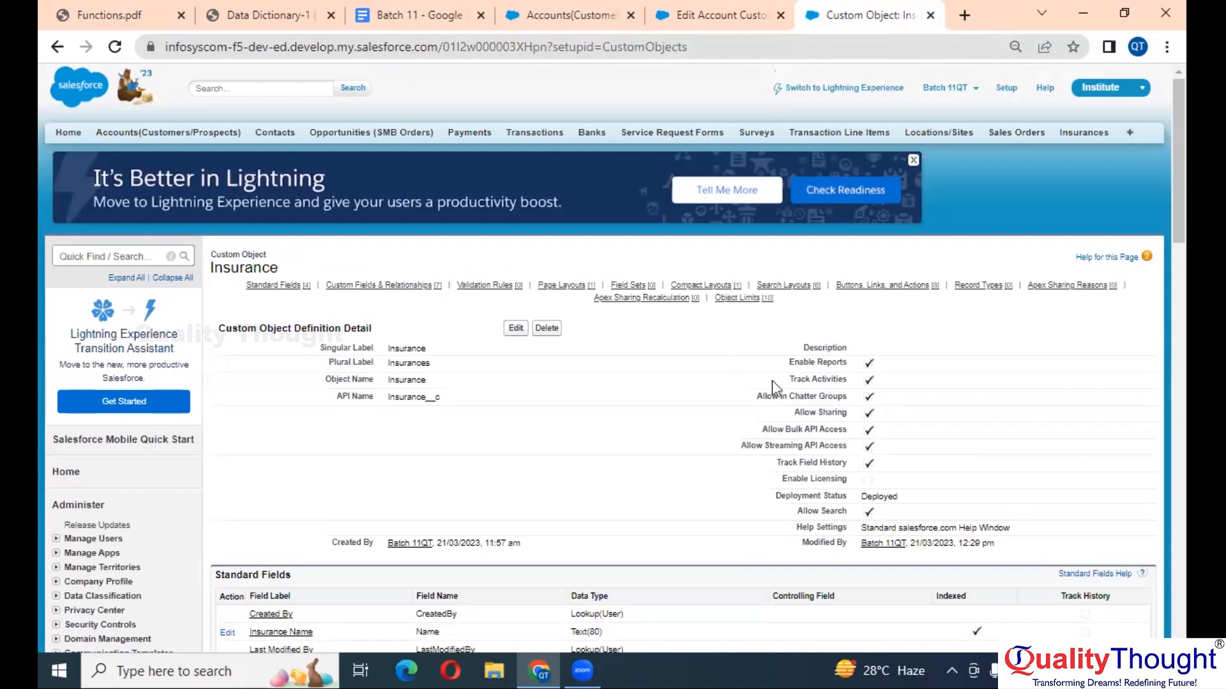
pyautogui.click(514, 327)
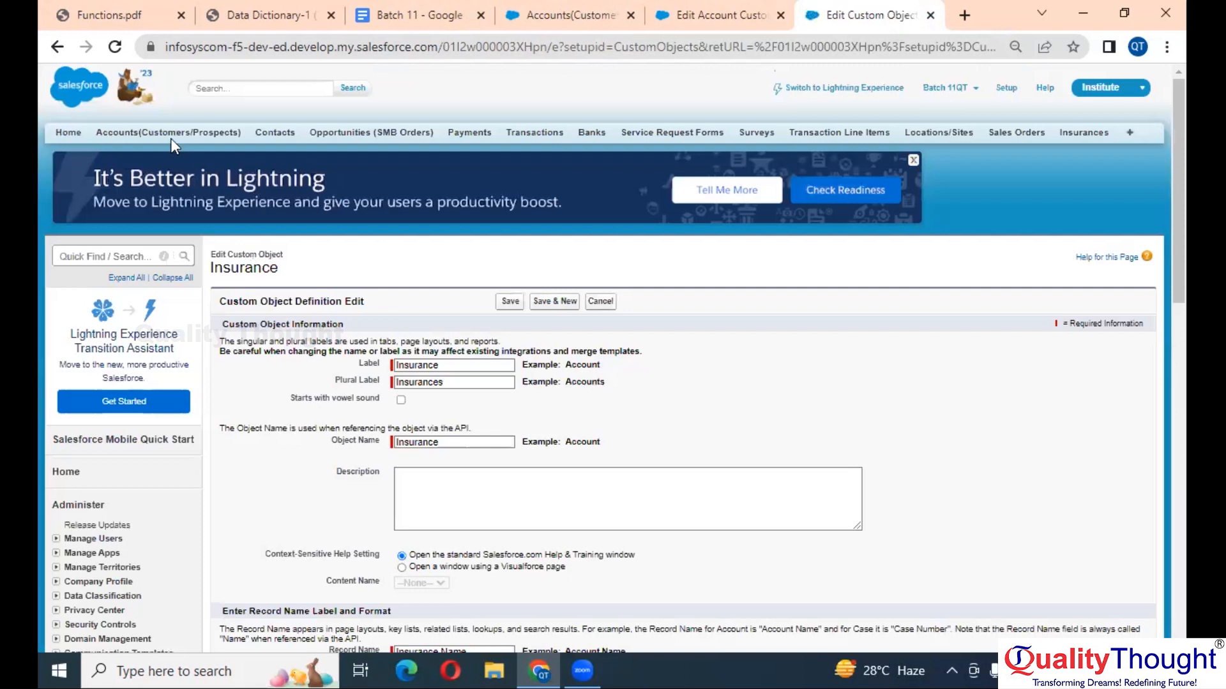
# - Start a new account with Rating set to Hot, then return to the 'hot' value in the Status formula
pyautogui.click(170, 134)
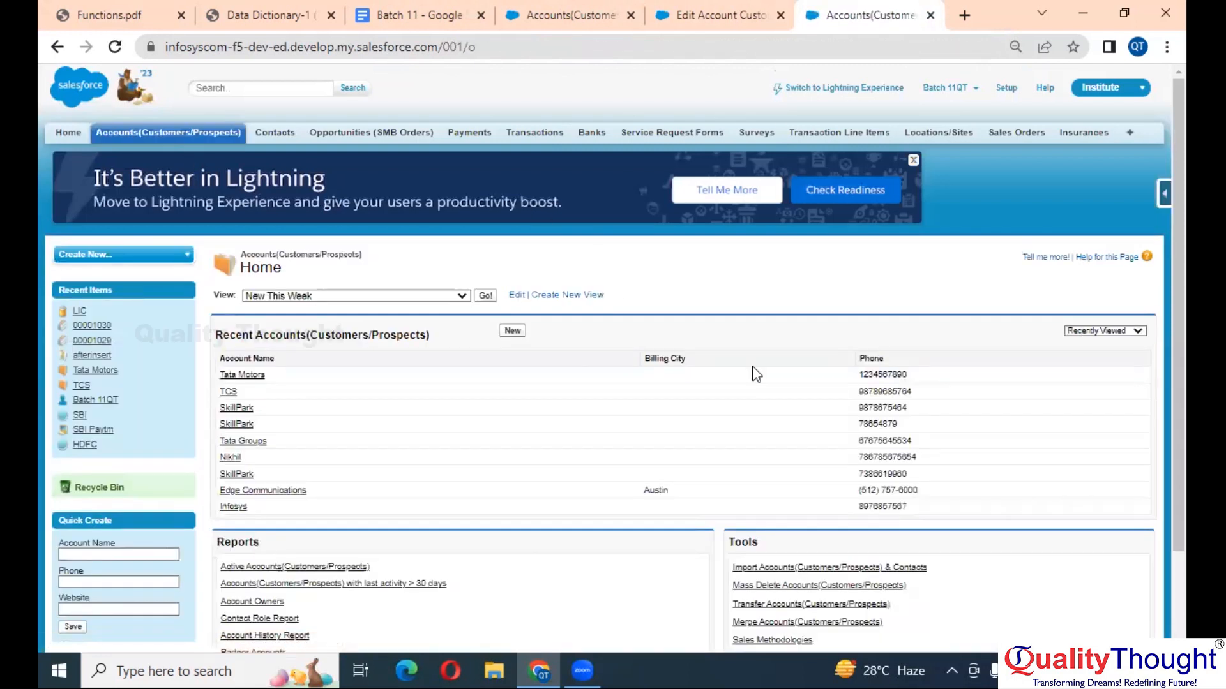
pyautogui.click(513, 330)
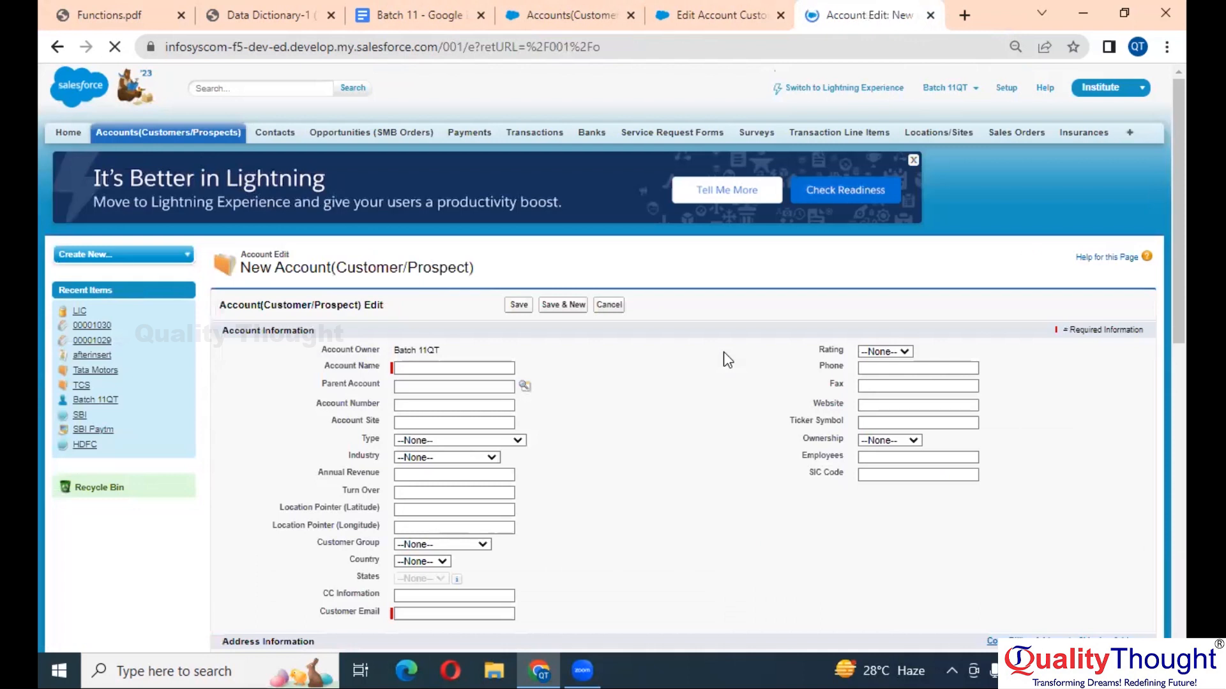
pyautogui.scroll(5, 728, 360)
pyautogui.hscroll(4, 728, 360)
pyautogui.hscroll(2, 727, 359)
pyautogui.click(728, 355)
pyautogui.click(729, 387)
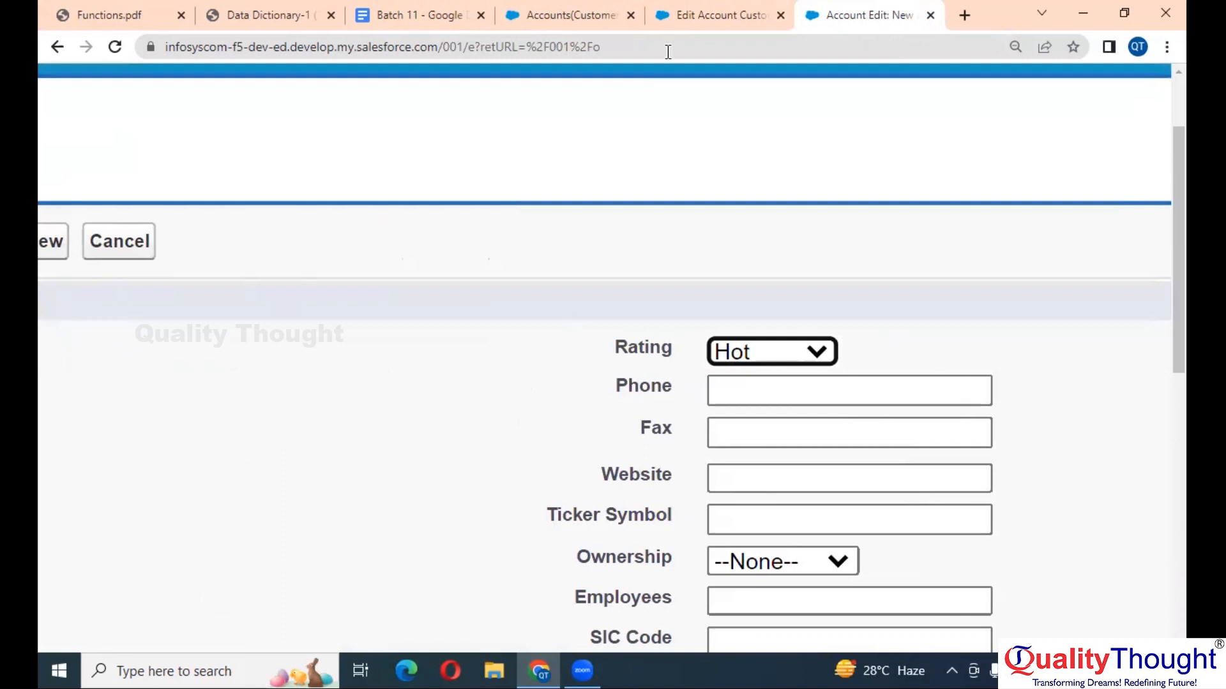
pyautogui.click(699, 13)
pyautogui.click(346, 226)
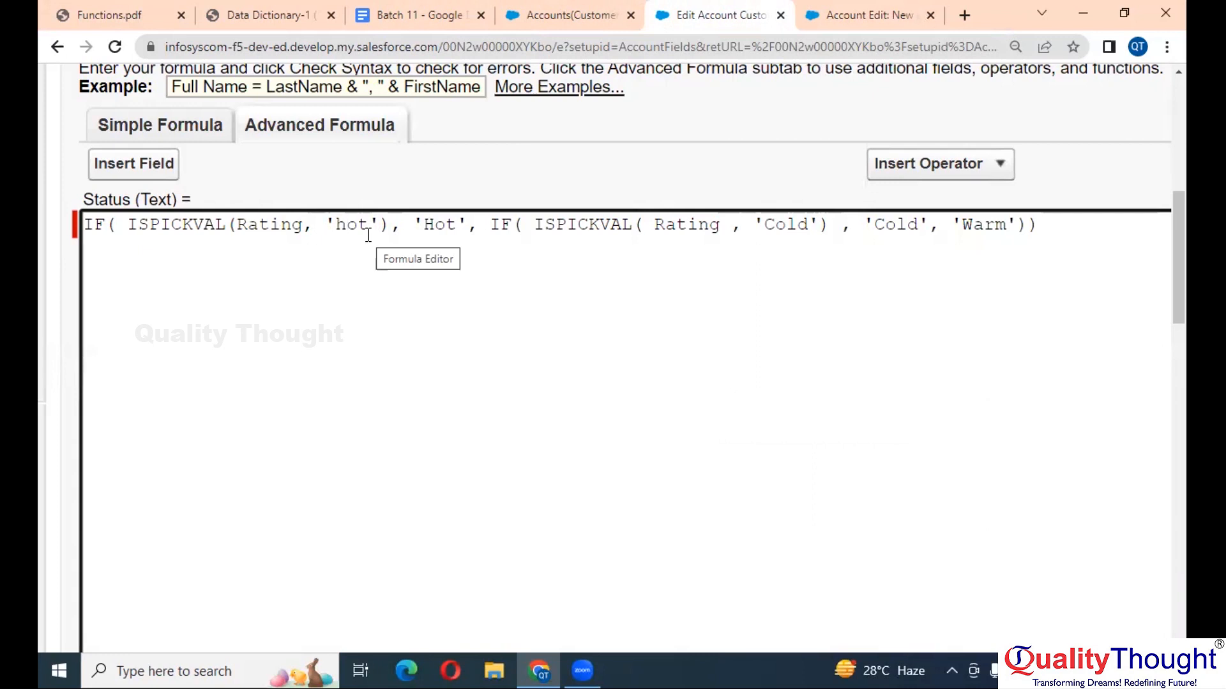
# - Start another new account and set its Type to Customer - Direct
pyautogui.click(541, 11)
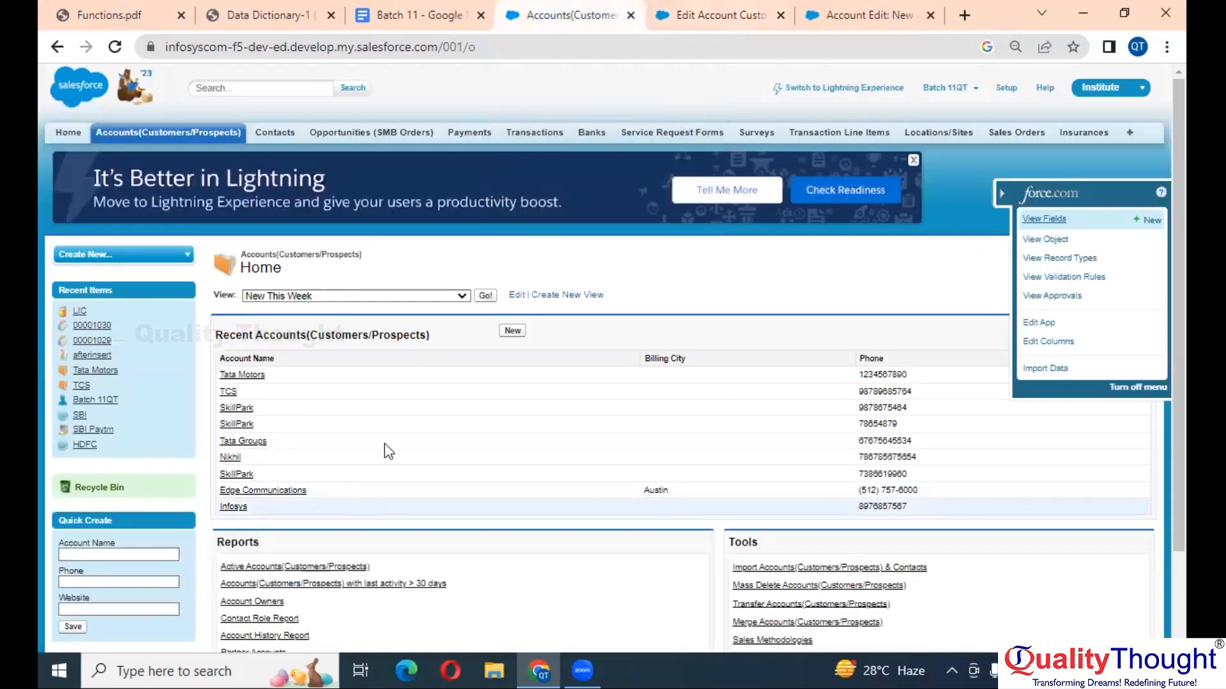
pyautogui.click(513, 330)
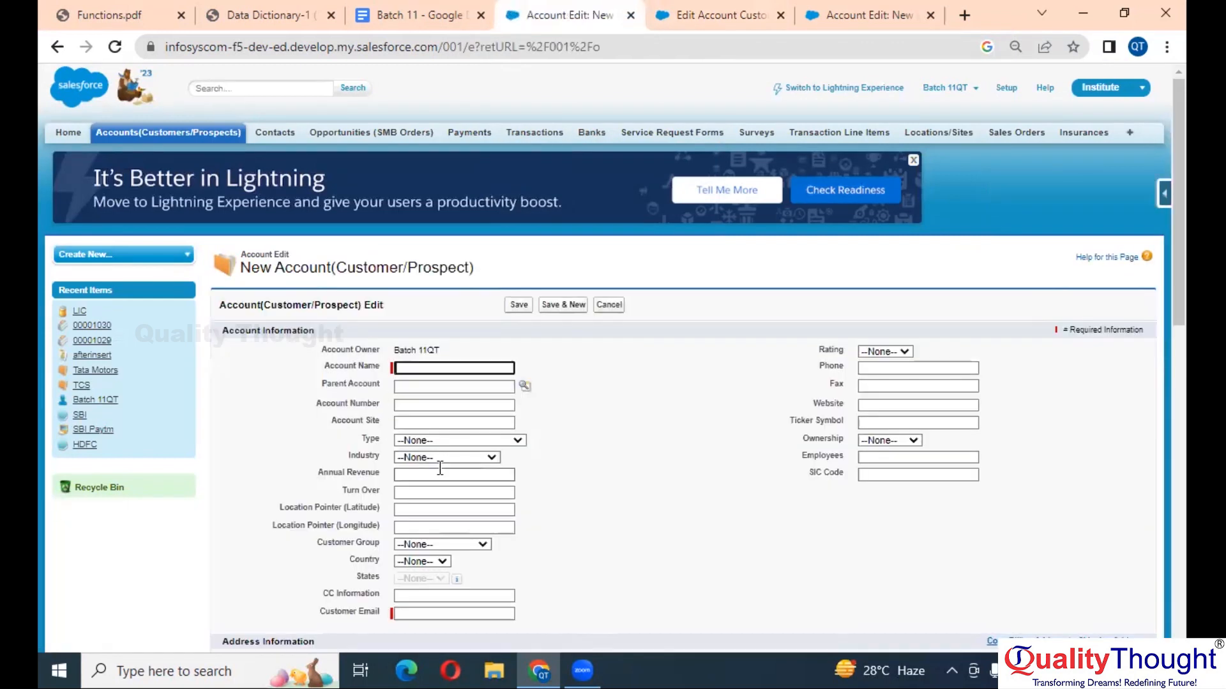
pyautogui.click(486, 441)
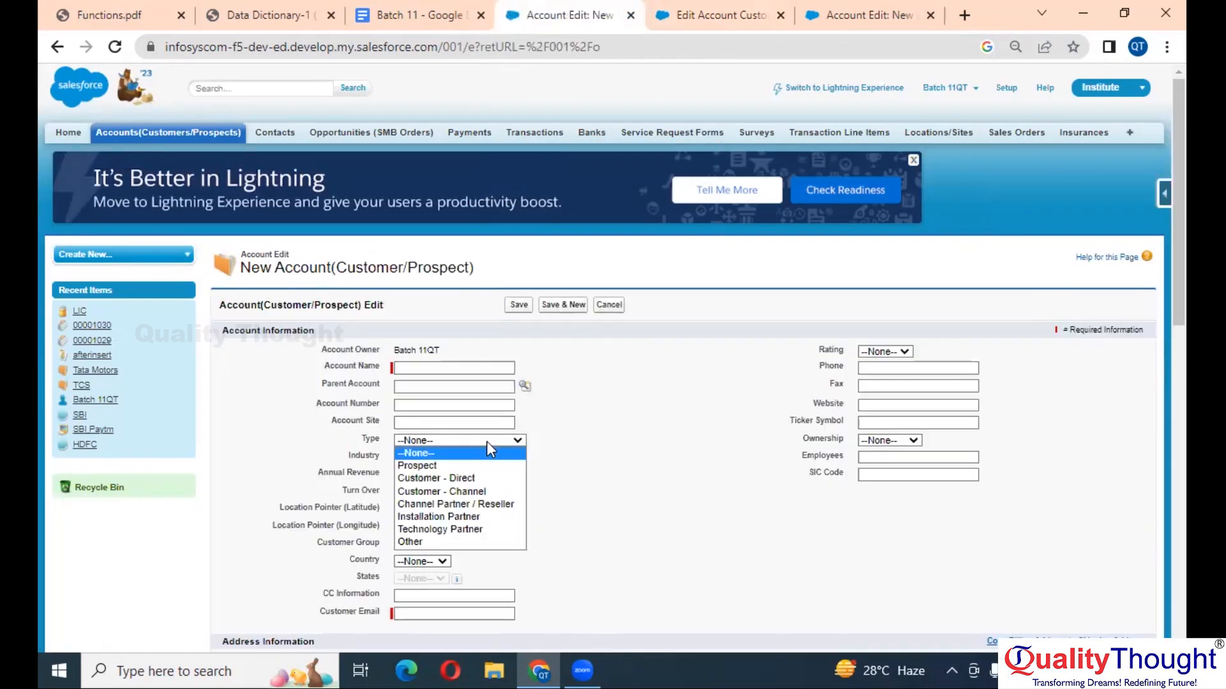
pyautogui.click(457, 480)
pyautogui.hotkey('ctrl', '+')
pyautogui.hotkey('ctrl', '+')
pyautogui.hotkey('ctrl', '+')
pyautogui.hotkey('ctrl', '+')
pyautogui.hotkey('ctrl', '+')
pyautogui.hotkey('ctrl', '+')
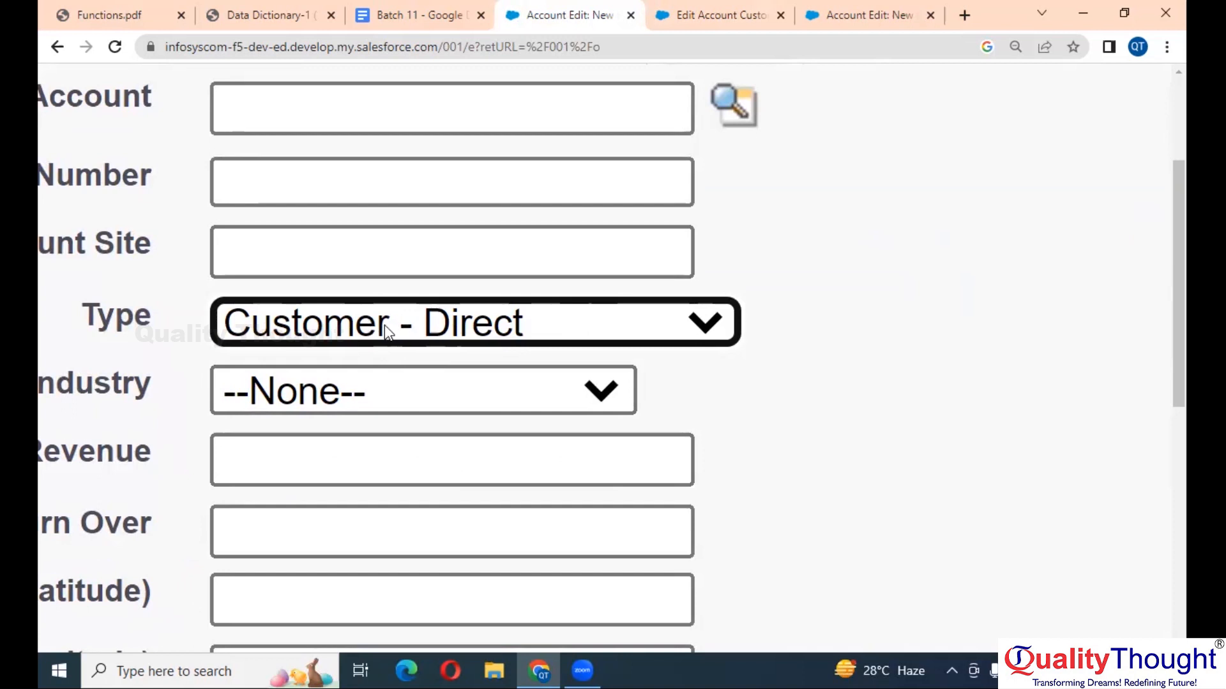
# - Back in the Status formula editor, select the word 'hot'
pyautogui.click(735, 9)
pyautogui.moveTo(379, 224); pyautogui.dragTo(341, 219)
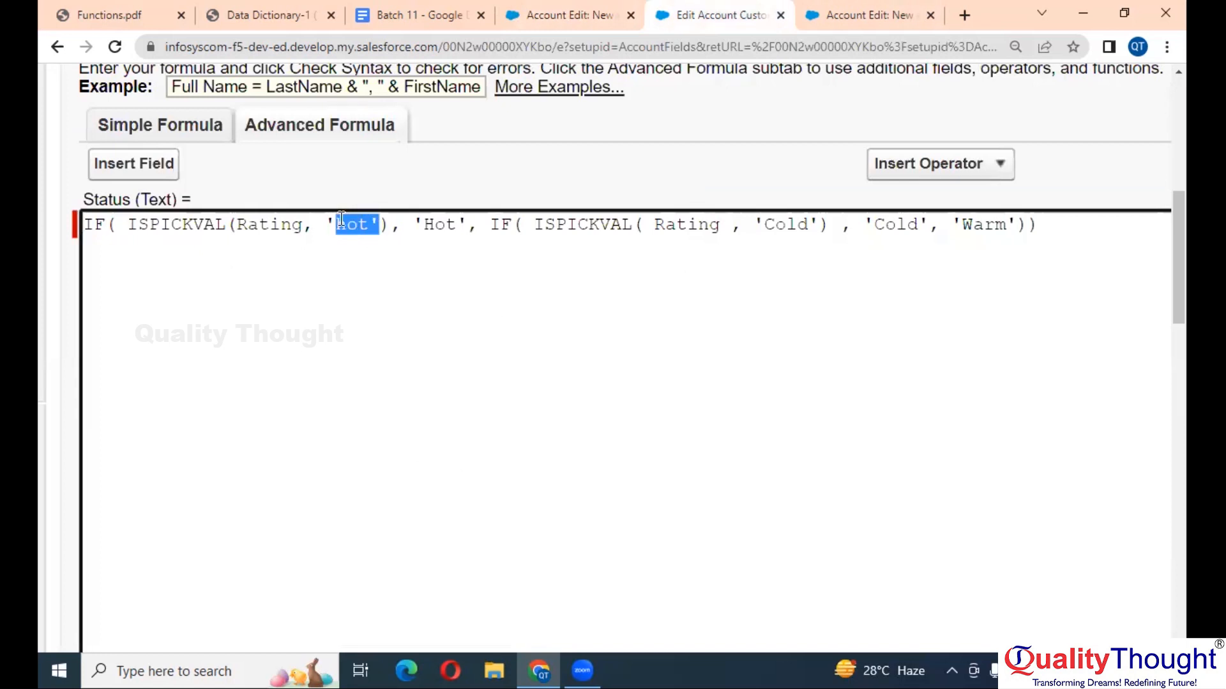
pyautogui.doubleClick(341, 219)
# - Replace 'hot' in the Status formula with 'Customer - direct'
pyautogui.click(546, 7)
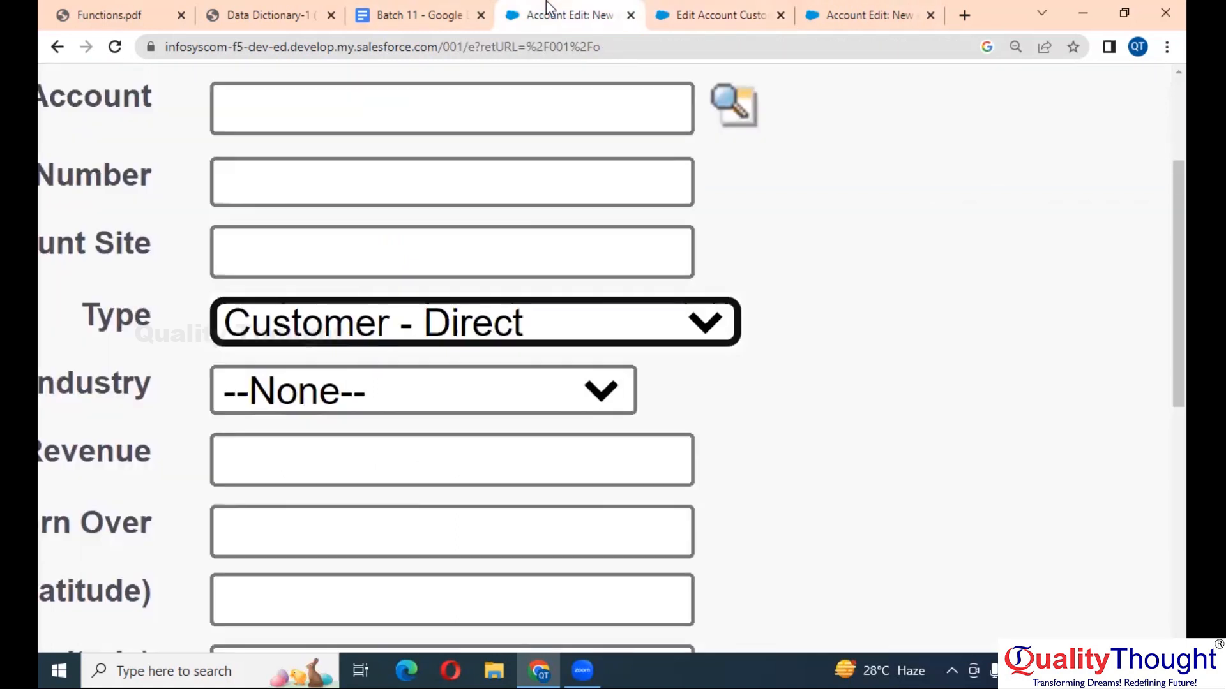
pyautogui.click(744, 7)
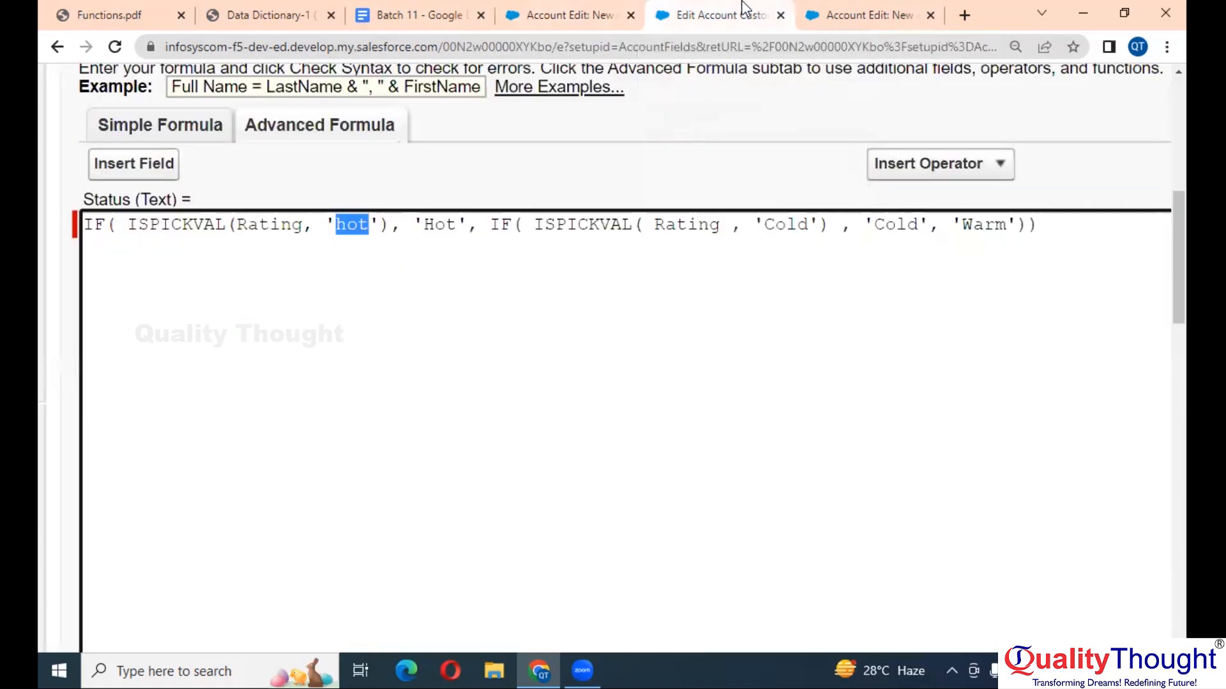
pyautogui.write('Customer ')
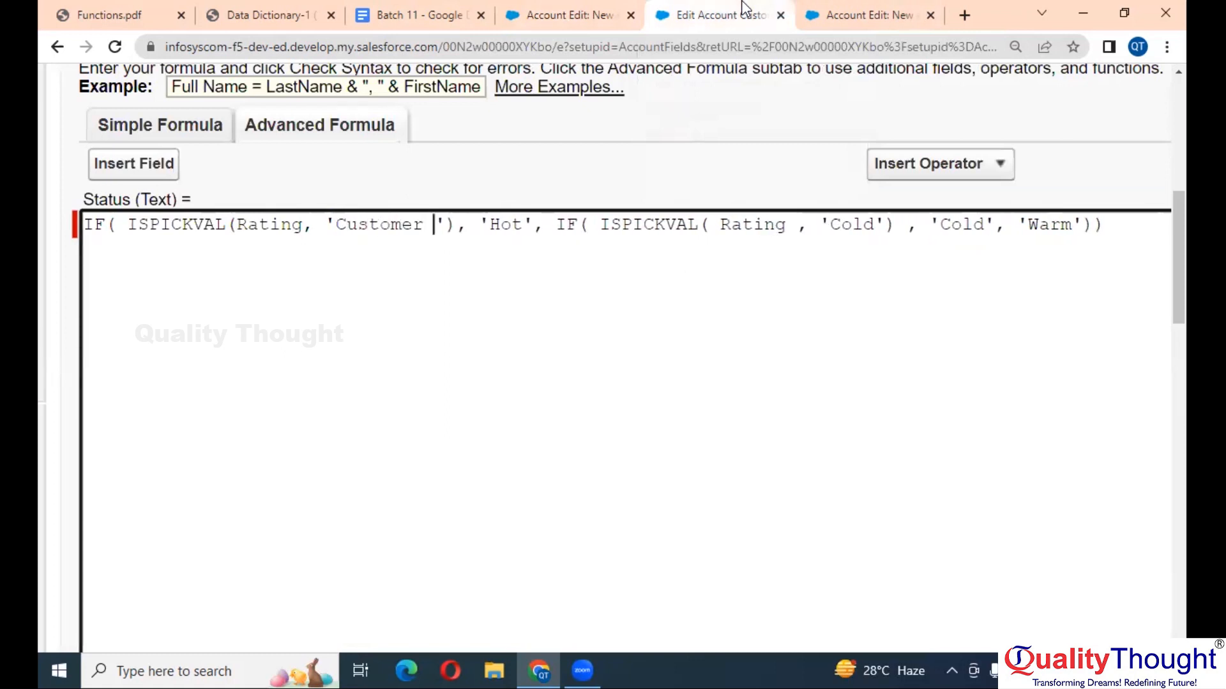
pyautogui.write('- direc')
pyautogui.press('BackSpace')
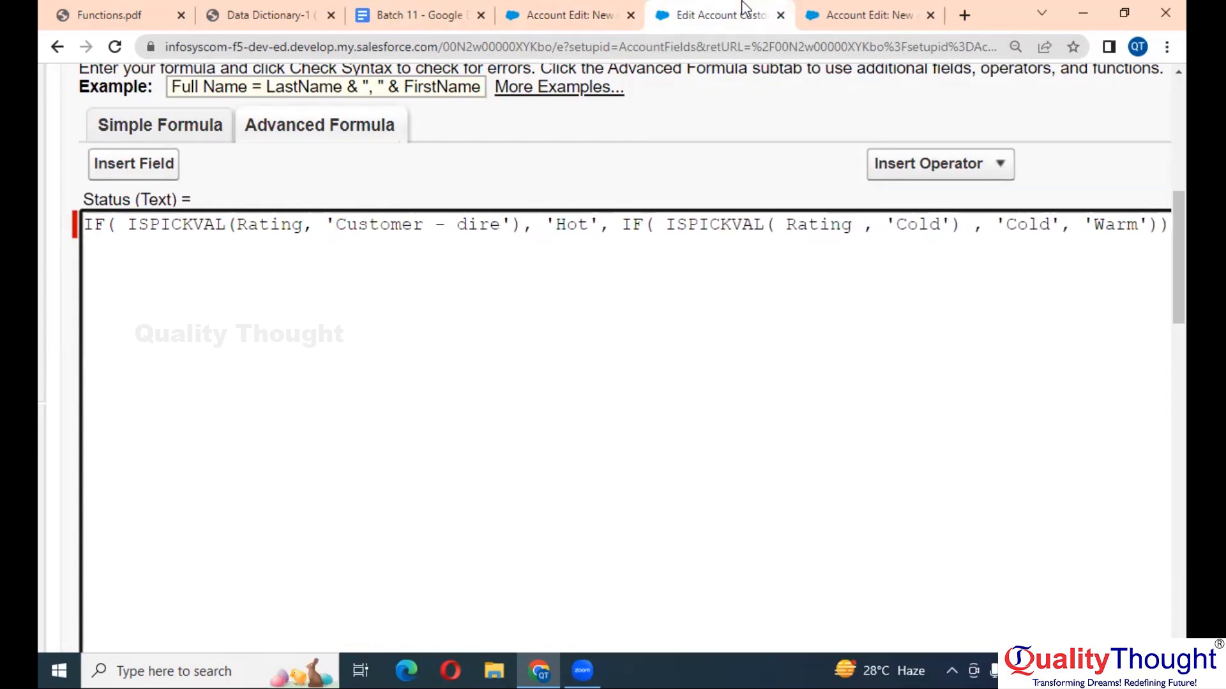
pyautogui.write('t')
pyautogui.press('BackSpace')
pyautogui.write('ct')
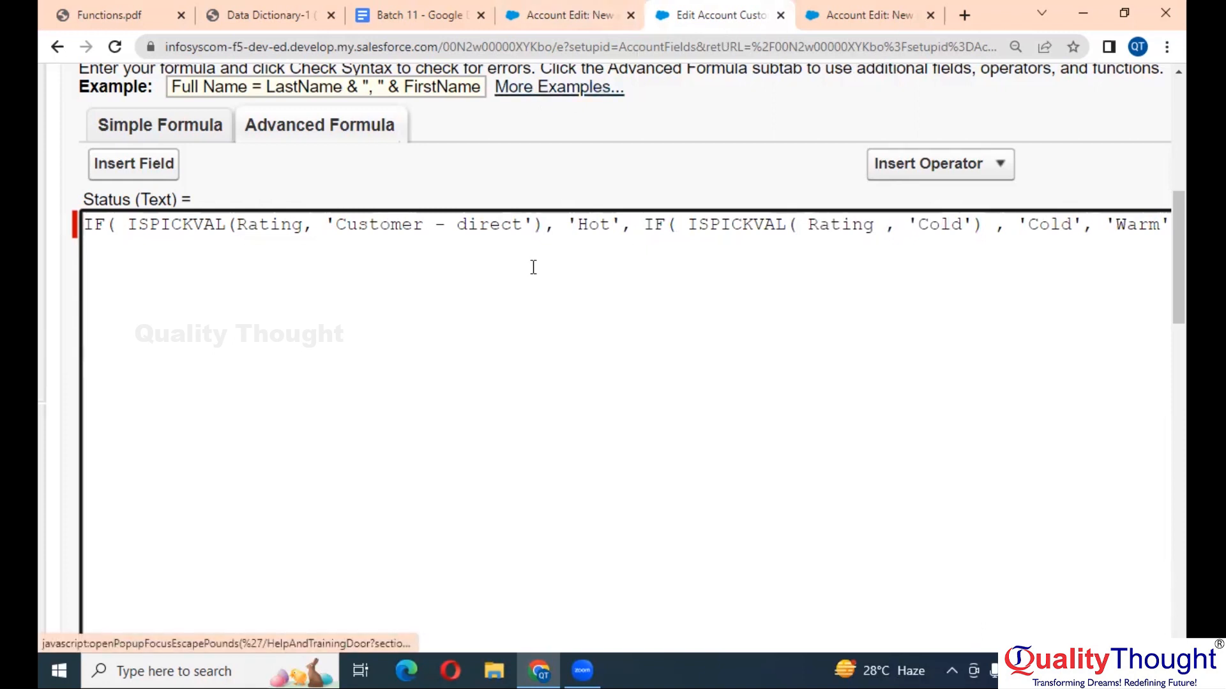
# - Compare with the account form's Type value and capitalize the value to 'Customer - Direct'
pyautogui.click(574, 14)
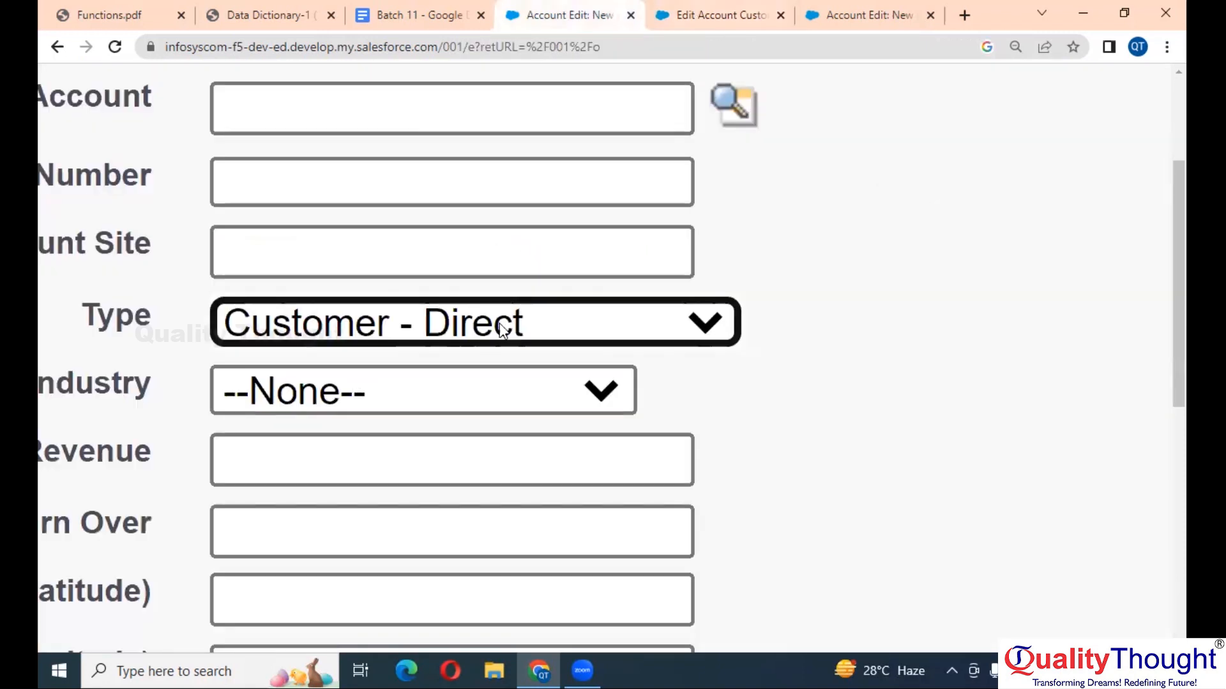
pyautogui.click(760, 9)
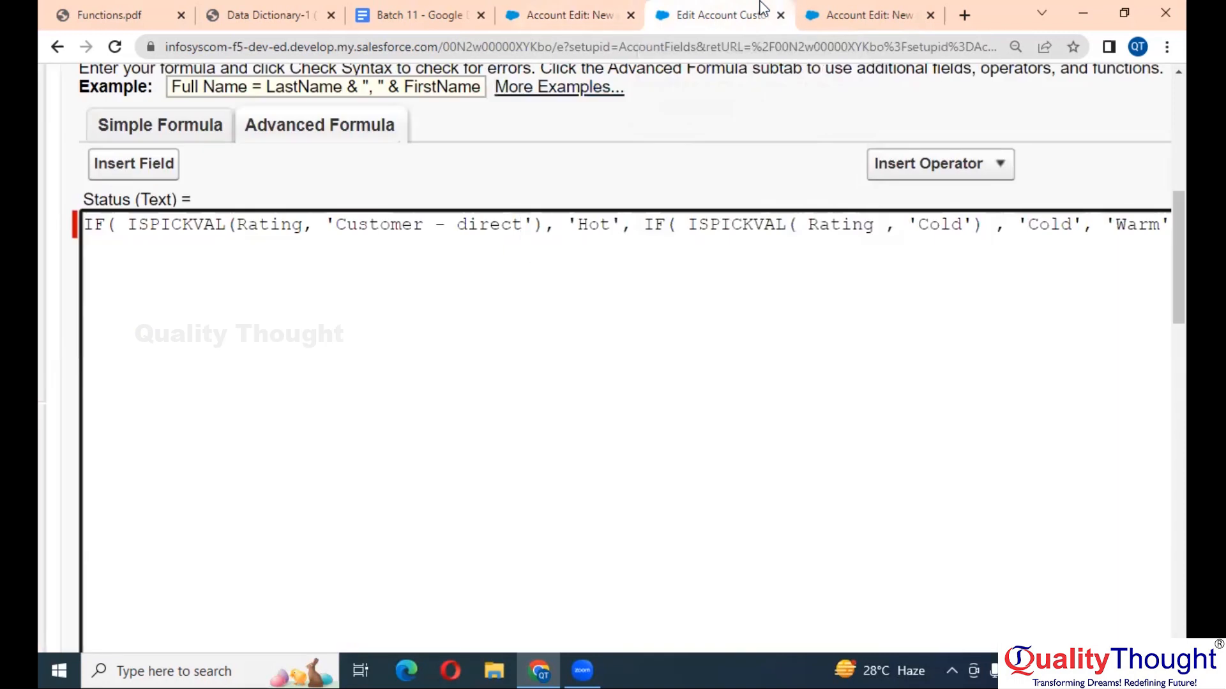
pyautogui.click(583, 11)
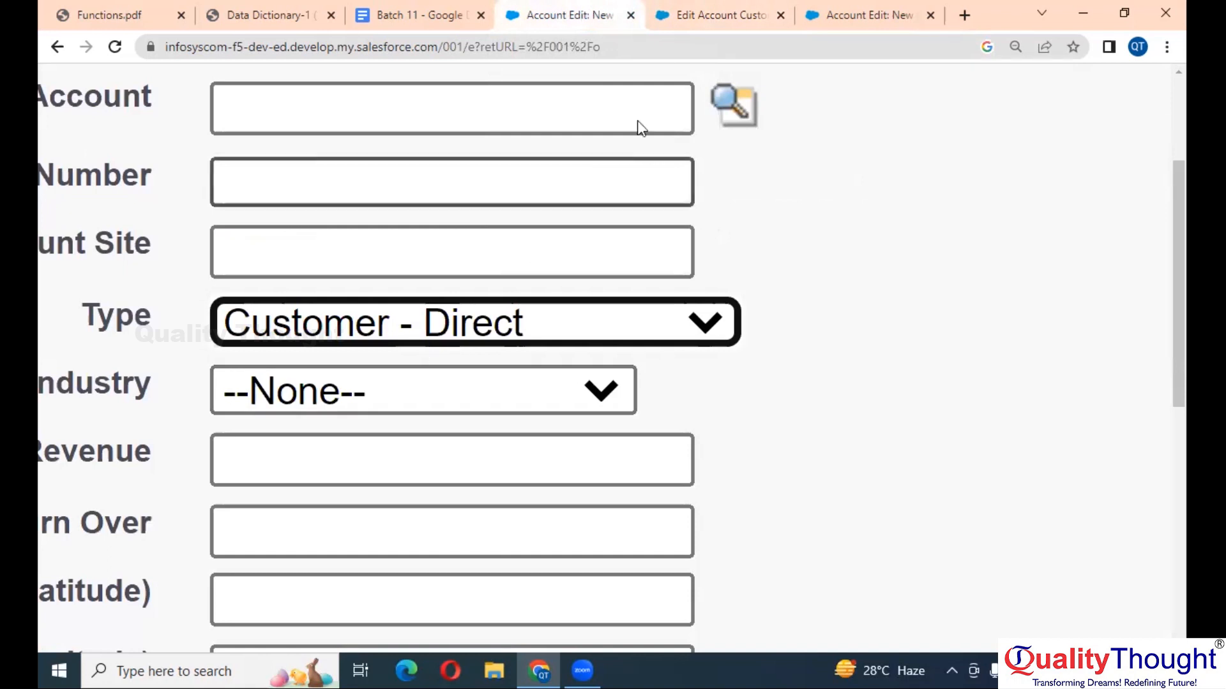
pyautogui.click(698, 9)
pyautogui.press('Left')
pyautogui.press('Left')
pyautogui.press('Left')
pyautogui.press('Left')
pyautogui.press('Left')
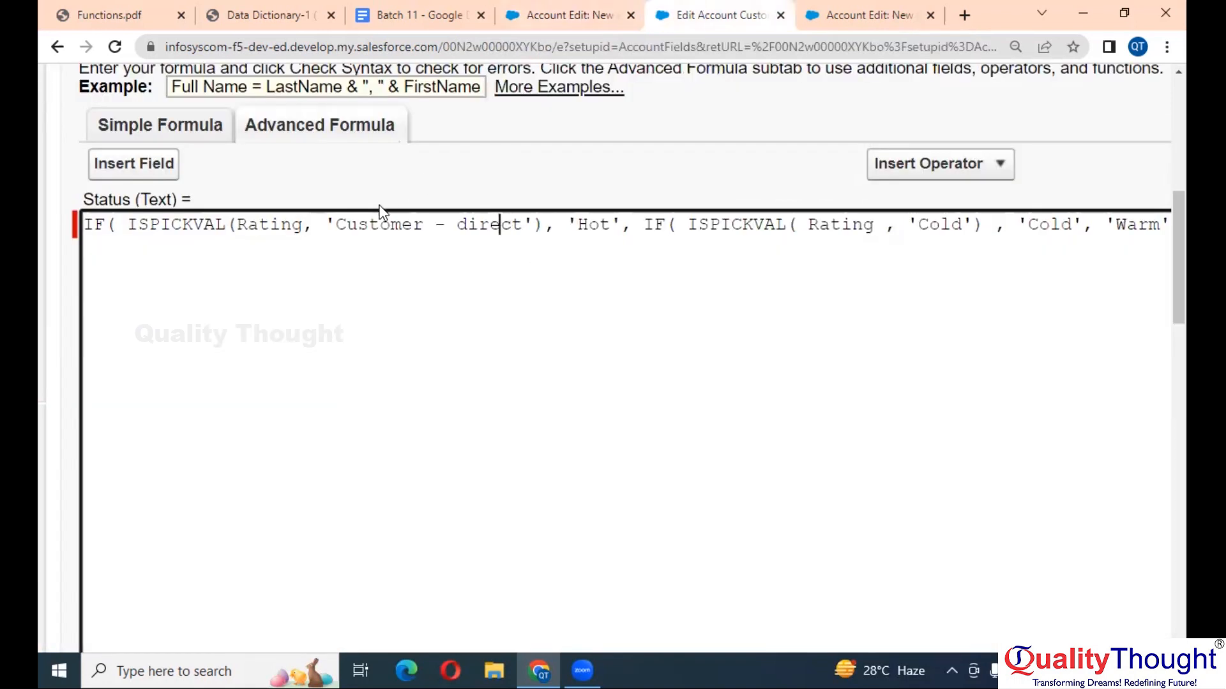
pyautogui.press('BackSpace')
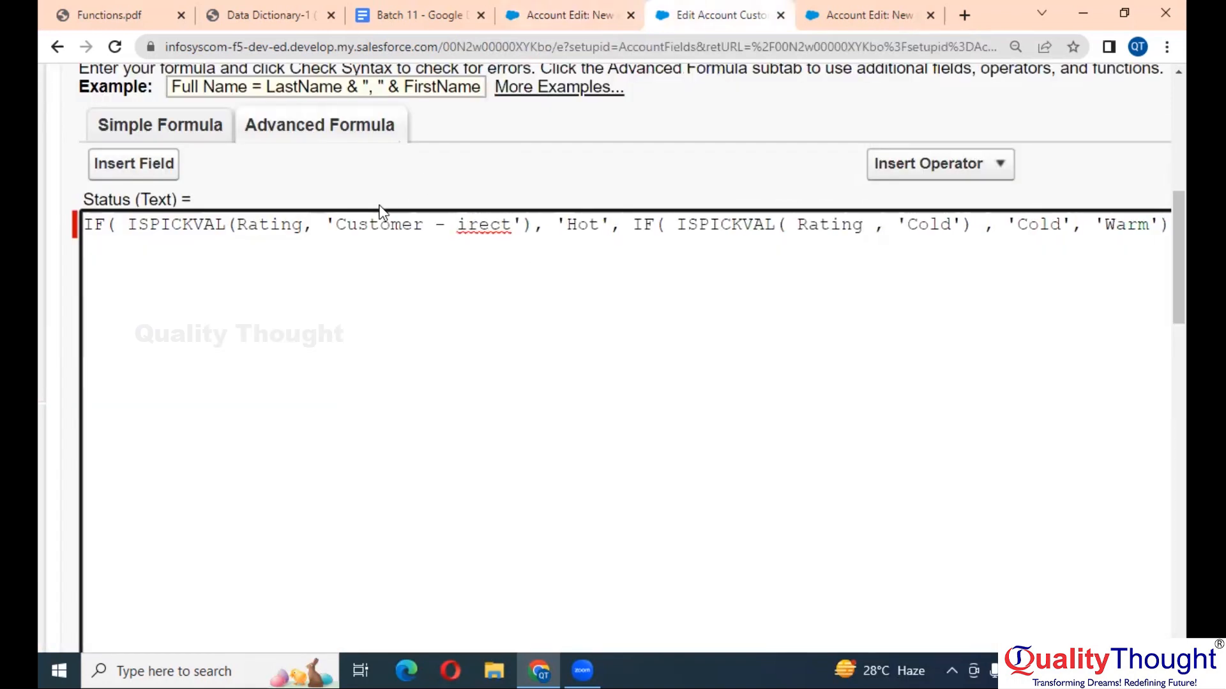
pyautogui.write('D')
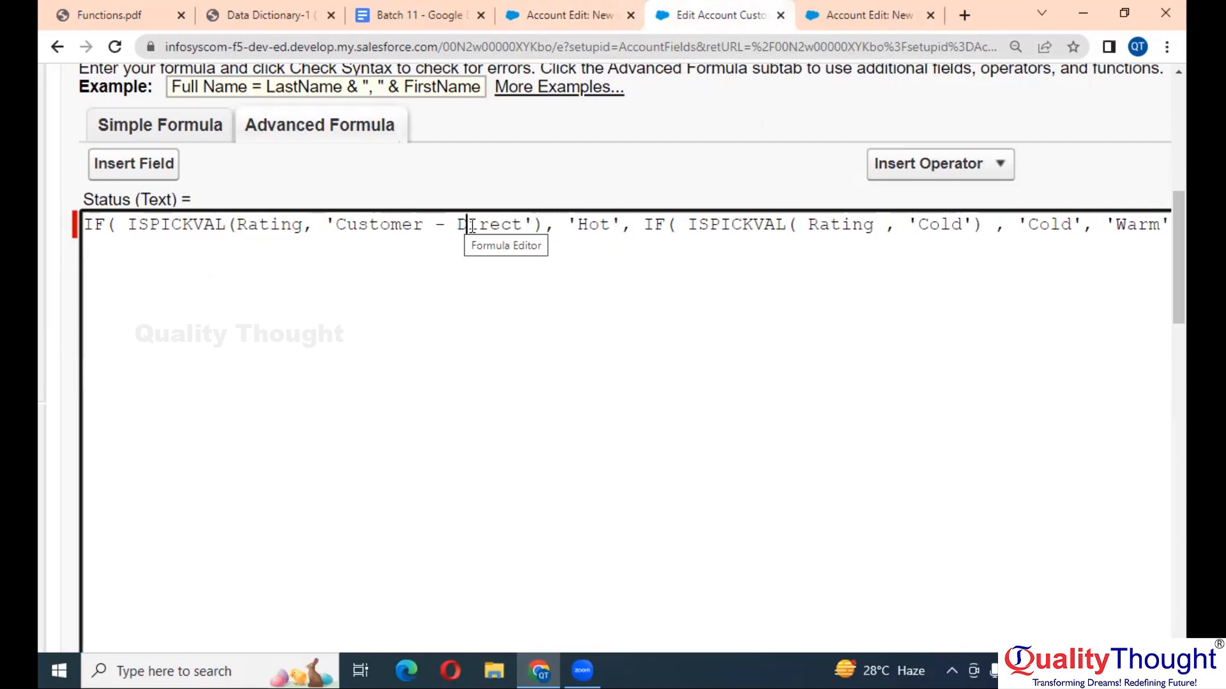
# - Zoom out the formula editor and new account pages, then return to Functions.pdf
pyautogui.hotkey('ctrl', '-')
pyautogui.hotkey('ctrl', '-')
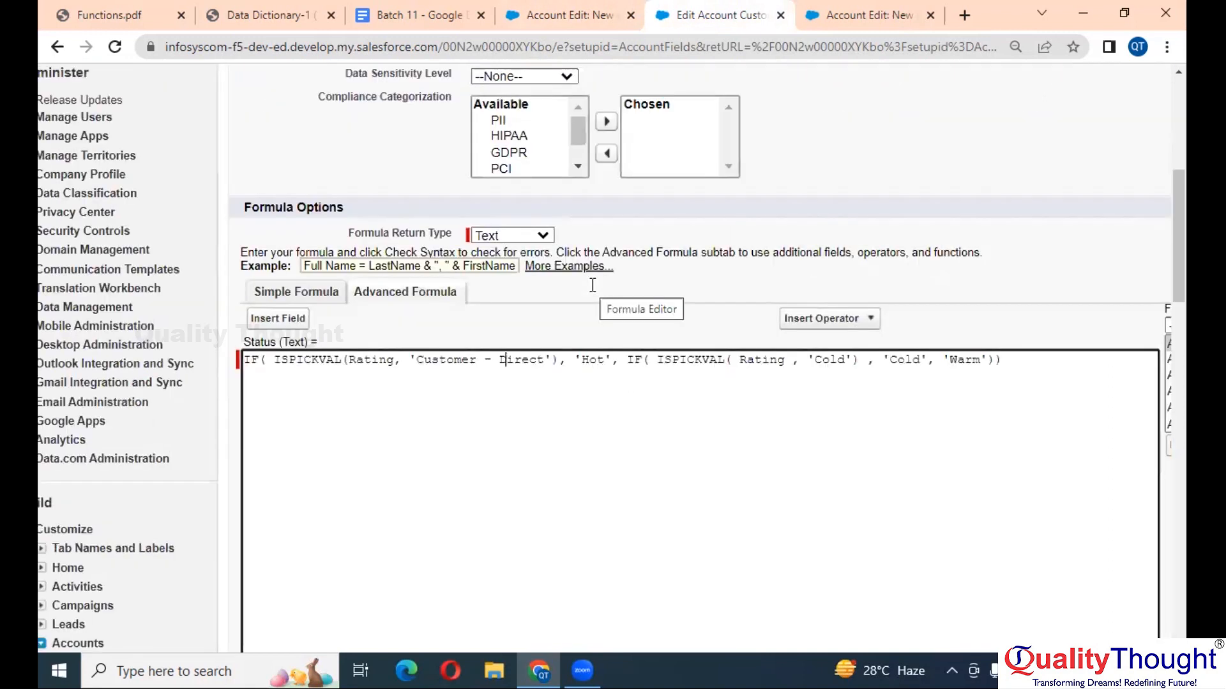
pyautogui.click(549, 14)
pyautogui.hotkey('ctrl', '-')
pyautogui.hotkey('ctrl', '-')
pyautogui.hotkey('ctrl', '-')
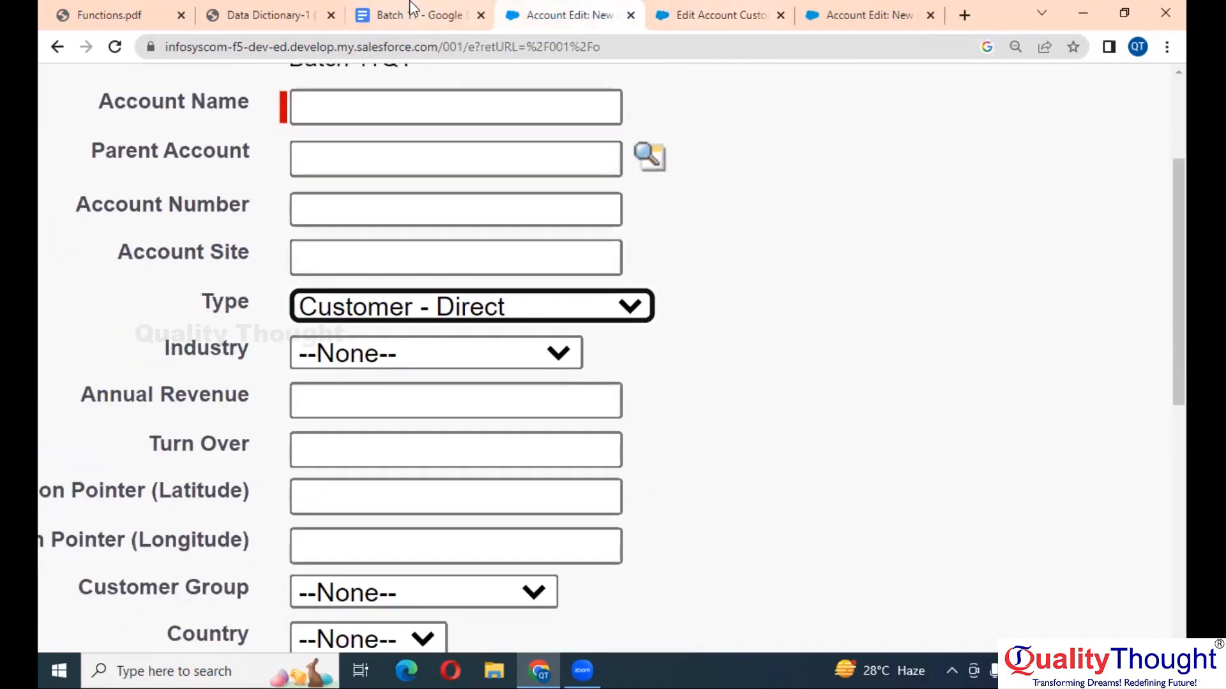
pyautogui.click(123, 3)
pyautogui.scroll(-5, 486, 350)
pyautogui.scroll(3, 487, 349)
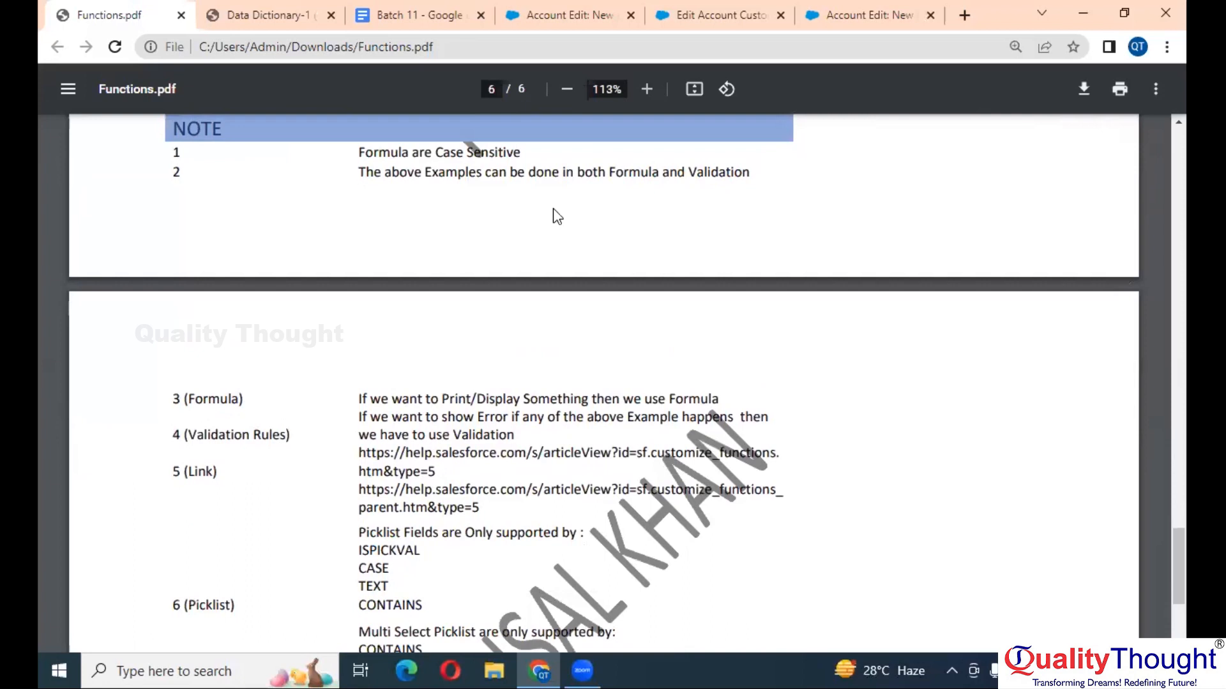
pyautogui.scroll(-1, 552, 208)
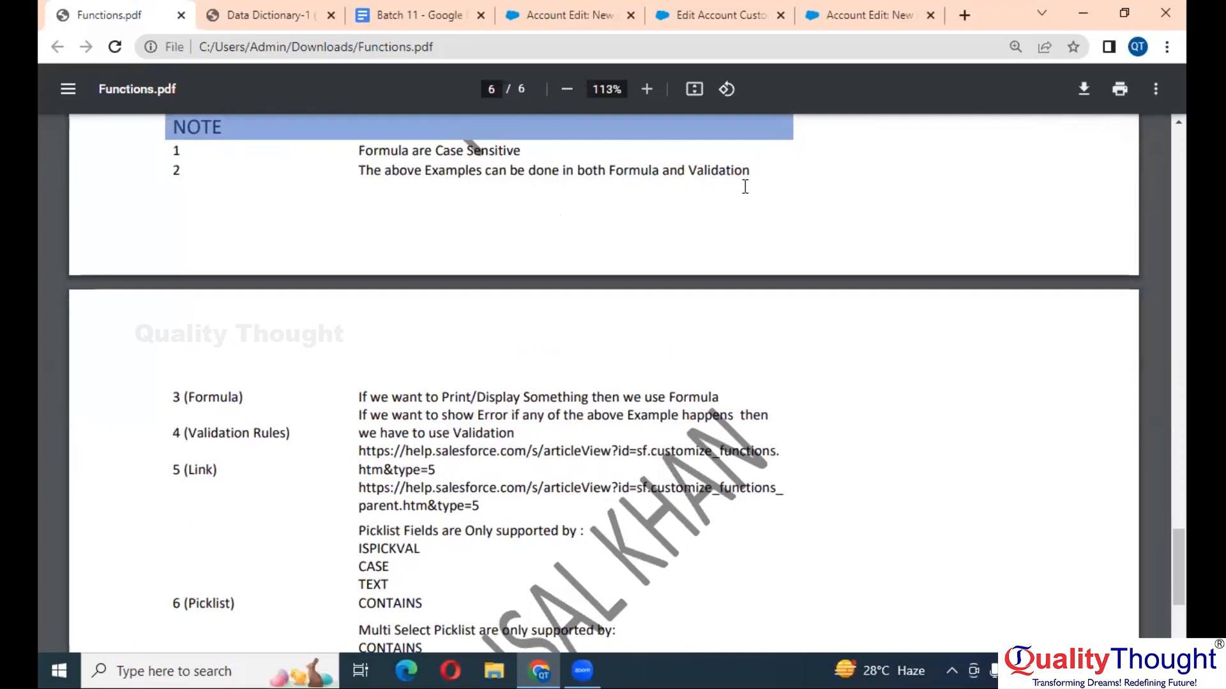
pyautogui.scroll(-3, 438, 351)
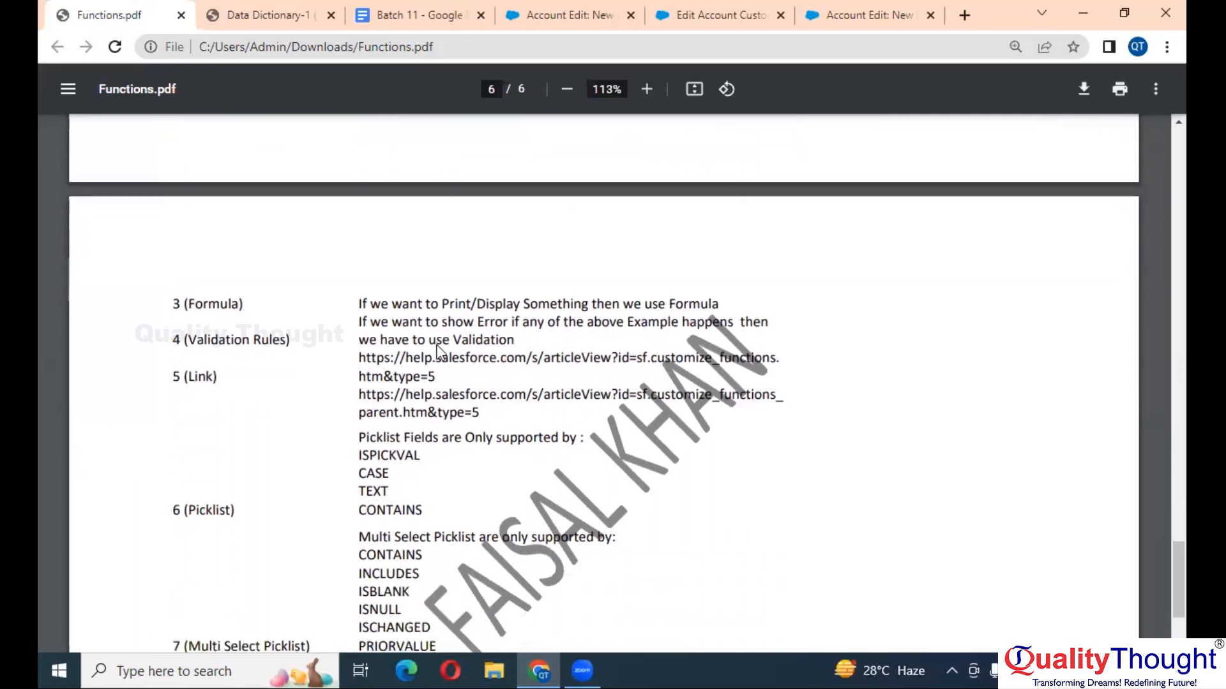
pyautogui.scroll(-1, 438, 351)
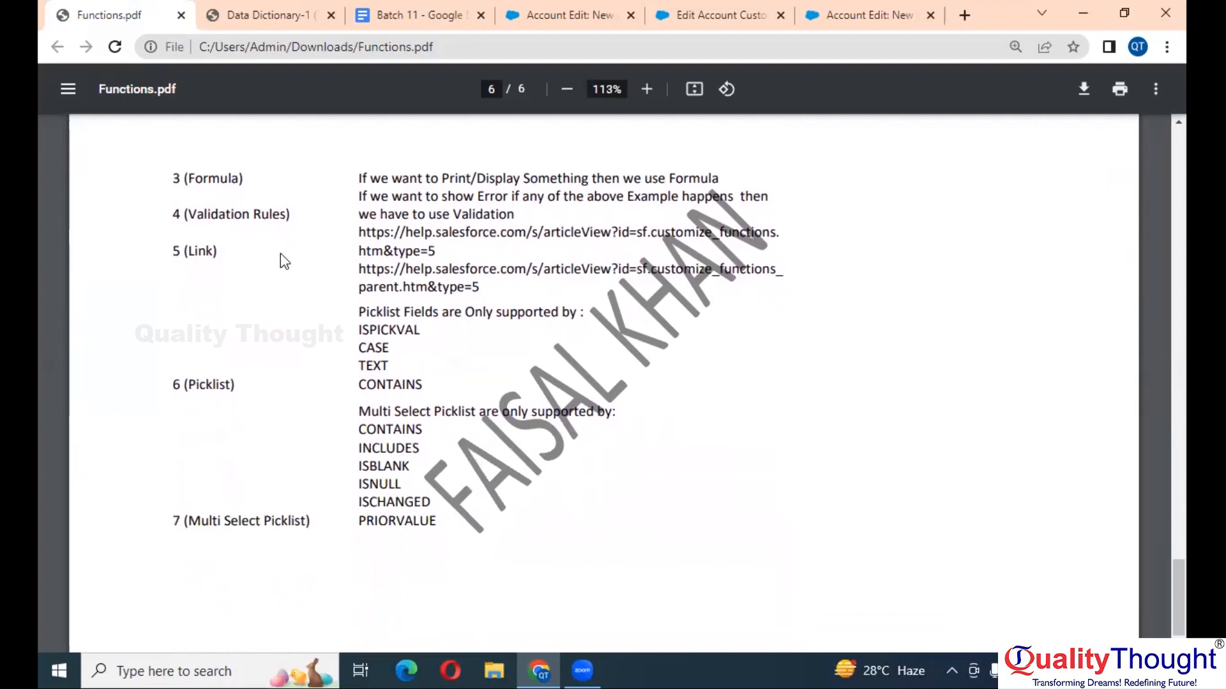
pyautogui.doubleClick(203, 171)
pyautogui.click(282, 219)
pyautogui.scroll(-1, 282, 219)
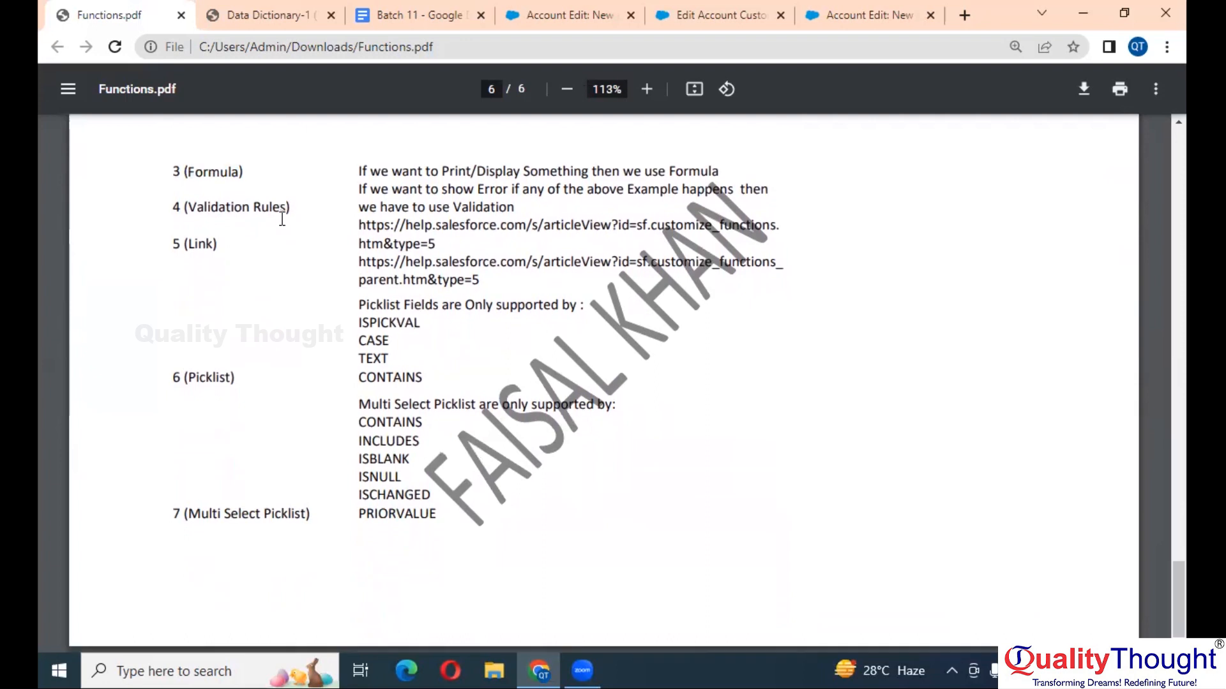
pyautogui.keyDown('ctrl'); pyautogui.scroll(2, 282, 219); pyautogui.keyUp('ctrl')
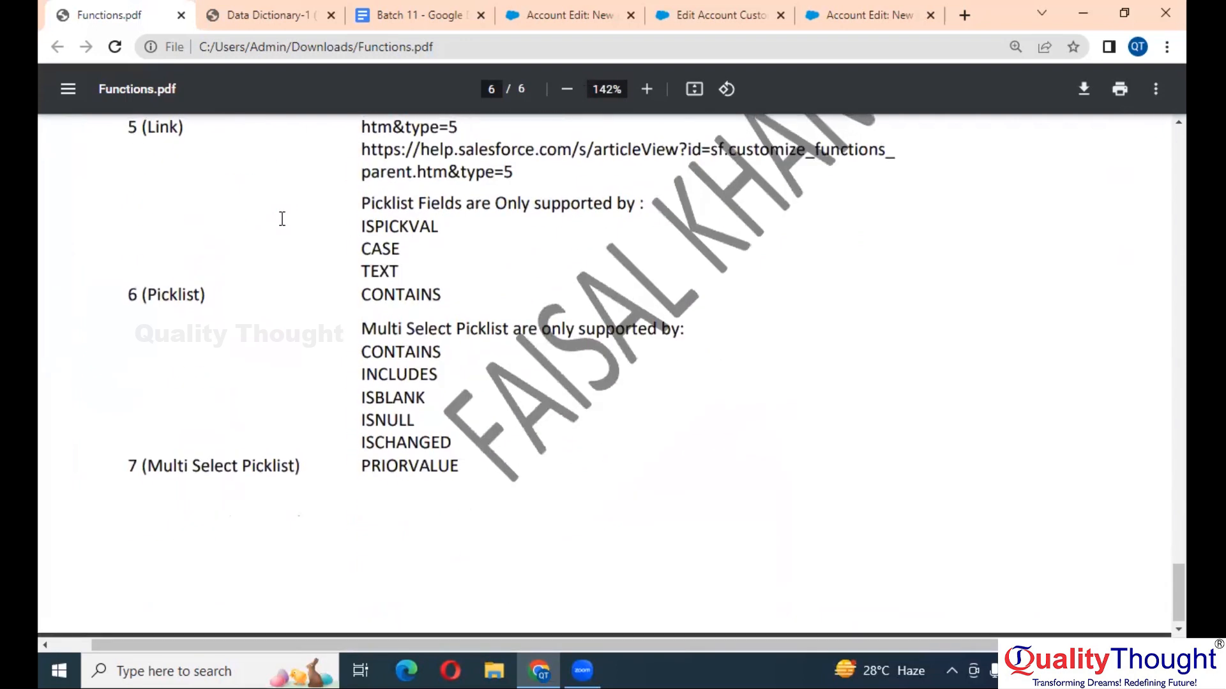
pyautogui.scroll(1, 282, 219)
pyautogui.scroll(1, 282, 219)
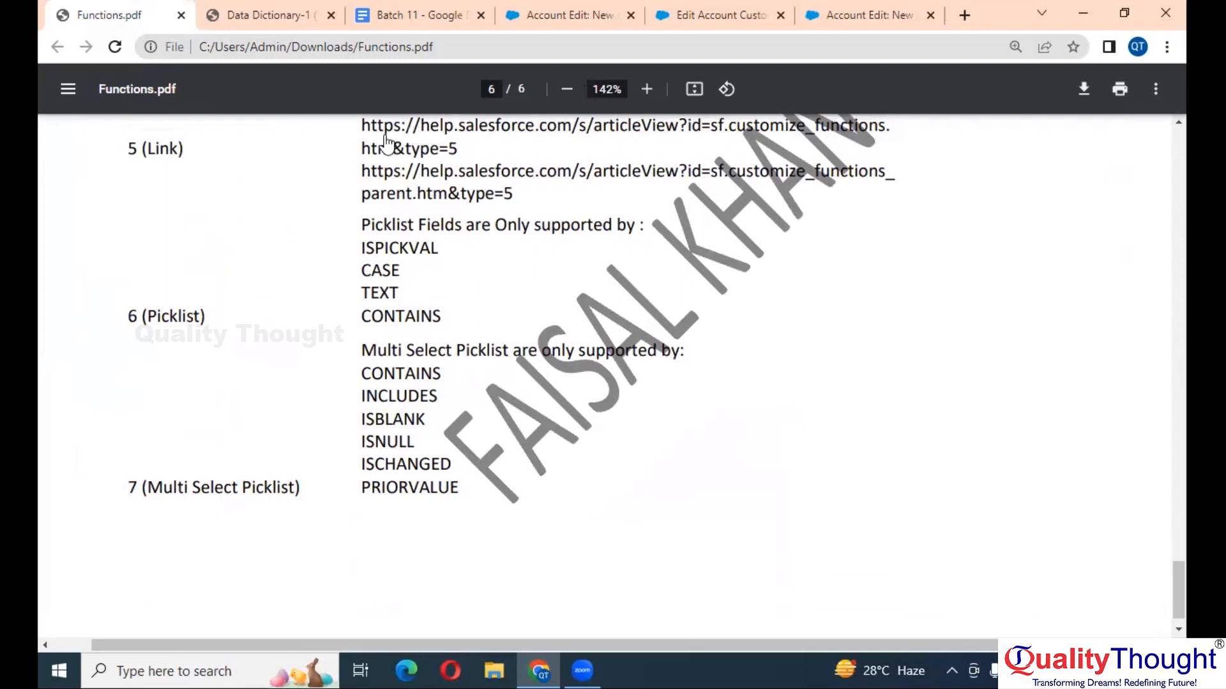
pyautogui.scroll(-1, 397, 294)
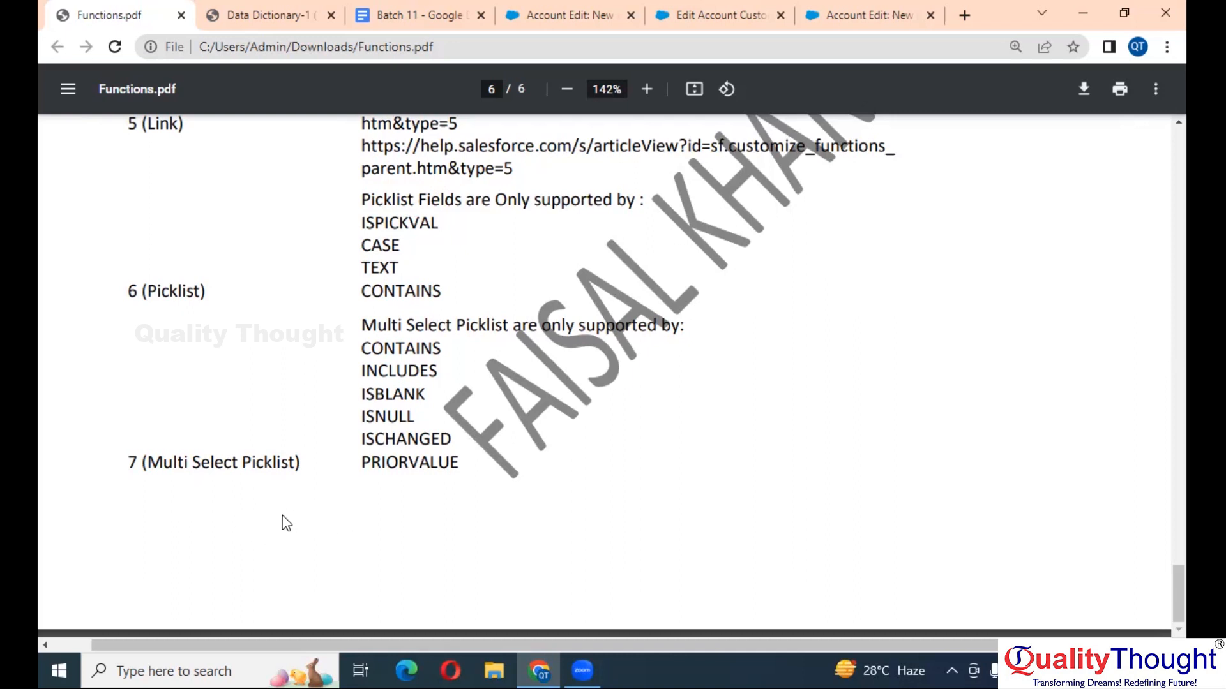
pyautogui.moveTo(468, 463); pyautogui.dragTo(361, 351)
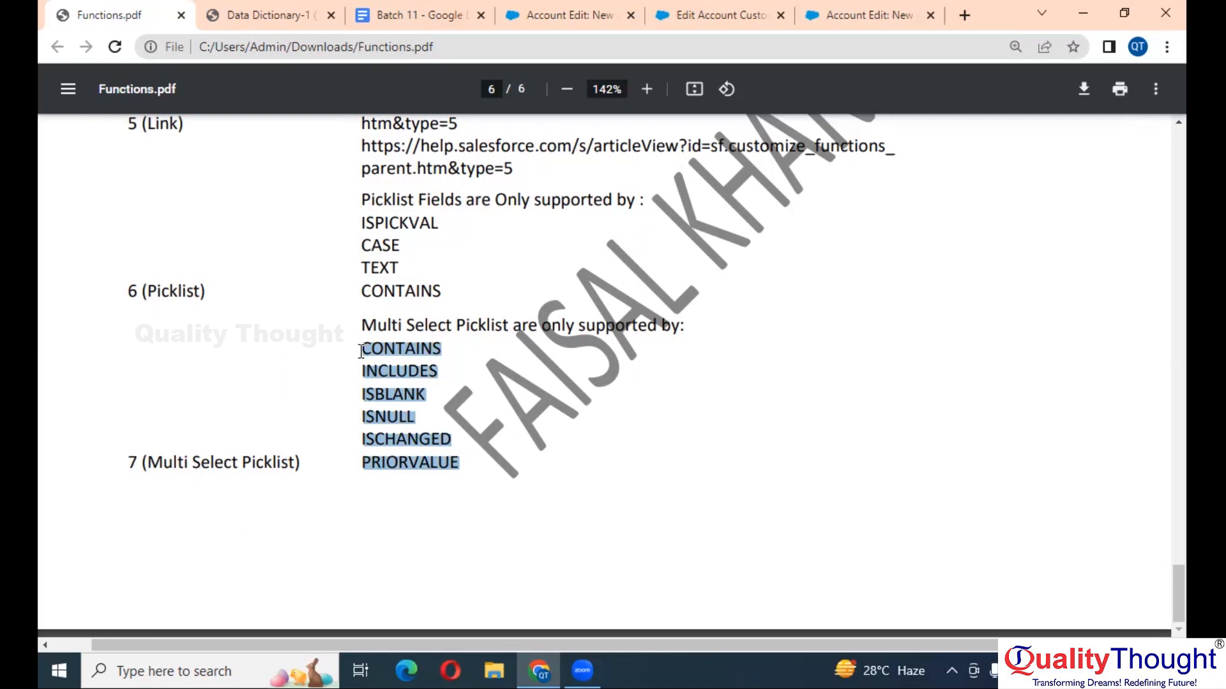
pyautogui.click(503, 356)
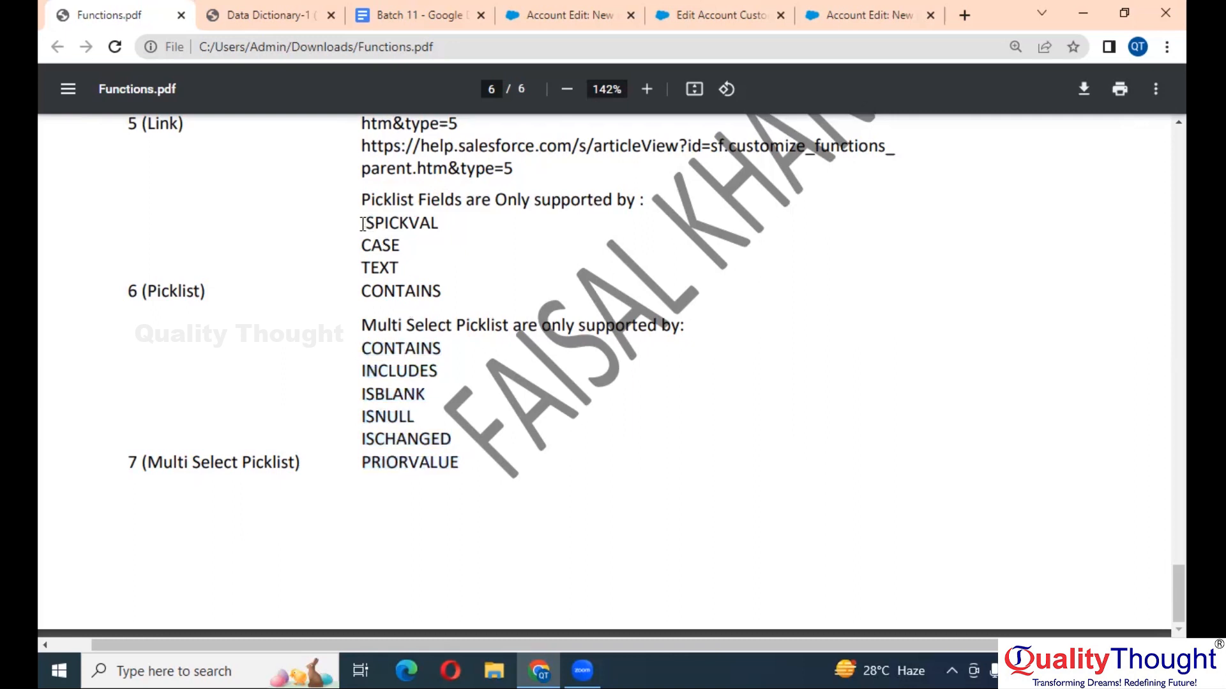
pyautogui.moveTo(363, 224); pyautogui.dragTo(447, 224)
pyautogui.moveTo(361, 353); pyautogui.dragTo(461, 448)
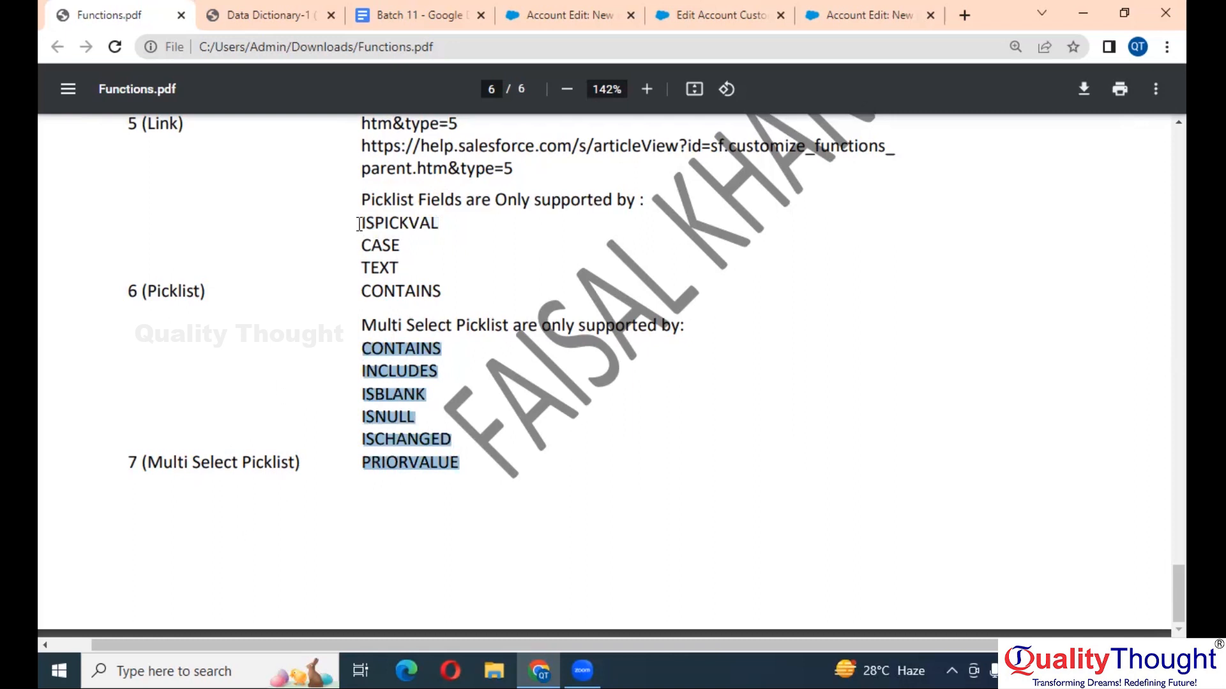
pyautogui.moveTo(359, 221); pyautogui.dragTo(442, 281)
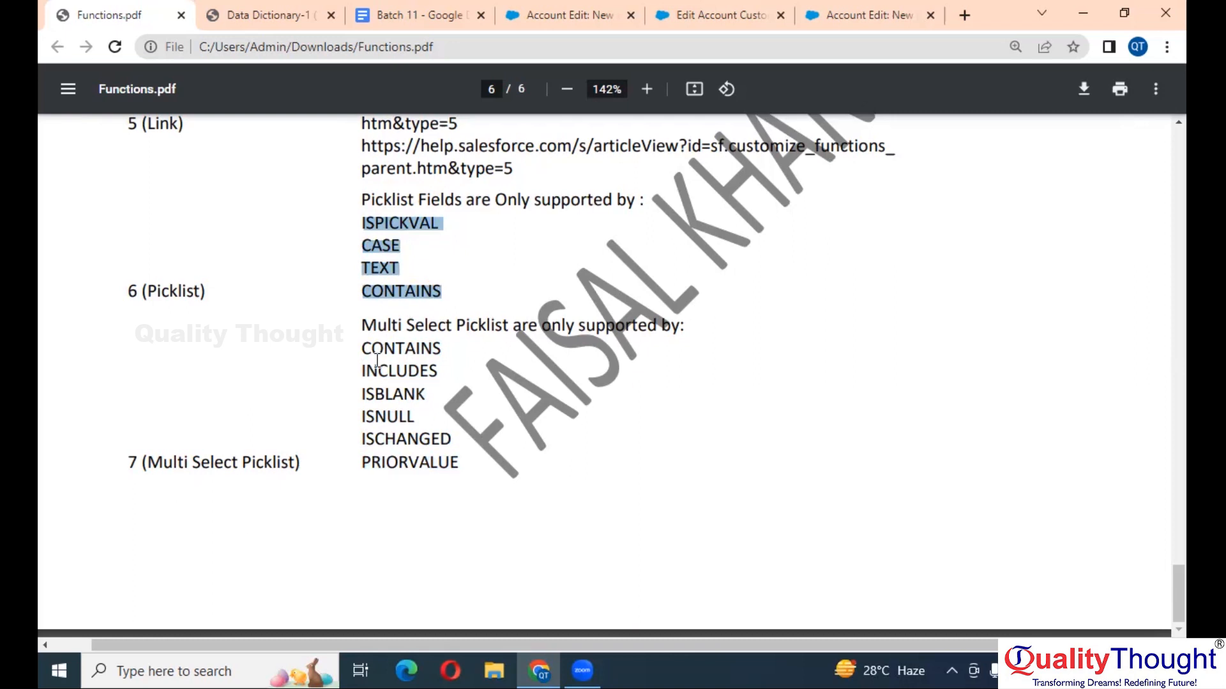
pyautogui.click(396, 215)
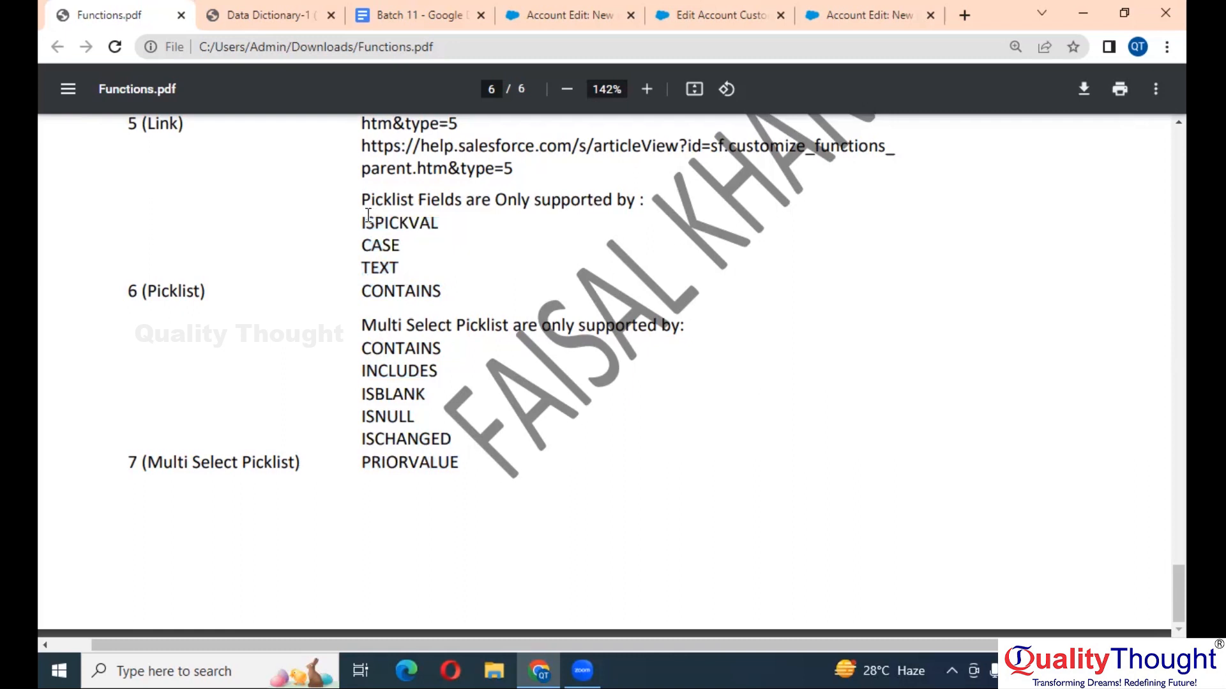
pyautogui.moveTo(361, 222); pyautogui.dragTo(442, 226)
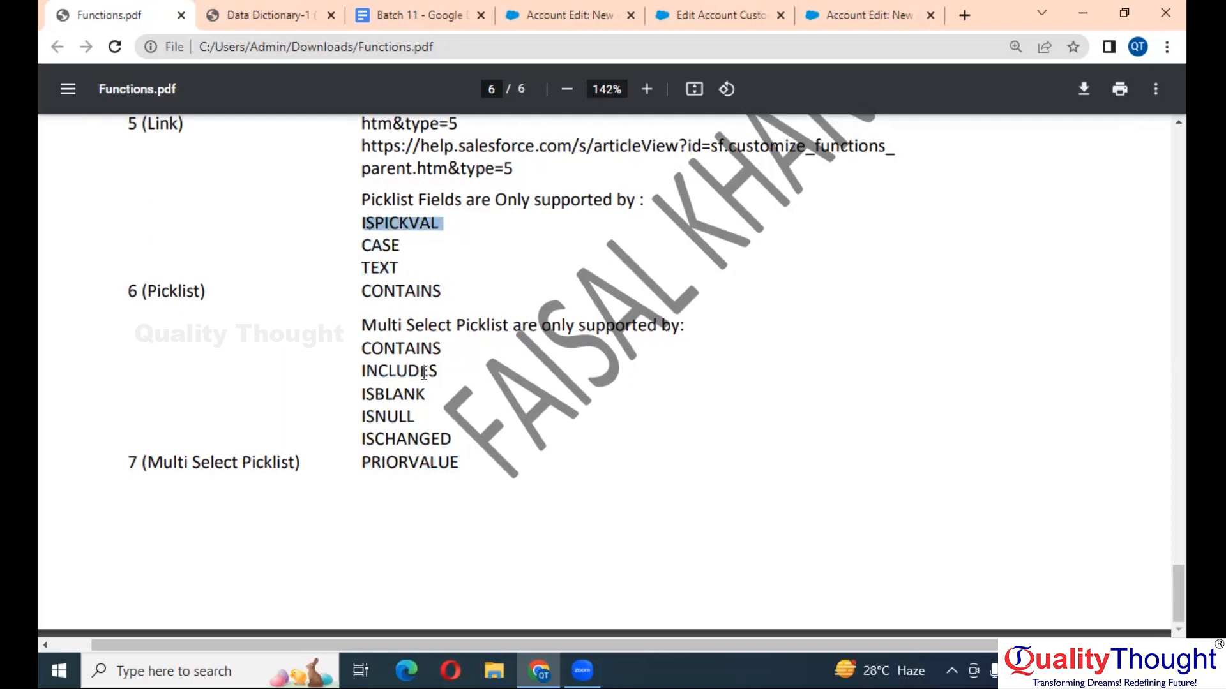
pyautogui.moveTo(439, 373); pyautogui.dragTo(362, 374)
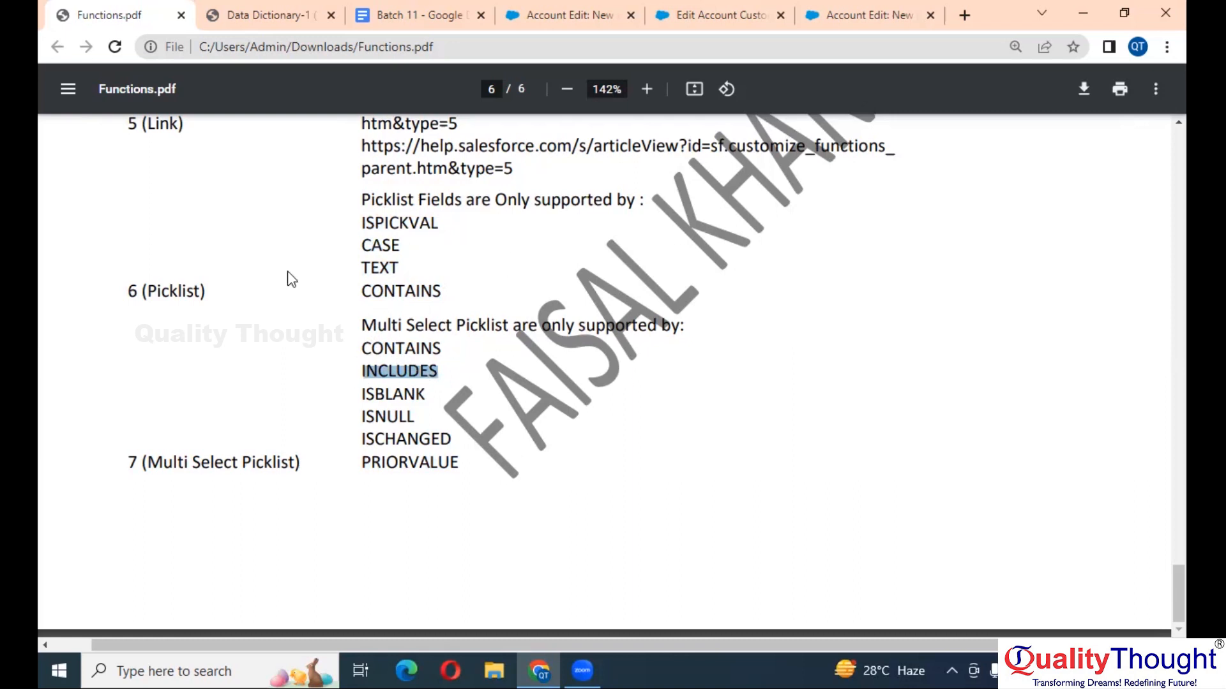
pyautogui.scroll(-2, 289, 278)
# - In Data Dictionary-1, scroll to page 3's Us-00030 Account Unique Name row and hide the thumbnails
pyautogui.click(244, 9)
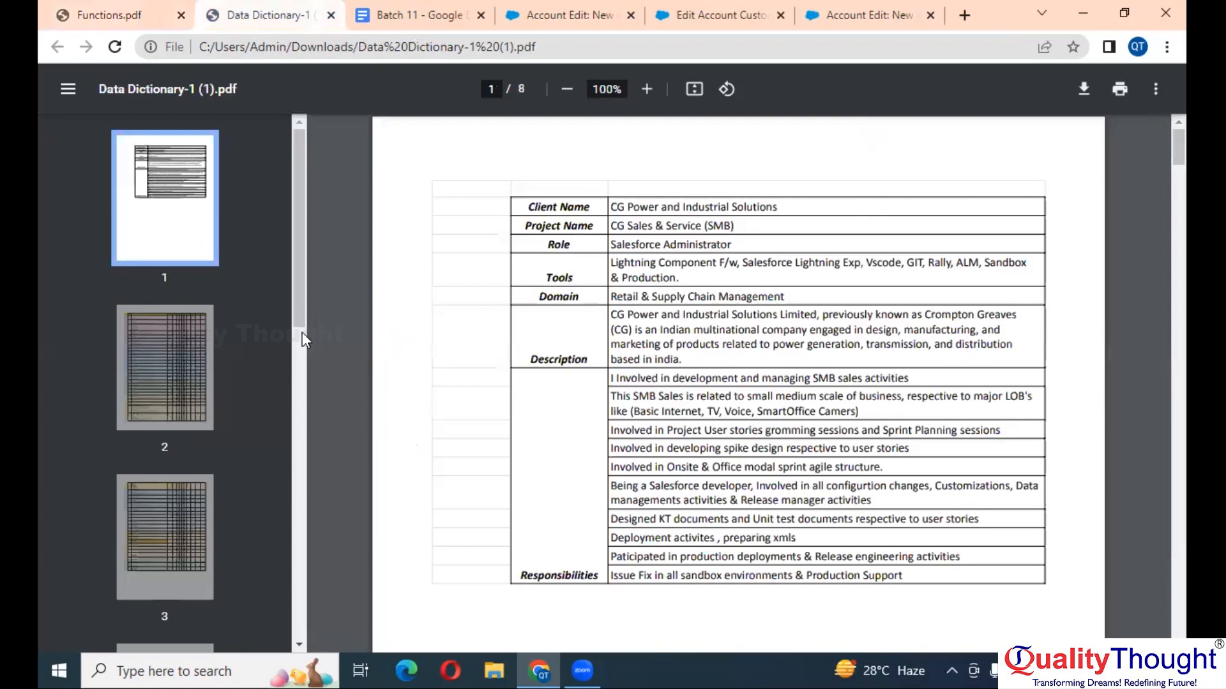
pyautogui.click(176, 373)
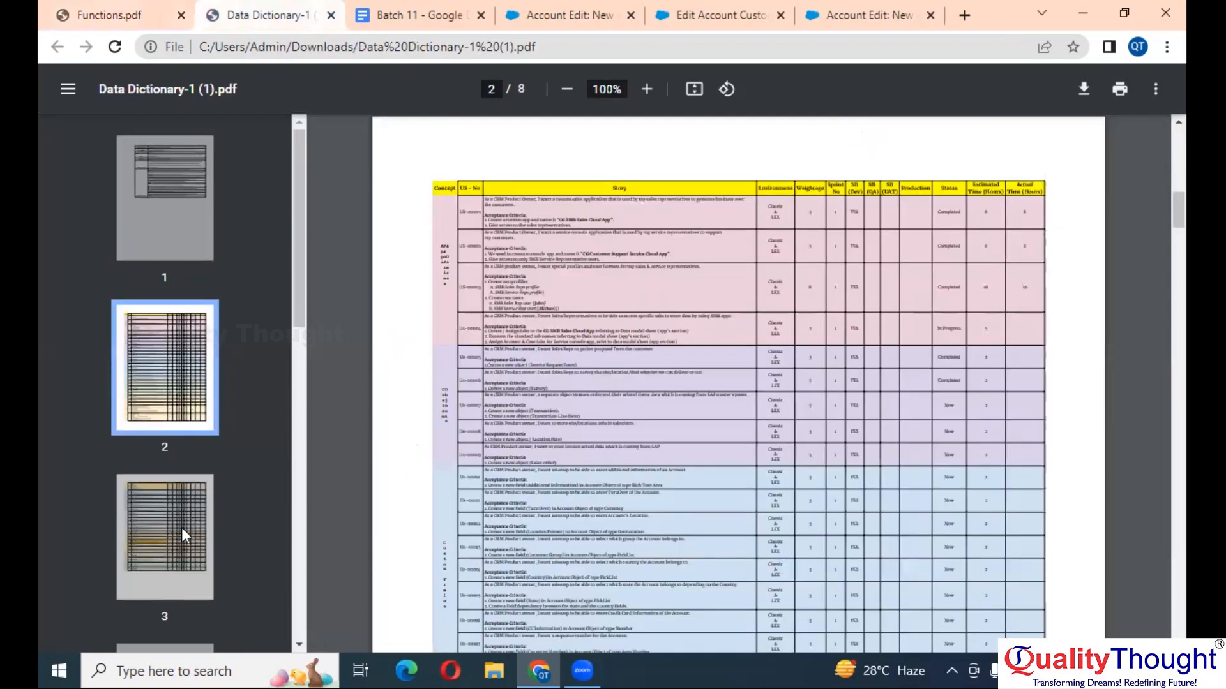
pyautogui.scroll(-3, 521, 306)
pyautogui.scroll(-3, 521, 306)
pyautogui.keyDown('ctrl'); pyautogui.scroll(4, 521, 306); pyautogui.keyUp('ctrl')
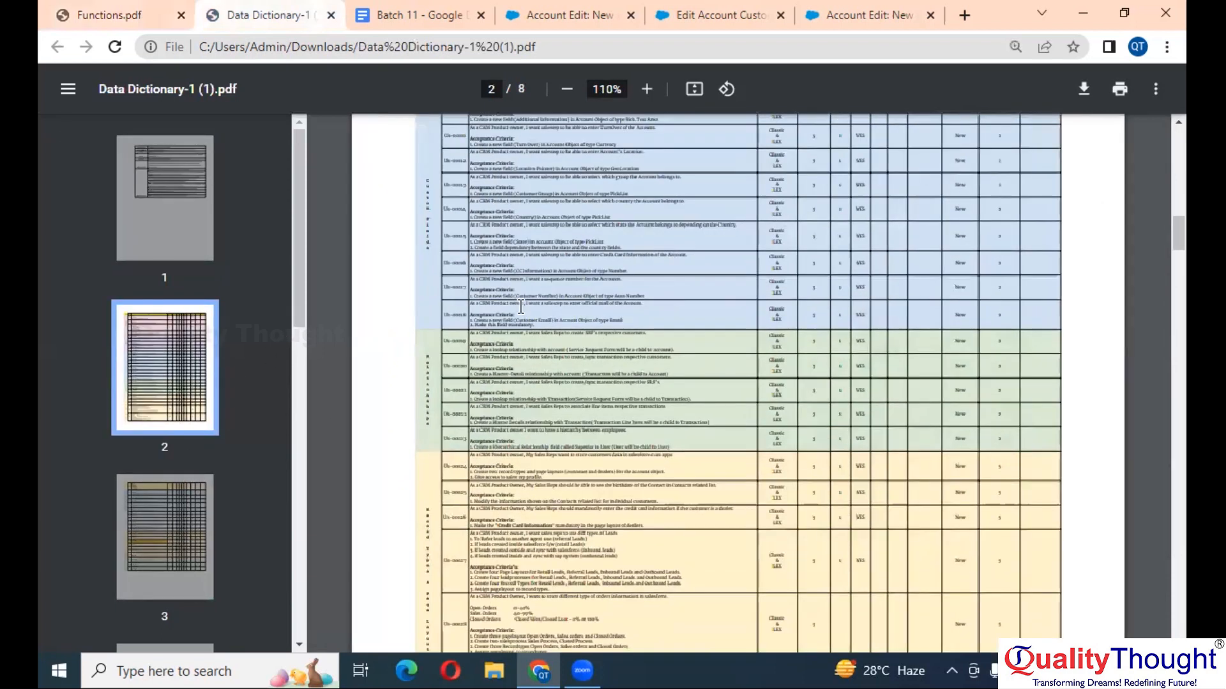
pyautogui.scroll(-8, 521, 306)
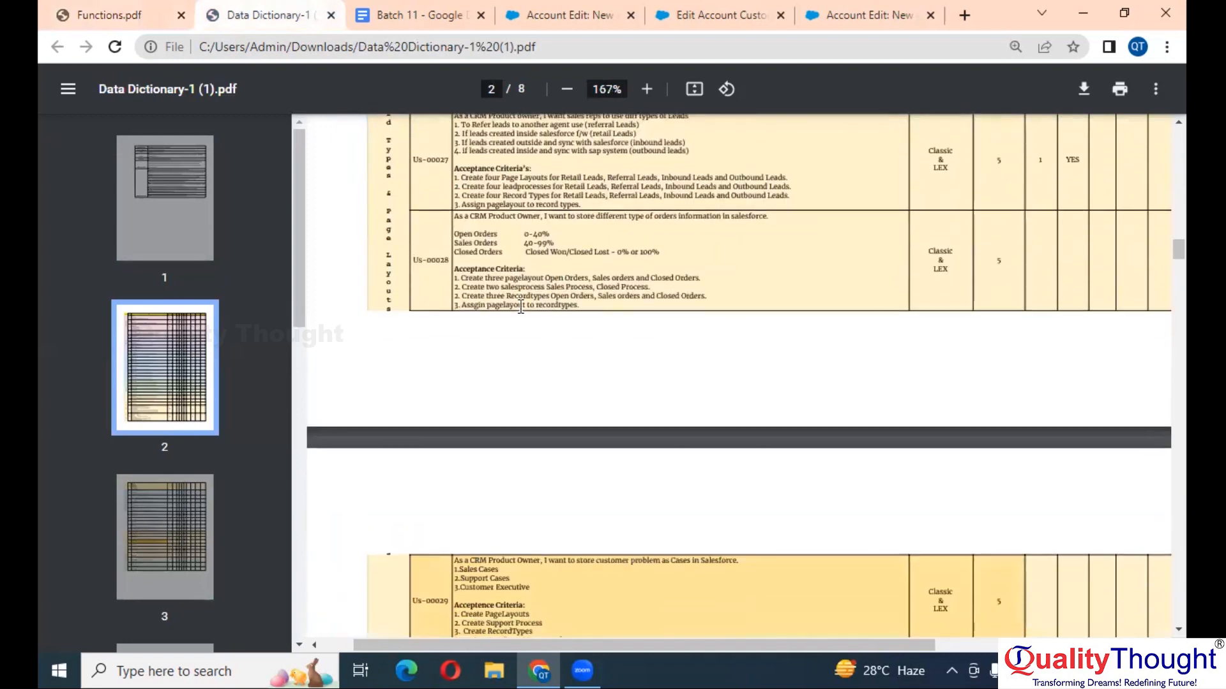
pyautogui.scroll(-2, 521, 305)
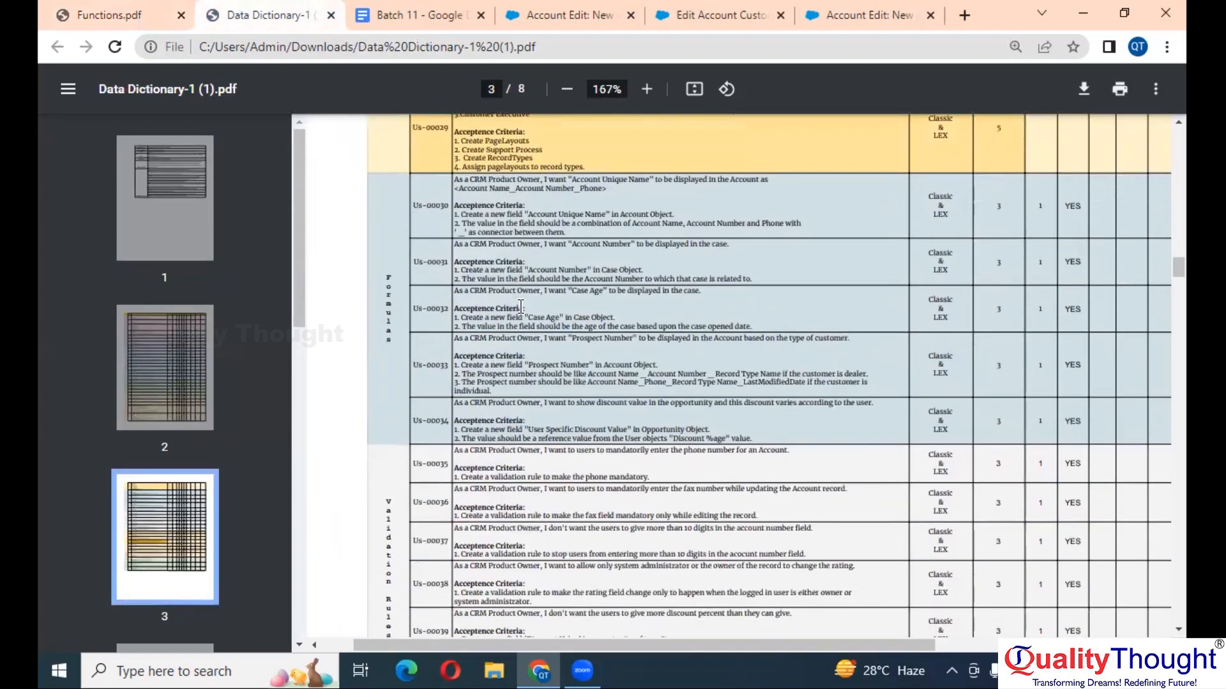
pyautogui.keyDown('ctrl'); pyautogui.scroll(5, 521, 305); pyautogui.keyUp('ctrl')
pyautogui.scroll(2, 520, 305)
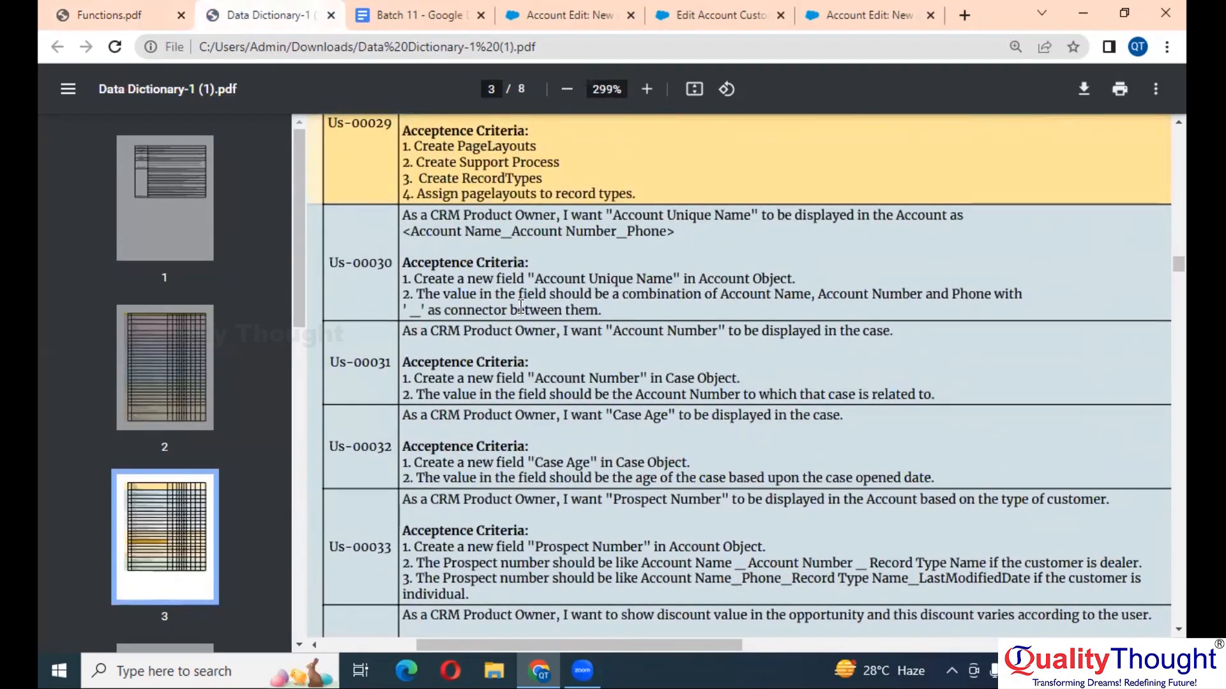
pyautogui.hscroll(1, 494, 195)
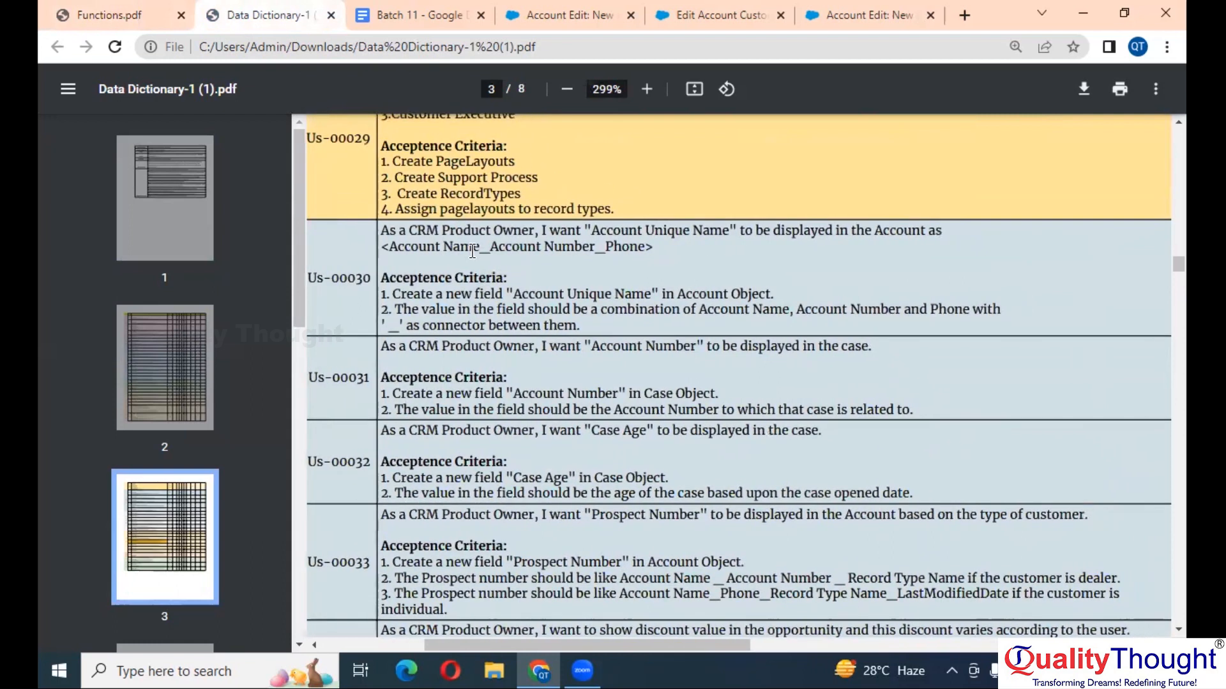
pyautogui.click(69, 89)
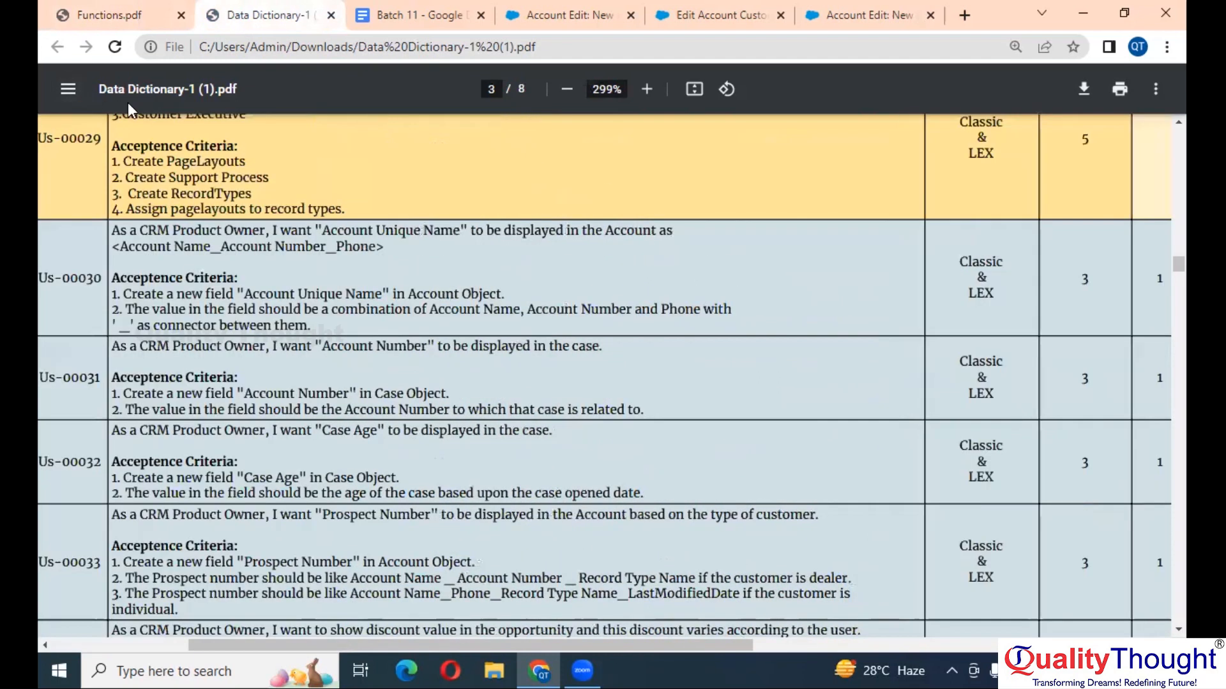
# - From the new account page, choose + New beside View Fields in the Account quick-access menu
pyautogui.hscroll(-4, 435, 307)
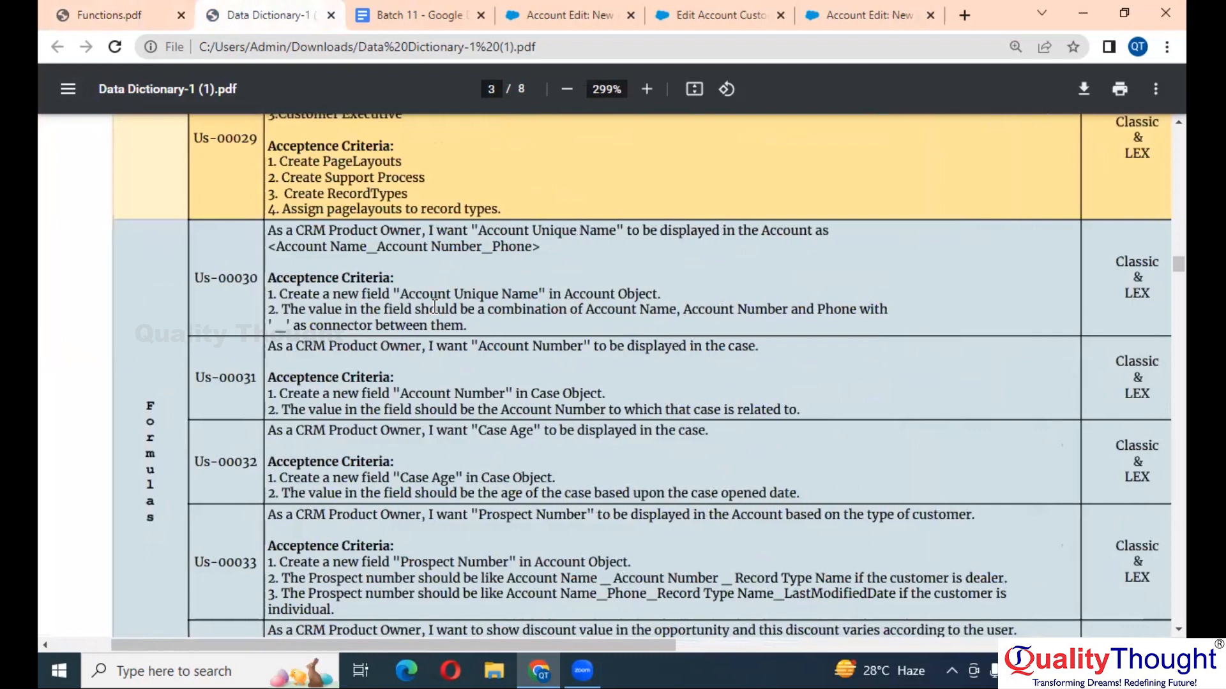
pyautogui.keyDown('ctrl'); pyautogui.scroll(3, 551, 315); pyautogui.keyUp('ctrl')
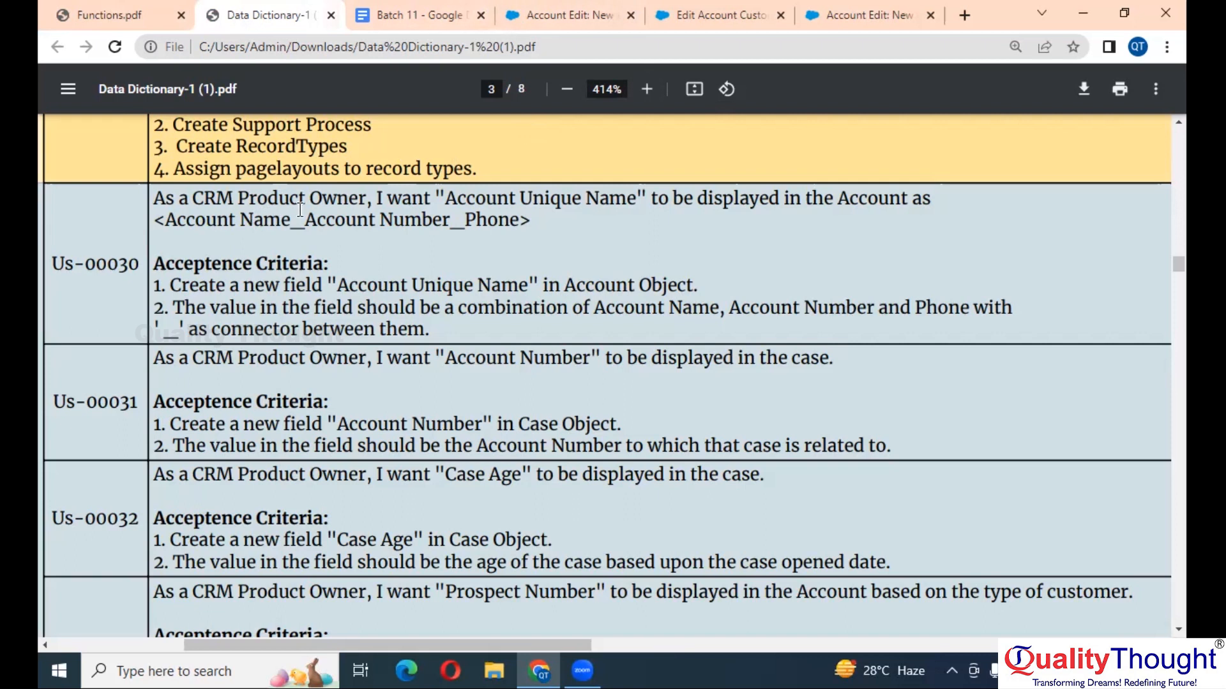
pyautogui.click(540, 6)
pyautogui.scroll(-5, 599, 210)
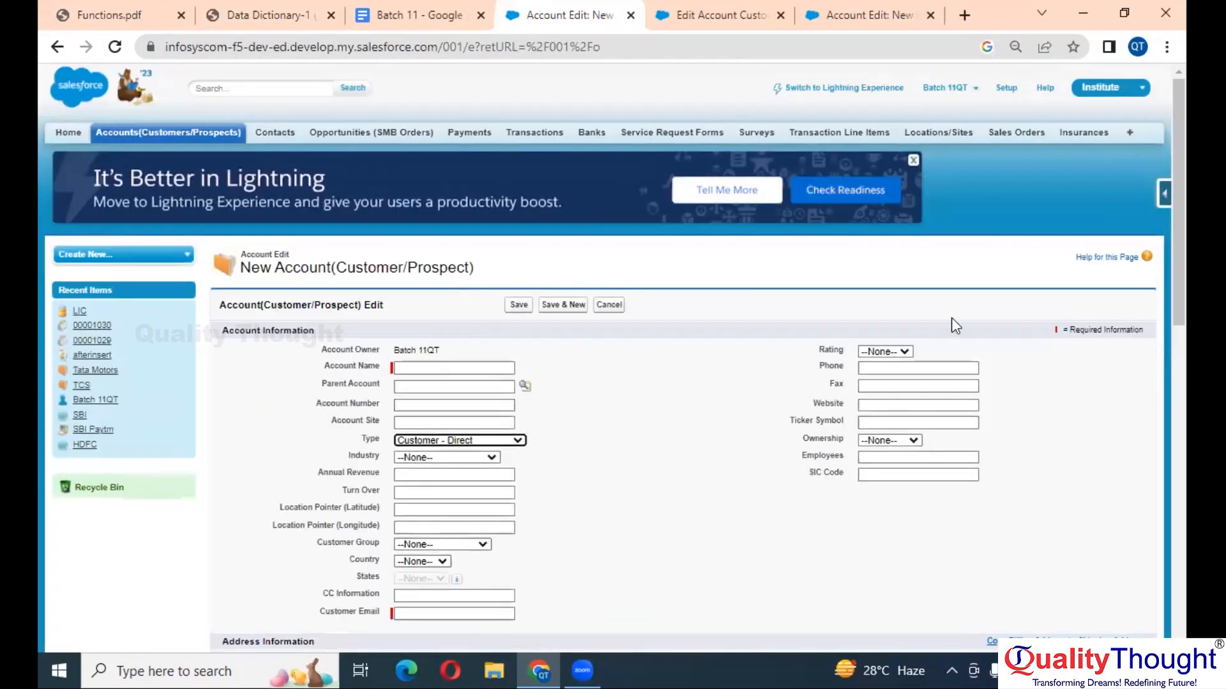
pyautogui.click(1164, 191)
pyautogui.moveTo(1088, 218)
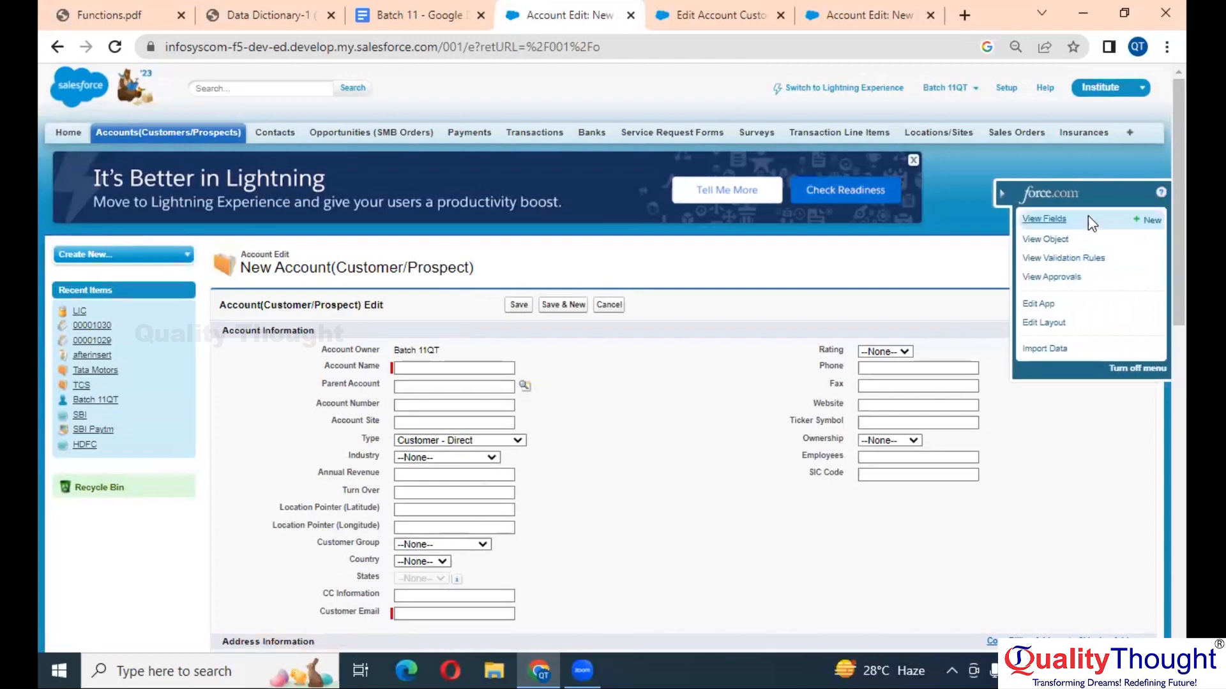
pyautogui.scroll(5, 1088, 217)
pyautogui.hscroll(2, 1088, 218)
pyautogui.scroll(-5, 1098, 231)
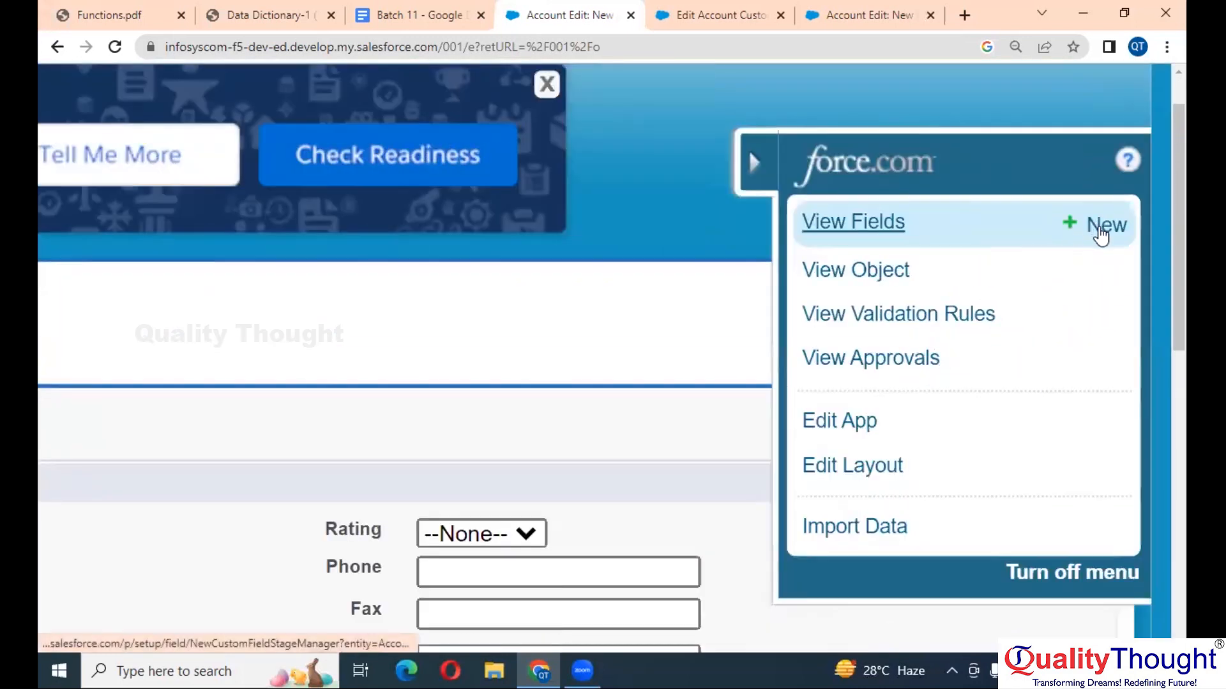
pyautogui.click(1099, 230)
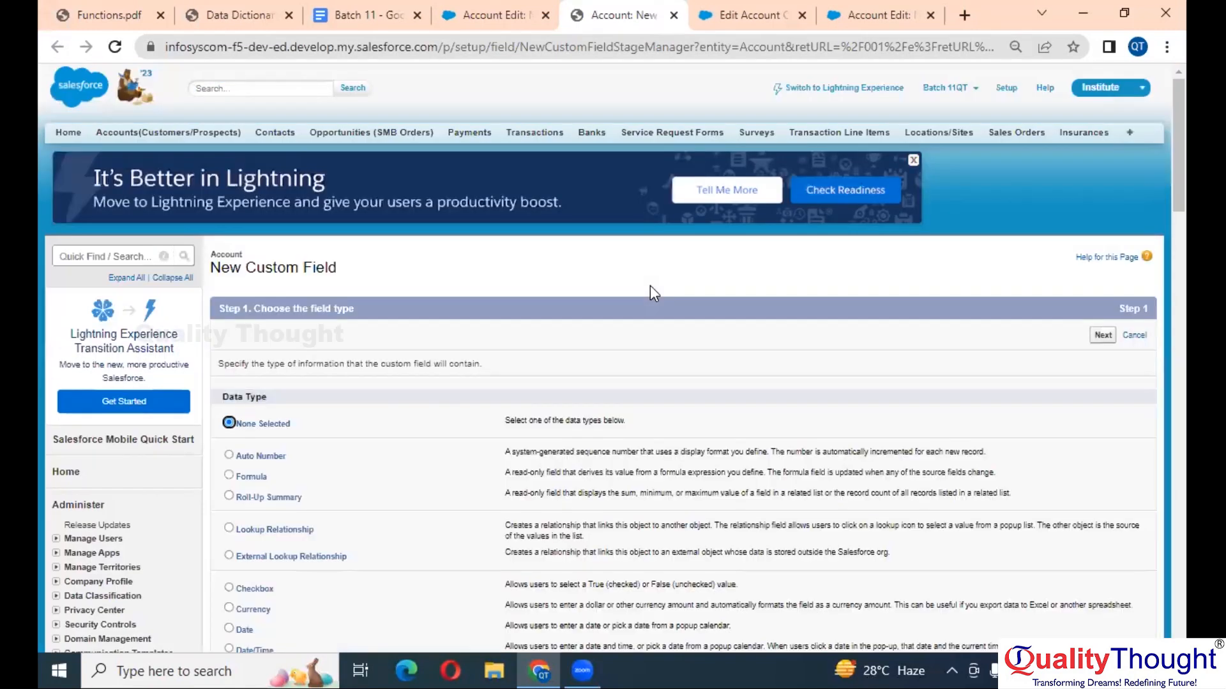
# - Choose Formula as the new Account field's data type and continue
pyautogui.scroll(-4, 650, 286)
pyautogui.scroll(5, 651, 285)
pyautogui.hscroll(-6, 651, 286)
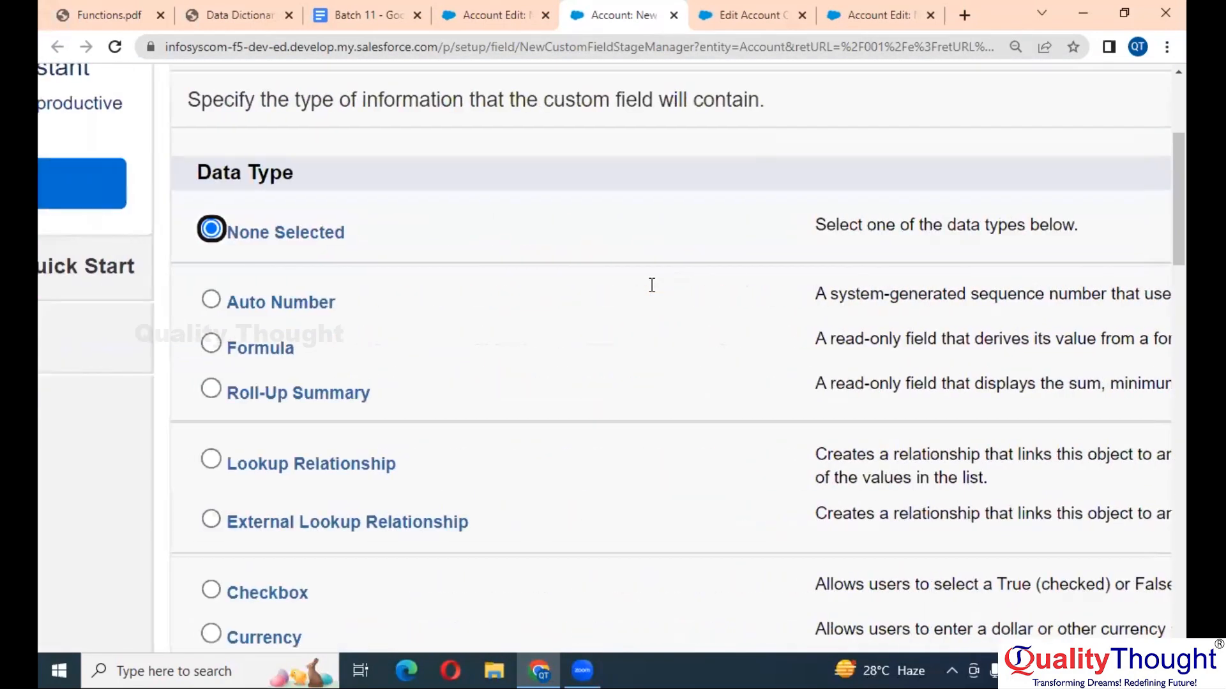
pyautogui.scroll(-3, 649, 285)
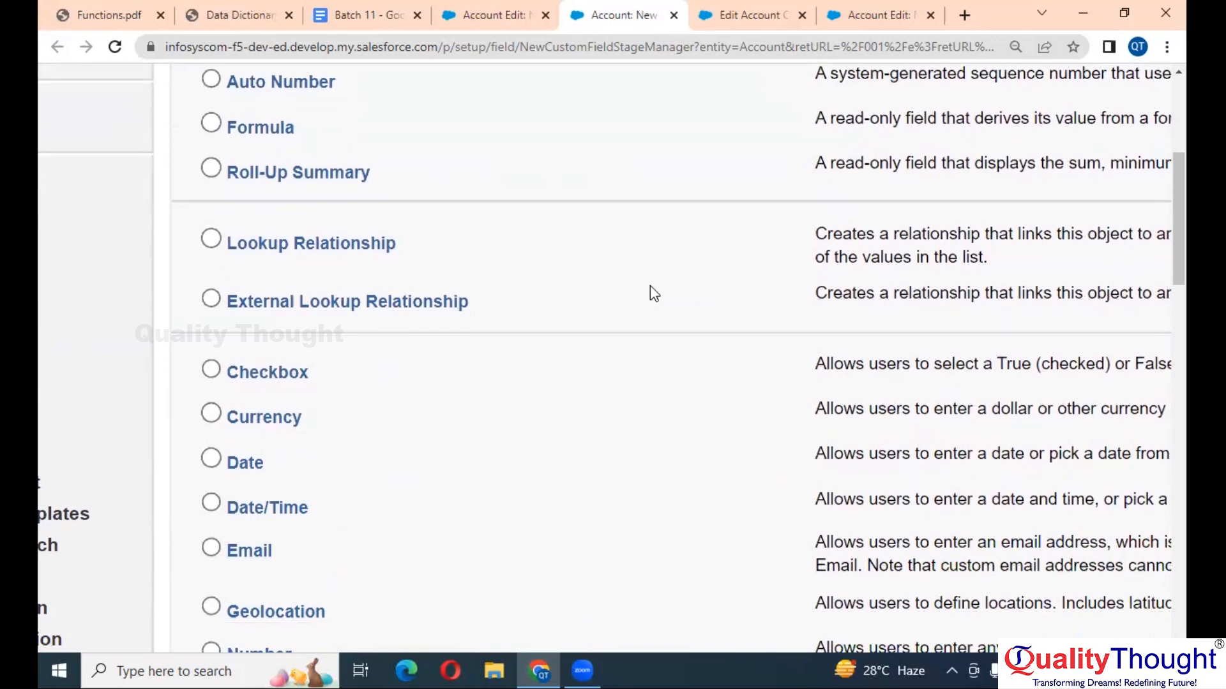
pyautogui.click(265, 128)
pyautogui.press('Return')
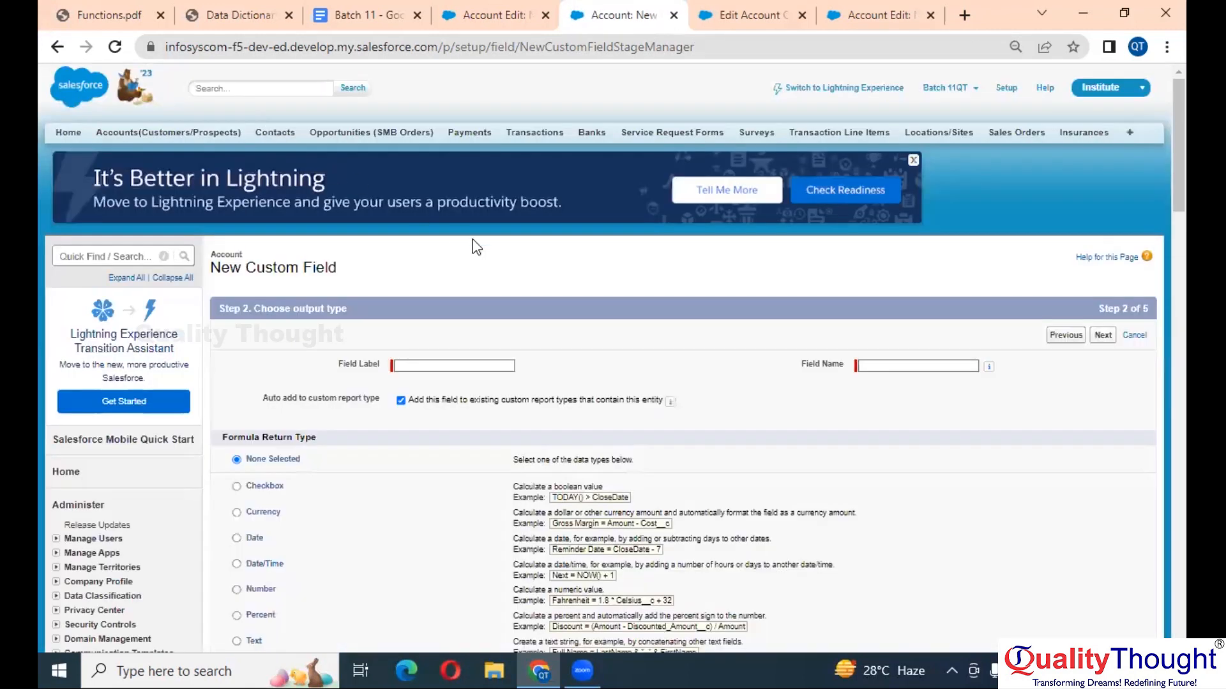
# - Copy the name 'Account Unique Name' from the Data Dictionary requirement
pyautogui.scroll(5, 505, 306)
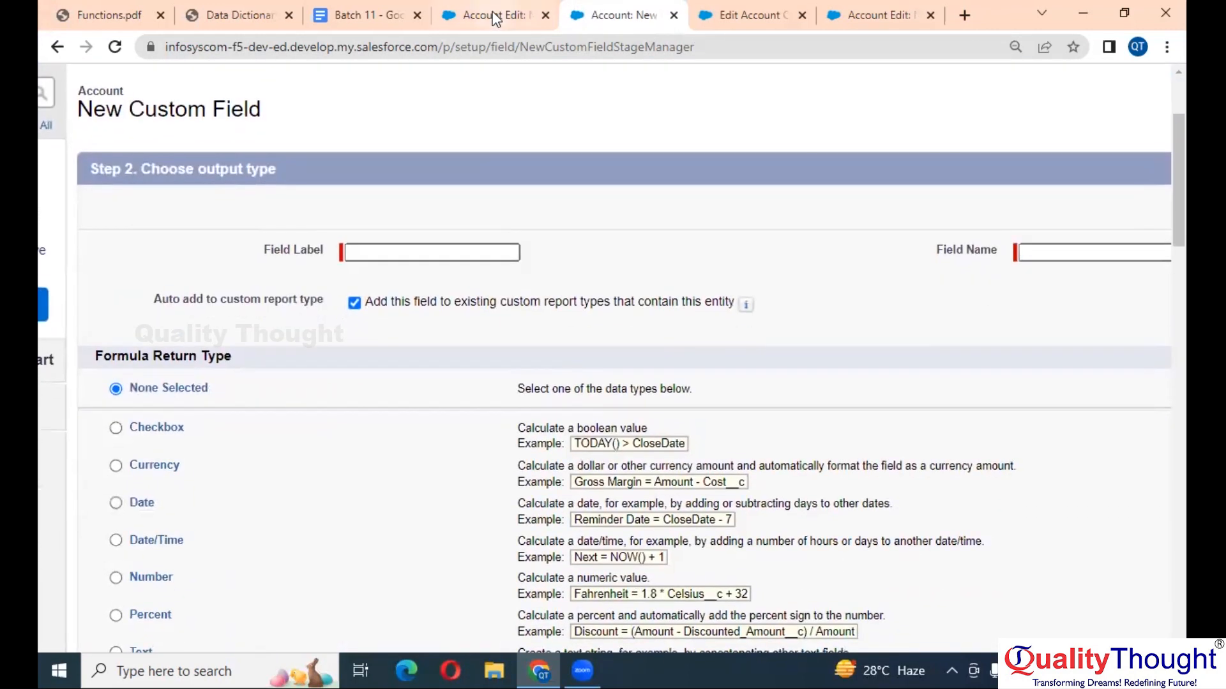
pyautogui.moveTo(587, 9); pyautogui.dragTo(357, 8)
pyautogui.click(249, 11)
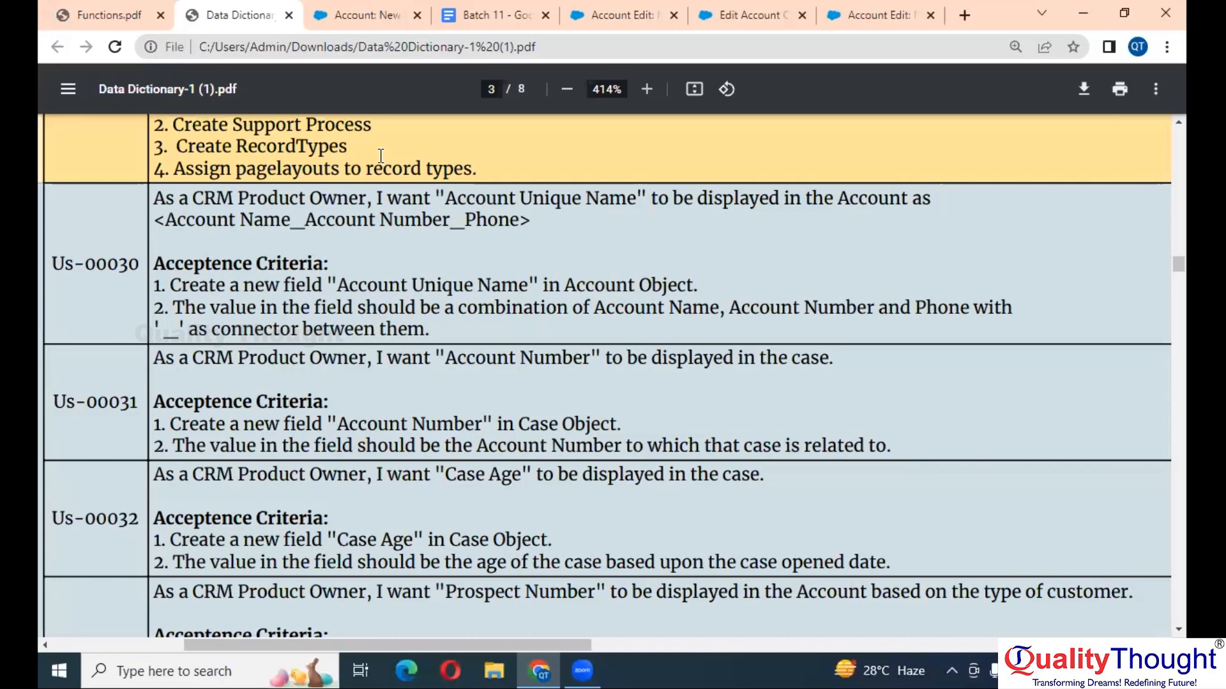
pyautogui.moveTo(448, 199); pyautogui.dragTo(634, 199)
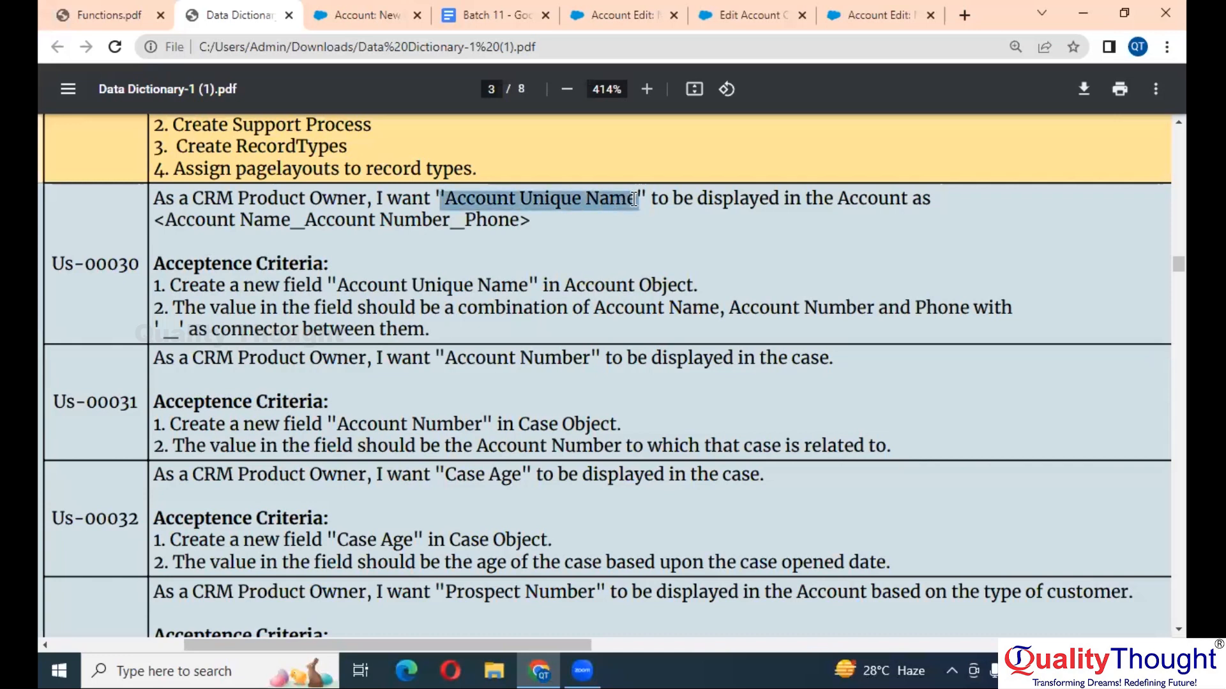
# - Paste 'Account Unique Name' as the field label, removing the stray quote, so Account_Unique_Name auto-fills
pyautogui.click(381, 8)
pyautogui.click(456, 252)
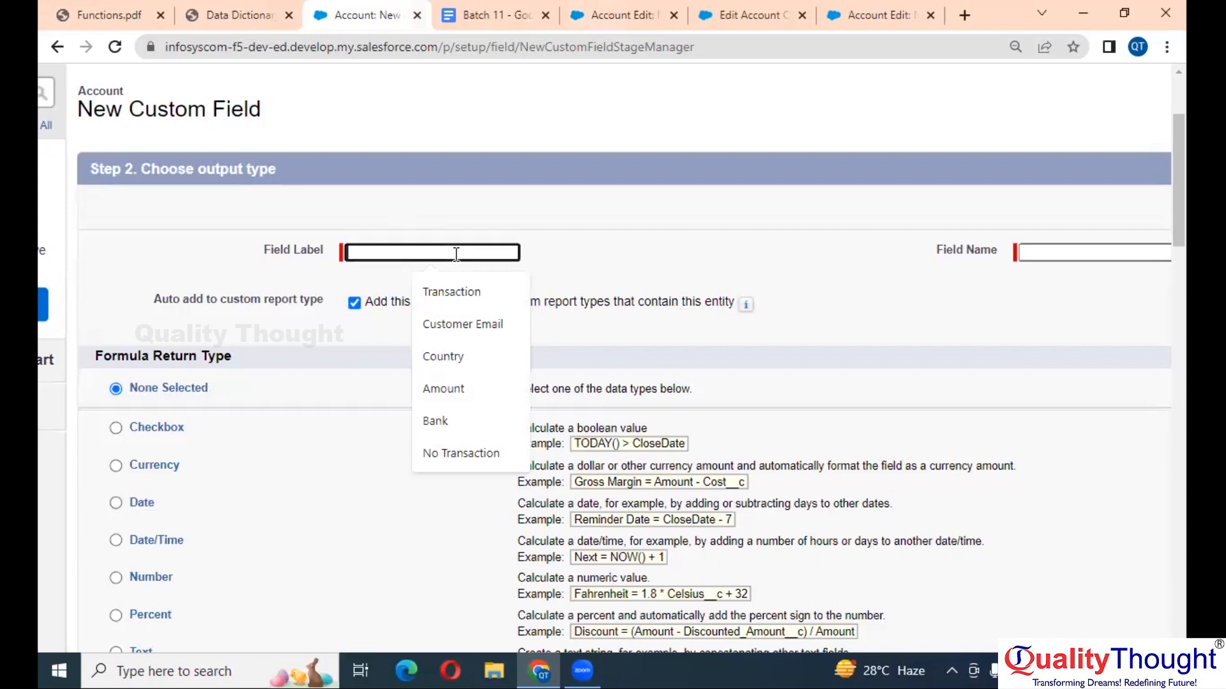
pyautogui.write('"Account Unique Name')
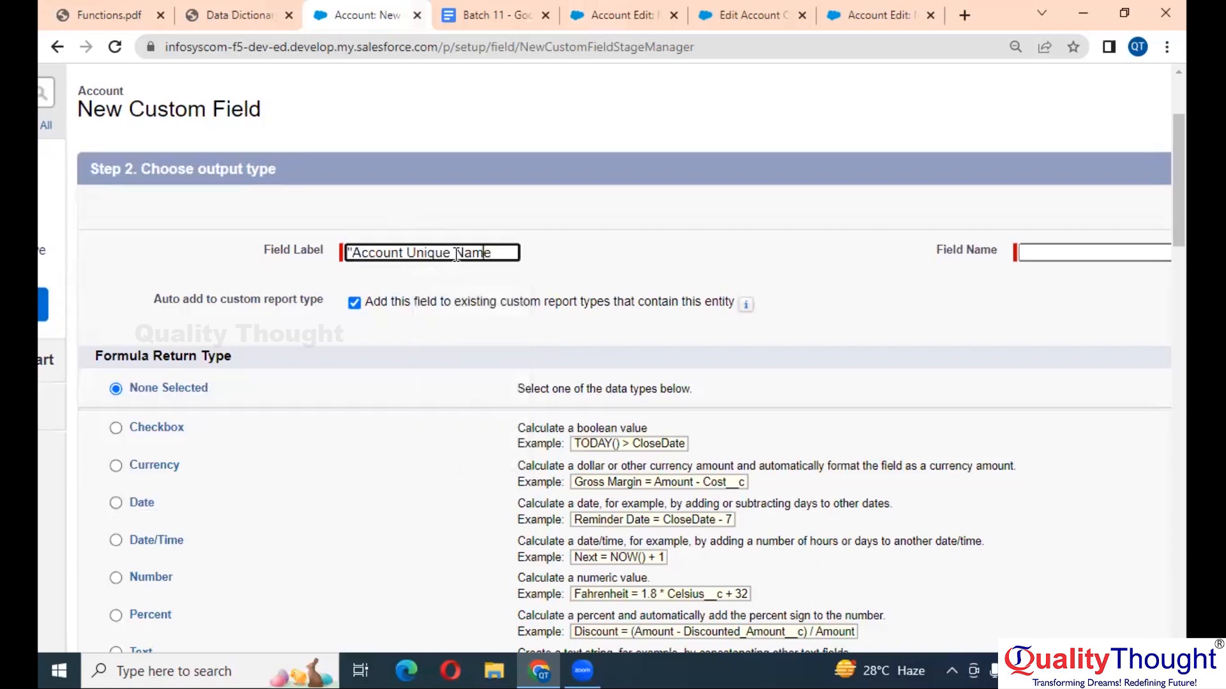
pyautogui.press('BackSpace')
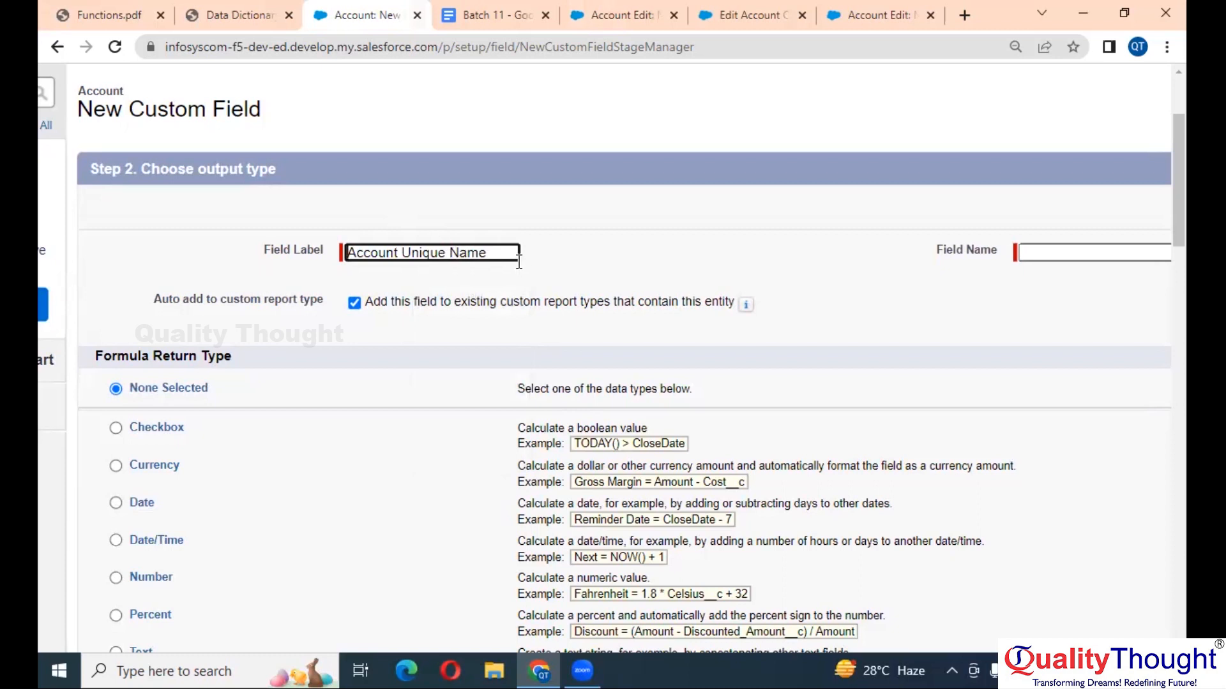
pyautogui.click(631, 249)
pyautogui.hscroll(2, 630, 247)
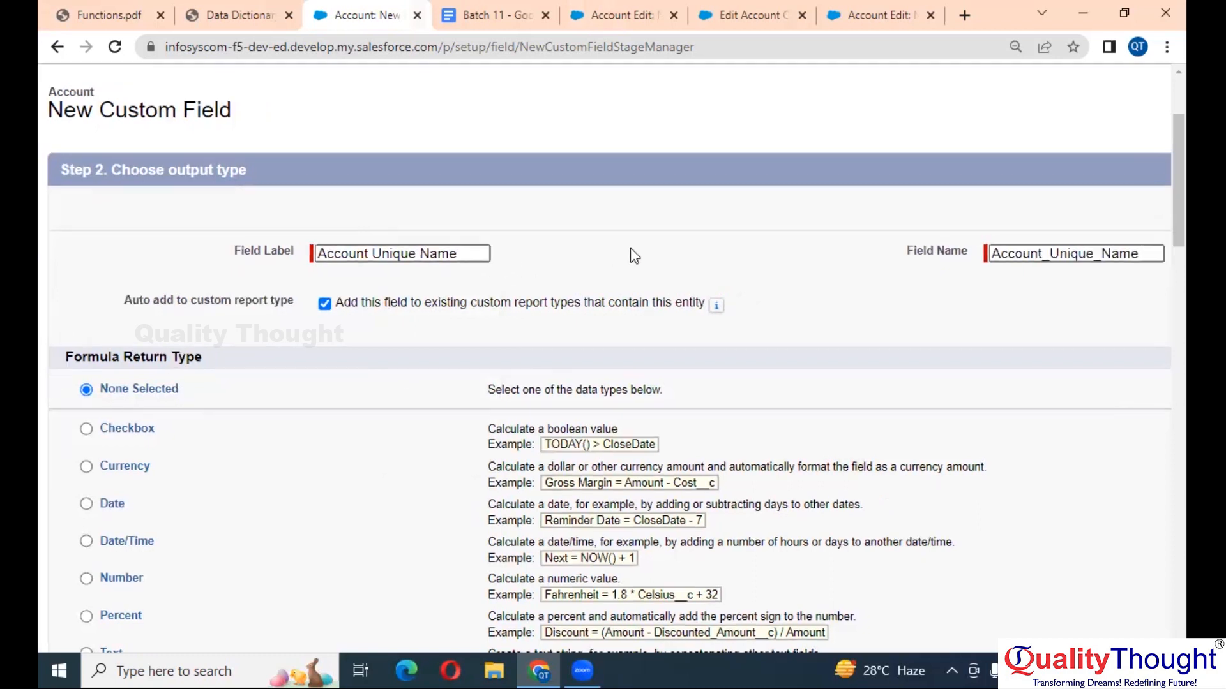
pyautogui.click(240, 14)
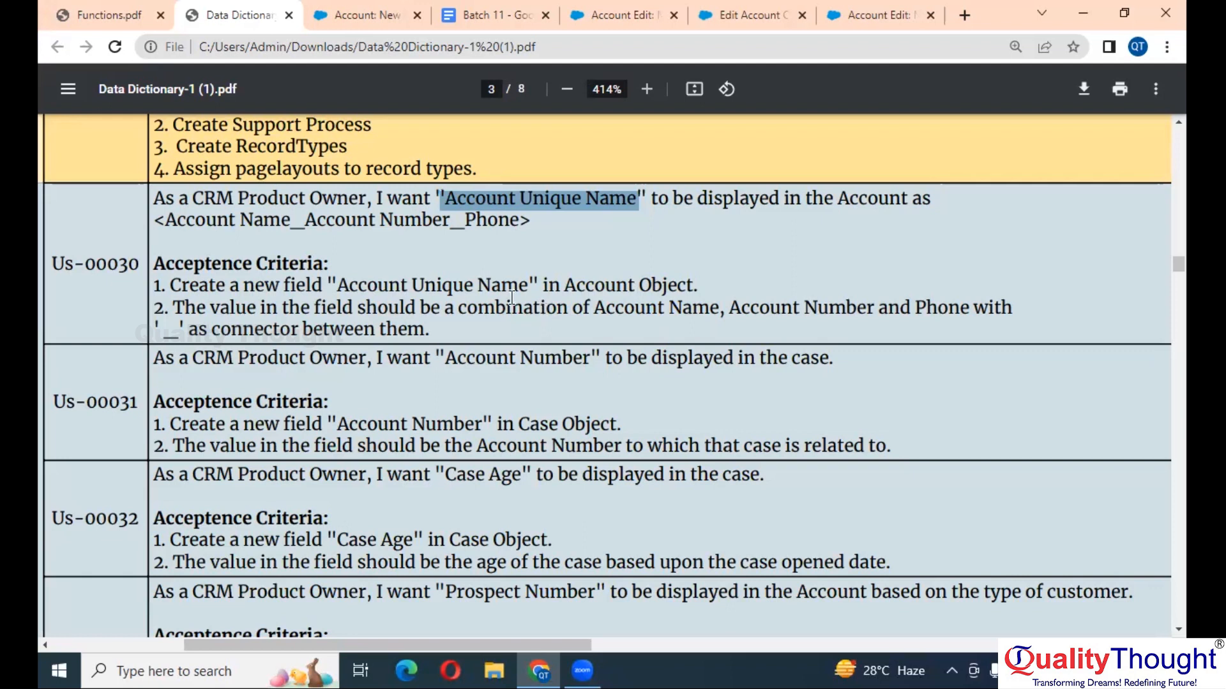
# - Select the words Account and Number in the Us-00030 requirement text
pyautogui.doubleClick(661, 310)
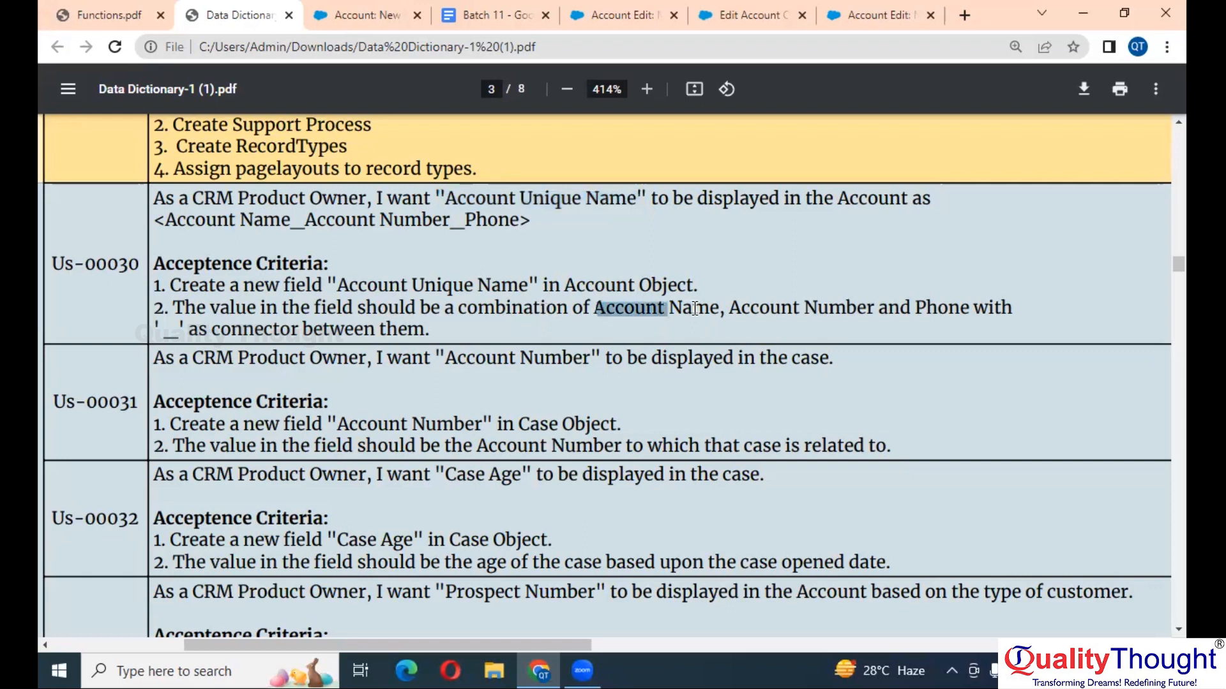
pyautogui.click(828, 308)
pyautogui.doubleClick(827, 308)
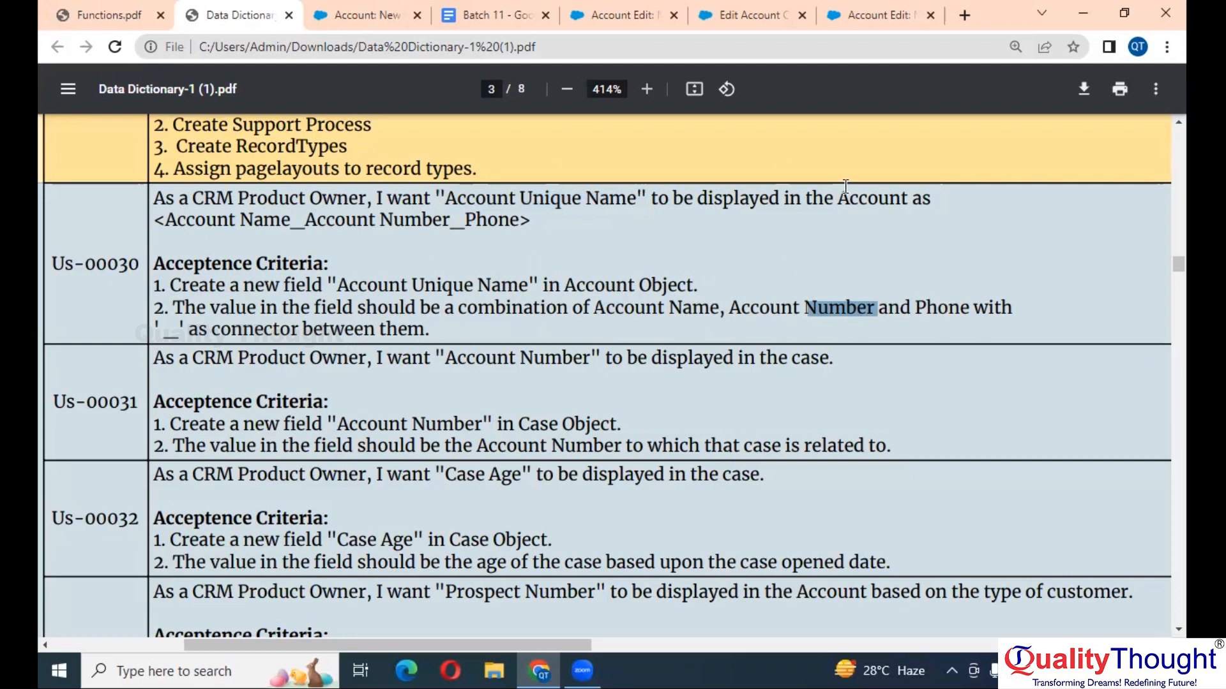
# - Set the formula return type to Text and advance to the Enter formula step
pyautogui.click(385, 9)
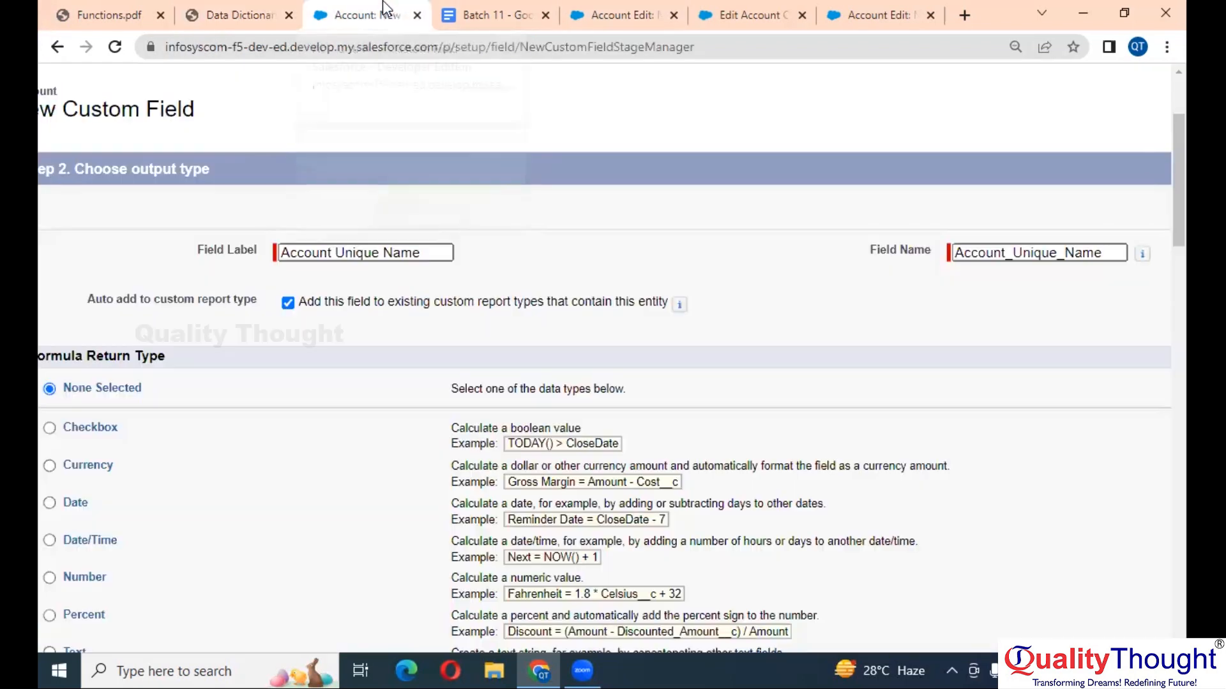
pyautogui.scroll(-3, 449, 441)
pyautogui.scroll(-1, 449, 442)
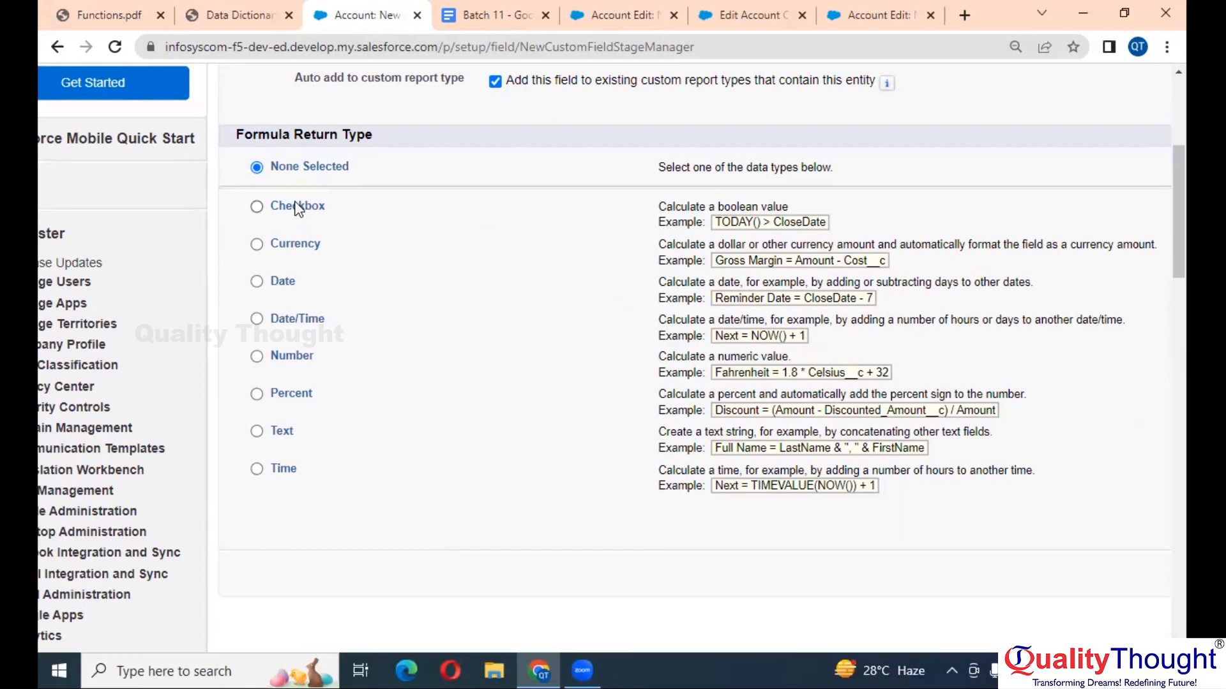
pyautogui.scroll(3, 298, 209)
pyautogui.scroll(-3, 298, 209)
pyautogui.scroll(2, 298, 209)
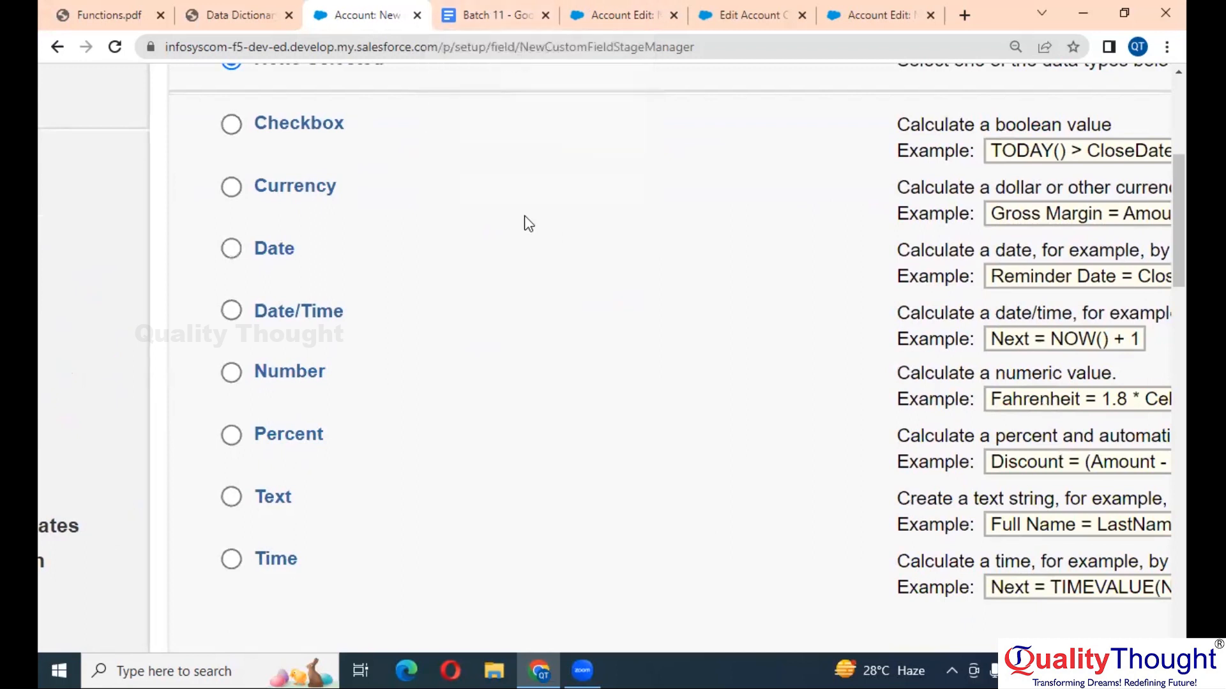
pyautogui.scroll(1, 528, 223)
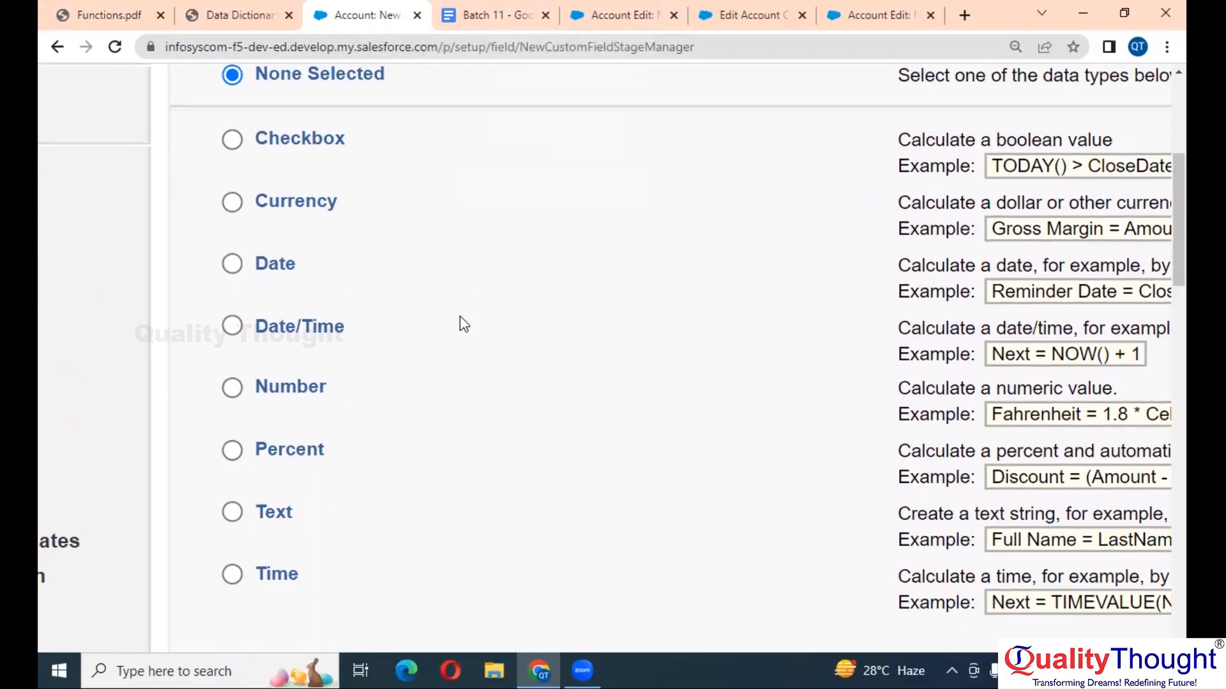
pyautogui.click(266, 521)
pyautogui.hotkey('ctrl', '-')
pyautogui.hotkey('ctrl', '-')
pyautogui.hotkey('ctrl', '-')
pyautogui.hotkey('ctrl', '-')
pyautogui.hotkey('ctrl', '-')
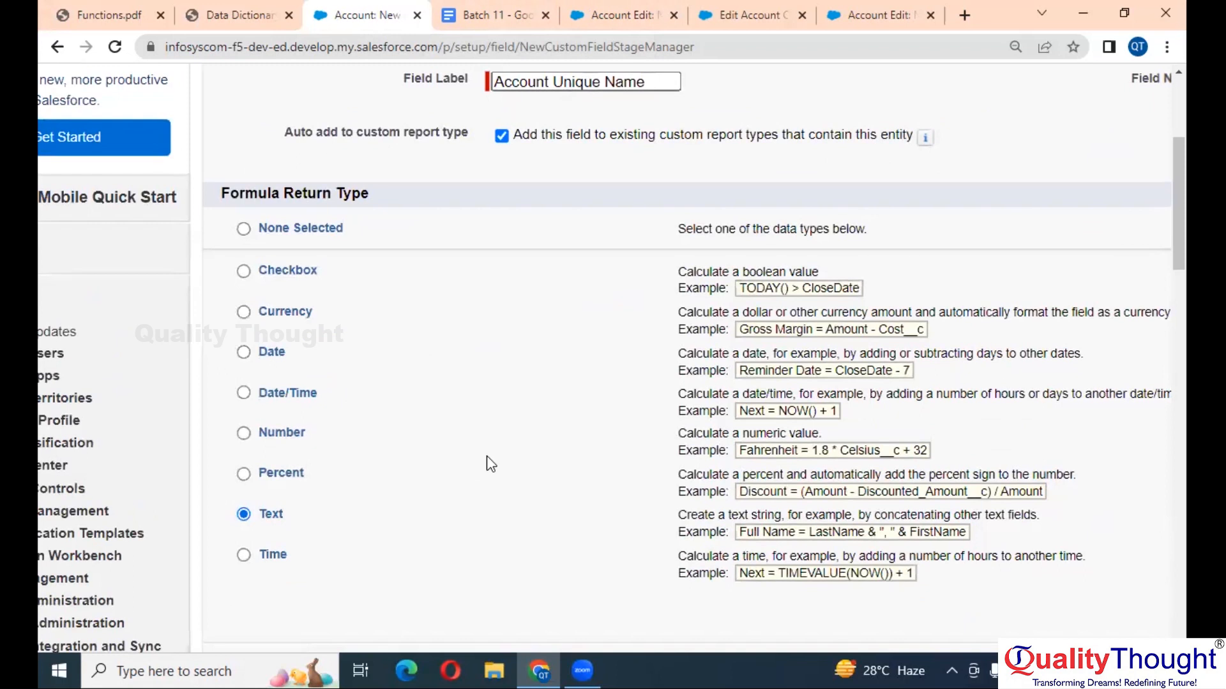
pyautogui.click(1103, 194)
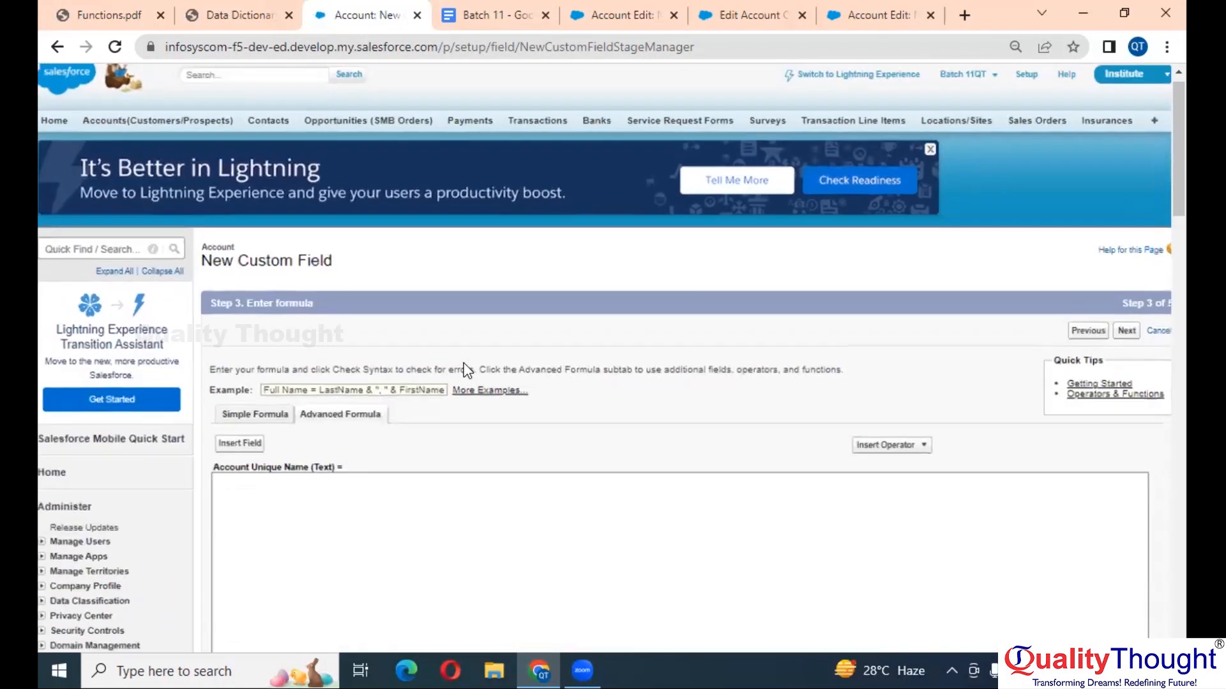
# - Focus the empty formula box on the Step 3 Enter formula page
pyautogui.scroll(-3, 236, 291)
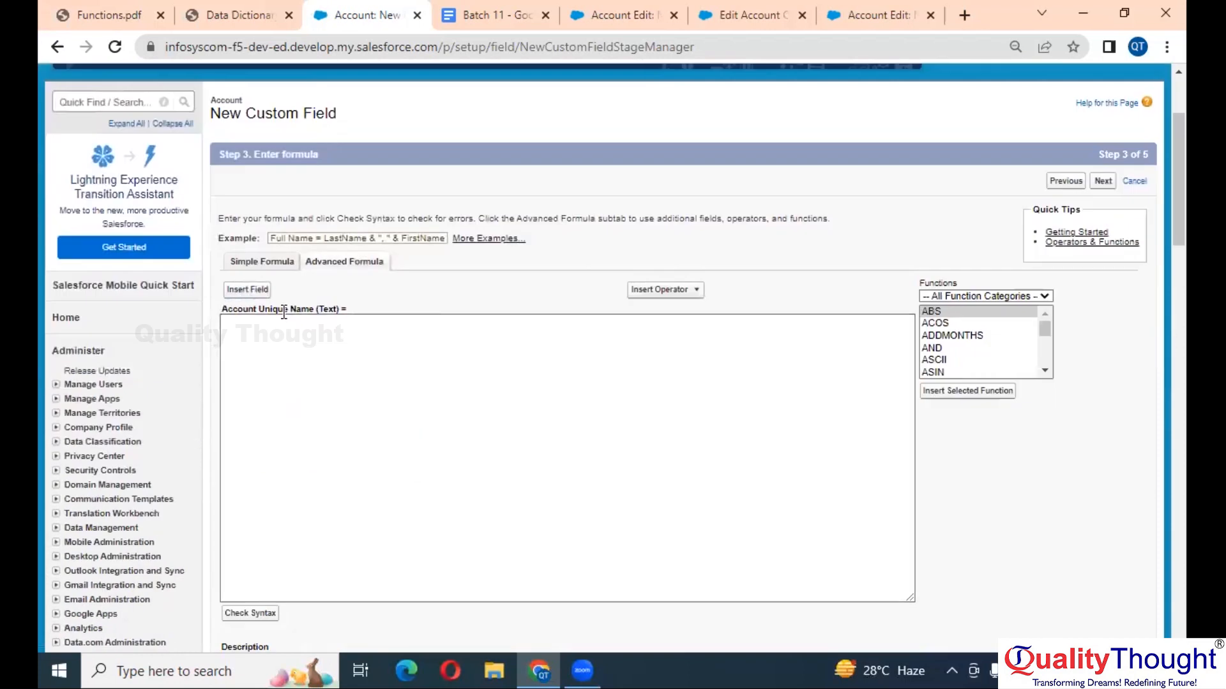
pyautogui.scroll(5, 282, 309)
pyautogui.click(403, 415)
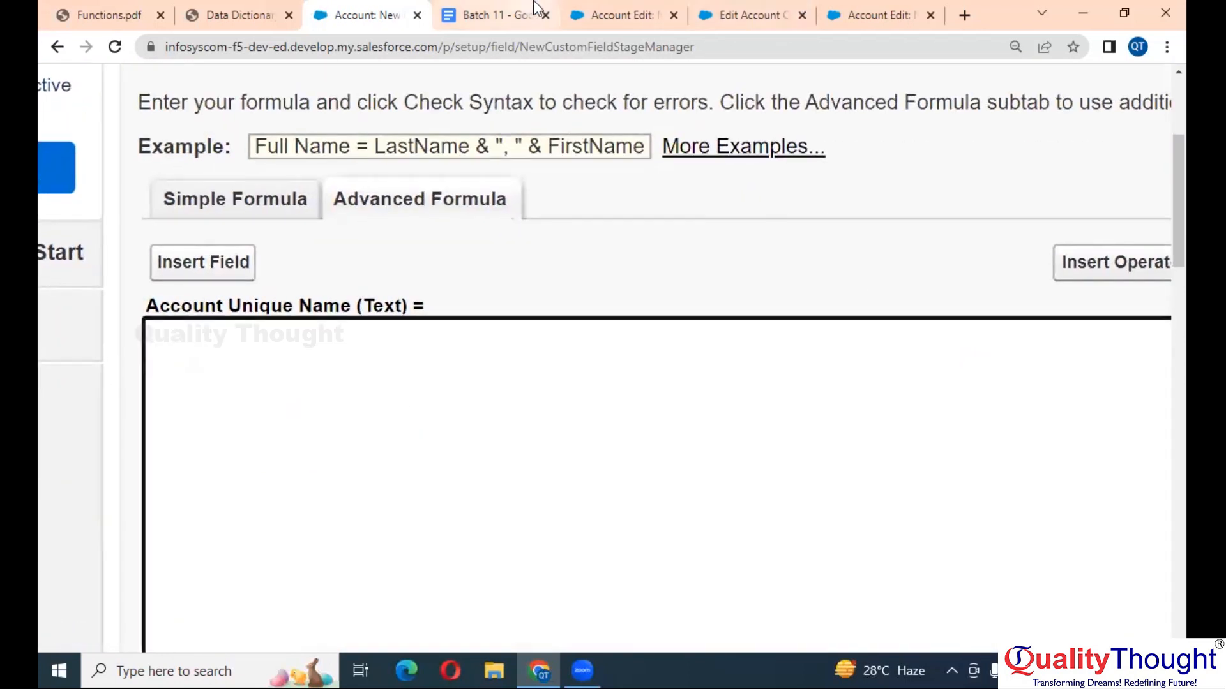
# - Highlight Account Name, Account Number and Phone in the Data Dictionary PDF requirement
pyautogui.click(263, 13)
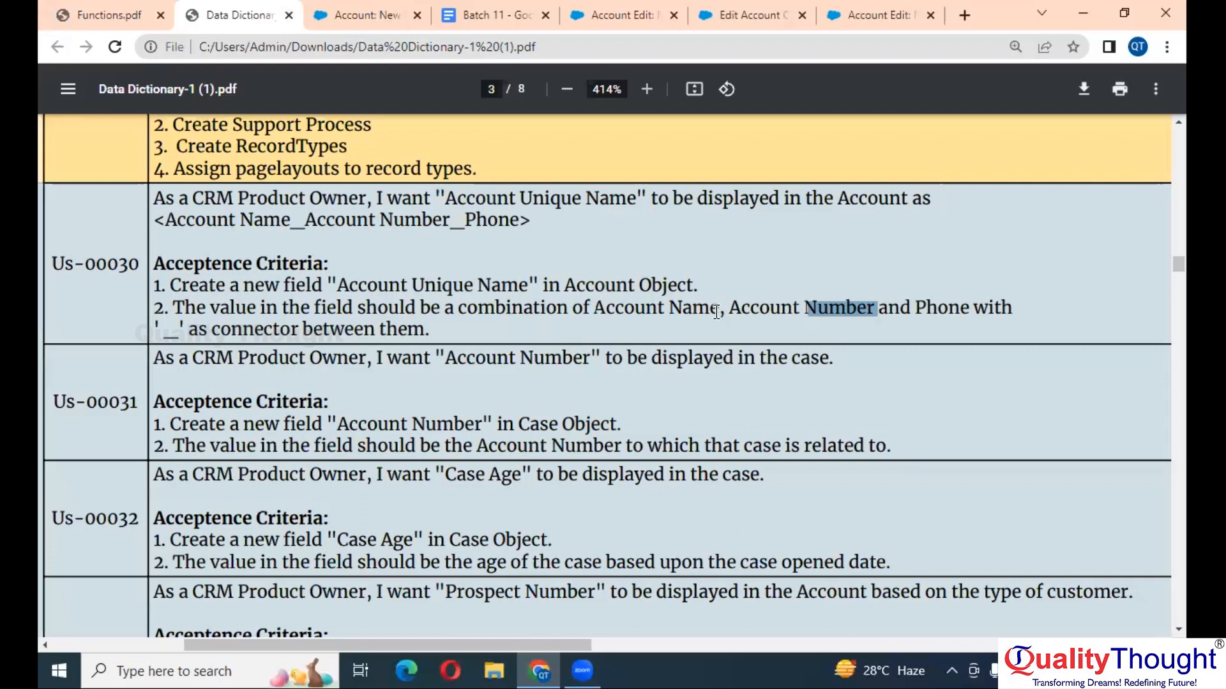
pyautogui.click(674, 312)
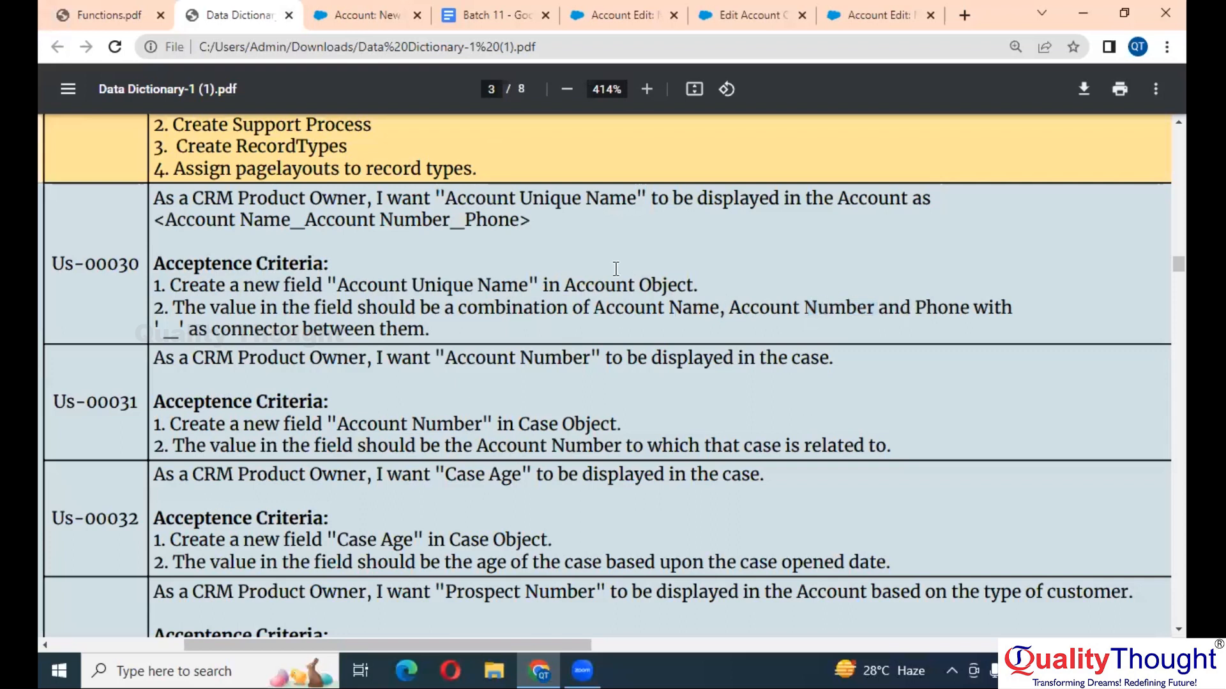
pyautogui.moveTo(597, 308); pyautogui.dragTo(969, 307)
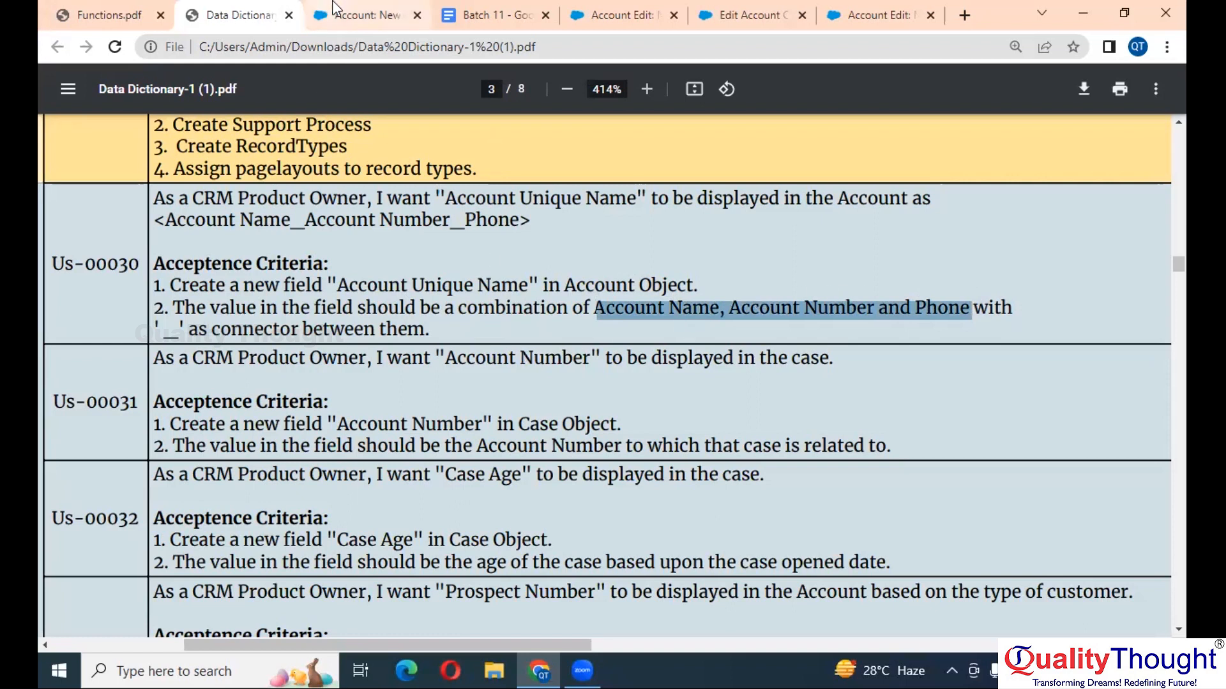
pyautogui.click(364, 9)
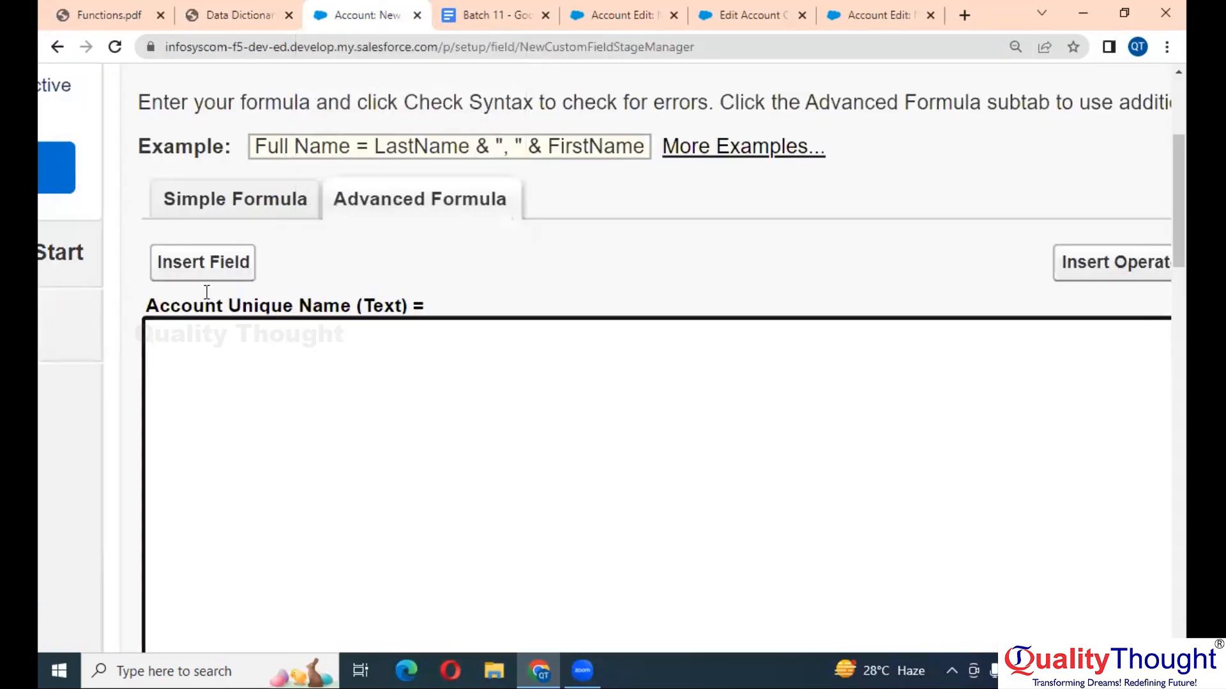
pyautogui.click(195, 269)
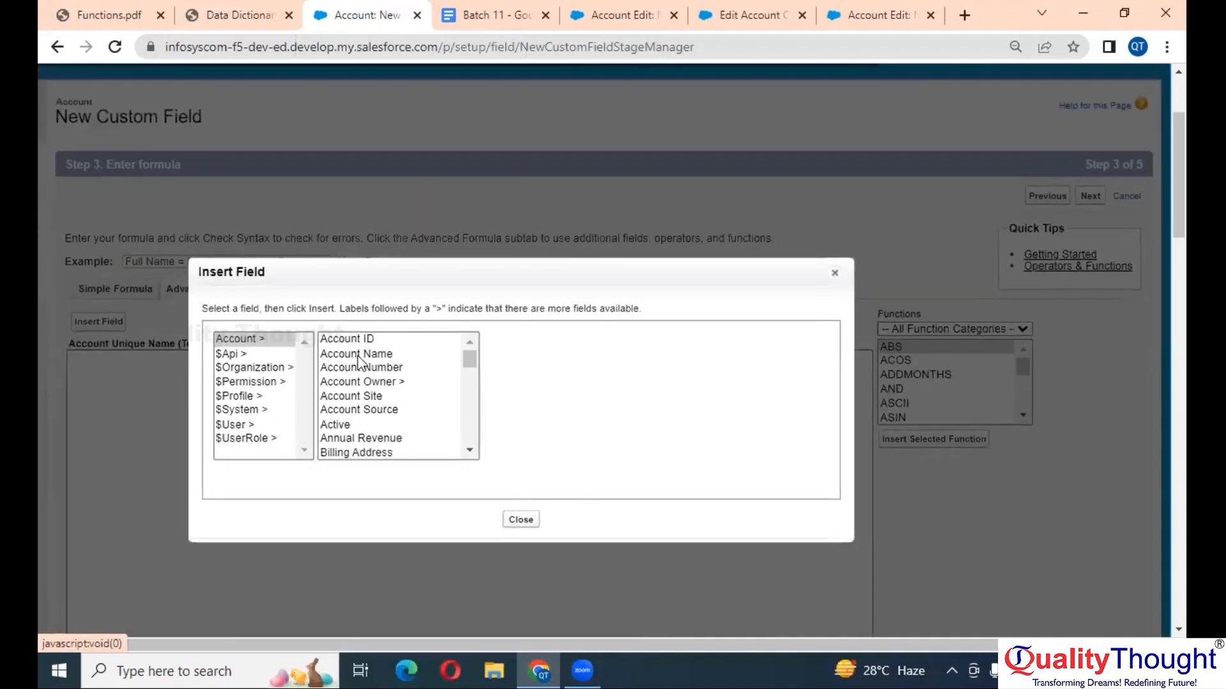
# - Insert the Name, AccountNumber and Phone fields into the Account Unique Name formula
pyautogui.click(357, 355)
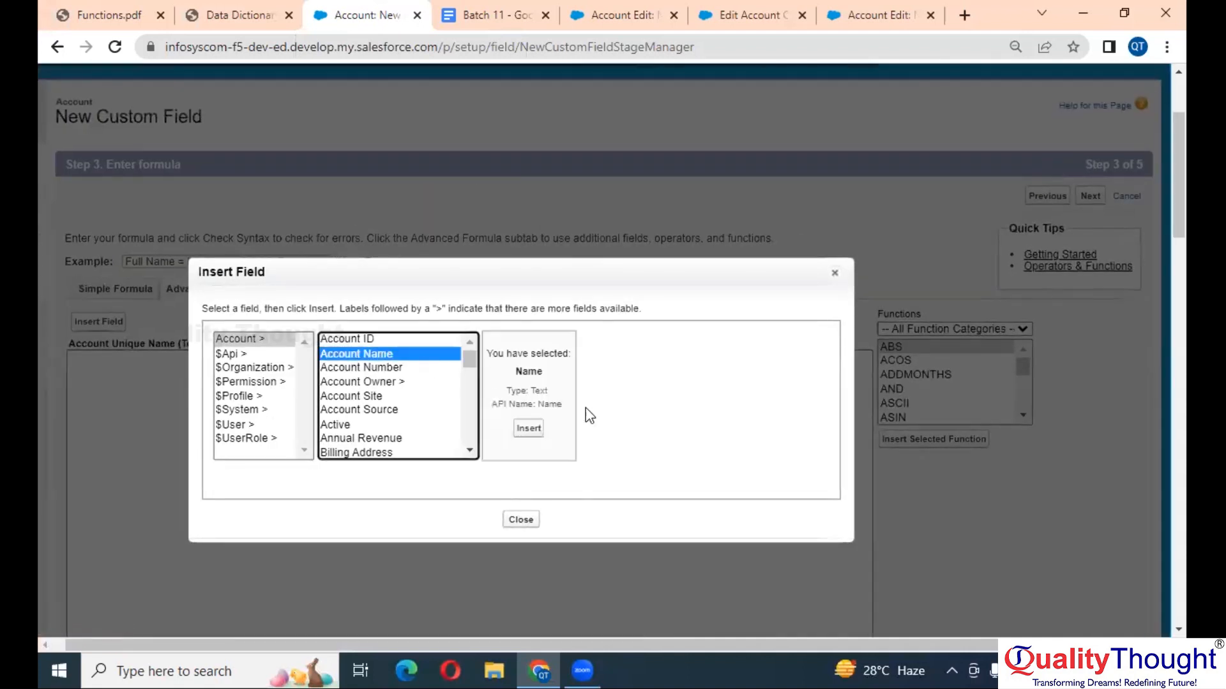
pyautogui.click(531, 428)
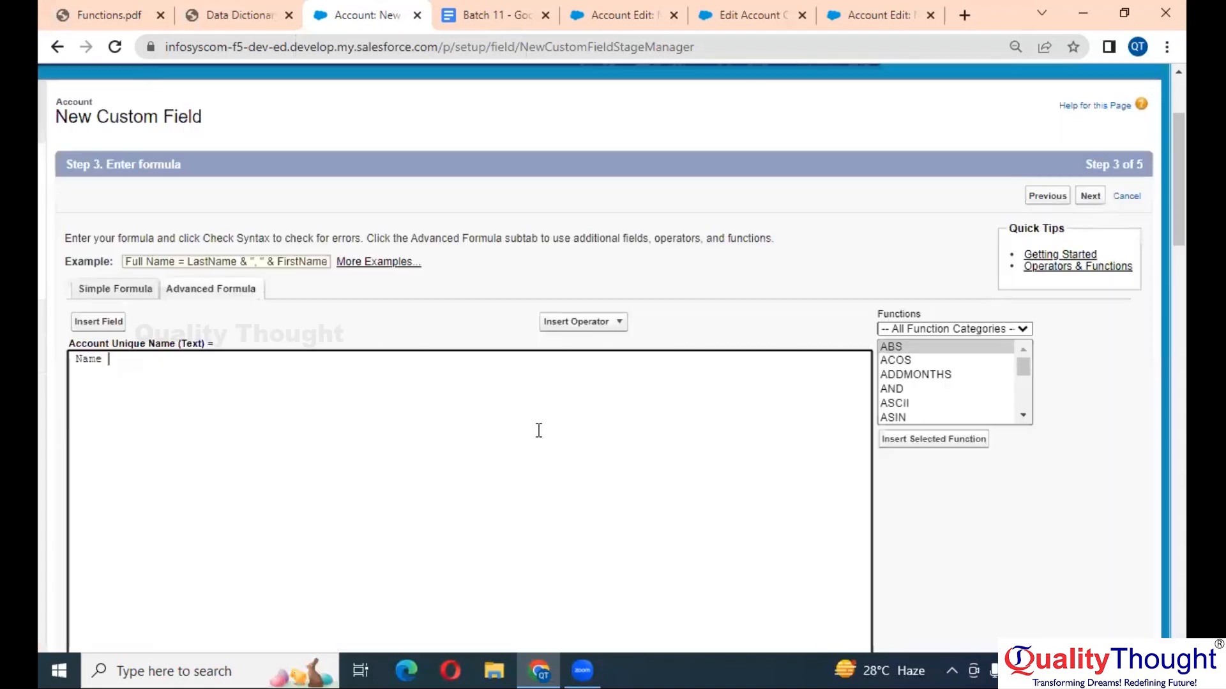
pyautogui.click(103, 321)
pyautogui.click(369, 368)
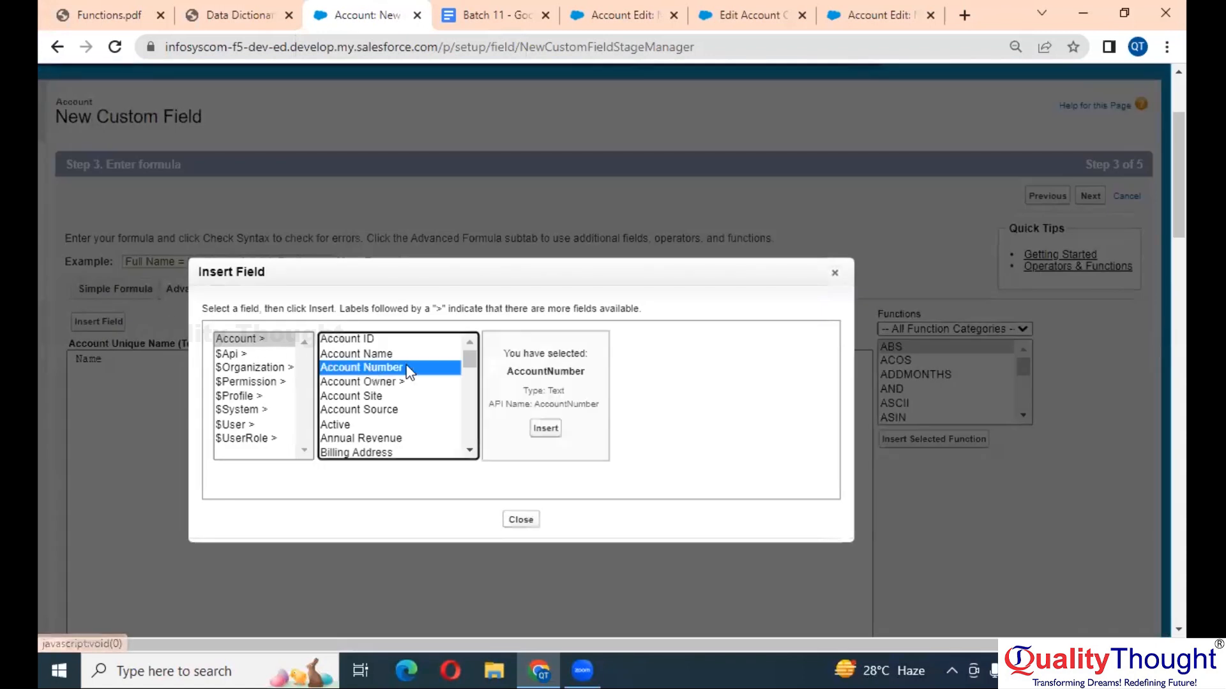
pyautogui.click(547, 427)
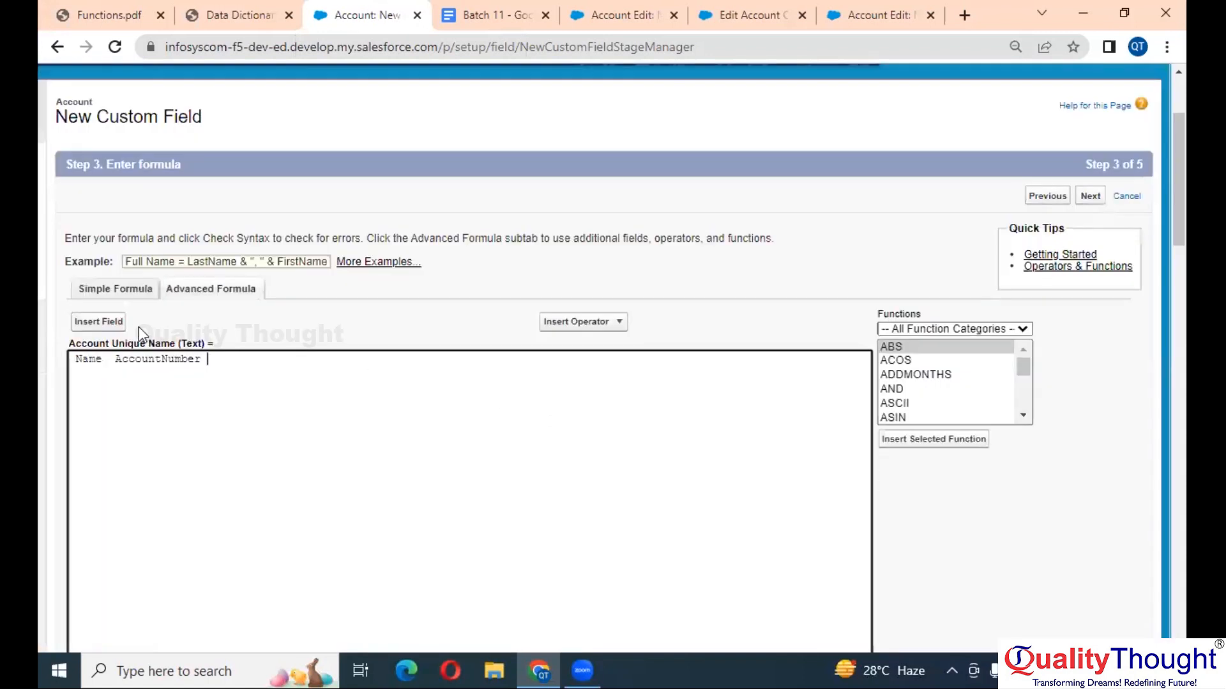
pyautogui.click(101, 322)
pyautogui.click(383, 428)
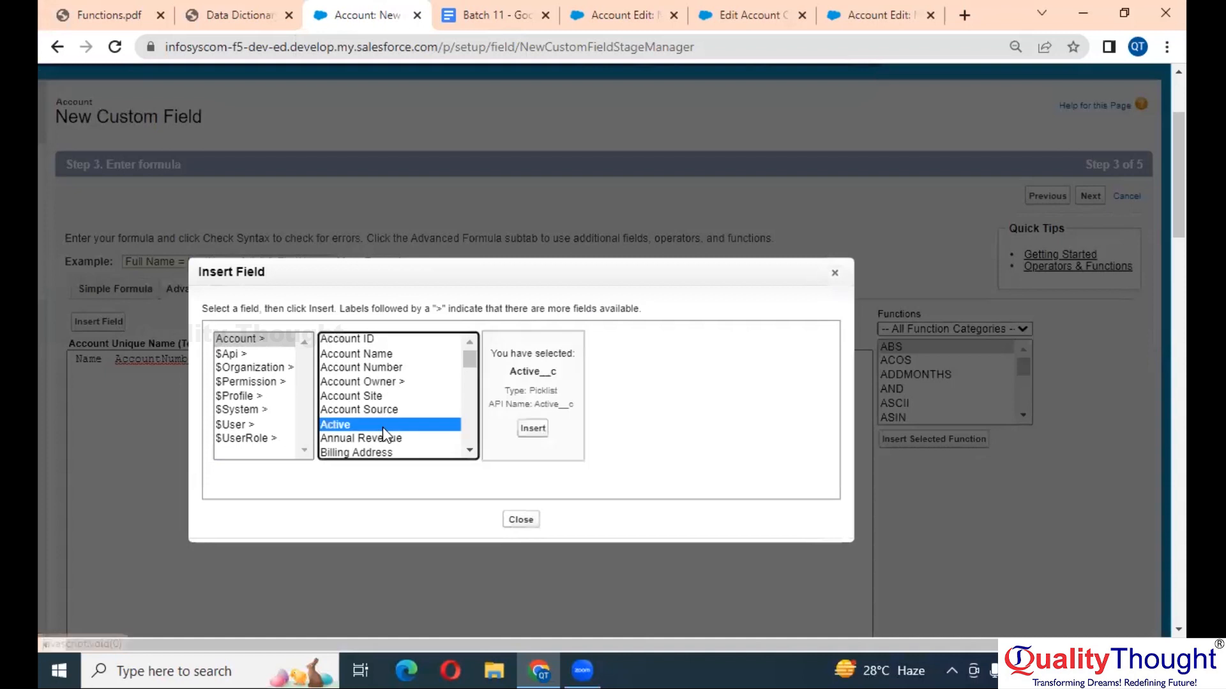
pyautogui.write('ph')
pyautogui.click(529, 428)
# - Zoom in and run Check Syntax, which reports 'Extra AccountNumber'
pyautogui.hotkey('ctrl', '+')
pyautogui.hotkey('ctrl', '+')
pyautogui.hotkey('ctrl', '+')
pyautogui.hscroll(-4, 273, 444)
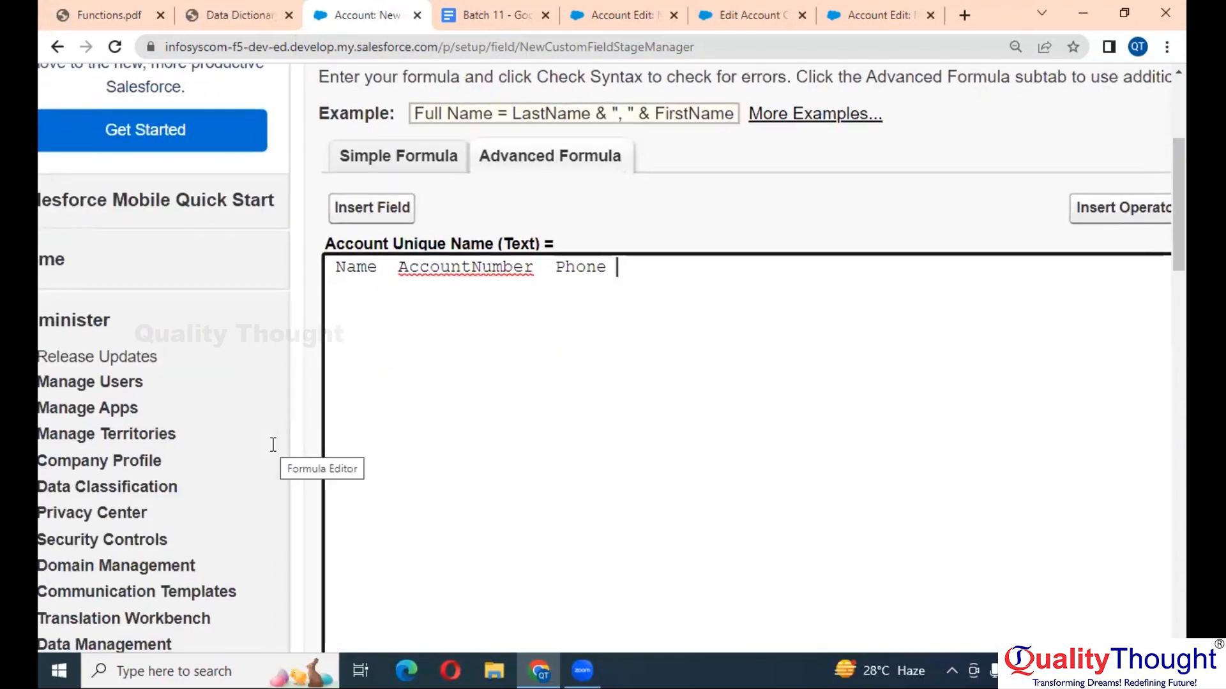
pyautogui.scroll(-1, 536, 432)
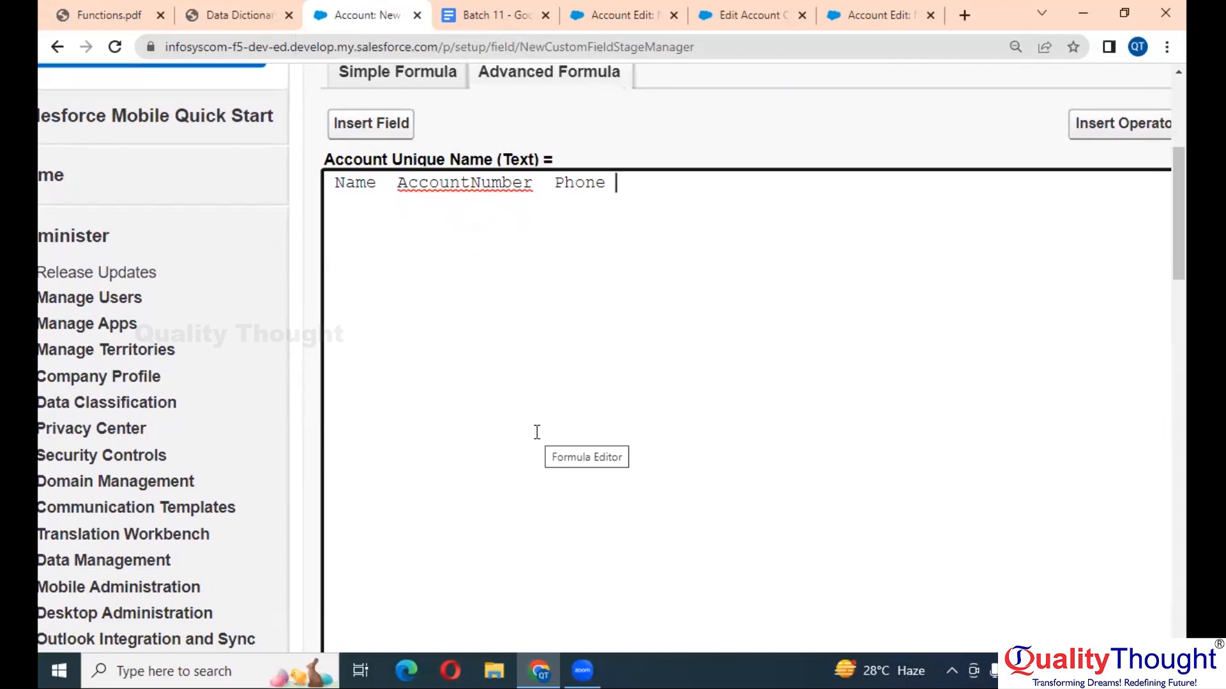
pyautogui.scroll(-2, 537, 433)
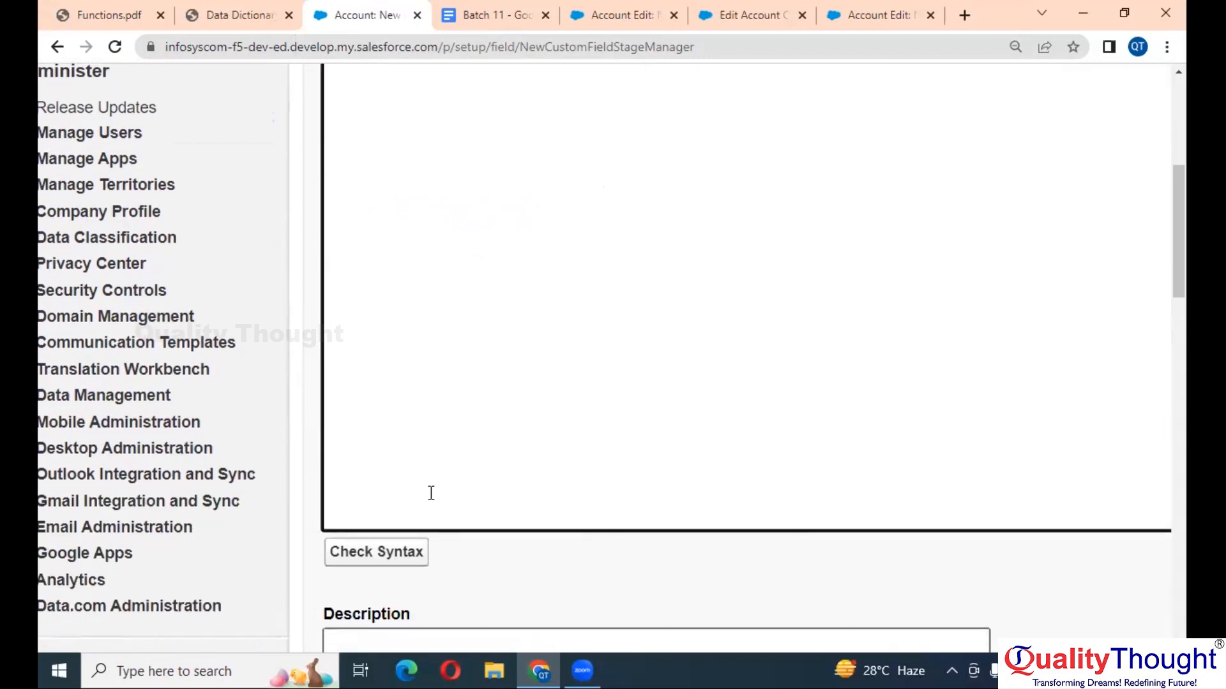
pyautogui.click(409, 552)
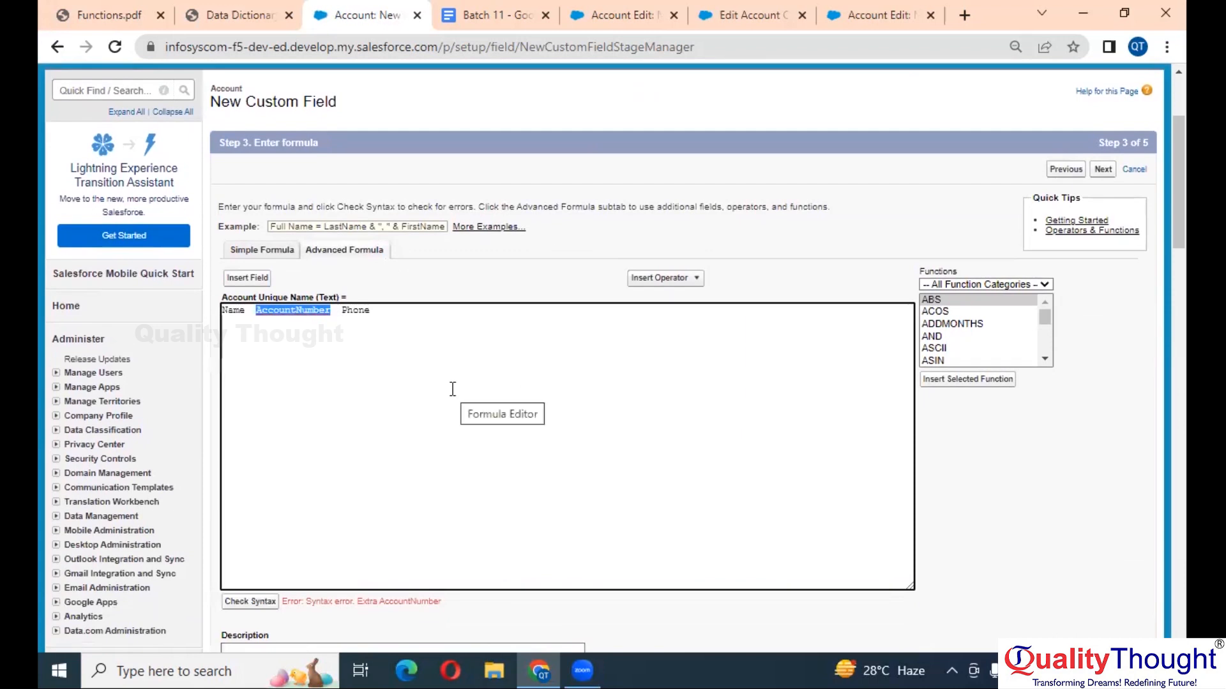
pyautogui.click(453, 388)
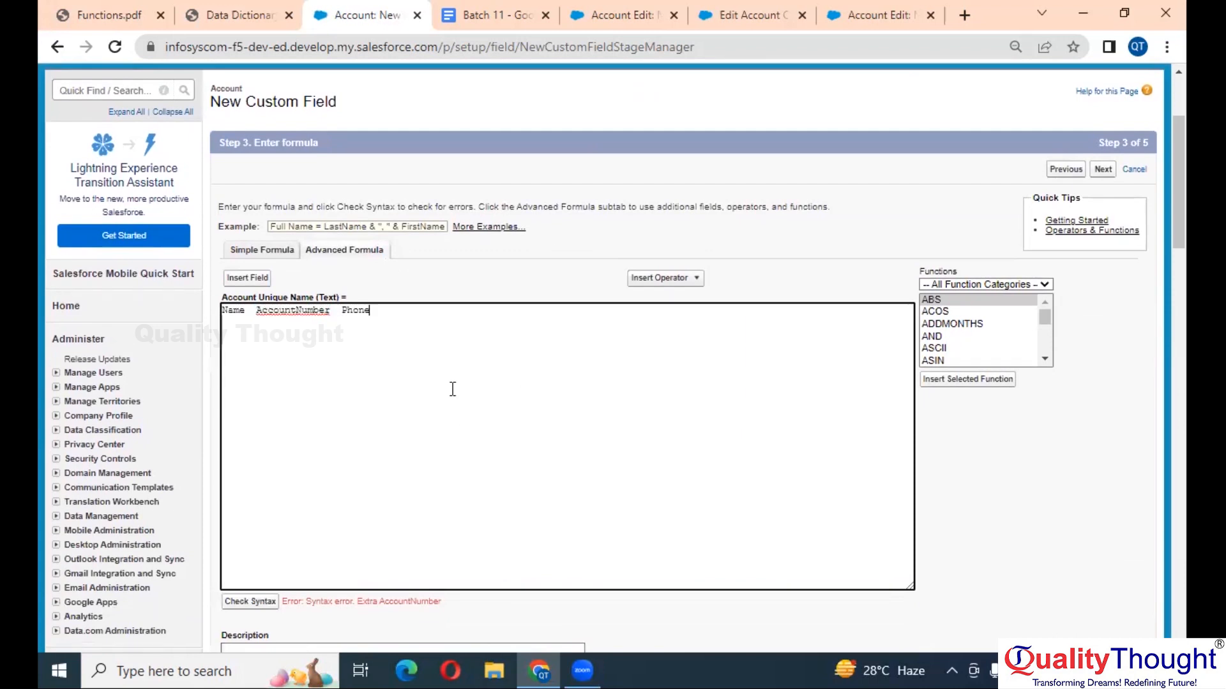
# - Recheck the PDF separator rule and insert underscore separators between the fields
pyautogui.hotkey('ctrl', '+')
pyautogui.hotkey('ctrl', '+')
pyautogui.hotkey('ctrl', '+')
pyautogui.hotkey('ctrl', '+')
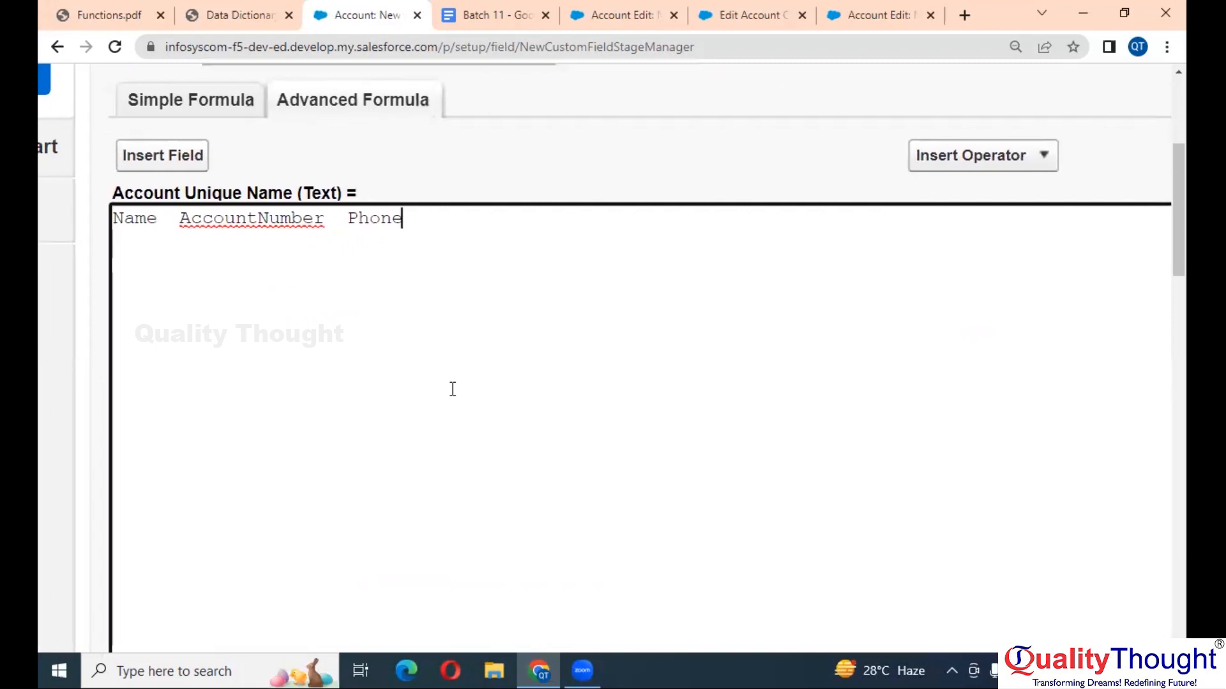
pyautogui.click(236, 14)
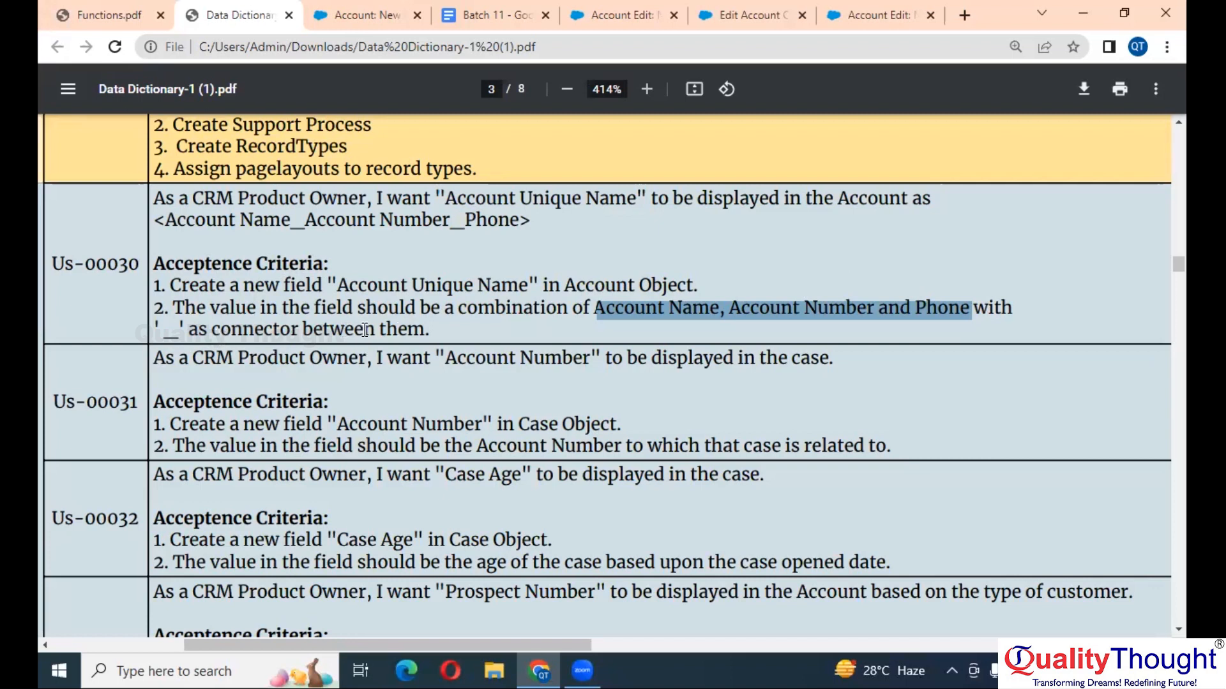
pyautogui.click(363, 14)
pyautogui.click(163, 216)
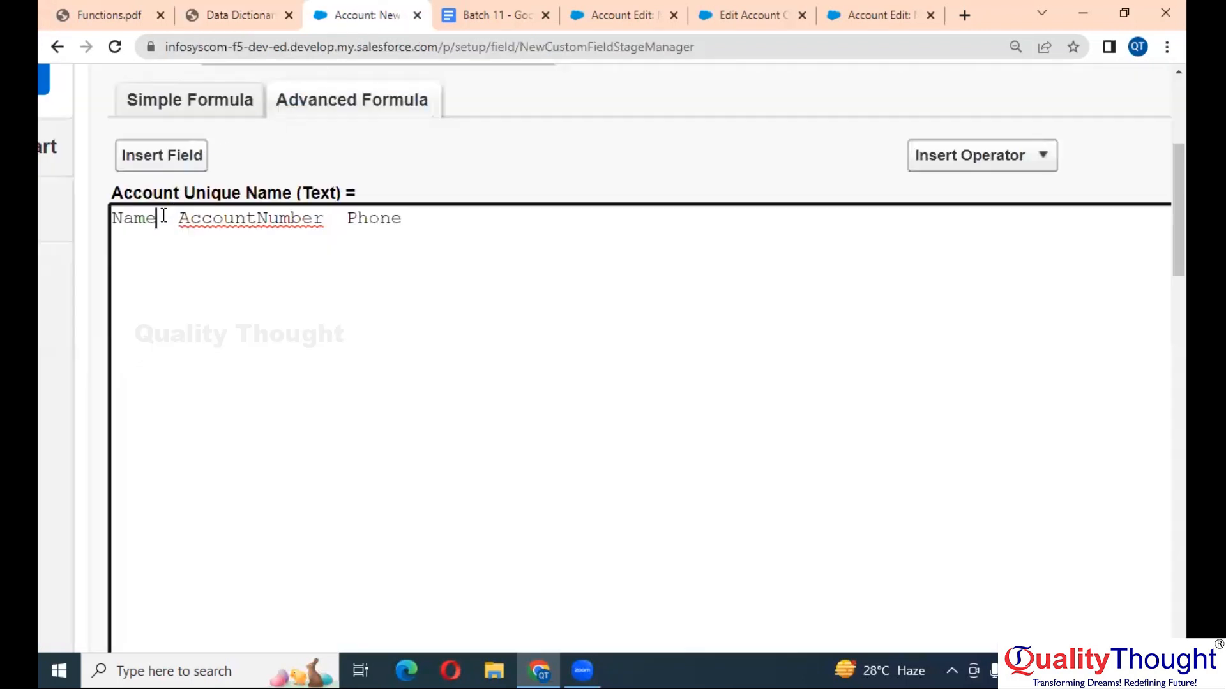
pyautogui.write('_')
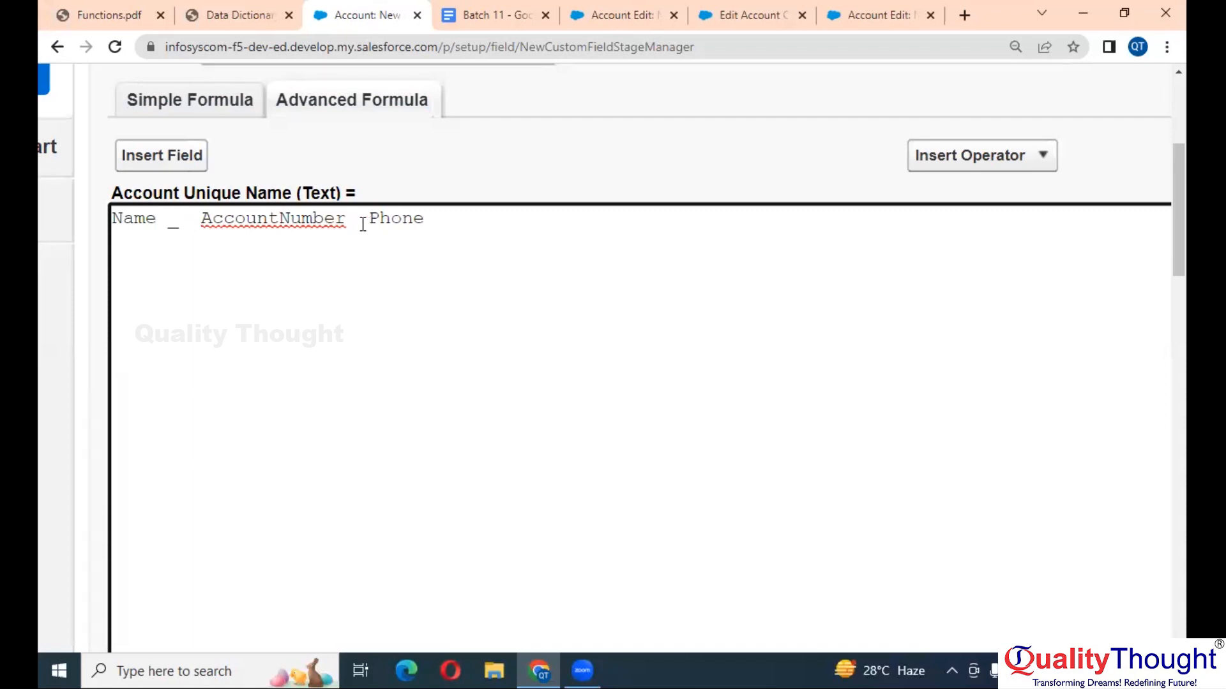
pyautogui.write('_')
# - Re-run the syntax check on the Name _ AccountNumber _ Phone formula
pyautogui.scroll(-3, 458, 287)
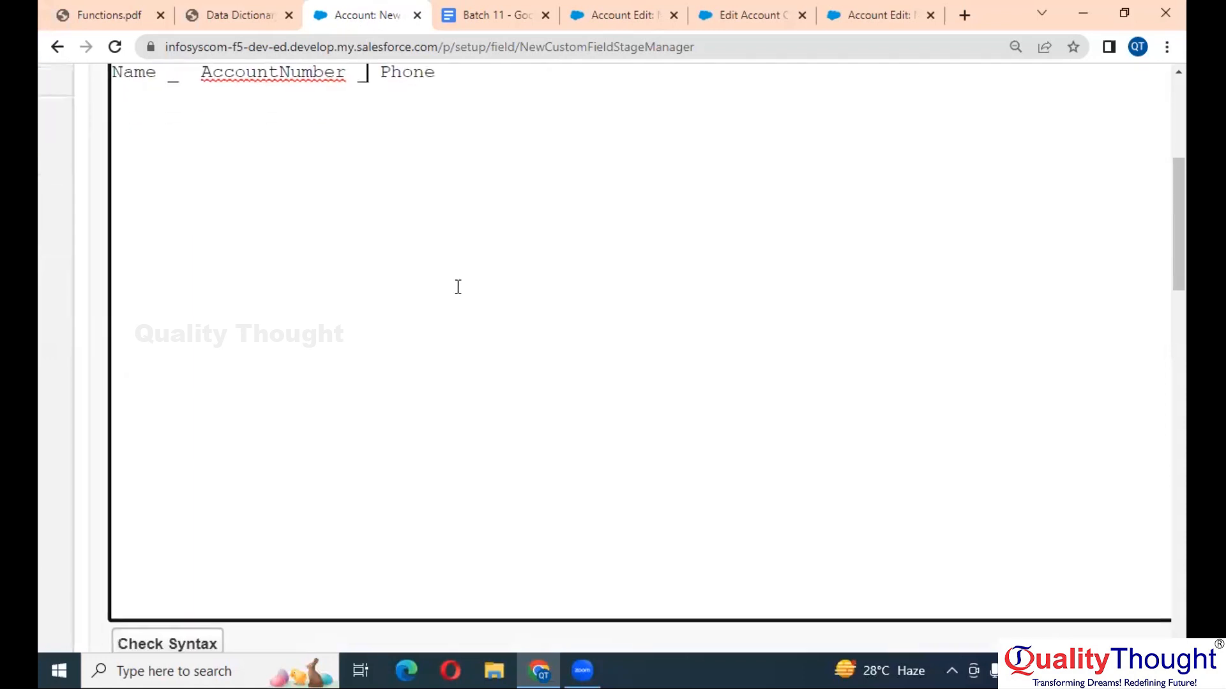
pyautogui.click(176, 642)
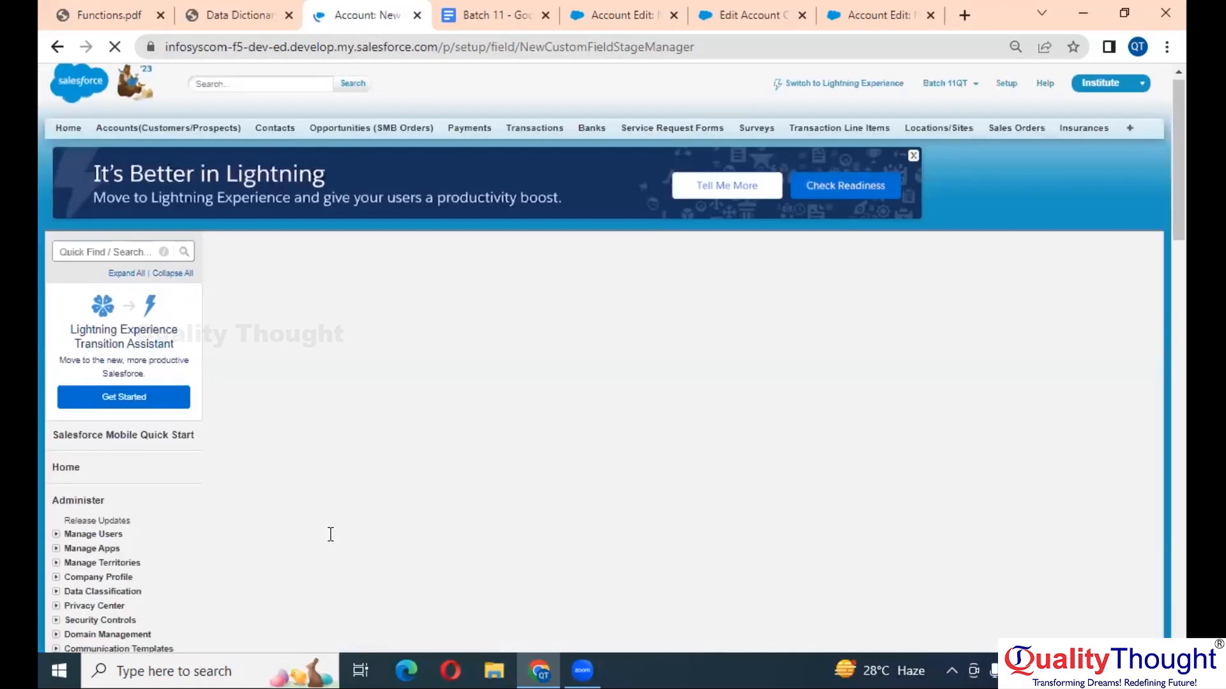
pyautogui.scroll(3, 330, 535)
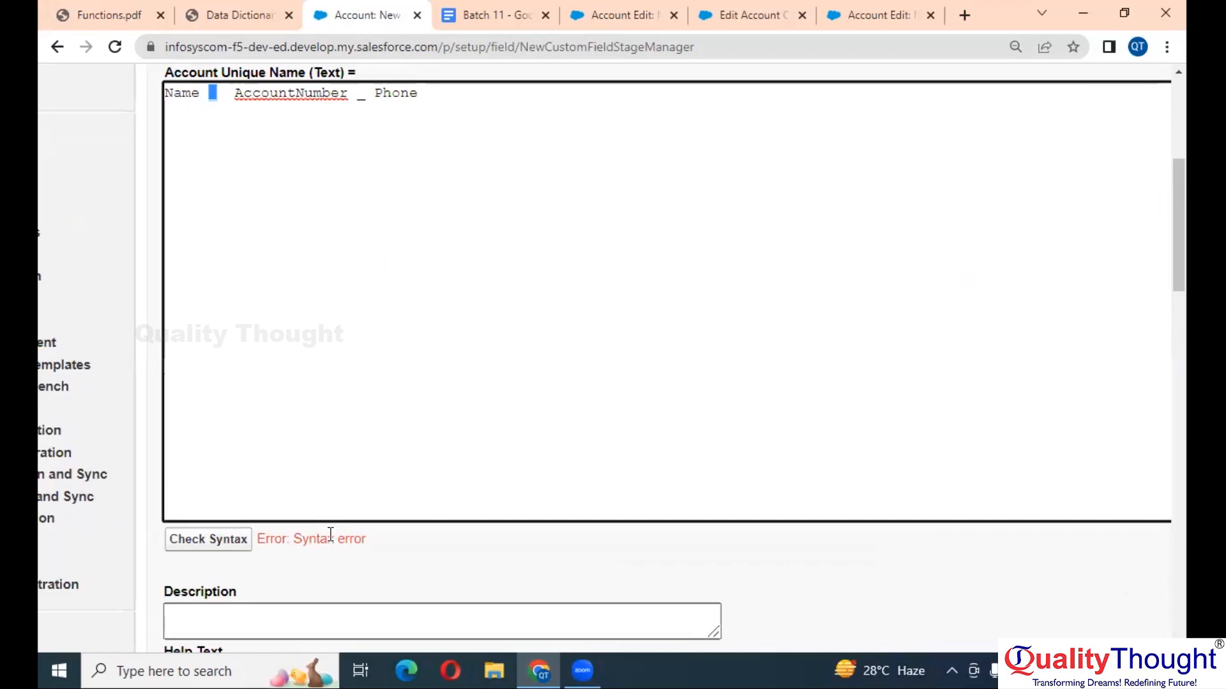
pyautogui.scroll(4, 330, 535)
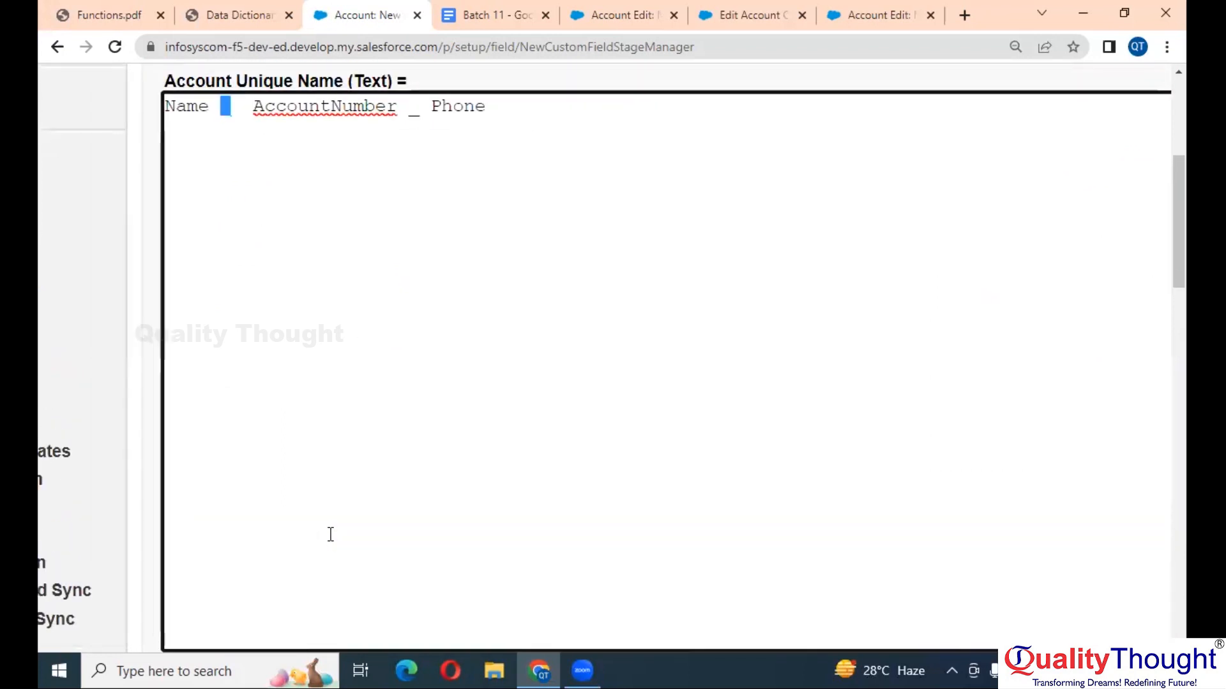
pyautogui.scroll(1, 330, 535)
pyautogui.press('Left')
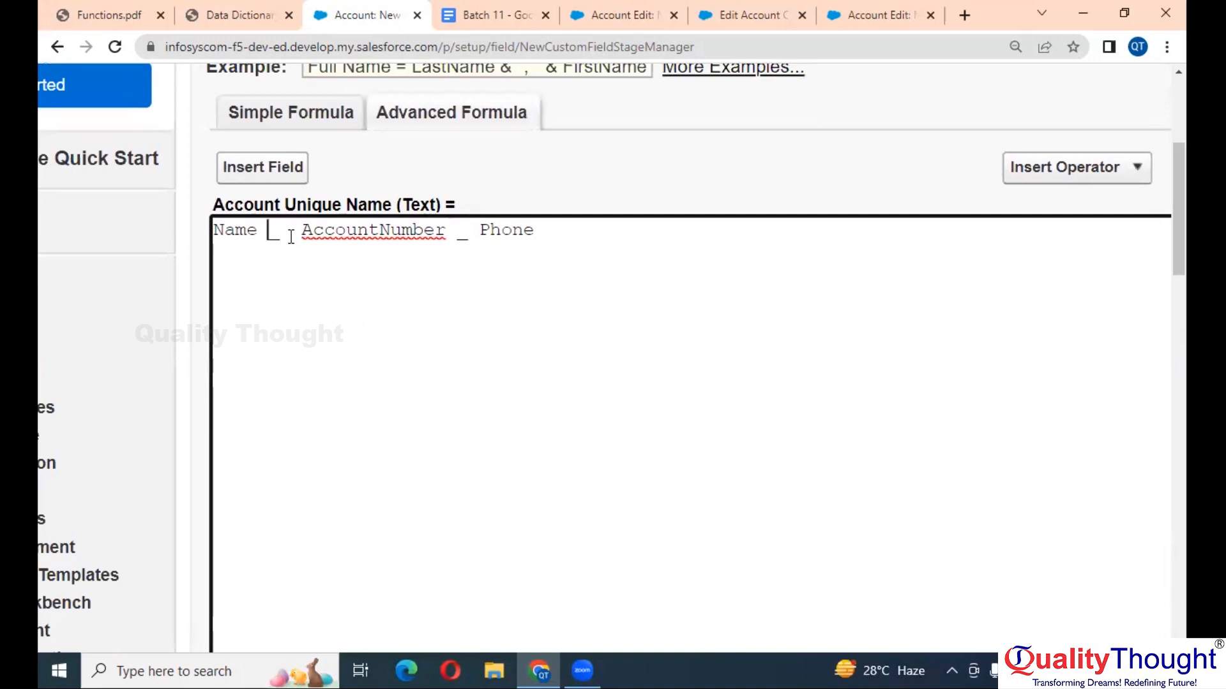
# - Browse the Insert Operator list for formula operators, then close it
pyautogui.click(505, 324)
pyautogui.click(1079, 172)
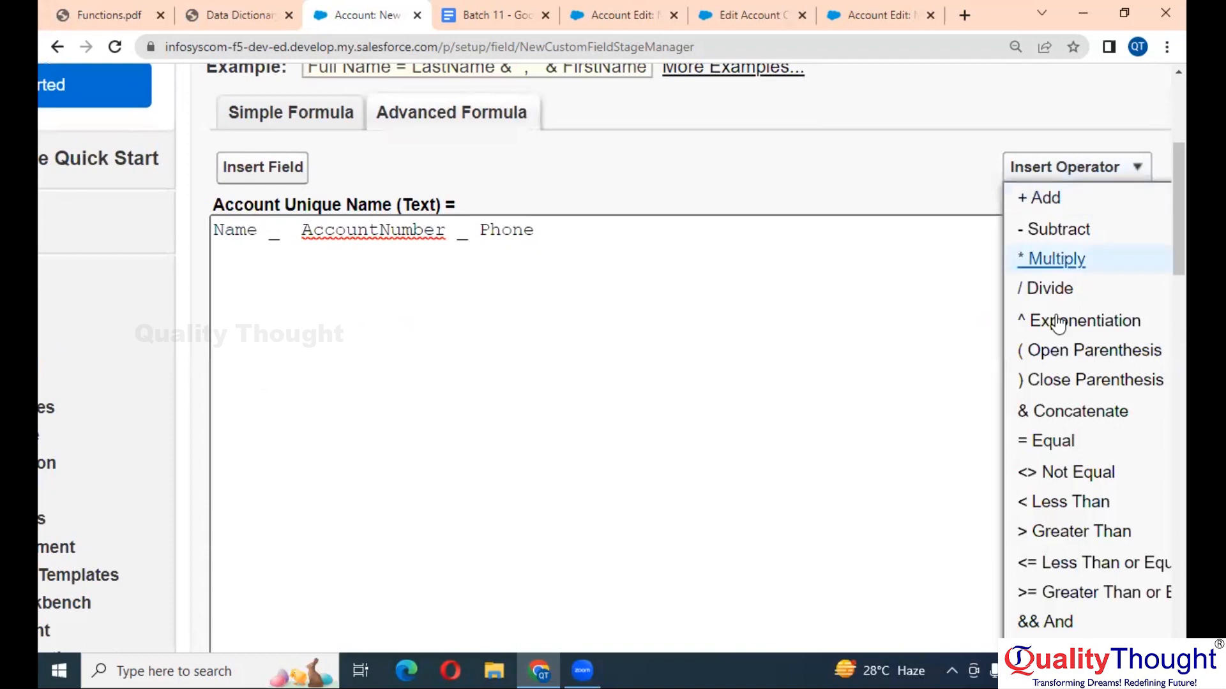
pyautogui.hscroll(3, 1059, 349)
pyautogui.scroll(-4, 853, 502)
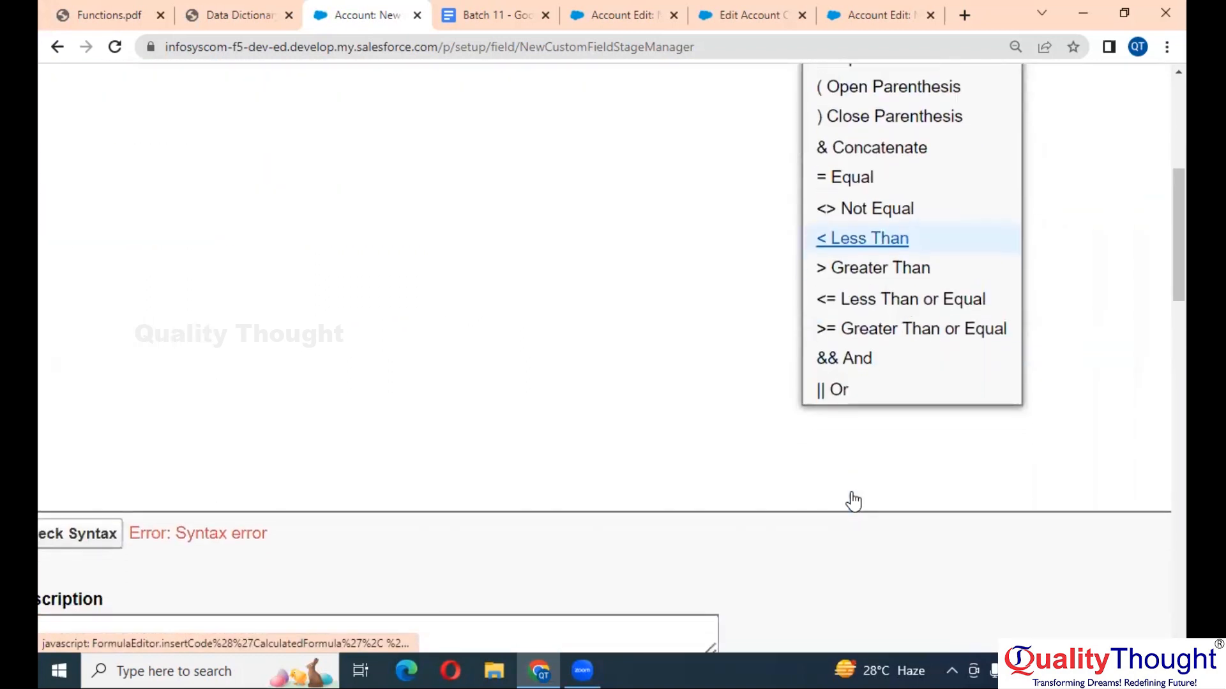
pyautogui.scroll(2, 850, 492)
pyautogui.scroll(1, 854, 501)
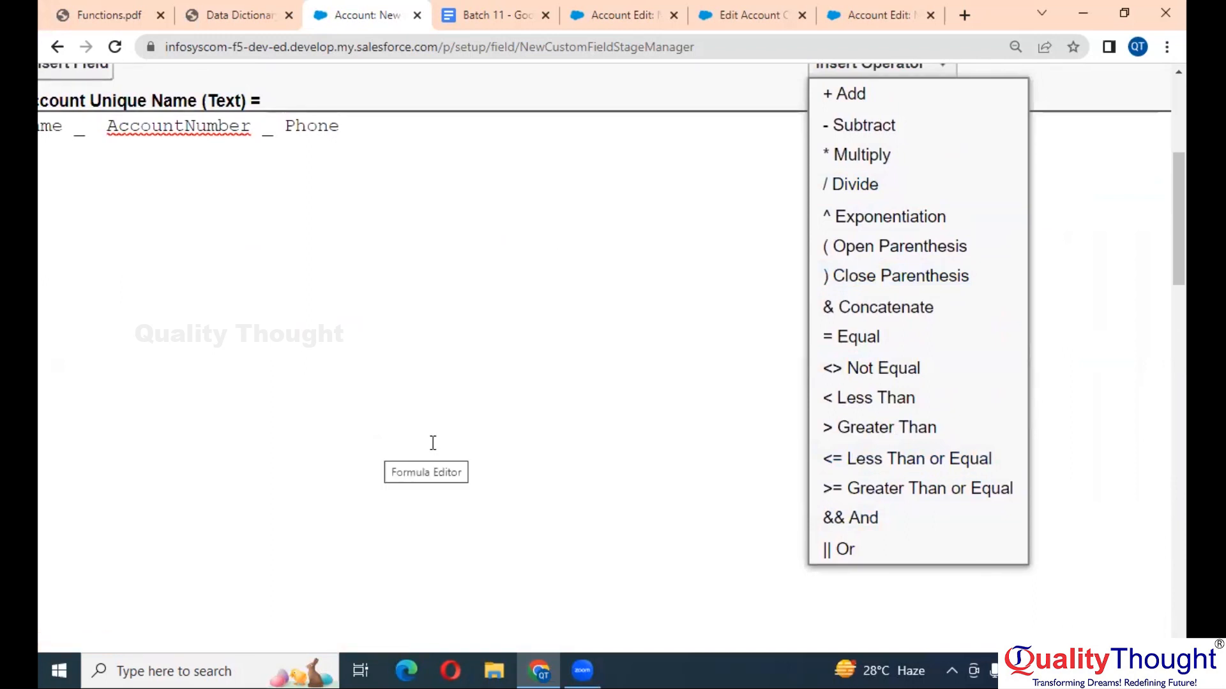
pyautogui.click(181, 374)
pyautogui.hscroll(-3, 182, 375)
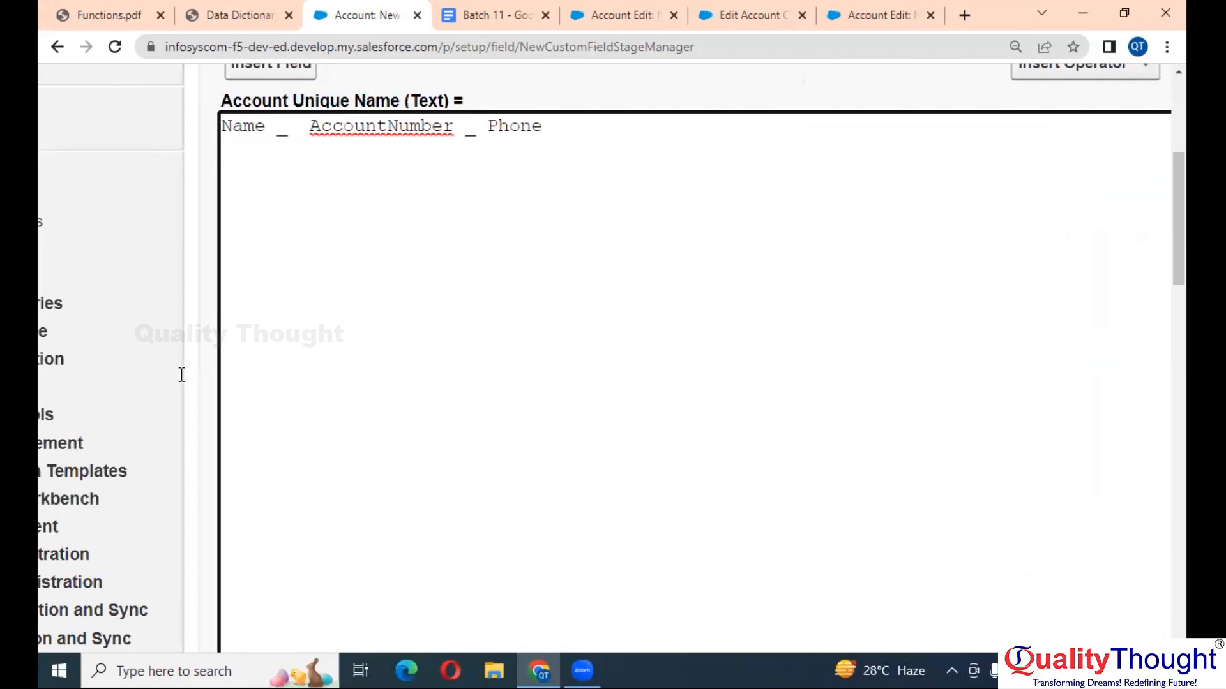
# - Replace the first bare underscore with '_' and start quoting the second one
pyautogui.click(335, 128)
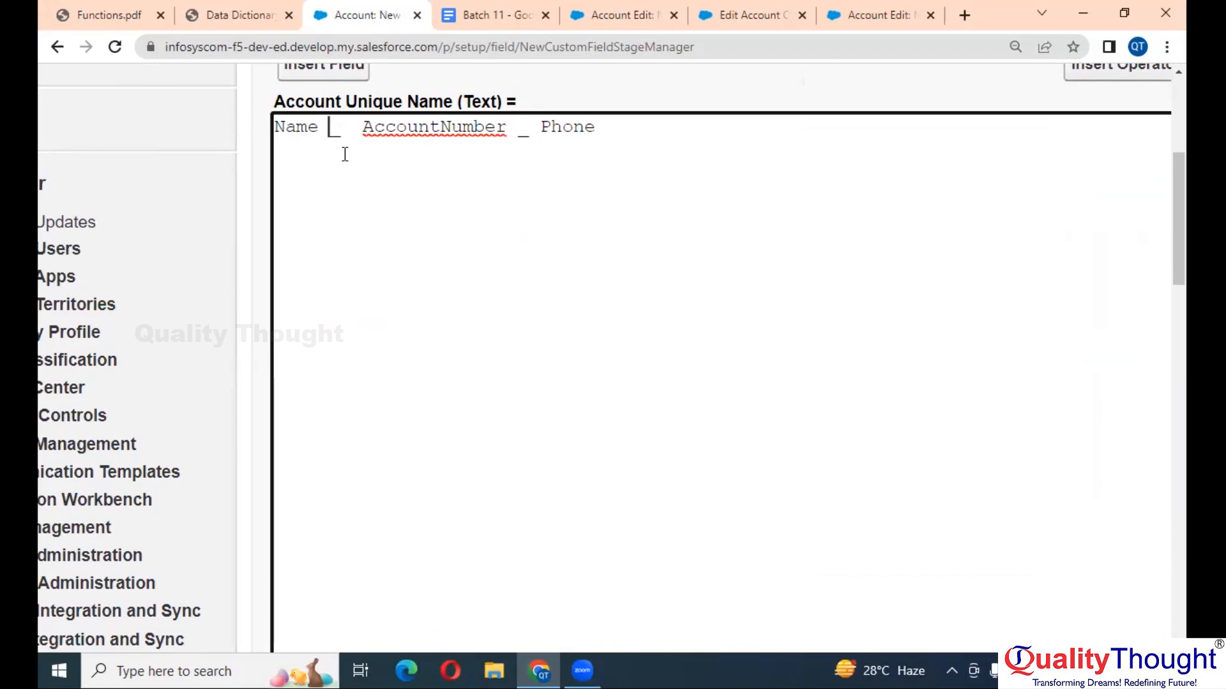
pyautogui.doubleClick(336, 132)
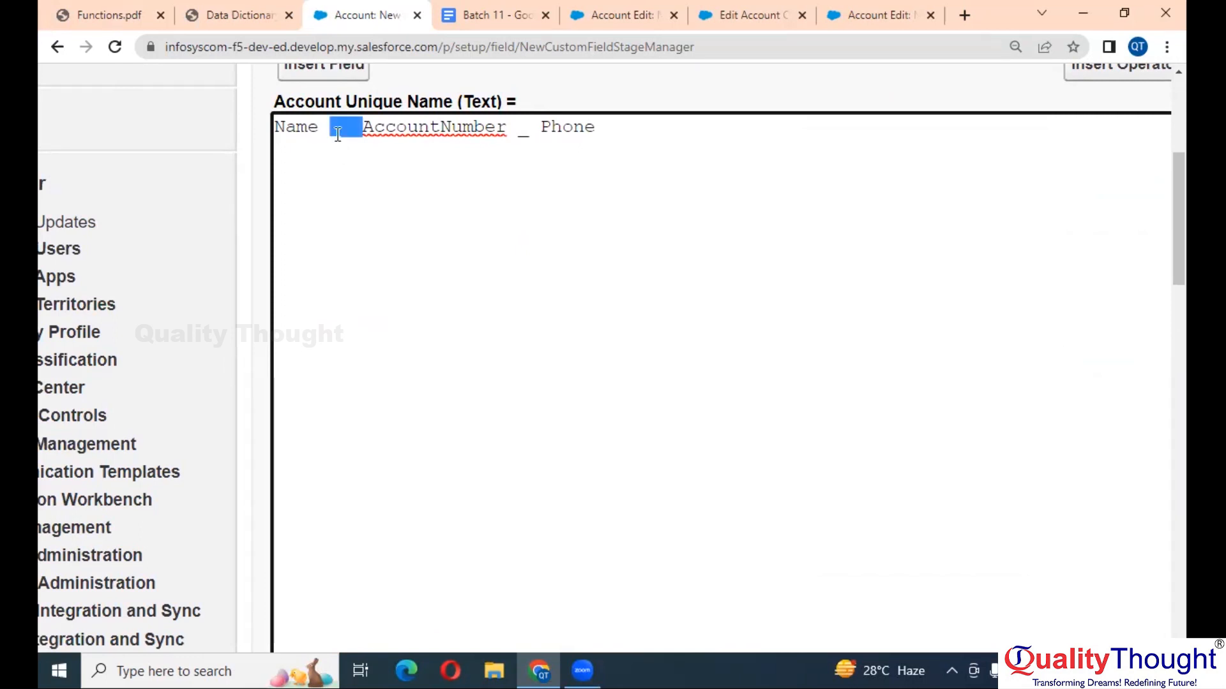
pyautogui.write("'")
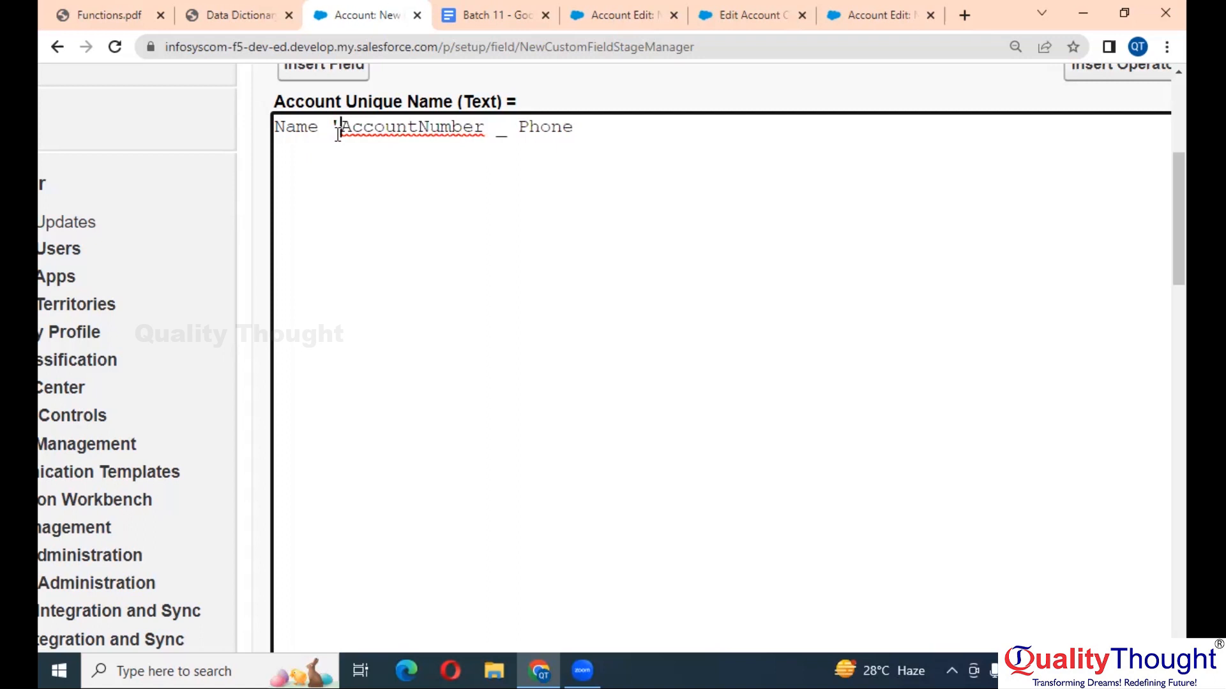
pyautogui.write("_'")
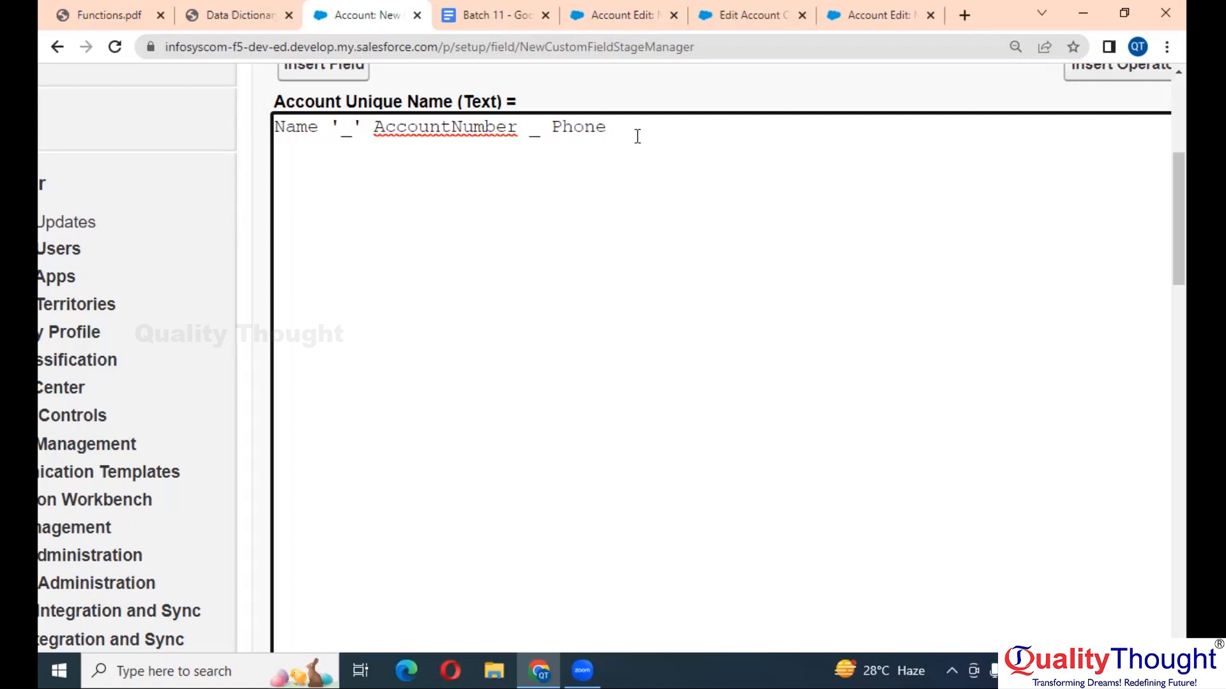
pyautogui.click(532, 129)
pyautogui.write("'")
pyautogui.write("'")
pyautogui.scroll(-2, 671, 235)
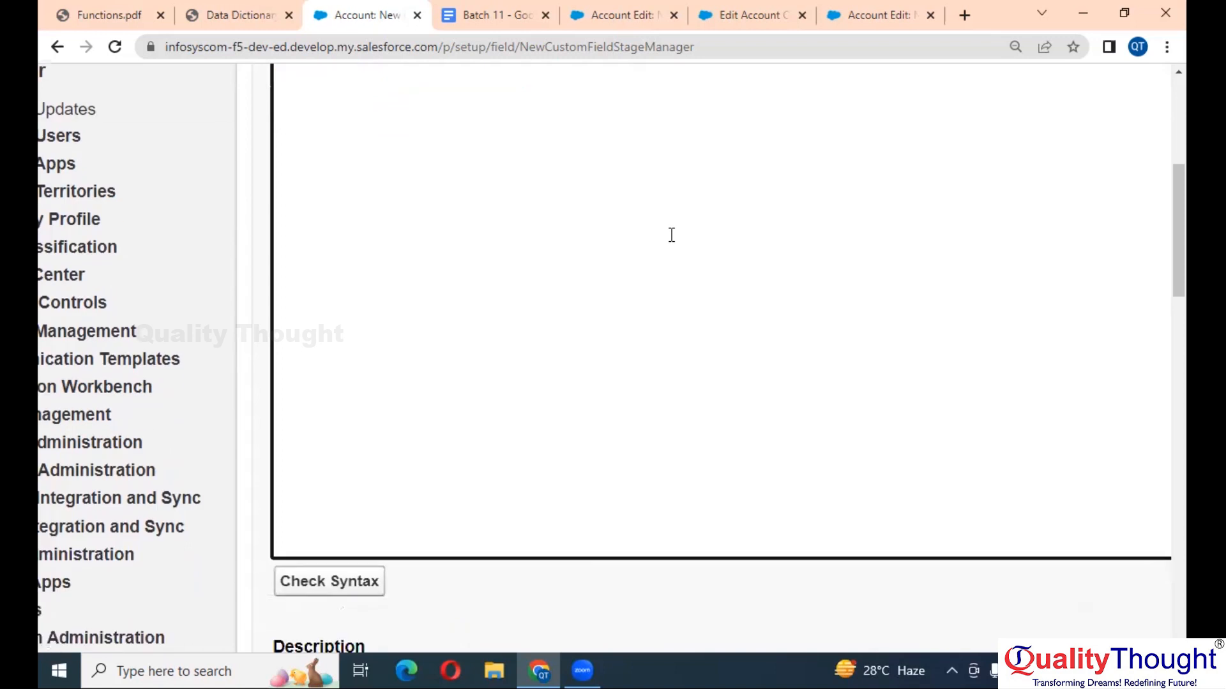
# - Run Check Syntax on the quoted formula, which still reports an error
pyautogui.click(319, 584)
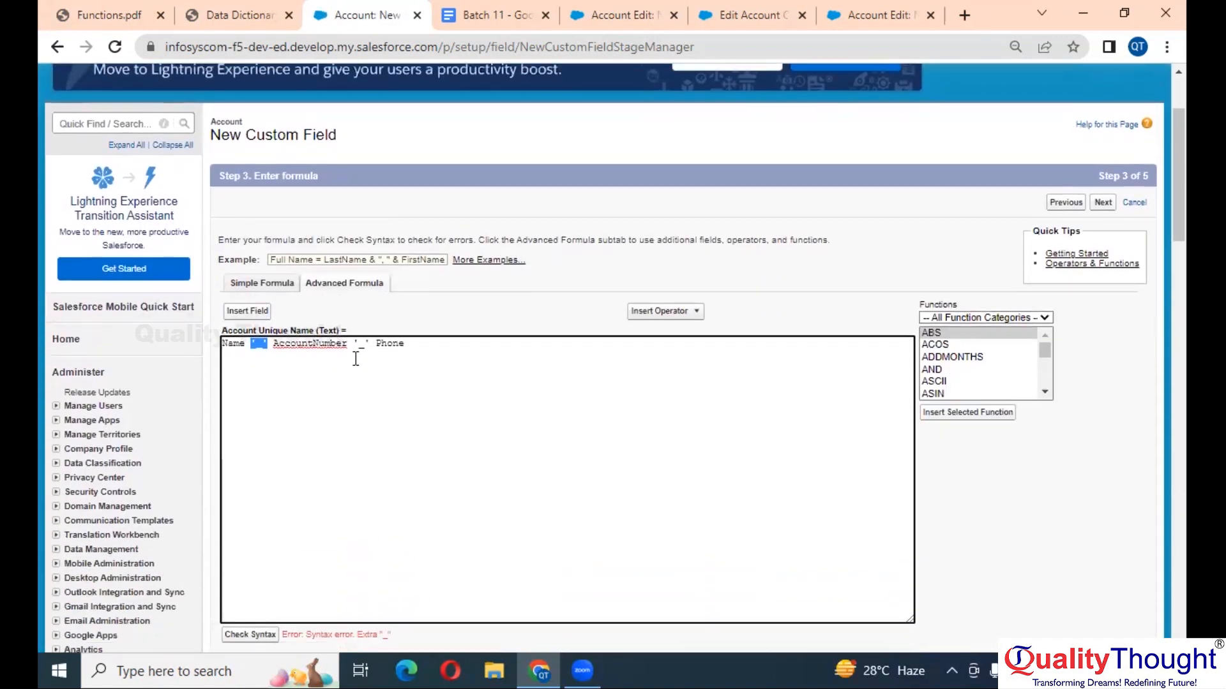
pyautogui.scroll(7, 356, 359)
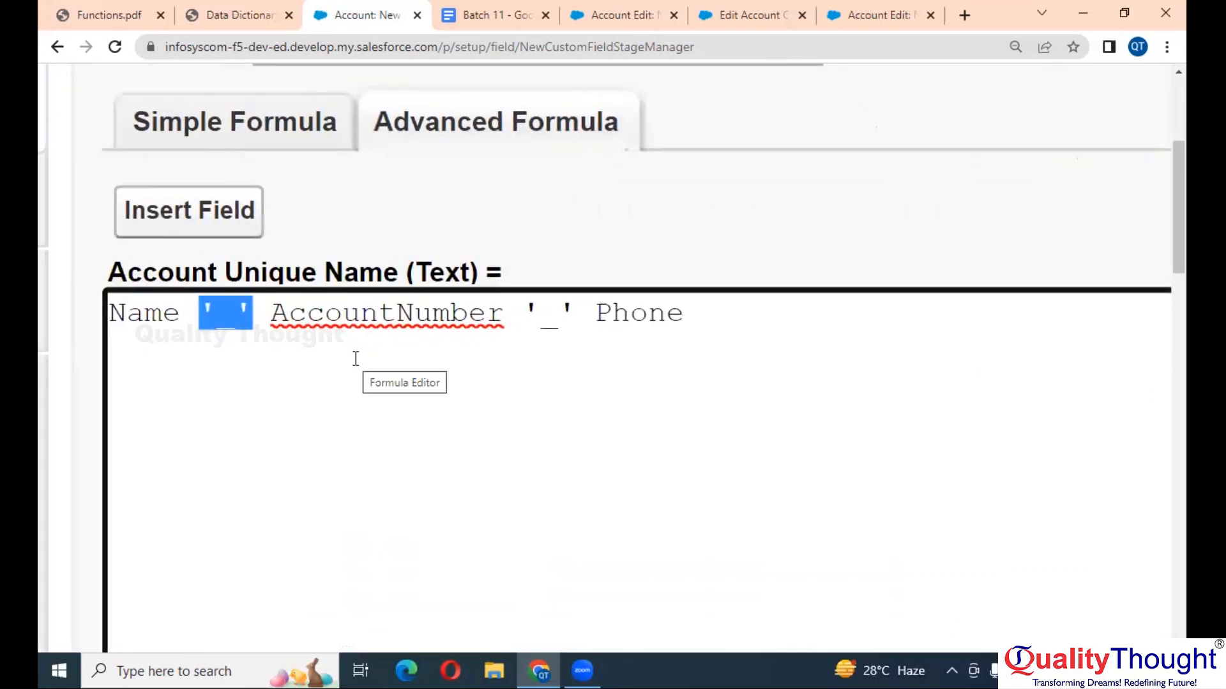
pyautogui.click(356, 339)
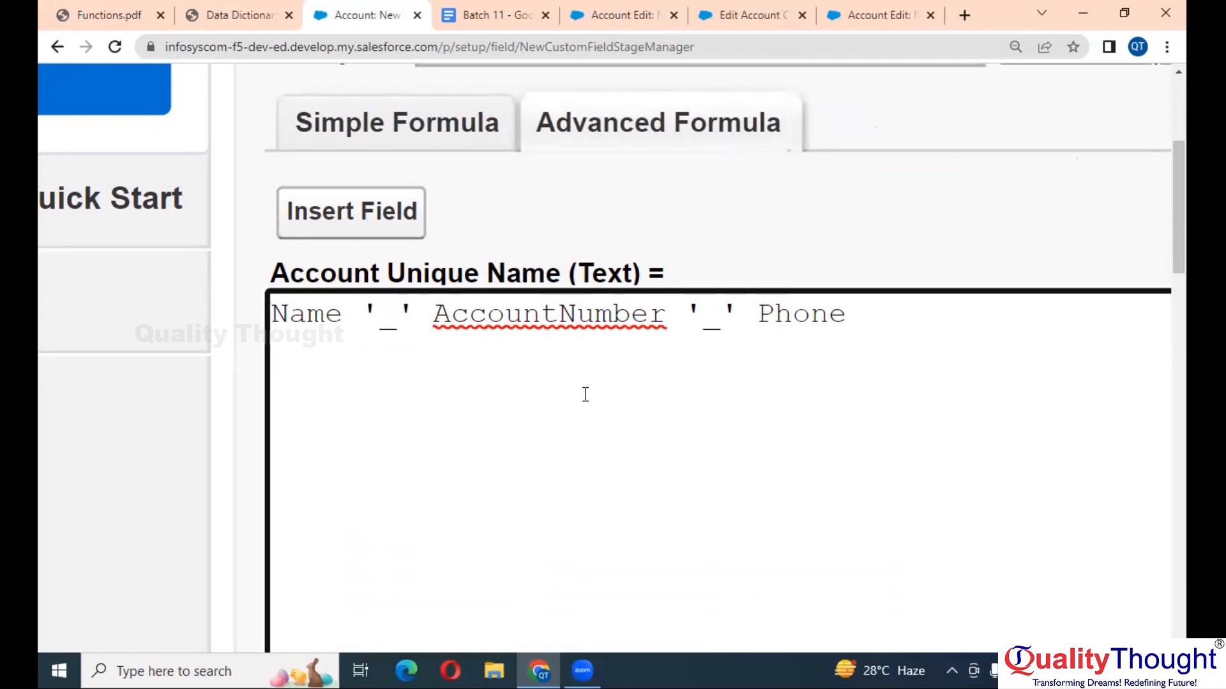
# - Open the Insert Operator list of formula operators
pyautogui.hscroll(5, 585, 395)
pyautogui.scroll(-3, 585, 395)
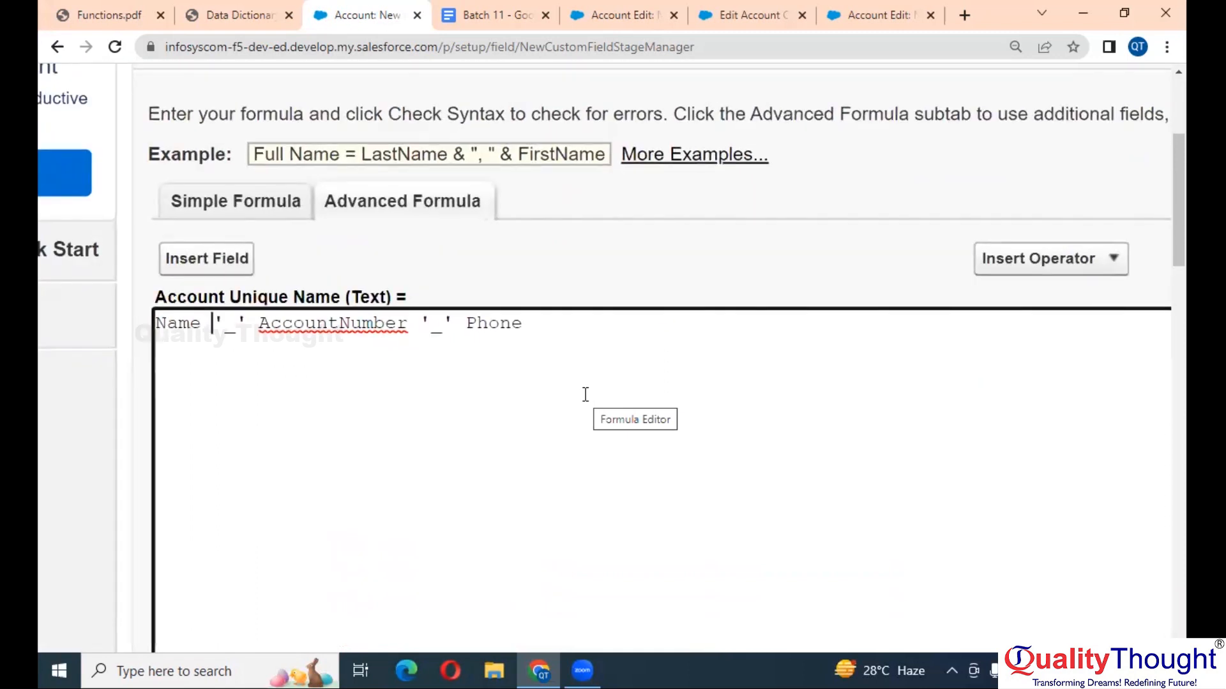
pyautogui.hscroll(2, 585, 394)
pyautogui.click(921, 262)
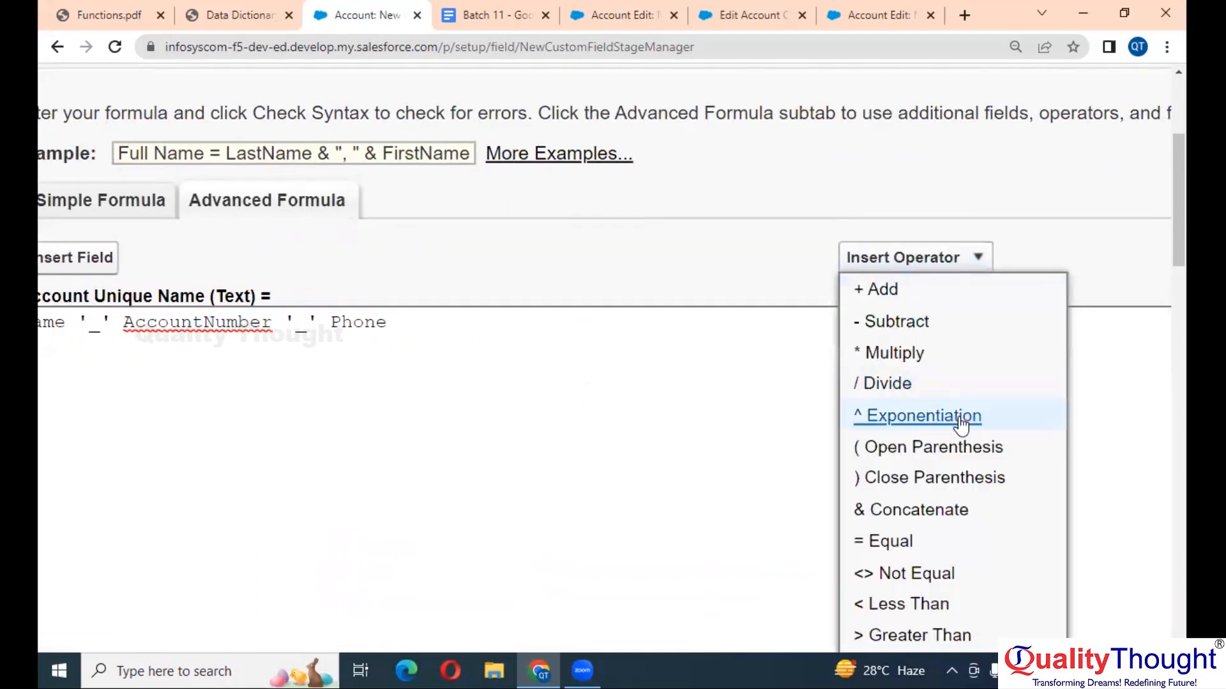
pyautogui.scroll(-3, 957, 425)
pyautogui.scroll(-1, 961, 426)
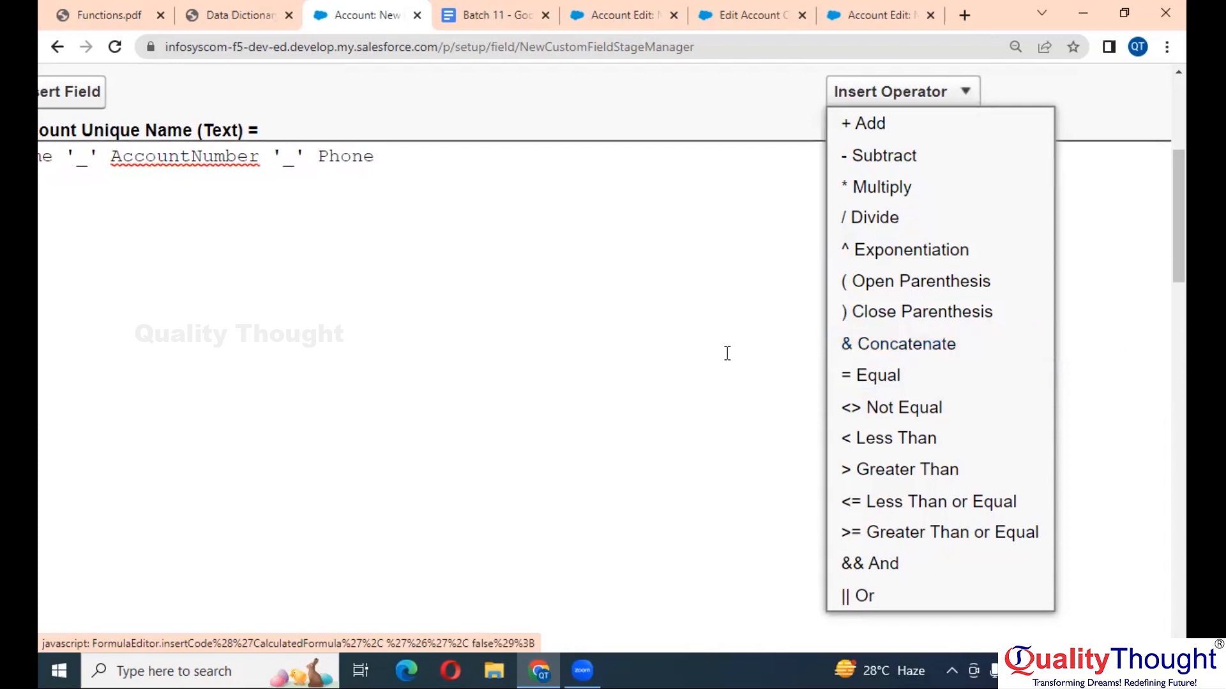
# - Insert an & concatenation operator between the first '_' and AccountNumber
pyautogui.hscroll(-4, 725, 350)
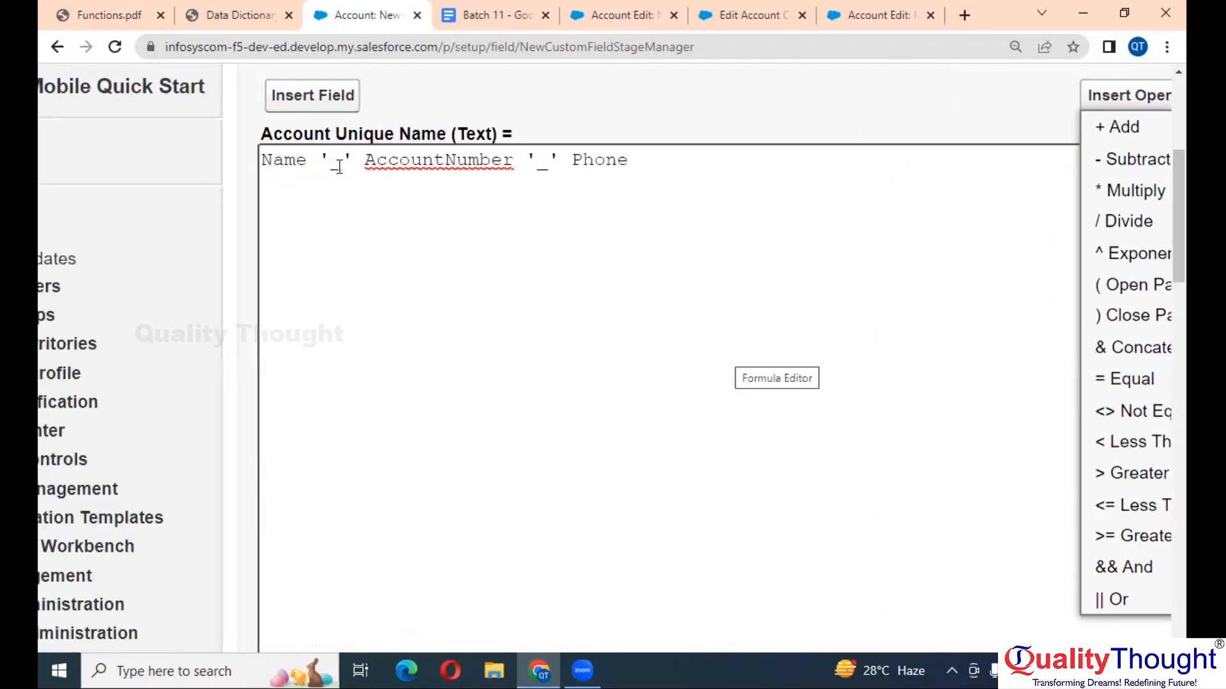
pyautogui.doubleClick(340, 167)
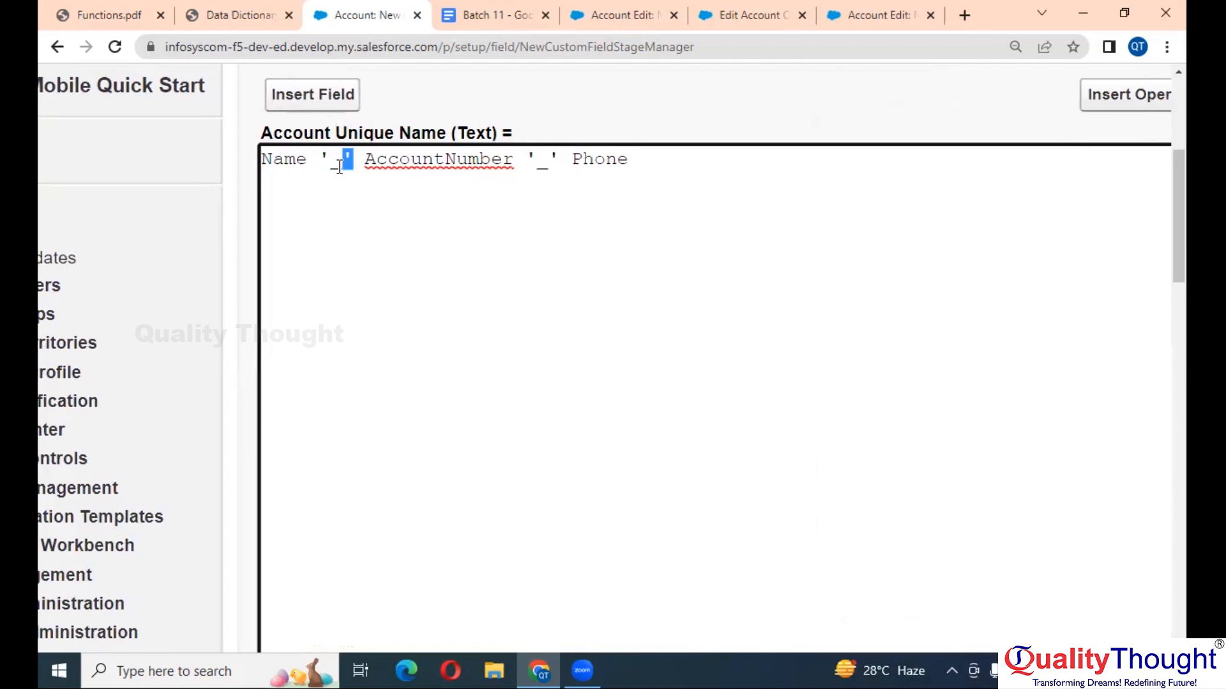
pyautogui.doubleClick(425, 158)
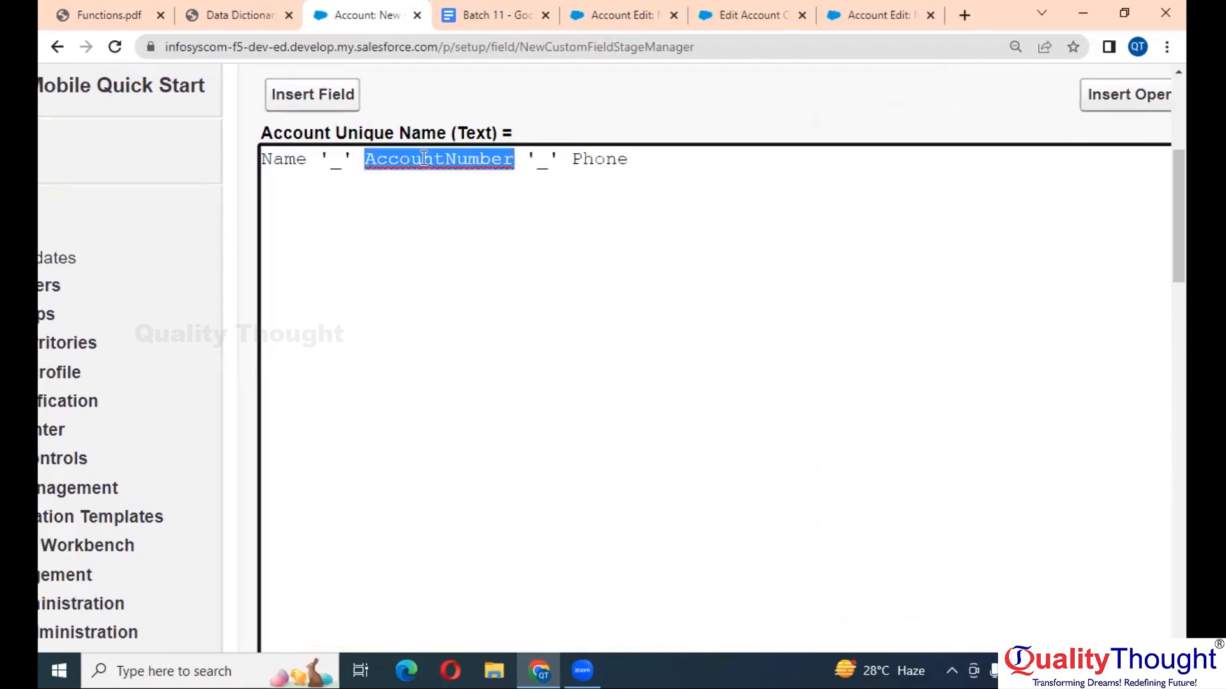
pyautogui.click(342, 159)
pyautogui.click(388, 165)
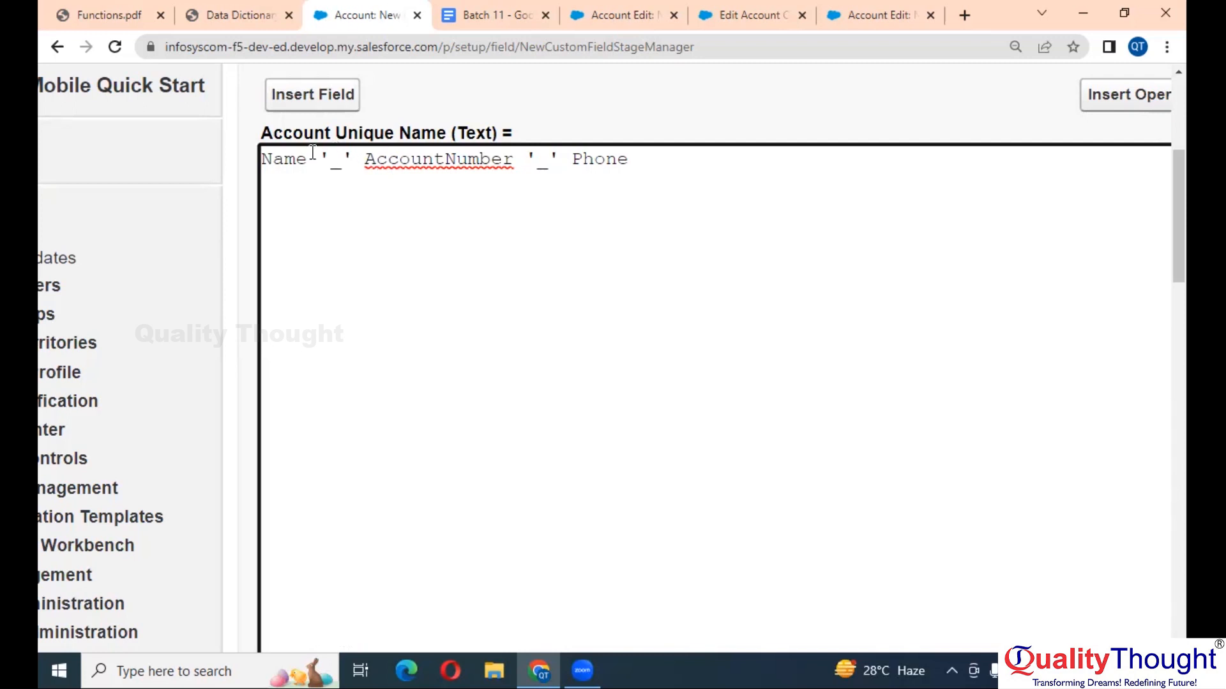
pyautogui.click(355, 159)
pyautogui.hscroll(3, 651, 183)
pyautogui.click(1020, 109)
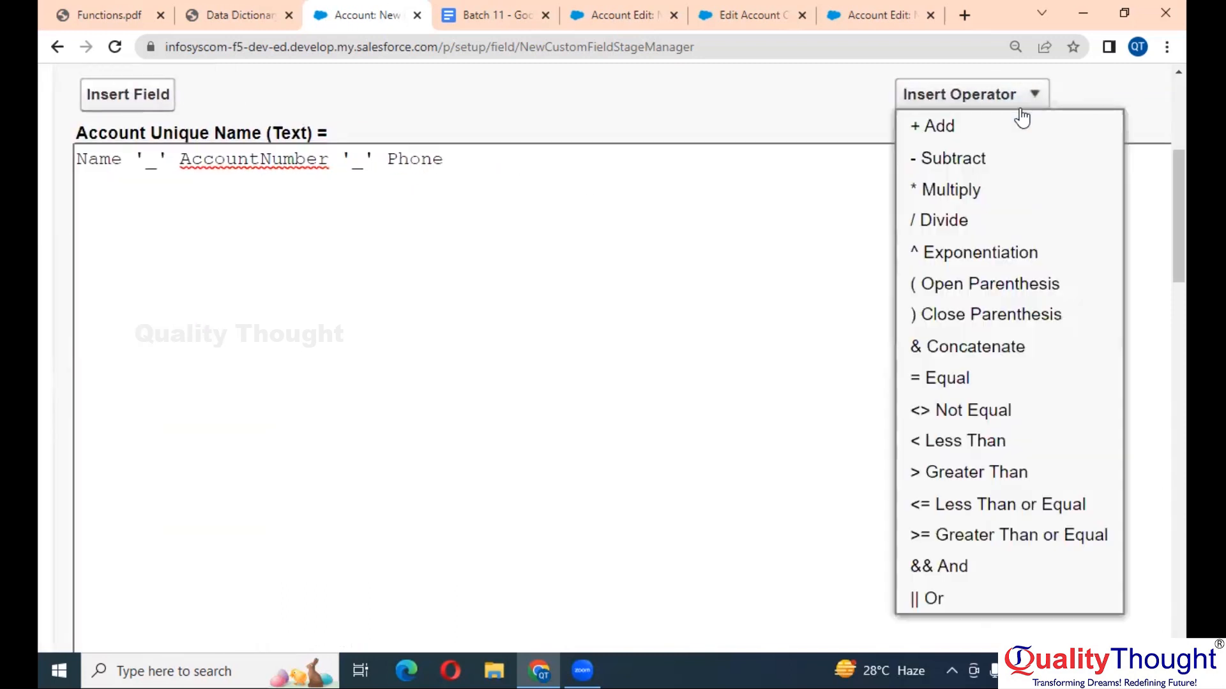
pyautogui.click(973, 361)
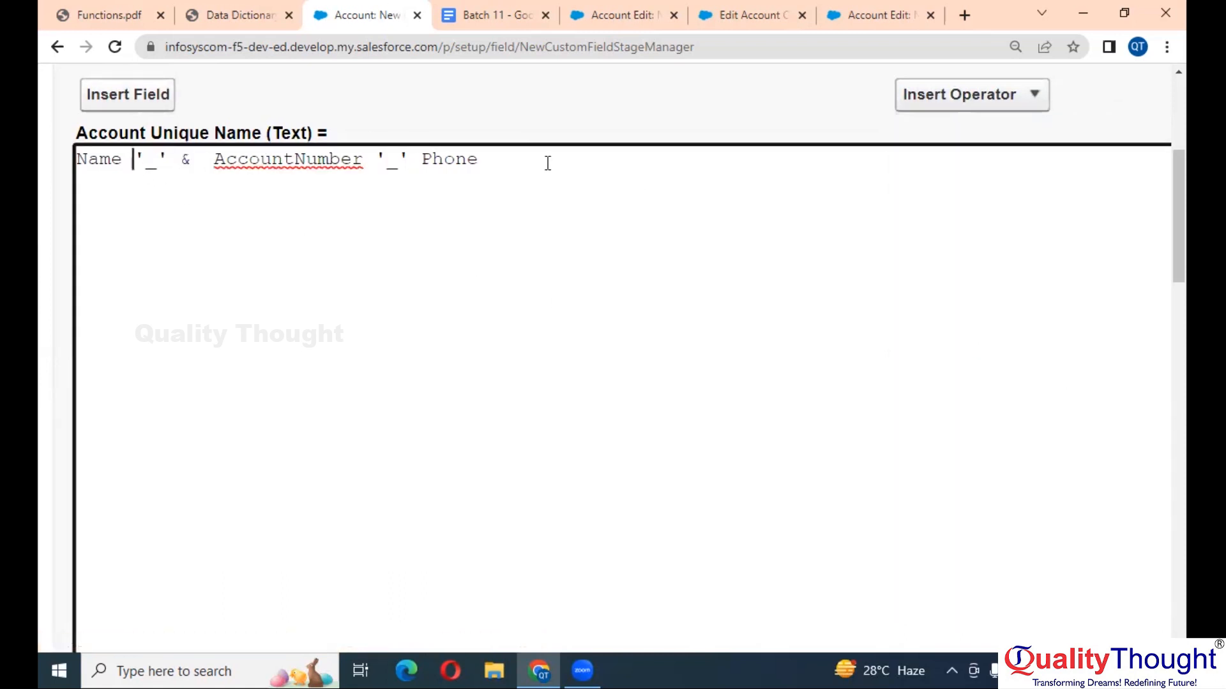
# - Insert an & concatenation operator right after Name
pyautogui.click(157, 163)
pyautogui.click(260, 163)
pyautogui.click(132, 159)
pyautogui.click(984, 99)
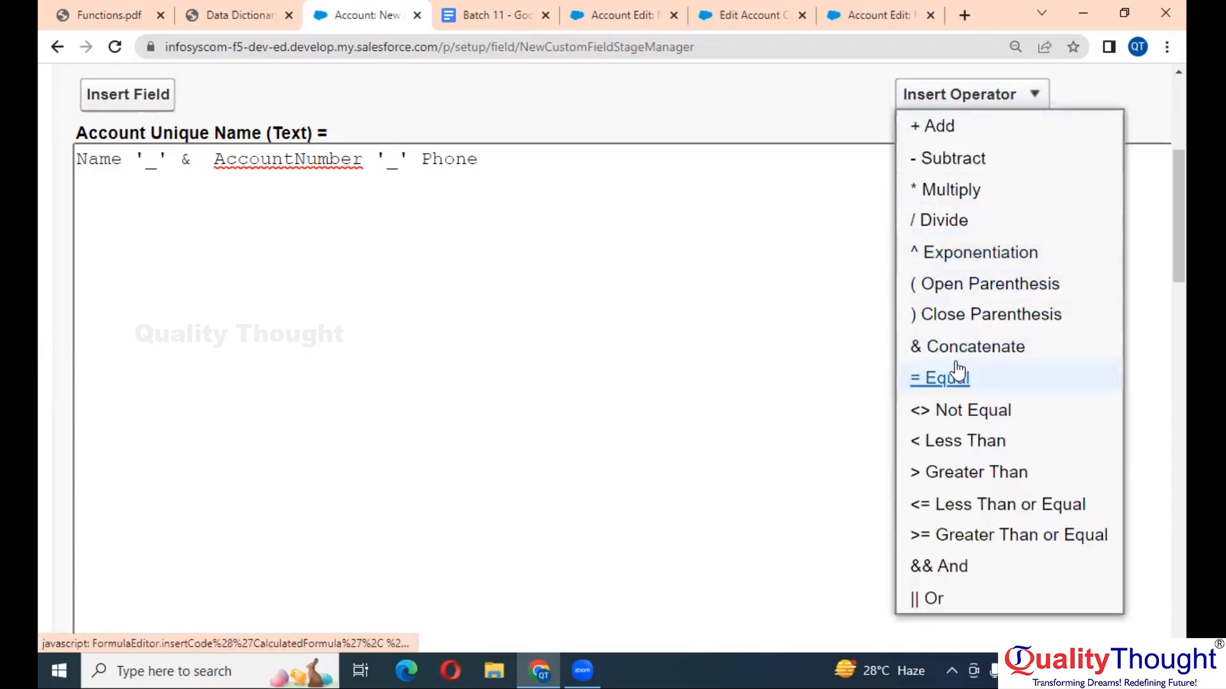
pyautogui.click(965, 349)
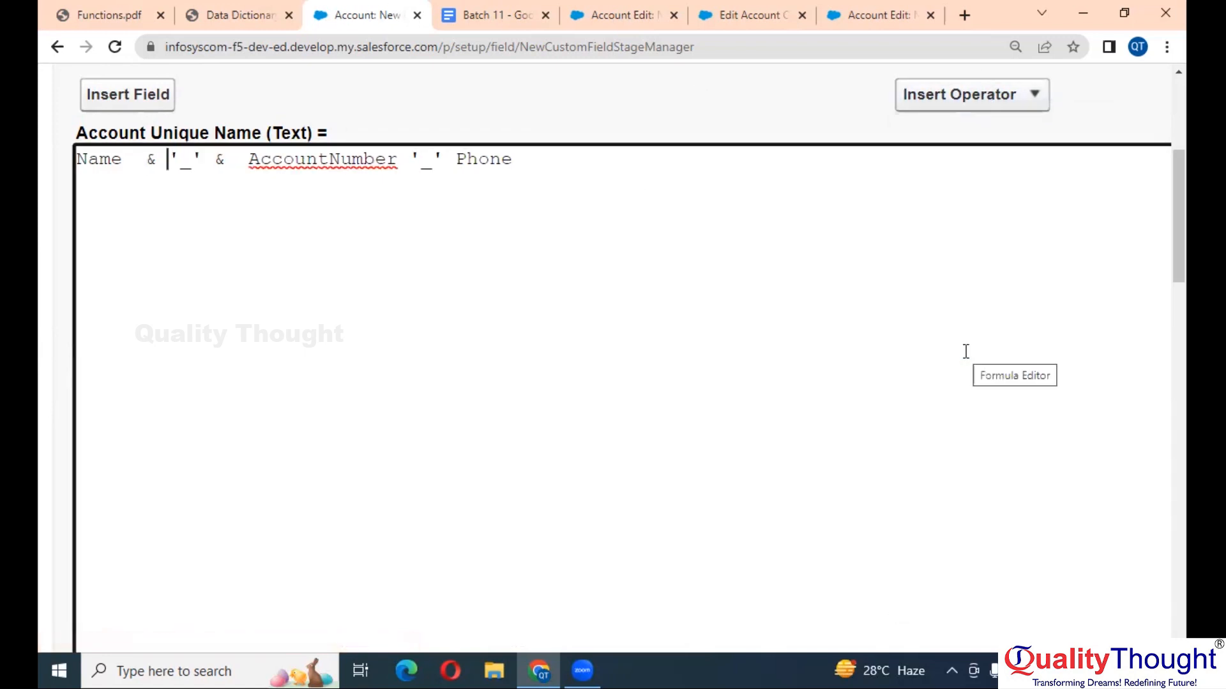
pyautogui.scroll(5, 759, 332)
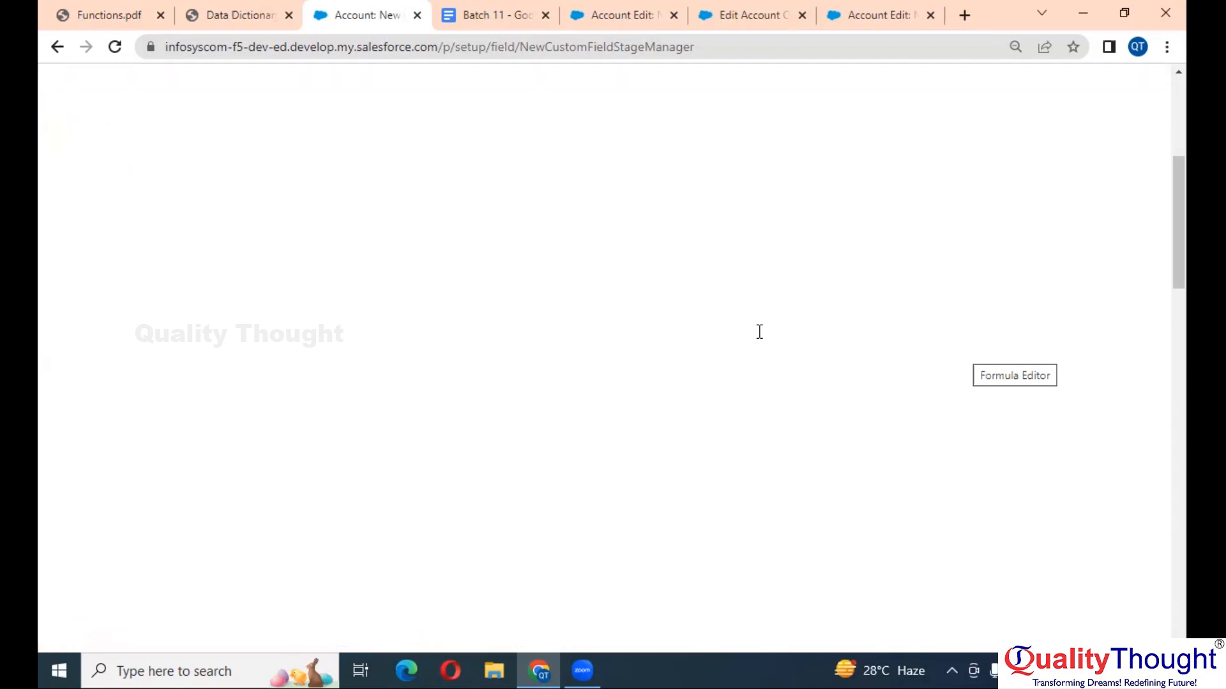
pyautogui.scroll(-5, 759, 331)
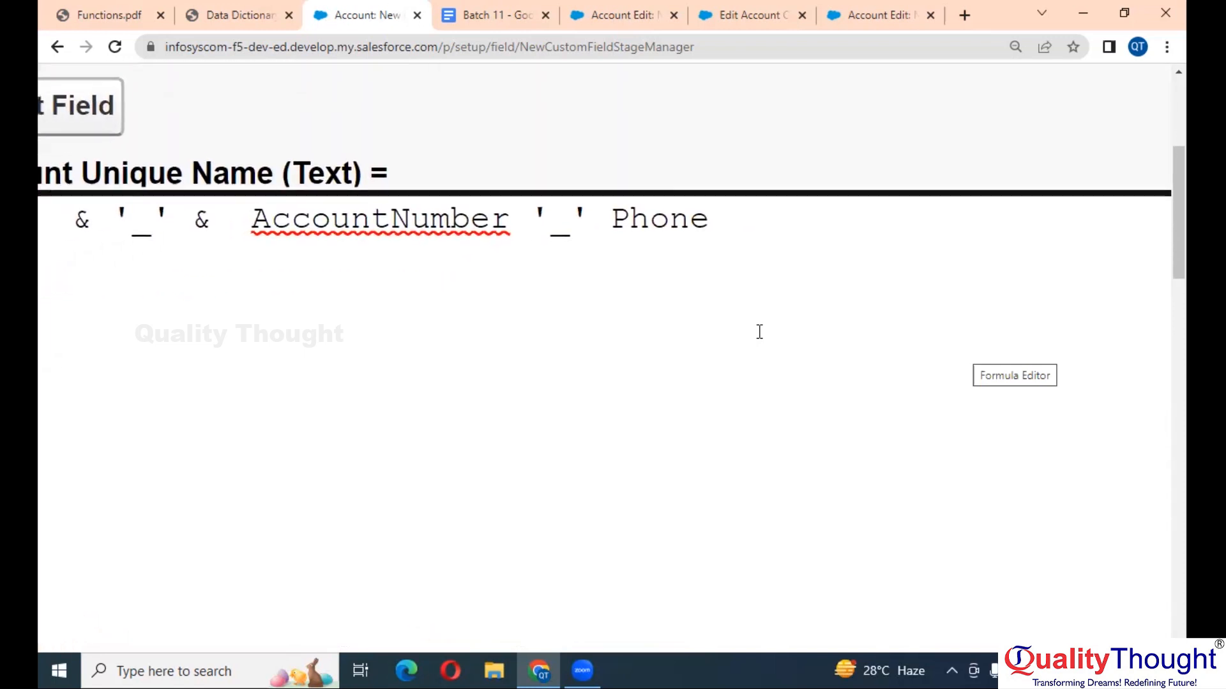
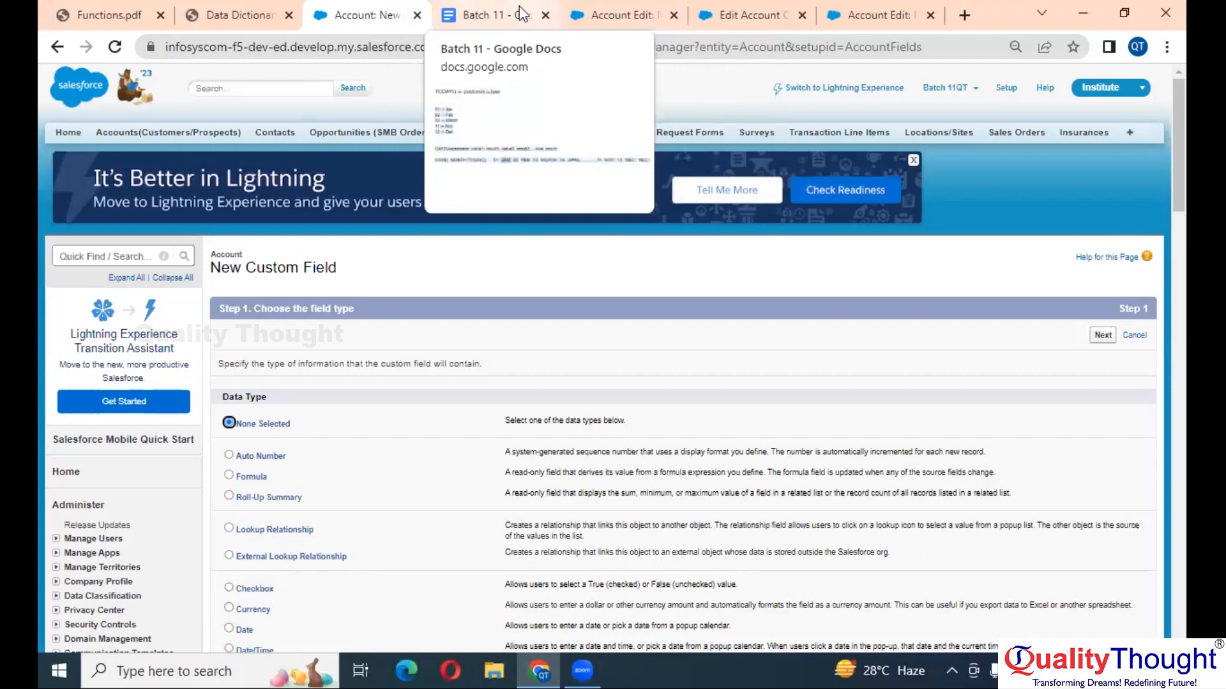
# - Reload the new account form and enter SkillPark as the Account Name
pyautogui.moveTo(517, 8); pyautogui.dragTo(400, 9)
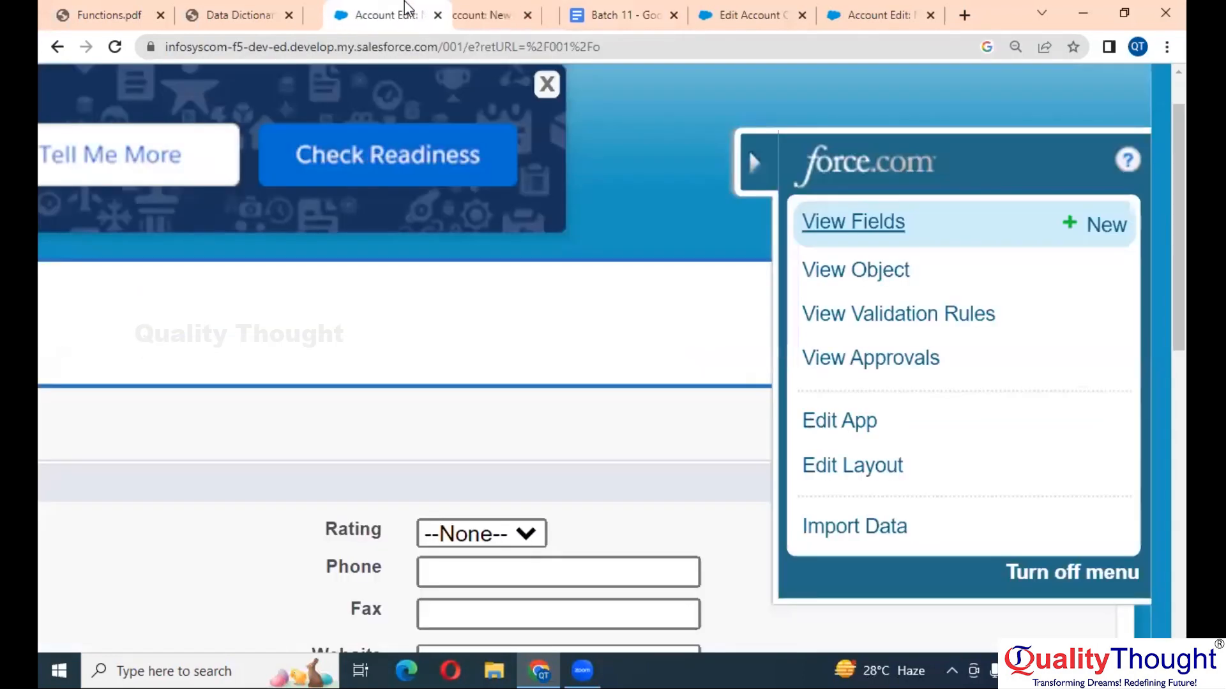
pyautogui.scroll(-4, 425, 250)
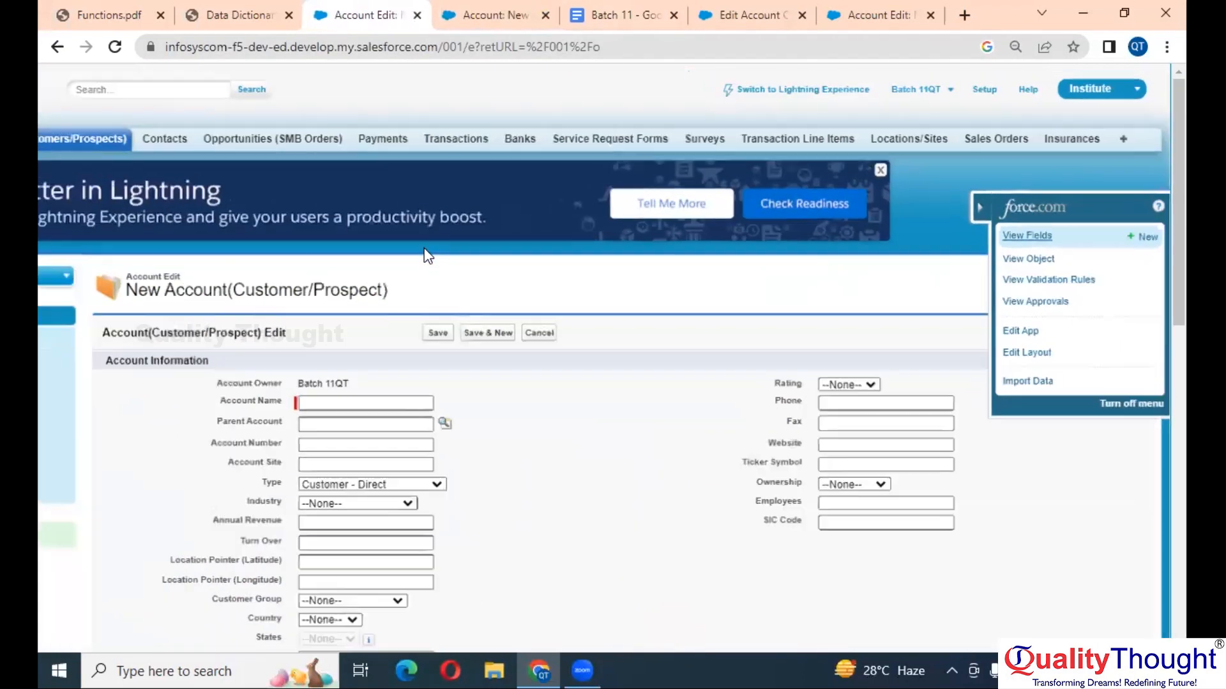
pyautogui.click(118, 47)
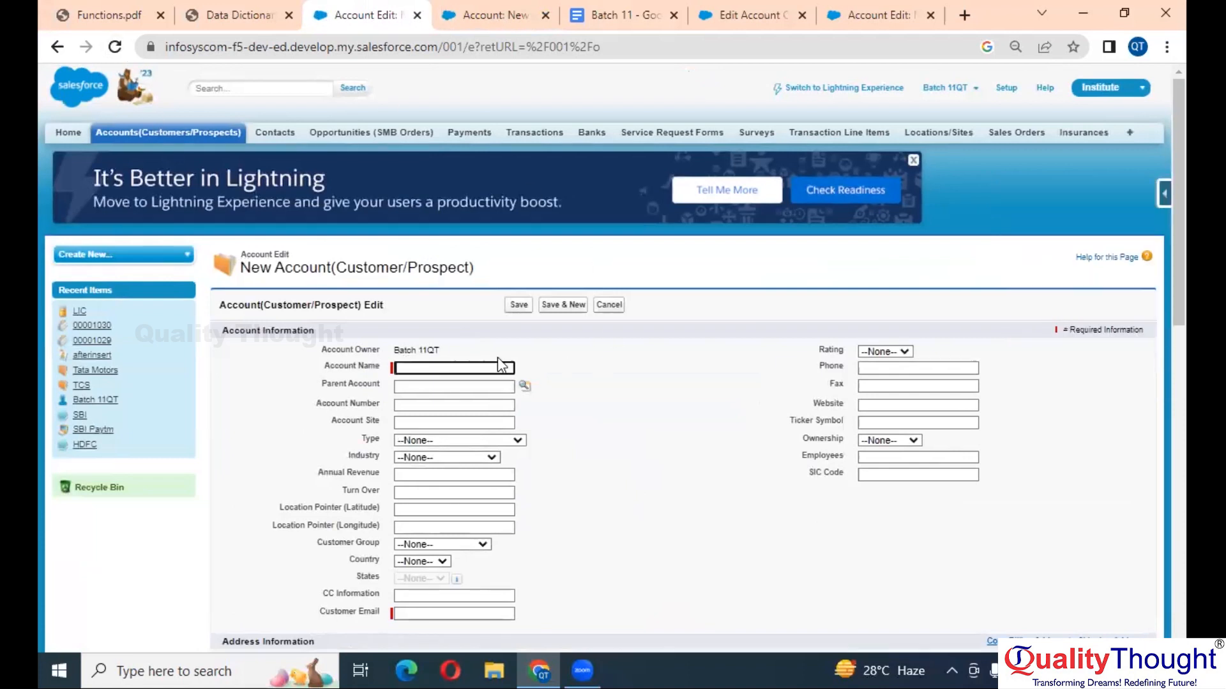
pyautogui.scroll(5, 500, 361)
pyautogui.scroll(-2, 496, 358)
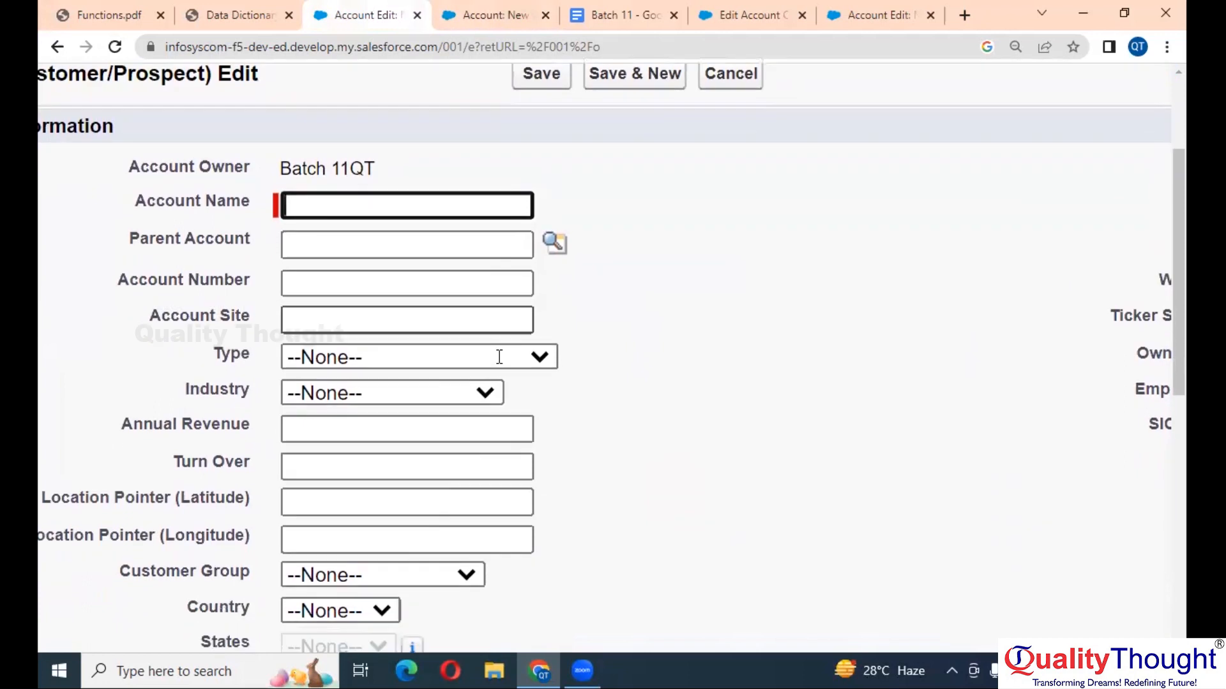
pyautogui.hscroll(-2, 406, 230)
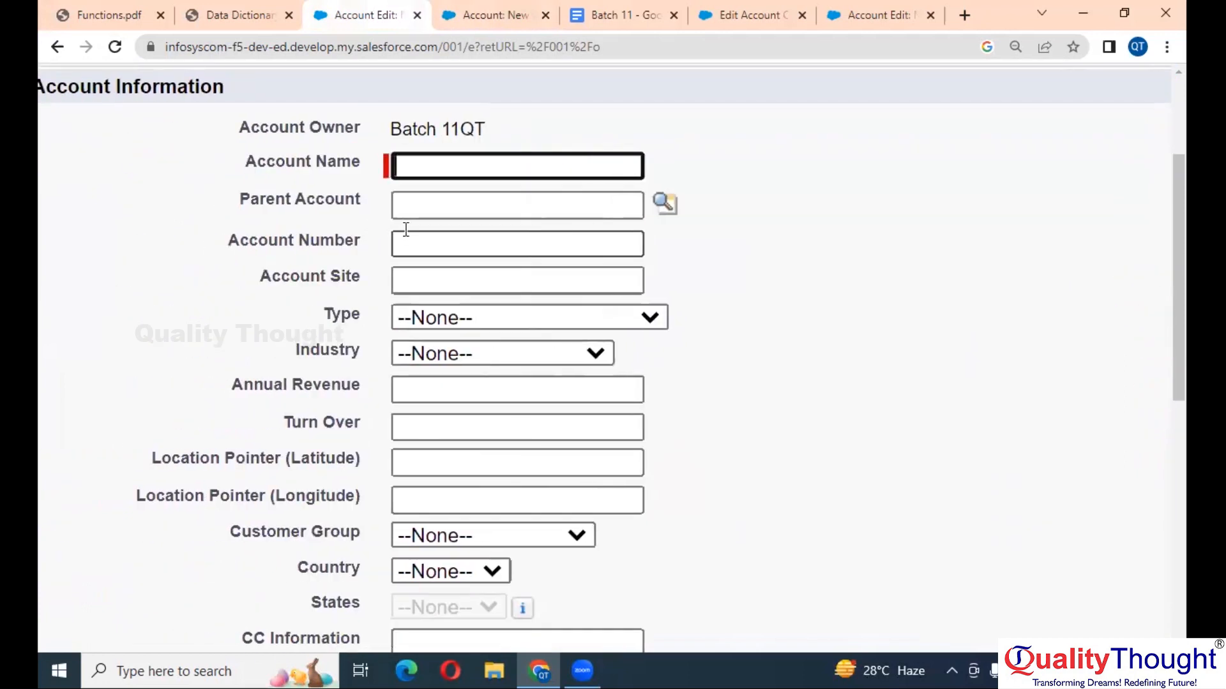
pyautogui.click(416, 169)
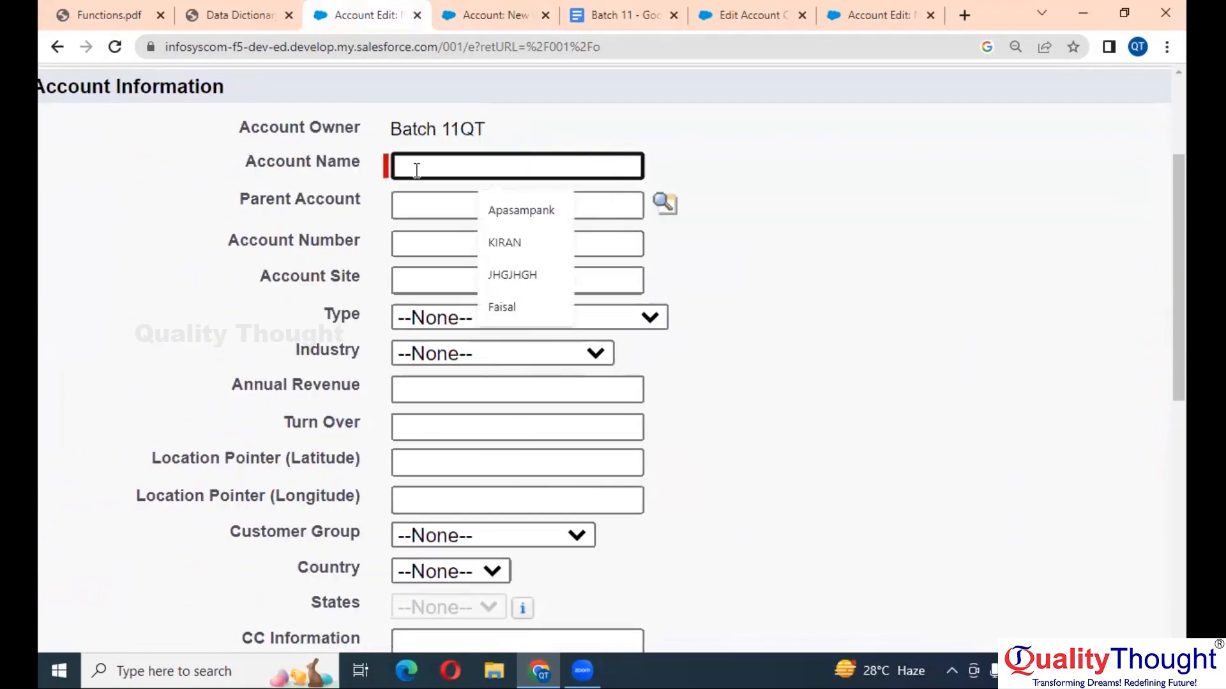
pyautogui.click(815, 146)
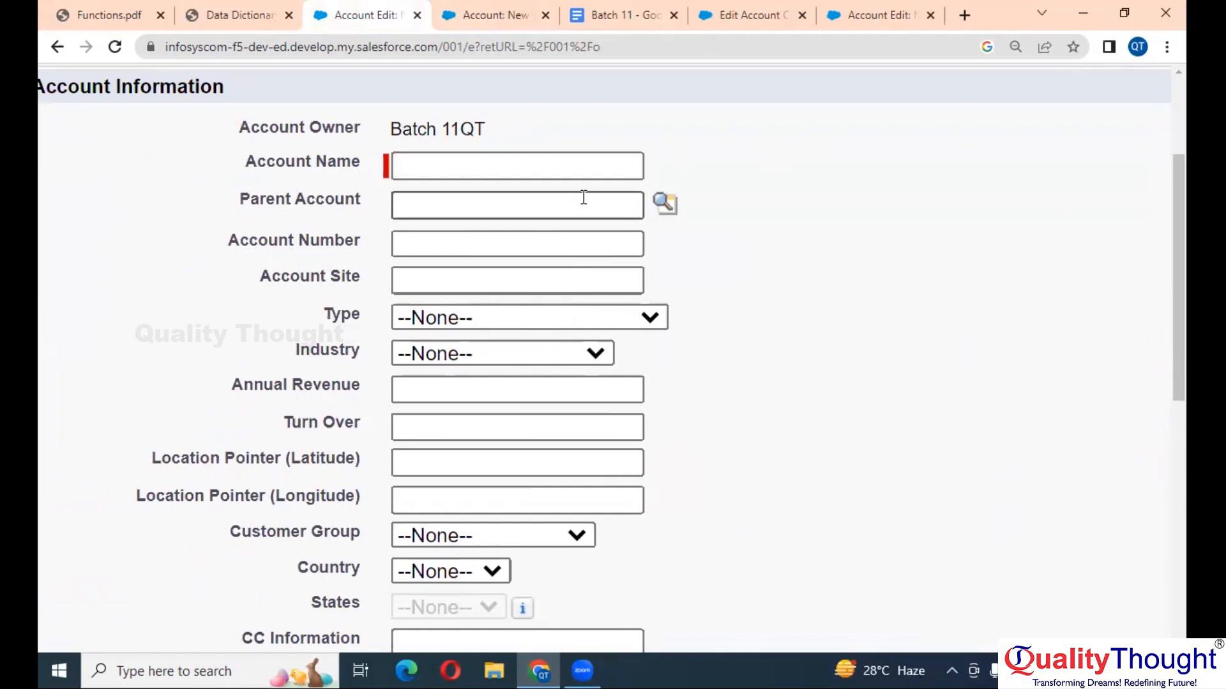
pyautogui.click(598, 156)
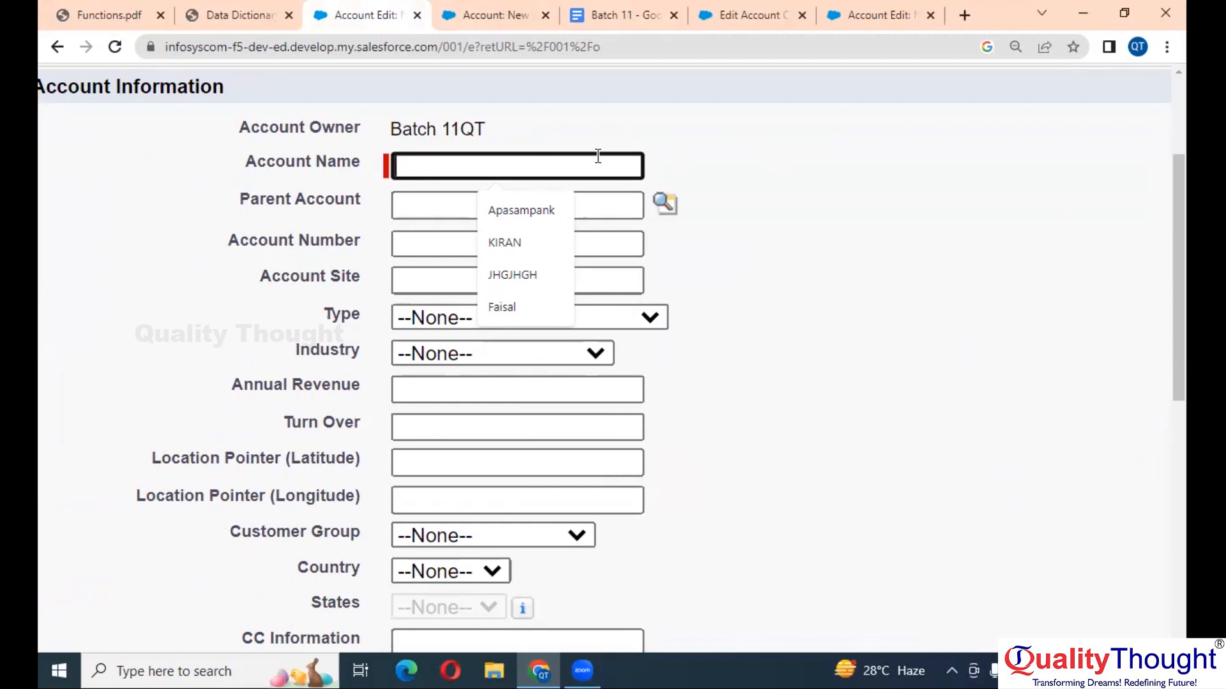
pyautogui.write('Skill')
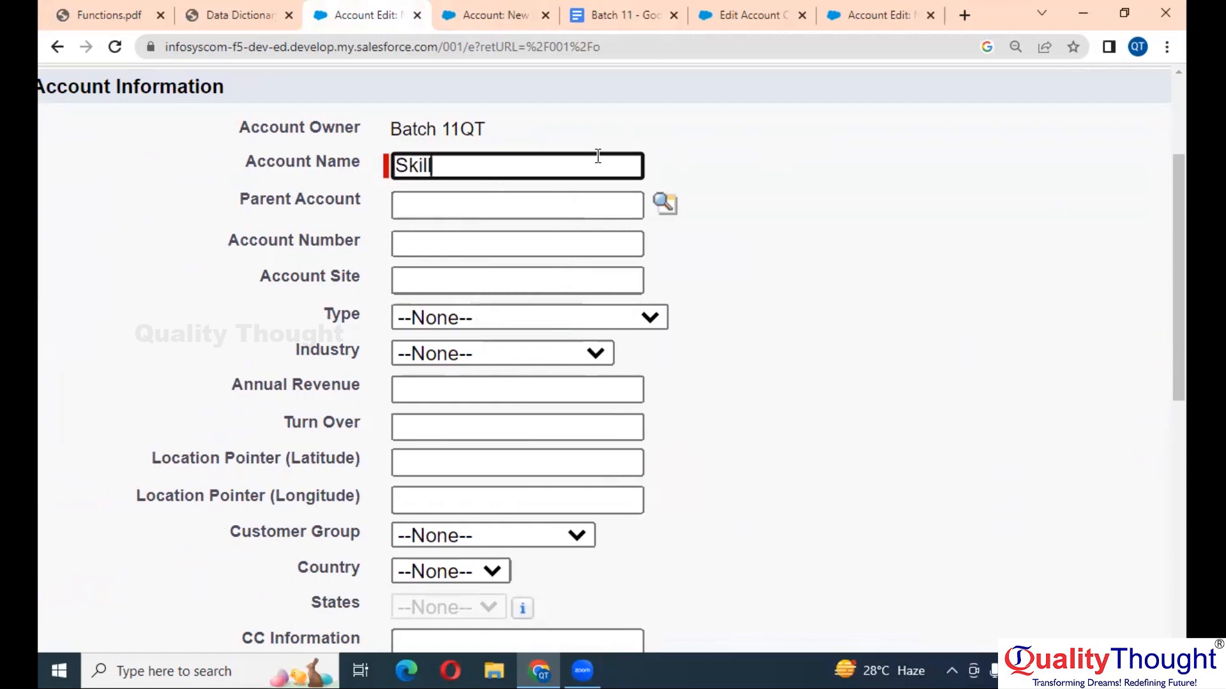
pyautogui.write('Park')
pyautogui.press('Tab')
# - Fill Account Number and Customer Email from the saved autofill suggestions
pyautogui.scroll(-1, 590, 156)
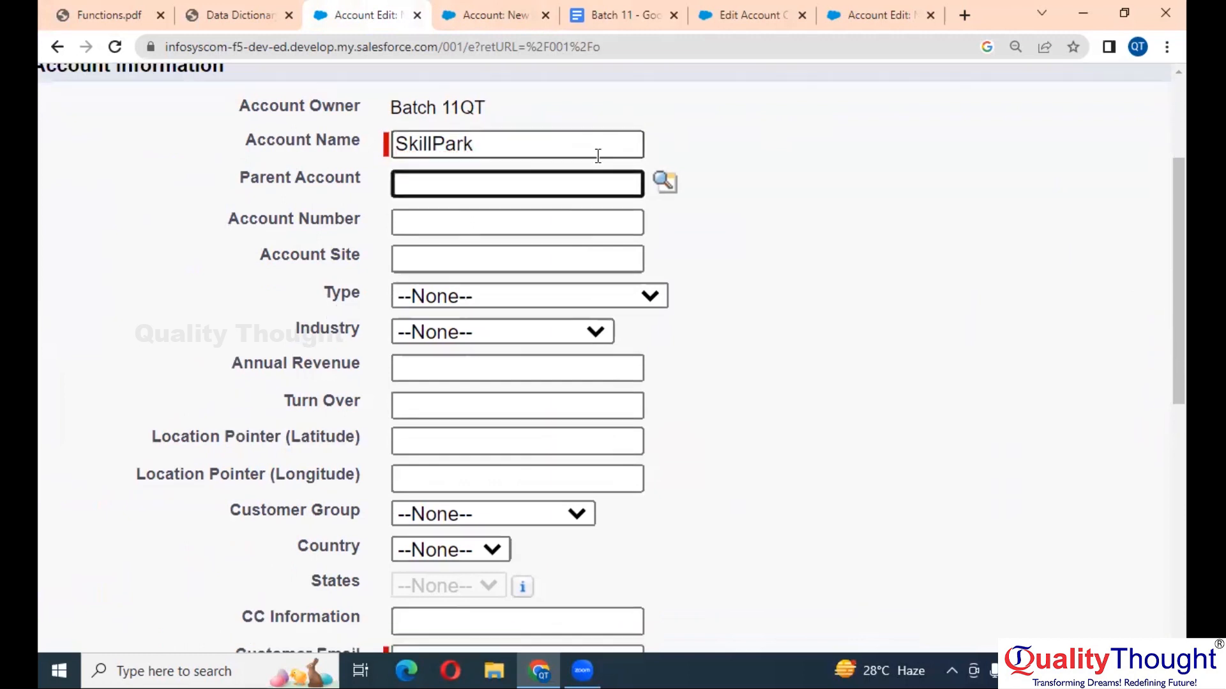
pyautogui.click(531, 161)
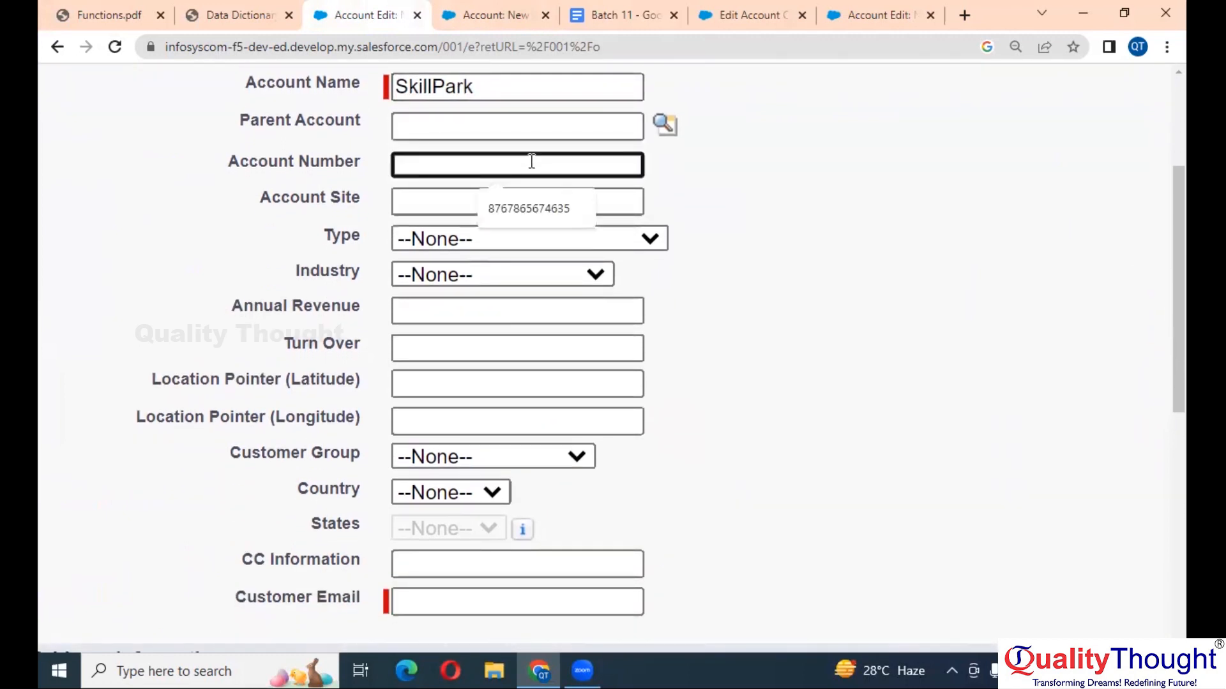
pyautogui.click(542, 208)
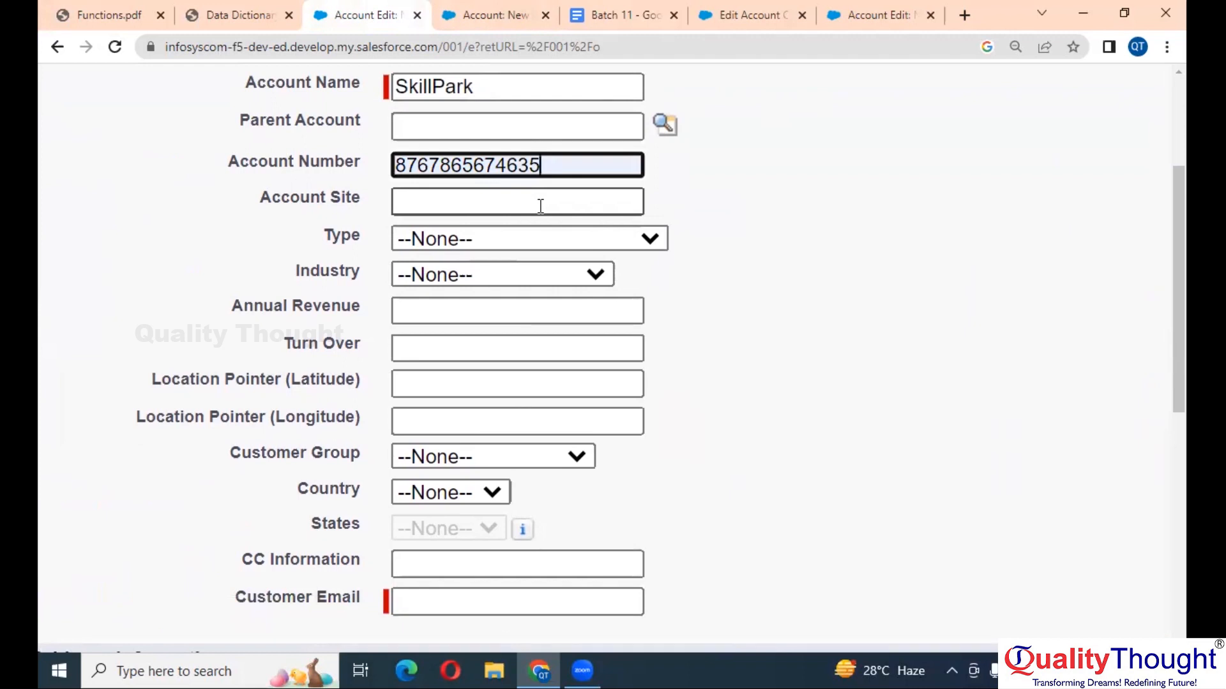
pyautogui.scroll(-1, 541, 206)
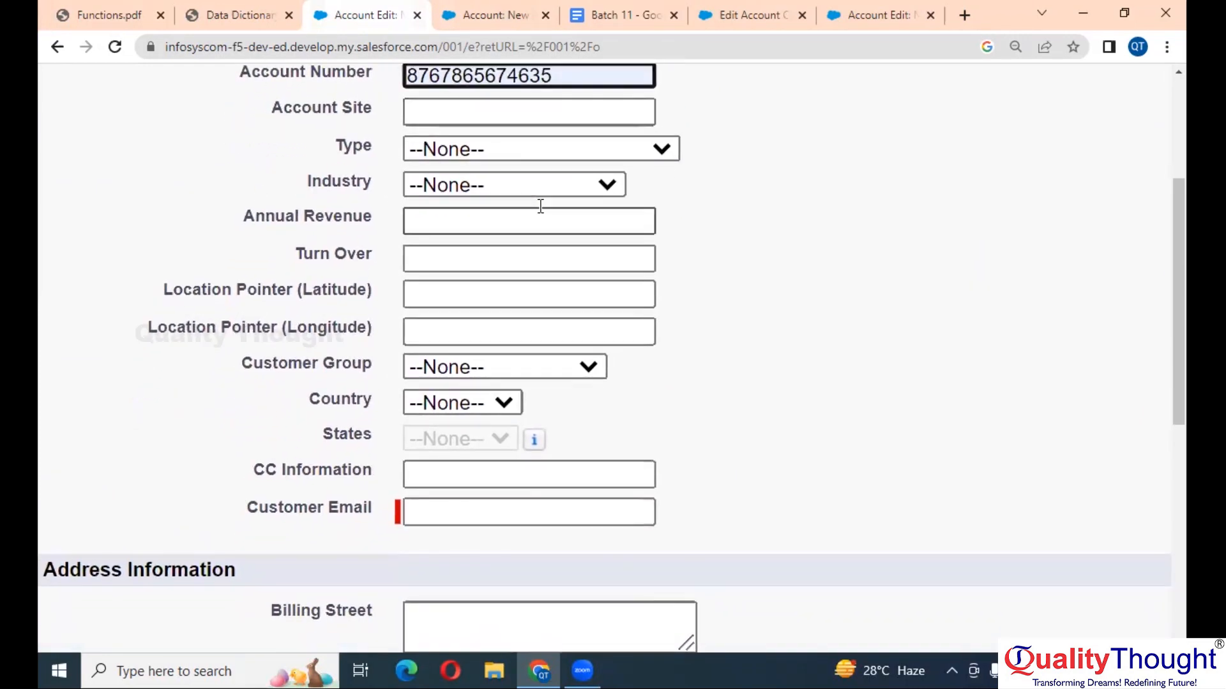
pyautogui.hscroll(1, 519, 268)
pyautogui.click(427, 514)
pyautogui.click(492, 555)
# - Enter the phone number and save the SkillPark account
pyautogui.hscroll(1, 856, 456)
pyautogui.hscroll(10, 851, 450)
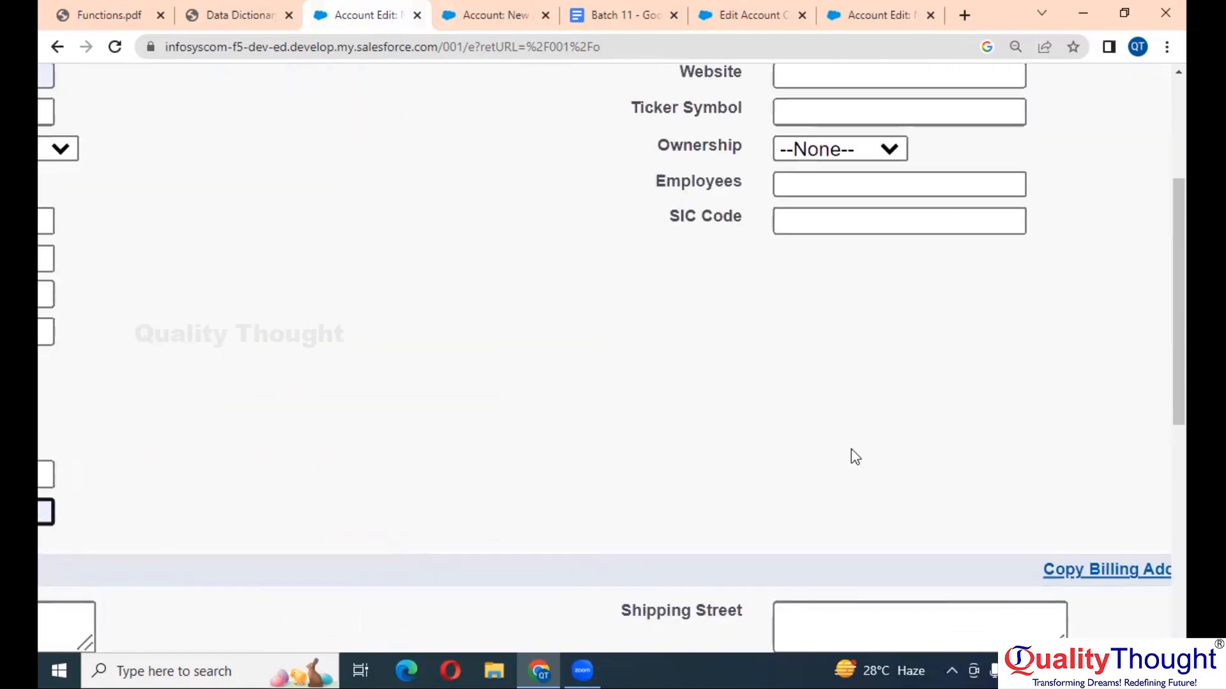
pyautogui.scroll(4, 852, 450)
pyautogui.click(899, 235)
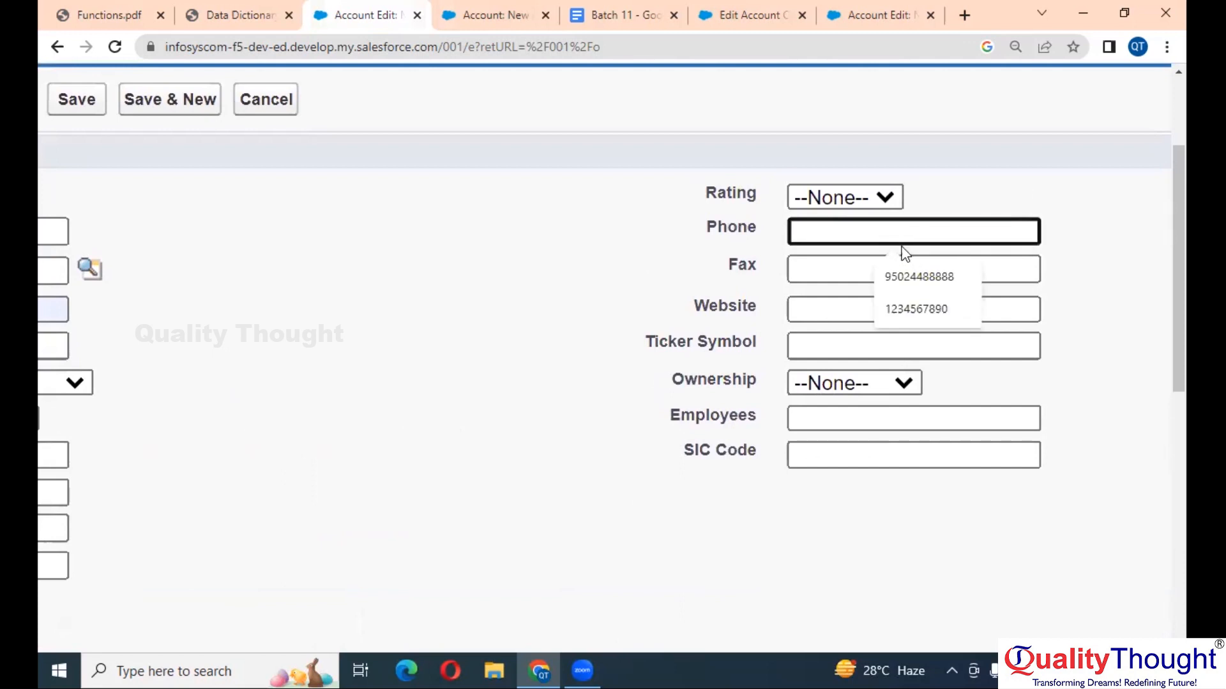
pyautogui.write('1234')
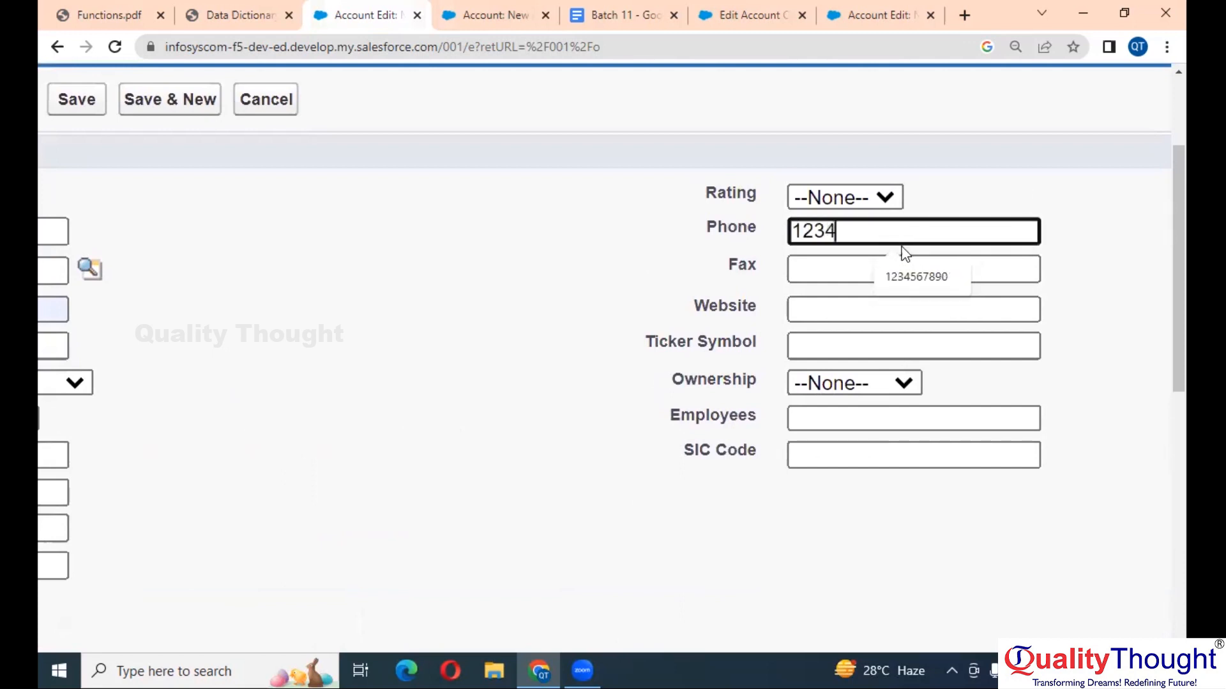
pyautogui.write('567890')
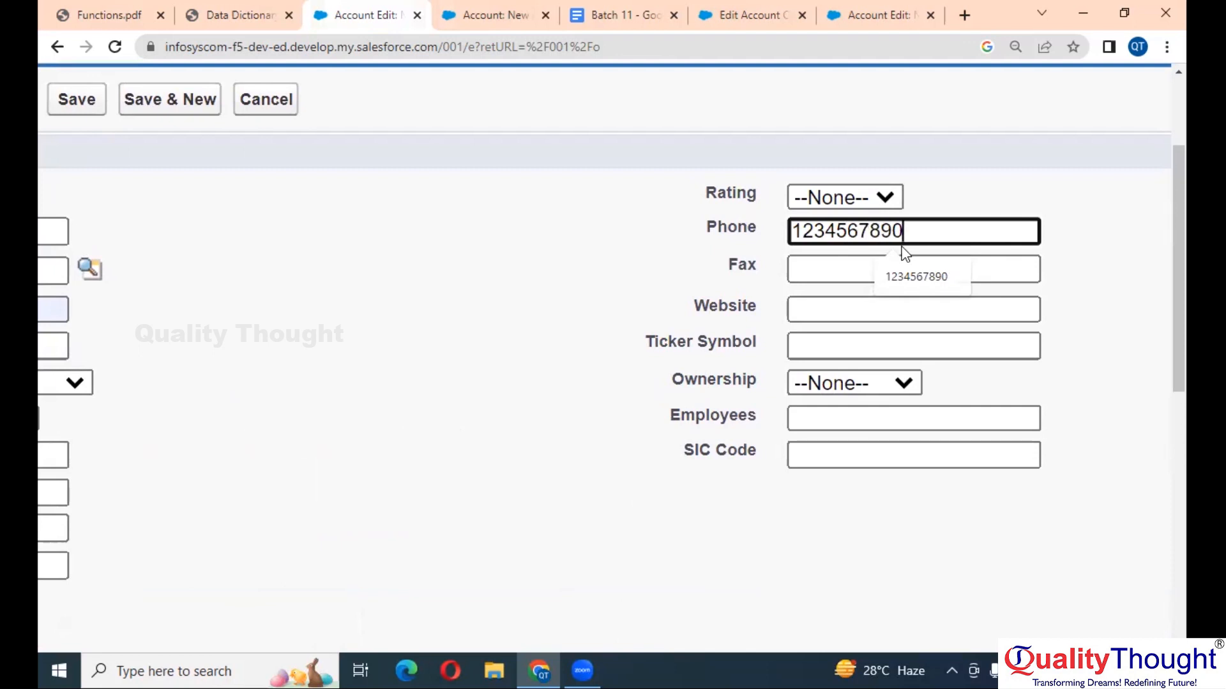
pyautogui.hscroll(-3, 415, 142)
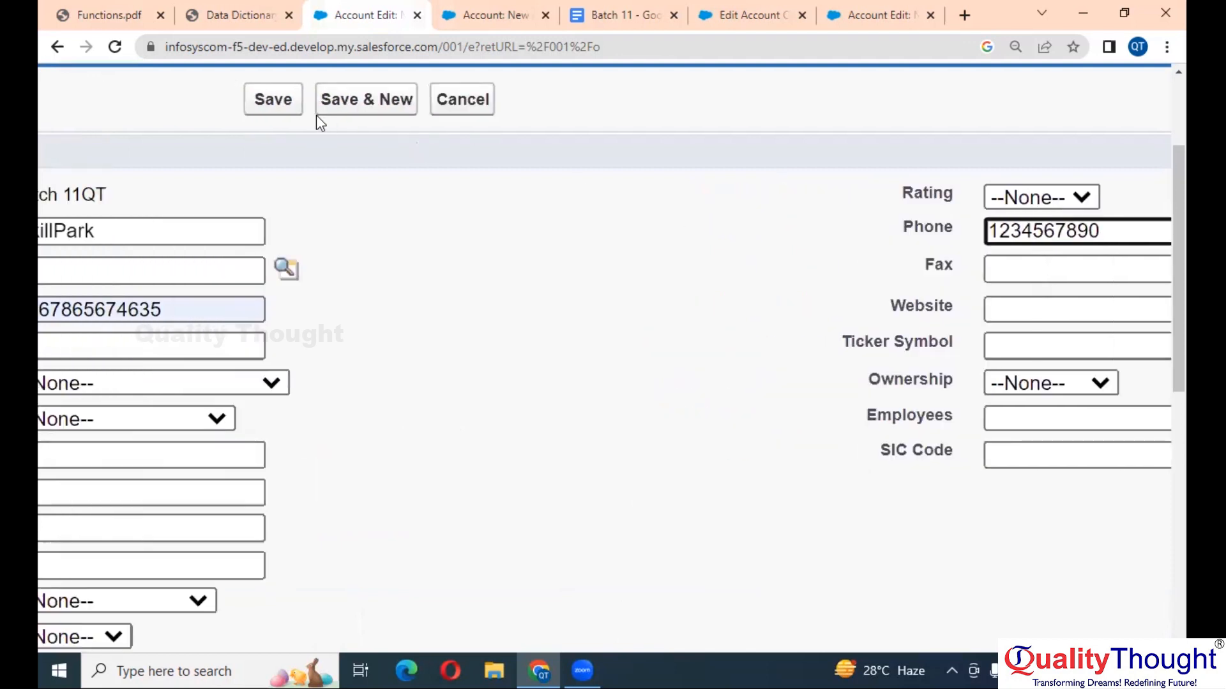
pyautogui.click(291, 108)
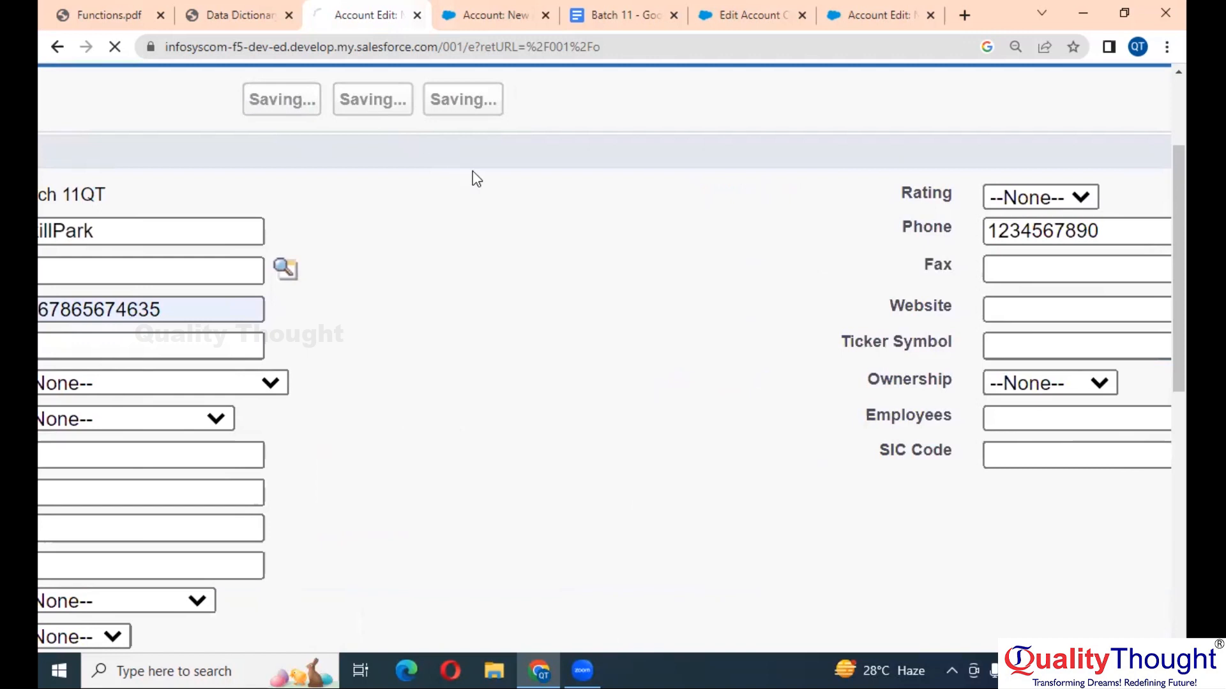
# - Review the saved SkillPark record and highlight its Account Unique Name value
pyautogui.scroll(-3, 476, 179)
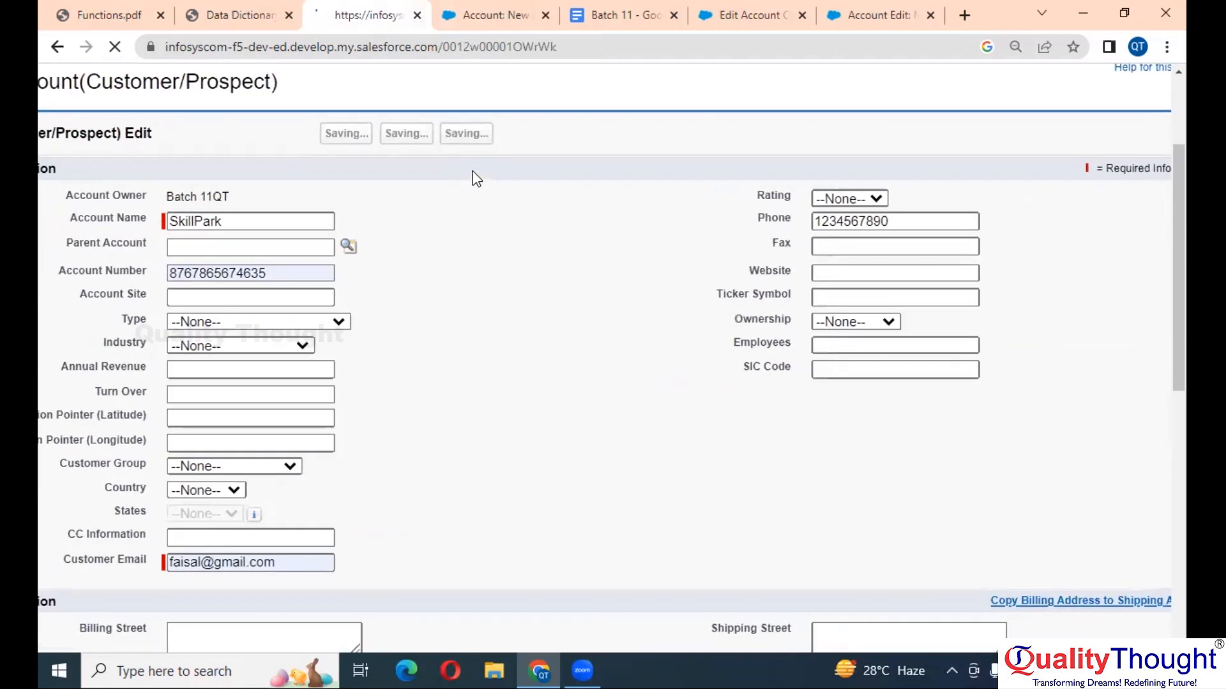
pyautogui.scroll(-1, 497, 383)
pyautogui.scroll(-5, 501, 391)
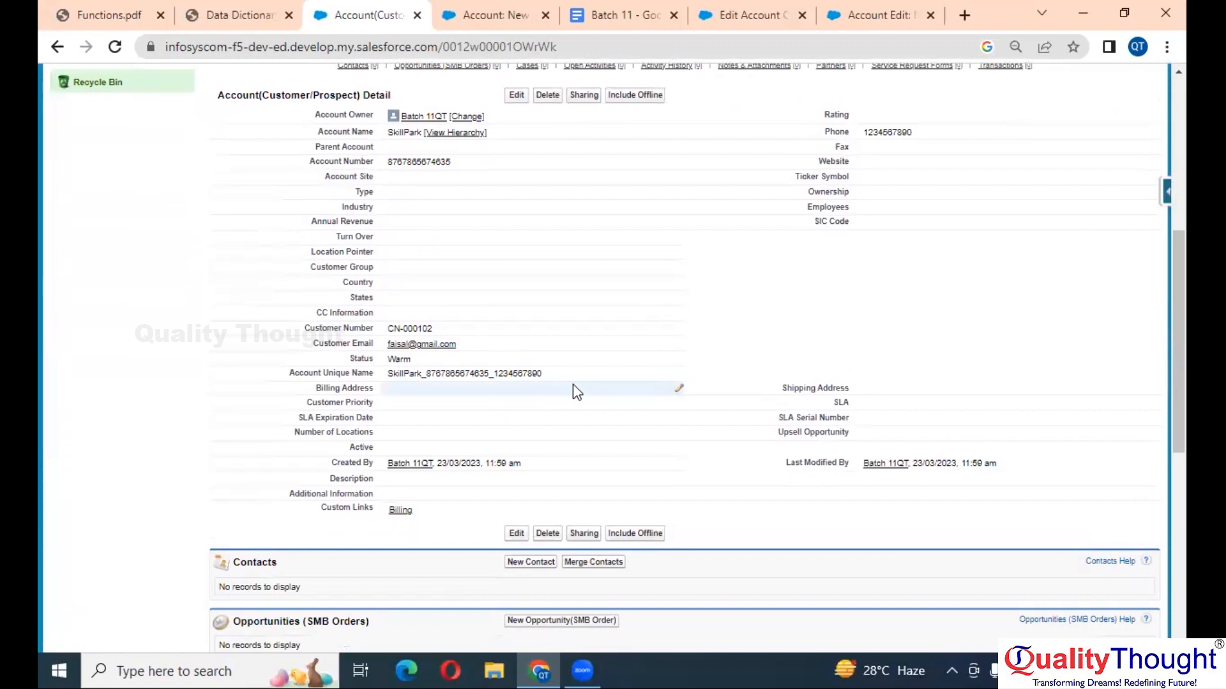
pyautogui.scroll(5, 573, 385)
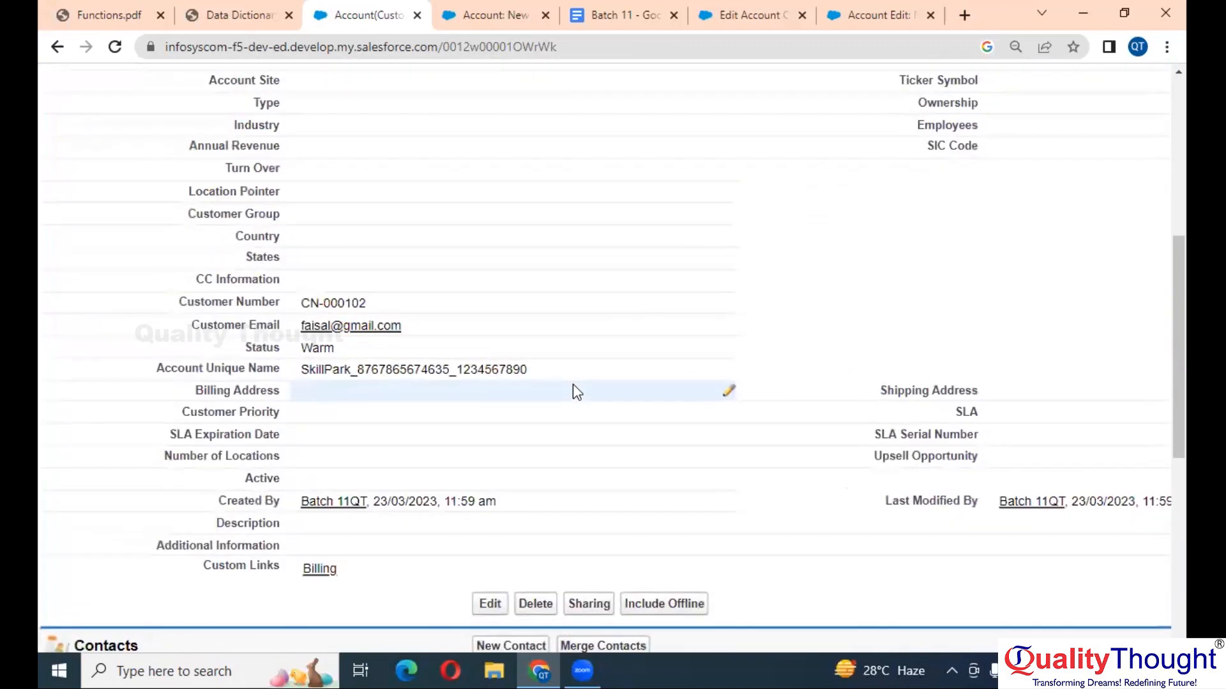
pyautogui.moveTo(415, 362)
pyautogui.mouseDown()
pyautogui.moveTo(219, 355)
pyautogui.moveTo(416, 362)
pyautogui.mouseUp()
pyautogui.click(219, 355)
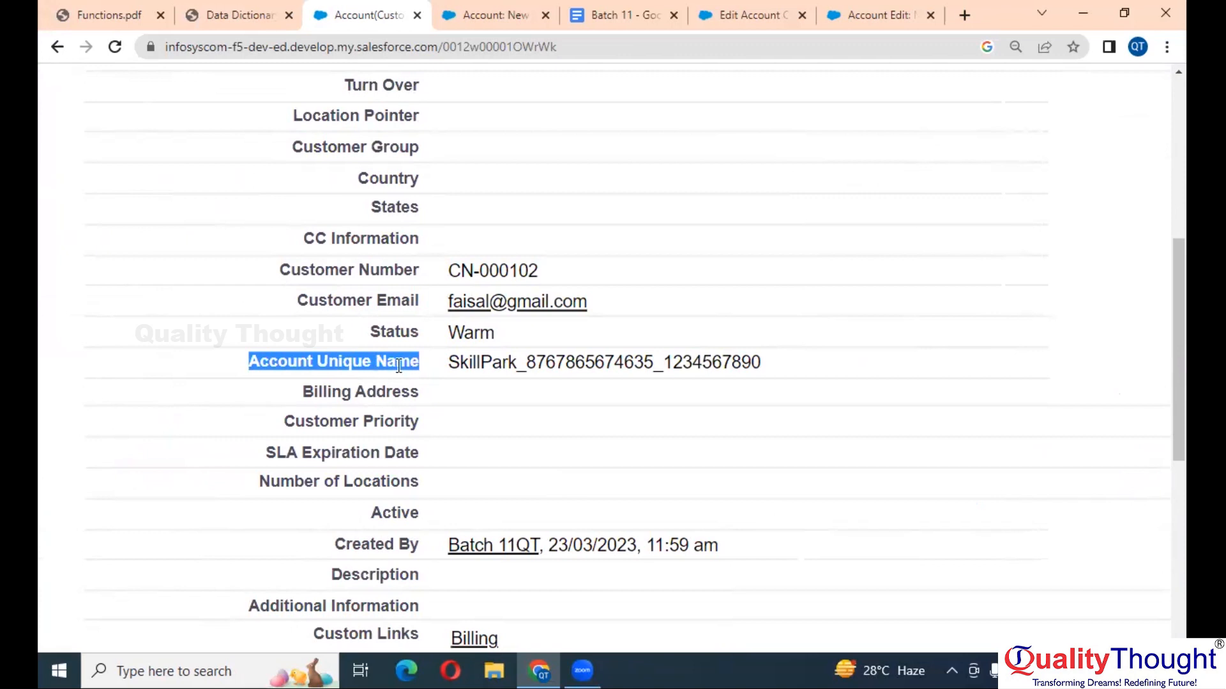
pyautogui.scroll(3, 398, 365)
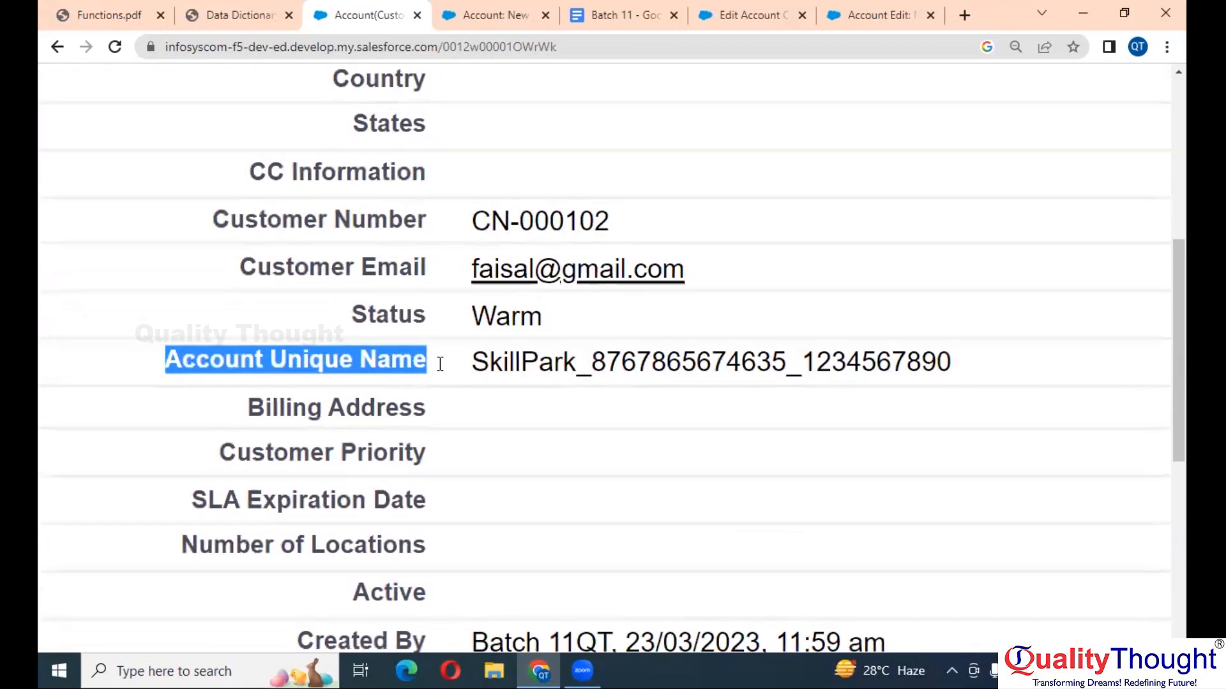
pyautogui.doubleClick(531, 372)
pyautogui.click(531, 372)
pyautogui.scroll(2, 527, 370)
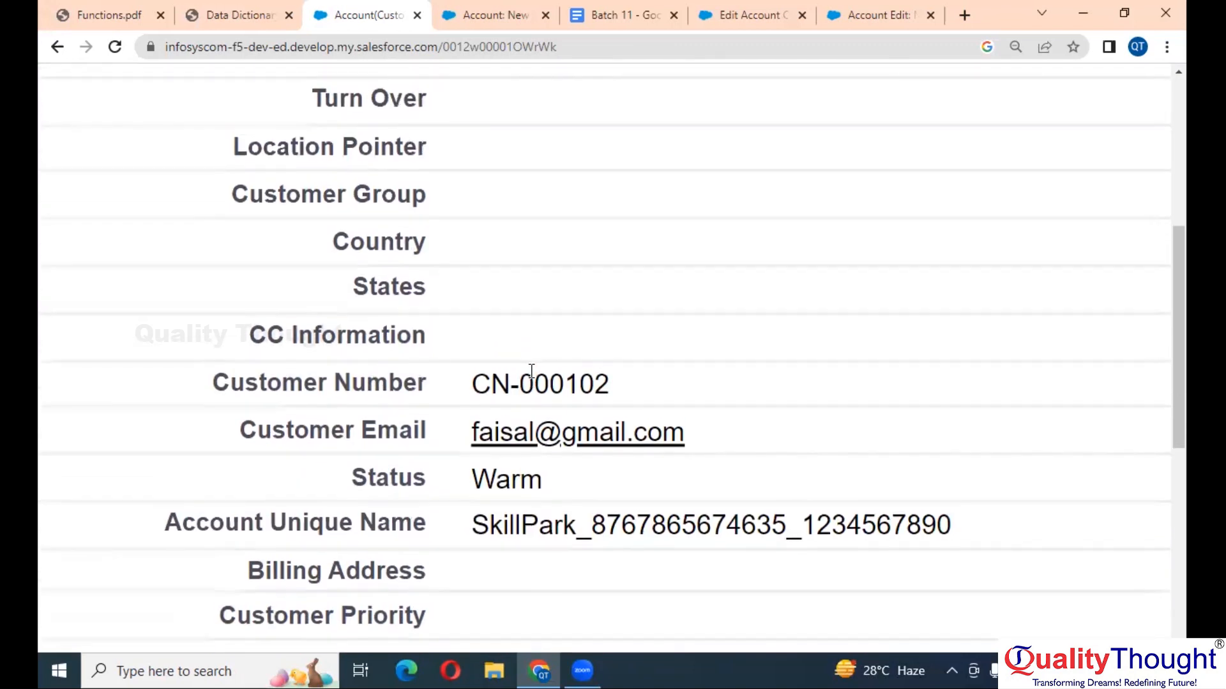
pyautogui.scroll(-2, 526, 383)
pyautogui.scroll(3, 540, 254)
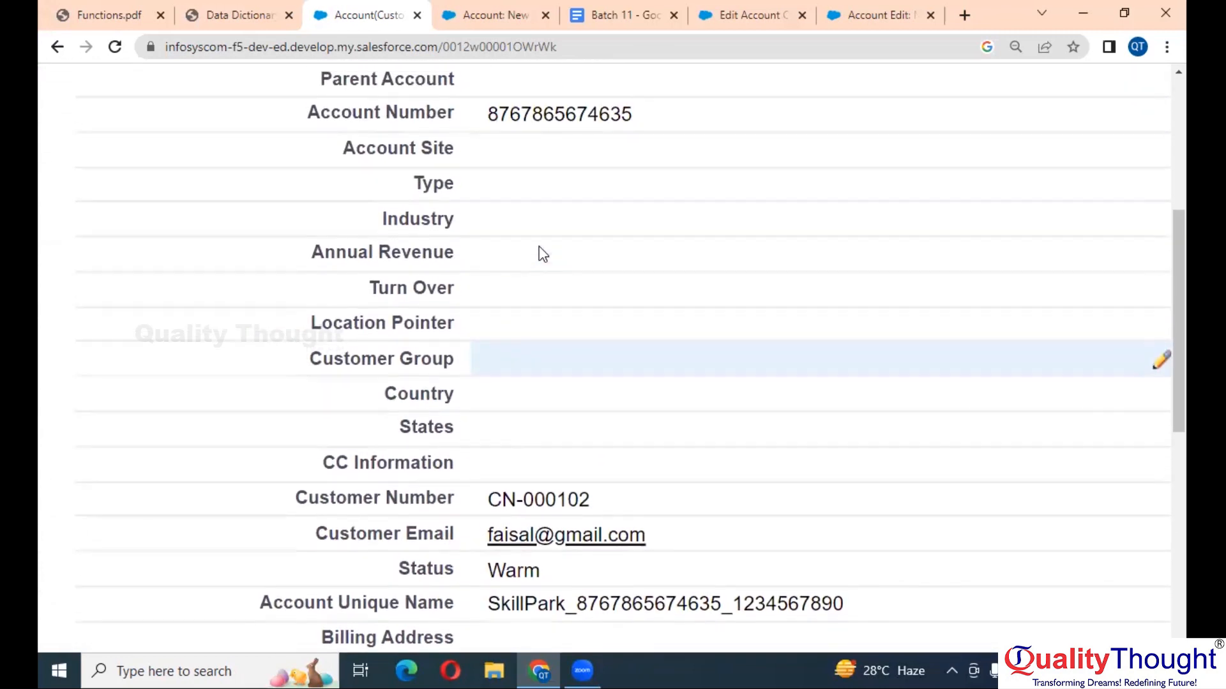
pyautogui.scroll(-1, 540, 254)
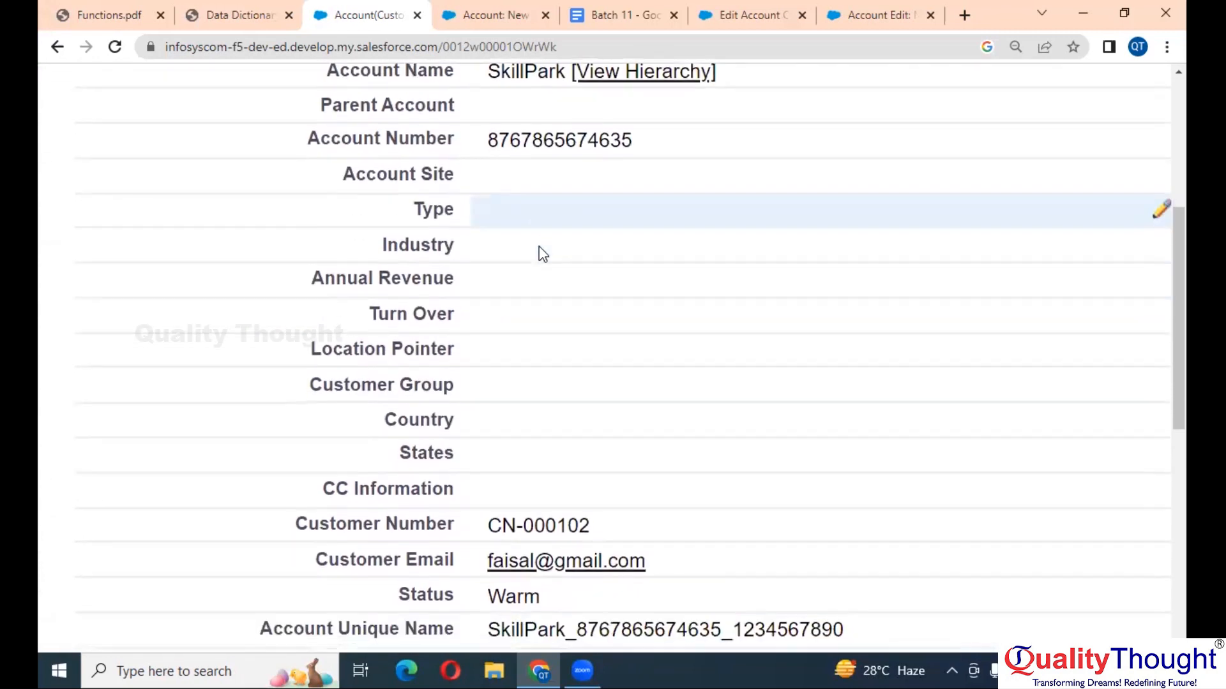
pyautogui.scroll(-1, 540, 255)
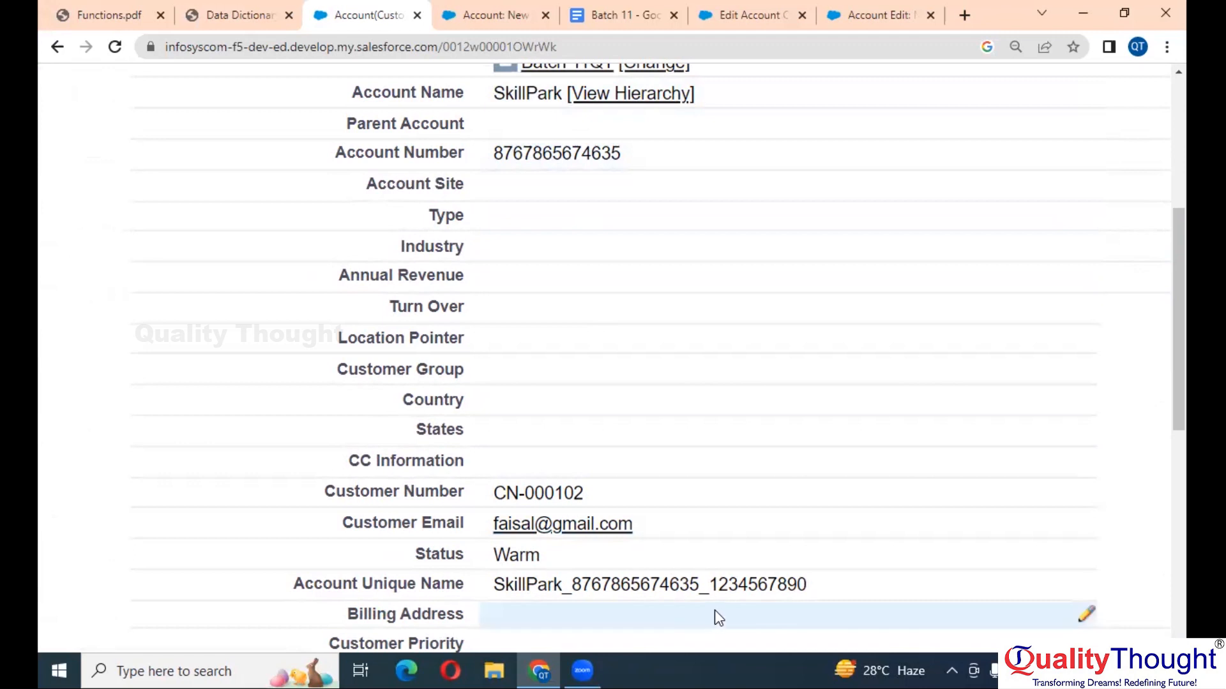
pyautogui.hscroll(3, 790, 520)
pyautogui.hscroll(10, 792, 522)
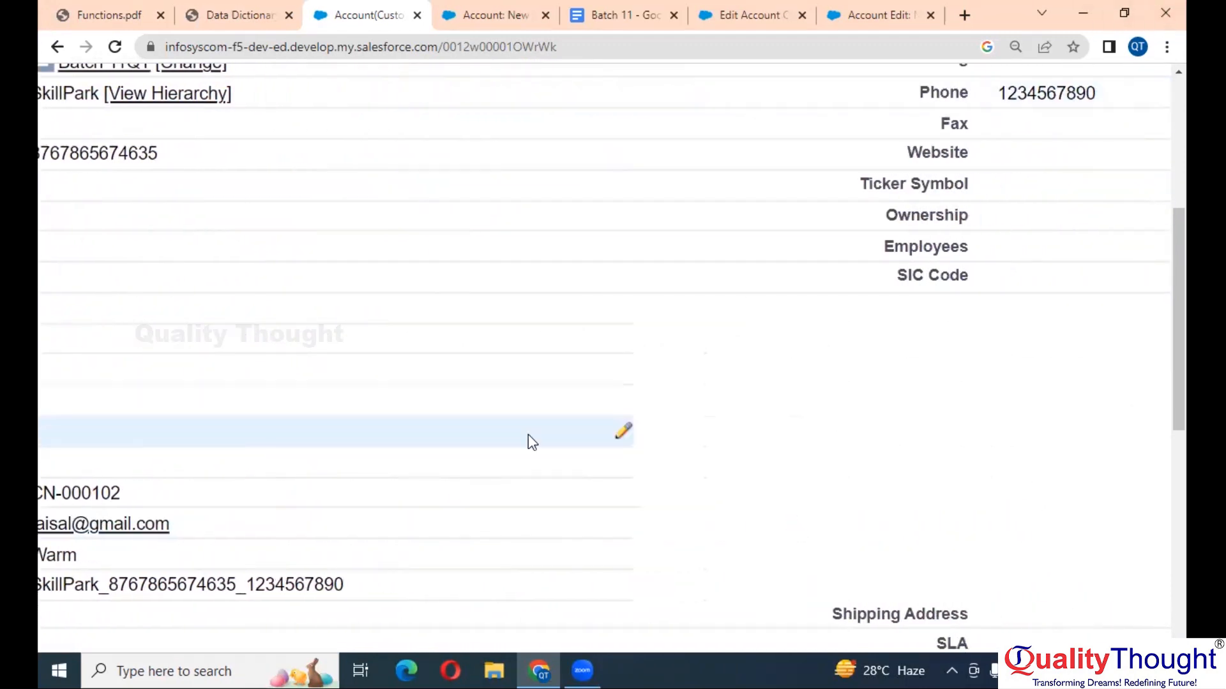
pyautogui.scroll(1, 290, 576)
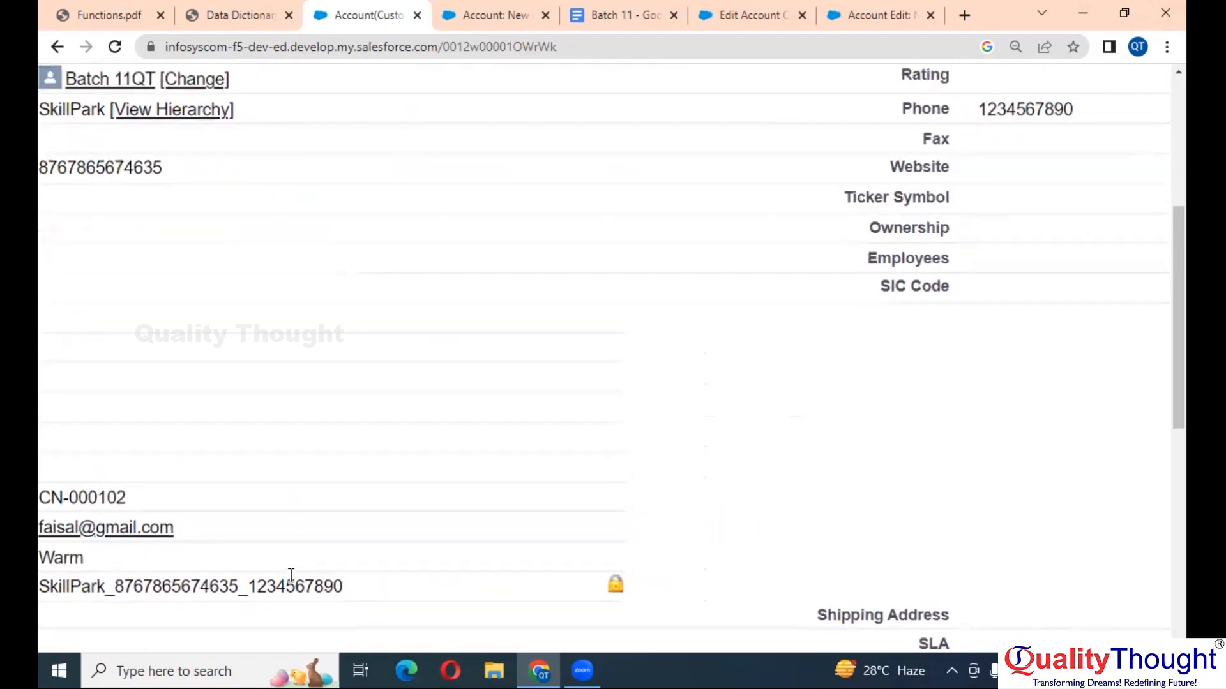
pyautogui.hscroll(-6, 290, 577)
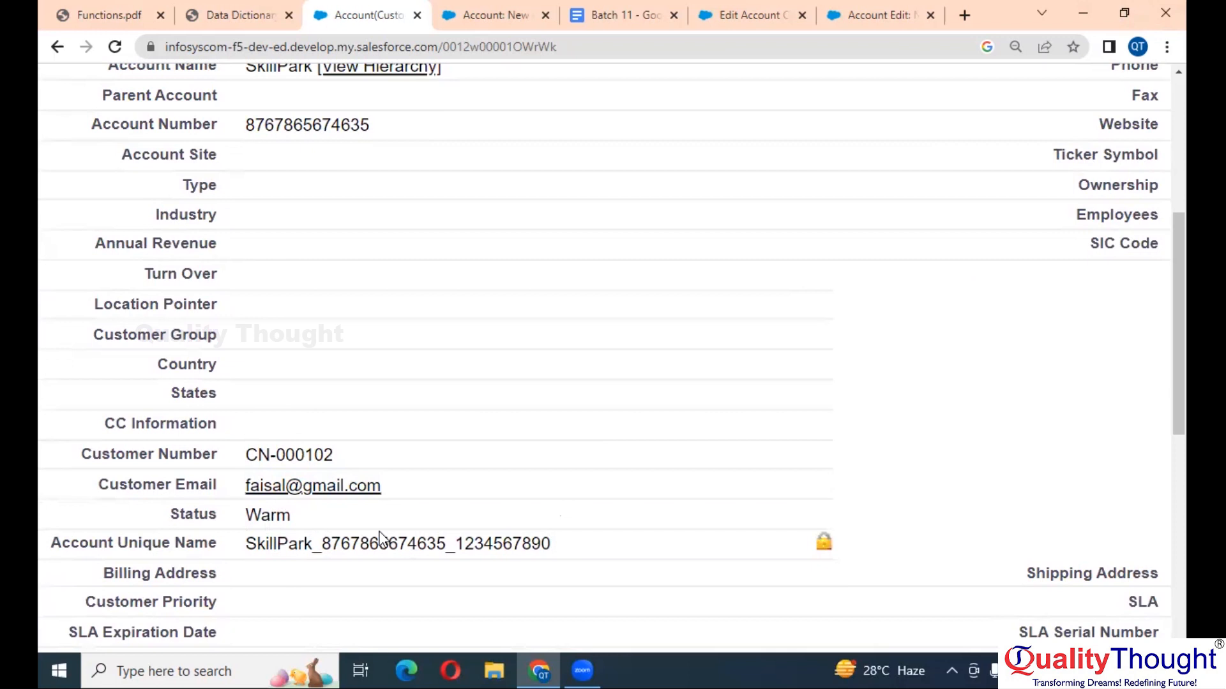
pyautogui.scroll(-4, 379, 532)
pyautogui.hscroll(3, 573, 461)
pyautogui.scroll(-1, 573, 461)
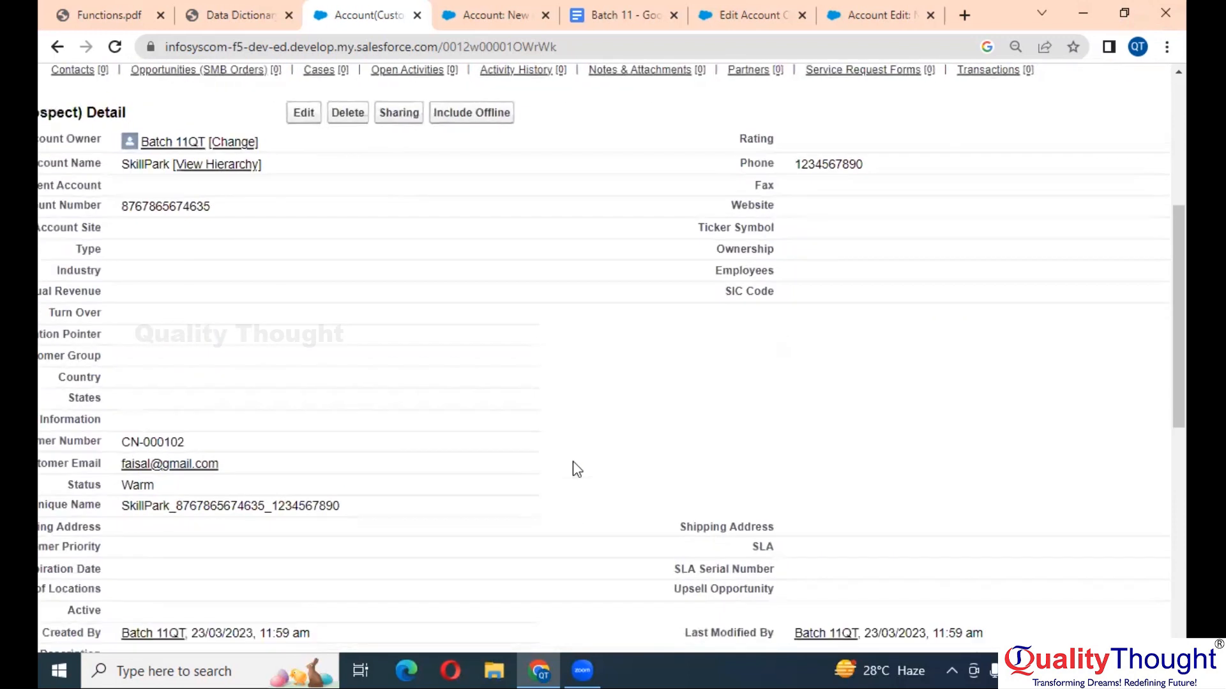
# - Bring up the Data Dictionary PDF at requirement Us-00030
pyautogui.click(496, 12)
pyautogui.click(383, 13)
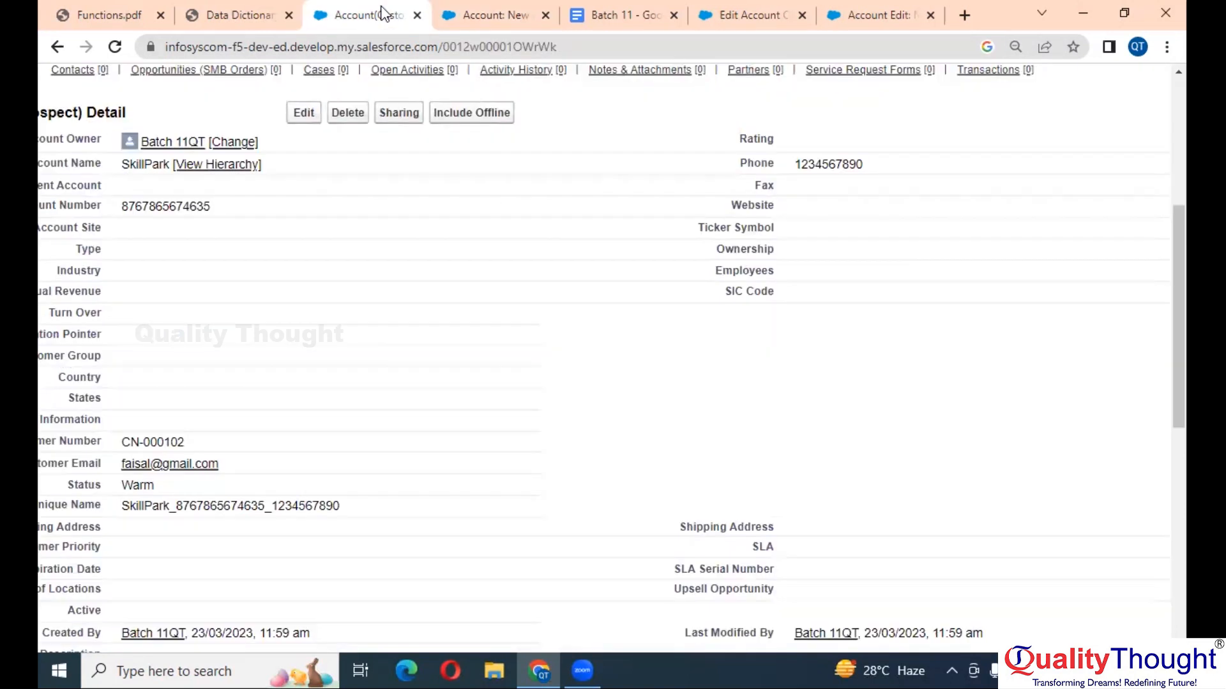
pyautogui.click(258, 9)
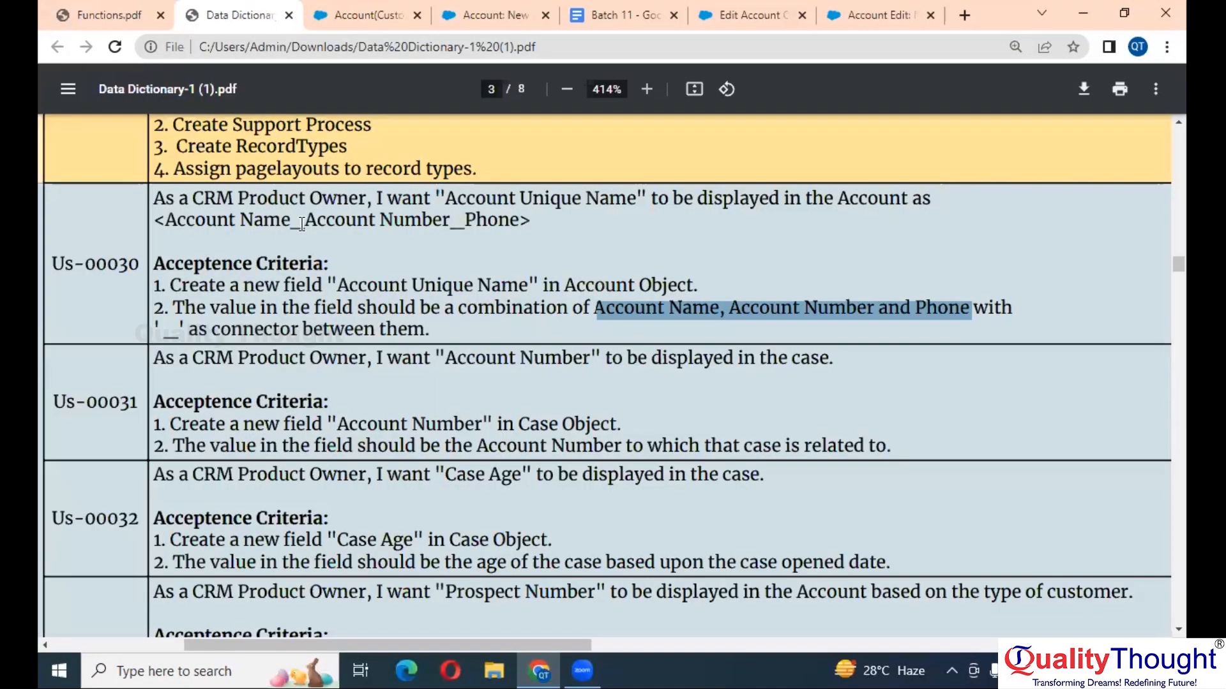
# - Highlight 'Account Number' and 'case' in Data Dictionary requirement Us-00031
pyautogui.click(515, 398)
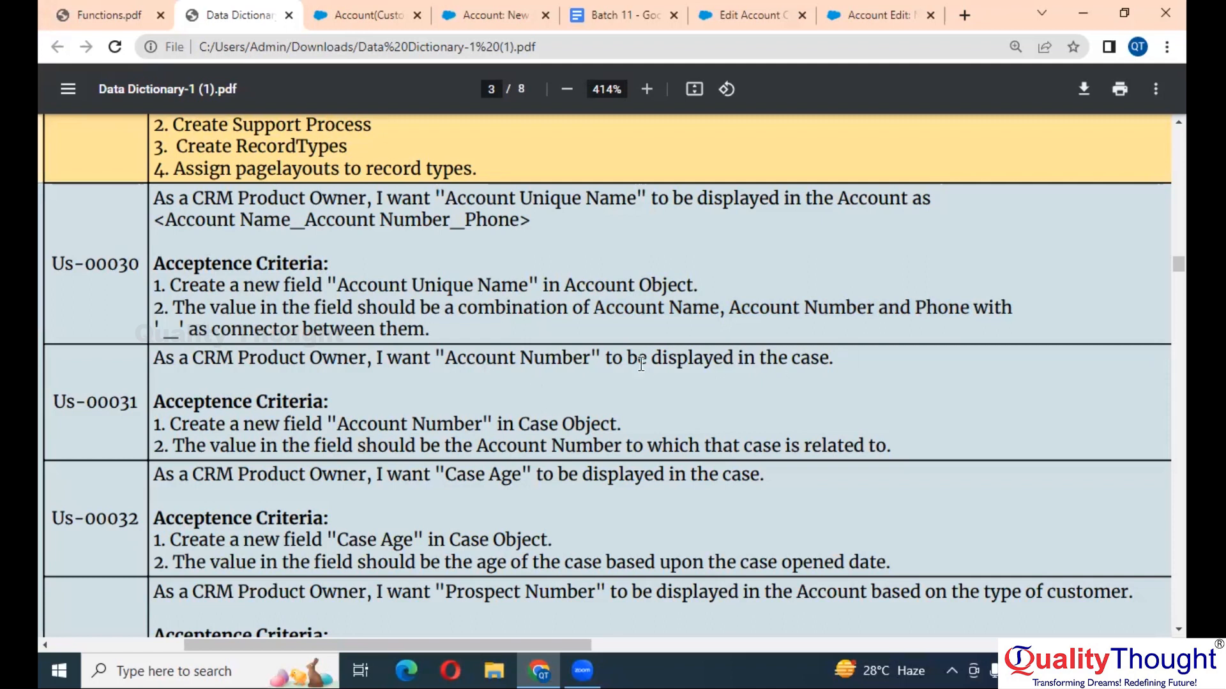
pyautogui.doubleClick(493, 362)
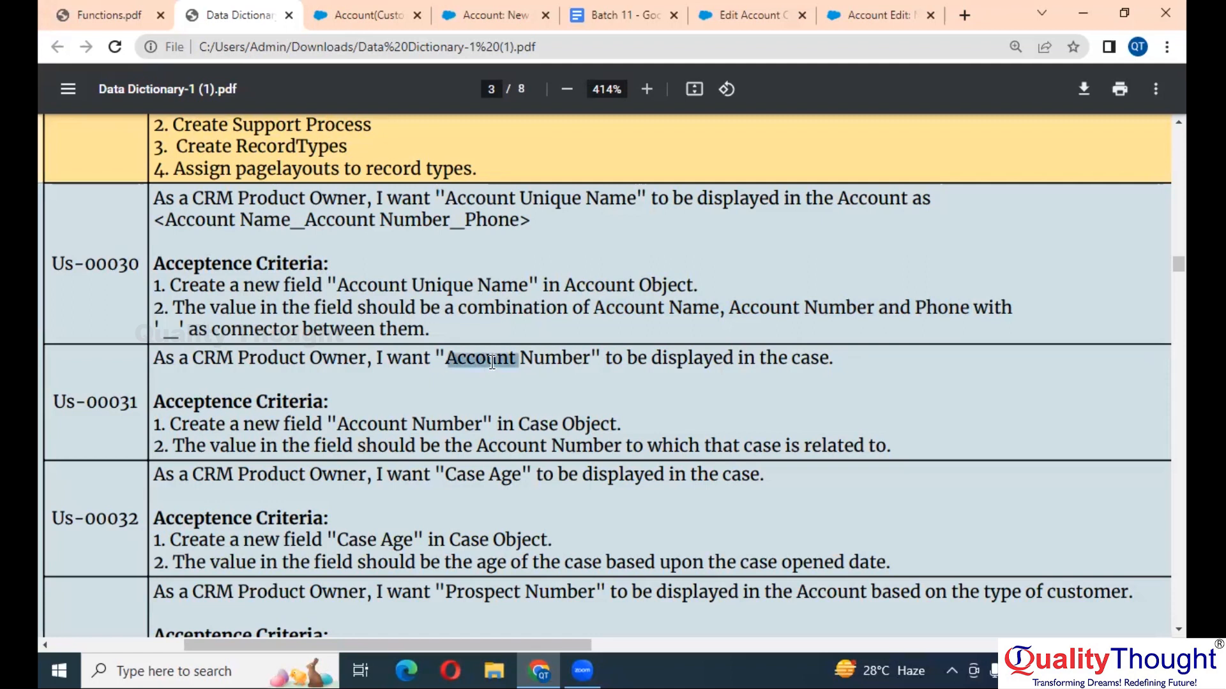
pyautogui.click(592, 360)
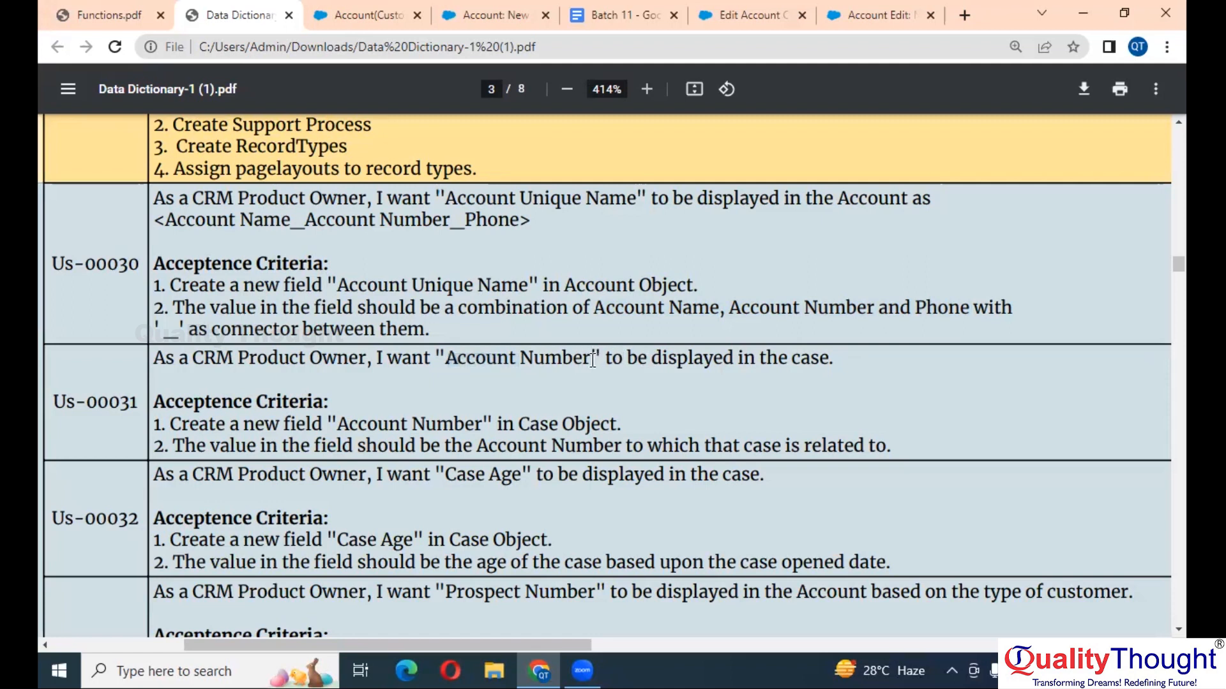
pyautogui.moveTo(593, 360); pyautogui.dragTo(447, 355)
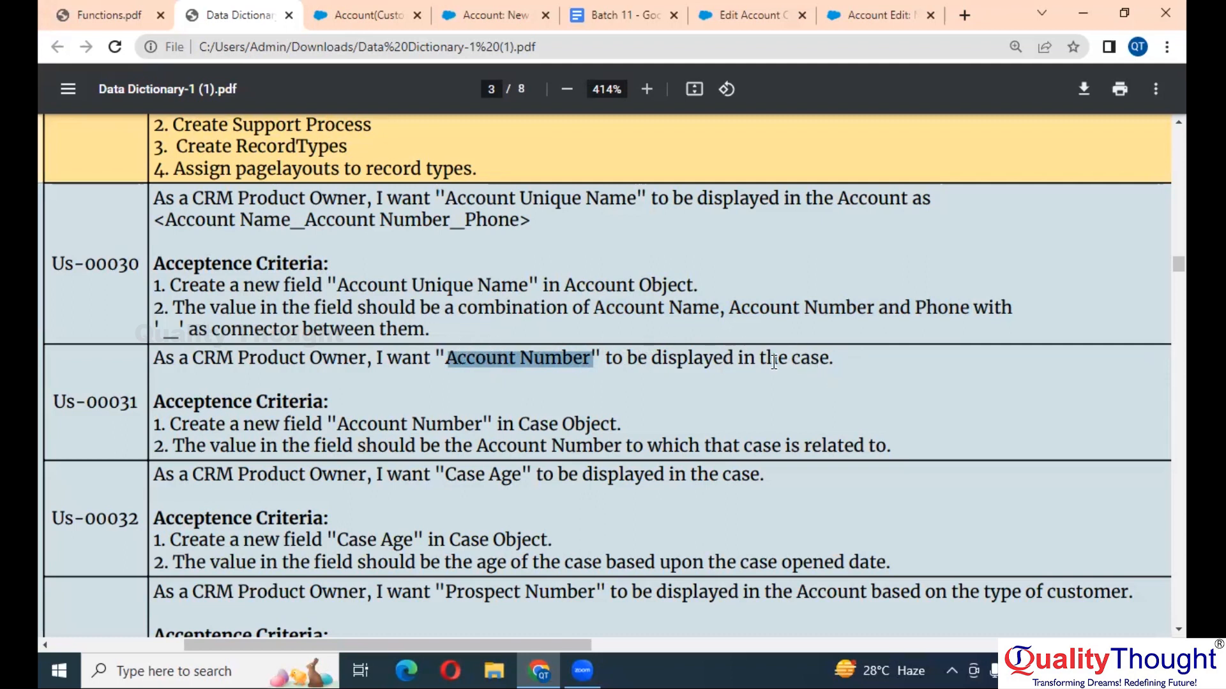
pyautogui.doubleClick(820, 355)
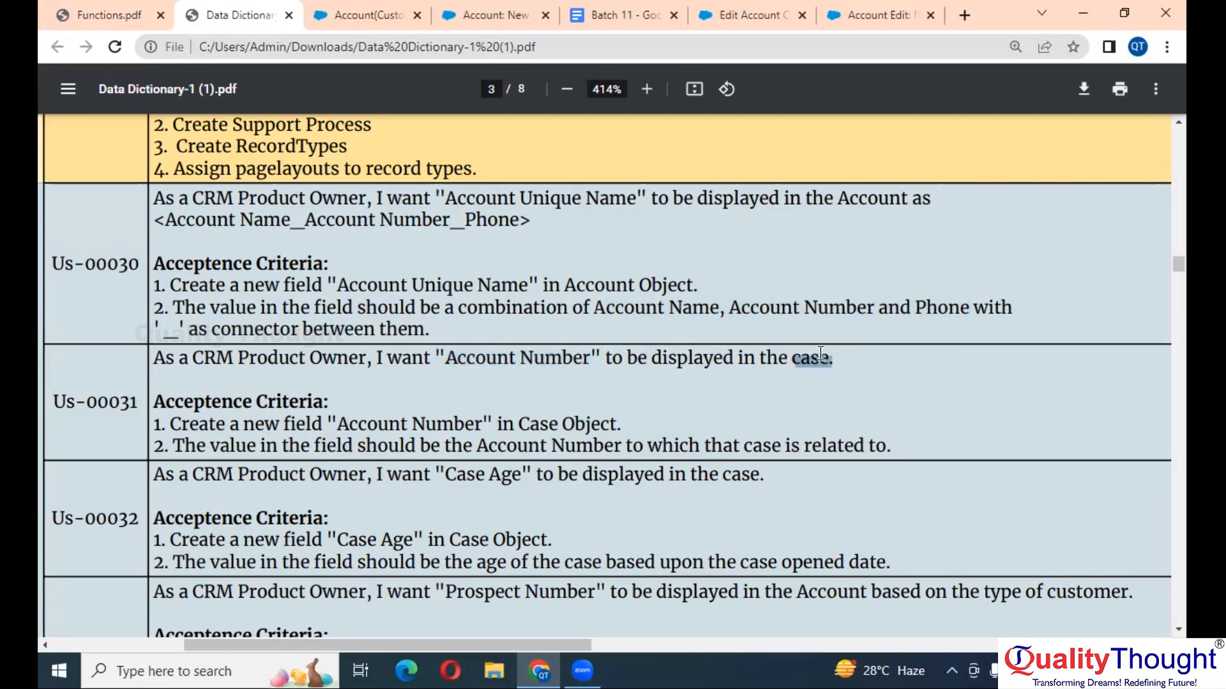
# - Open the All Tabs list from the SkillPark account page and zoom in
pyautogui.click(366, 9)
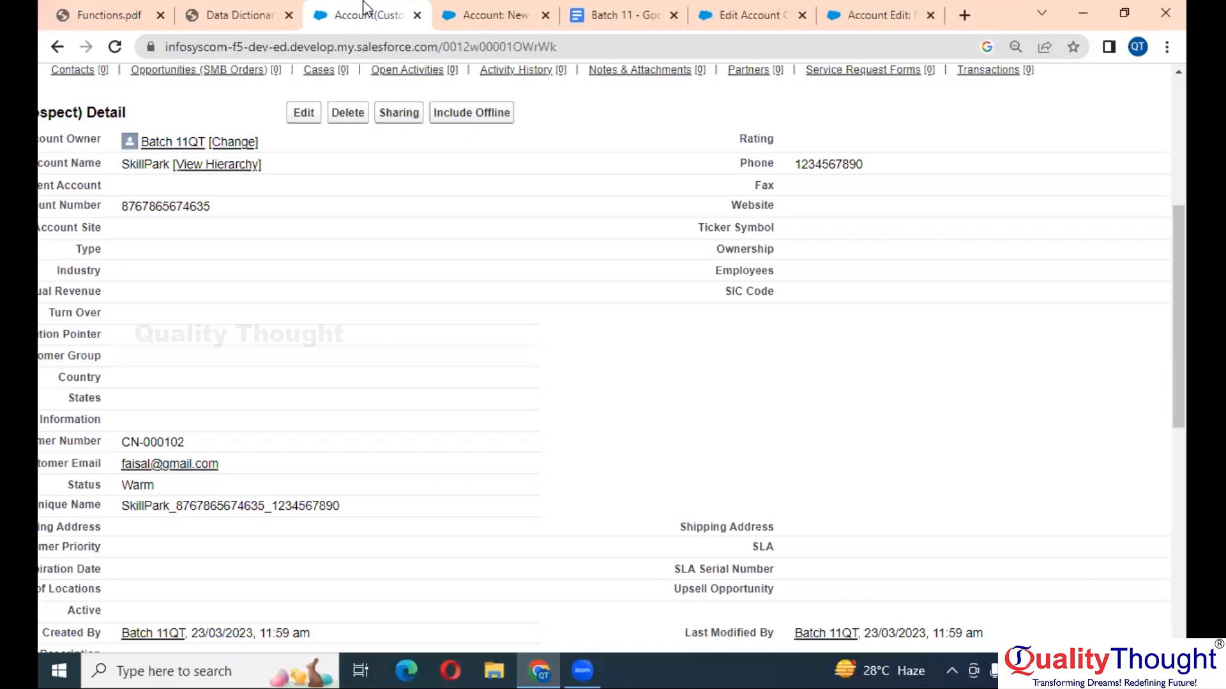
pyautogui.scroll(-3, 516, 208)
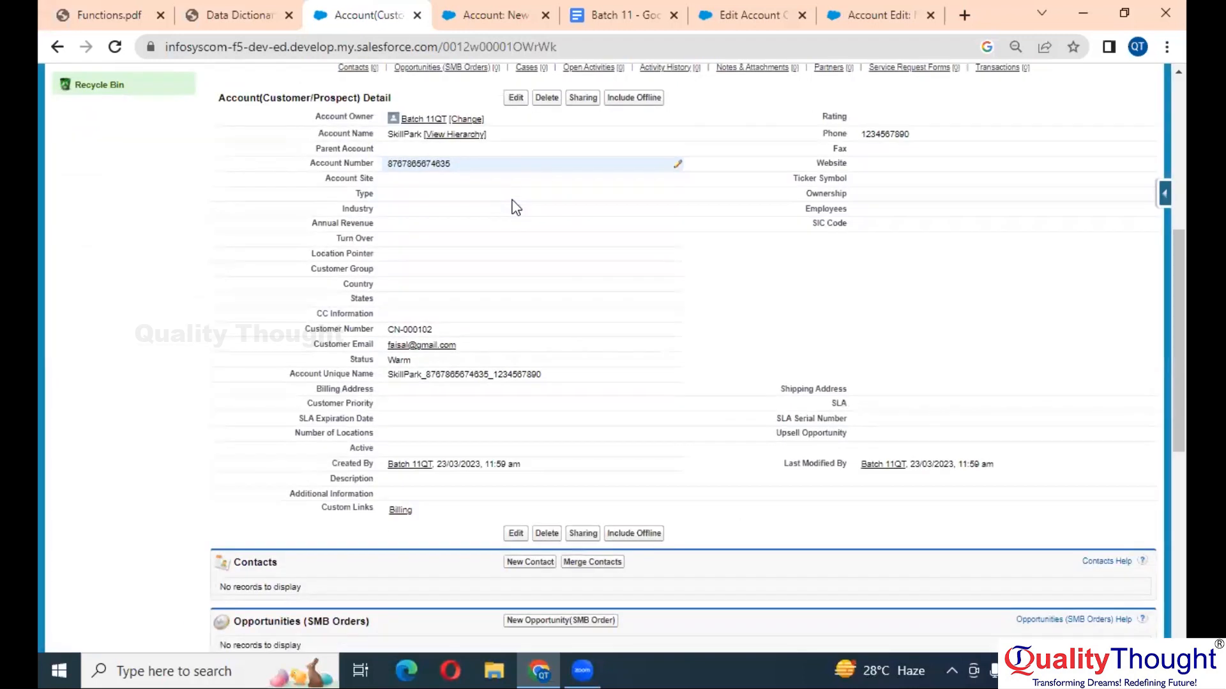
pyautogui.moveTo(1185, 327); pyautogui.dragTo(1185, 132)
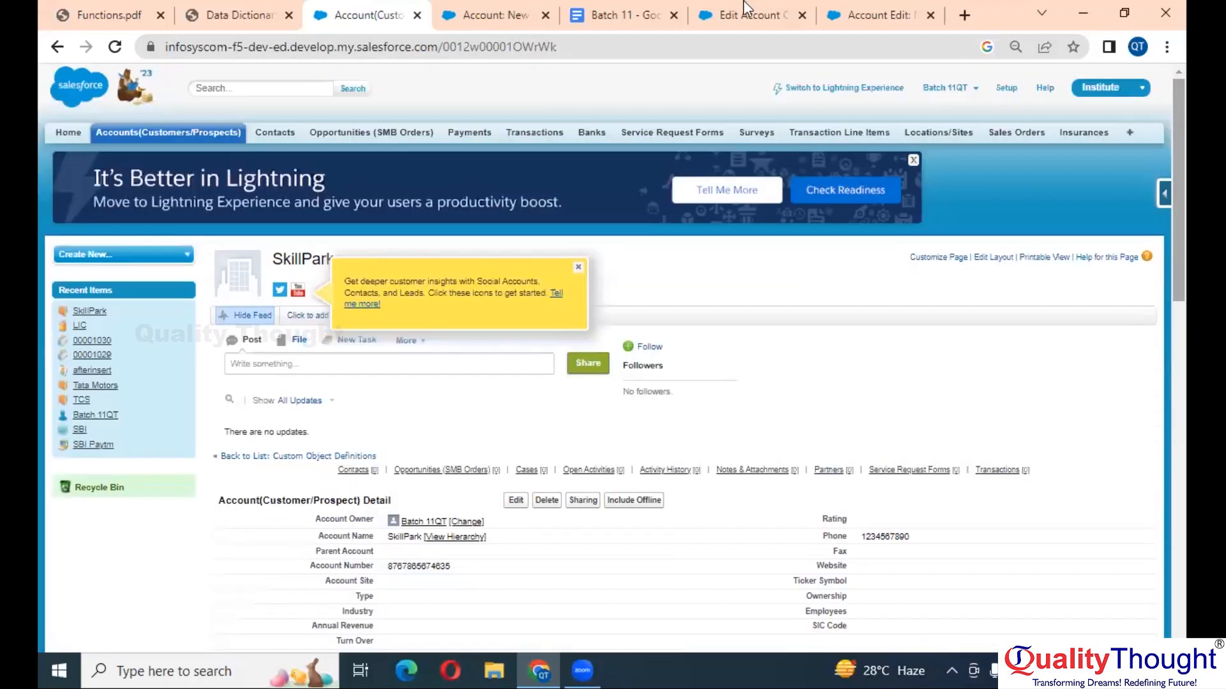
pyautogui.click(1127, 133)
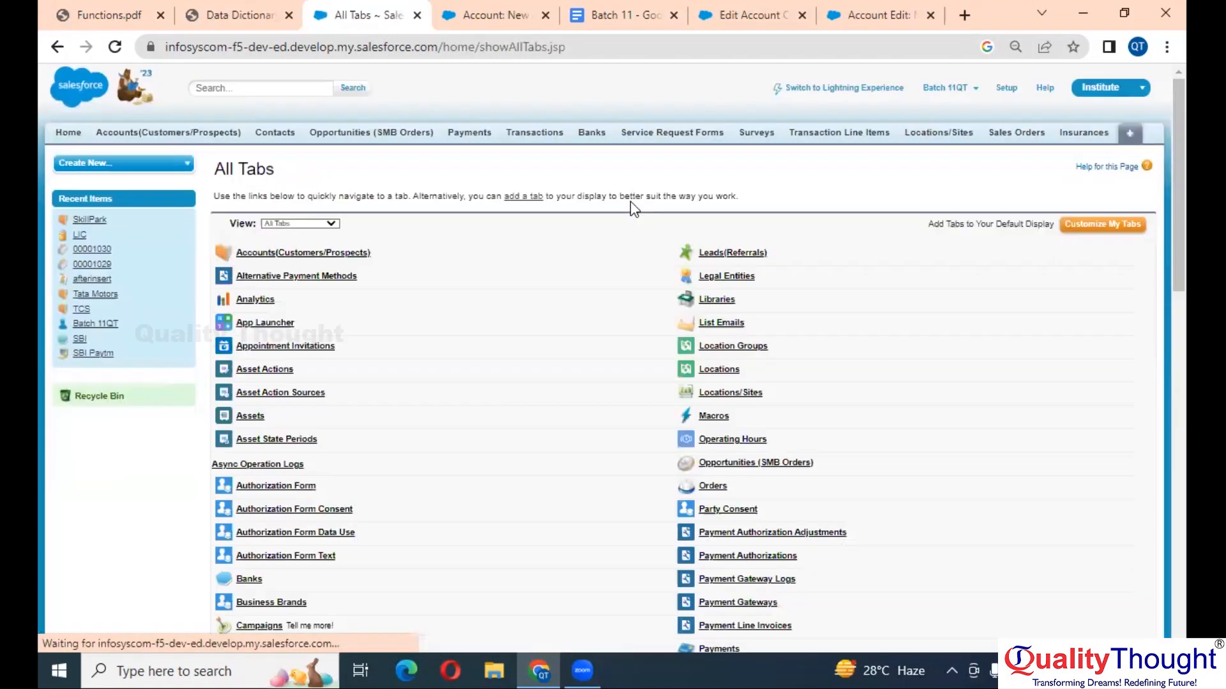
pyautogui.scroll(-1, 631, 203)
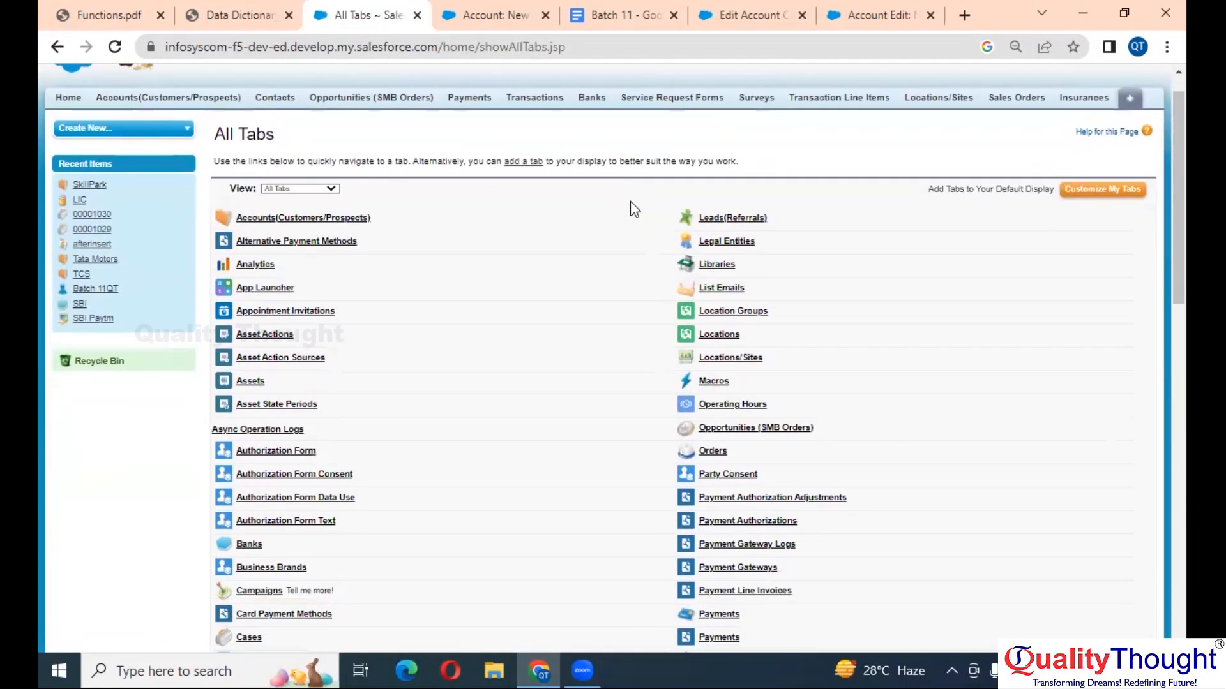
pyautogui.hotkey('ctrl', '+')
pyautogui.hotkey('ctrl', '+')
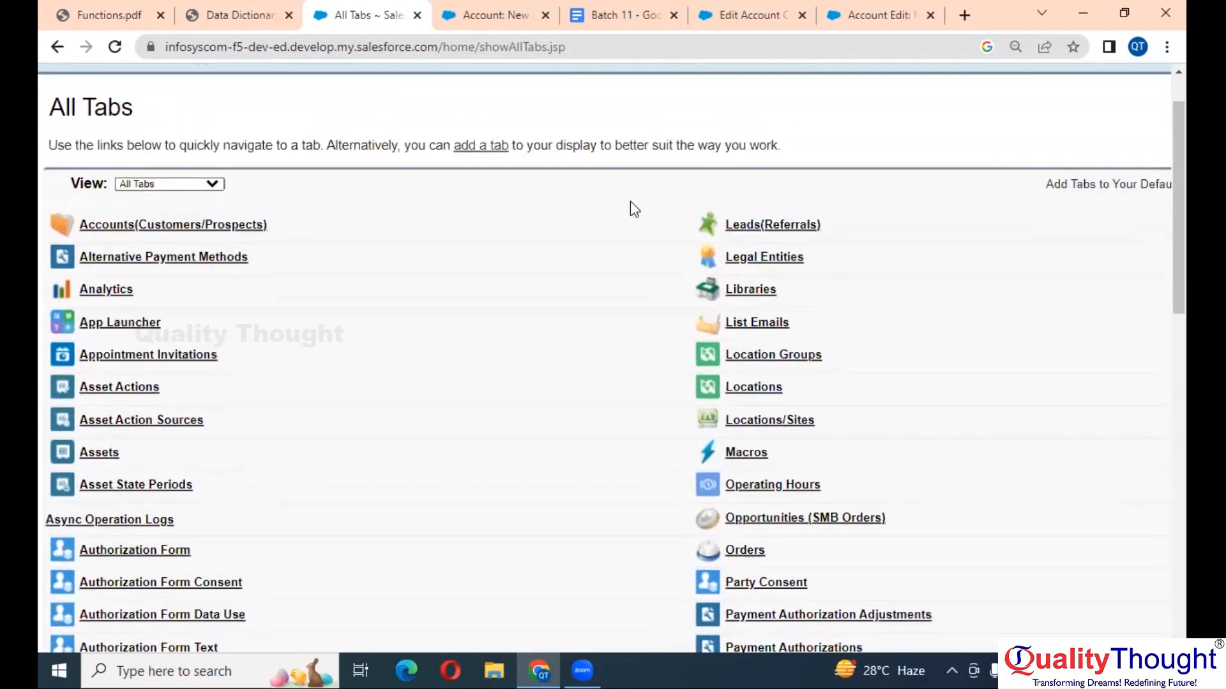
# - Find 'case' in the tab list, go to Cases and start a new case
pyautogui.hotkey('ctrl', 'f')
pyautogui.write('case')
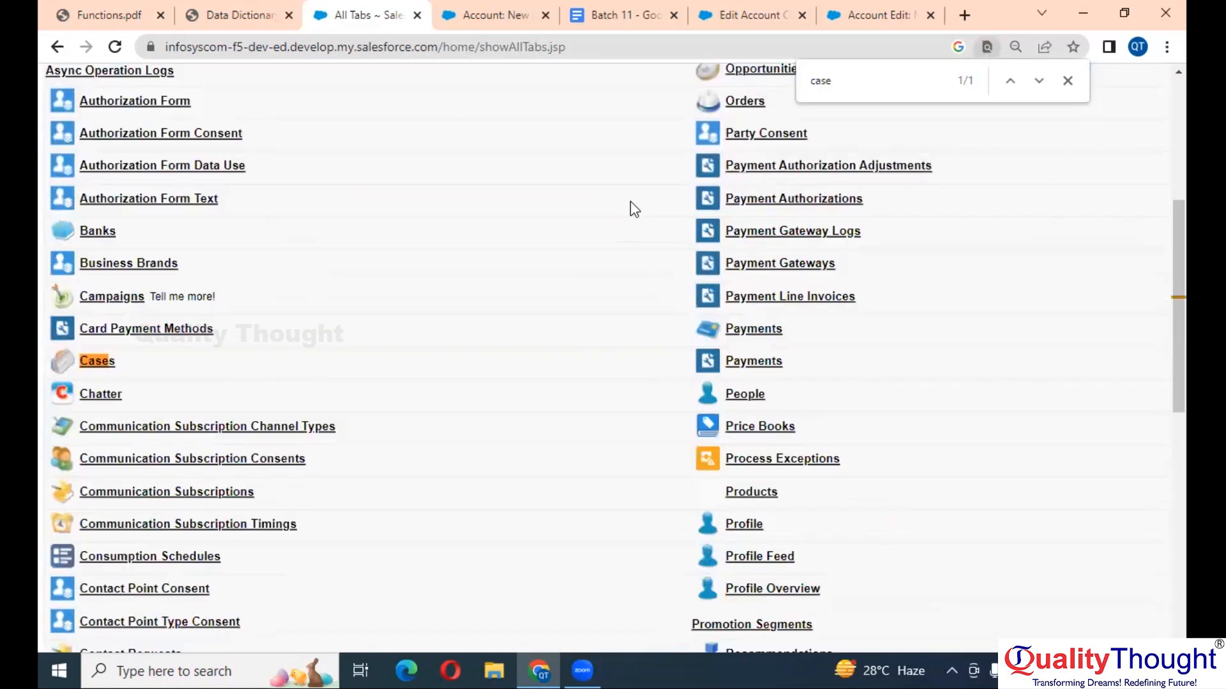
pyautogui.click(107, 365)
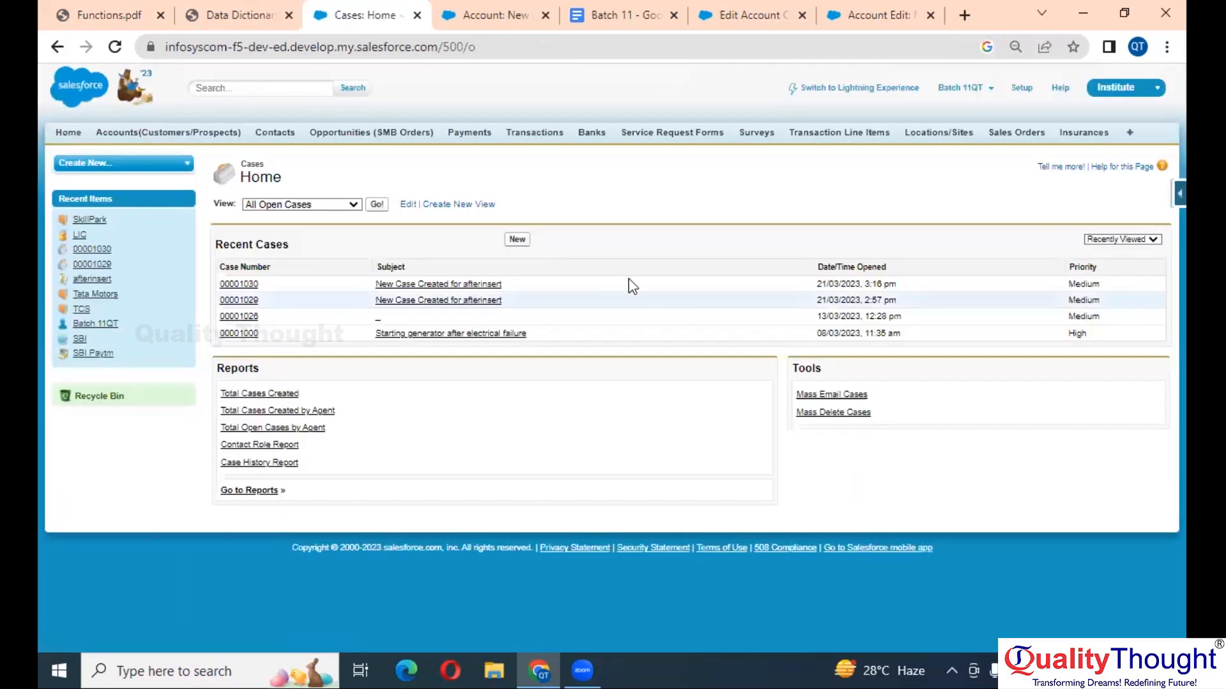
pyautogui.click(518, 240)
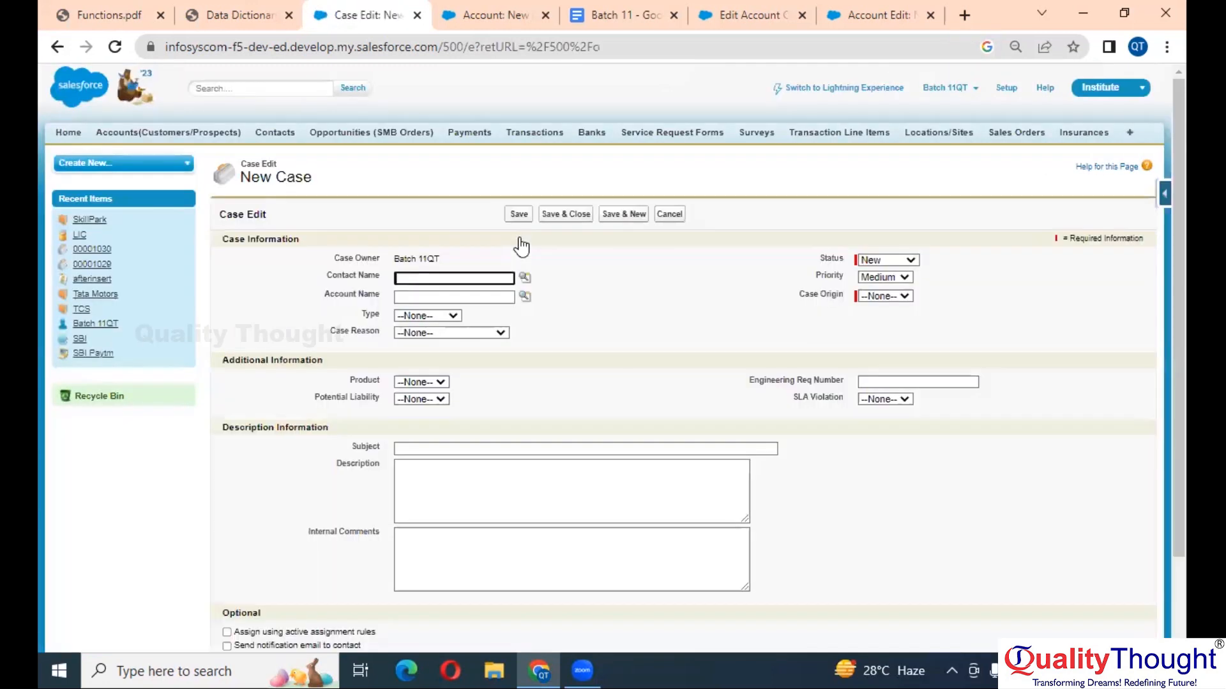
# - Open the account lookup from the new case's Account Name field
pyautogui.scroll(3, 645, 332)
pyautogui.scroll(4, 645, 332)
pyautogui.hscroll(-6, 645, 332)
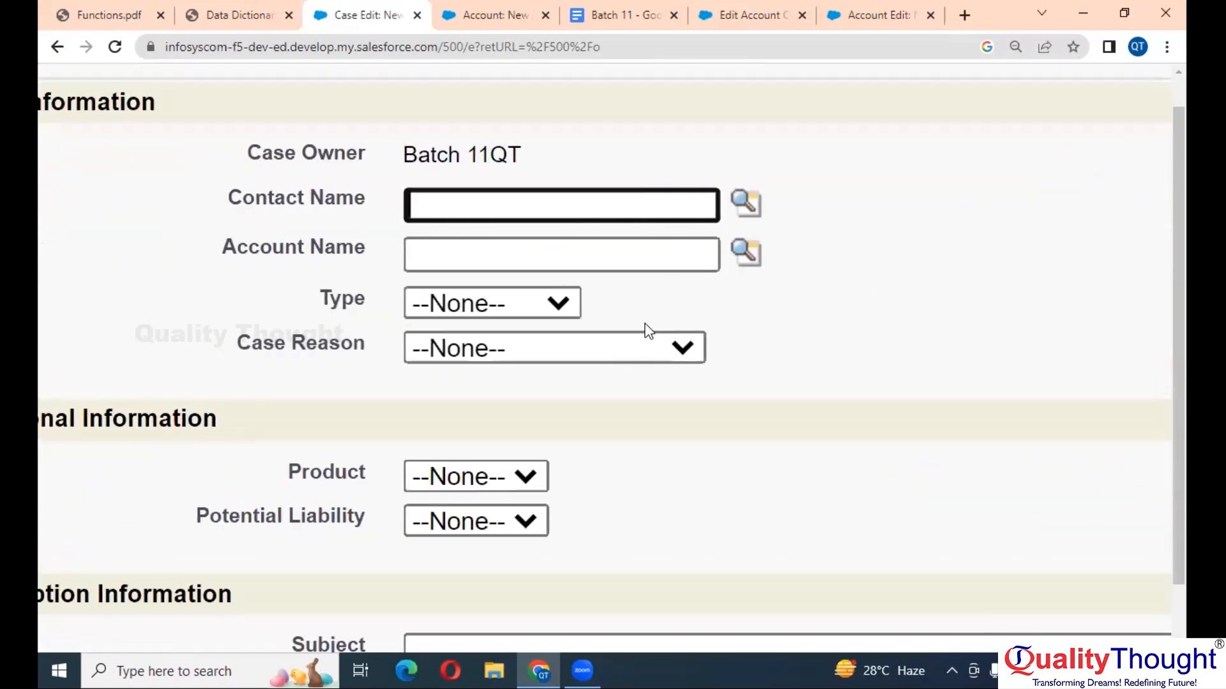
pyautogui.scroll(1, 609, 259)
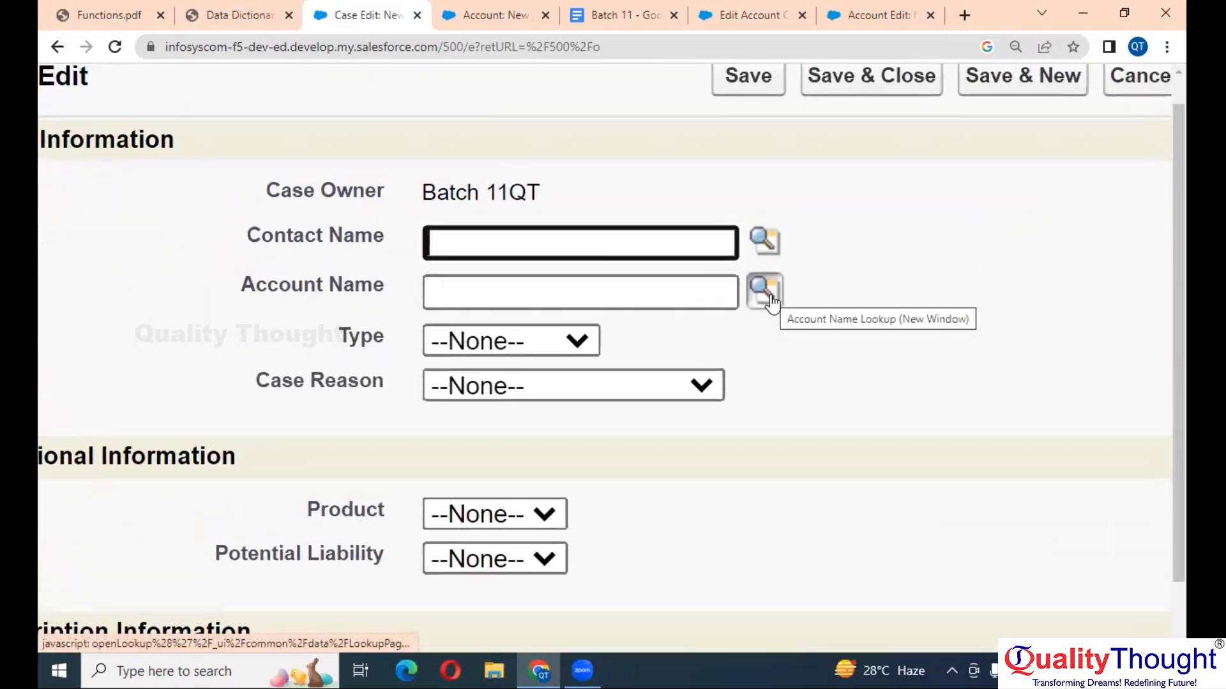
pyautogui.click(645, 290)
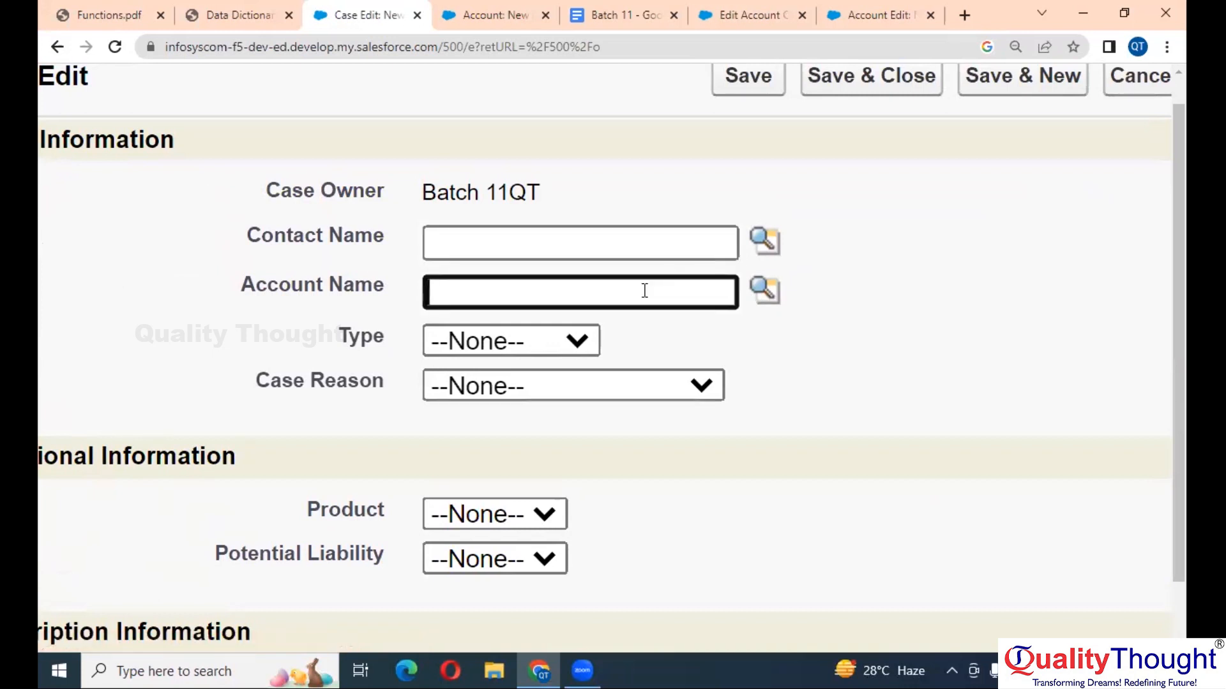
pyautogui.scroll(1, 611, 418)
pyautogui.hscroll(-1, 611, 418)
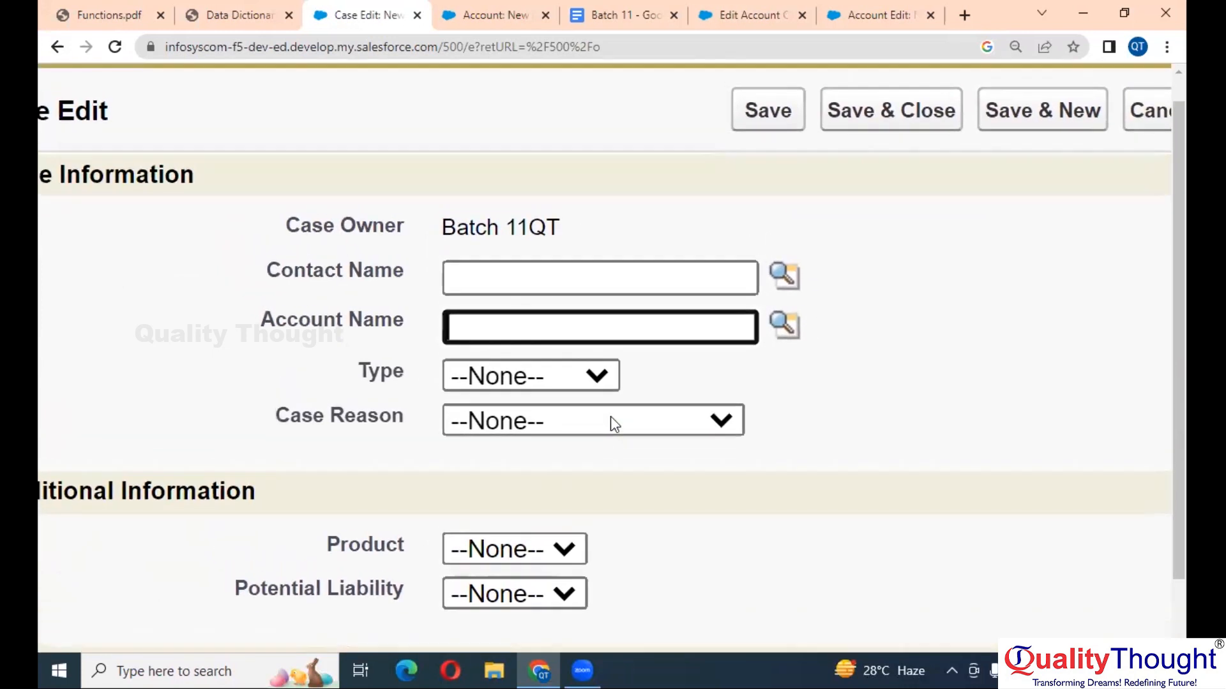
pyautogui.scroll(3, 610, 416)
pyautogui.click(794, 455)
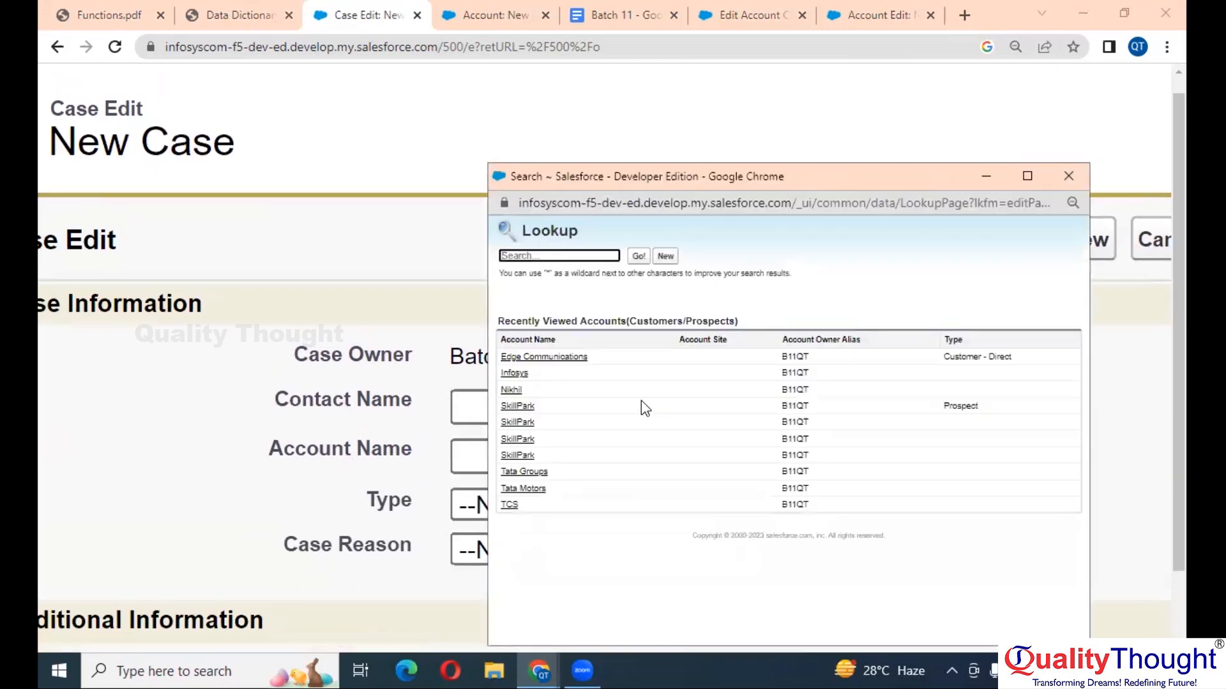
# - Choose SkillPark from Recently Viewed Accounts and zoom the form out
pyautogui.scroll(4, 630, 305)
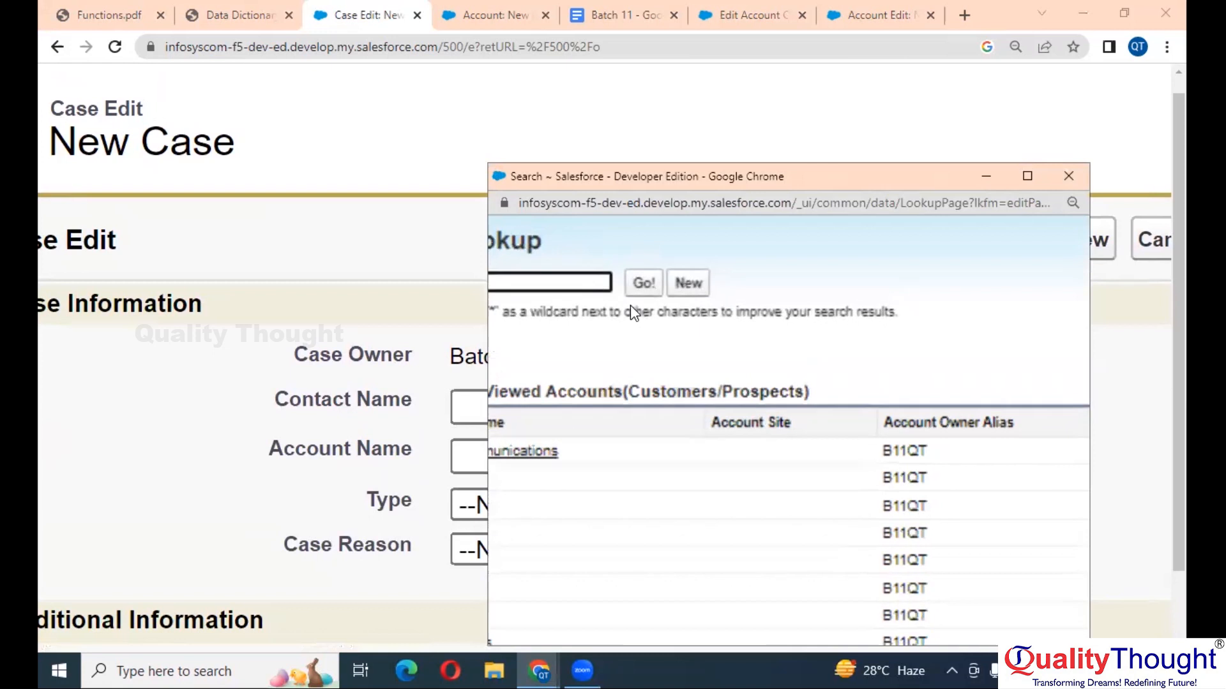
pyautogui.hscroll(-3, 591, 391)
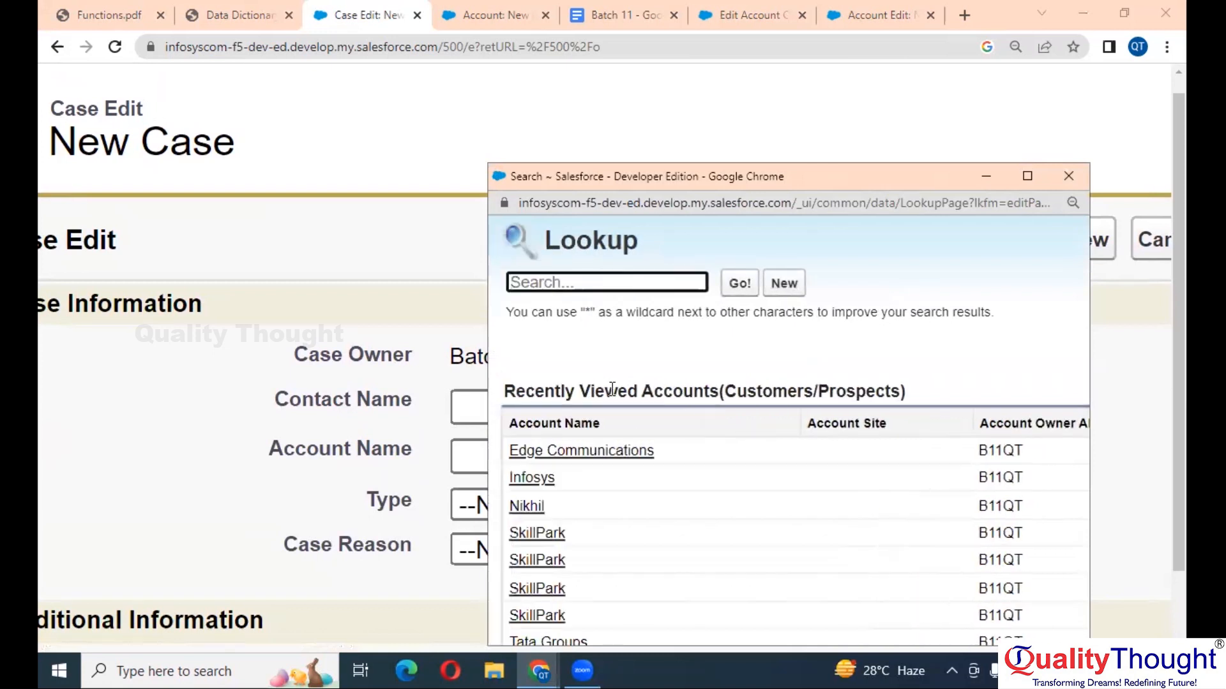
pyautogui.doubleClick(679, 389)
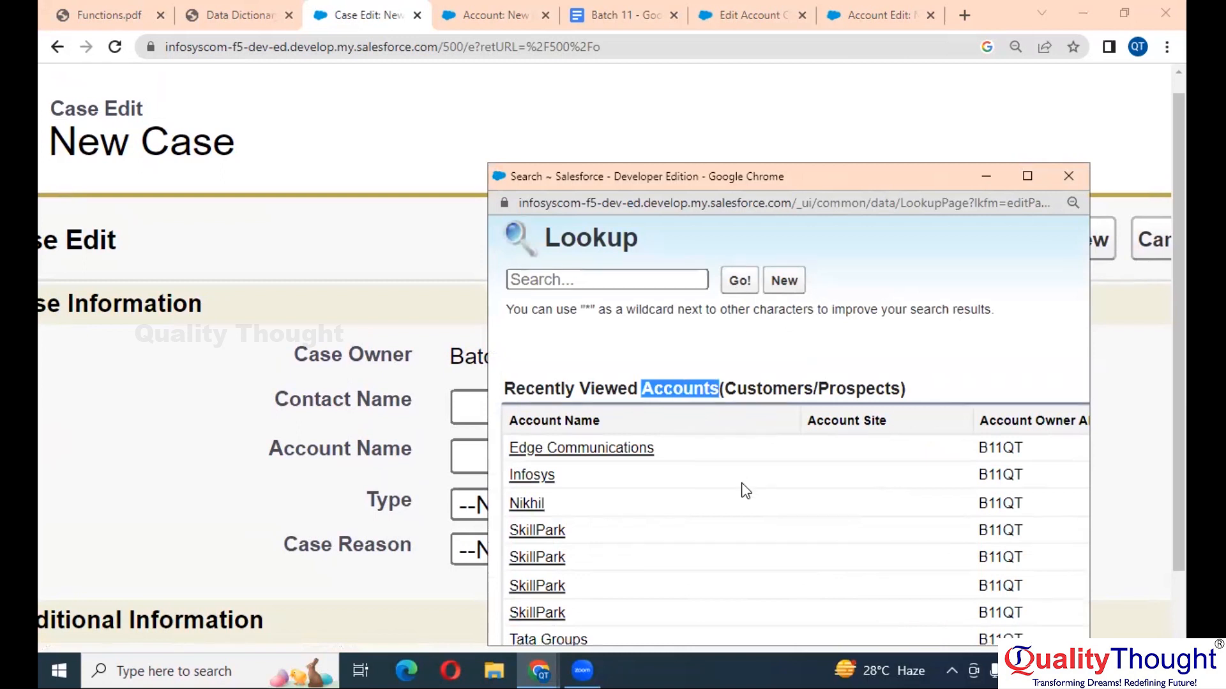
pyautogui.scroll(-1, 741, 489)
pyautogui.scroll(-2, 879, 296)
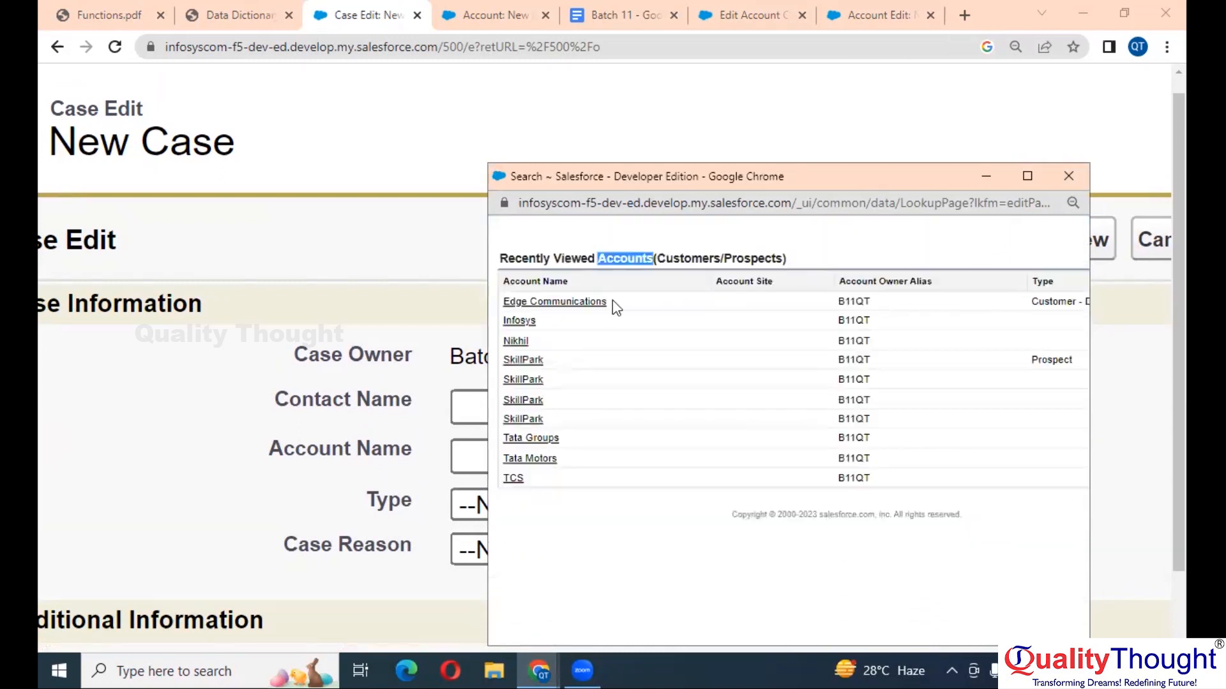
pyautogui.click(532, 363)
pyautogui.hotkey('ctrl', '-')
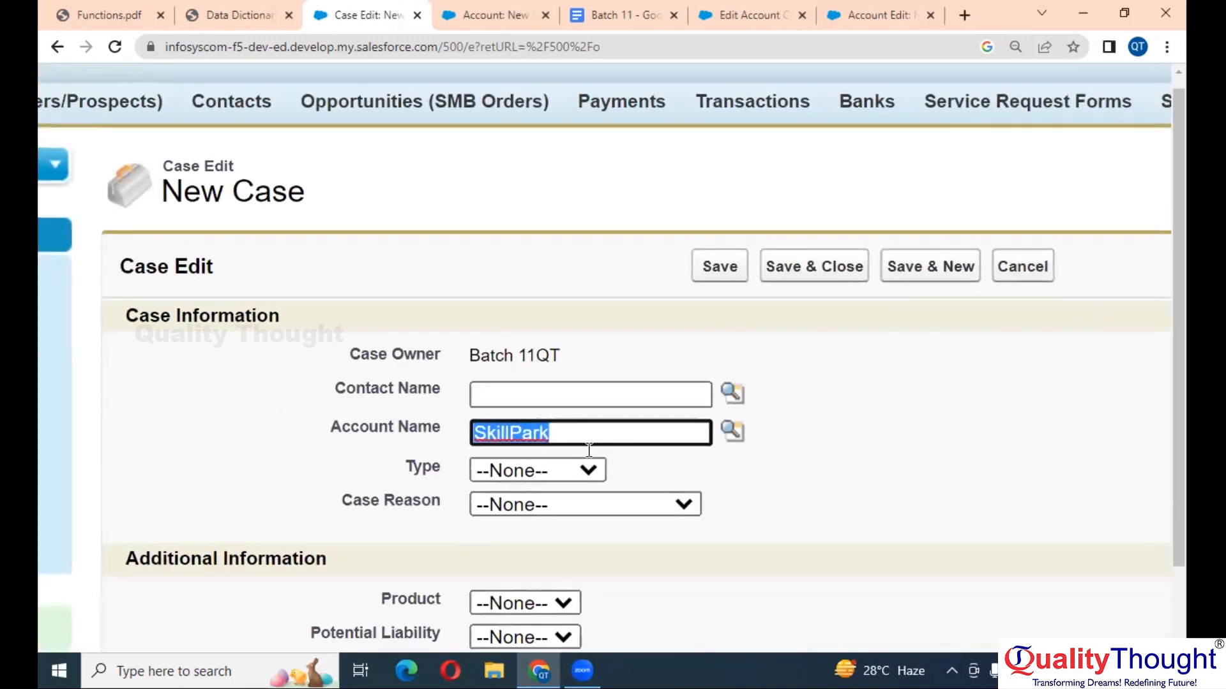
# - Open the Accounts list in a new tab and go to SkillPark's details
pyautogui.click(508, 3)
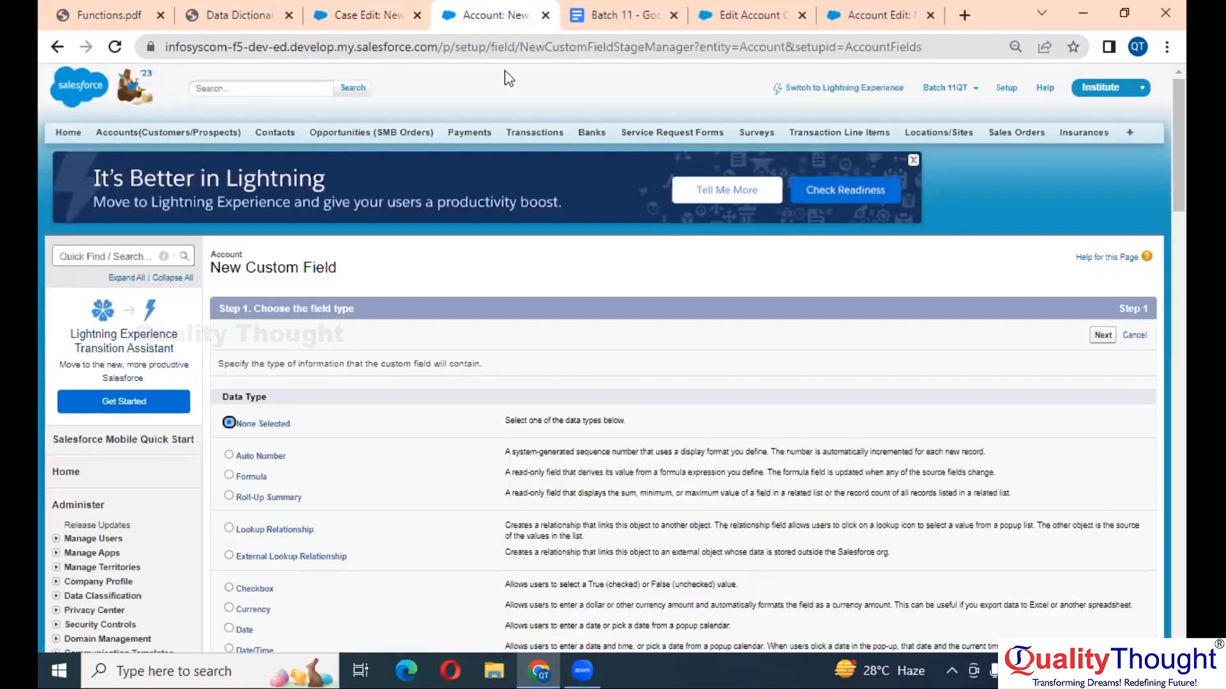
pyautogui.click(369, 8)
pyautogui.hscroll(-4, 479, 360)
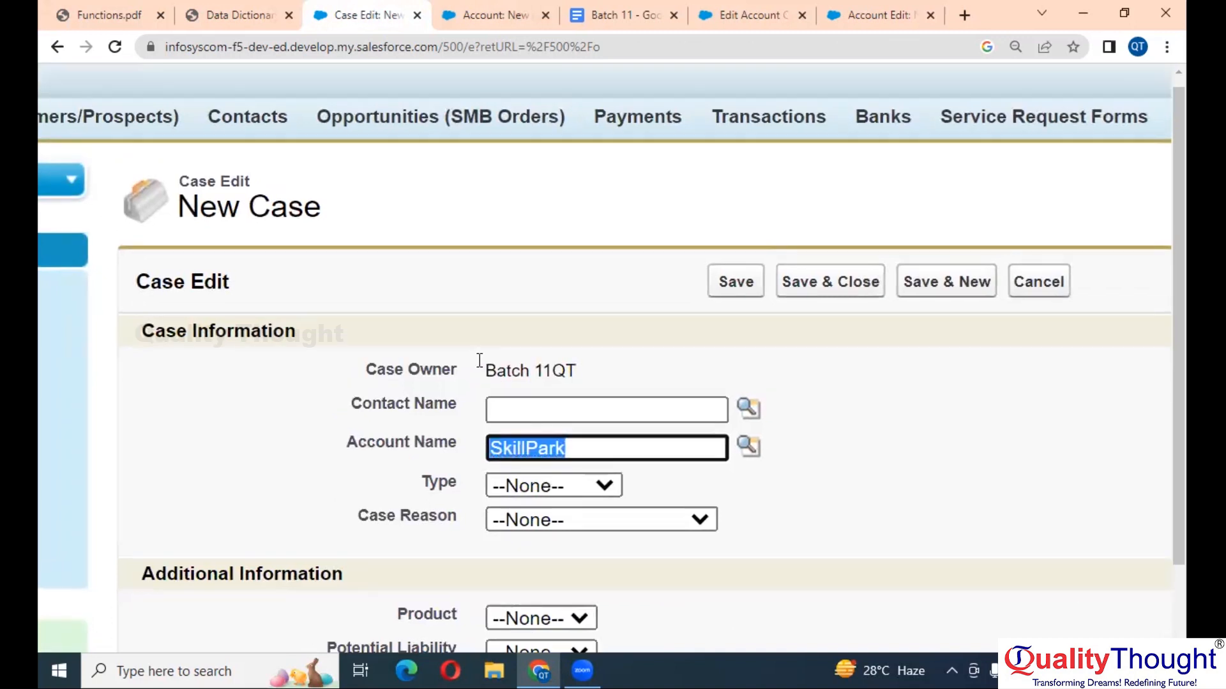
pyautogui.rightClick(271, 130)
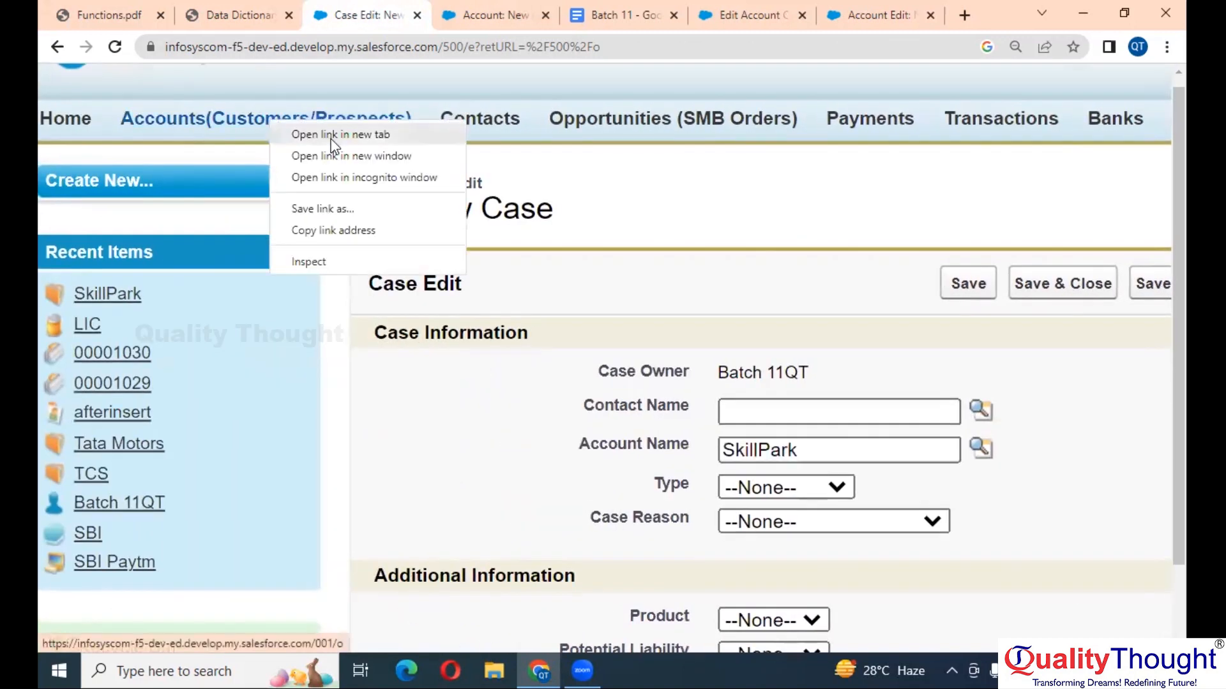
pyautogui.click(341, 134)
pyautogui.click(440, 15)
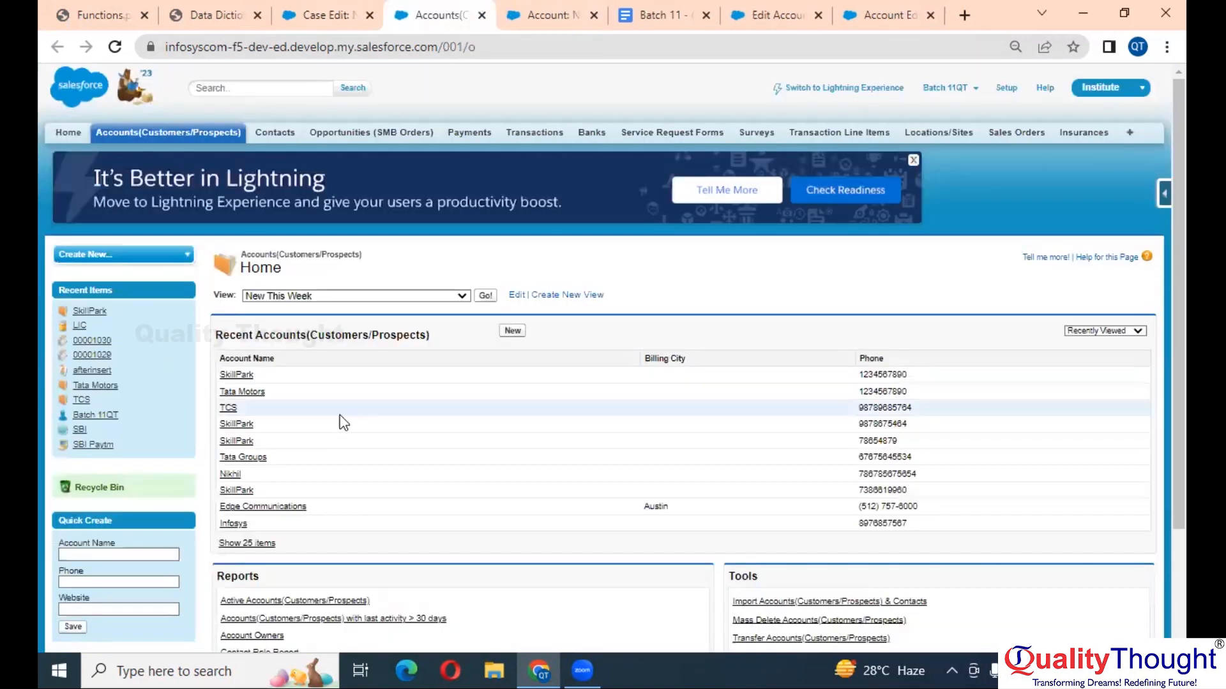
pyautogui.click(237, 375)
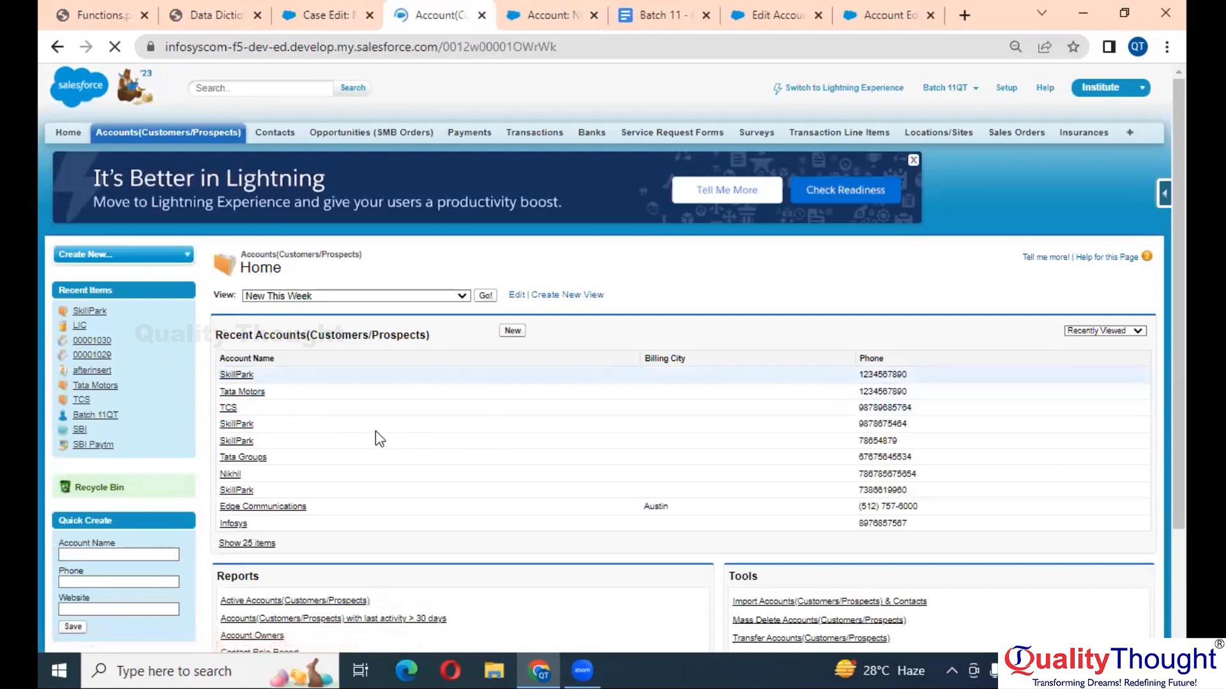
pyautogui.scroll(-5, 355, 424)
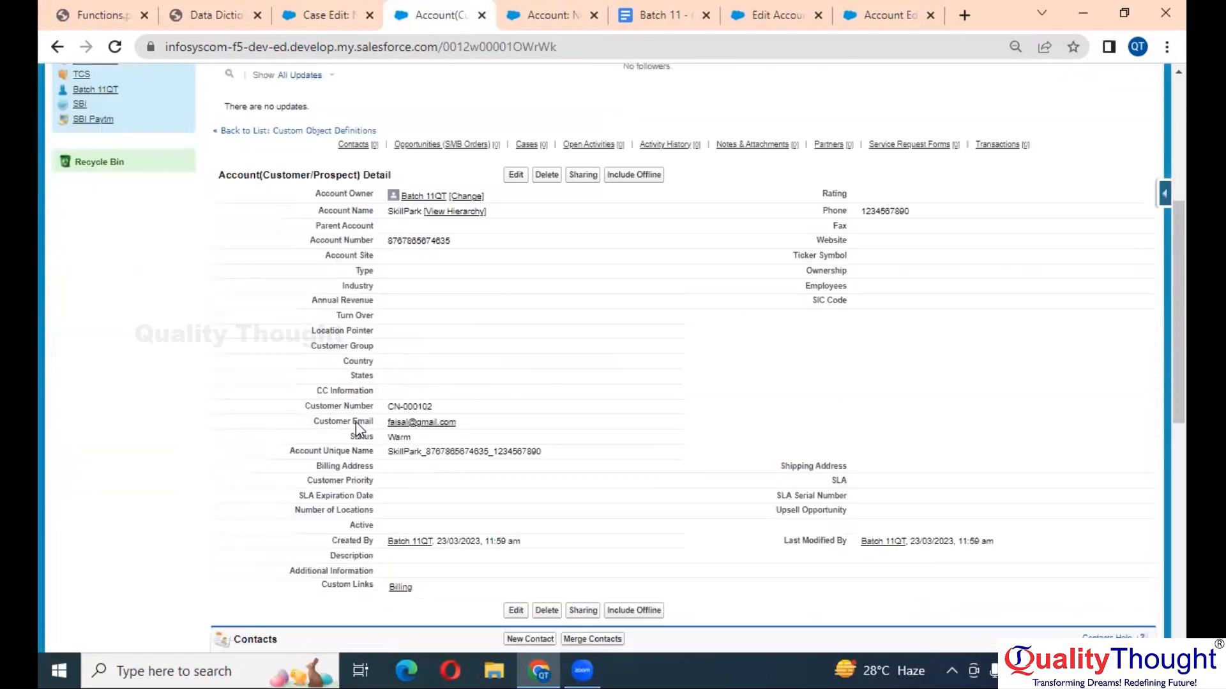
pyautogui.scroll(6, 392, 301)
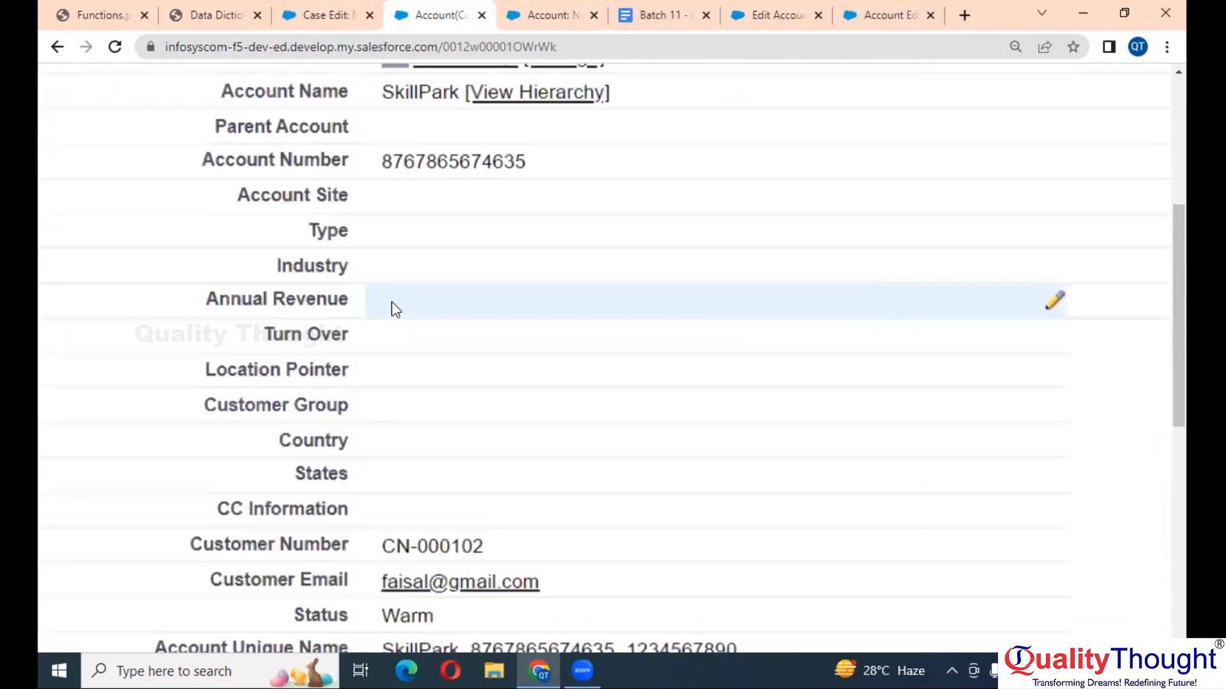
pyautogui.scroll(1, 402, 243)
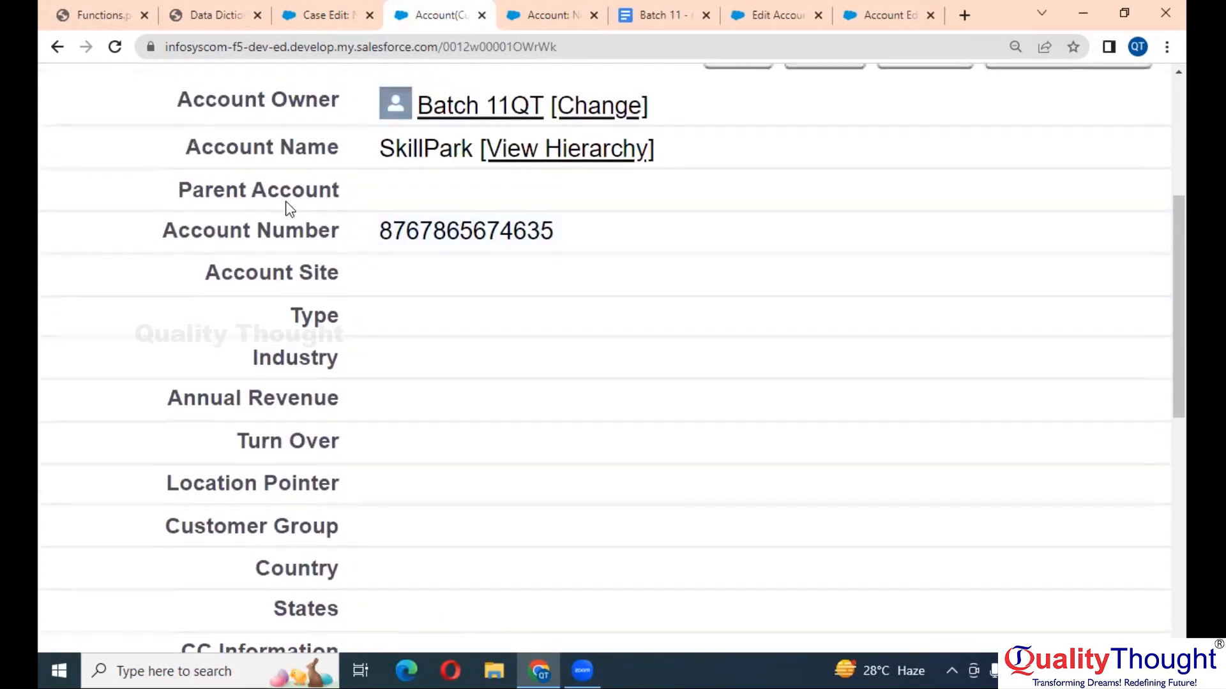
pyautogui.moveTo(381, 234); pyautogui.dragTo(555, 238)
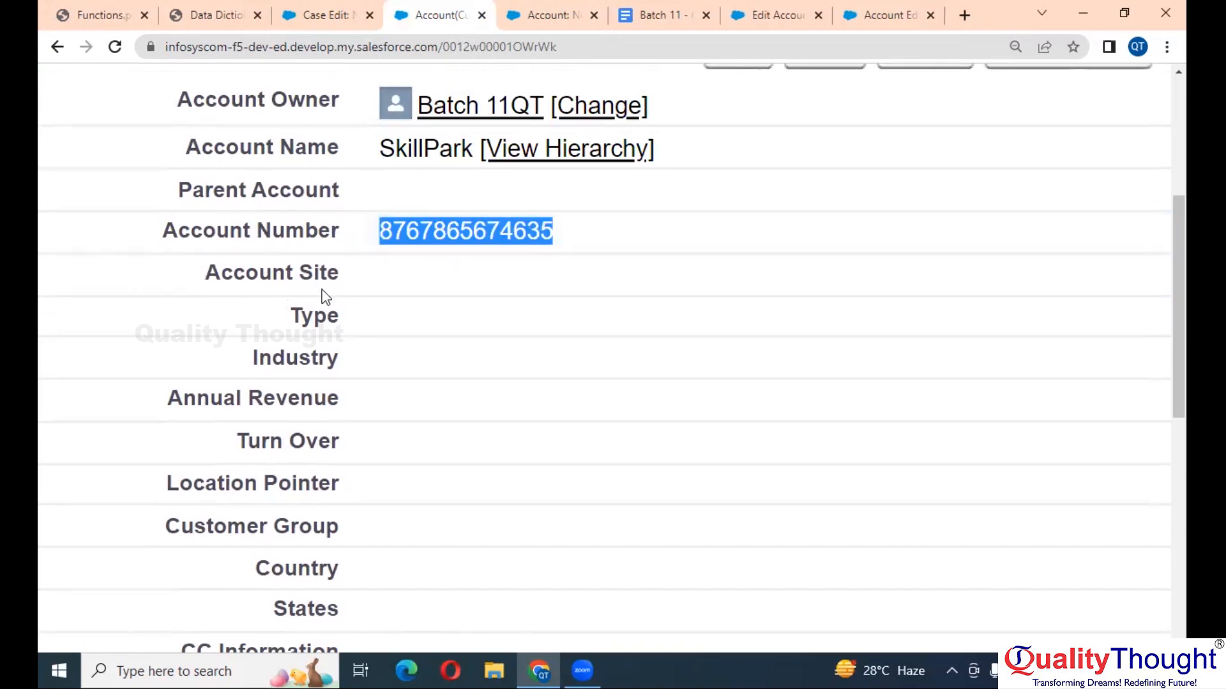
pyautogui.scroll(-2, 442, 233)
pyautogui.click(361, 9)
# - Replace SkillPark with TCS as the case's Account Name using the lookup
pyautogui.scroll(-4, 677, 483)
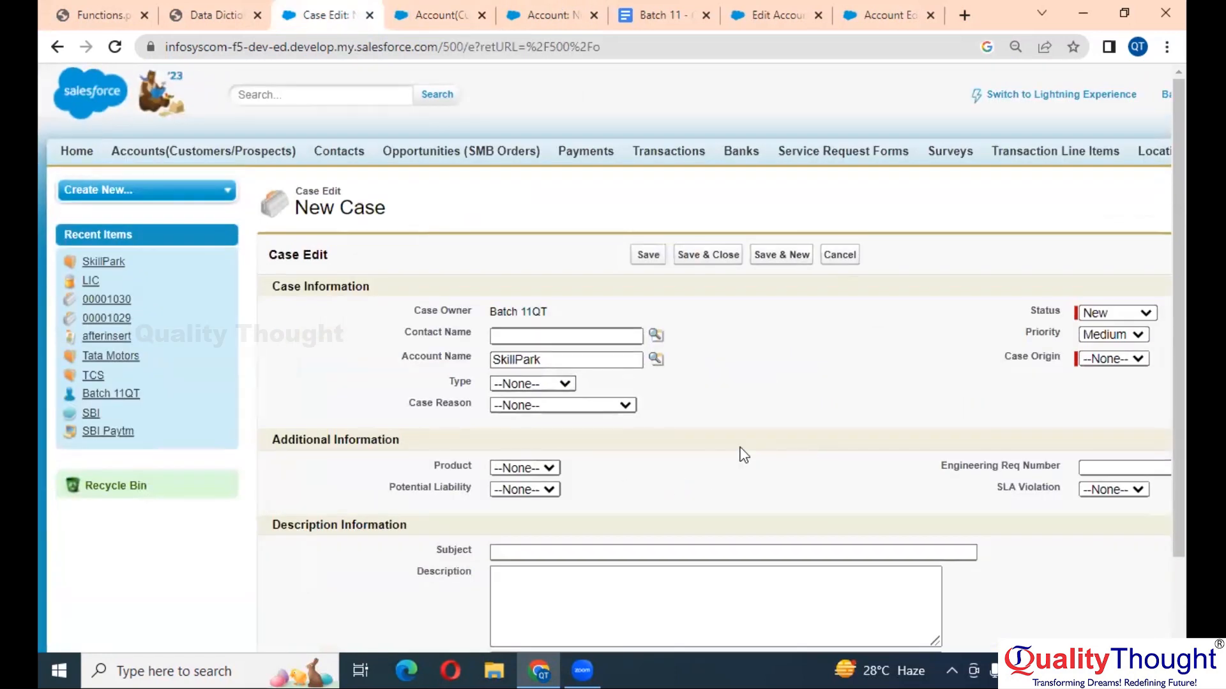
pyautogui.doubleClick(614, 358)
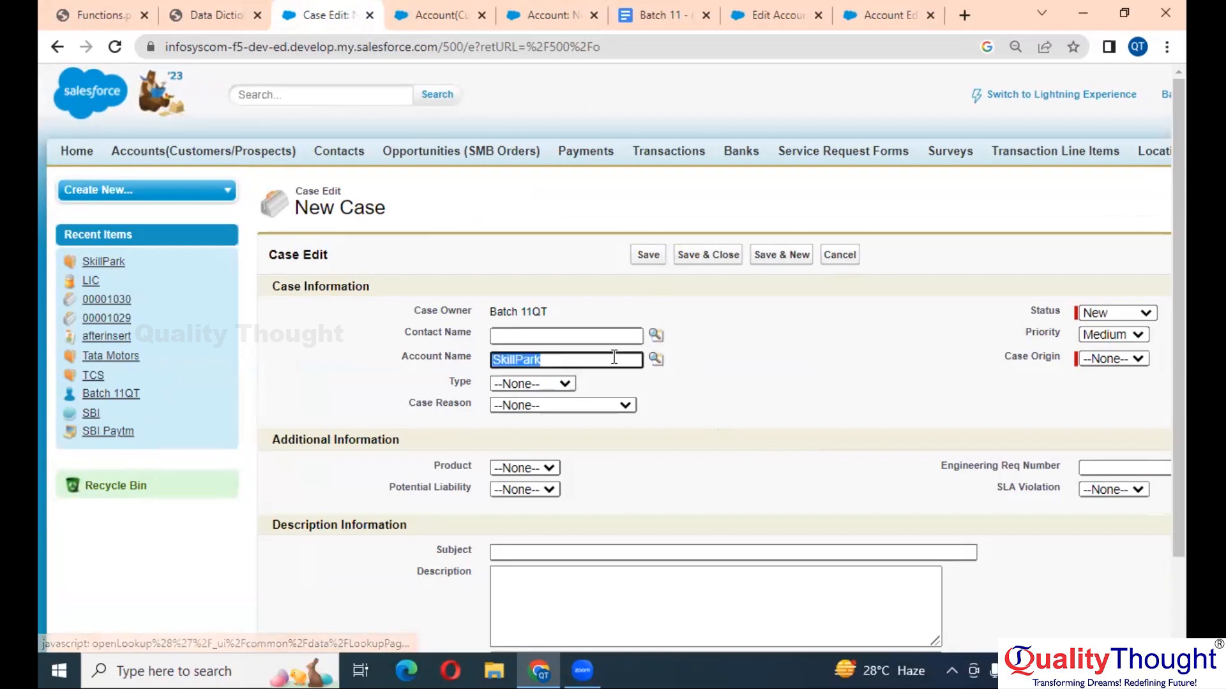
pyautogui.press('BackSpace')
pyautogui.click(655, 359)
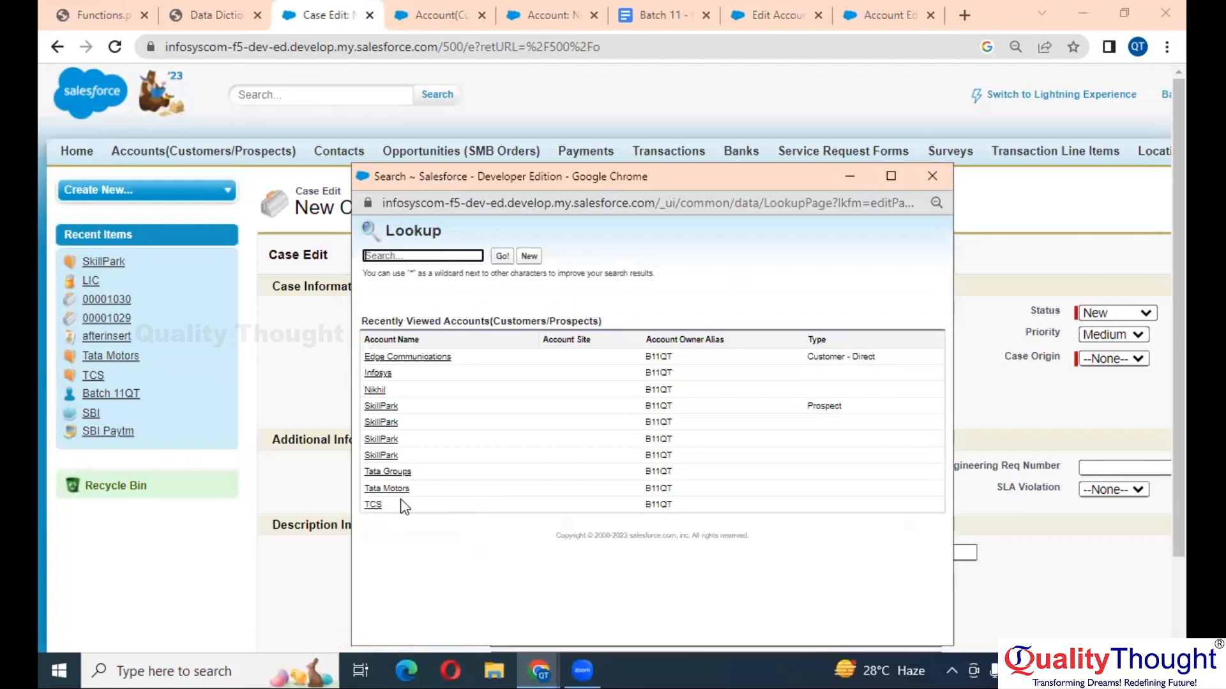
pyautogui.click(380, 511)
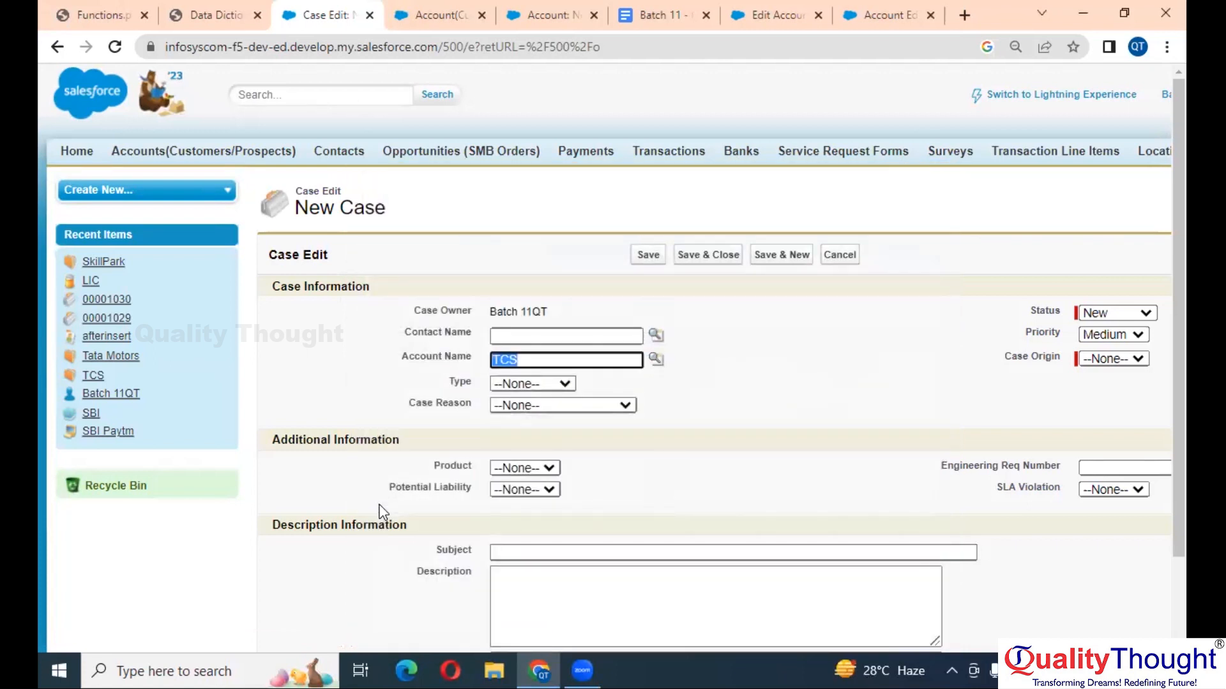
pyautogui.click(440, 15)
pyautogui.scroll(2, 366, 282)
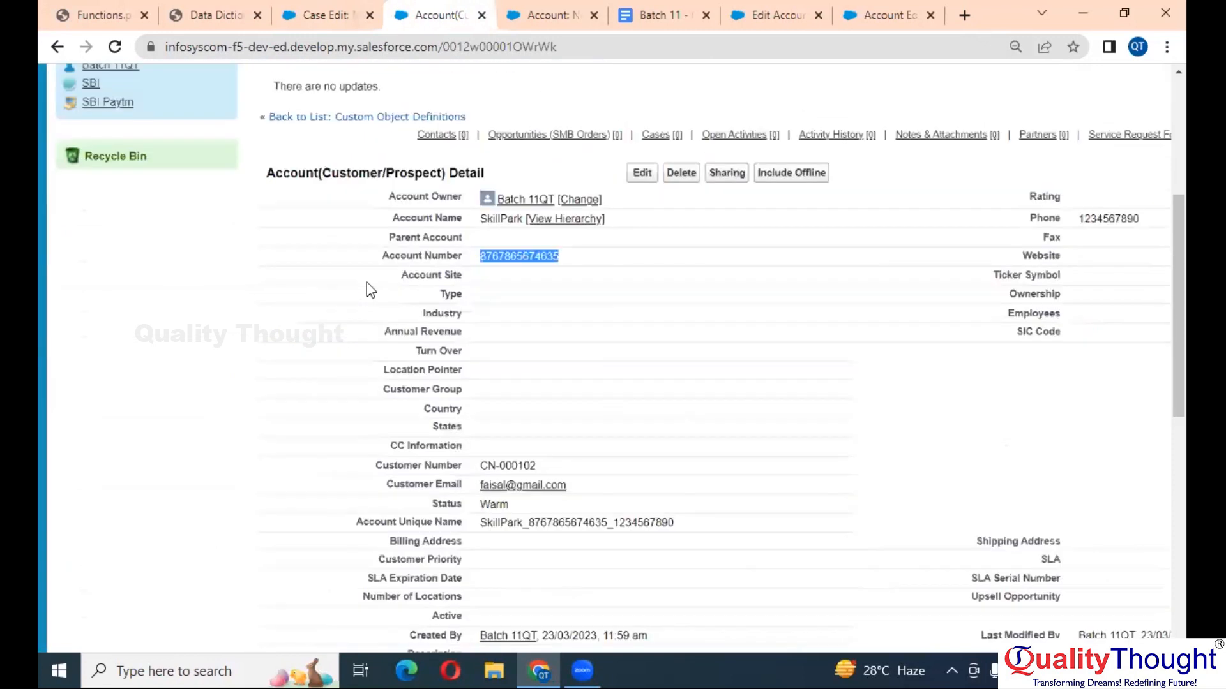
pyautogui.hscroll(-5, 366, 282)
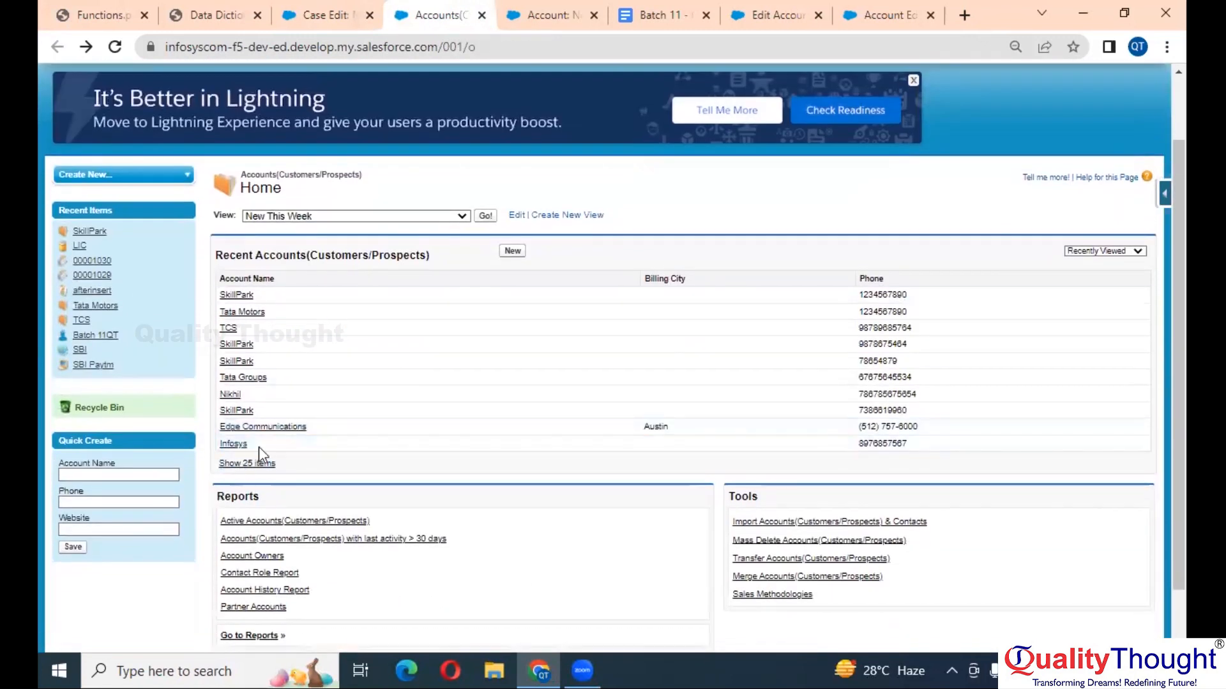
# - Open the TCS account and enter 78000 inline as its Account Number
pyautogui.click(227, 329)
pyautogui.scroll(-1, 434, 447)
pyautogui.scroll(-2, 449, 490)
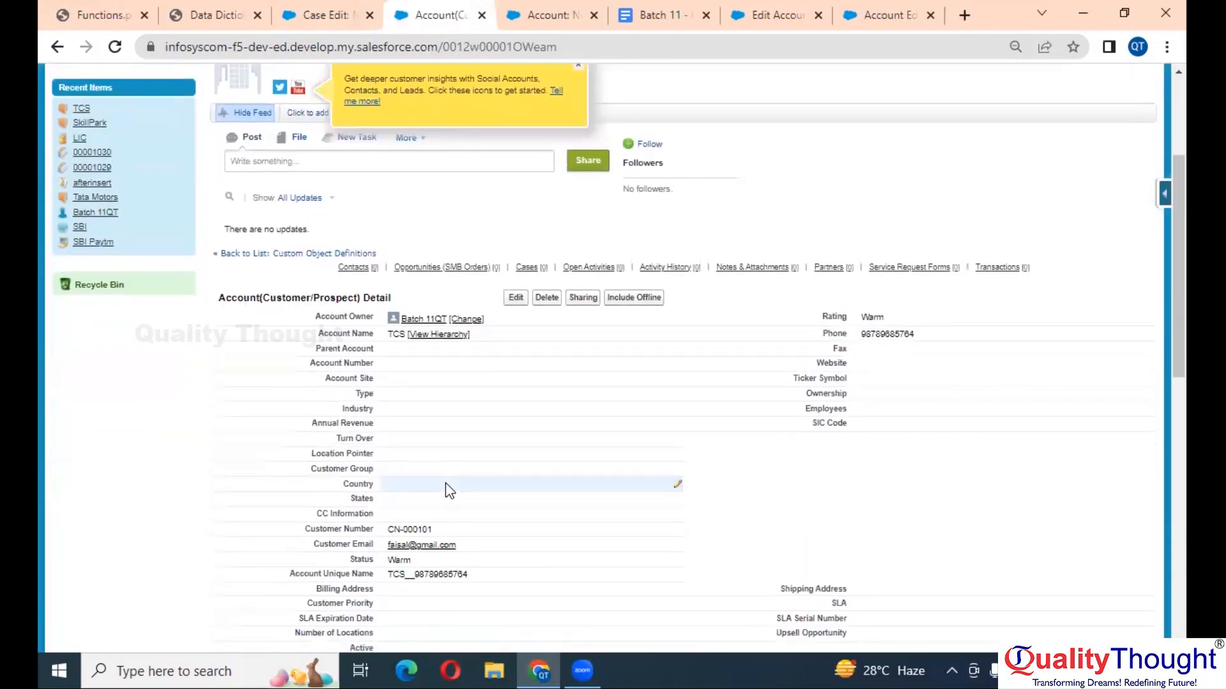
pyautogui.scroll(6, 449, 491)
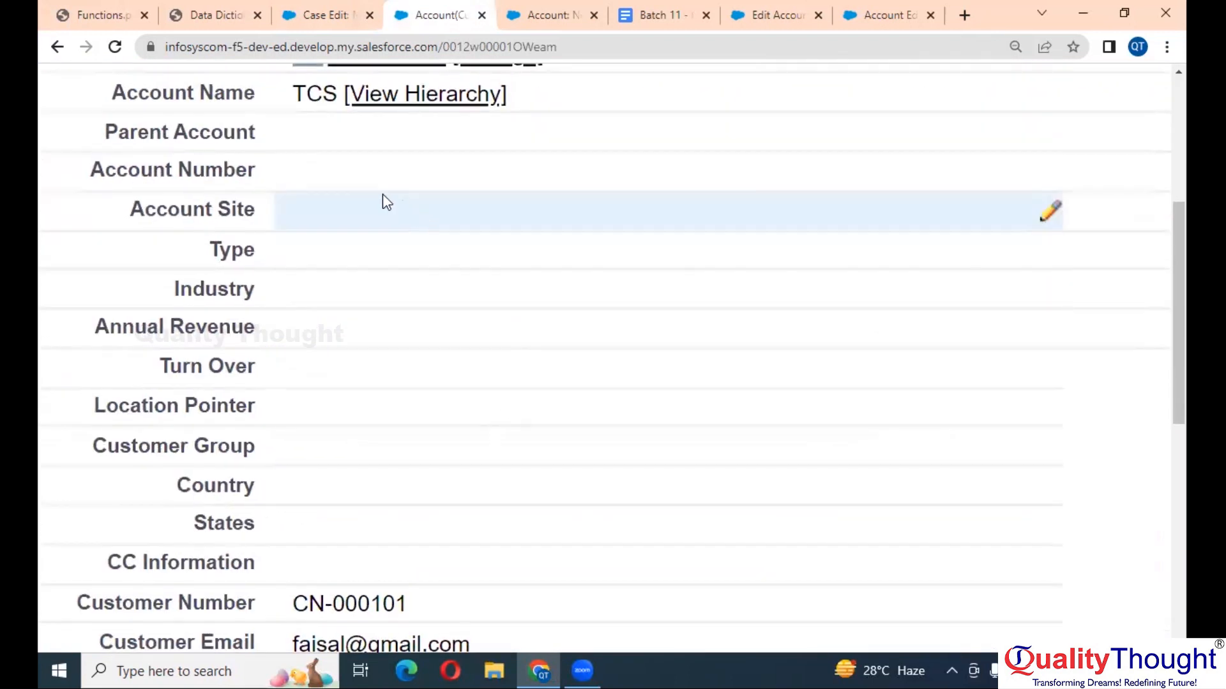
pyautogui.doubleClick(454, 170)
pyautogui.write('78000')
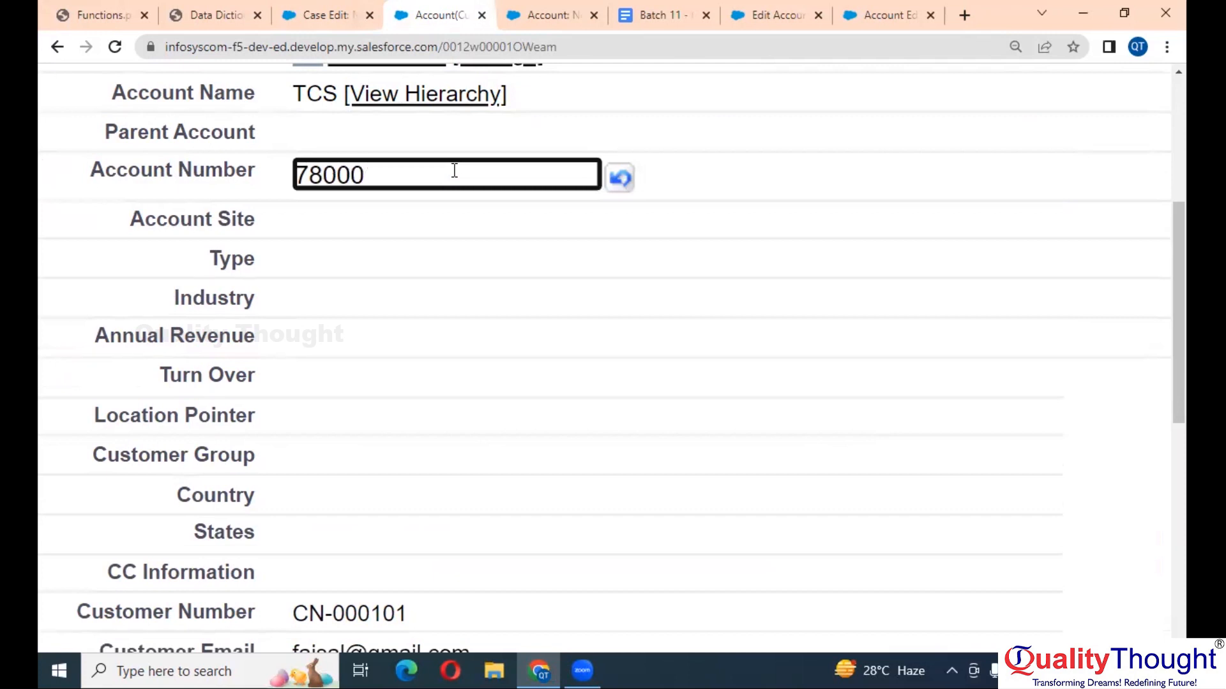
pyautogui.scroll(-1, 454, 170)
pyautogui.click(522, 270)
pyautogui.scroll(-1, 522, 278)
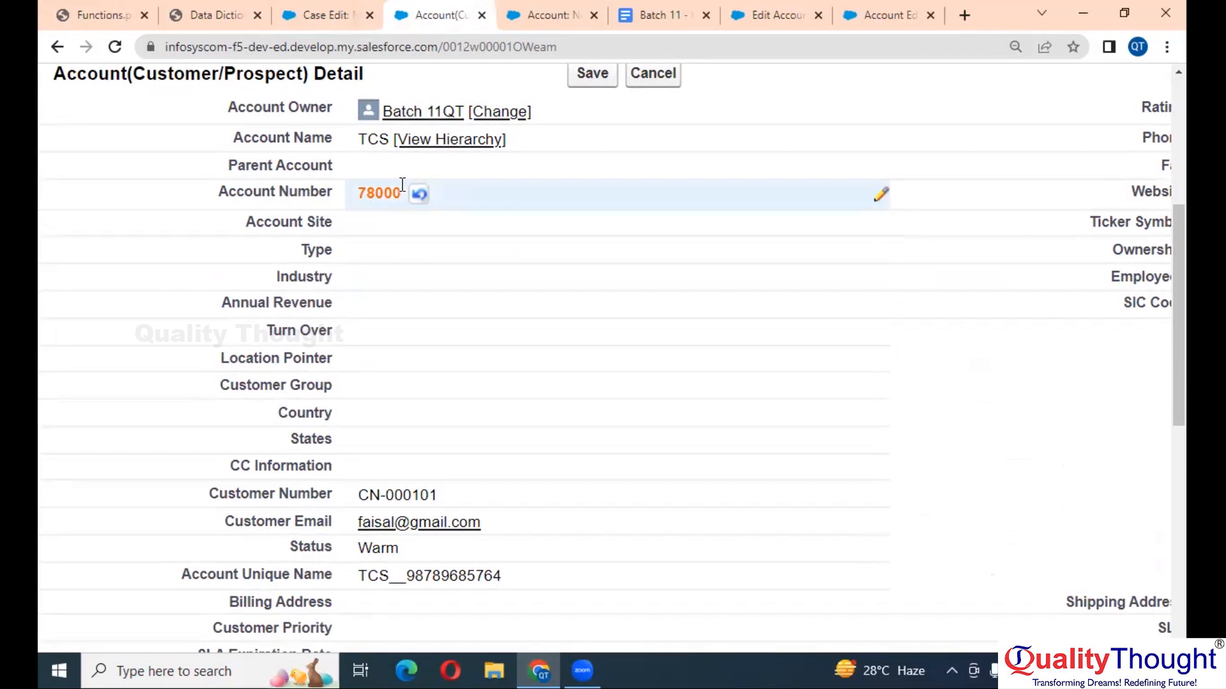
pyautogui.click(541, 17)
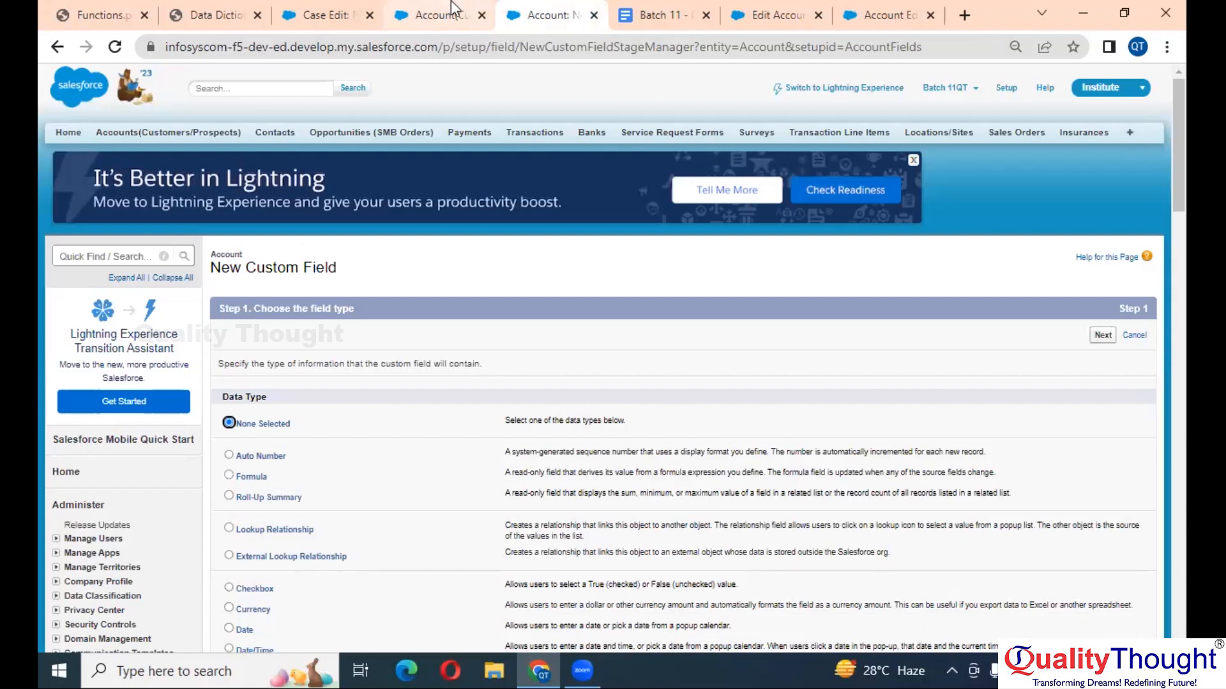
# - Start a new Case custom field of type Formula from the quick access menu
pyautogui.click(325, 15)
pyautogui.hotkey('ctrl', '-')
pyautogui.hotkey('ctrl', '-')
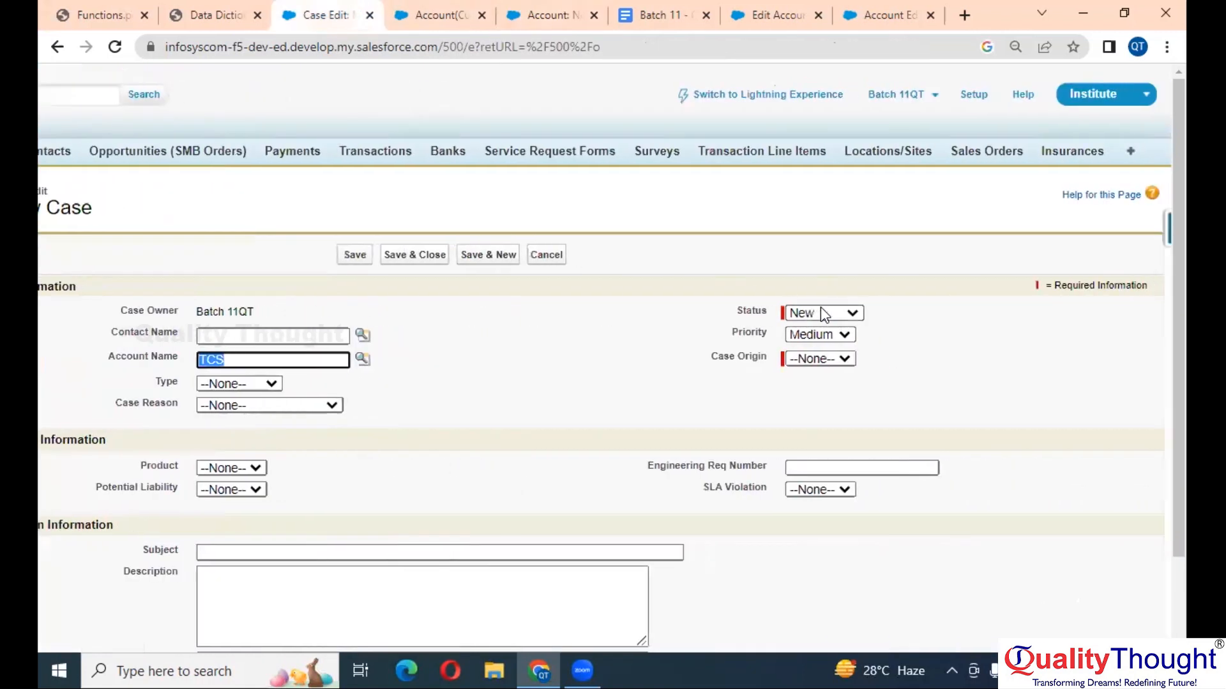
pyautogui.click(1161, 201)
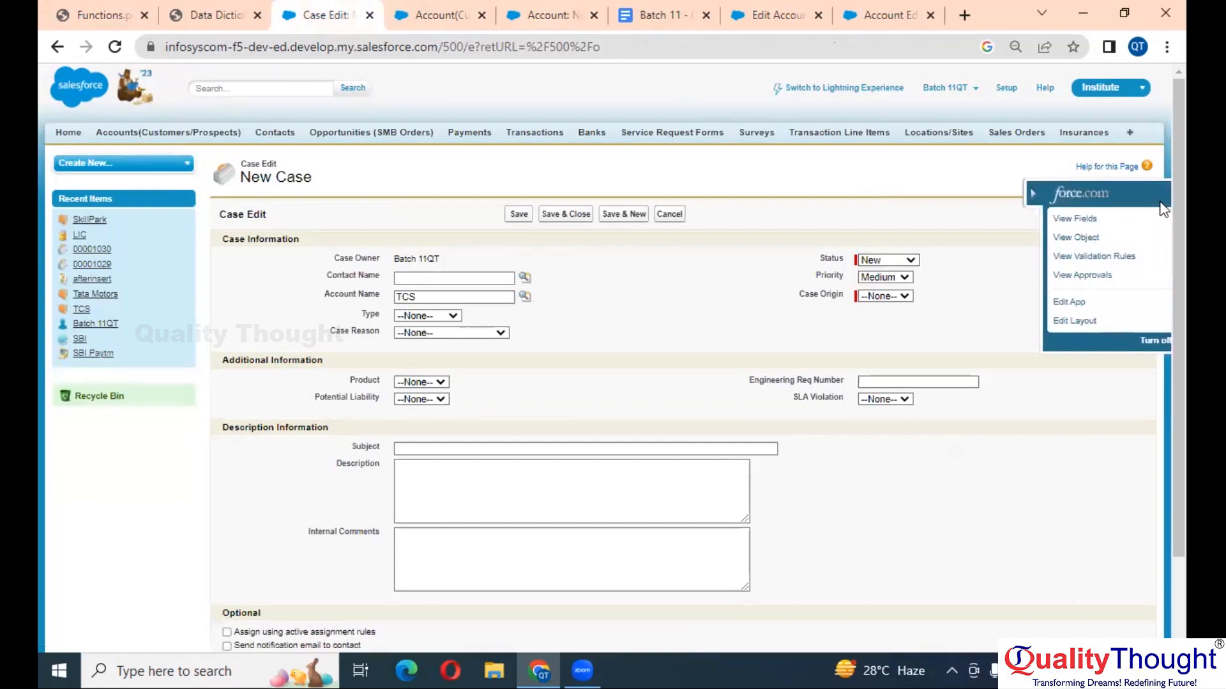
pyautogui.click(1152, 220)
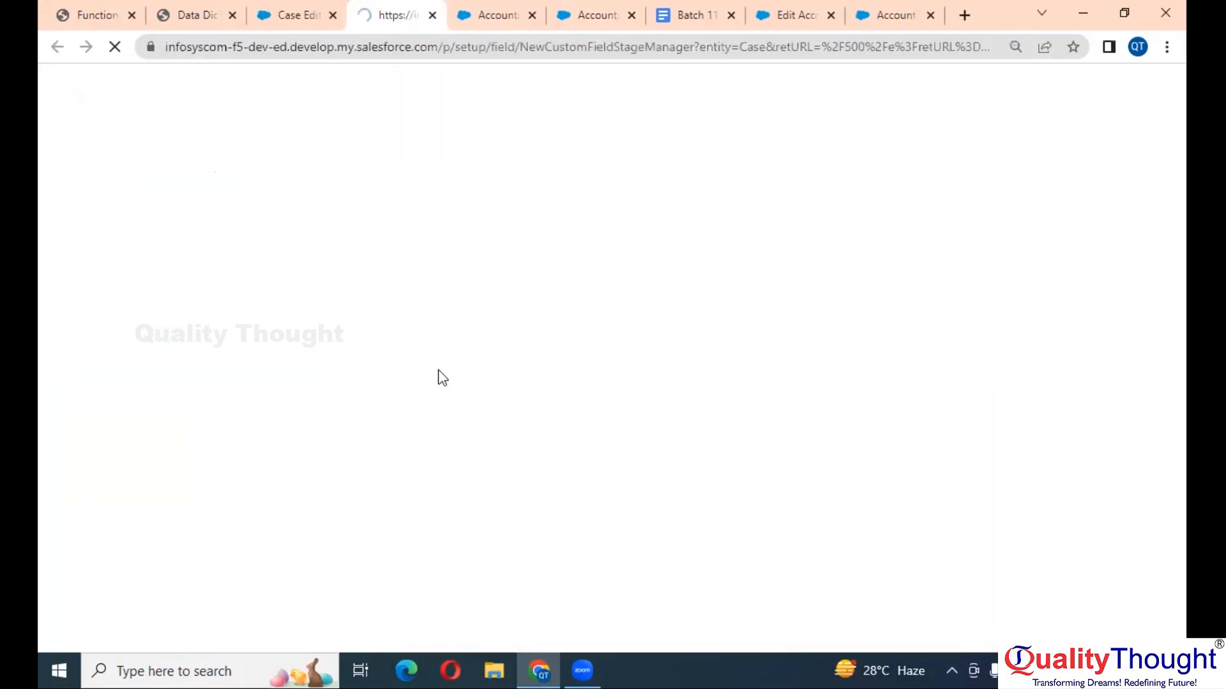
pyautogui.scroll(5, 441, 376)
pyautogui.scroll(-2, 442, 377)
pyautogui.hscroll(-1, 442, 378)
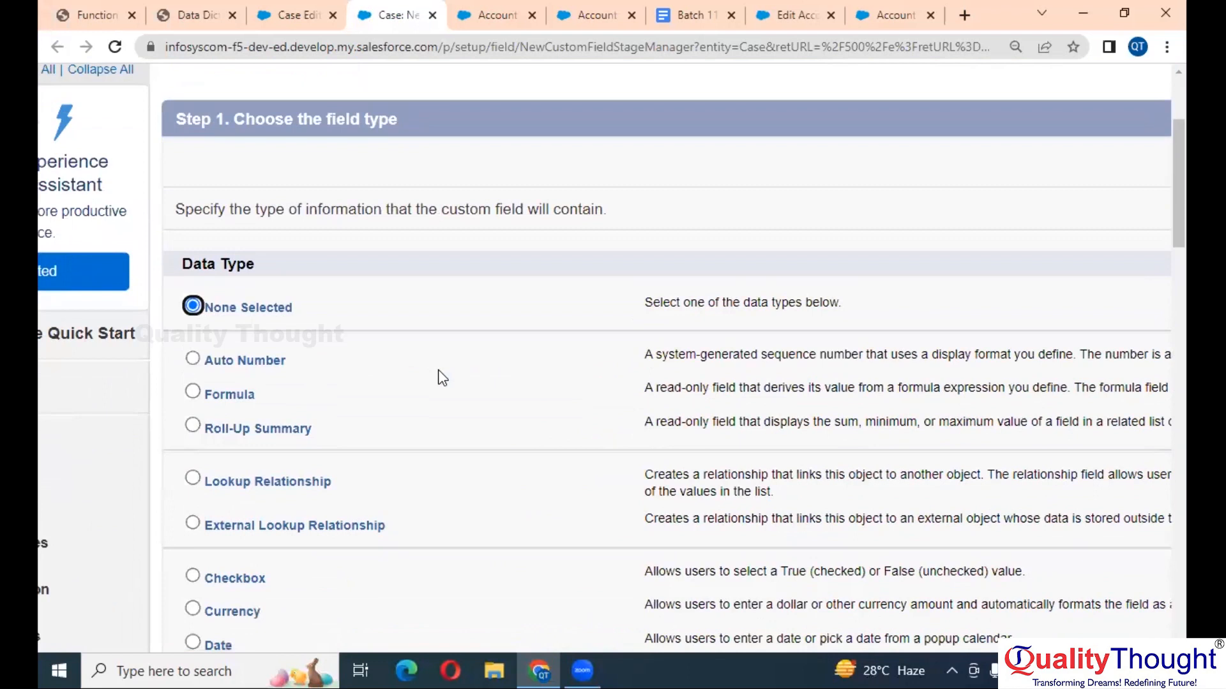
pyautogui.scroll(-2, 438, 374)
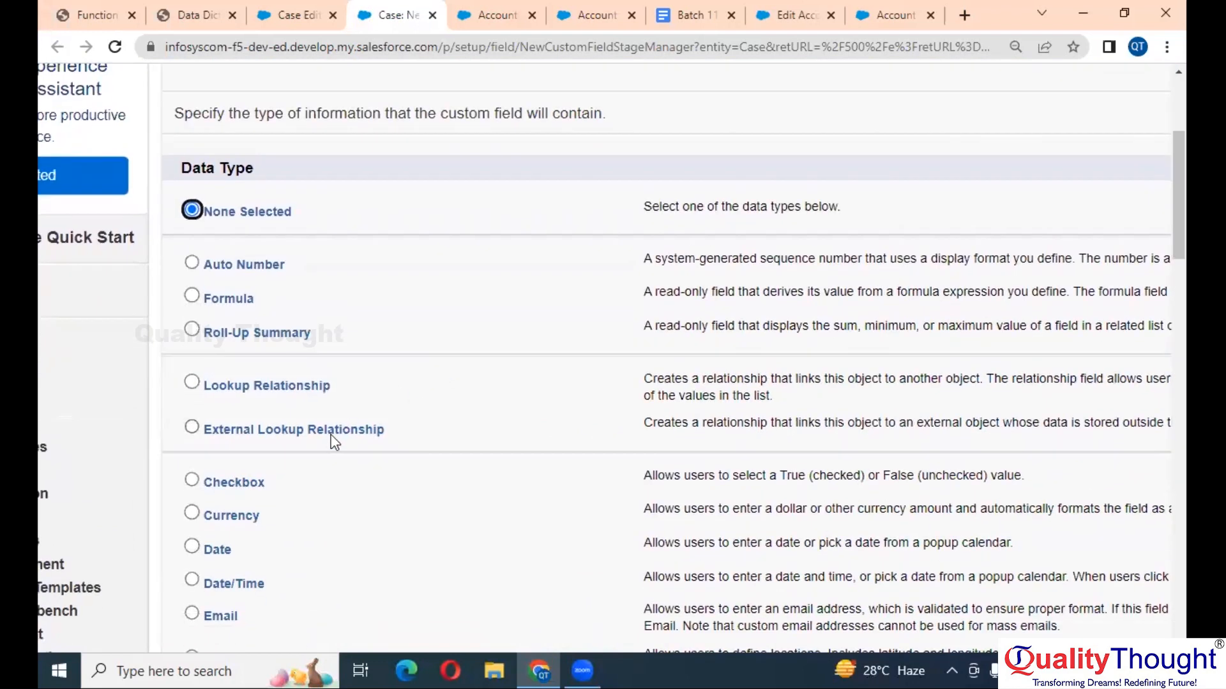
pyautogui.scroll(-1, 326, 443)
pyautogui.click(233, 264)
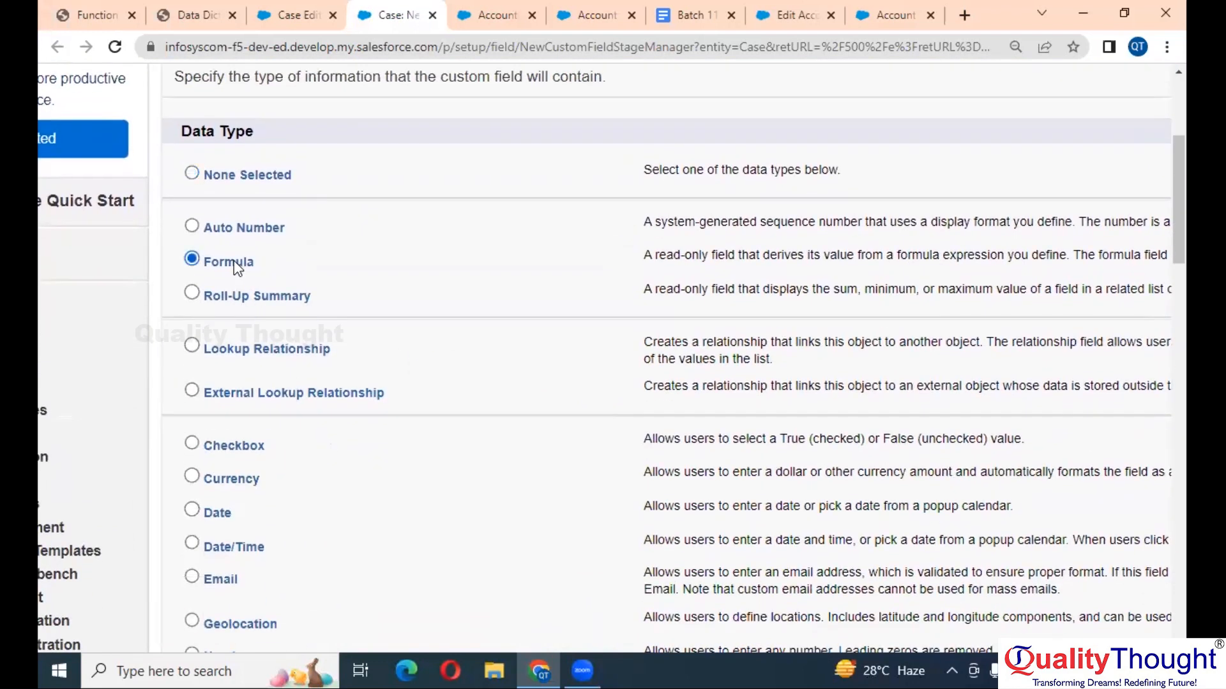
pyautogui.press('Return')
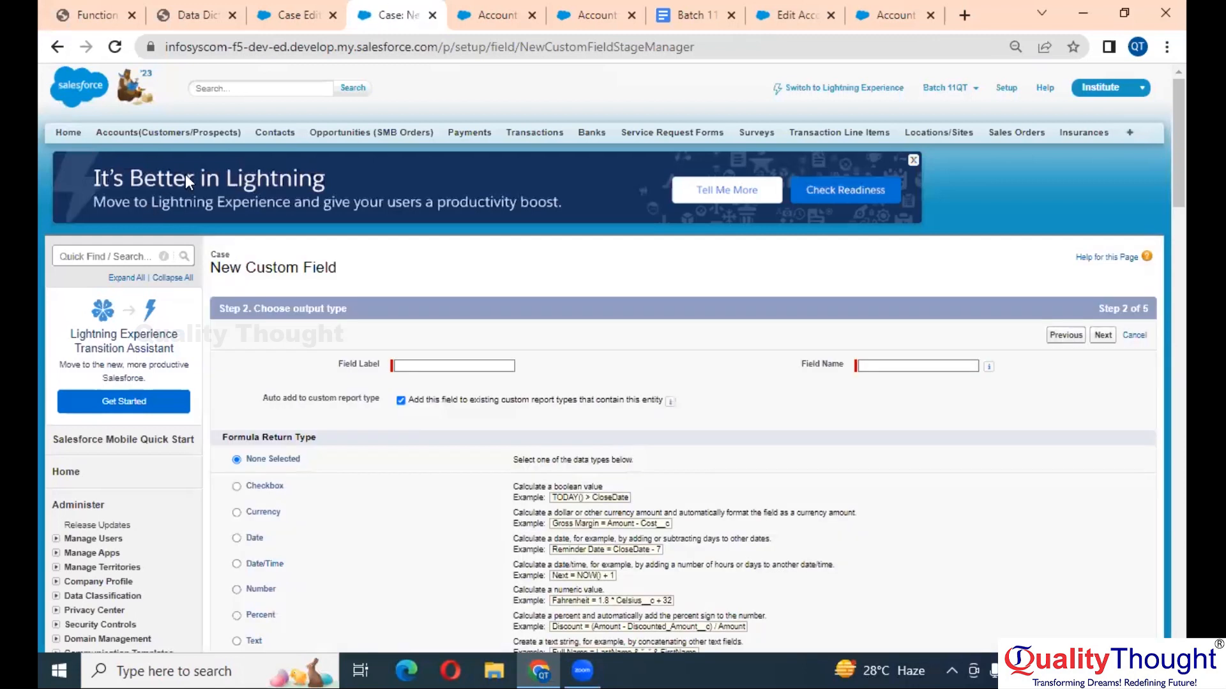
pyautogui.click(262, 9)
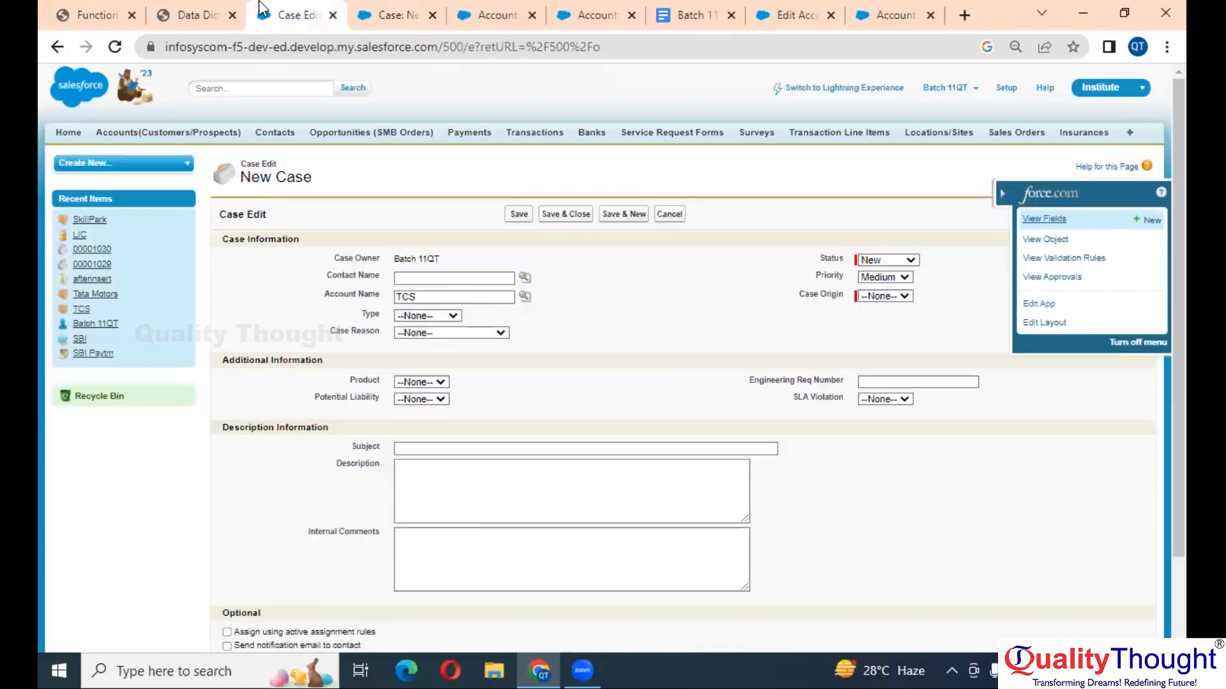
# - Select 'Account Number' in Data Dictionary requirement Us-00031 and return to Salesforce
pyautogui.click(178, 8)
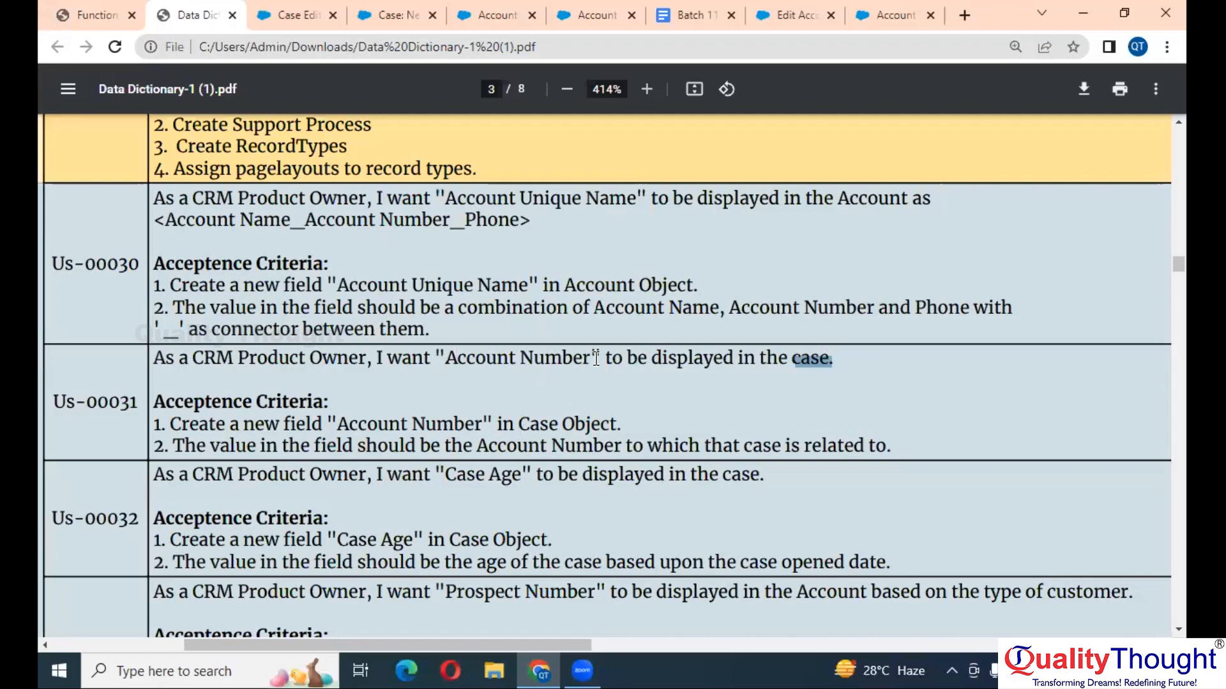
pyautogui.moveTo(591, 358); pyautogui.dragTo(454, 350)
pyautogui.hotkey('ctrl', 'c')
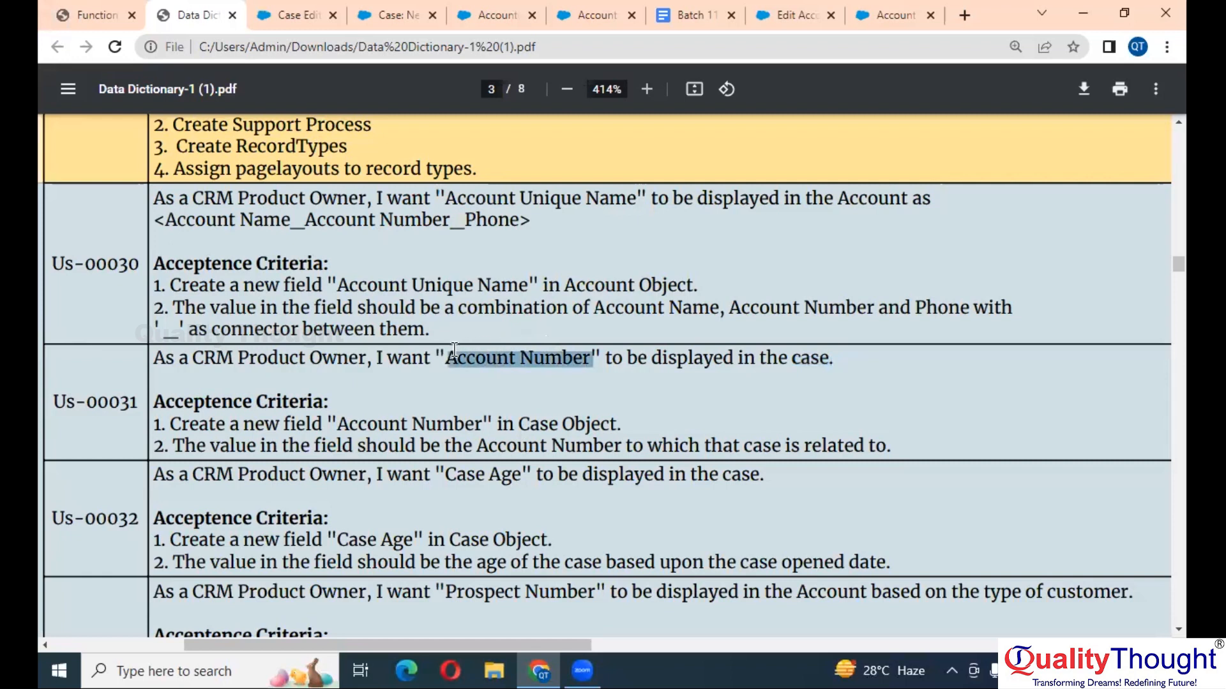
pyautogui.hotkey('ctrl', 'Tab')
pyautogui.press('Tab')
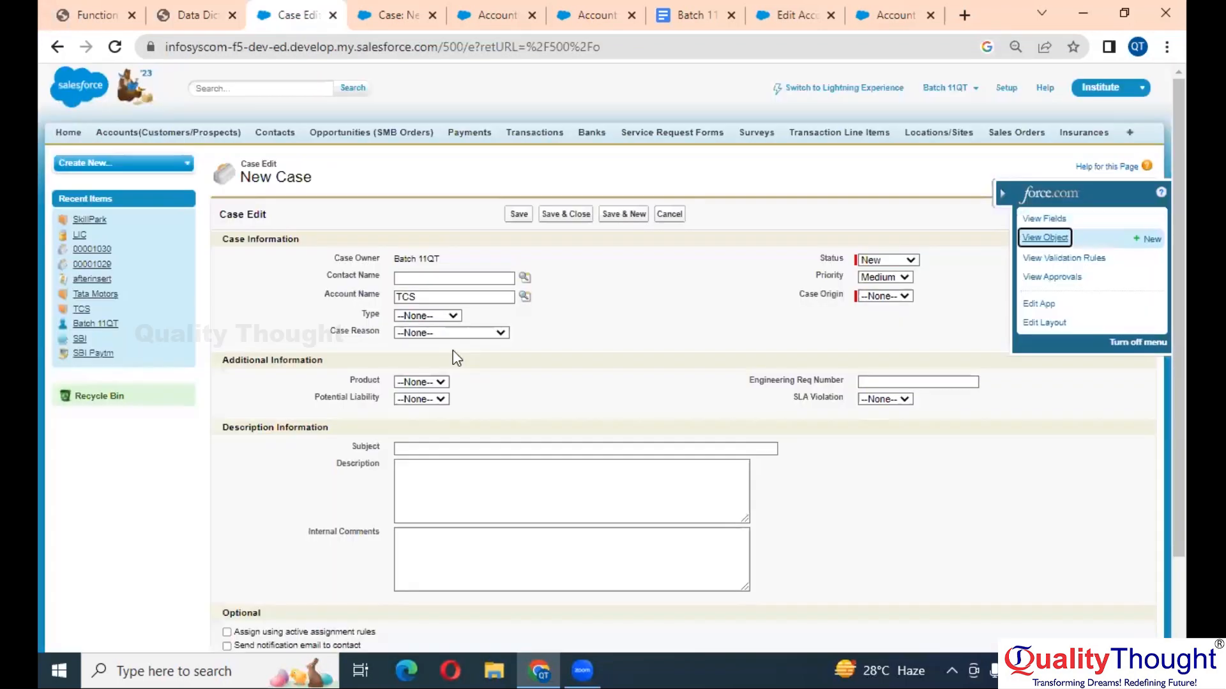
# - Label the new Case formula field 'Account Number' so the Field Name fills in as Account_Number
pyautogui.click(391, 11)
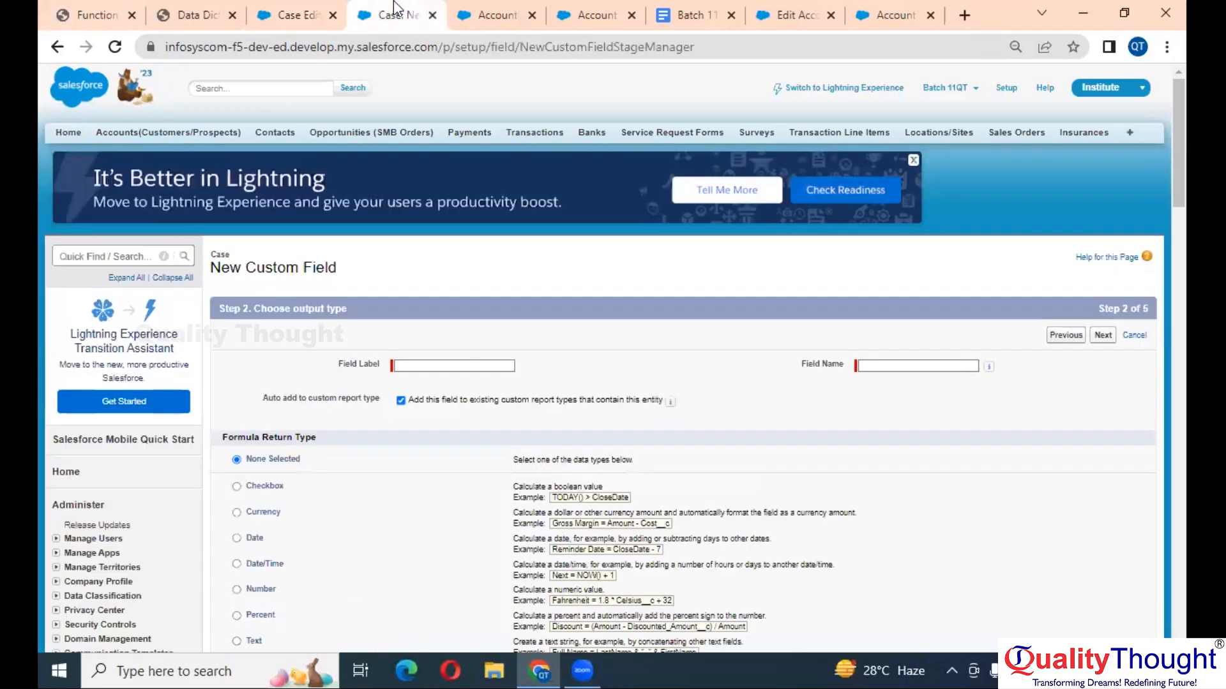
pyautogui.click(506, 367)
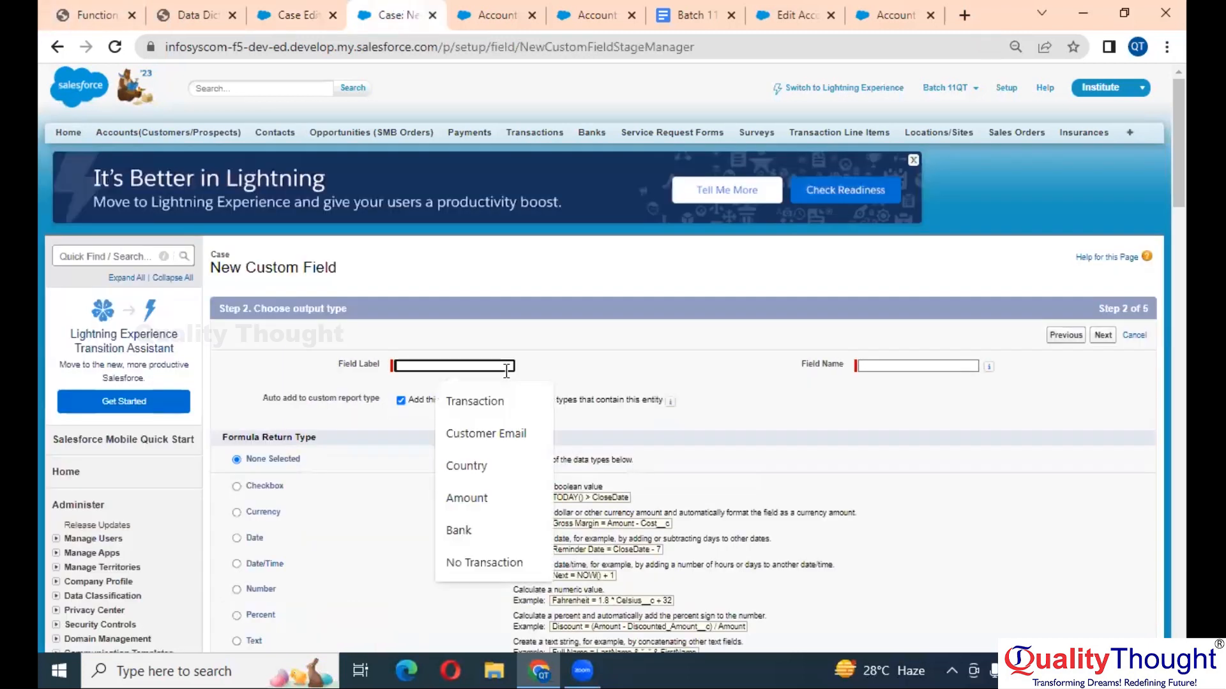
pyautogui.hotkey('ctrl', 'v')
pyautogui.press('Tab')
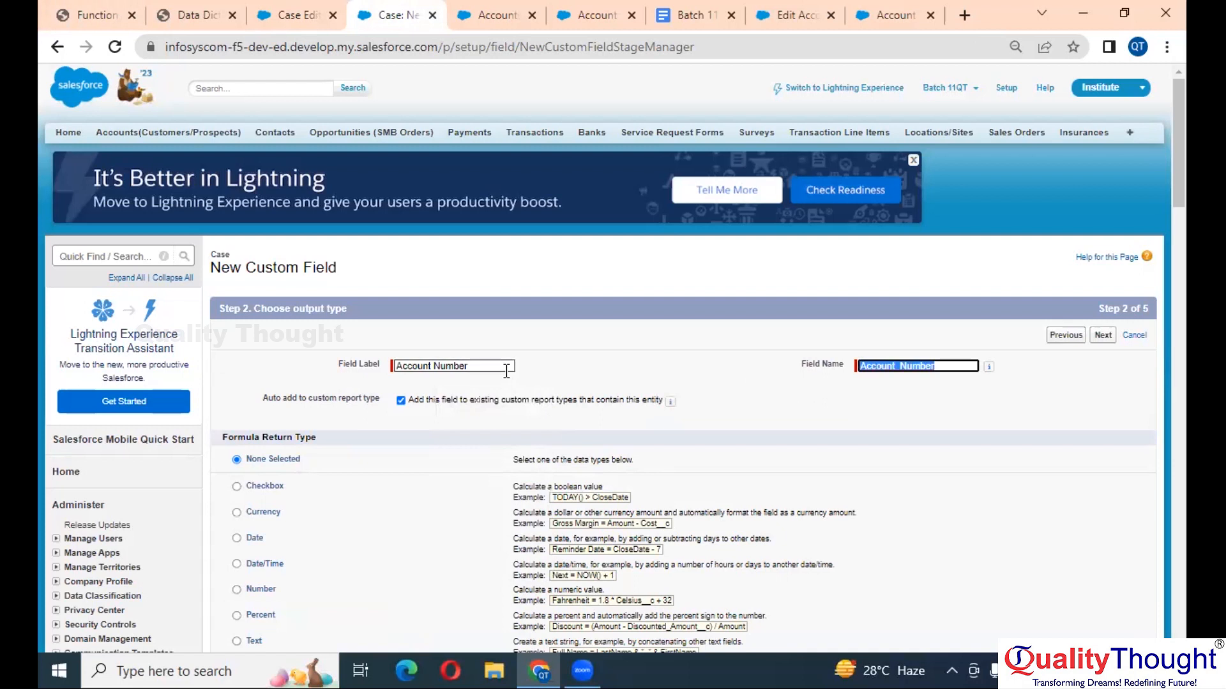
# - Set the formula return type to Number with 2 decimals and proceed to the formula entry step
pyautogui.scroll(-3, 506, 370)
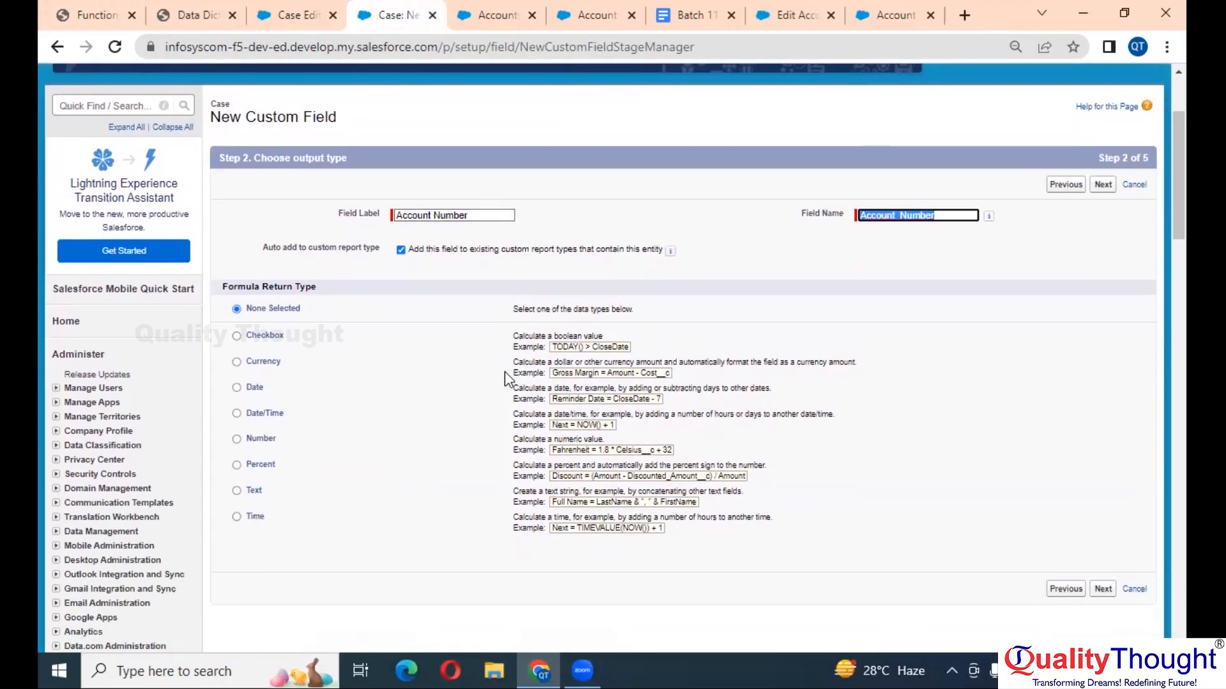
pyautogui.keyDown('ctrl'); pyautogui.scroll(2, 511, 377); pyautogui.keyUp('ctrl')
pyautogui.keyDown('ctrl'); pyautogui.scroll(1, 508, 380); pyautogui.keyUp('ctrl')
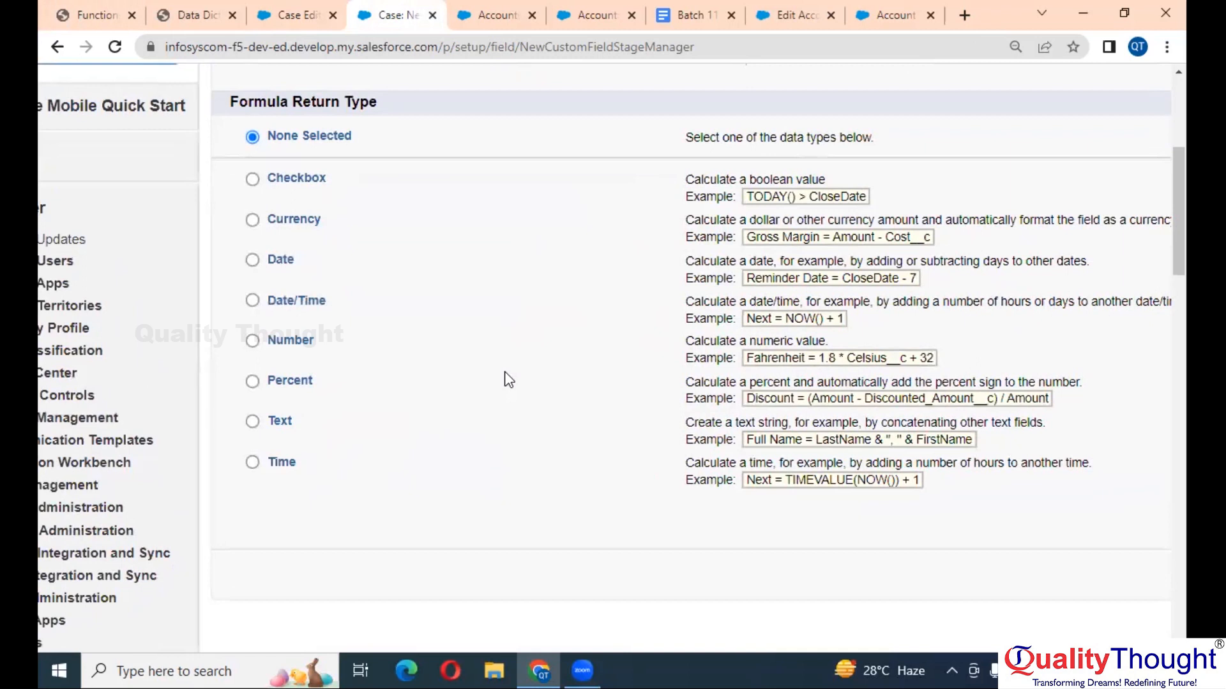
pyautogui.click(296, 343)
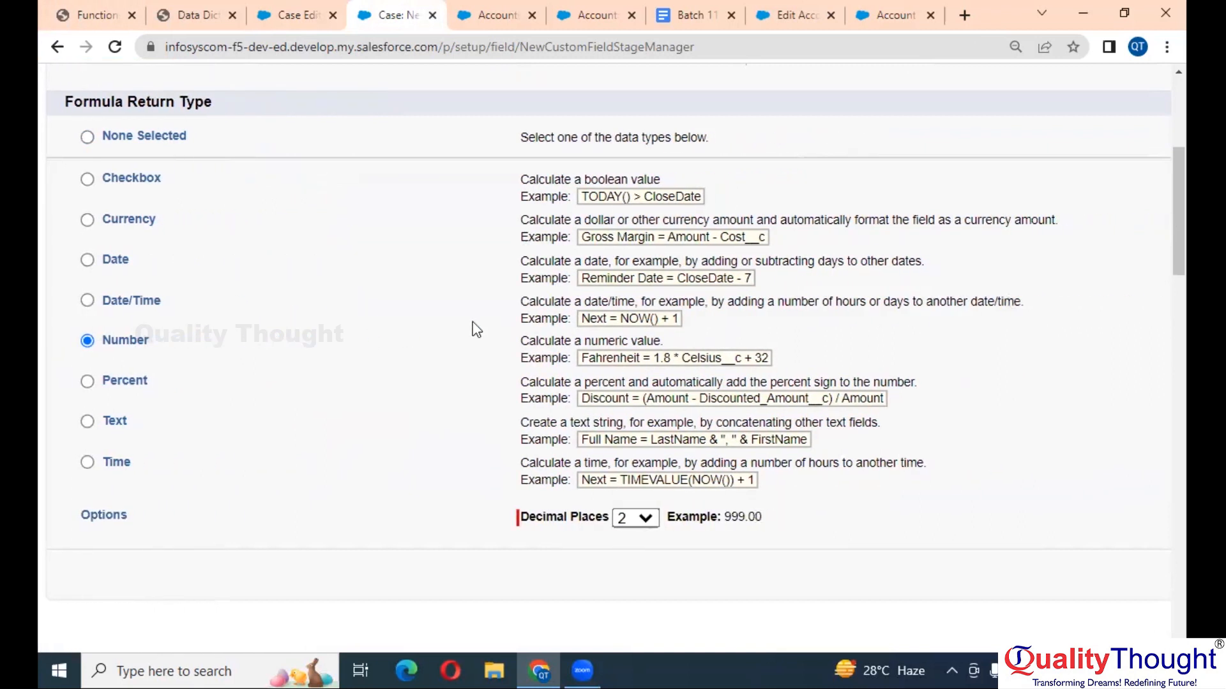
pyautogui.keyDown('ctrl'); pyautogui.scroll(-3, 472, 328); pyautogui.keyUp('ctrl')
pyautogui.click(1104, 571)
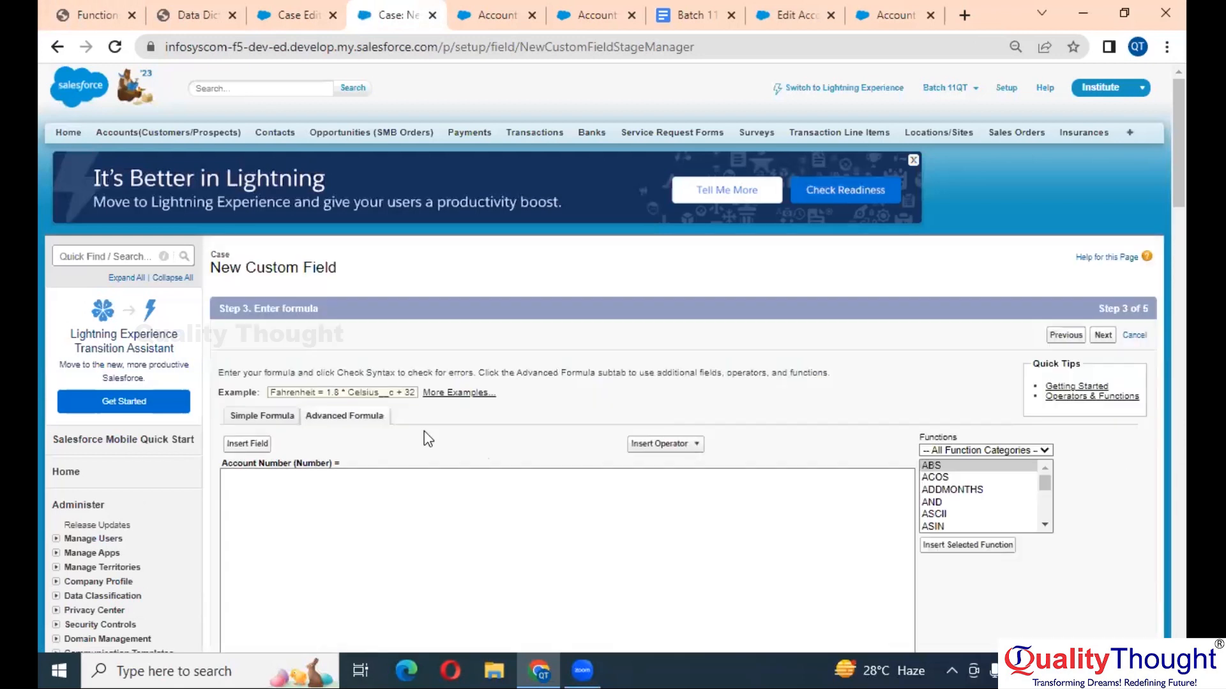
pyautogui.scroll(-3, 547, 518)
pyautogui.click(521, 378)
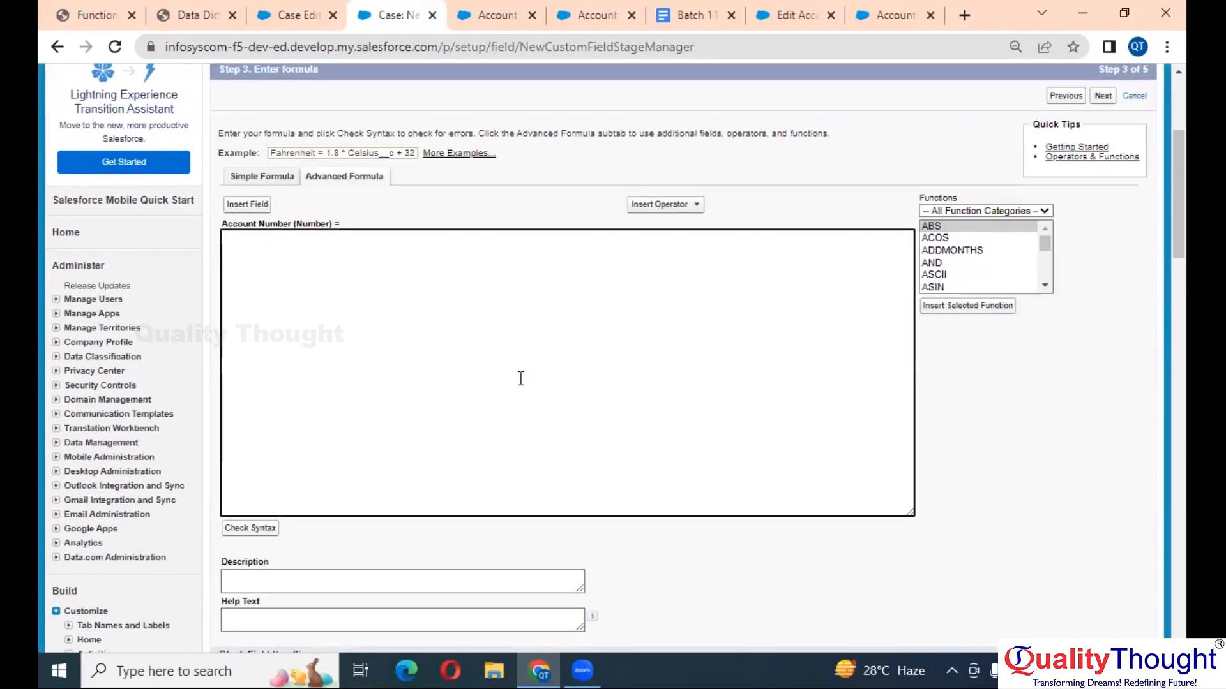
pyautogui.hotkey('ctrl', '+')
pyautogui.hotkey('ctrl', '+')
pyautogui.hotkey('ctrl', '+')
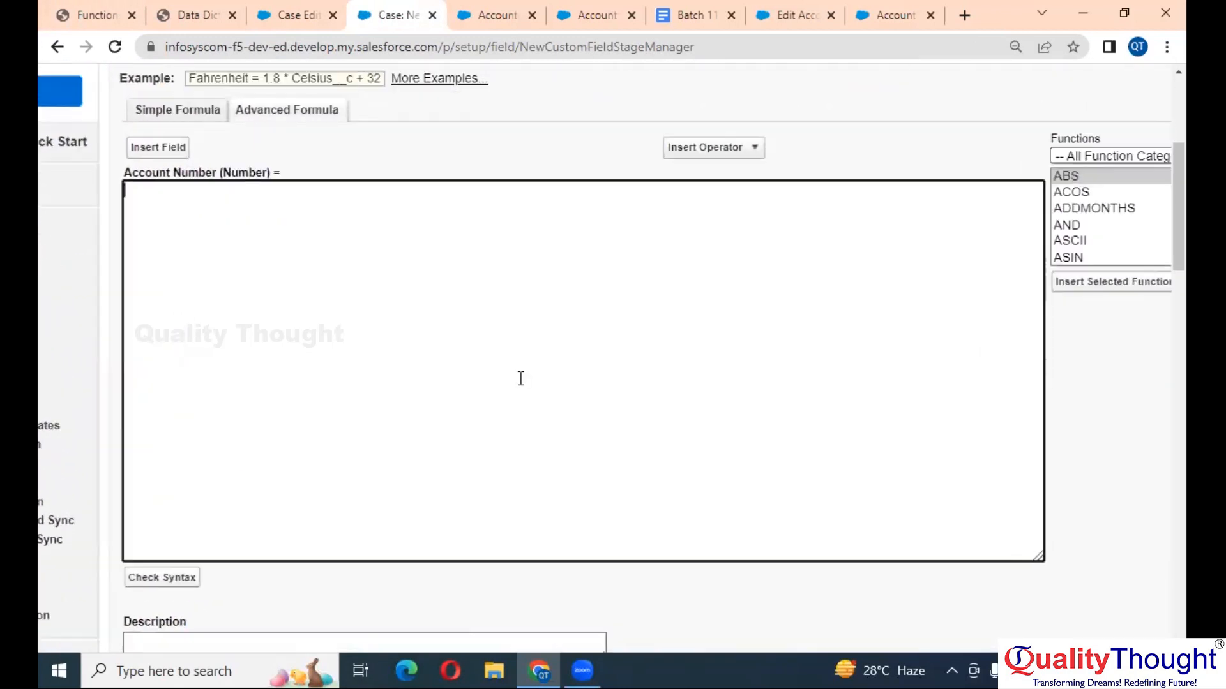
pyautogui.hotkey('ctrl', '+')
pyautogui.hotkey('ctrl', '+')
pyautogui.hotkey('ctrl', '+')
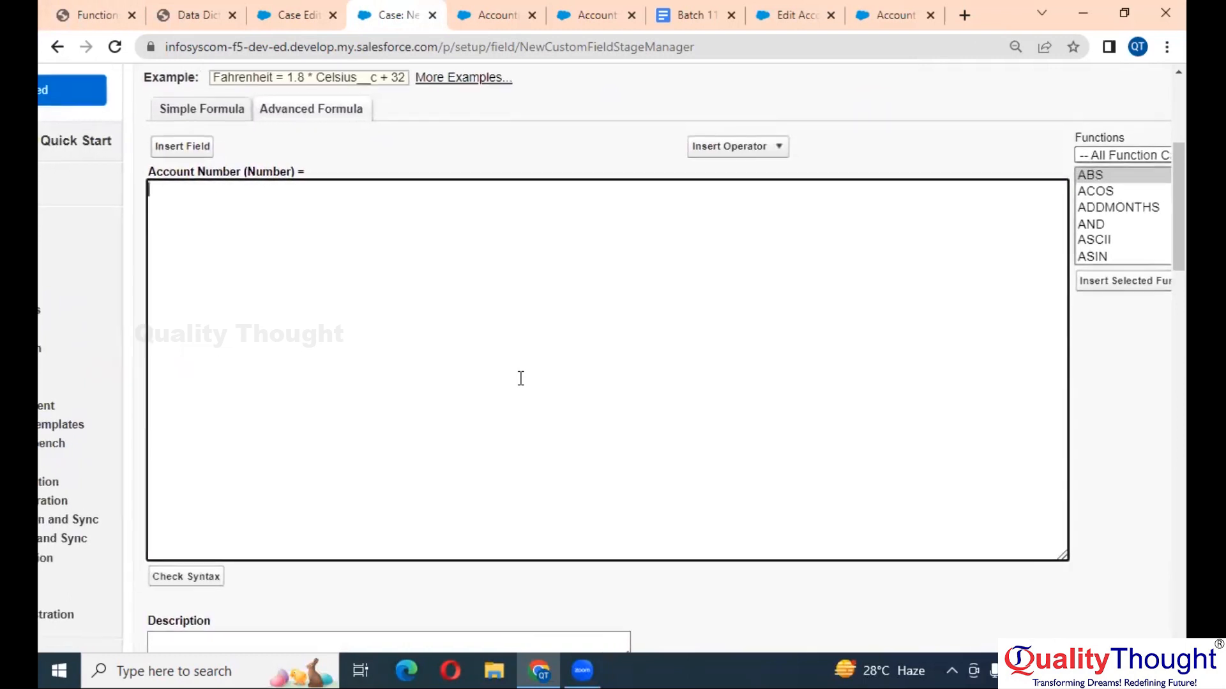
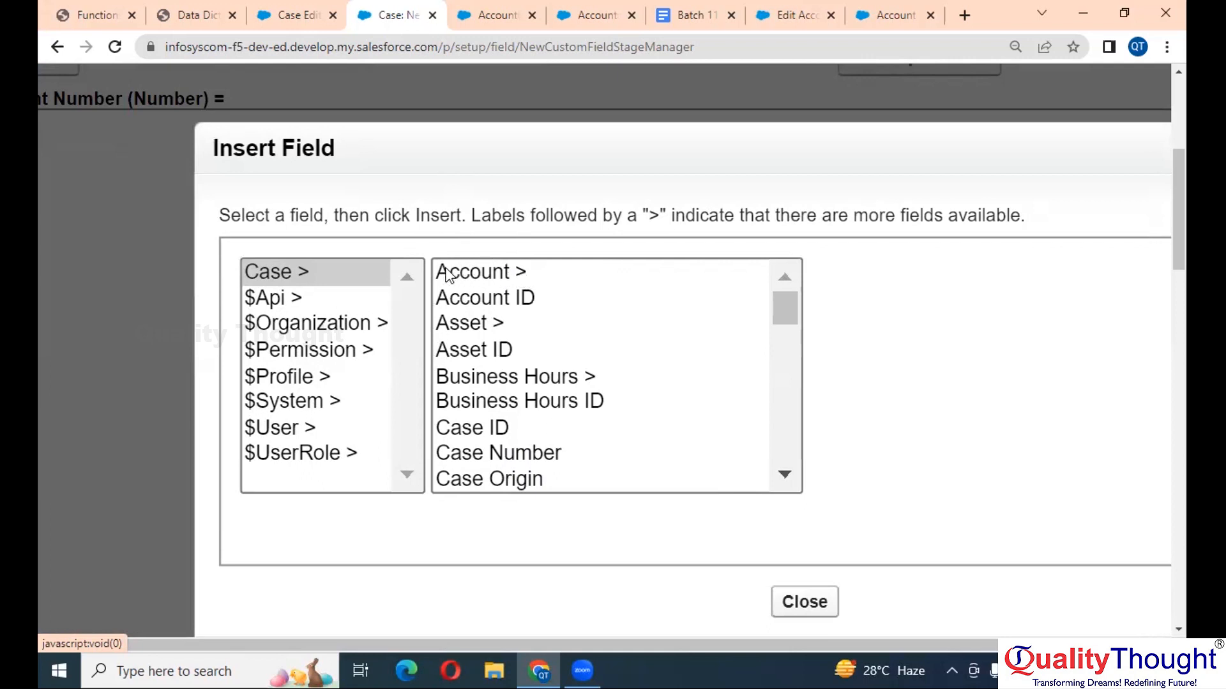
# - Insert the Case > Account > Account Number field into the formula as Account.AccountNumber
pyautogui.click(473, 272)
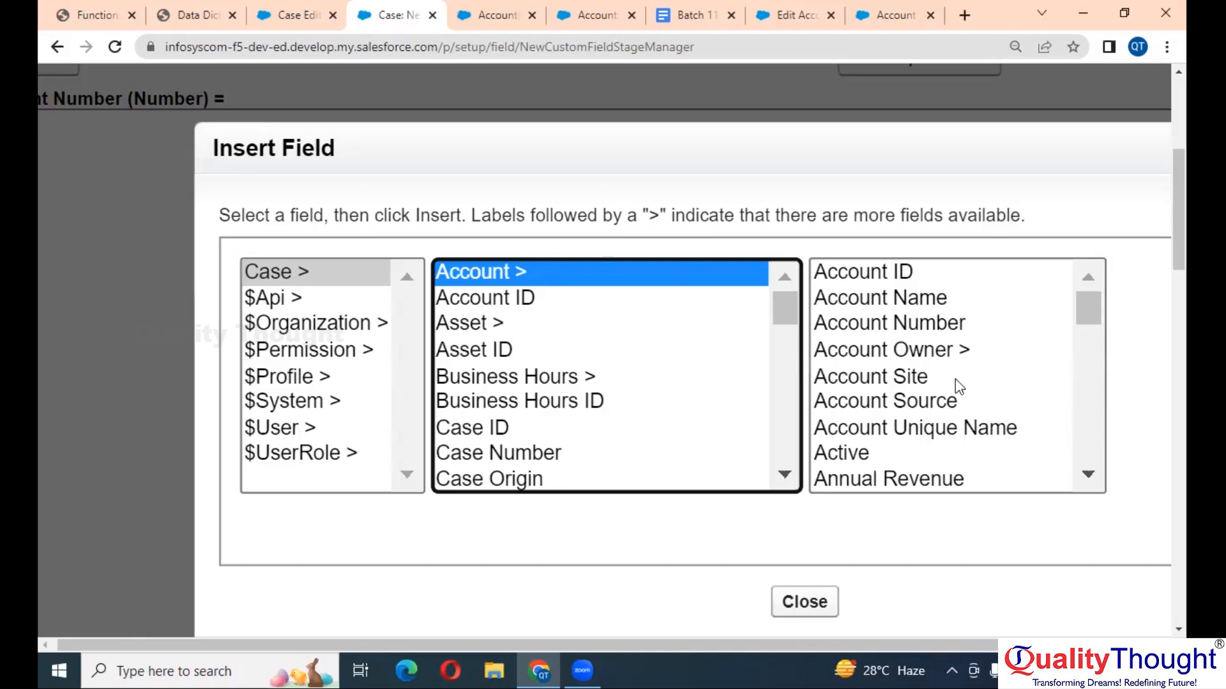
pyautogui.scroll(-1, 945, 380)
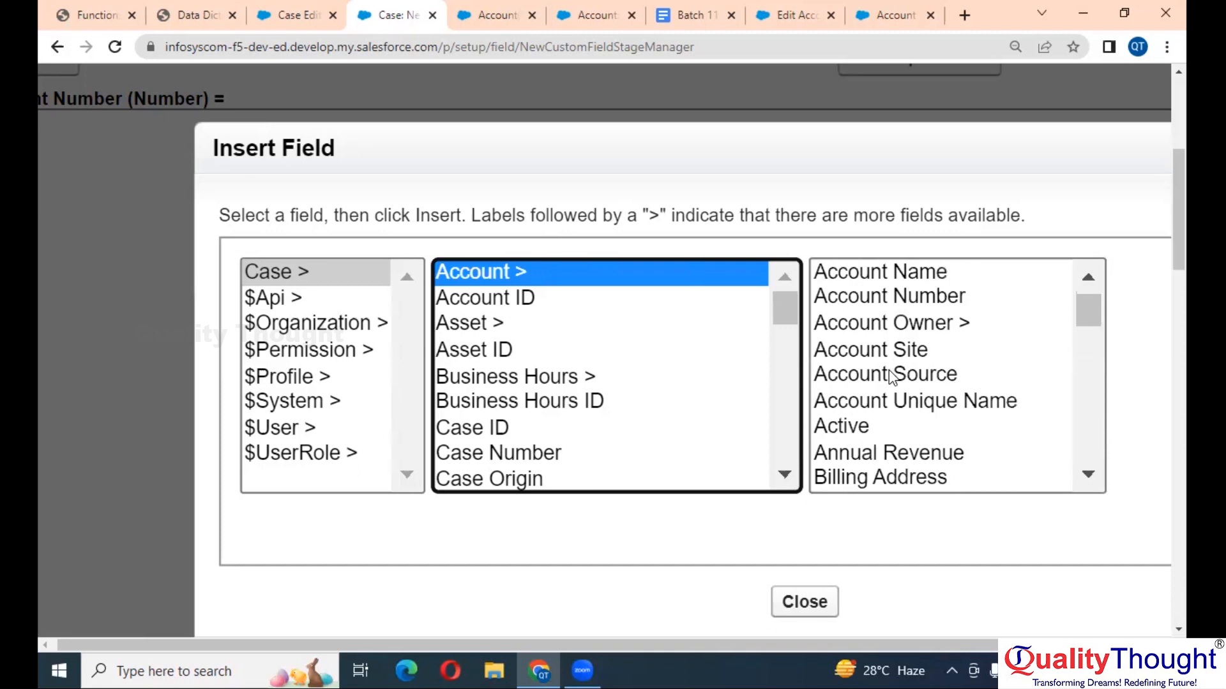
pyautogui.scroll(1, 892, 376)
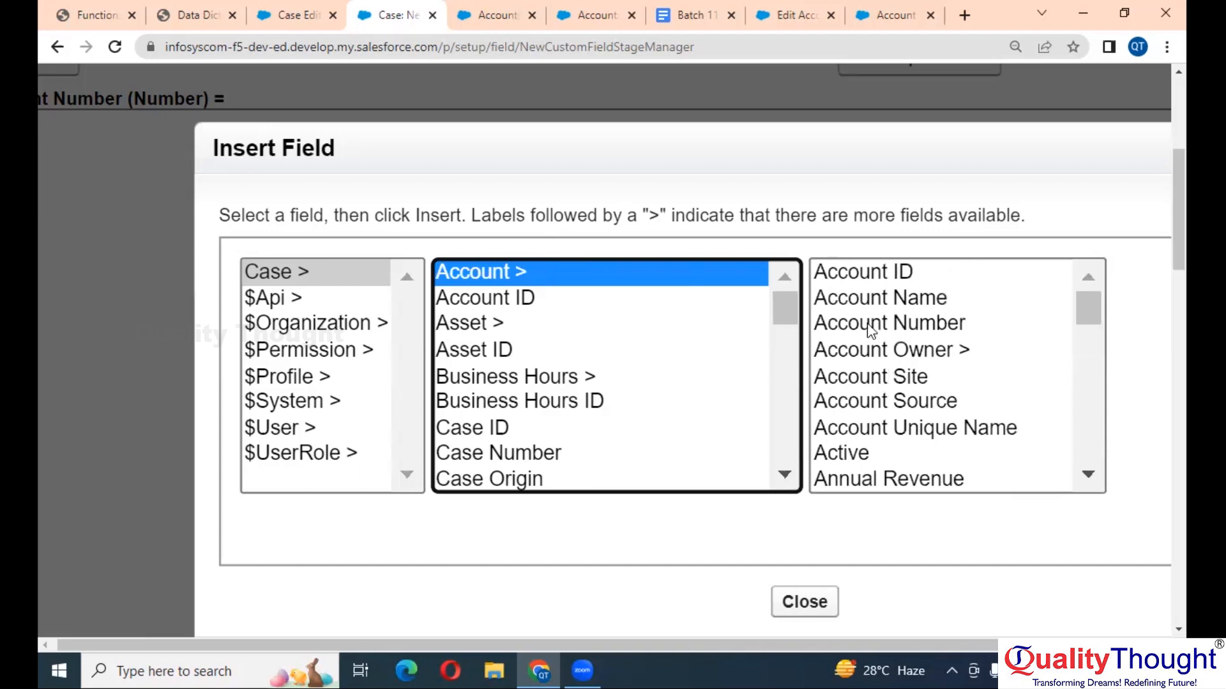
pyautogui.click(914, 332)
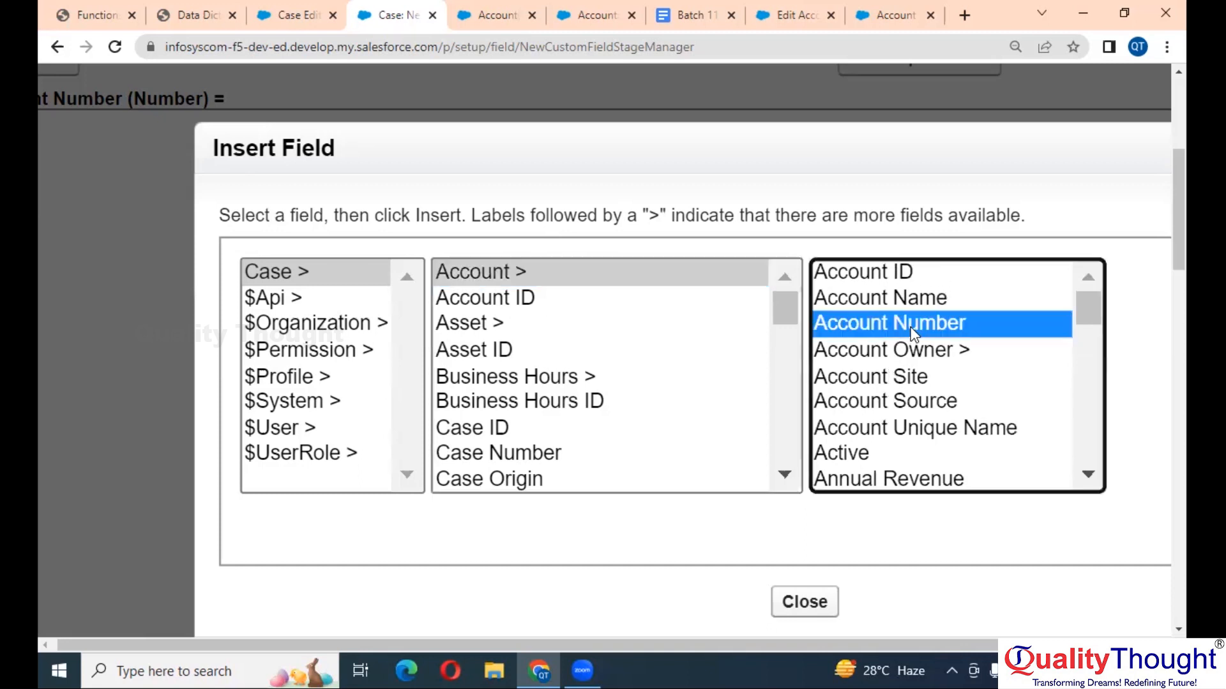
pyautogui.hotkey('ctrl', '-')
pyautogui.hotkey('ctrl', '-')
pyautogui.hotkey('ctrl', '-')
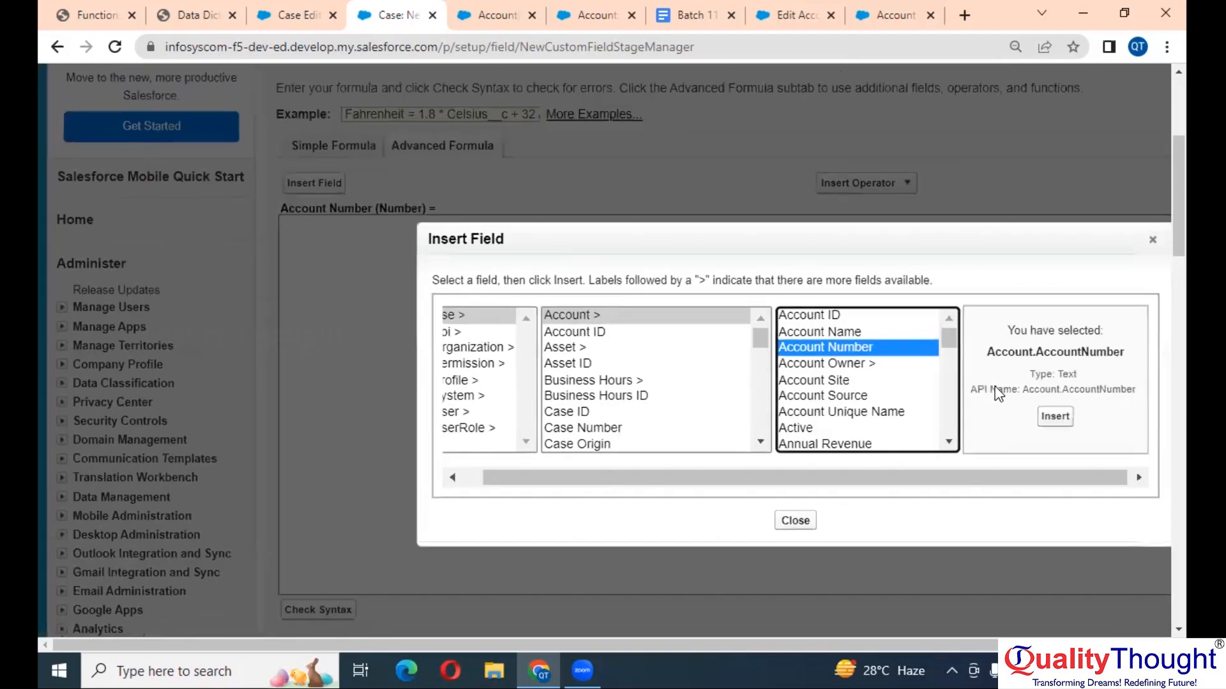
pyautogui.click(1063, 417)
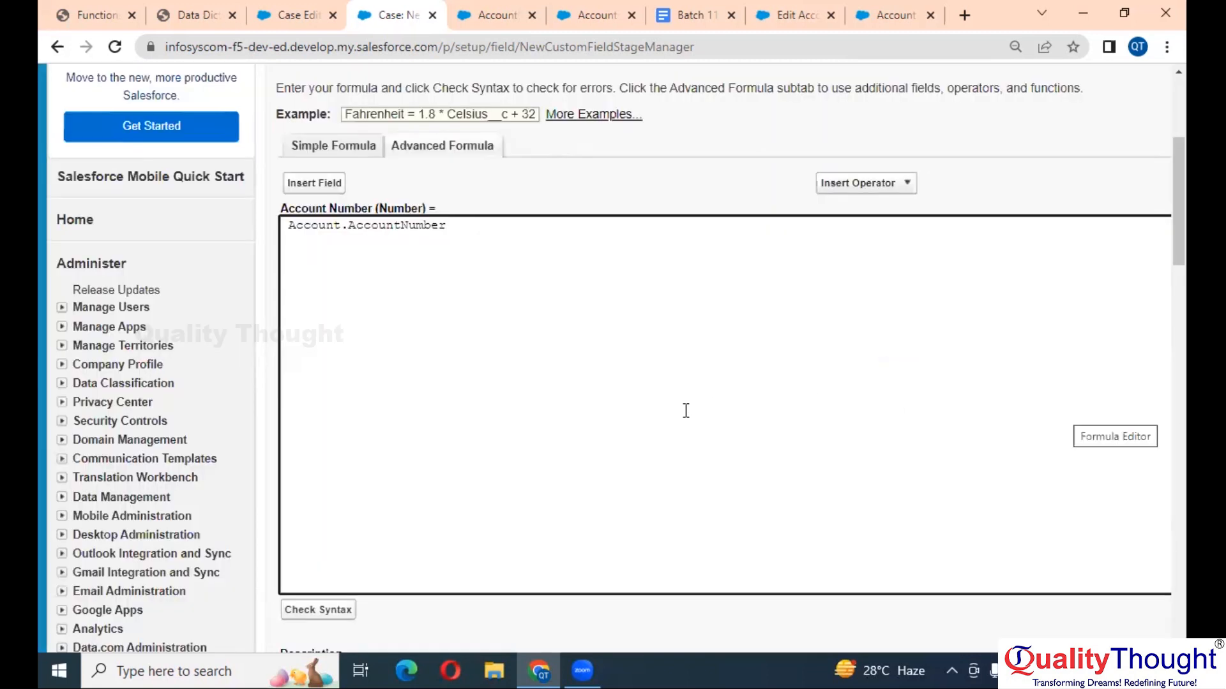
pyautogui.scroll(-3, 683, 410)
# - Run Check Syntax and review the error that the Text result doesn't match Number
pyautogui.click(307, 440)
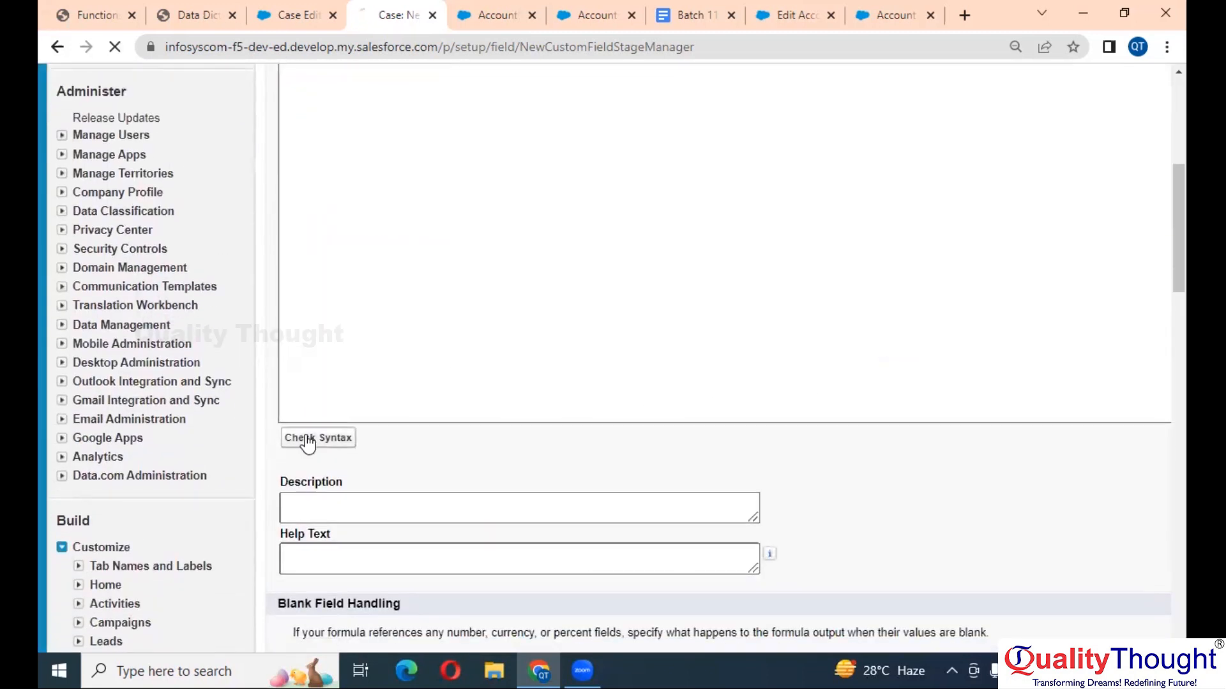
pyautogui.scroll(-4, 533, 352)
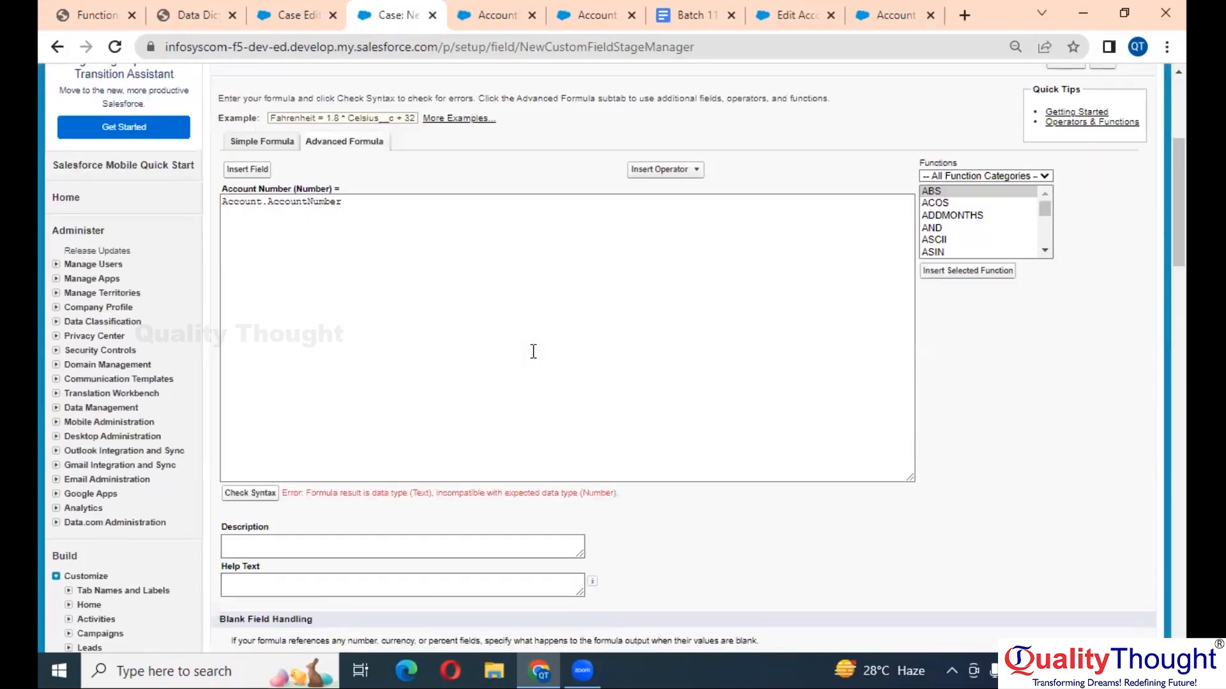
pyautogui.scroll(3, 448, 459)
pyautogui.scroll(-3, 447, 460)
pyautogui.scroll(2, 448, 459)
pyautogui.hscroll(-3, 399, 402)
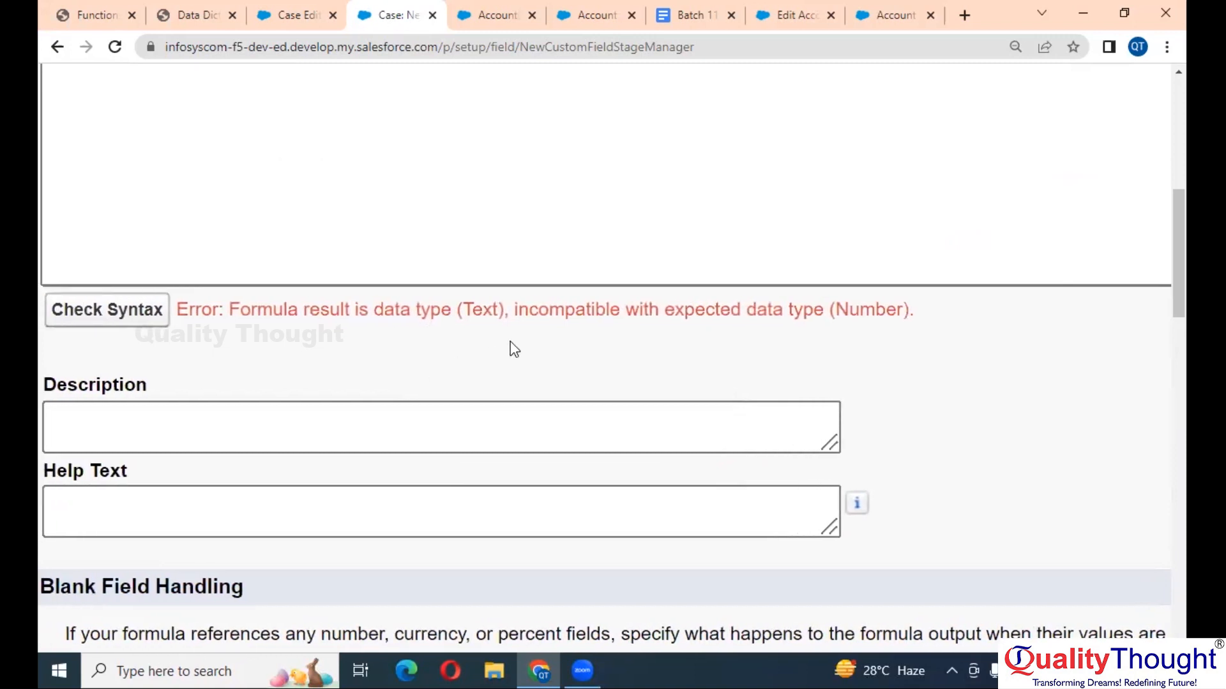
pyautogui.scroll(-1, 459, 332)
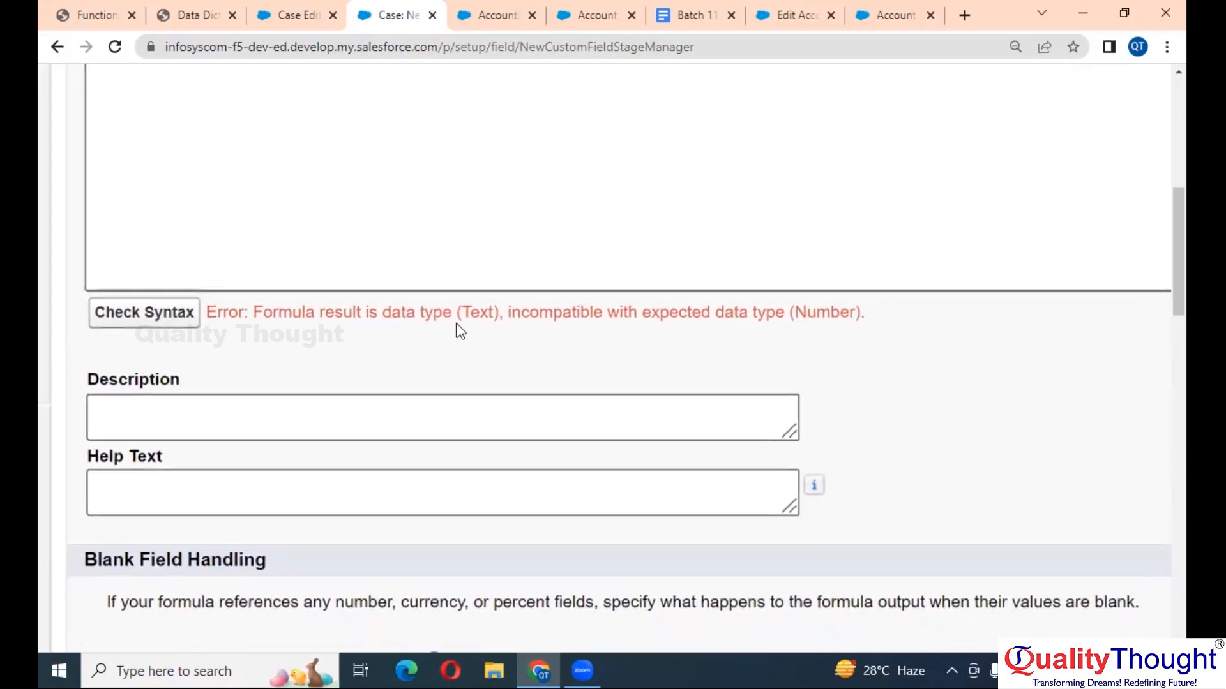
pyautogui.scroll(1, 459, 331)
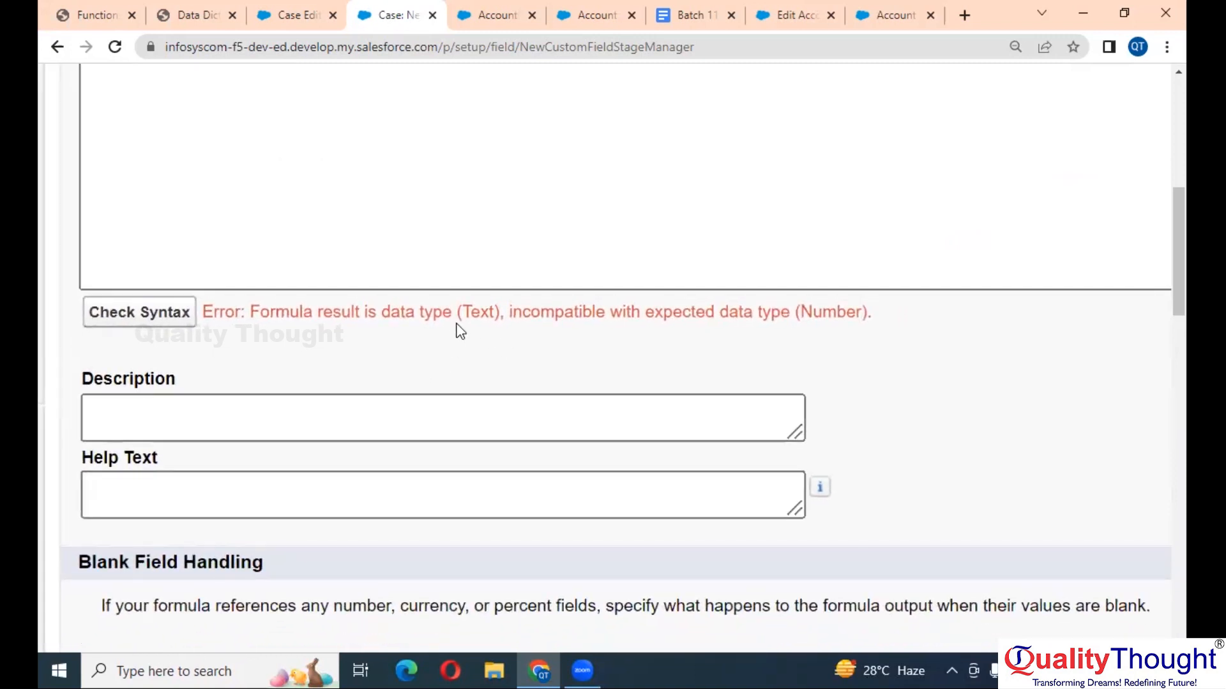
pyautogui.scroll(1, 460, 331)
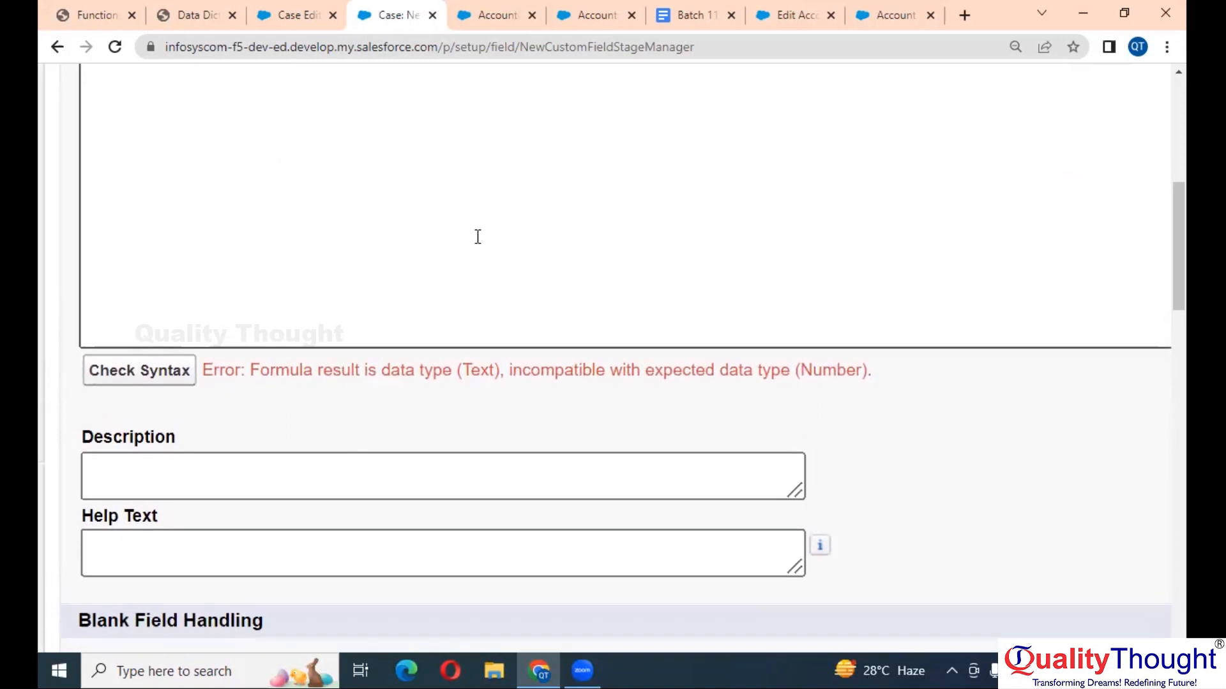
pyautogui.scroll(3, 477, 238)
pyautogui.scroll(5, 478, 237)
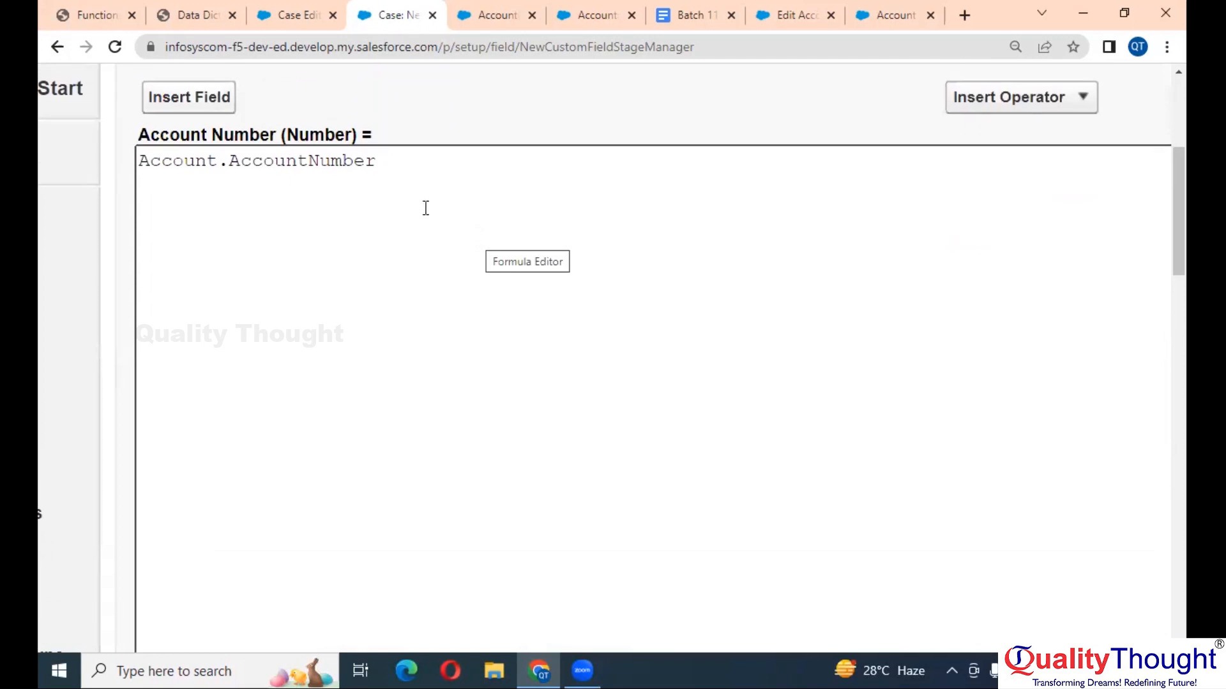
# - Highlight AccountNumber in the formula box to inspect the offending Text field
pyautogui.doubleClick(312, 161)
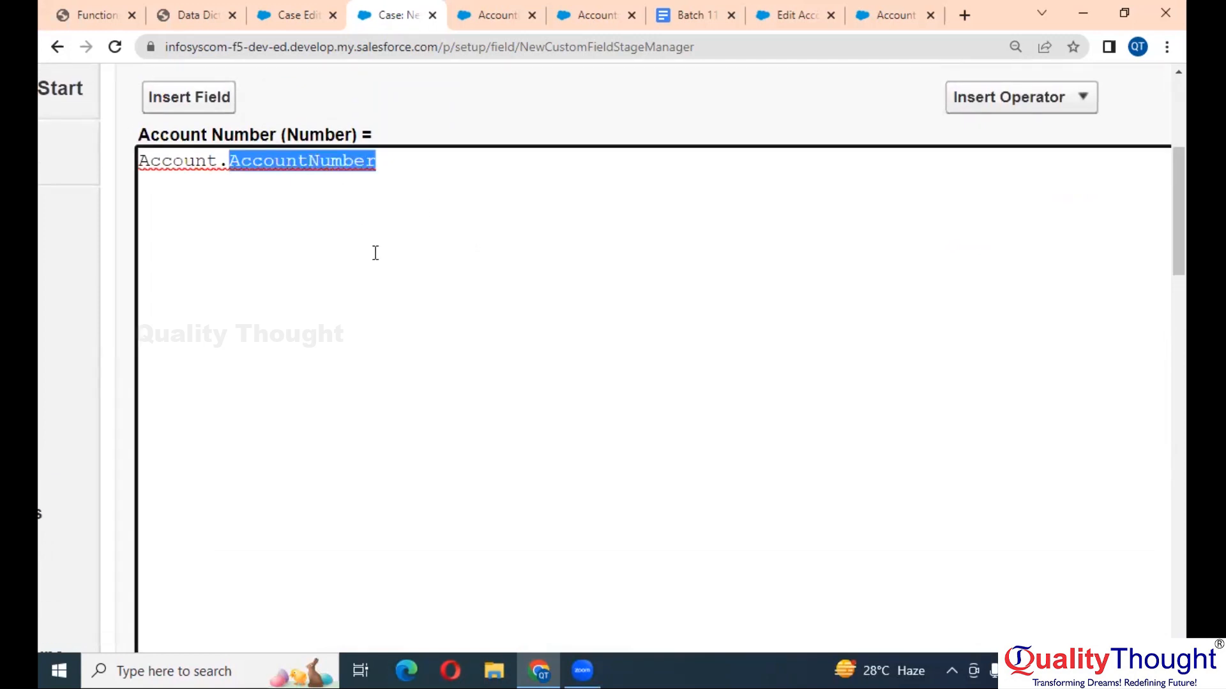
pyautogui.scroll(-5, 375, 252)
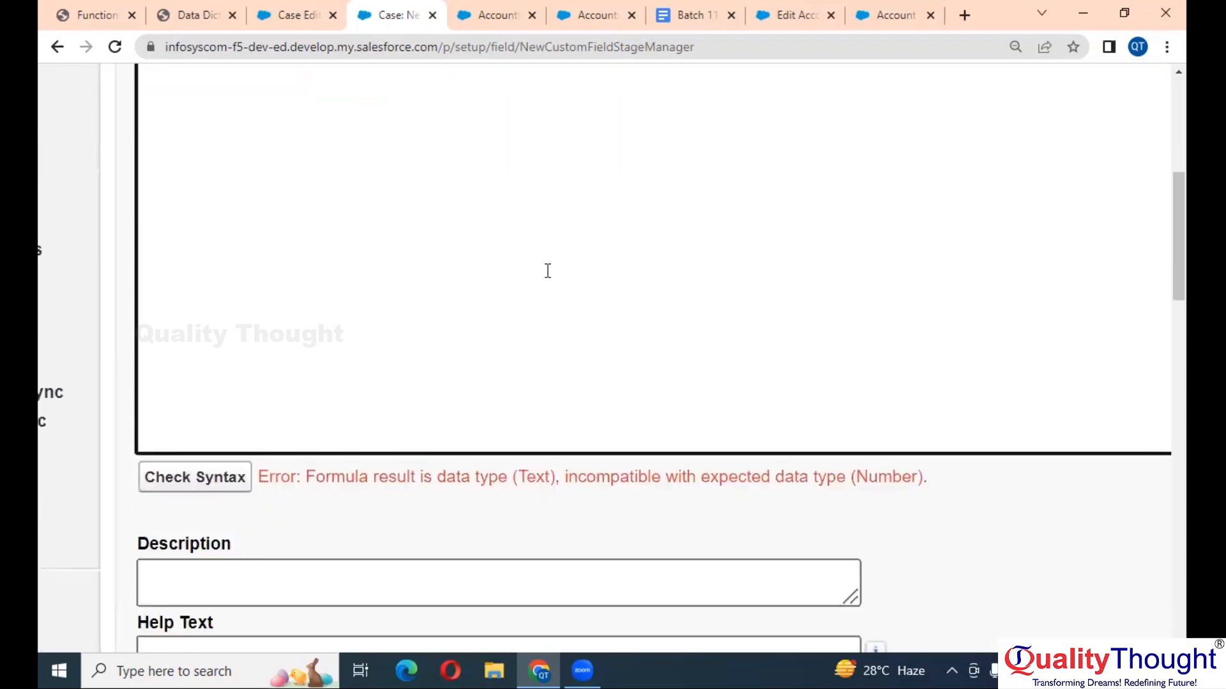
pyautogui.scroll(5, 733, 317)
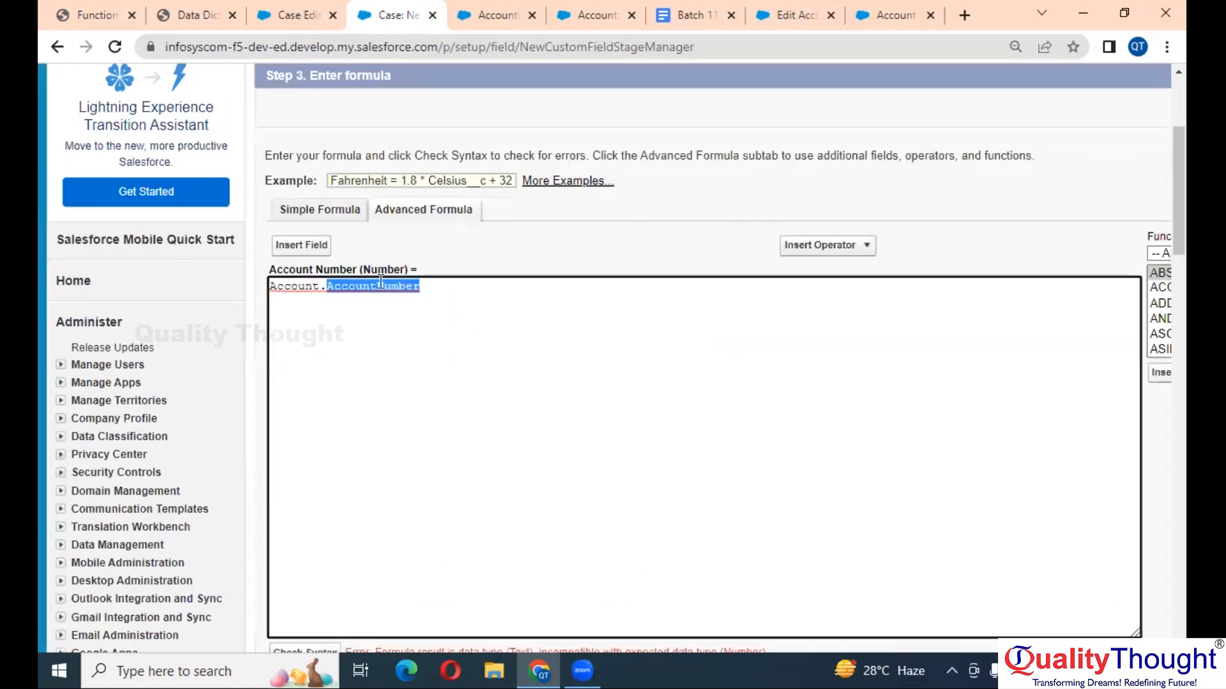
pyautogui.click(578, 393)
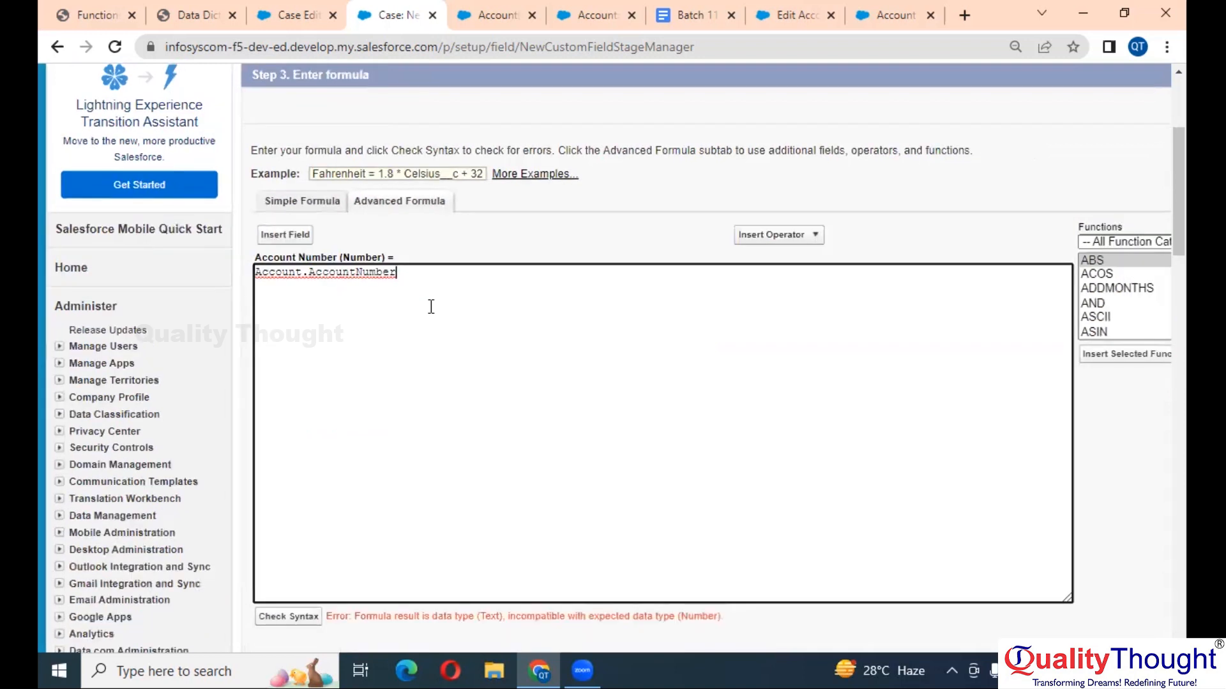
pyautogui.scroll(-4, 431, 307)
pyautogui.scroll(8, 431, 307)
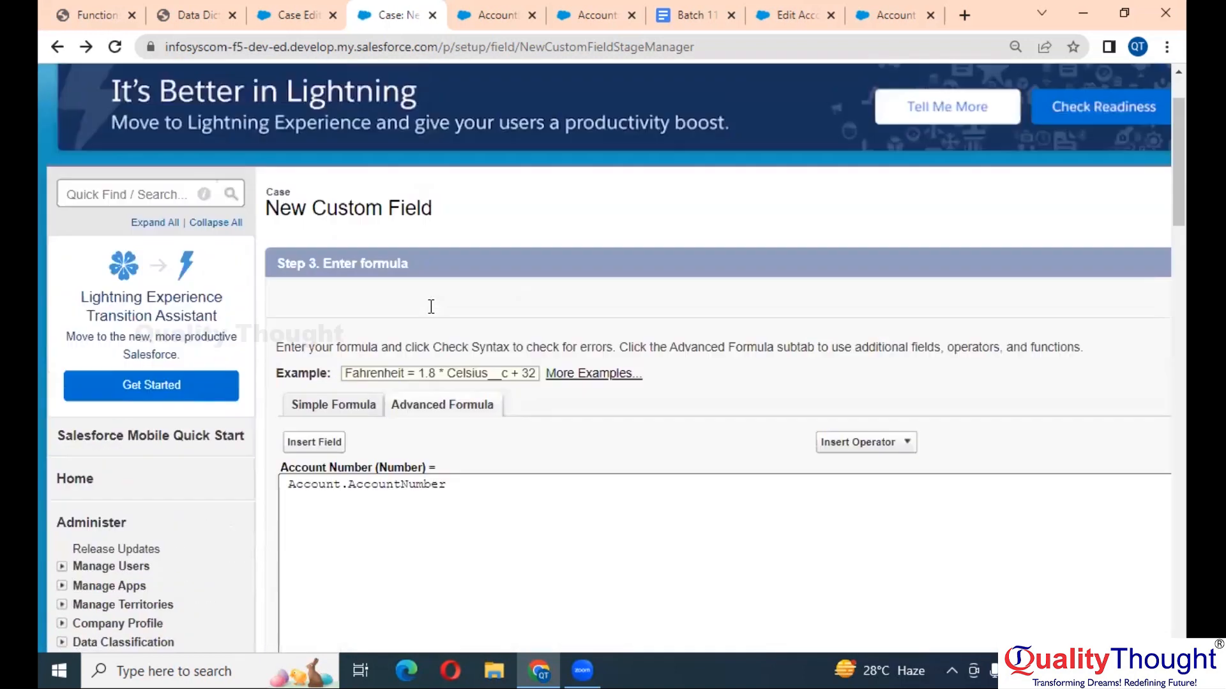
pyautogui.scroll(-3, 431, 308)
# - Go back and change the formula return type from Number to Text
pyautogui.hotkey('ctrl', '-')
pyautogui.hotkey('ctrl', '-')
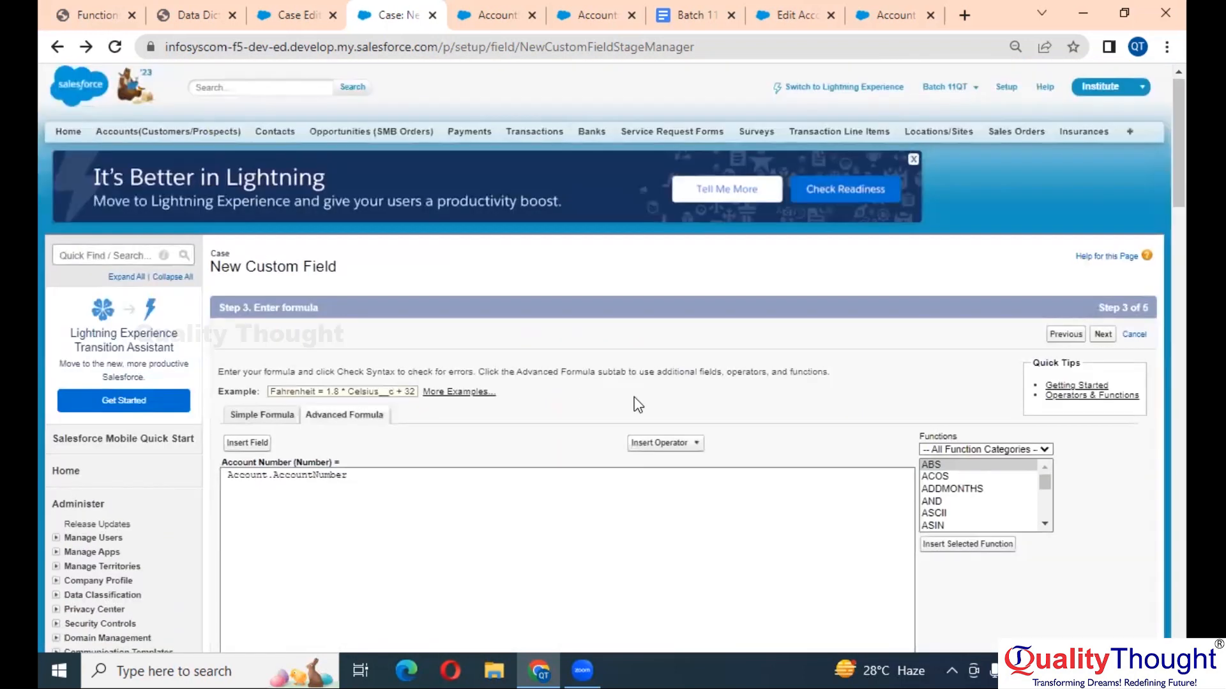
pyautogui.click(1063, 334)
pyautogui.scroll(-3, 620, 406)
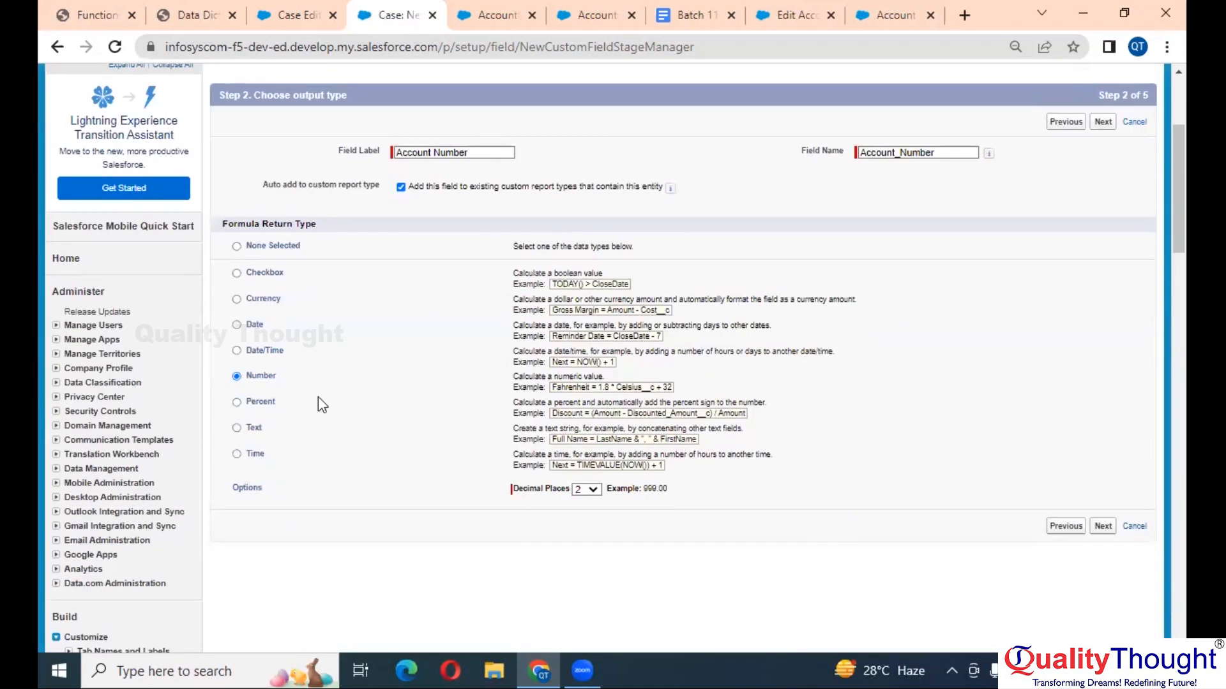
pyautogui.click(254, 430)
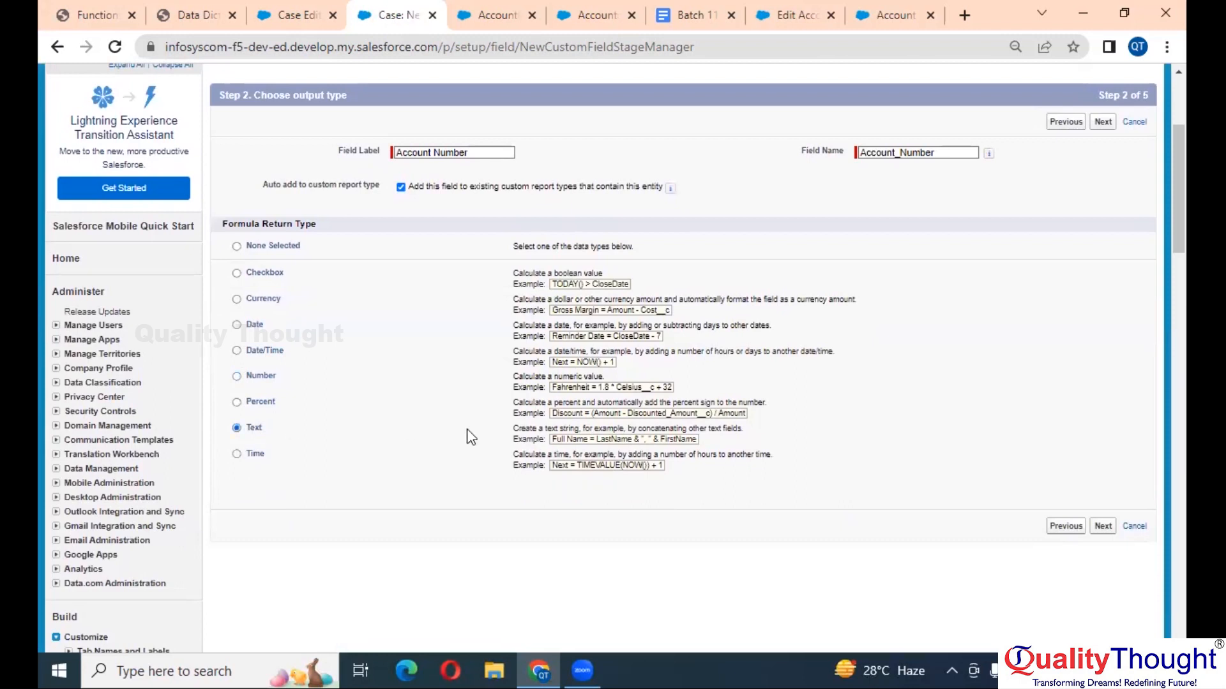
pyautogui.click(1104, 528)
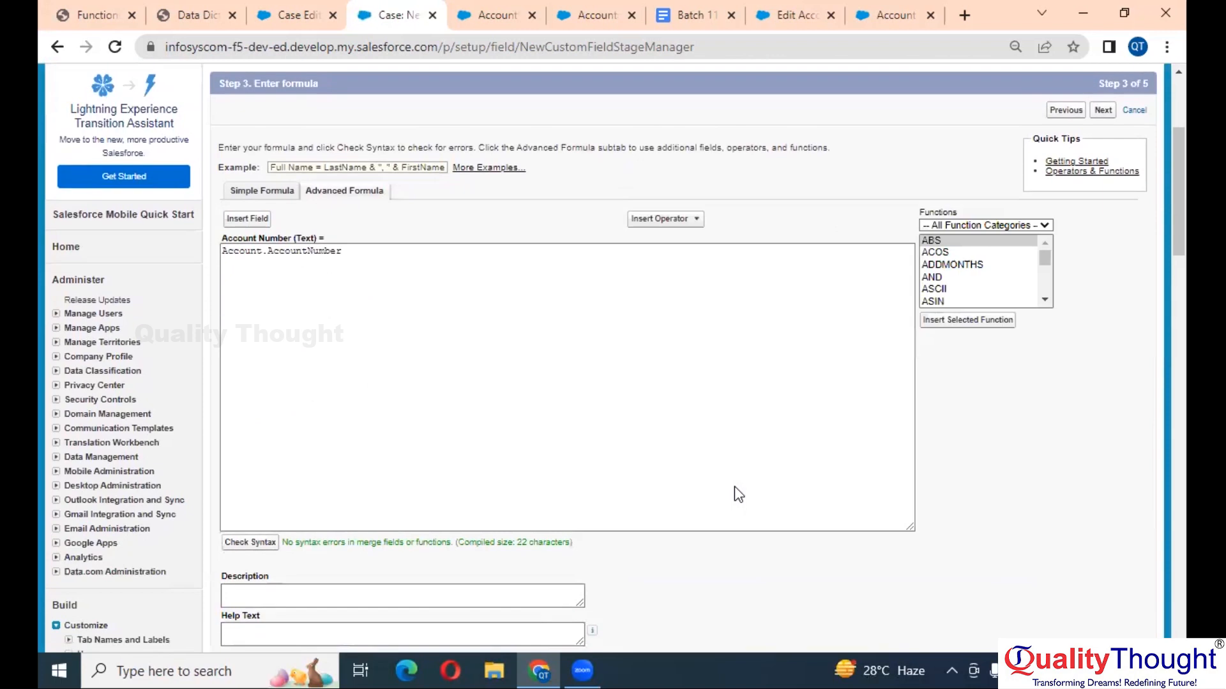
# - Select AccountNumber in the formula box again on the formula entry step
pyautogui.scroll(-1, 519, 481)
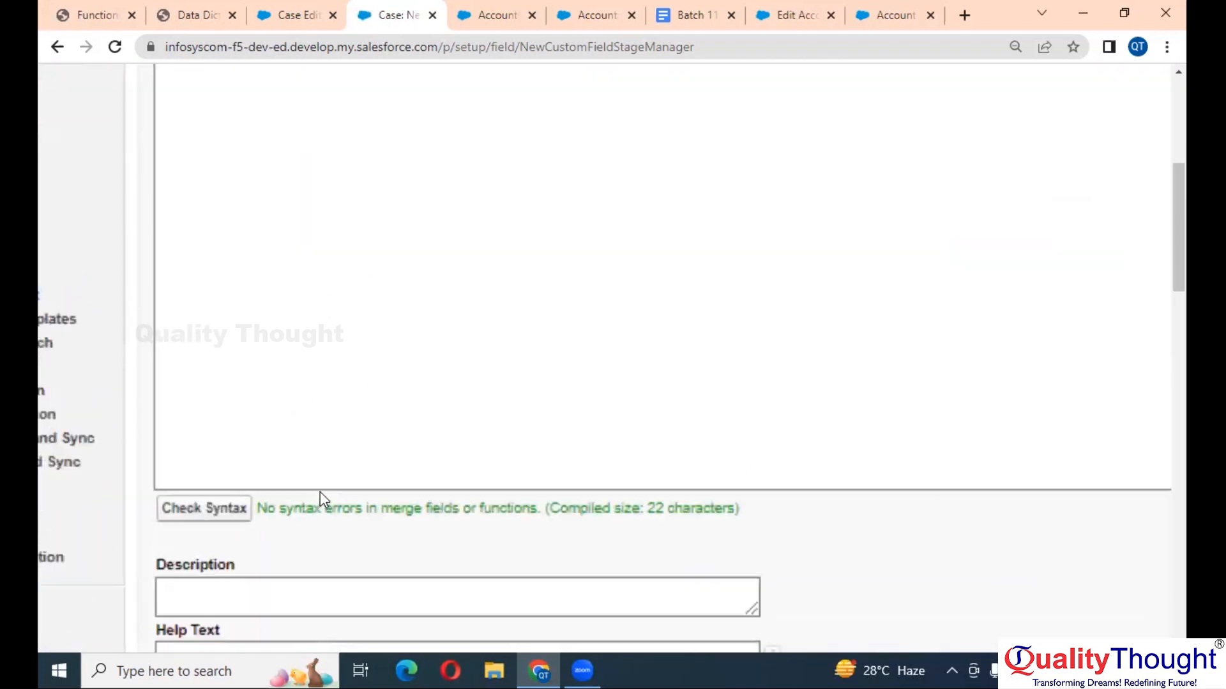
pyautogui.scroll(1, 320, 492)
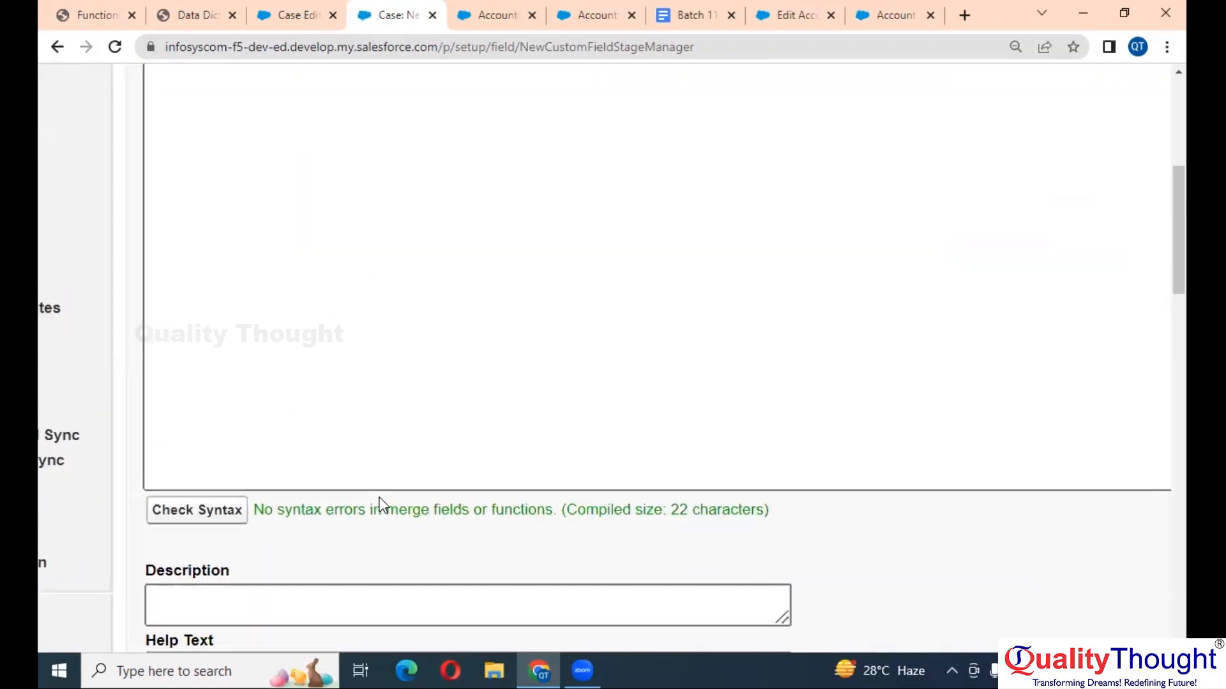
pyautogui.scroll(-2, 381, 505)
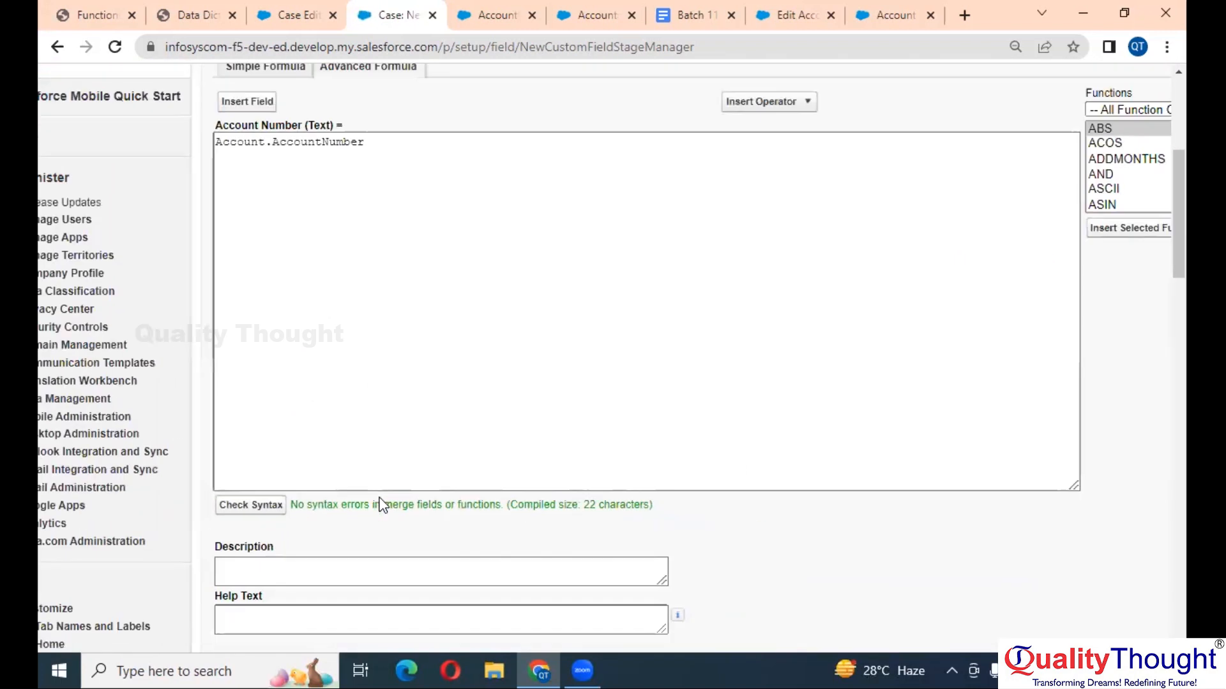
pyautogui.doubleClick(304, 141)
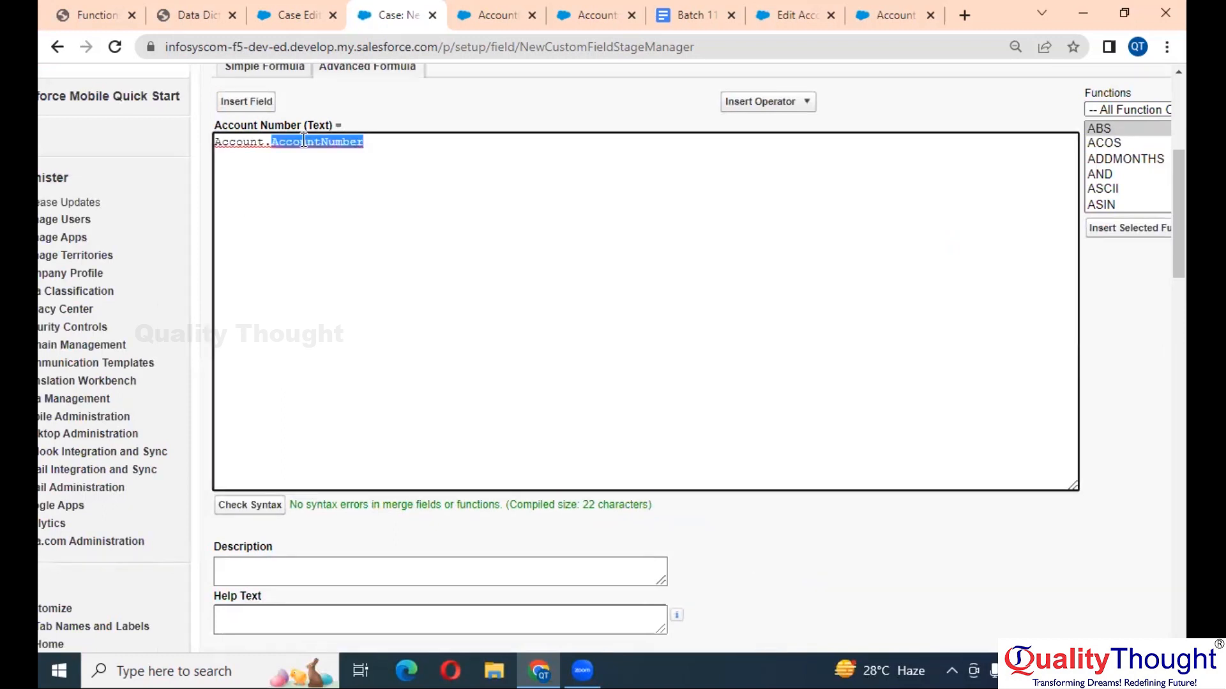
pyautogui.scroll(-2, 304, 141)
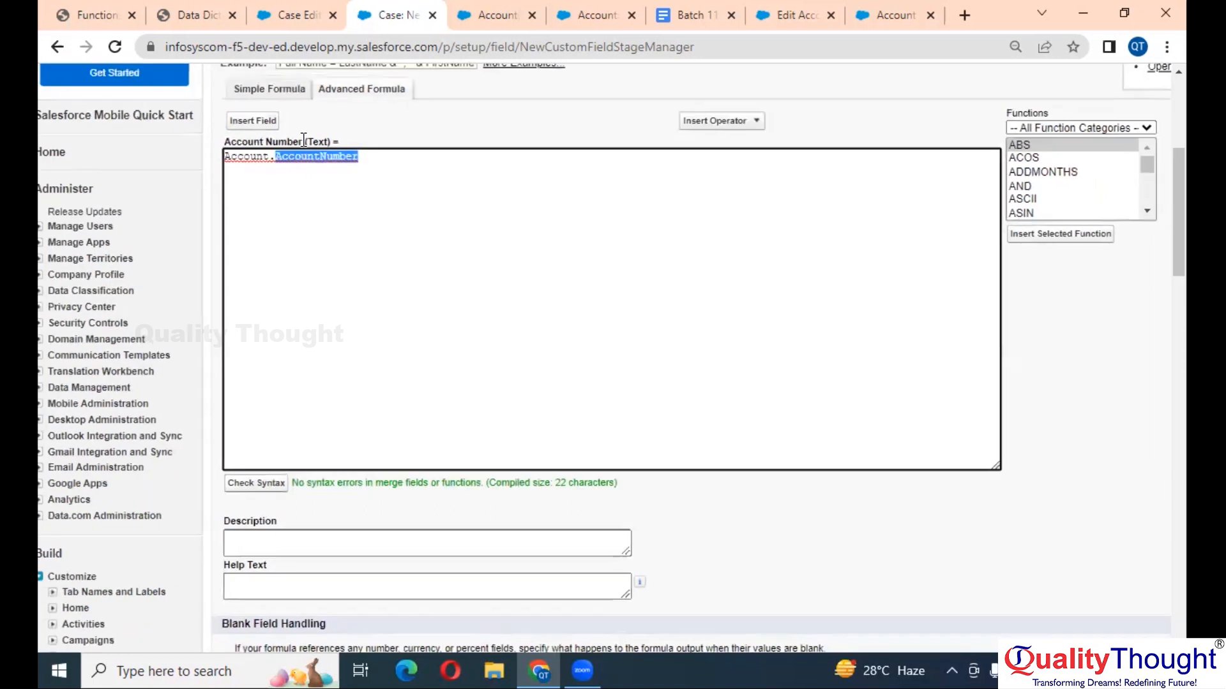
pyautogui.scroll(-2, 684, 92)
# - Return to the output type step and switch the return type back to Number
pyautogui.scroll(-2, 915, 167)
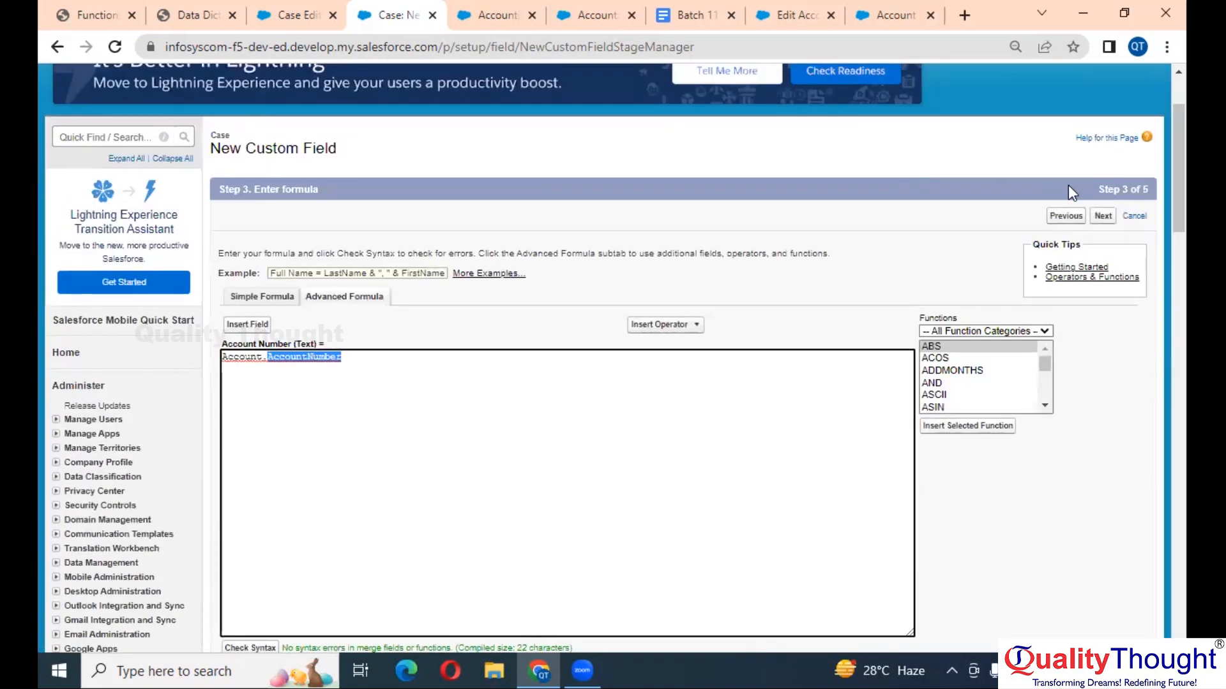
pyautogui.click(1063, 213)
pyautogui.scroll(-2, 765, 385)
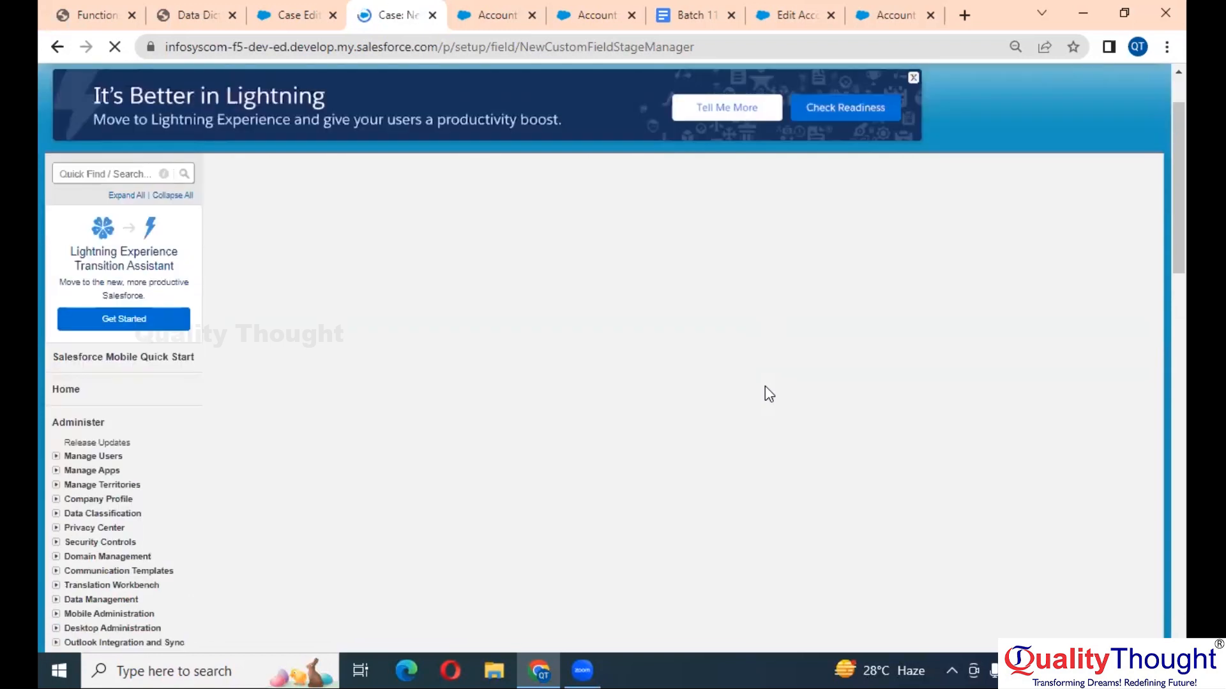
pyautogui.scroll(-1, 440, 412)
pyautogui.scroll(3, 437, 410)
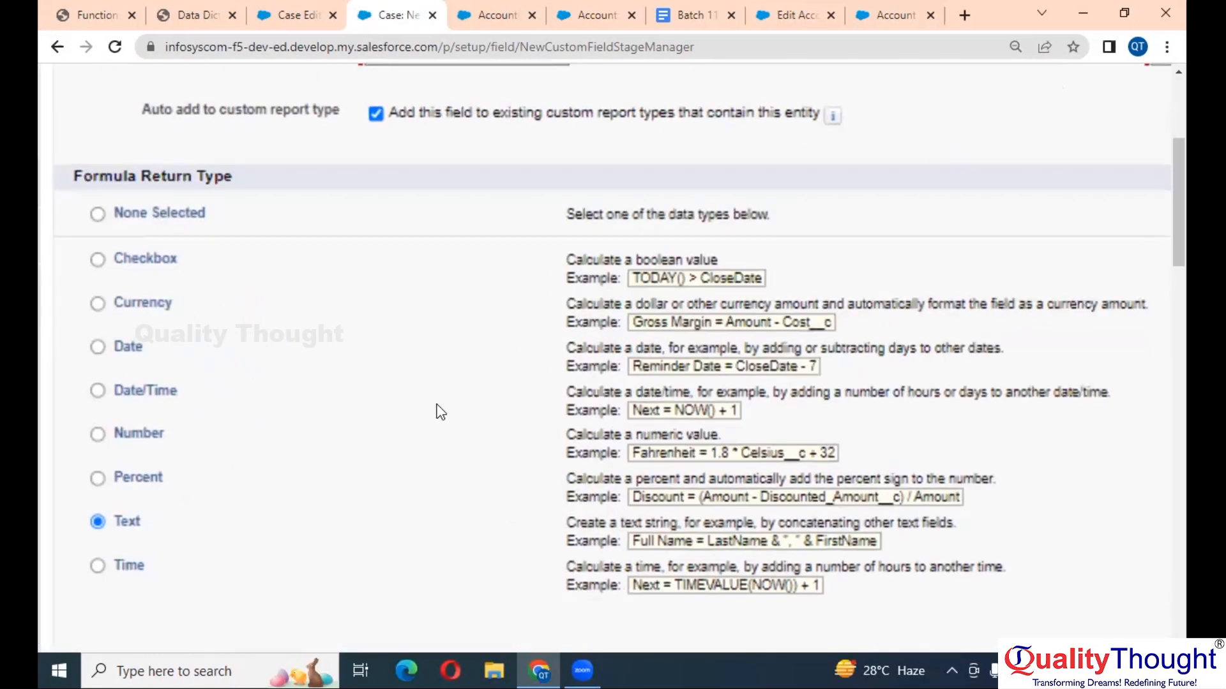
pyautogui.click(380, 358)
# - Continue to the formula editor and select the Account.AccountNumber text
pyautogui.scroll(-3, 603, 378)
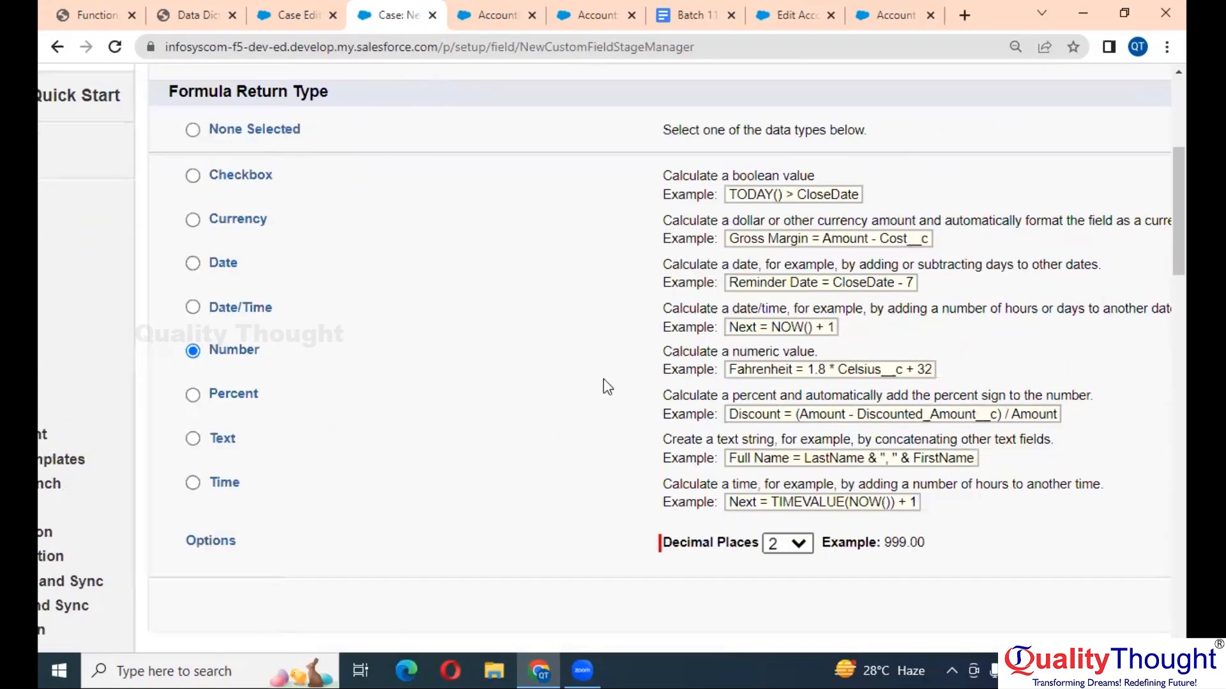
pyautogui.scroll(3, 1027, 369)
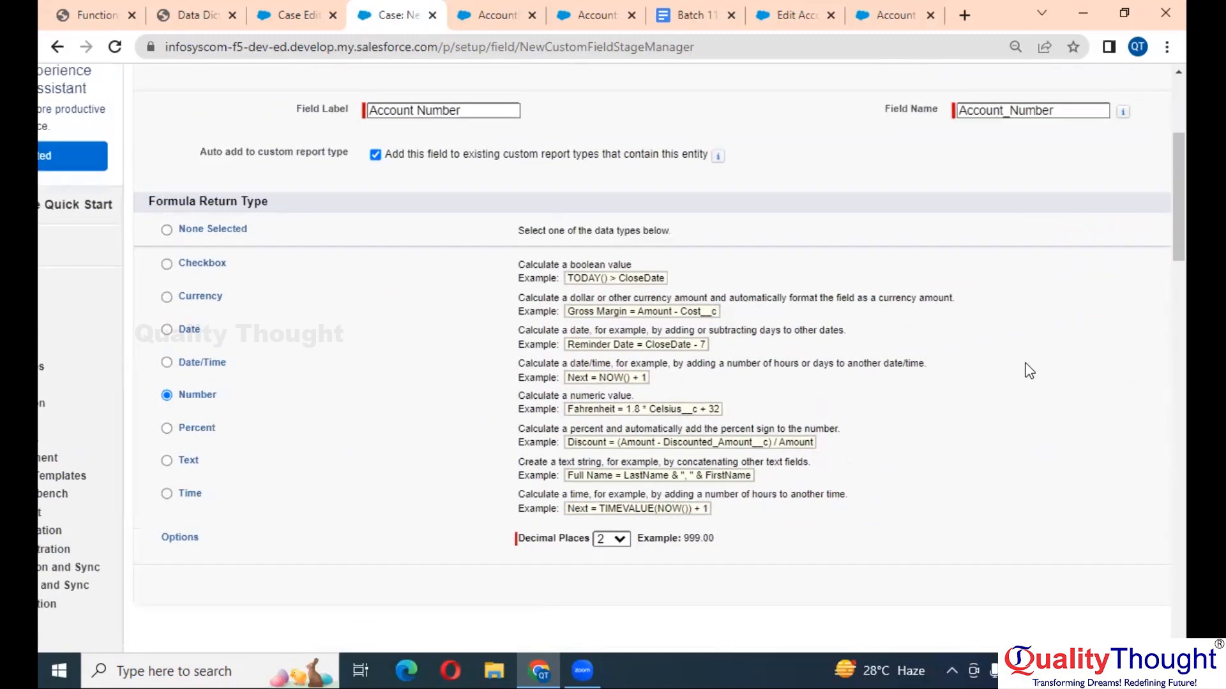
pyautogui.scroll(3, 1069, 247)
pyautogui.click(1083, 237)
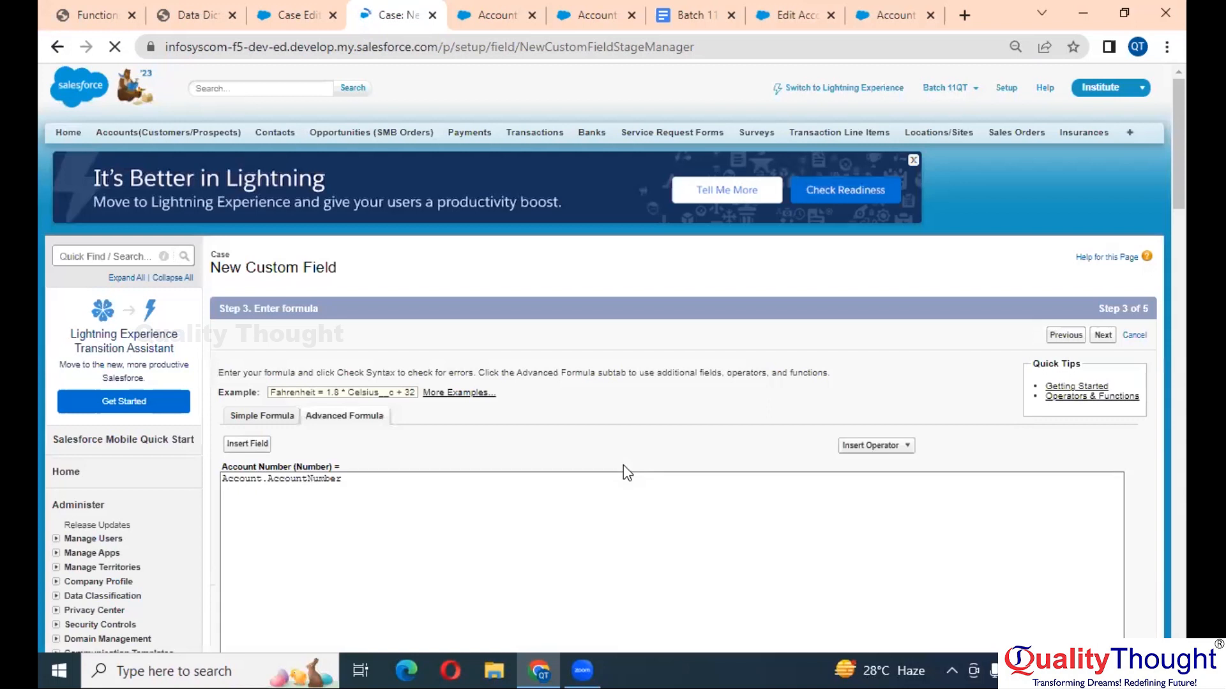
pyautogui.scroll(-4, 627, 465)
pyautogui.scroll(2, 484, 412)
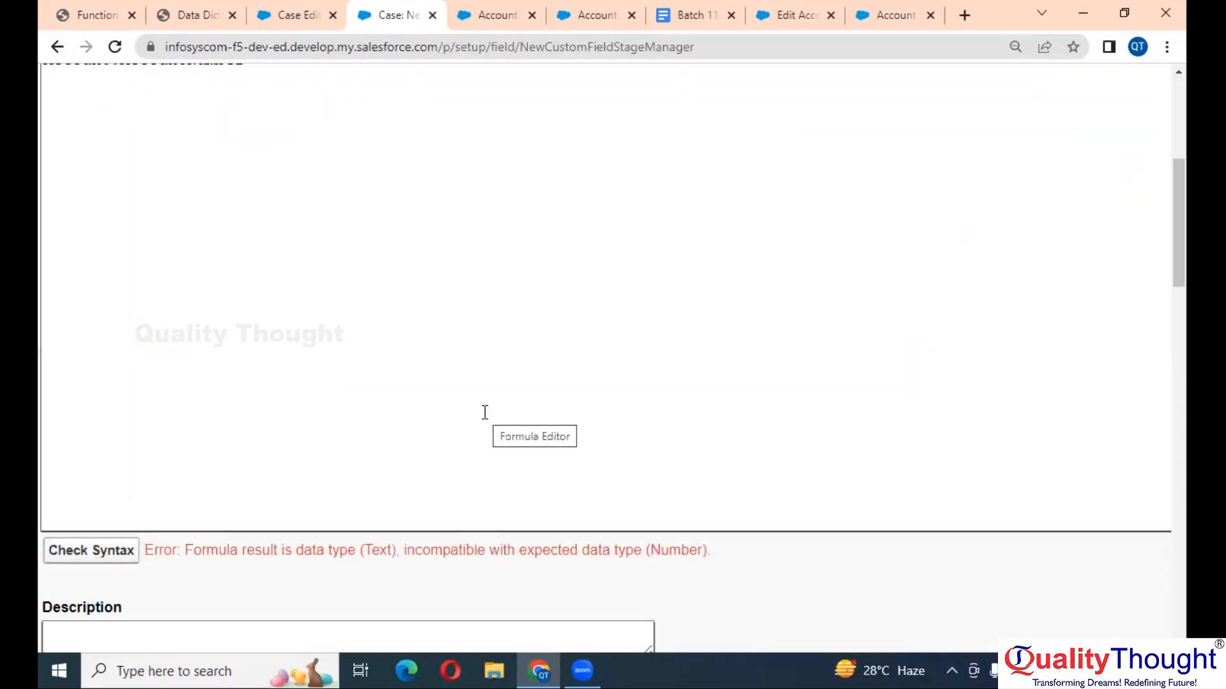
pyautogui.scroll(4, 485, 412)
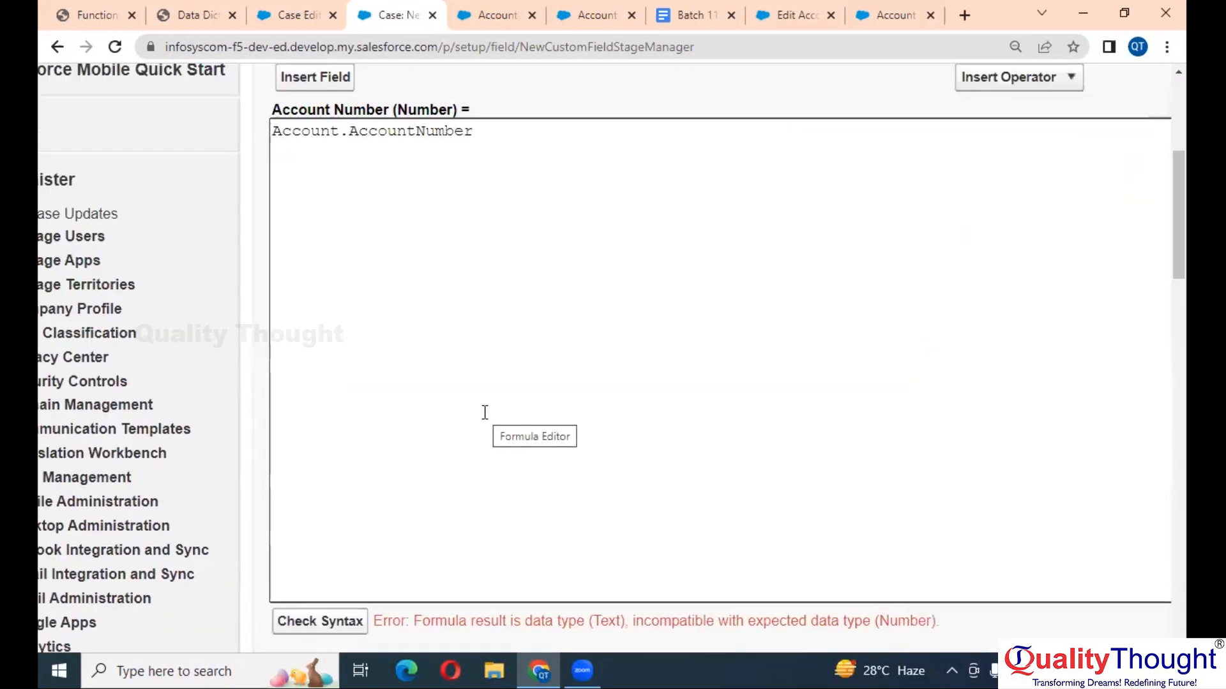
pyautogui.moveTo(495, 293); pyautogui.dragTo(245, 294)
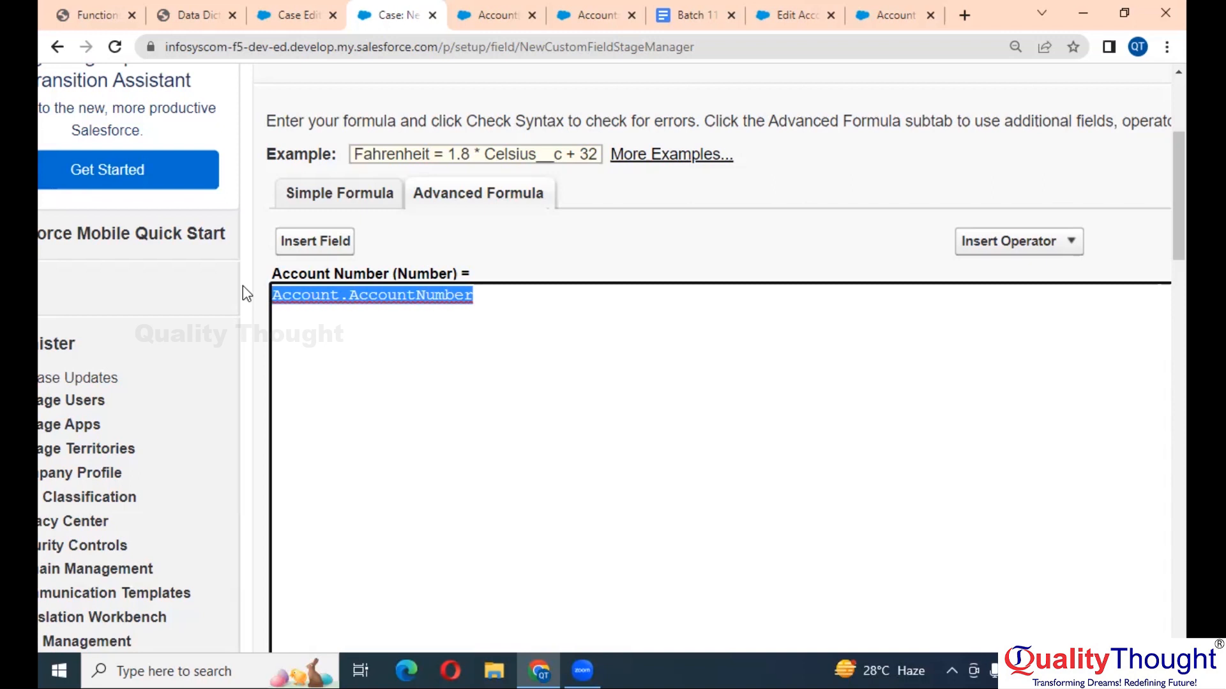
# - Add a new formula line and insert the TEXT function from the Functions list
pyautogui.click(281, 297)
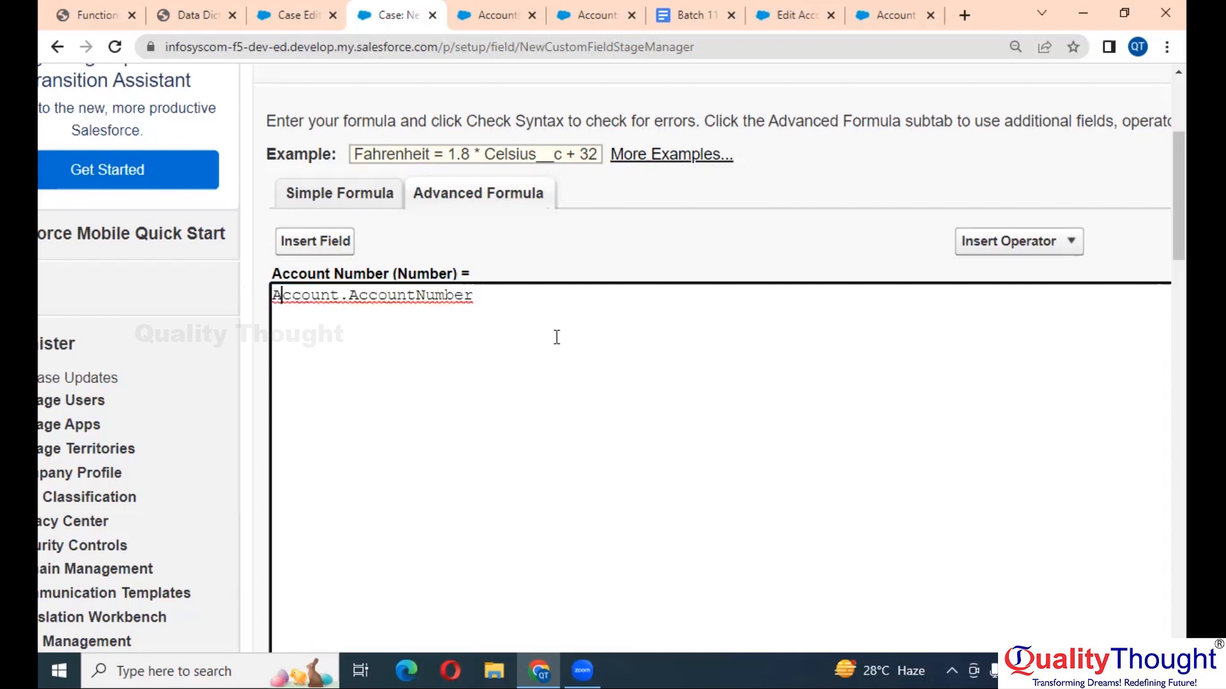
pyautogui.press('Left')
pyautogui.press('Return')
pyautogui.hscroll(5, 820, 362)
pyautogui.click(1006, 340)
pyautogui.press('t')
pyautogui.press('e')
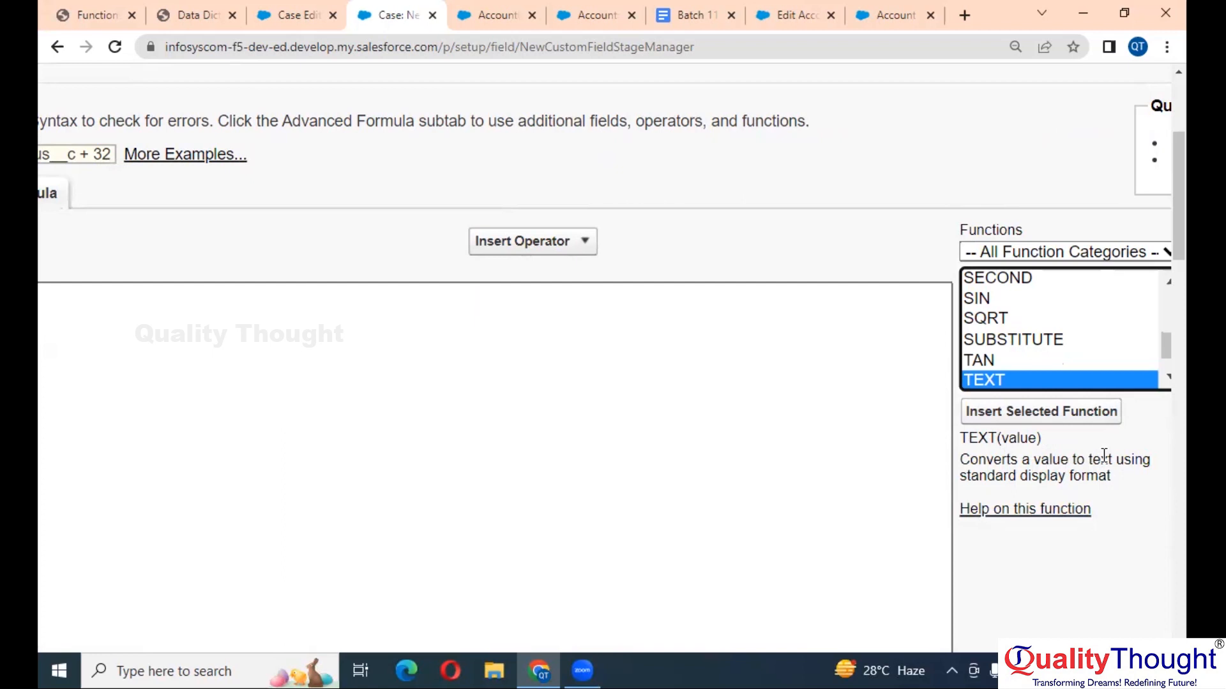
pyautogui.click(1042, 414)
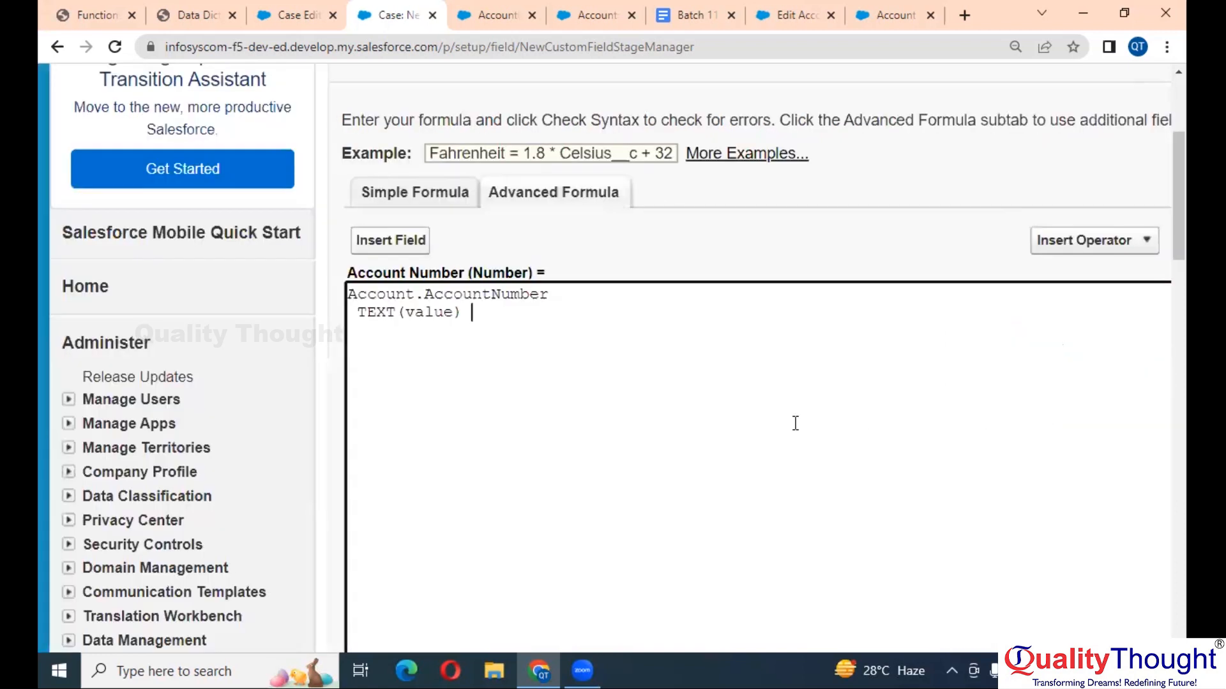
# - Move Account.AccountNumber inside TEXT() in place of its placeholder
pyautogui.moveTo(554, 295); pyautogui.dragTo(343, 287)
pyautogui.hotkey('ctrl', 'c')
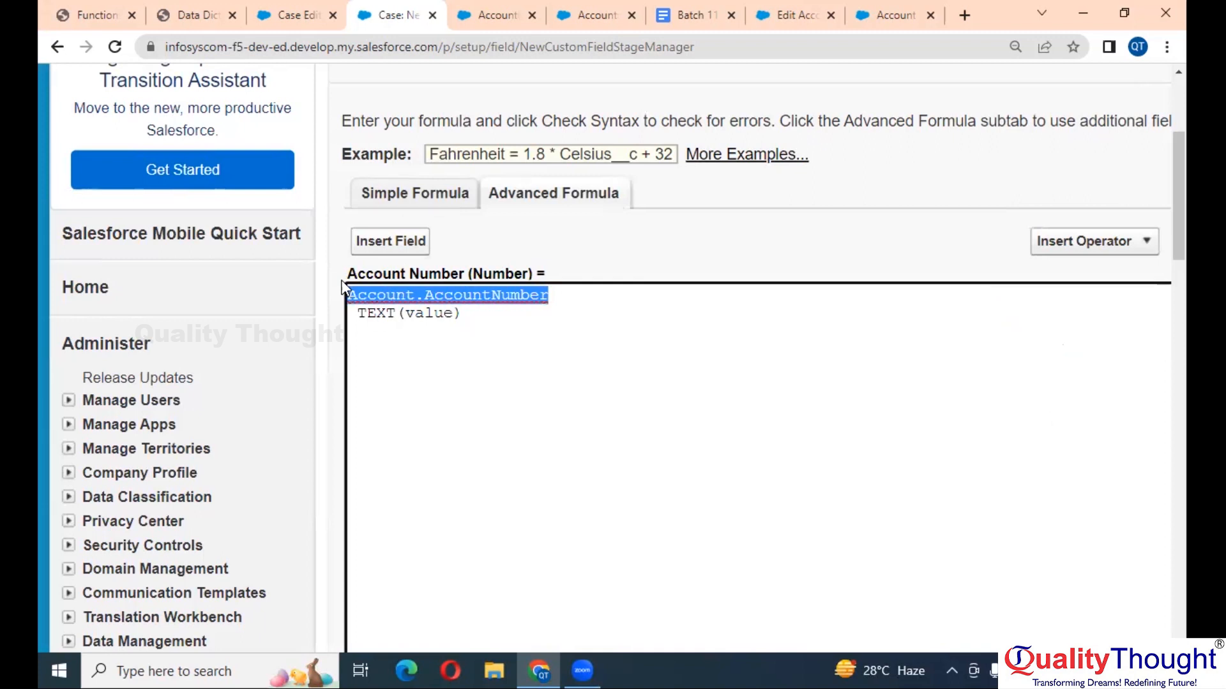
pyautogui.press('BackSpace')
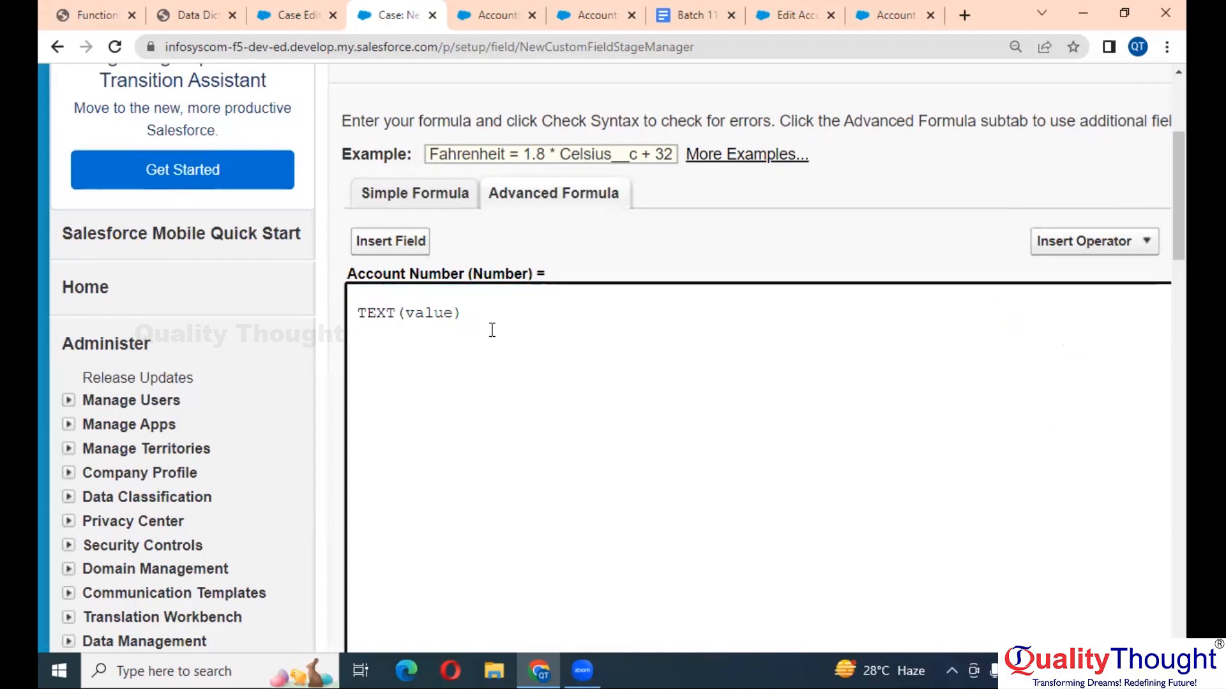
pyautogui.doubleClick(441, 311)
pyautogui.hotkey('ctrl', 'v')
pyautogui.scroll(-5, 442, 310)
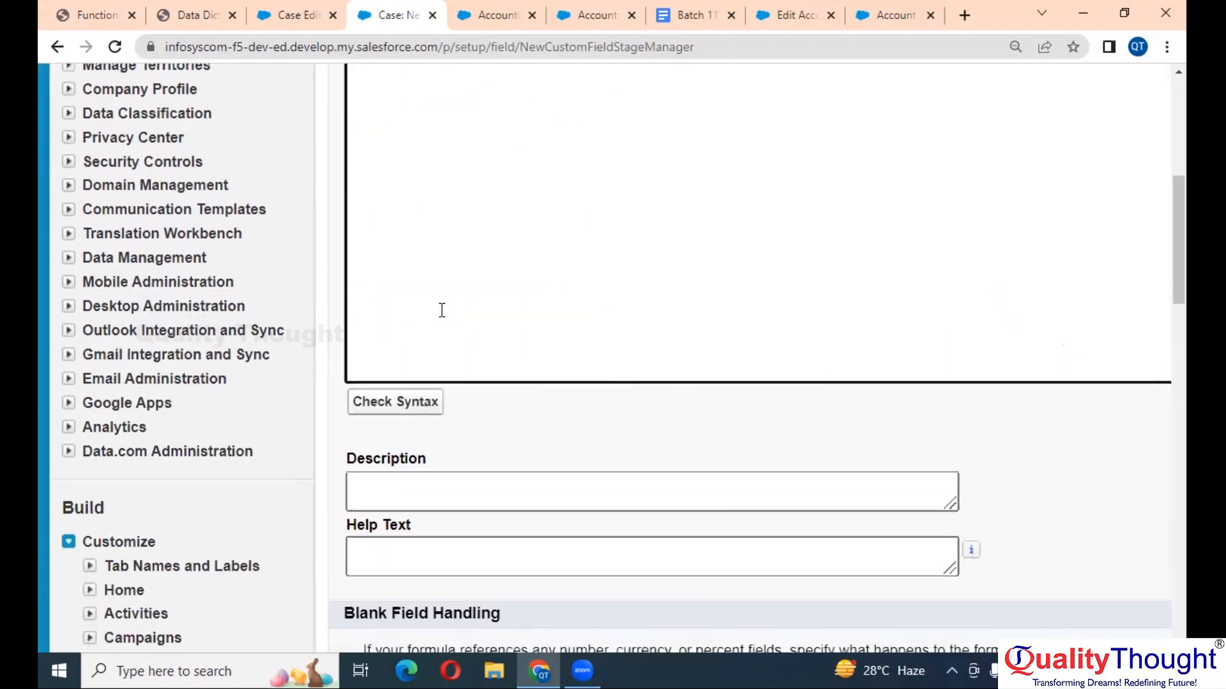
pyautogui.scroll(3, 440, 309)
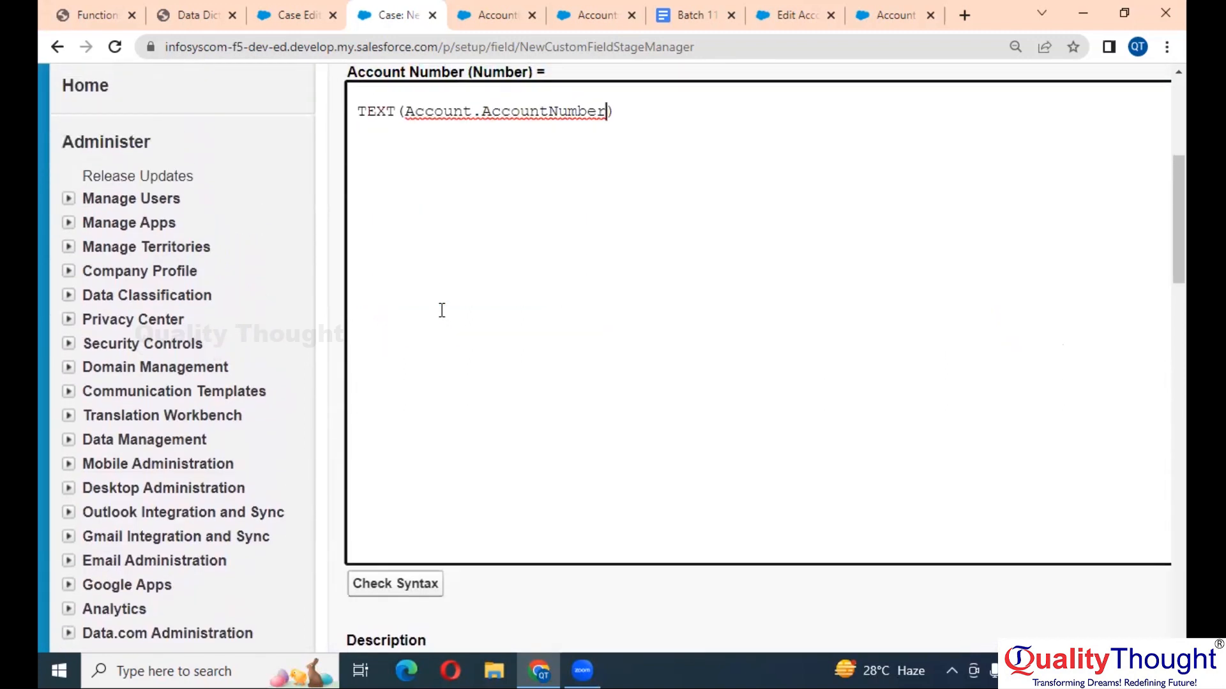
pyautogui.scroll(1, 565, 339)
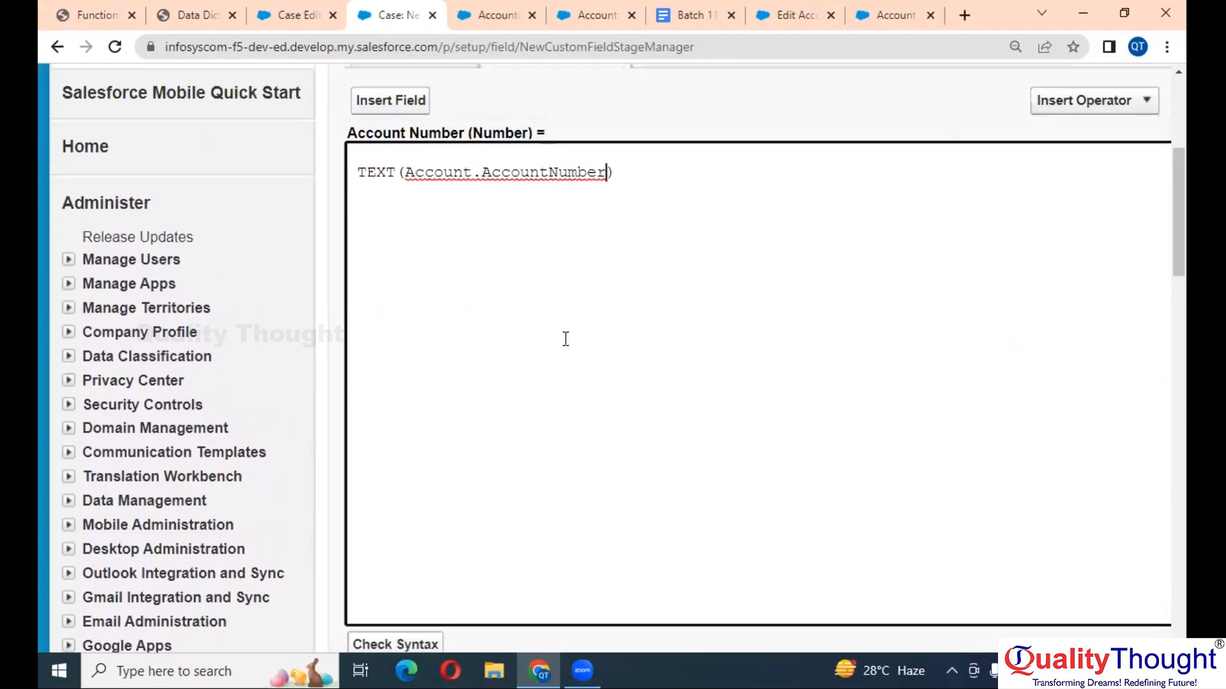
# - Strip the TEXT( wrapper and its closing parenthesis from the formula
pyautogui.moveTo(624, 172); pyautogui.dragTo(415, 173)
pyautogui.click(511, 189)
pyautogui.scroll(-3, 484, 337)
pyautogui.scroll(3, 484, 337)
pyautogui.scroll(2, 486, 337)
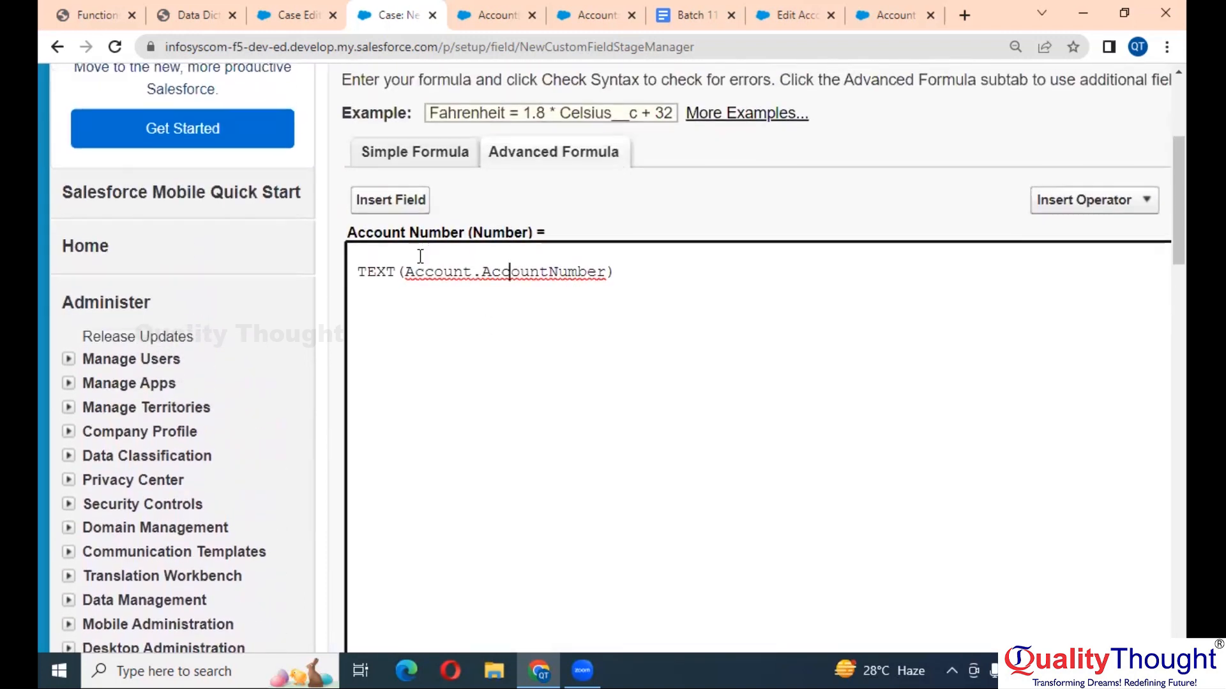
pyautogui.moveTo(406, 272); pyautogui.dragTo(348, 272)
pyautogui.press('BackSpace')
pyautogui.click(578, 272)
pyautogui.press('BackSpace')
pyautogui.press('BackSpace')
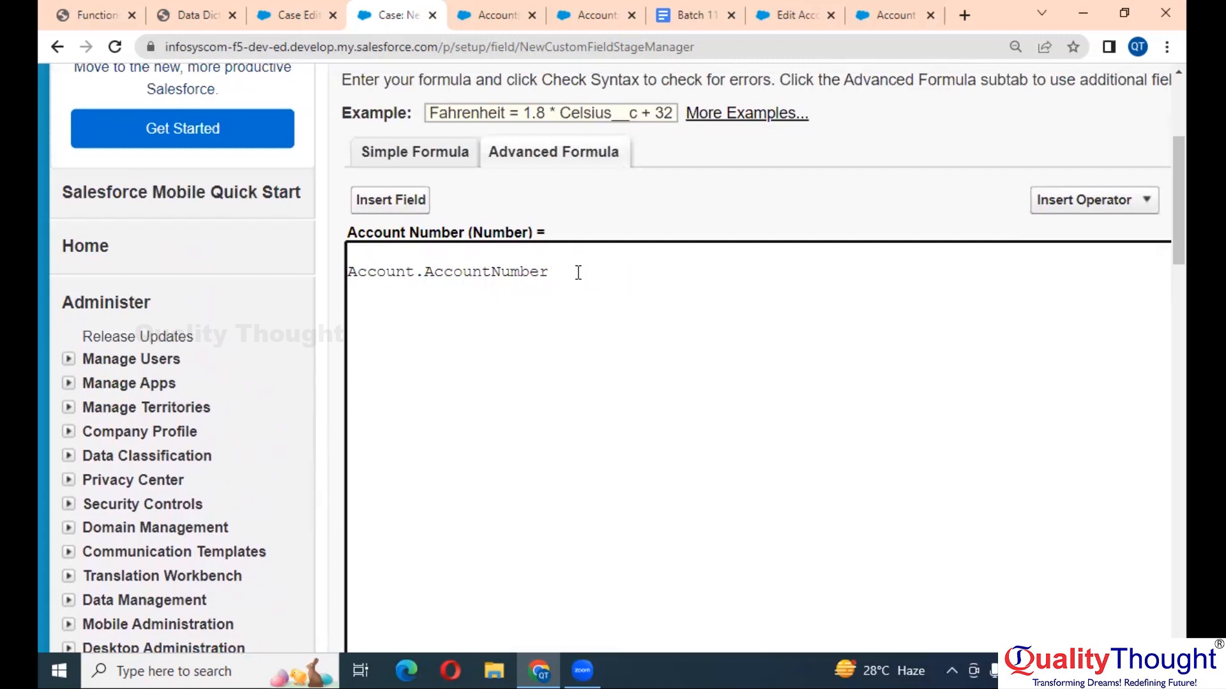
pyautogui.hscroll(10, 840, 351)
# - Wrap the field as VALUE(Account.AccountNumber) and run Check Syntax
pyautogui.click(993, 319)
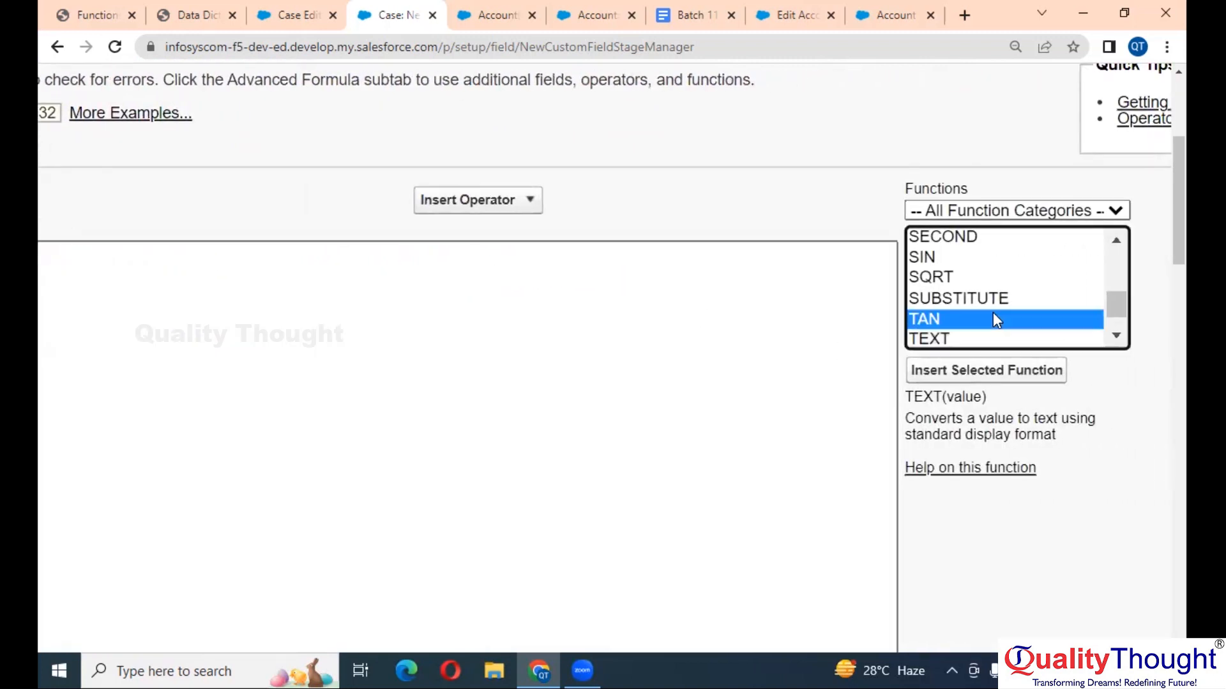
pyautogui.press('v')
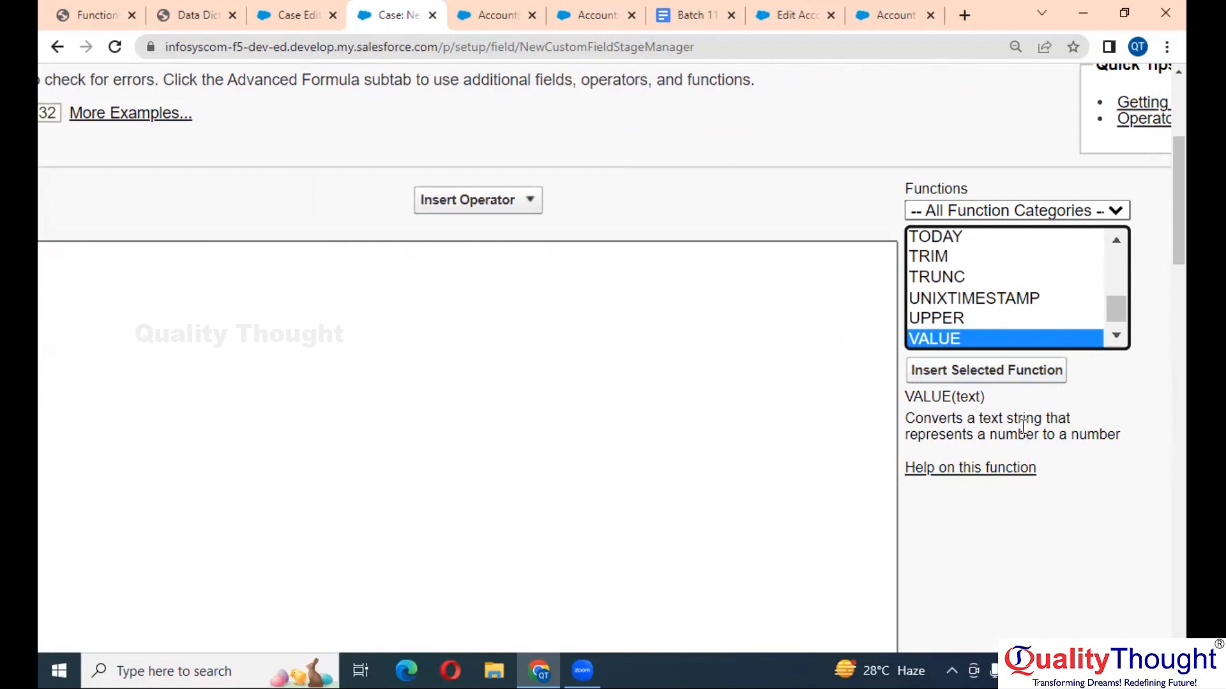
pyautogui.click(986, 370)
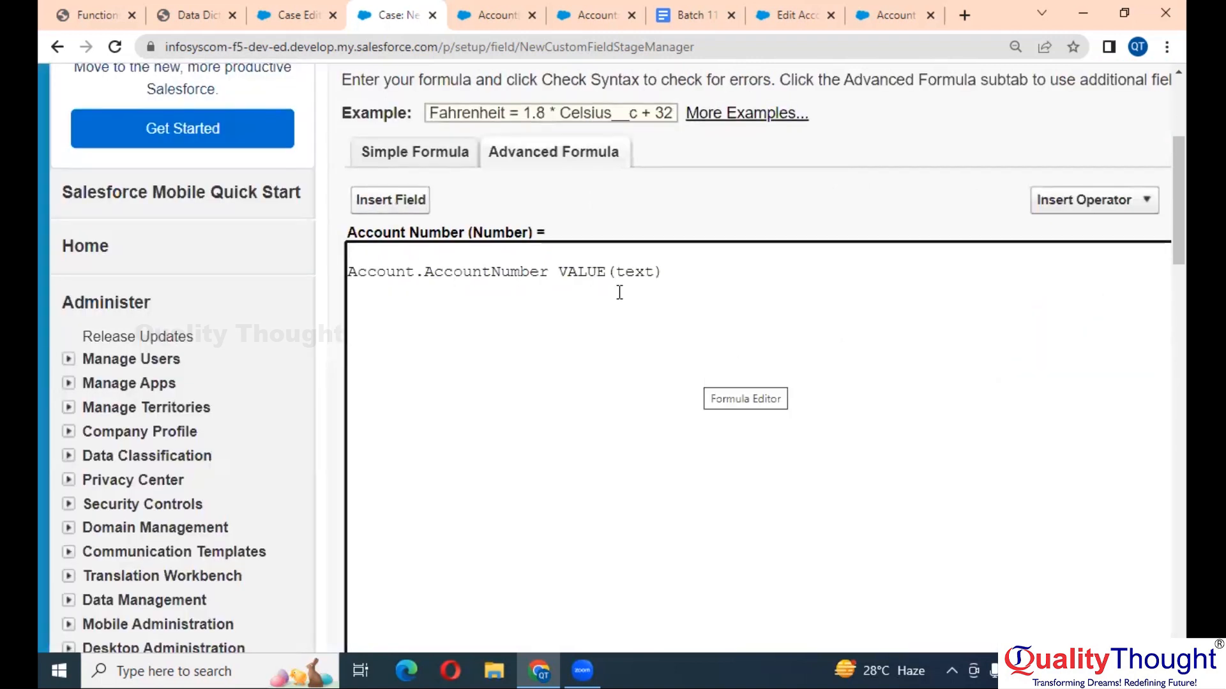
pyautogui.moveTo(550, 272); pyautogui.dragTo(350, 268)
pyautogui.hotkey('ctrl', 'c')
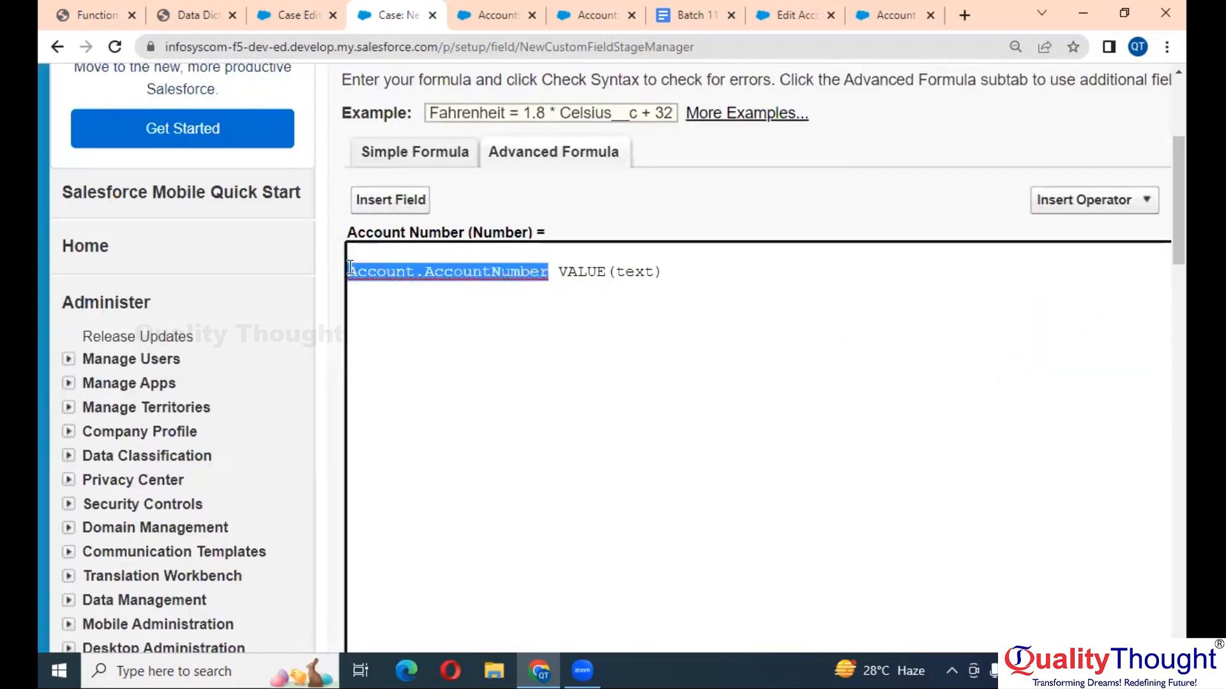
pyautogui.press('BackSpace')
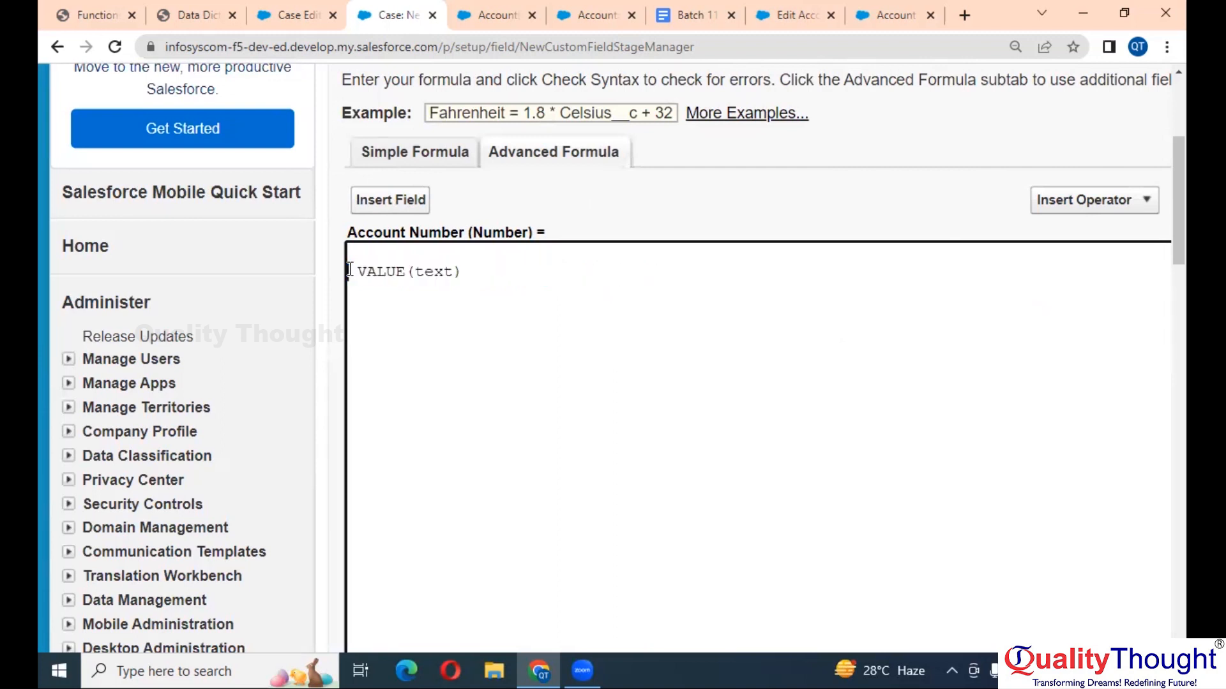
pyautogui.doubleClick(424, 271)
pyautogui.hotkey('ctrl', 'v')
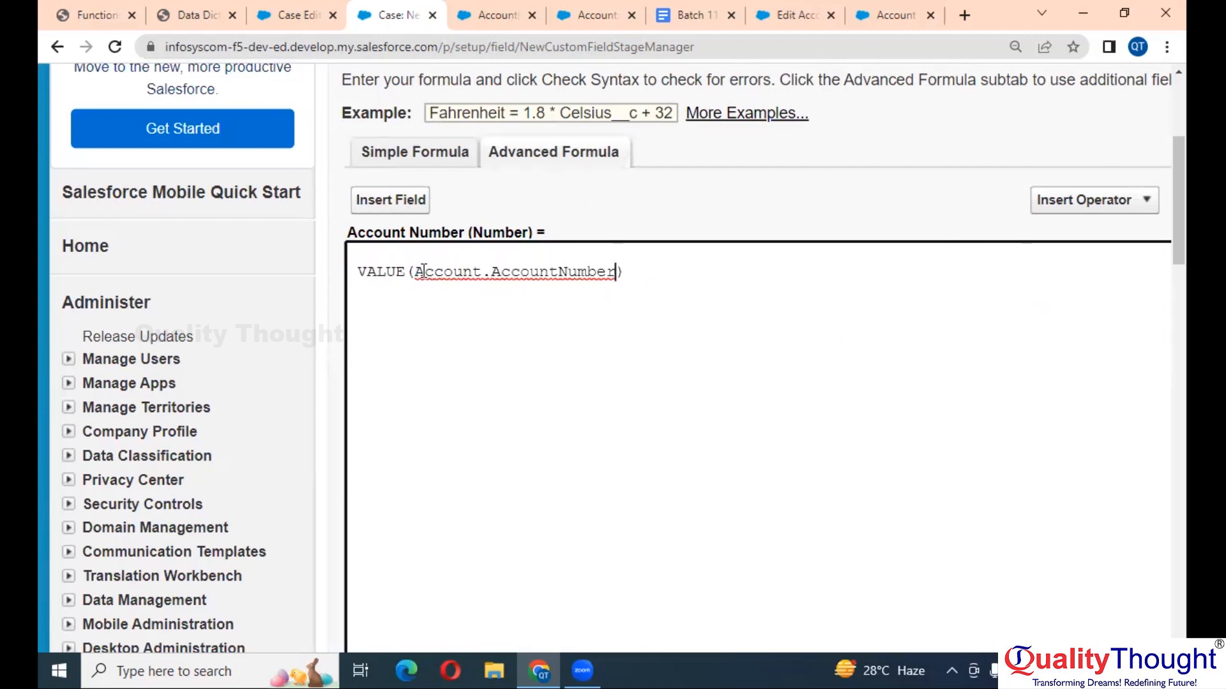
pyautogui.scroll(-3, 424, 268)
pyautogui.click(402, 504)
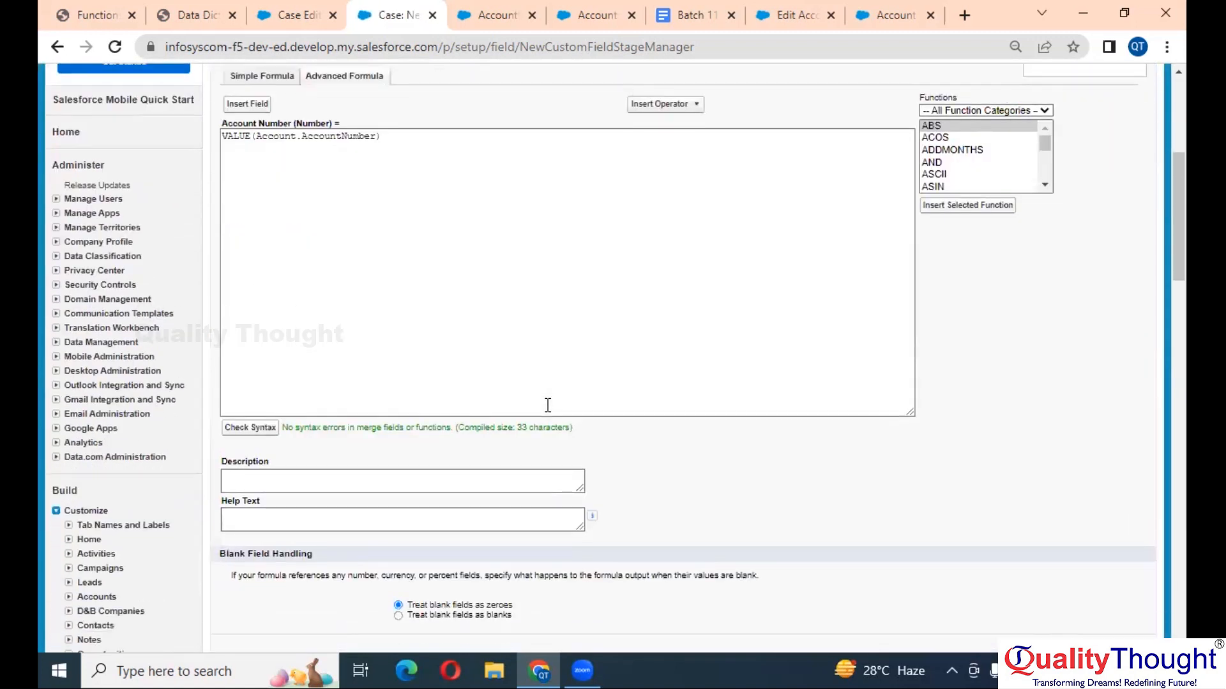
# - Review the VALUE(Account.AccountNumber) formula, highlighting VALUE, Account and AccountNumber in turn
pyautogui.scroll(3, 548, 406)
pyautogui.hscroll(-3, 547, 405)
pyautogui.scroll(4, 548, 405)
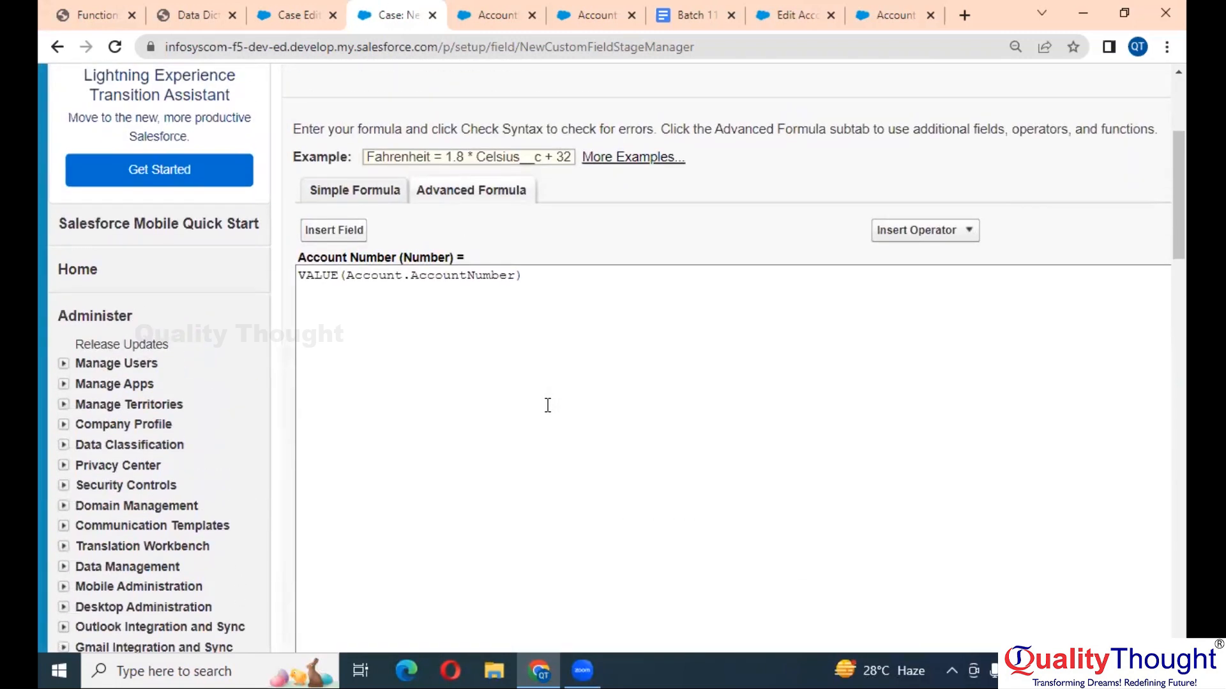
pyautogui.scroll(1, 547, 405)
pyautogui.scroll(3, 372, 309)
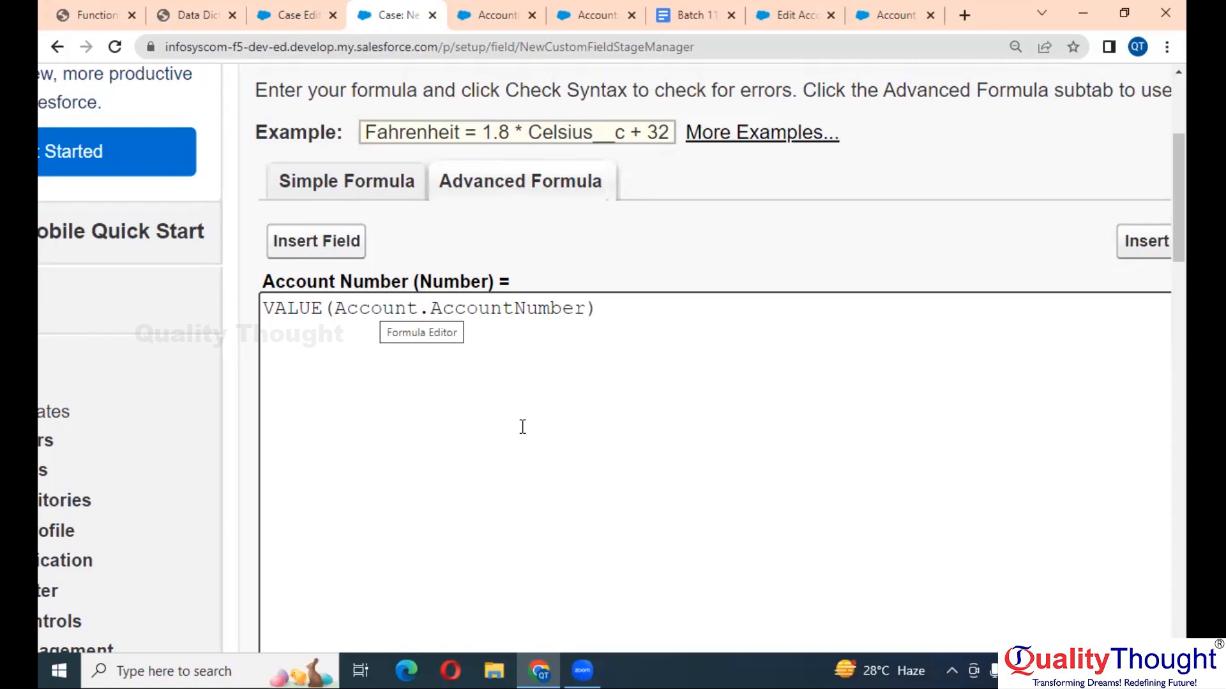
pyautogui.click(305, 313)
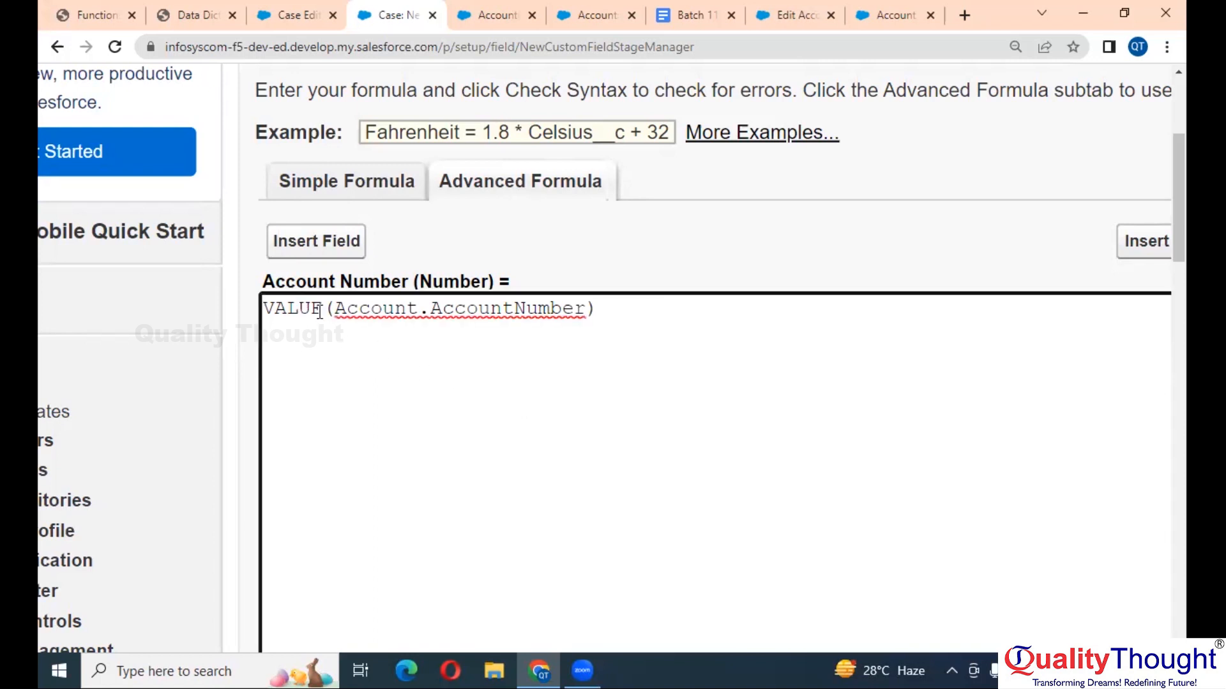
pyautogui.doubleClick(373, 307)
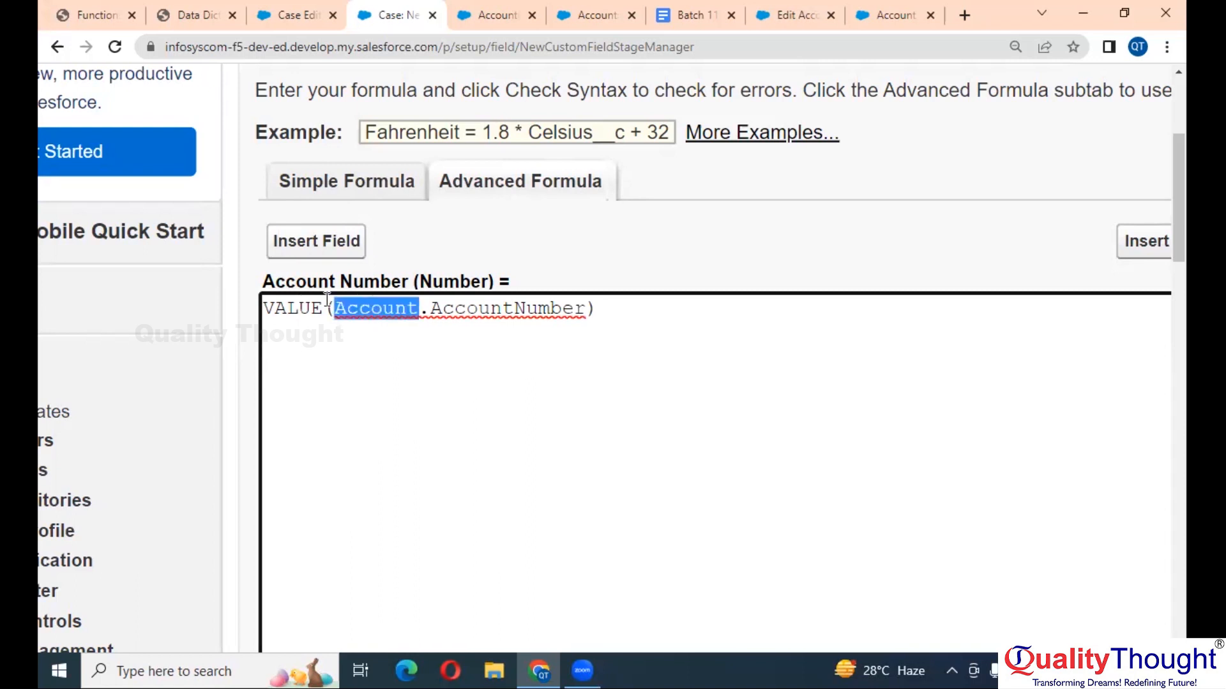
pyautogui.doubleClick(286, 300)
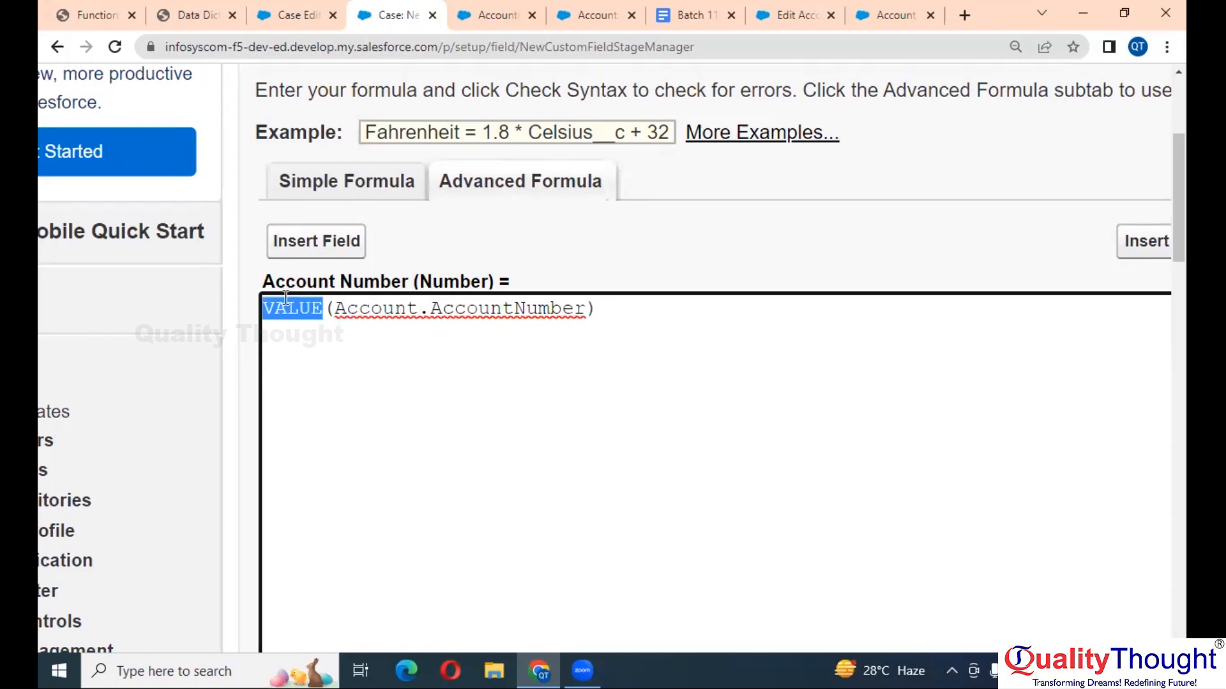
pyautogui.doubleClick(488, 308)
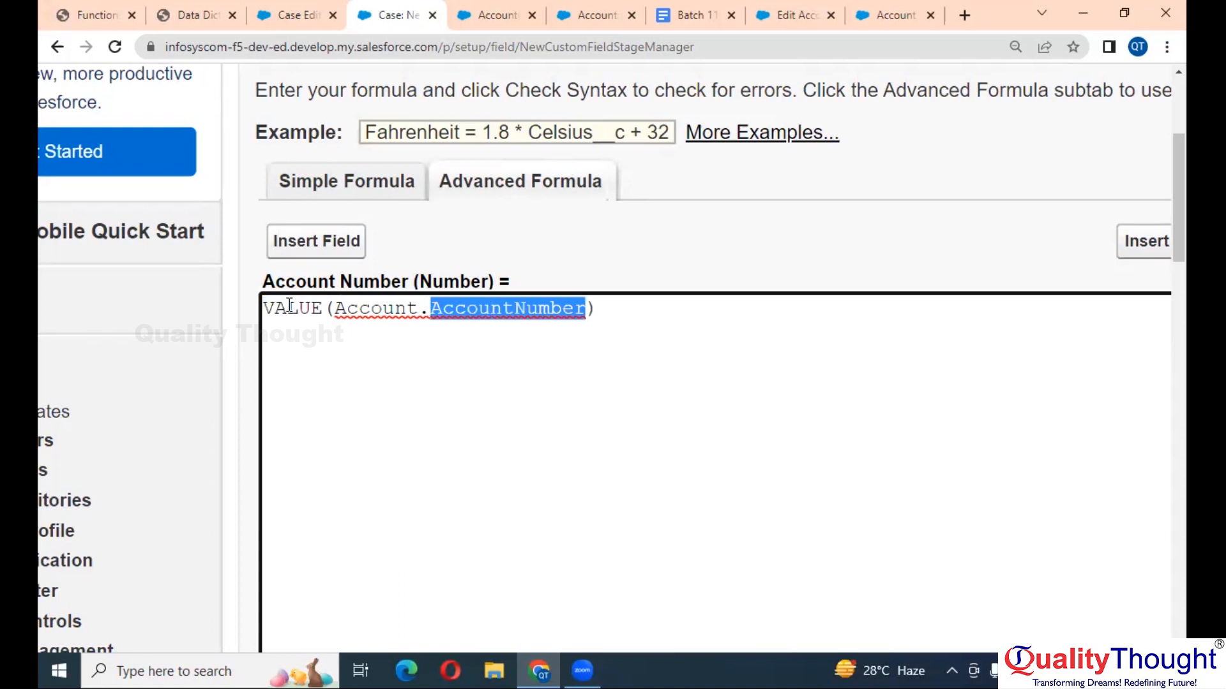
pyautogui.doubleClick(288, 309)
# - Make the field visible to all profiles, keep all page layouts, and Save & New
pyautogui.hscroll(4, 722, 332)
pyautogui.scroll(-2, 722, 332)
pyautogui.scroll(-5, 722, 332)
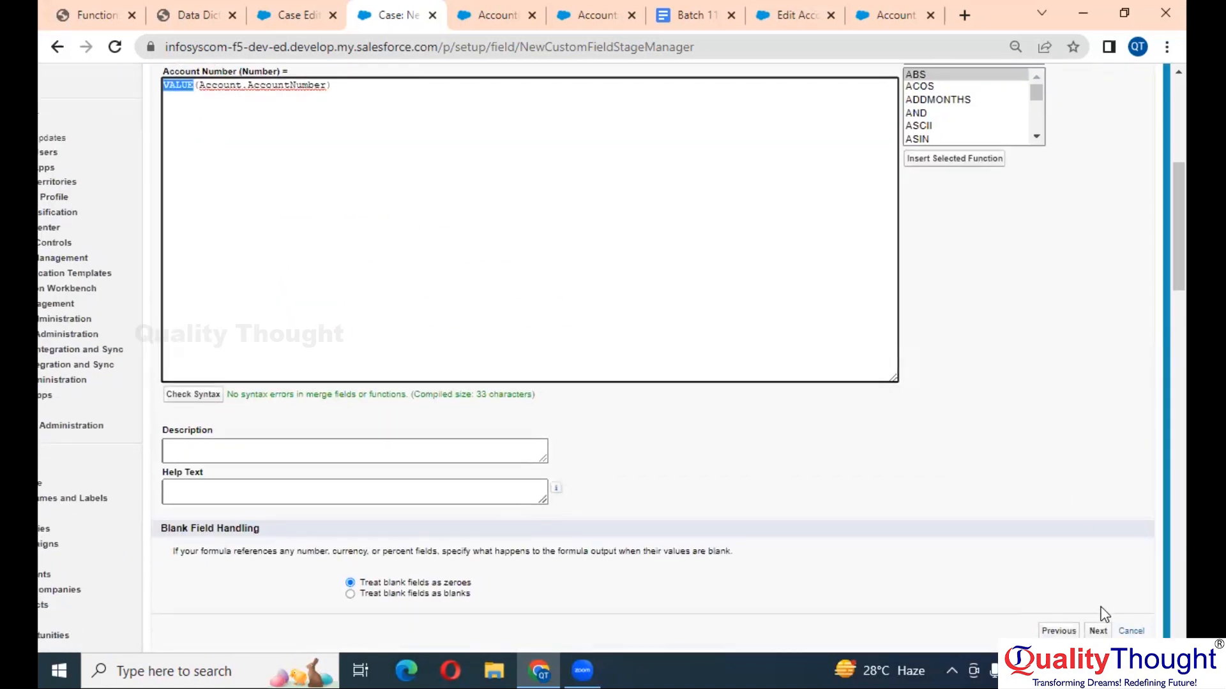
pyautogui.click(1100, 631)
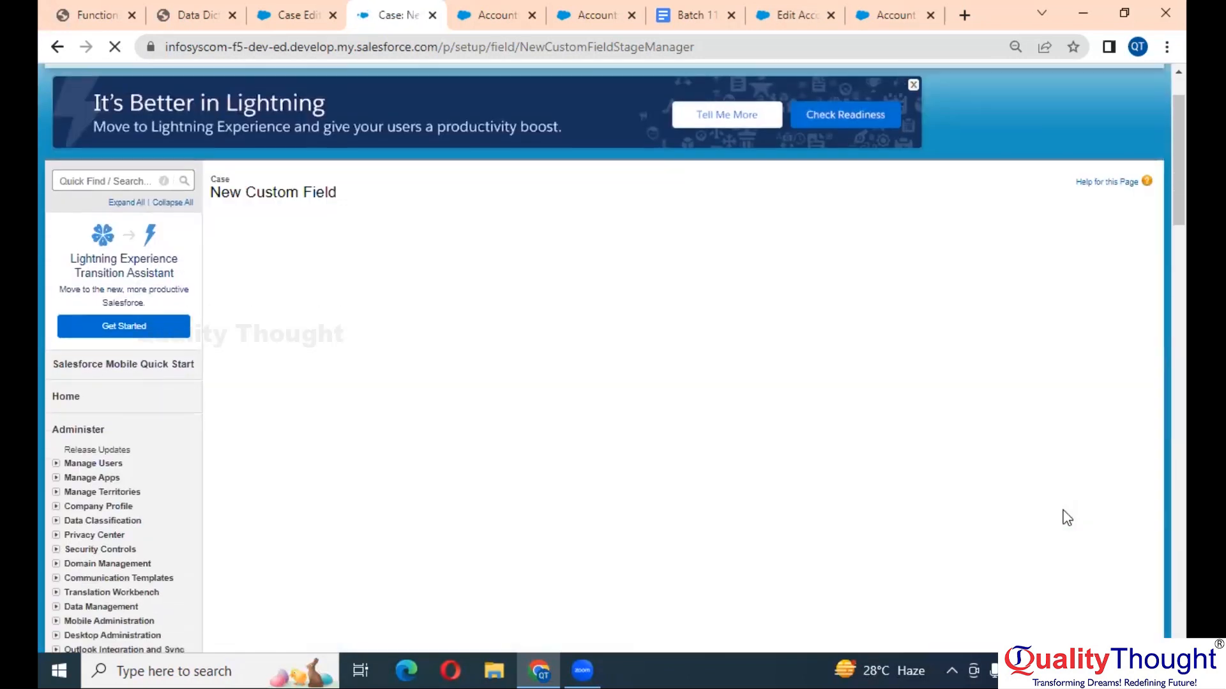
pyautogui.click(884, 381)
pyautogui.click(1103, 256)
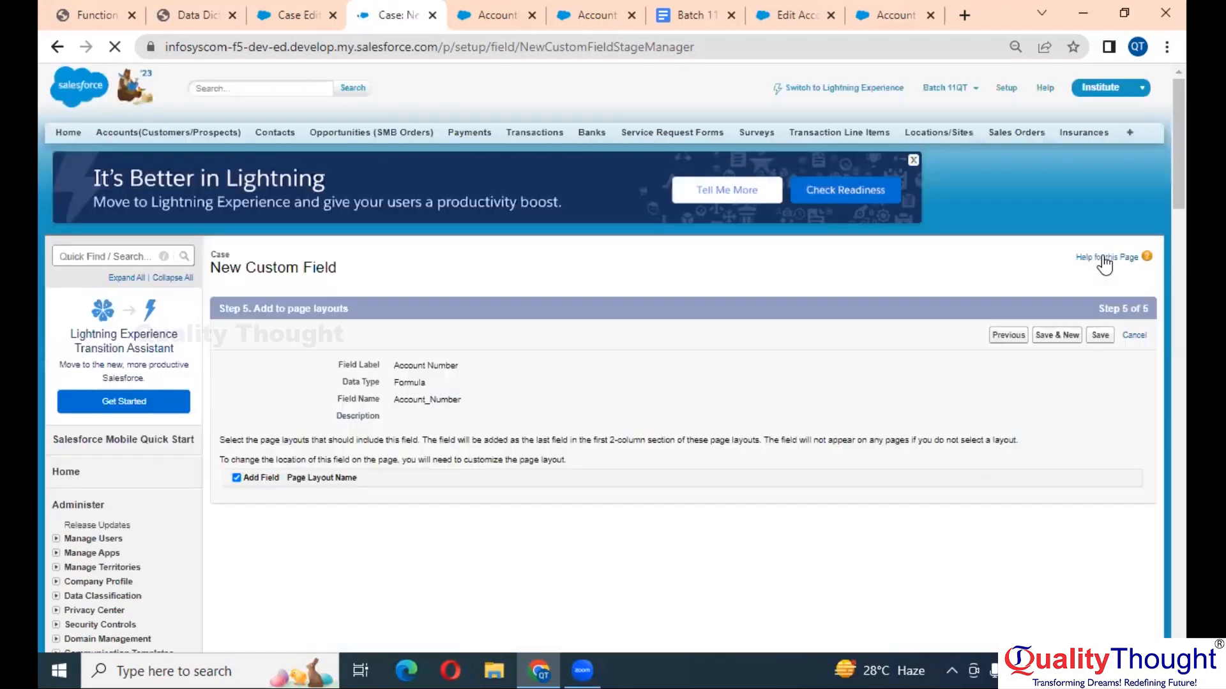
pyautogui.click(1056, 336)
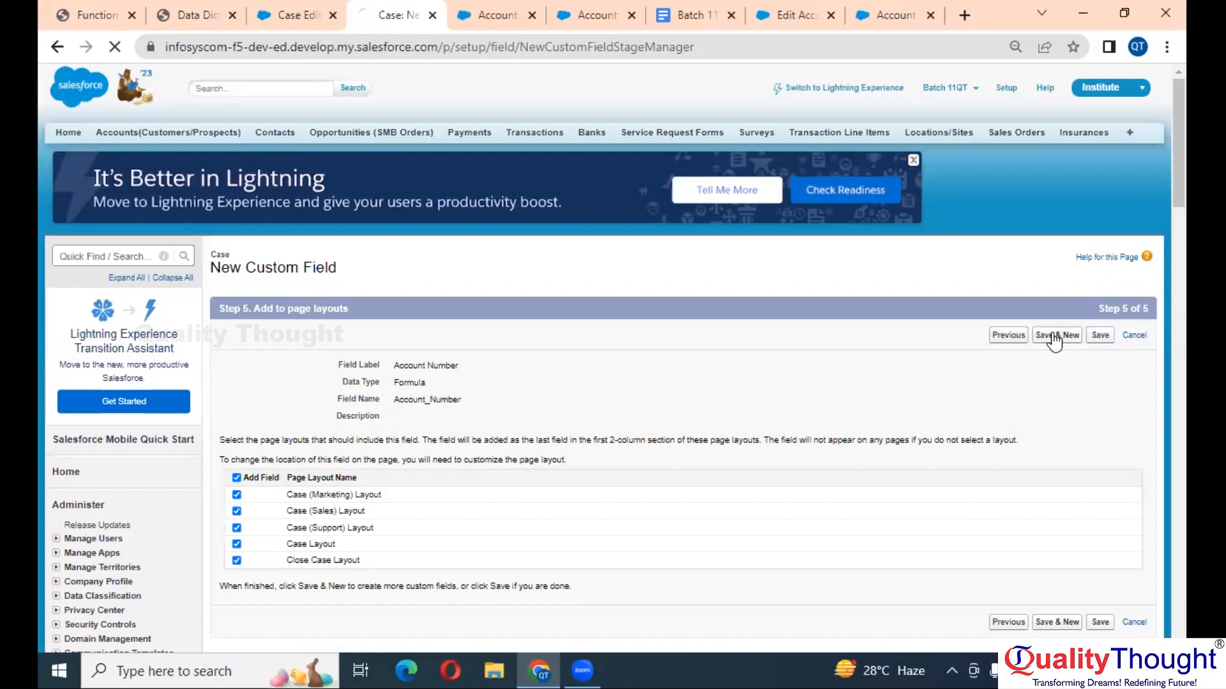
pyautogui.click(294, 14)
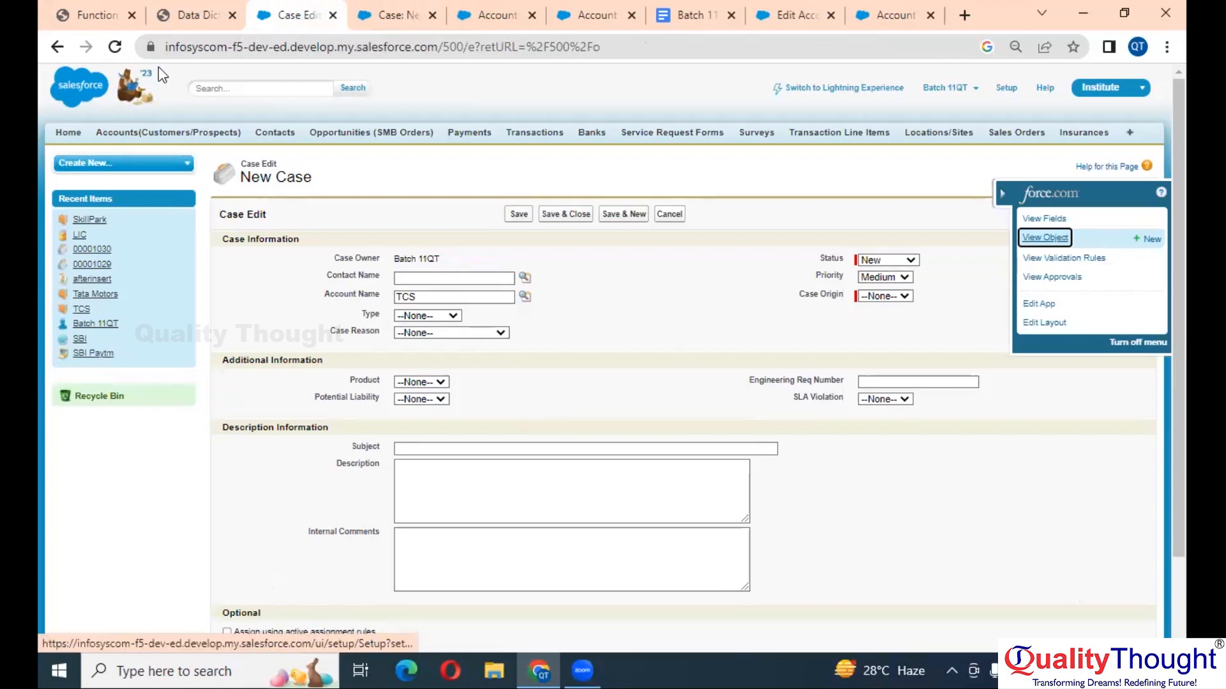
# - Save the edited account number on the TCS account record
pyautogui.click(115, 46)
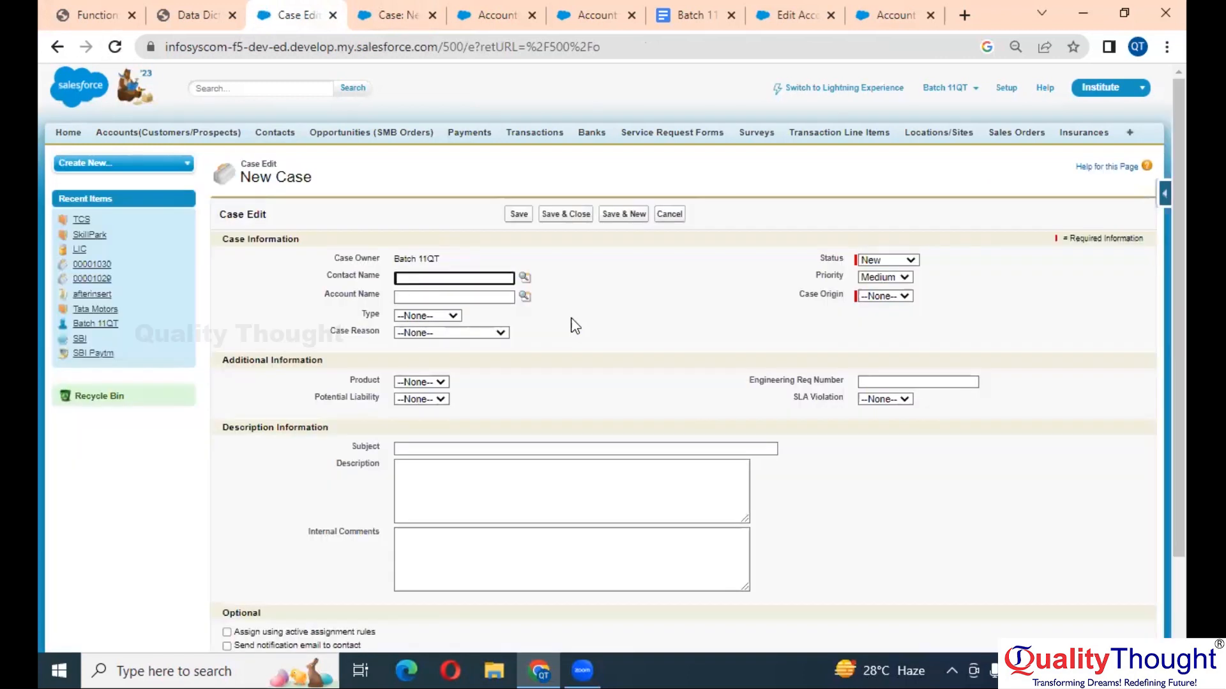
pyautogui.click(485, 14)
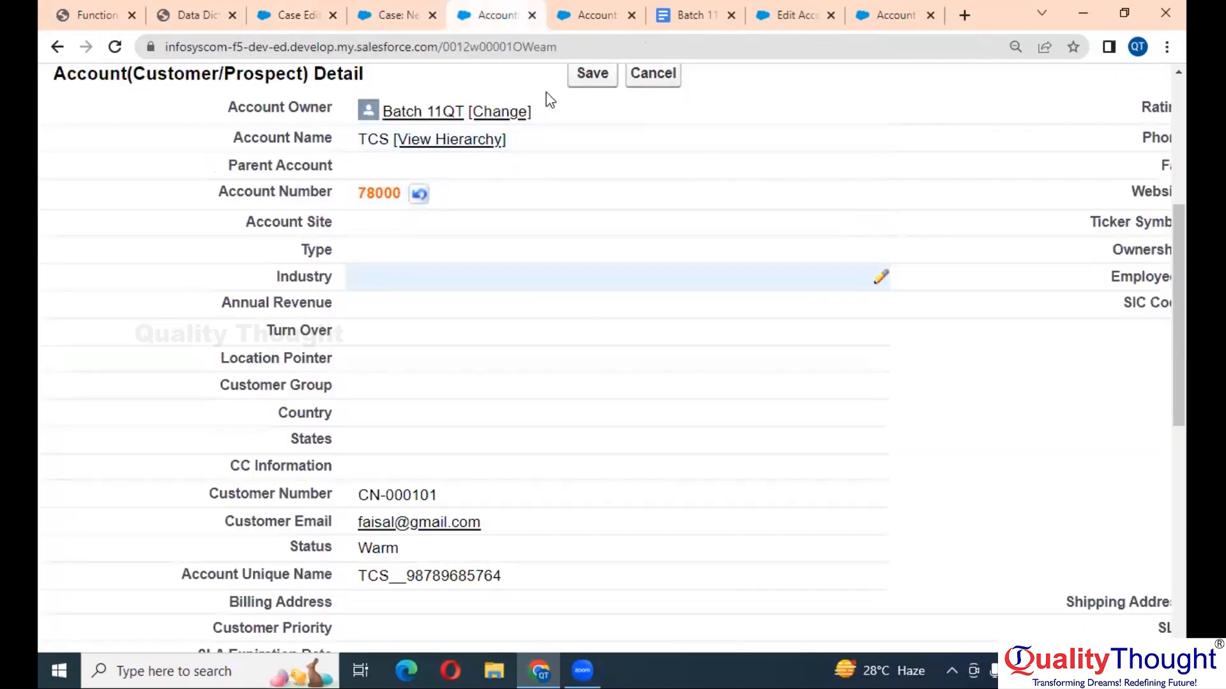
pyautogui.click(581, 79)
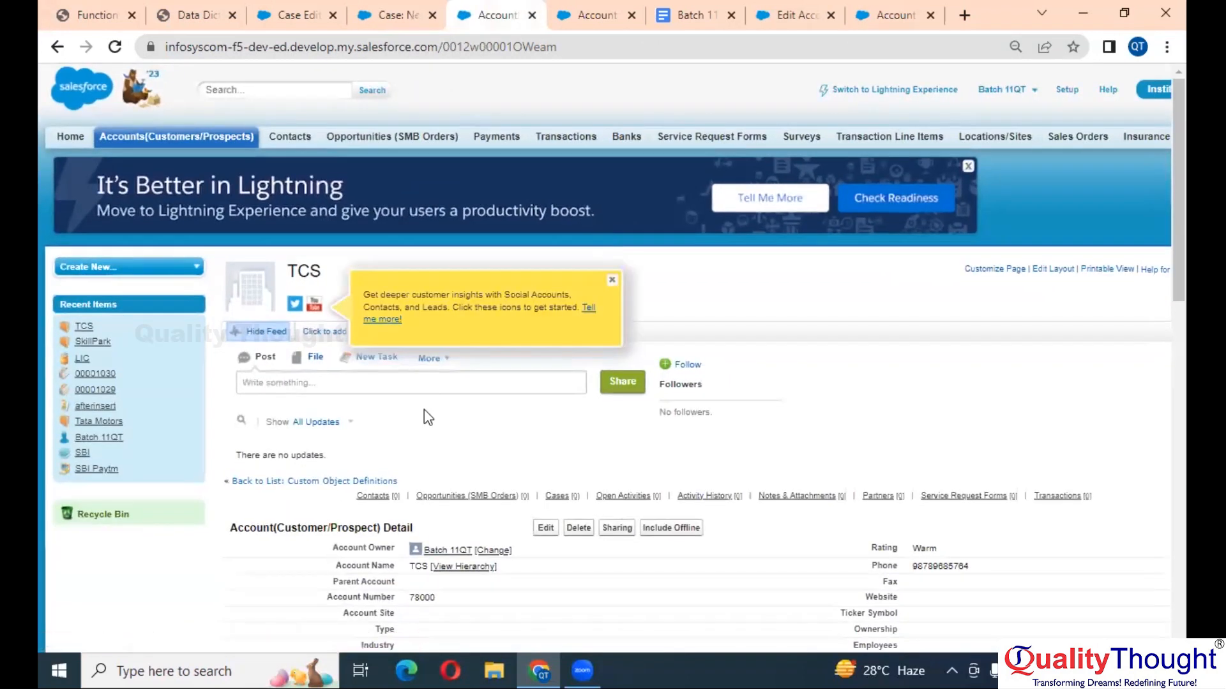
pyautogui.scroll(-3, 423, 412)
pyautogui.scroll(5, 424, 412)
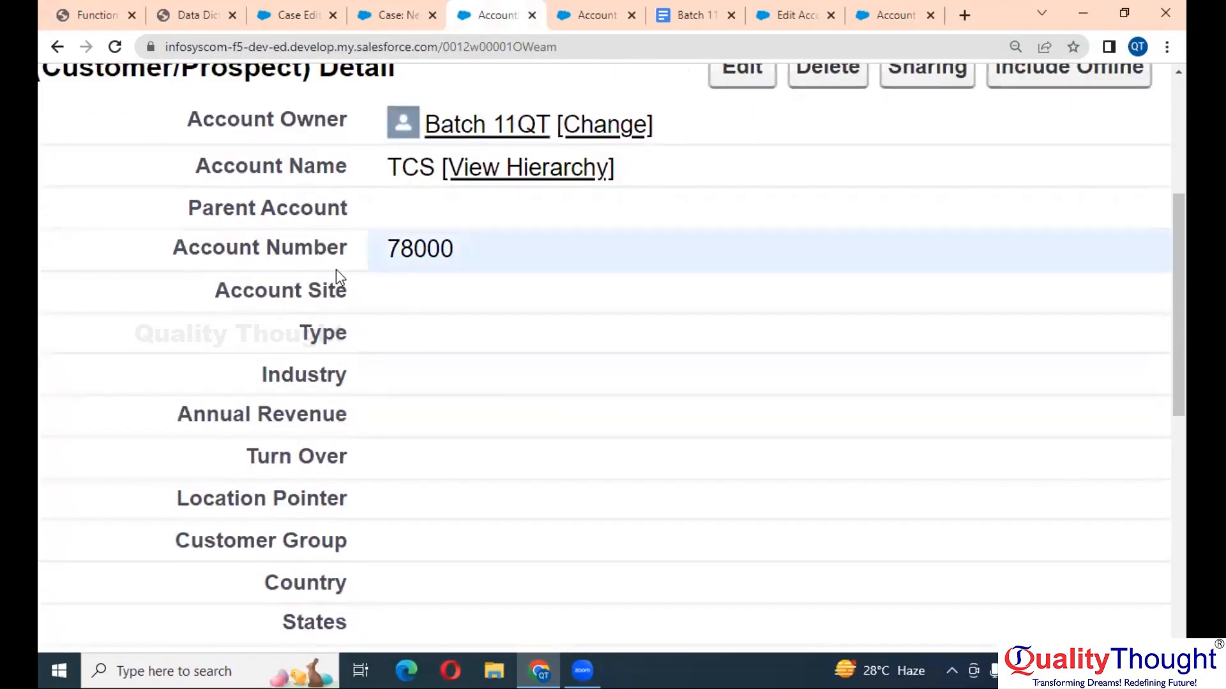
pyautogui.scroll(-5, 417, 261)
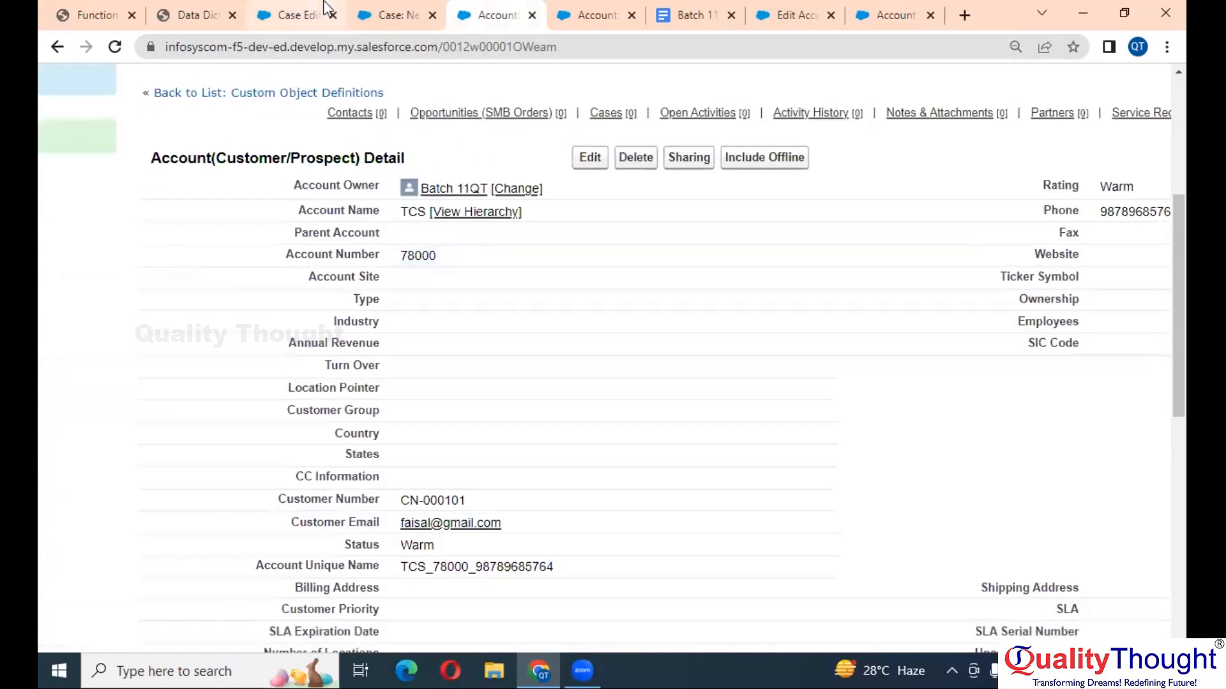
pyautogui.click(420, 5)
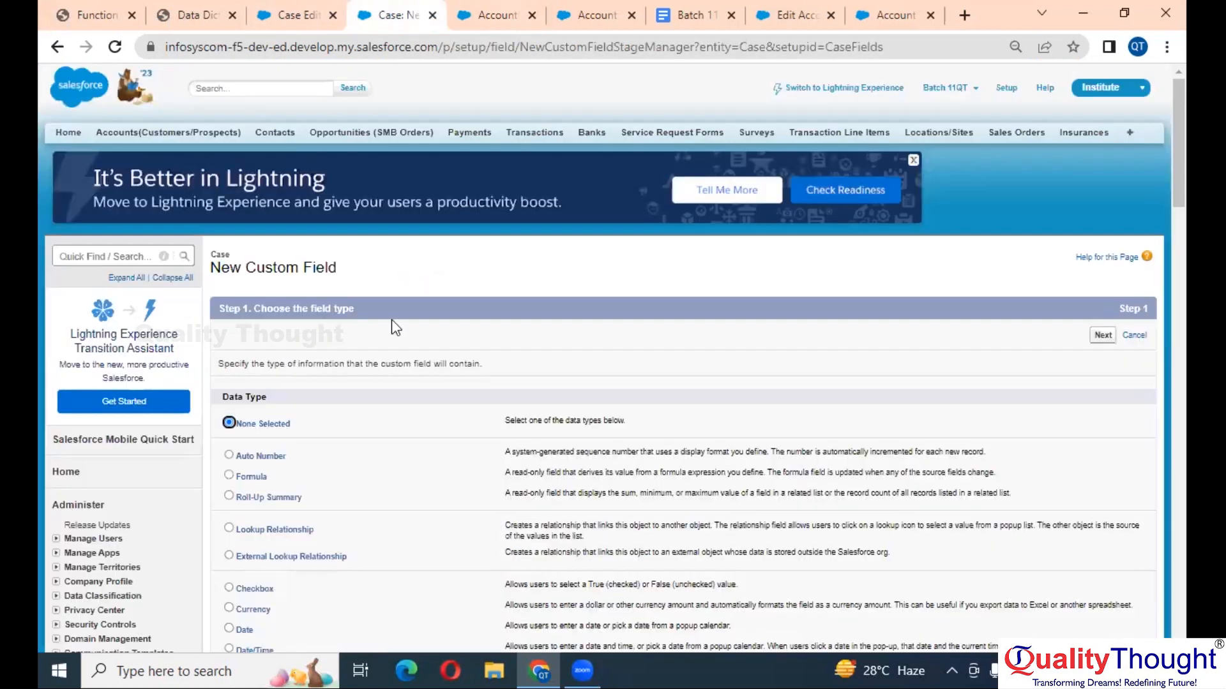
pyautogui.click(276, 10)
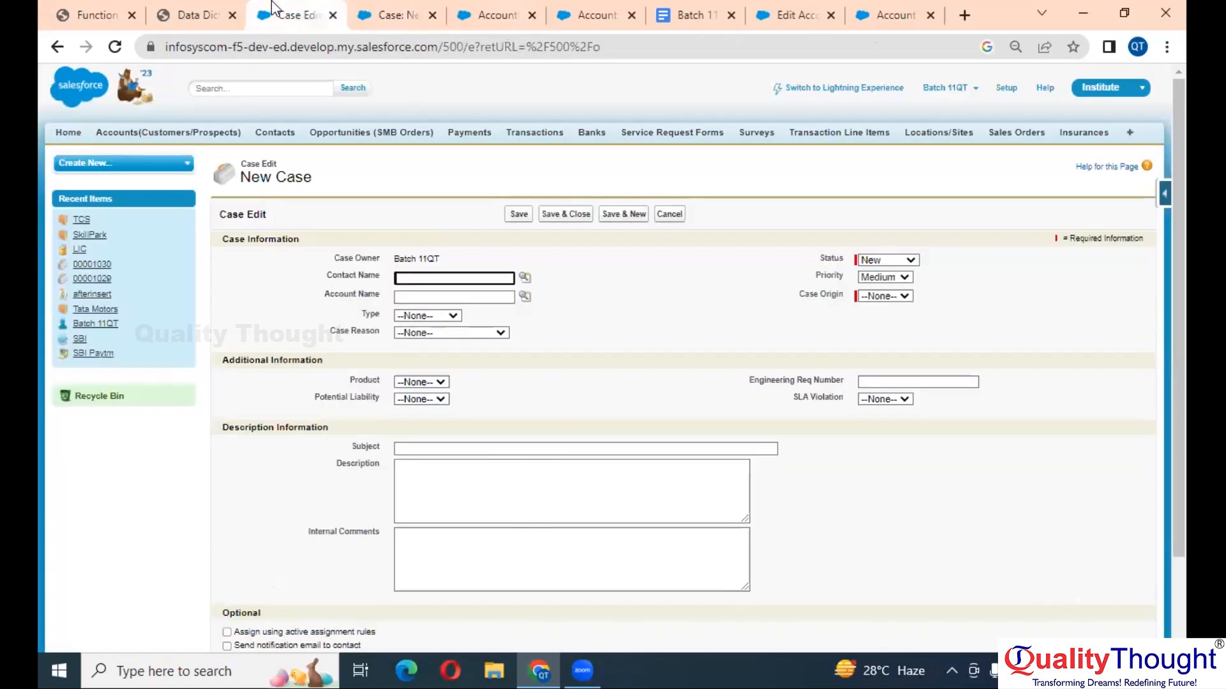
# - Fill the new case with Account Name TCS and Case Origin Phone, then save
pyautogui.click(524, 297)
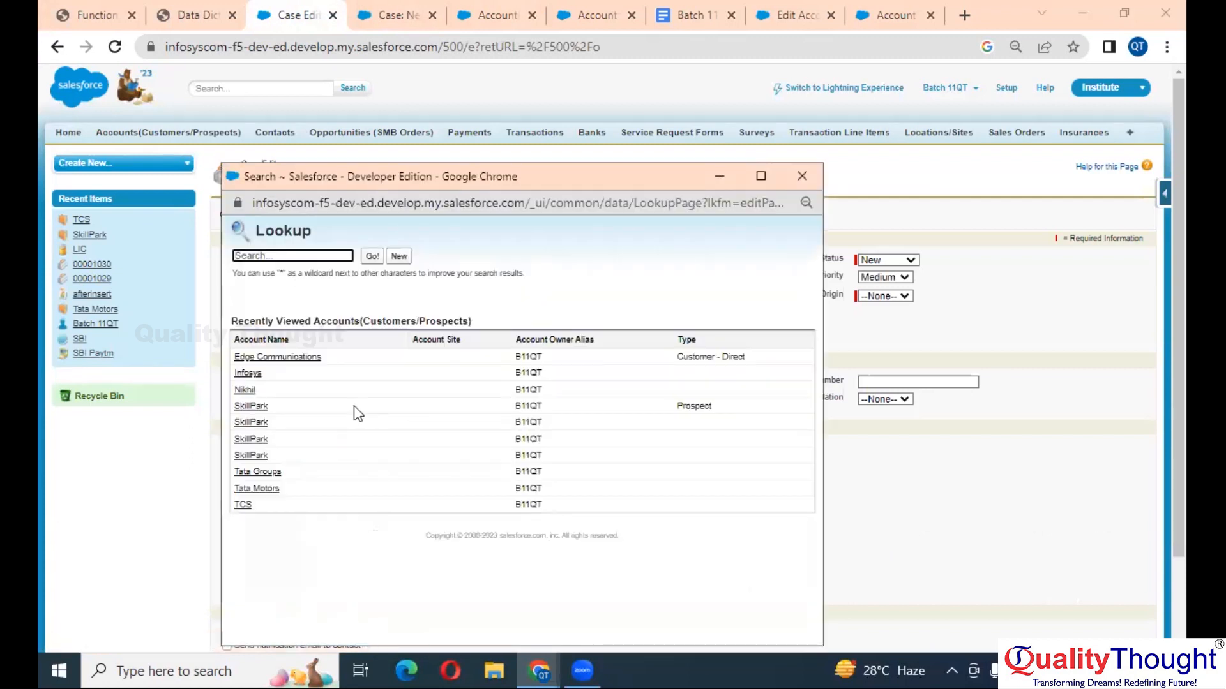
pyautogui.click(243, 505)
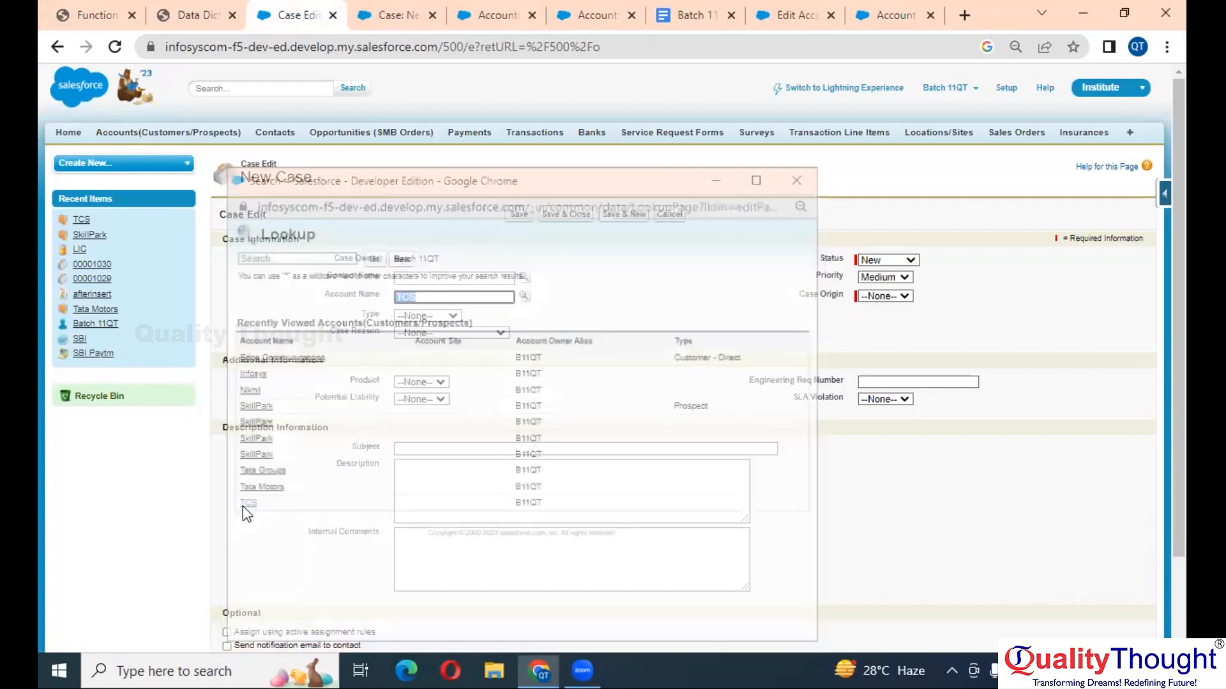
pyautogui.scroll(5, 396, 335)
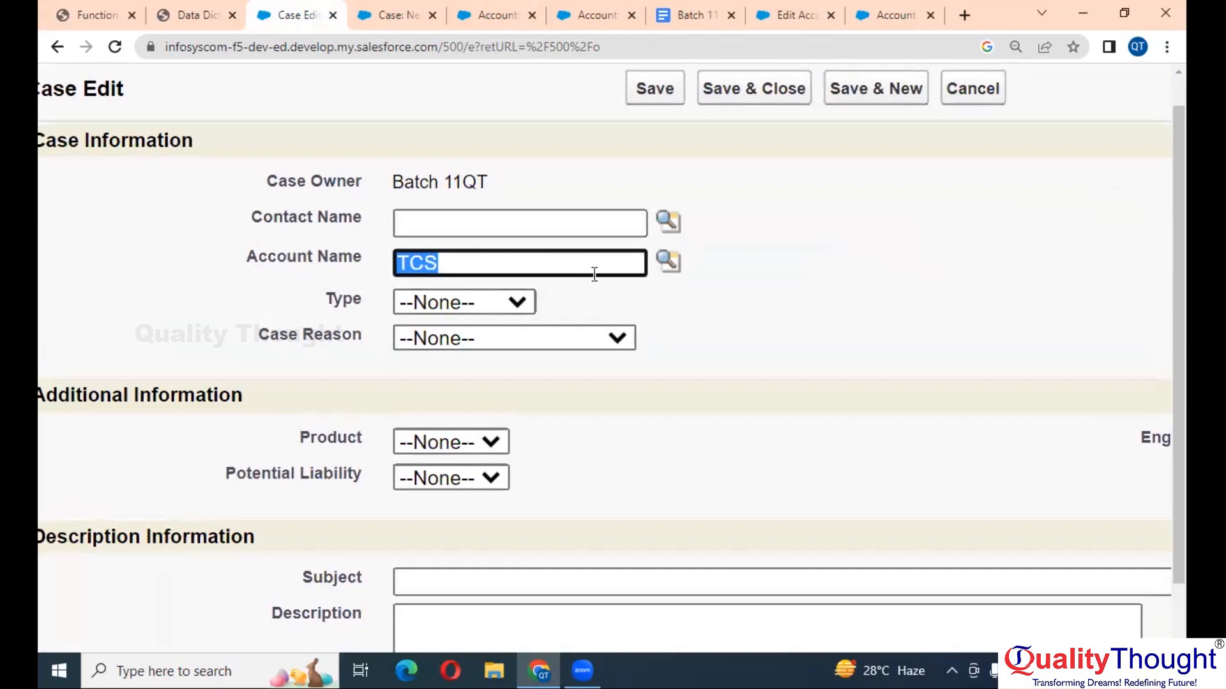
pyautogui.hscroll(7, 592, 278)
pyautogui.hscroll(5, 592, 278)
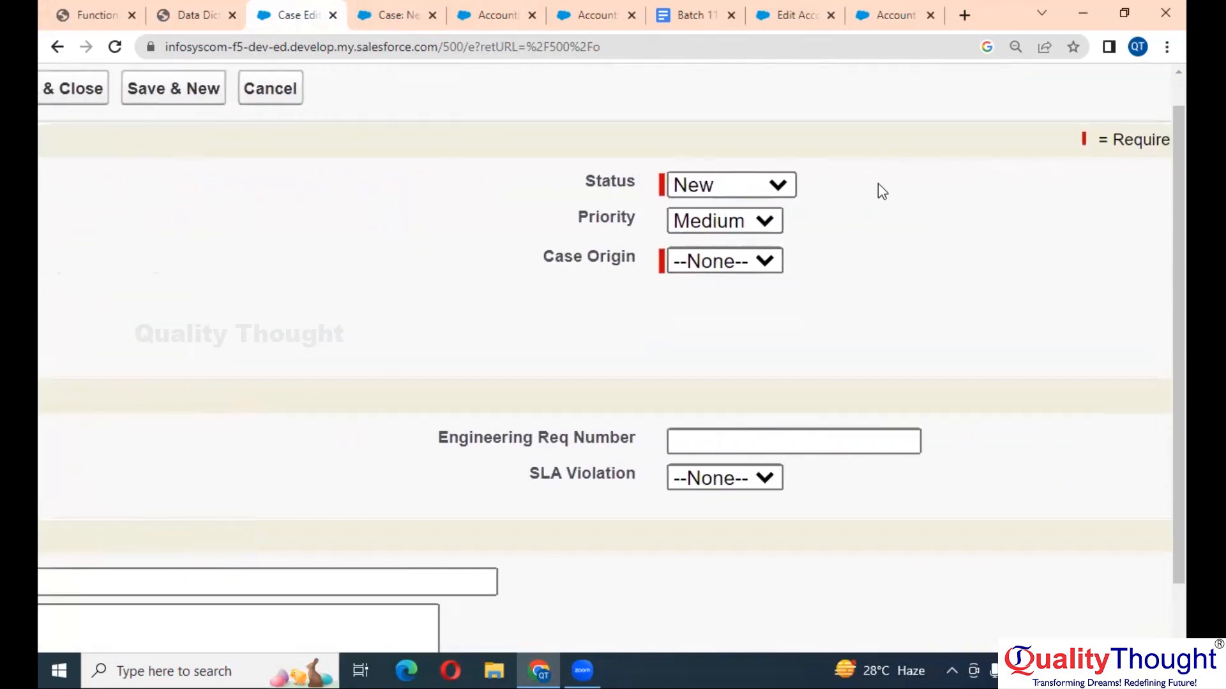
pyautogui.click(713, 262)
pyautogui.click(706, 290)
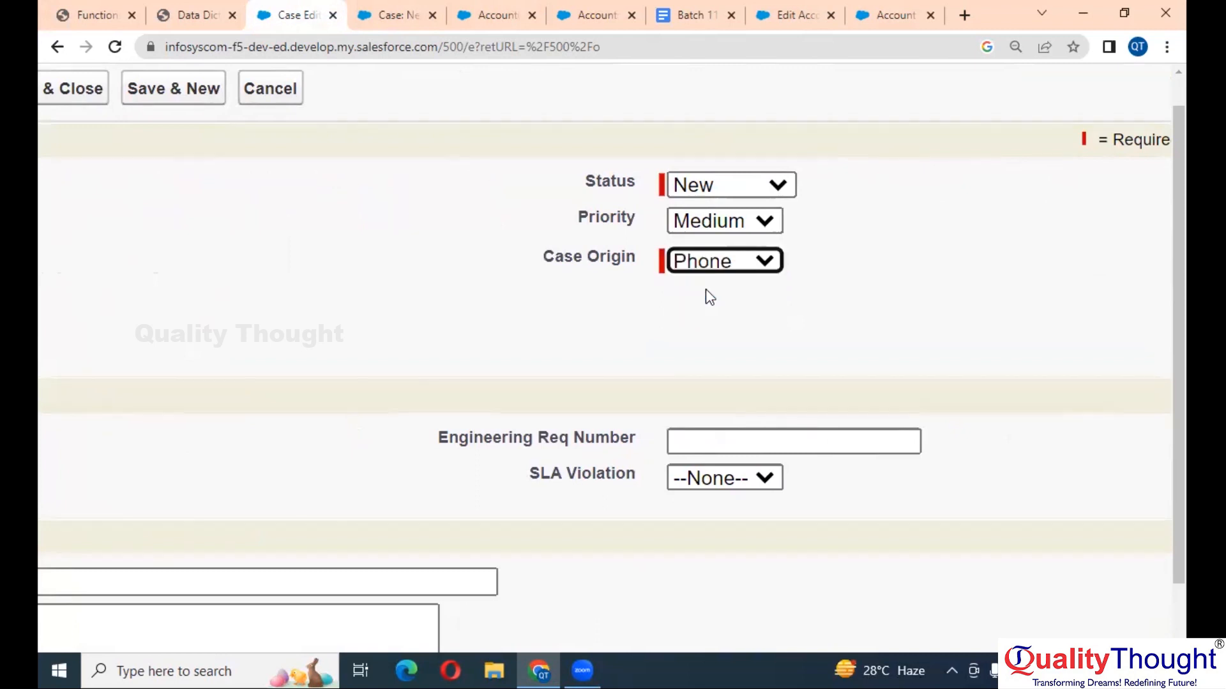
pyautogui.hotkey('ctrl', '-')
pyautogui.hotkey('ctrl', '-')
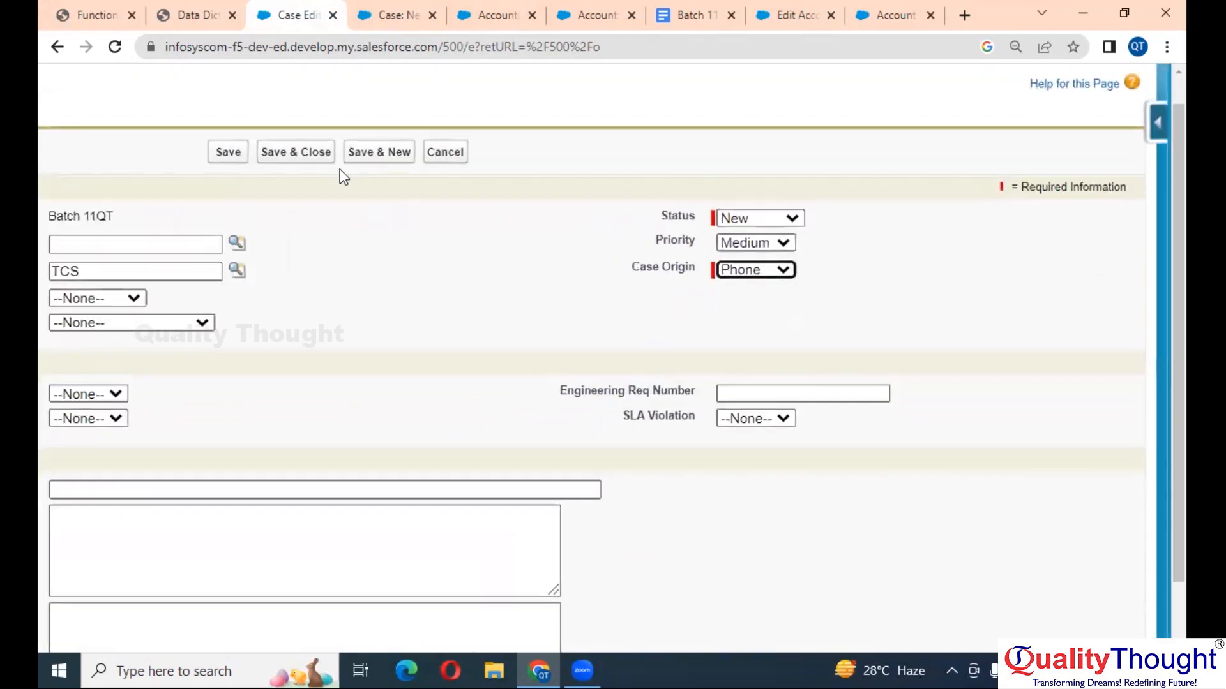
pyautogui.click(233, 158)
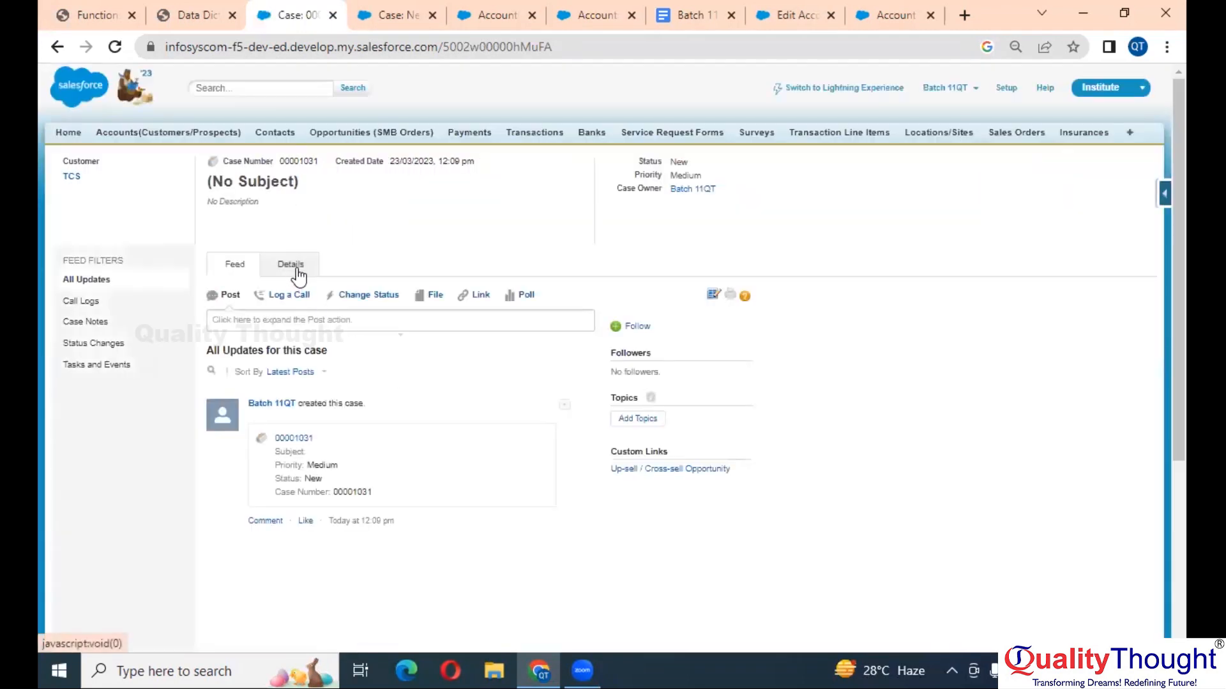
# - Show case 00001031's Details, where Account Number reads 78,000.00
pyautogui.click(294, 271)
pyautogui.keyDown('ctrl'); pyautogui.scroll(5, 503, 378); pyautogui.keyUp('ctrl')
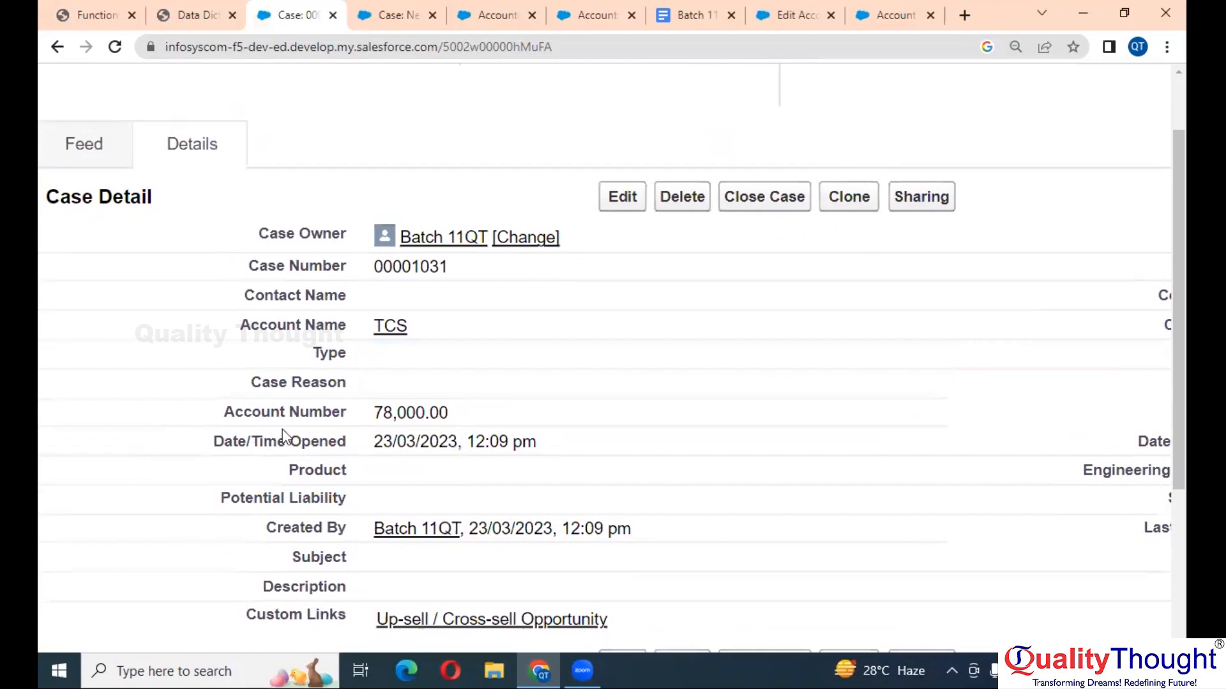
pyautogui.keyDown('ctrl'); pyautogui.scroll(2, 284, 437); pyautogui.keyUp('ctrl')
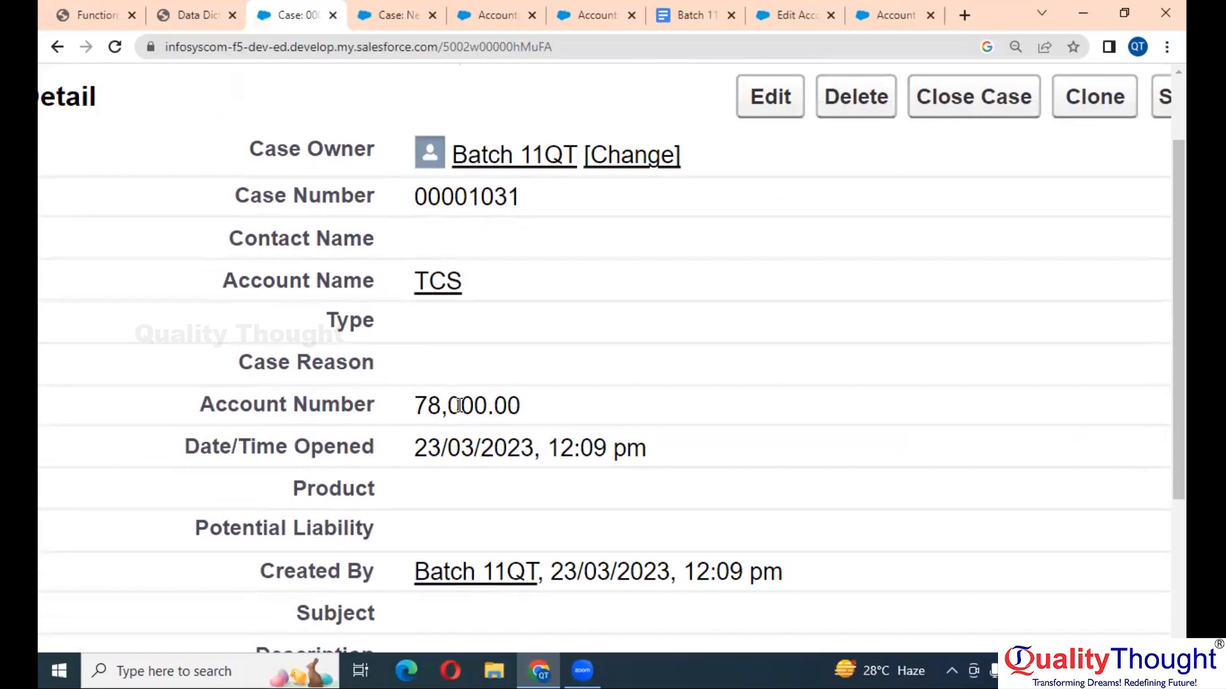
pyautogui.keyDown('ctrl'); pyautogui.scroll(1, 459, 405); pyautogui.keyUp('ctrl')
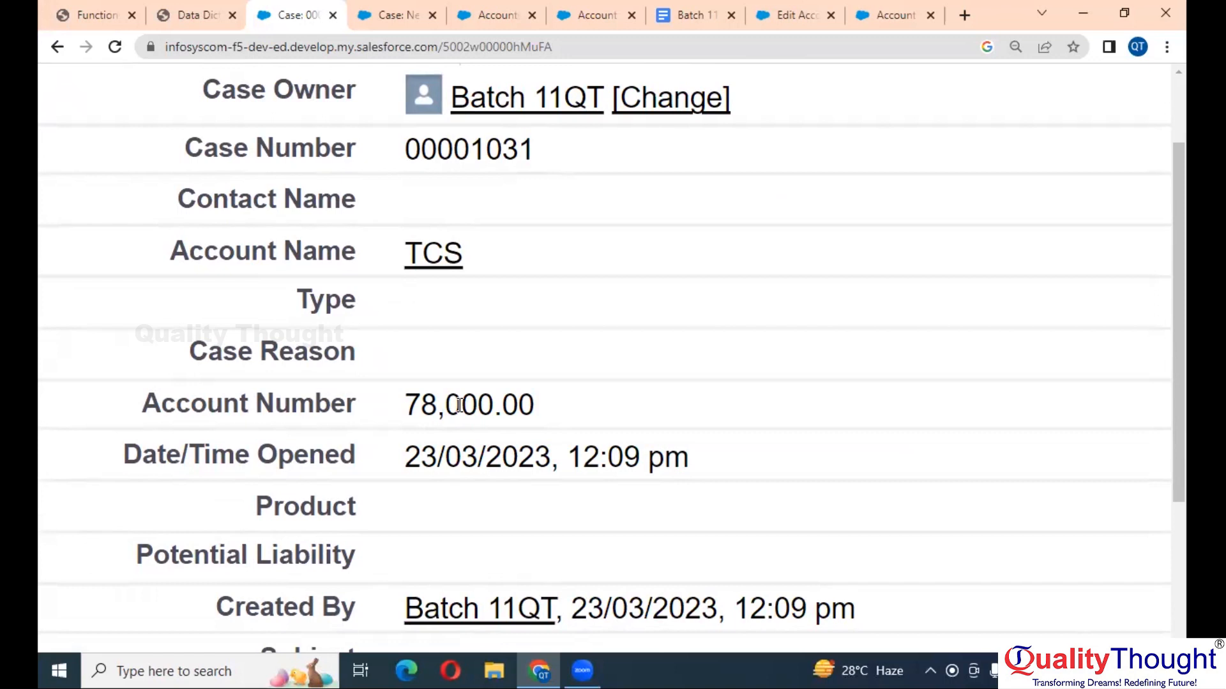
pyautogui.hotkey('ctrl', '0')
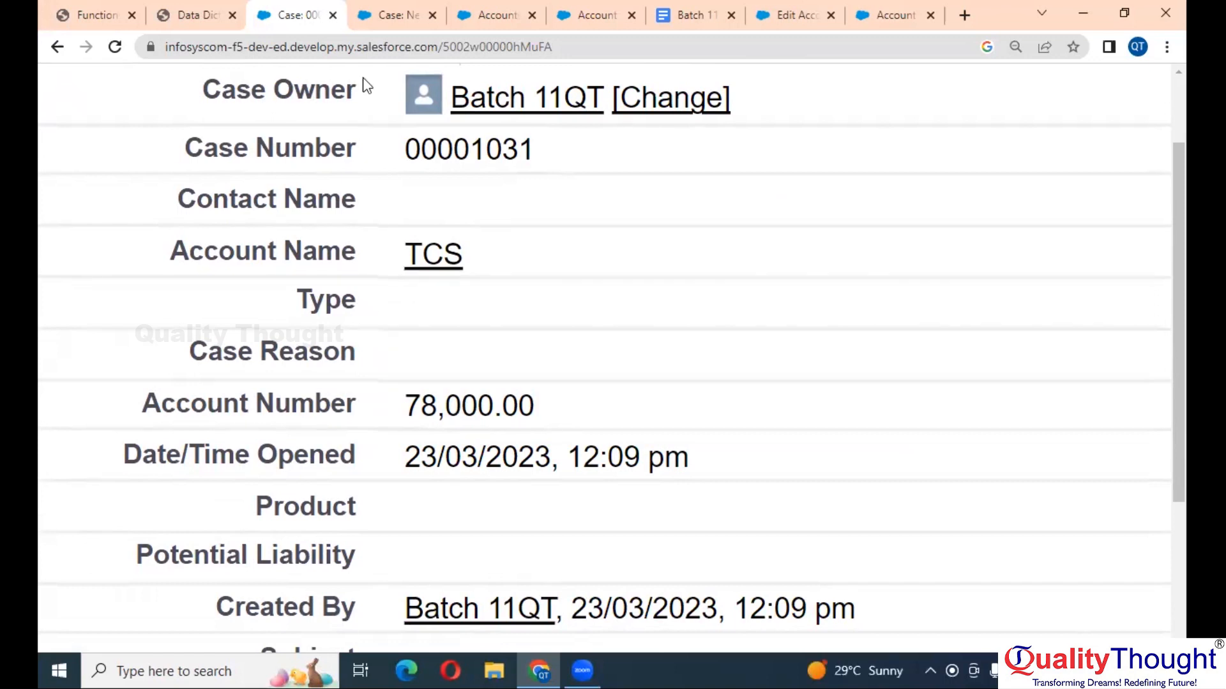
# - Pick Text as the Account Number formula's return type and continue, triggering the duplicate Account_Number error
pyautogui.click(386, 15)
pyautogui.hscroll(-5, 496, 403)
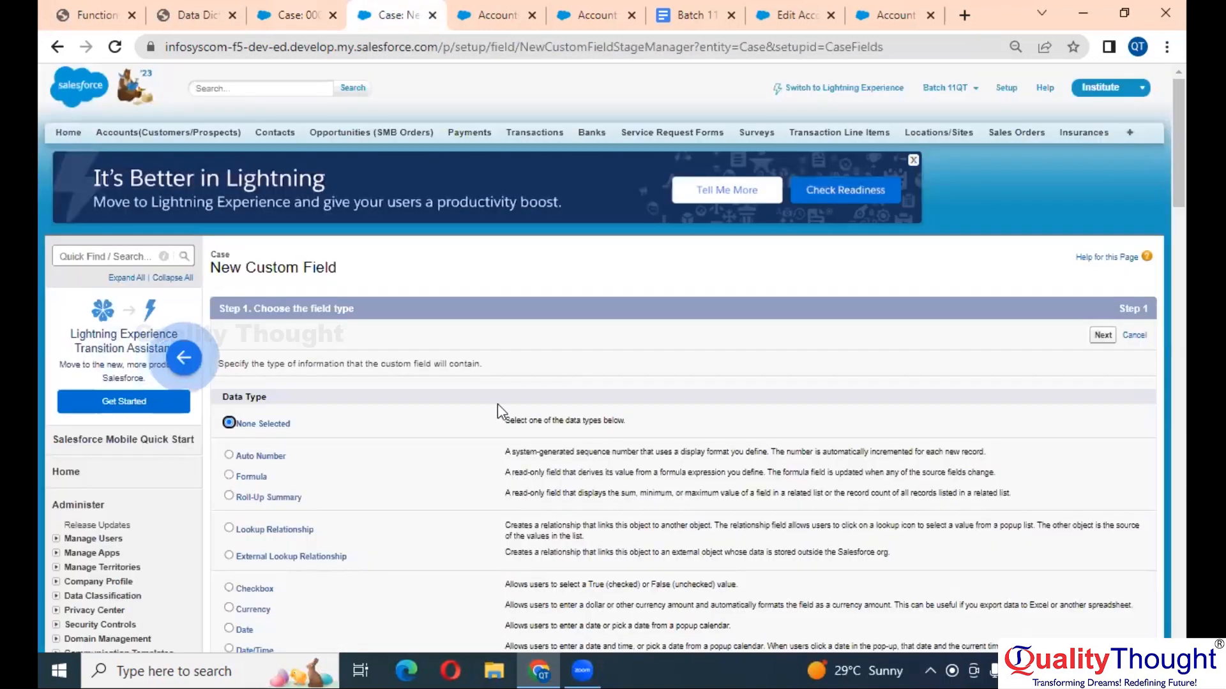
pyautogui.hscroll(-5, 497, 405)
pyautogui.hscroll(-5, 497, 405)
pyautogui.hscroll(-2, 501, 412)
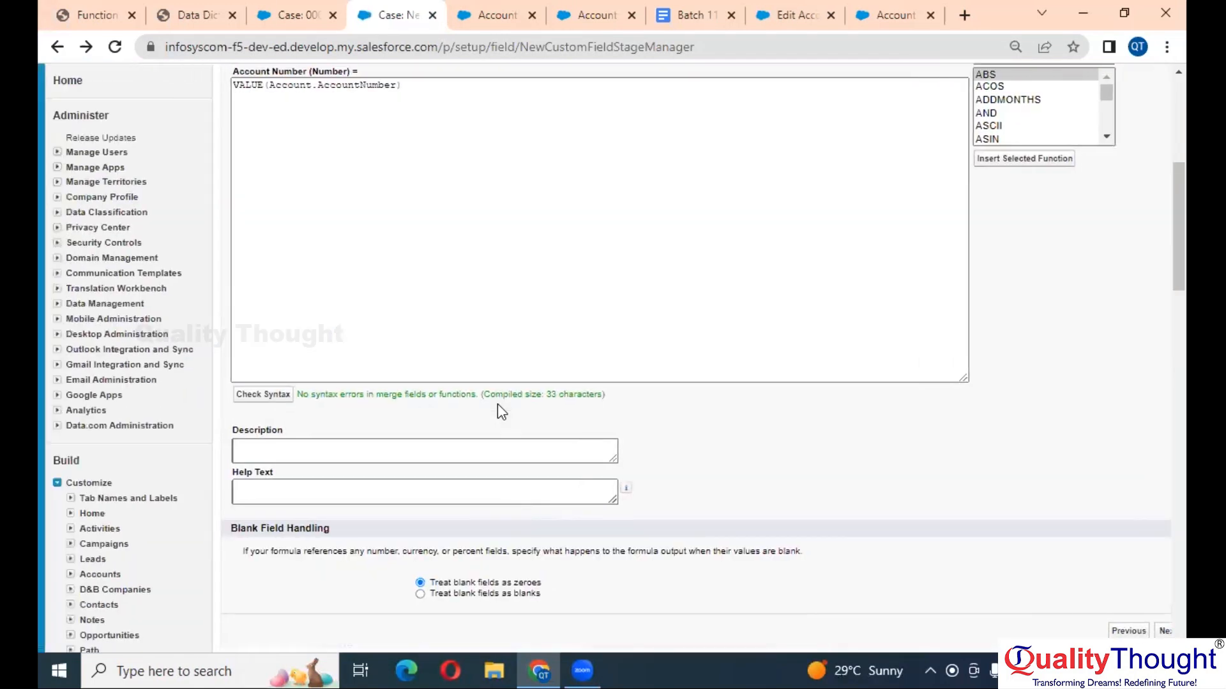
pyautogui.hscroll(-5, 498, 404)
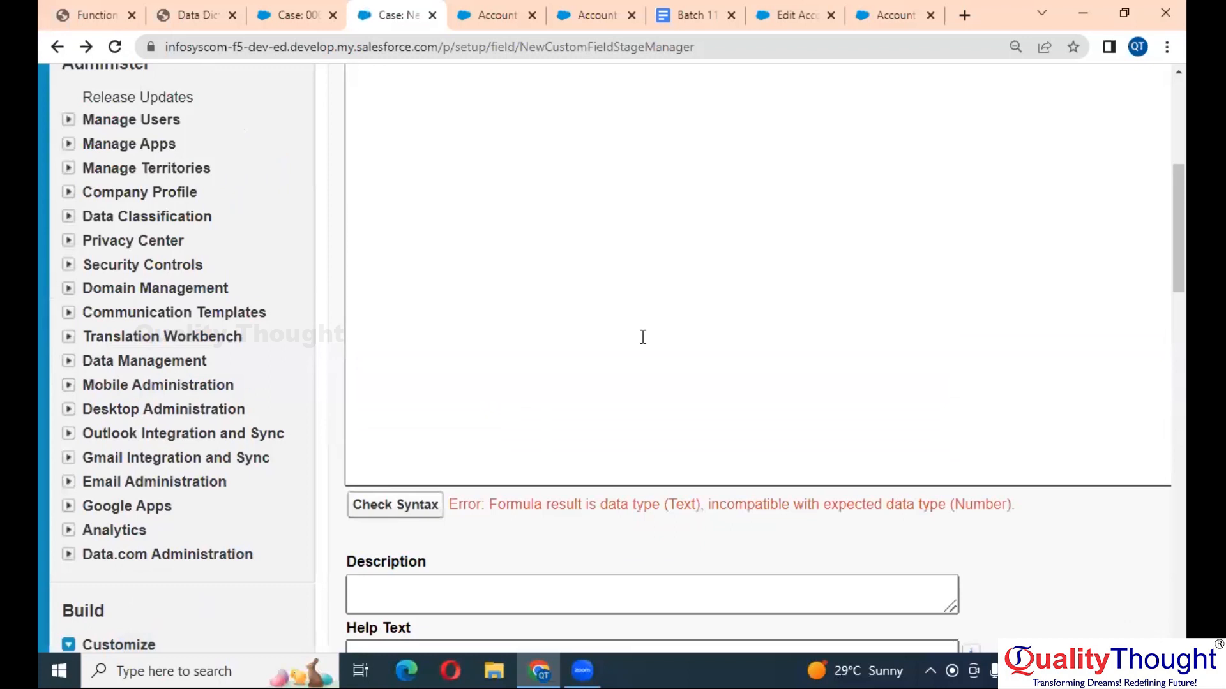
pyautogui.scroll(5, 643, 337)
pyautogui.hscroll(-5, 642, 339)
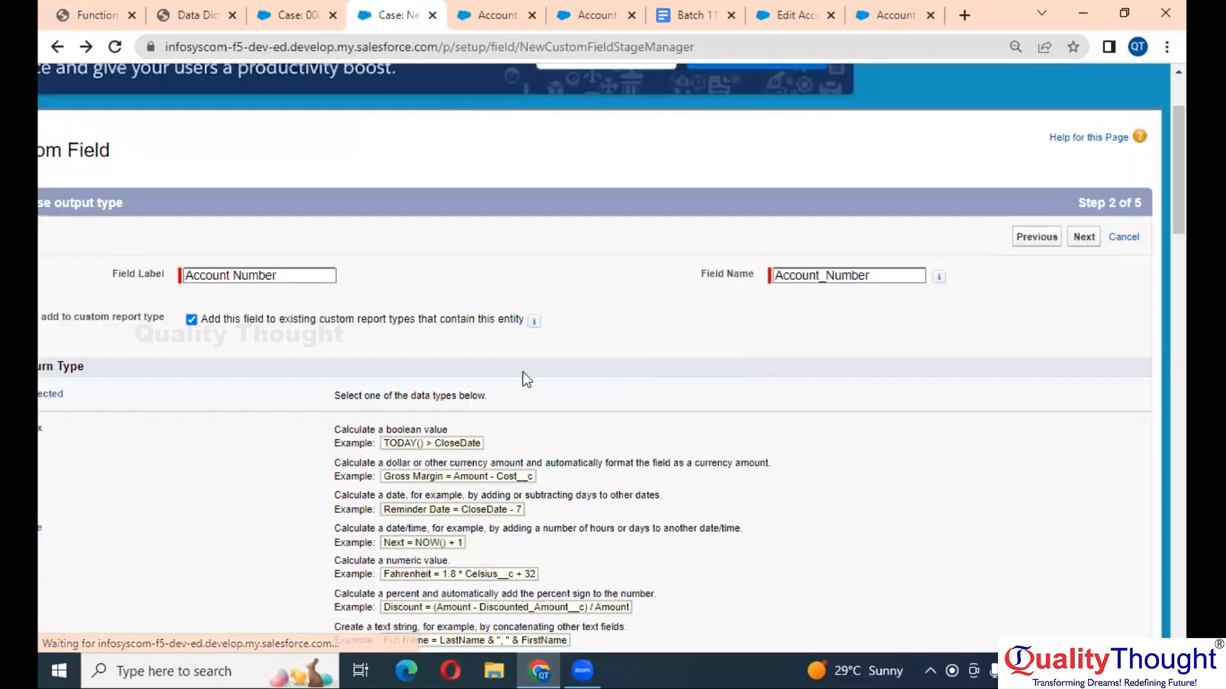
pyautogui.scroll(-3, 498, 385)
pyautogui.hscroll(-3, 498, 385)
pyautogui.scroll(-1, 500, 390)
pyautogui.click(208, 390)
pyautogui.hscroll(3, 610, 356)
pyautogui.scroll(5, 609, 355)
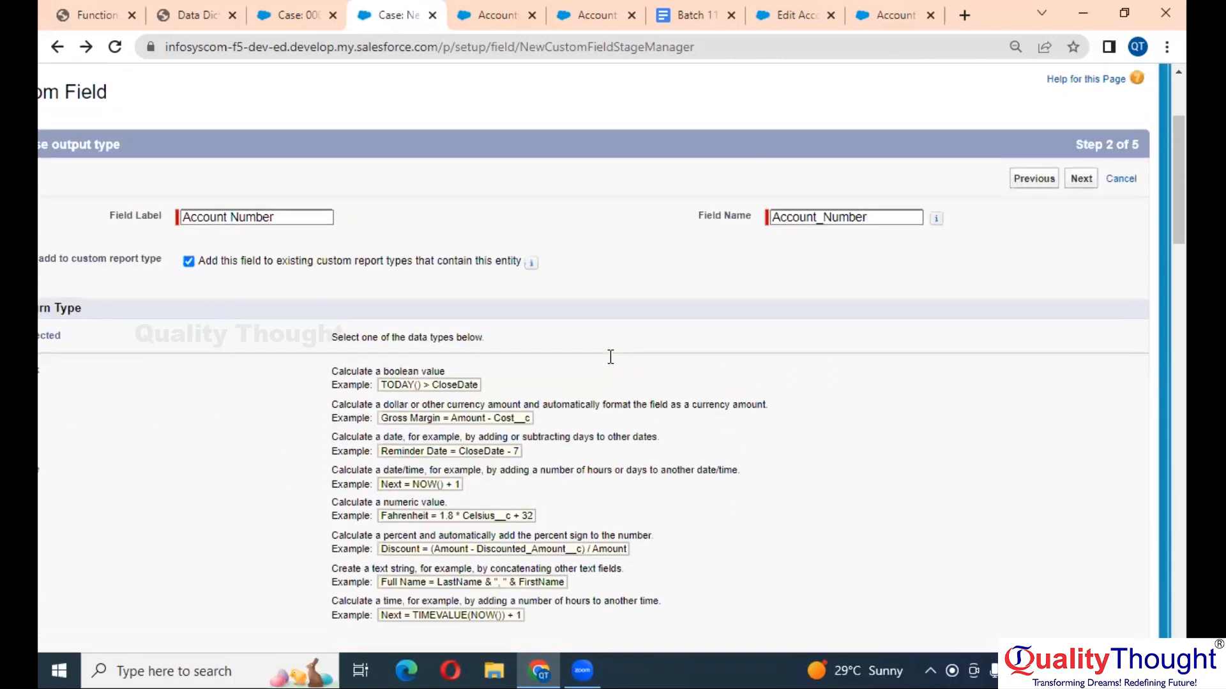
pyautogui.hscroll(-1, 609, 356)
pyautogui.click(1113, 307)
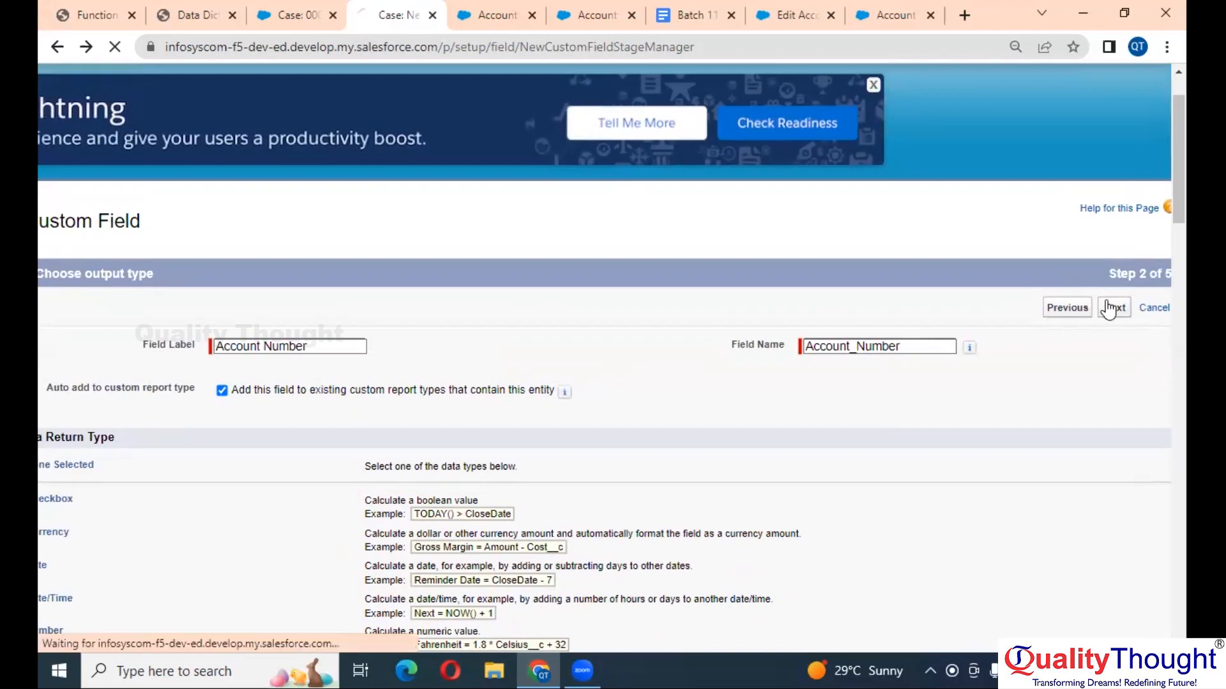
pyautogui.scroll(-3, 743, 392)
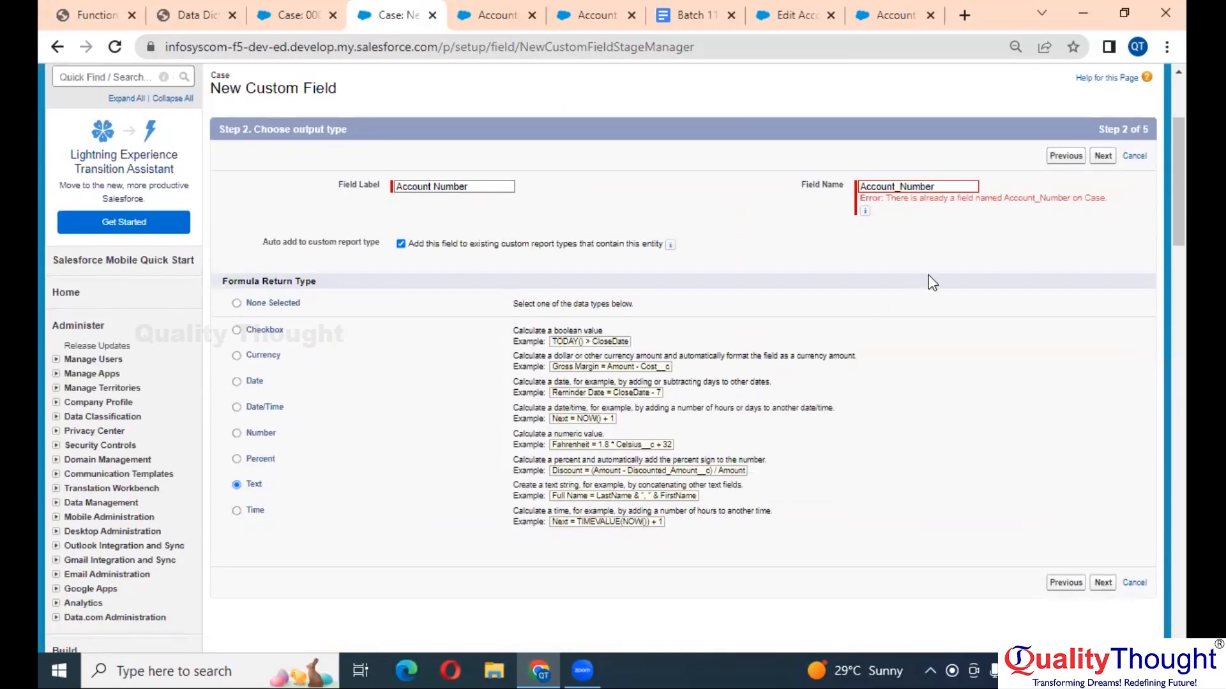
# - Edit the existing Account Number formula field and change its return type to Text
pyautogui.click(1134, 159)
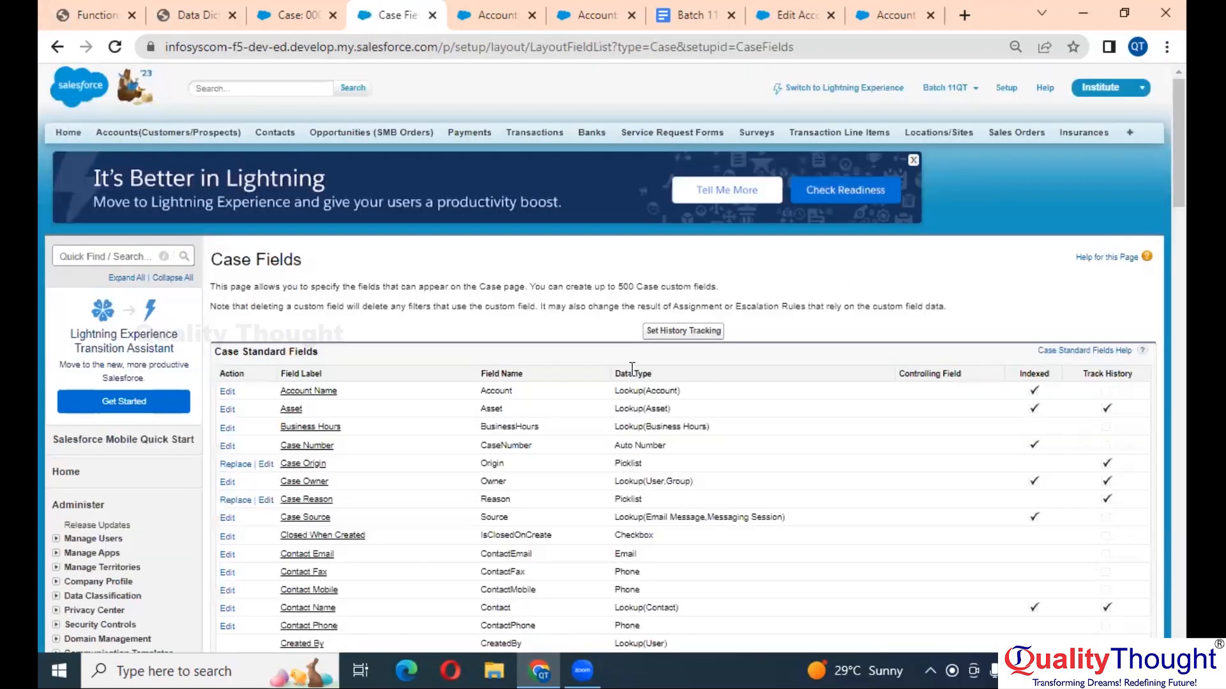
pyautogui.scroll(-10, 276, 578)
pyautogui.hotkey('ctrl', '+')
pyautogui.hotkey('ctrl', '+')
pyautogui.hotkey('ctrl', '+')
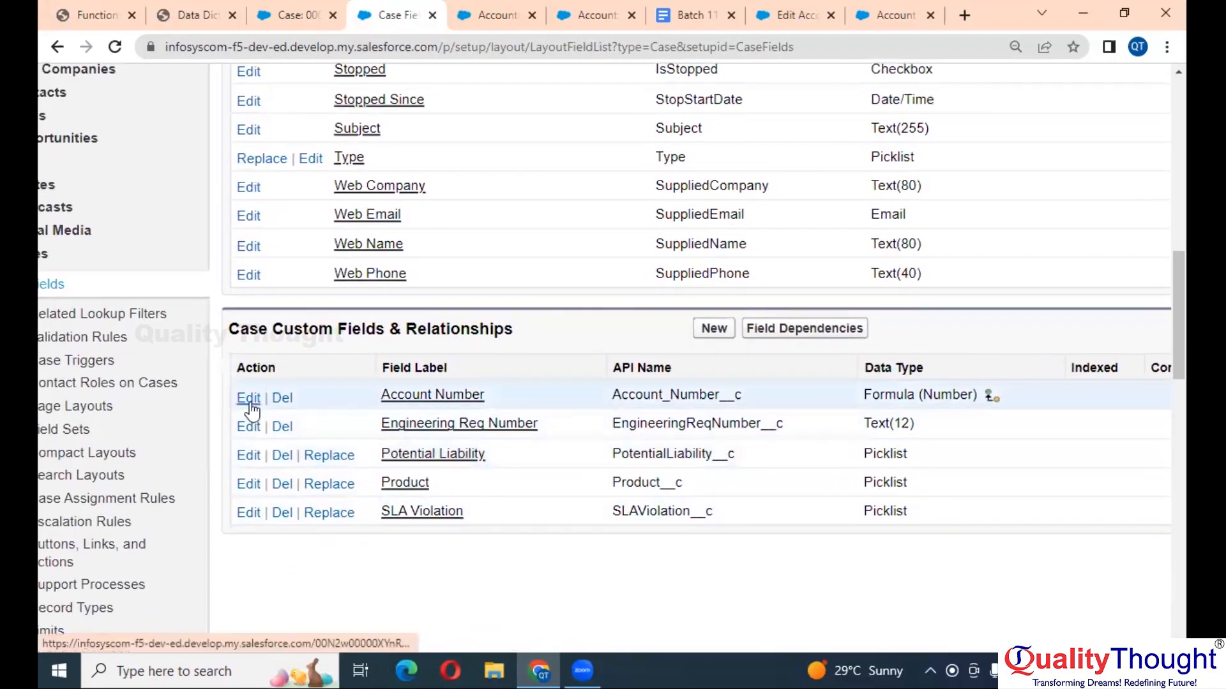
pyautogui.click(247, 404)
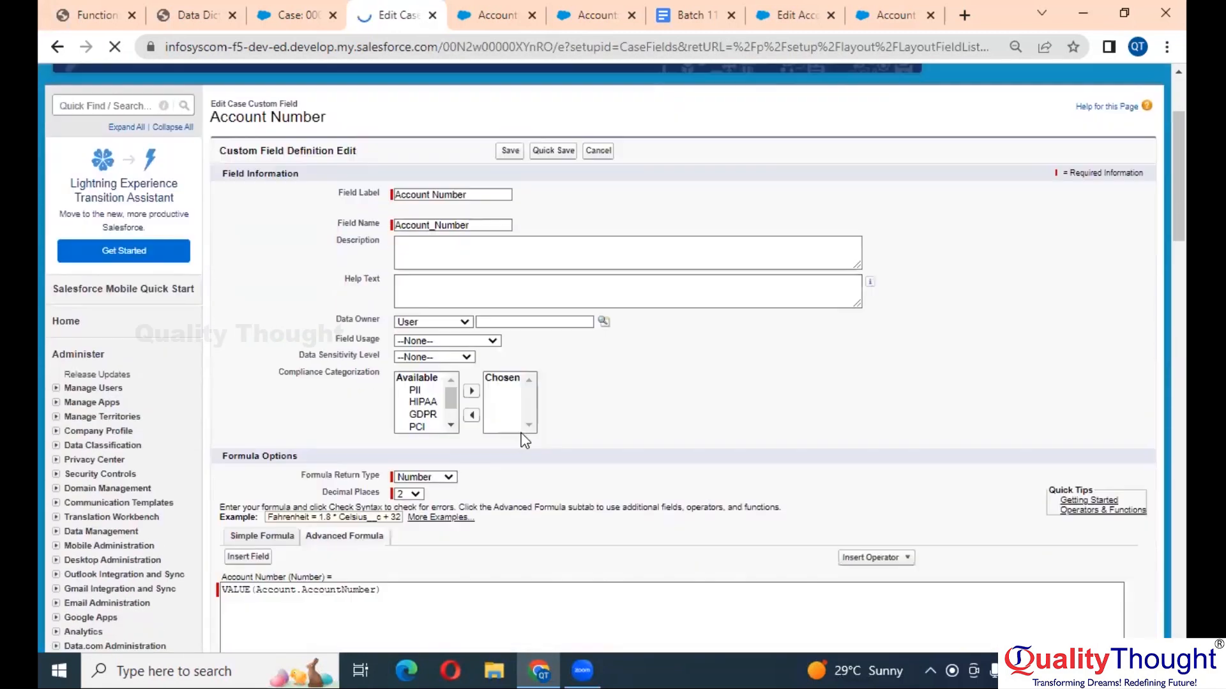
pyautogui.scroll(-2, 524, 440)
pyautogui.scroll(4, 523, 440)
pyautogui.hscroll(-4, 523, 440)
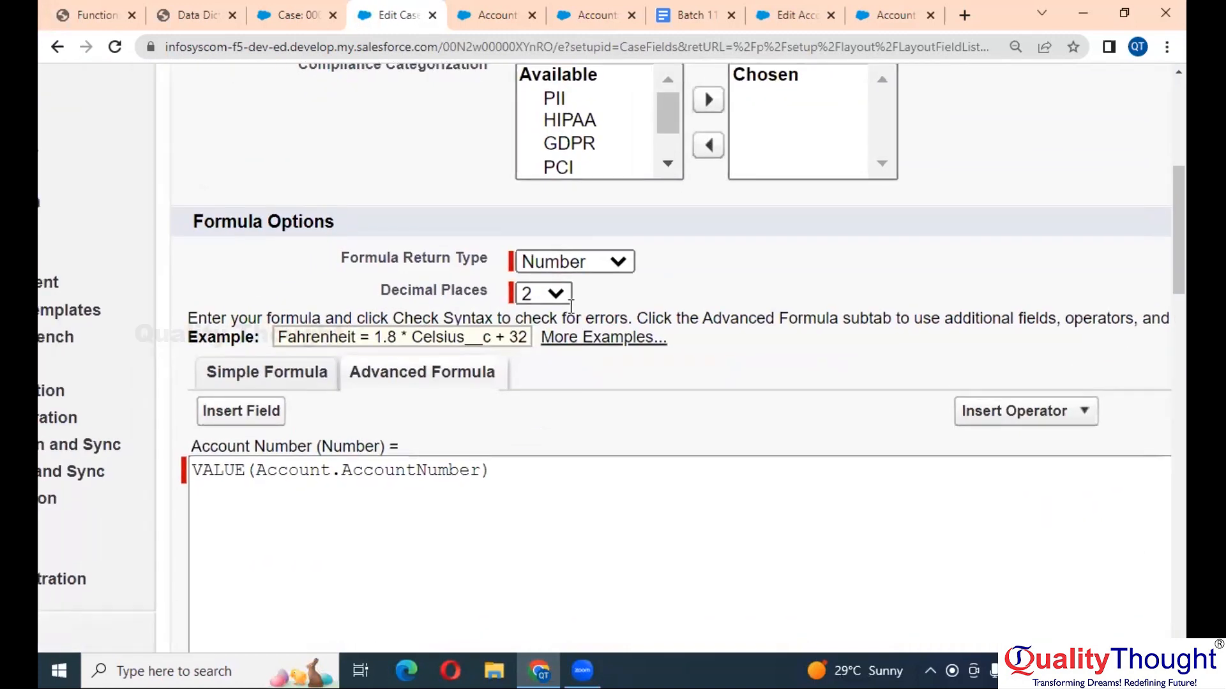
pyautogui.click(609, 264)
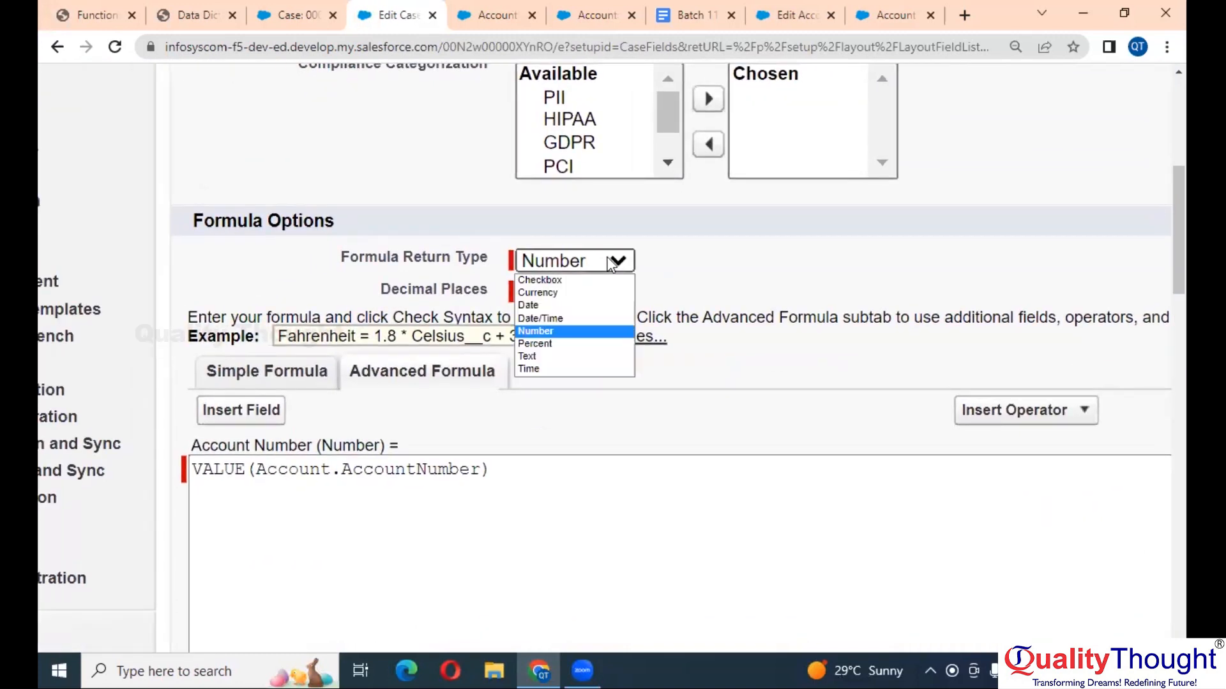
pyautogui.click(544, 358)
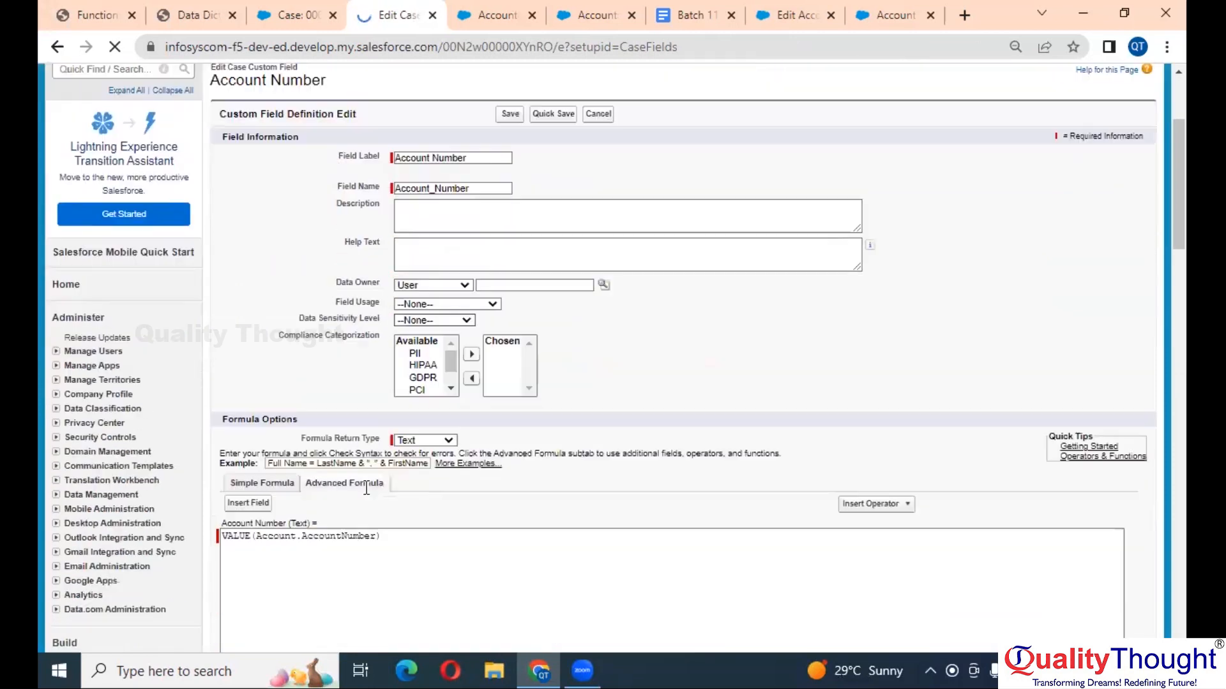
# - Remove the VALUE( wrapper and closing bracket so the formula reads Account.AccountNumber
pyautogui.click(366, 487)
pyautogui.scroll(-2, 366, 488)
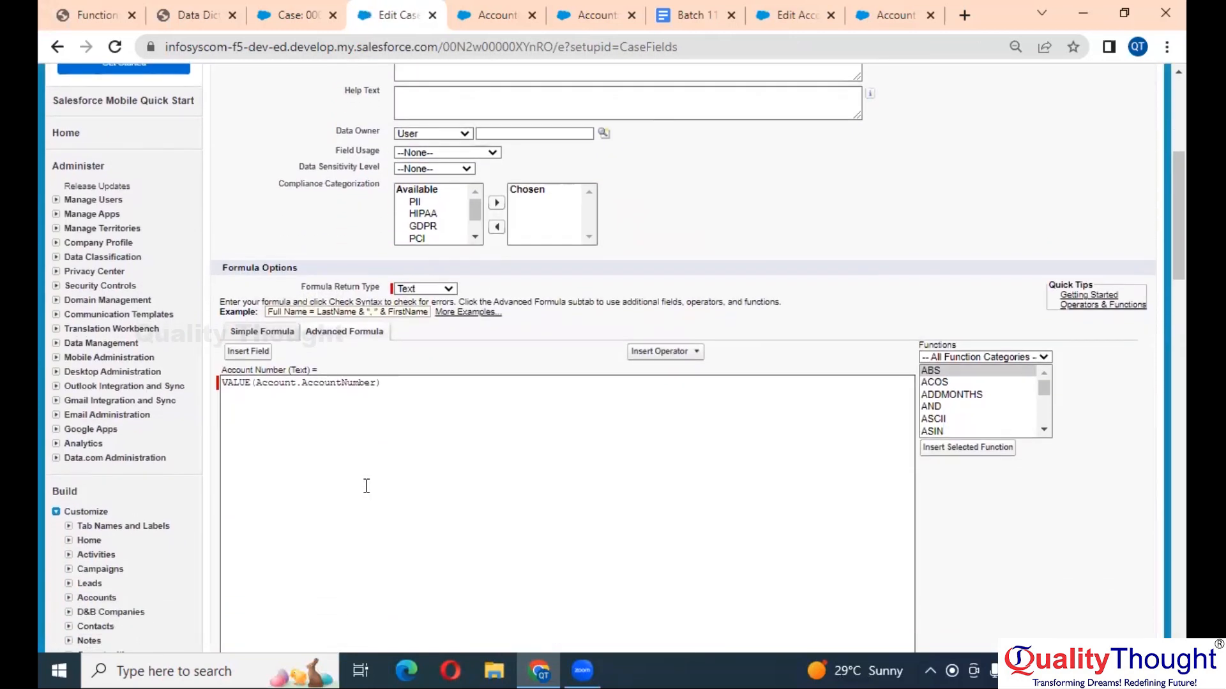
pyautogui.scroll(3, 367, 486)
pyautogui.hscroll(-2, 367, 487)
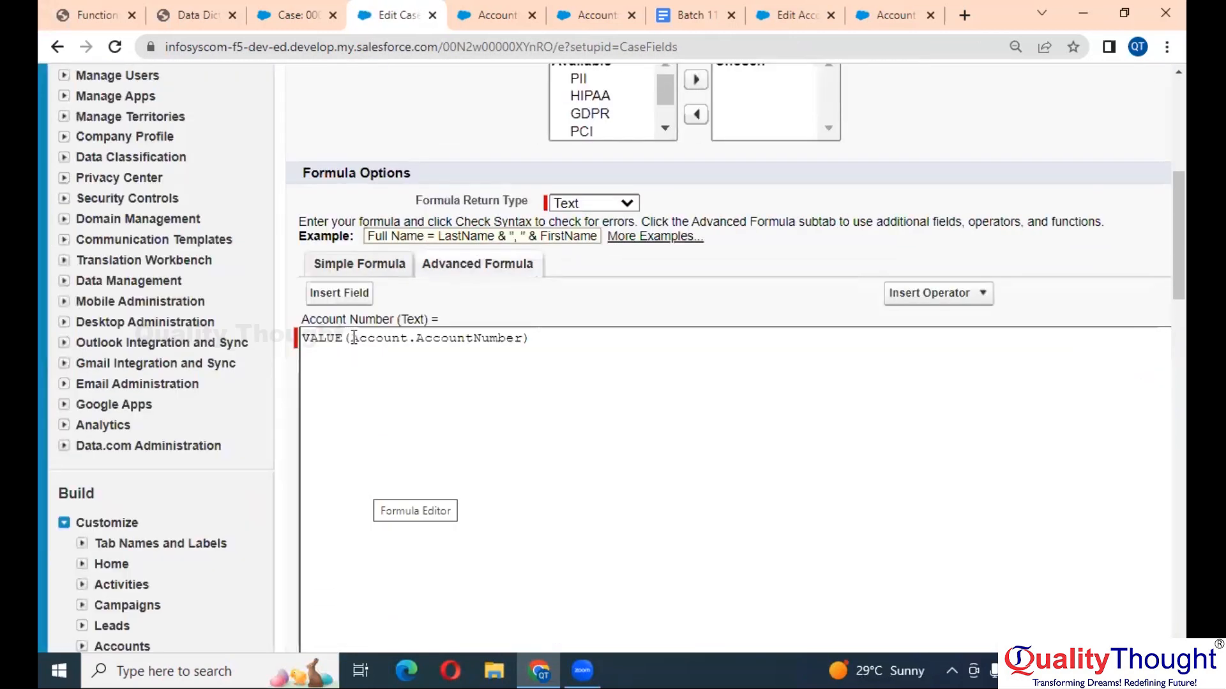
pyautogui.moveTo(354, 337); pyautogui.dragTo(281, 336)
pyautogui.press('BackSpace')
pyautogui.click(510, 341)
pyautogui.press('BackSpace')
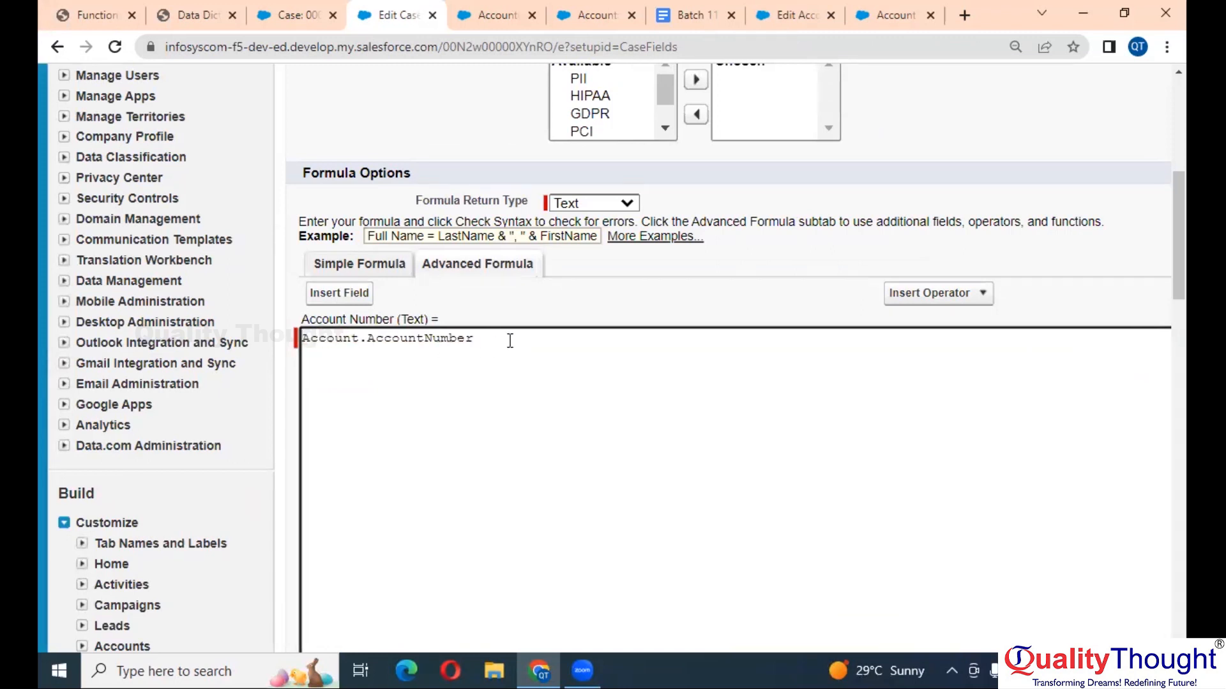
# - Save the updated Account Number field and return to case 00001031
pyautogui.scroll(-3, 510, 340)
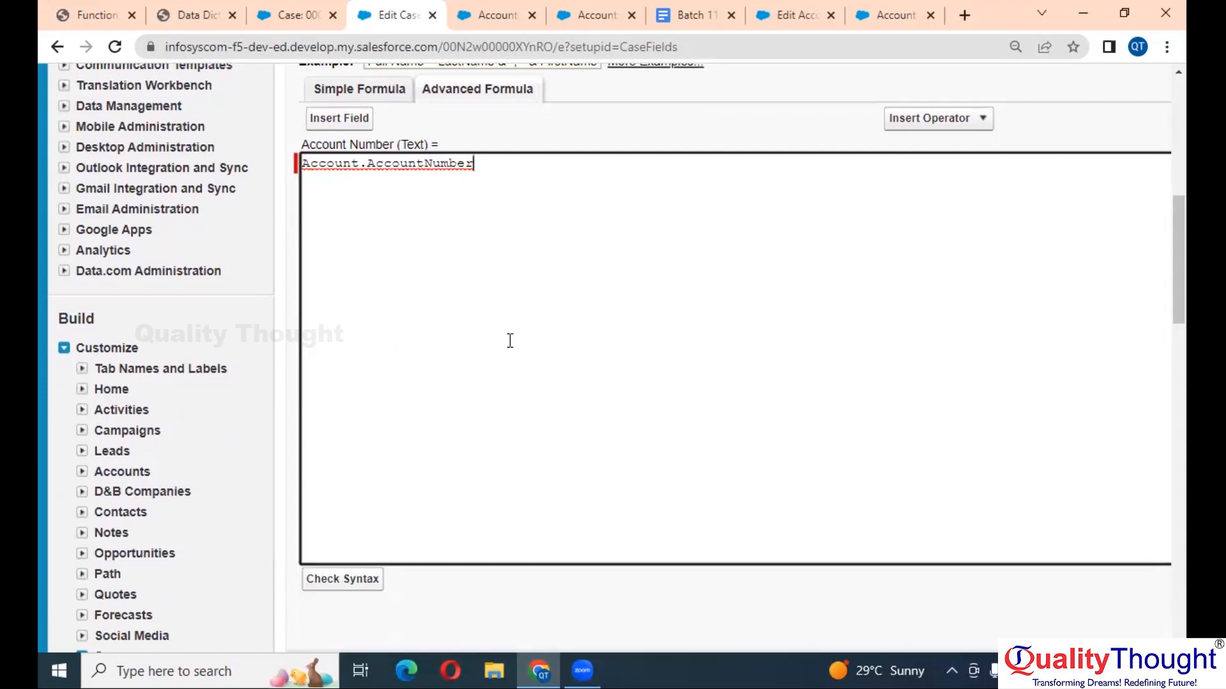
pyautogui.scroll(2, 585, 183)
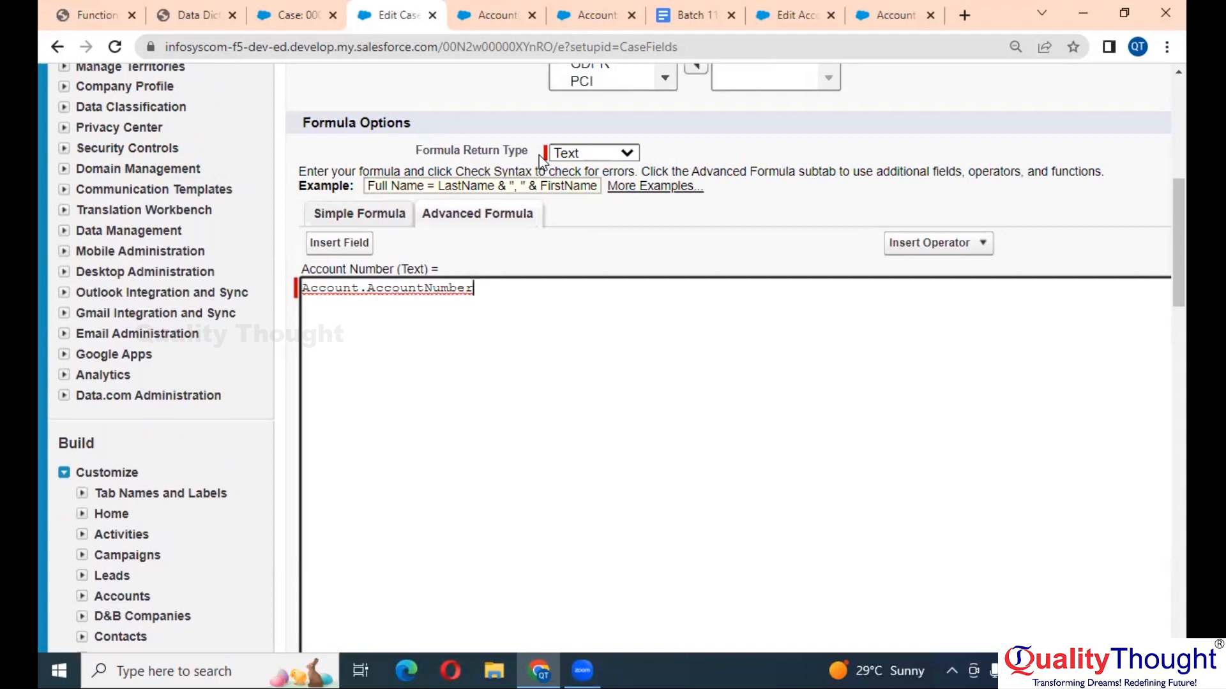
pyautogui.click(305, 291)
pyautogui.scroll(-2, 382, 301)
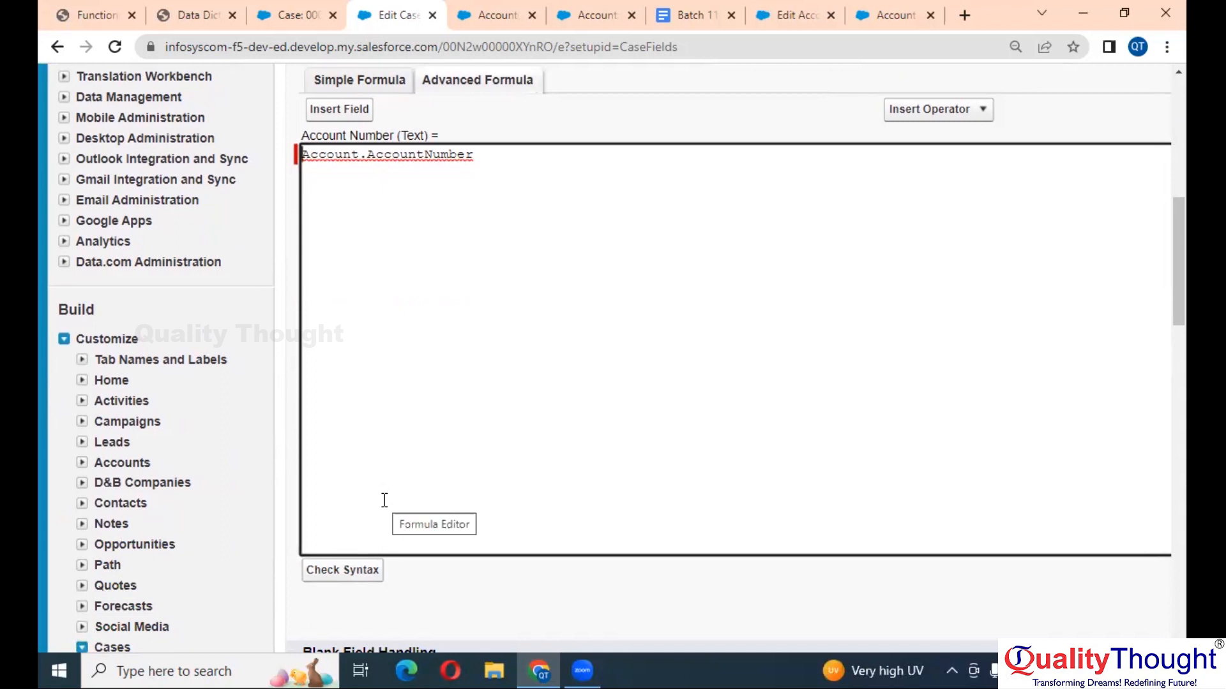
pyautogui.scroll(4, 385, 500)
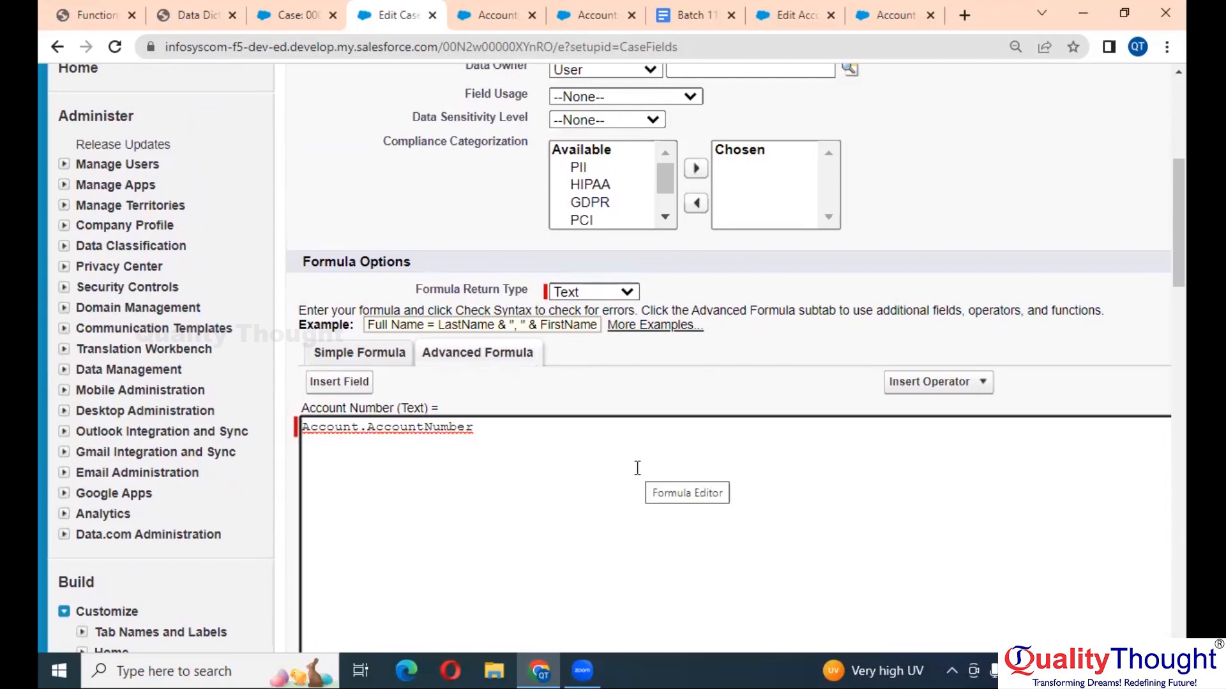
pyautogui.scroll(-1, 637, 468)
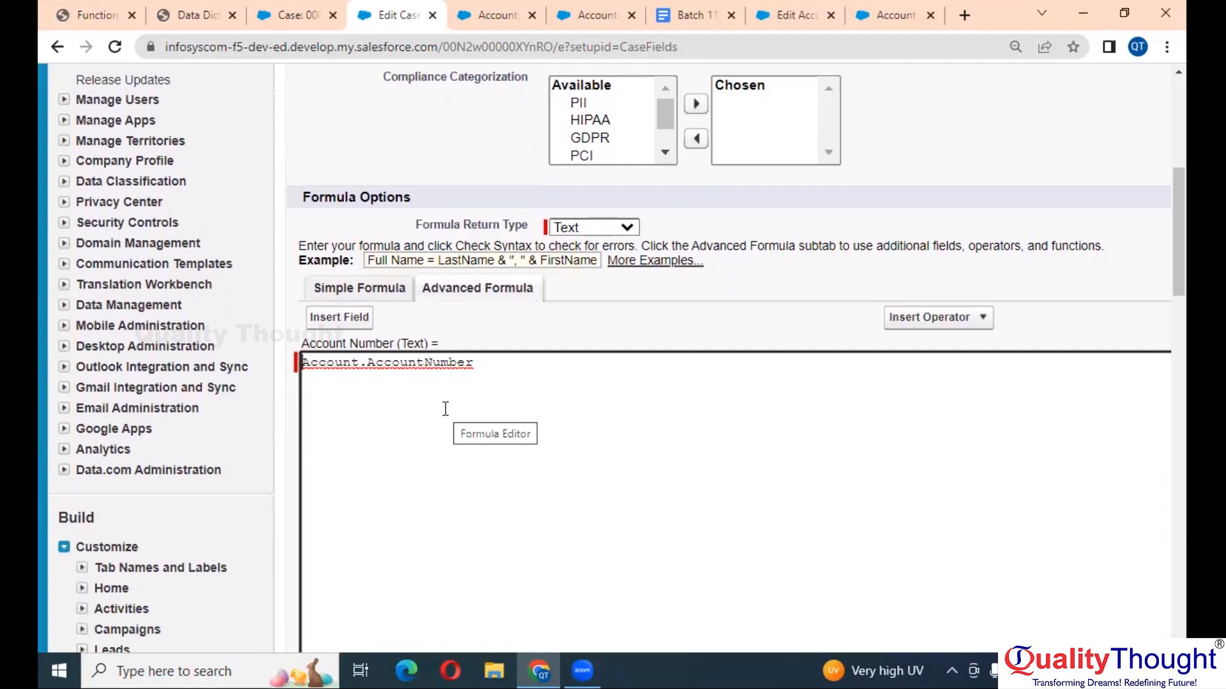
pyautogui.scroll(-9, 445, 409)
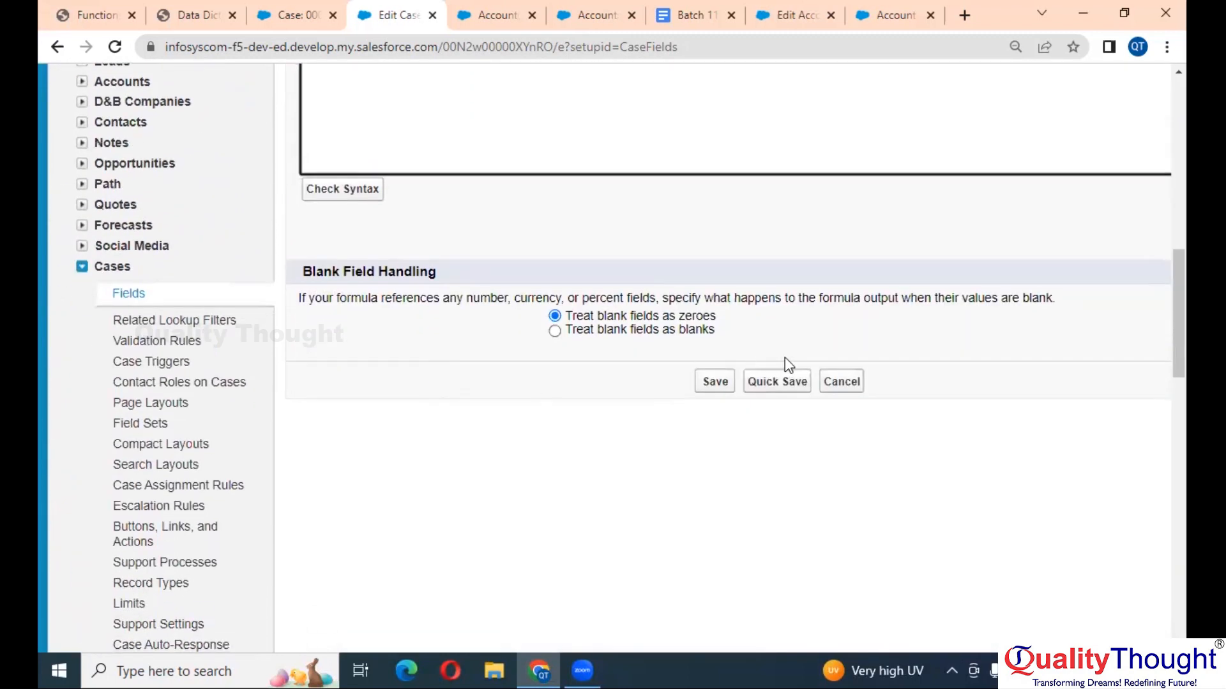
pyautogui.click(715, 382)
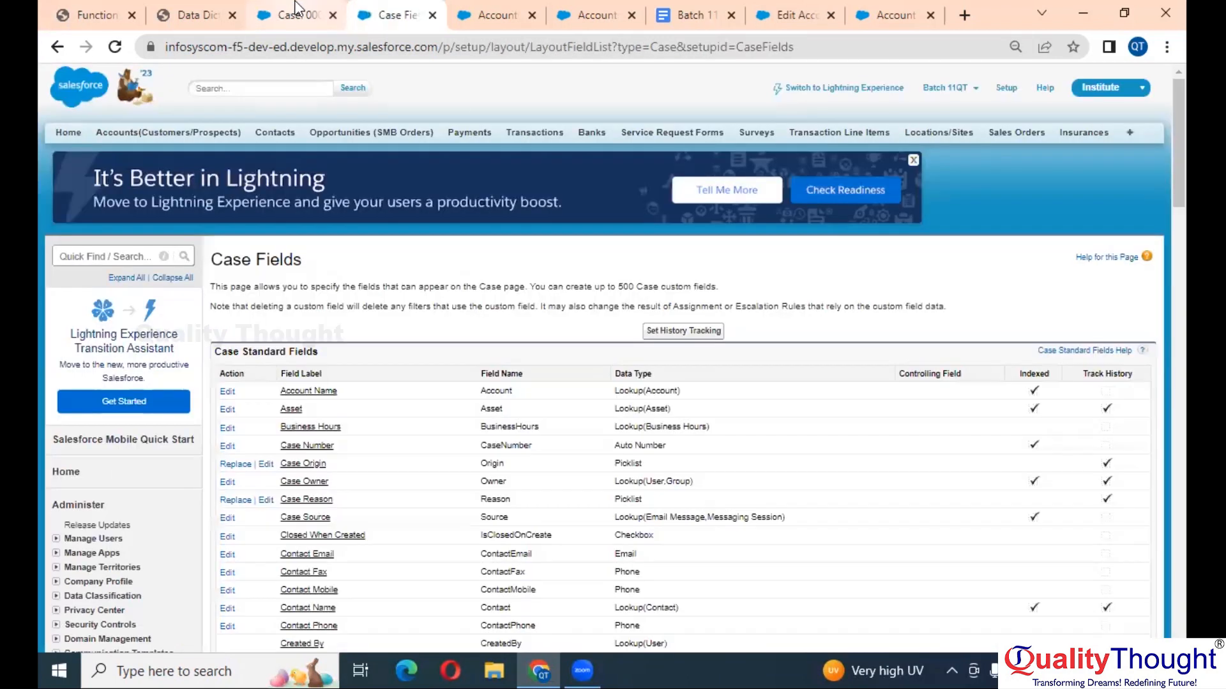
pyautogui.click(295, 13)
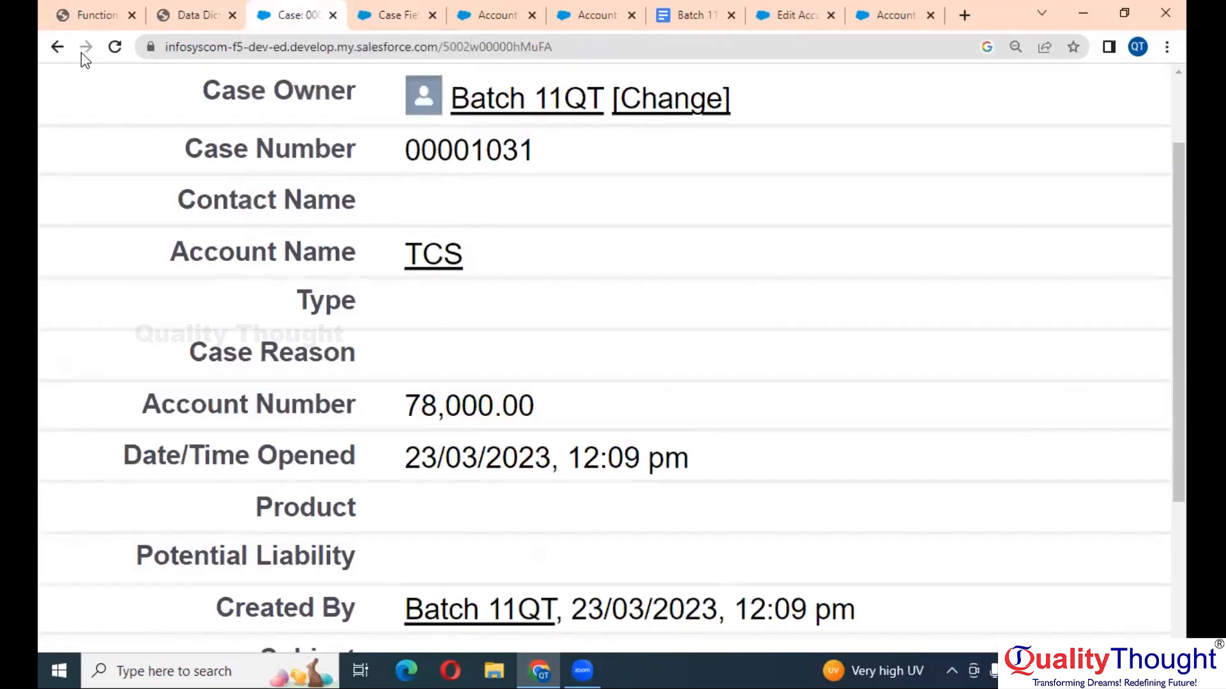
# - Reload case 00001031 to see Account Number as 78000, then bring up the Data Dictionary PDF
pyautogui.click(115, 48)
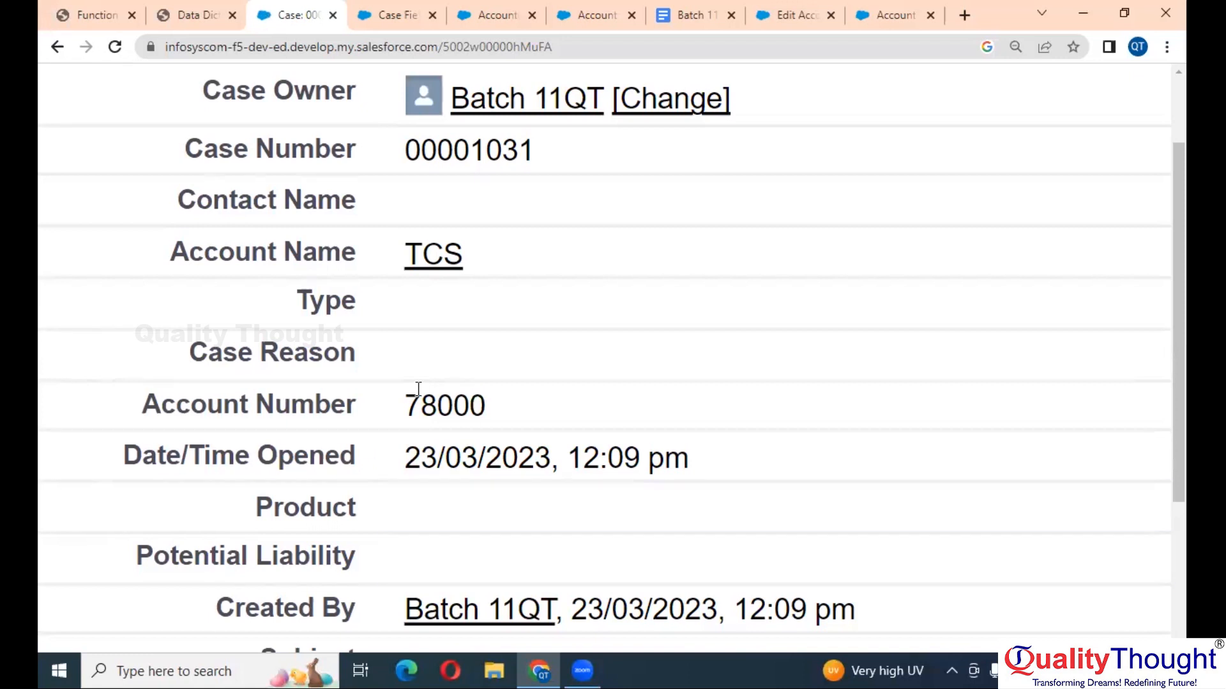
pyautogui.scroll(-5, 418, 389)
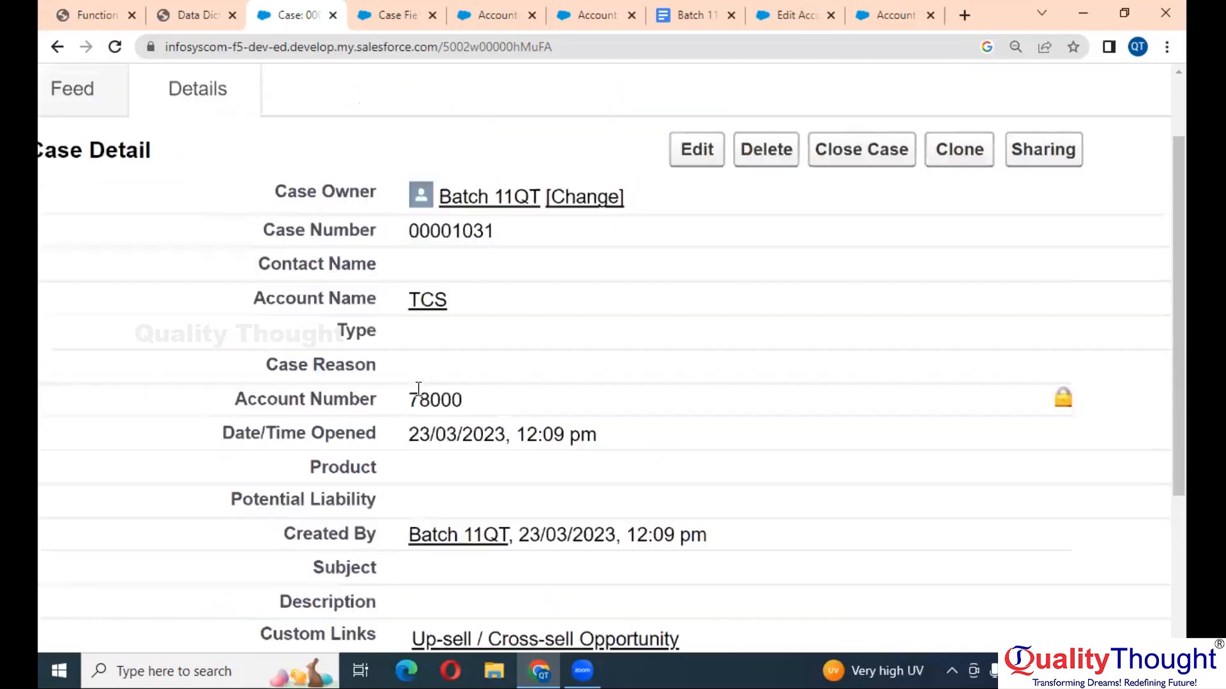
pyautogui.click(201, 6)
pyautogui.scroll(-3, 433, 350)
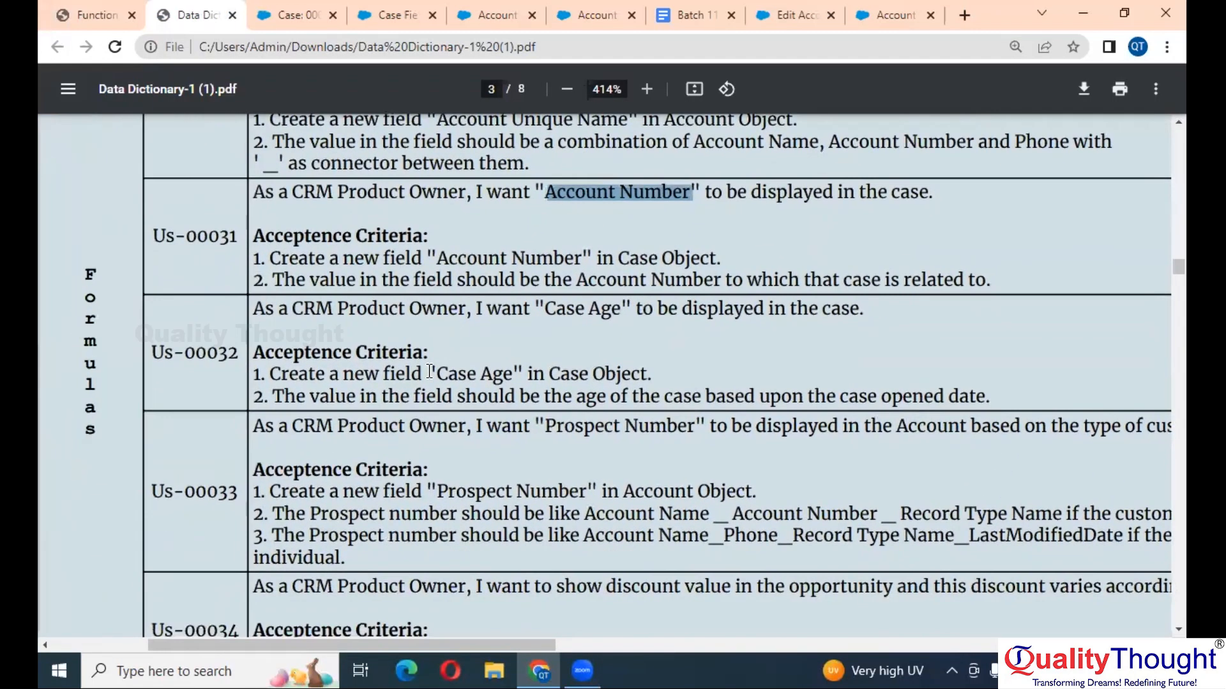
# - Clear the Account Number text selection in the Data Dictionary PDF
pyautogui.click(484, 331)
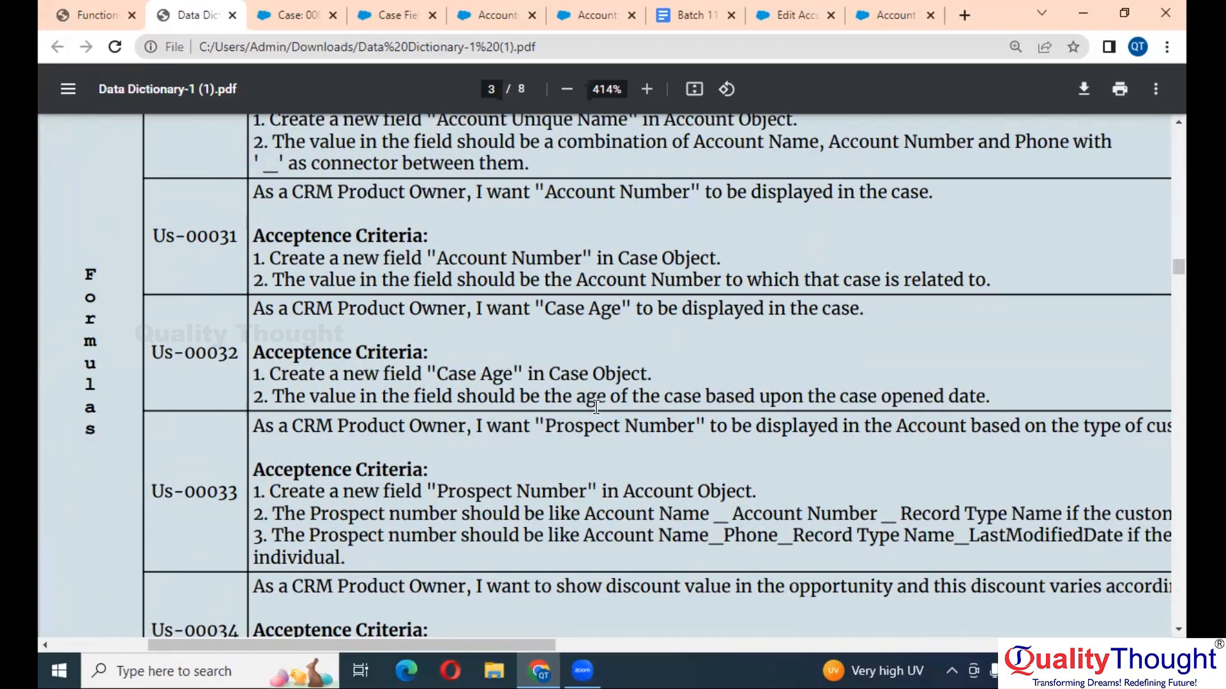
pyautogui.click(298, 15)
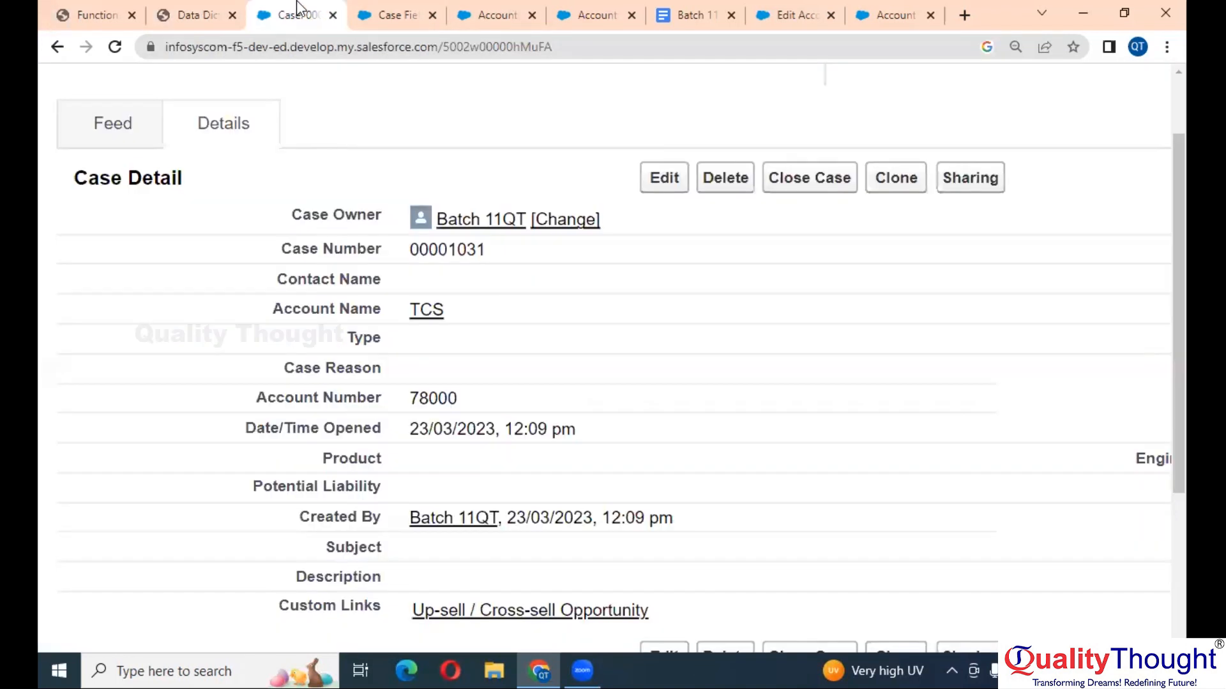
pyautogui.hscroll(3, 514, 381)
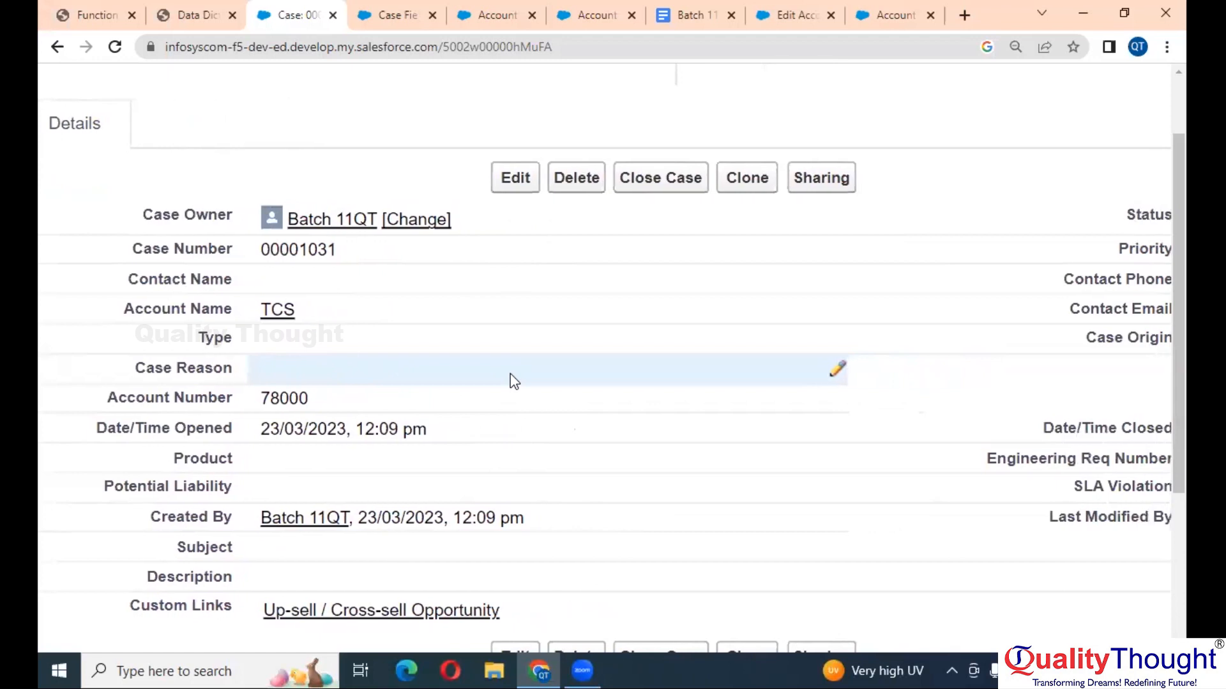
pyautogui.hscroll(5, 514, 381)
pyautogui.hscroll(1, 514, 381)
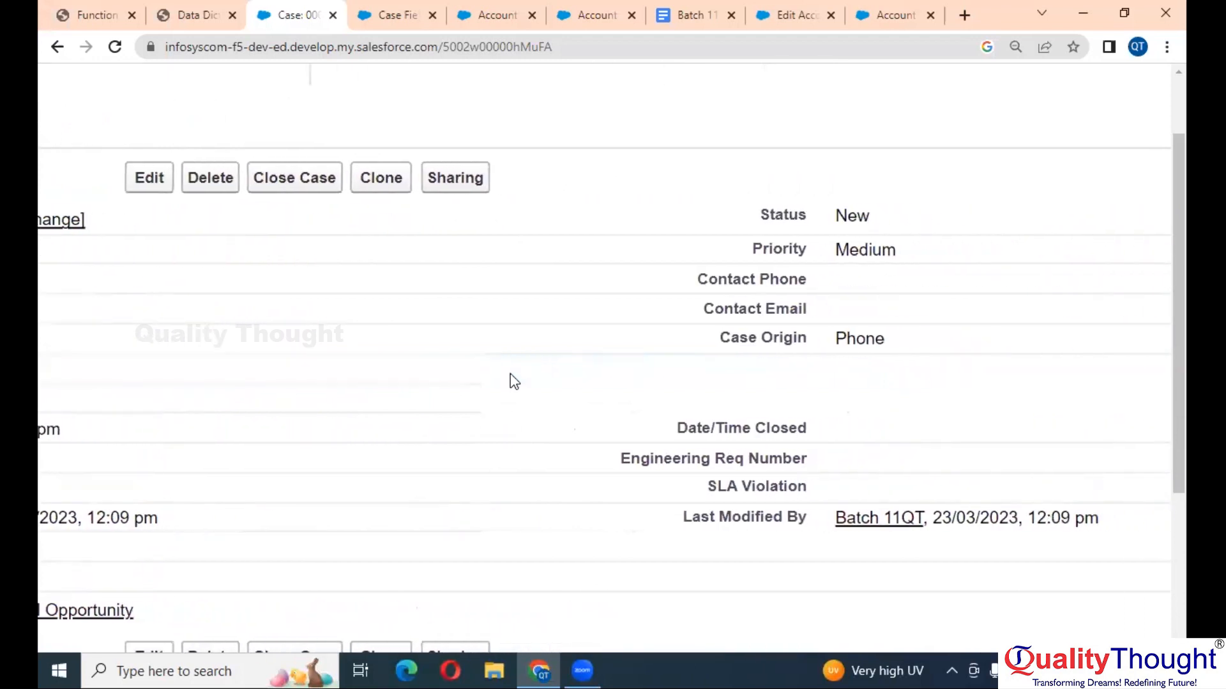
pyautogui.hotkey('ctrl', '-')
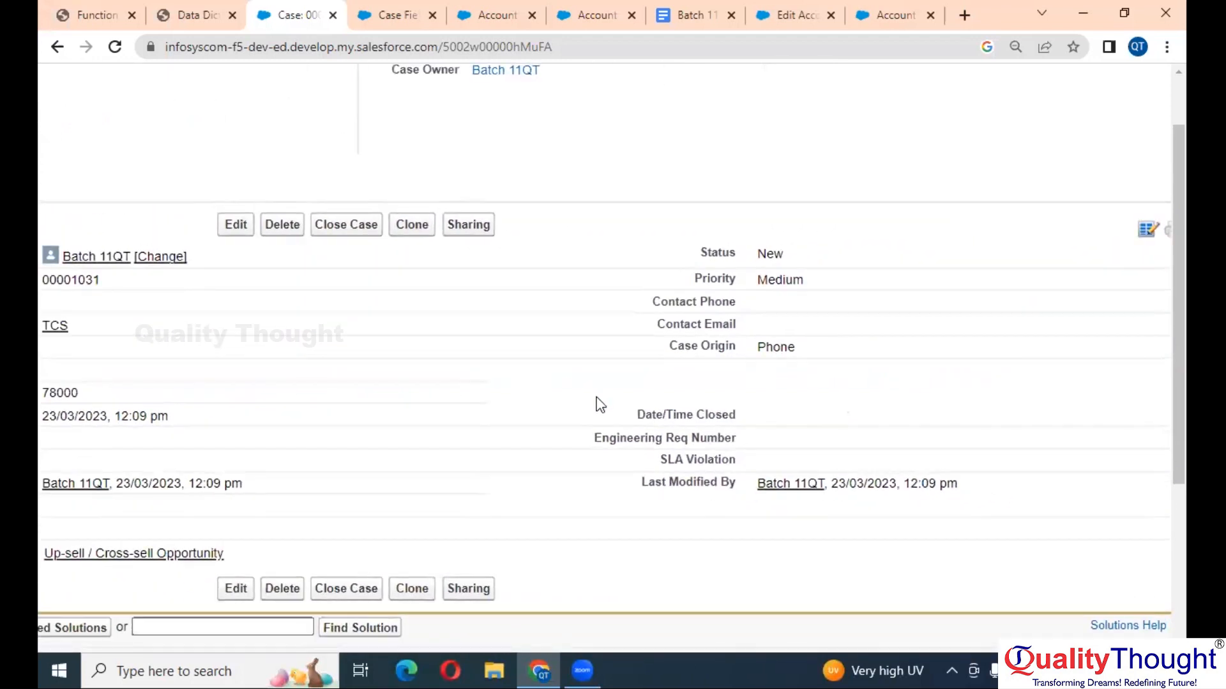
pyautogui.hscroll(-2, 598, 404)
pyautogui.hscroll(-2, 599, 404)
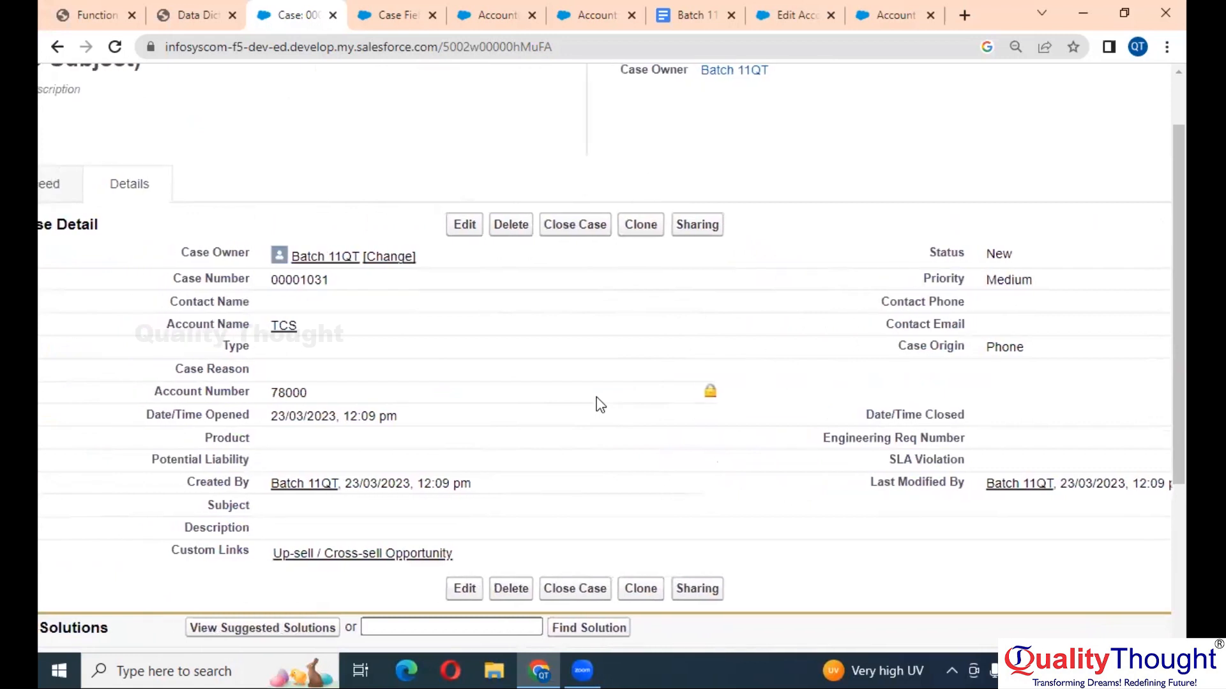
pyautogui.hscroll(-1, 596, 397)
pyautogui.scroll(1, 596, 397)
pyautogui.scroll(2, 597, 403)
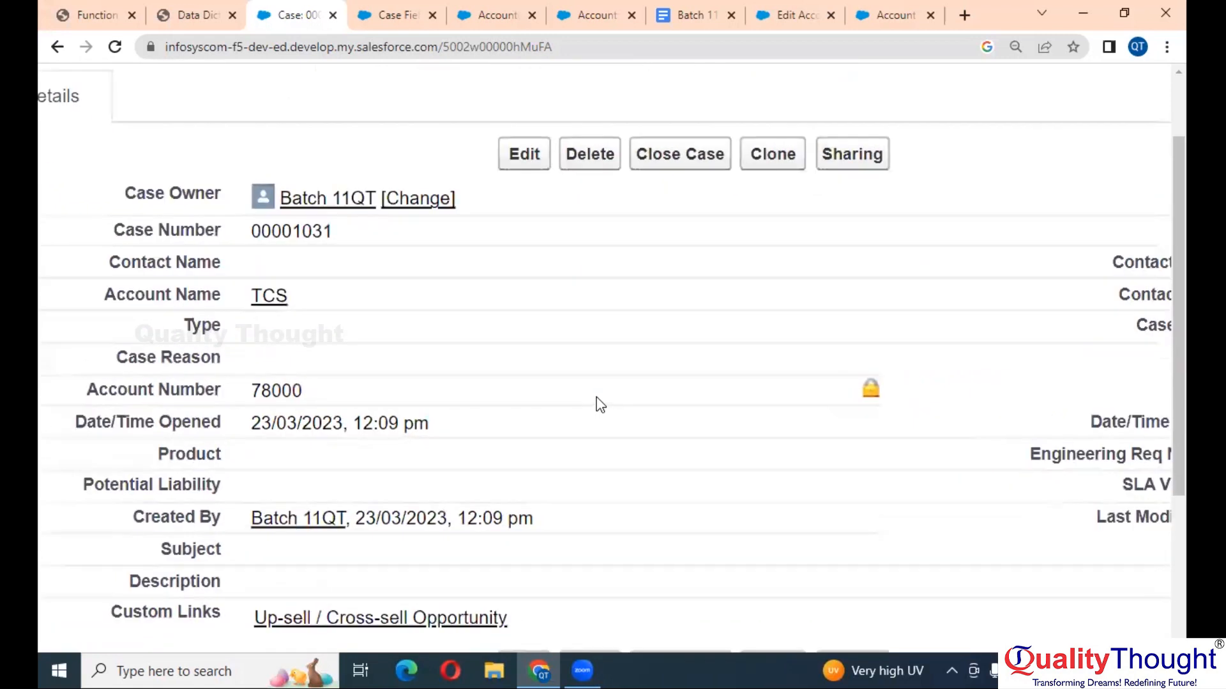
pyautogui.hscroll(-3, 597, 404)
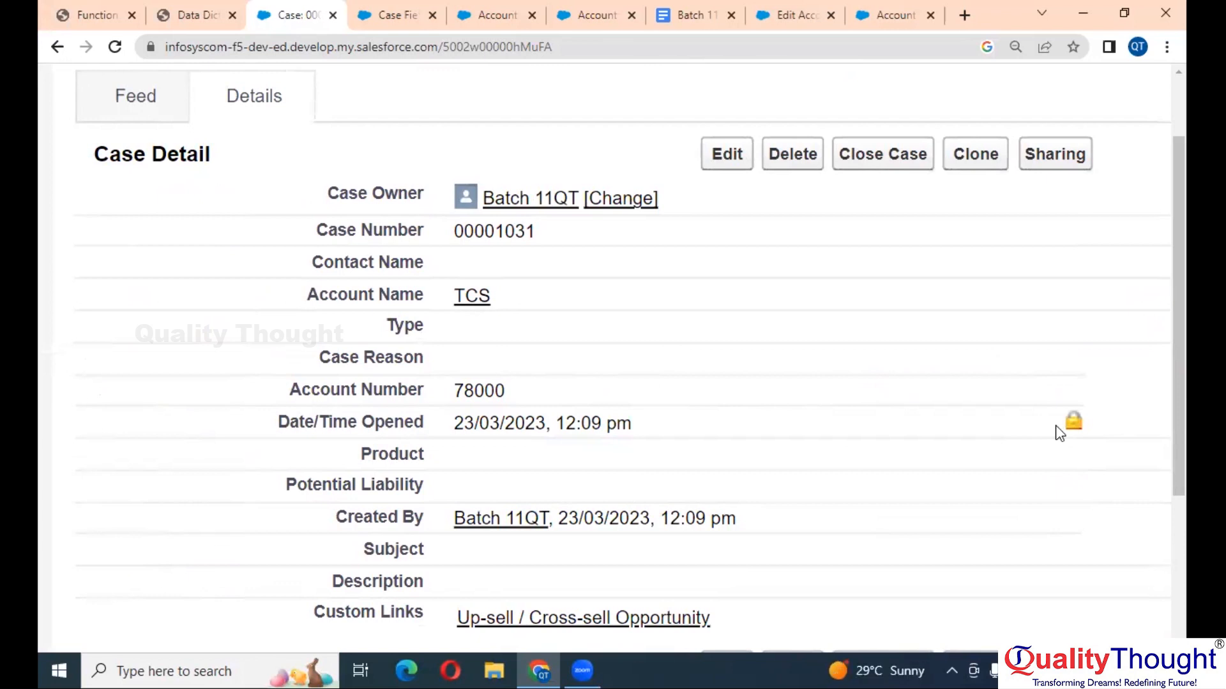
pyautogui.scroll(-2, 1060, 433)
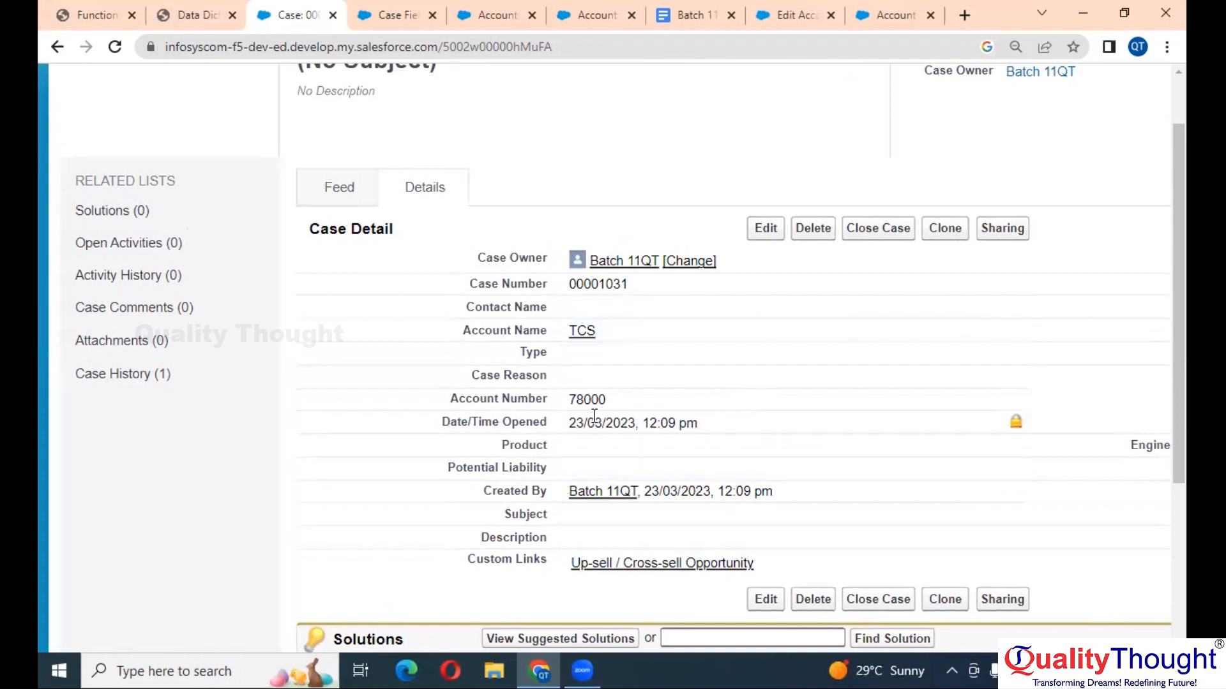
pyautogui.scroll(5, 595, 416)
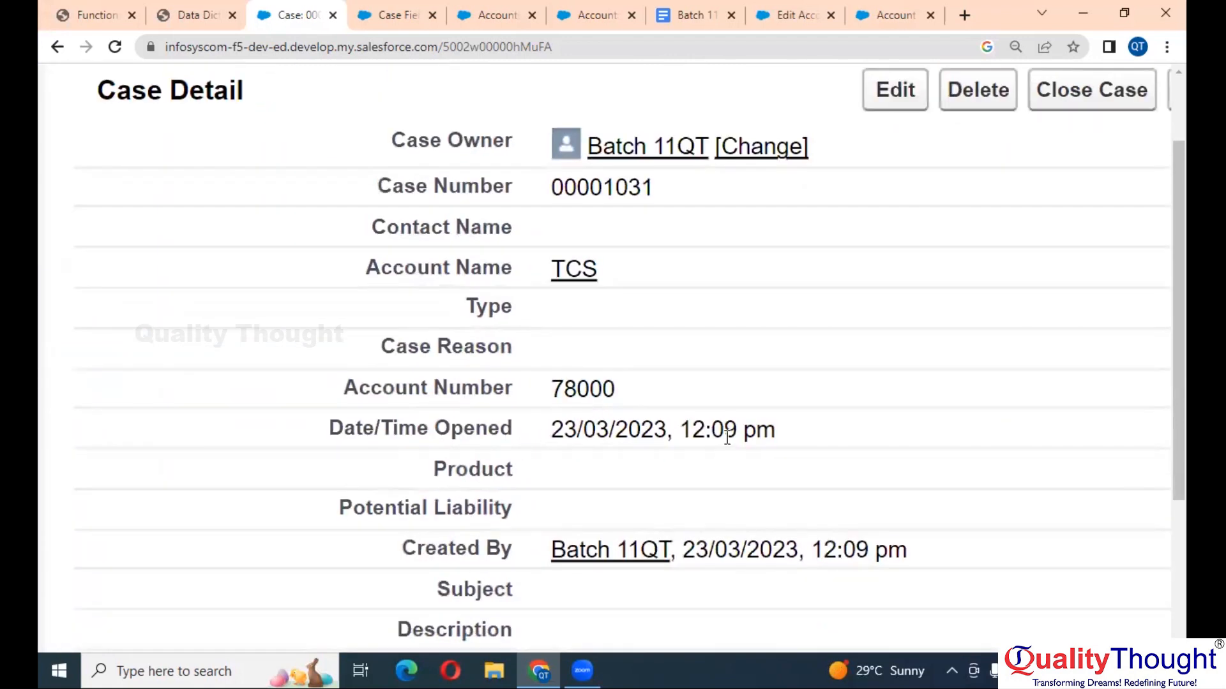
pyautogui.scroll(-5, 726, 438)
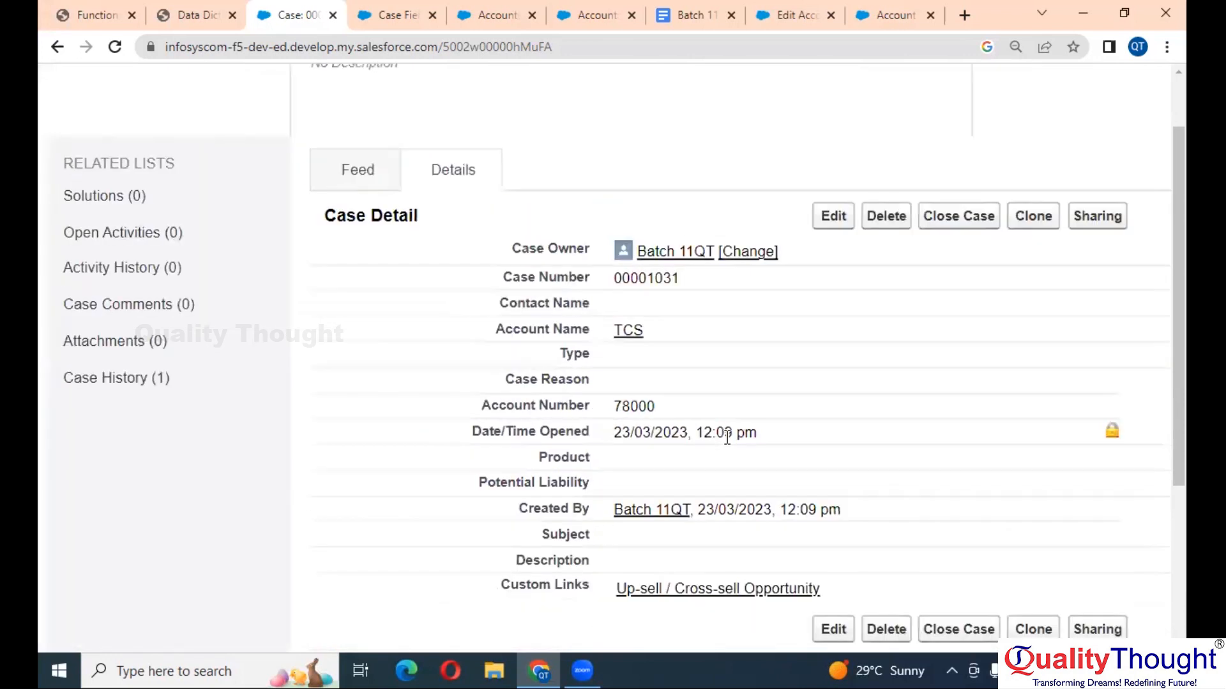
pyautogui.scroll(-2, 726, 438)
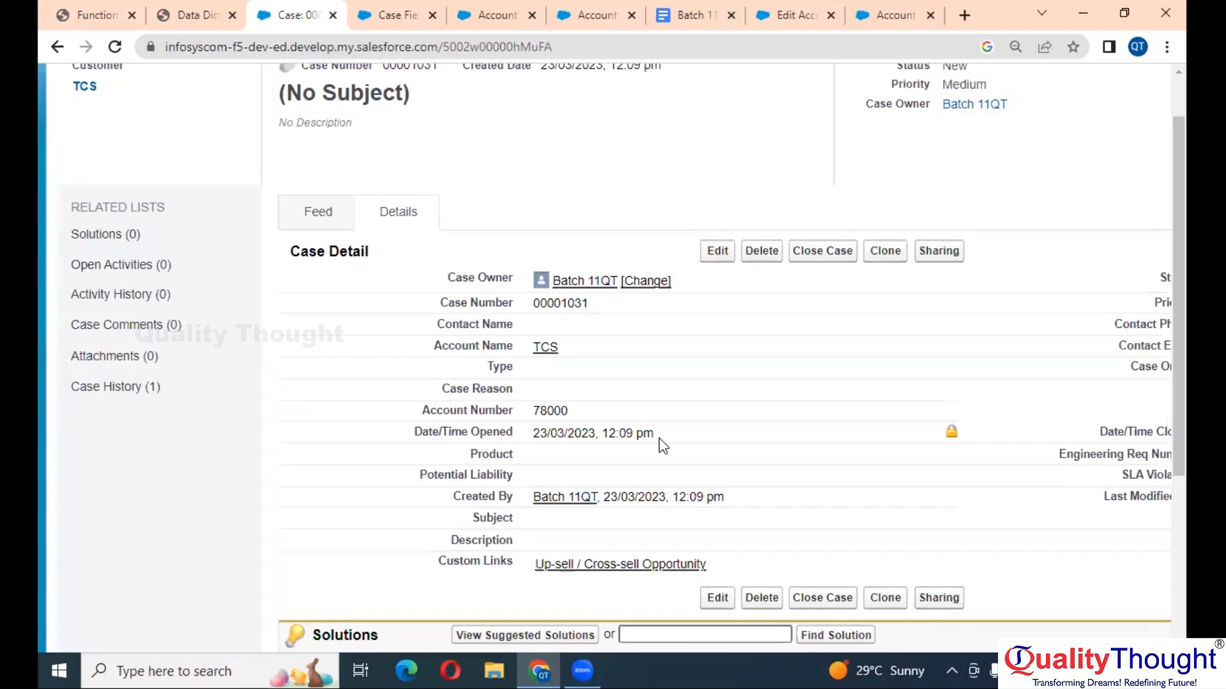
pyautogui.scroll(-2, 659, 438)
pyautogui.hscroll(1, 725, 416)
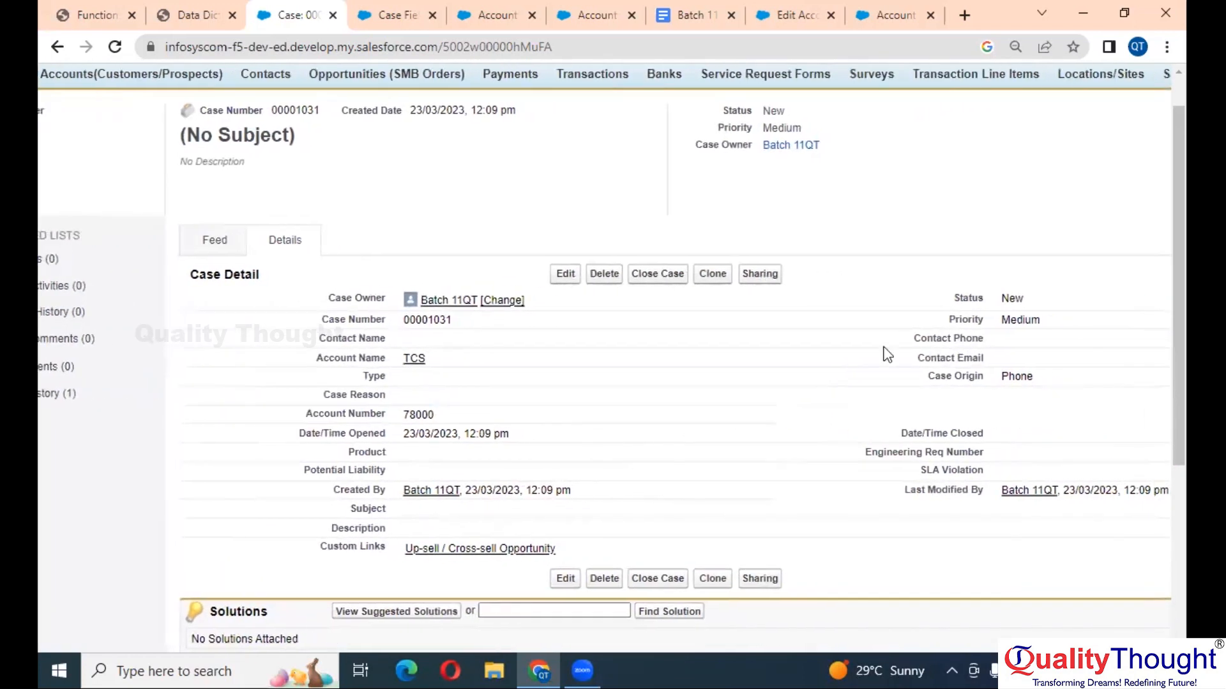
pyautogui.hscroll(2, 1111, 260)
pyautogui.hscroll(2, 1111, 260)
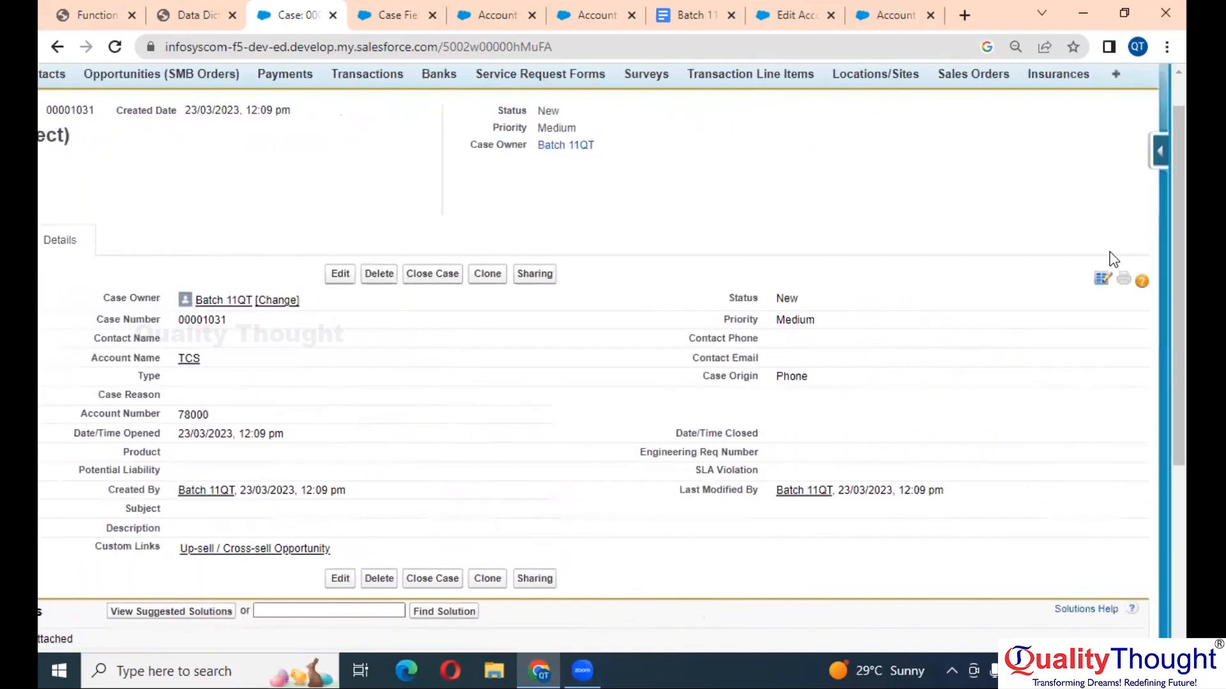
pyautogui.click(1163, 148)
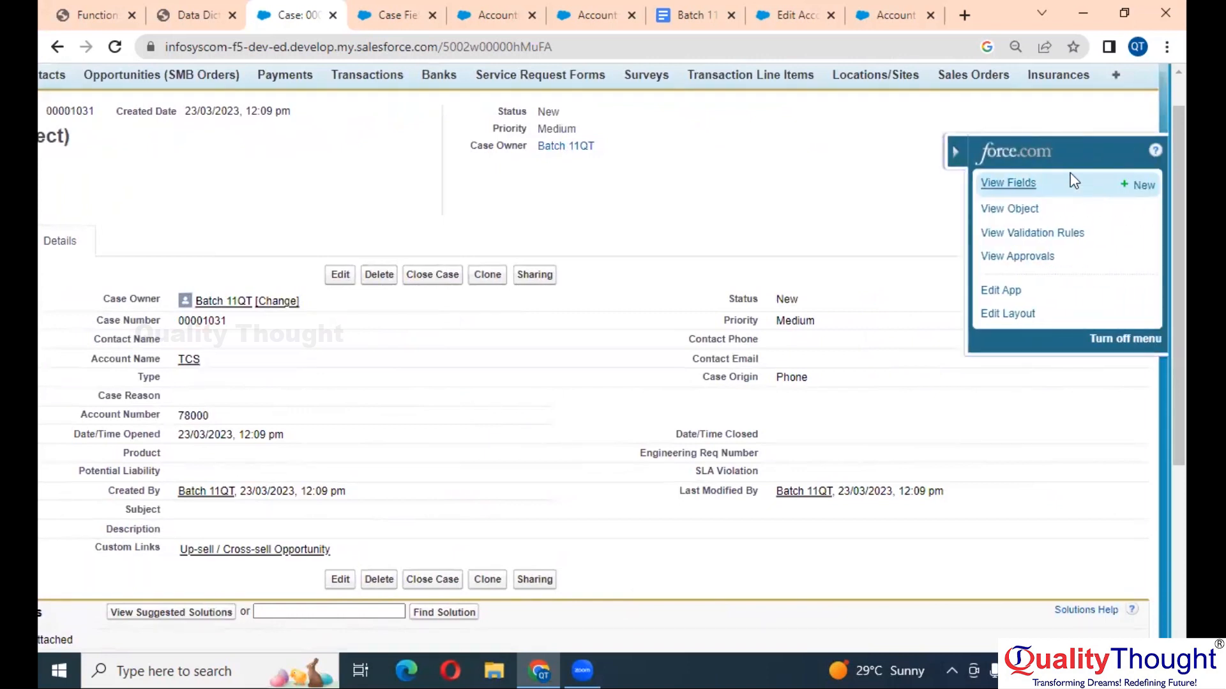
# - Start a new Case custom field with the Date data type
pyautogui.click(1143, 185)
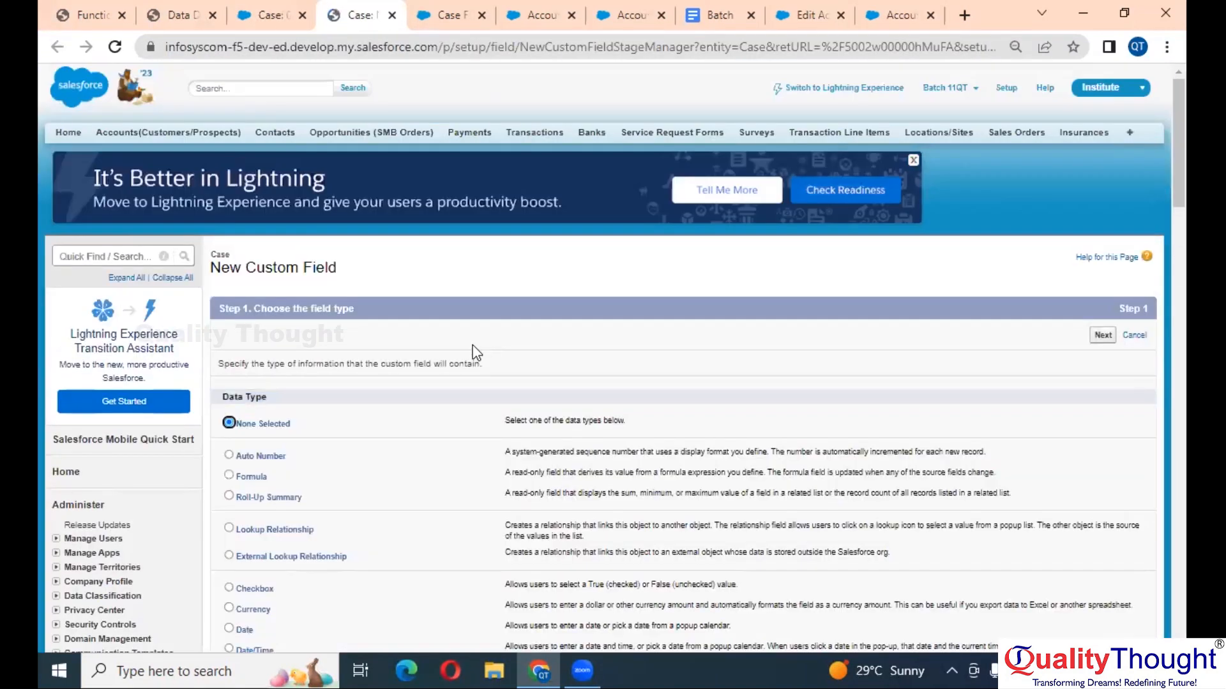
pyautogui.scroll(-3, 348, 535)
pyautogui.keyDown('ctrl'); pyautogui.scroll(3, 344, 529); pyautogui.keyUp('ctrl')
pyautogui.scroll(-3, 344, 528)
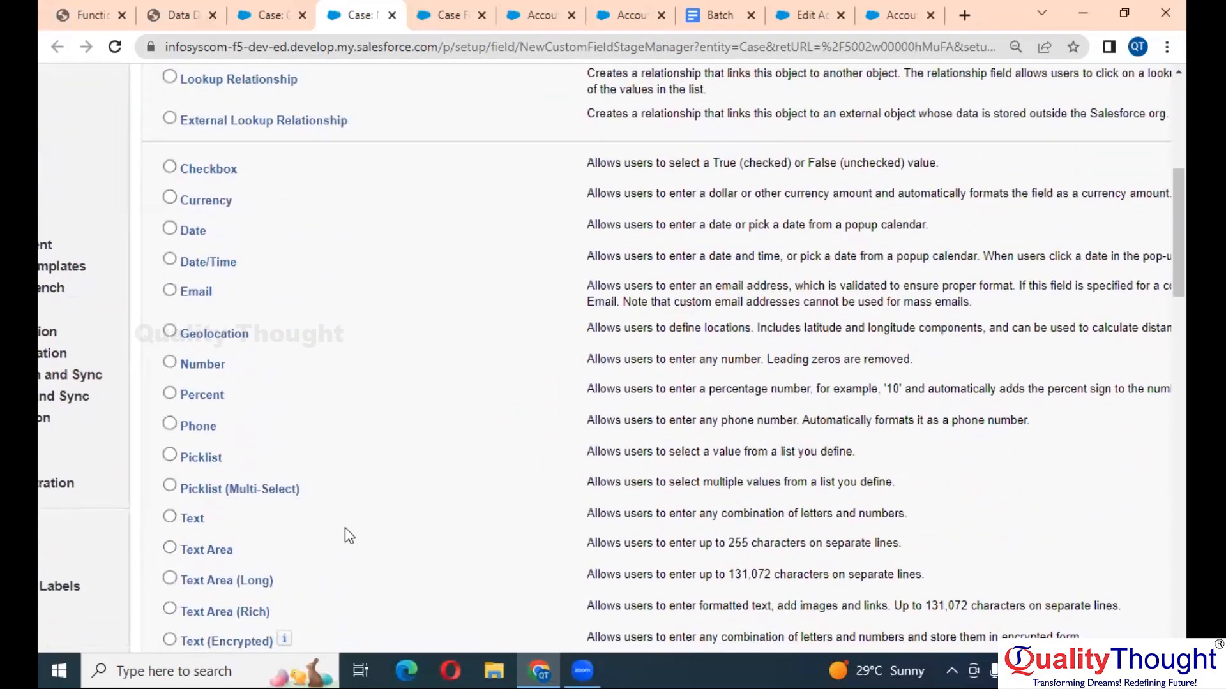
pyautogui.scroll(1, 344, 528)
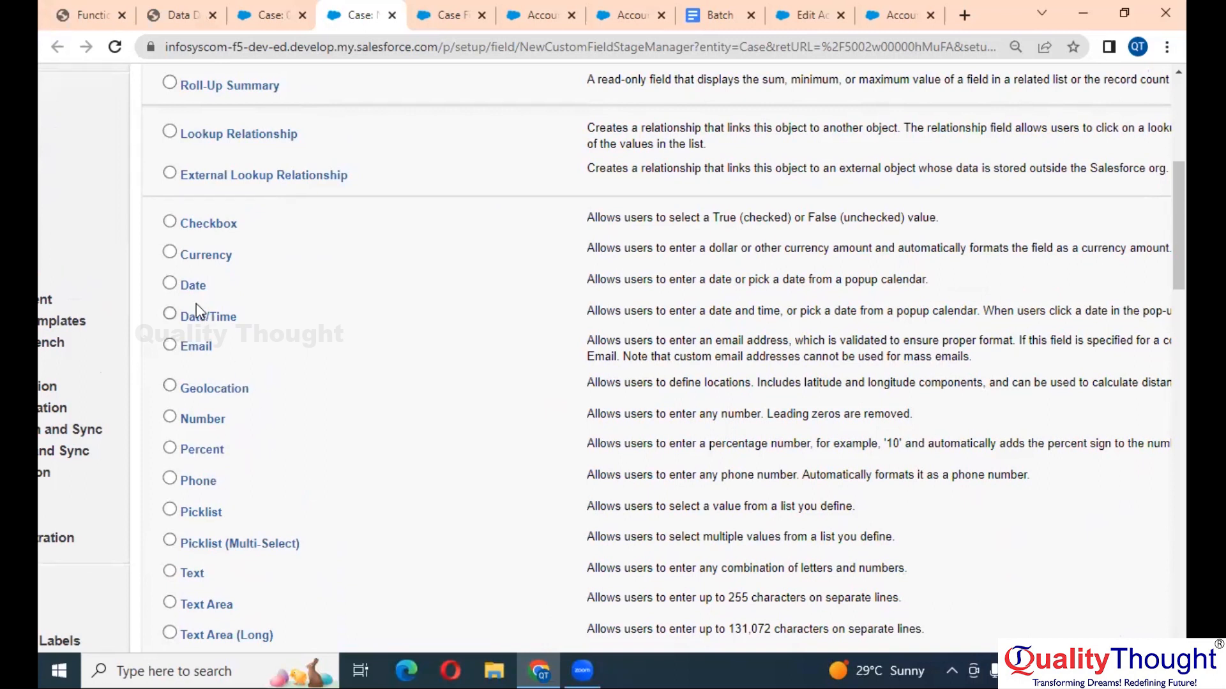
pyautogui.click(197, 287)
pyautogui.hotkey('ctrl', '-')
pyautogui.hotkey('ctrl', '-')
pyautogui.hotkey('ctrl', '-')
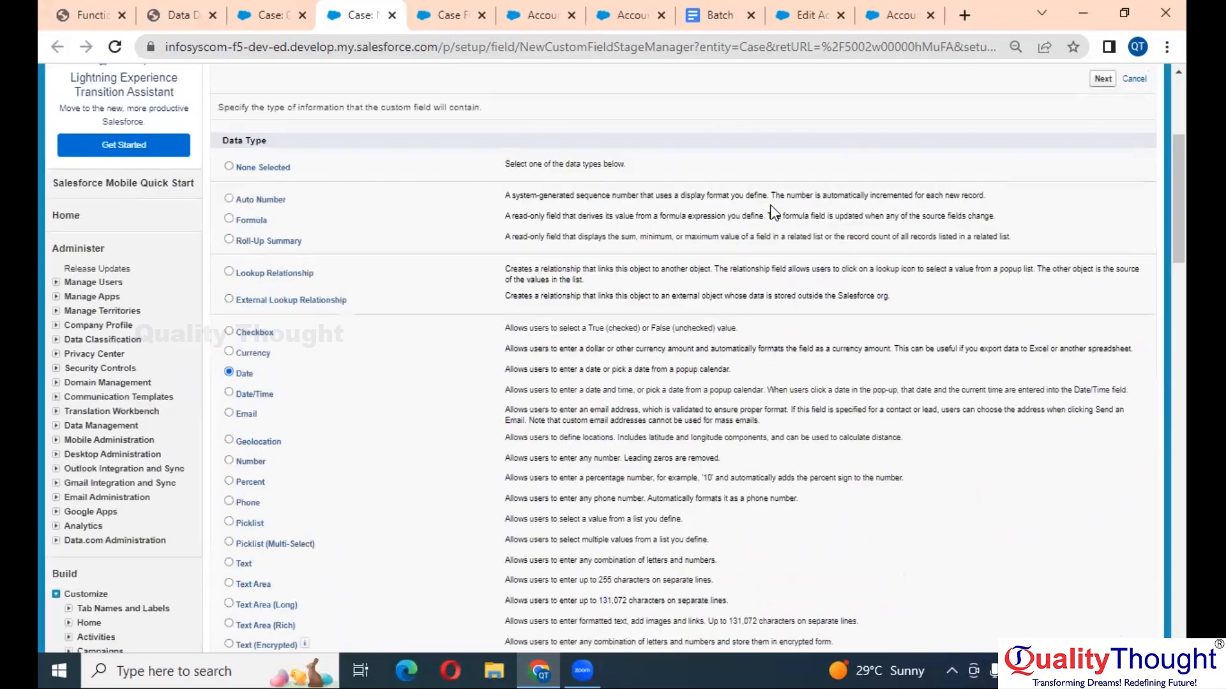
pyautogui.scroll(4, 774, 213)
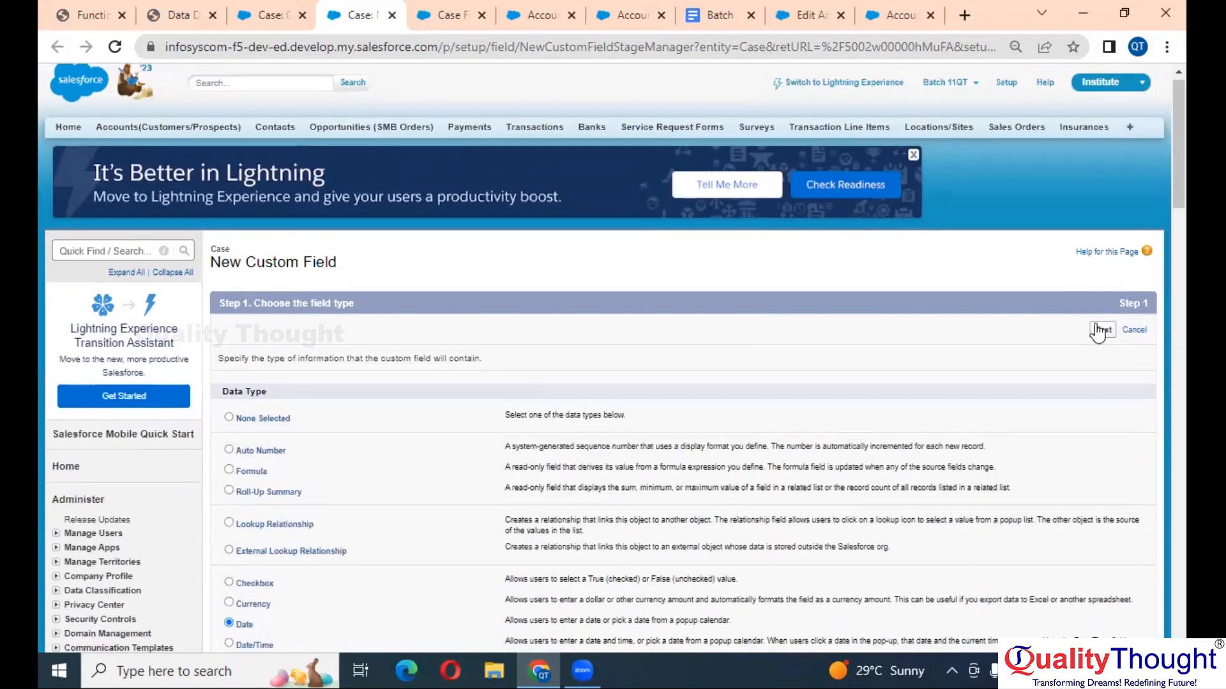
pyautogui.click(1102, 330)
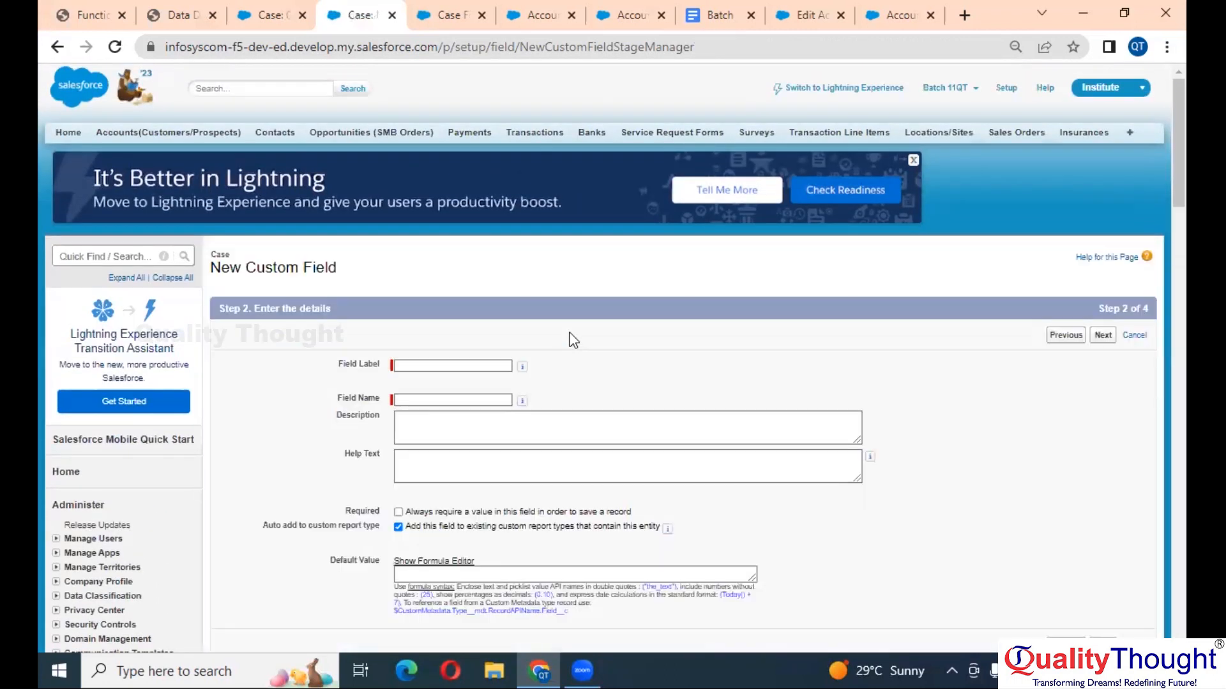
# - Label it Case Open Date, keep default security and all page layouts, and save
pyautogui.click(439, 368)
pyautogui.scroll(-1, 450, 370)
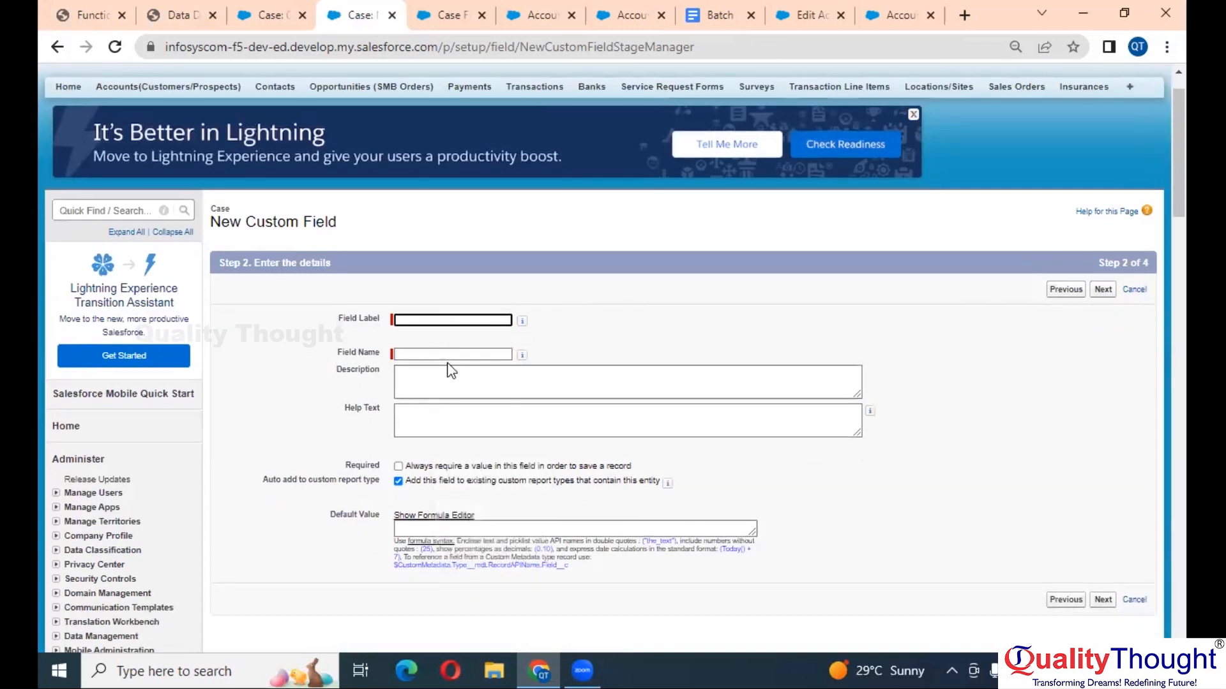
pyautogui.write('Case Open Date')
pyautogui.press('Tab')
pyautogui.scroll(-3, 451, 370)
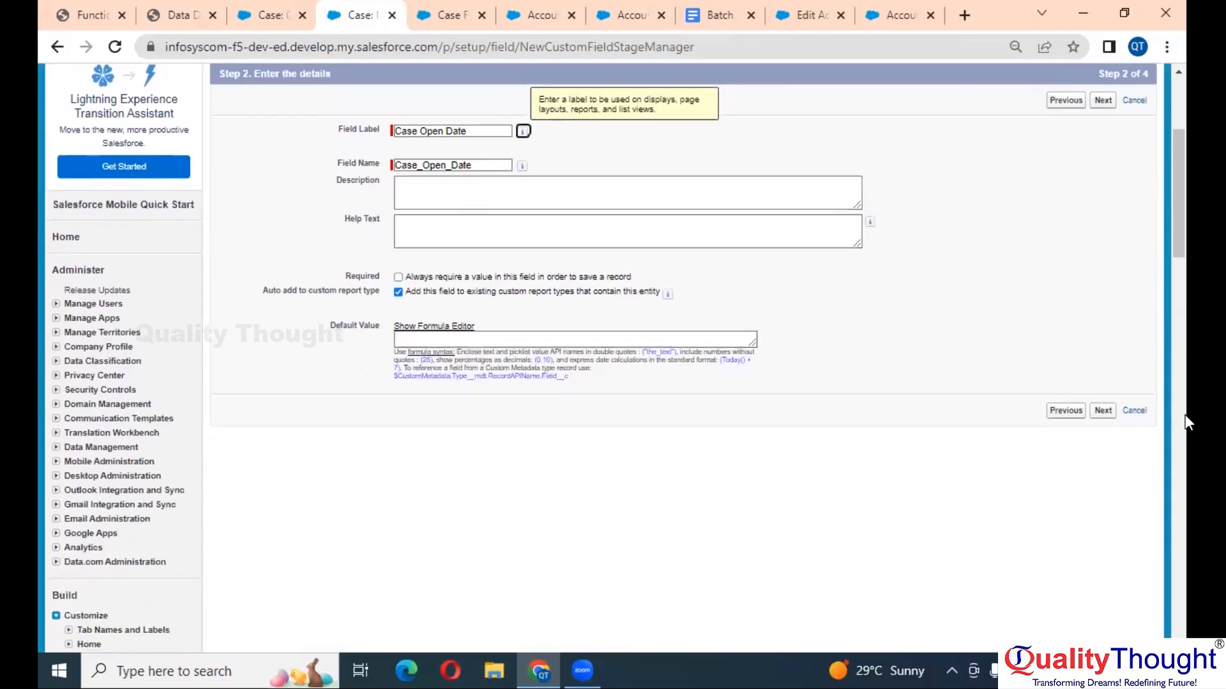
pyautogui.click(1101, 412)
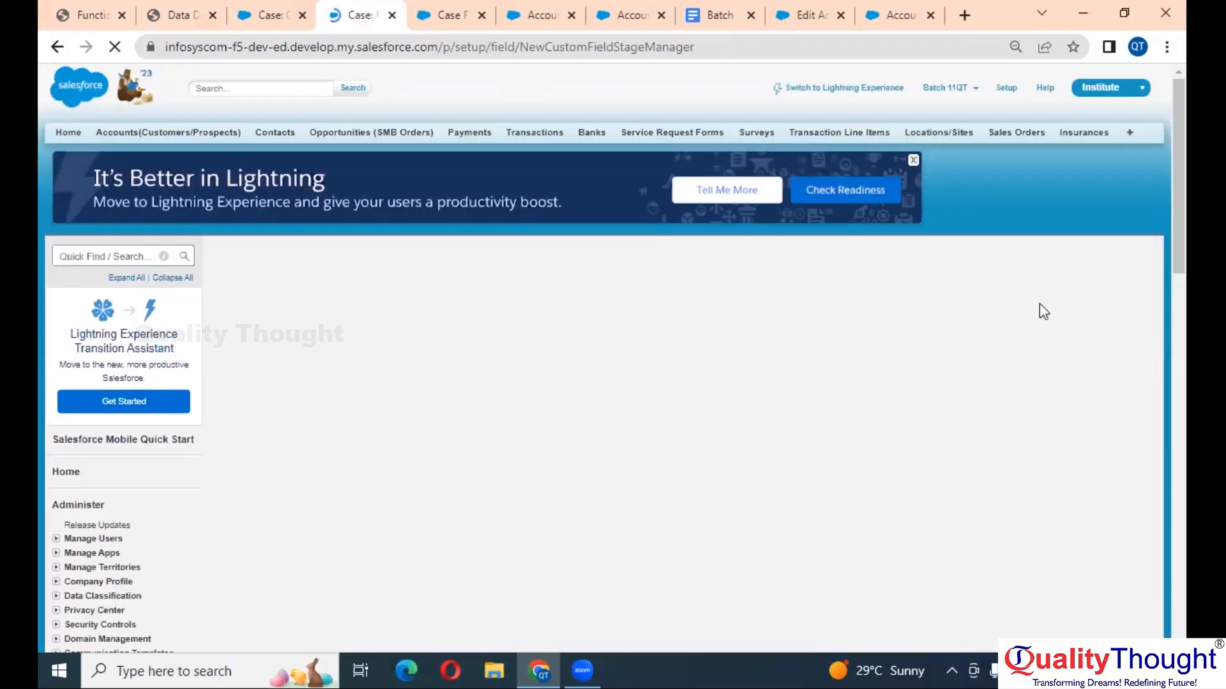
pyautogui.scroll(-3, 931, 408)
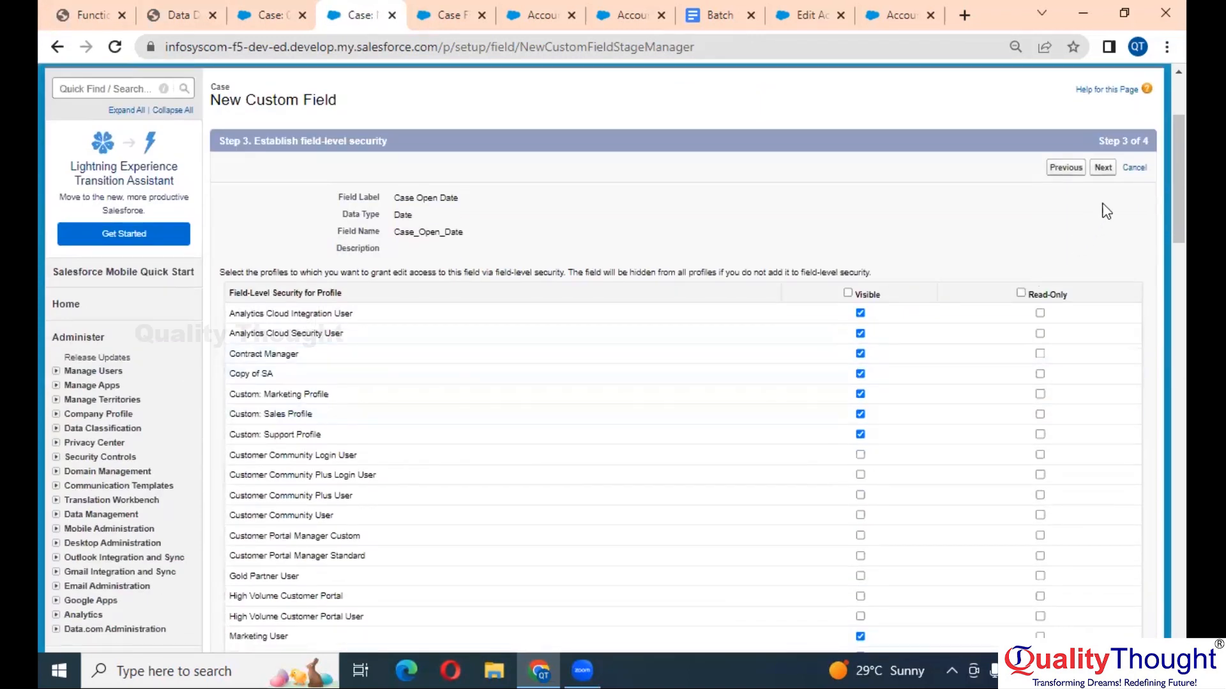
pyautogui.click(1103, 169)
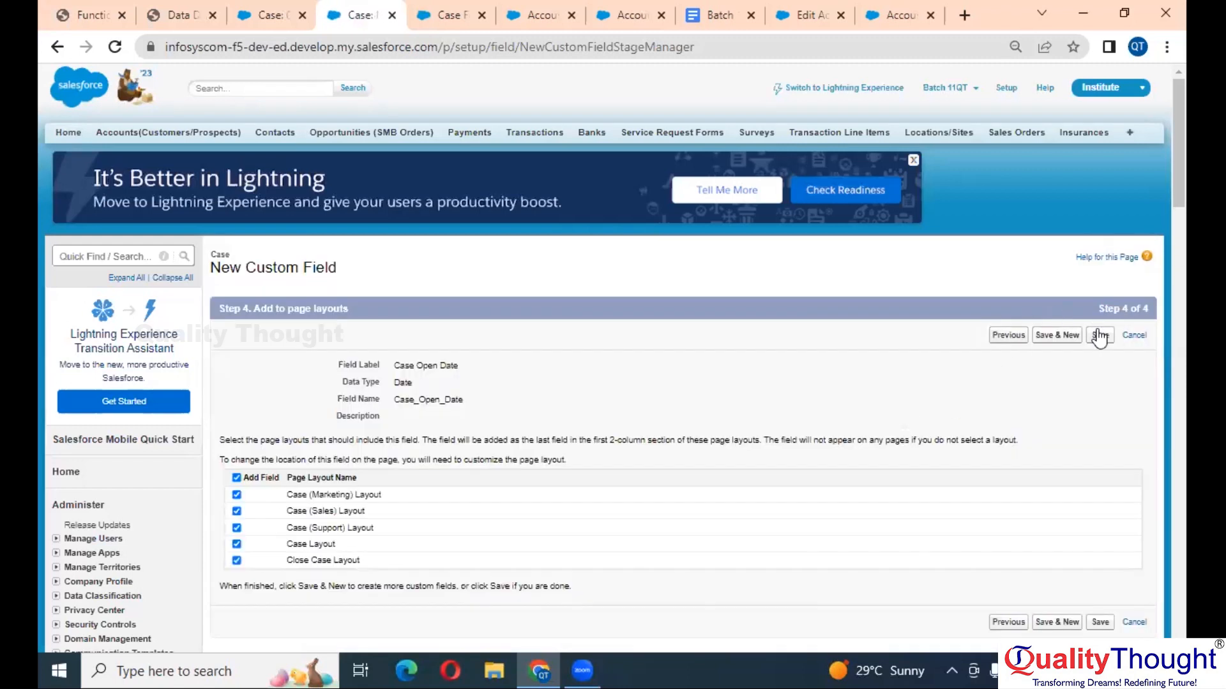
pyautogui.click(1075, 332)
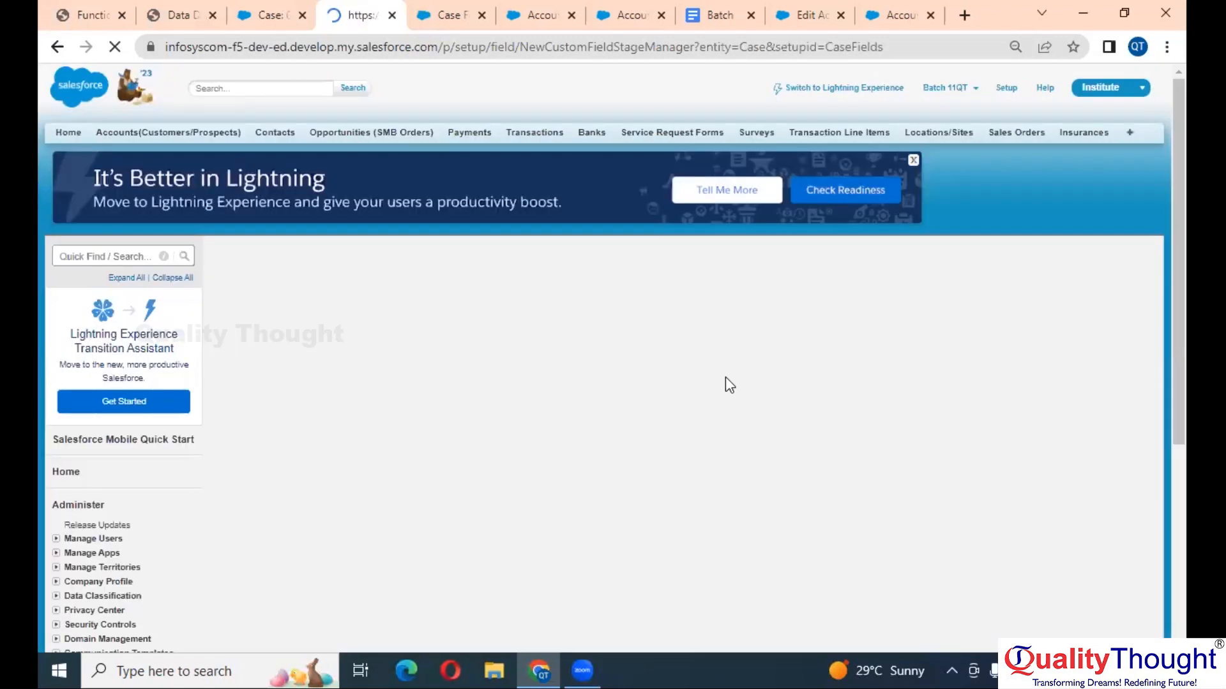
pyautogui.click(267, 14)
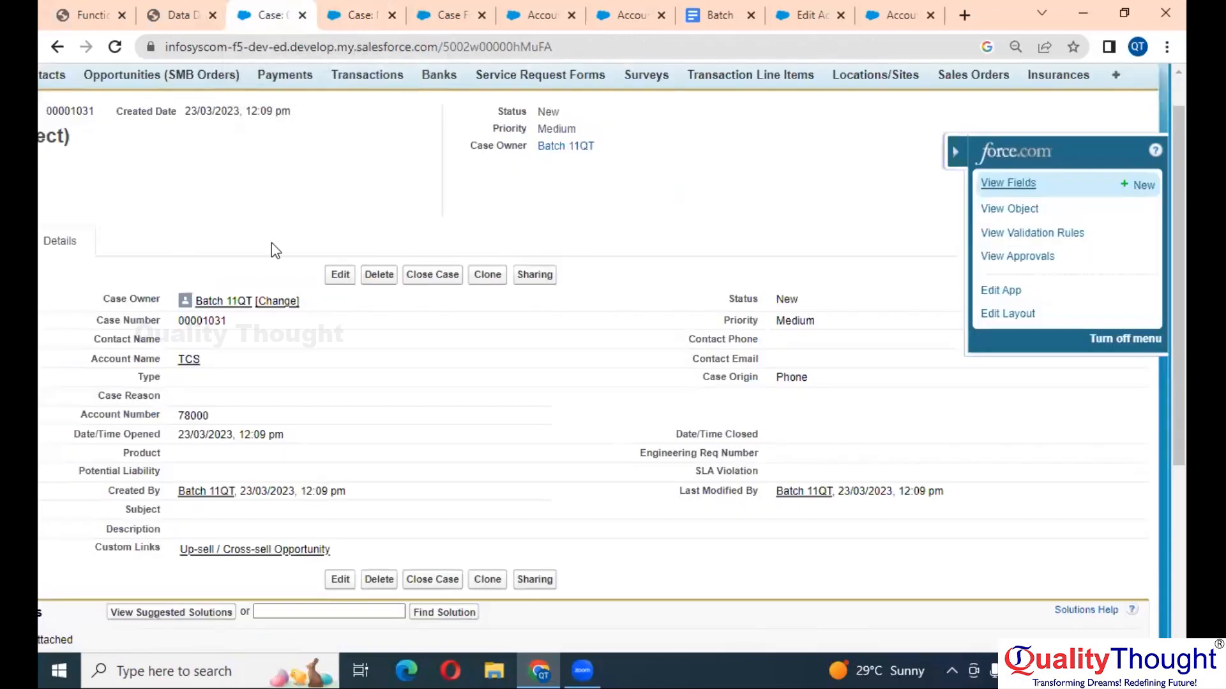
# - Reload case 00001031, set Case Open Date to 01/03/2022 in the calendar, and save
pyautogui.scroll(-3, 133, 124)
pyautogui.click(114, 46)
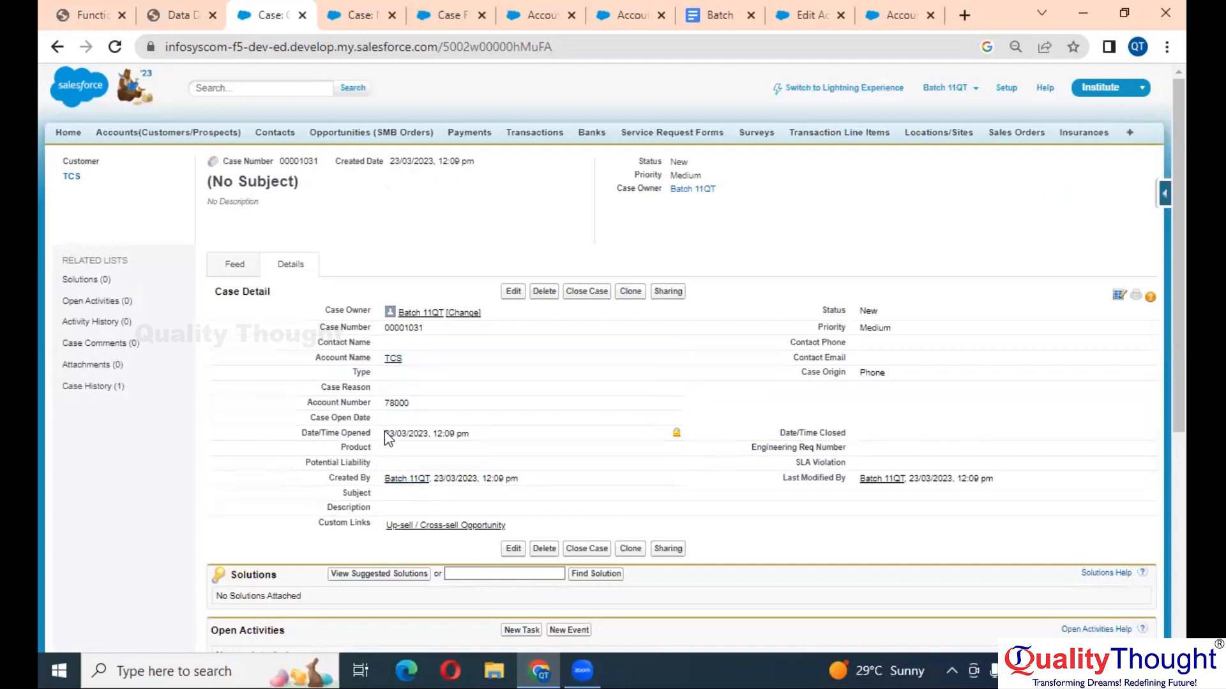
pyautogui.doubleClick(411, 417)
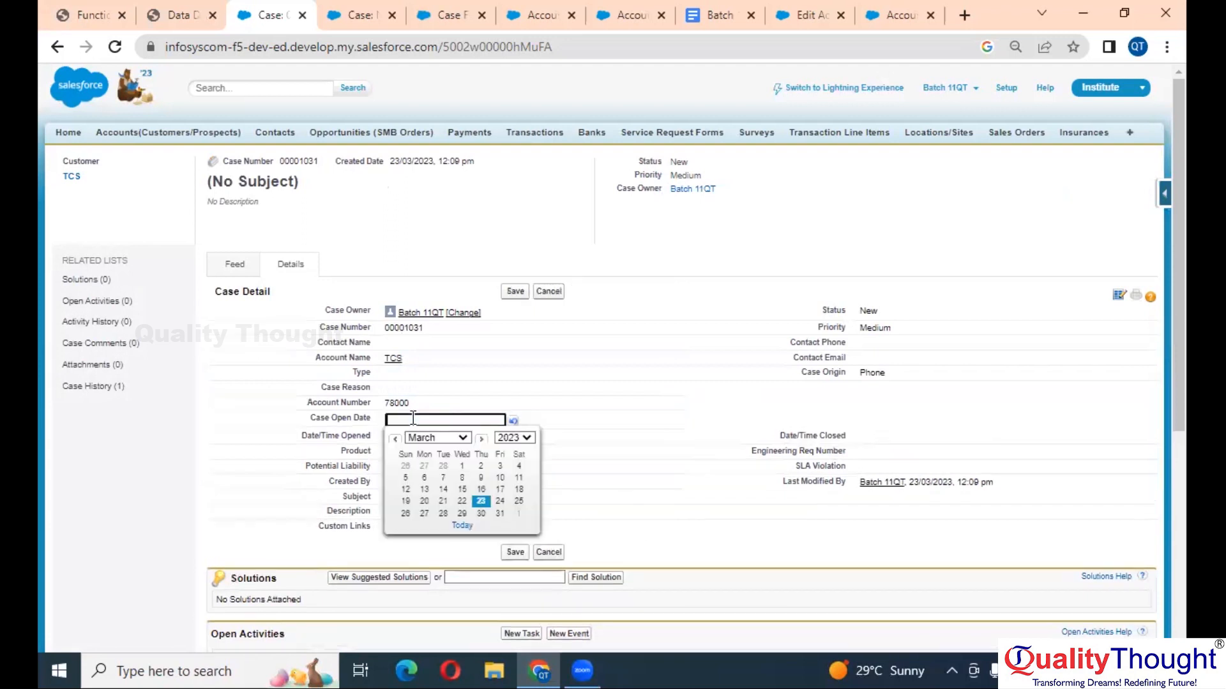
pyautogui.click(523, 439)
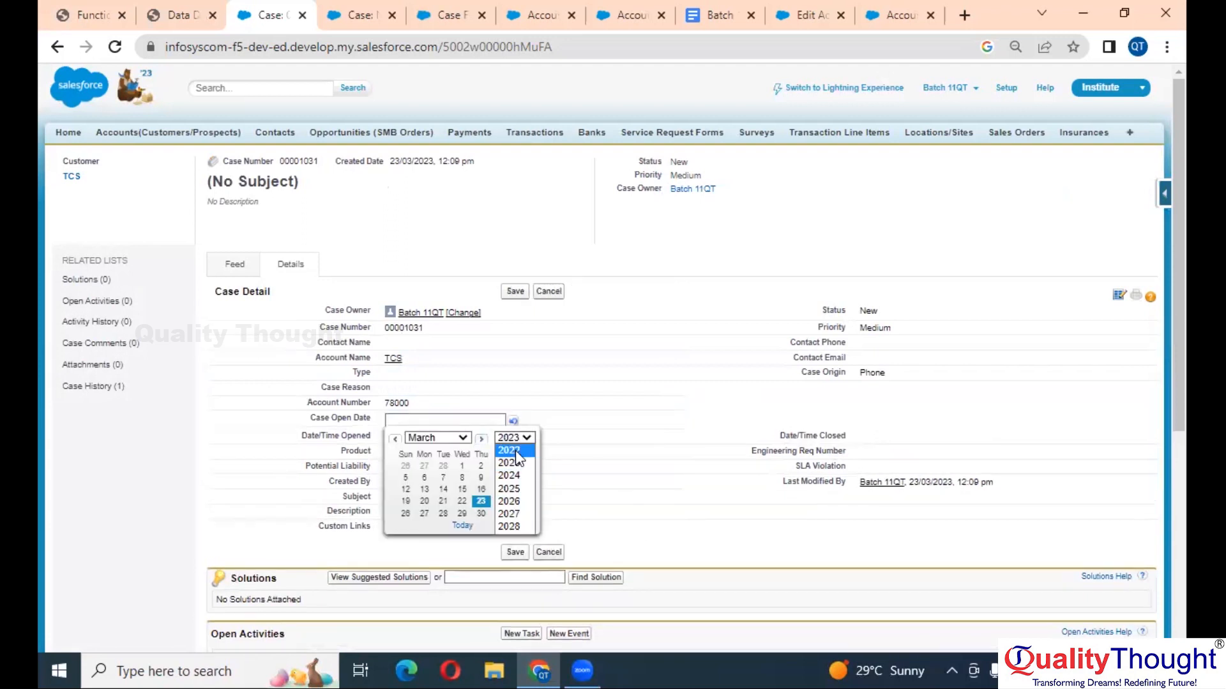
pyautogui.click(515, 450)
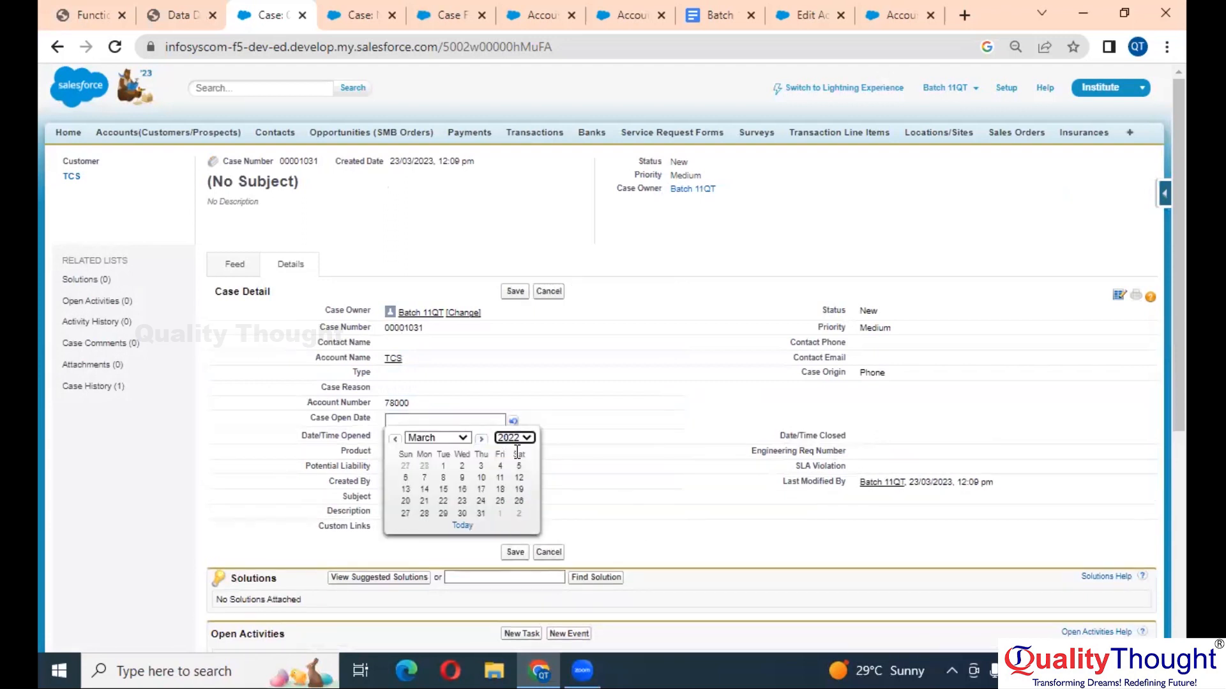
pyautogui.click(443, 466)
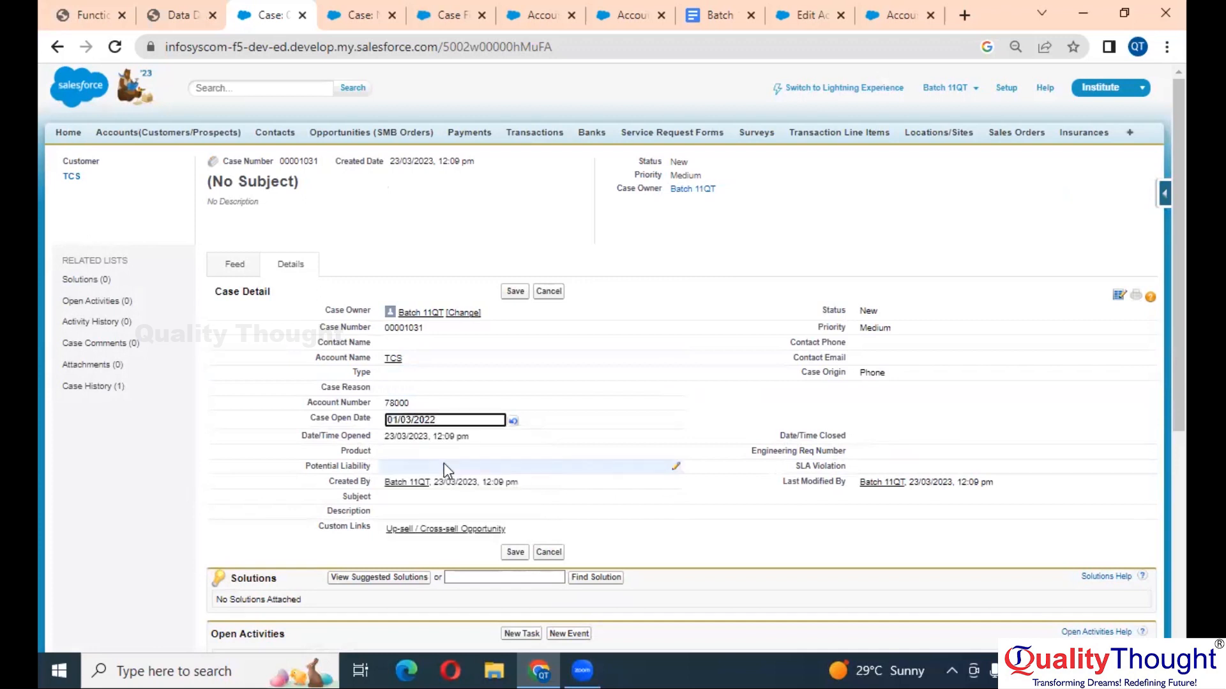
pyautogui.scroll(5, 444, 421)
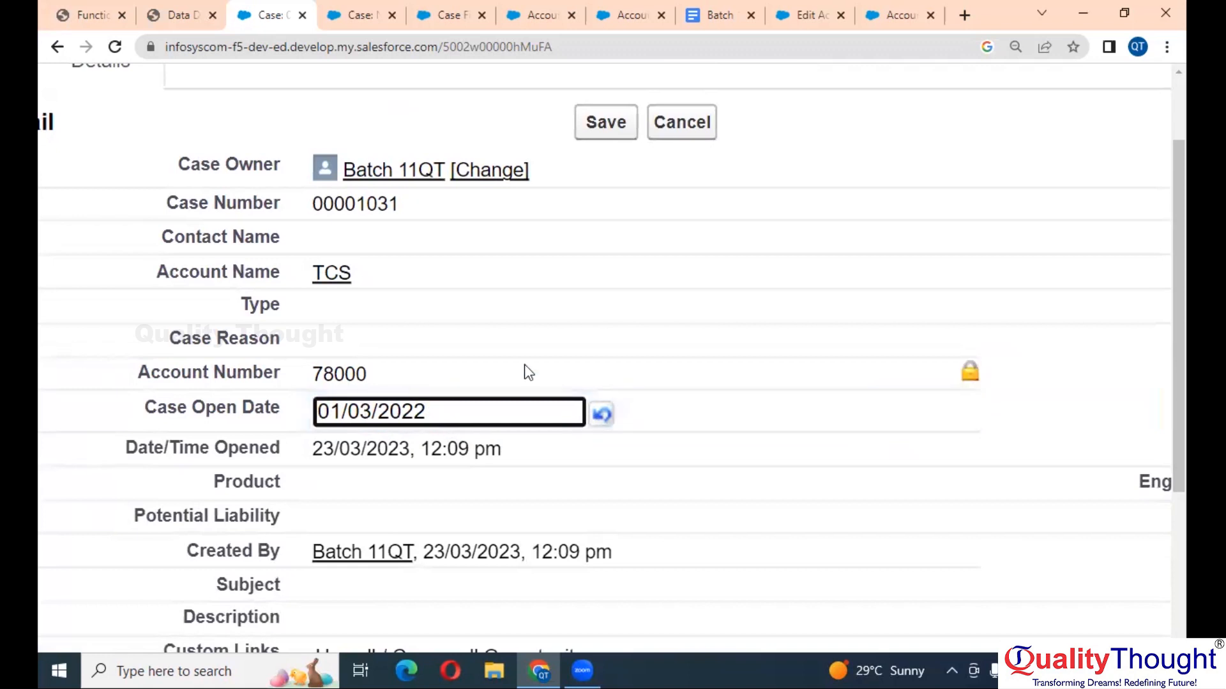
pyautogui.click(606, 124)
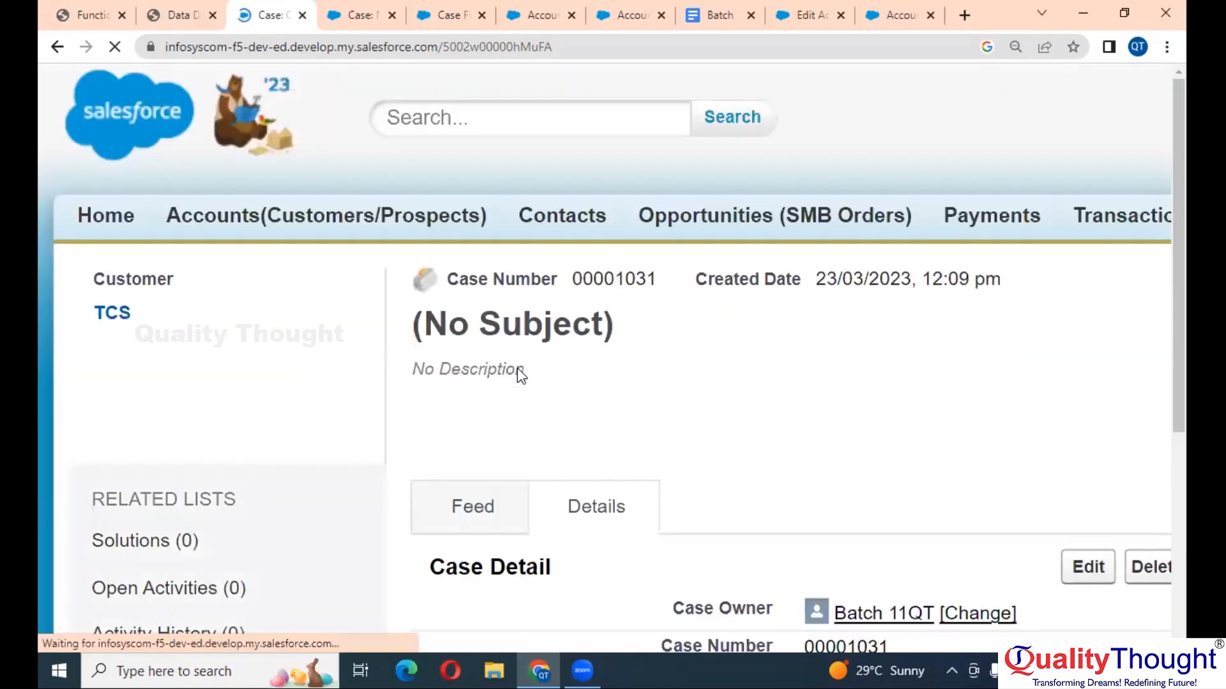
pyautogui.scroll(-4, 517, 367)
pyautogui.hscroll(2, 517, 368)
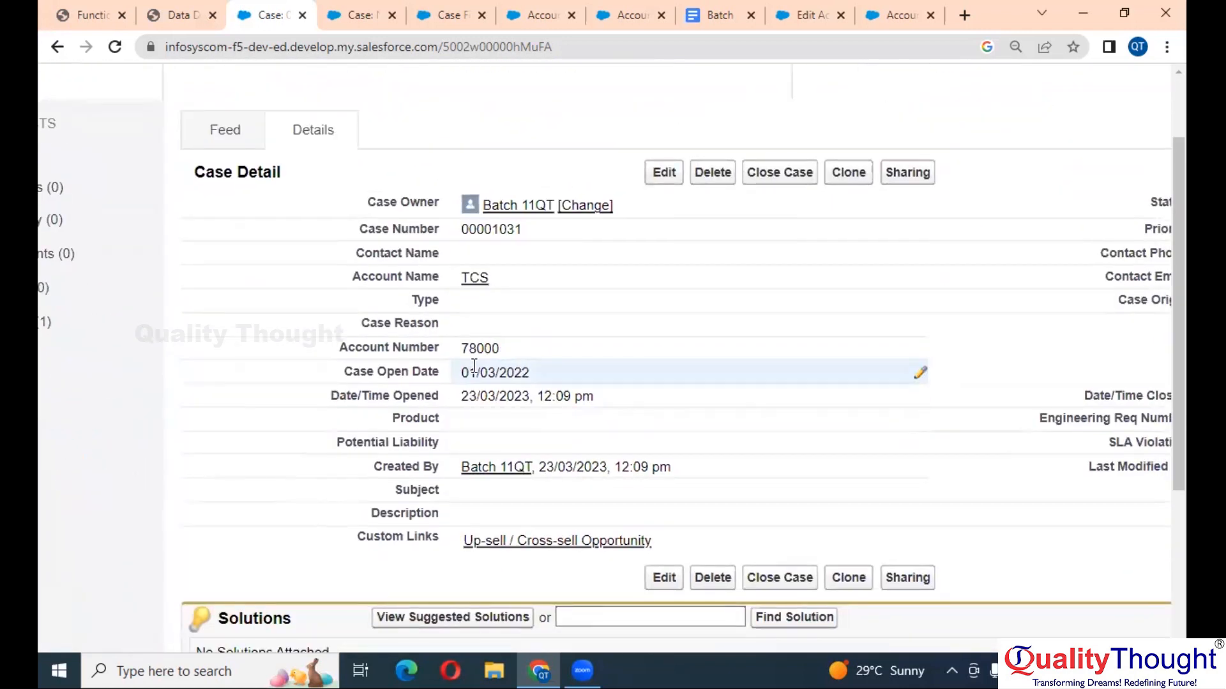
pyautogui.scroll(-1, 474, 366)
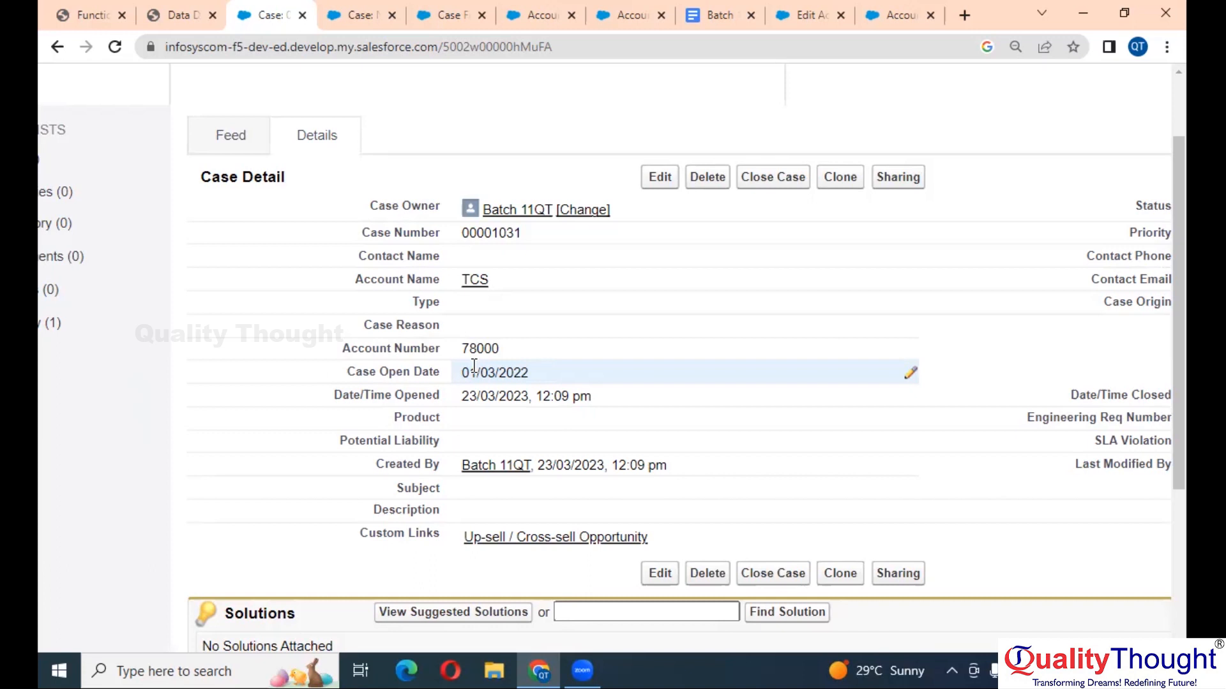
pyautogui.hotkey('ctrl', '-')
pyautogui.hotkey('ctrl', '-')
pyautogui.hotkey('ctrl', '-')
pyautogui.scroll(-2, 671, 405)
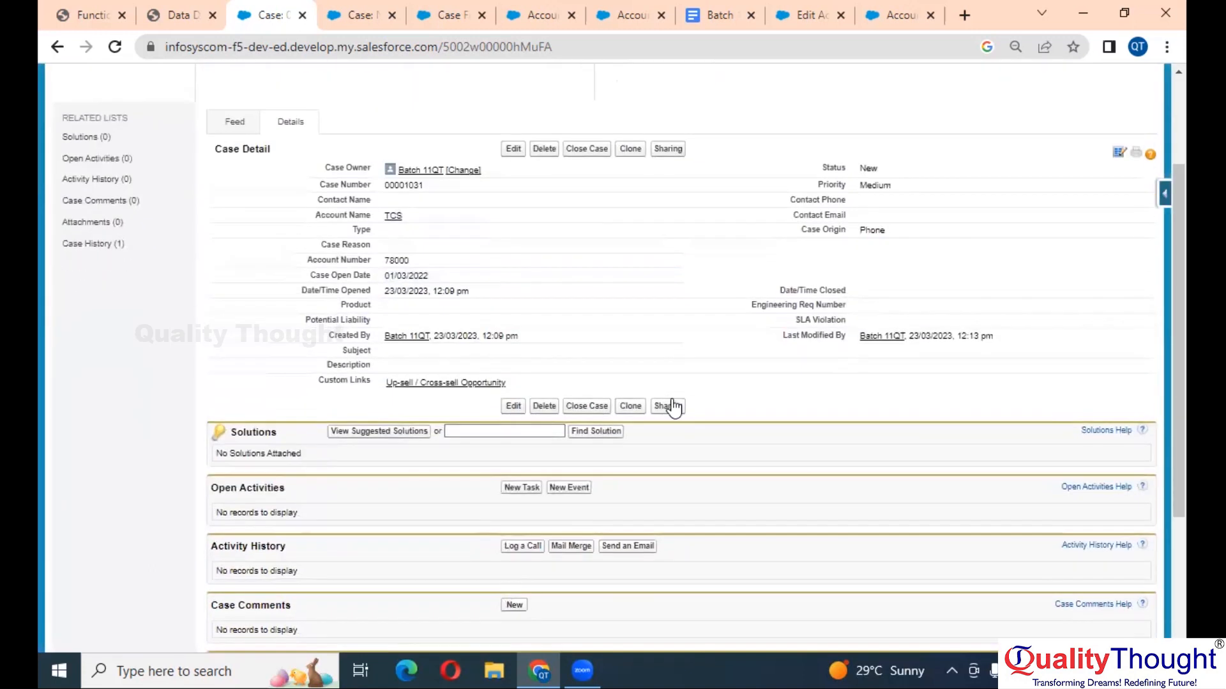
pyautogui.scroll(5, 672, 405)
pyautogui.hotkey('ctrl', '+')
# - Start a new Case custom field of type Formula
pyautogui.click(347, 1)
pyautogui.scroll(-3, 517, 400)
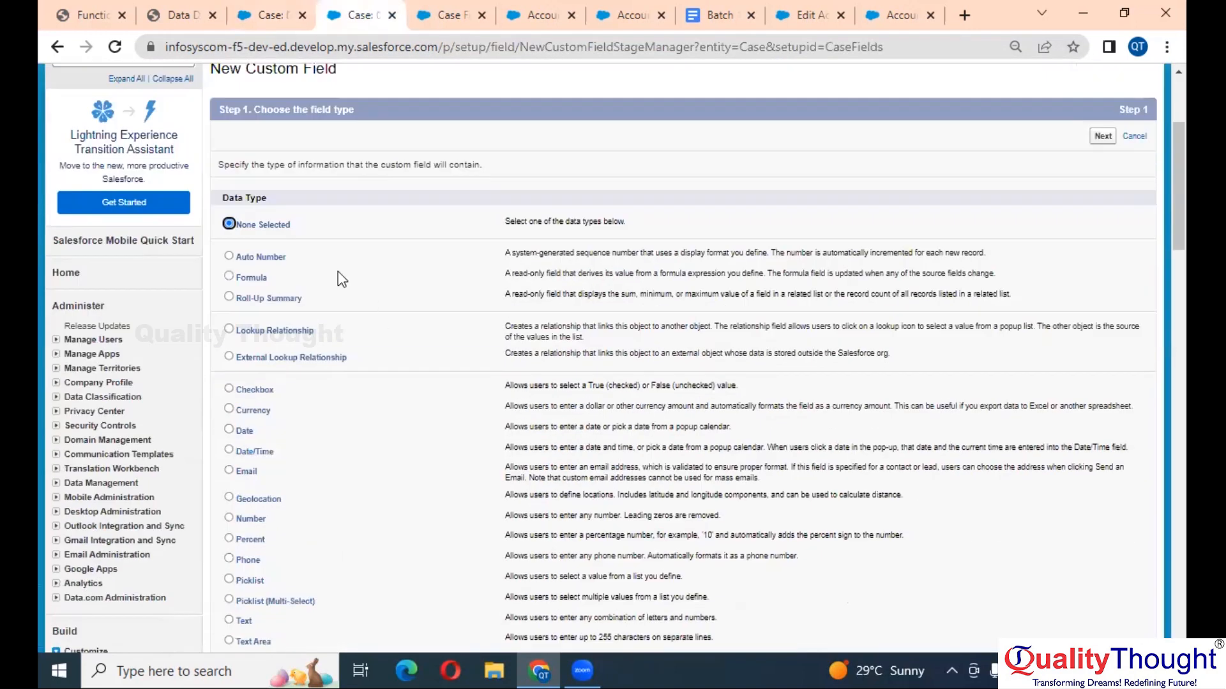
pyautogui.click(259, 283)
pyautogui.press('Return')
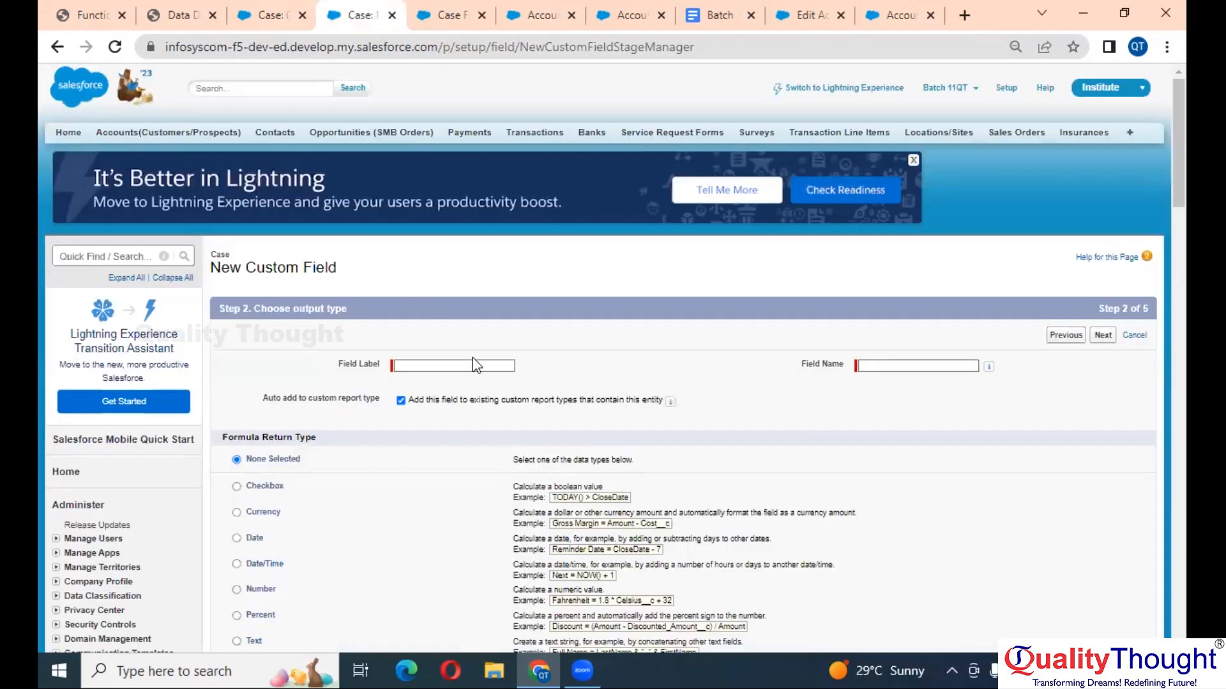
# - Label the formula field Case Age with a Number return type and continue
pyautogui.click(474, 360)
pyautogui.scroll(3, 474, 361)
pyautogui.write('C')
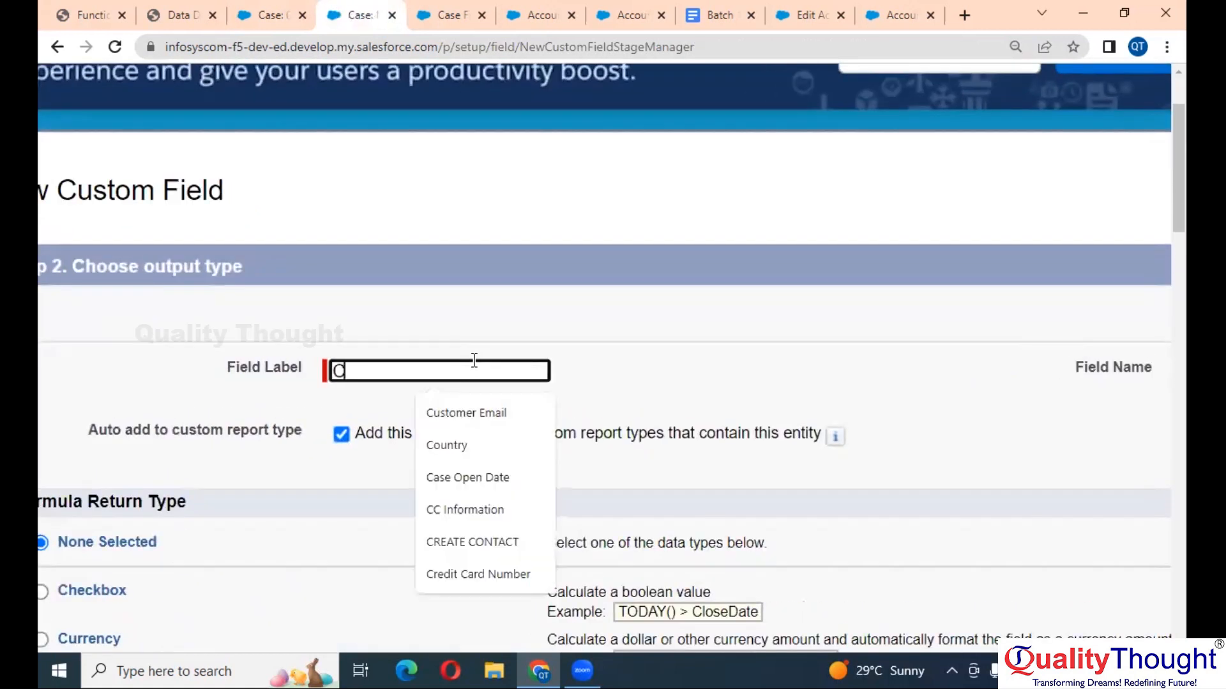
pyautogui.write('ase Age')
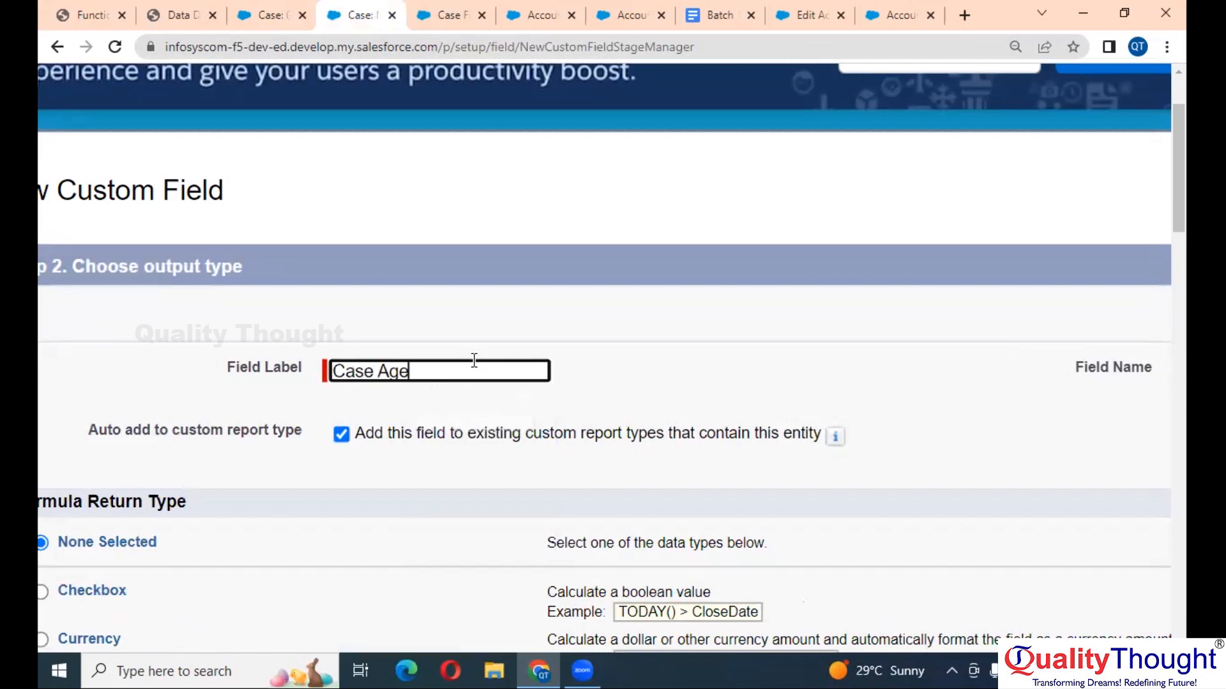
pyautogui.scroll(-2, 474, 360)
pyautogui.click(649, 355)
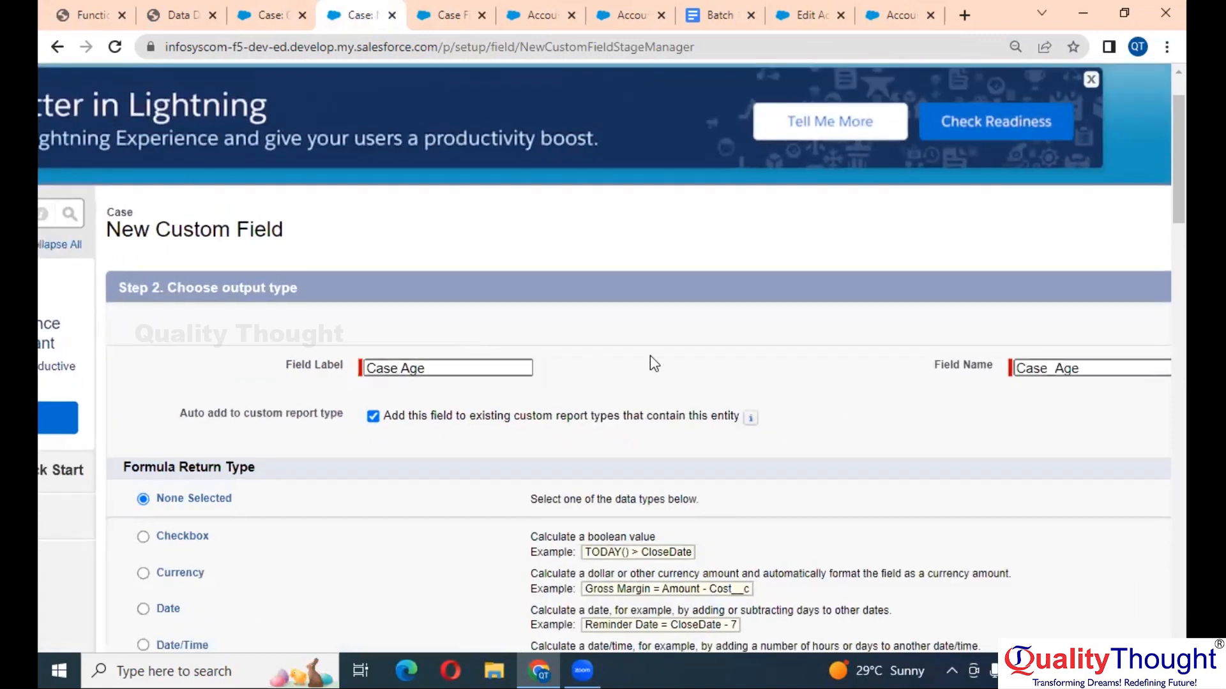
pyautogui.scroll(-4, 650, 355)
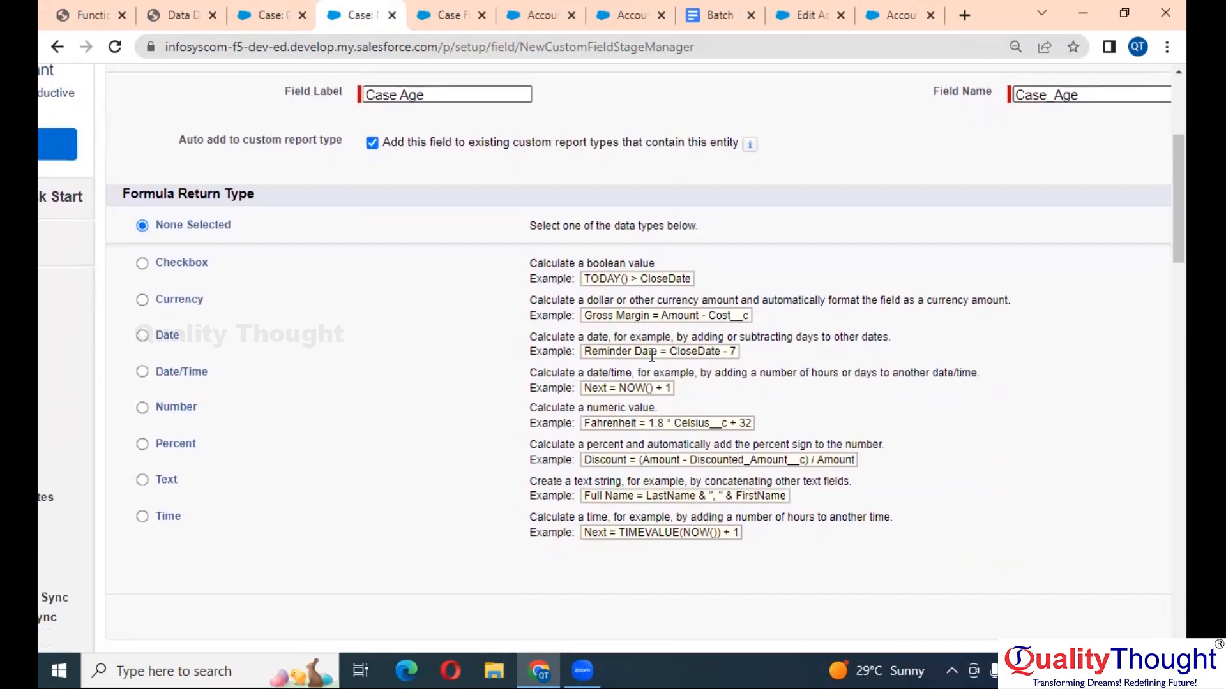
pyautogui.click(190, 413)
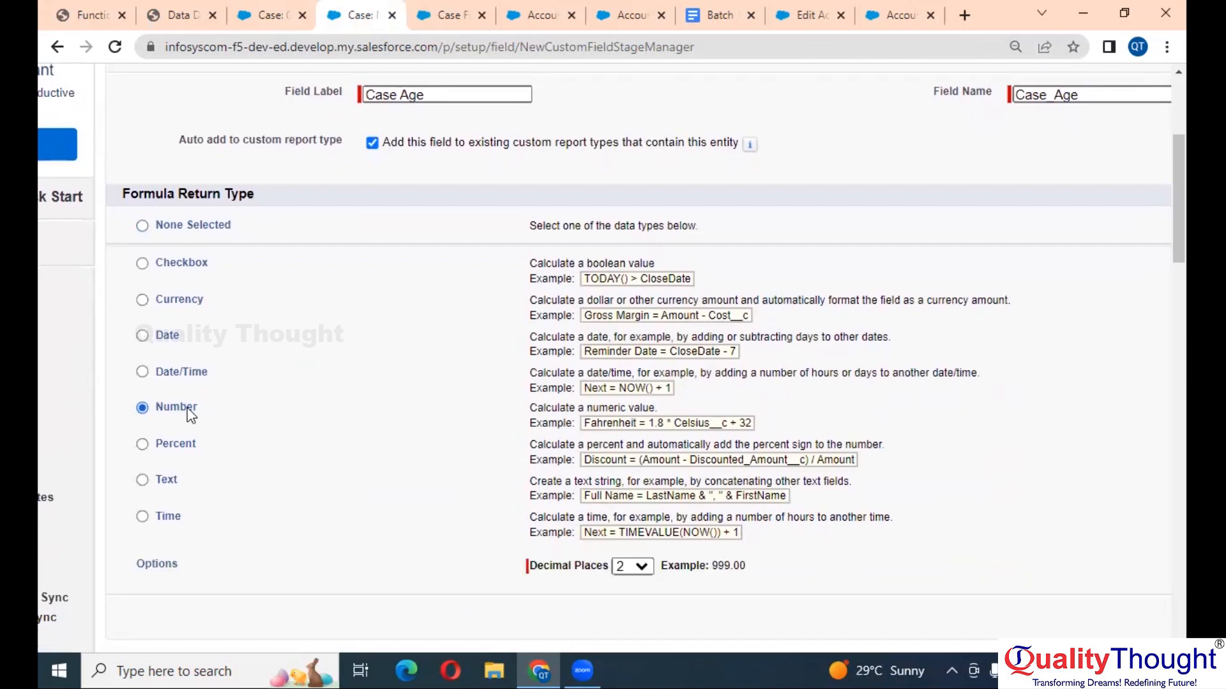
pyautogui.scroll(-2, 410, 369)
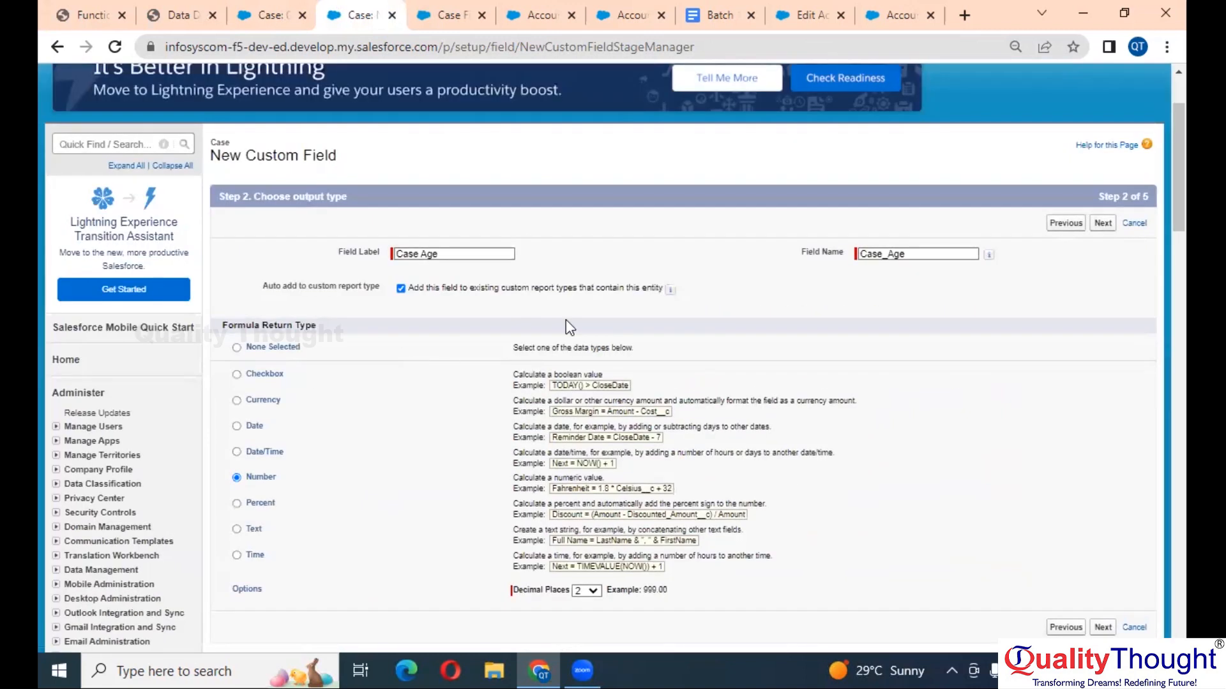
pyautogui.click(1102, 223)
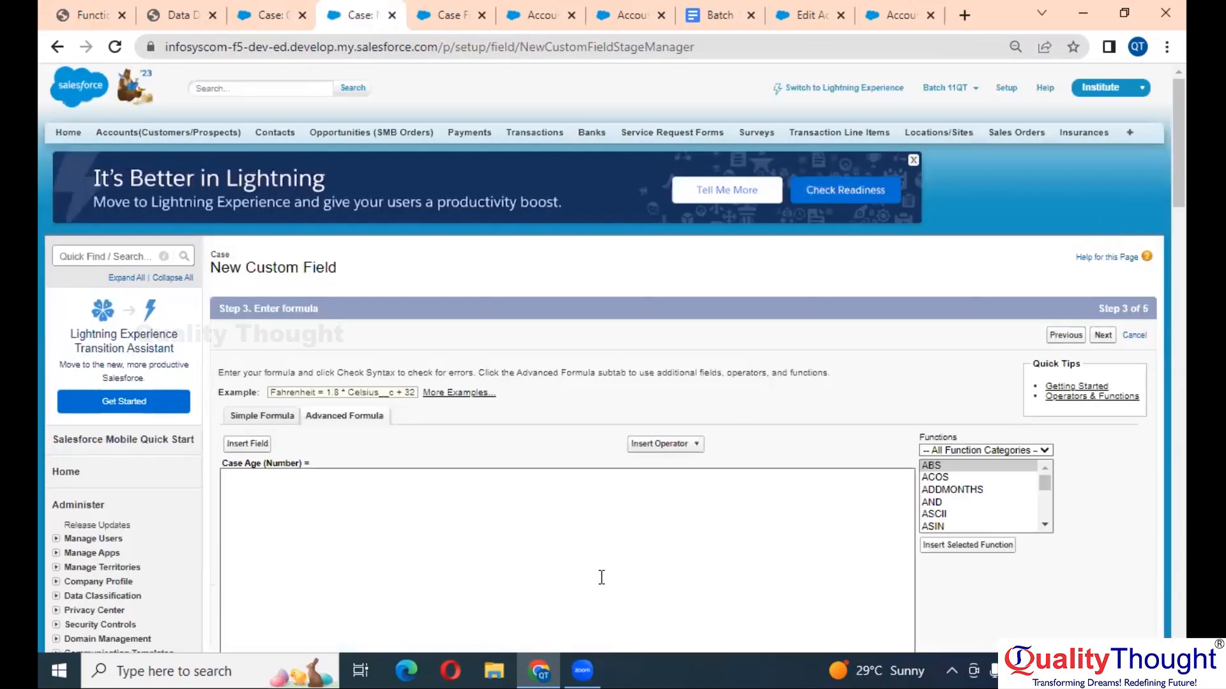
pyautogui.scroll(-3, 477, 540)
# - Write TODAY() - into the Case Age advanced formula using the Functions list
pyautogui.click(417, 355)
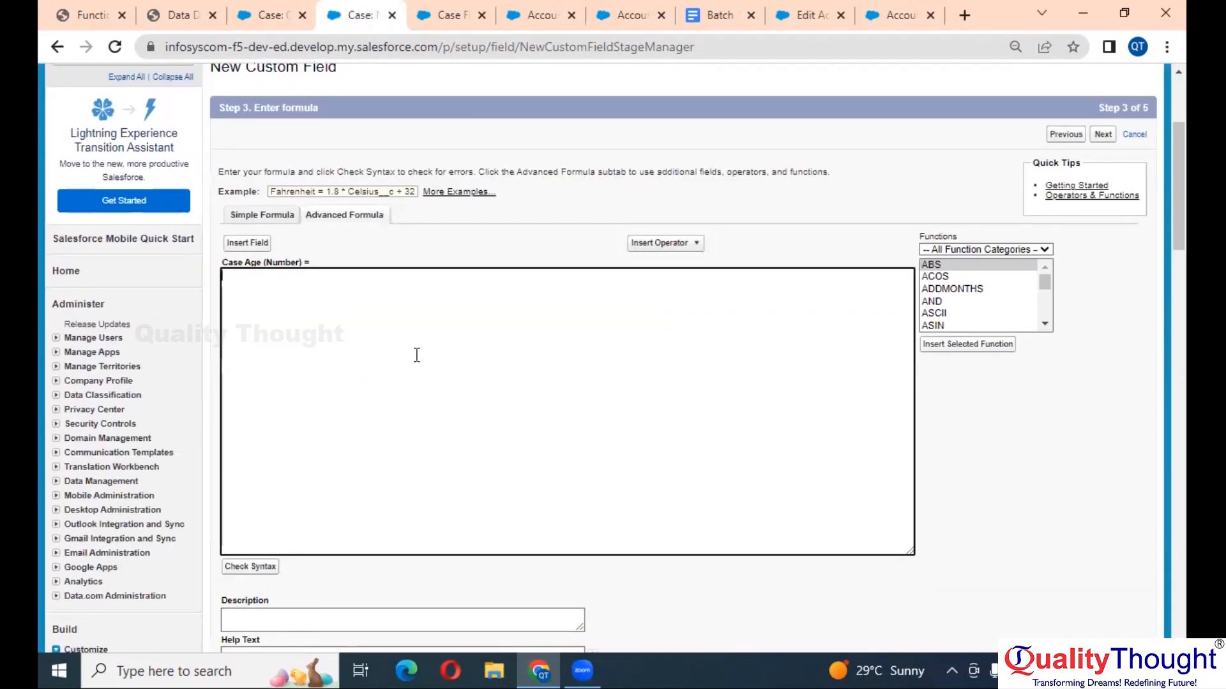
pyautogui.hotkey('ctrl', '+')
pyautogui.hotkey('ctrl', '+')
pyautogui.hotkey('ctrl', '+')
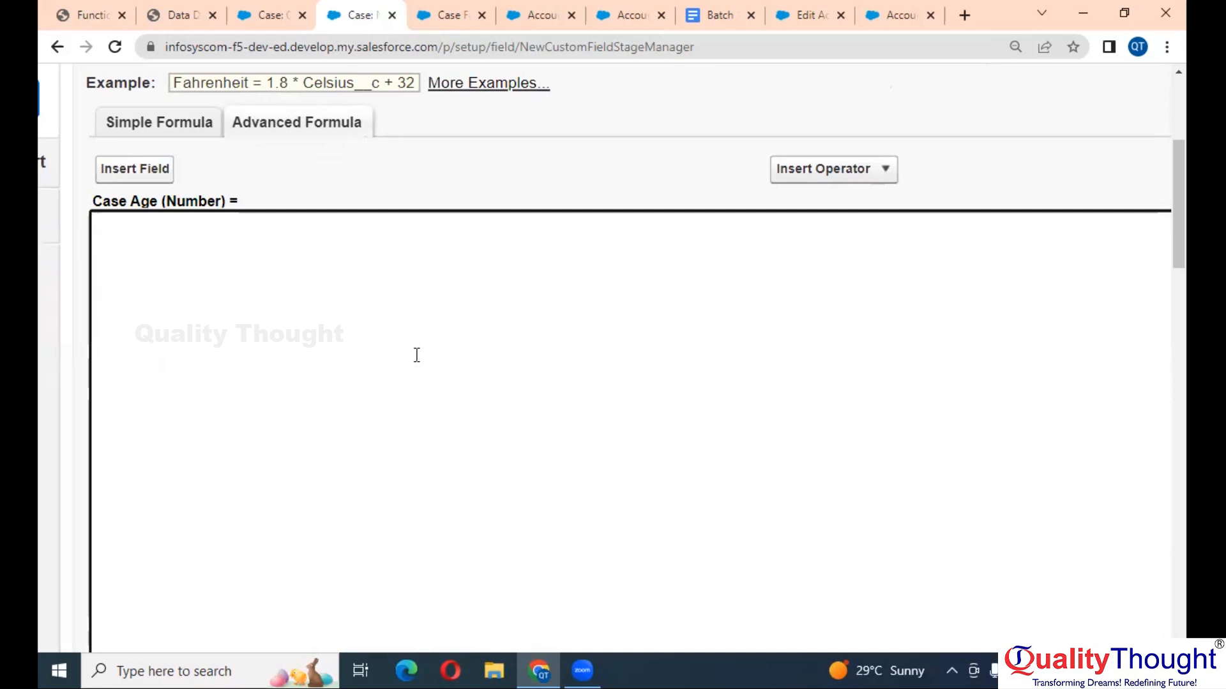
pyautogui.scroll(-5, 416, 355)
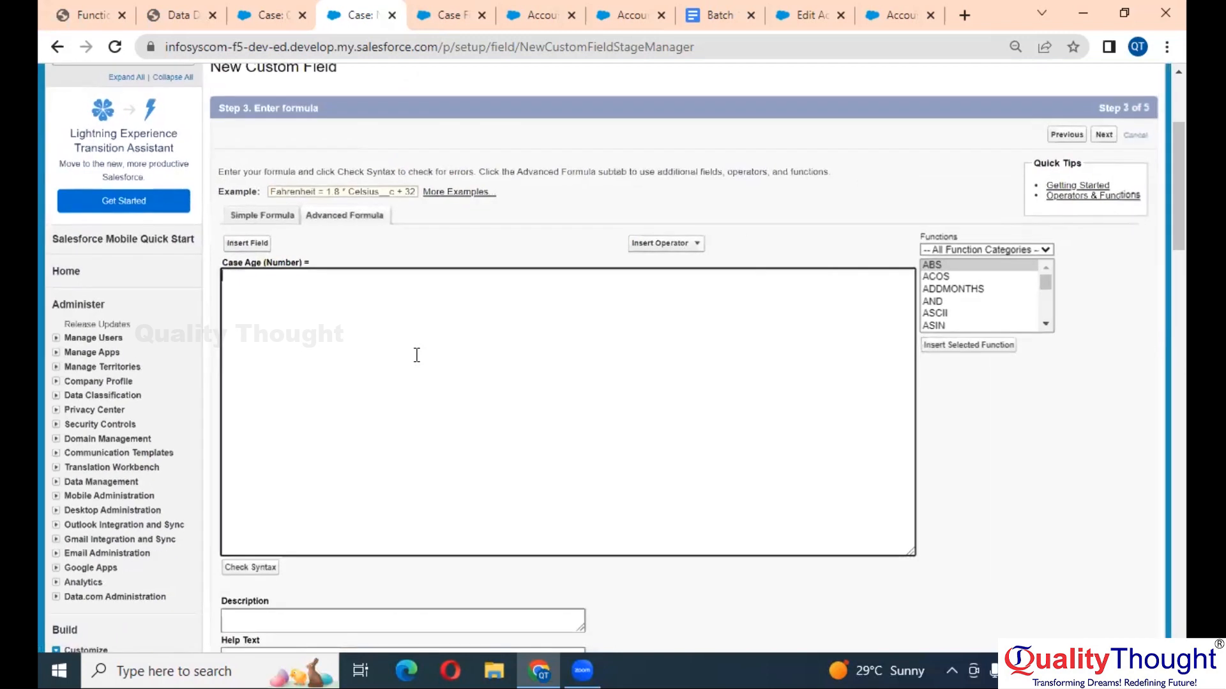
pyautogui.click(950, 306)
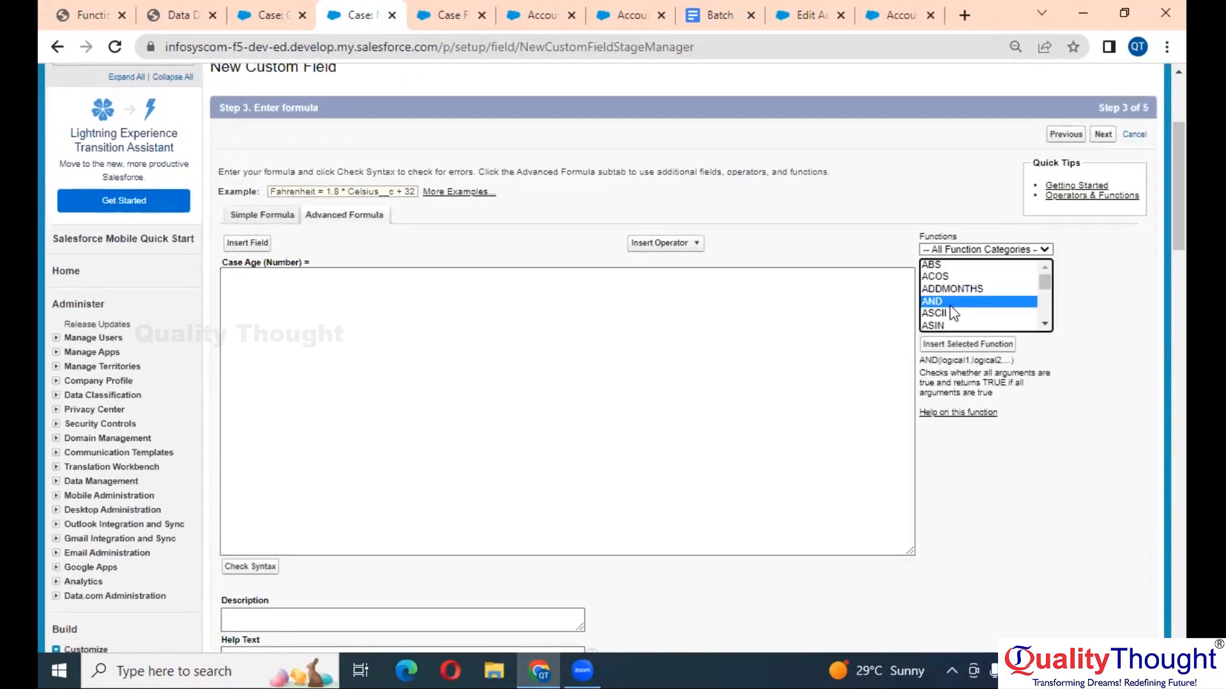
pyautogui.write('to')
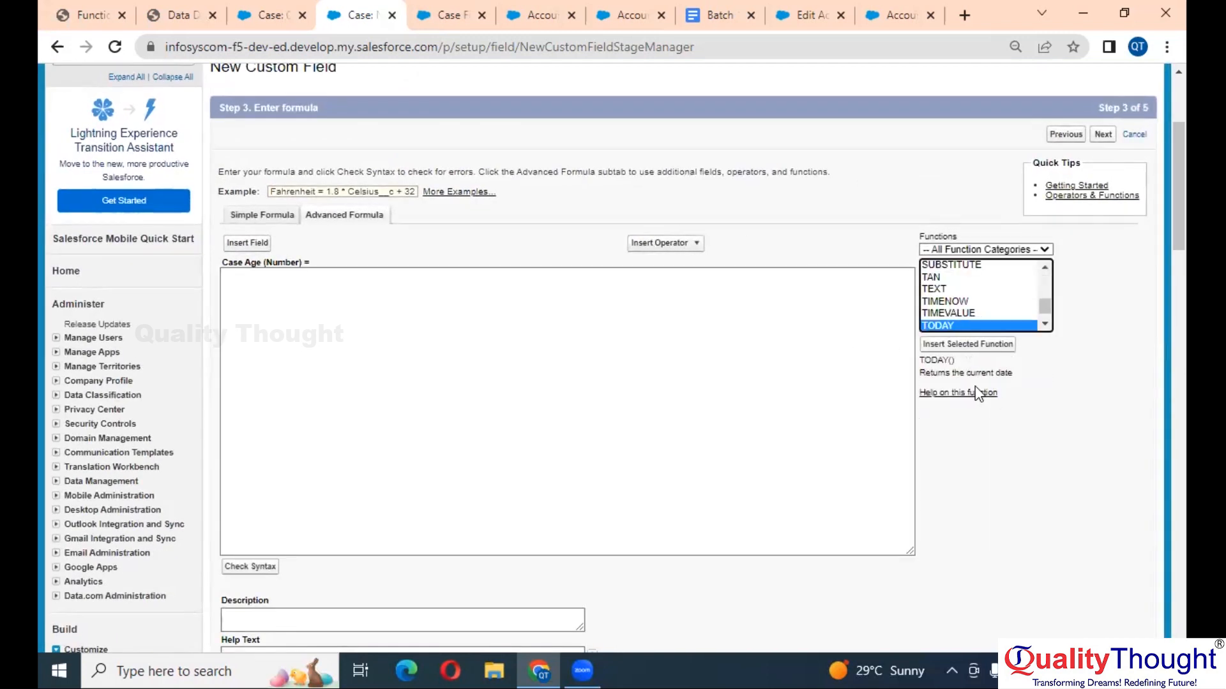
pyautogui.click(974, 347)
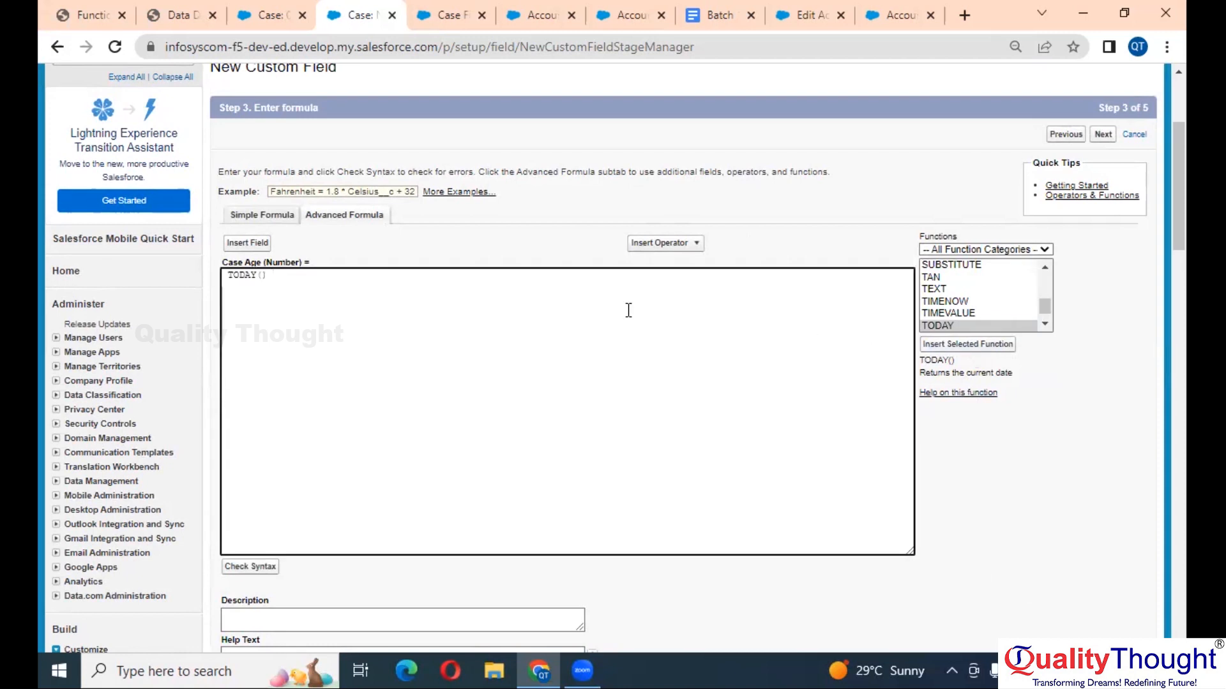
pyautogui.keyDown('ctrl'); pyautogui.scroll(4, 628, 310); pyautogui.keyUp('ctrl')
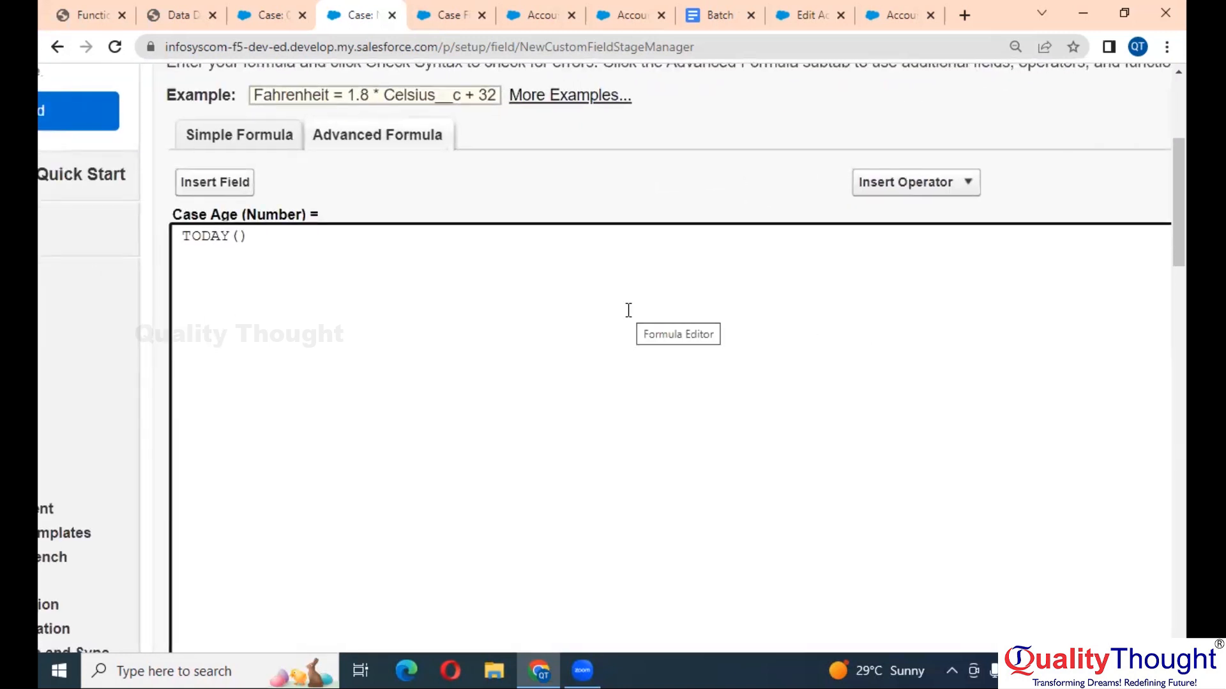
pyautogui.write('-')
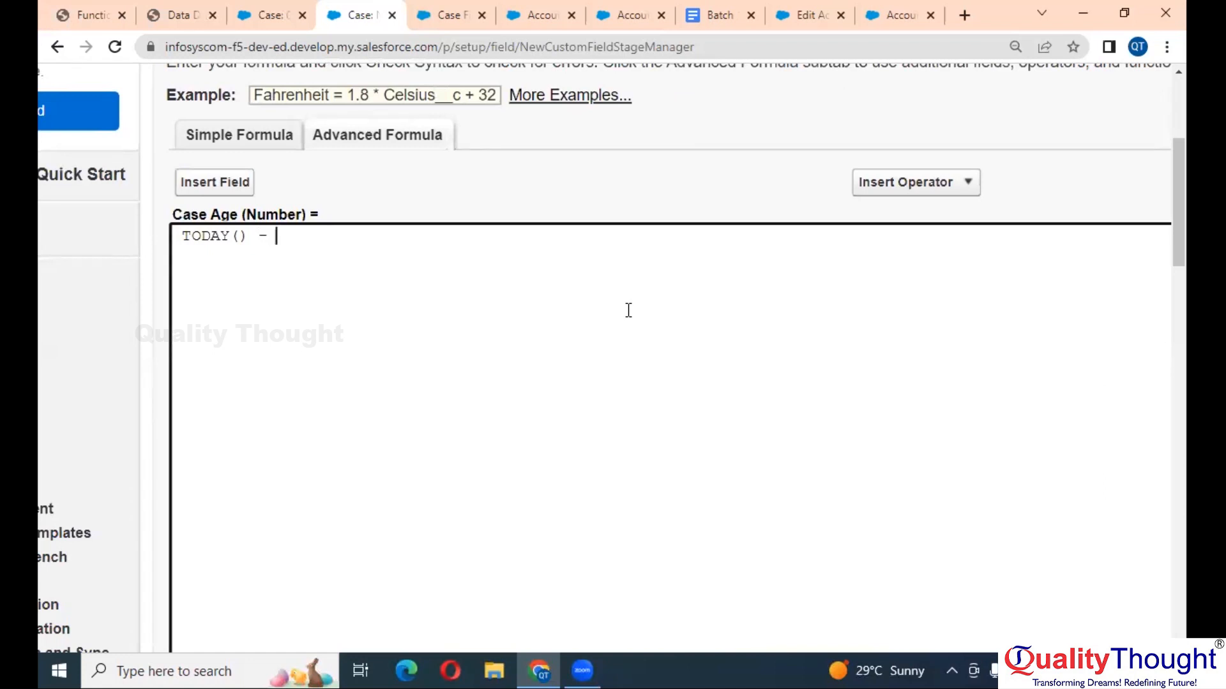
pyautogui.click(211, 183)
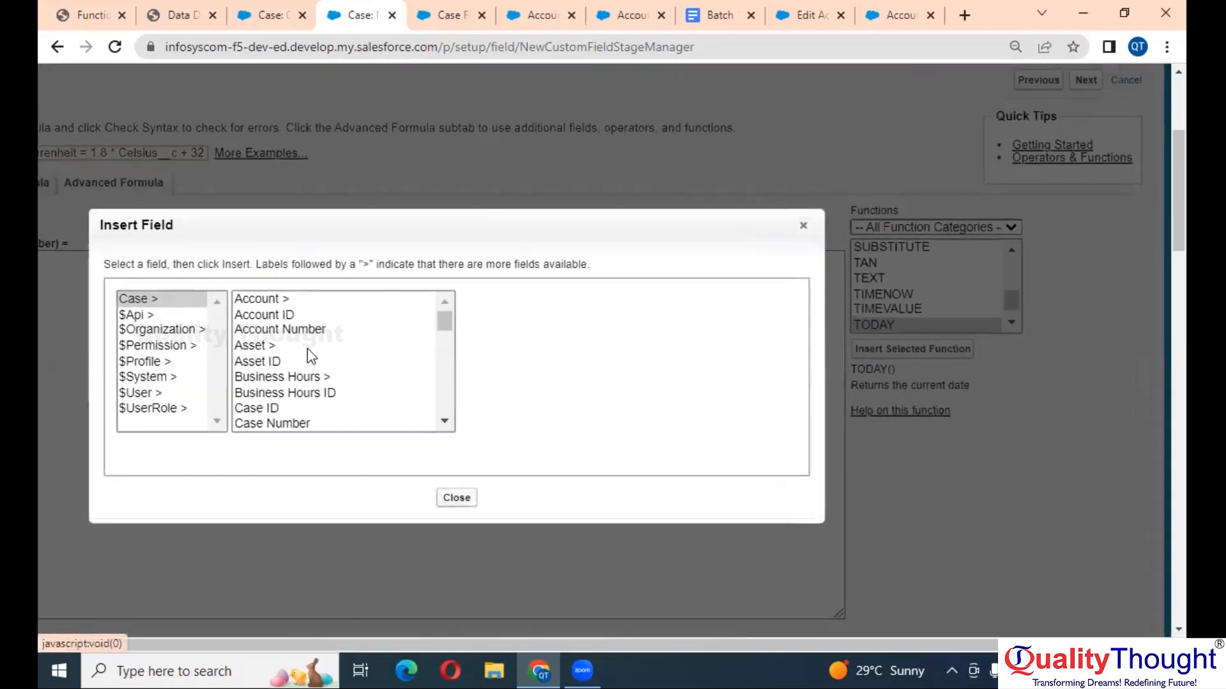
# - Insert the Case Open Date field so the formula reads TODAY() - Case_Open_Date__c
pyautogui.click(308, 346)
pyautogui.scroll(-2, 308, 347)
pyautogui.click(309, 343)
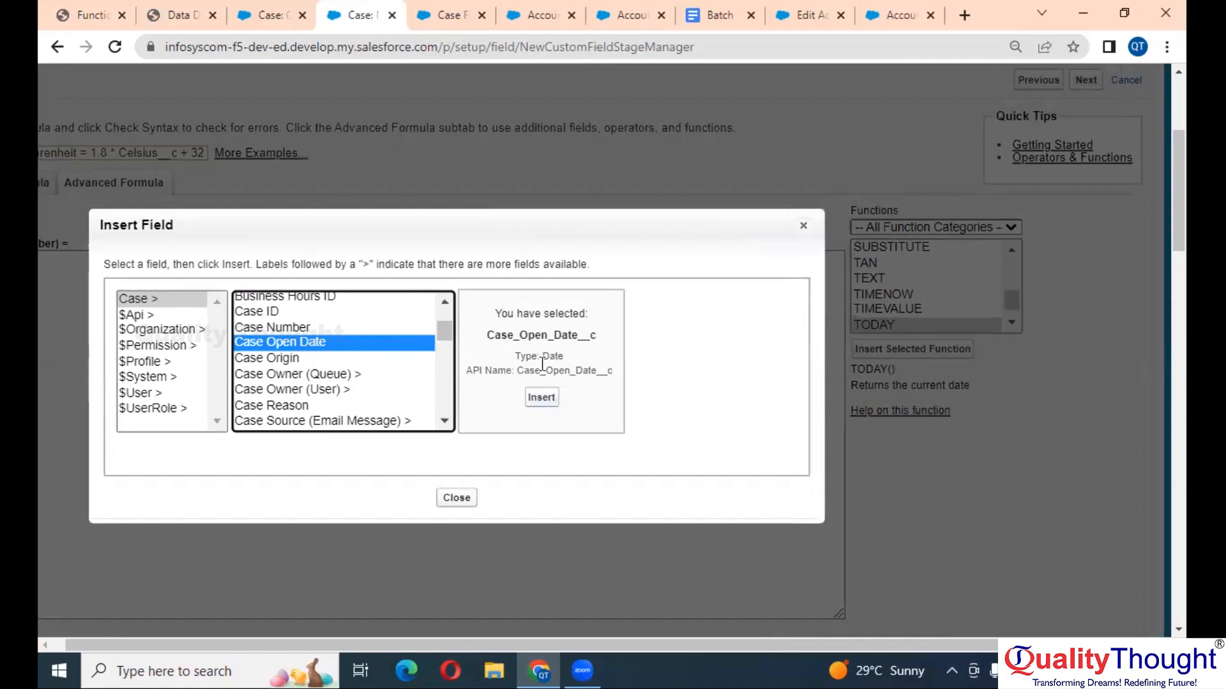
pyautogui.click(540, 395)
pyautogui.hotkey('ctrl', '-')
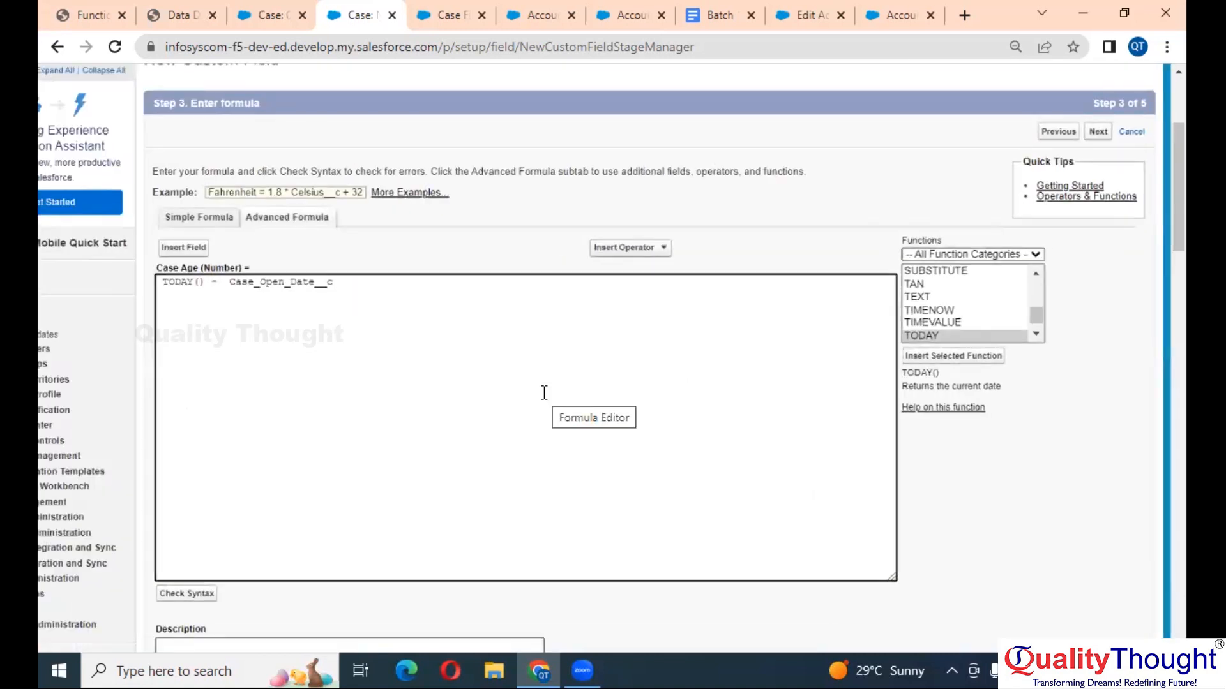
pyautogui.scroll(-2, 544, 393)
# - Check the formula syntax, confirm no errors, and continue
pyautogui.click(265, 465)
pyautogui.scroll(-3, 463, 439)
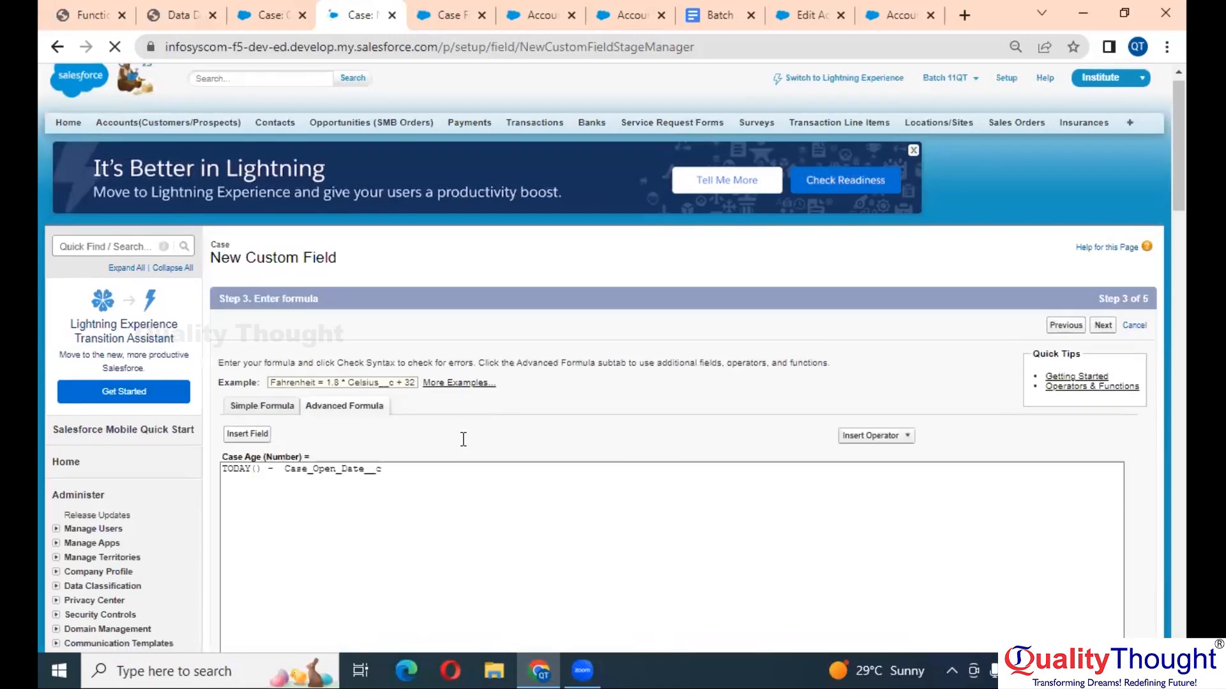
pyautogui.scroll(-1, 463, 439)
pyautogui.scroll(1, 463, 439)
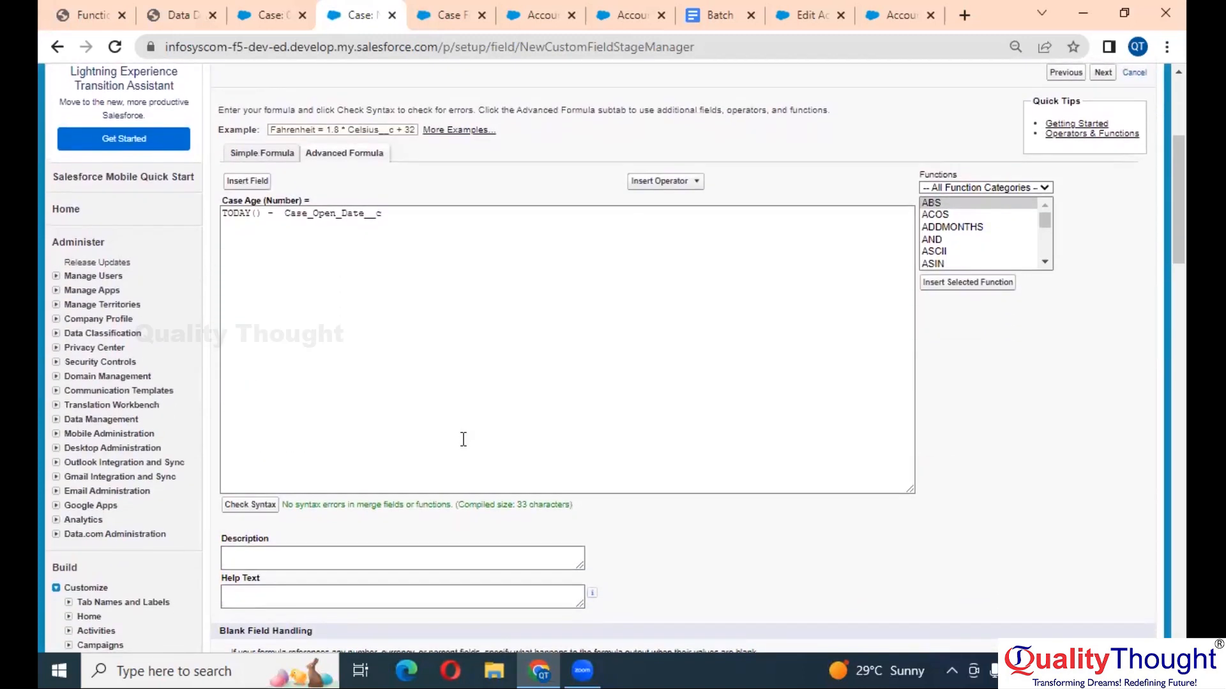
pyautogui.scroll(1, 464, 439)
pyautogui.scroll(-1, 463, 439)
pyautogui.scroll(-1, 463, 439)
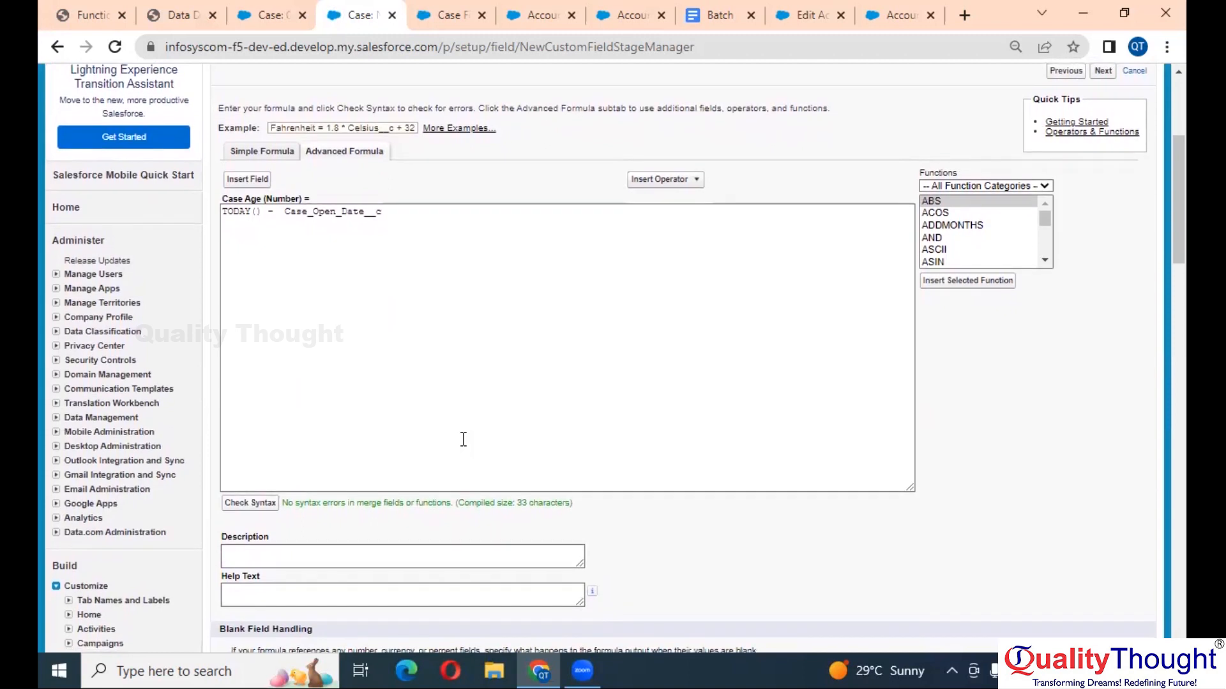
pyautogui.scroll(-4, 463, 439)
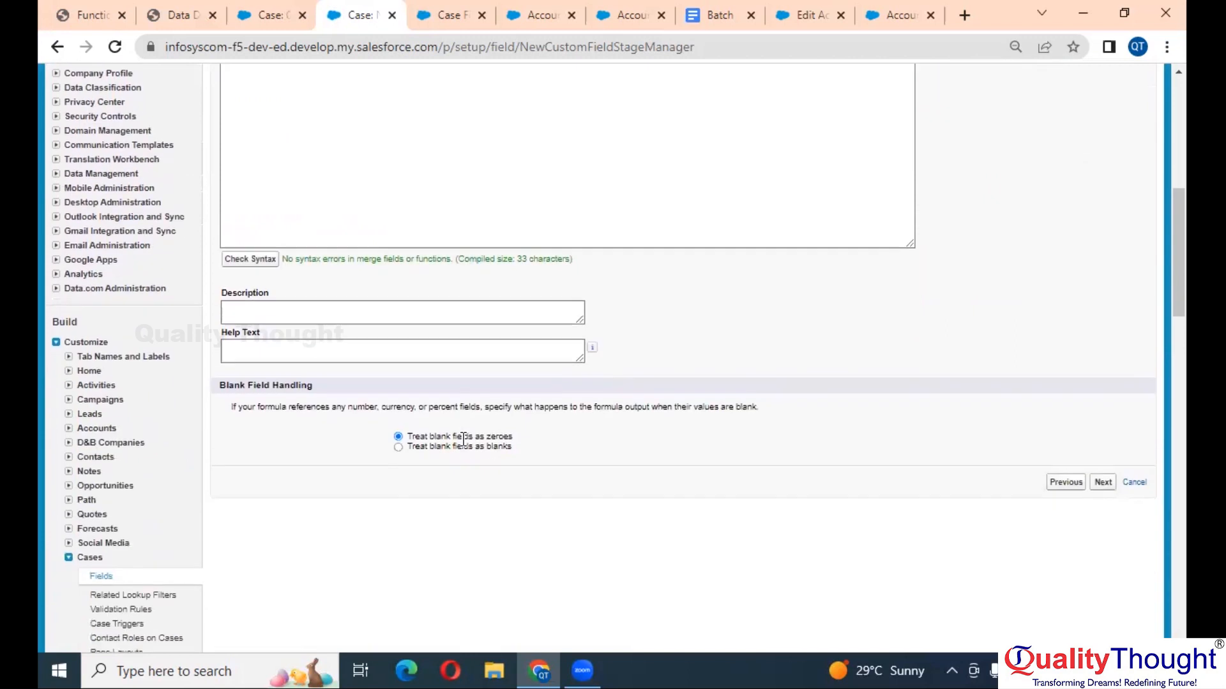
pyautogui.click(1102, 469)
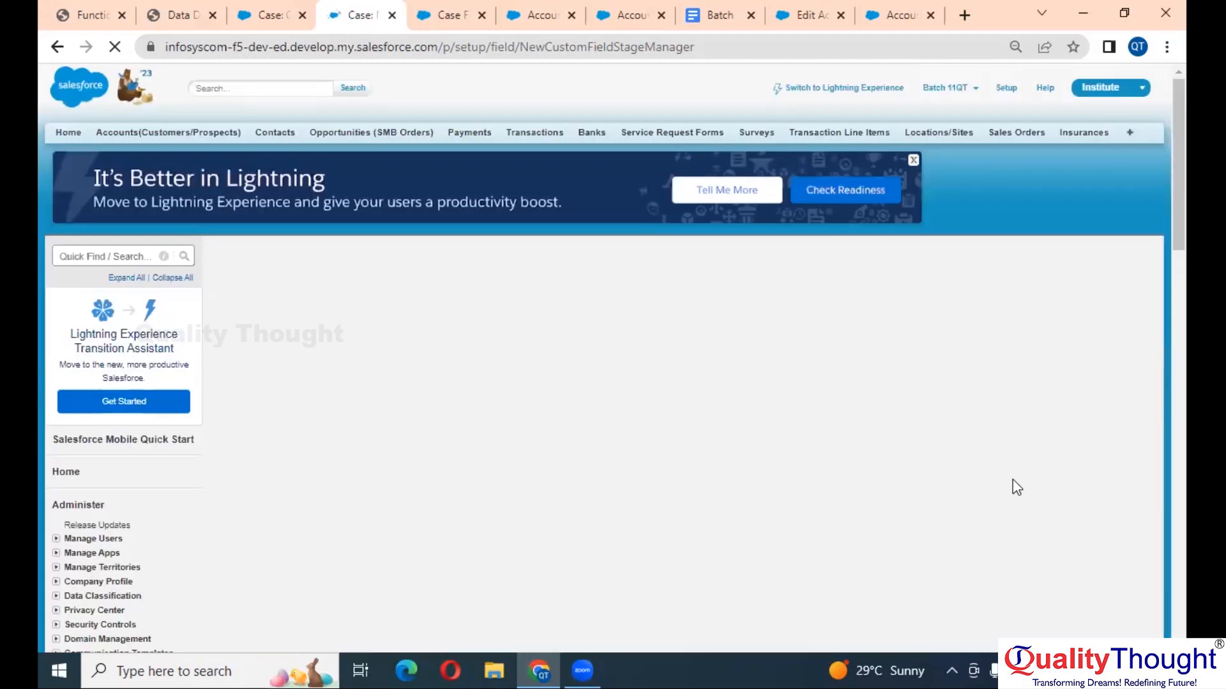
# - Accept default field-level security and save Case Age onto all Case page layouts
pyautogui.scroll(-5, 1014, 485)
pyautogui.scroll(-3, 1016, 487)
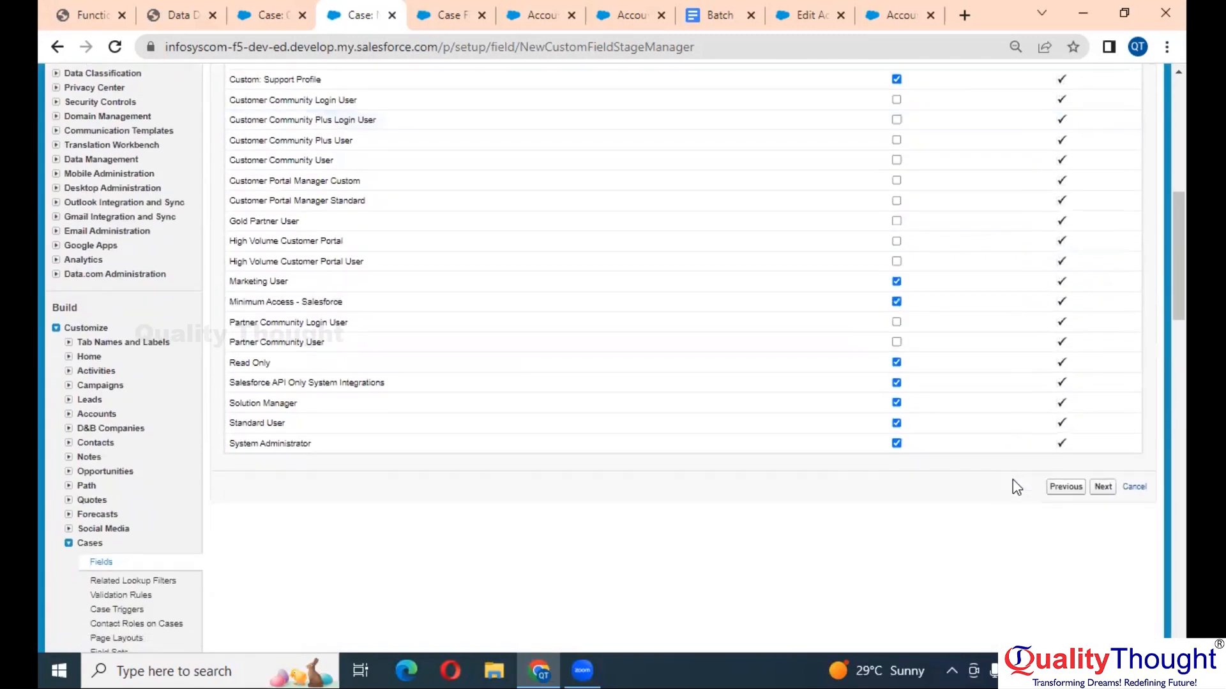
pyautogui.click(1102, 488)
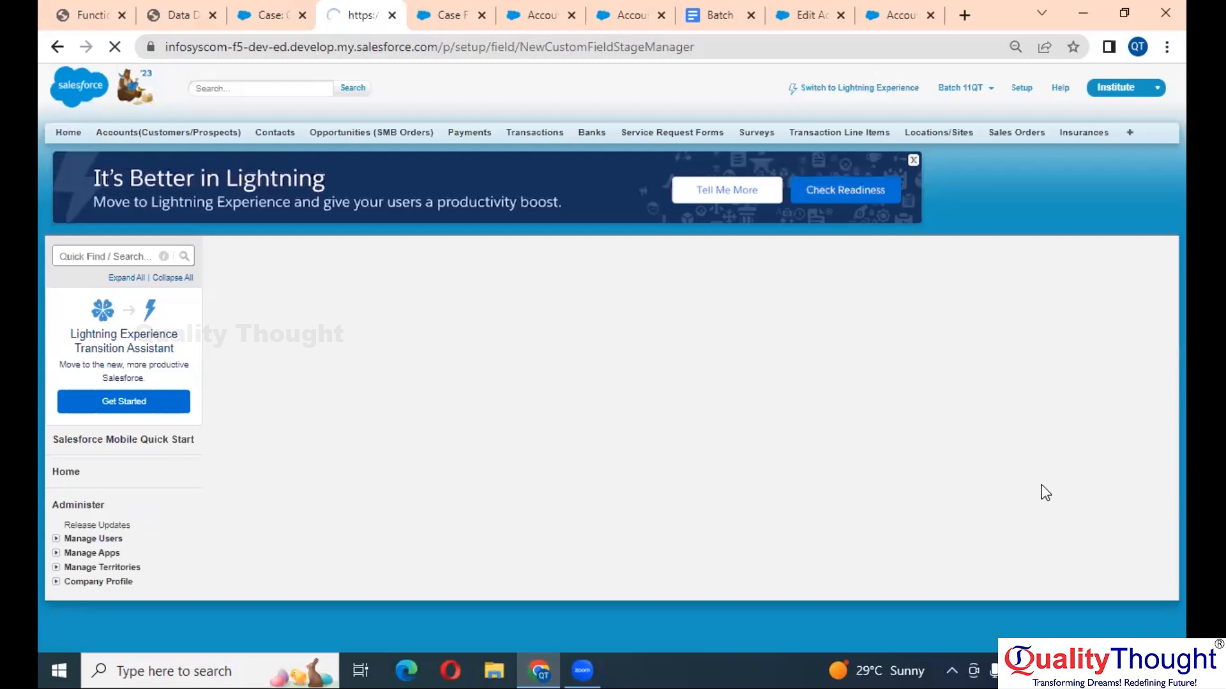
pyautogui.scroll(-1, 1041, 485)
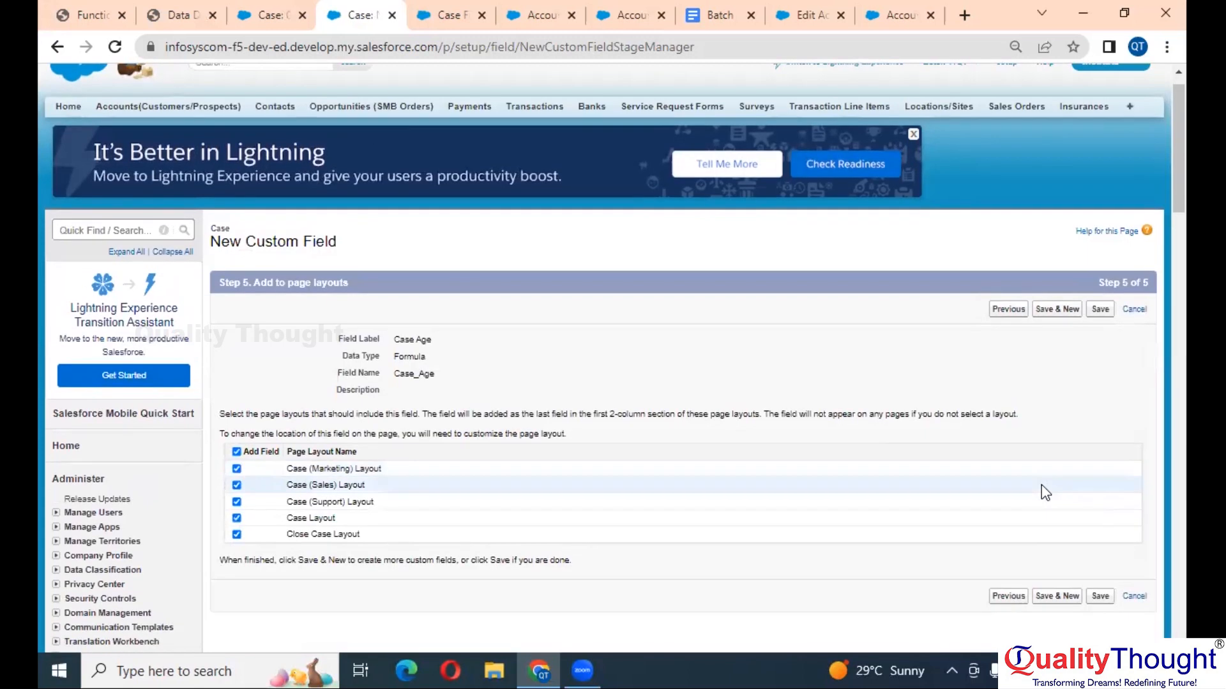
pyautogui.click(1100, 311)
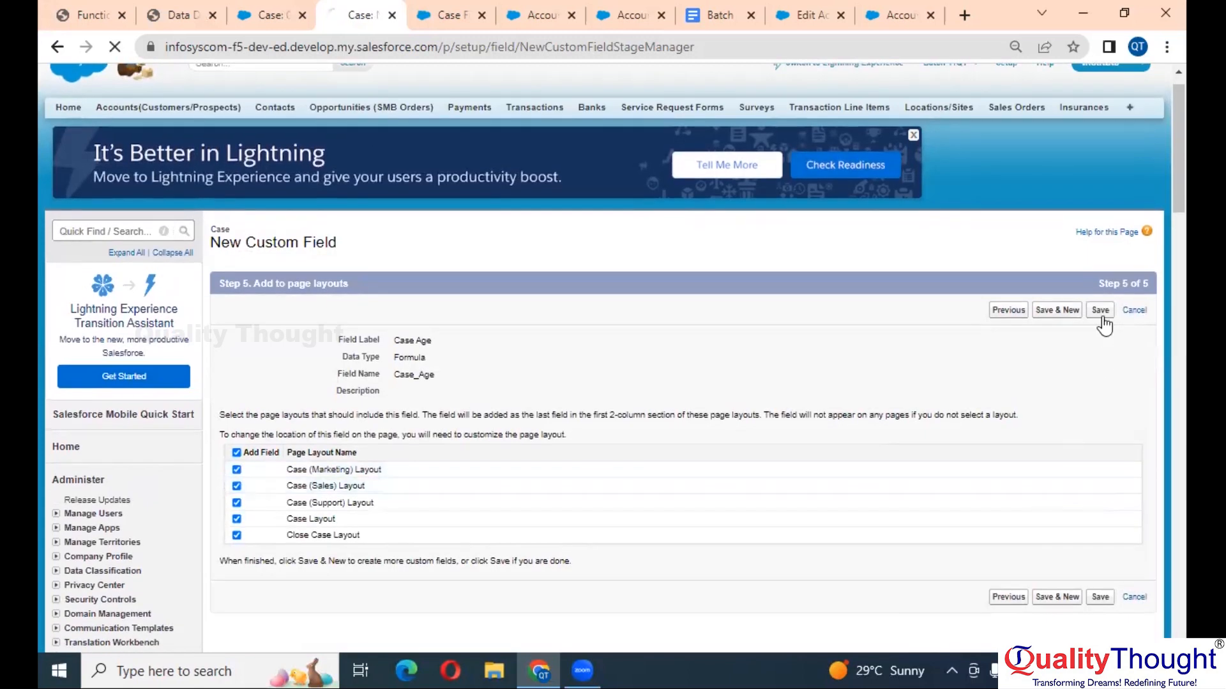
# - Reopen the Case Age field for editing from Case Custom Fields
pyautogui.scroll(-15, 476, 542)
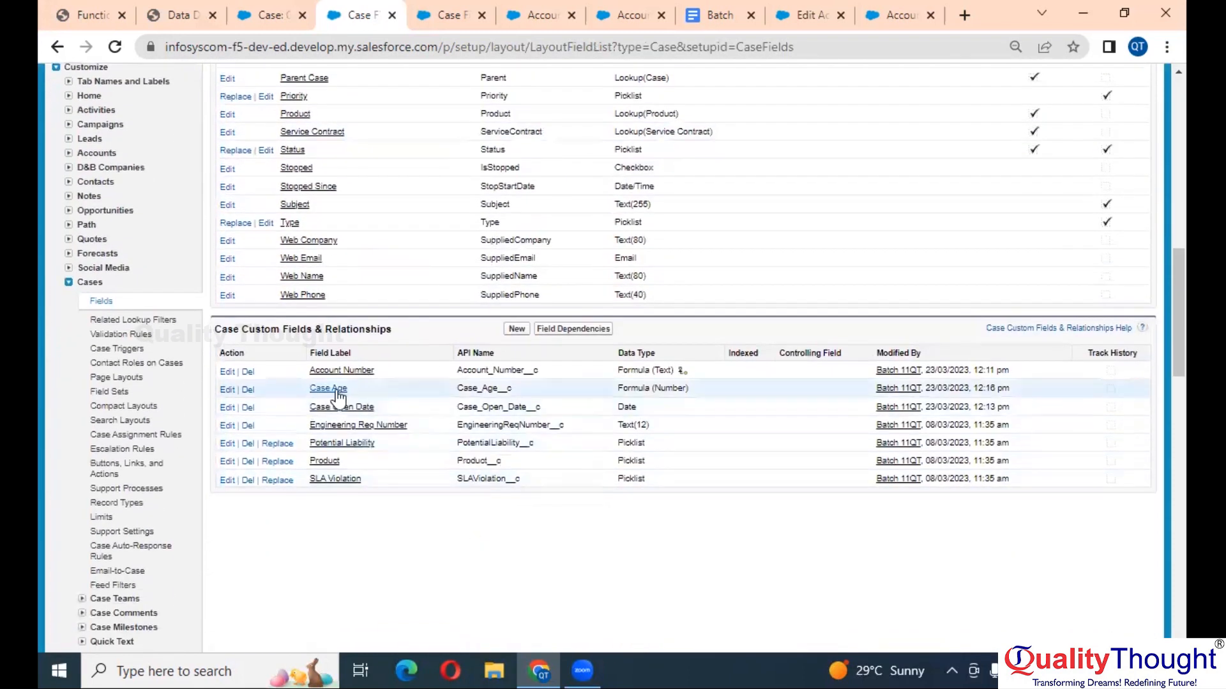
pyautogui.click(228, 390)
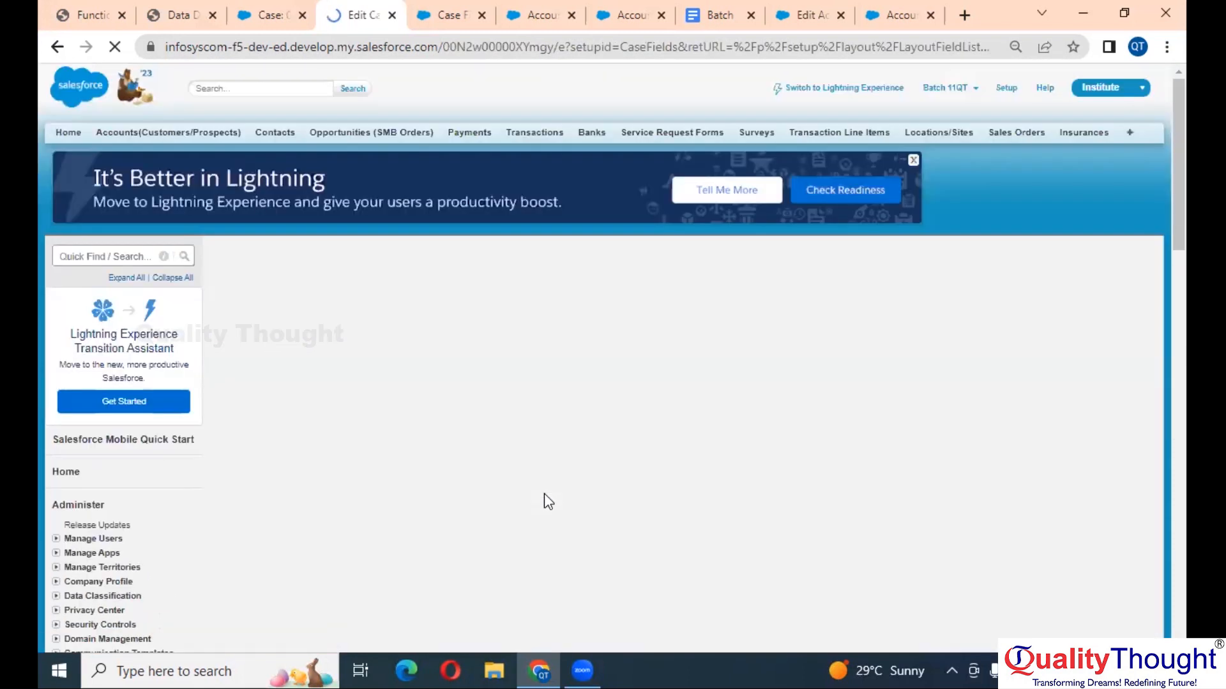
pyautogui.scroll(-3, 544, 493)
pyautogui.scroll(5, 546, 493)
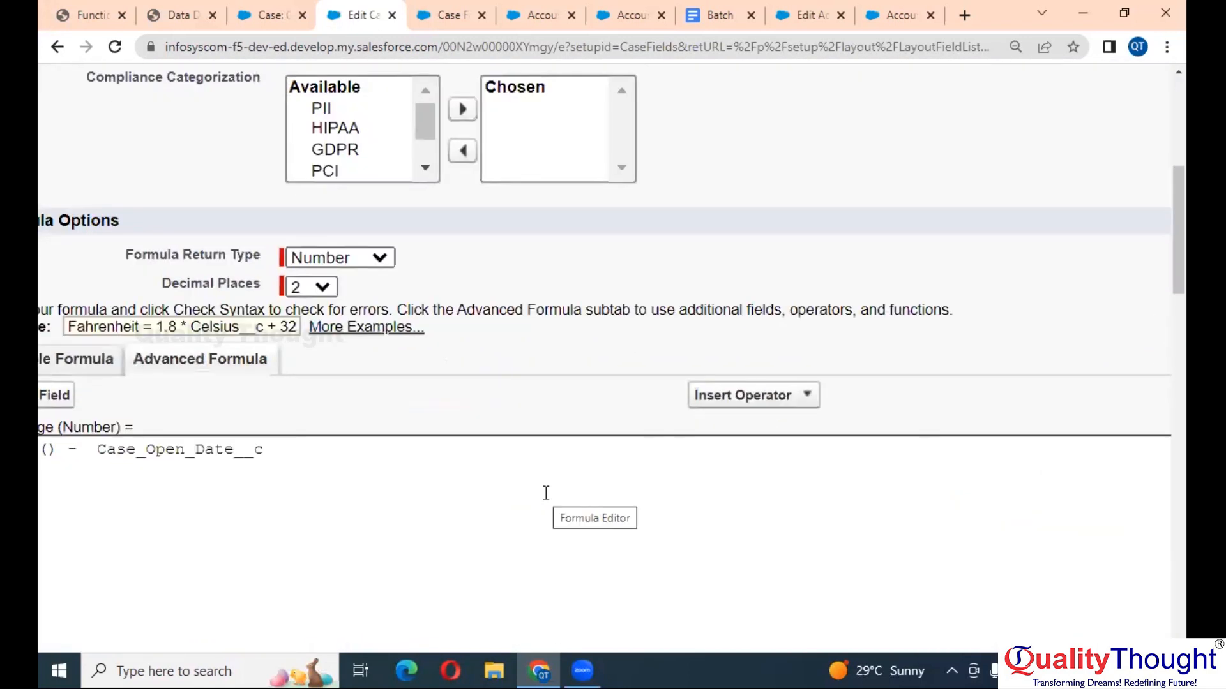
pyautogui.hscroll(-5, 545, 494)
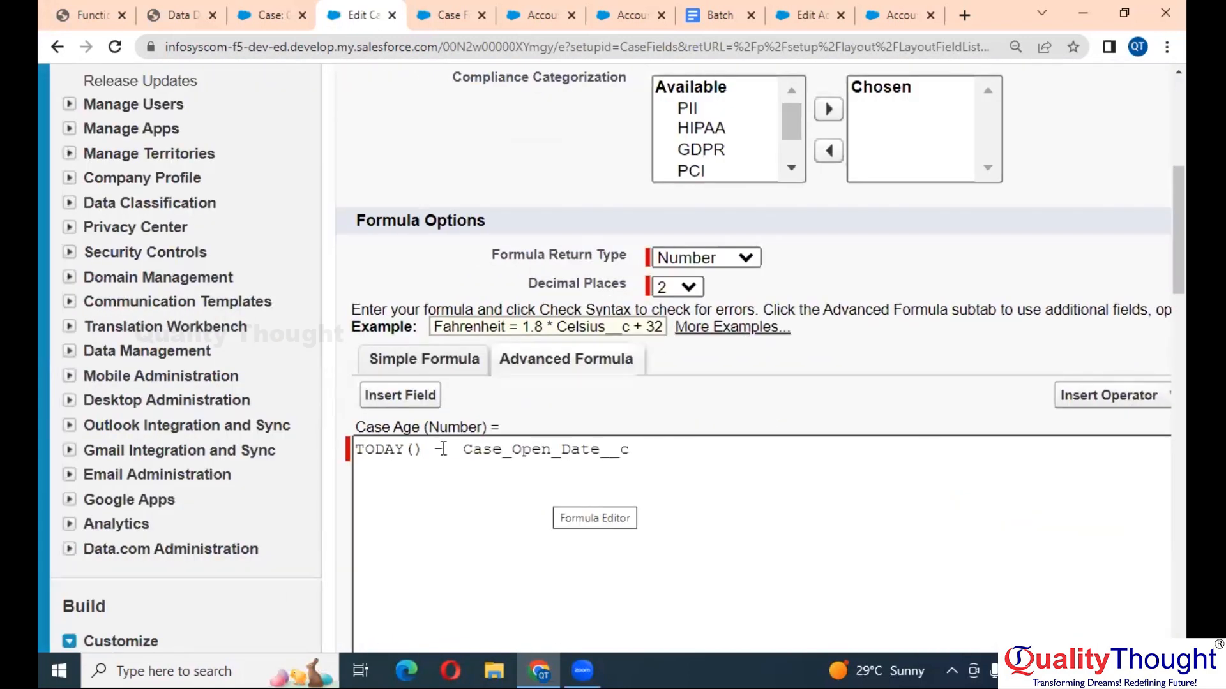
pyautogui.scroll(2, 443, 448)
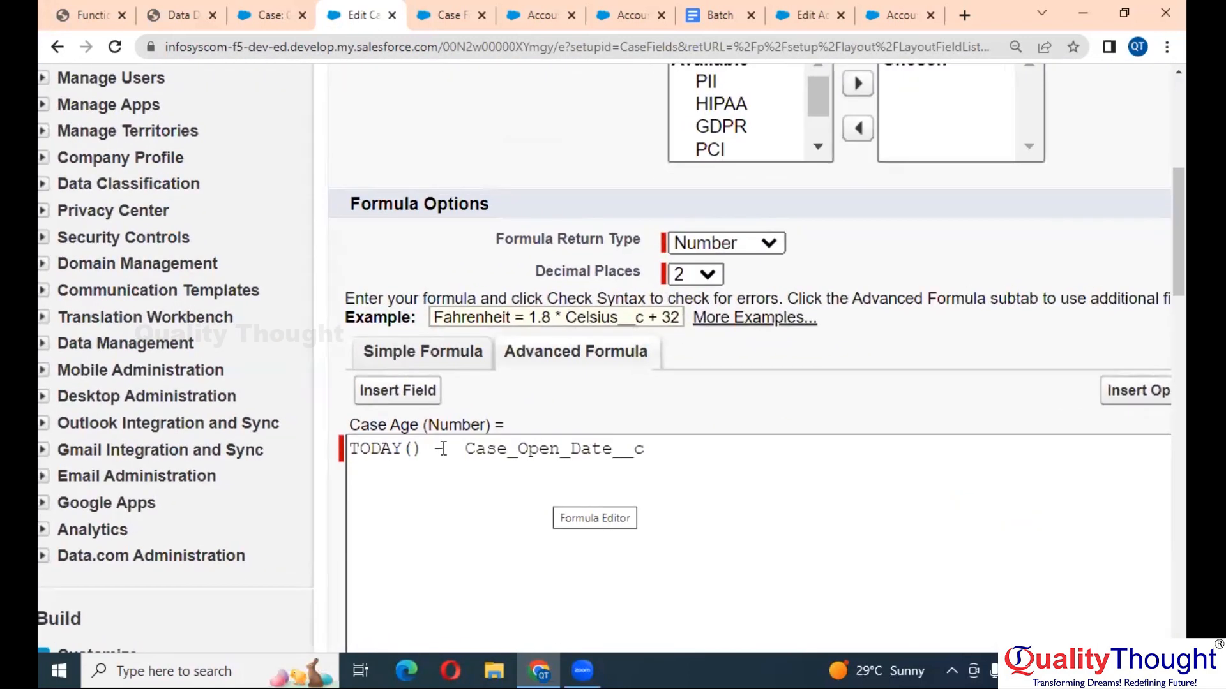
# - Reload case 00001031's record and find its Case Age value of 387.00
pyautogui.click(259, 9)
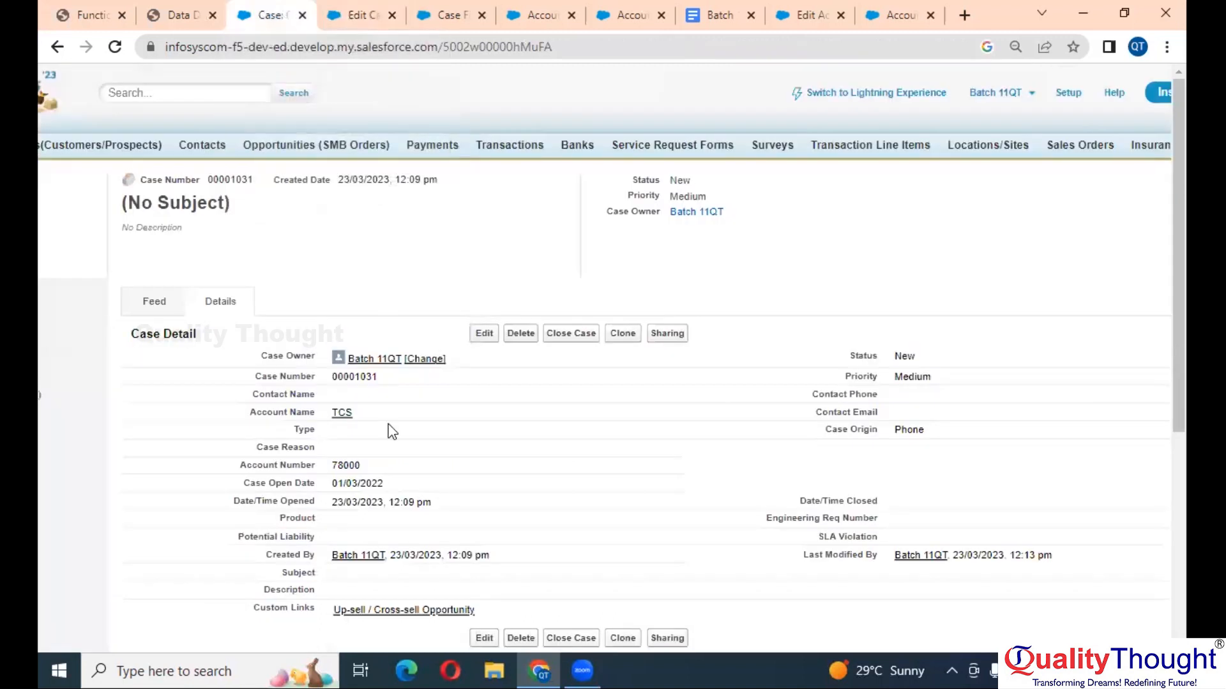
pyautogui.scroll(3, 378, 486)
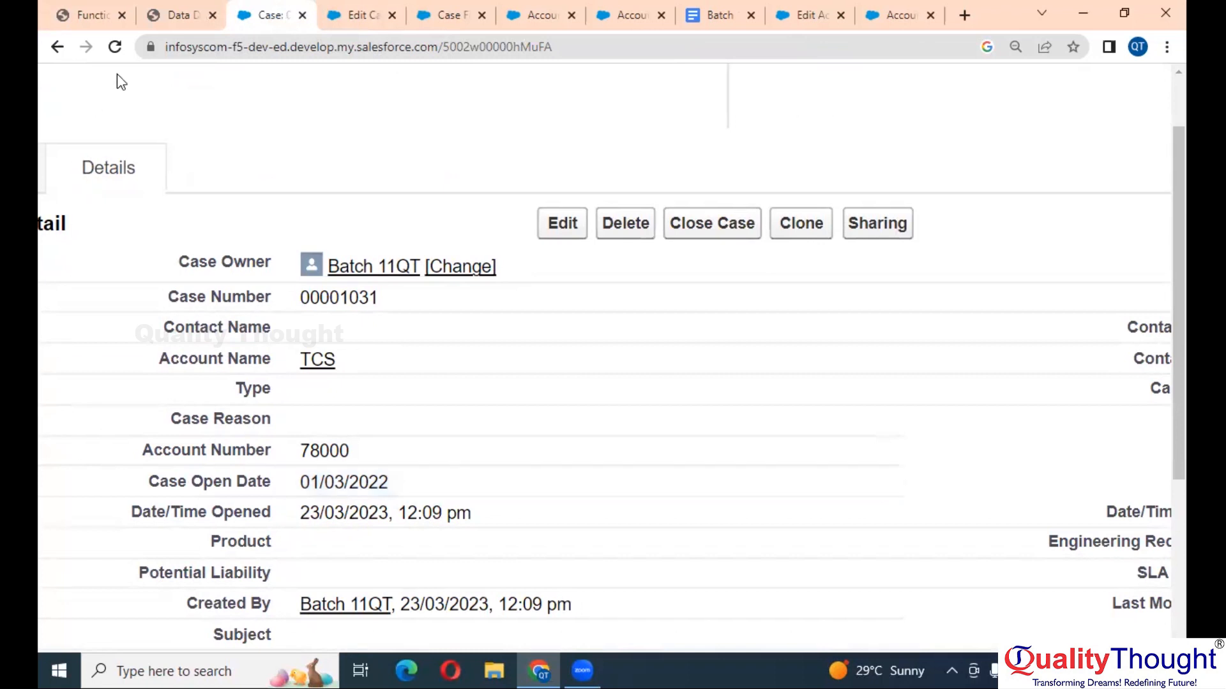
pyautogui.click(115, 46)
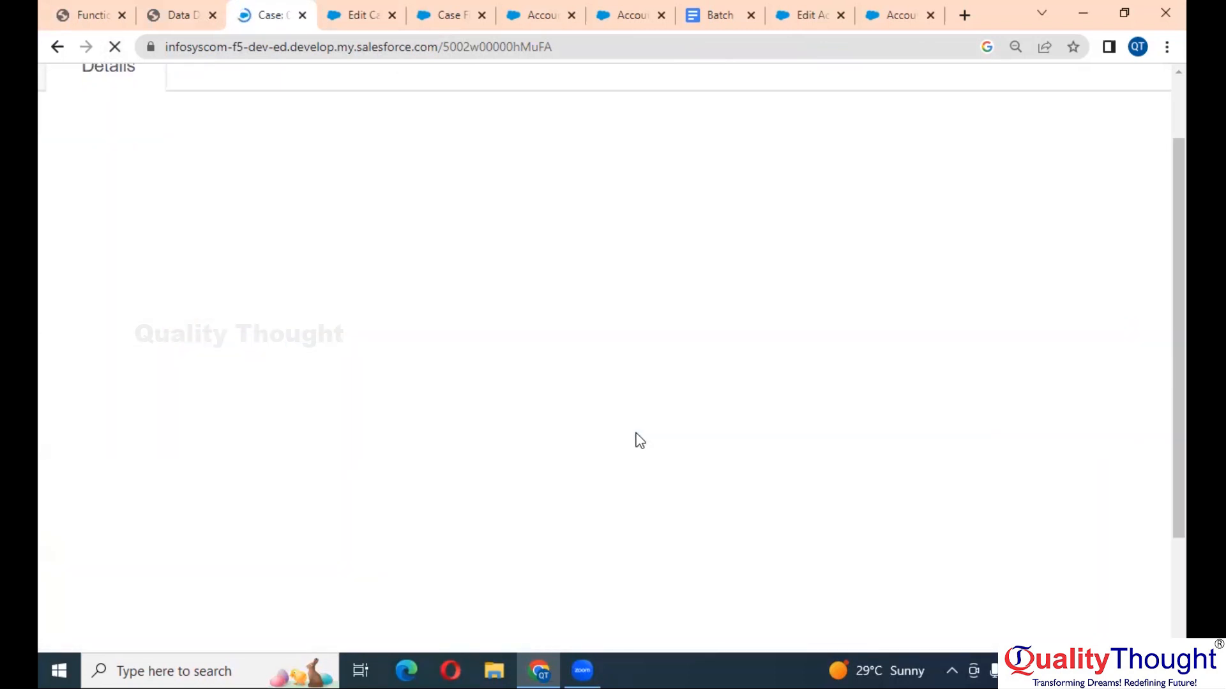
pyautogui.scroll(-1, 506, 417)
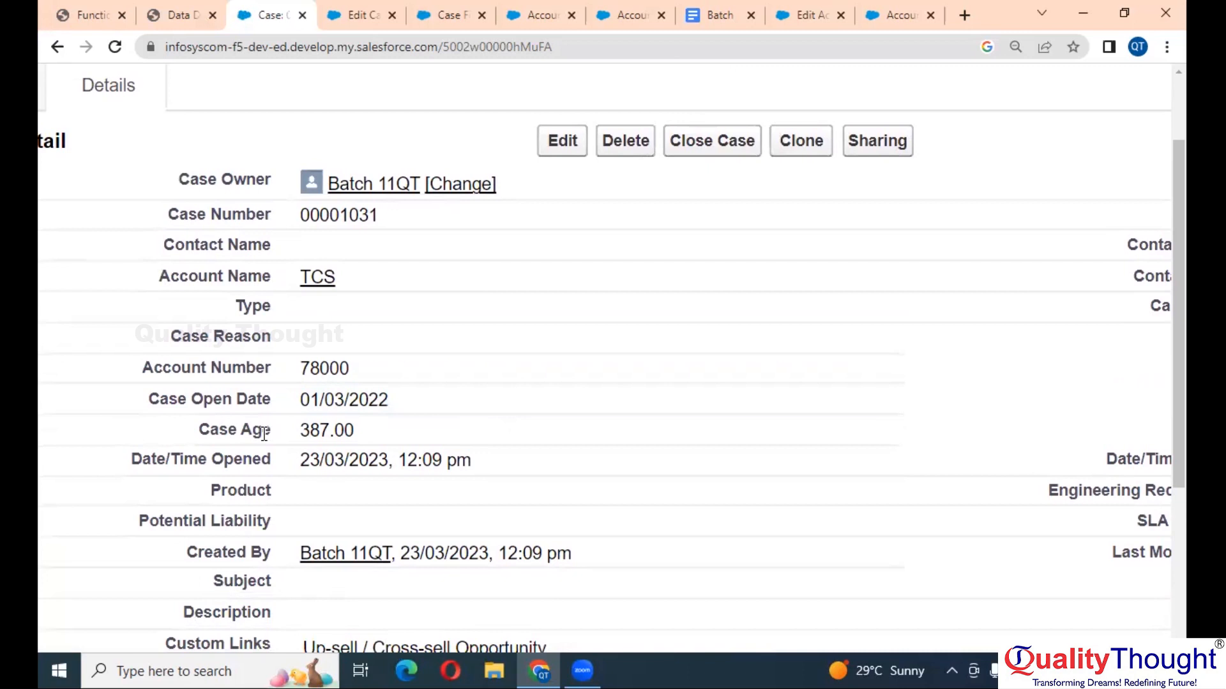
pyautogui.scroll(3, 263, 434)
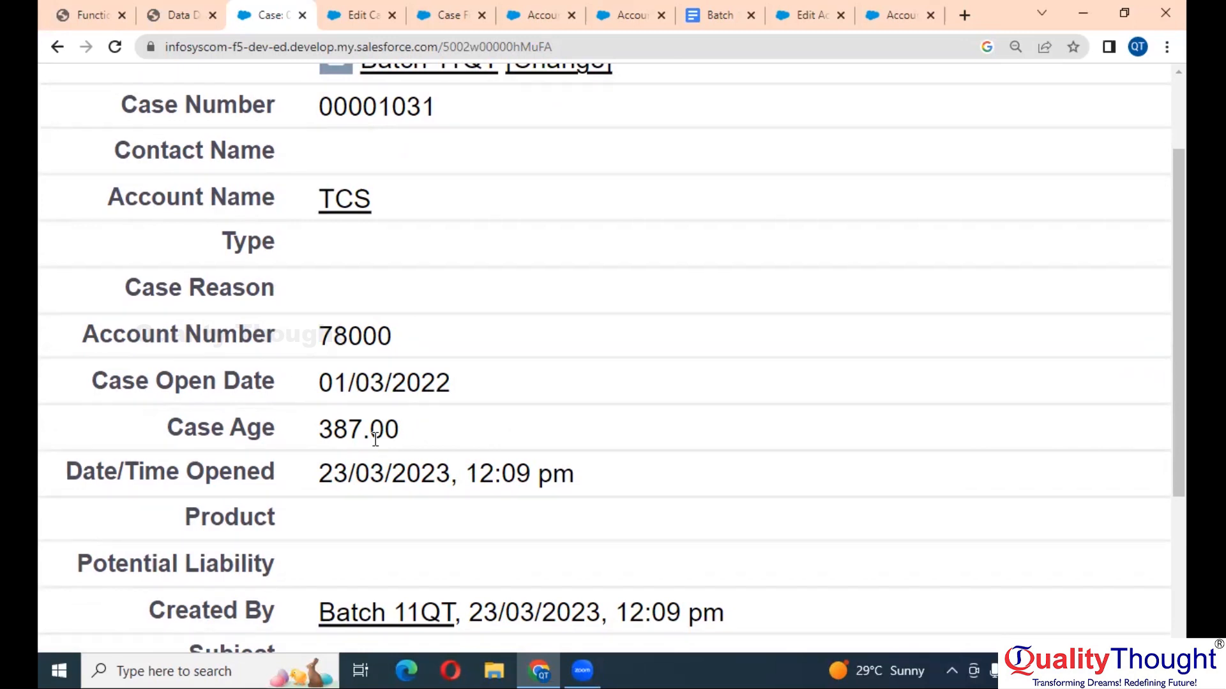
pyautogui.scroll(-1, 376, 440)
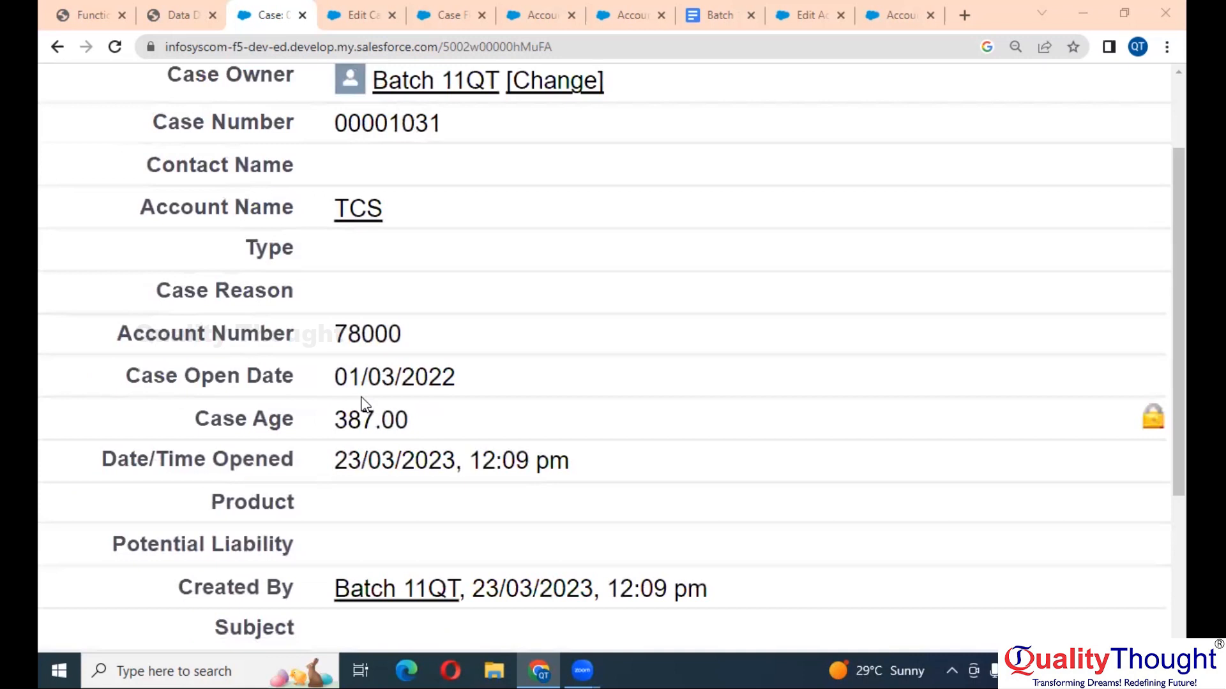
pyautogui.scroll(-1, 362, 404)
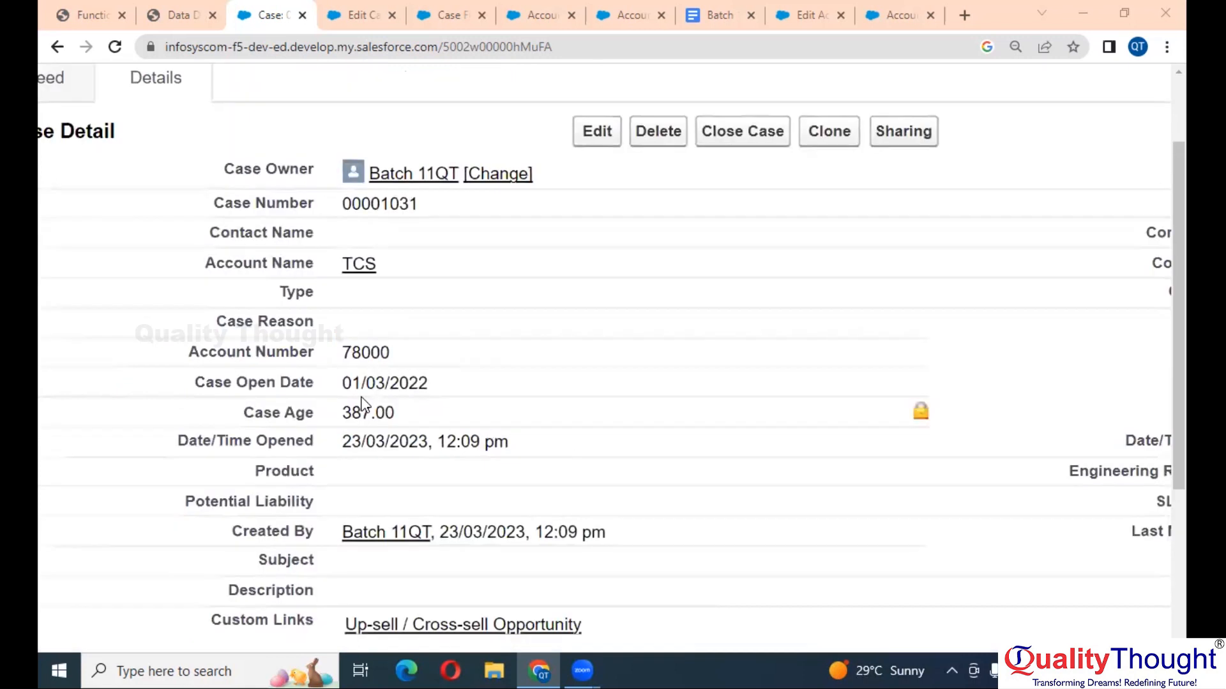
# - On the Case Age field's edit page, put the caret at TODAY in the advanced formula
pyautogui.click(344, 9)
pyautogui.scroll(-2, 538, 375)
pyautogui.scroll(-1, 538, 375)
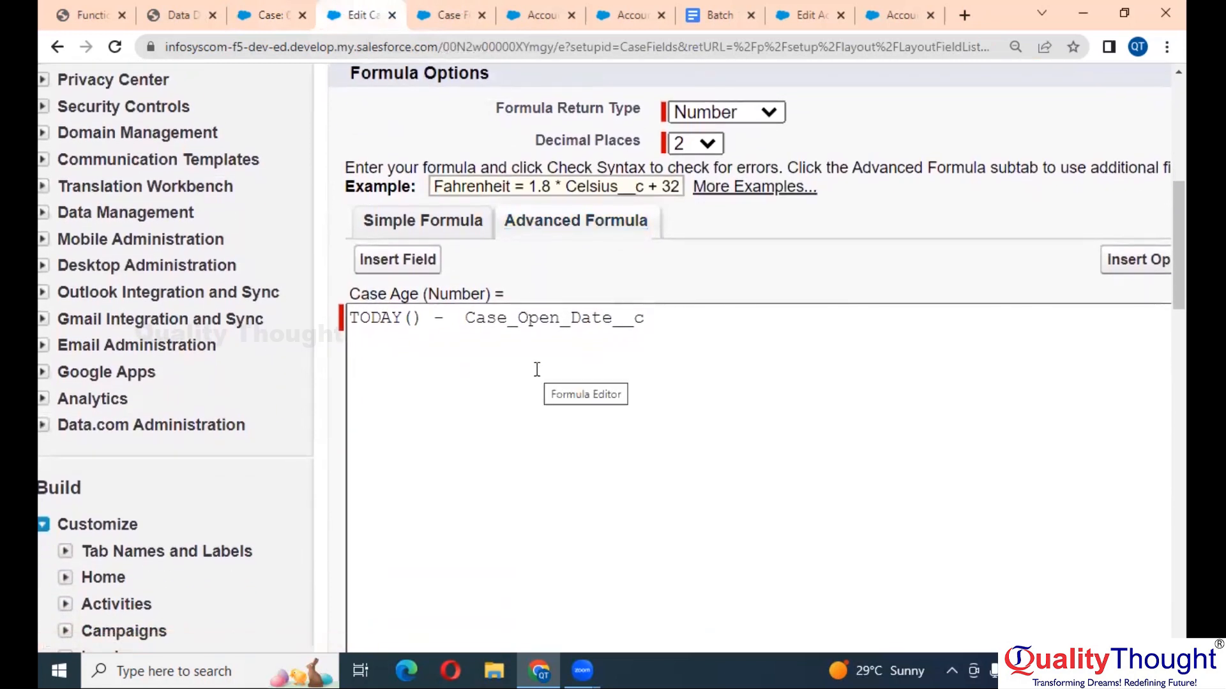
pyautogui.click(594, 457)
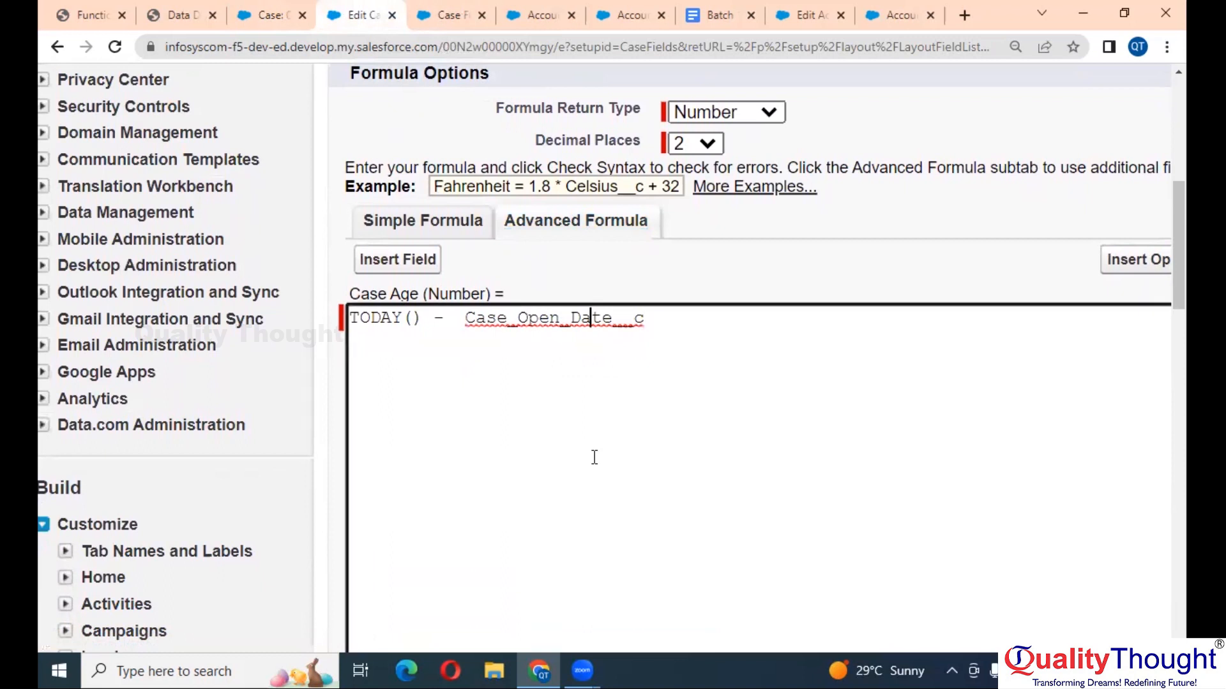
pyautogui.click(718, 348)
pyautogui.doubleClick(399, 311)
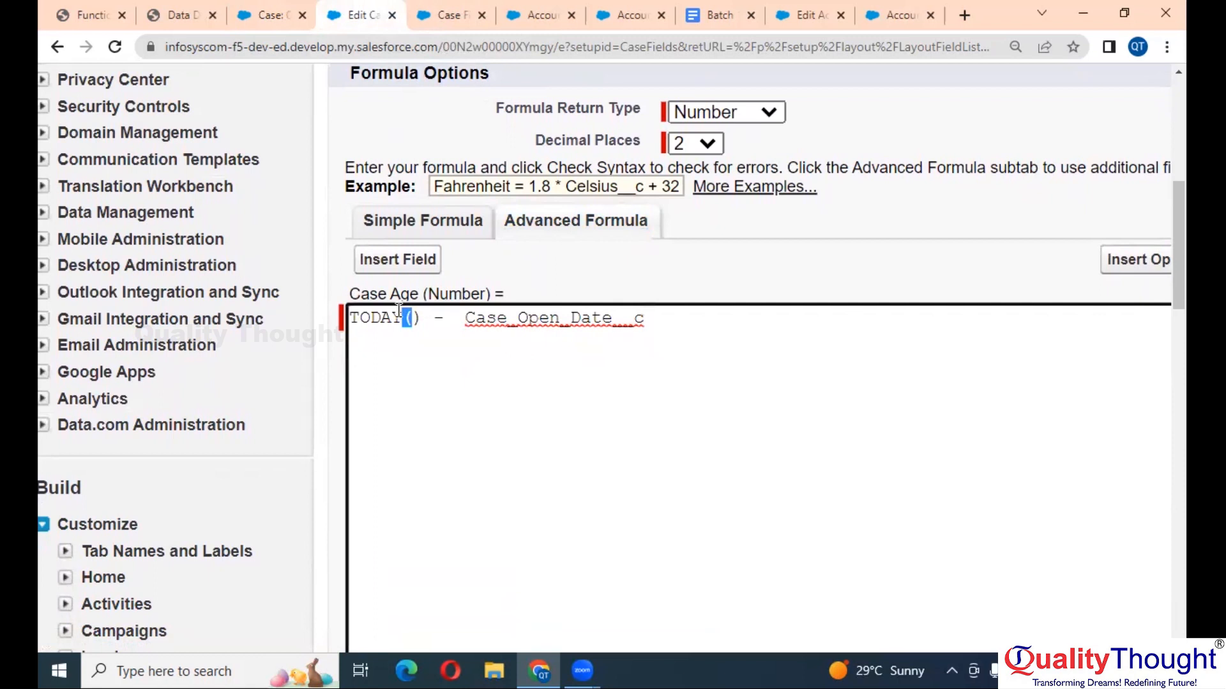
pyautogui.click(381, 321)
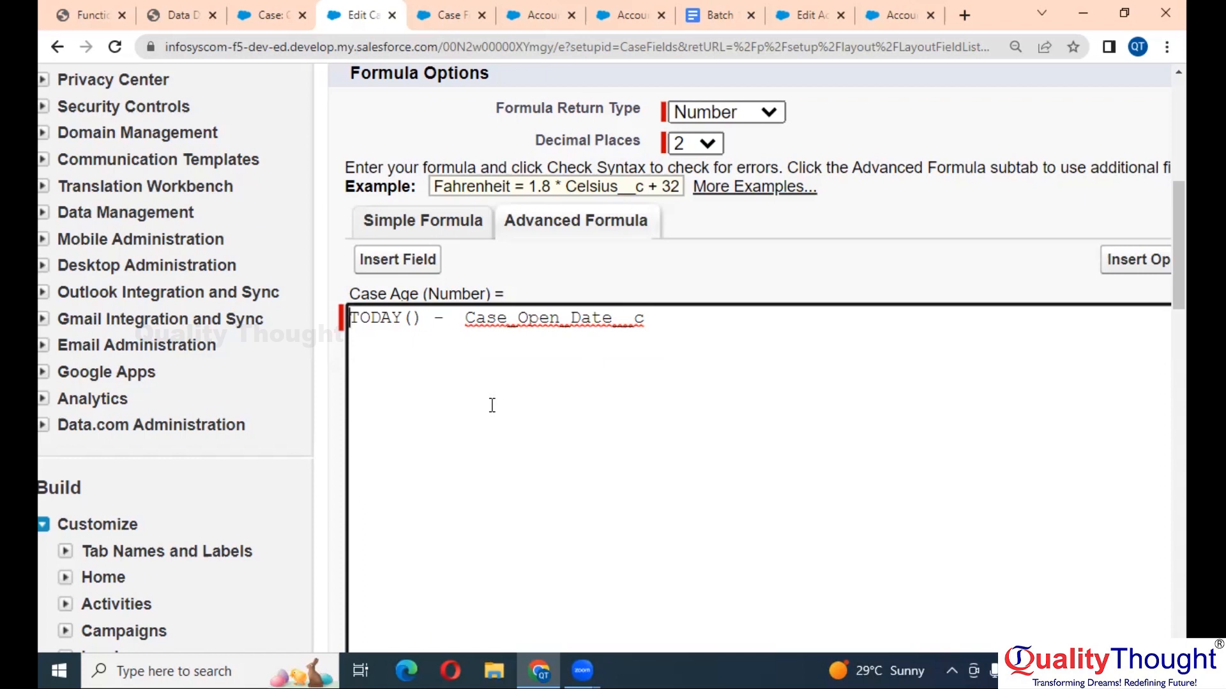
pyautogui.hotkey('ctrl', '-')
pyautogui.hotkey('ctrl', '-')
pyautogui.hotkey('ctrl', '-')
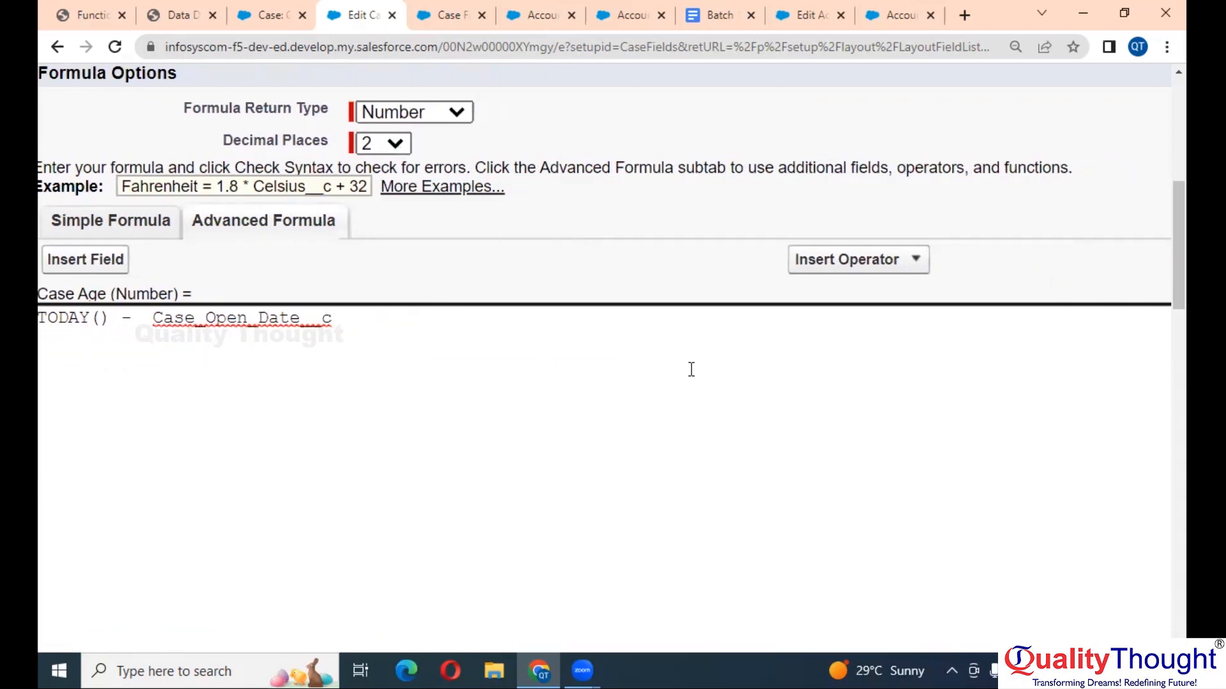
# - Insert the YEAR function at the start of the Case Age formula
pyautogui.click(971, 469)
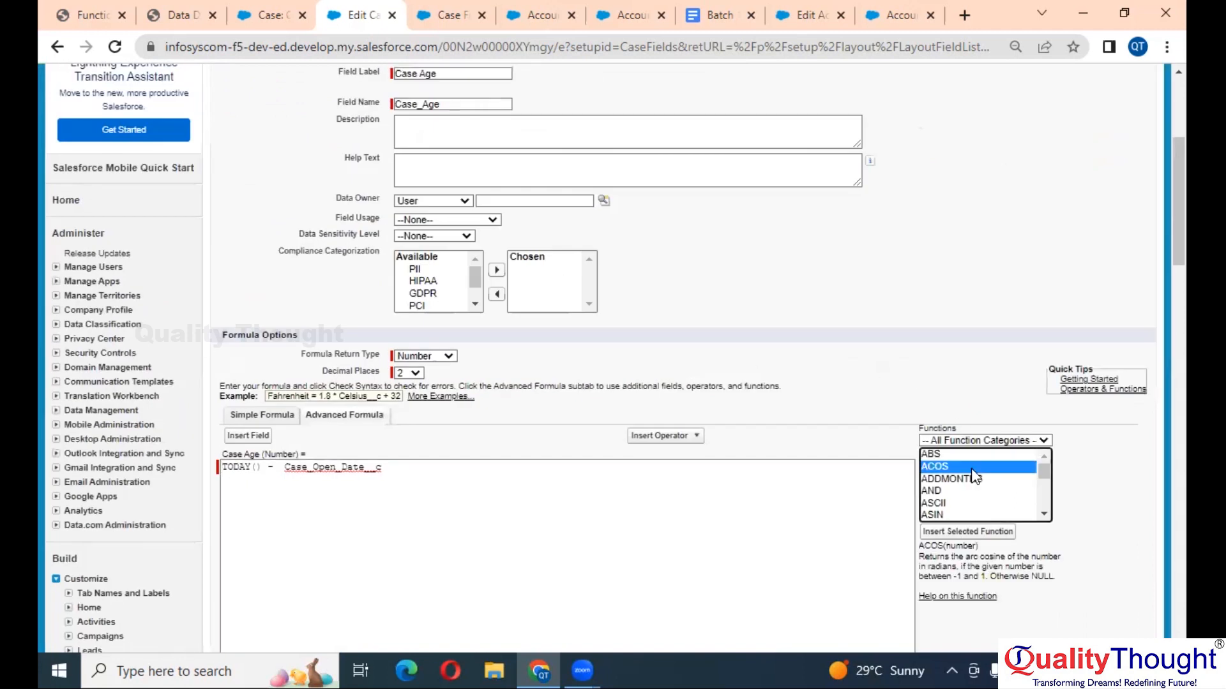
pyautogui.press('y')
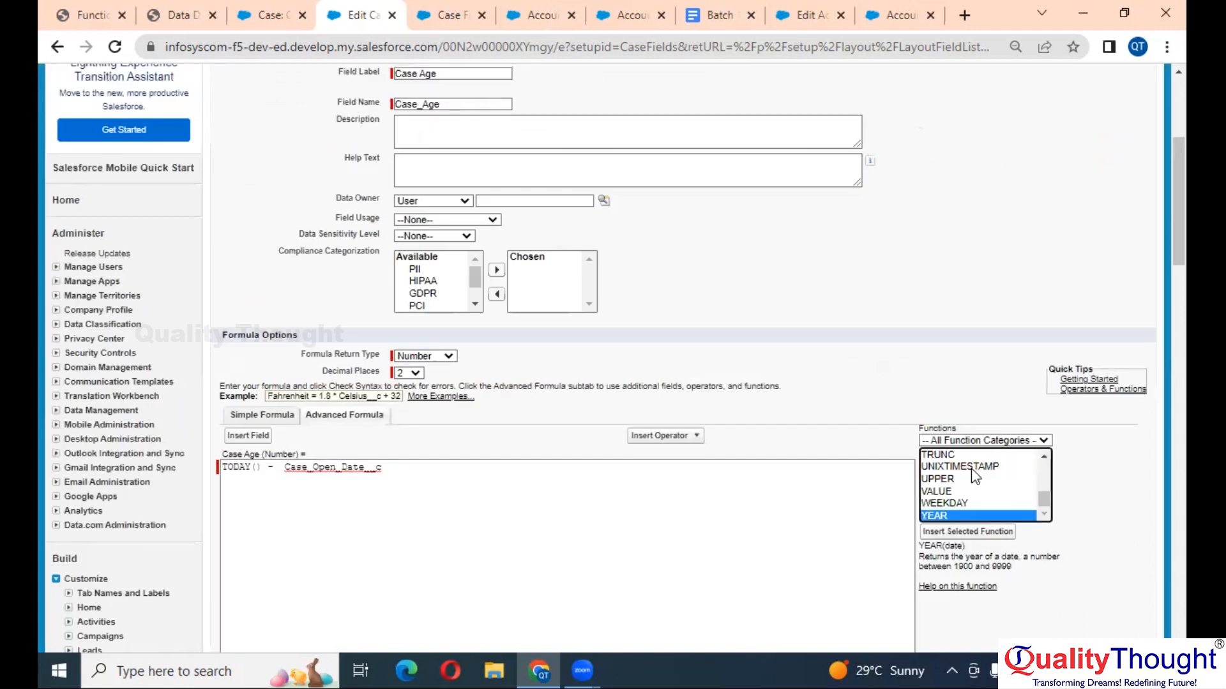
pyautogui.click(983, 532)
pyautogui.scroll(-2, 479, 493)
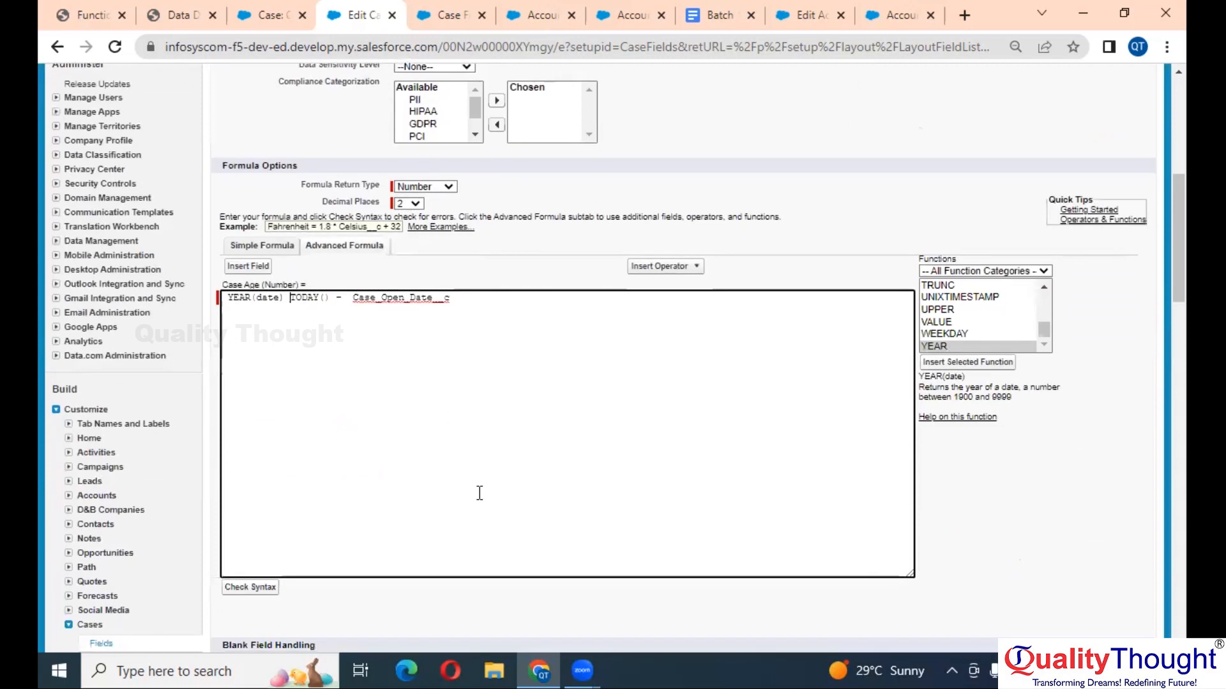
pyautogui.scroll(3, 455, 433)
pyautogui.scroll(4, 456, 433)
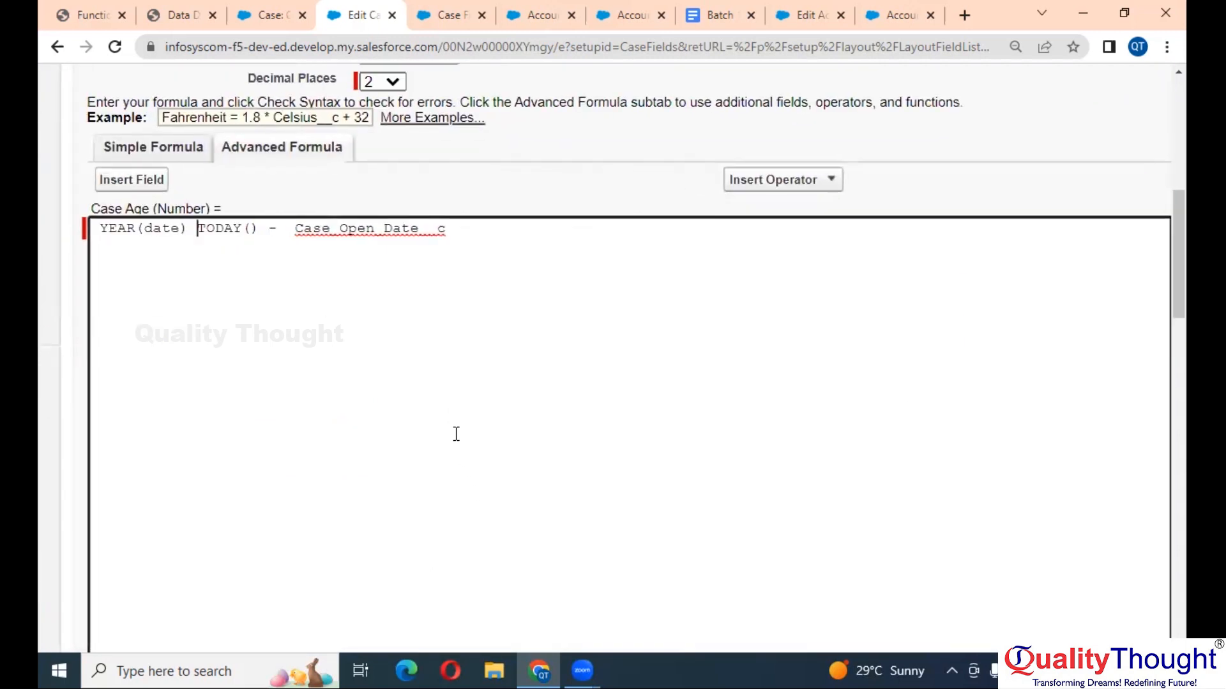
pyautogui.hscroll(-4, 456, 433)
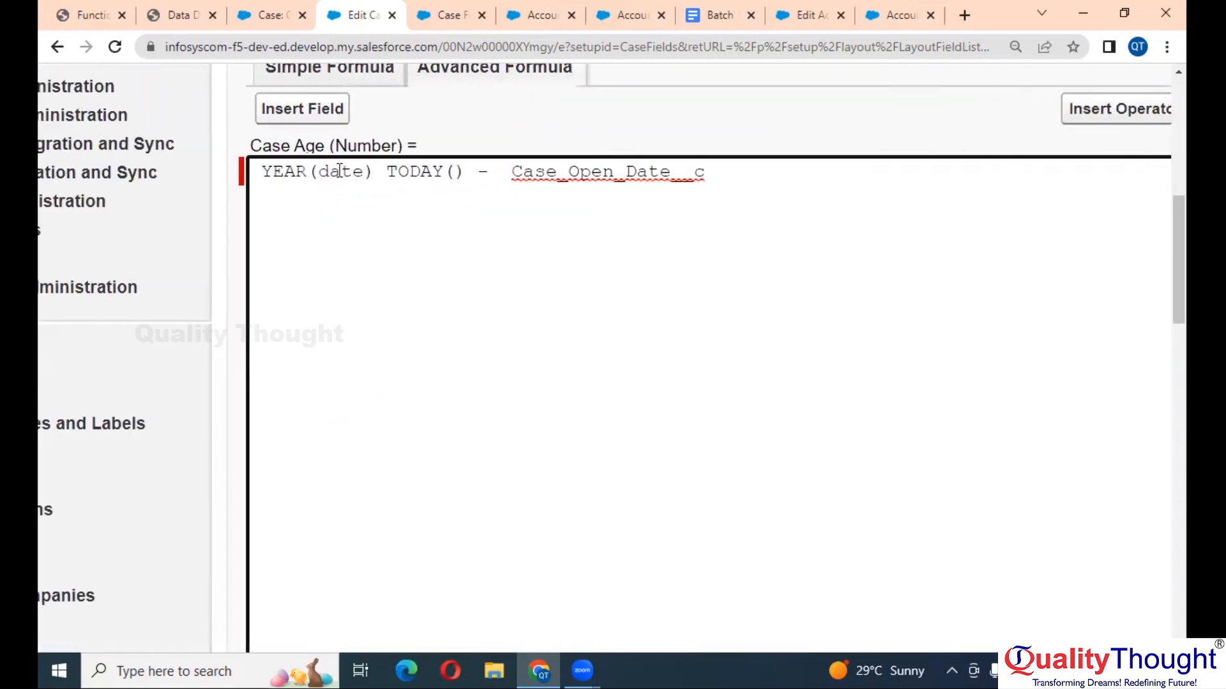
# - Move TODAY() into YEAR's parentheses, giving YEAR(TODAY()) - Case_Open_Date__c
pyautogui.doubleClick(340, 170)
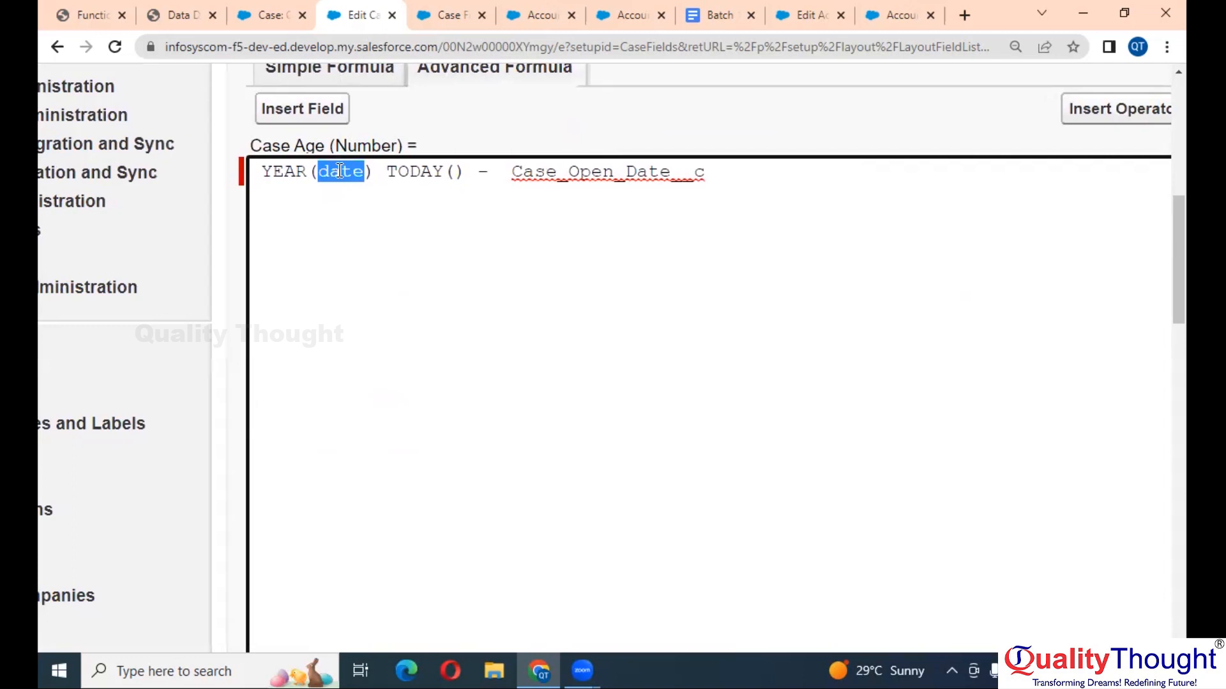
pyautogui.press('BackSpace')
pyautogui.doubleClick(376, 171)
pyautogui.hotkey('ctrl', 'c')
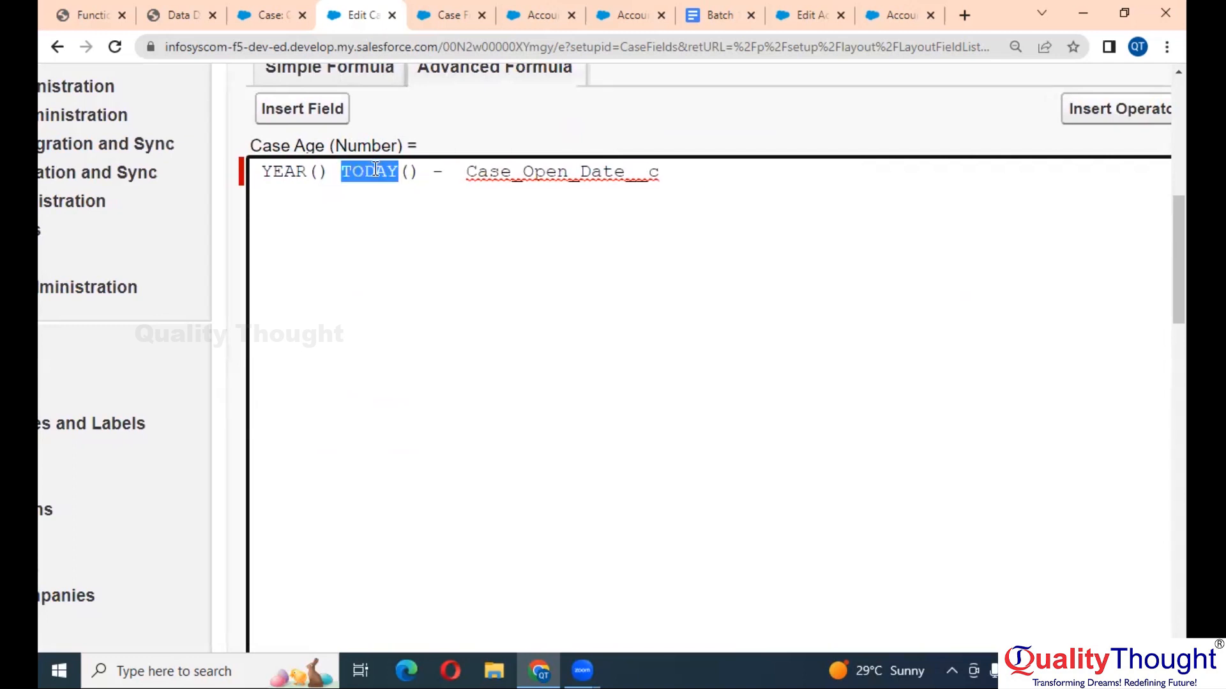
pyautogui.press('BackSpace')
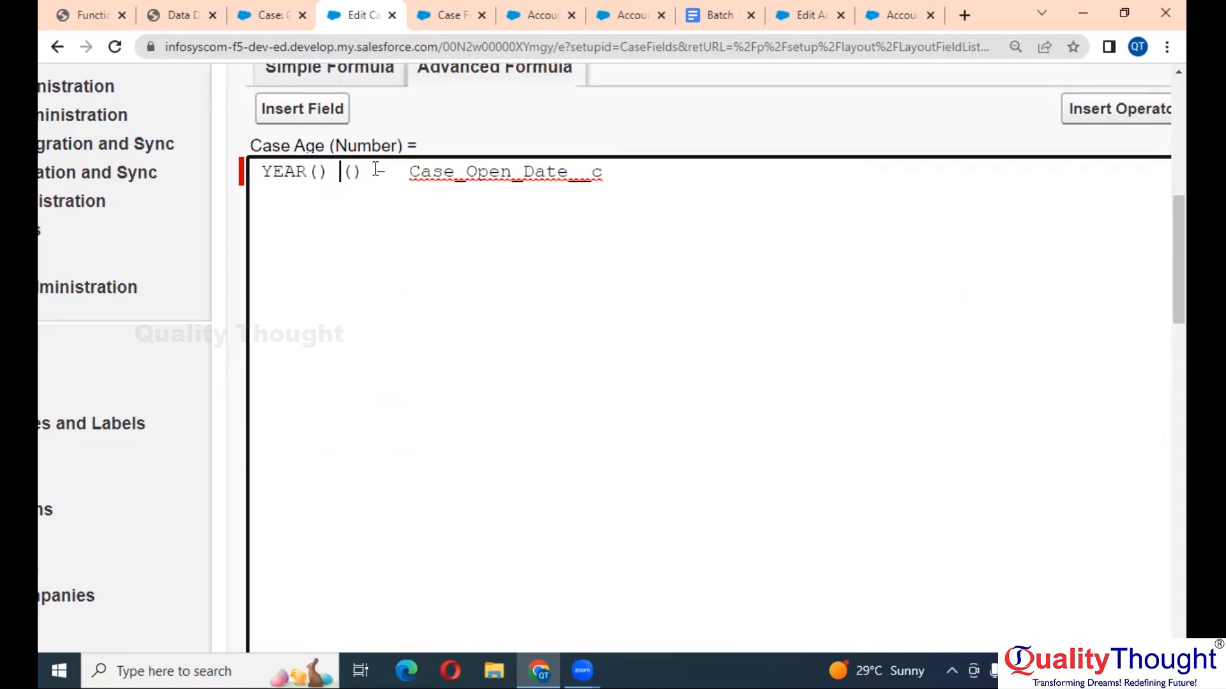
pyautogui.press('BackSpace')
pyautogui.press('BackSpace')
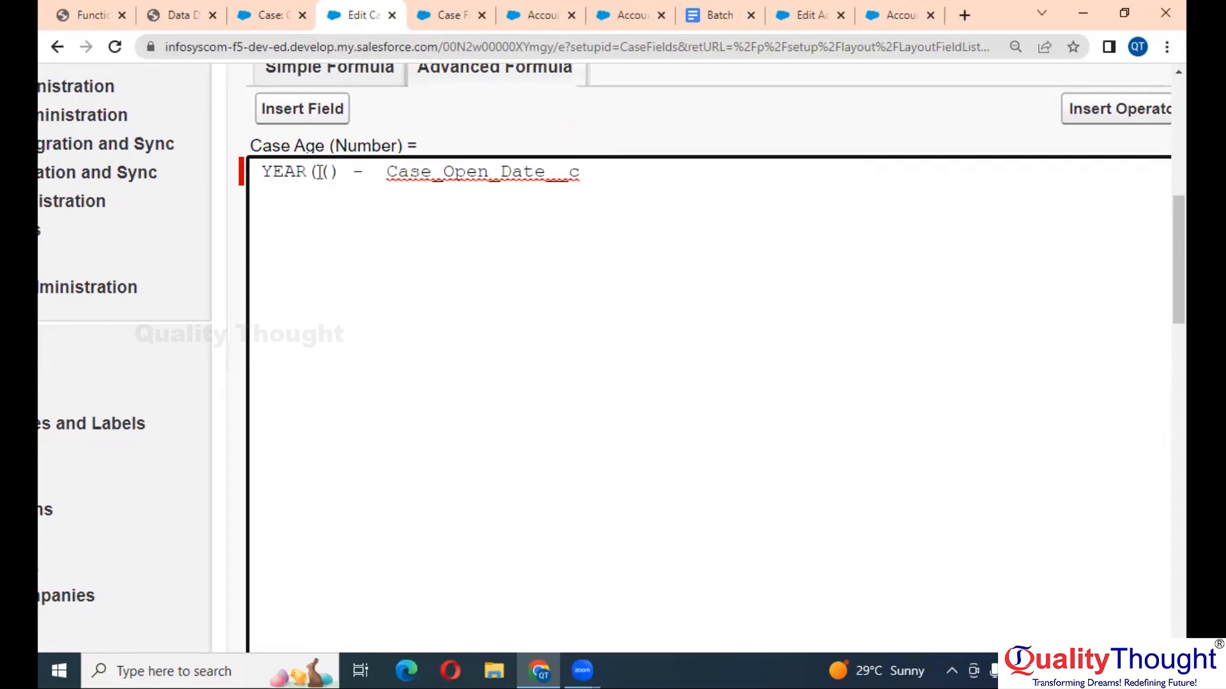
pyautogui.hotkey('ctrl', 'v')
pyautogui.press('Right')
pyautogui.press('Right')
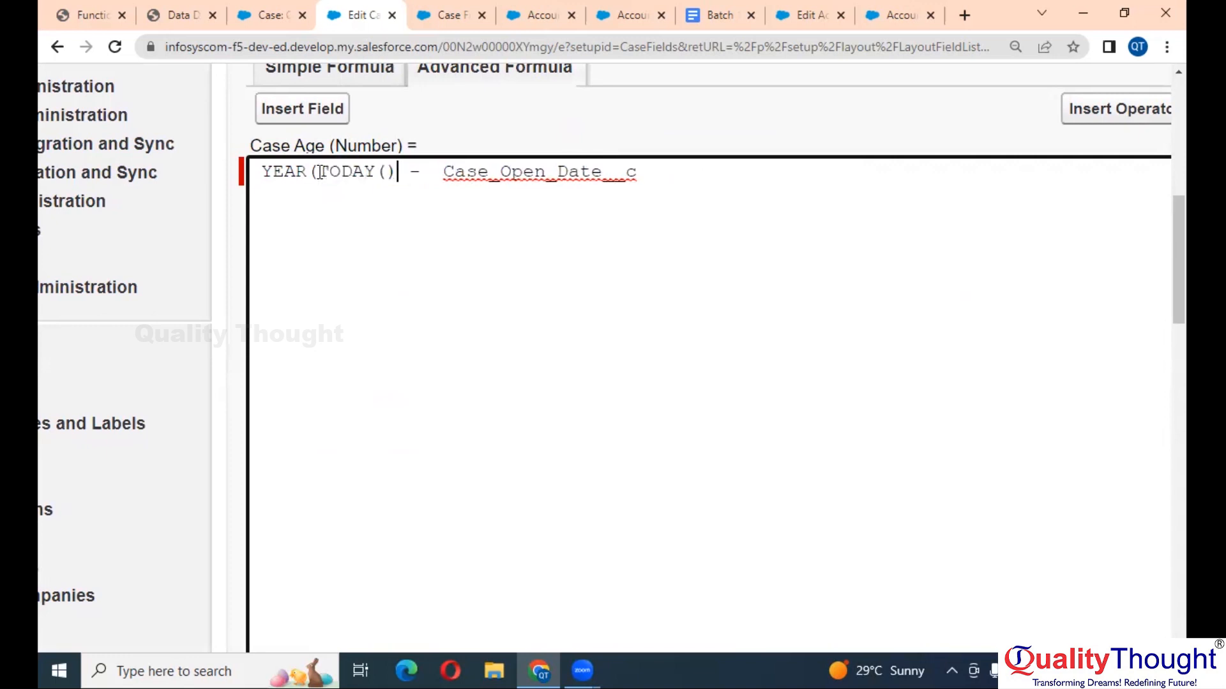
pyautogui.write(')')
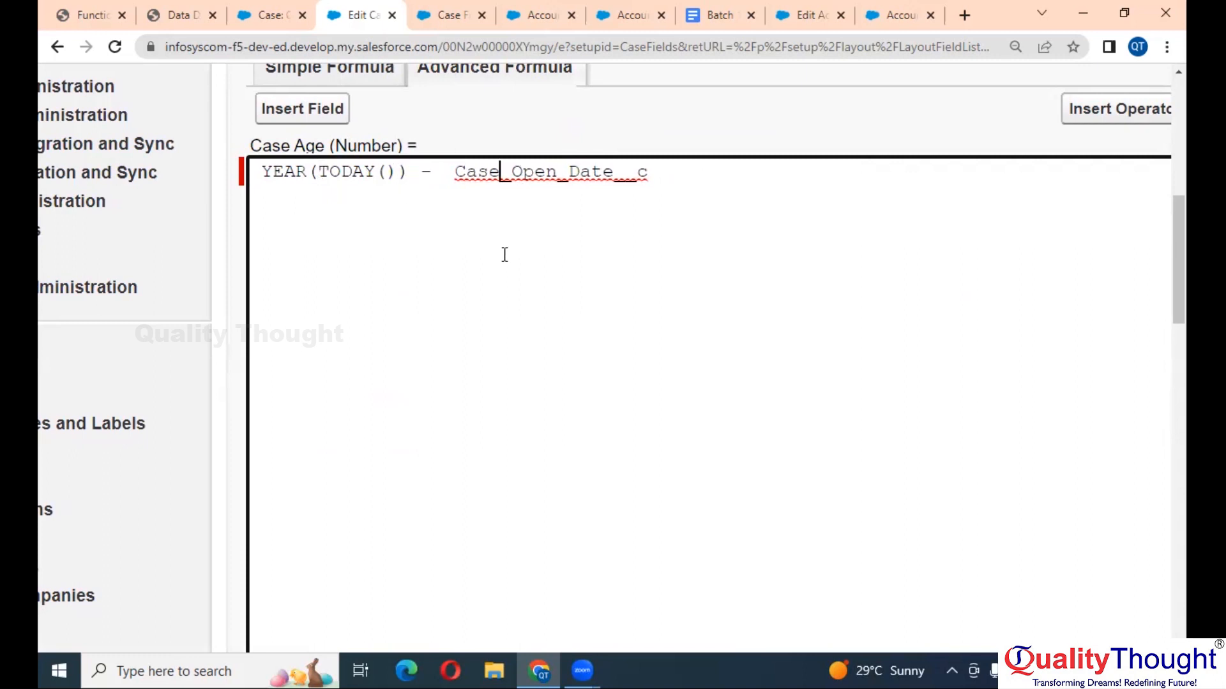
pyautogui.click(543, 173)
pyautogui.scroll(5, 394, 172)
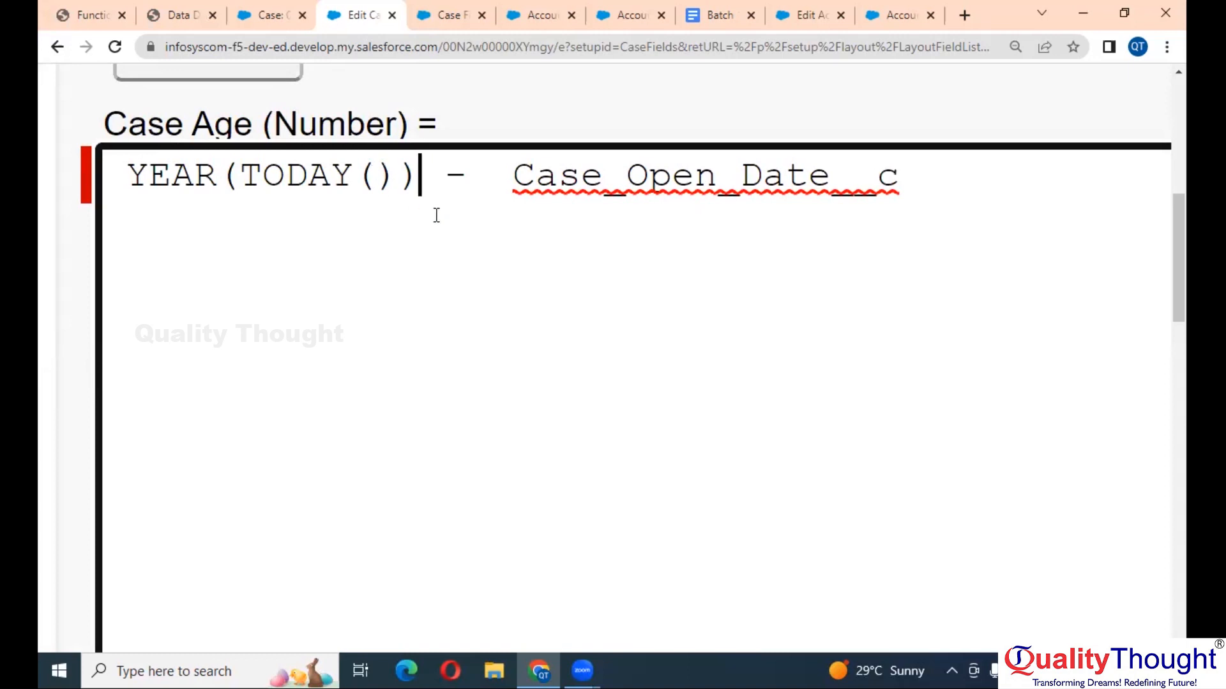
pyautogui.hscroll(1, 436, 215)
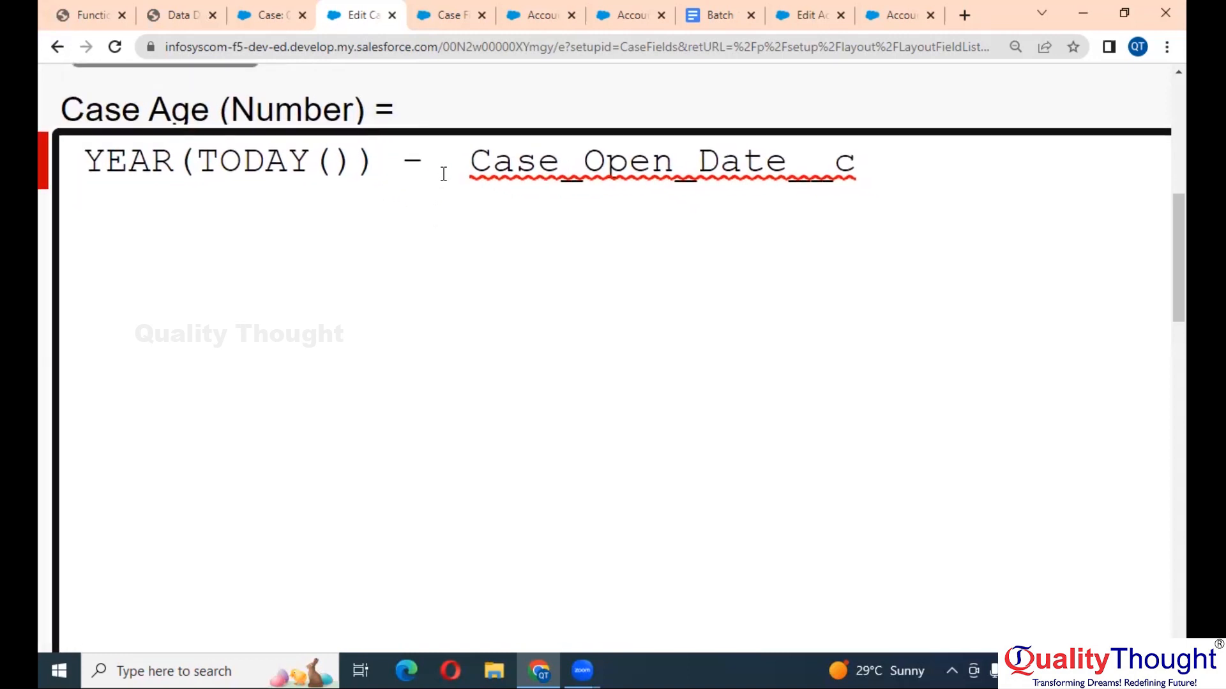
pyautogui.scroll(-4, 444, 174)
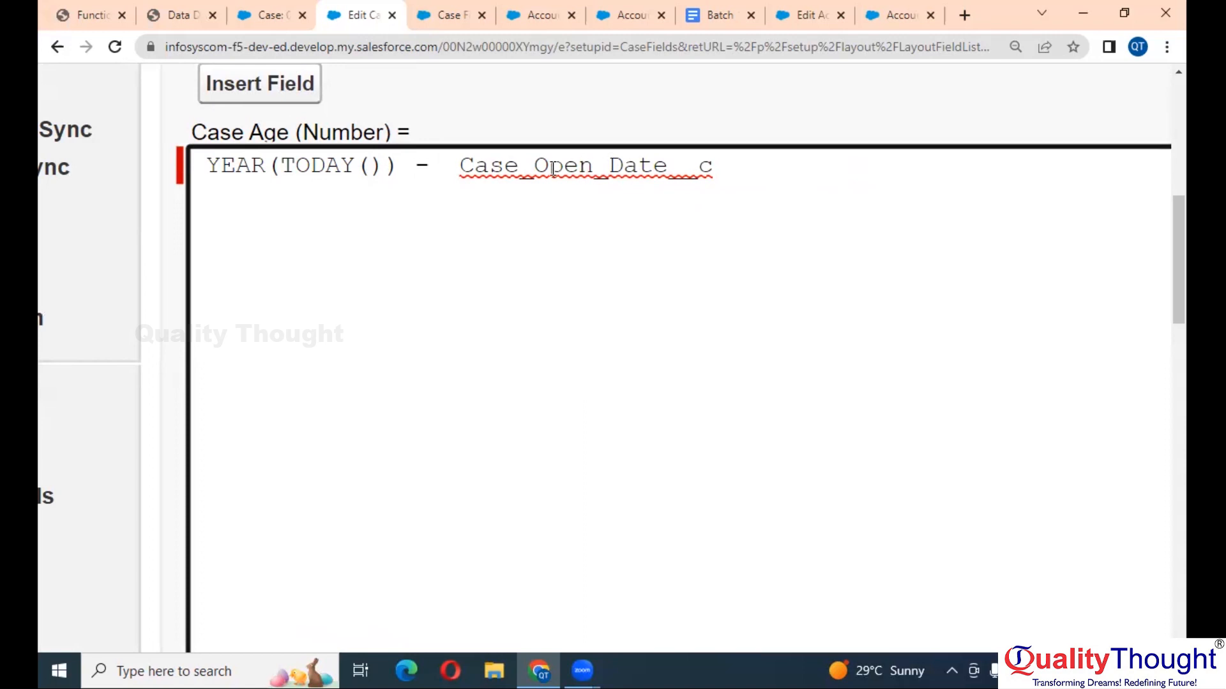
pyautogui.scroll(-2, 665, 205)
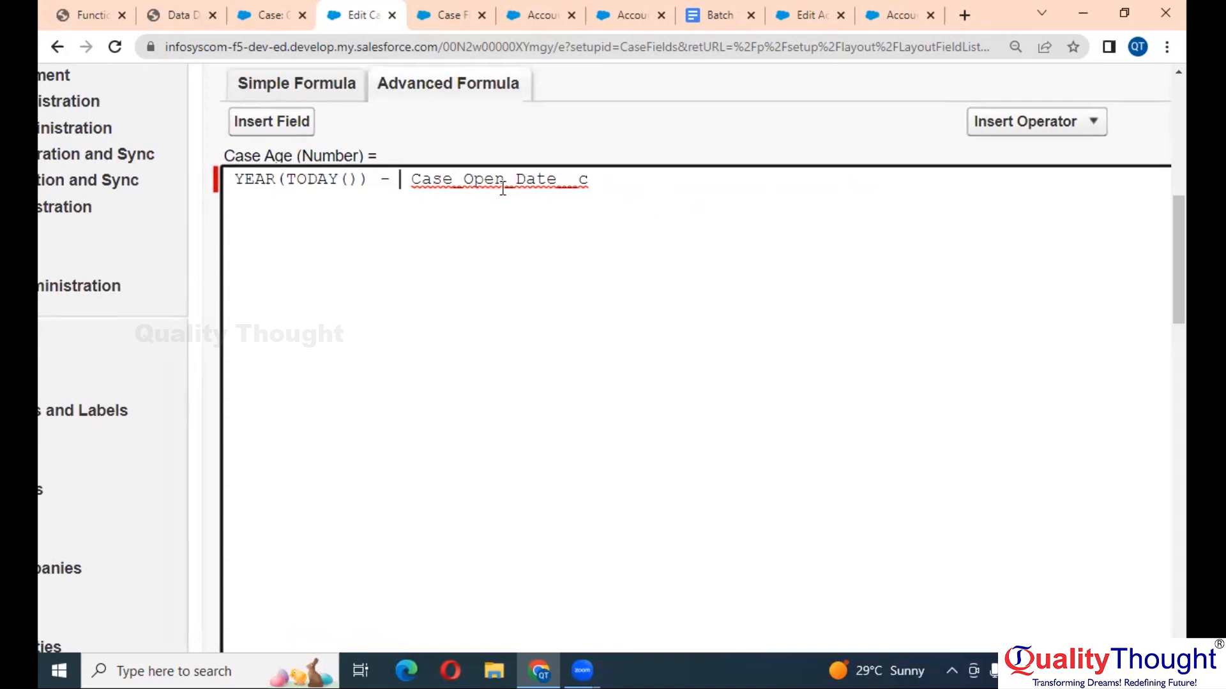
pyautogui.hscroll(10, 830, 236)
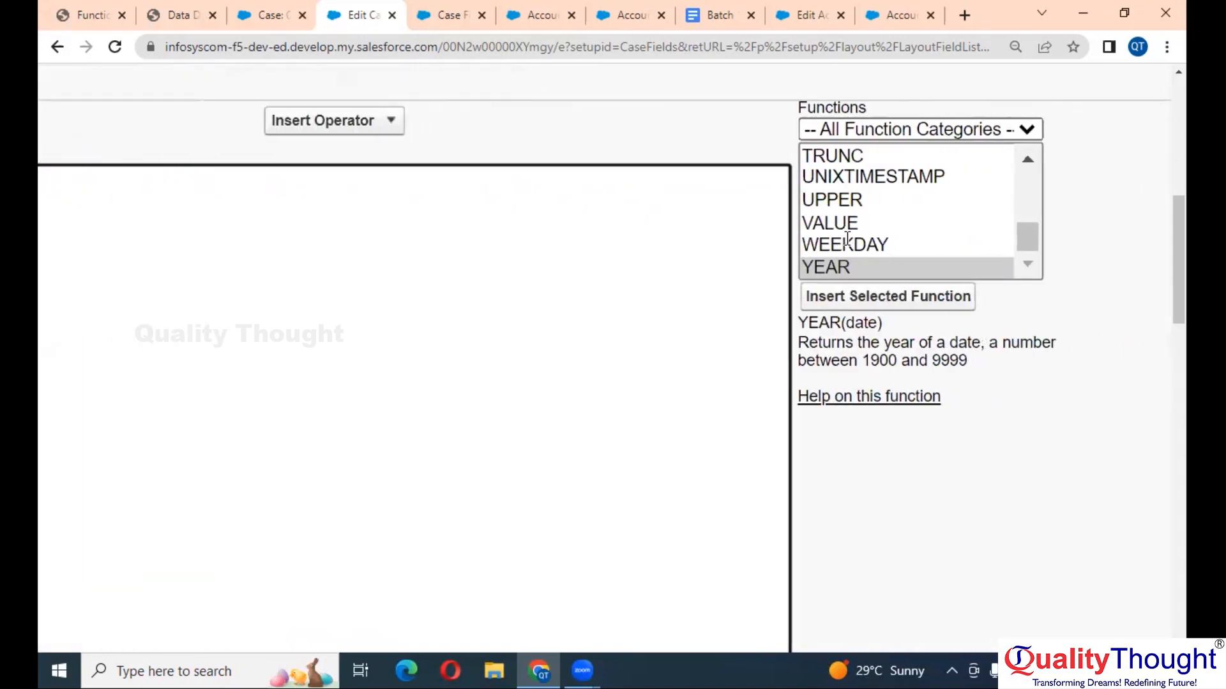
pyautogui.hscroll(-10, 878, 262)
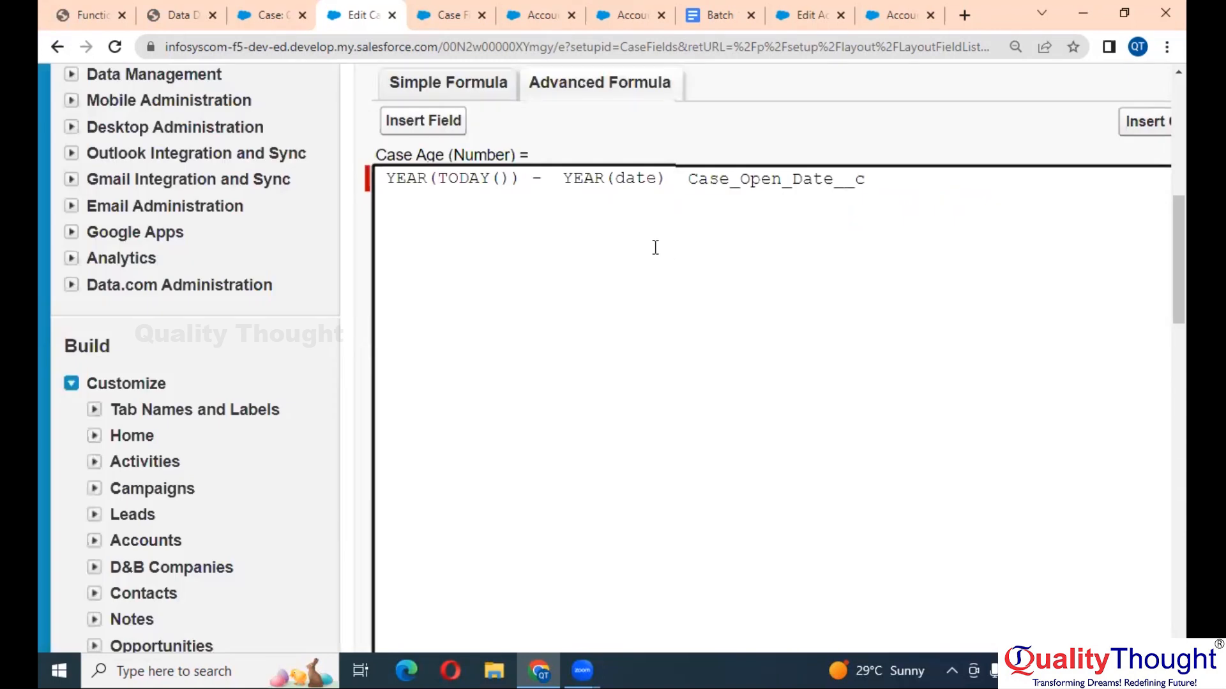
pyautogui.doubleClick(732, 183)
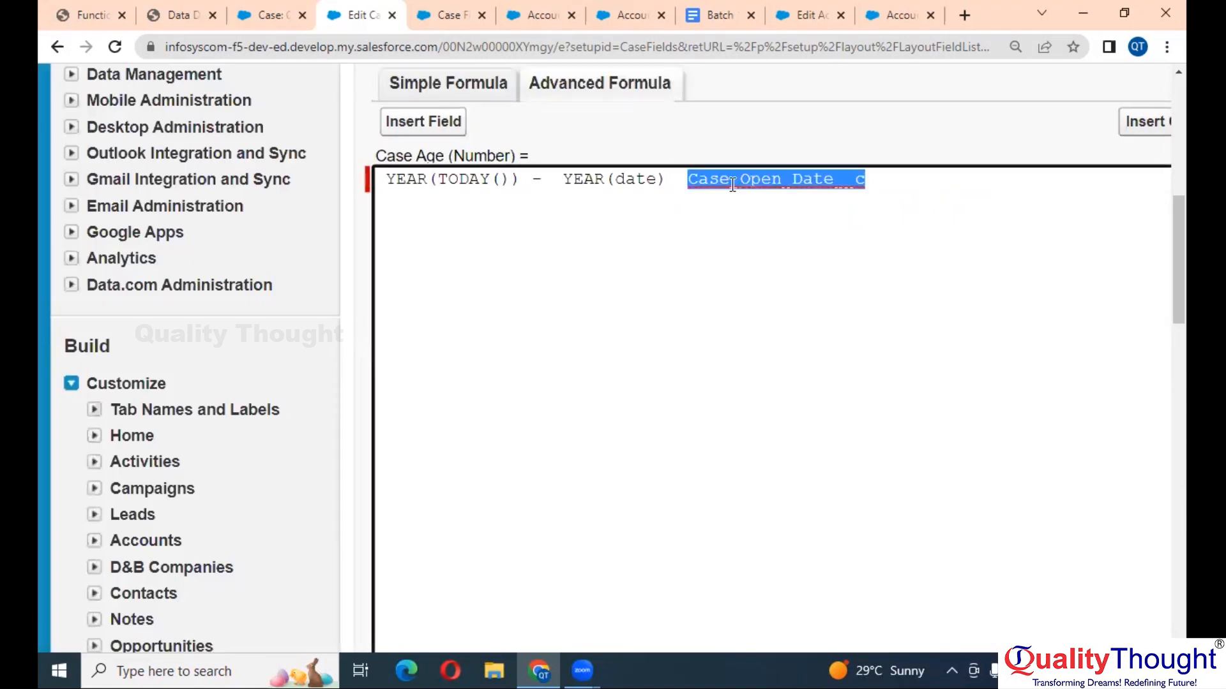
pyautogui.hotkey('ctrl', 'x')
pyautogui.doubleClick(627, 177)
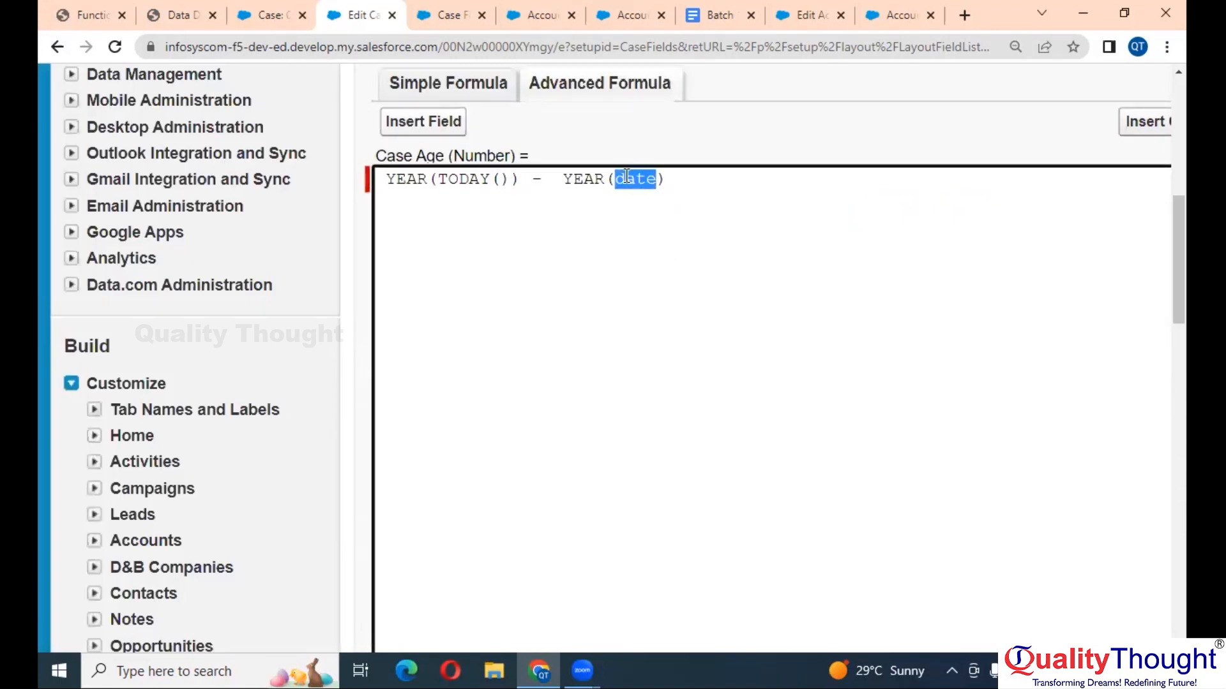
pyautogui.hotkey('ctrl', 'v')
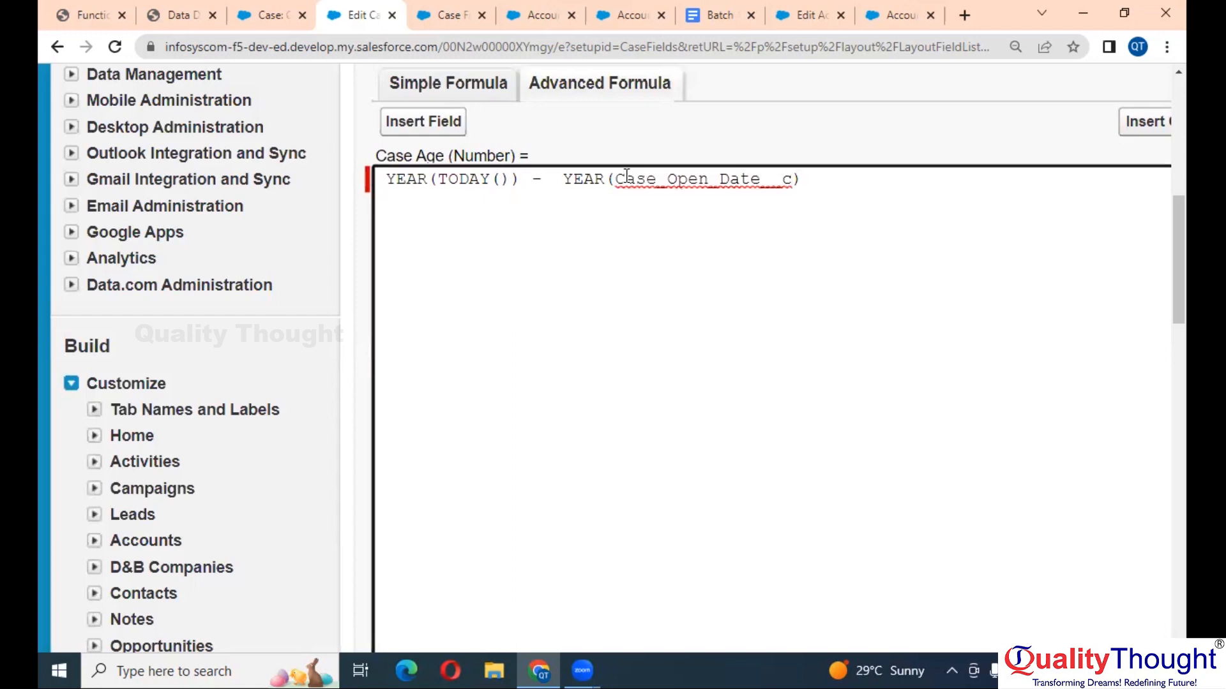
pyautogui.hotkey('ctrl', '-')
pyautogui.scroll(-3, 543, 313)
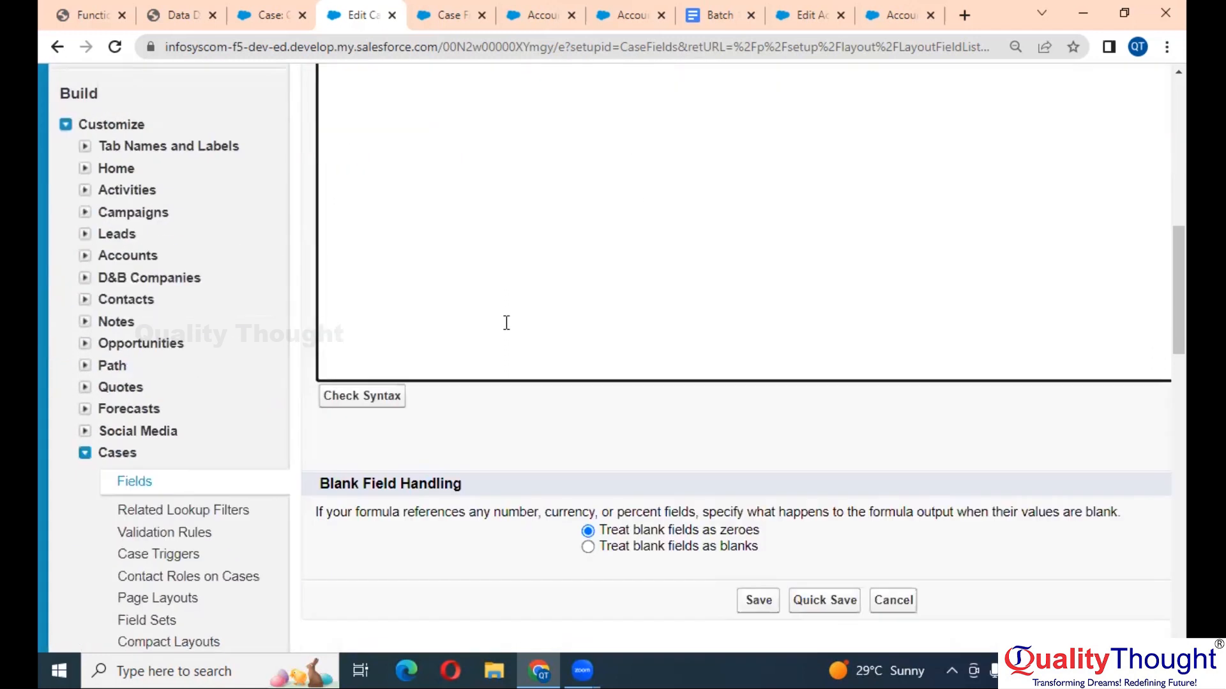
pyautogui.click(382, 397)
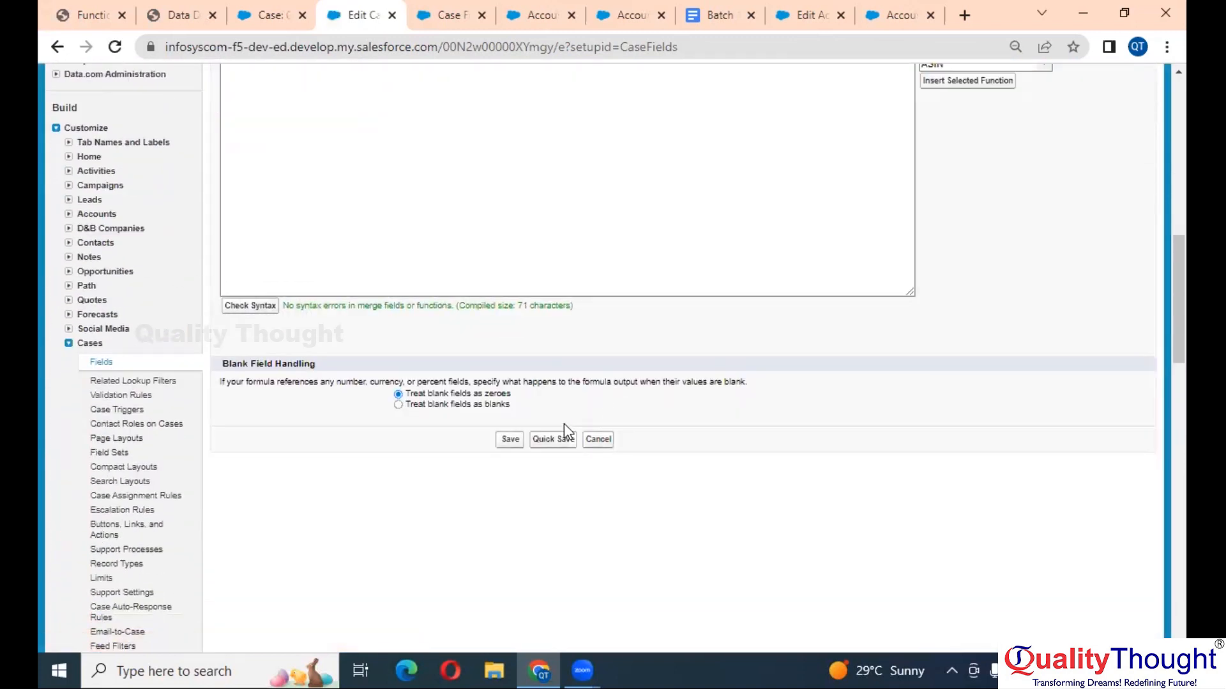
pyautogui.click(554, 437)
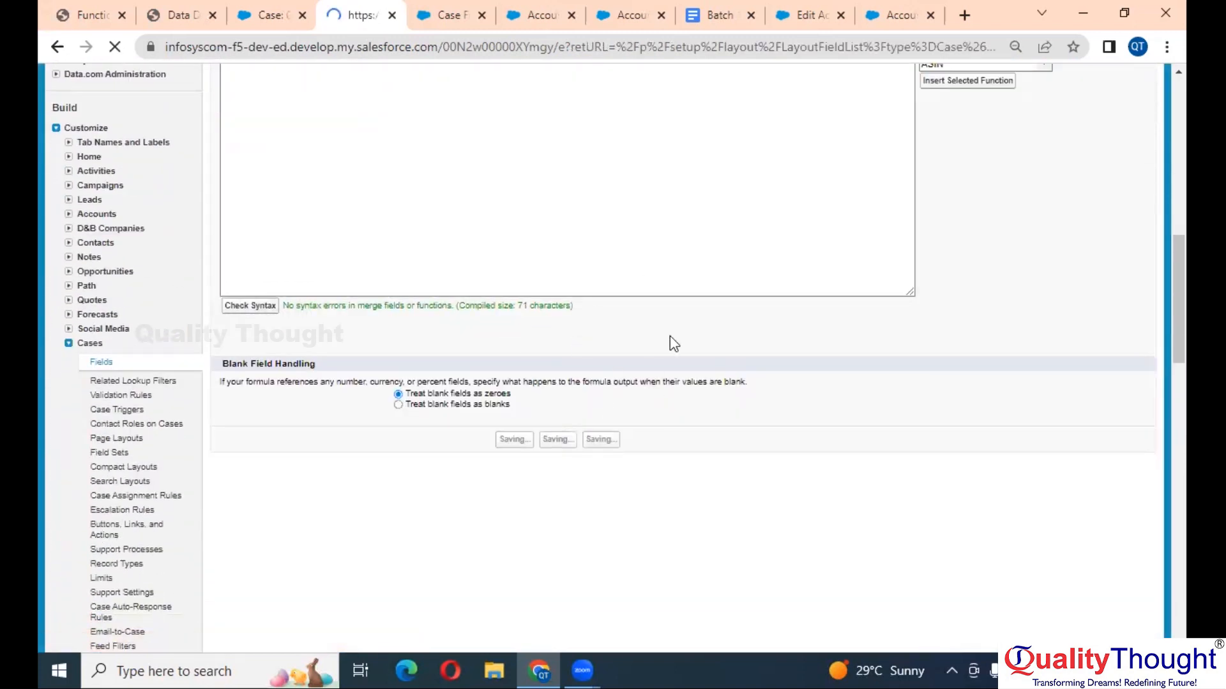
pyautogui.scroll(-6, 608, 364)
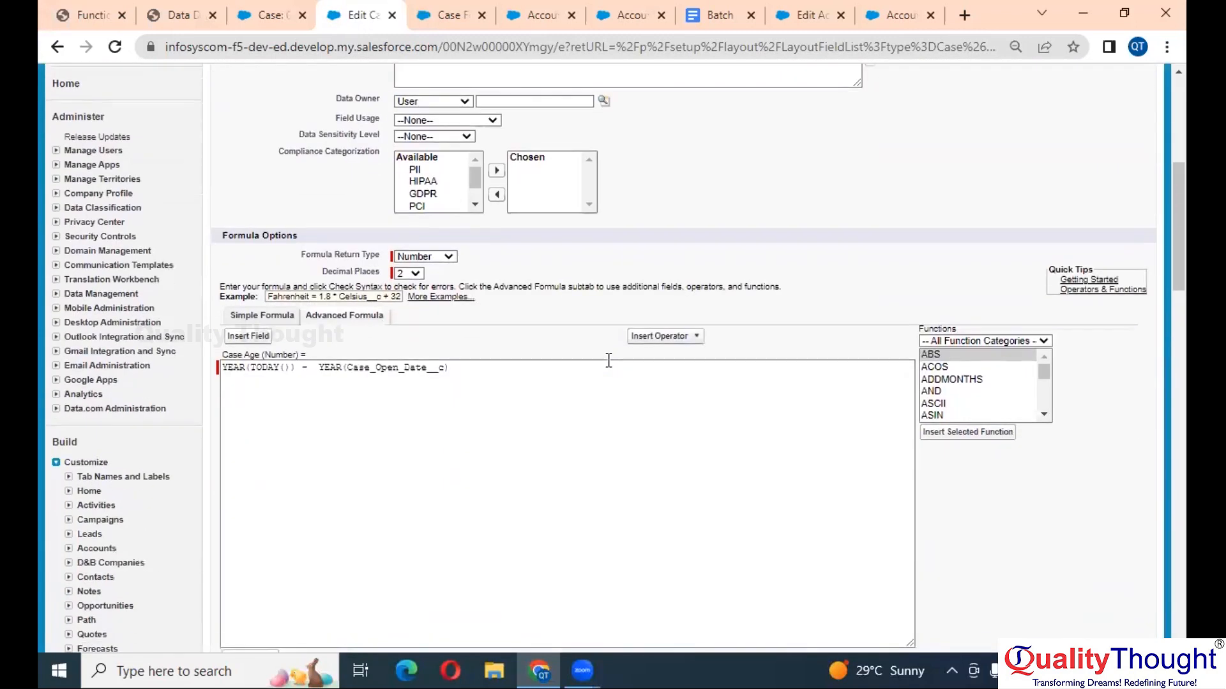
# - Reload case 00001031 and zoom in and out to confirm Case Age reads 1.00
pyautogui.click(281, 13)
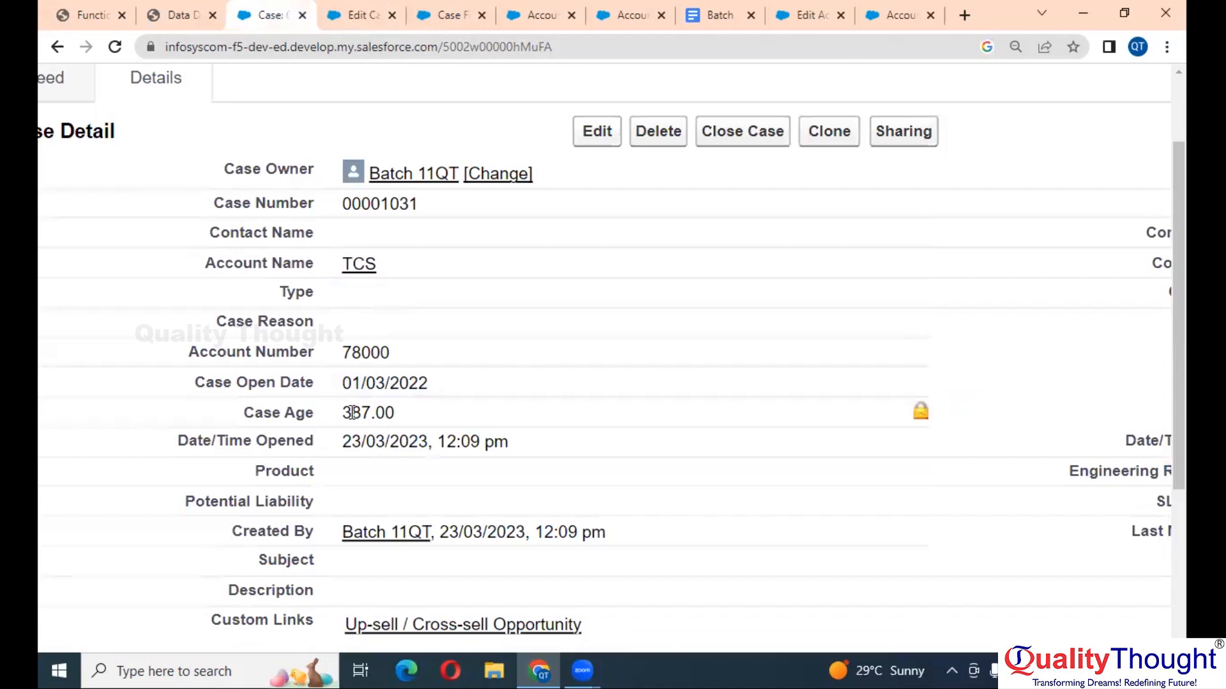
pyautogui.click(116, 48)
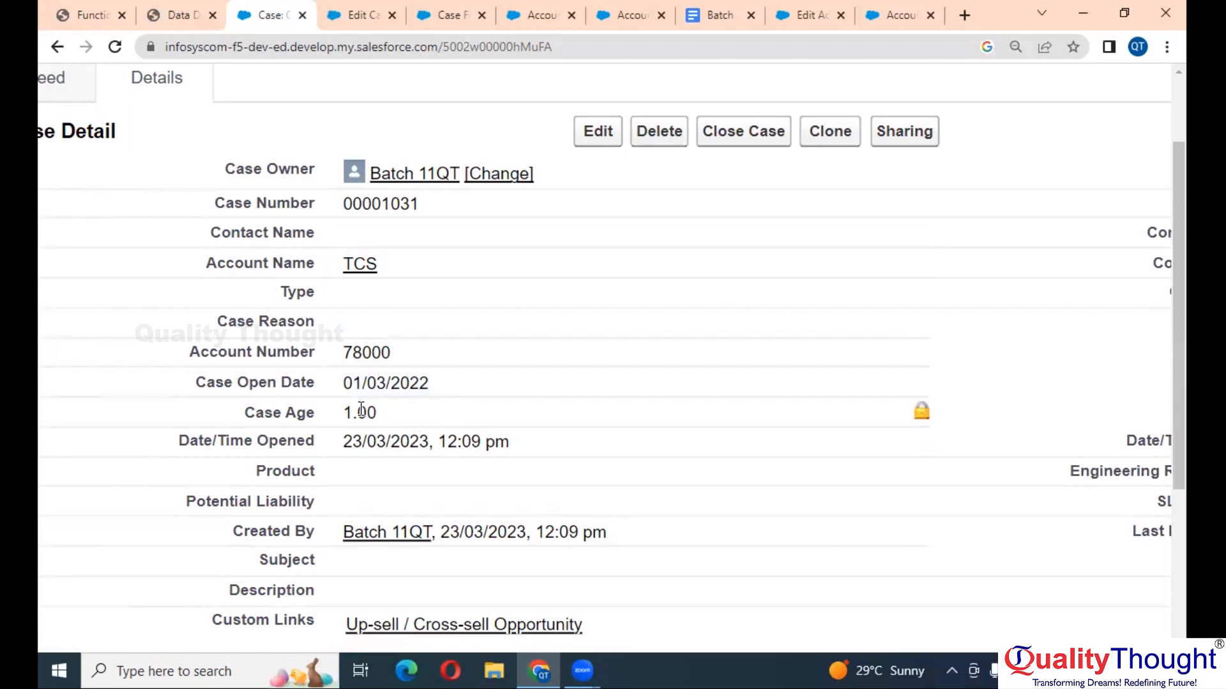
pyautogui.hotkey('ctrl', '-')
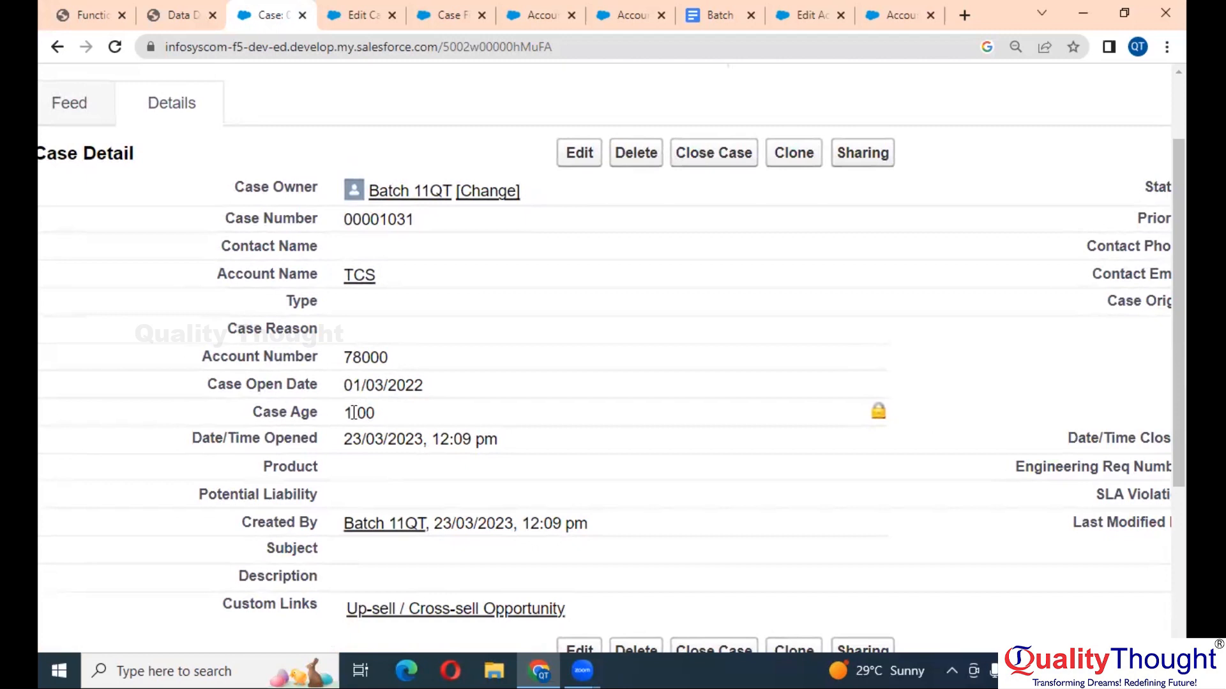
pyautogui.hotkey('ctrl', '+')
pyautogui.hotkey('ctrl', '+')
pyautogui.hotkey('ctrl', '+')
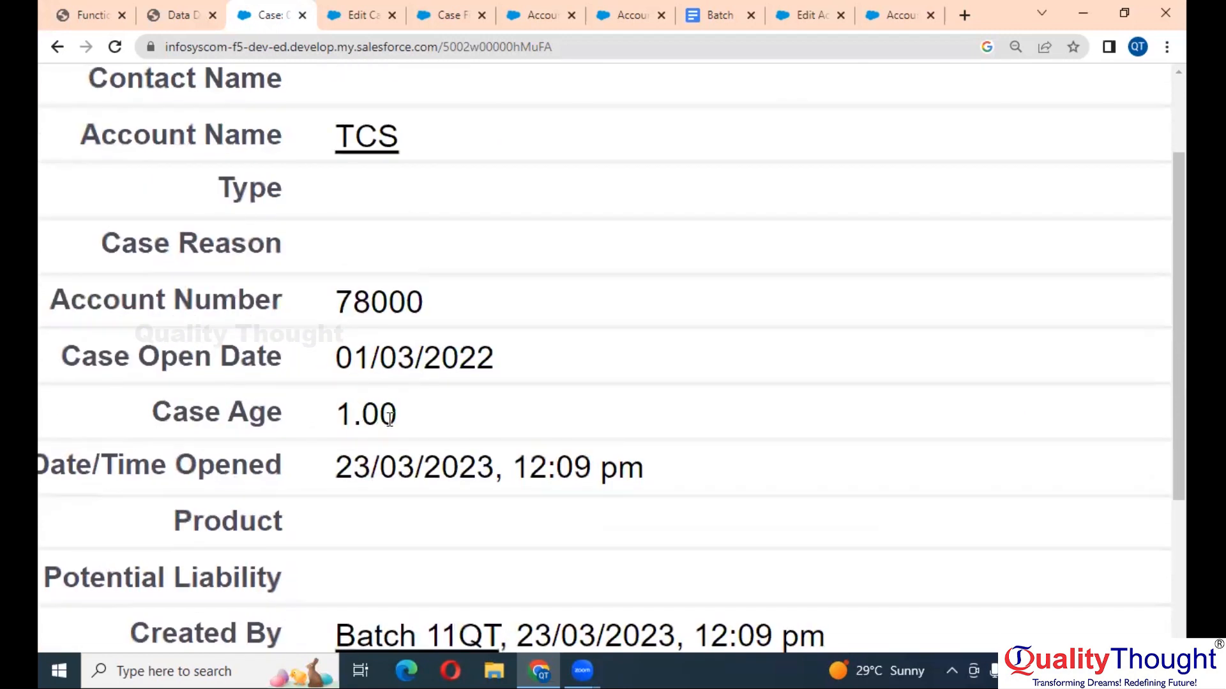
pyautogui.hotkey('ctrl', '-')
pyautogui.hotkey('ctrl', '-')
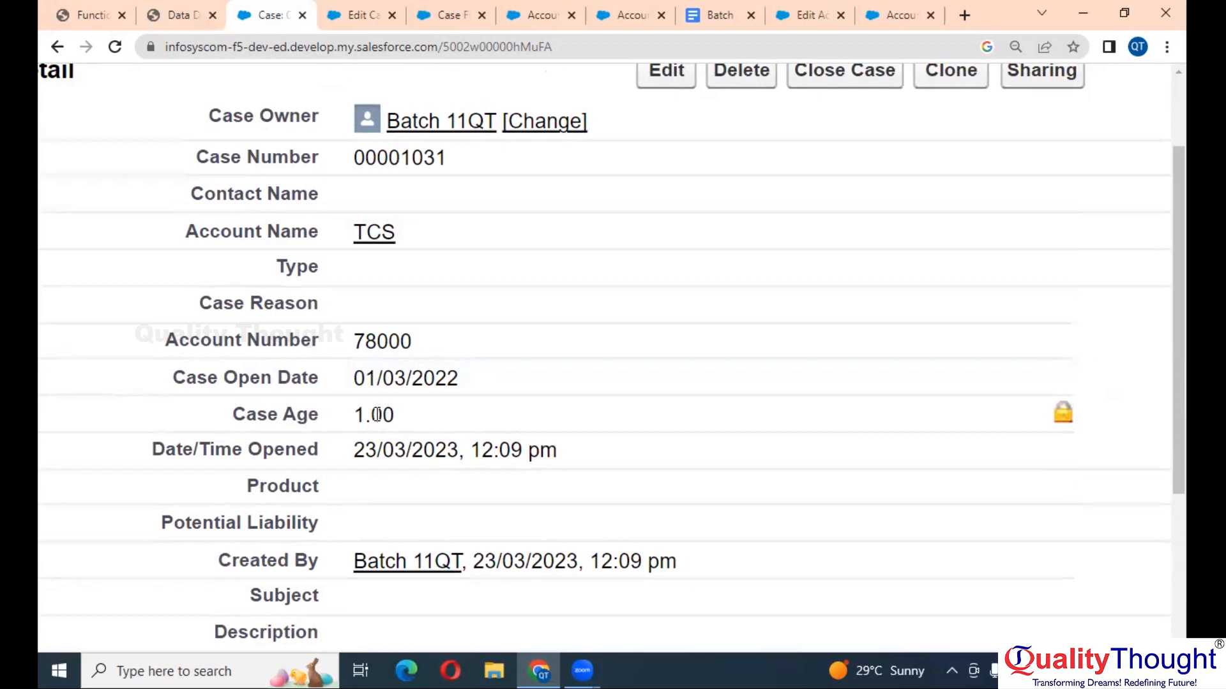
pyautogui.hotkey('ctrl', '-')
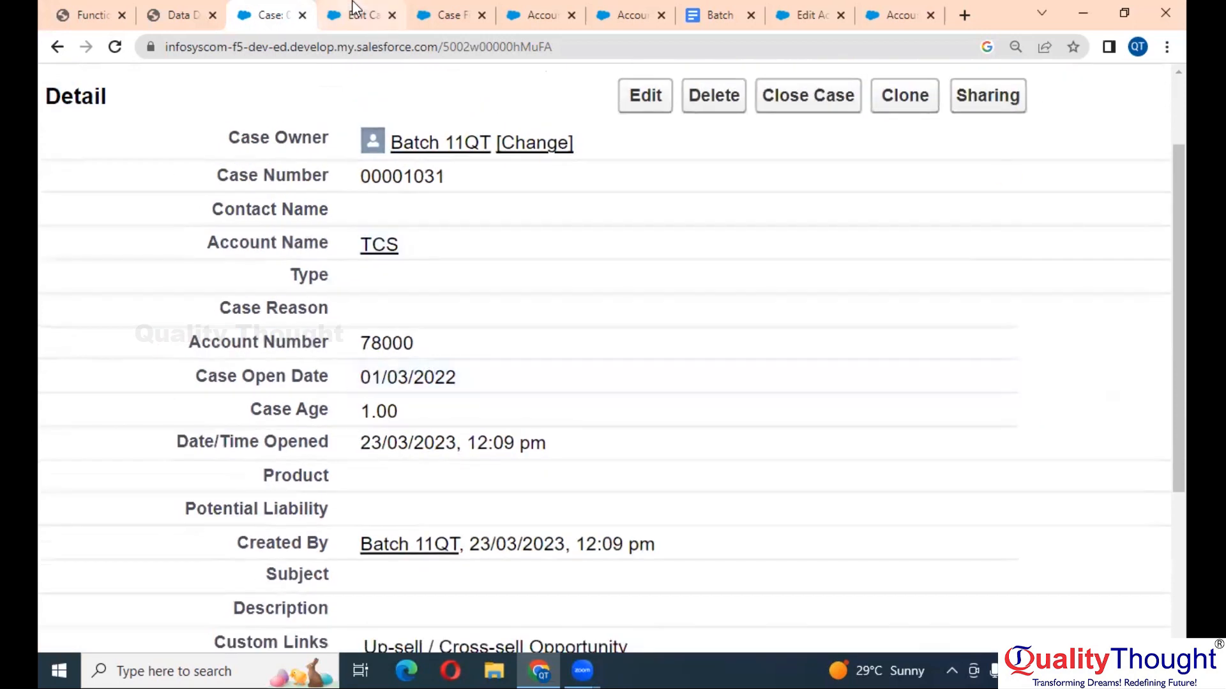
# - Change the Case Age formula return type to Text and check its syntax
pyautogui.click(355, 8)
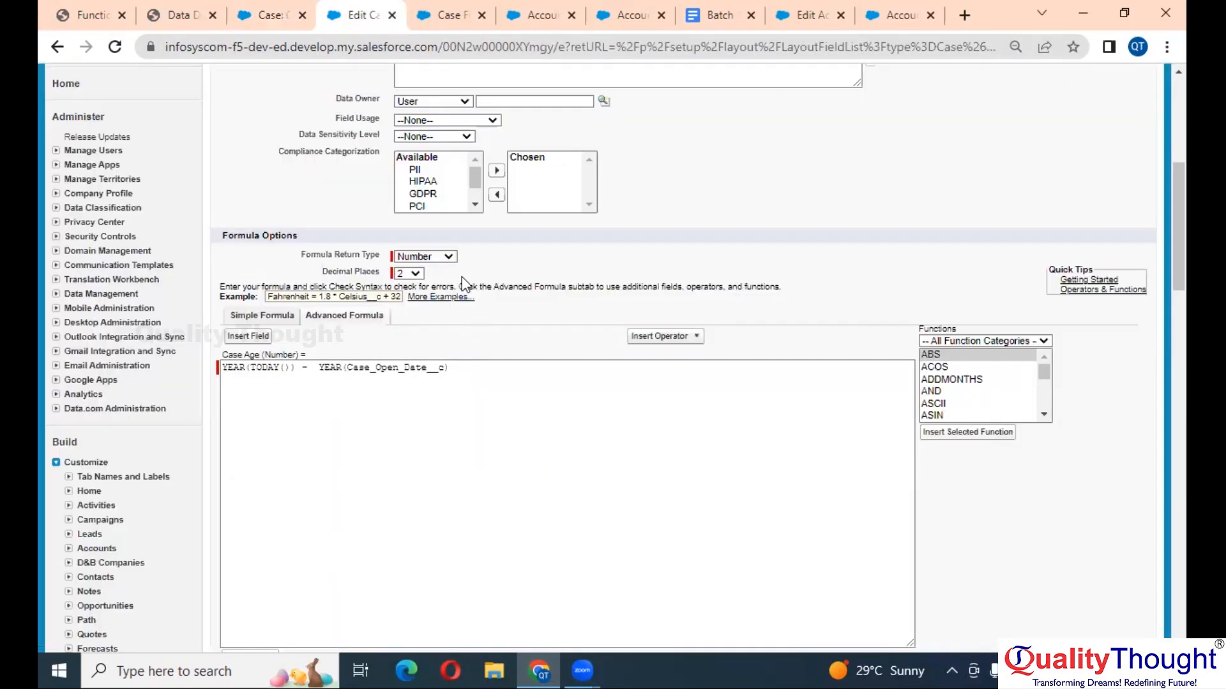
pyautogui.click(447, 258)
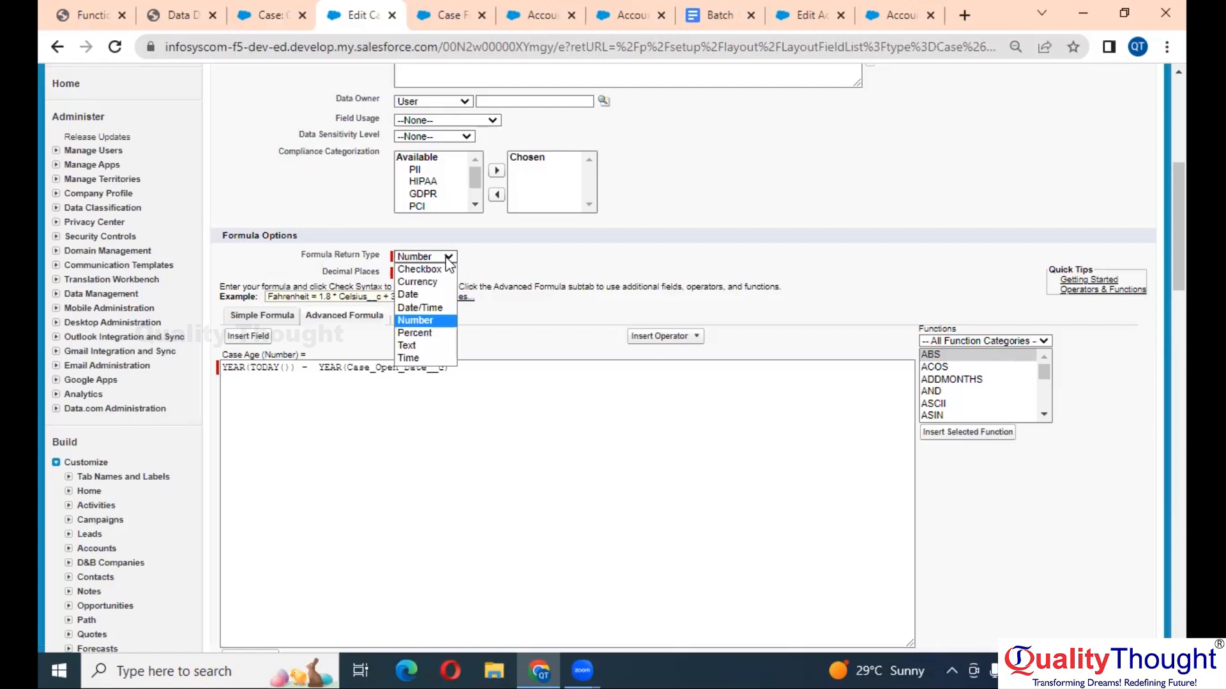
pyautogui.click(421, 351)
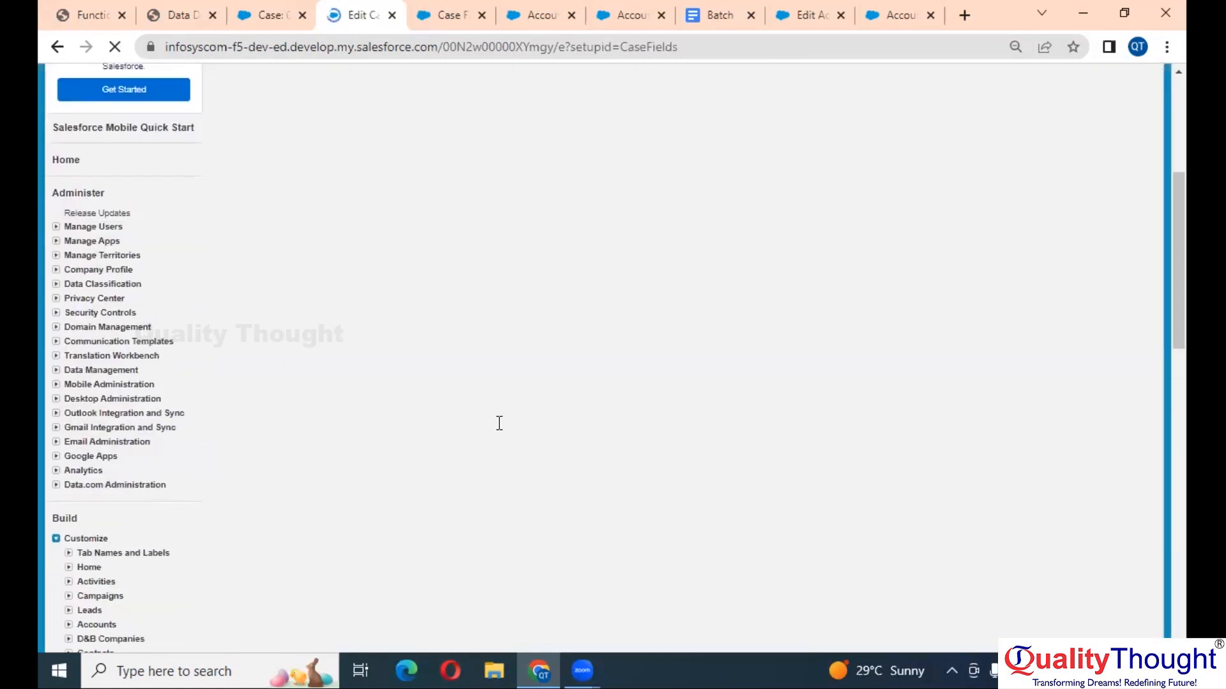
pyautogui.scroll(-5, 499, 423)
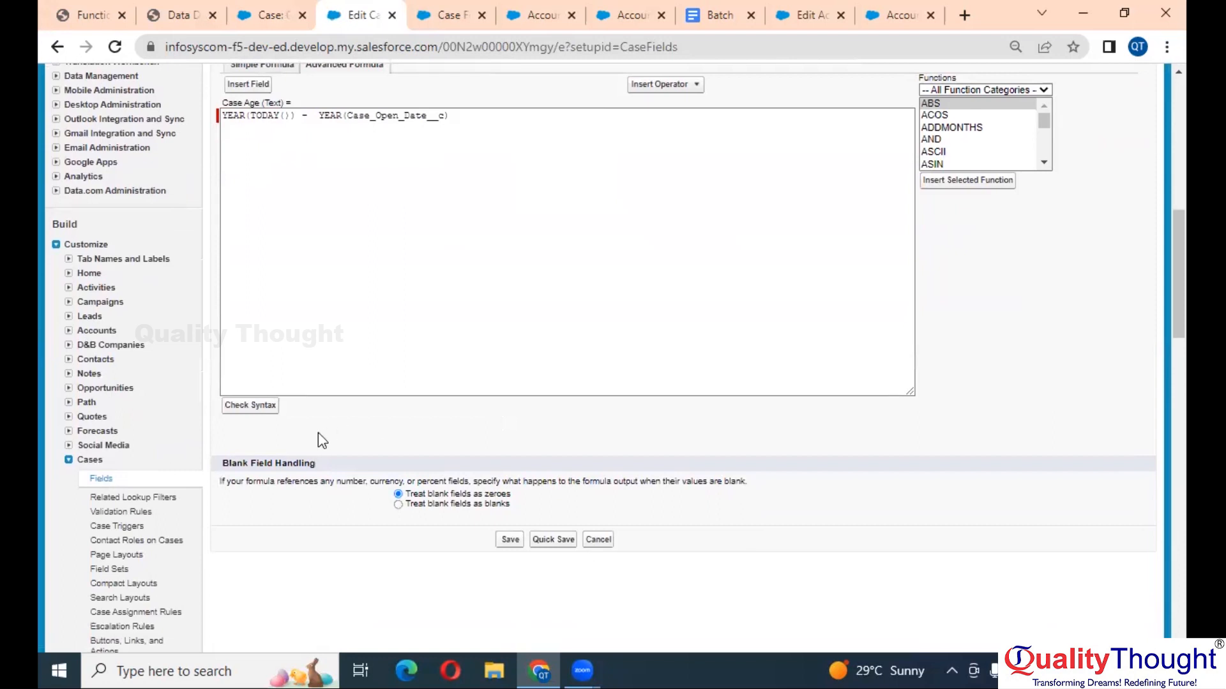
pyautogui.click(267, 415)
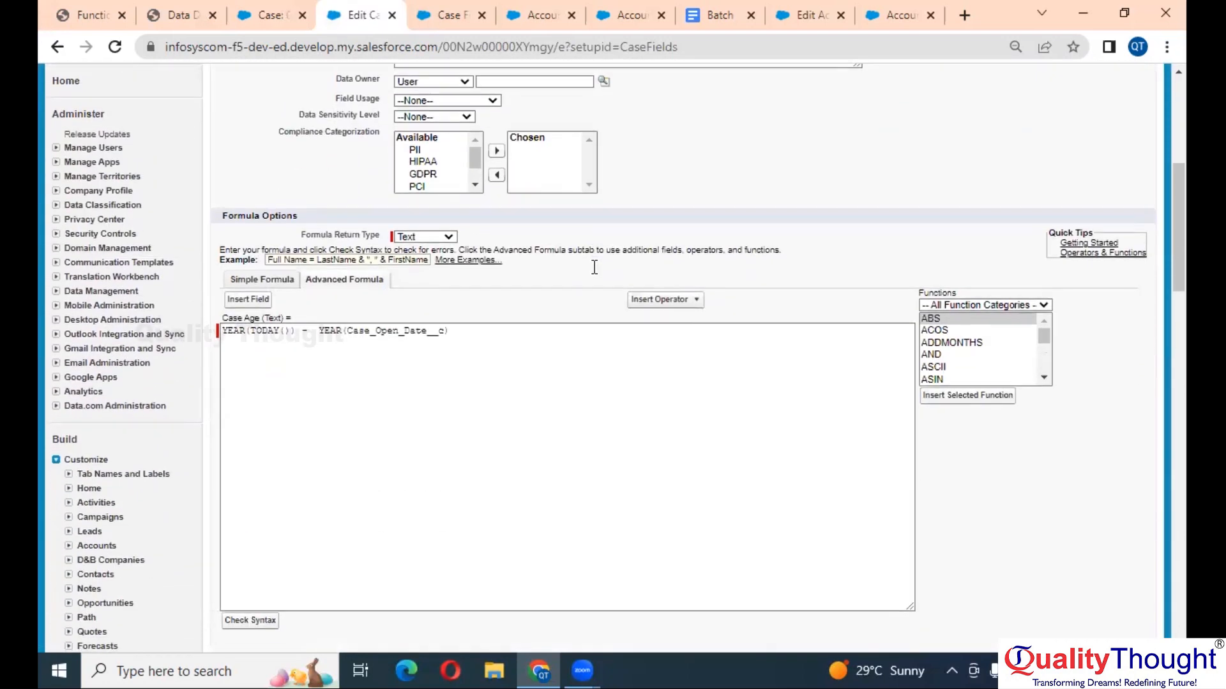
pyautogui.scroll(3, 594, 267)
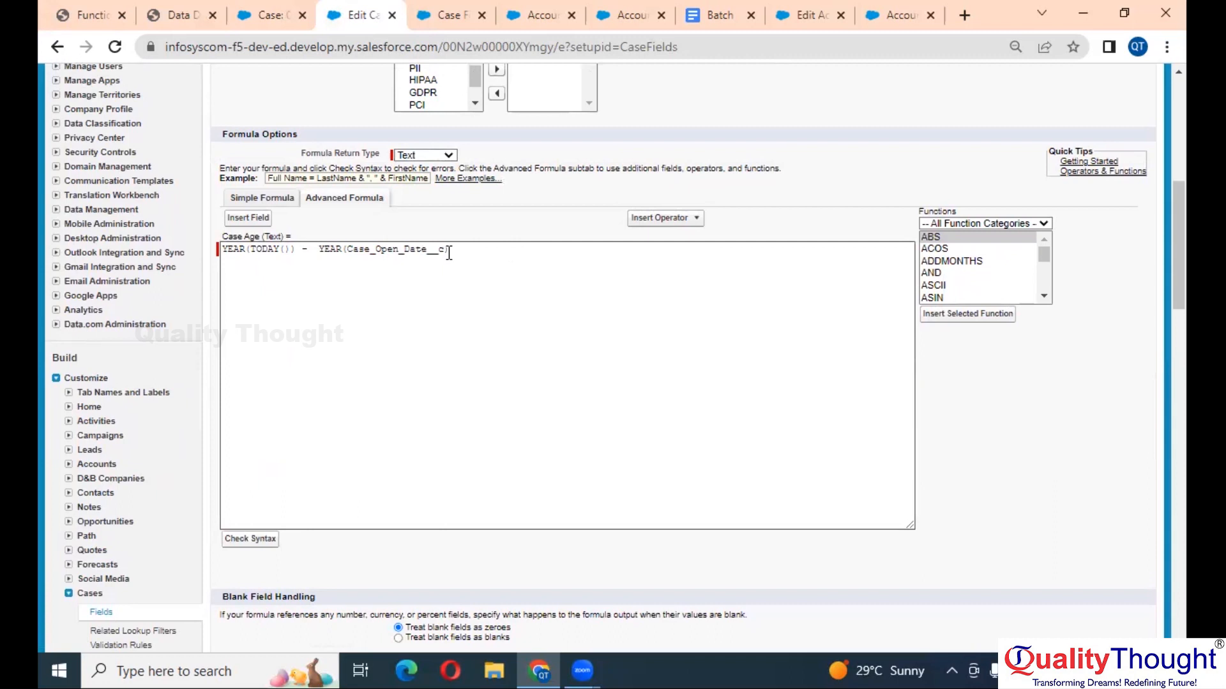
# - Insert the TEXT function at the start of the Case Age formula
pyautogui.click(471, 259)
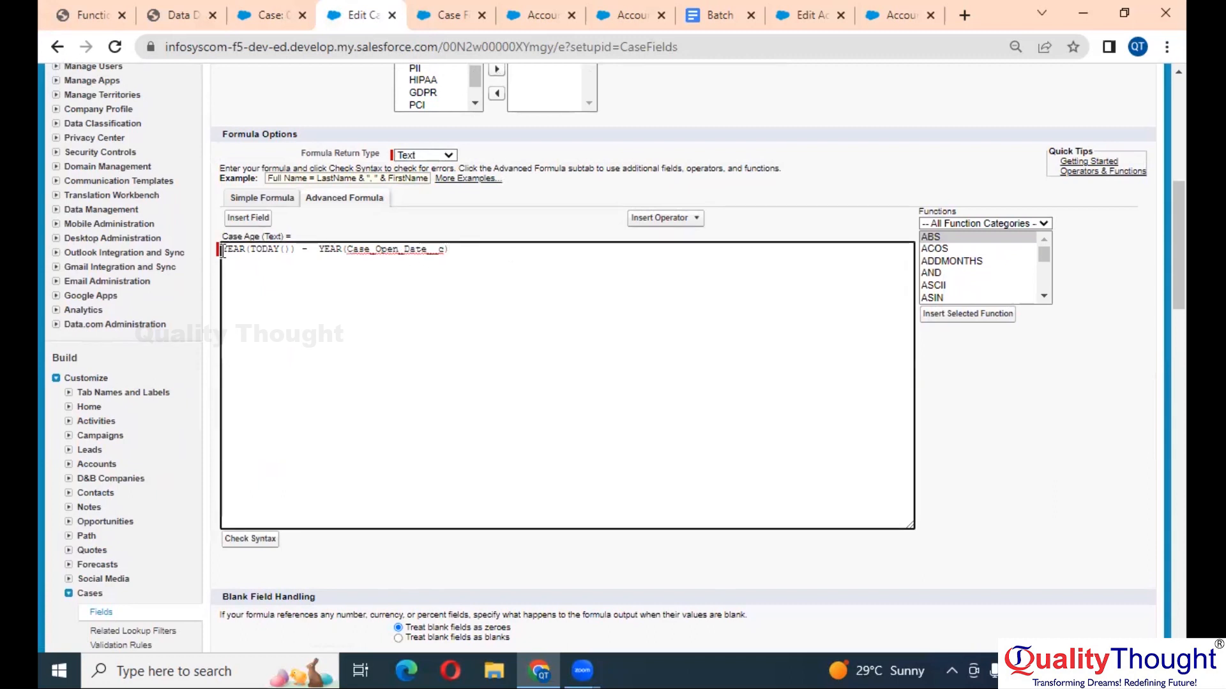
pyautogui.scroll(5, 223, 250)
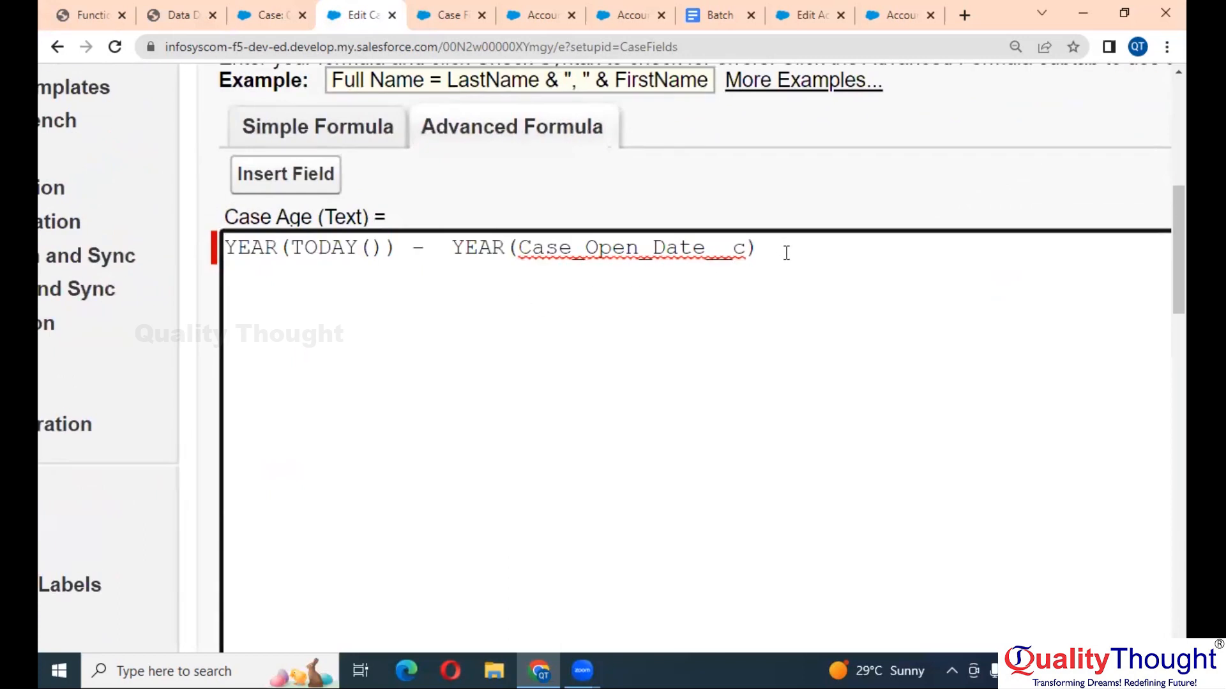
pyautogui.hscroll(10, 786, 253)
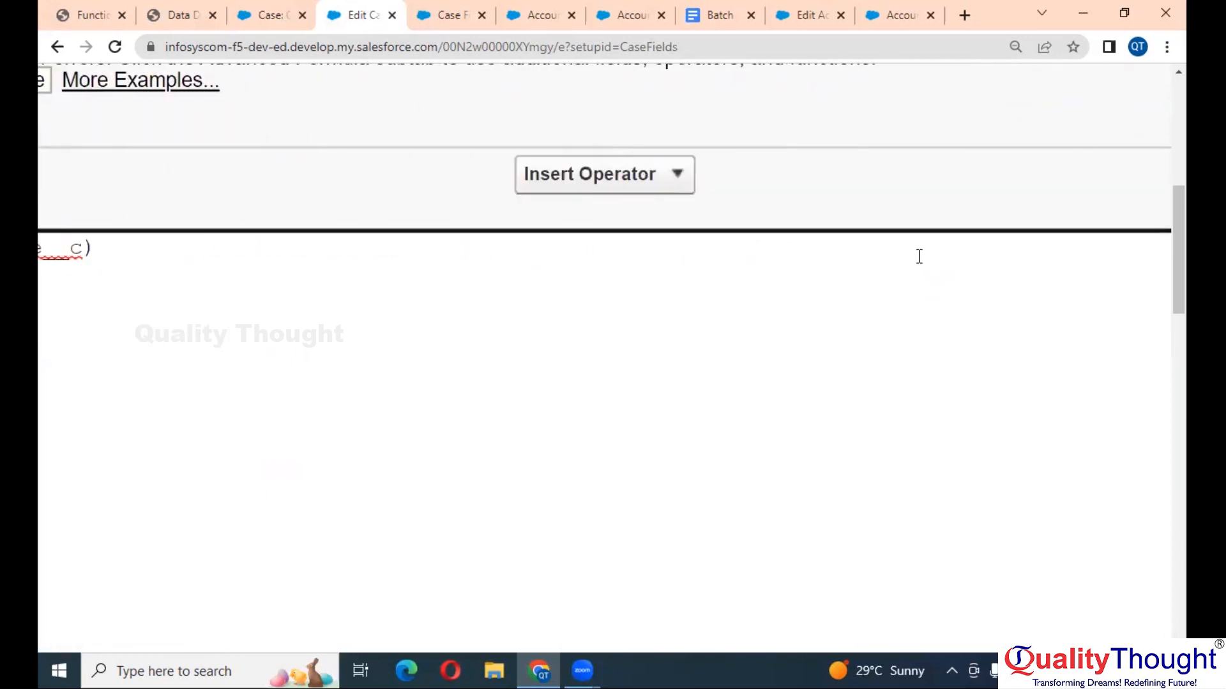
pyautogui.hscroll(4, 919, 256)
pyautogui.click(979, 293)
pyautogui.write('text')
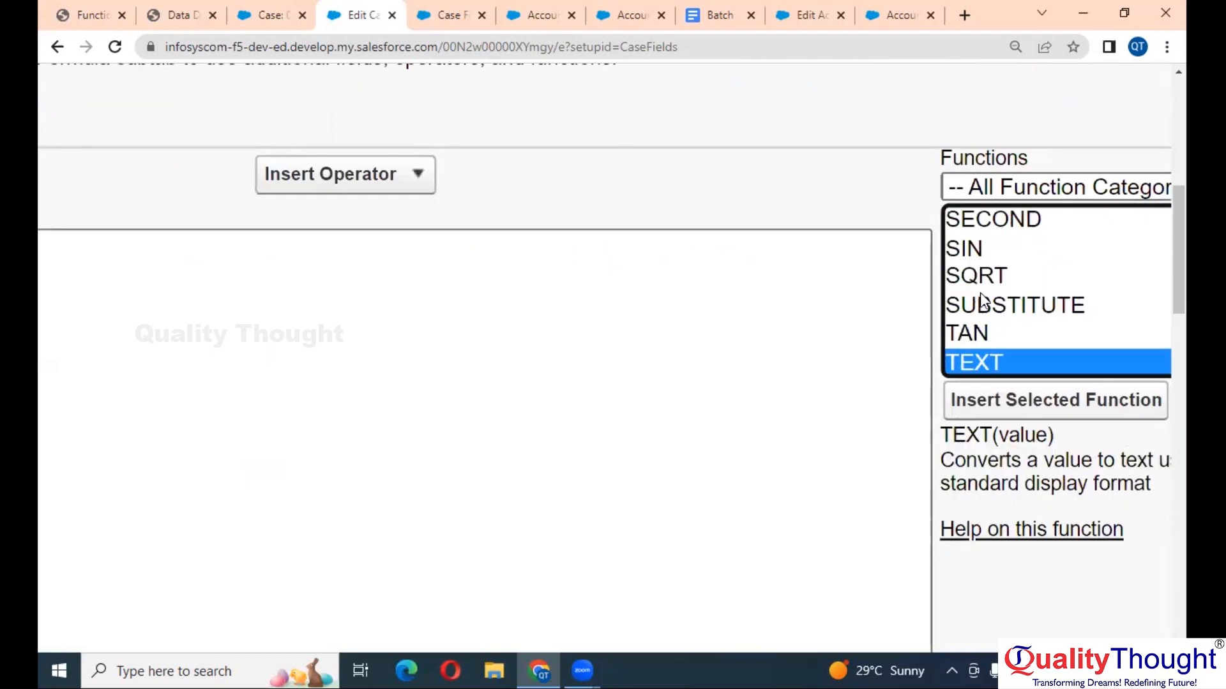
pyautogui.click(1101, 401)
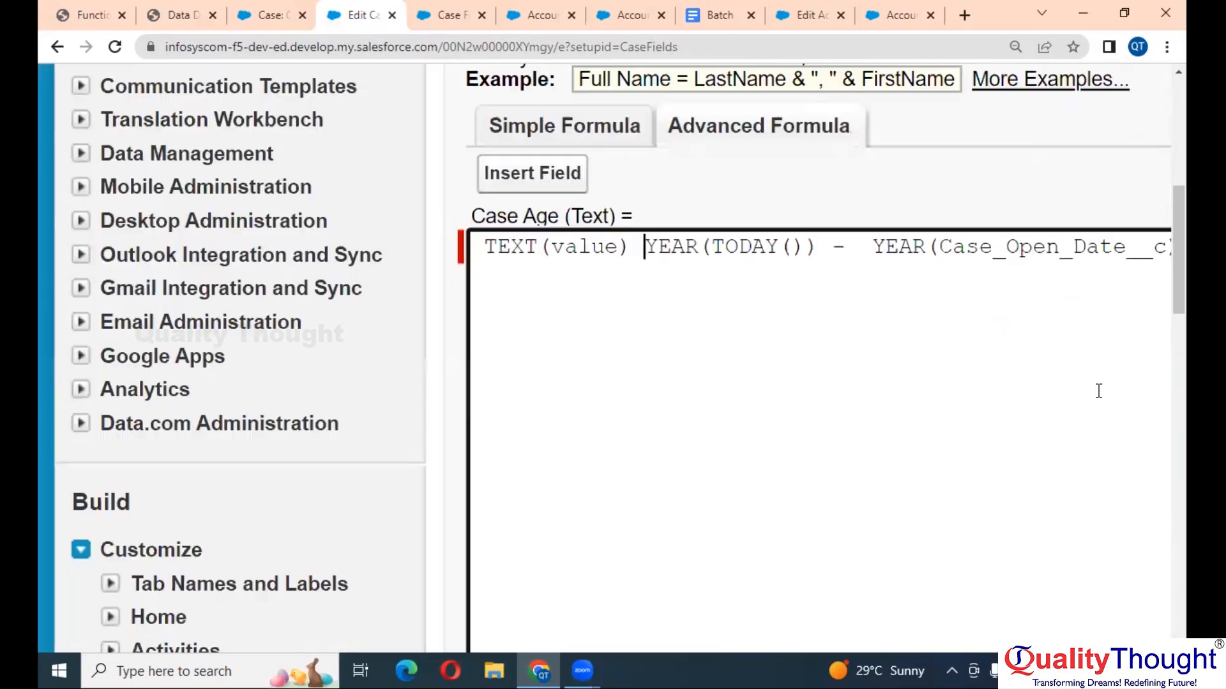
# - Move the YEAR difference into TEXT() and check the wrapped formula's syntax
pyautogui.click(643, 249)
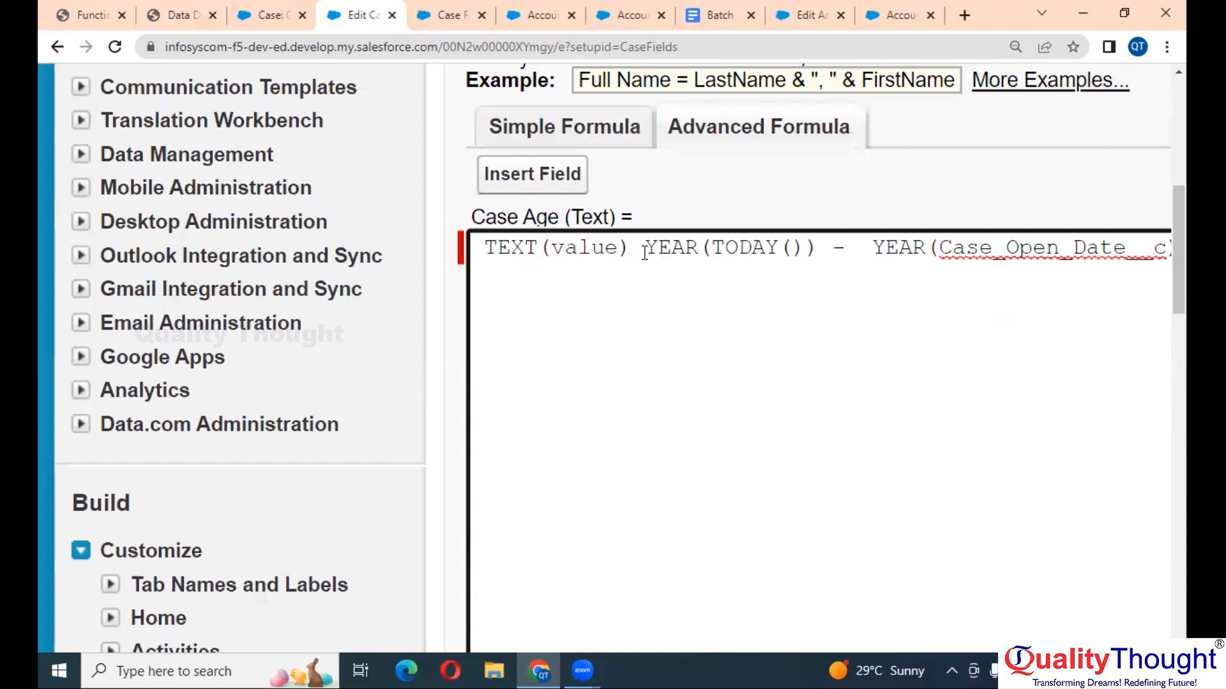
pyautogui.press('End')
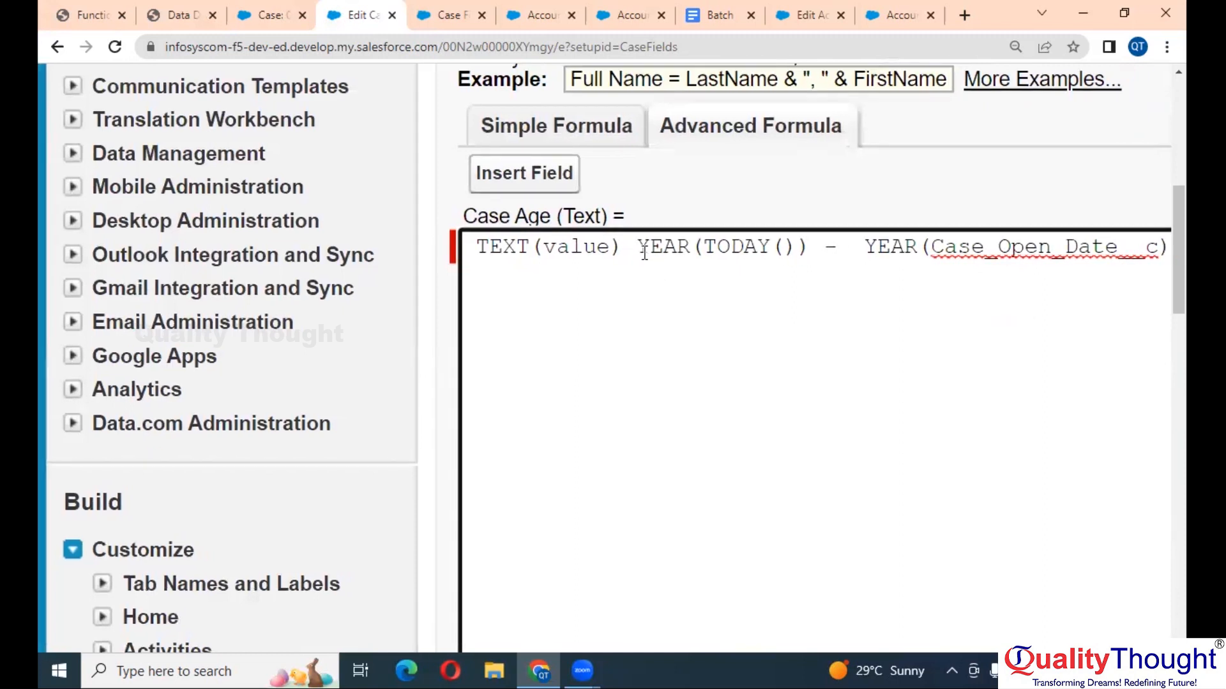
pyautogui.press('Home')
pyautogui.press('Right')
pyautogui.press('Right')
pyautogui.press('Right')
pyautogui.press('Right')
pyautogui.click(644, 253)
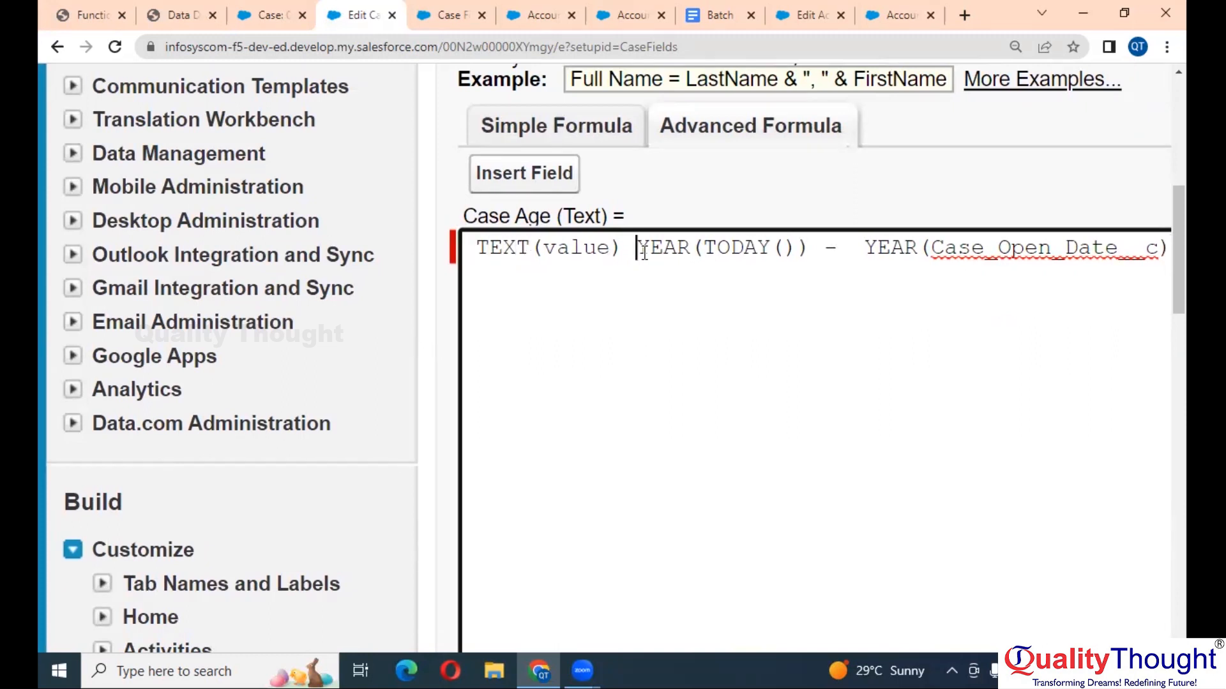
pyautogui.hotkey('shift', 'End')
pyautogui.hotkey('ctrl', 'c')
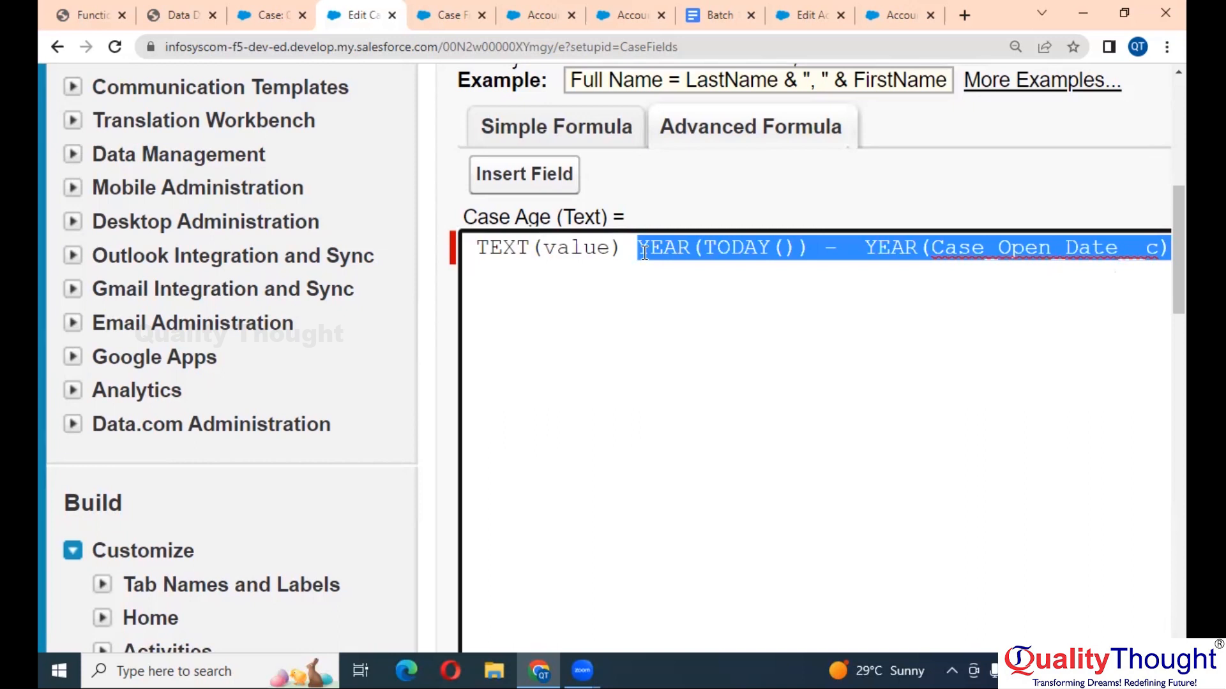
pyautogui.press('BackSpace')
pyautogui.doubleClick(571, 249)
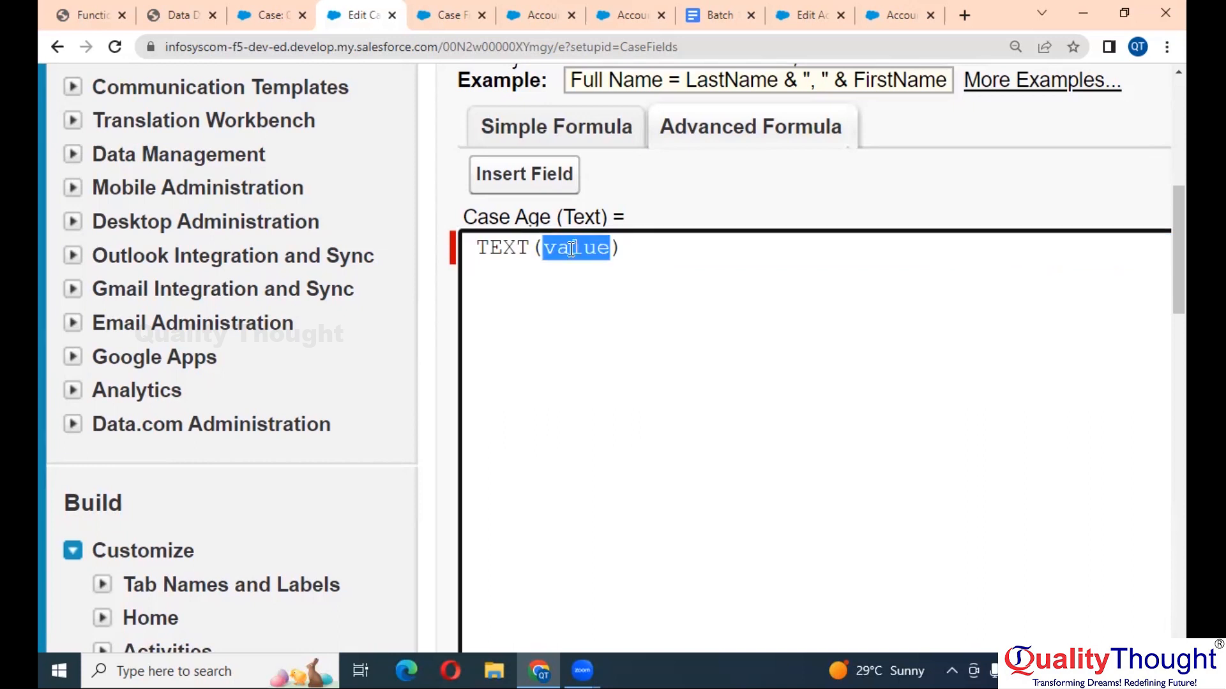
pyautogui.hotkey('ctrl', 'v')
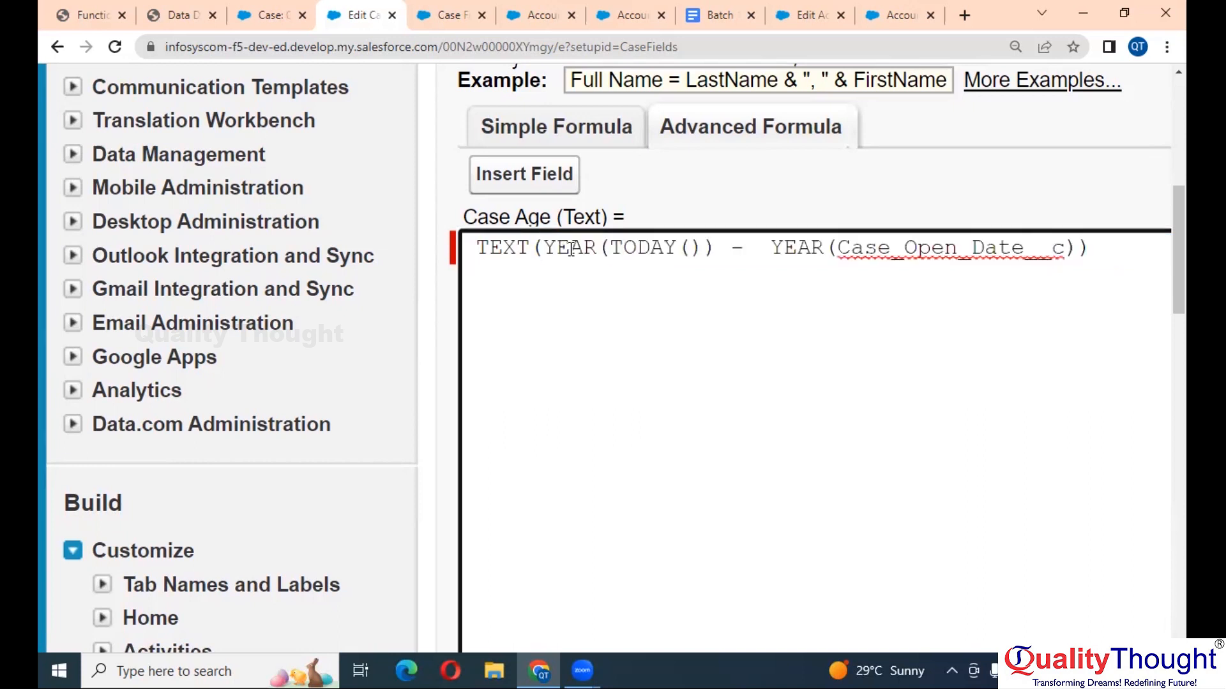
pyautogui.scroll(-5, 593, 401)
pyautogui.scroll(-3, 594, 402)
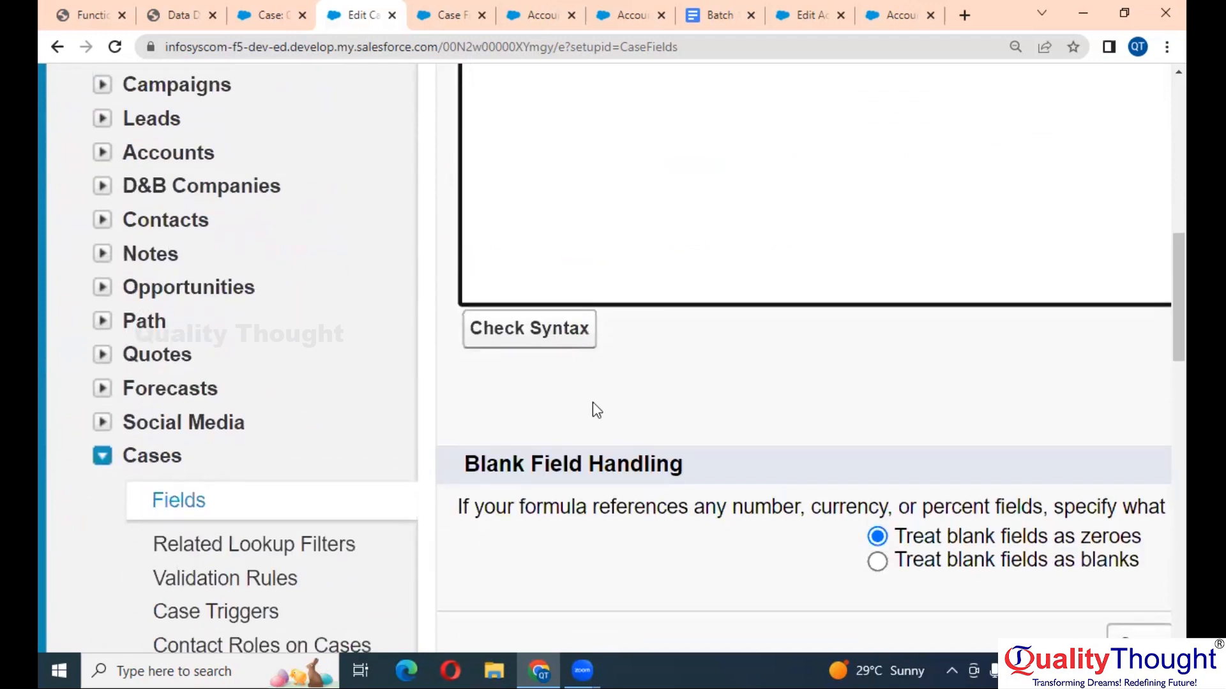
pyautogui.click(544, 333)
# - Save the updated Case Age formula
pyautogui.scroll(-10, 837, 353)
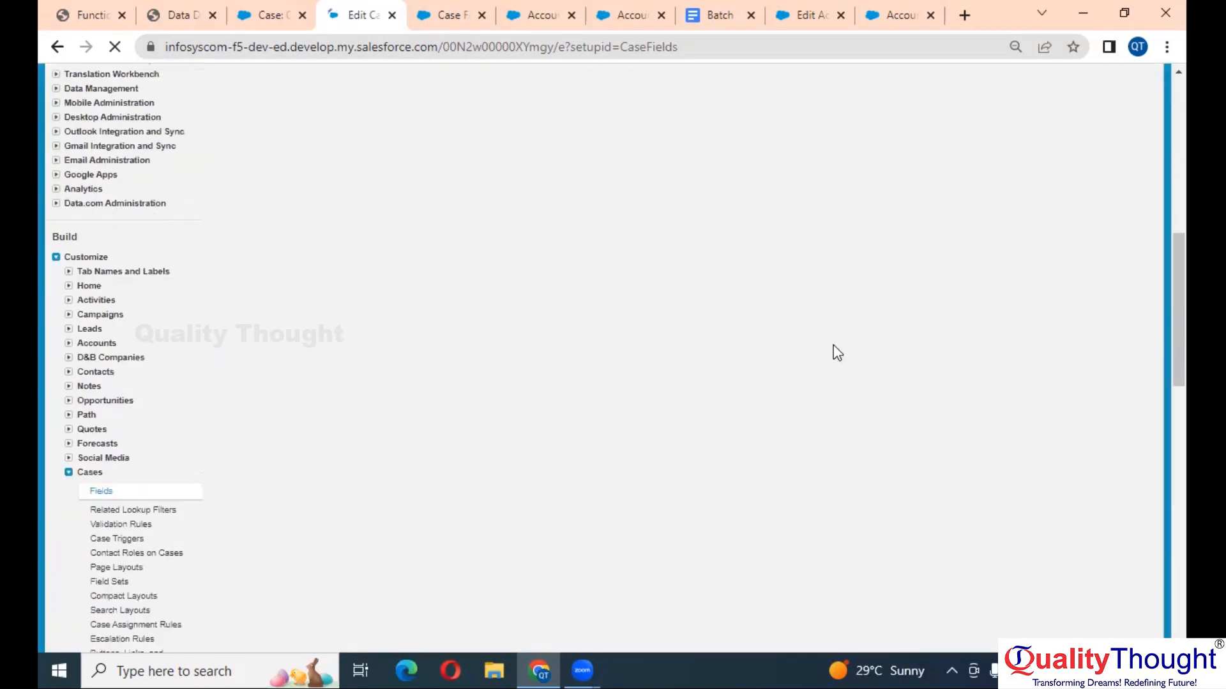
pyautogui.scroll(-1, 837, 353)
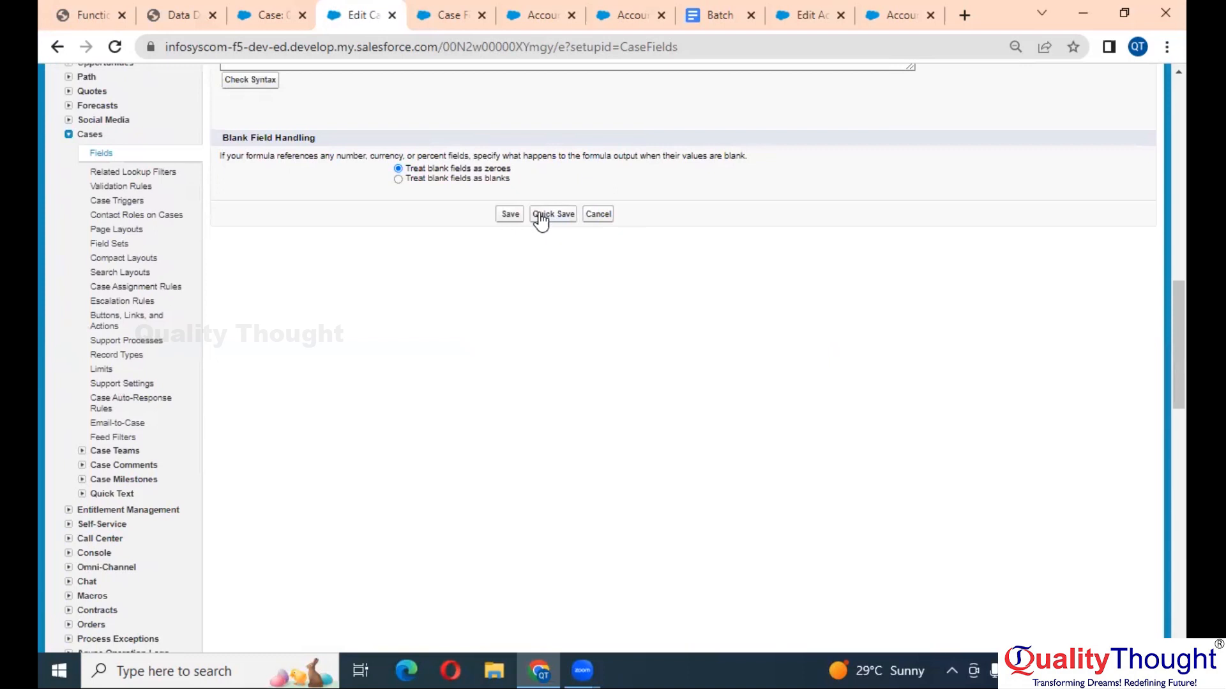
pyautogui.click(512, 217)
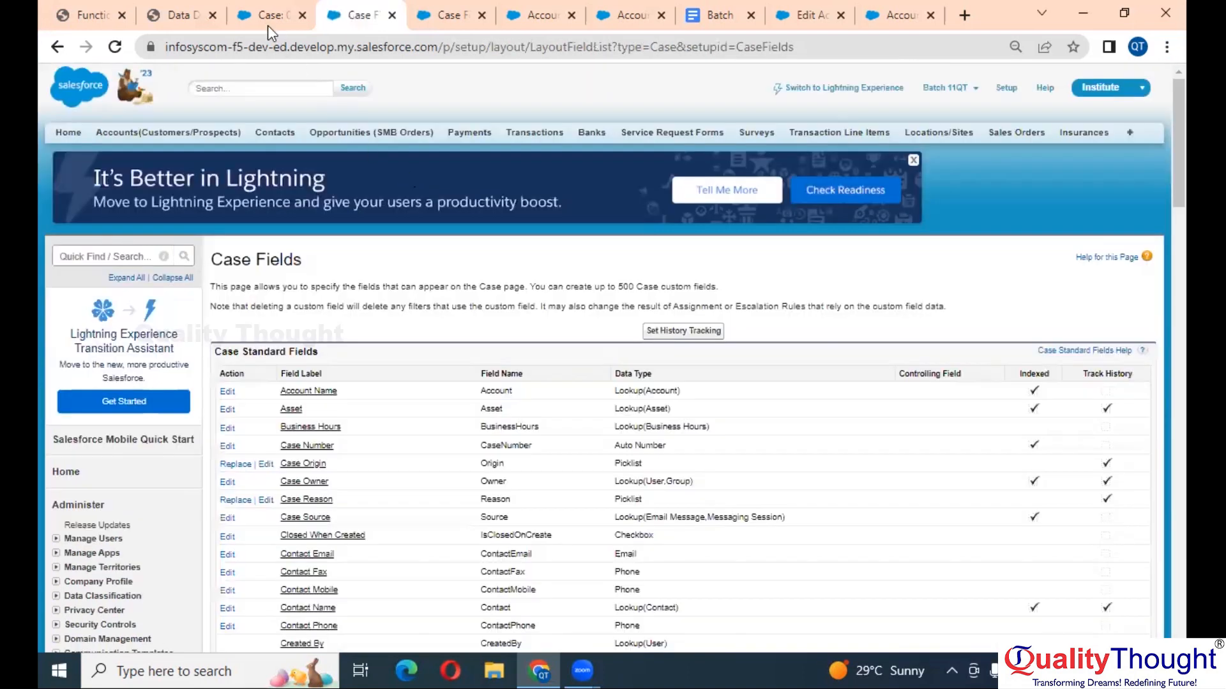
# - Reload case 00001031 to confirm Case Age shows 1, then bring up the Data Dictionary PDF
pyautogui.click(264, 12)
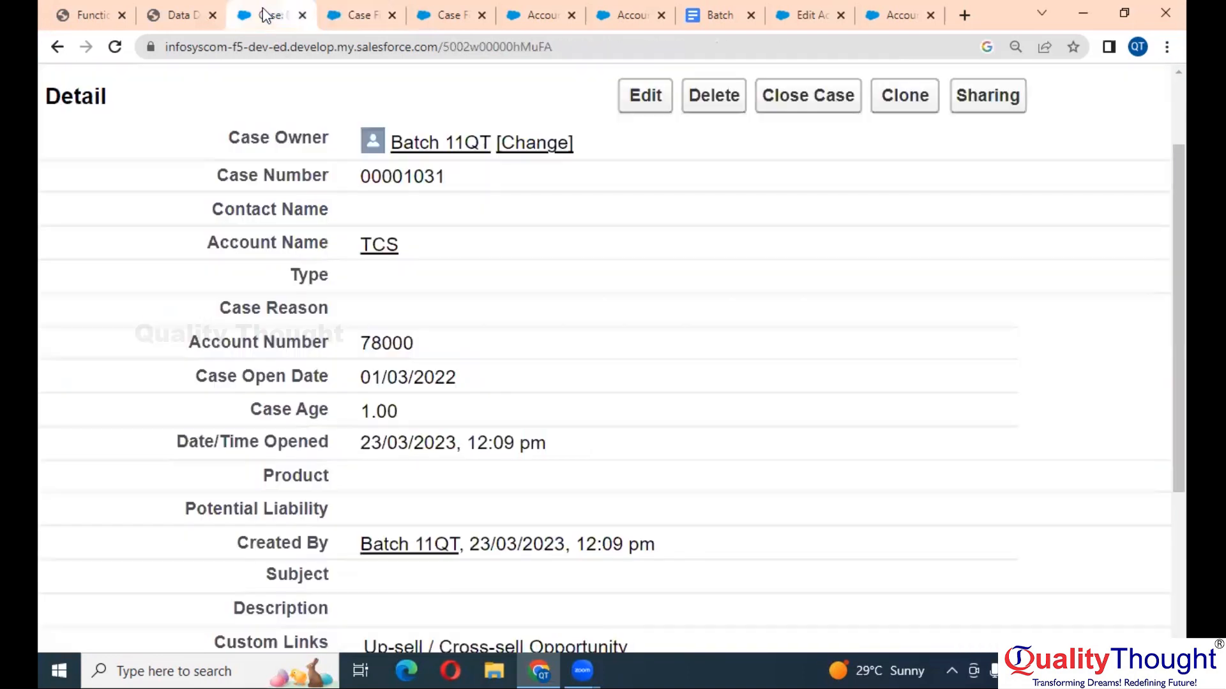
pyautogui.click(114, 48)
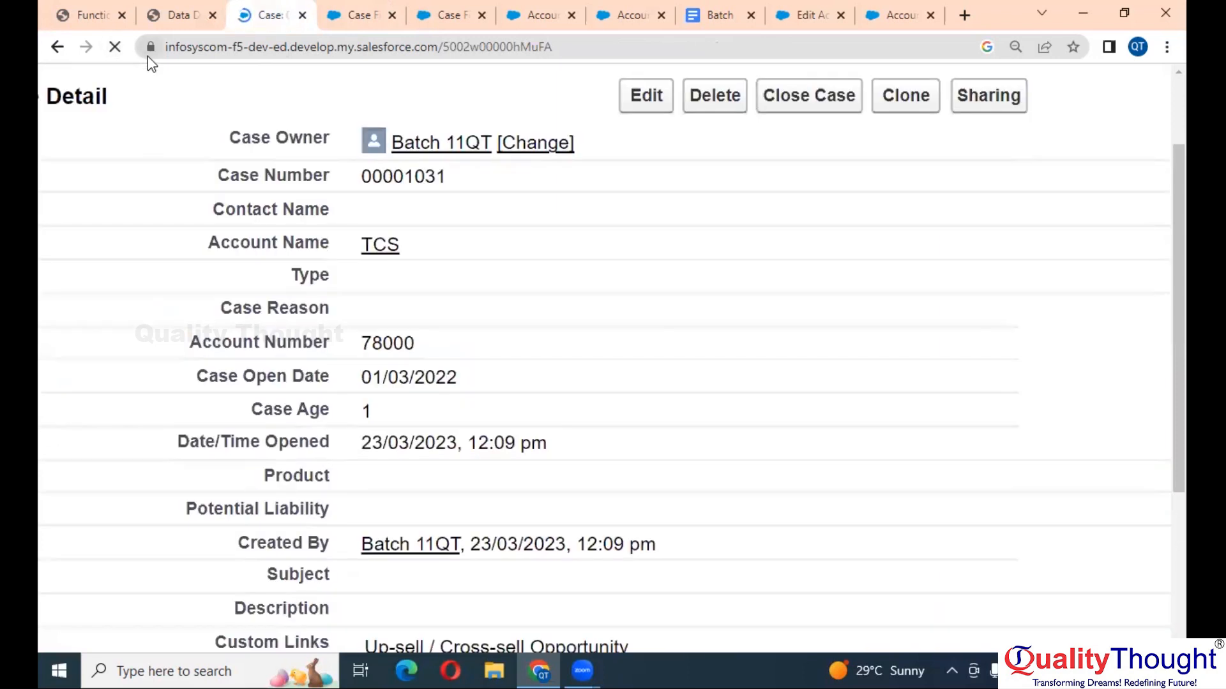
pyautogui.scroll(2, 389, 427)
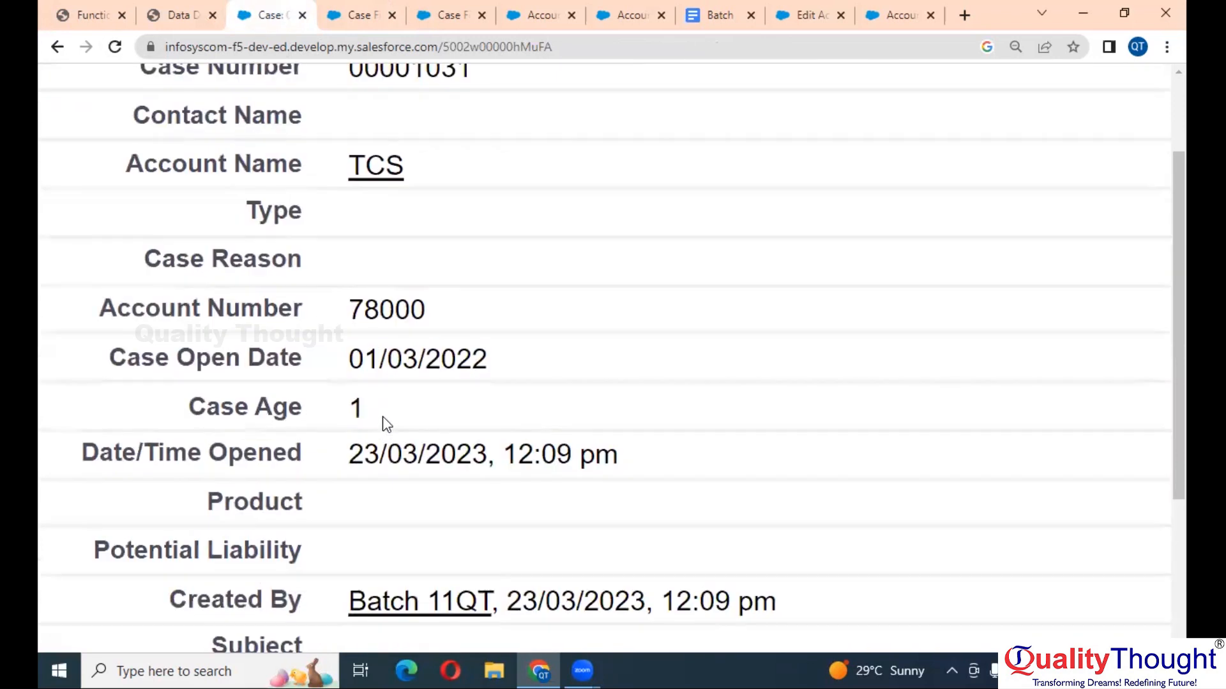
pyautogui.scroll(-5, 382, 416)
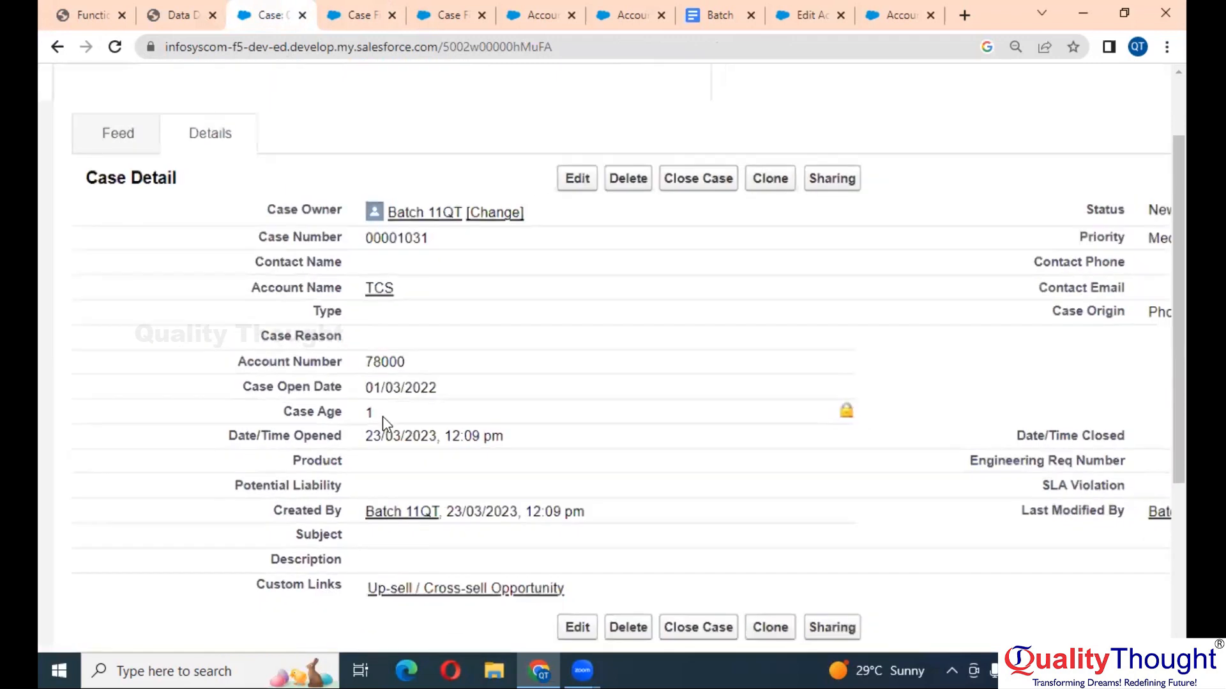
pyautogui.click(185, 9)
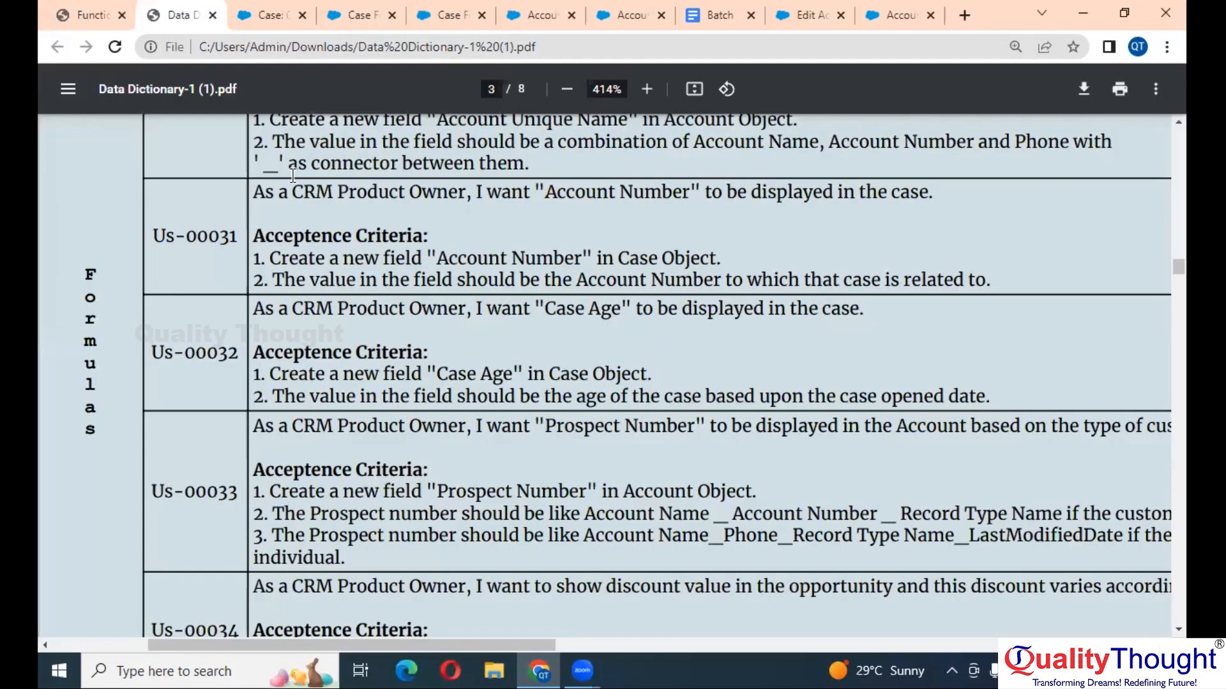
# - Briefly highlight 'Record Type' in the Us-00029 Cases requirement, then clear it
pyautogui.scroll(-3, 484, 404)
pyautogui.scroll(-1, 485, 404)
pyautogui.hscroll(3, 485, 403)
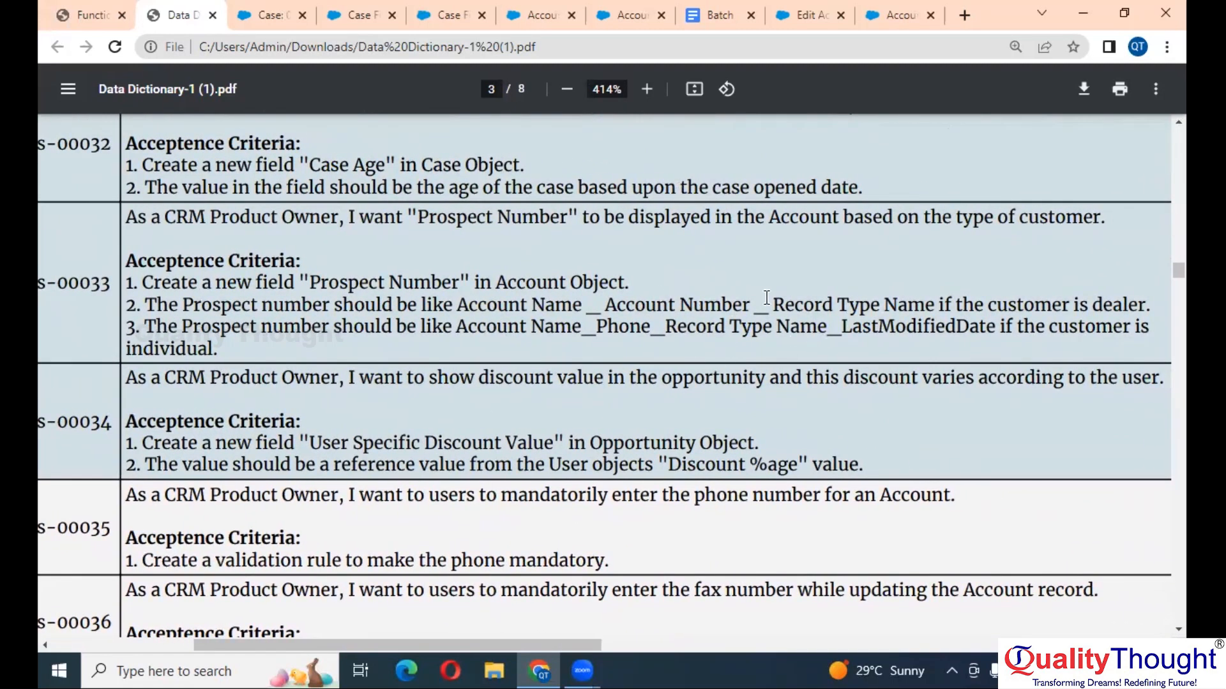
pyautogui.moveTo(774, 308); pyautogui.dragTo(884, 307)
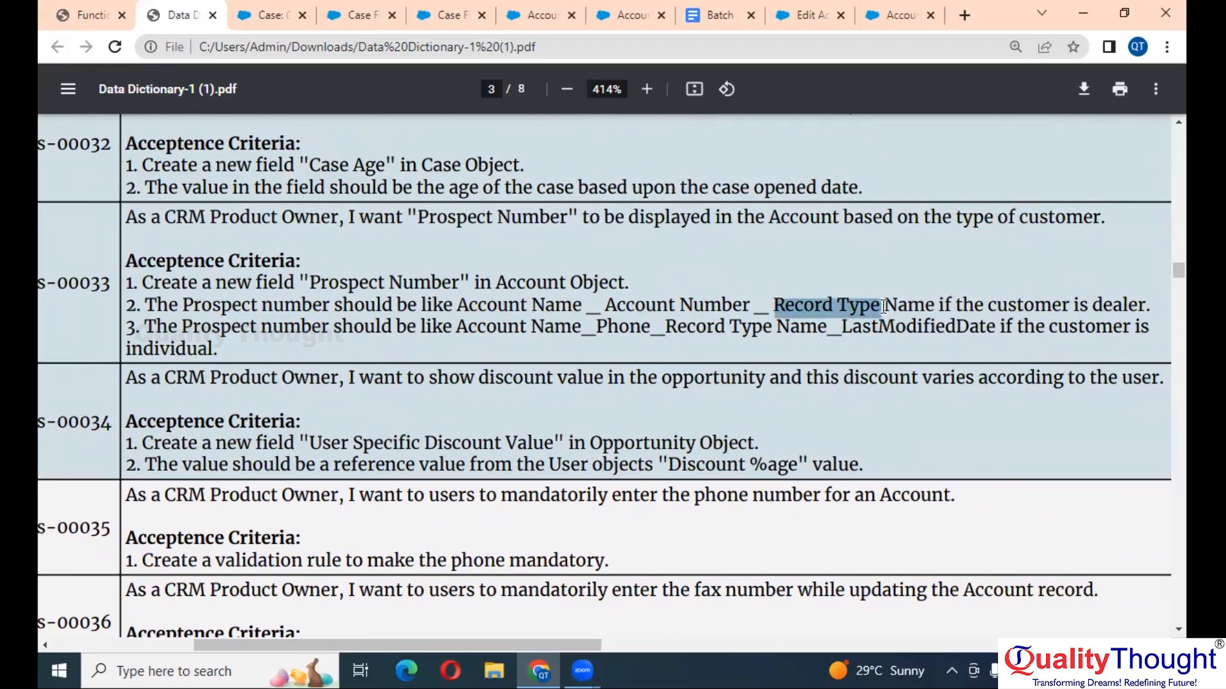
pyautogui.click(794, 313)
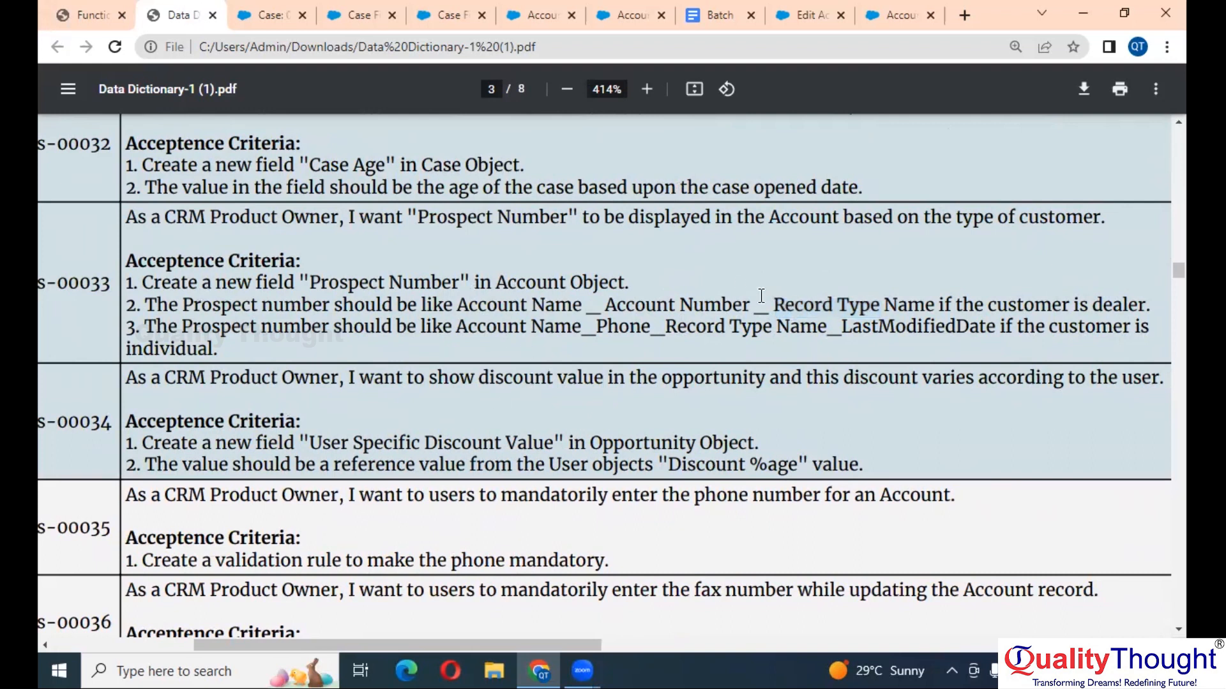
pyautogui.hscroll(-4, 607, 306)
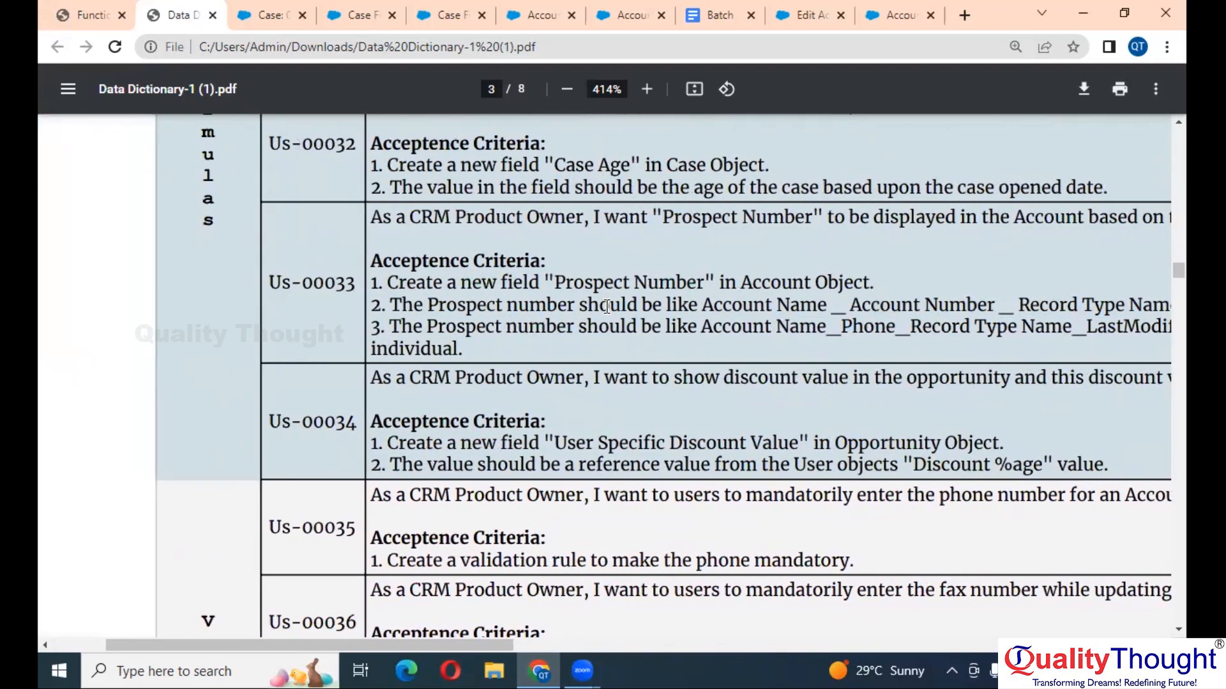
# - Scroll through the Formulas requirements up to Us-00034, then return to the Google Docs notes
pyautogui.scroll(-1, 607, 306)
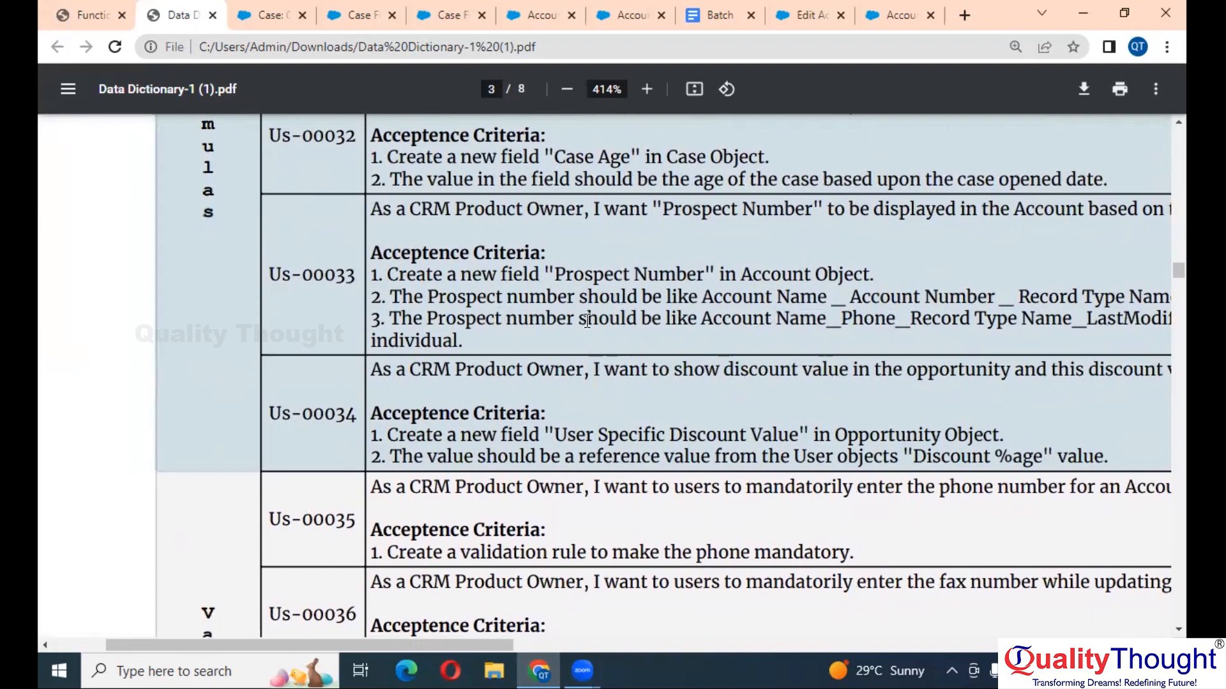
pyautogui.scroll(-3, 685, 364)
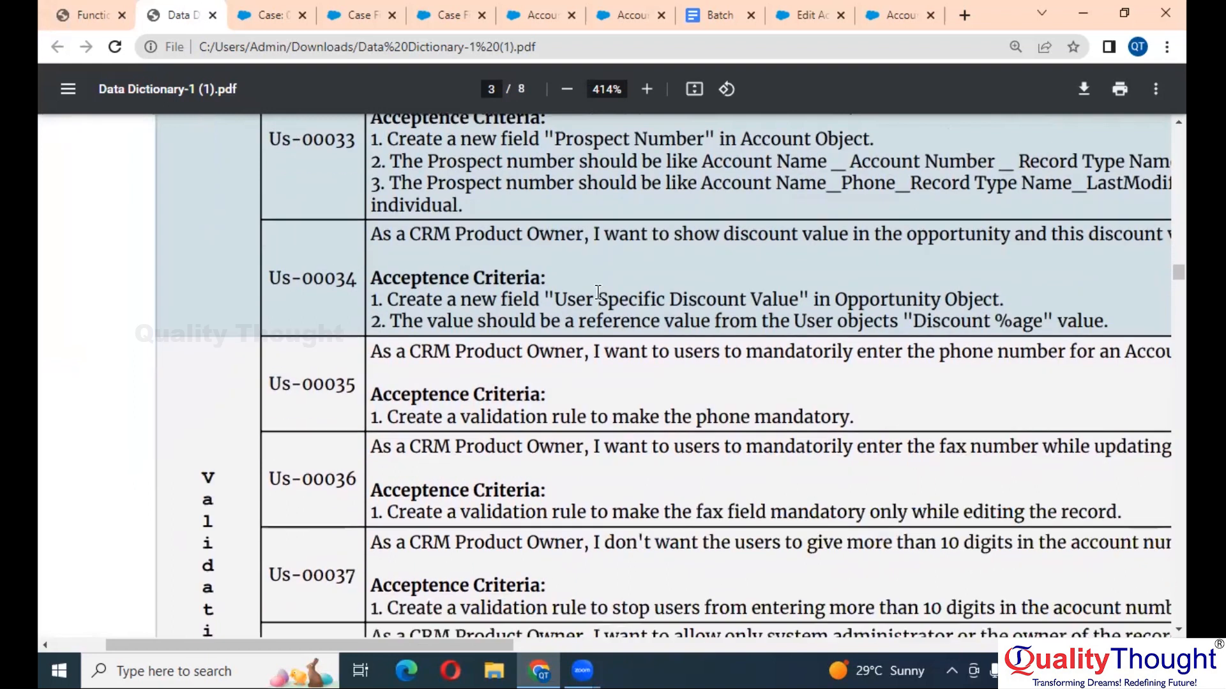
pyautogui.scroll(5, 598, 292)
pyautogui.scroll(20, 597, 292)
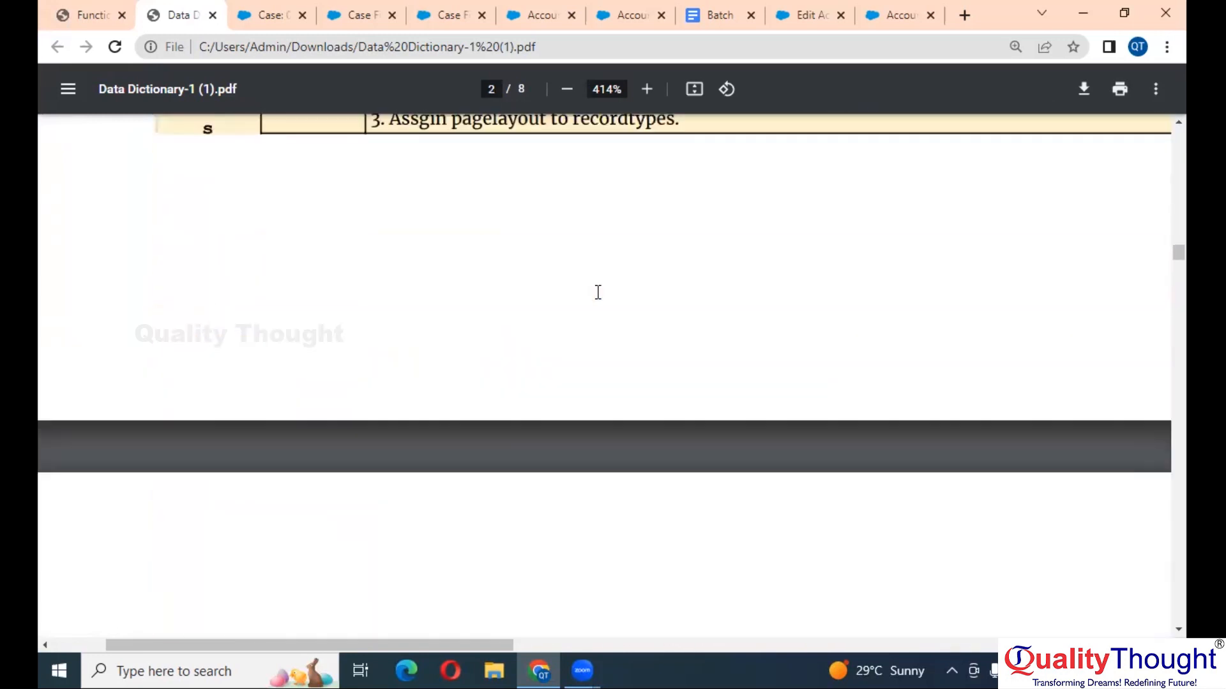
pyautogui.scroll(1, 598, 292)
pyautogui.hscroll(1, 597, 293)
pyautogui.scroll(-3, 598, 292)
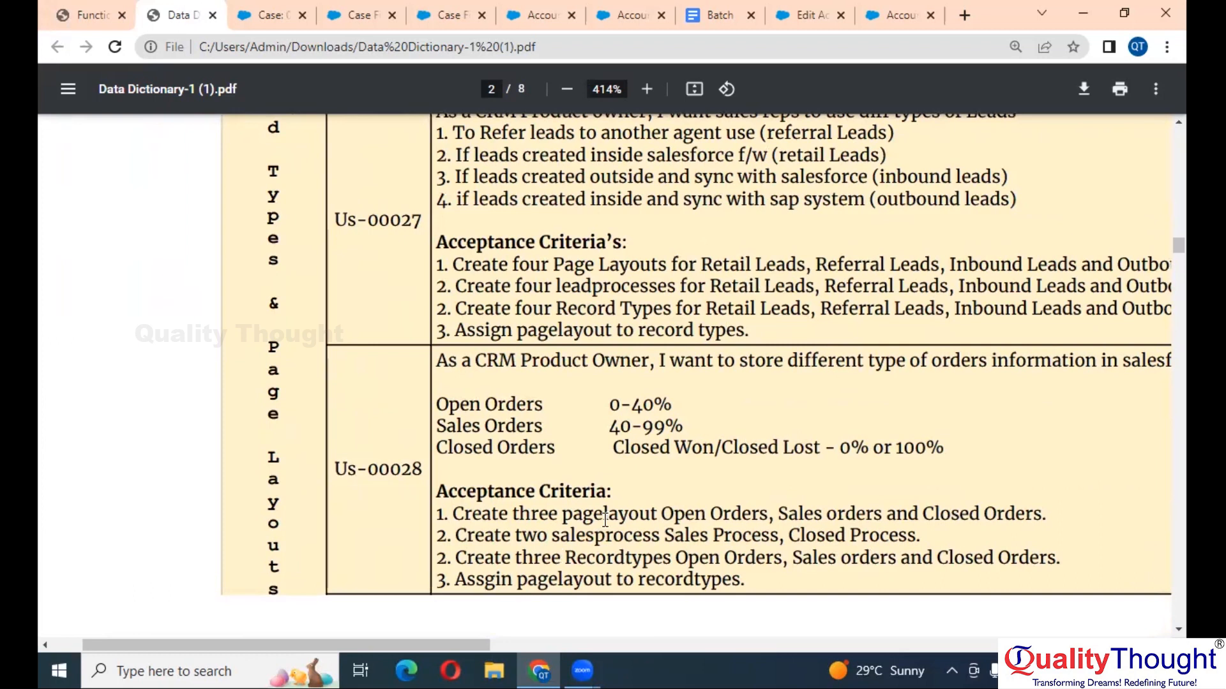
pyautogui.scroll(-1, 600, 233)
pyautogui.scroll(-10, 681, 246)
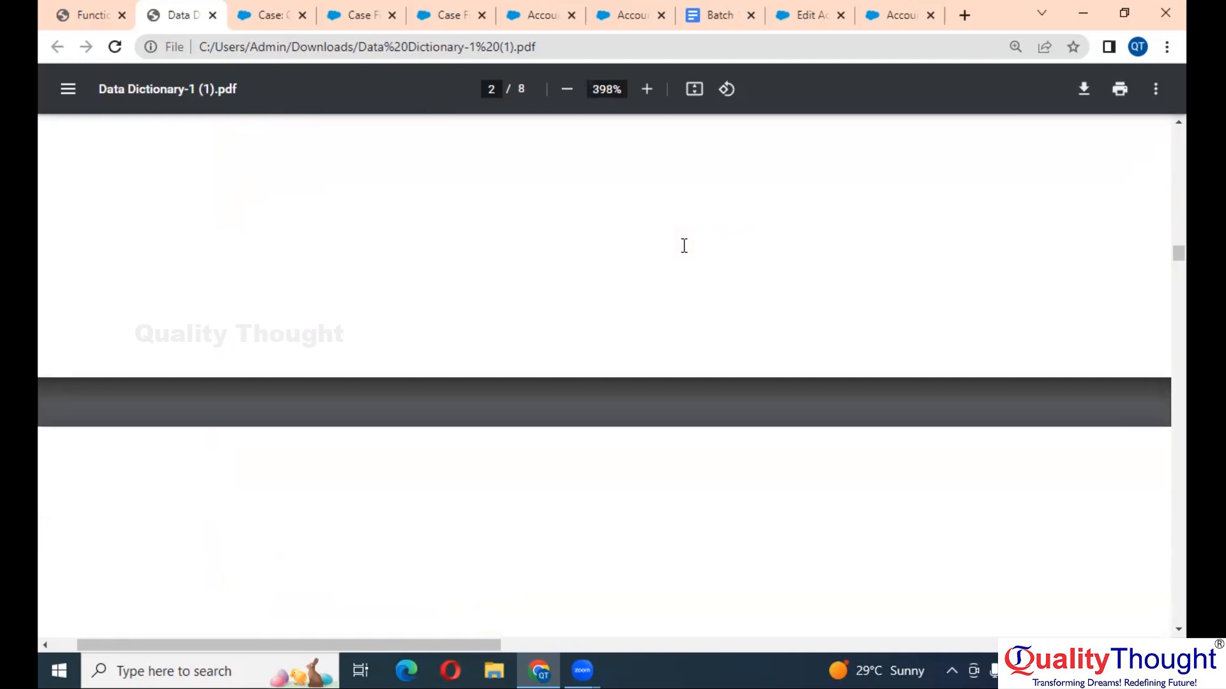
pyautogui.scroll(-2, 683, 246)
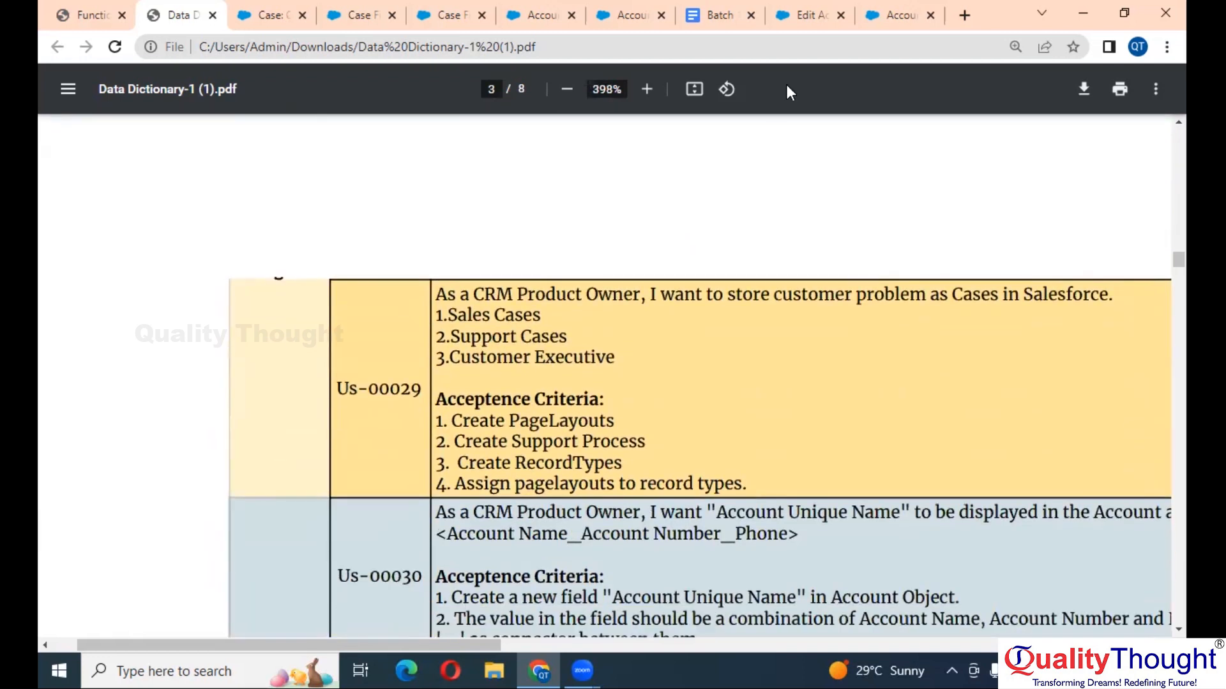
pyautogui.click(719, 12)
# - Close all browser tabs to the right of the Batch 11 notes tab
pyautogui.moveTo(719, 5); pyautogui.dragTo(447, 10)
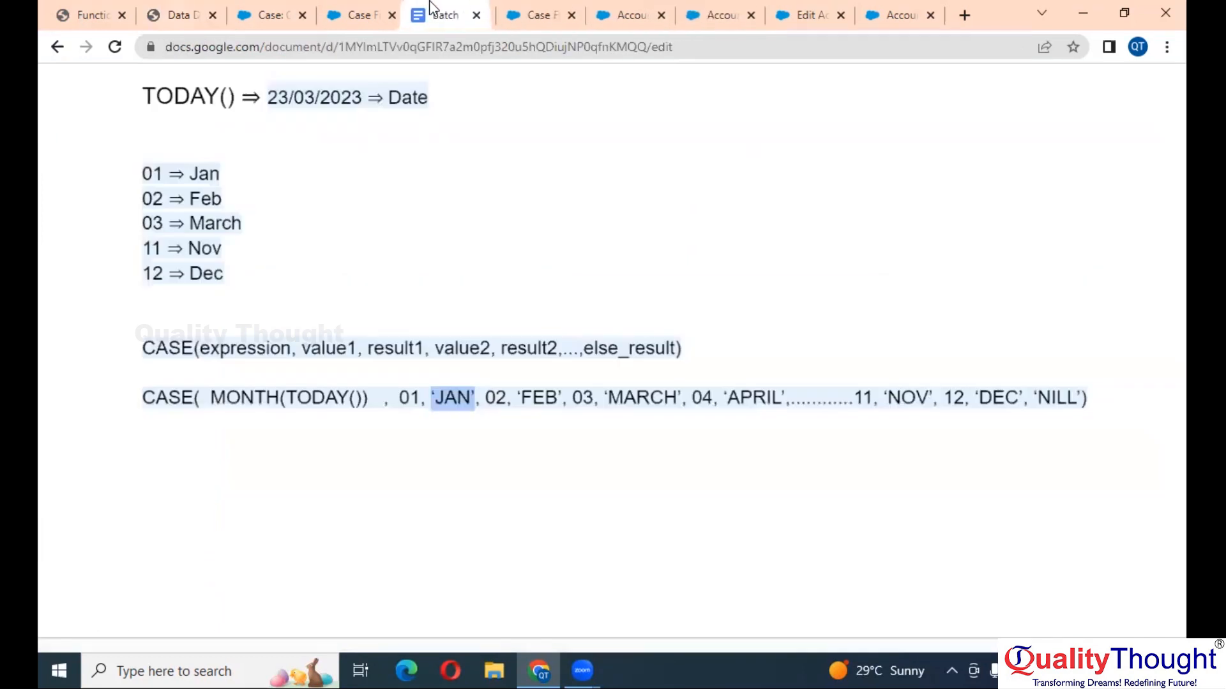
pyautogui.rightClick(431, 10)
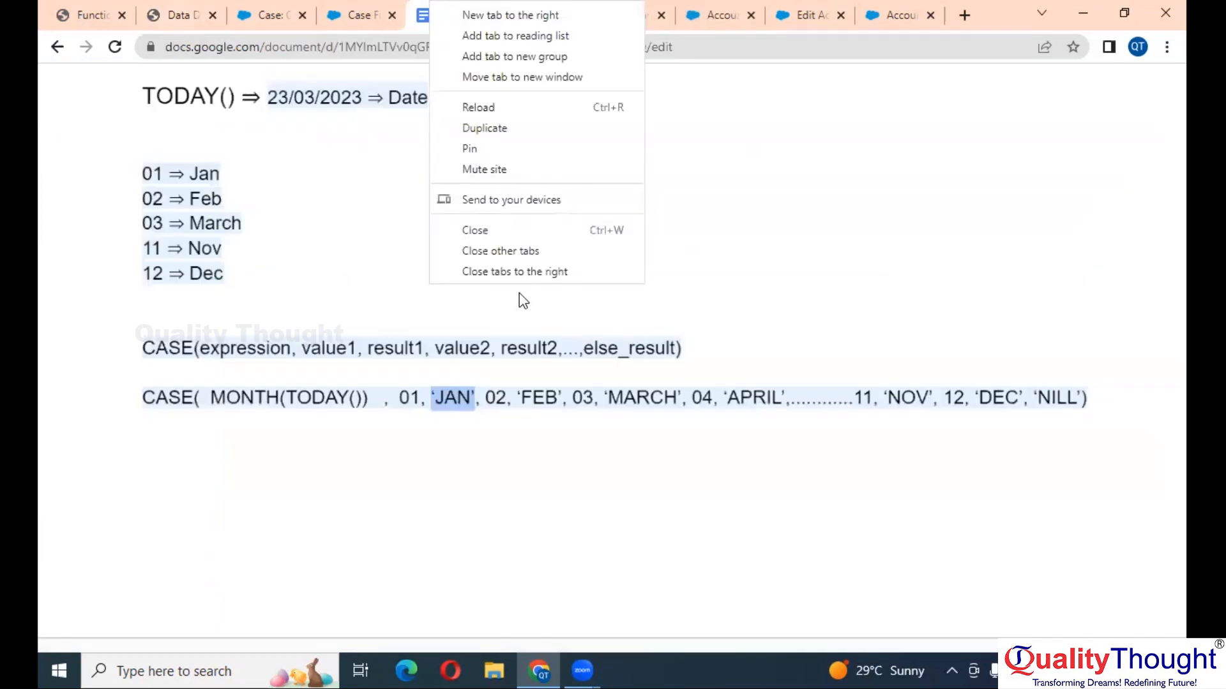
pyautogui.click(544, 272)
# - Add a 'Validations :' heading after the CASE month example and push it onto a new page
pyautogui.click(1110, 406)
pyautogui.press('Return')
pyautogui.press('Return')
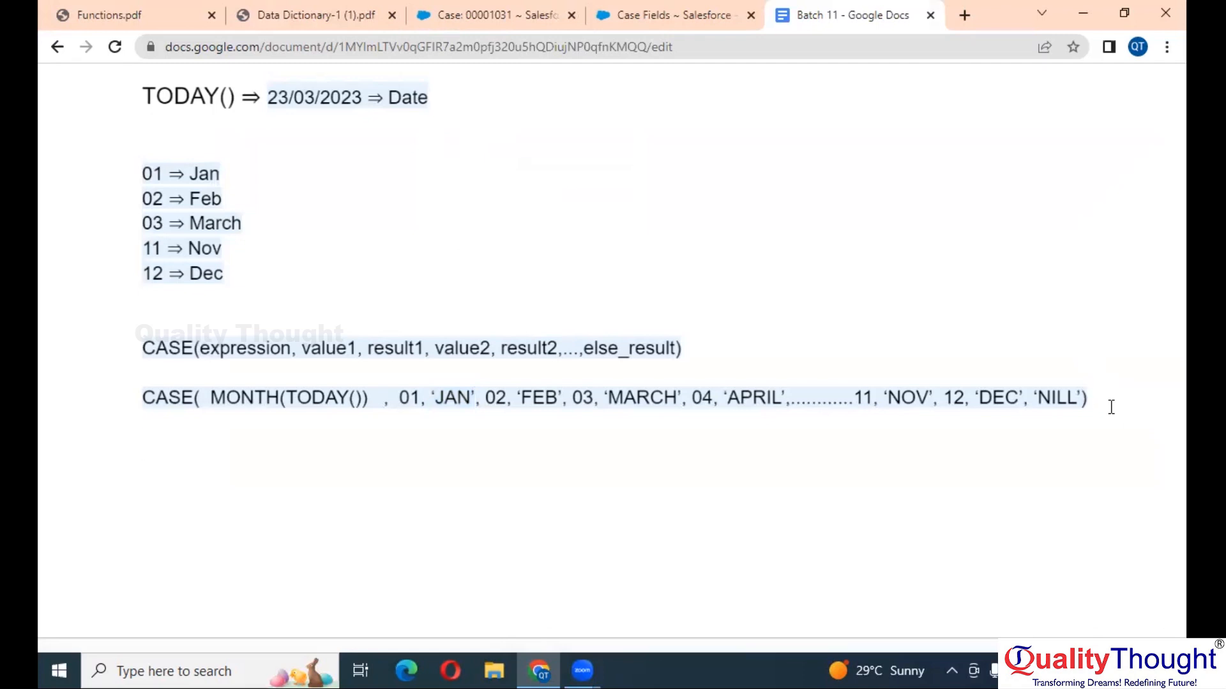
pyautogui.write('Validatio')
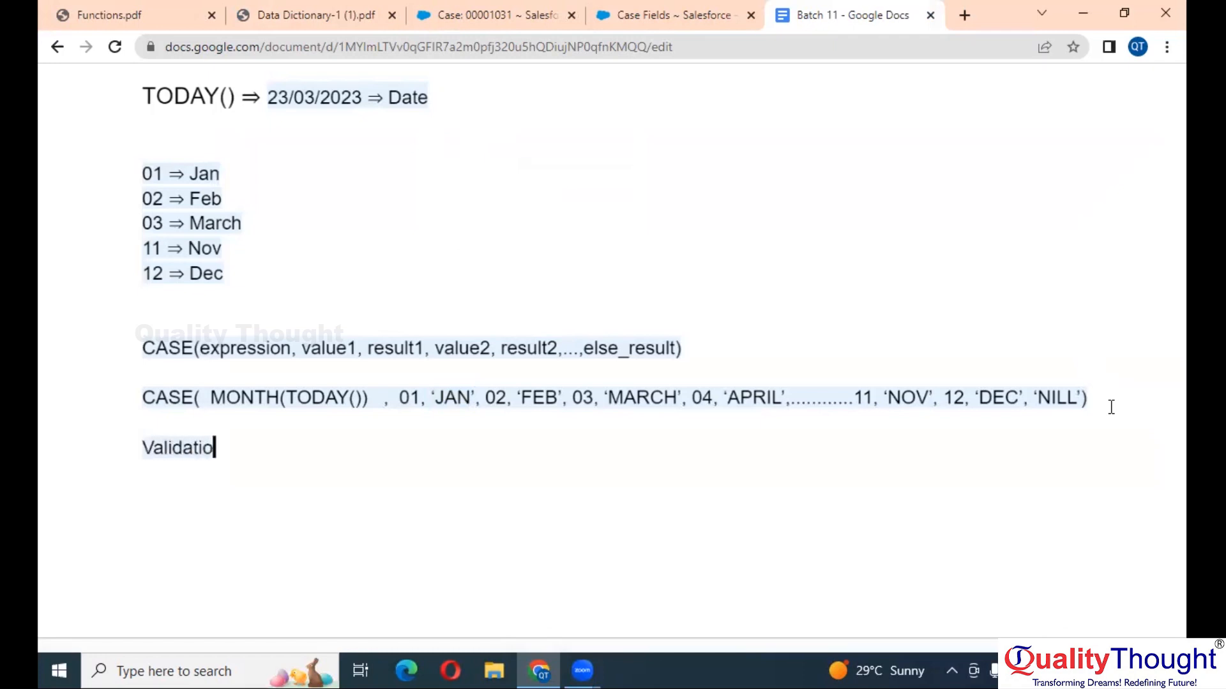
pyautogui.write('ns :')
pyautogui.press('Return')
pyautogui.press('BackSpace')
pyautogui.write(':')
pyautogui.press('Escape')
pyautogui.press('Return')
pyautogui.press('Return')
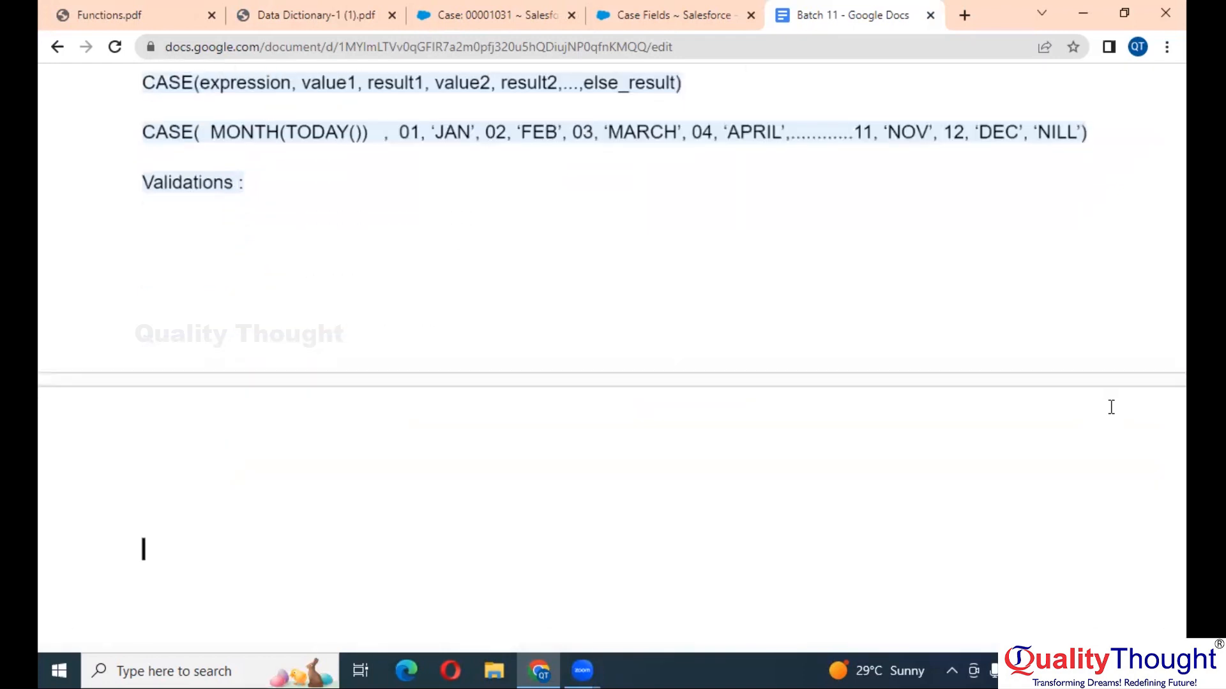
pyautogui.click(136, 174)
pyautogui.hotkey('ctrl', 'Return')
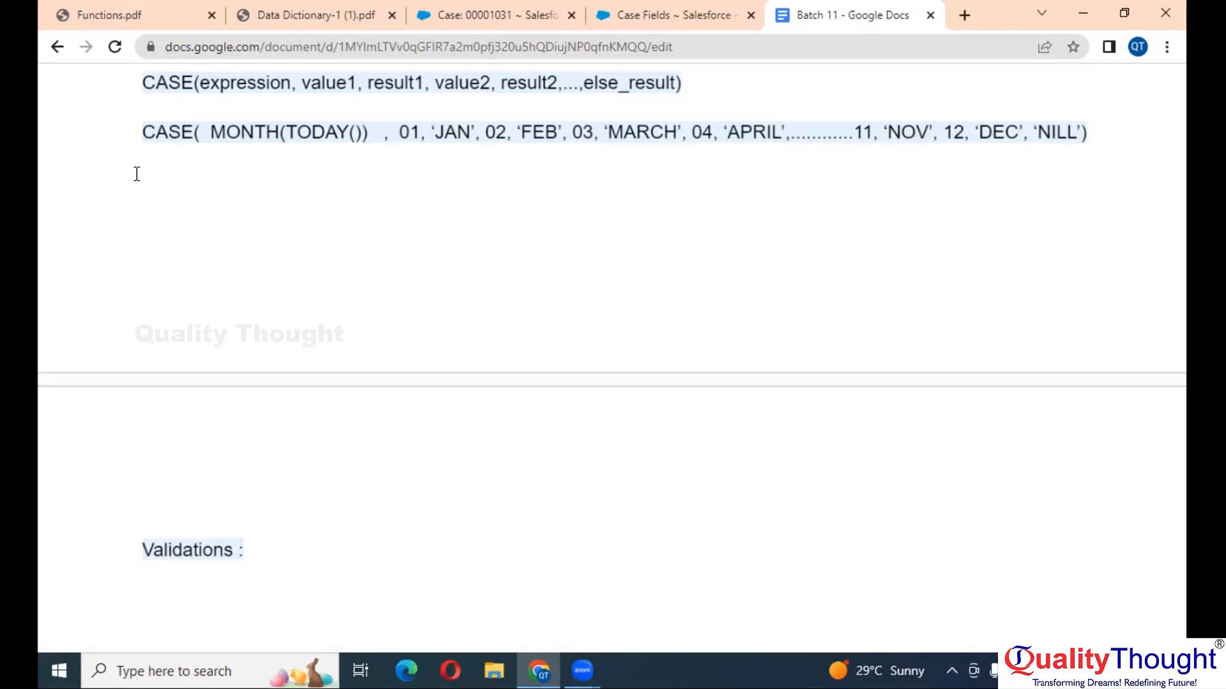
pyautogui.scroll(-4, 137, 173)
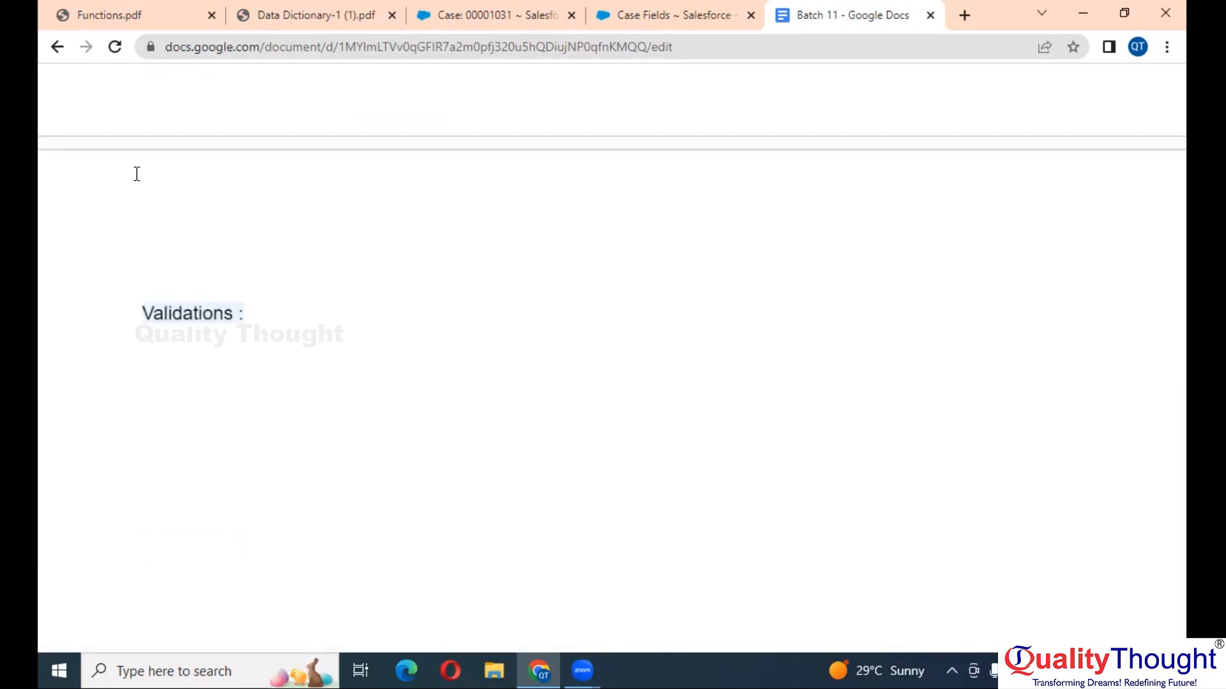
pyautogui.scroll(1, 137, 173)
pyautogui.scroll(-2, 137, 174)
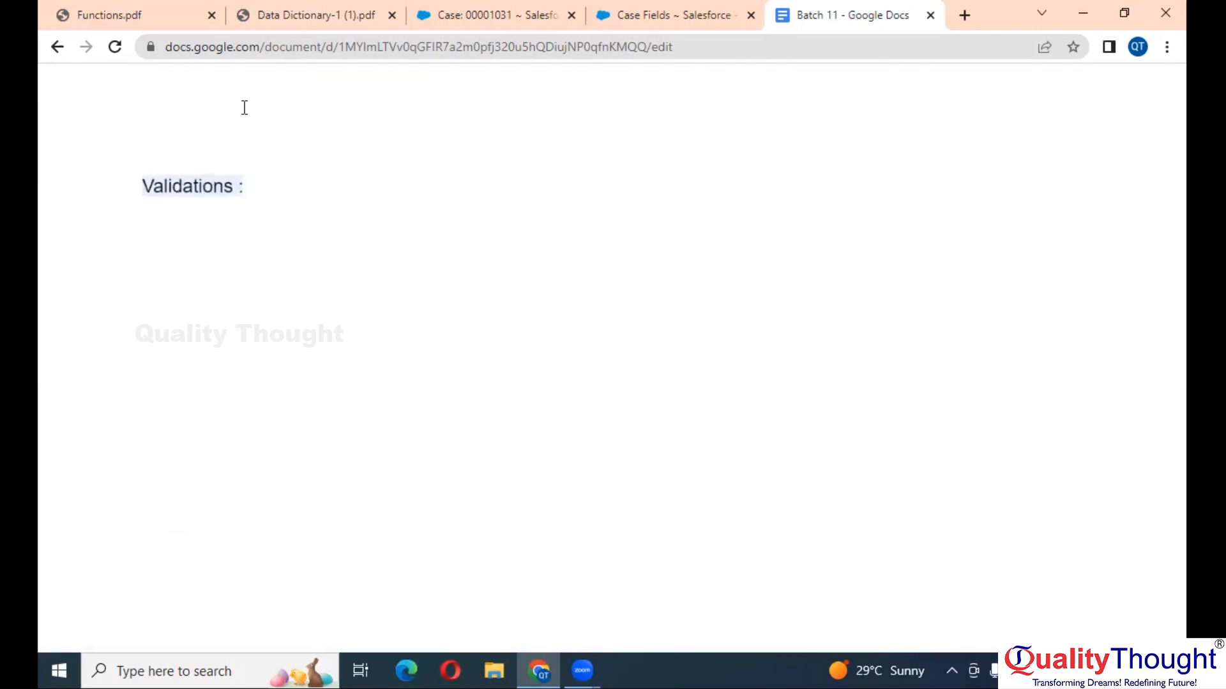
# - Go to the Accounts(Customers/Prospects) home page and start a new Account
pyautogui.click(480, 8)
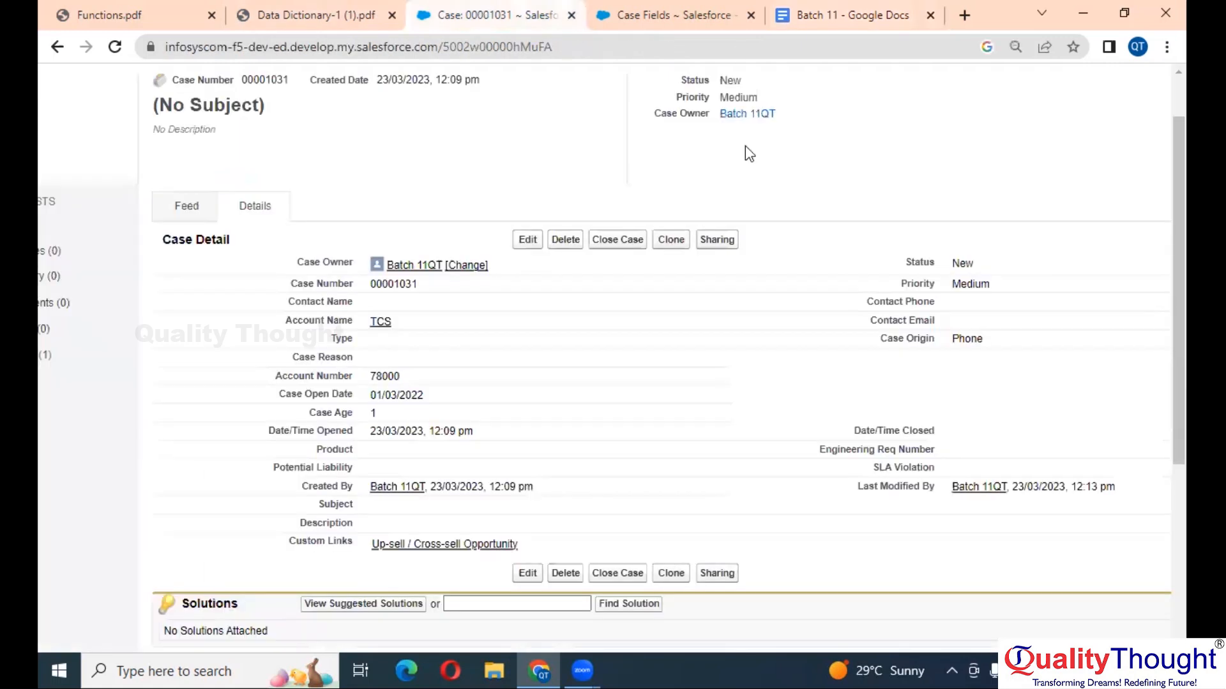
pyautogui.scroll(1, 584, 300)
pyautogui.click(141, 153)
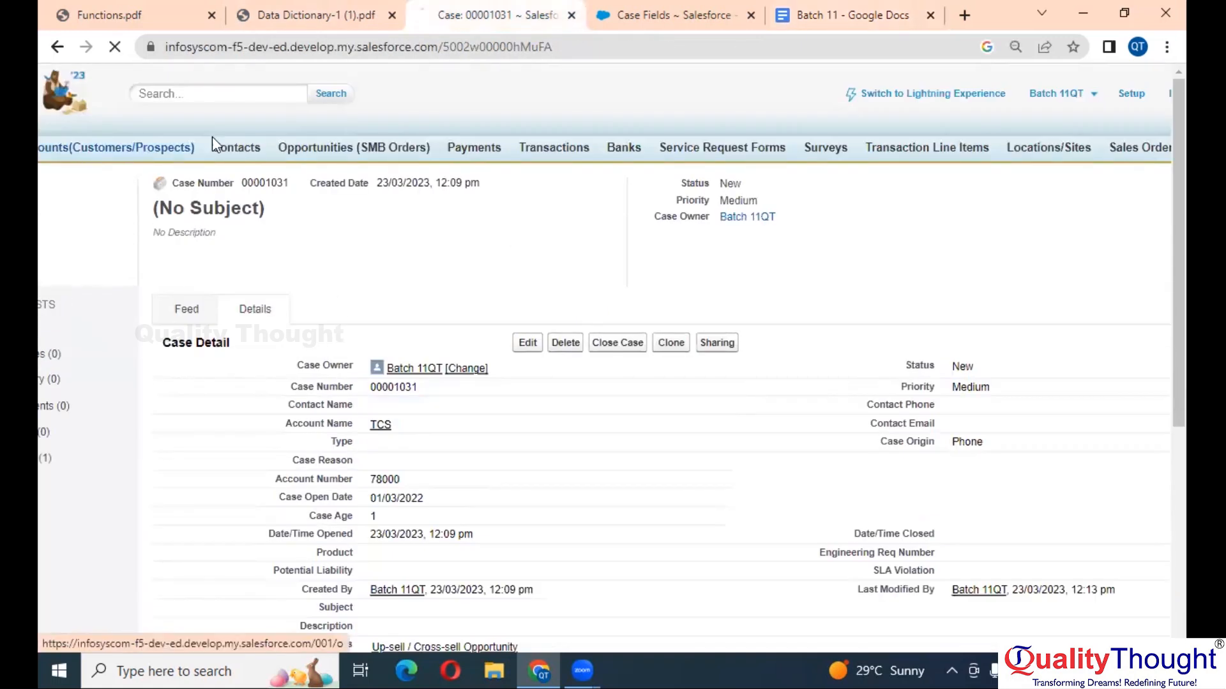
pyautogui.scroll(-2, 626, 358)
pyautogui.click(512, 189)
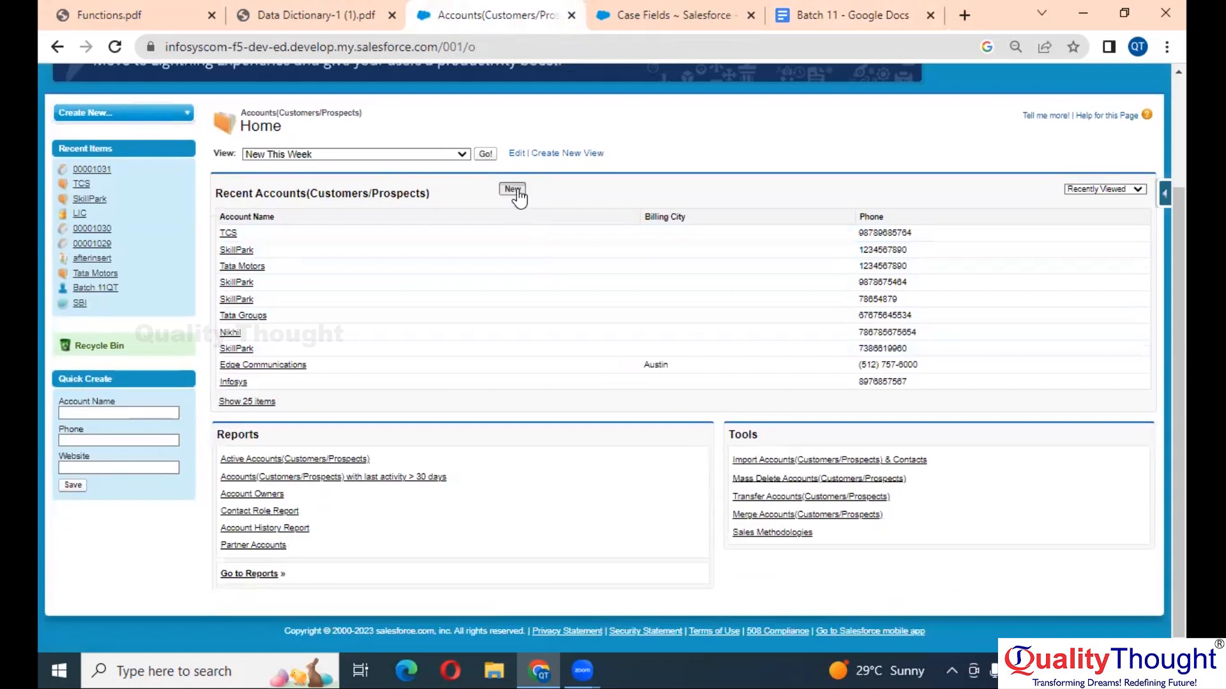
# - Review the Type picklist options, leaving it at --None--, and scan the form's custom fields
pyautogui.scroll(-4, 449, 314)
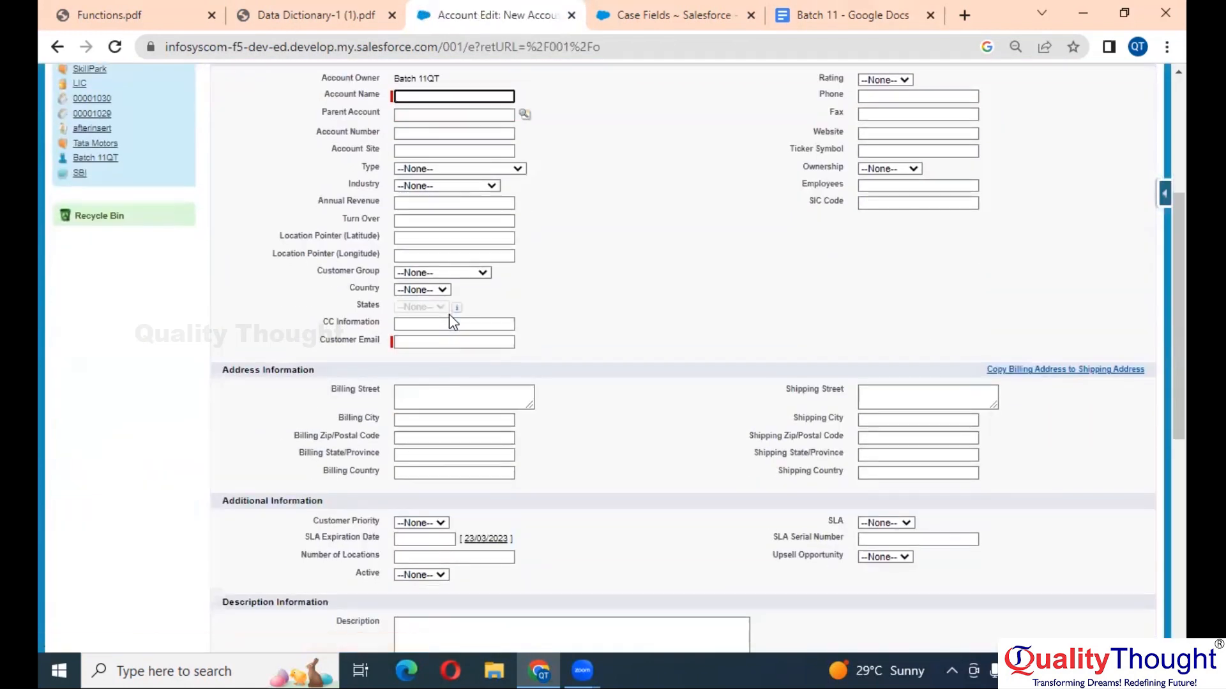
pyautogui.keyDown('ctrl'); pyautogui.scroll(3, 449, 314); pyautogui.keyUp('ctrl')
pyautogui.scroll(2, 449, 314)
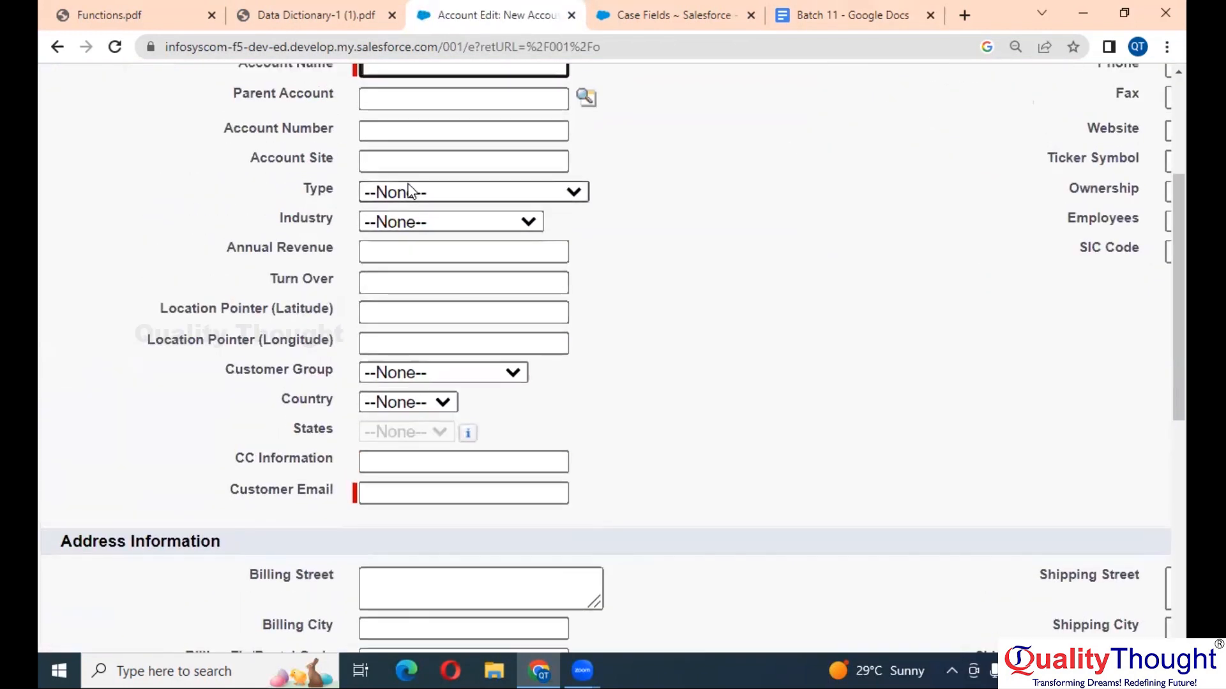
pyautogui.click(407, 191)
pyautogui.keyDown('ctrl'); pyautogui.scroll(4, 408, 191); pyautogui.keyUp('ctrl')
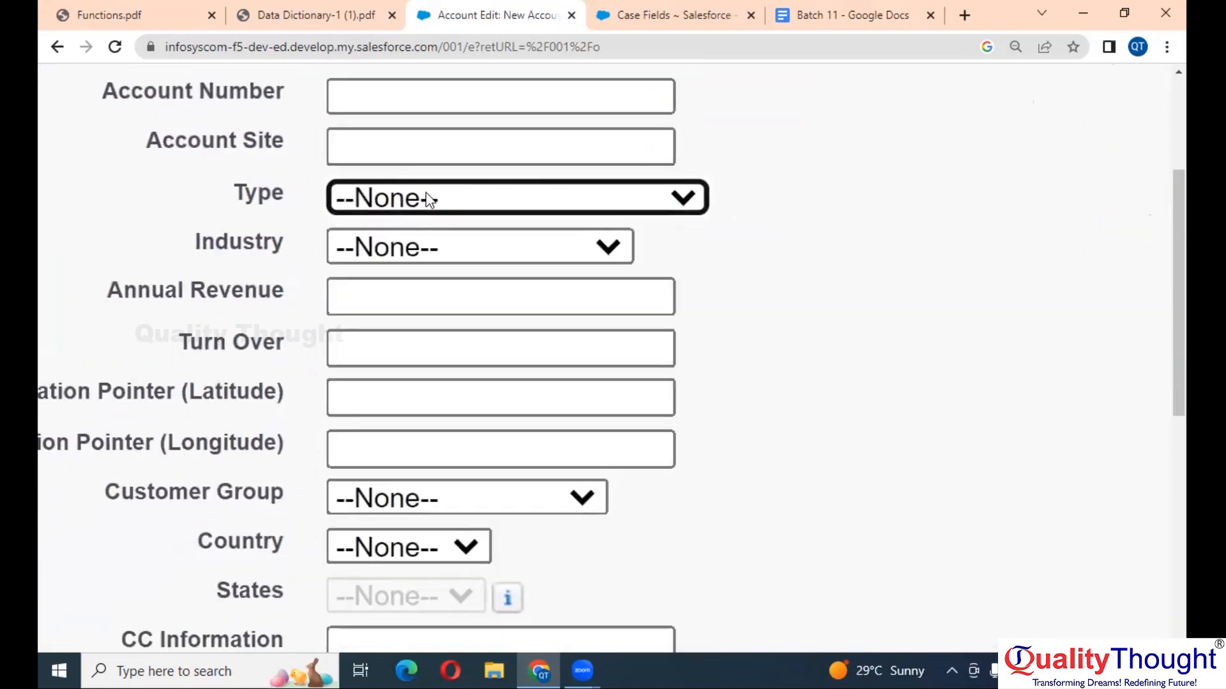
pyautogui.click(409, 195)
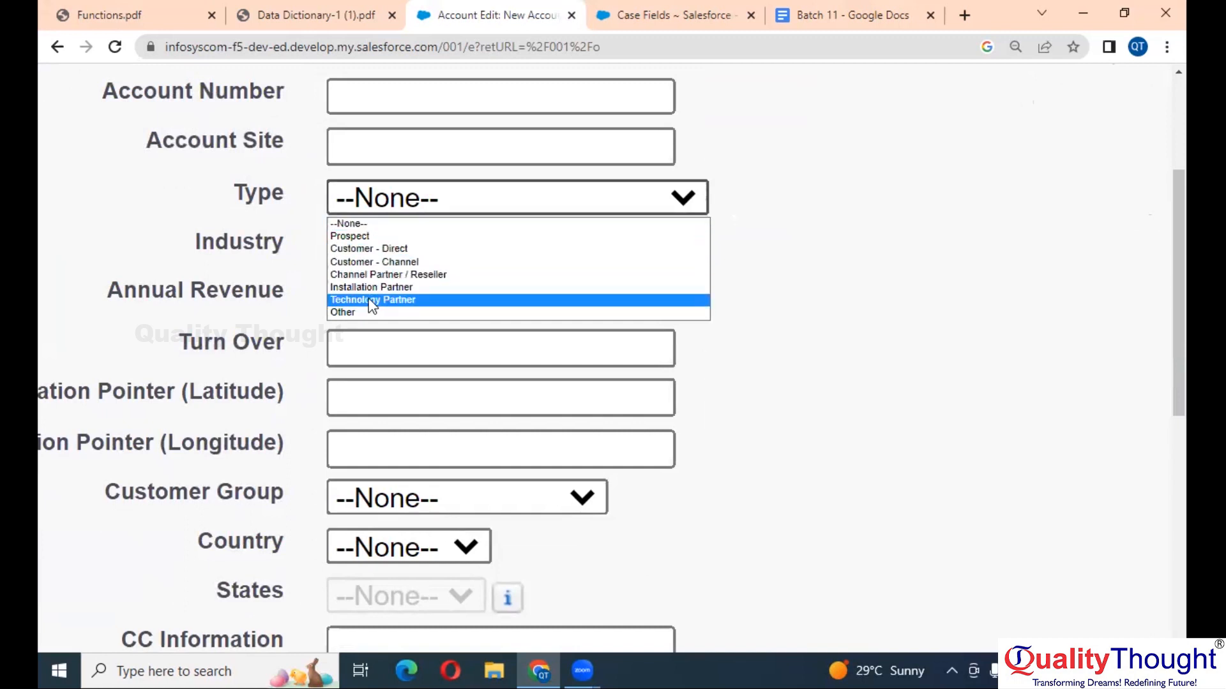
pyautogui.click(286, 209)
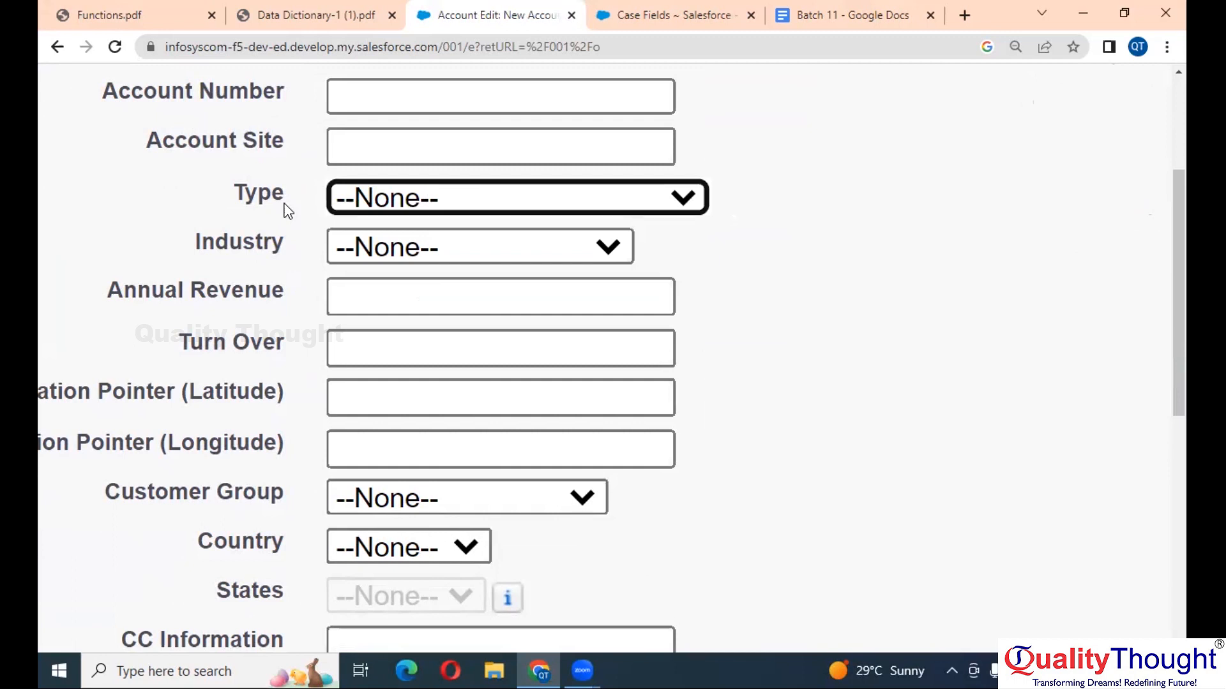
pyautogui.hotkey('ctrl', '-')
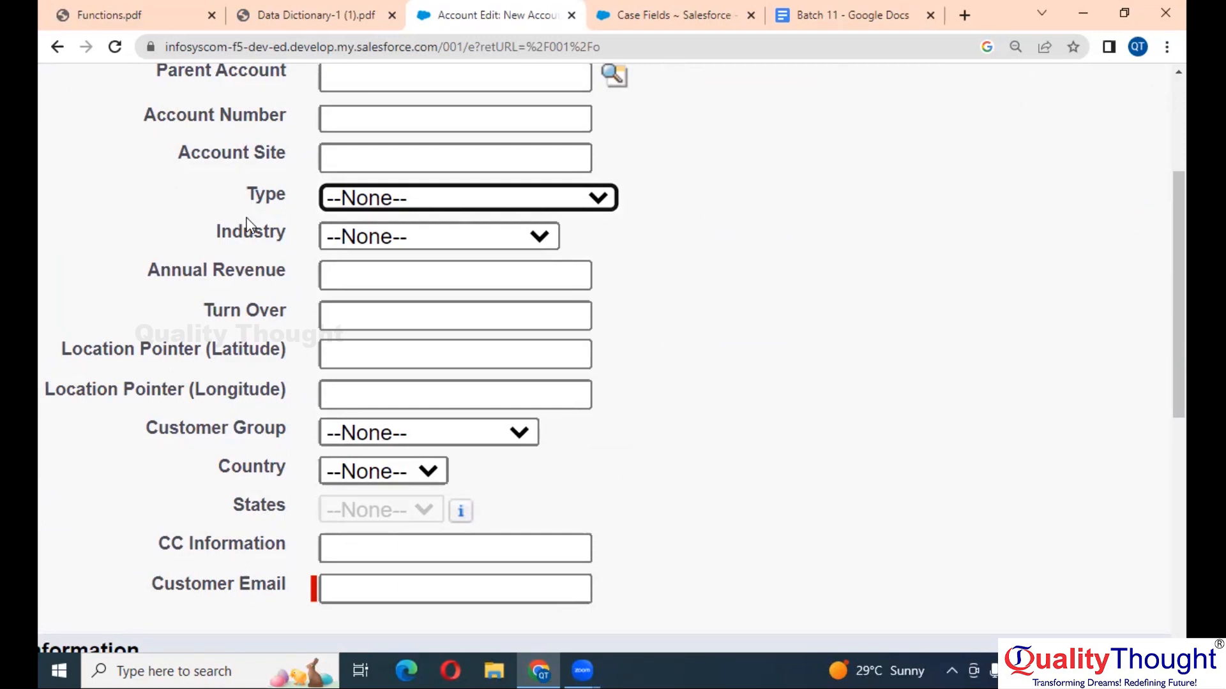
pyautogui.scroll(-1, 248, 225)
pyautogui.hscroll(2, 247, 224)
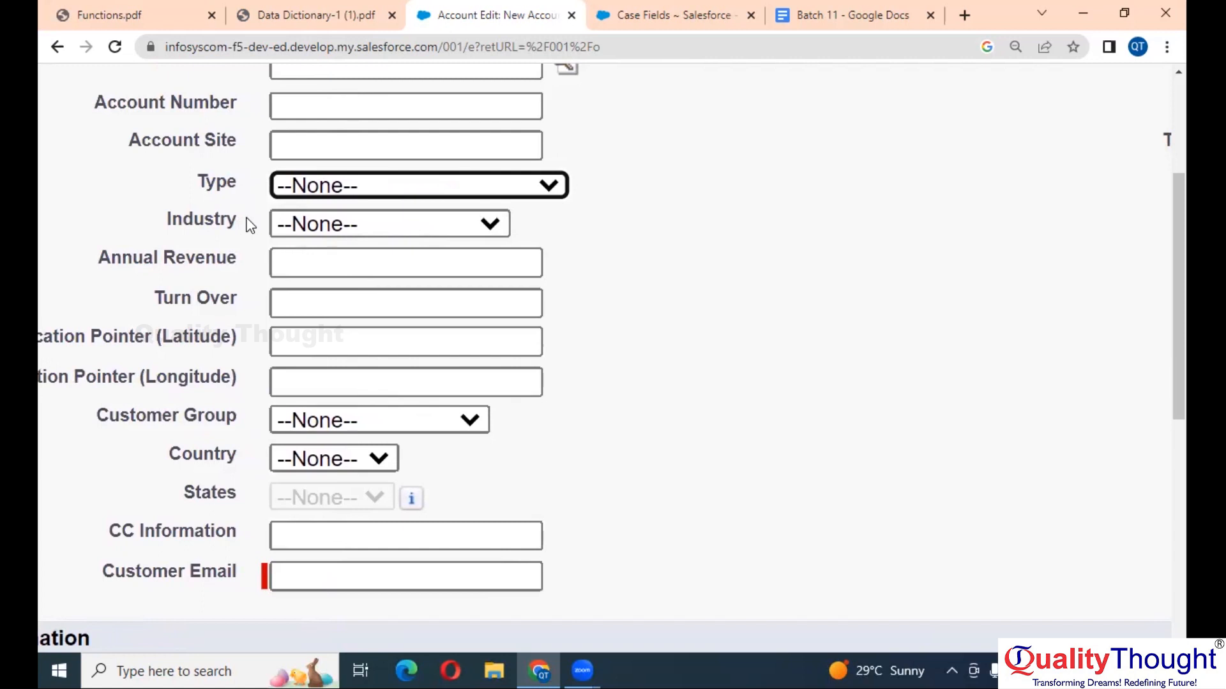
pyautogui.hscroll(2, 249, 224)
pyautogui.scroll(3, 249, 224)
pyautogui.hscroll(4, 248, 219)
pyautogui.hscroll(5, 248, 219)
pyautogui.scroll(-4, 247, 220)
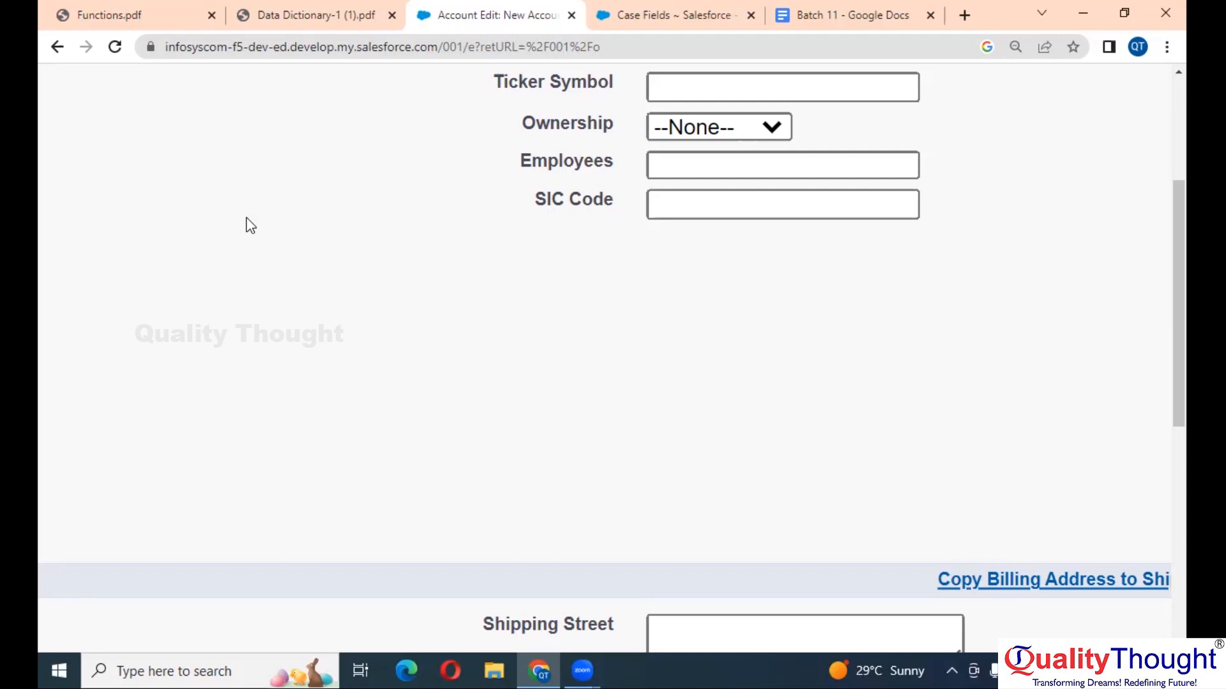
# - Zoom out the New Account form and switch to the Functions.pdf notes
pyautogui.hotkey('ctrl', '-')
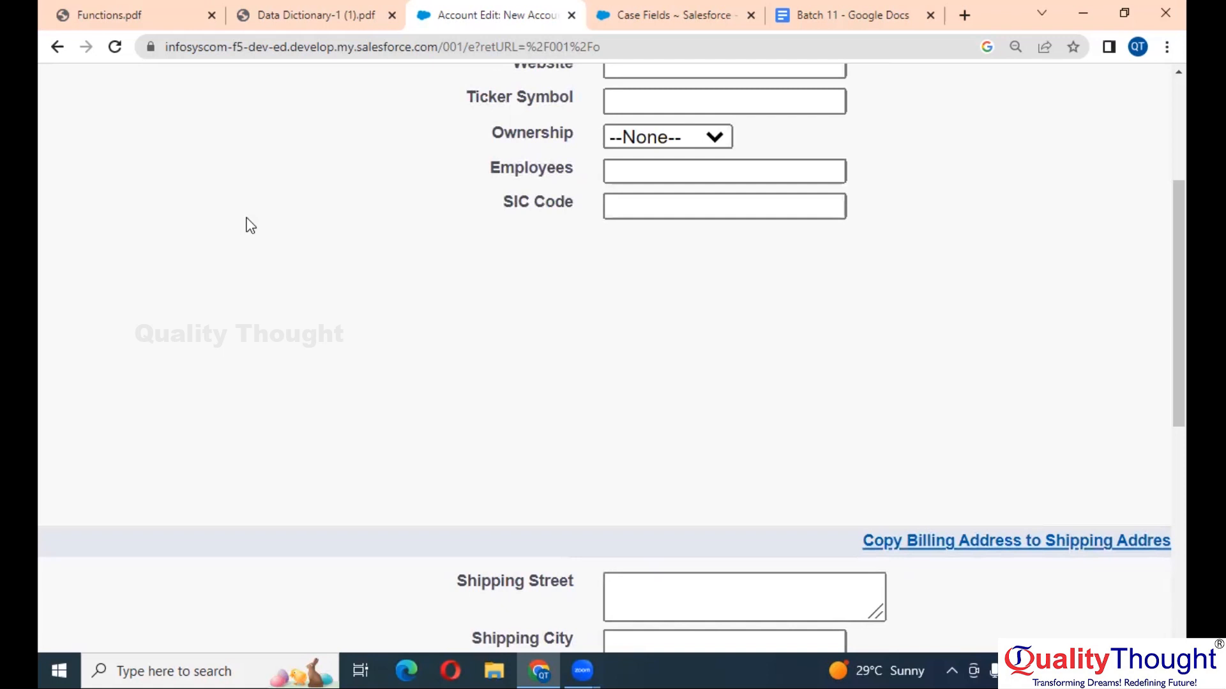
pyautogui.click(121, 14)
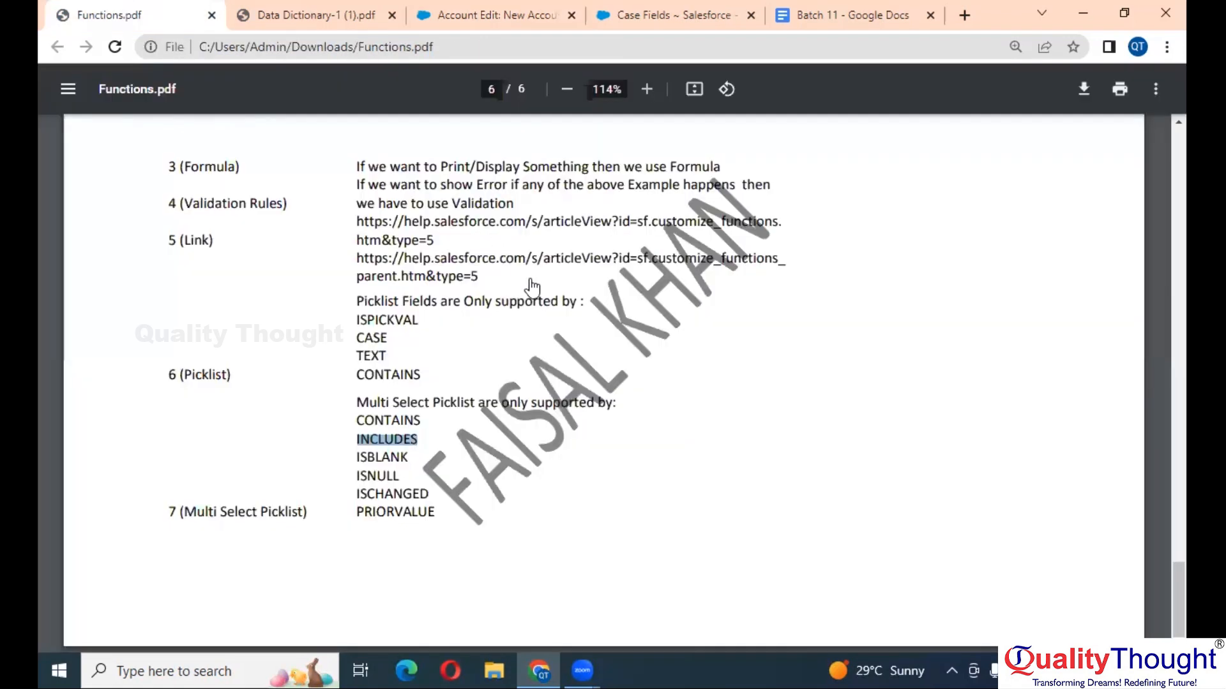
# - Scroll back to the Date and Time Functions table, then bring up the Batch 11 notes
pyautogui.scroll(20, 532, 287)
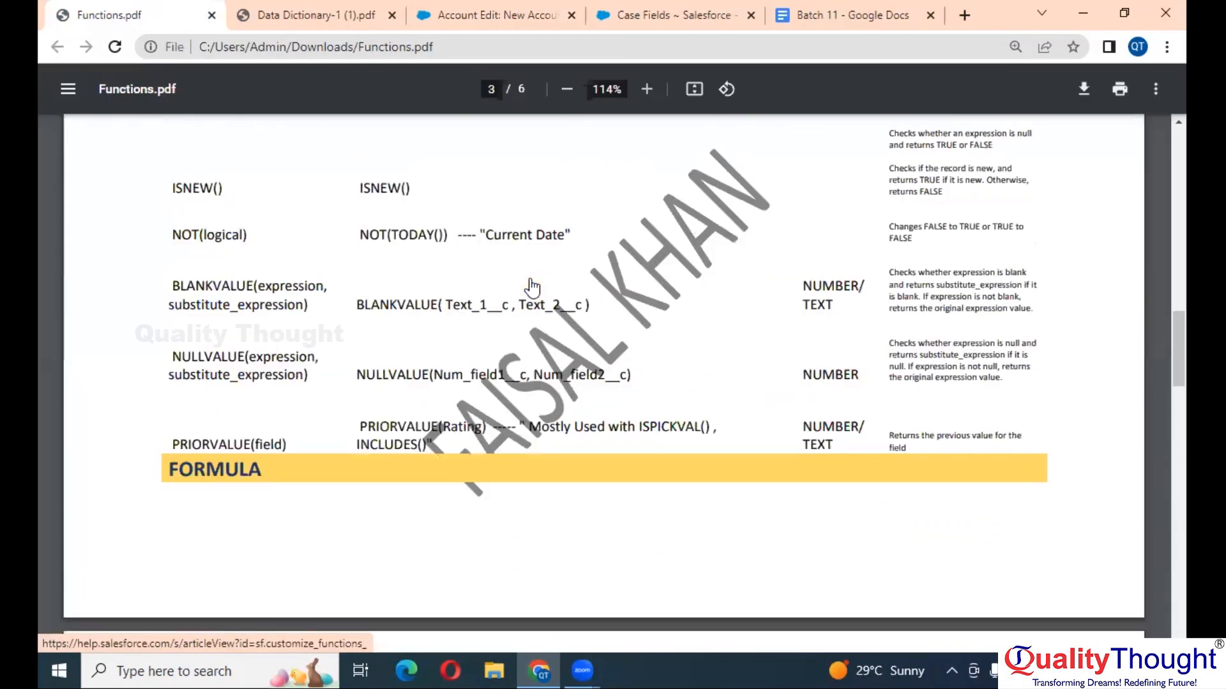
pyautogui.scroll(5, 532, 288)
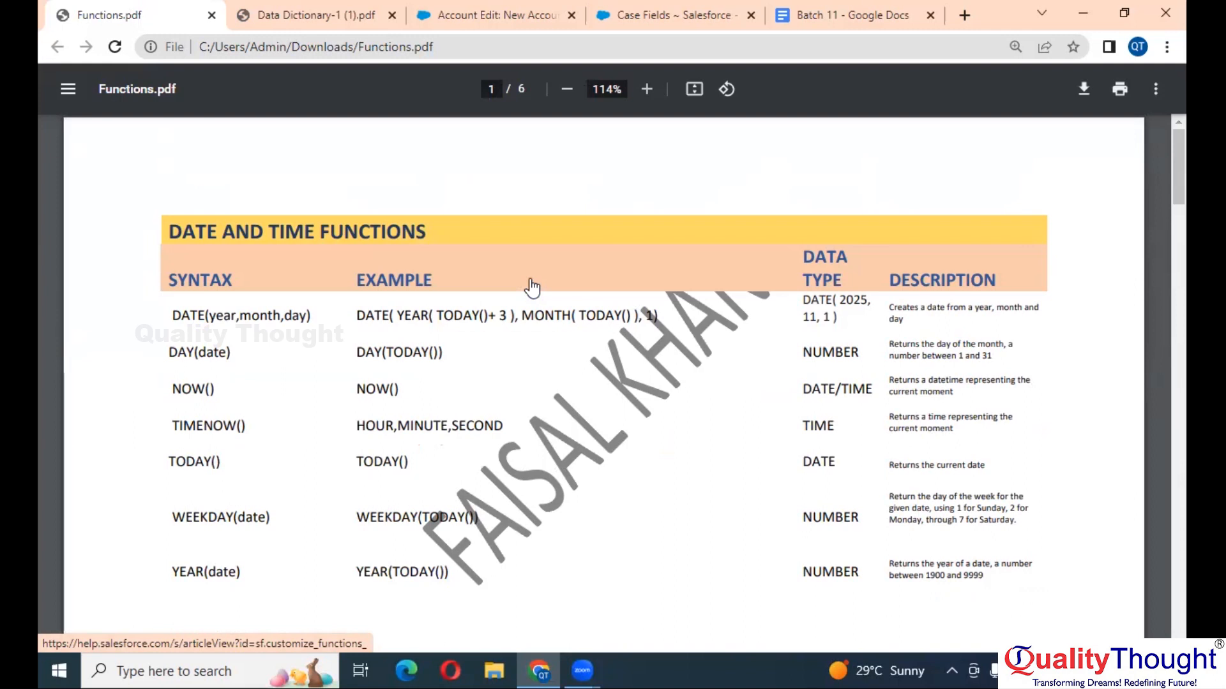
pyautogui.click(808, 14)
pyautogui.scroll(20, 689, 249)
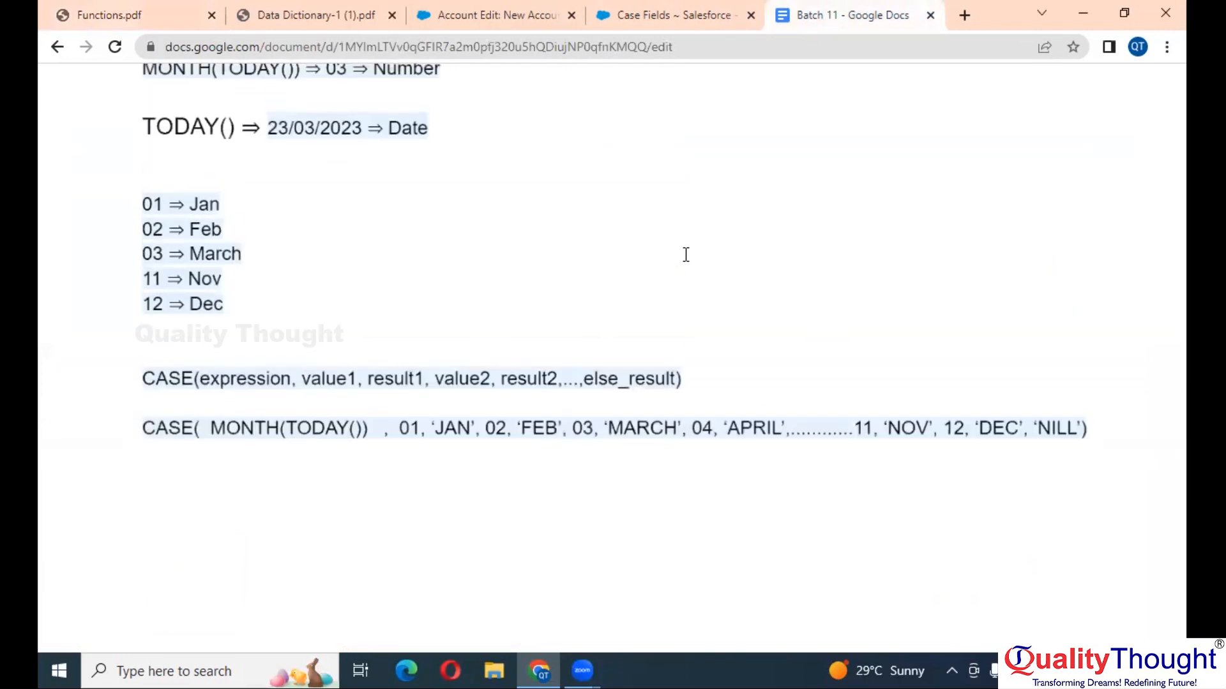
# - Follow the salesforceben Formula Examples link in the Batch 11 notes to a new tab
pyautogui.scroll(15, 685, 255)
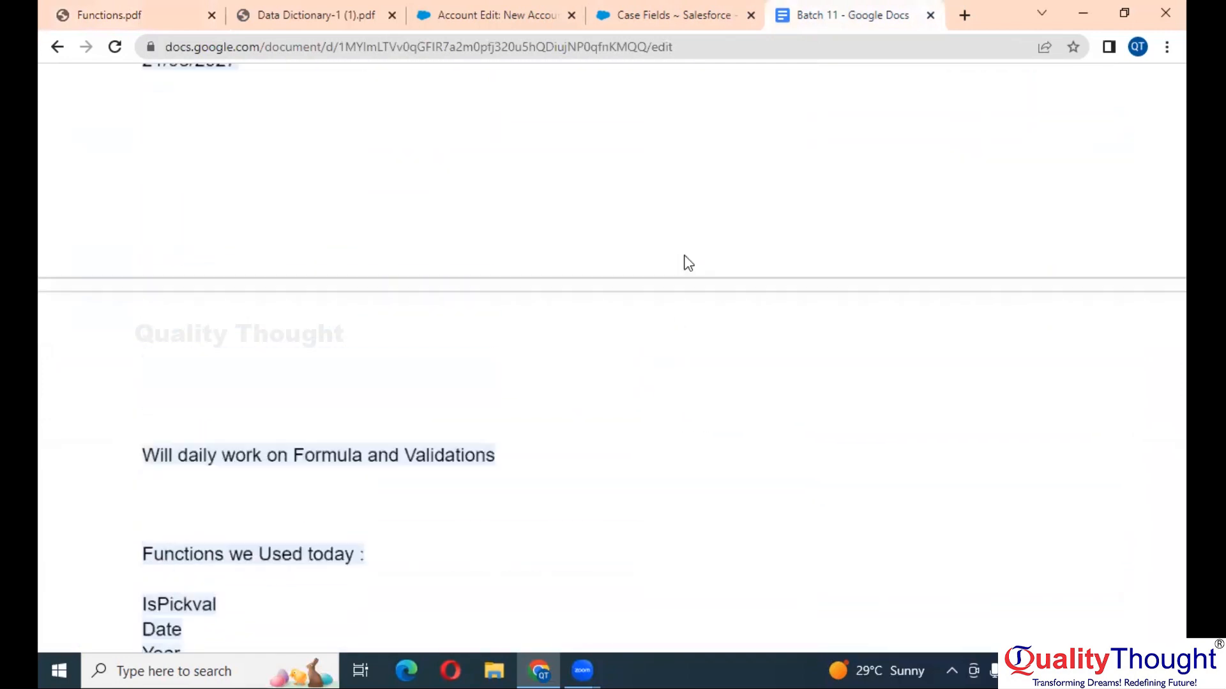
pyautogui.scroll(15, 686, 255)
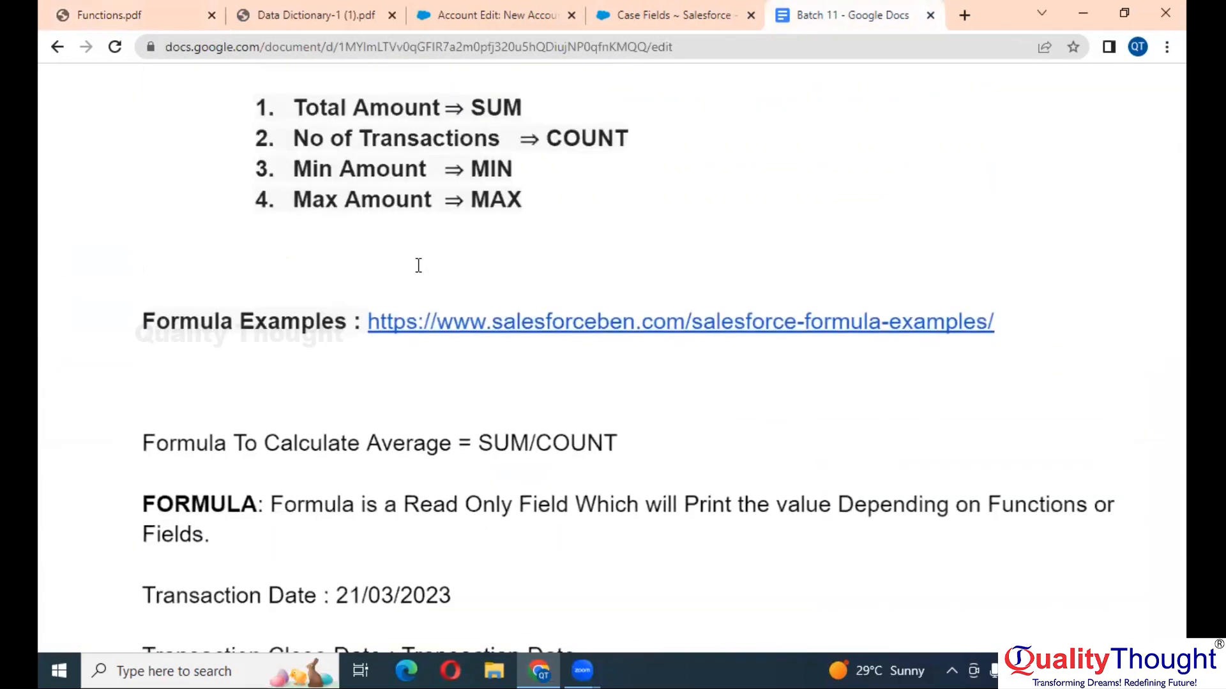
pyautogui.click(559, 319)
pyautogui.click(648, 367)
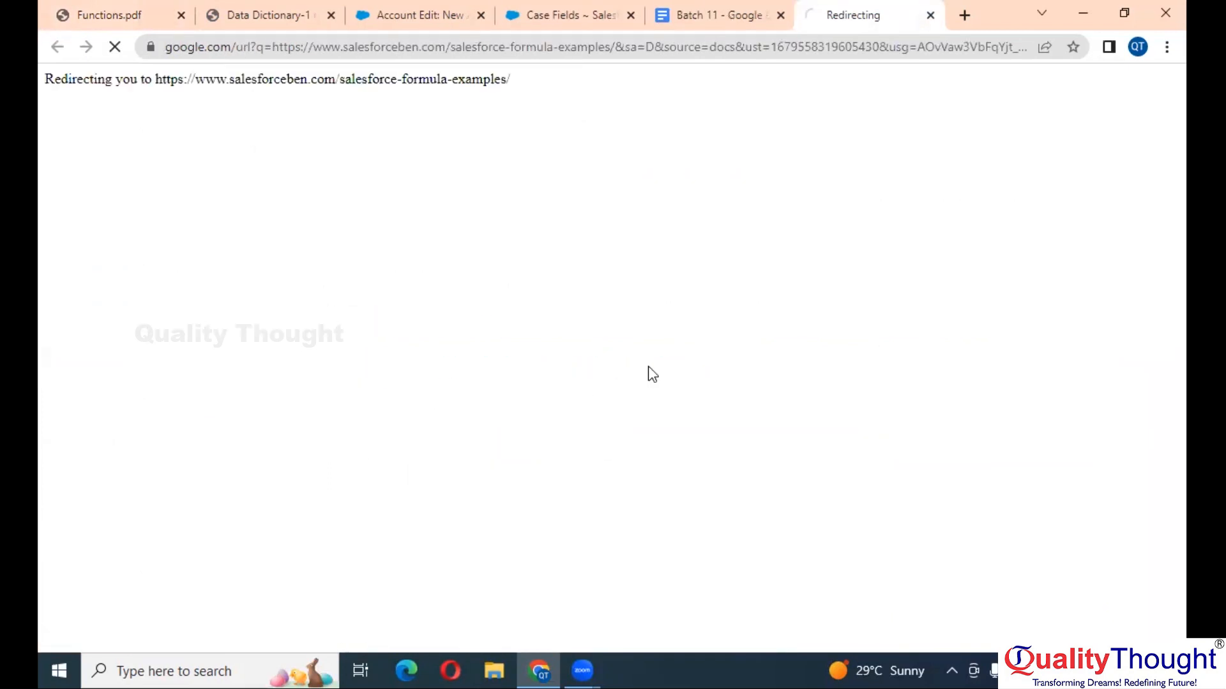
# - Dismiss the SalesforceBen cookie notice and newsletter subscribe popup
pyautogui.scroll(-10, 606, 319)
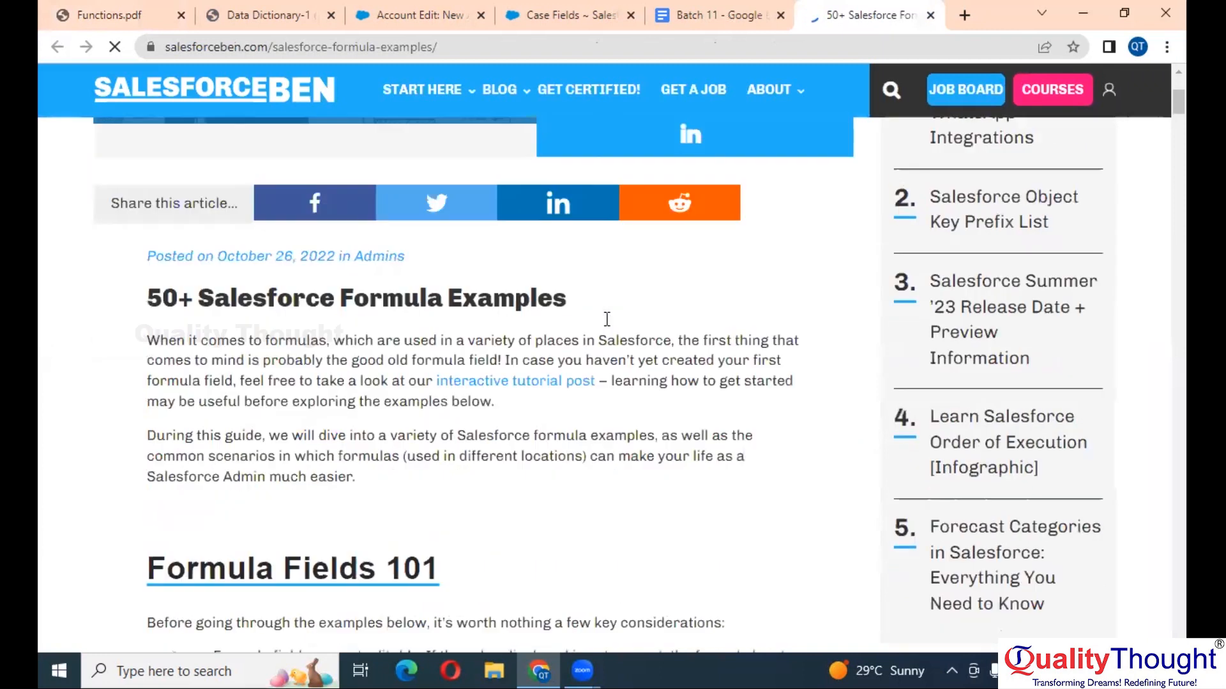
pyautogui.scroll(-8, 607, 319)
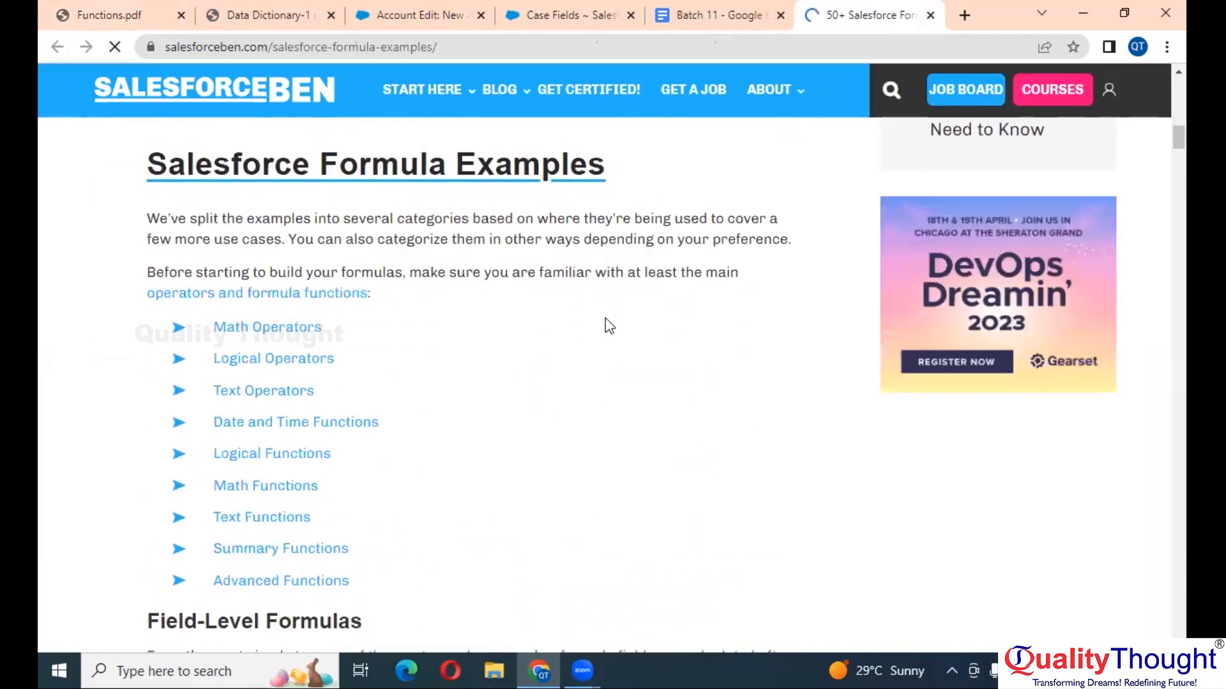
pyautogui.scroll(-7, 609, 326)
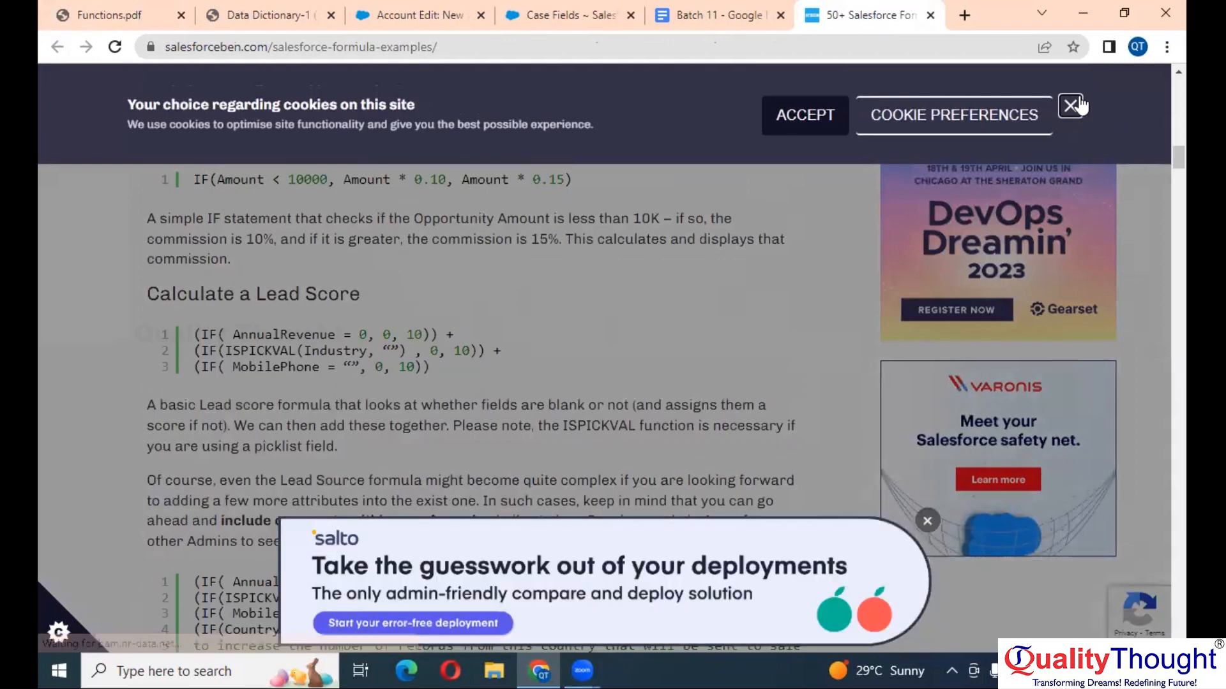
pyautogui.click(1070, 108)
pyautogui.scroll(-1, 519, 404)
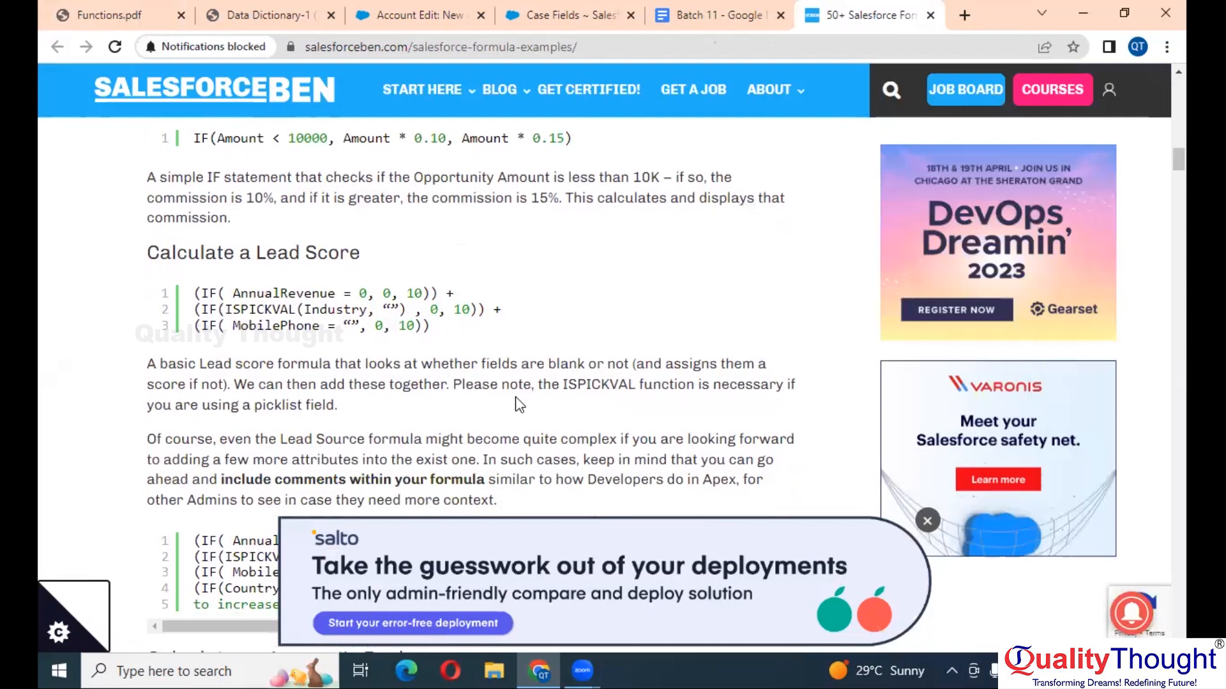
pyautogui.scroll(1, 515, 405)
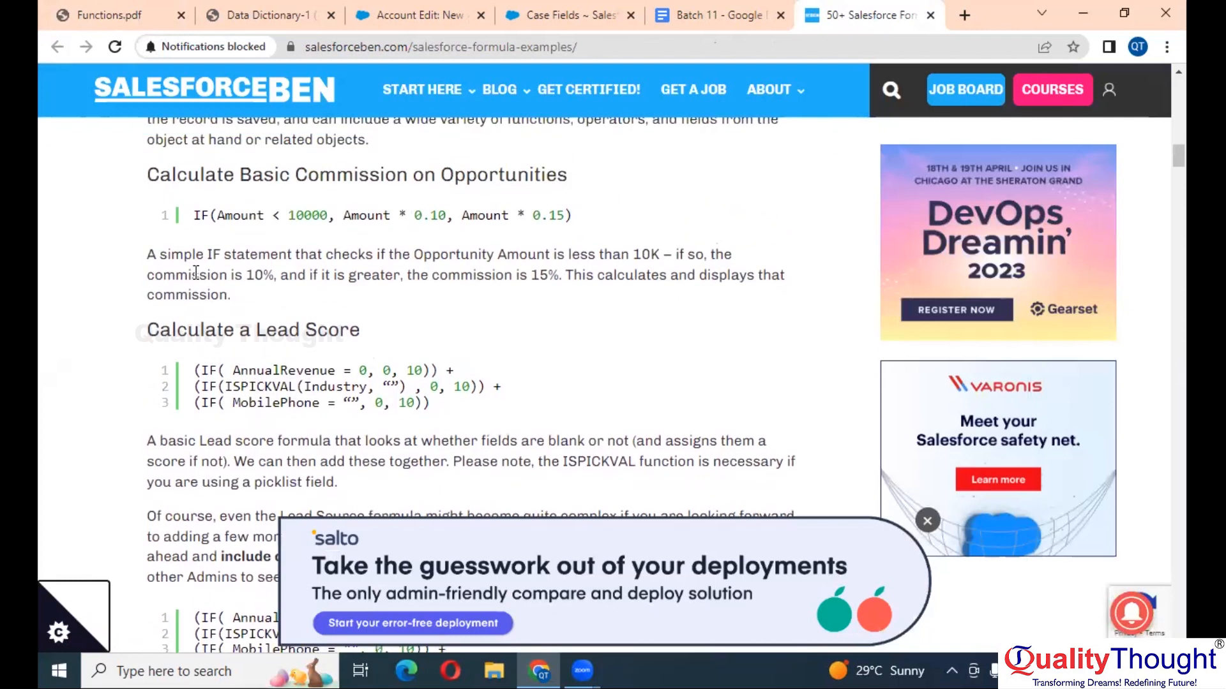
pyautogui.scroll(2, 148, 259)
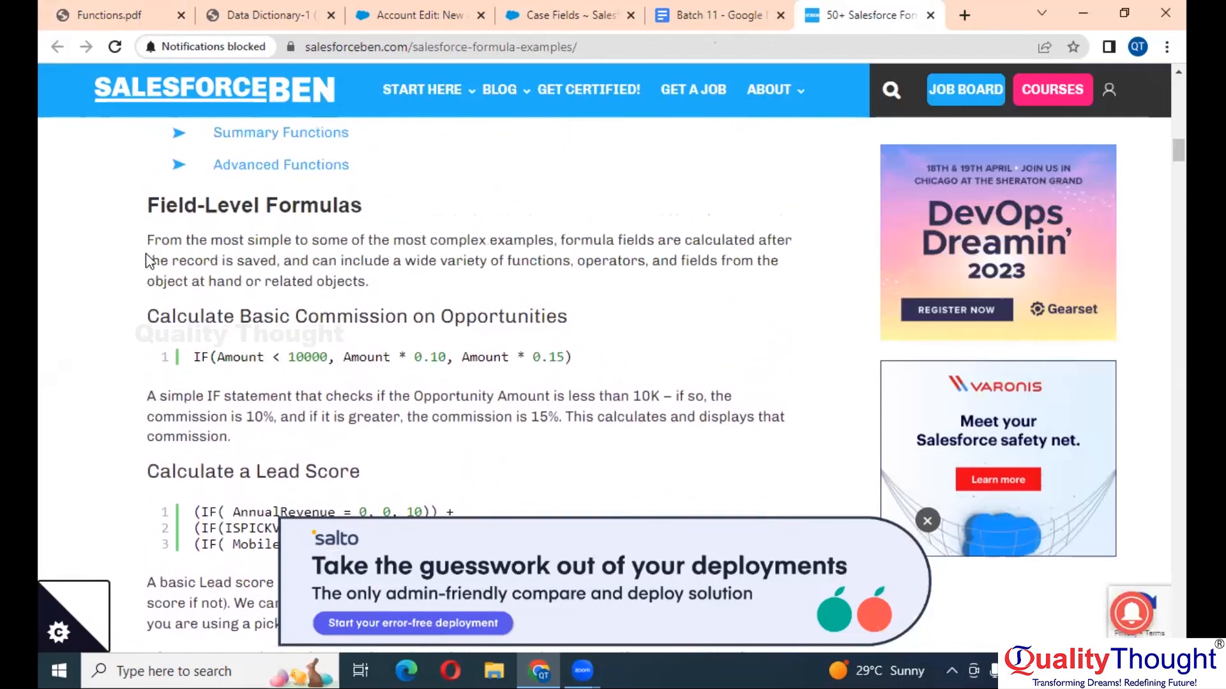
pyautogui.scroll(-1, 215, 364)
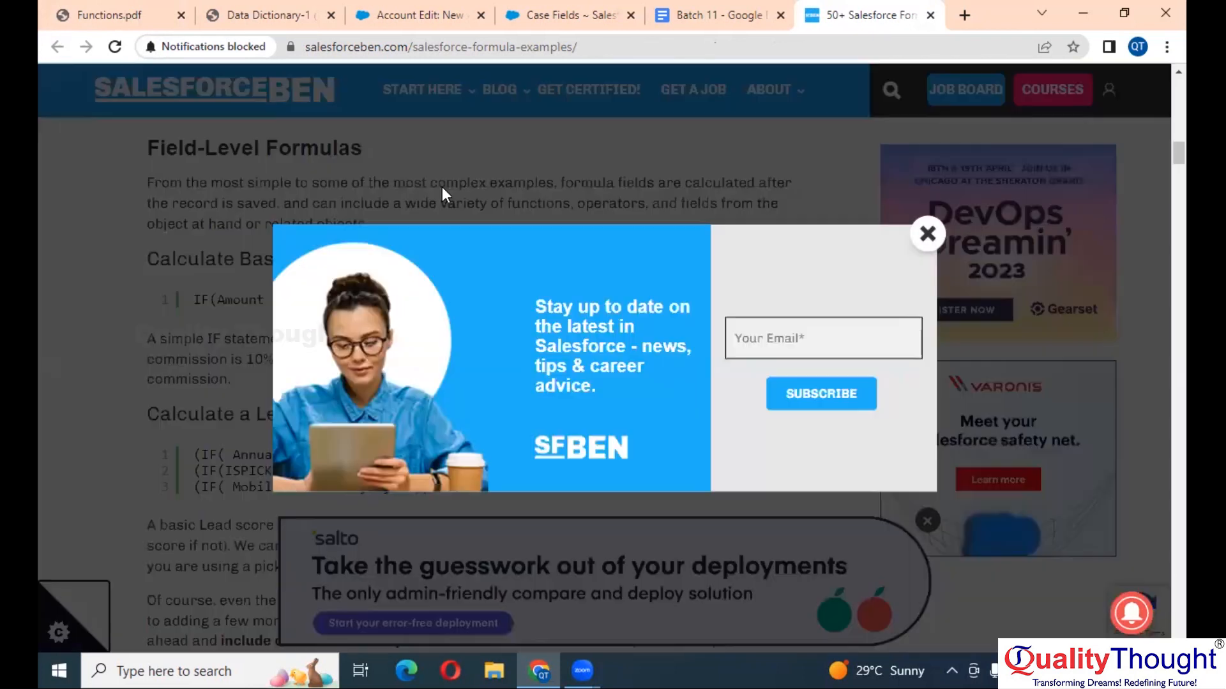
pyautogui.click(927, 234)
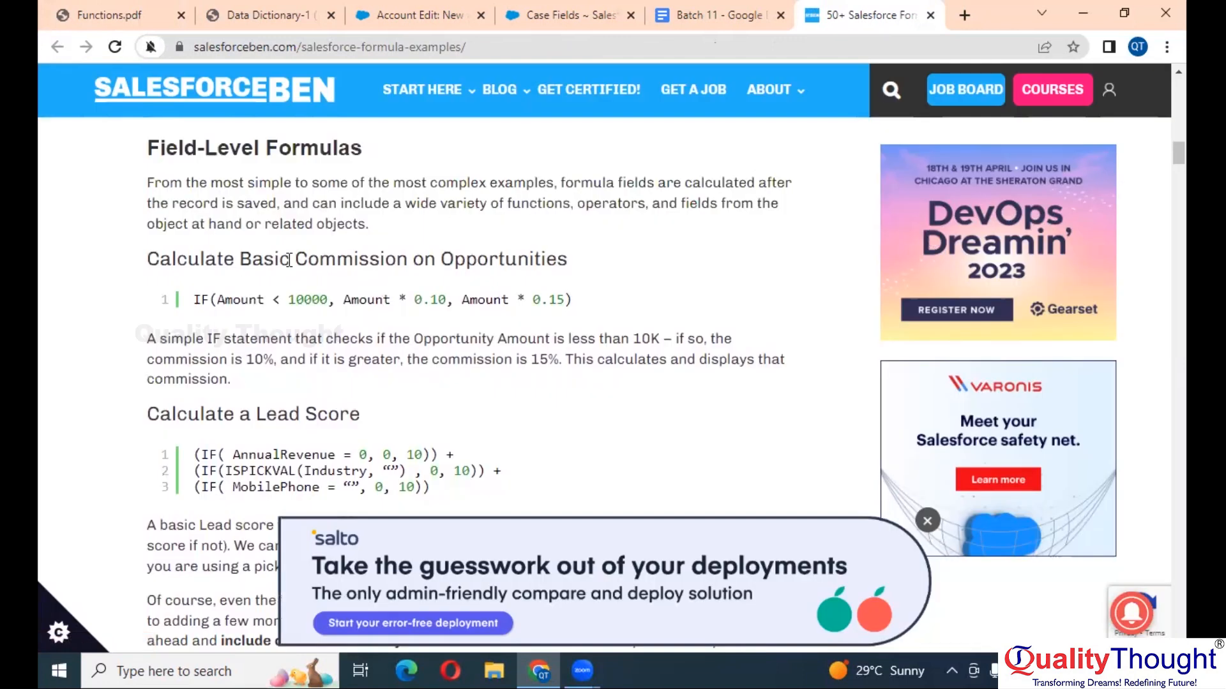
# - Find Calculate Basic Commission on Opportunities and highlight its IF formula
pyautogui.scroll(-1, 289, 261)
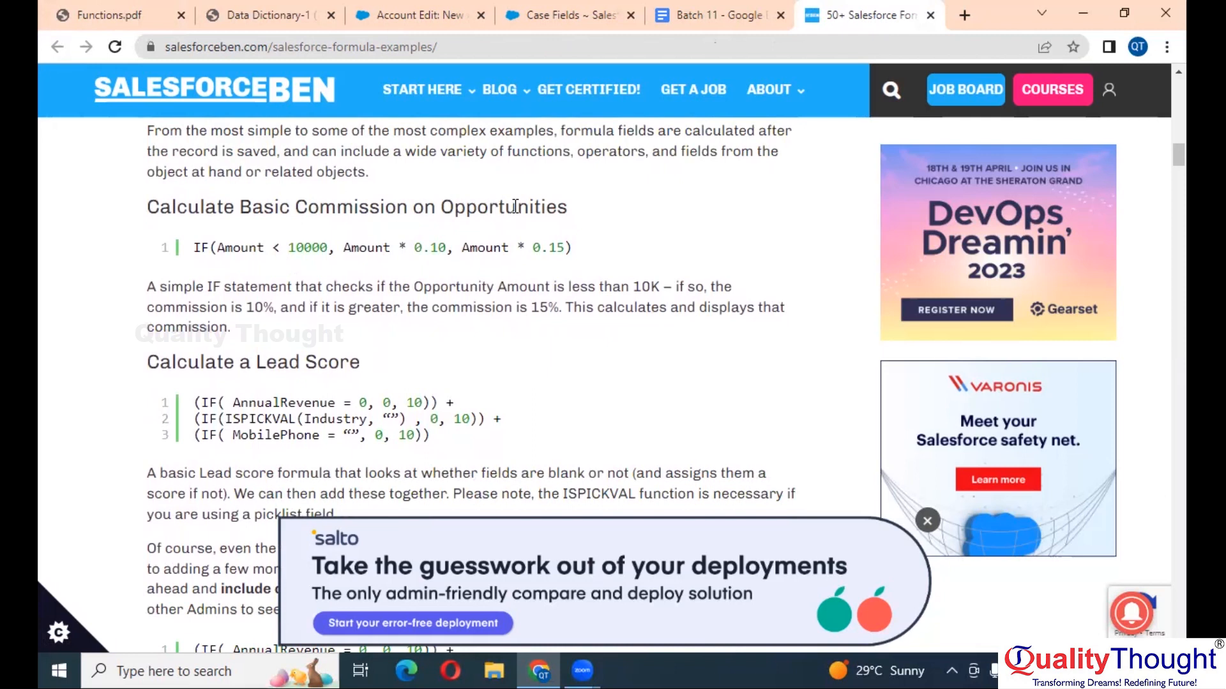
pyautogui.scroll(4, 515, 207)
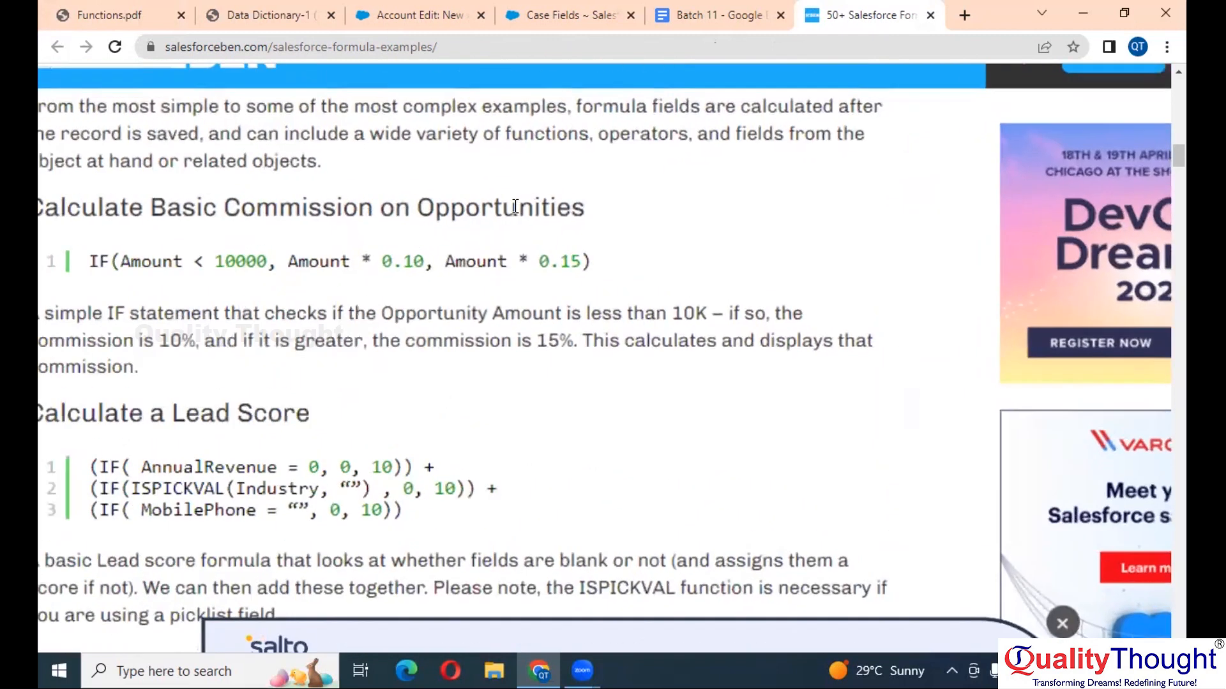
pyautogui.hscroll(-3, 515, 207)
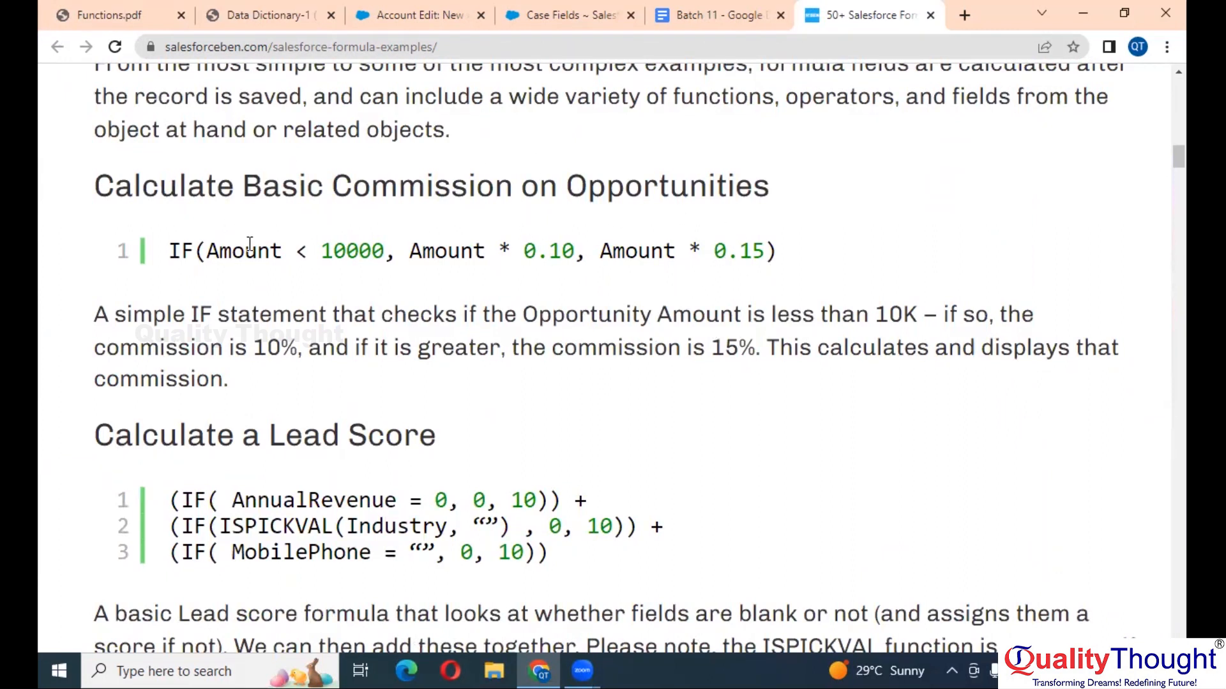
pyautogui.doubleClick(377, 256)
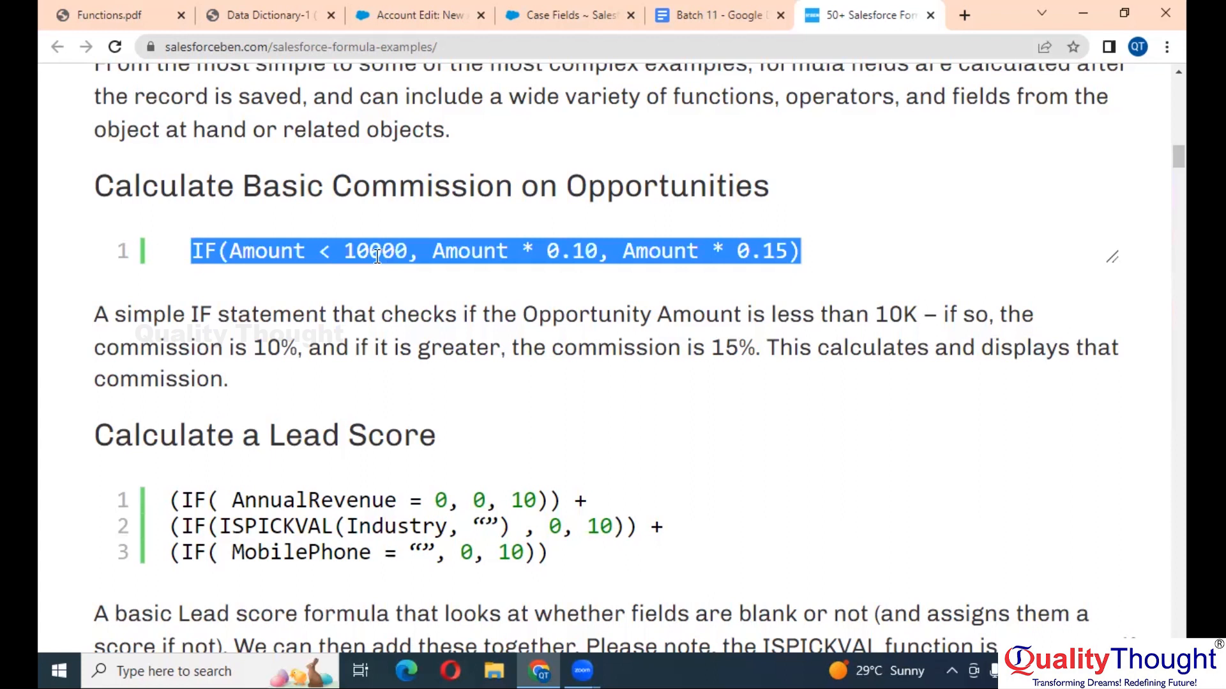
pyautogui.click(377, 256)
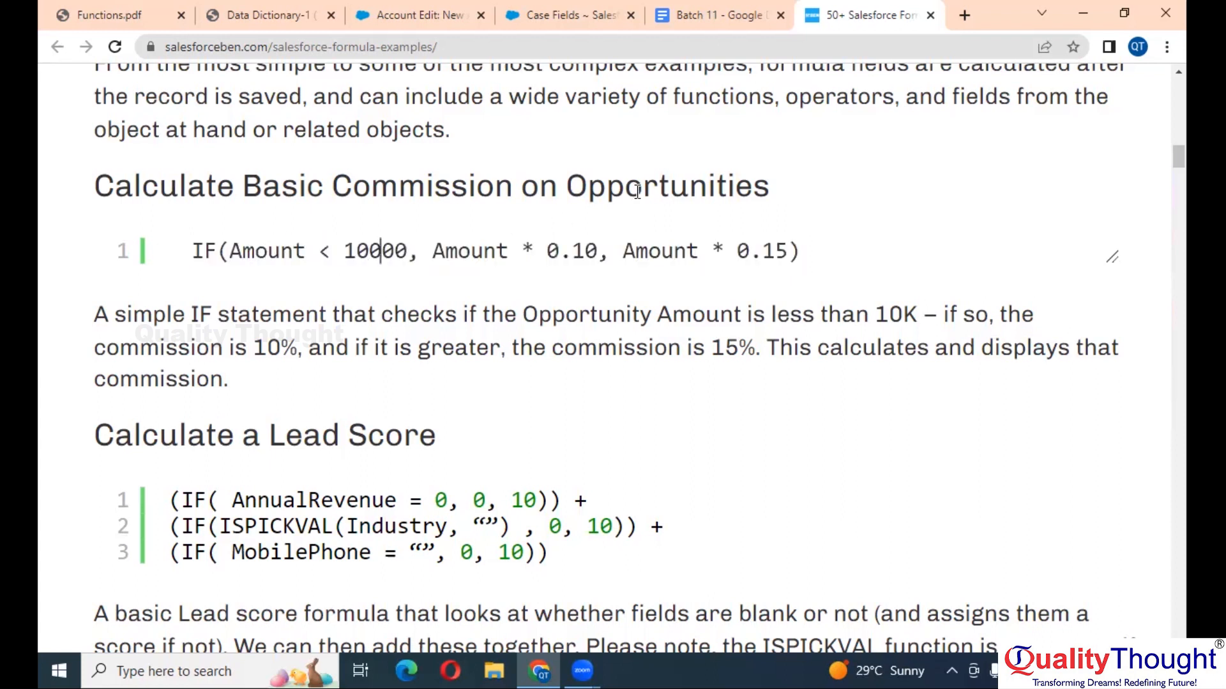
# - Return to the New Account (Customer/Prospect) edit form
pyautogui.click(415, 15)
pyautogui.scroll(5, 603, 369)
pyautogui.scroll(2, 599, 361)
pyautogui.scroll(-3, 599, 361)
# - Start a new Opportunity (SMB Order), focus its Amount field, then return to the formula article
pyautogui.hscroll(-3, 600, 361)
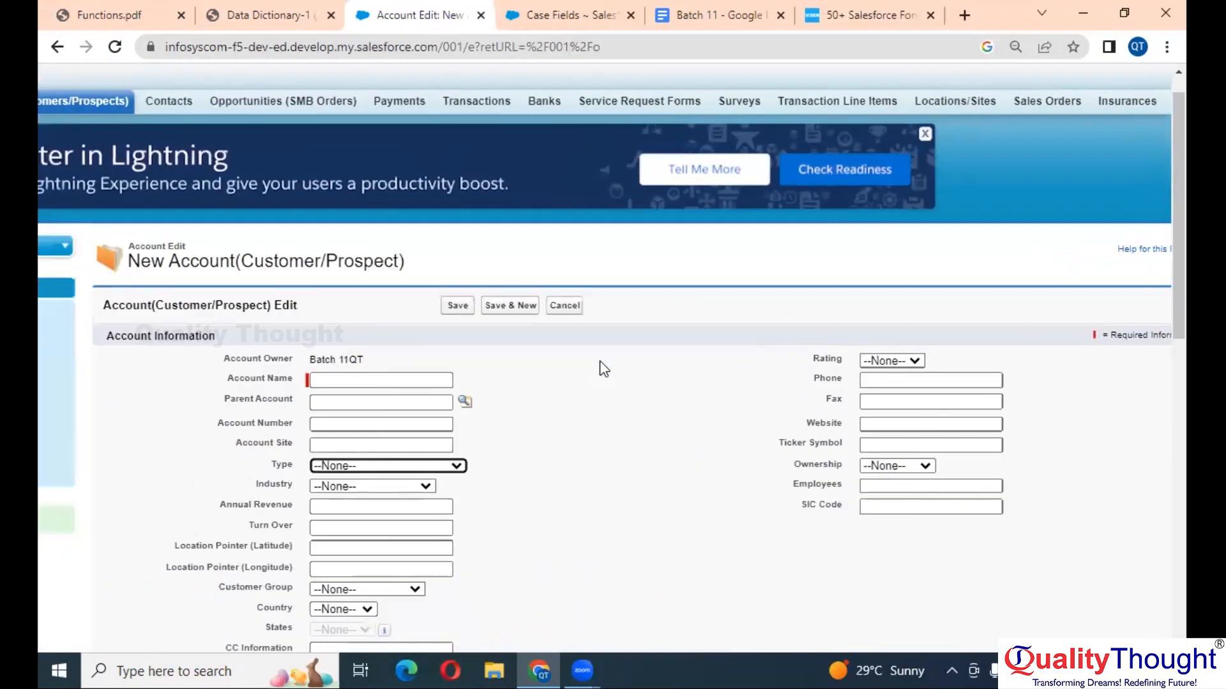
pyautogui.hscroll(3, 598, 129)
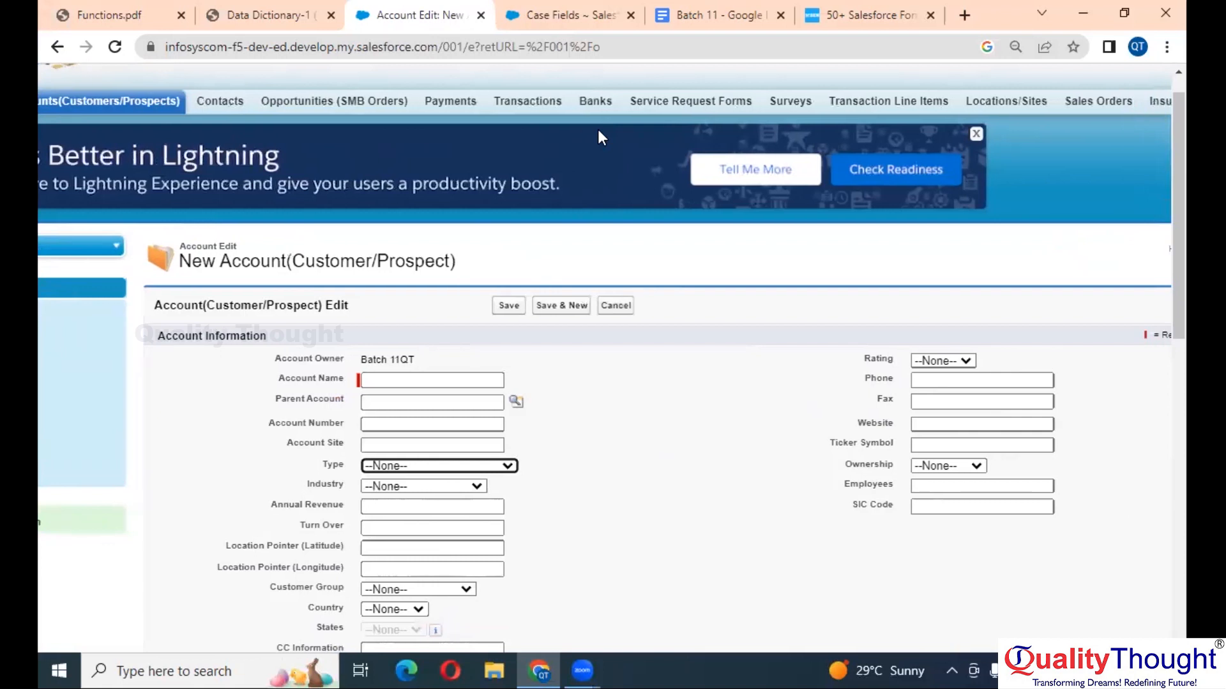
pyautogui.hscroll(-3, 599, 132)
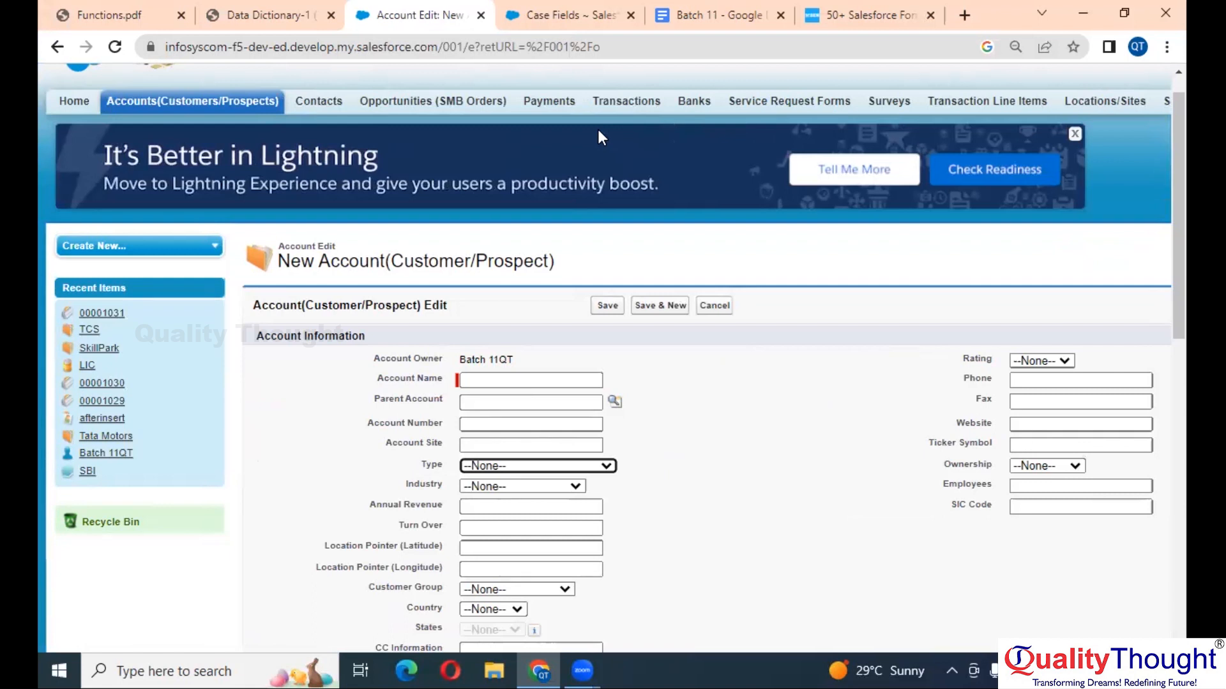
pyautogui.click(423, 107)
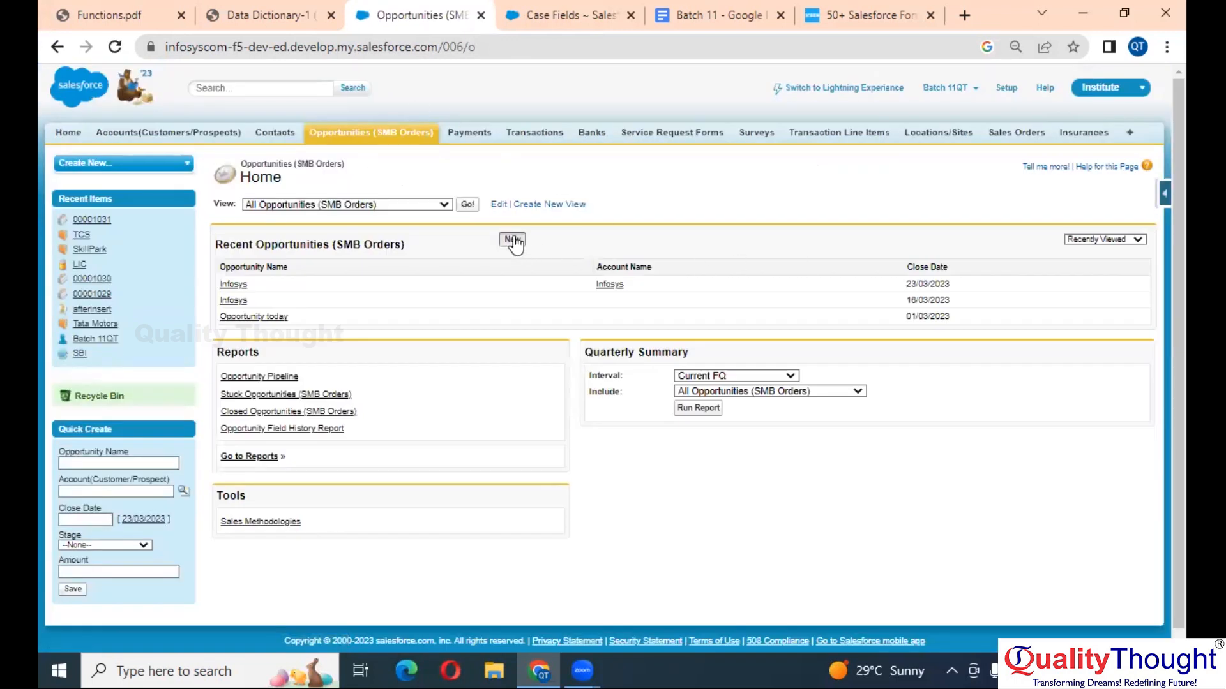
pyautogui.click(515, 241)
pyautogui.scroll(2, 729, 282)
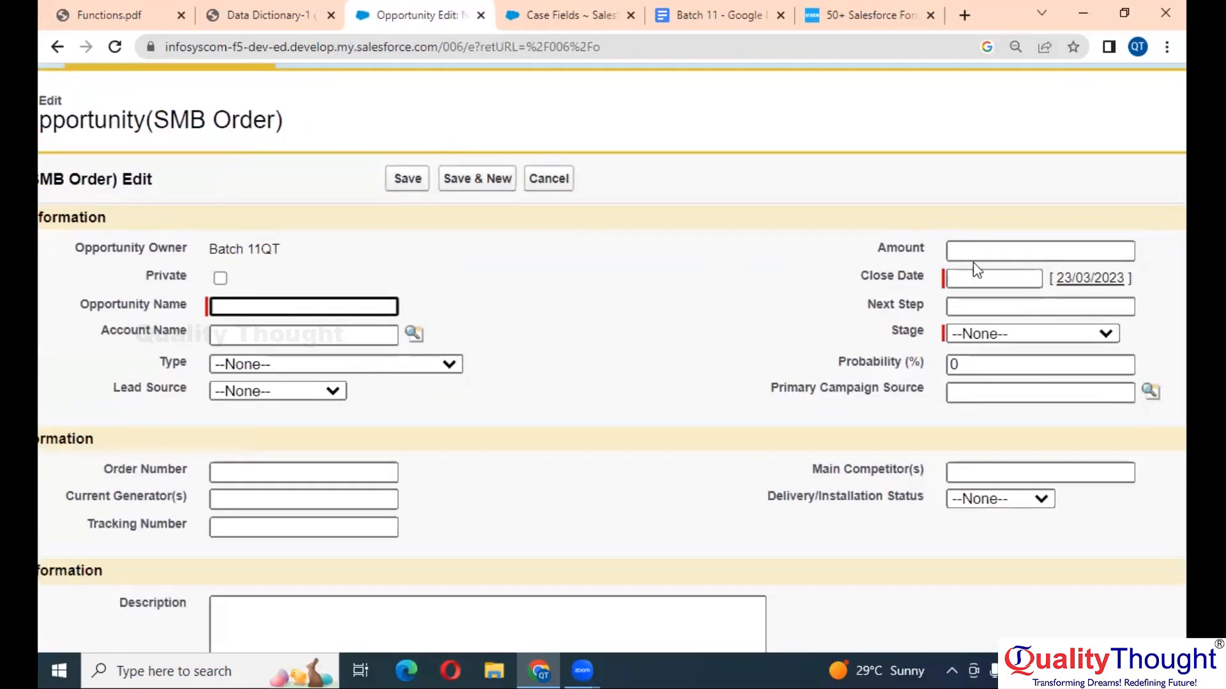
pyautogui.click(996, 256)
pyautogui.hscroll(3, 917, 258)
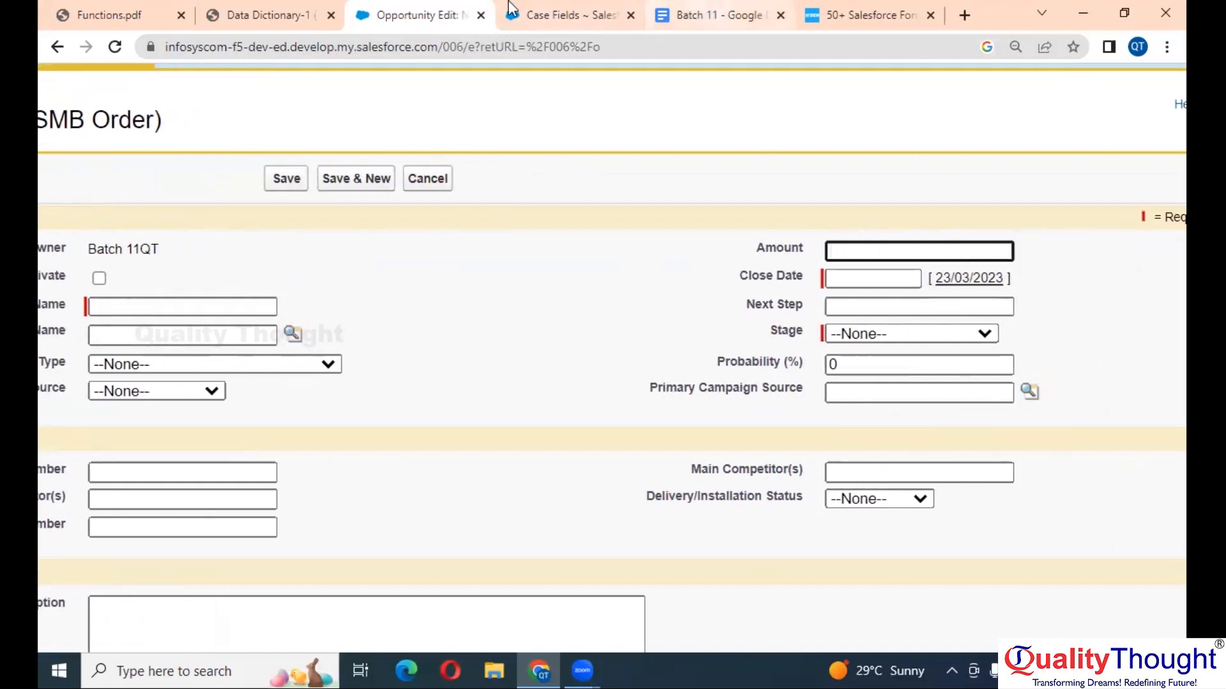
pyautogui.click(867, 14)
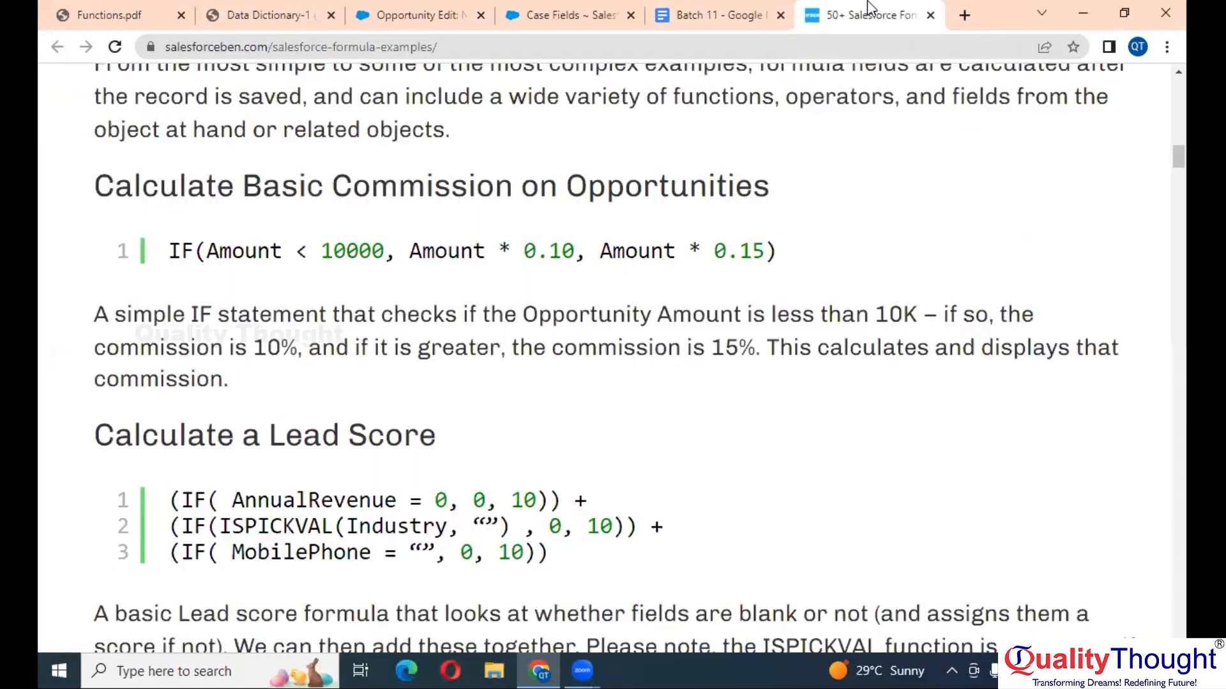
pyautogui.doubleClick(367, 253)
pyautogui.click(544, 254)
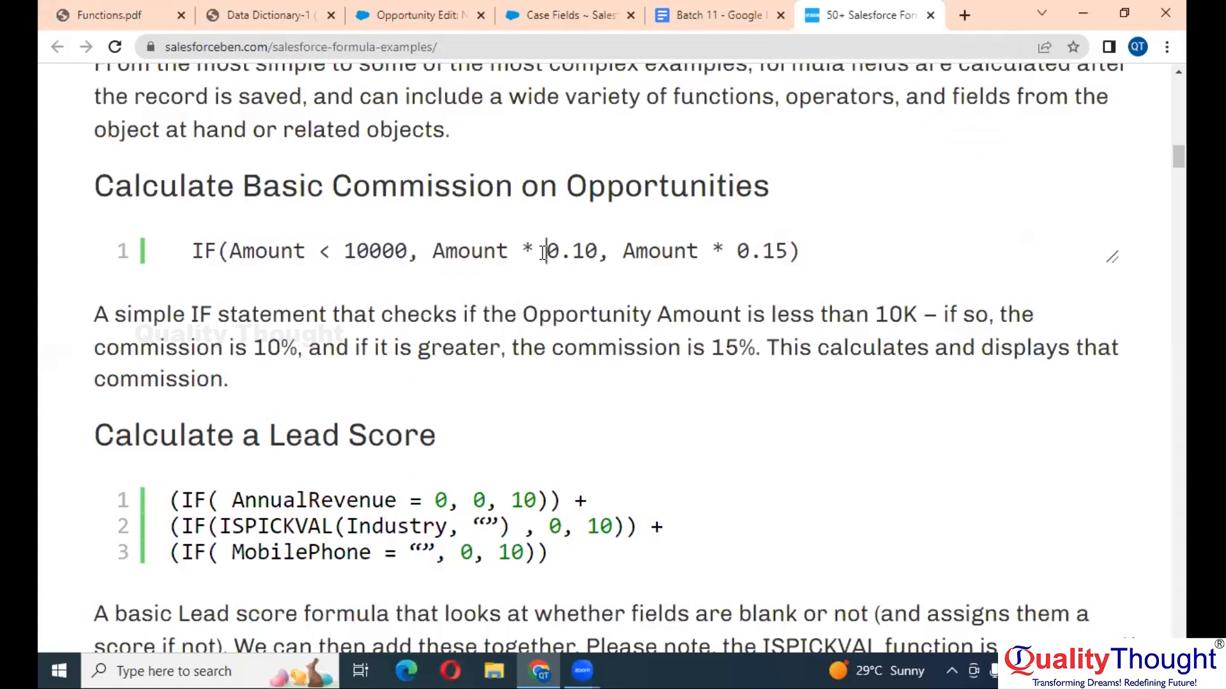
pyautogui.doubleClick(588, 253)
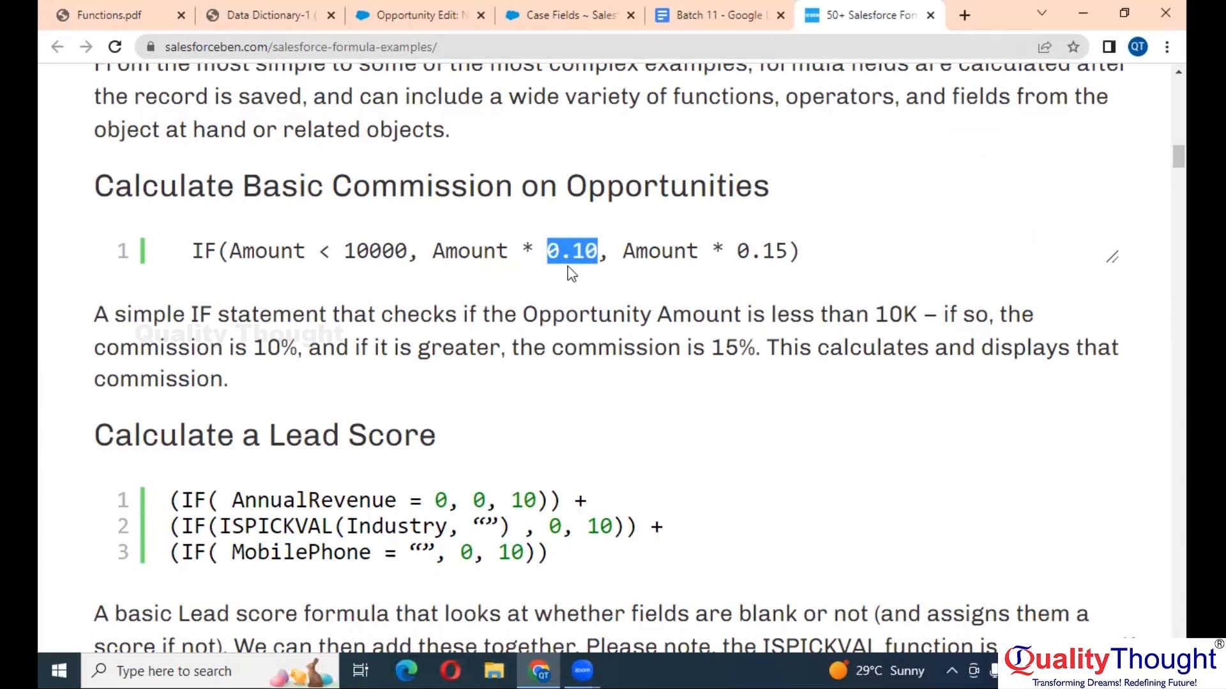
pyautogui.click(768, 253)
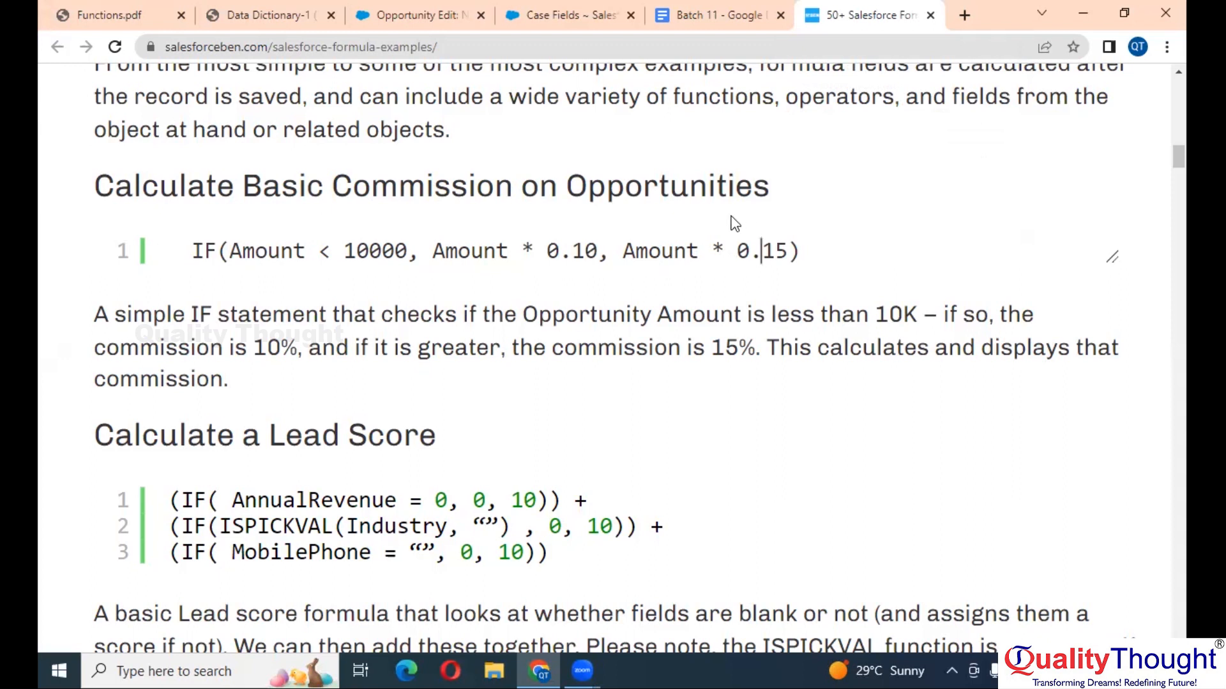
pyautogui.doubleClick(422, 194)
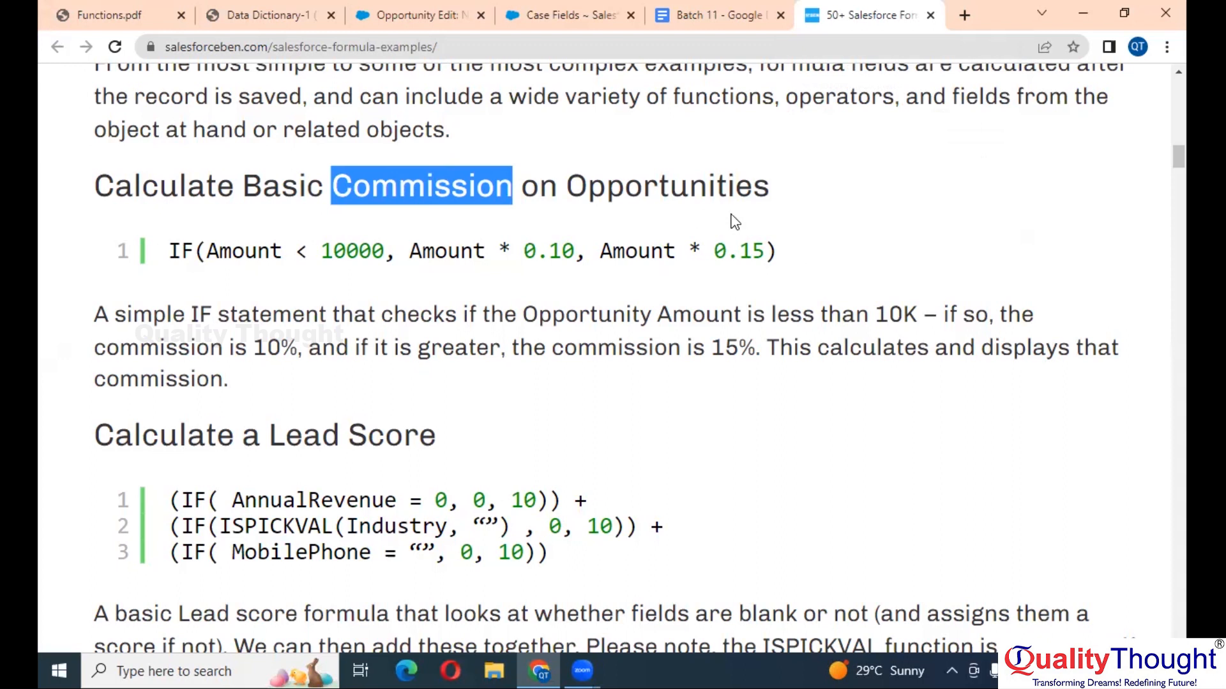
pyautogui.click(696, 261)
pyautogui.doubleClick(719, 248)
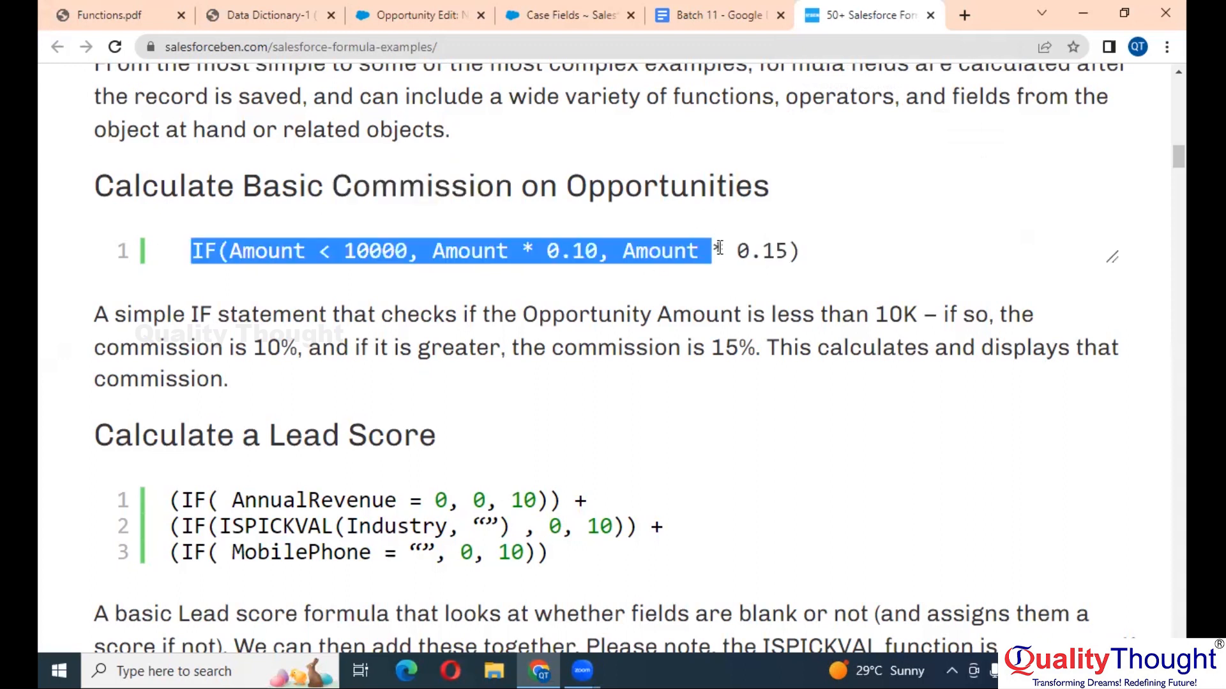
pyautogui.click(661, 250)
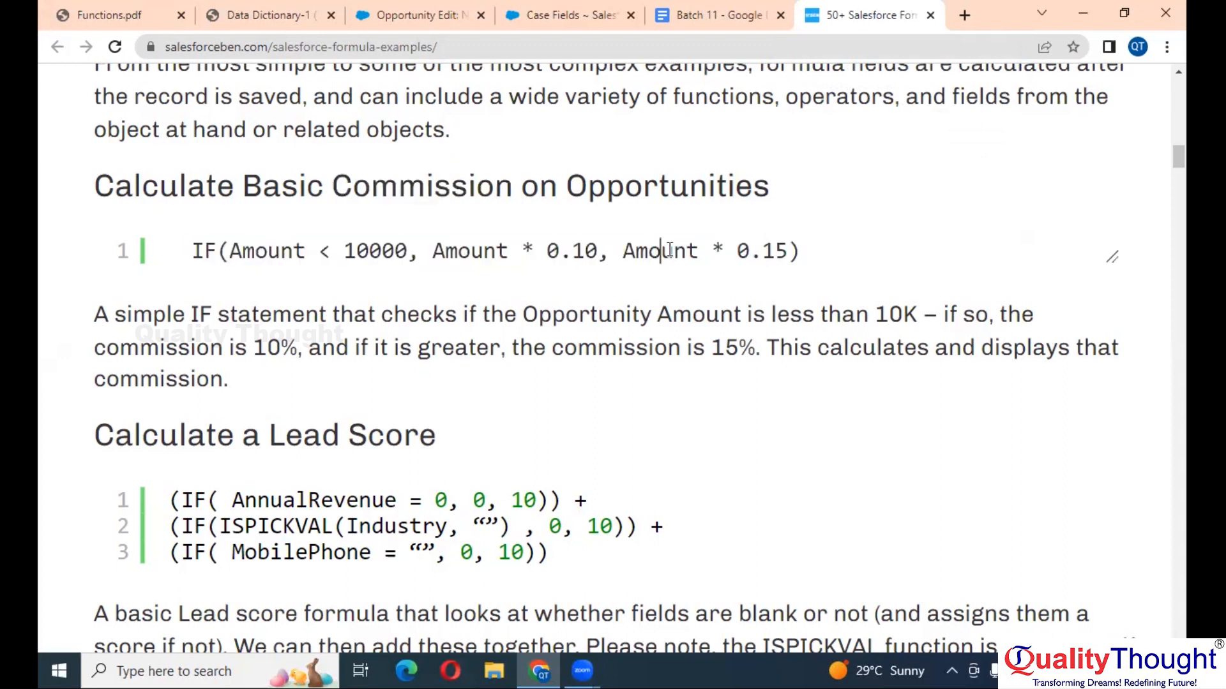
pyautogui.doubleClick(777, 249)
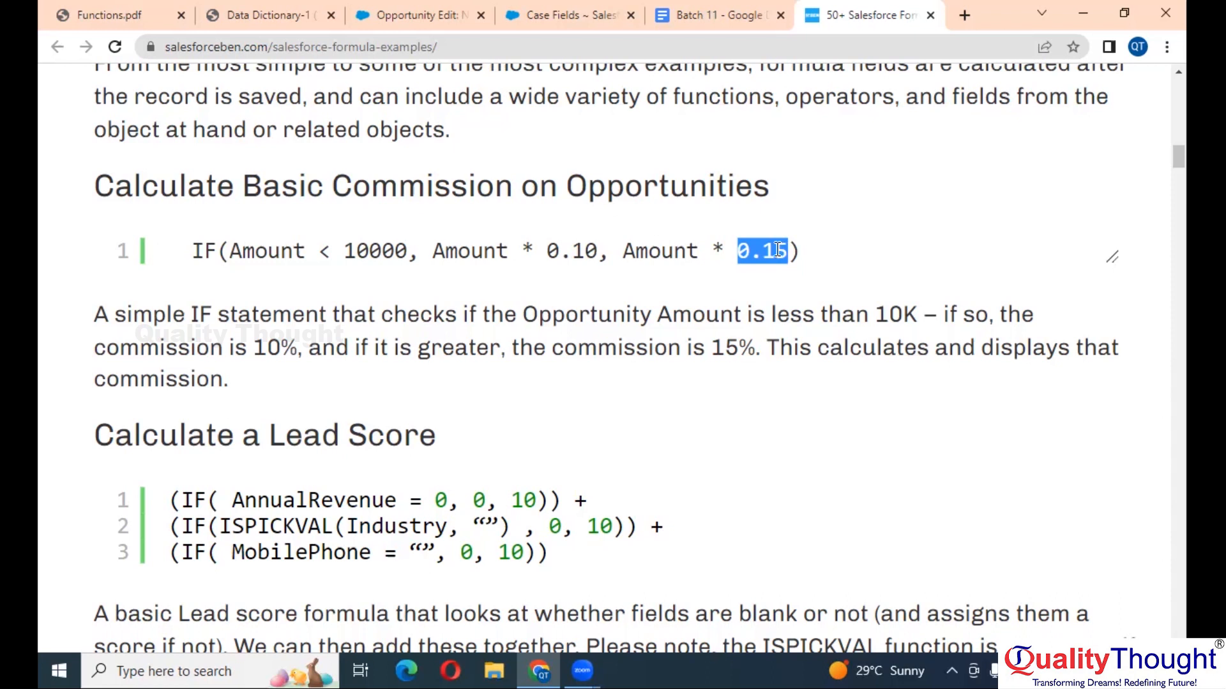
pyautogui.doubleClick(601, 252)
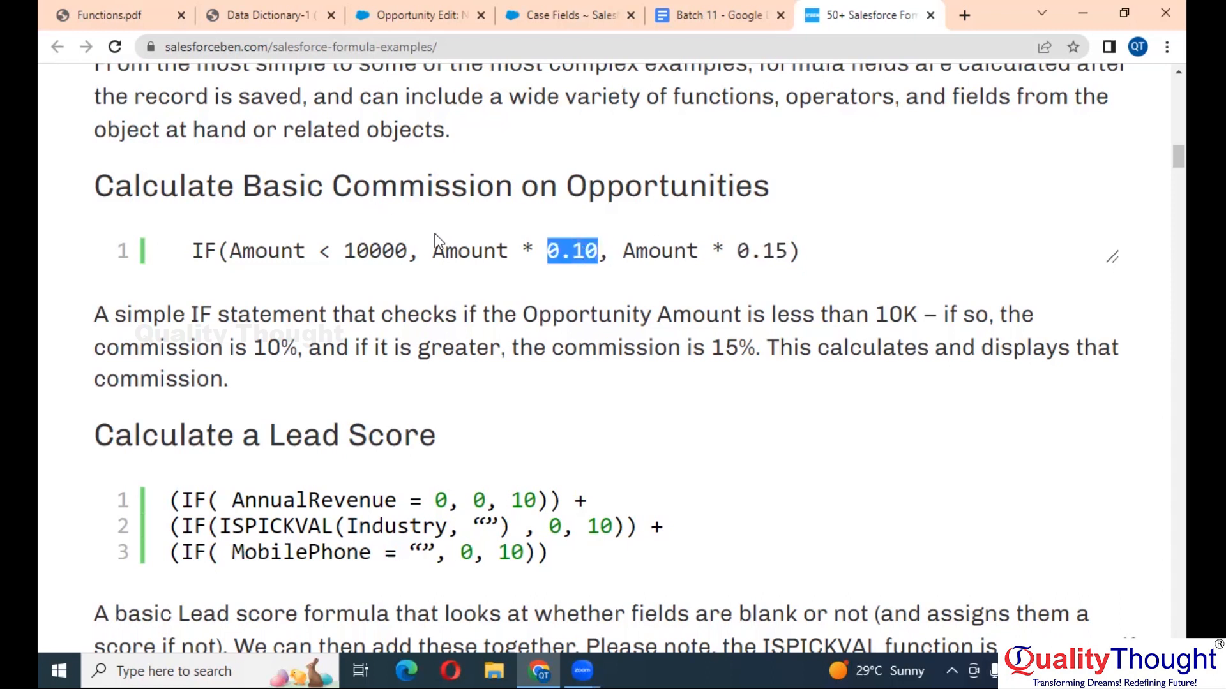
pyautogui.doubleClick(479, 249)
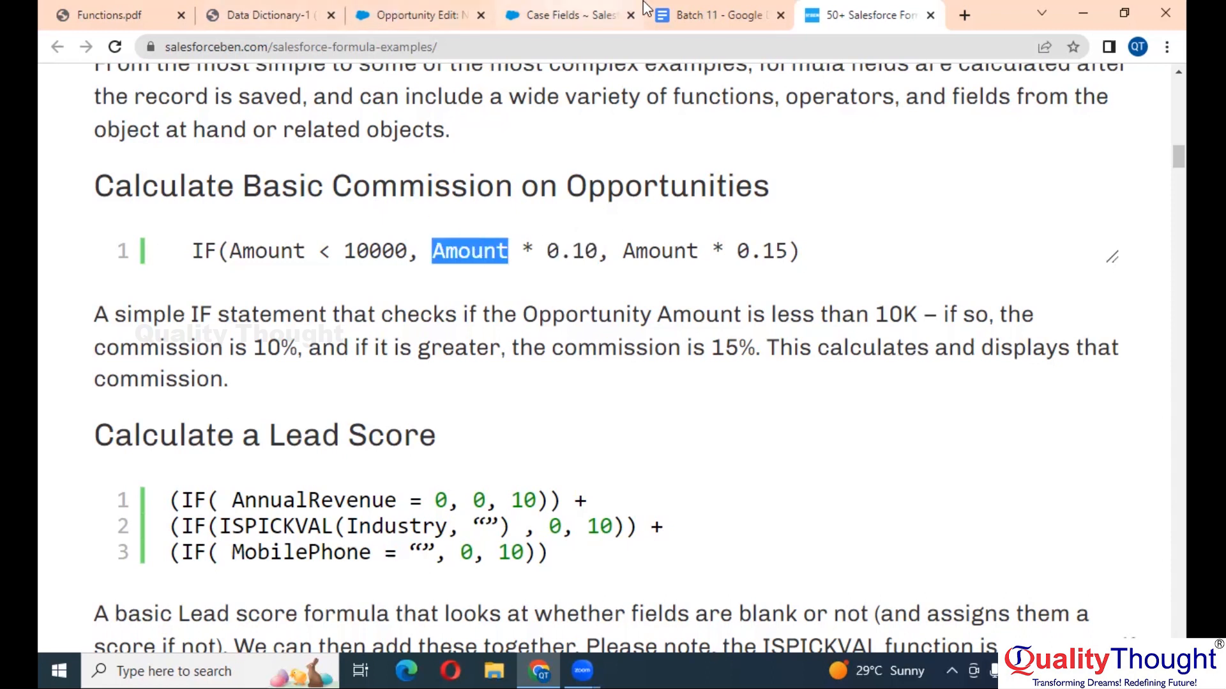
# - Enter 5000 as the opportunity Amount and drag the formula article tab beside the form
pyautogui.click(405, 13)
pyautogui.write('5000')
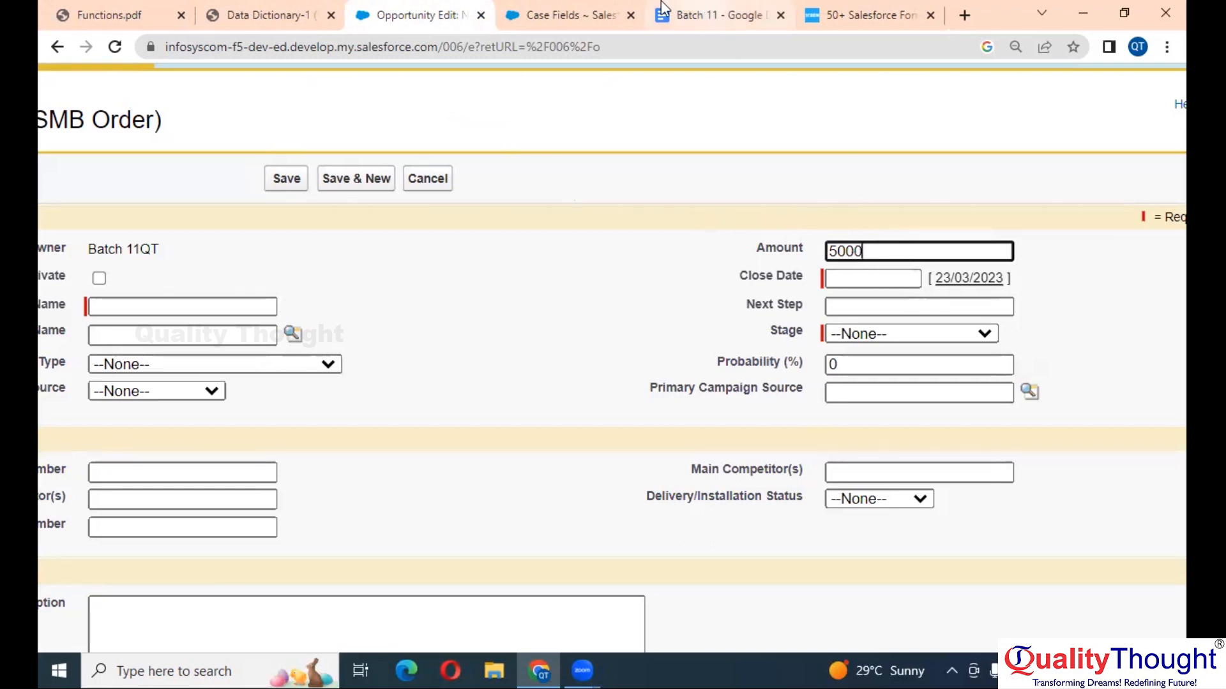
pyautogui.click(596, 10)
pyautogui.moveTo(900, 11); pyautogui.dragTo(610, 7)
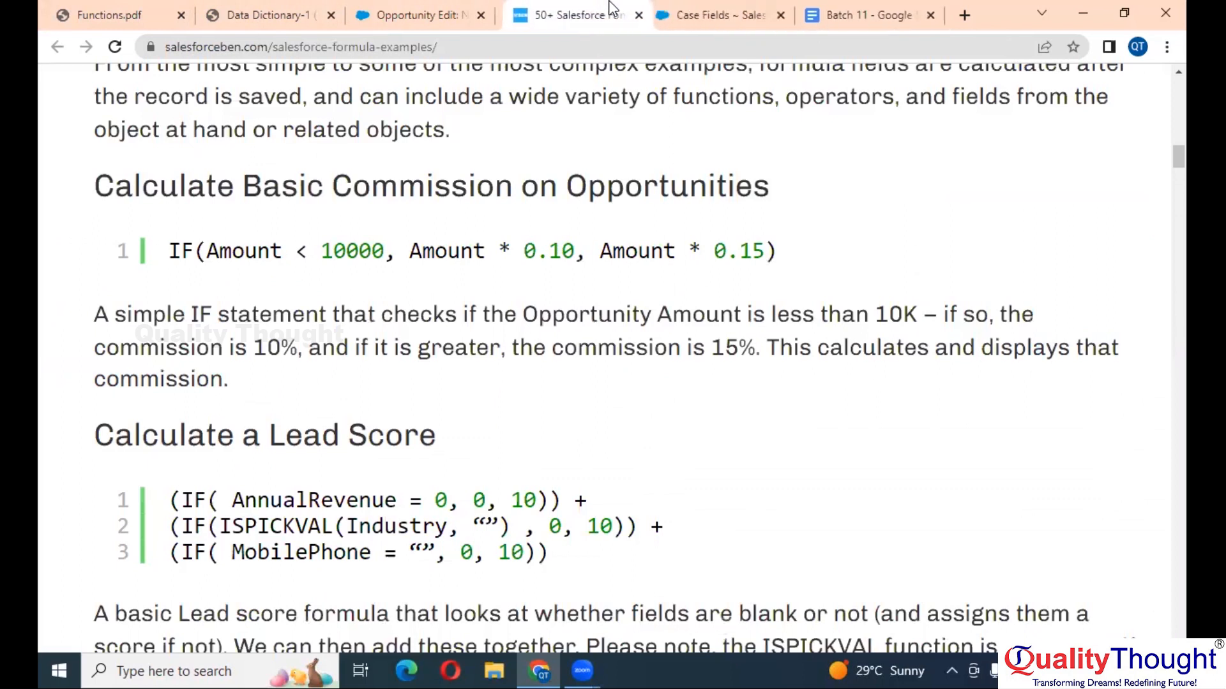
pyautogui.doubleClick(350, 249)
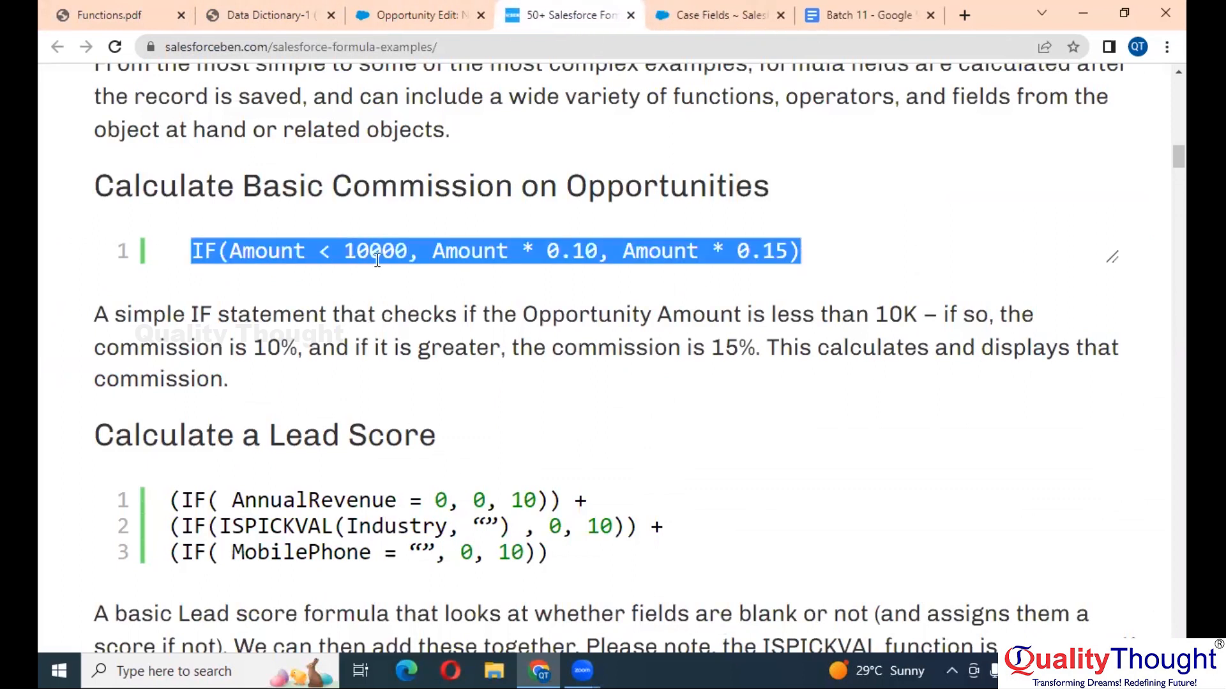
pyautogui.click(368, 249)
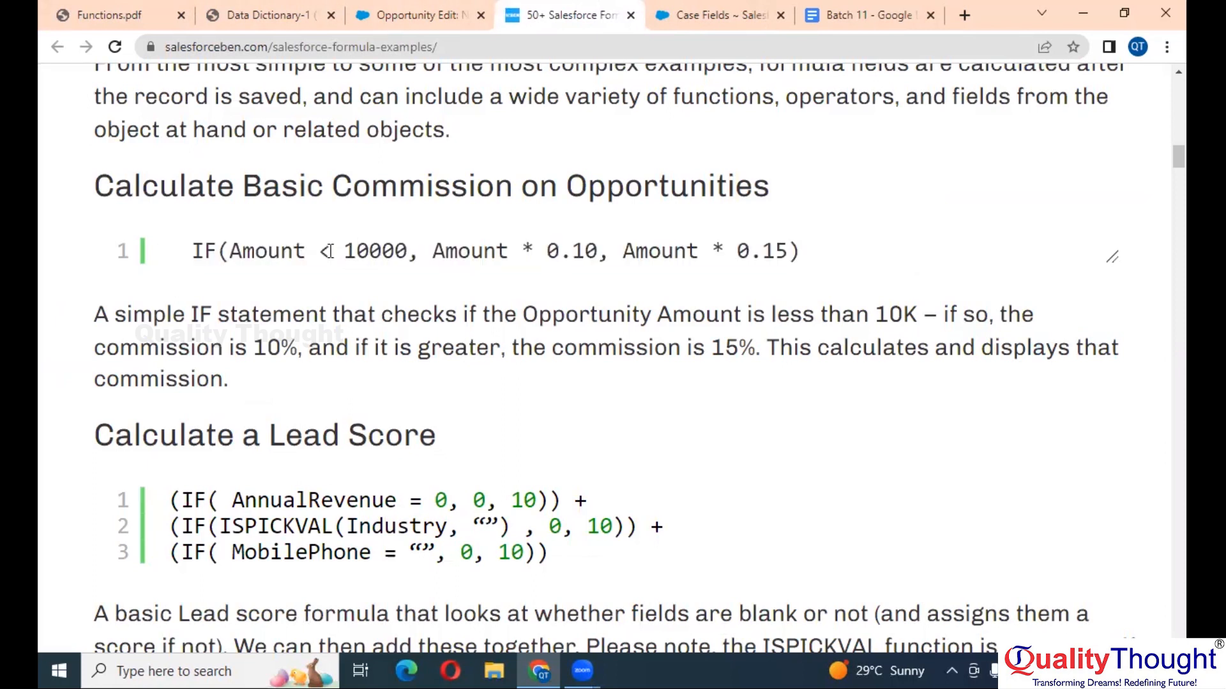
pyautogui.moveTo(431, 249); pyautogui.dragTo(788, 251)
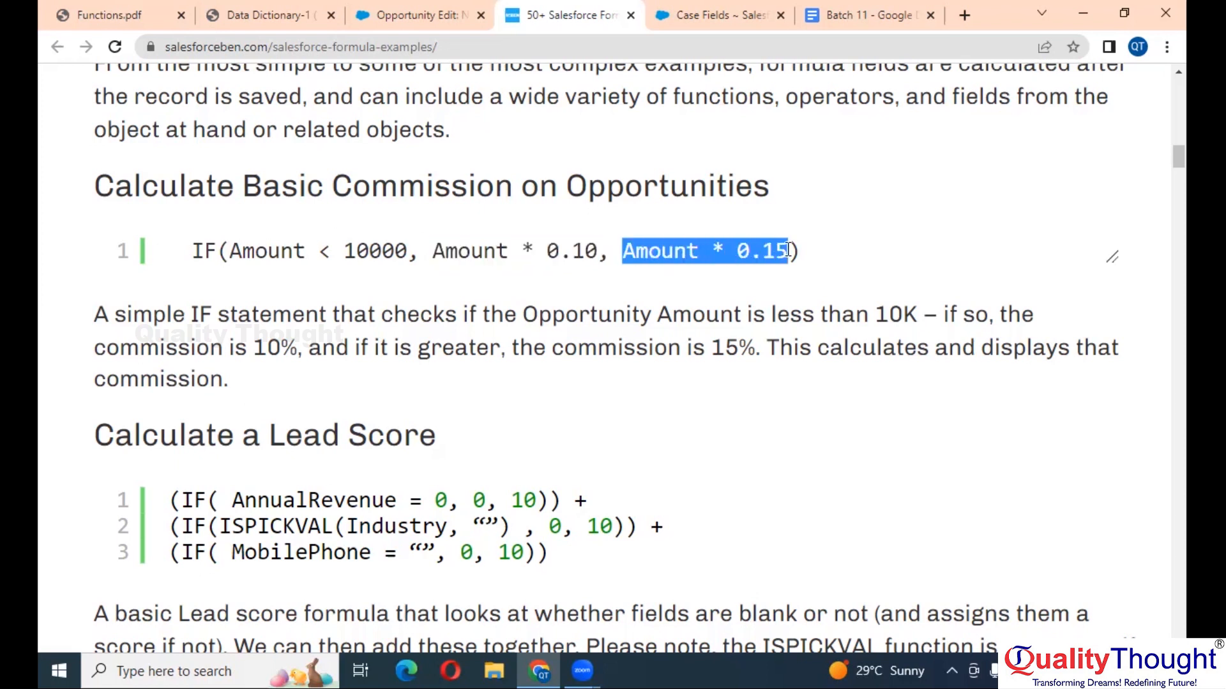
pyautogui.click(546, 250)
pyautogui.click(500, 253)
pyautogui.click(485, 254)
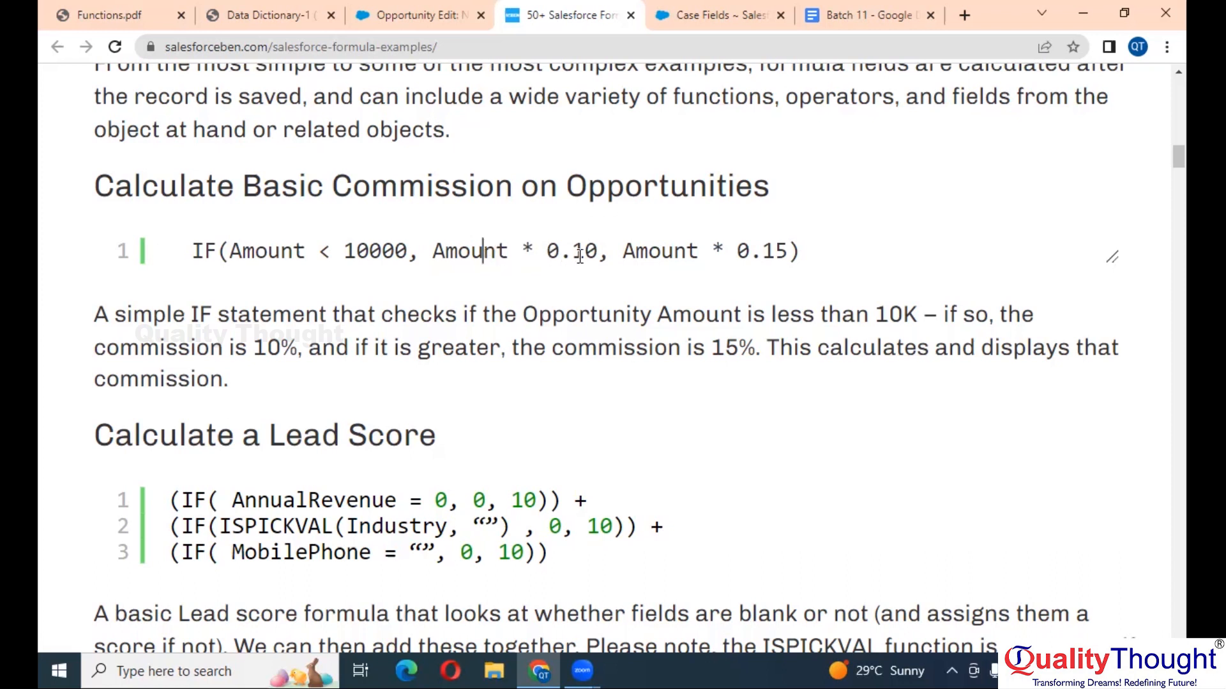
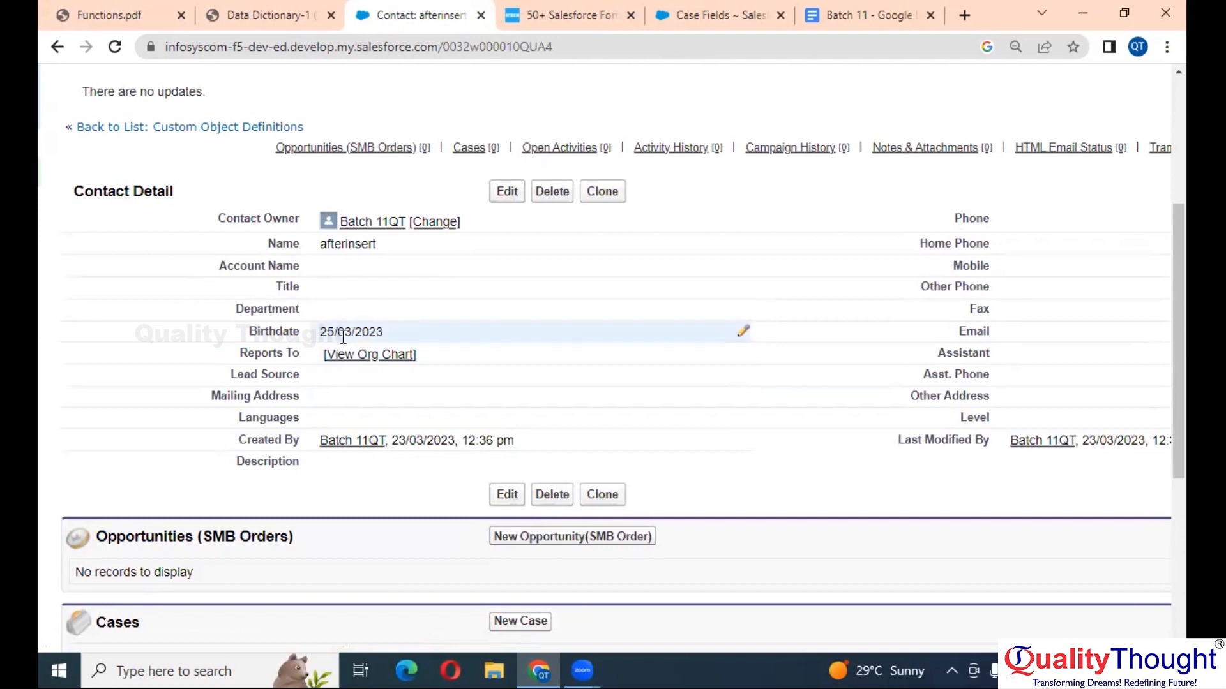
# - Open the force.com Quick Access Menu listing the Contact object's fields, validation rules and layout
pyautogui.hotkey('ctrl', '-')
pyautogui.hotkey('ctrl', '-')
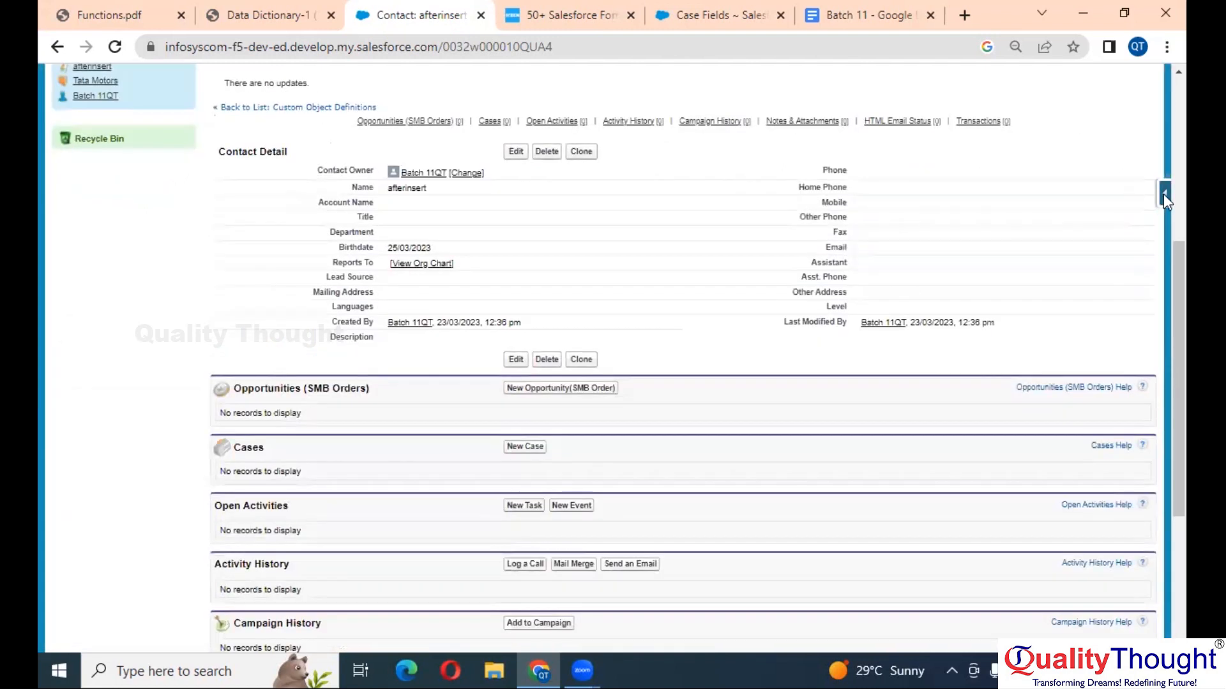
pyautogui.click(1164, 197)
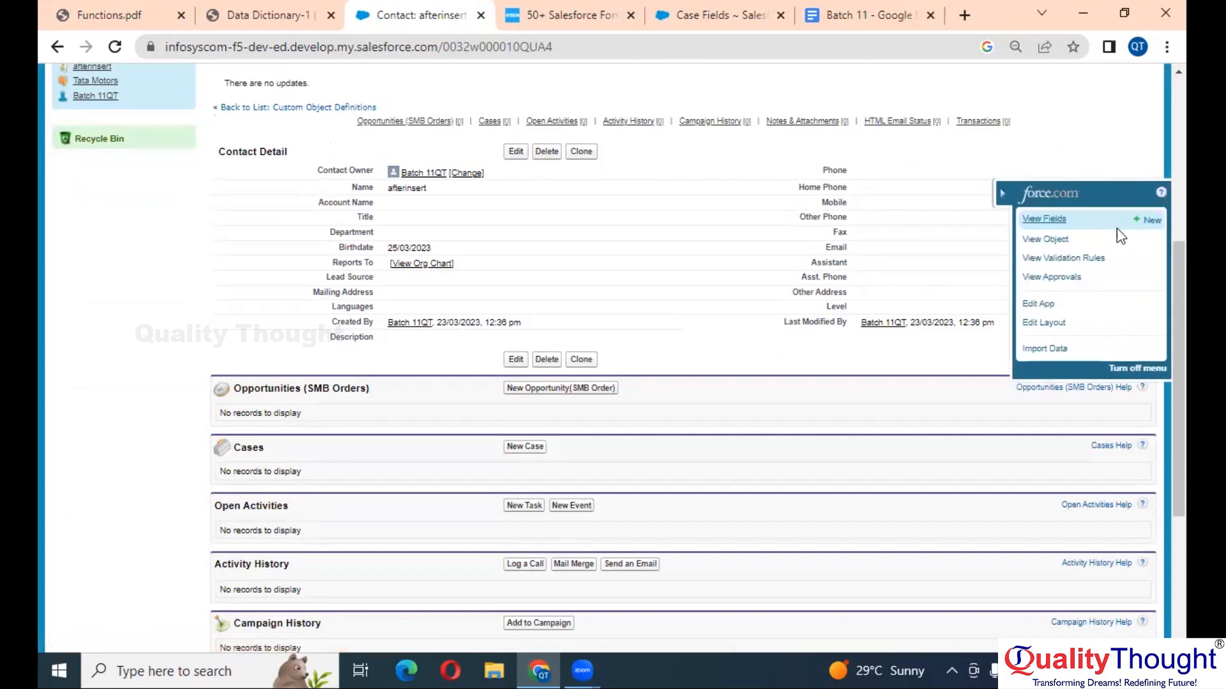
pyautogui.hotkey('ctrl', '+')
pyautogui.hotkey('ctrl', '+')
pyautogui.hotkey('ctrl', '+')
pyautogui.hotkey('ctrl', '+')
pyautogui.hotkey('ctrl', '+')
pyautogui.hotkey('ctrl', '+')
pyautogui.hotkey('ctrl', '+')
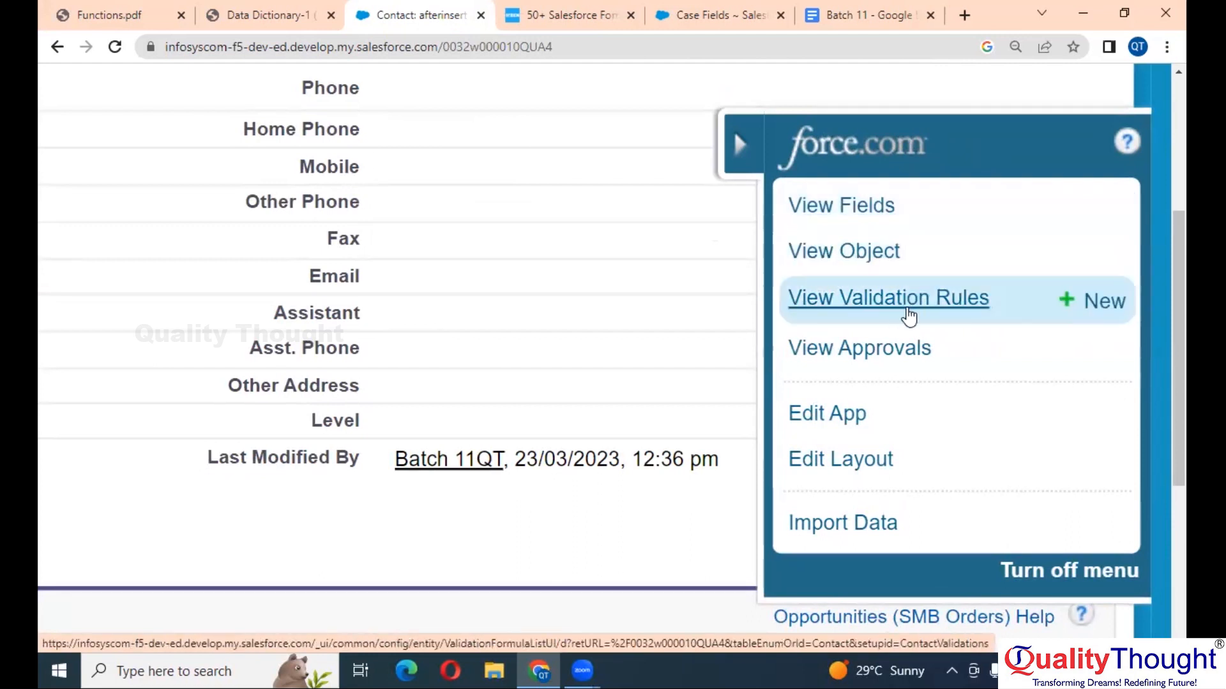
# - Start a new Contact validation rule named Date_of_Birth_Validation
pyautogui.click(1103, 316)
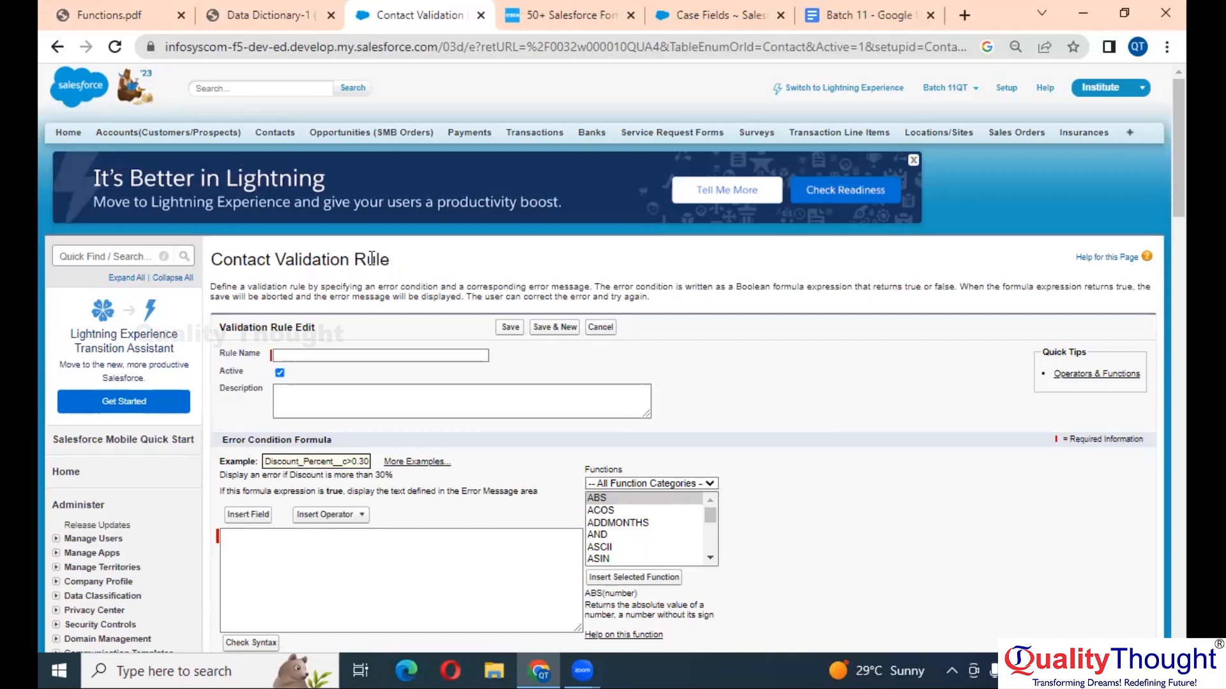
pyautogui.keyDown('ctrl'); pyautogui.scroll(5, 416, 377); pyautogui.keyUp('ctrl')
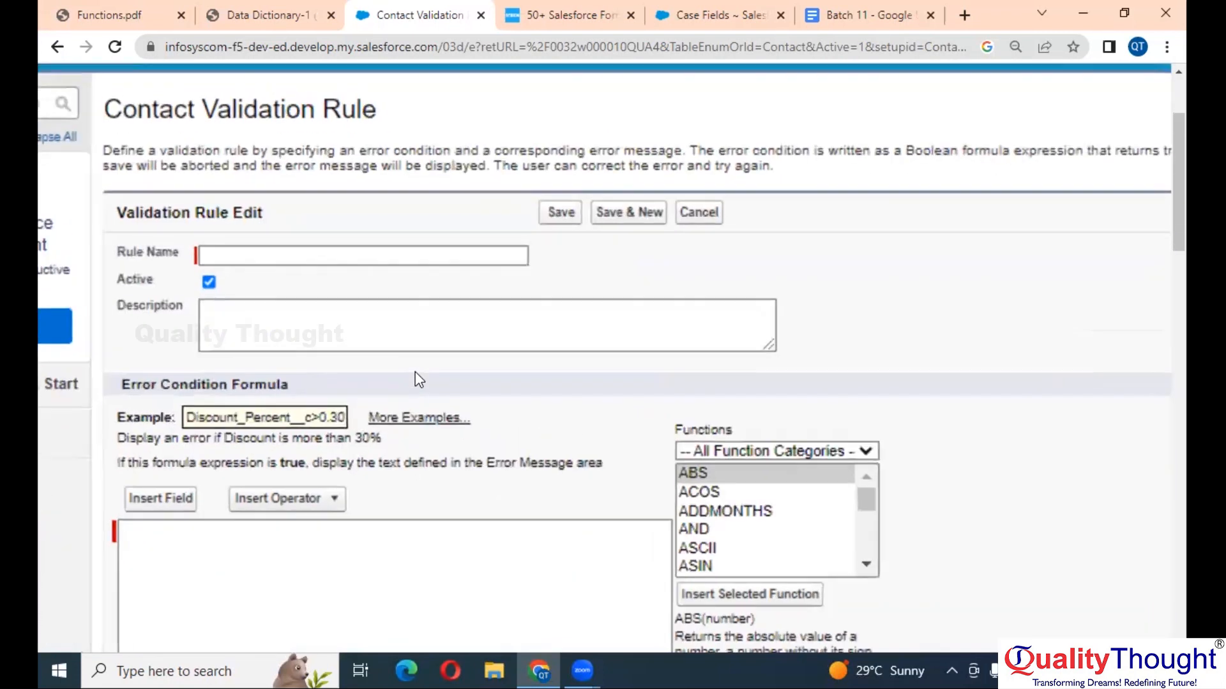
pyautogui.hscroll(-3, 415, 372)
pyautogui.click(457, 256)
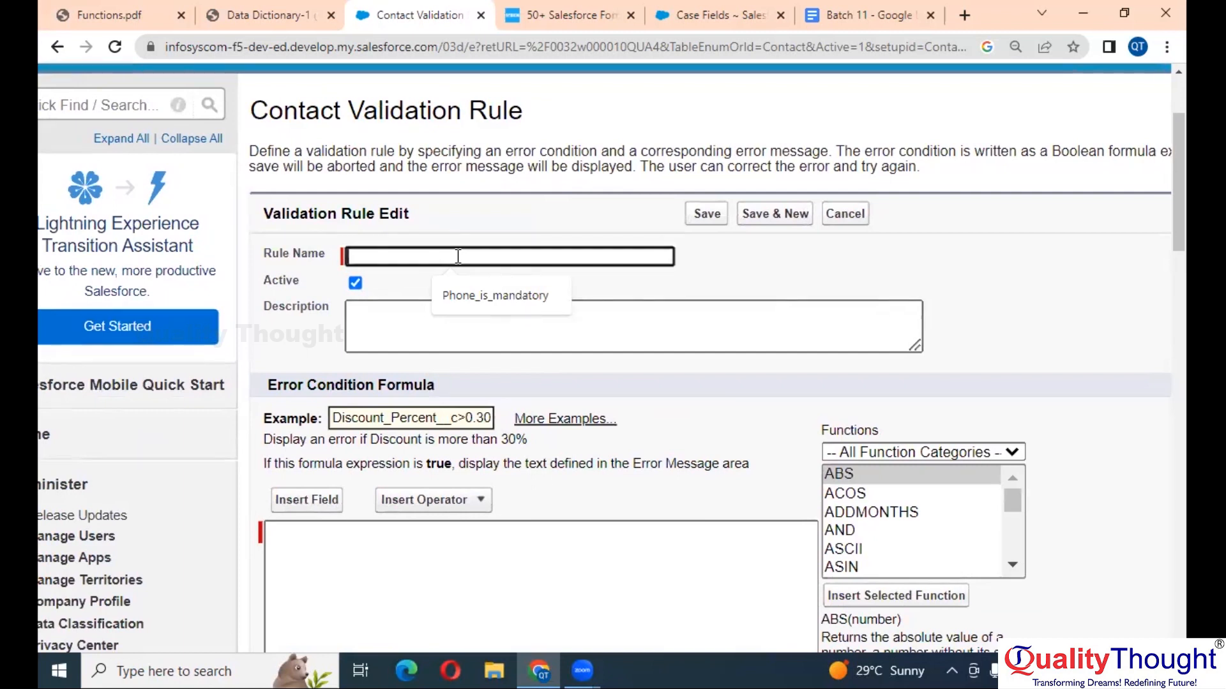
pyautogui.write('Date od ')
pyautogui.write('Birth')
pyautogui.press('BackSpace')
pyautogui.press('BackSpace')
pyautogui.press('BackSpace')
pyautogui.press('BackSpace')
pyautogui.press('BackSpace')
pyautogui.press('BackSpace')
pyautogui.write('B')
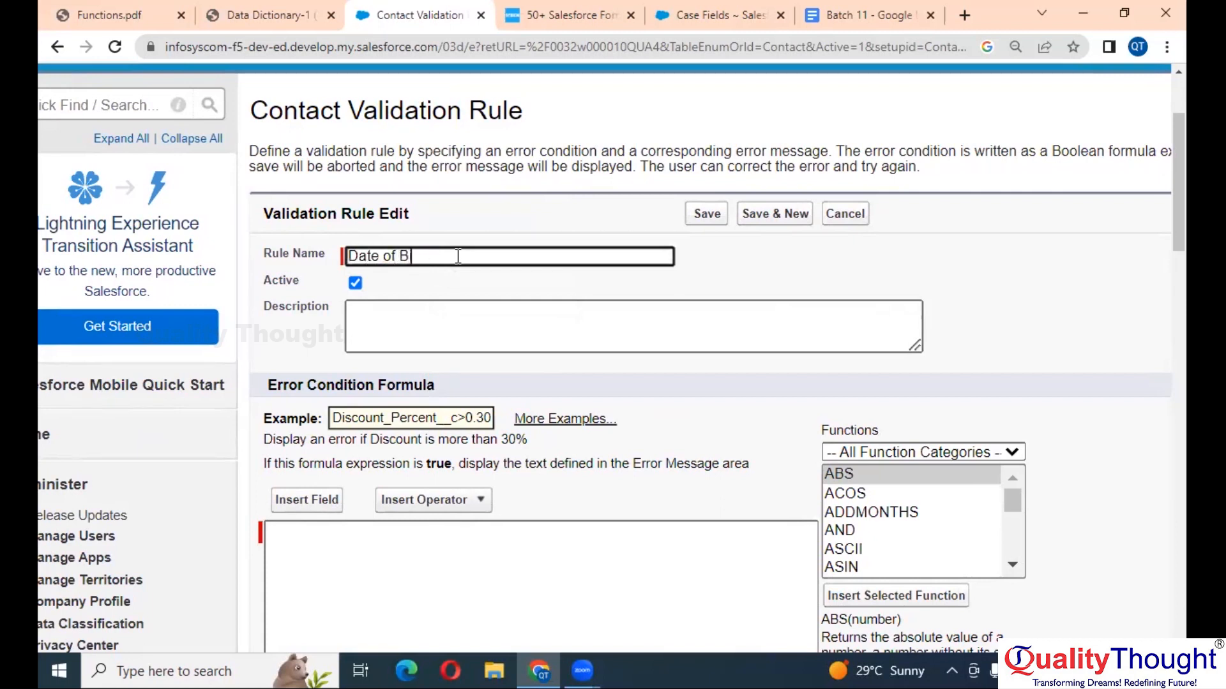
pyautogui.write('irth Validation')
# - Place the cursor in the still-empty Error Condition Formula box
pyautogui.scroll(-3, 457, 256)
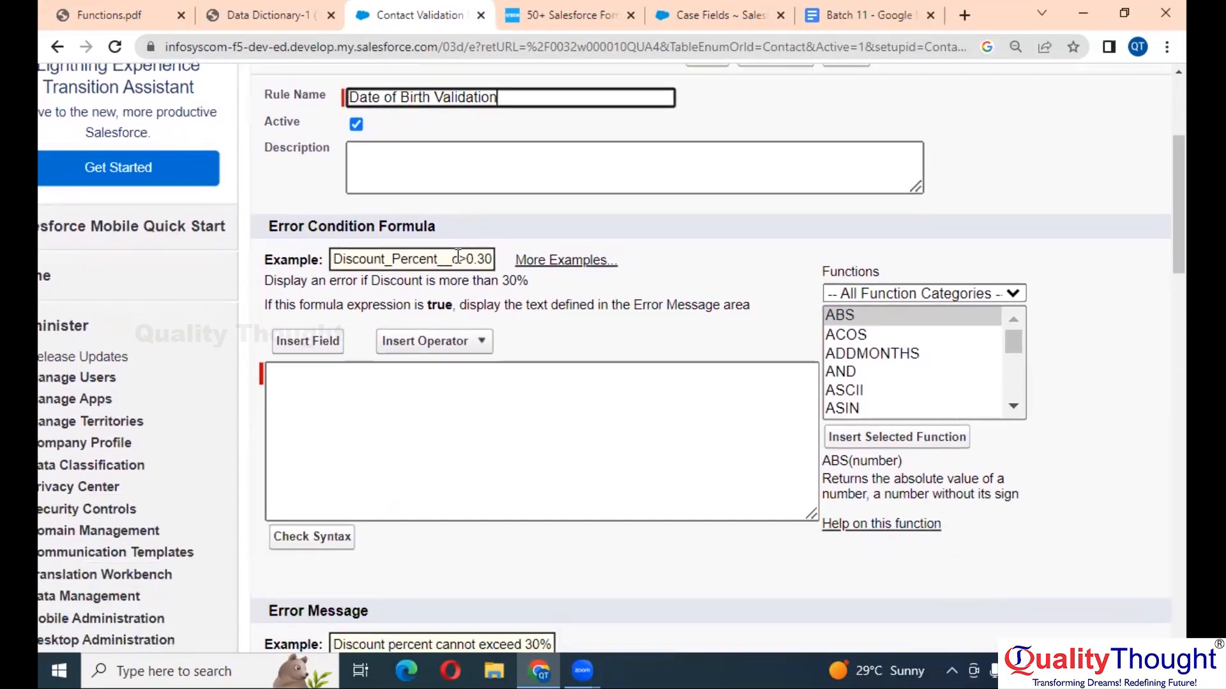
pyautogui.click(443, 357)
pyautogui.scroll(1, 444, 357)
pyautogui.scroll(1, 443, 357)
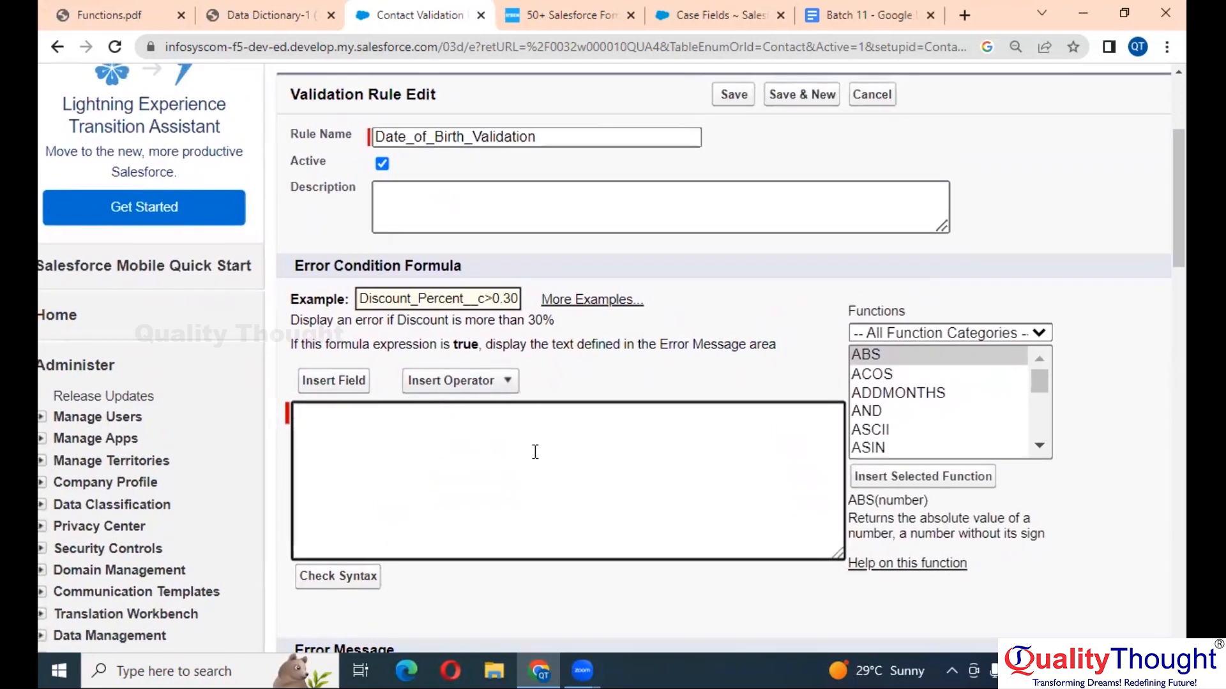
pyautogui.scroll(-1, 535, 452)
pyautogui.scroll(2, 535, 452)
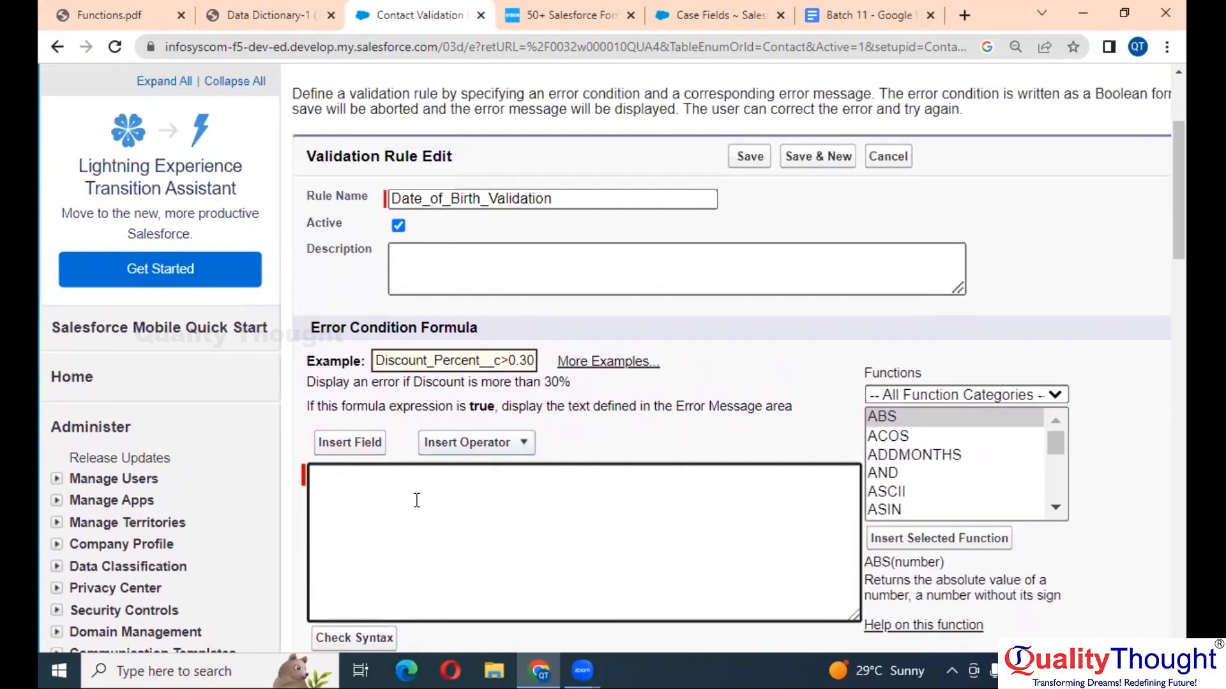
pyautogui.scroll(-2, 416, 500)
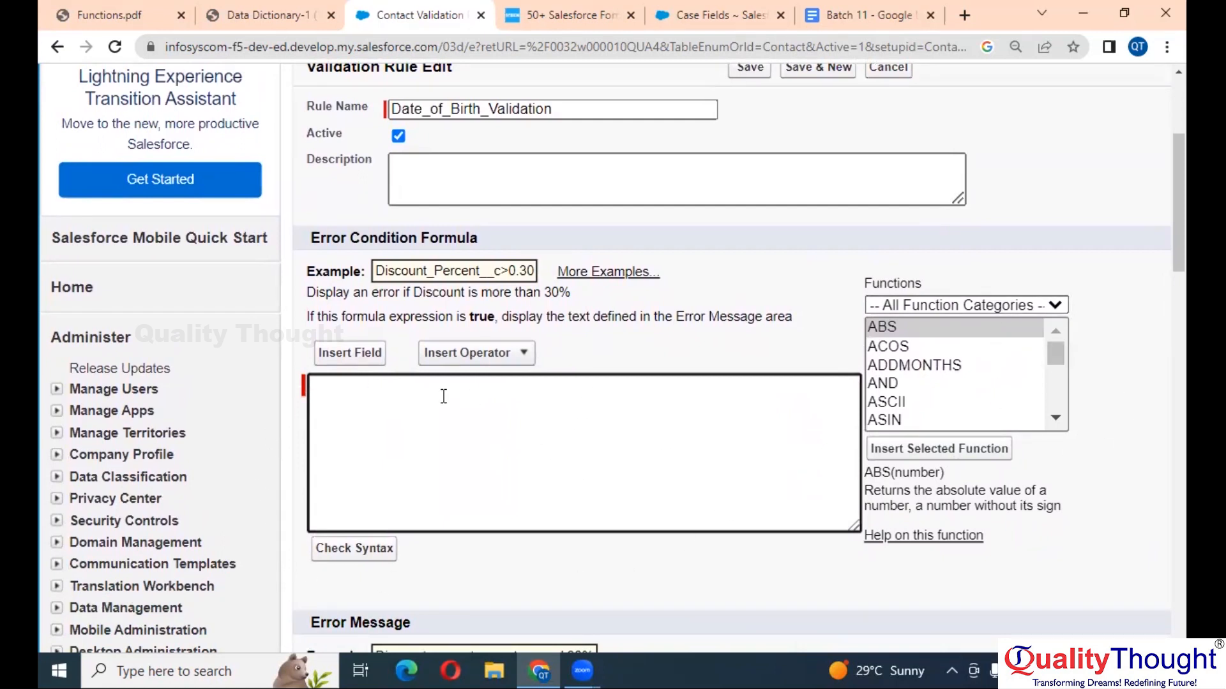
pyautogui.scroll(-1, 424, 428)
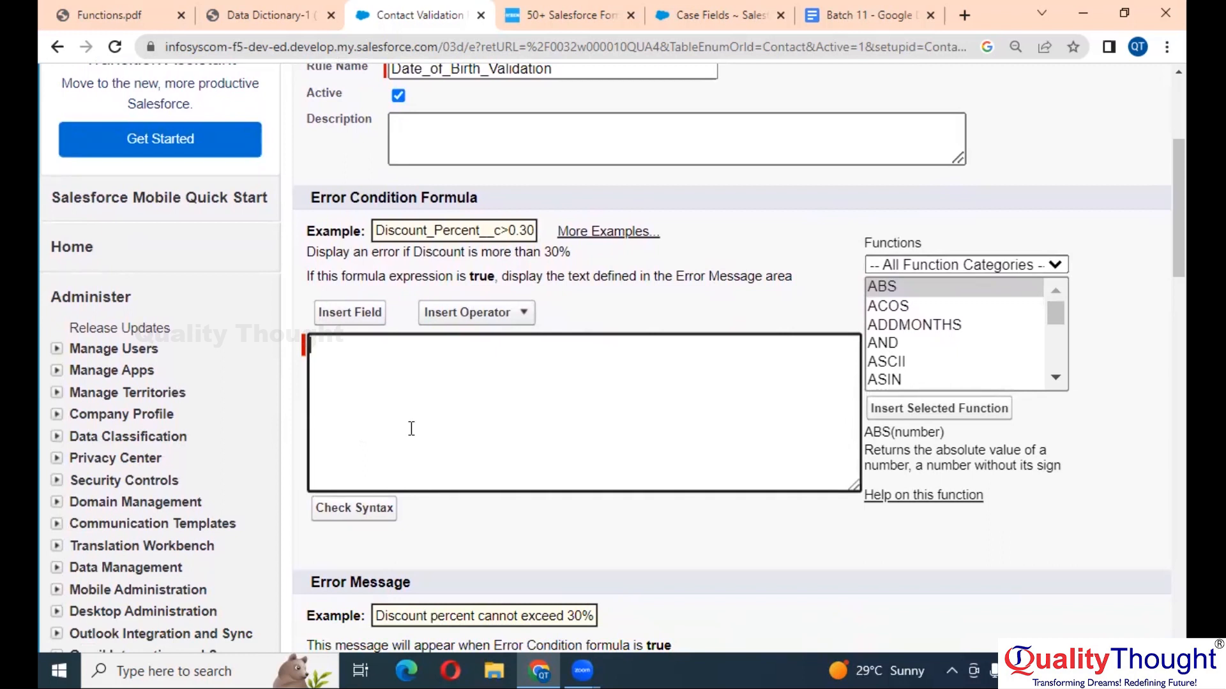
# - Check the sample date in the notes and move the Case Fields tab one place left
pyautogui.click(910, 10)
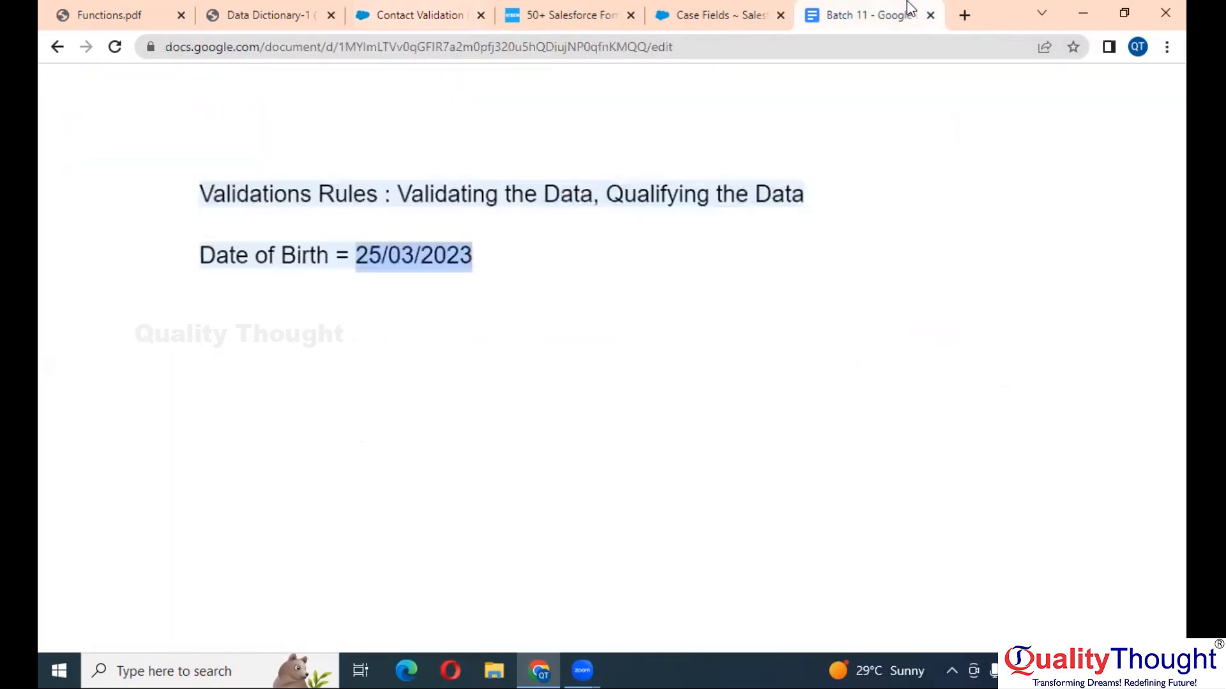
pyautogui.click(689, 7)
pyautogui.moveTo(689, 2); pyautogui.dragTo(545, 7)
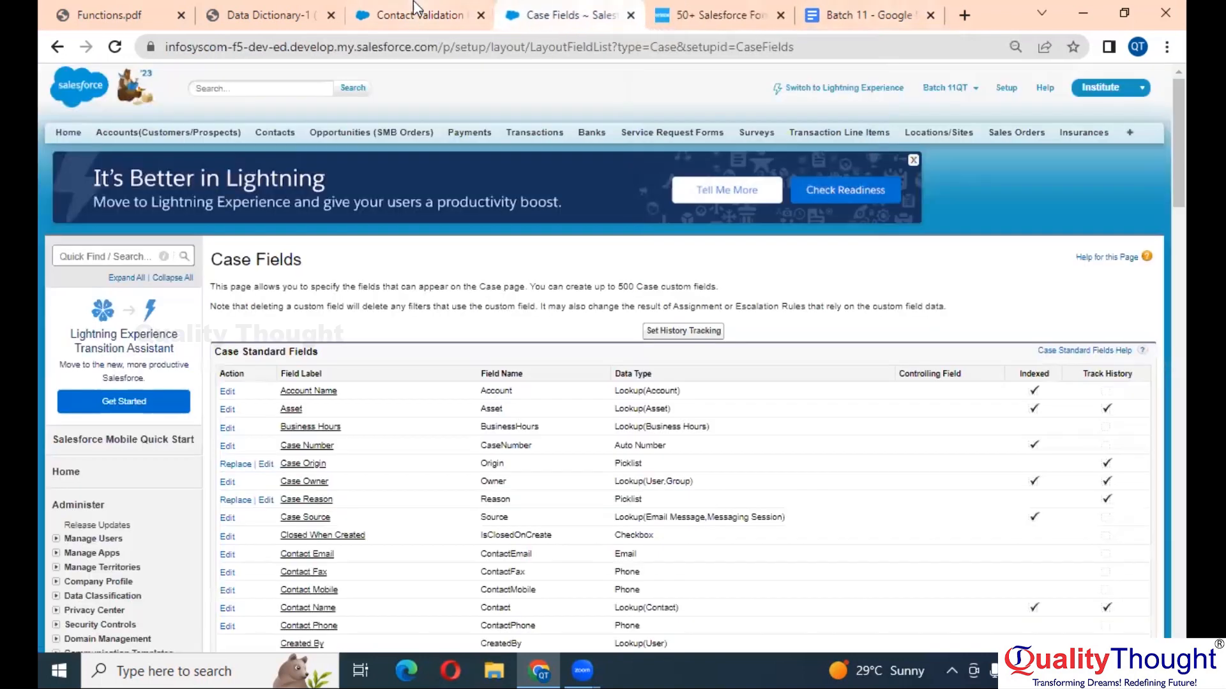
pyautogui.click(415, 5)
pyautogui.scroll(5, 423, 329)
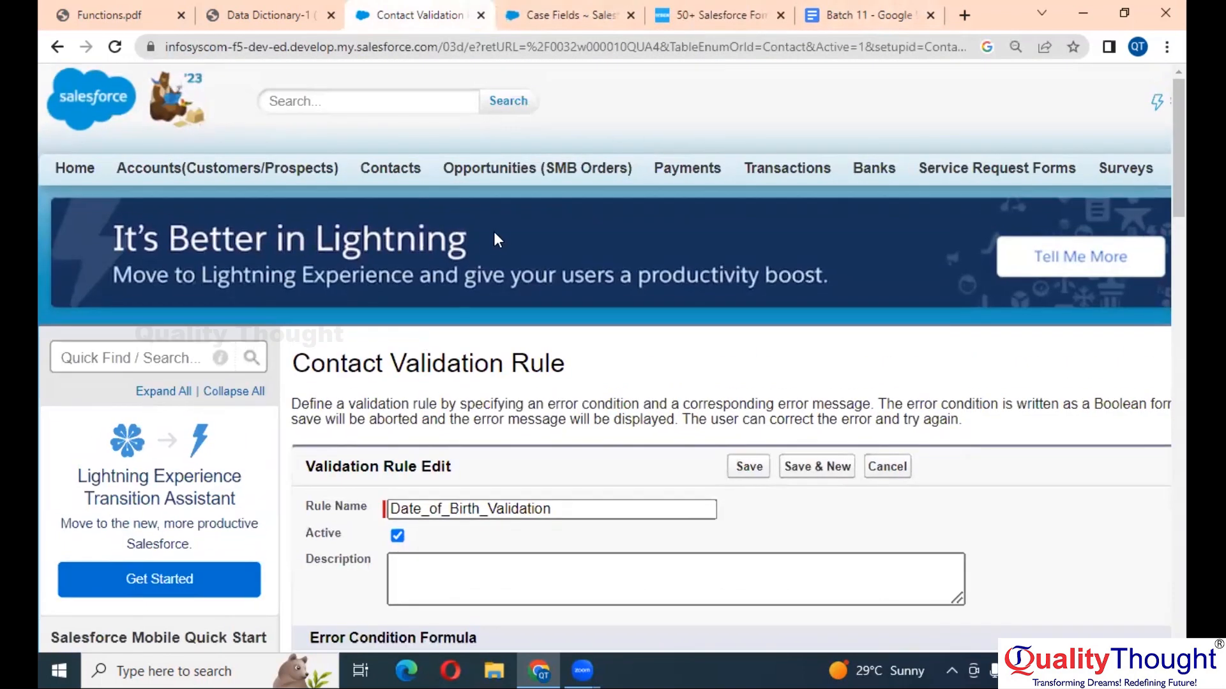
pyautogui.hotkey('ctrl', '-')
# - Open Contacts in a new tab and start a new contact with Birthdate 25/03/2023
pyautogui.rightClick(310, 137)
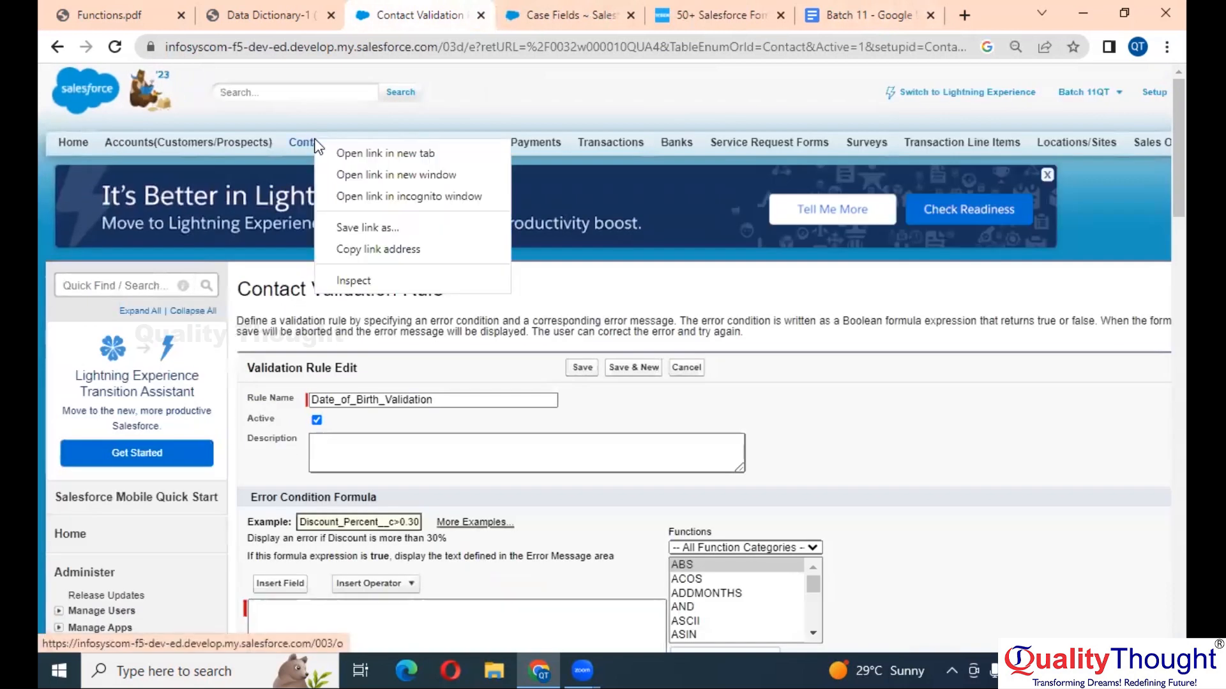
pyautogui.click(355, 151)
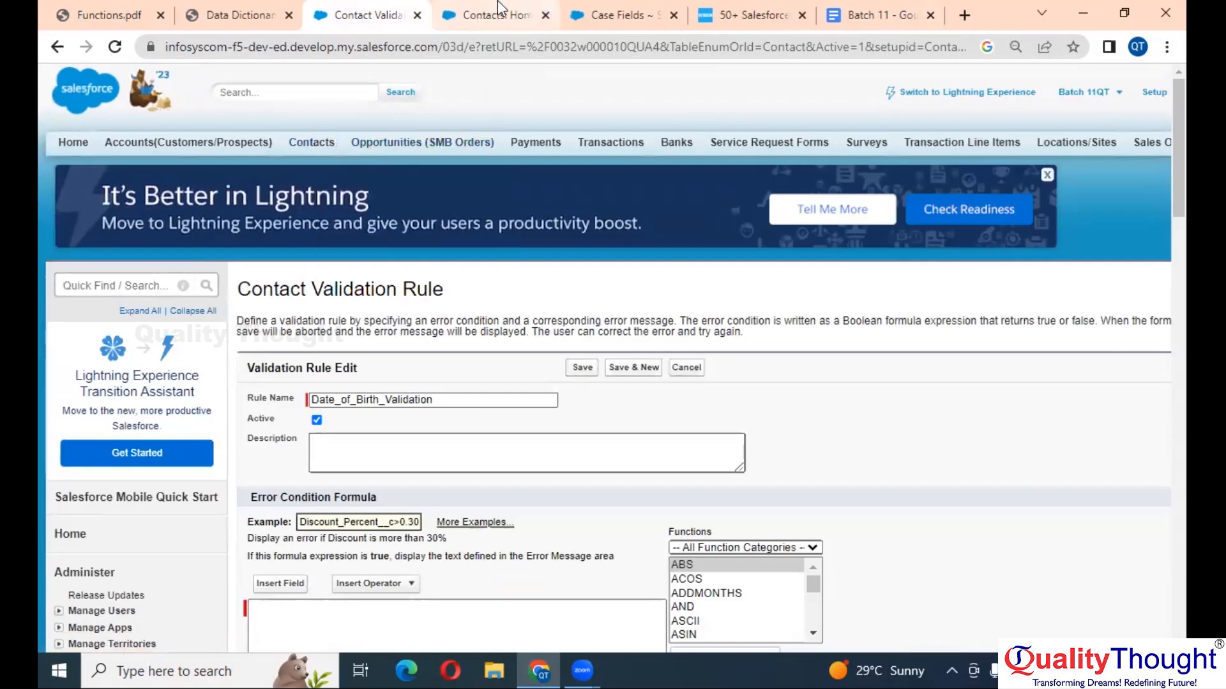
pyautogui.click(503, 11)
pyautogui.click(512, 330)
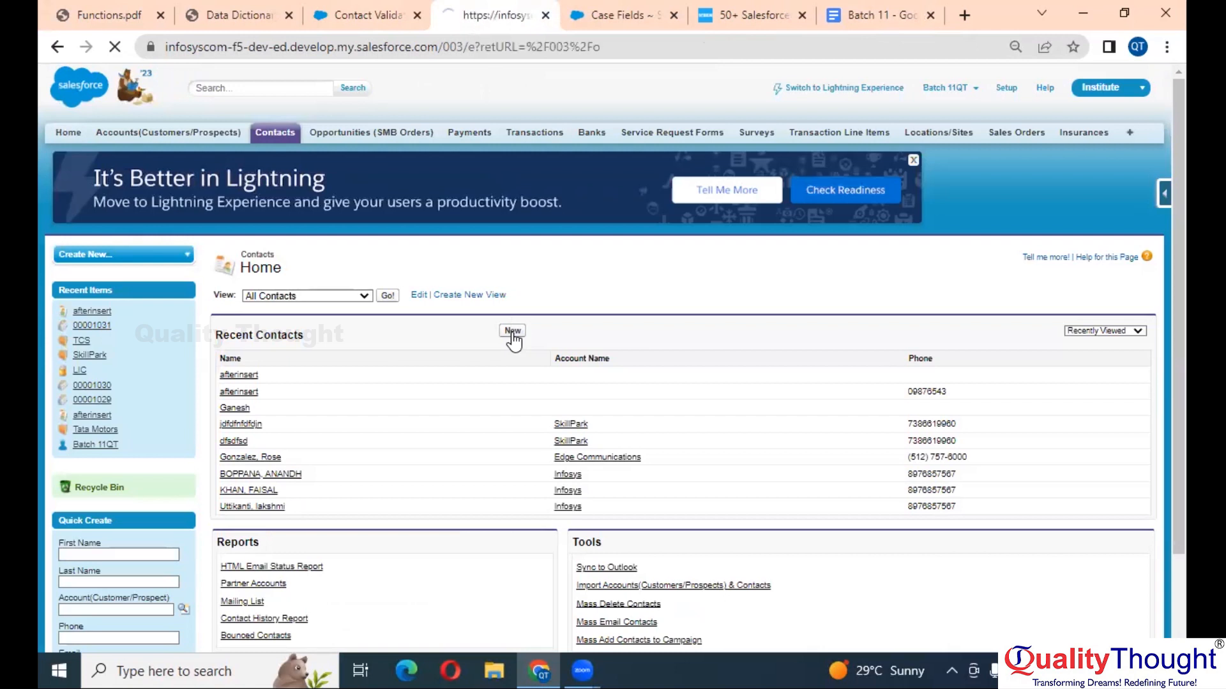
pyautogui.scroll(-3, 453, 450)
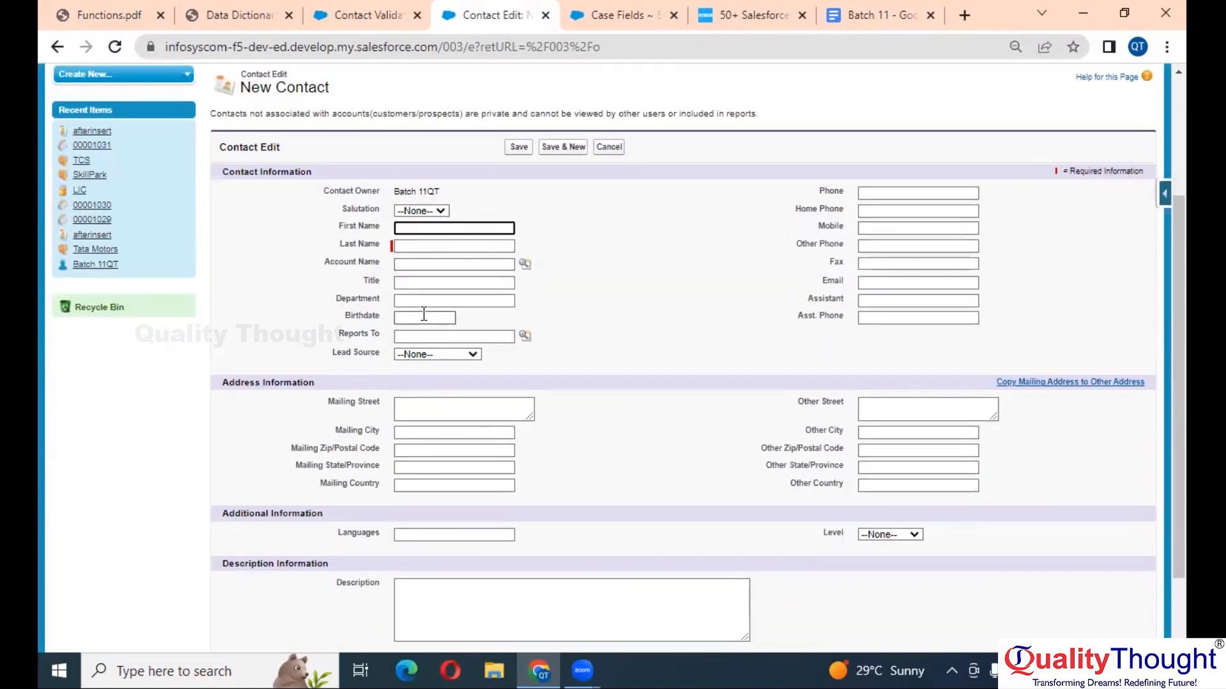
pyautogui.click(425, 317)
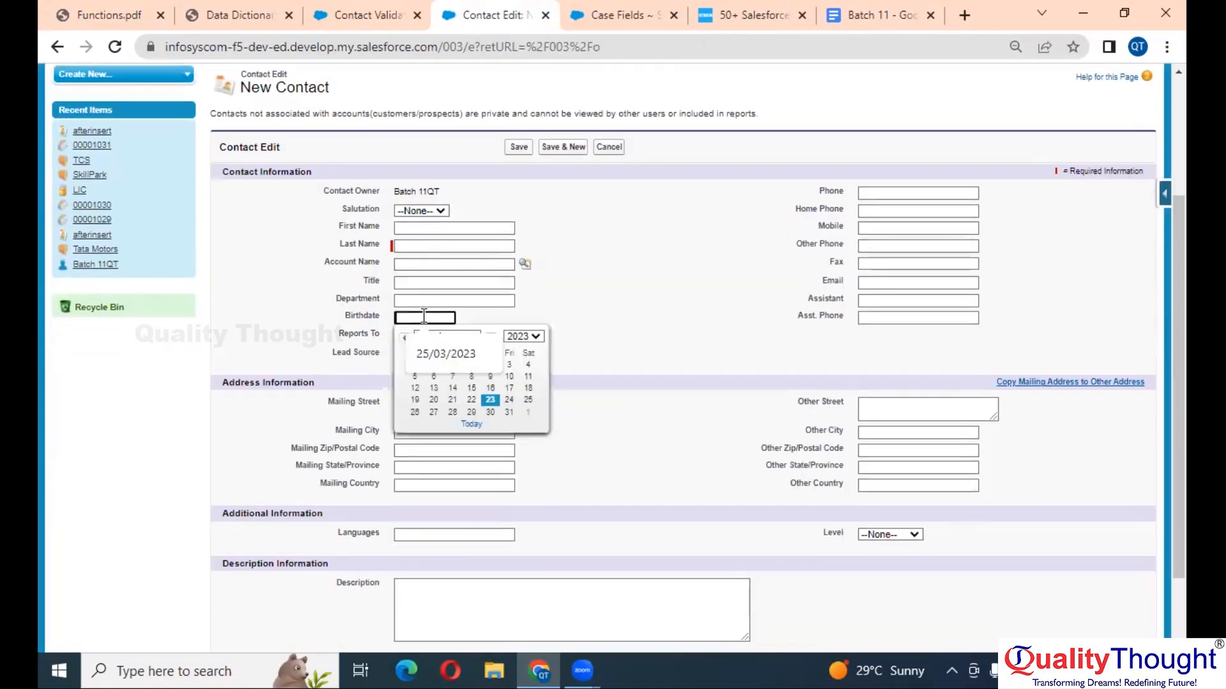
pyautogui.click(528, 400)
# - Return to the Date_of_Birth_Validation rule draft
pyautogui.scroll(4, 526, 393)
pyautogui.hscroll(-2, 526, 393)
pyautogui.scroll(2, 526, 393)
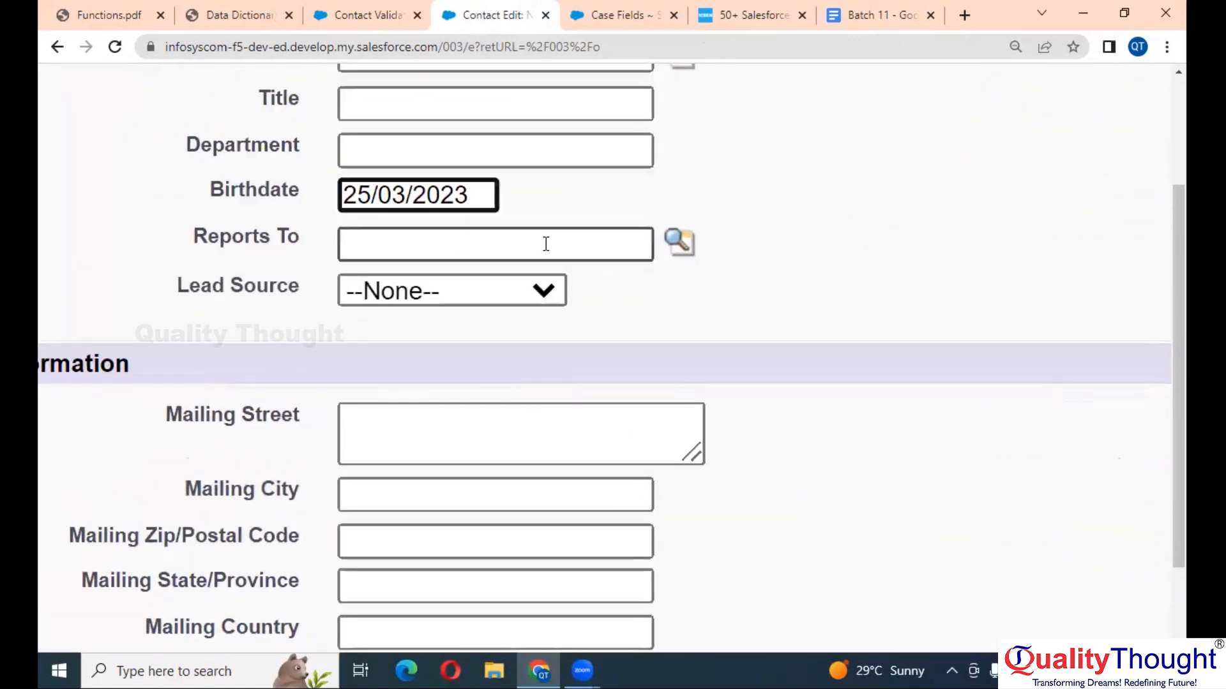
pyautogui.hscroll(-2, 545, 244)
pyautogui.scroll(1, 546, 244)
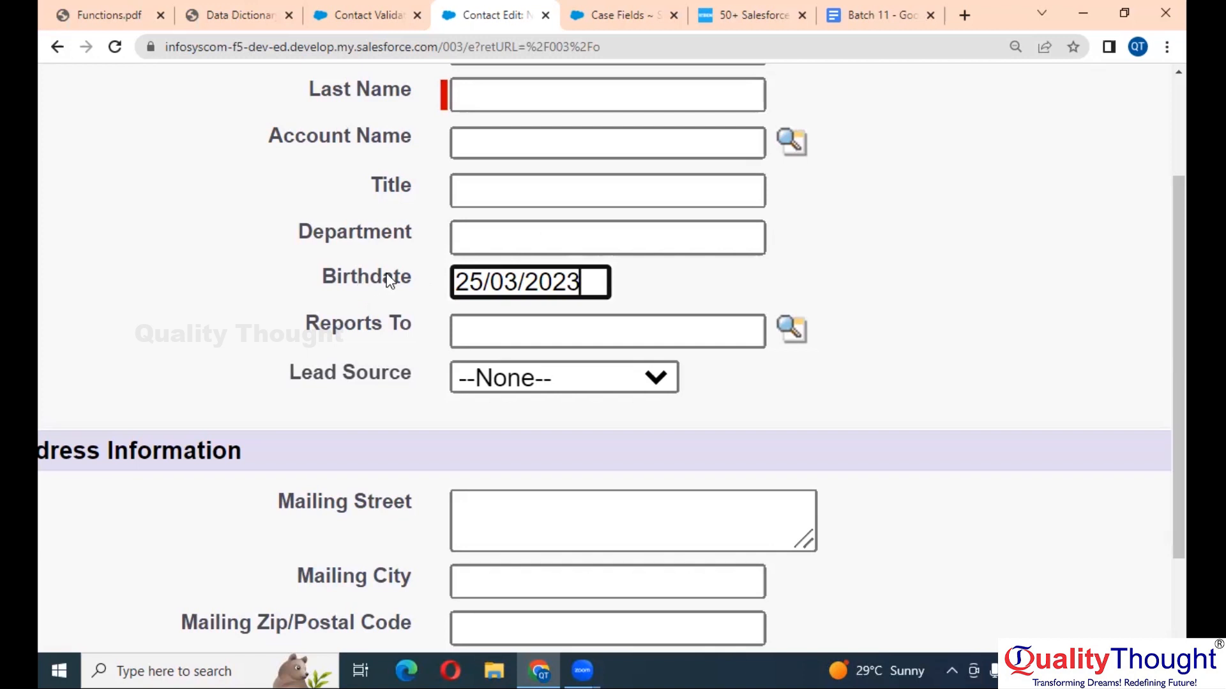
pyautogui.click(361, 7)
# - Insert the Contact Birthdate field into the error condition formula
pyautogui.scroll(-5, 433, 416)
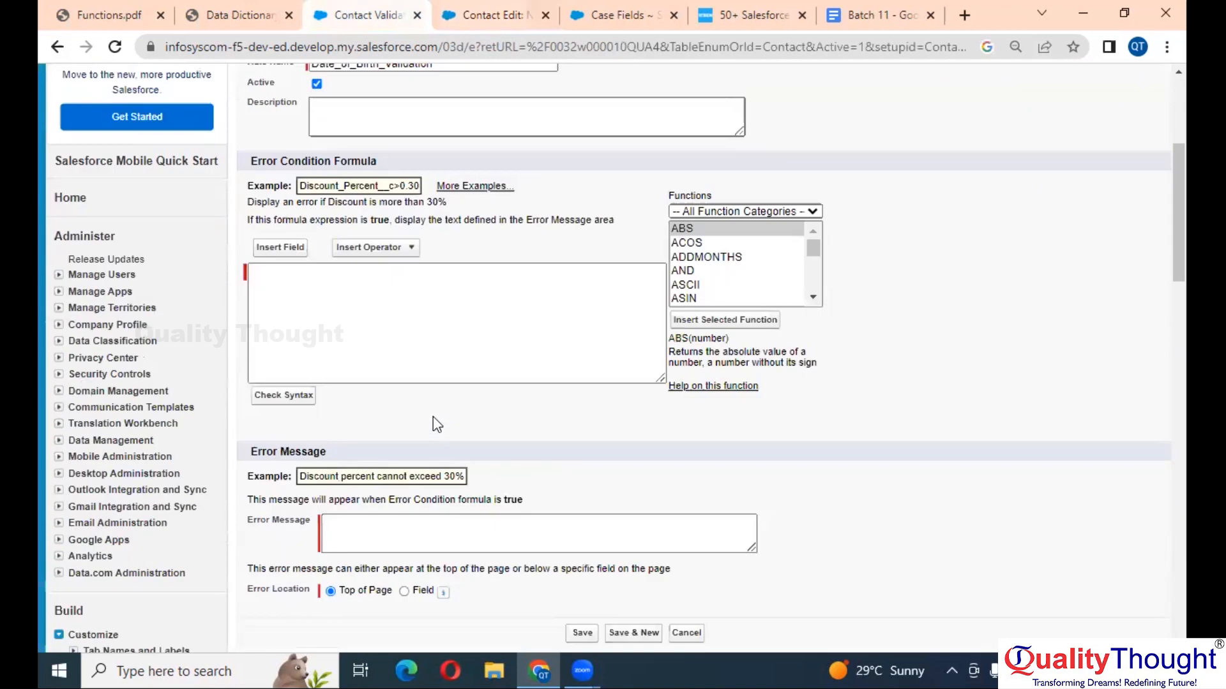
pyautogui.scroll(1, 422, 366)
pyautogui.scroll(3, 404, 273)
pyautogui.click(236, 322)
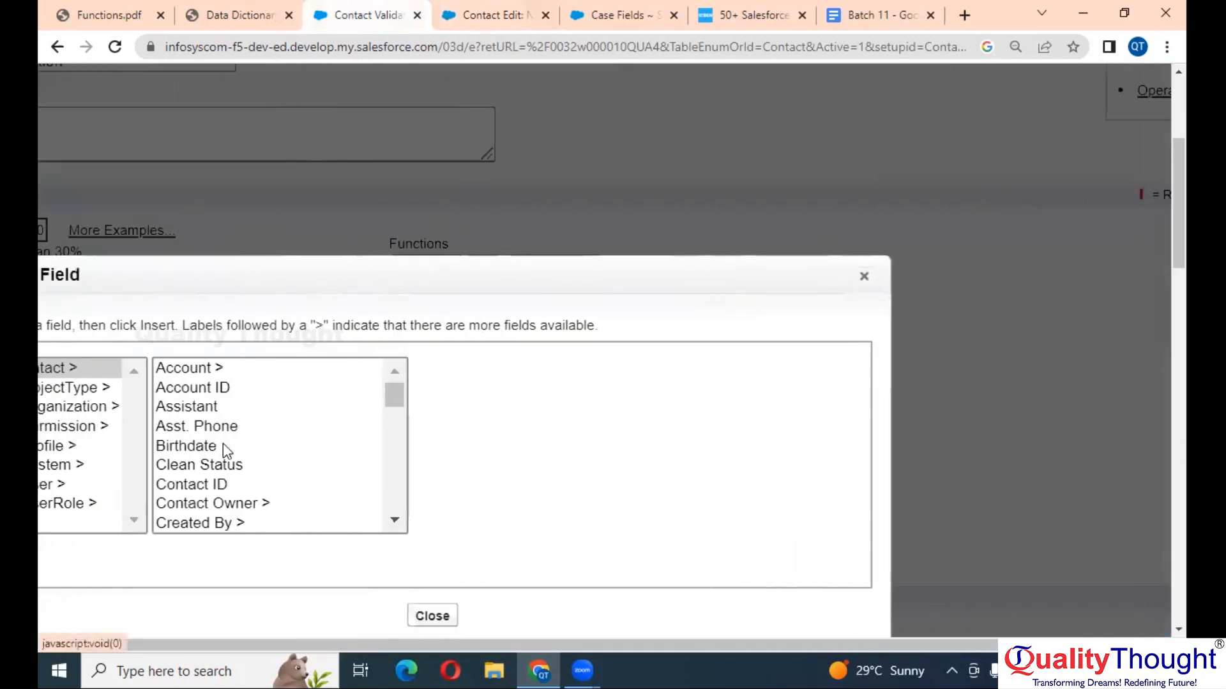
pyautogui.click(242, 432)
pyautogui.click(228, 445)
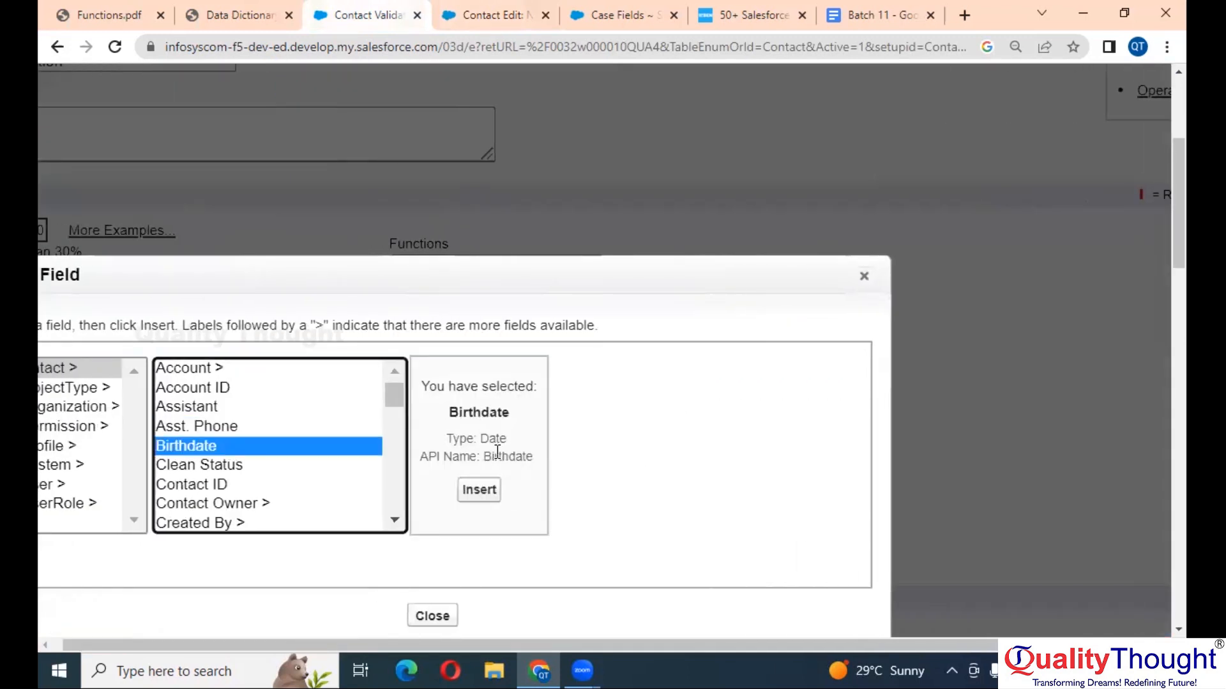
pyautogui.click(496, 490)
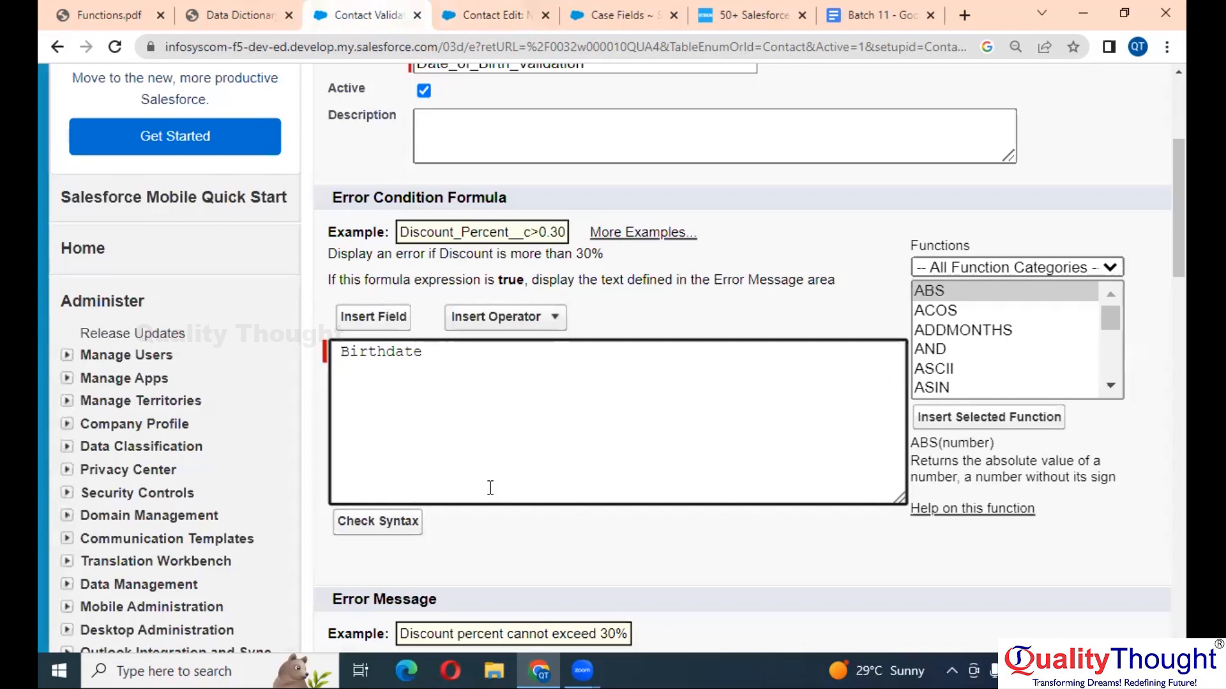
# - On the New Contact form, close the date picker and click into Last Name
pyautogui.click(511, 14)
pyautogui.click(879, 292)
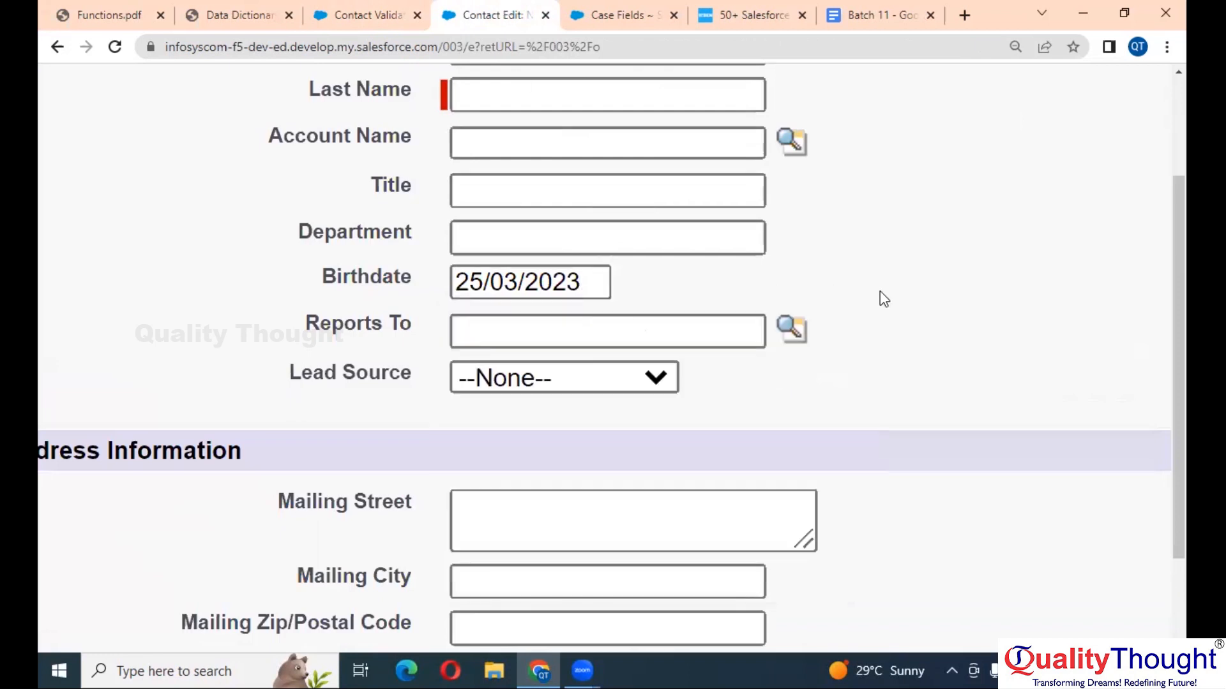
pyautogui.scroll(-2, 607, 287)
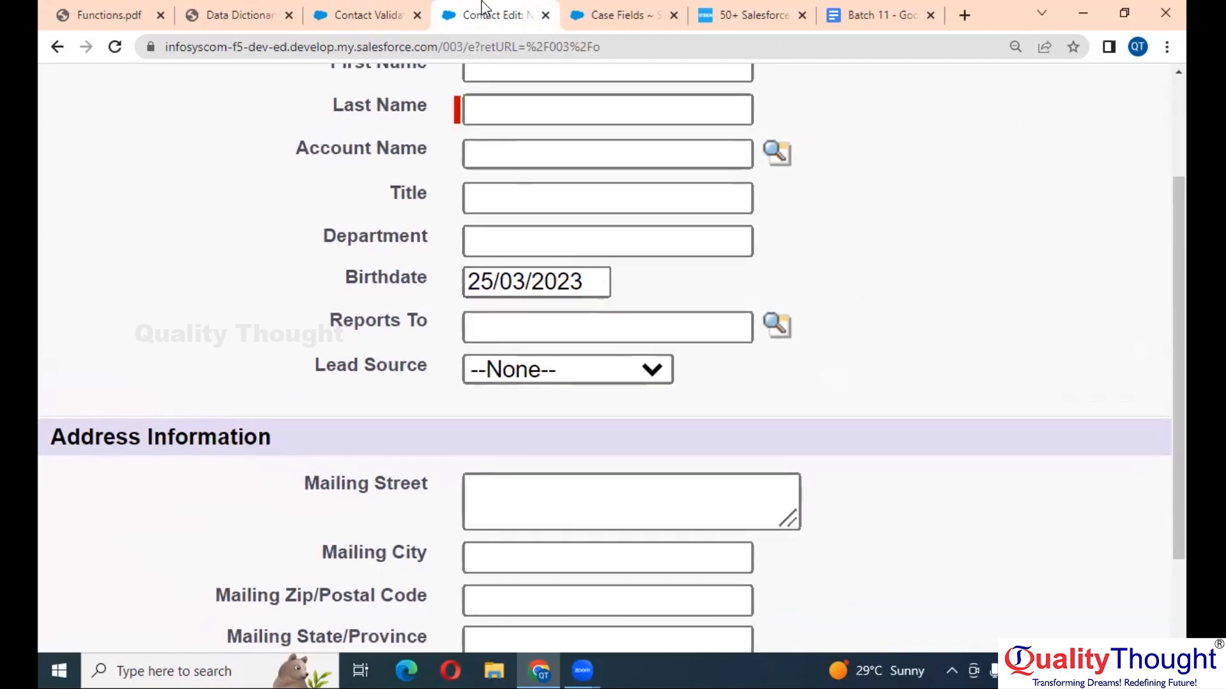
pyautogui.click(475, 118)
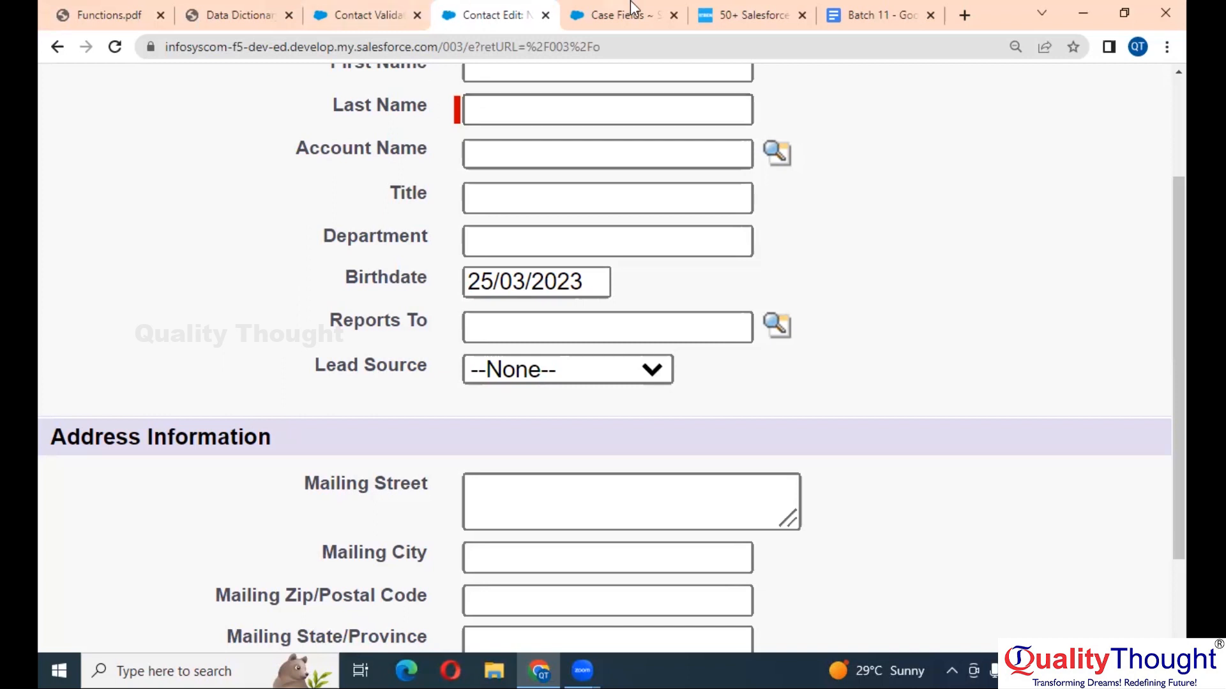
pyautogui.click(594, 9)
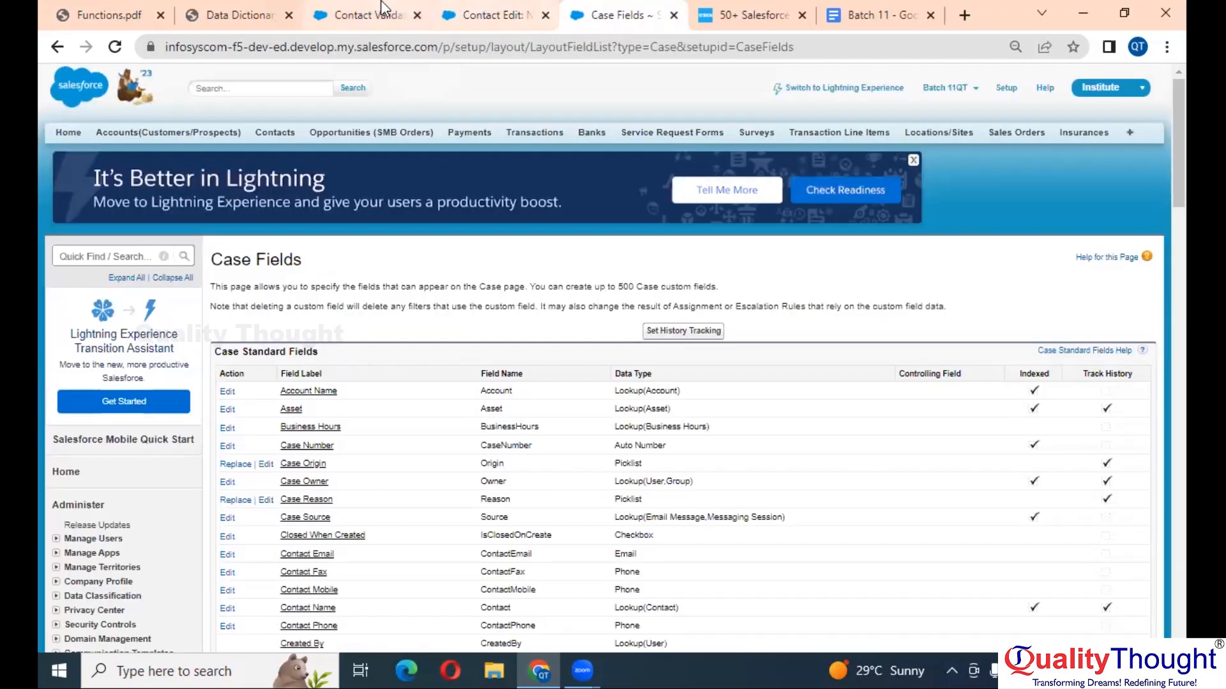
# - Add a Greater Than operator after Birthdate in the error condition
pyautogui.click(364, 14)
pyautogui.scroll(2, 501, 350)
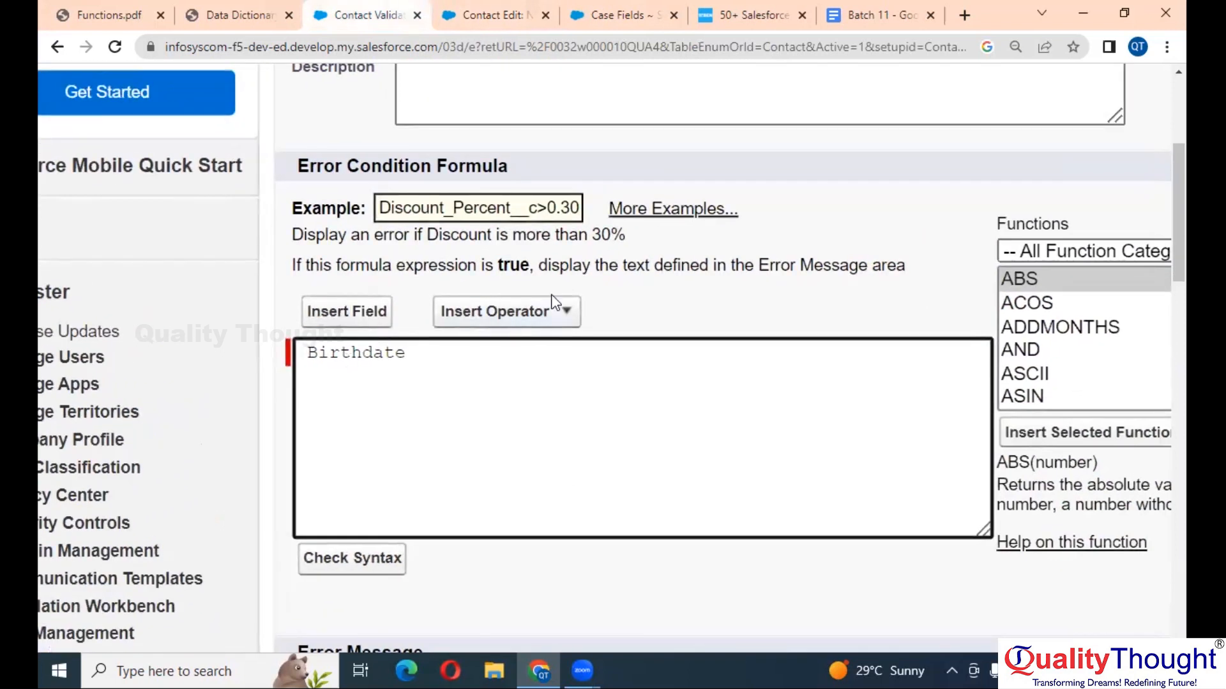
pyautogui.click(566, 311)
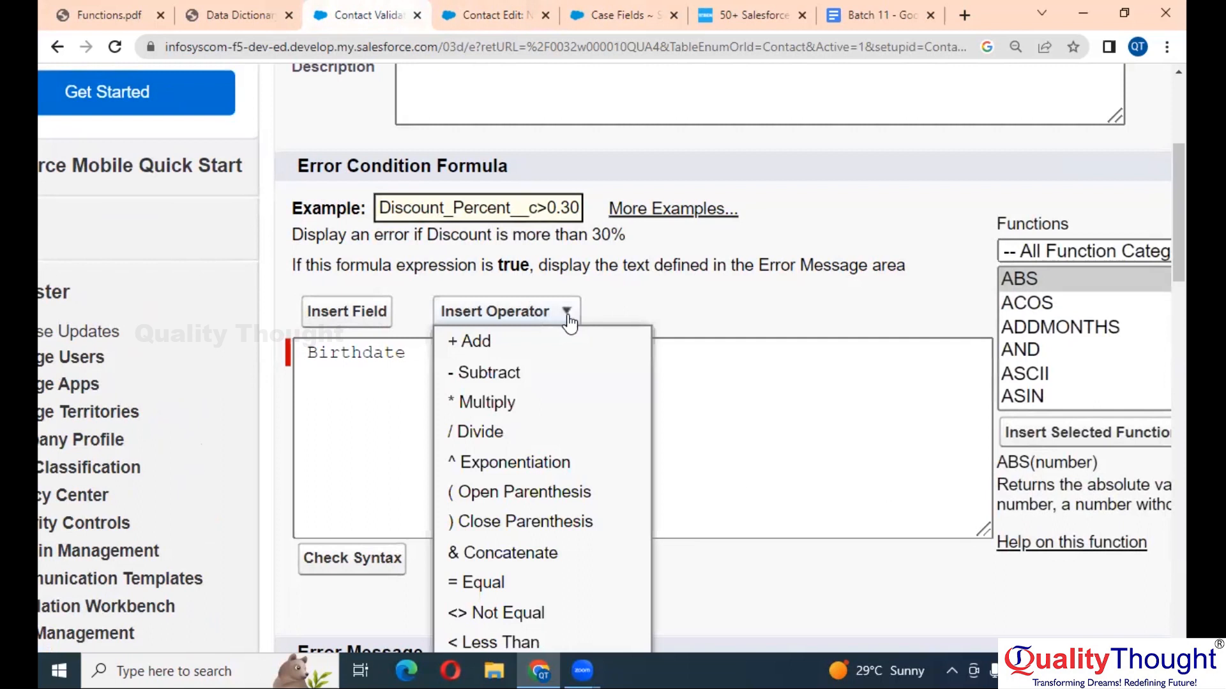
pyautogui.scroll(-2, 525, 525)
pyautogui.scroll(-2, 525, 525)
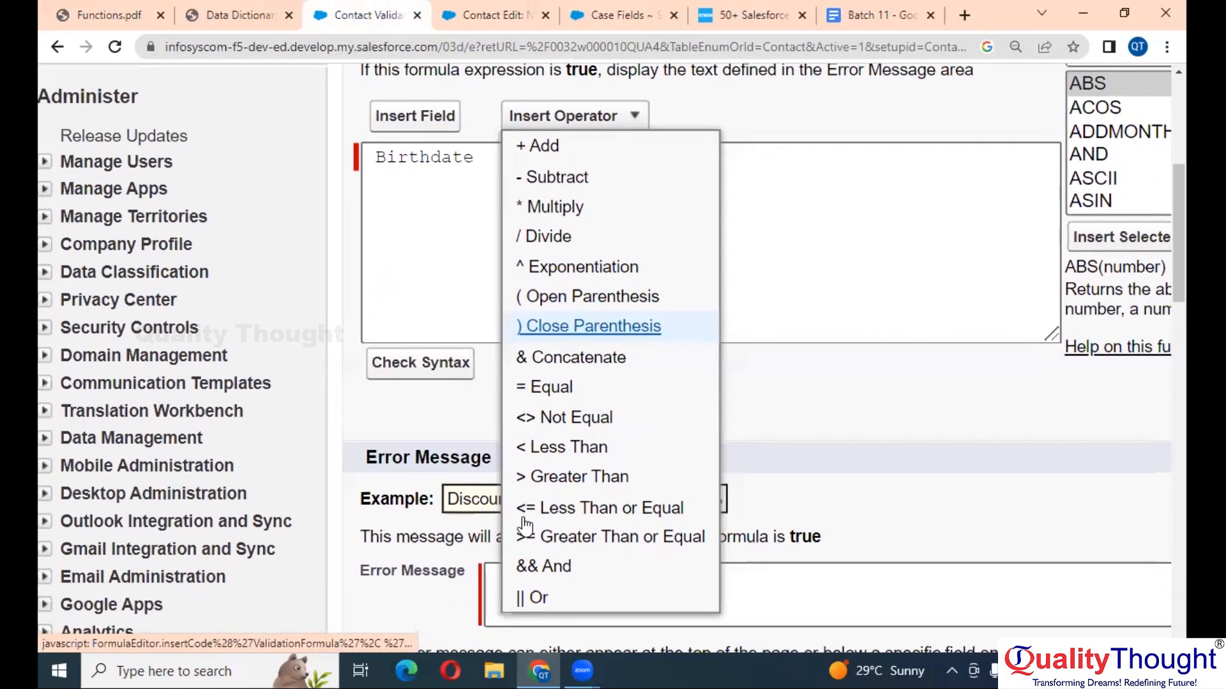
pyautogui.click(562, 477)
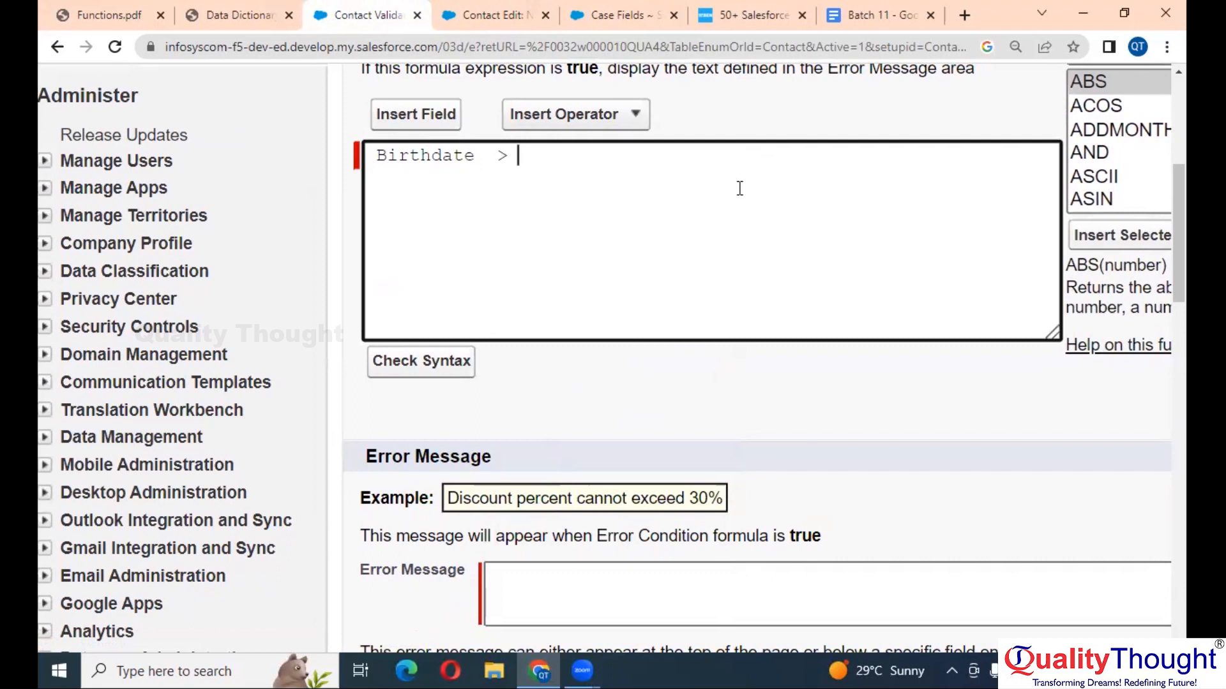
# - Append TODAY() to complete Birthdate > TODAY() and check the syntax
pyautogui.hscroll(3, 739, 188)
pyautogui.click(955, 159)
pyautogui.press('t')
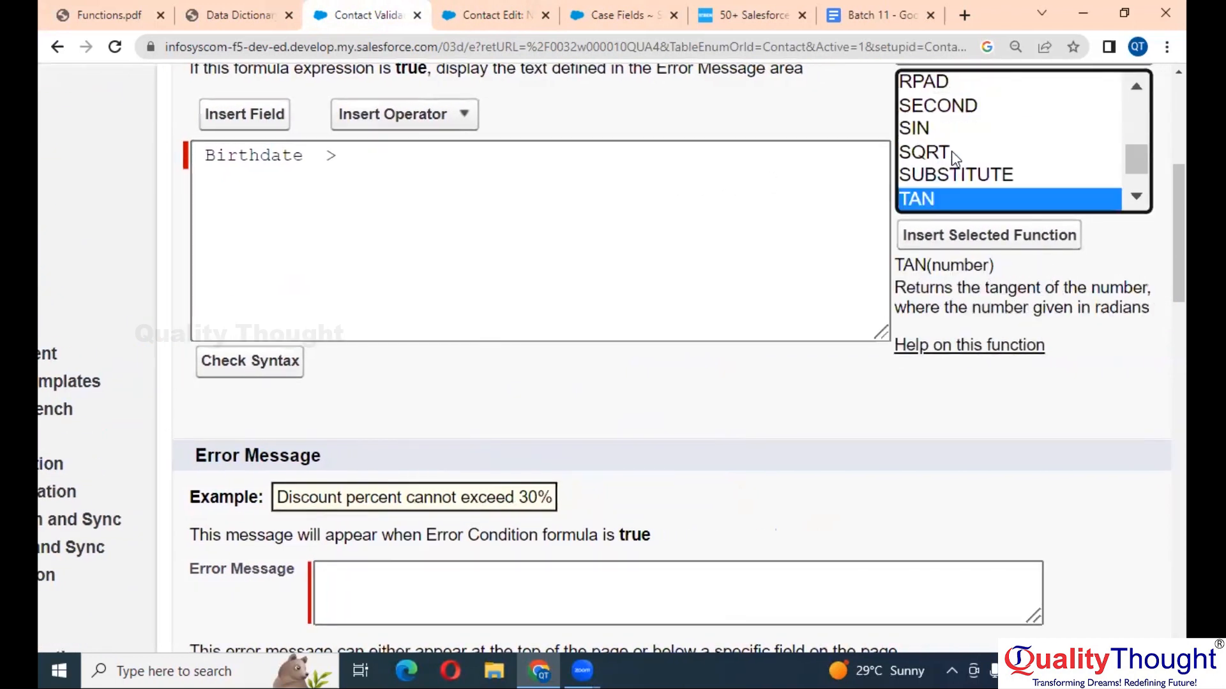
pyautogui.press('o')
pyautogui.click(1003, 238)
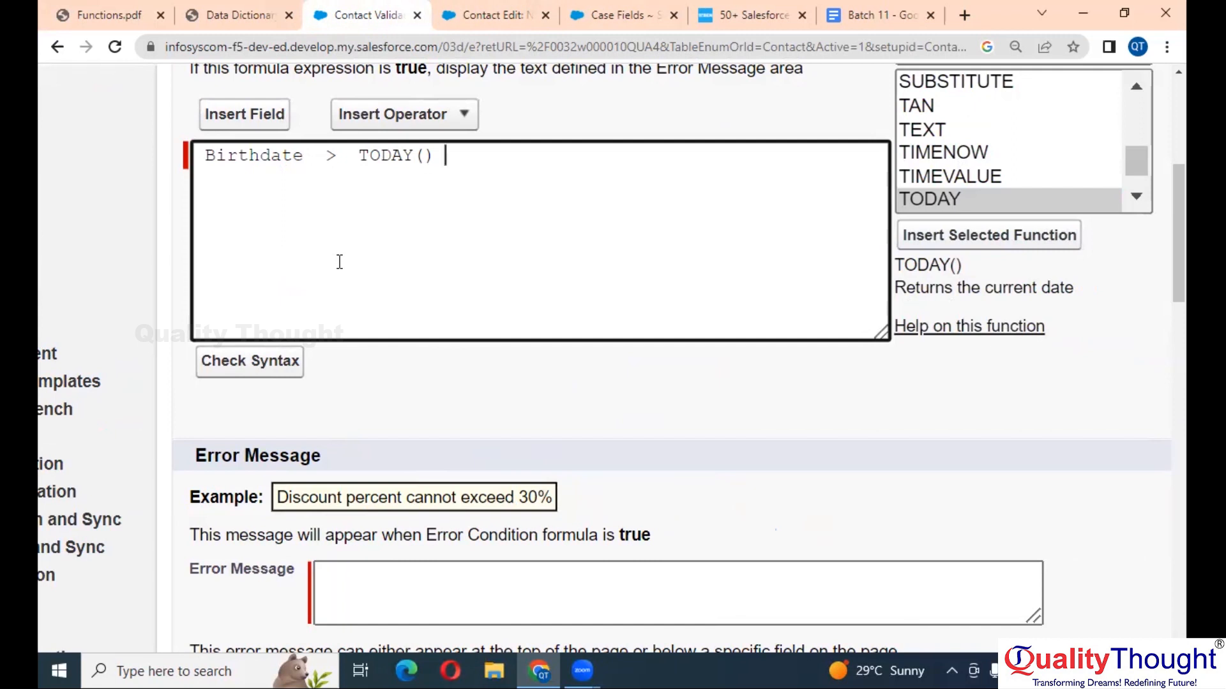
pyautogui.scroll(-2, 339, 262)
pyautogui.click(250, 240)
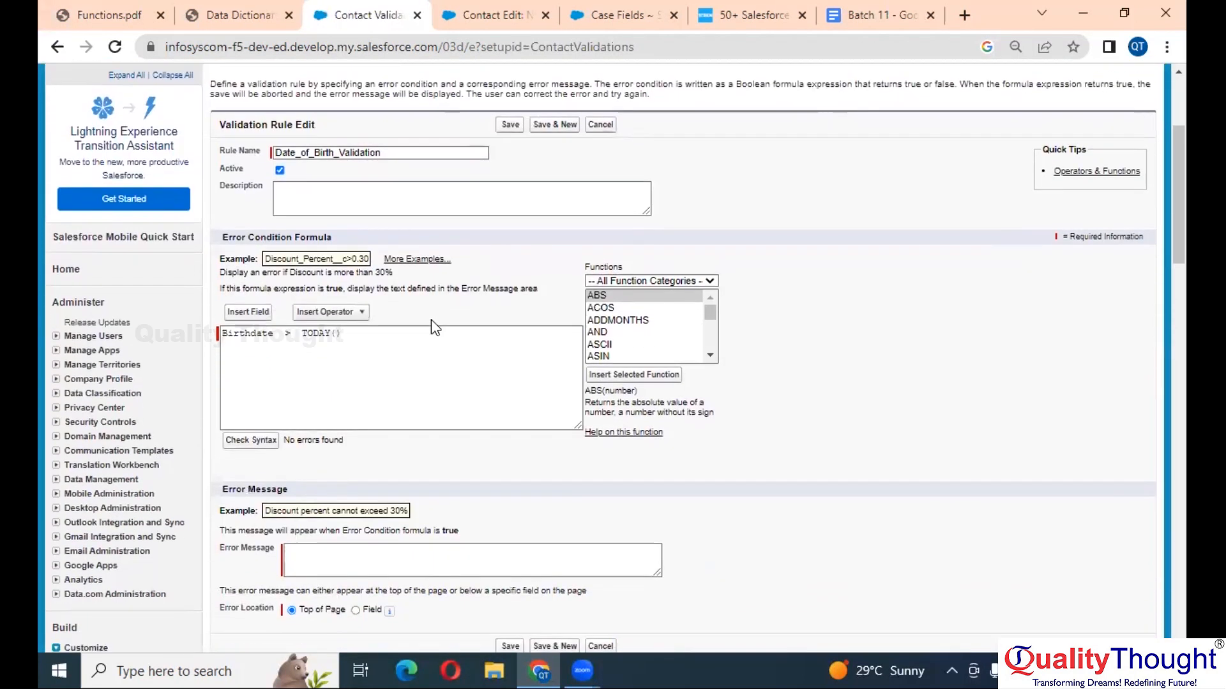
# - Enter the error message 'Please Enter the Correct Date of Birth'
pyautogui.scroll(3, 317, 465)
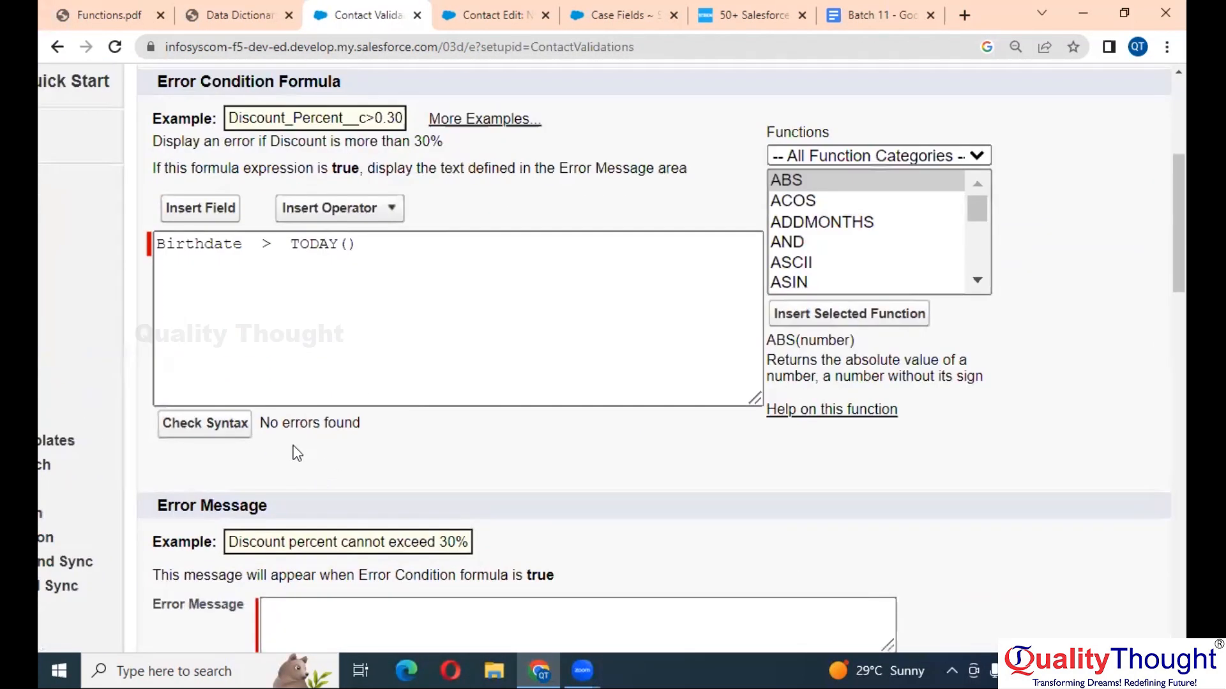
pyautogui.scroll(-3, 297, 453)
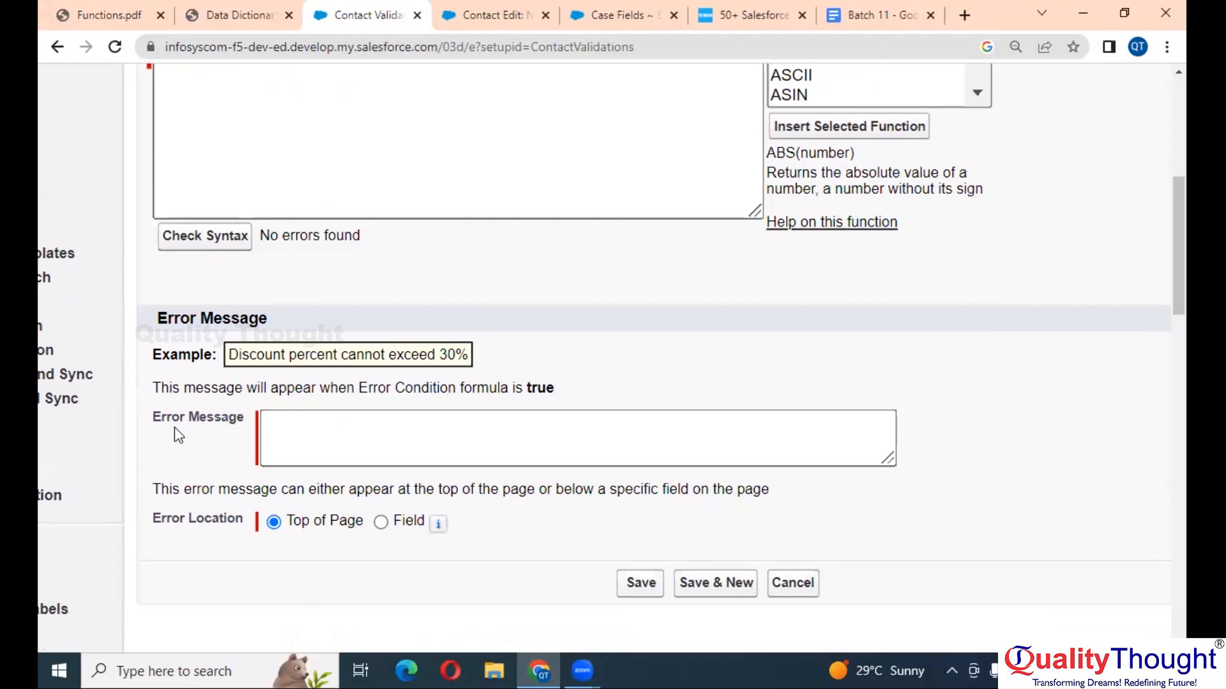
pyautogui.click(395, 421)
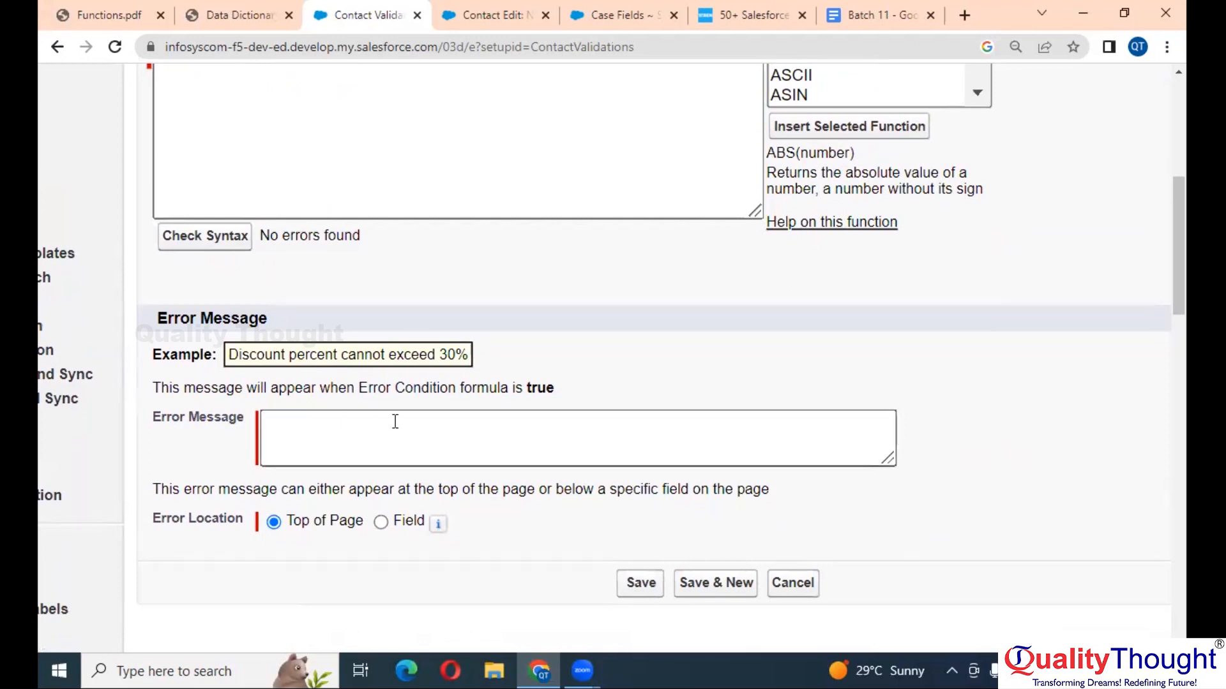
pyautogui.click(390, 426)
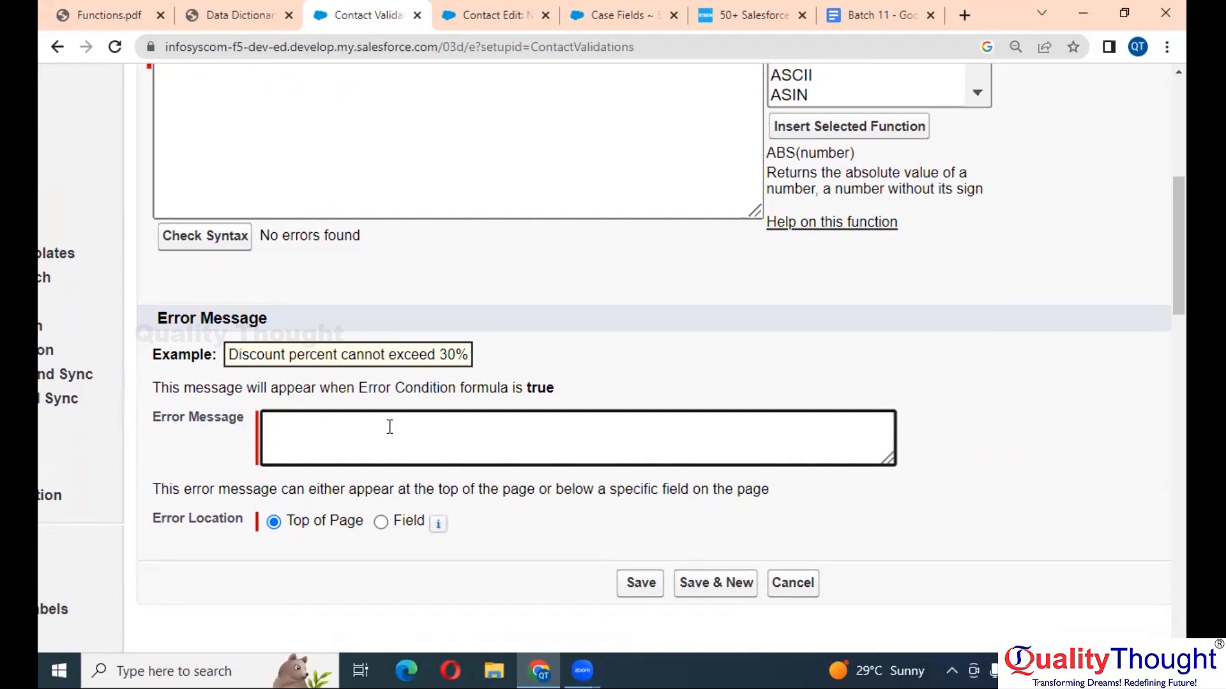
pyautogui.write('Please Enter t')
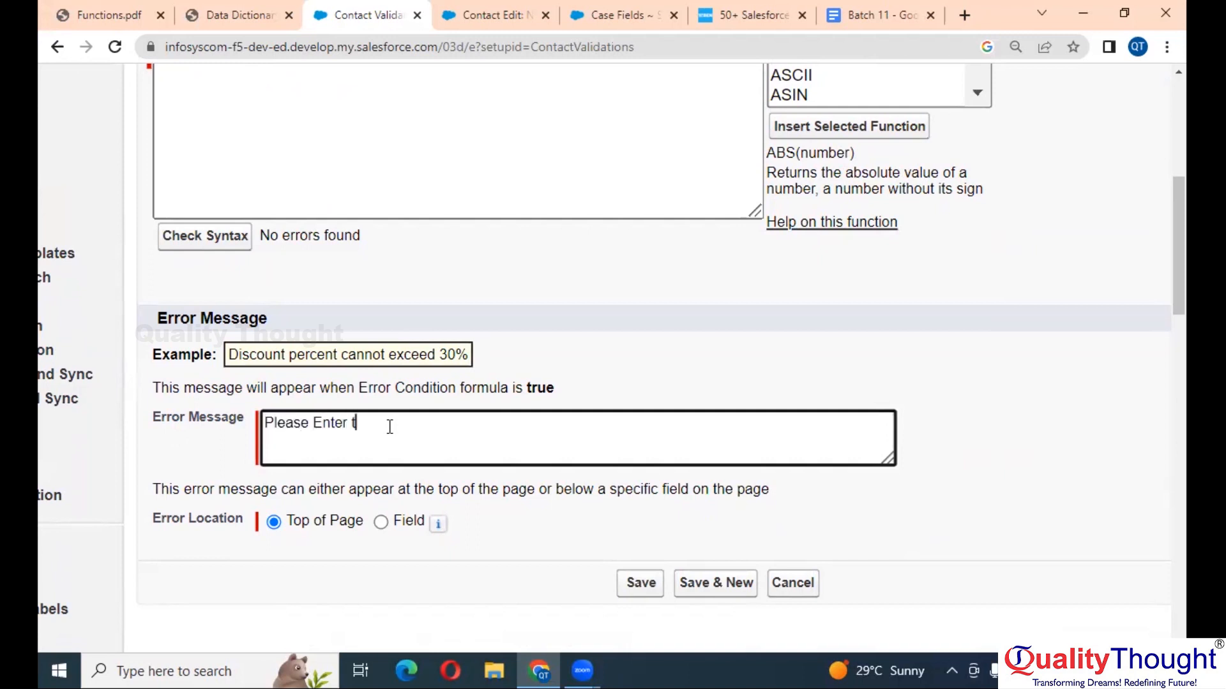
pyautogui.write('he Correct Date of Birth')
pyautogui.scroll(-1, 390, 427)
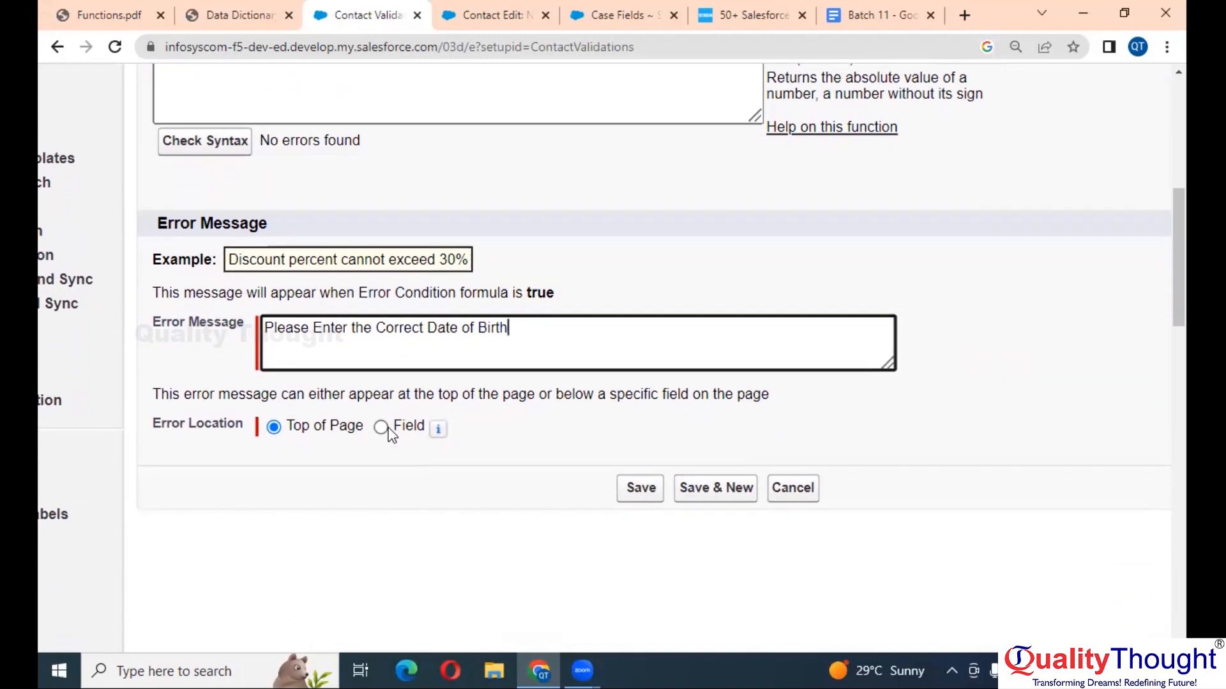
pyautogui.hotkey('ctrl', '-')
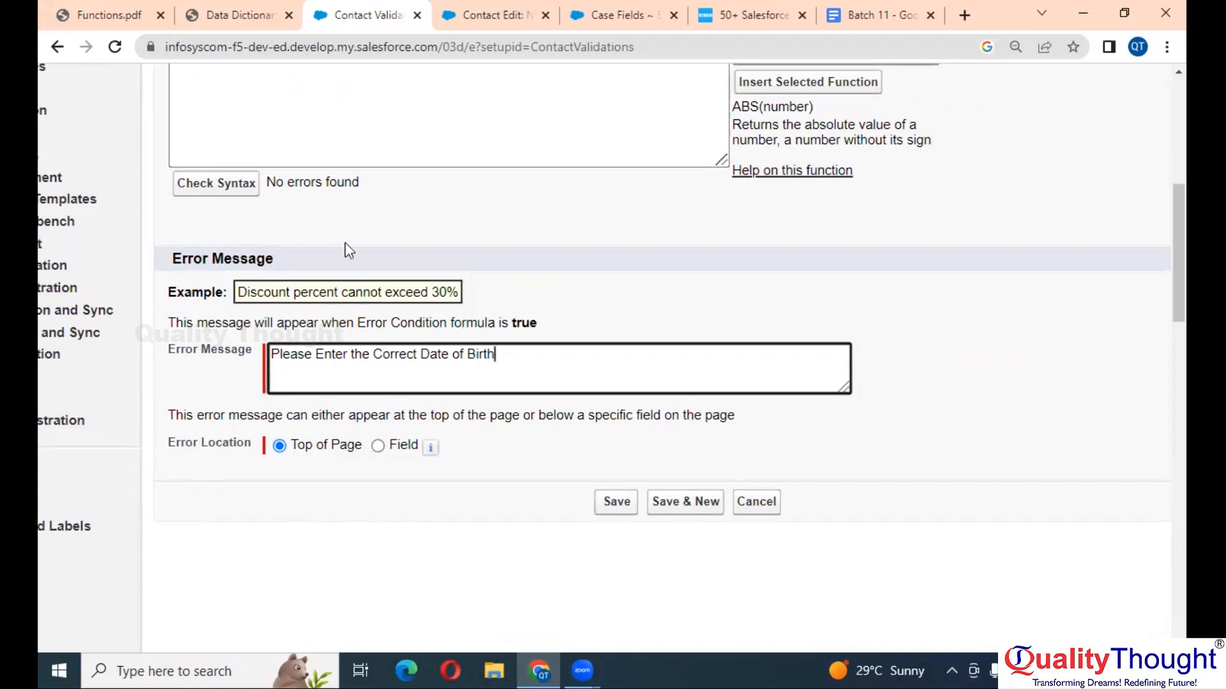
# - Cancel the unsaved New Contact form
pyautogui.click(488, 14)
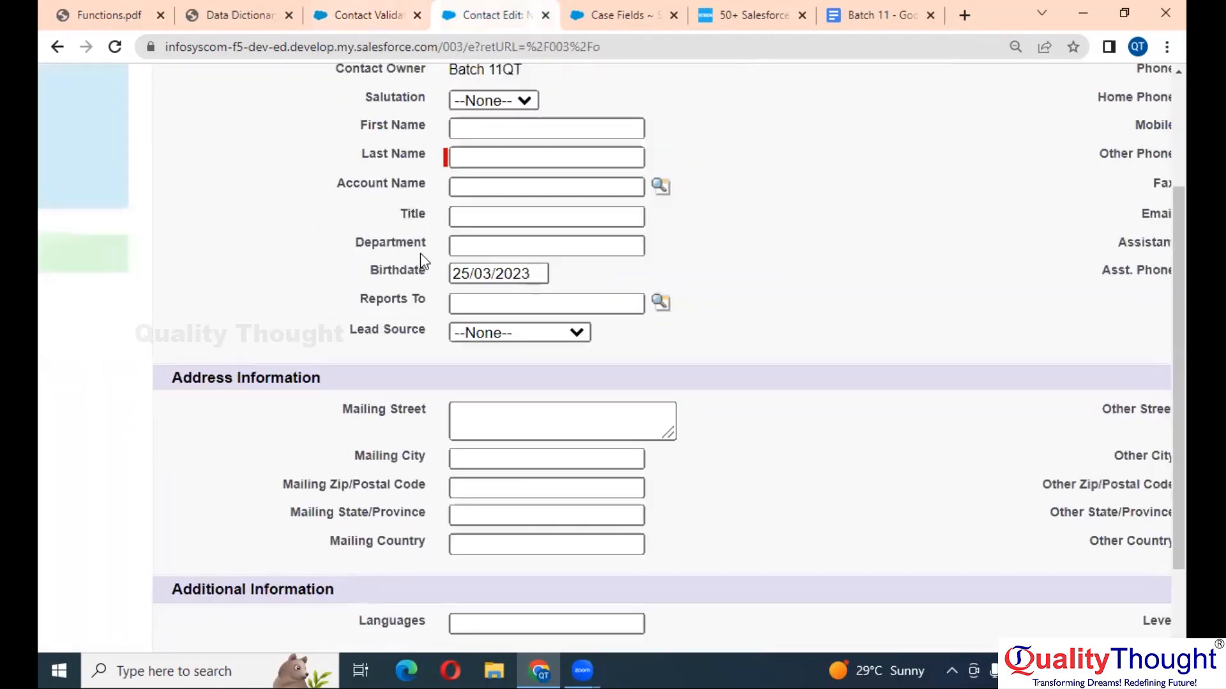
pyautogui.hotkey('ctrl', '-')
pyautogui.hotkey('ctrl', '-')
pyautogui.hotkey('ctrl', '-')
pyautogui.scroll(3, 676, 247)
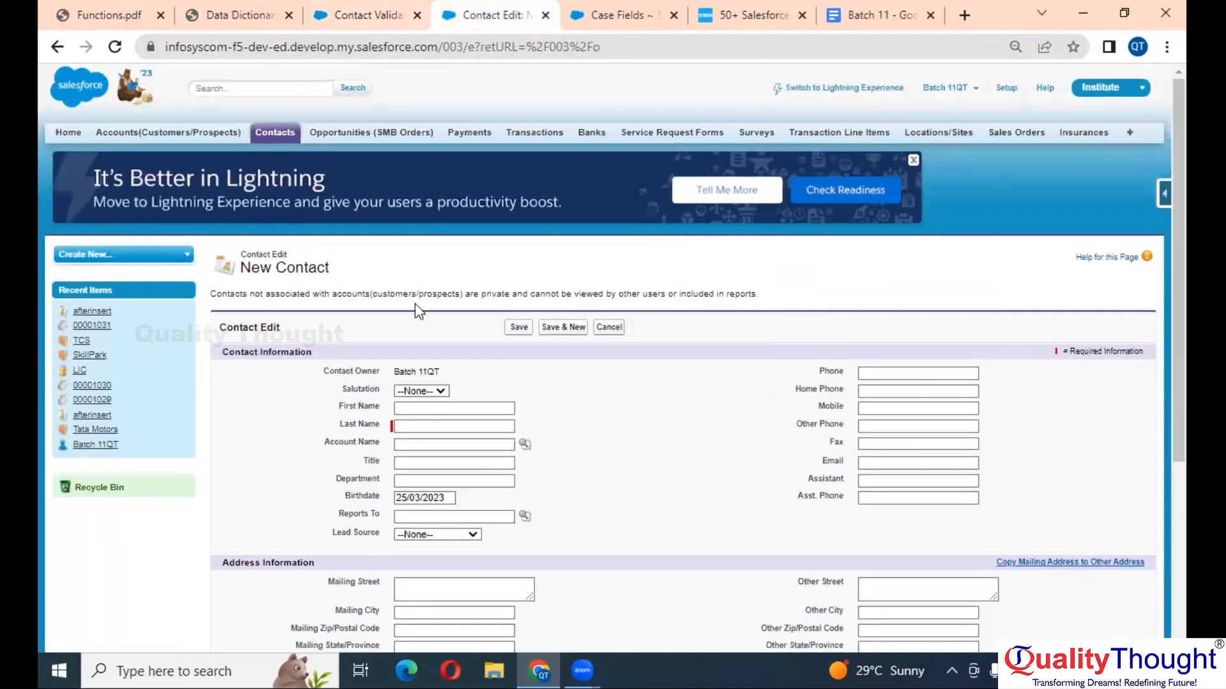
pyautogui.scroll(-2, 609, 356)
pyautogui.click(608, 172)
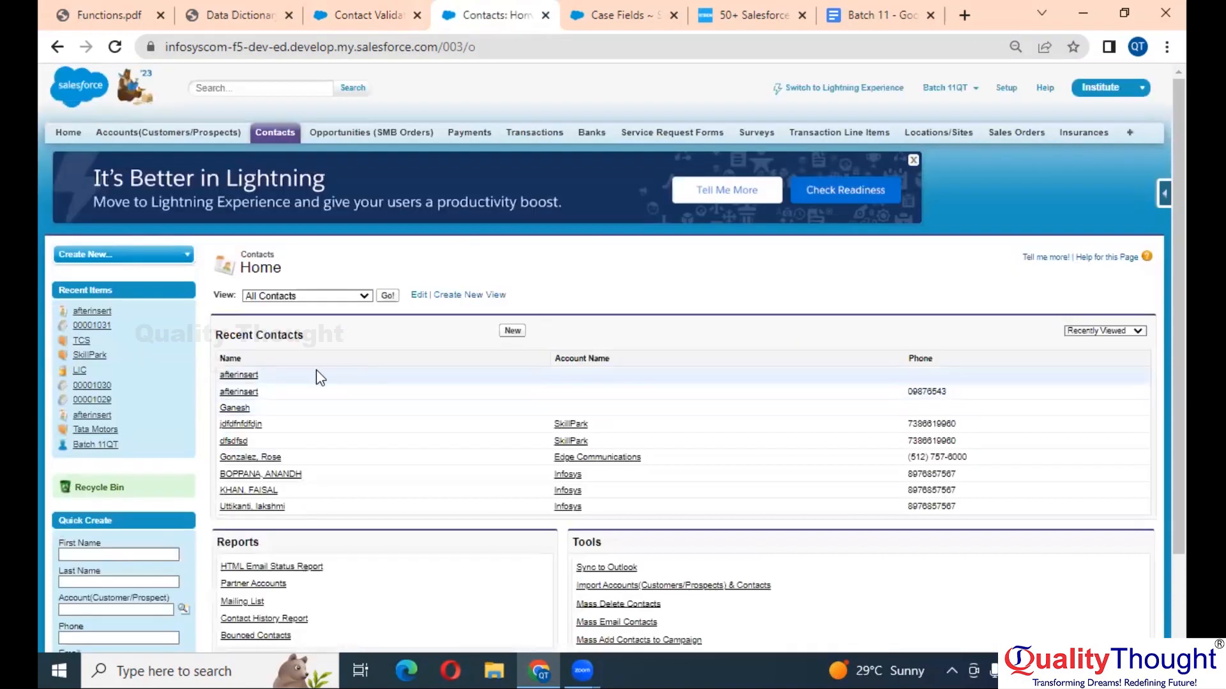
# - Open the afterinsert contact to review its Birthdate 25/03/2023 and empty Email
pyautogui.click(242, 377)
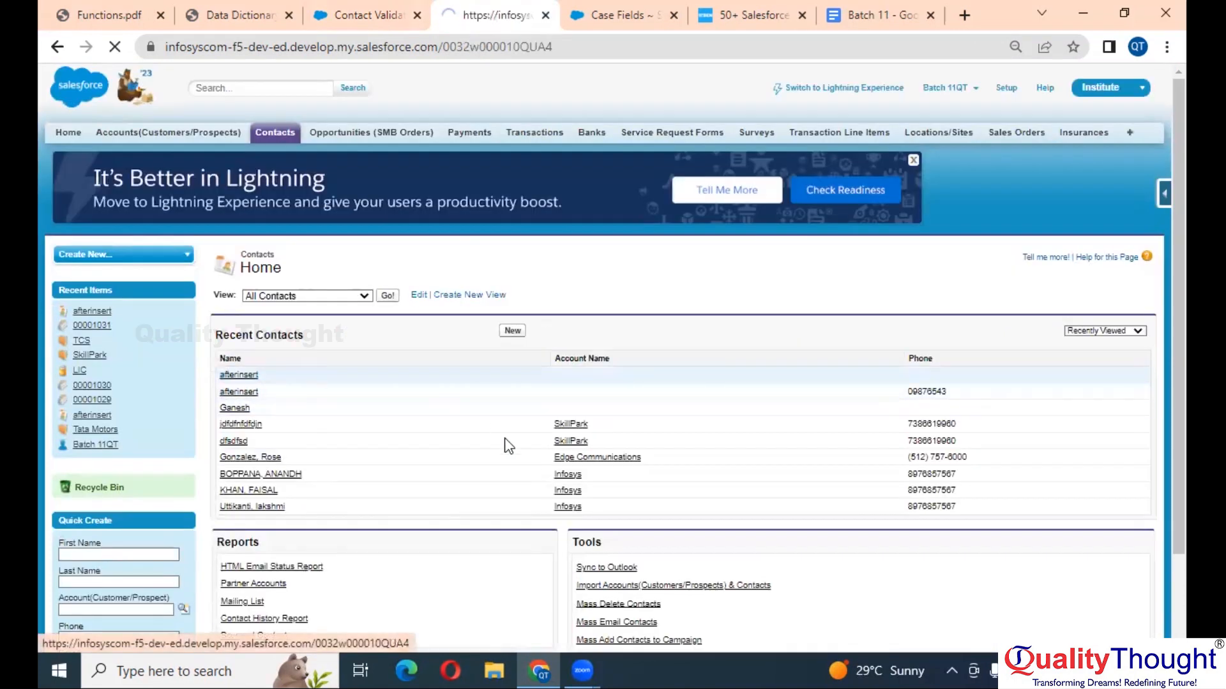
pyautogui.scroll(-4, 591, 405)
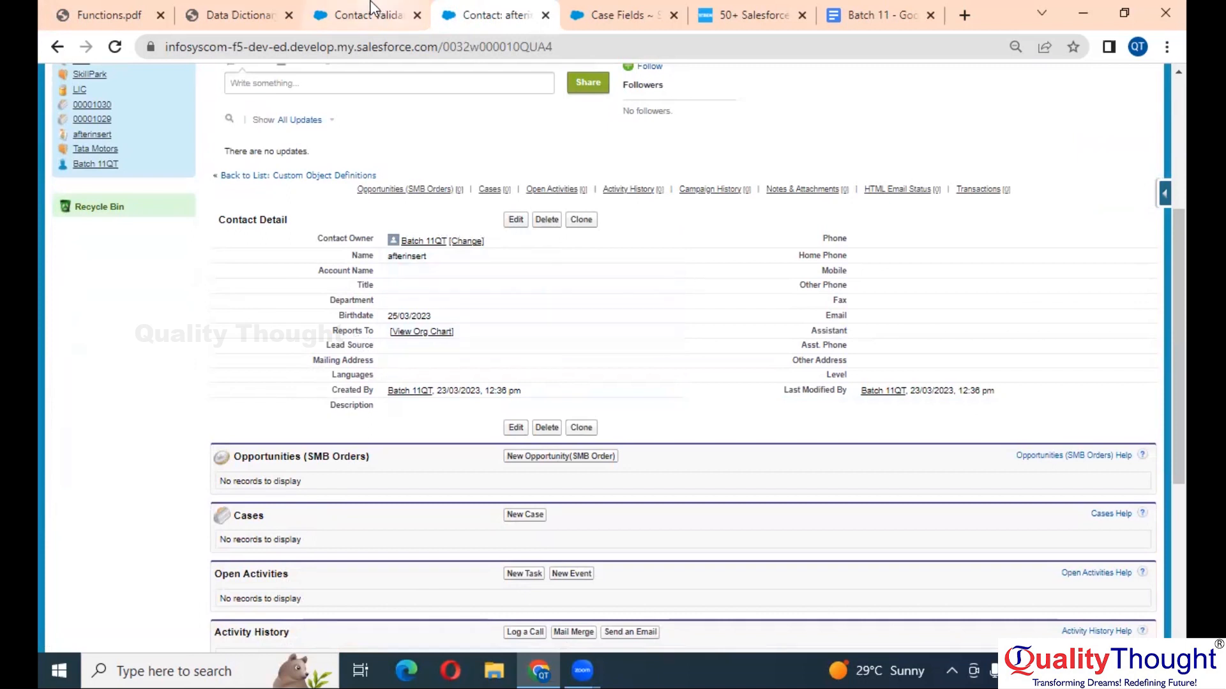
# - Set the error location to the Birthdate field and save the Date_of_Birth_Validation rule
pyautogui.click(352, 9)
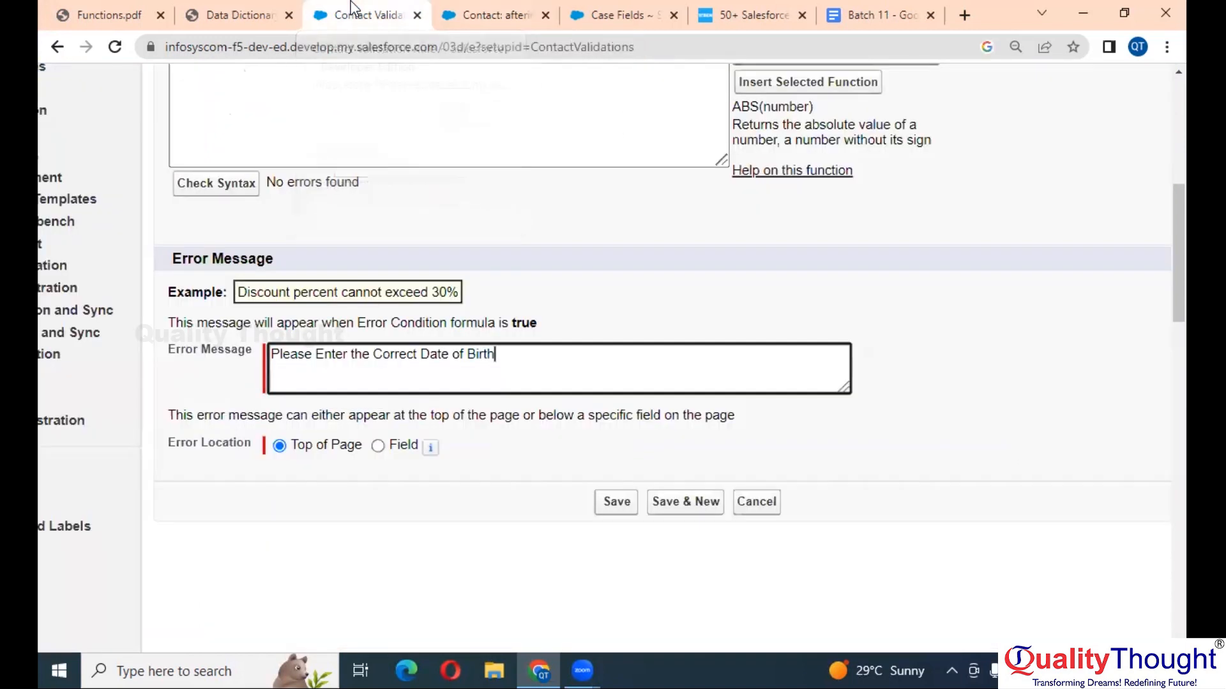
pyautogui.click(378, 446)
pyautogui.click(512, 445)
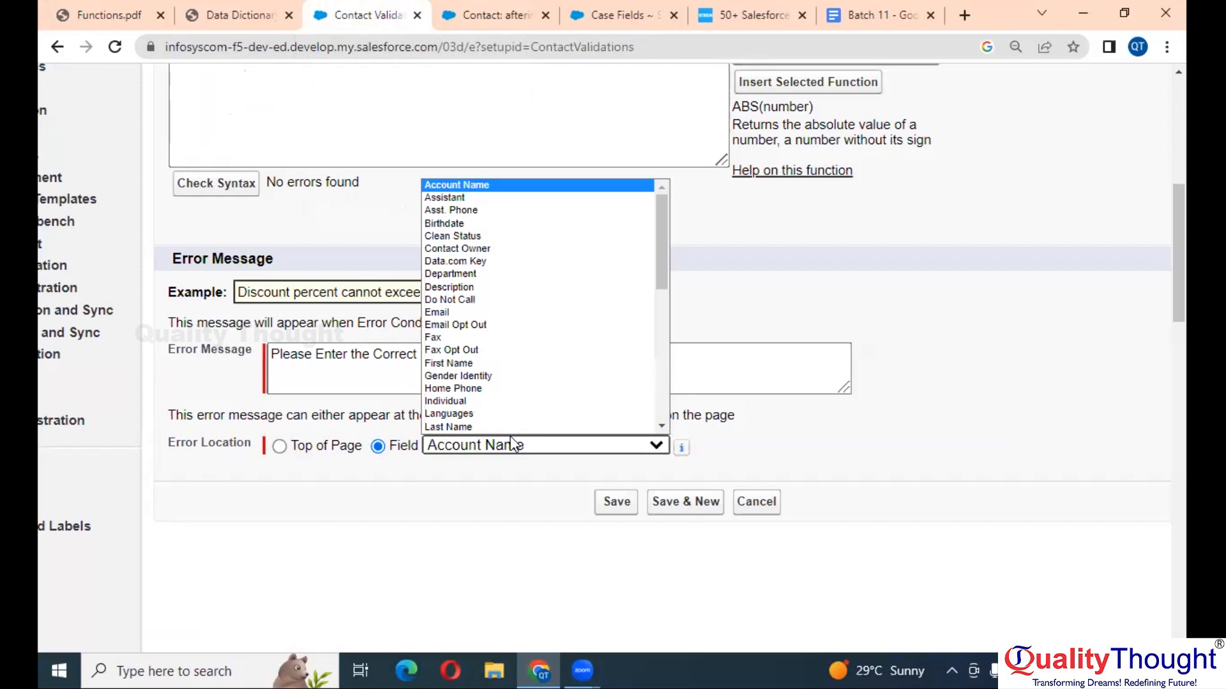
pyautogui.click(373, 406)
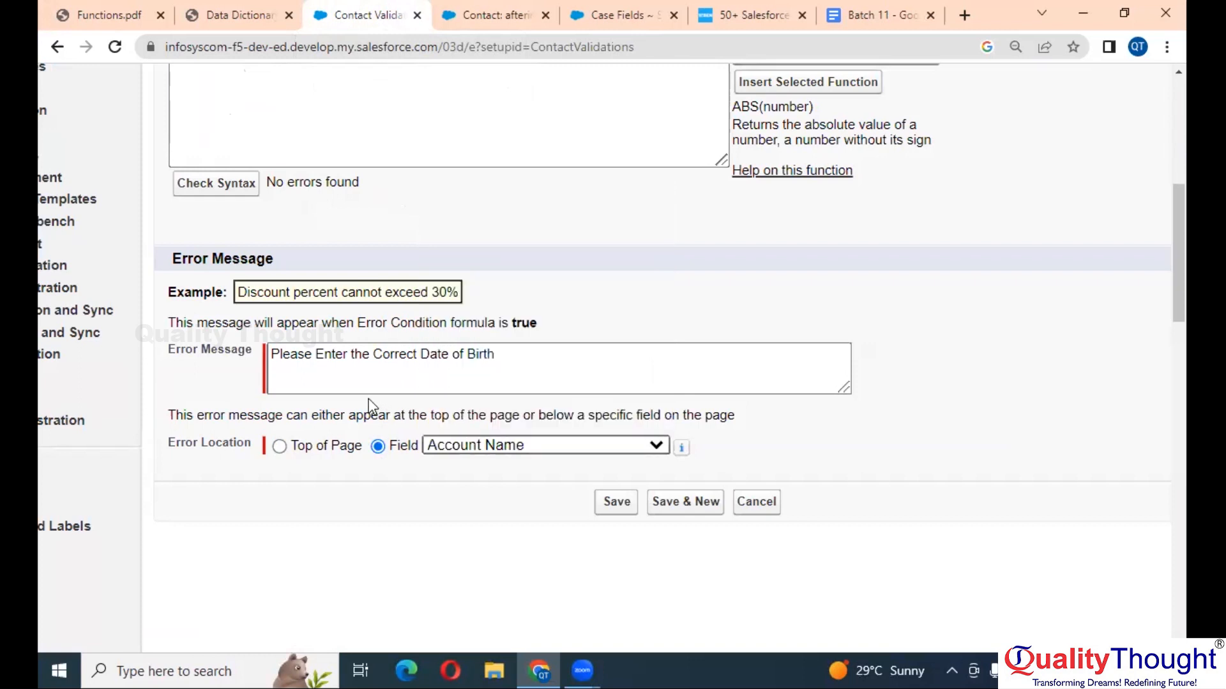
pyautogui.scroll(2, 492, 392)
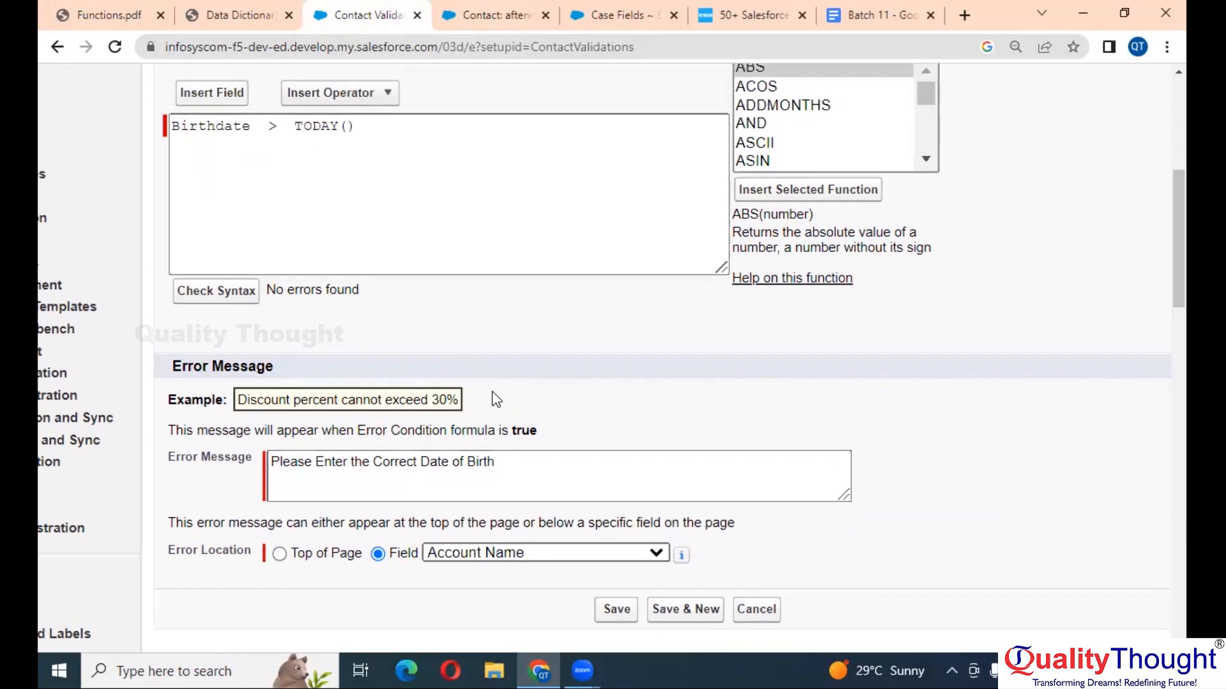
pyautogui.scroll(-1, 496, 400)
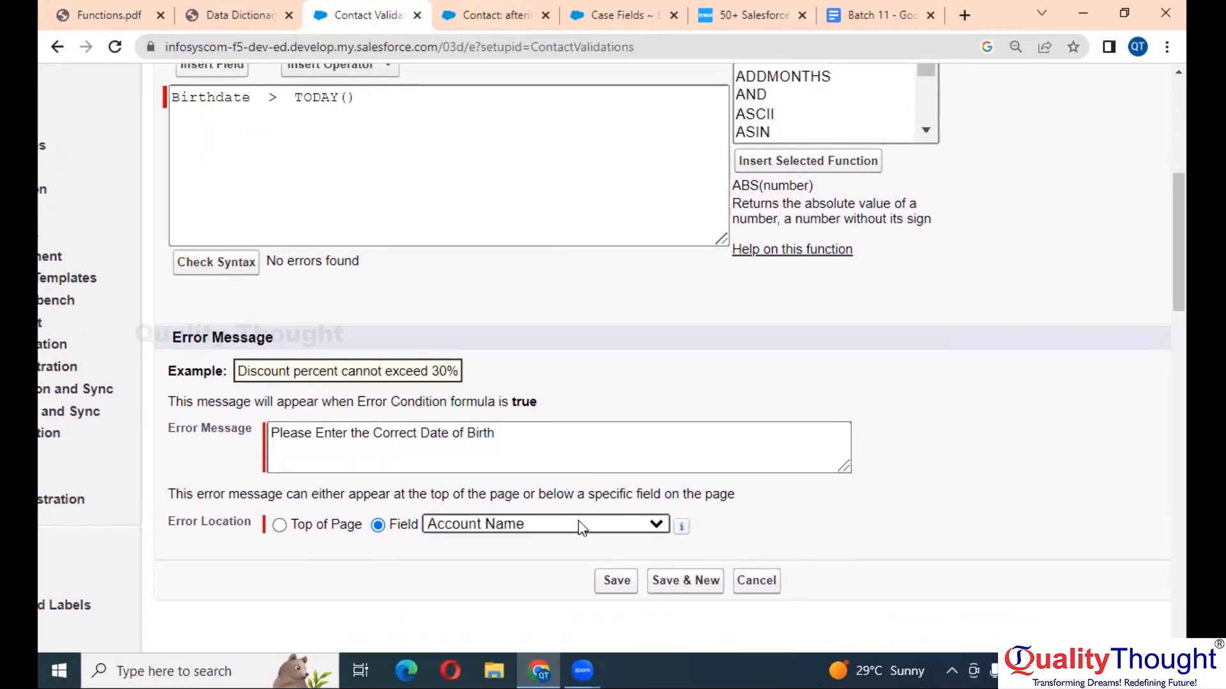
pyautogui.click(579, 525)
pyautogui.press('b')
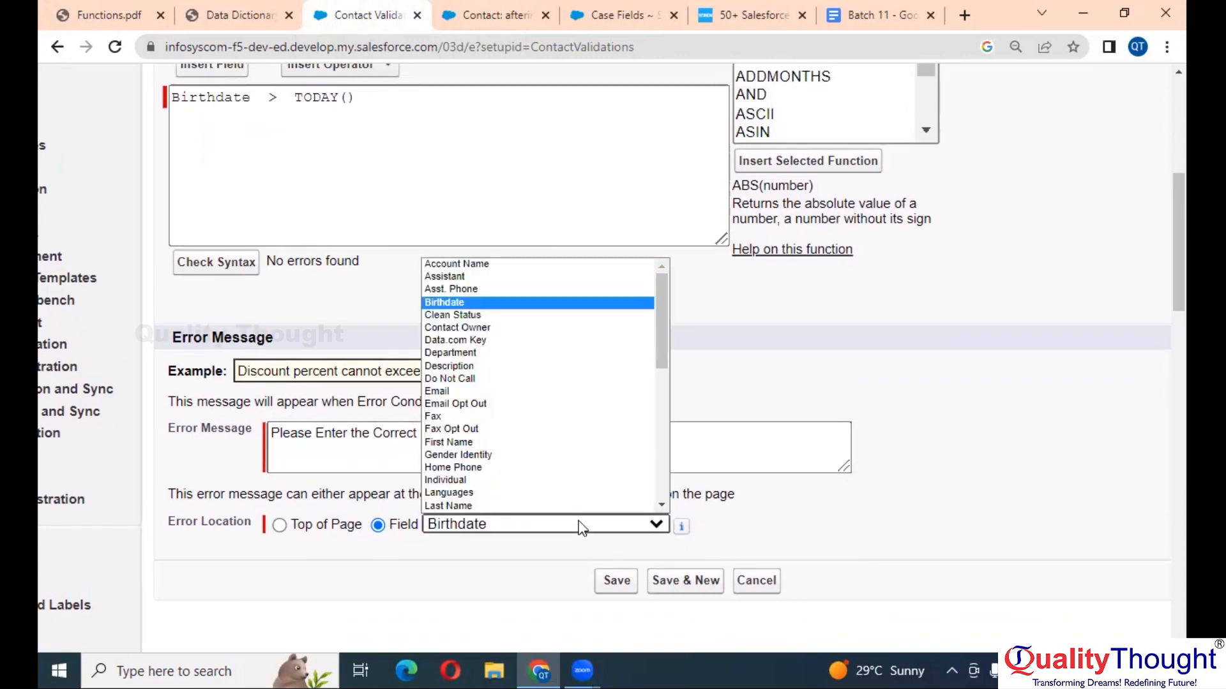
pyautogui.press('Return')
pyautogui.scroll(-2, 580, 525)
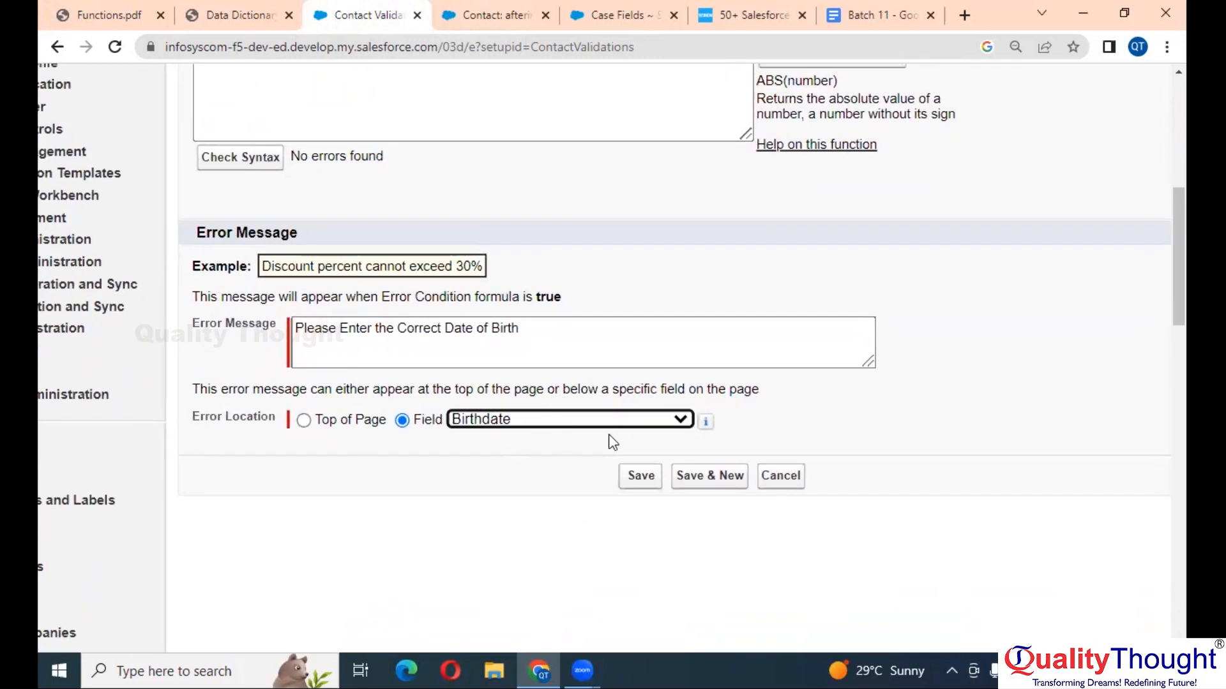
pyautogui.click(646, 476)
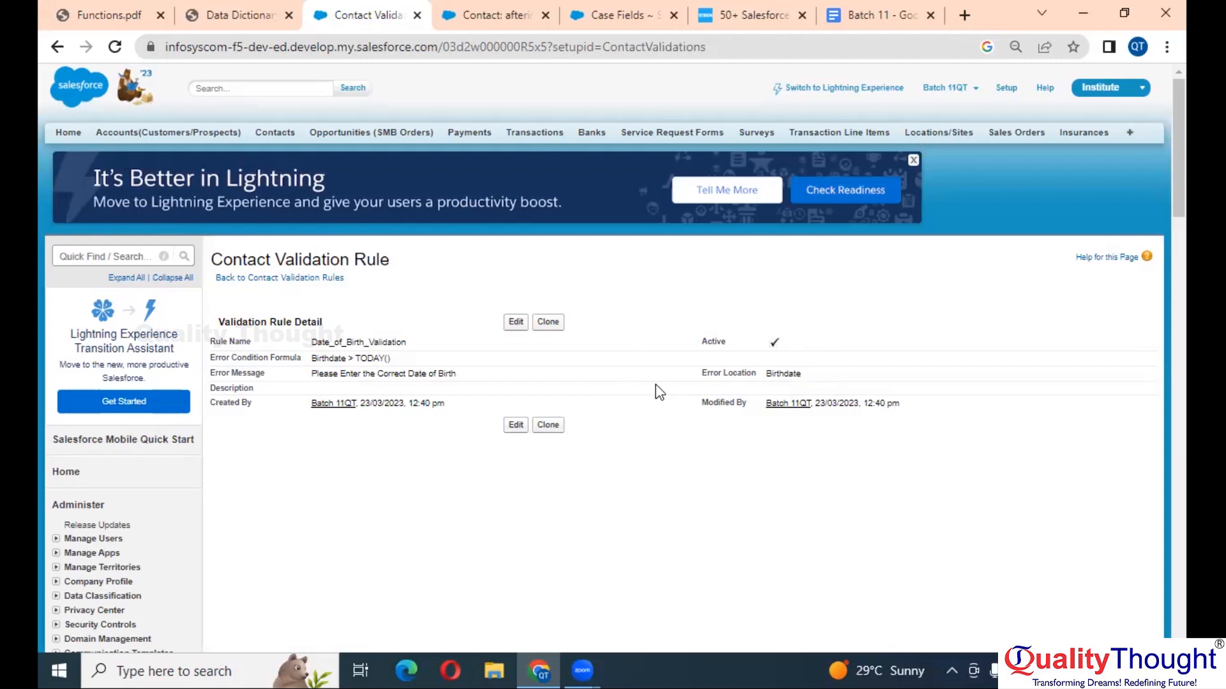
# - From the afterinsert contact, go to Contacts home and open a blank New Contact form
pyautogui.click(497, 7)
pyautogui.scroll(5, 441, 292)
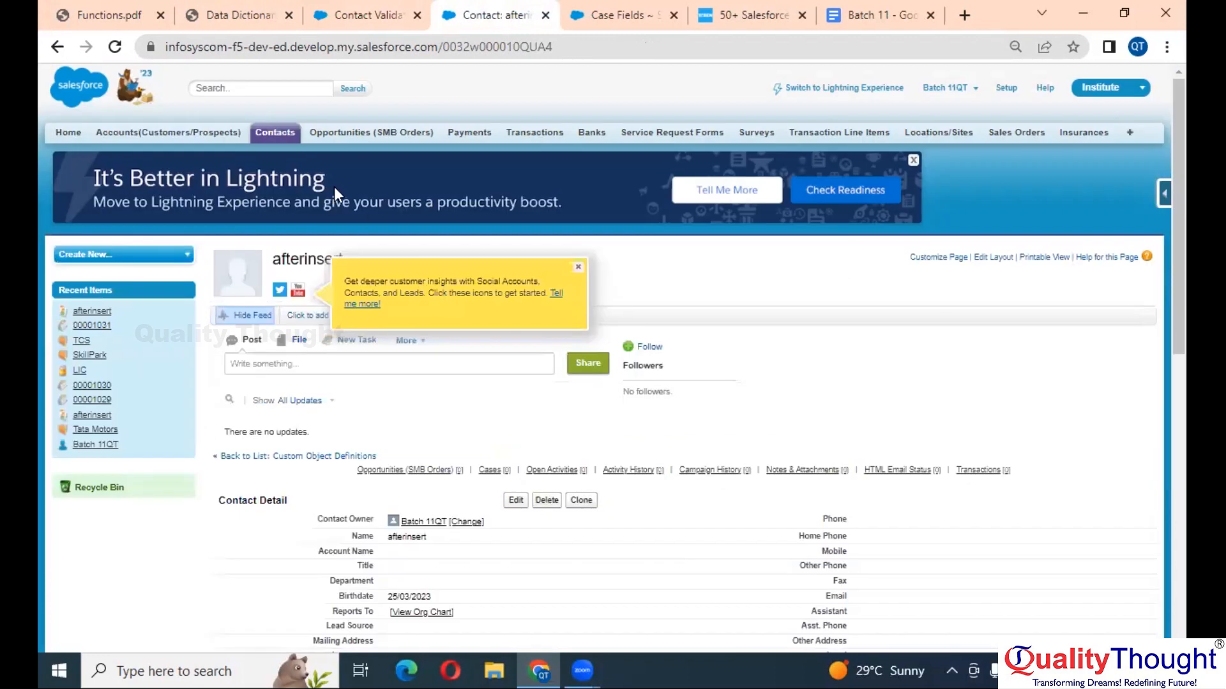
pyautogui.click(275, 132)
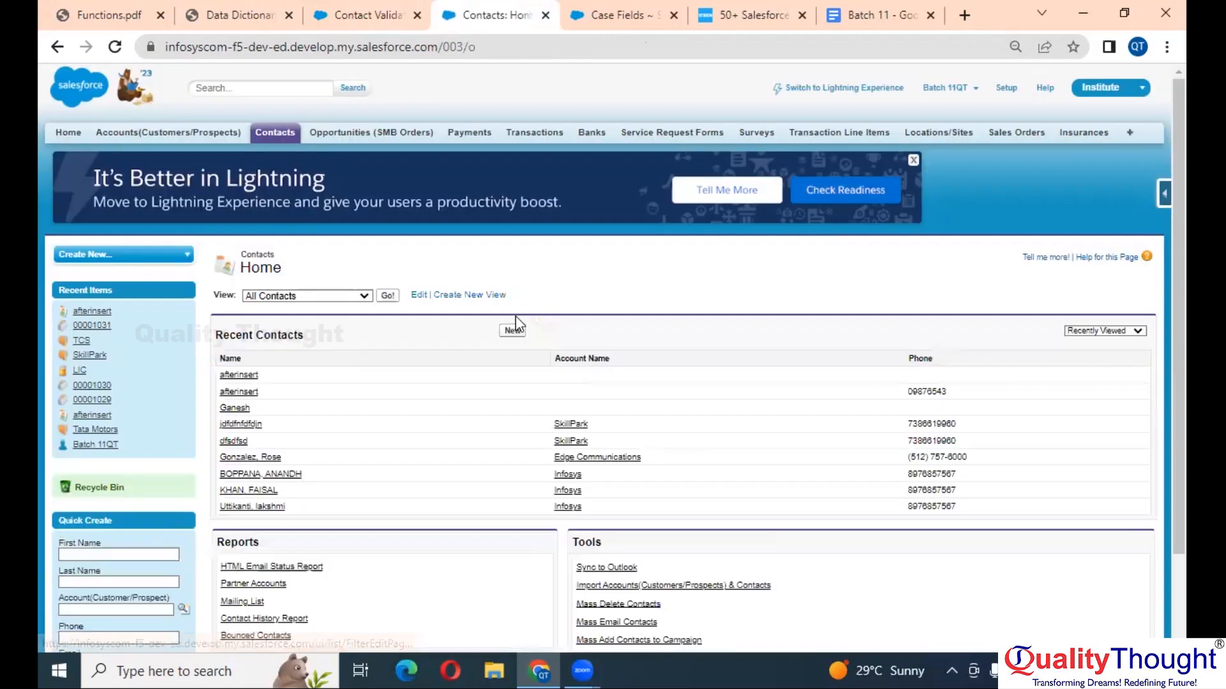
pyautogui.click(513, 330)
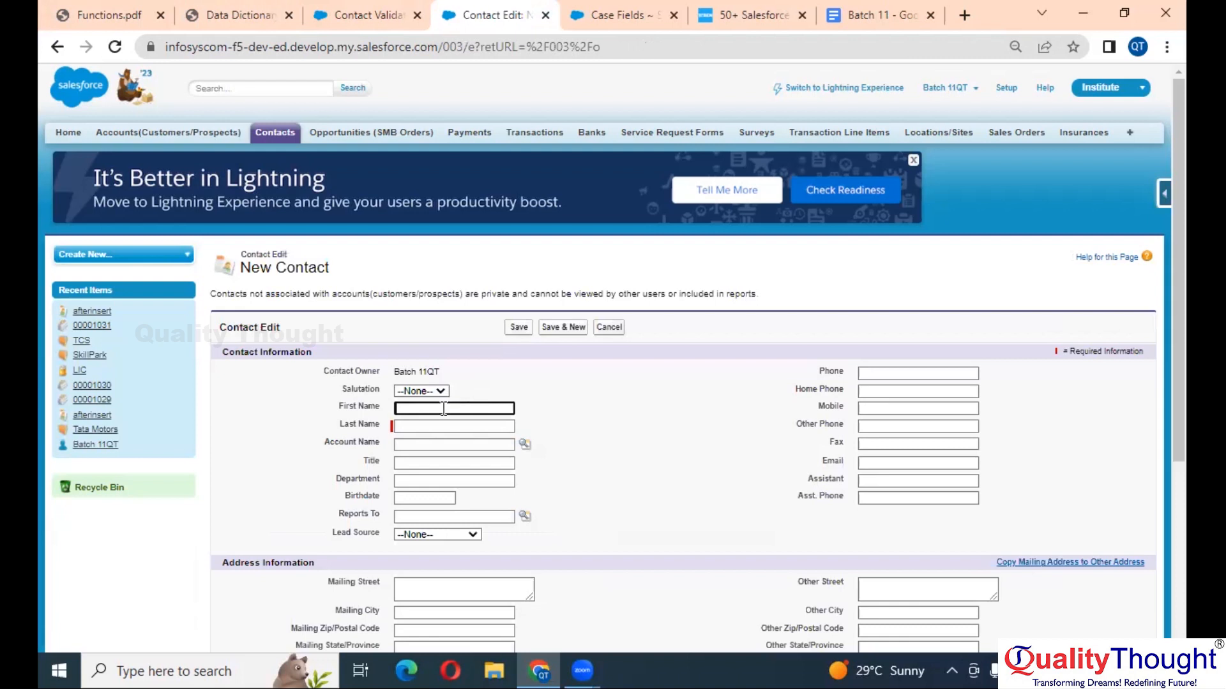
pyautogui.scroll(3, 448, 412)
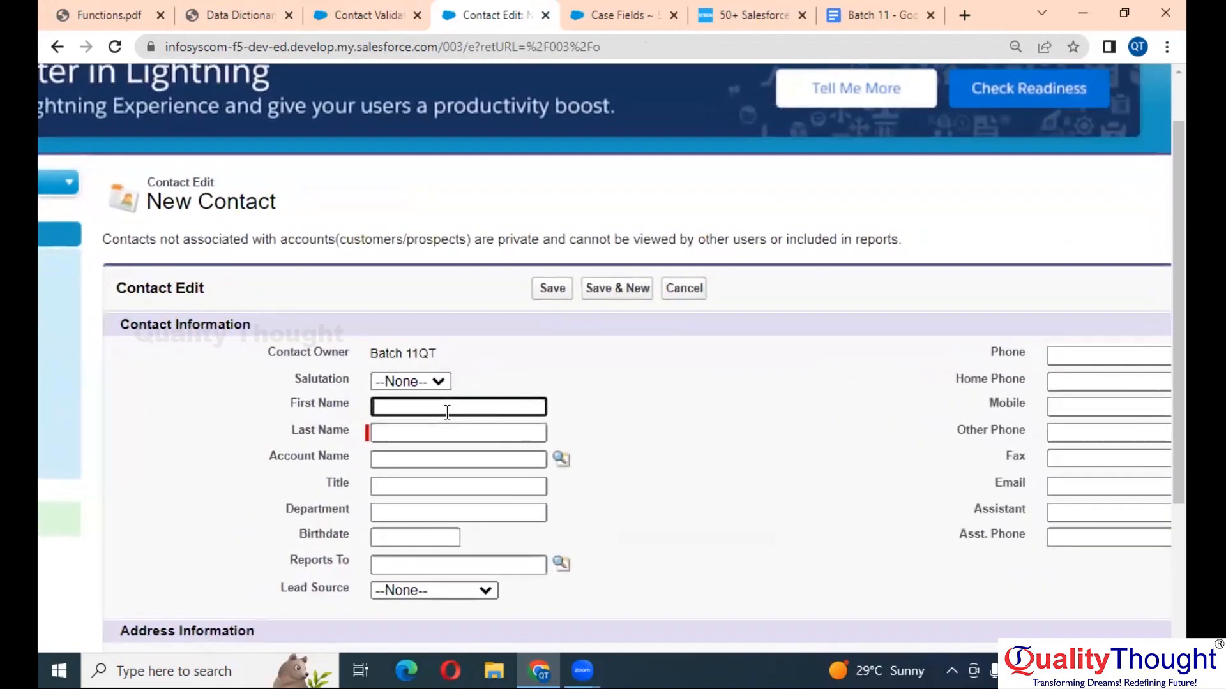
pyautogui.scroll(-2, 448, 412)
pyautogui.hscroll(-1, 448, 413)
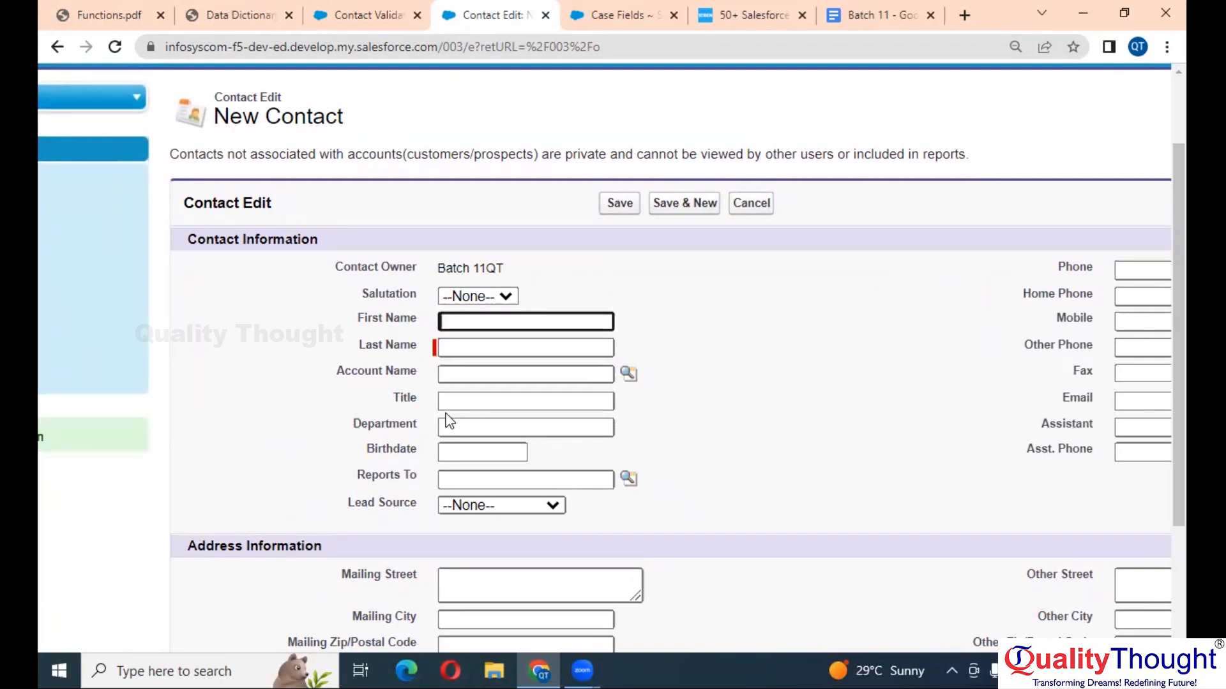
pyautogui.click(499, 356)
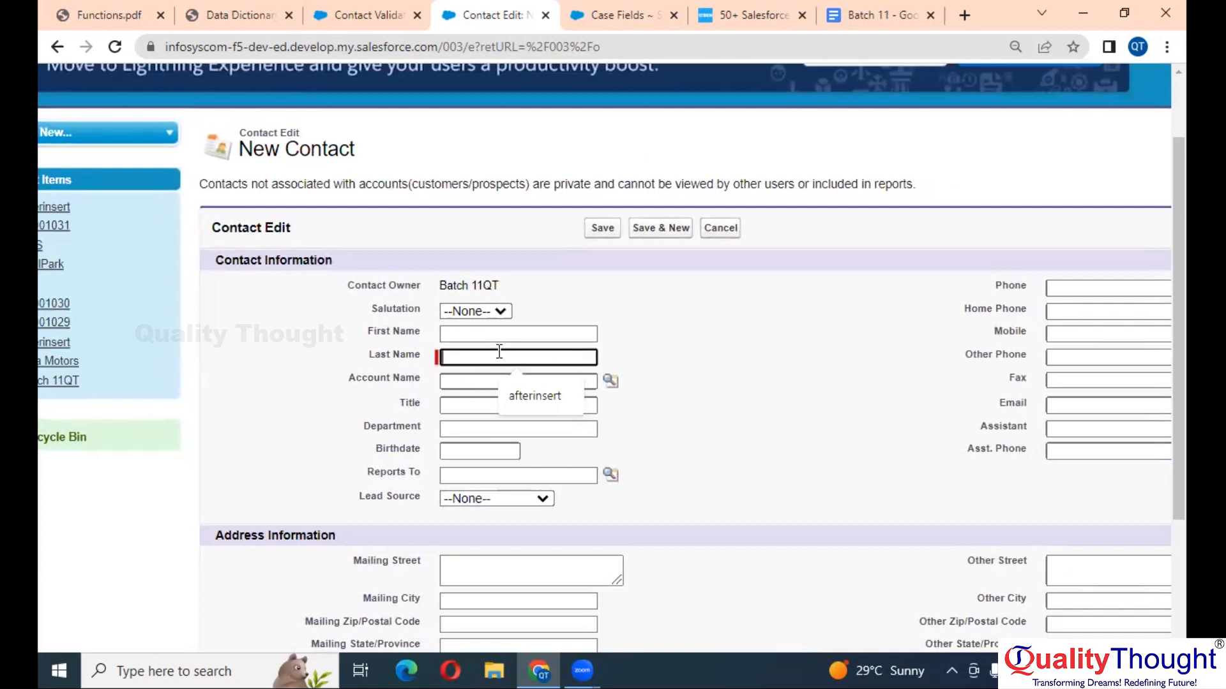
pyautogui.write('Mun')
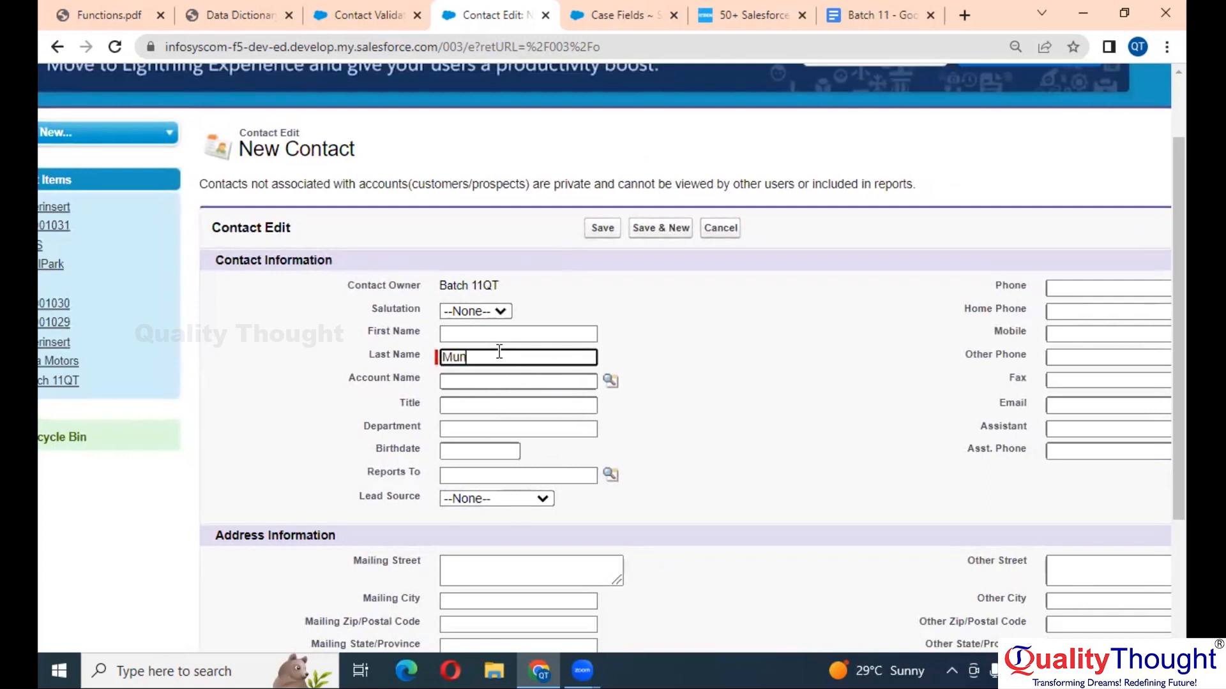
pyautogui.write('ui')
pyautogui.scroll(3, 499, 353)
pyautogui.scroll(-2, 499, 352)
pyautogui.click(481, 360)
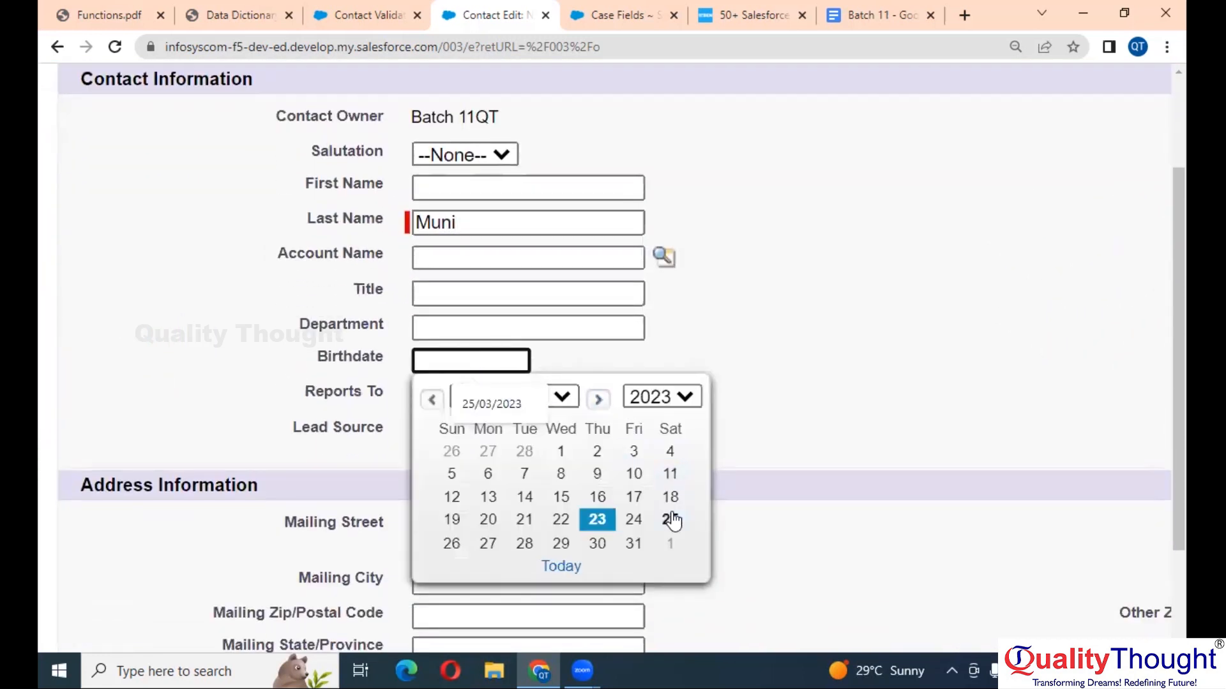
pyautogui.click(671, 520)
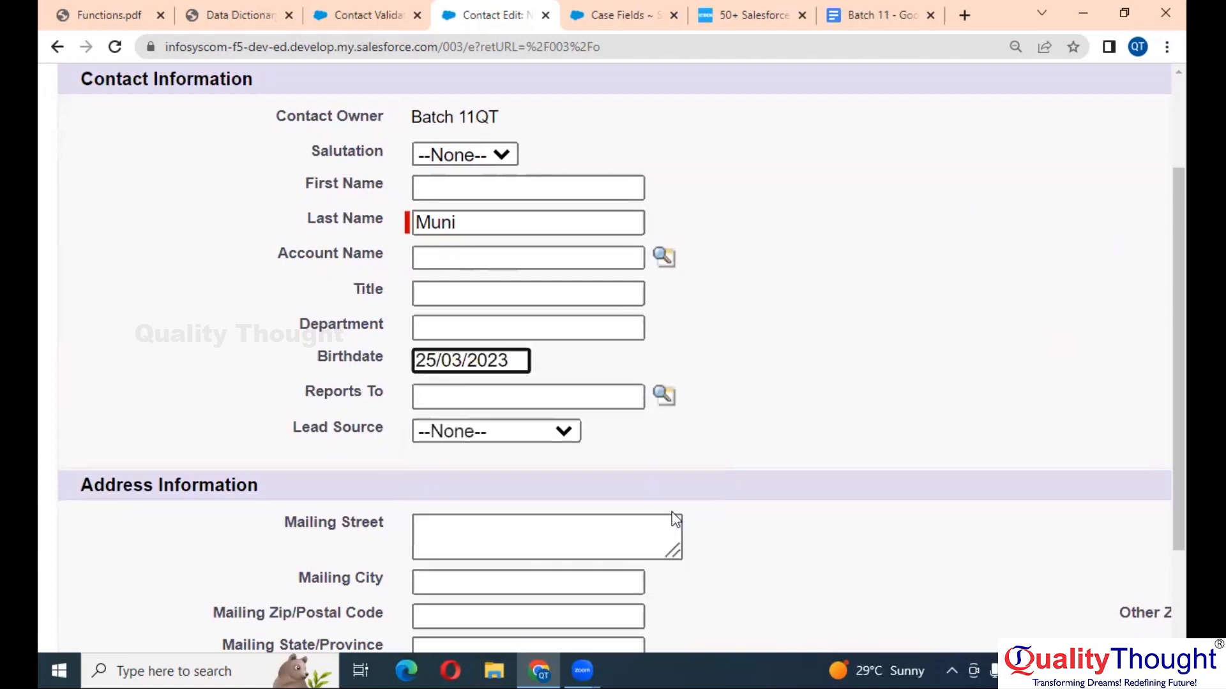
# - Change the Birthdate to 04/06/2027 and save to trigger the date-of-birth error
pyautogui.click(425, 361)
pyautogui.click(561, 397)
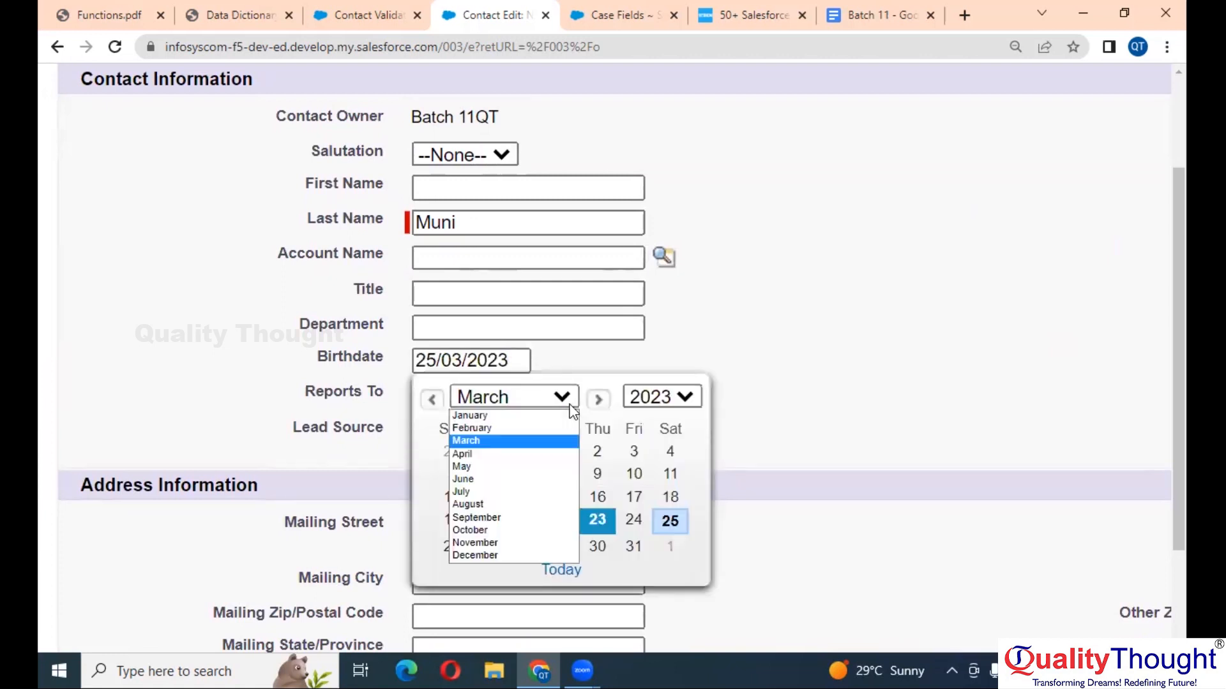
pyautogui.click(501, 480)
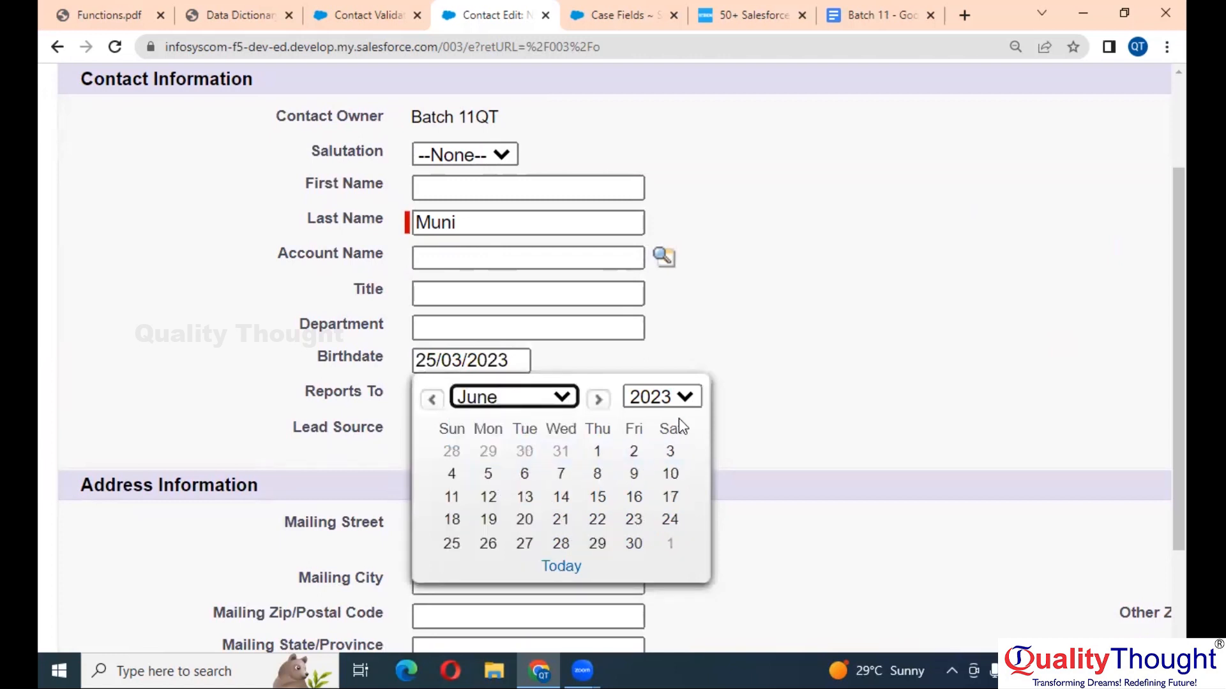
pyautogui.click(661, 398)
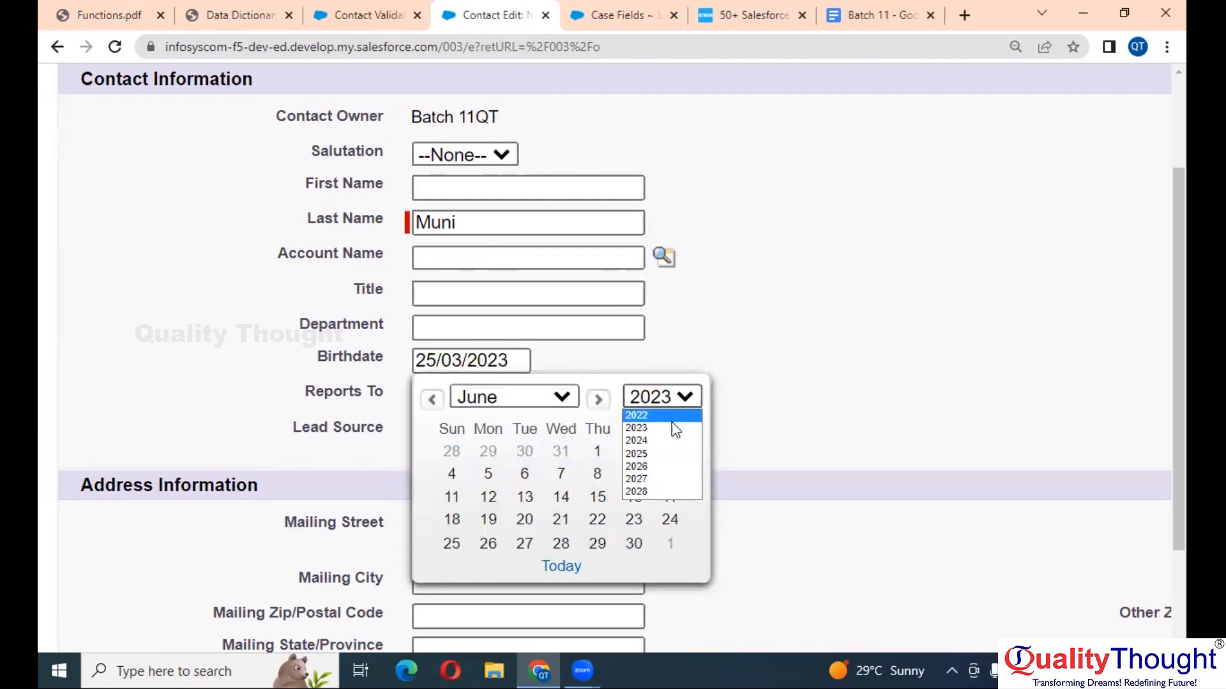
pyautogui.click(650, 479)
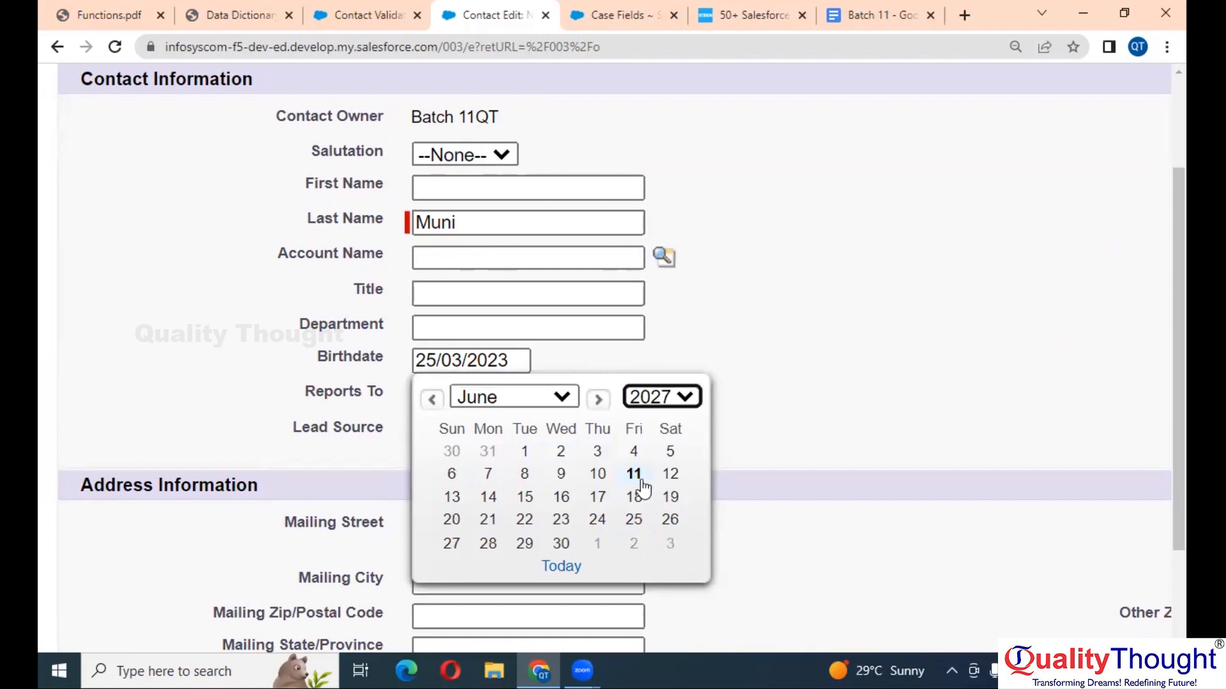
pyautogui.click(629, 452)
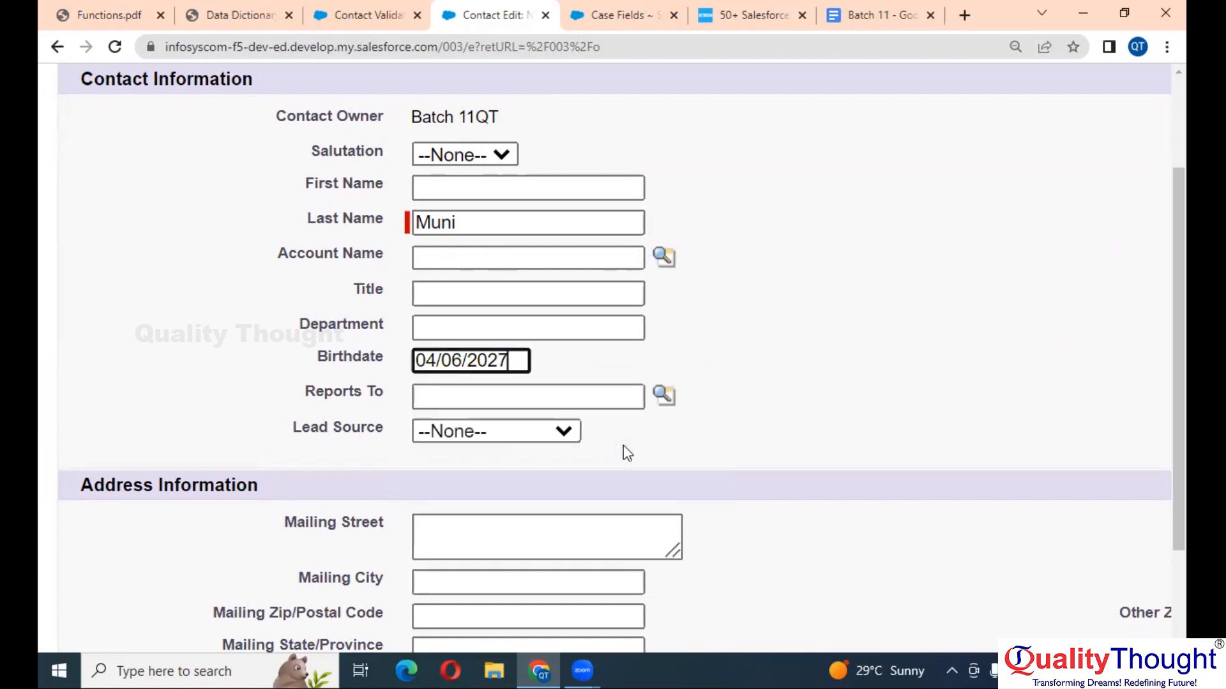
pyautogui.hotkey('ctrl', '-')
pyautogui.click(646, 157)
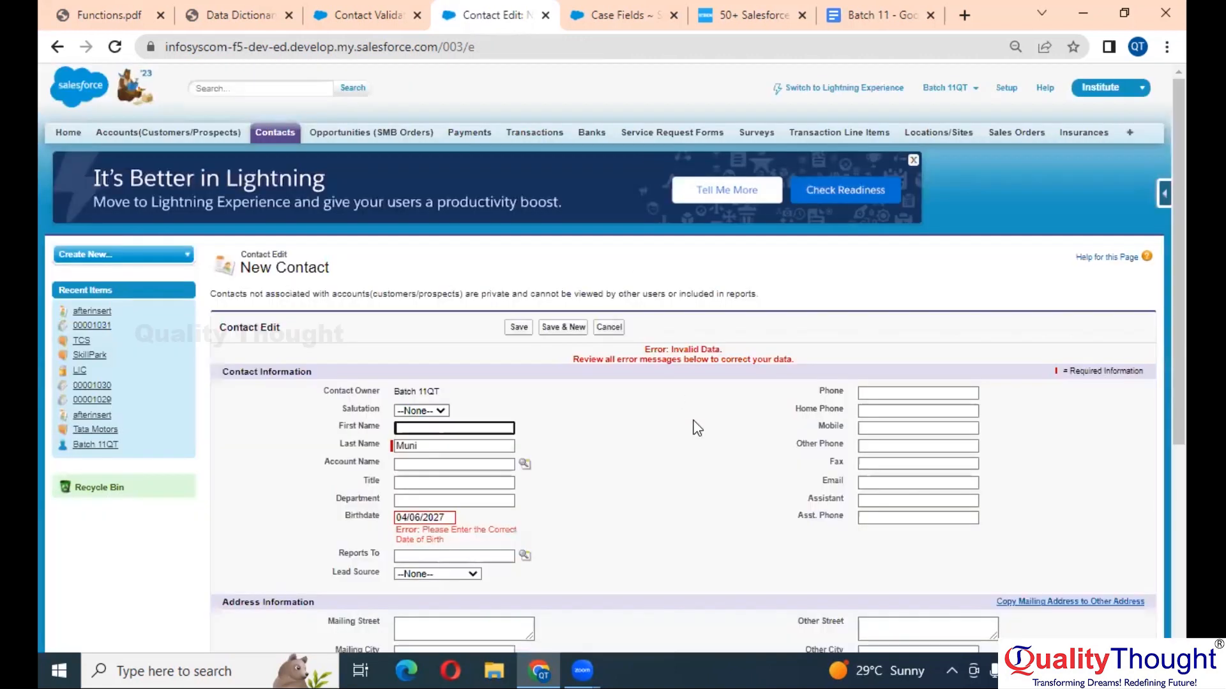
pyautogui.hotkey('ctrl', '+')
pyautogui.hotkey('ctrl', '+')
pyautogui.hotkey('ctrl', '+')
pyautogui.hotkey('ctrl', '+')
pyautogui.hotkey('ctrl', '+')
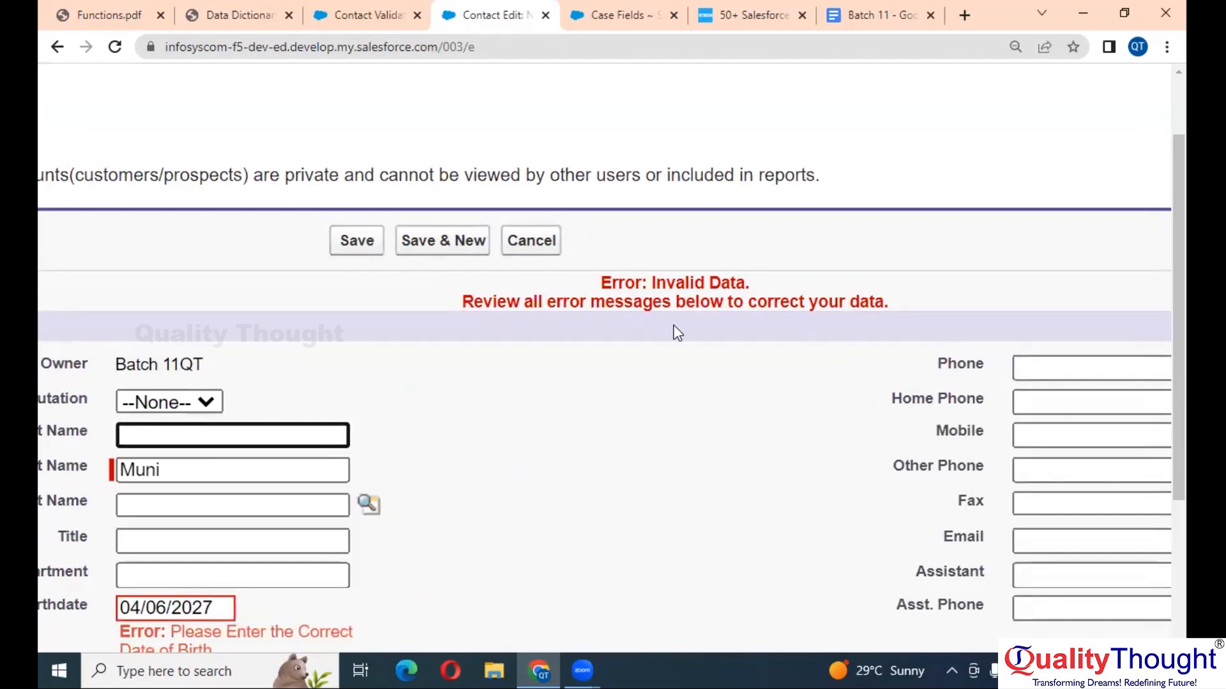
pyautogui.scroll(-3, 677, 332)
pyautogui.hscroll(-5, 676, 334)
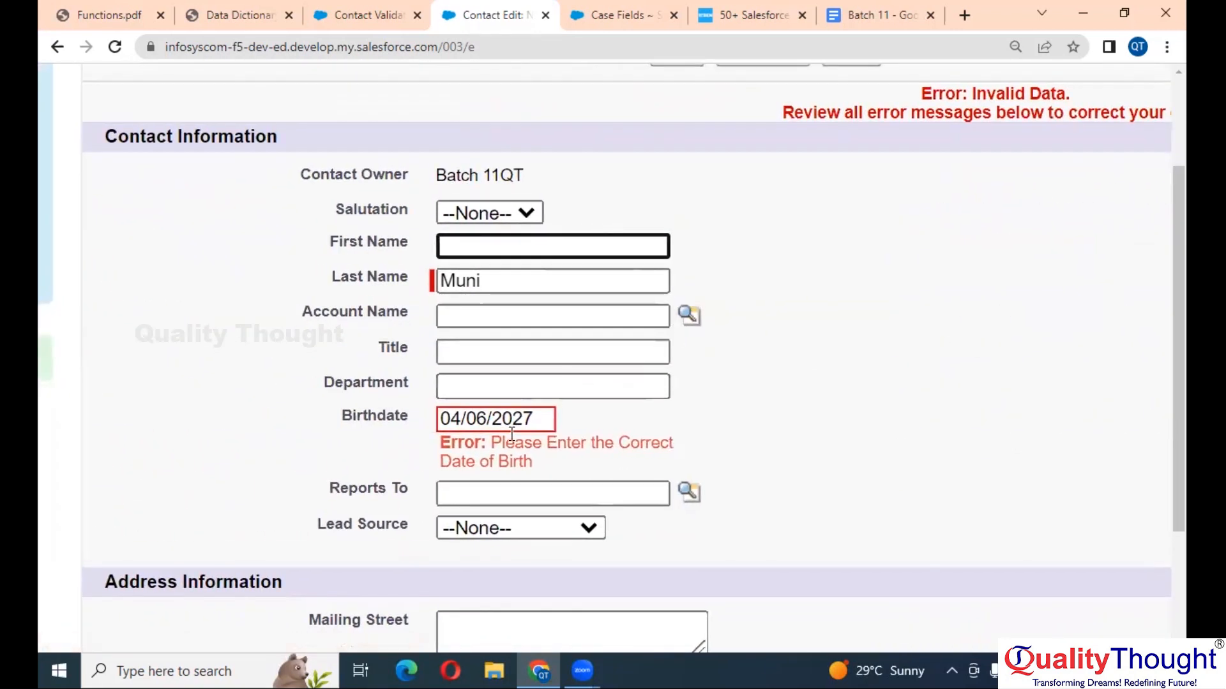
pyautogui.scroll(-1, 508, 454)
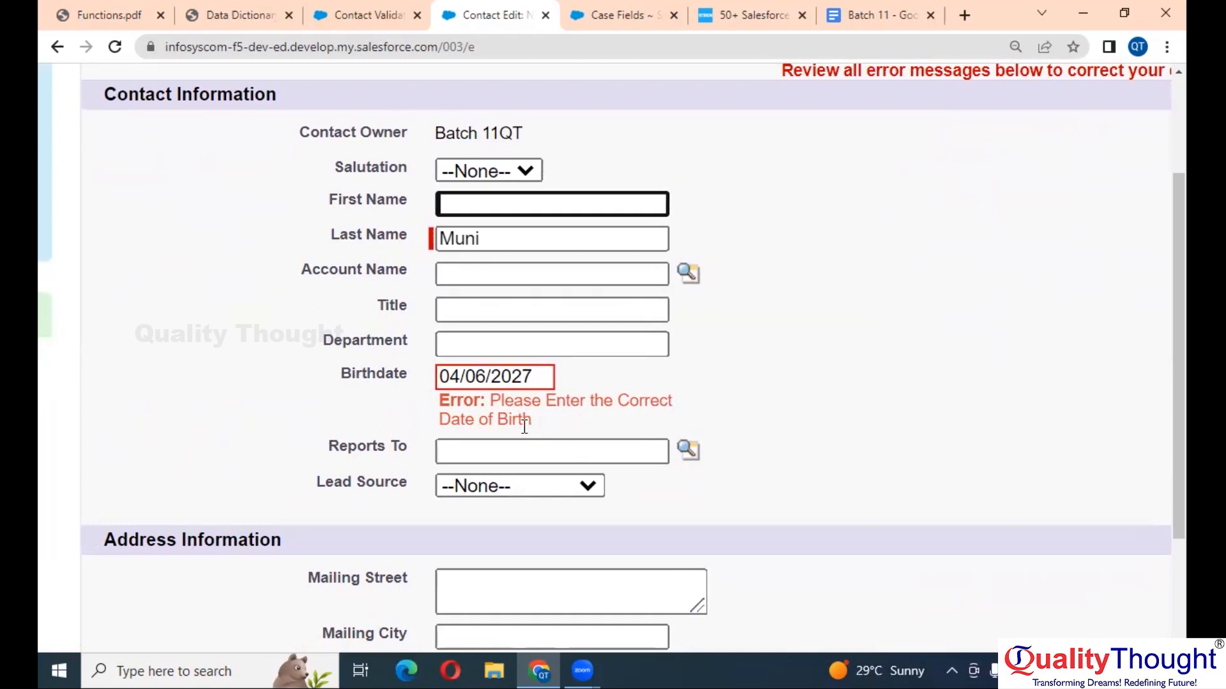
pyautogui.click(514, 380)
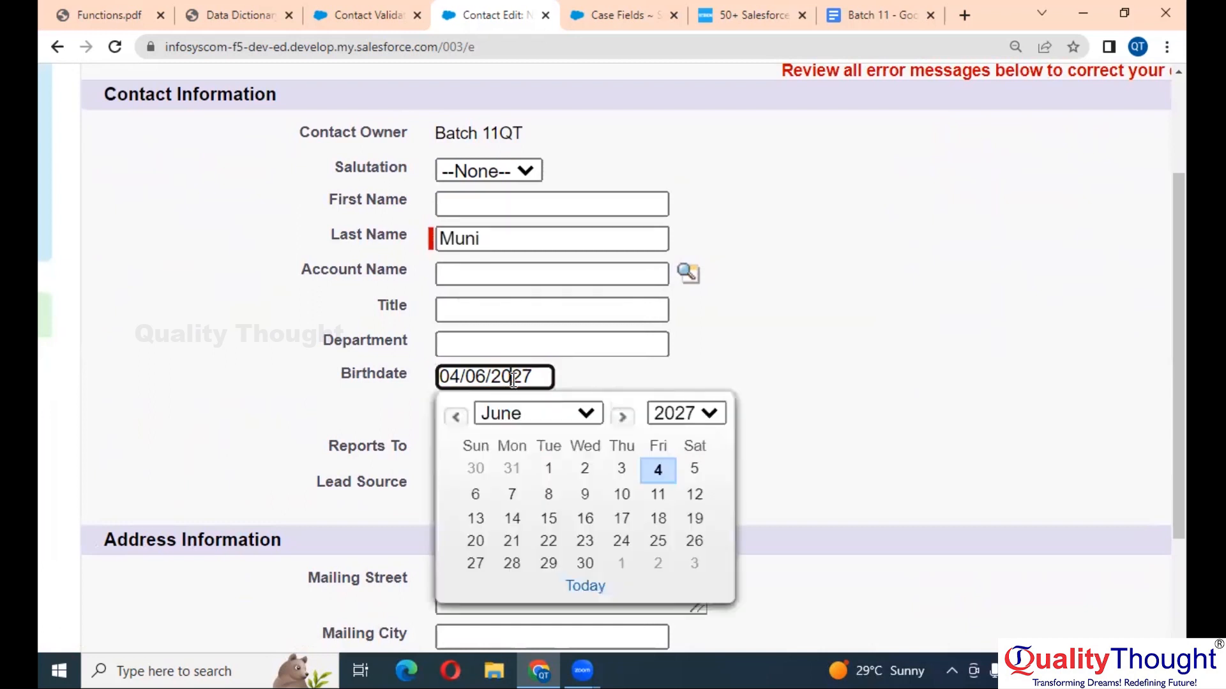
pyautogui.press('BackSpace')
pyautogui.press('BackSpace')
pyautogui.press('BackSpace')
pyautogui.press('BackSpace')
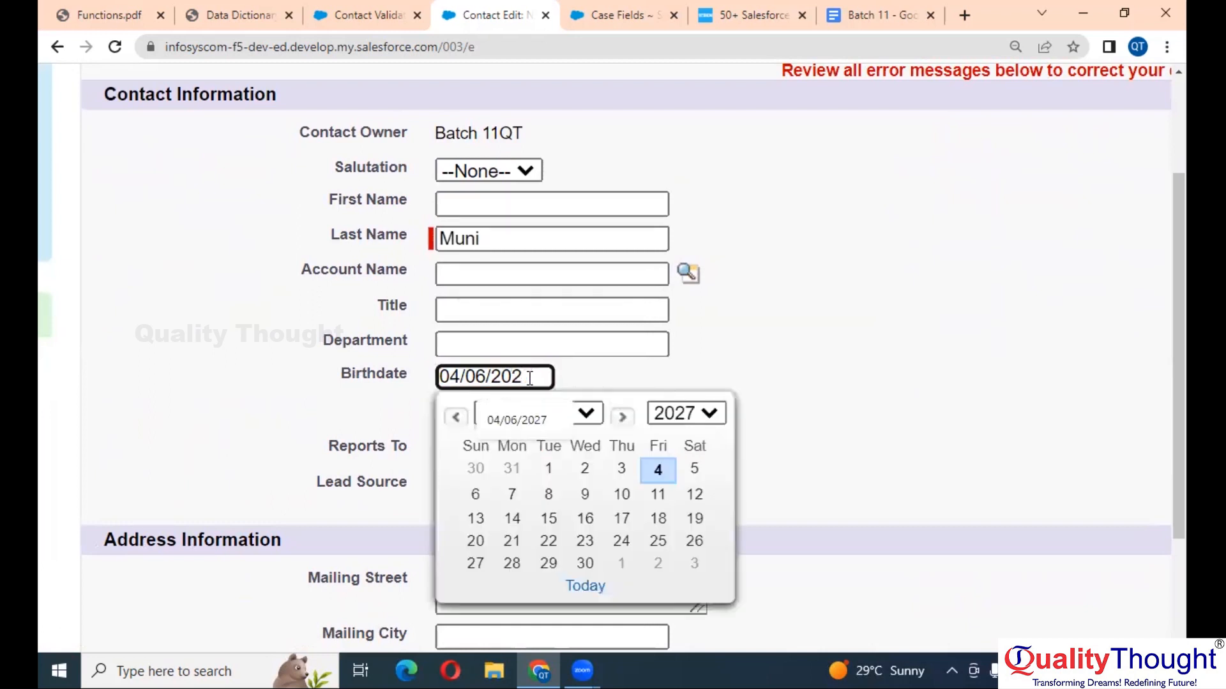
pyautogui.write('199')
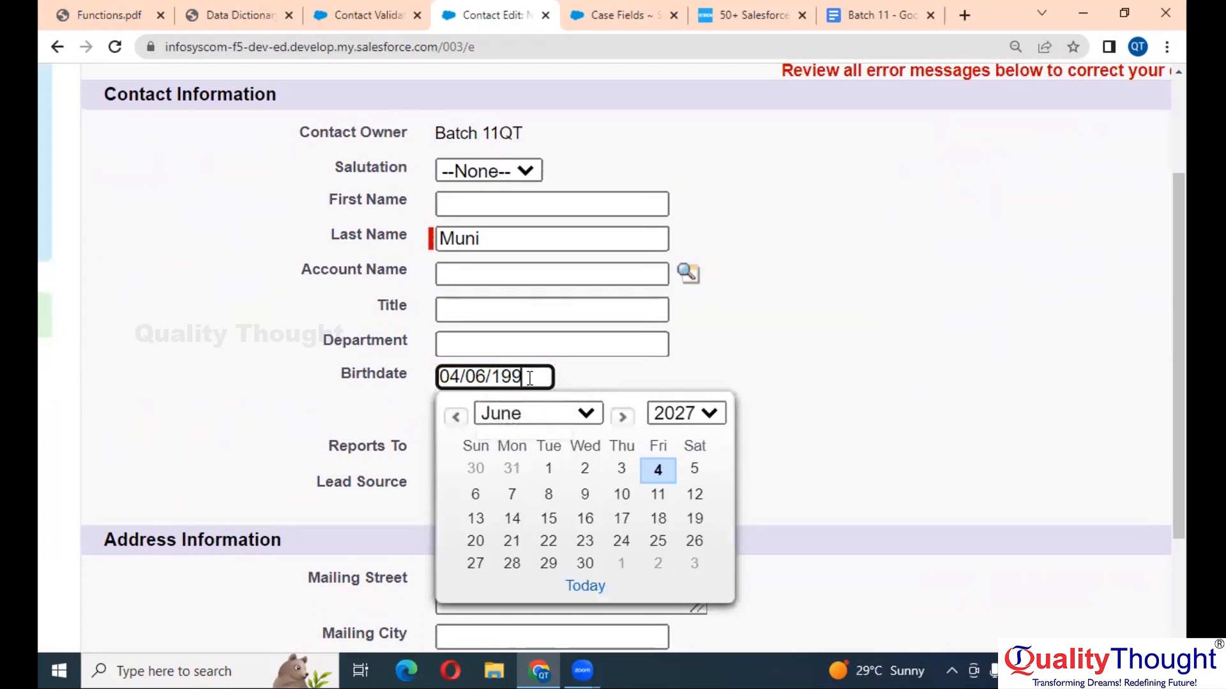
pyautogui.write('7')
pyautogui.scroll(-2, 529, 377)
pyautogui.click(770, 353)
# - Save the contact with Birthdate 04/06/1997 and go back to the Date_of_Birth_Validation rule page
pyautogui.click(654, 110)
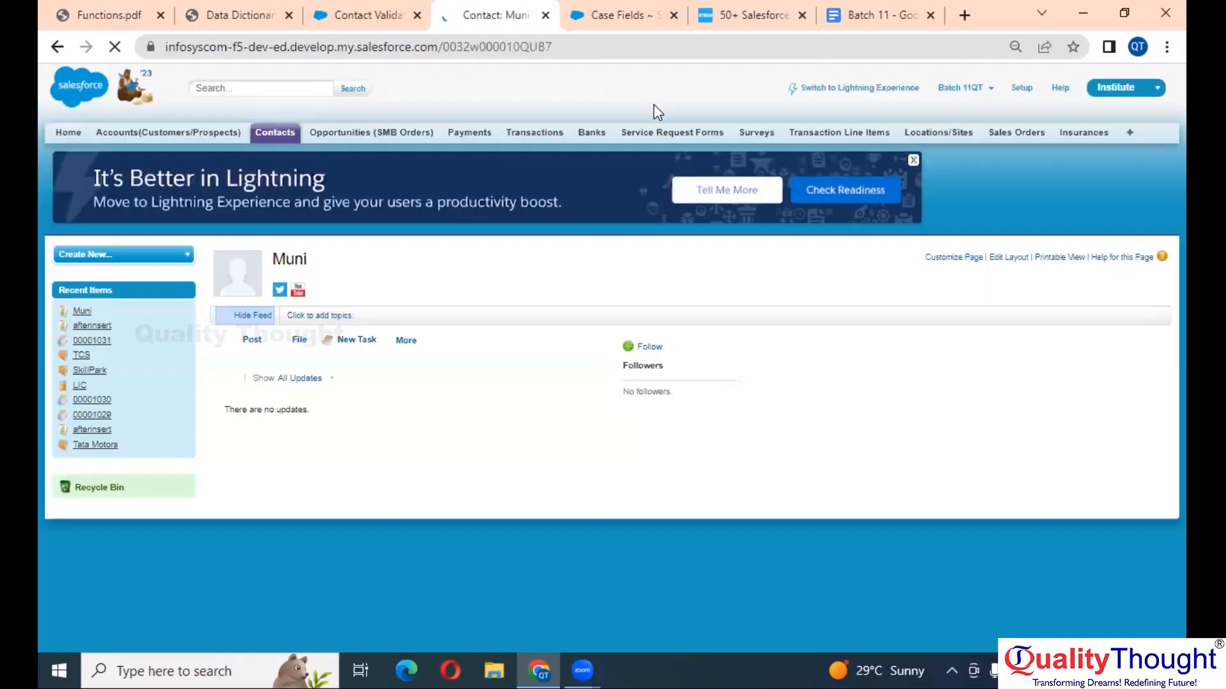
pyautogui.scroll(-10, 575, 235)
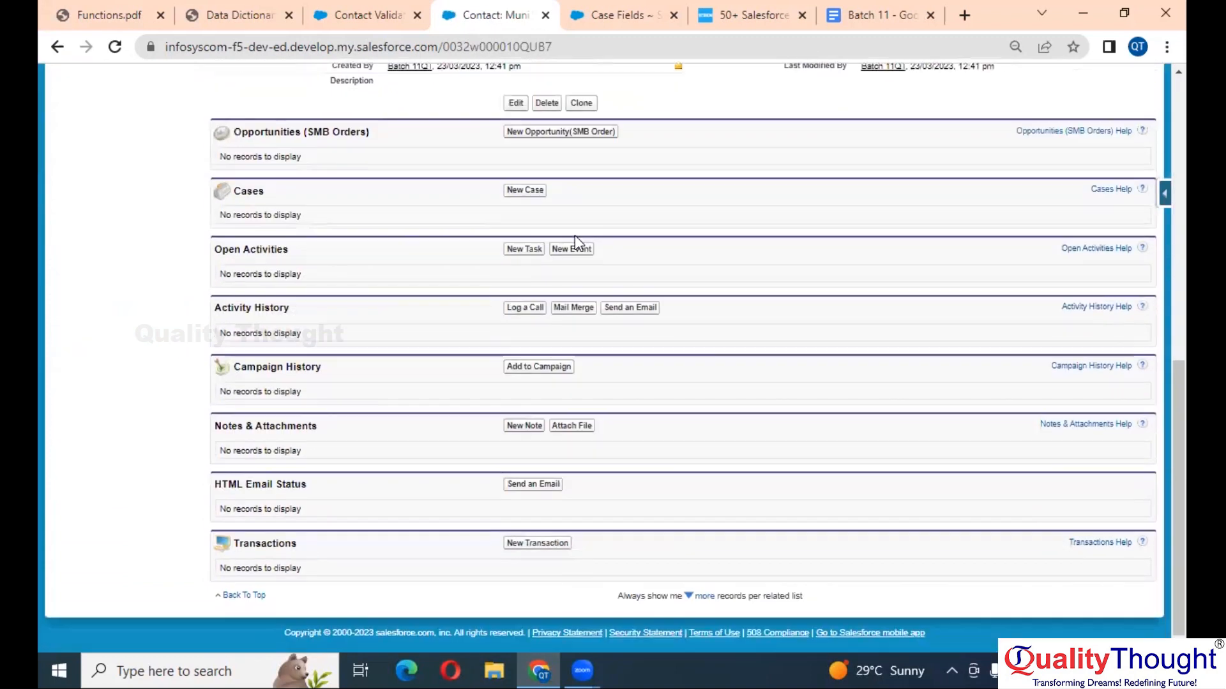
pyautogui.scroll(10, 575, 235)
pyautogui.scroll(1, 574, 235)
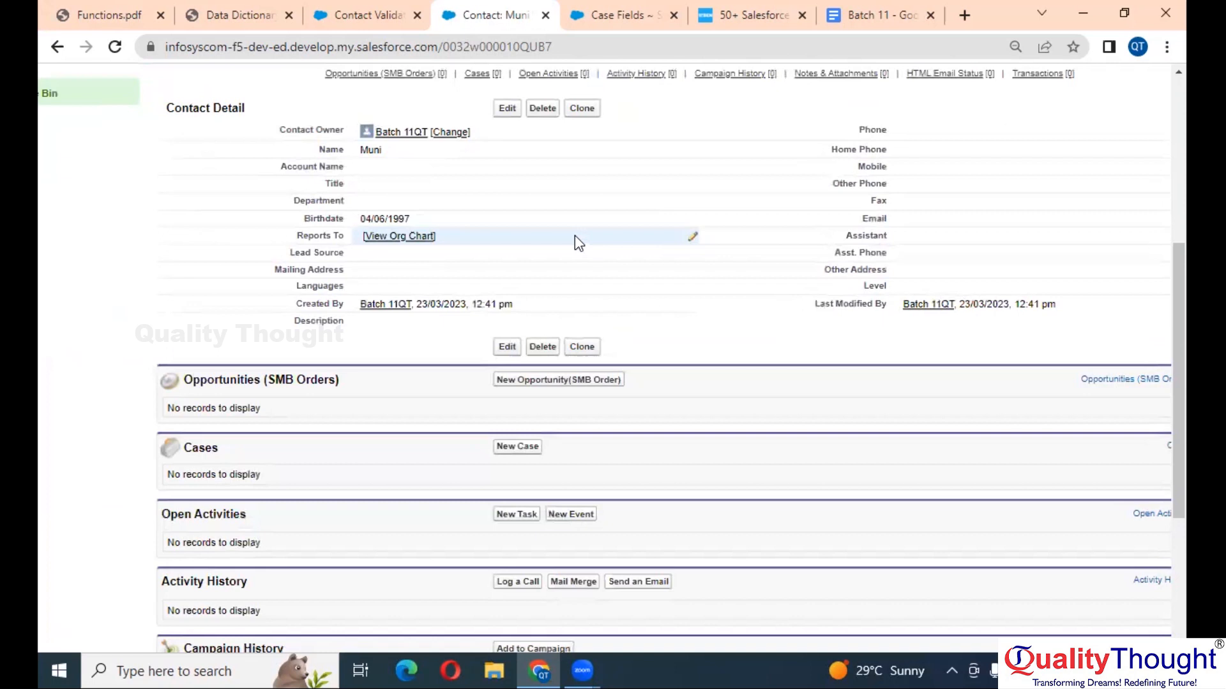
pyautogui.click(392, 8)
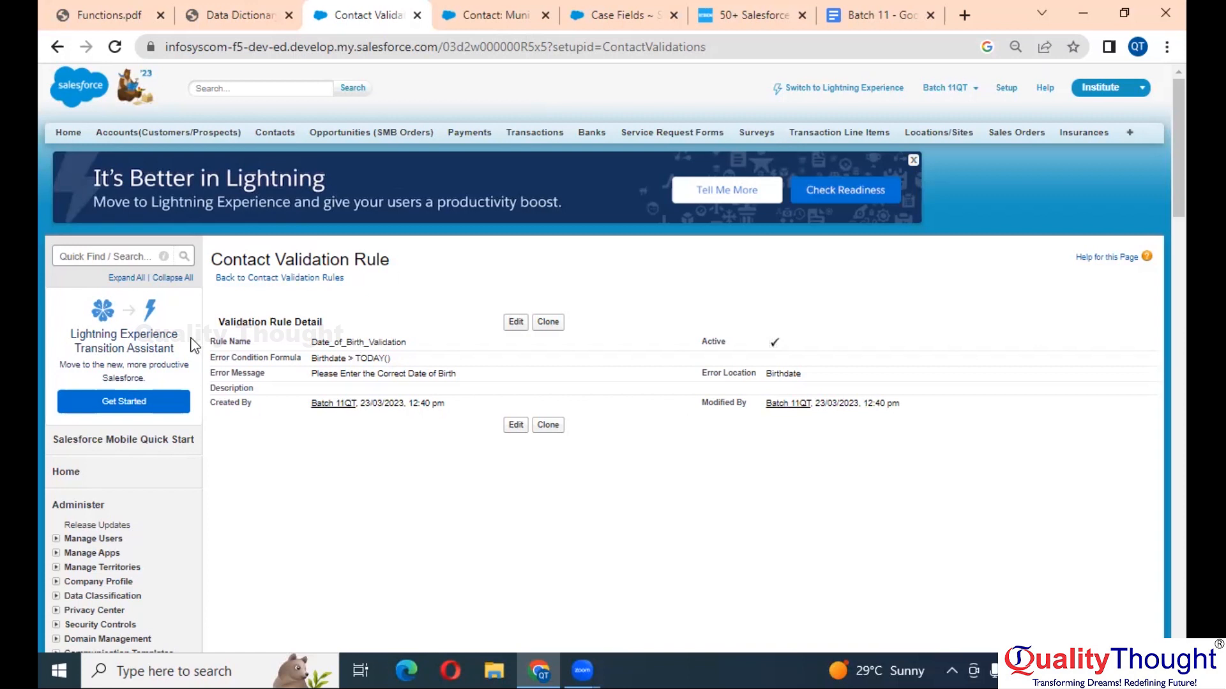
# - Read the Functions.pdf notes on validation rules and picklist functions, then return to the saved contact
pyautogui.click(61, 9)
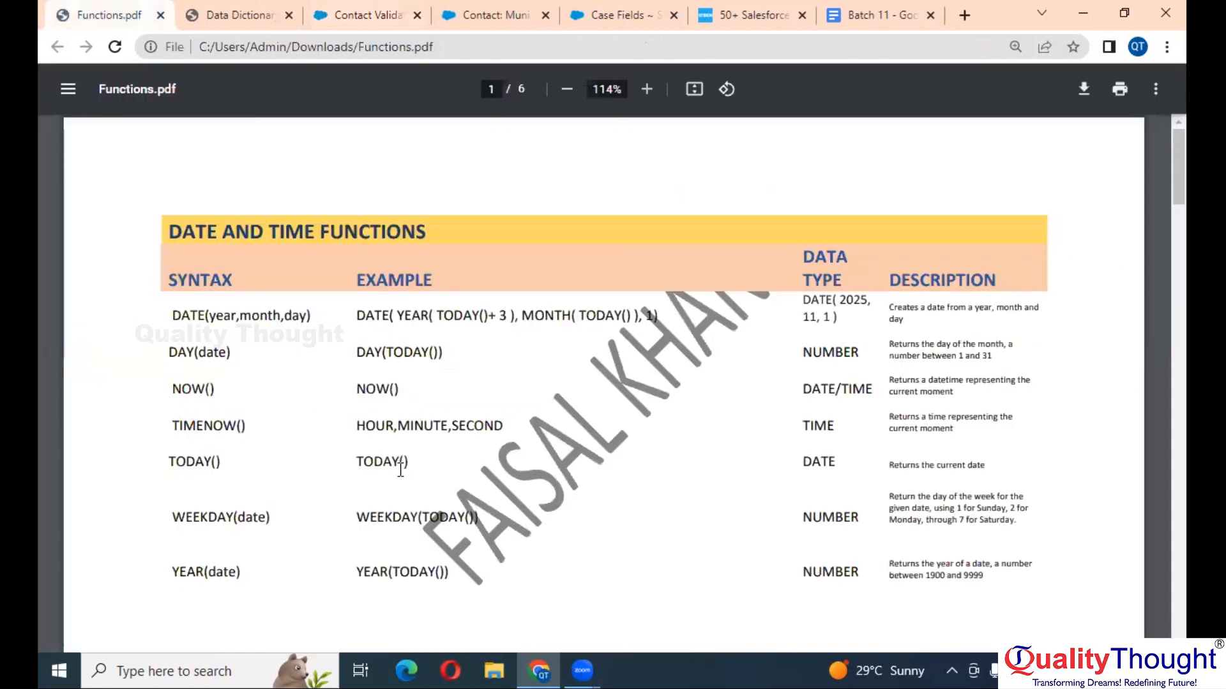
pyautogui.scroll(-20, 397, 471)
pyautogui.scroll(-5, 401, 471)
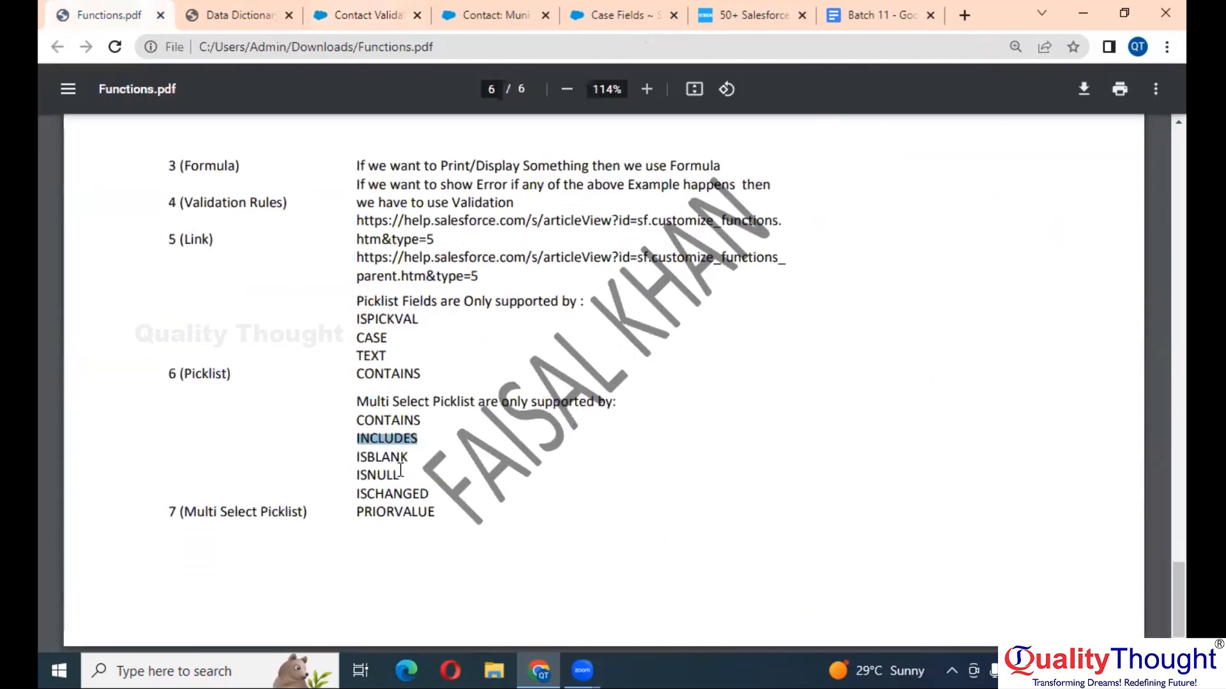
pyautogui.scroll(7, 400, 470)
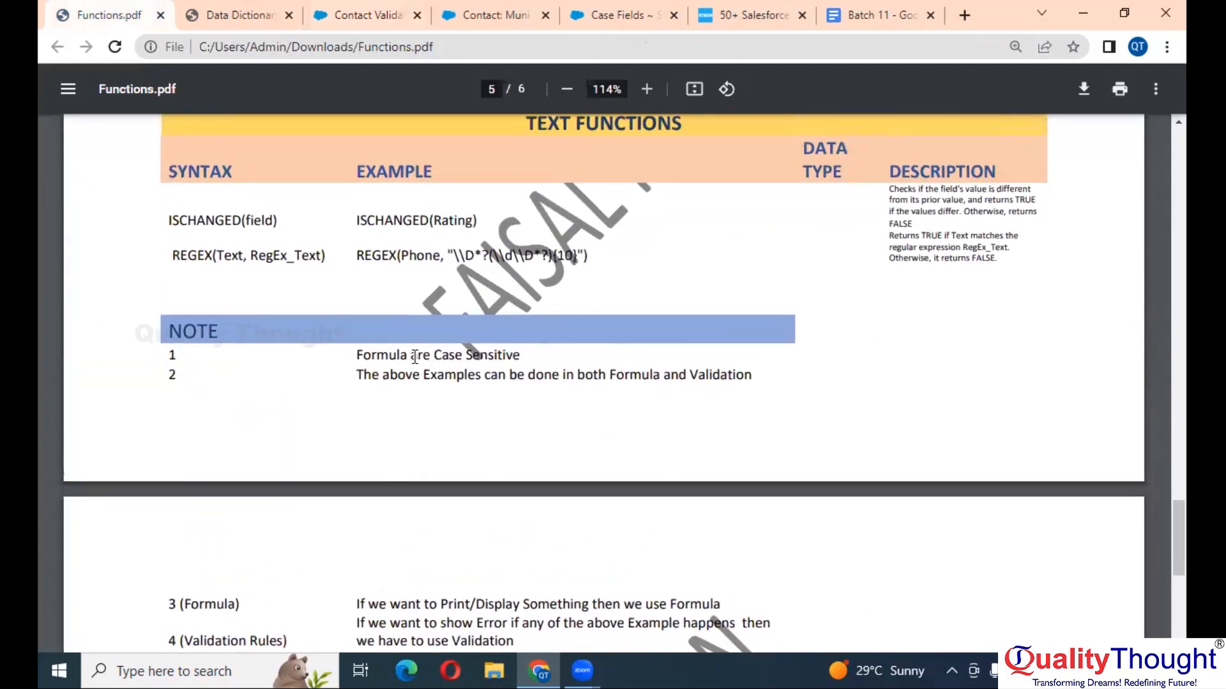
pyautogui.scroll(-1, 398, 355)
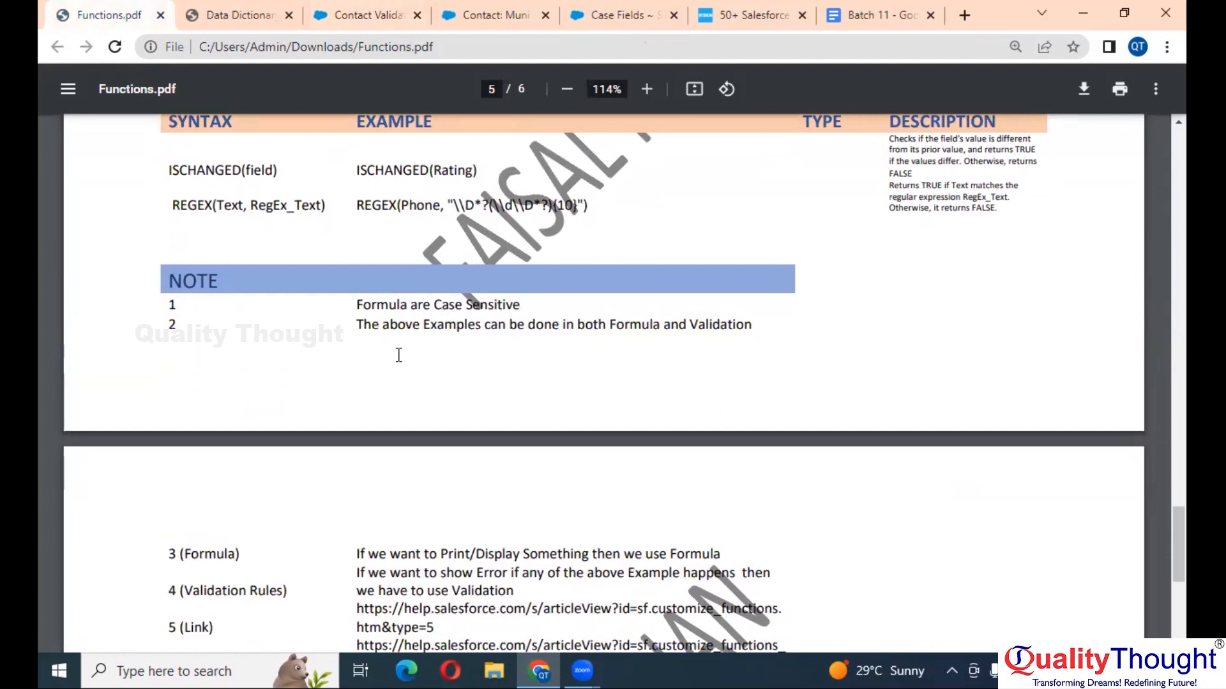
pyautogui.scroll(-4, 398, 355)
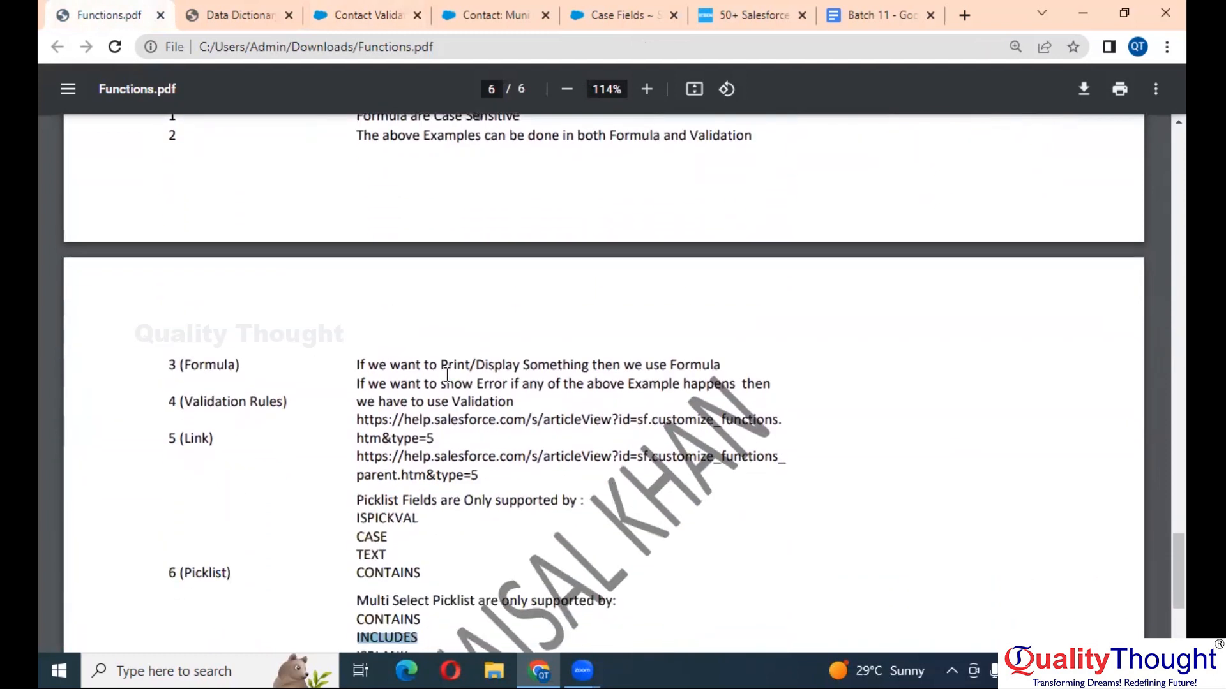
pyautogui.click(474, 363)
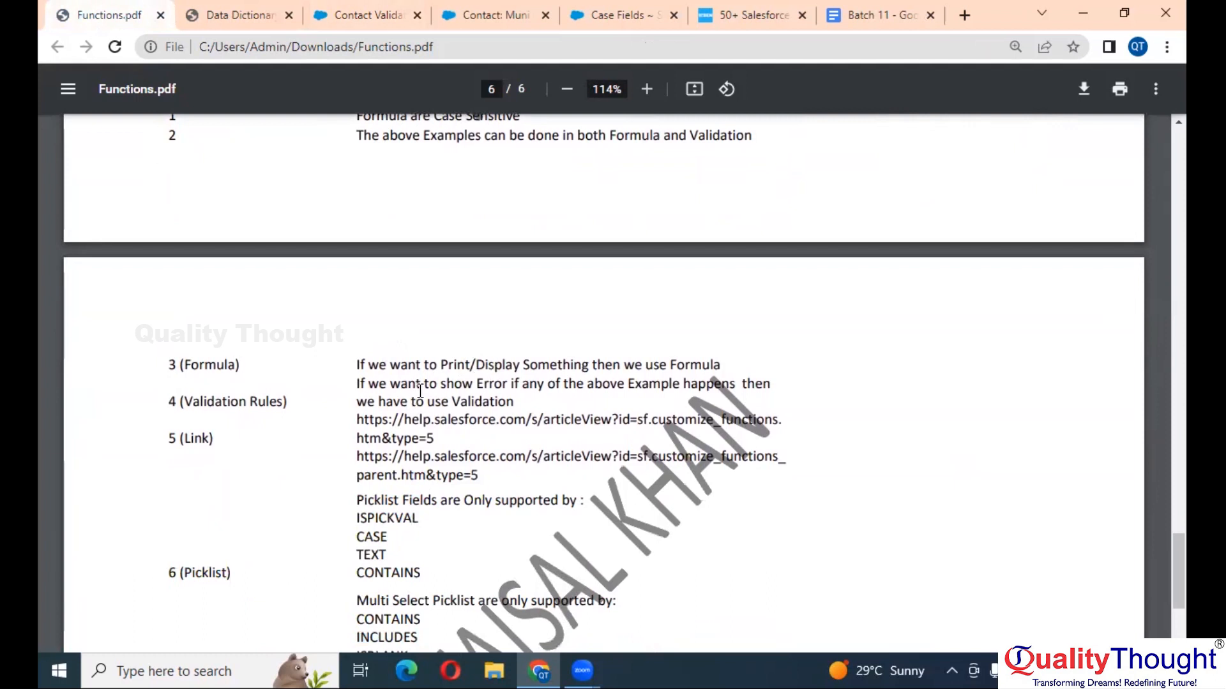
pyautogui.scroll(-1, 420, 390)
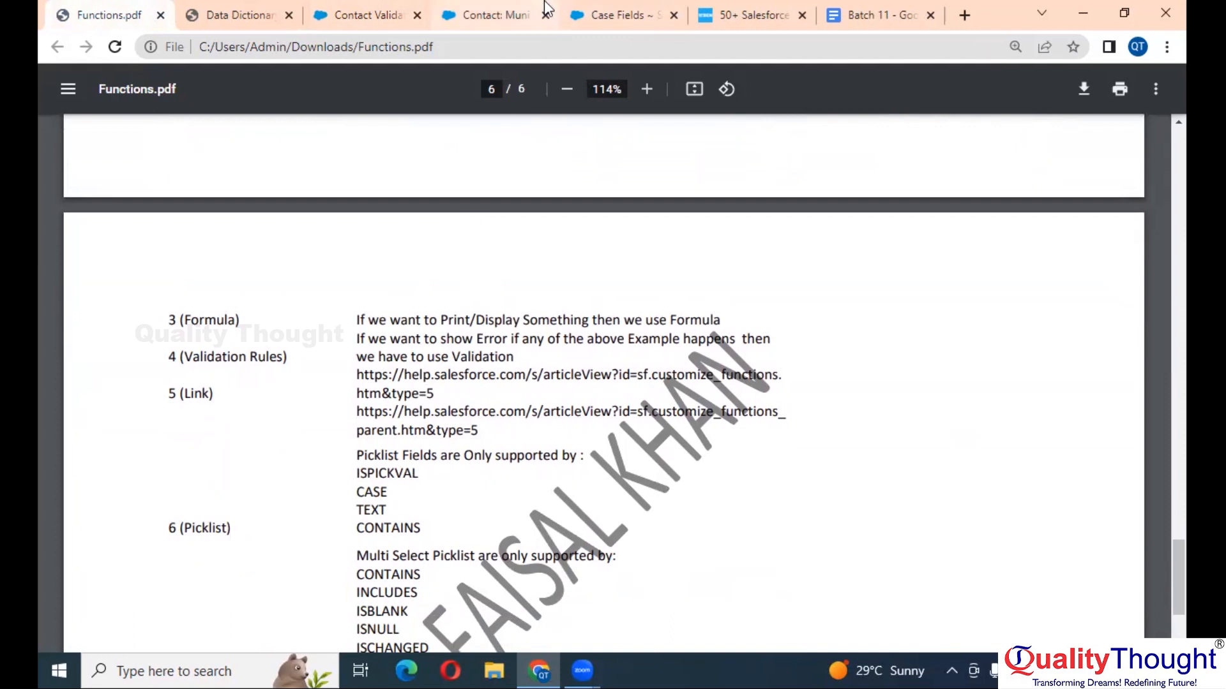
pyautogui.click(463, 14)
pyautogui.scroll(6, 453, 174)
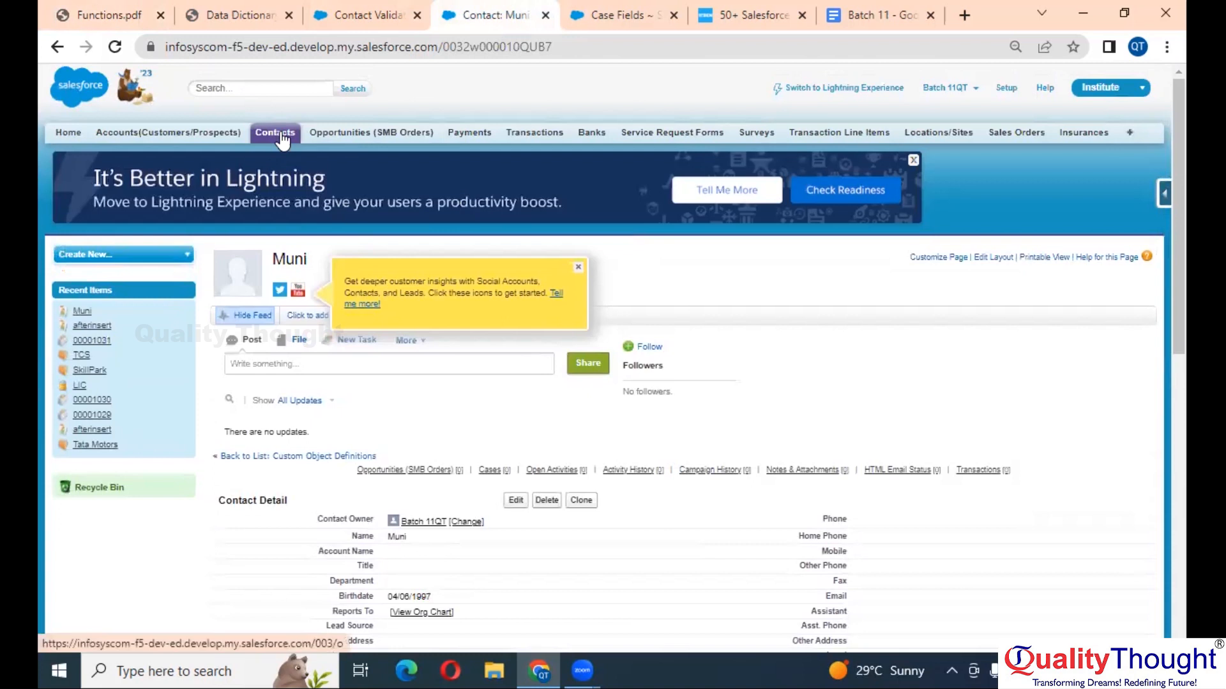
# - Go to the Contacts home page and start a new contact from Recent Contacts
pyautogui.click(278, 132)
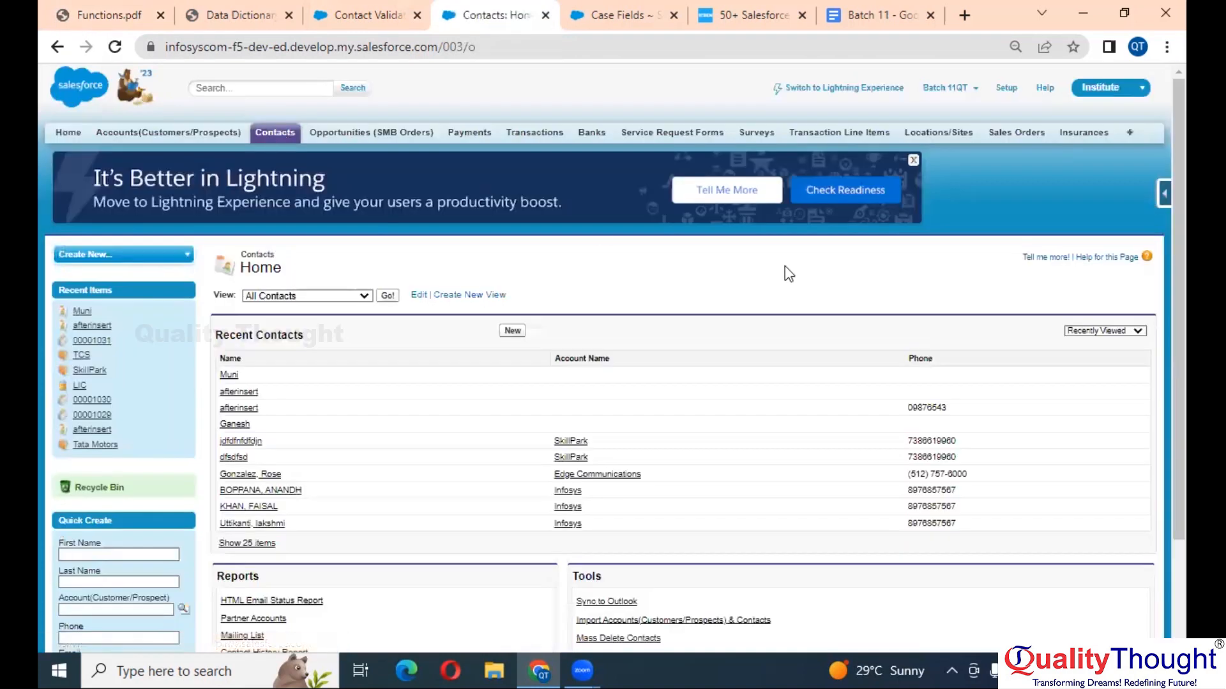
pyautogui.scroll(-2, 1060, 291)
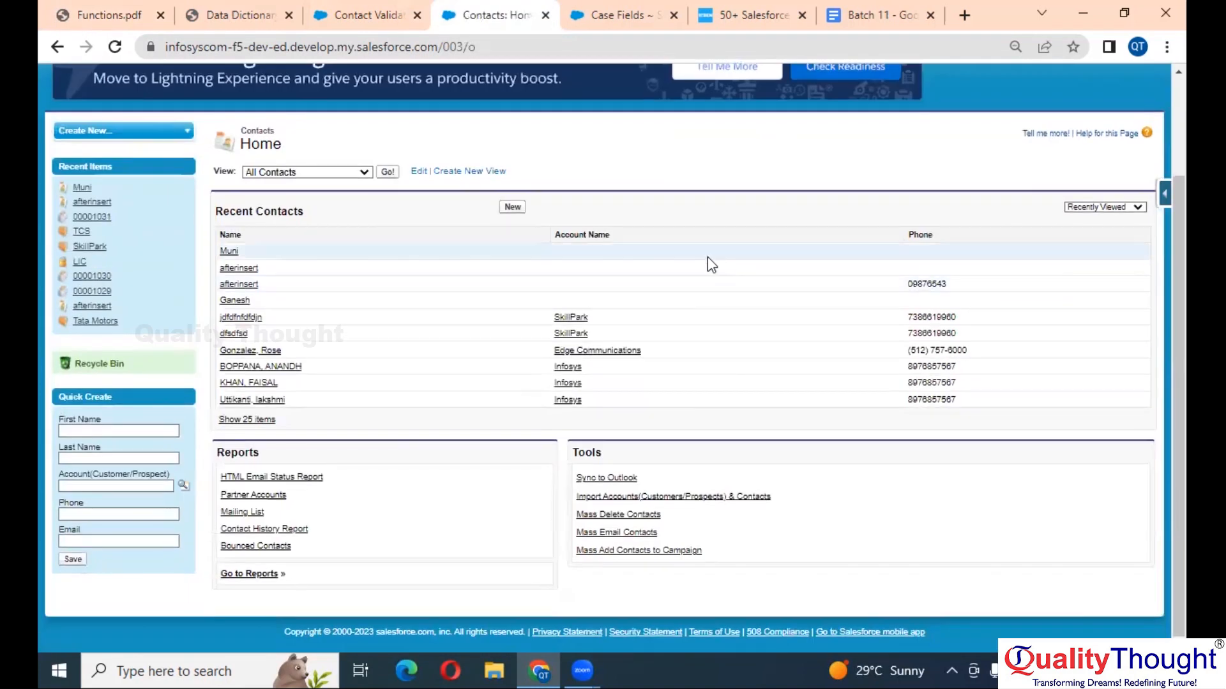
pyautogui.scroll(1, 709, 261)
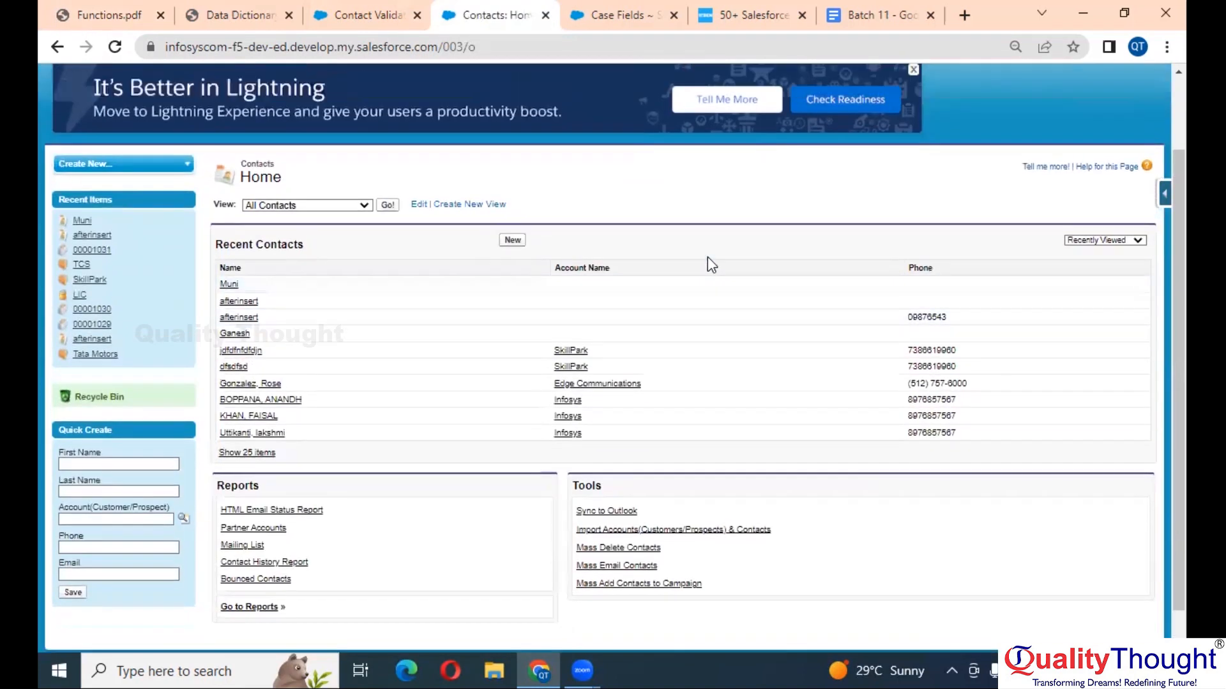
pyautogui.click(513, 240)
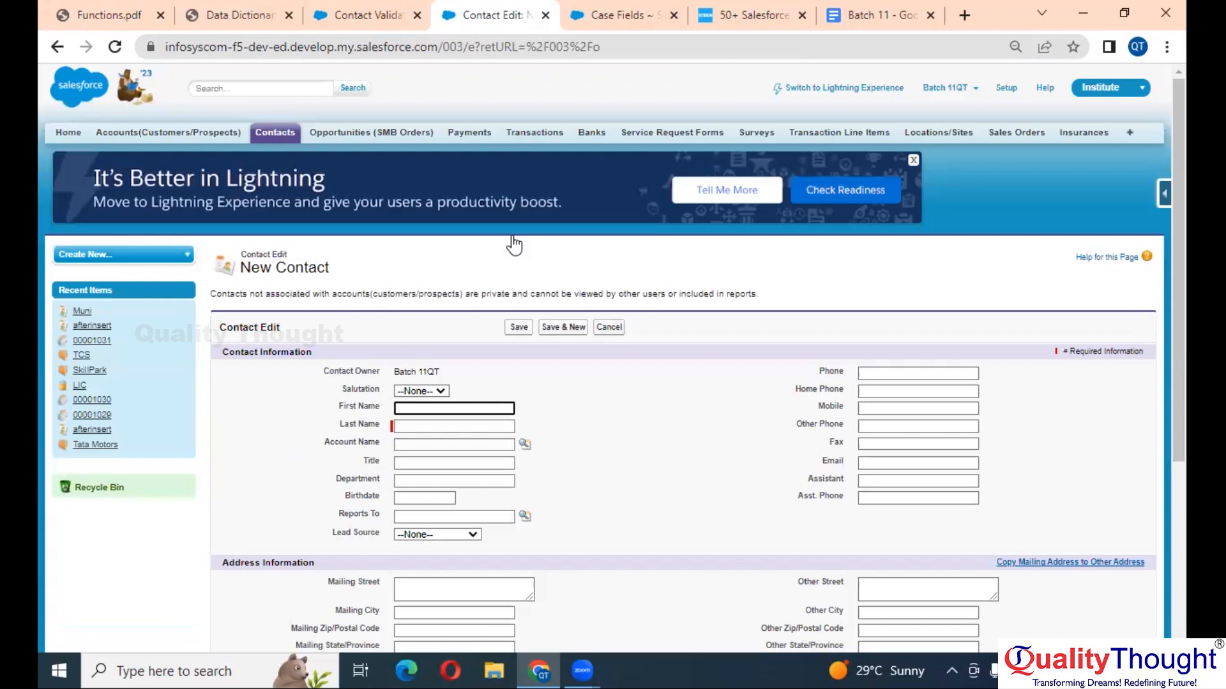
# - Scroll through the blank New Contact form to review its fields
pyautogui.scroll(5, 898, 344)
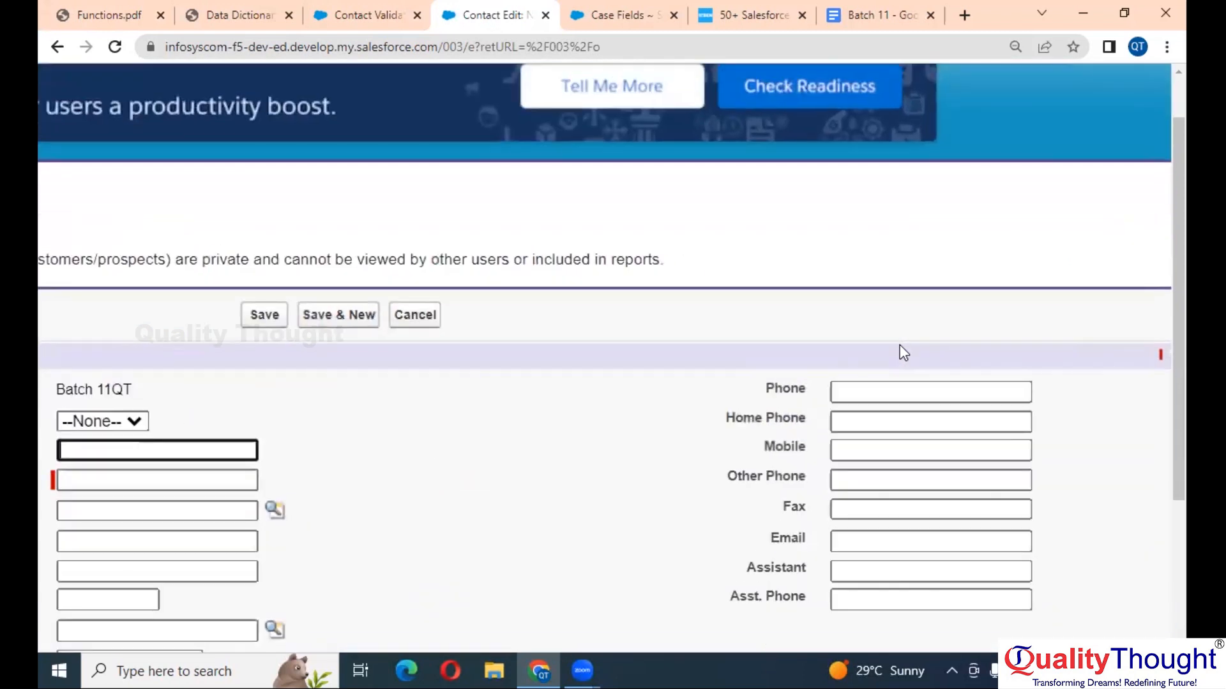
pyautogui.scroll(-1, 903, 353)
pyautogui.scroll(3, 903, 353)
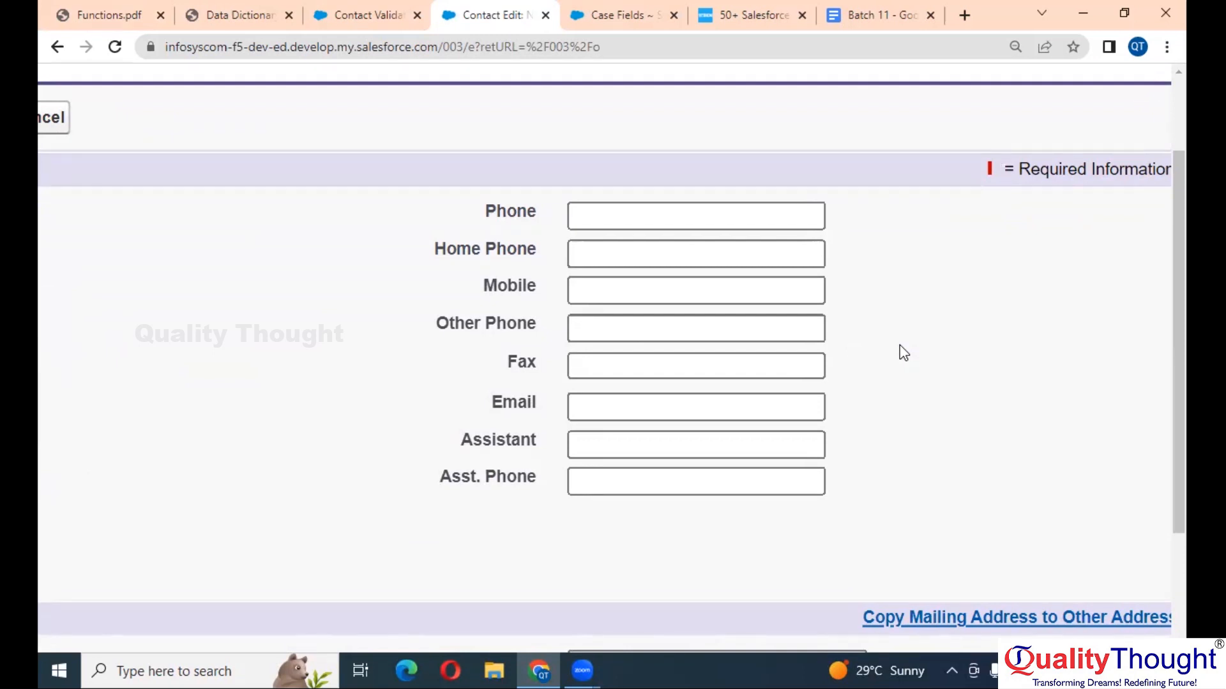
pyautogui.scroll(-5, 903, 353)
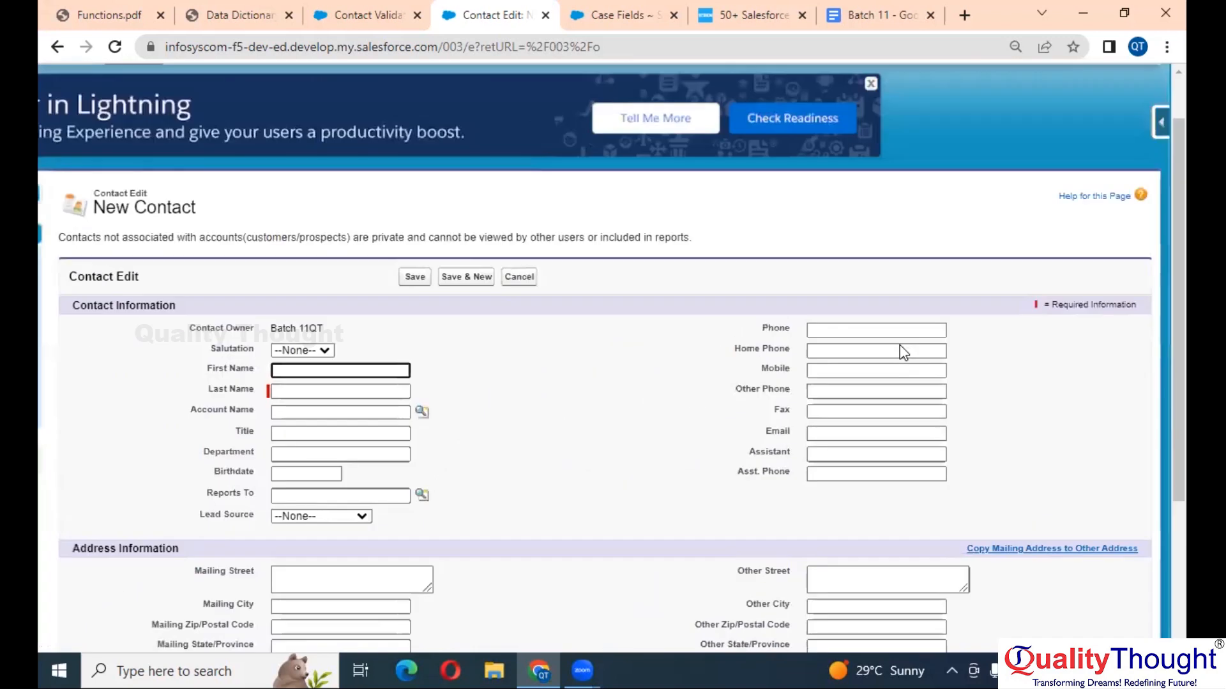
# - Open the Contact Fields list from the Force.com quick-access menu
pyautogui.click(1162, 193)
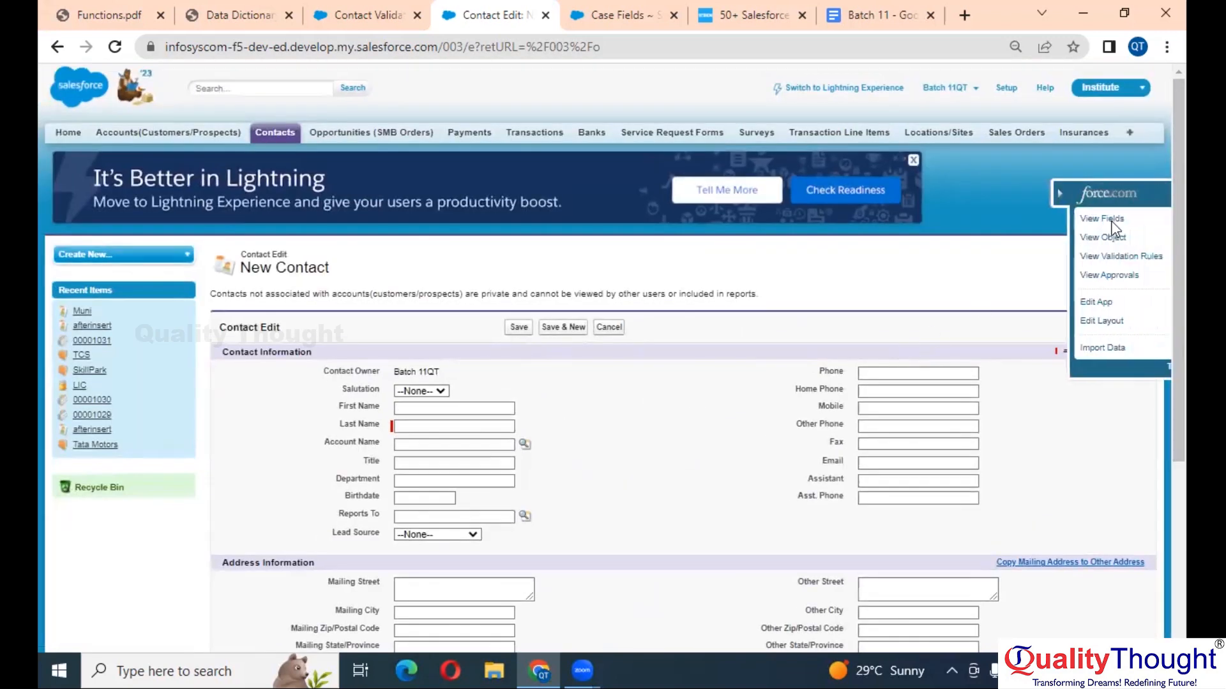
pyautogui.click(1043, 219)
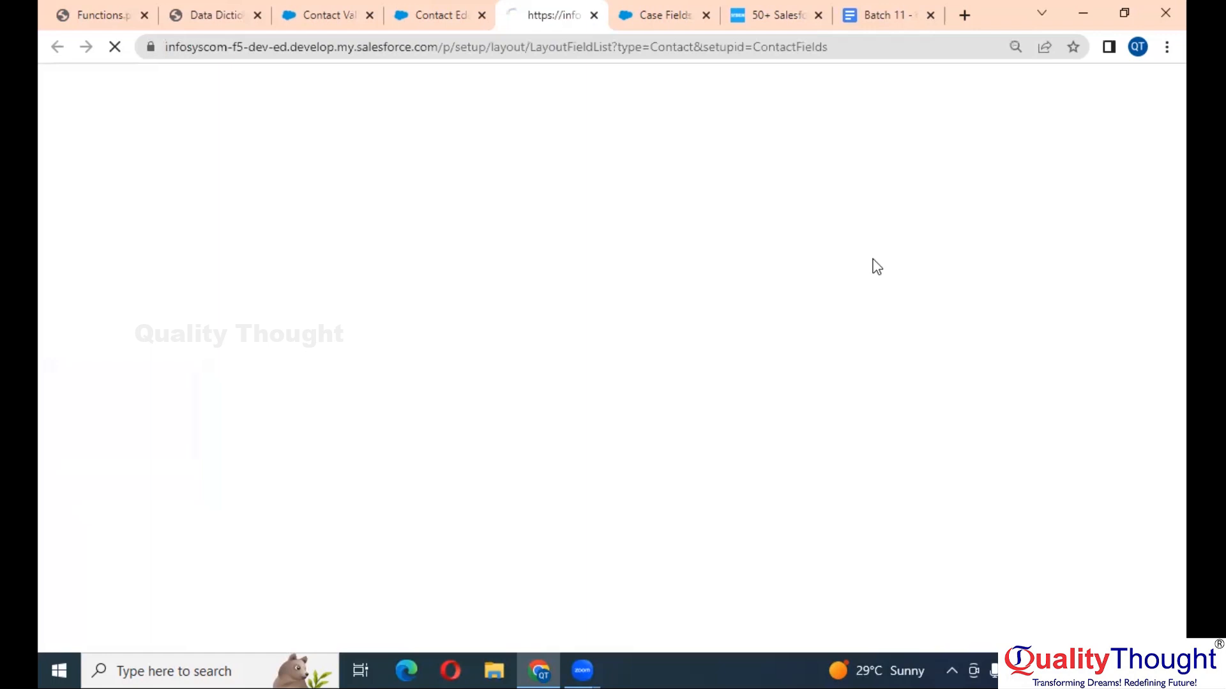
pyautogui.scroll(-5, 769, 303)
pyautogui.scroll(-5, 769, 303)
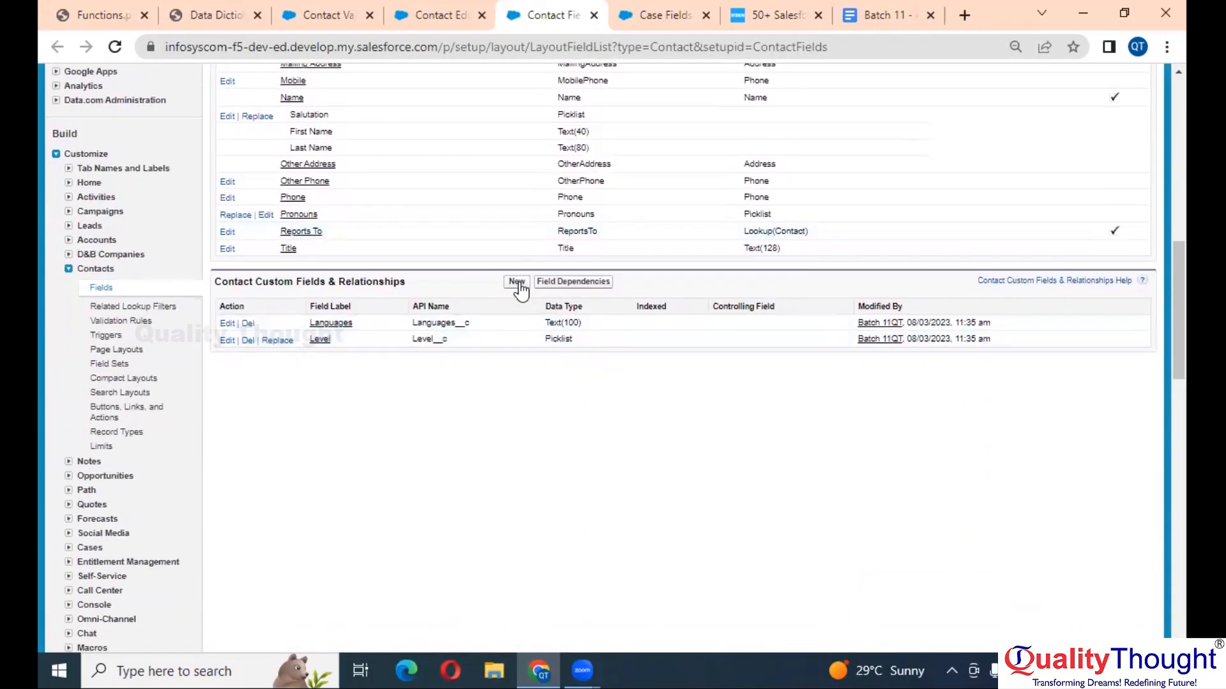
# - Start a new Number custom field for Contact, then cancel without creating it
pyautogui.click(517, 281)
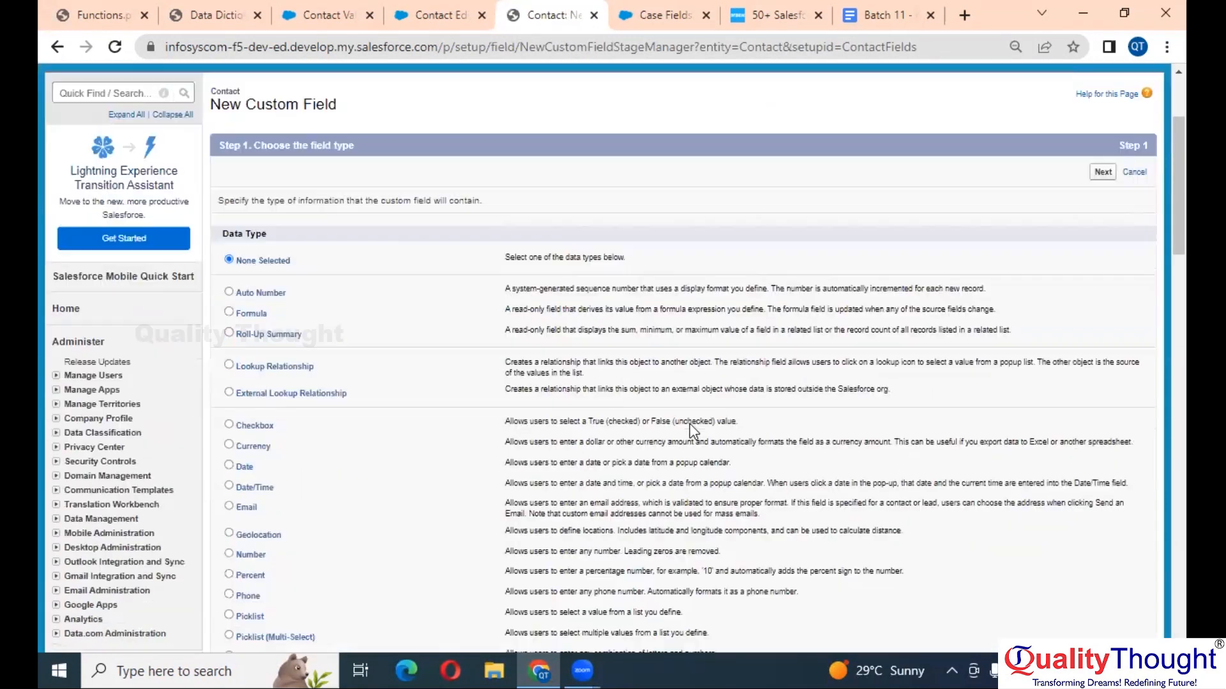
pyautogui.scroll(-3, 251, 454)
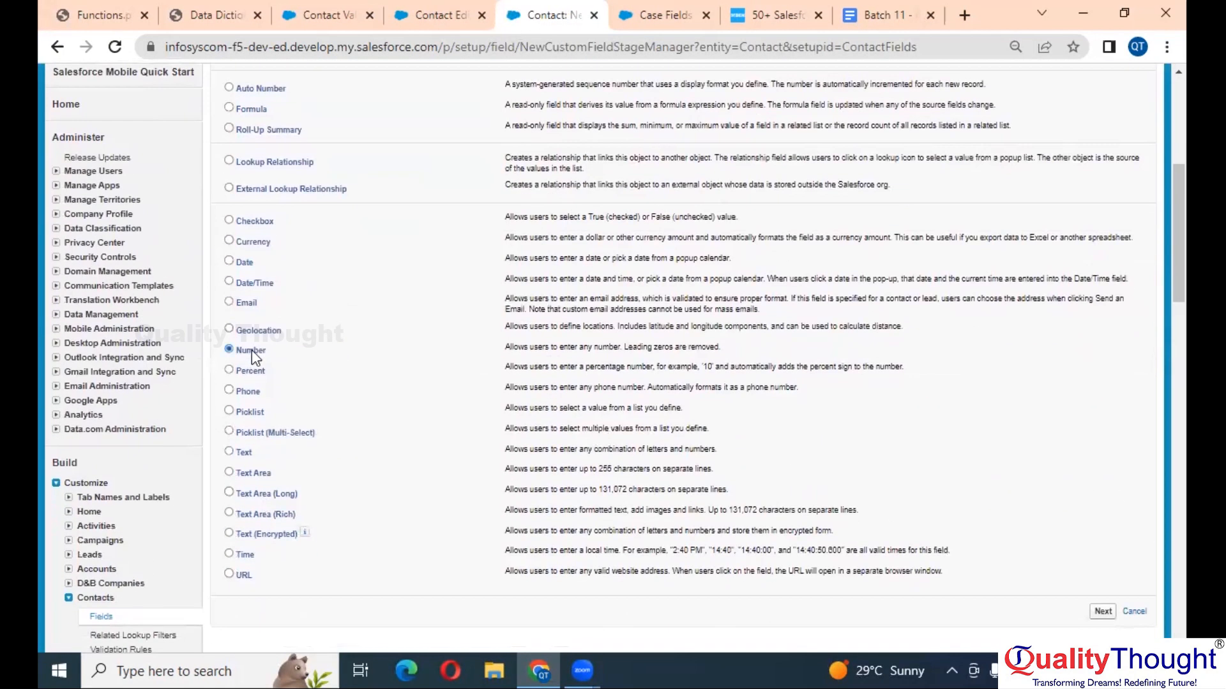
pyautogui.press('Return')
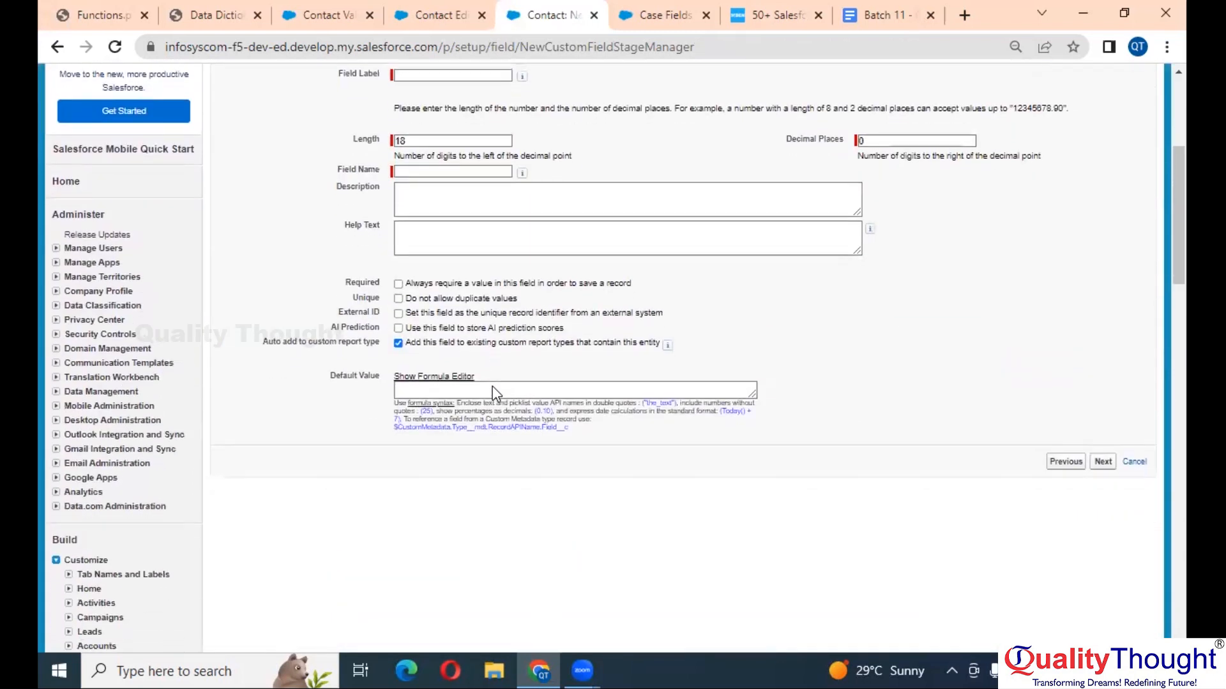
pyautogui.scroll(5, 493, 390)
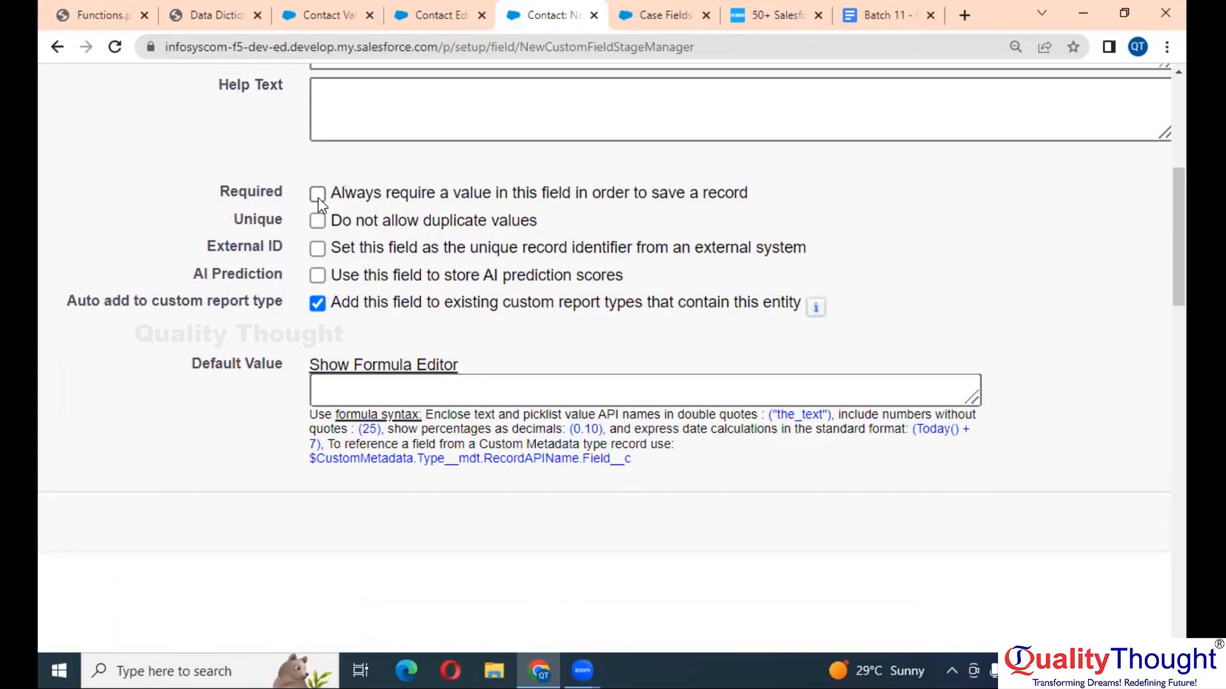
pyautogui.scroll(-5, 318, 198)
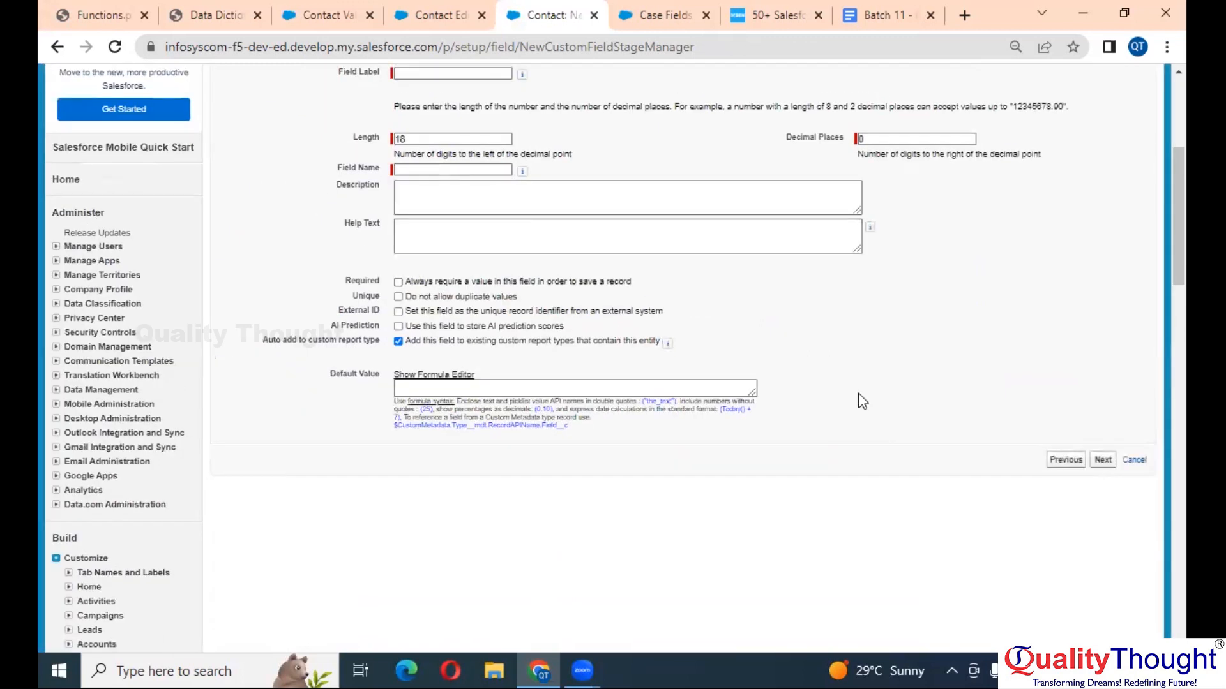
pyautogui.click(1135, 459)
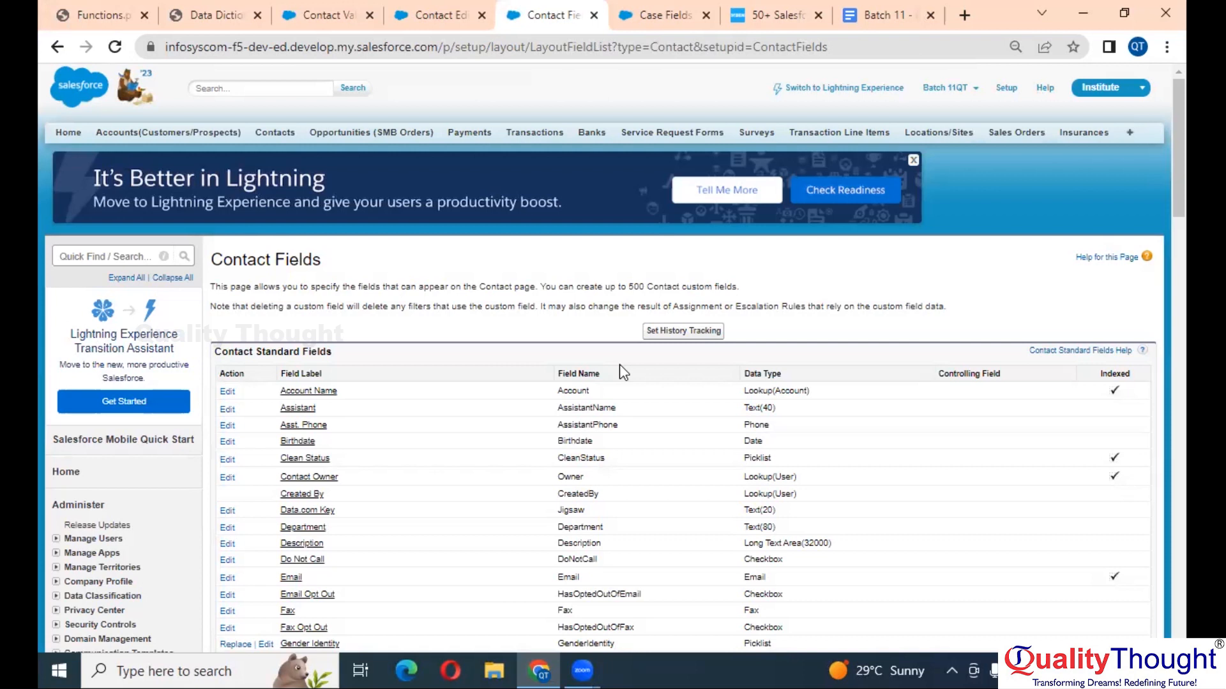
pyautogui.scroll(-3, 346, 402)
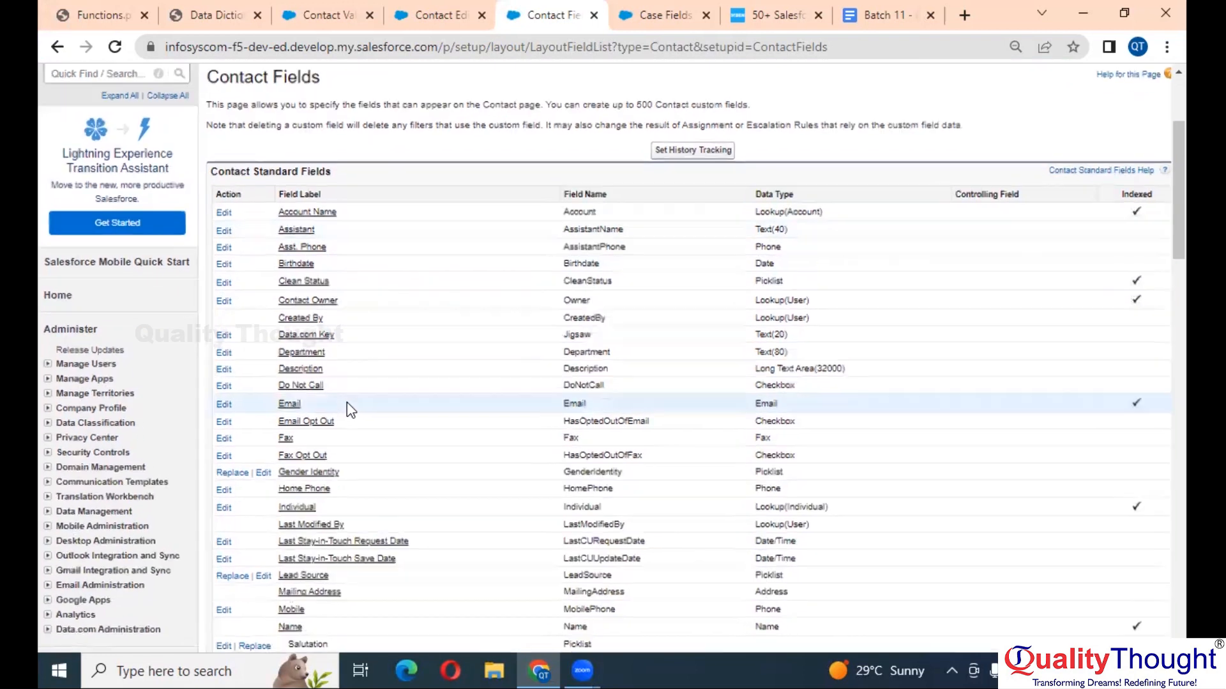
pyautogui.scroll(4, 347, 402)
pyautogui.scroll(-1, 347, 402)
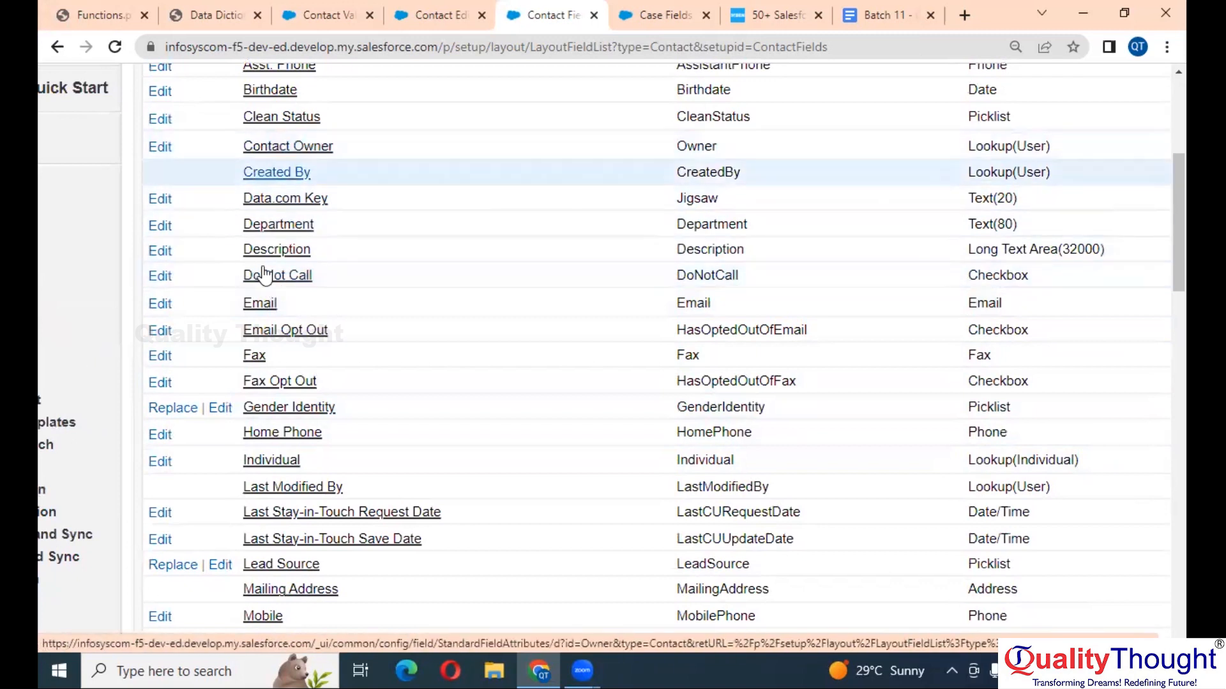
pyautogui.click(160, 305)
pyautogui.scroll(-4, 619, 455)
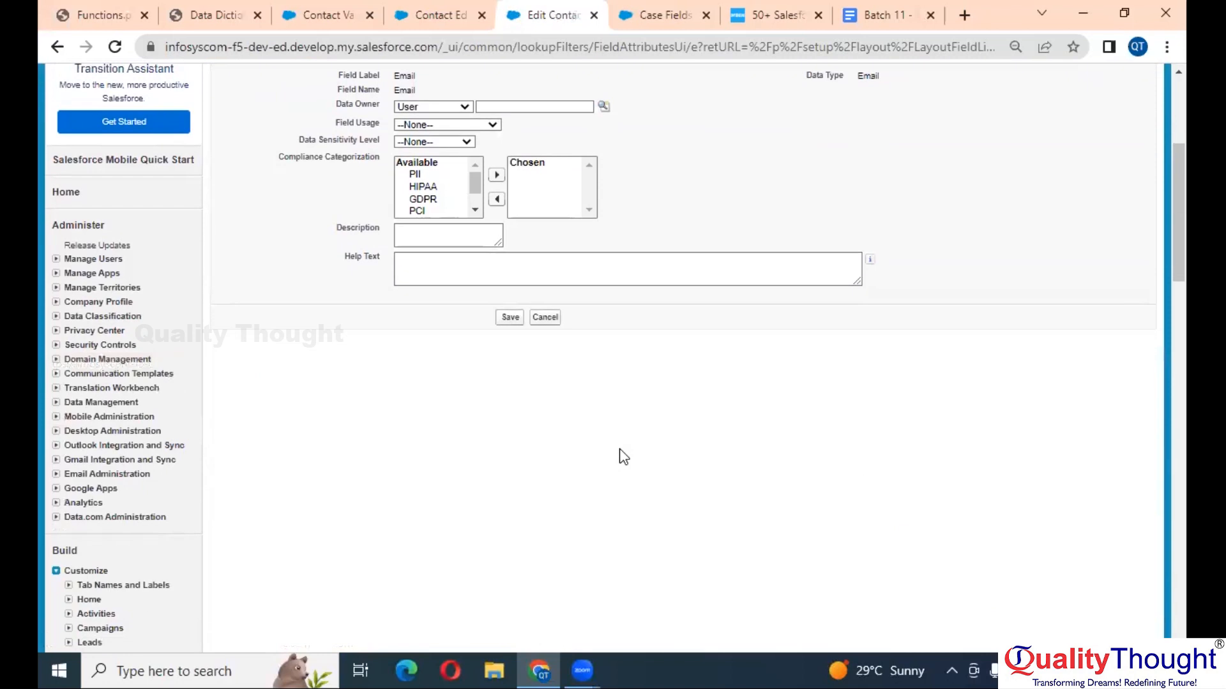
pyautogui.scroll(5, 623, 457)
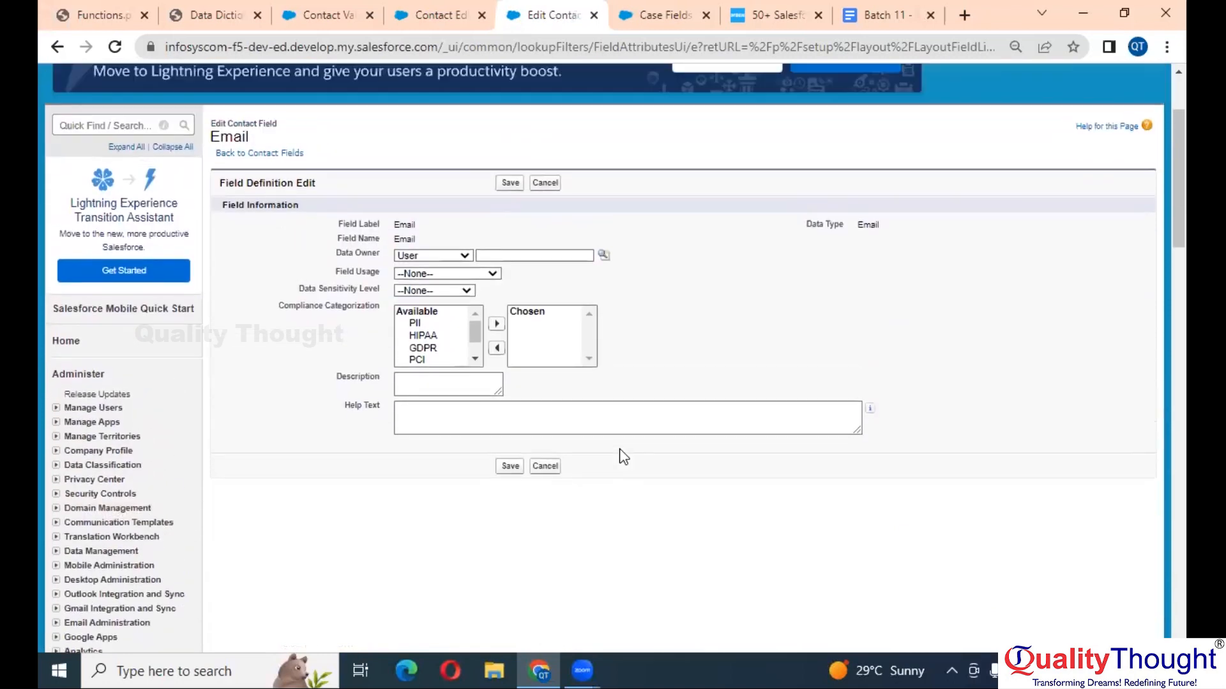
pyautogui.hscroll(-5, 624, 457)
pyautogui.scroll(4, 623, 457)
pyautogui.scroll(4, 624, 457)
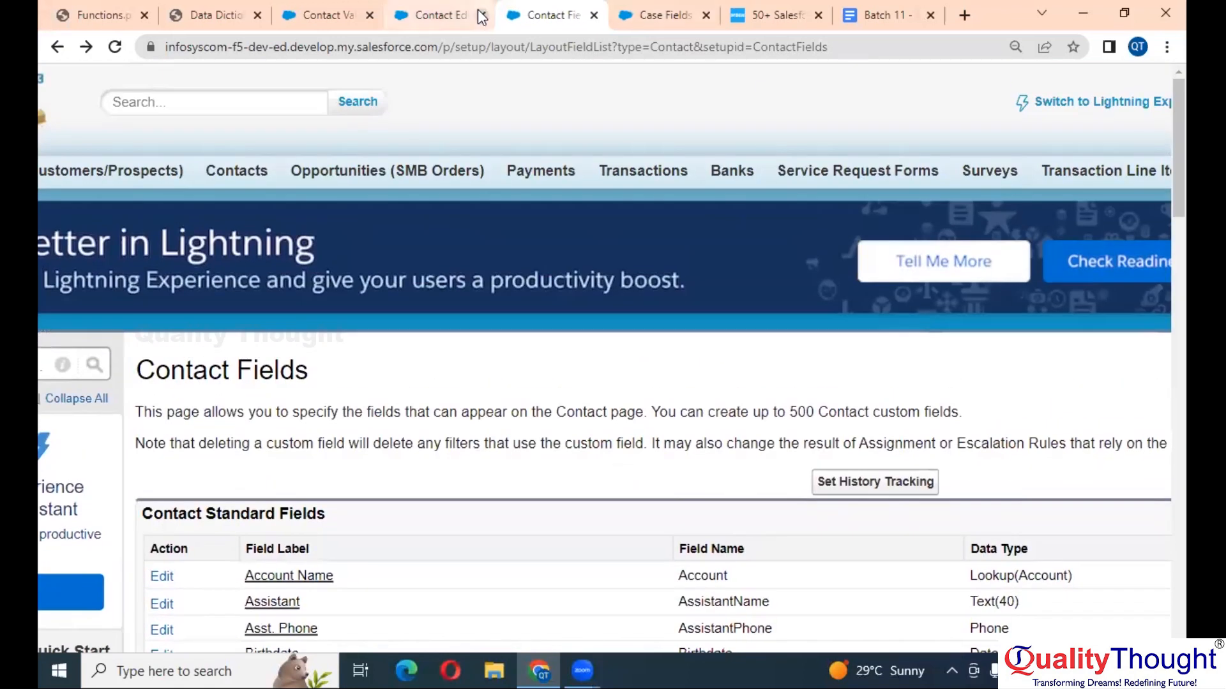
# - Start another new contact, fill its last name from autofill, and leave Email empty
pyautogui.click(239, 171)
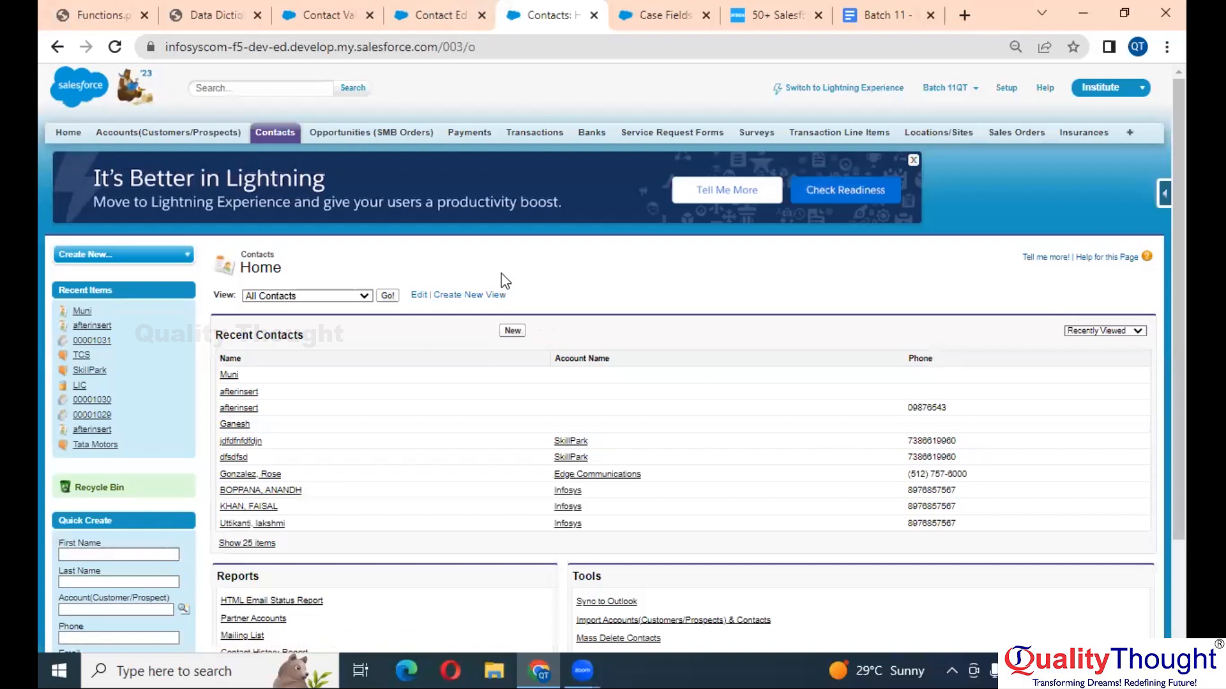
pyautogui.click(512, 330)
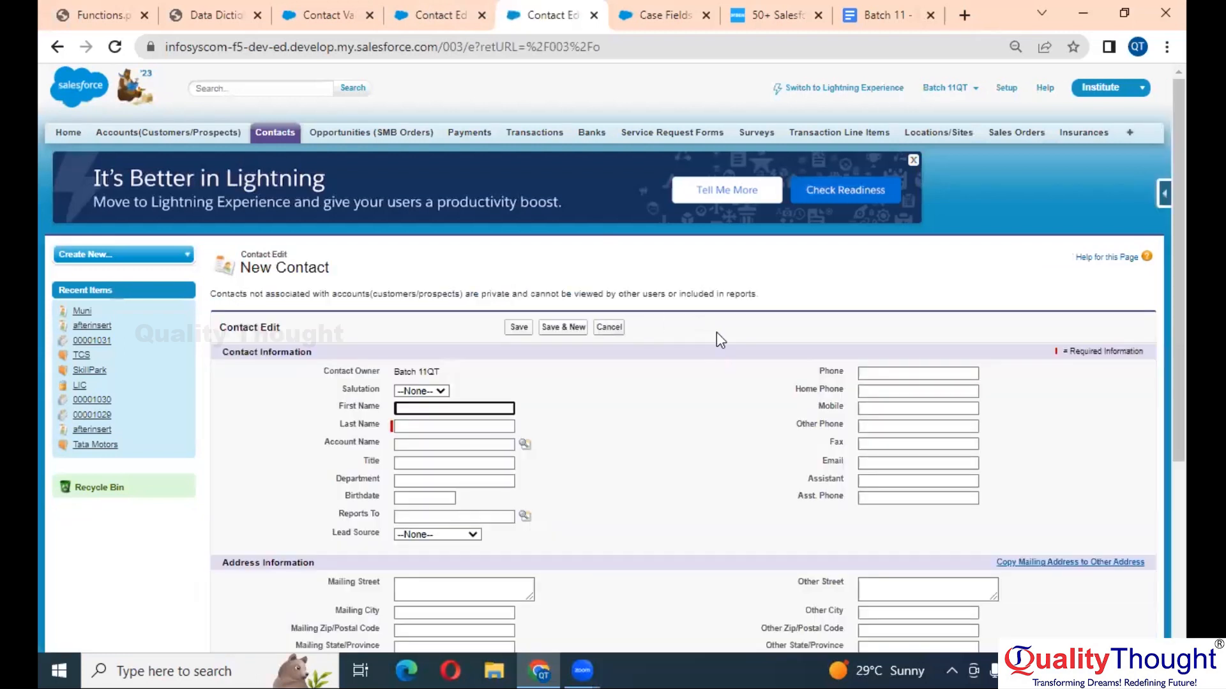
pyautogui.scroll(-3, 716, 332)
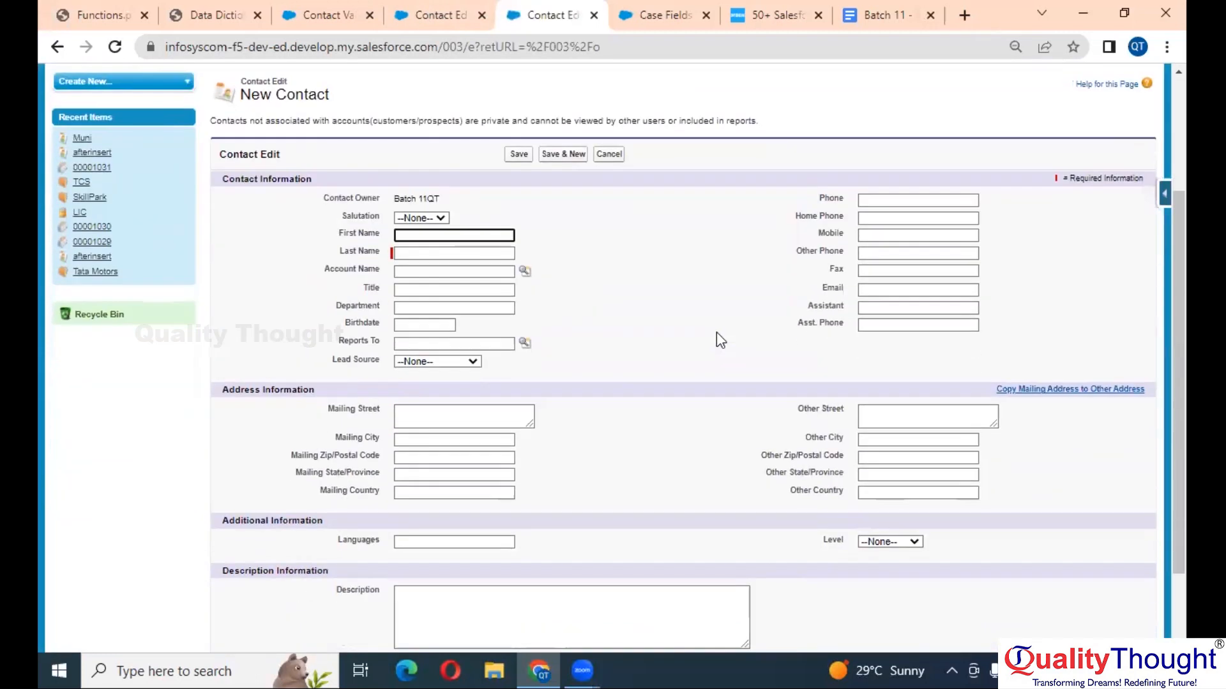
pyautogui.click(435, 255)
pyautogui.click(463, 319)
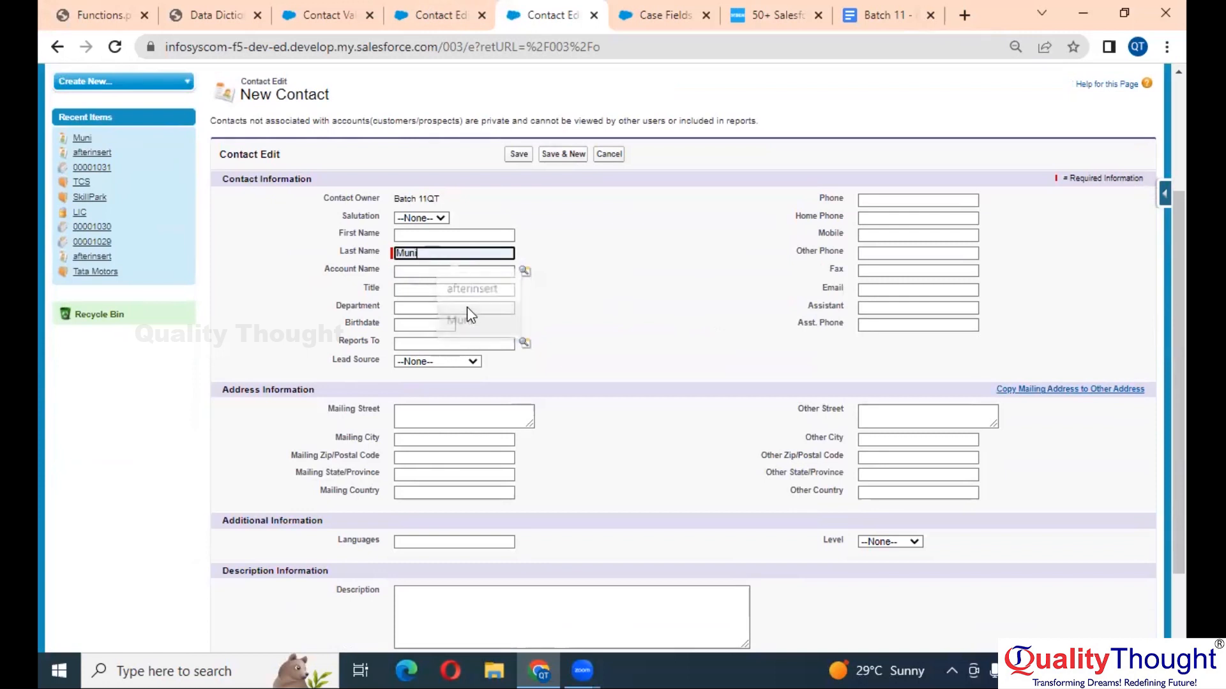
pyautogui.click(883, 291)
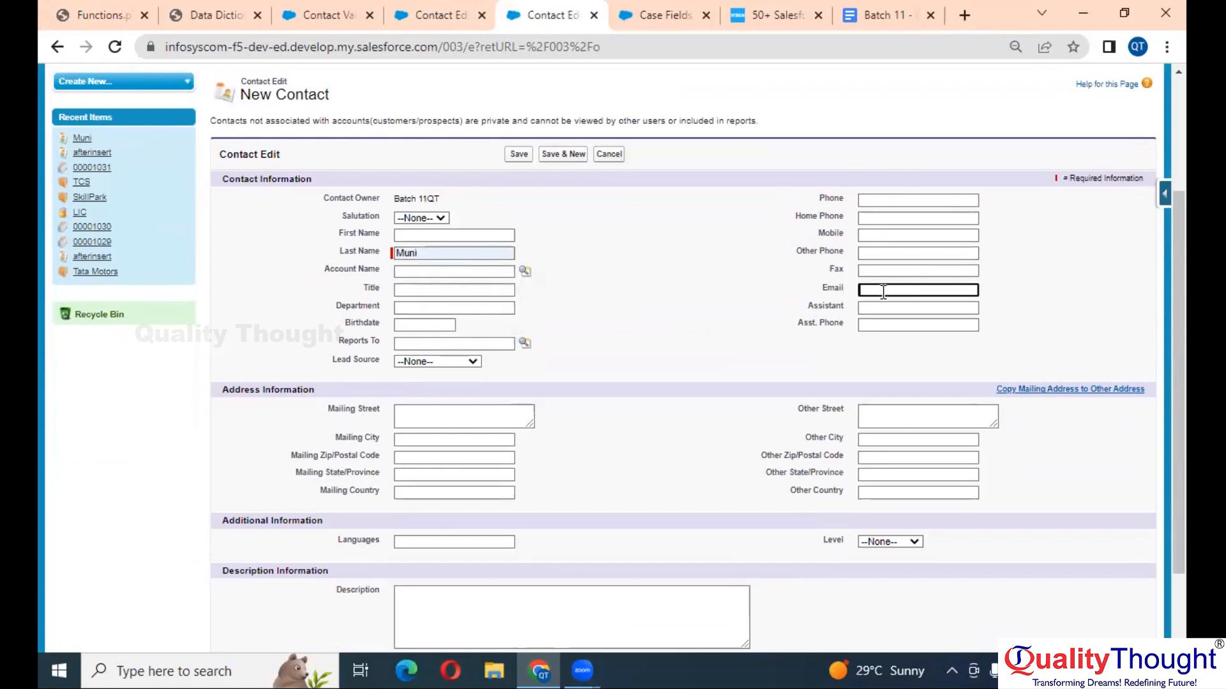
pyautogui.scroll(5, 883, 291)
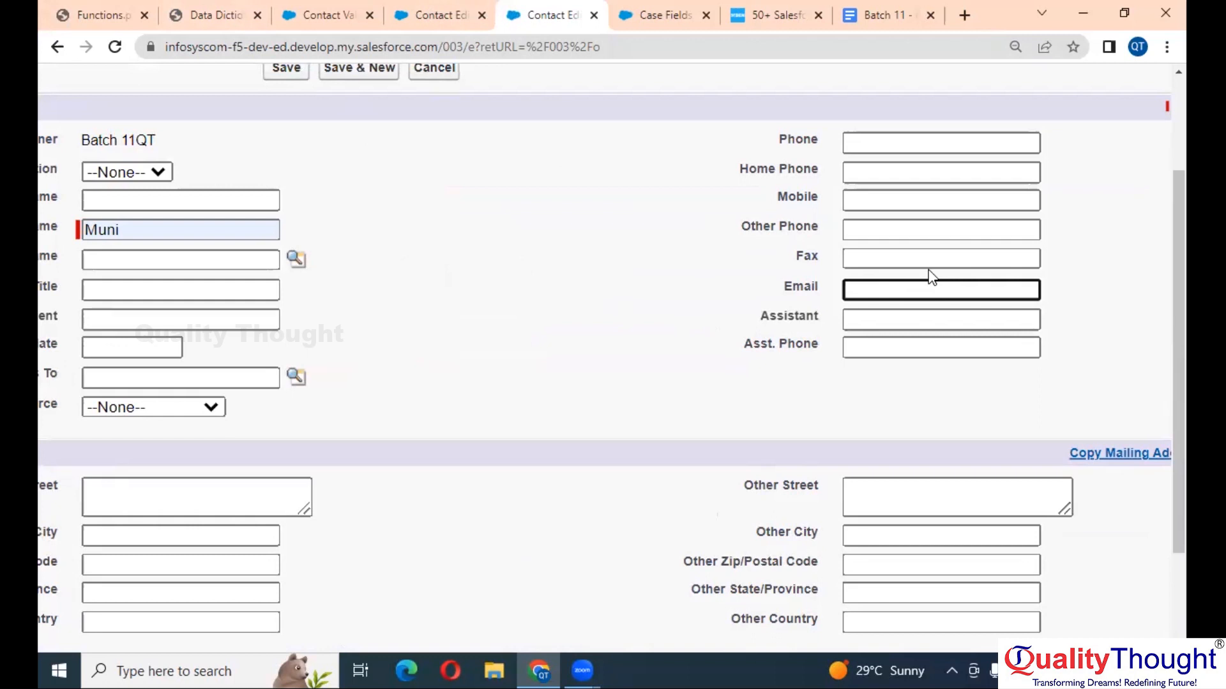
# - Look over the Case Fields setup page at a larger zoom
pyautogui.click(646, 10)
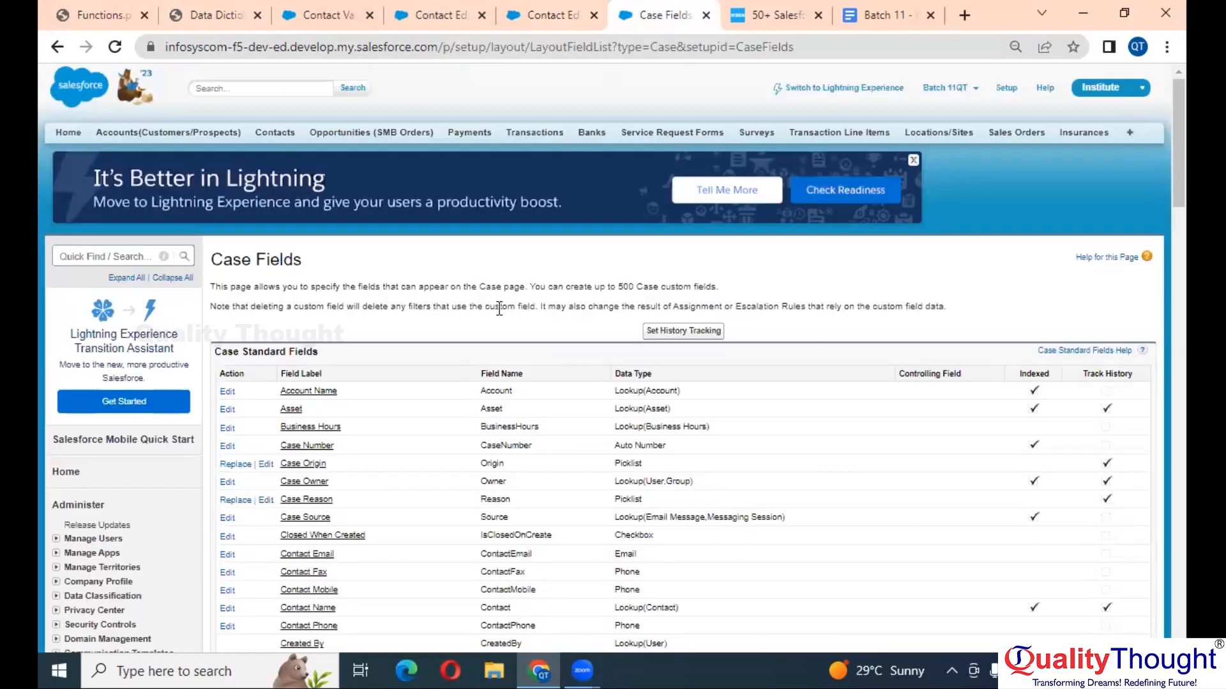
pyautogui.scroll(-5, 499, 309)
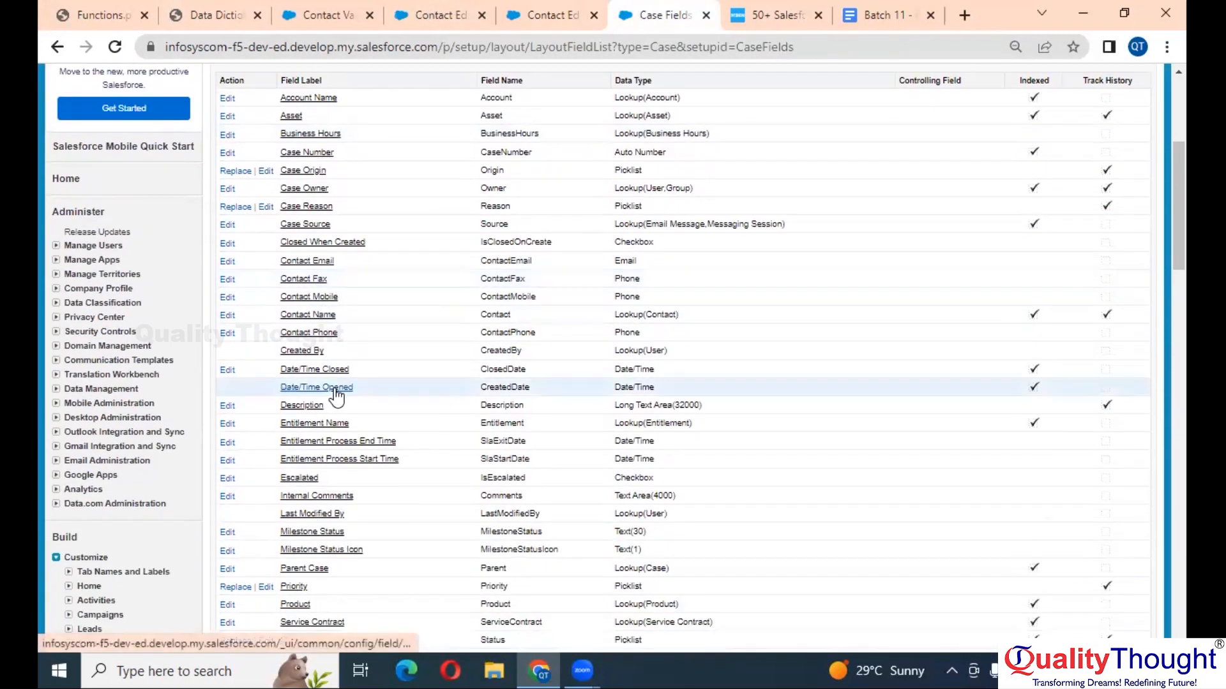
pyautogui.hotkey('ctrl', '+')
pyautogui.scroll(-2, 336, 396)
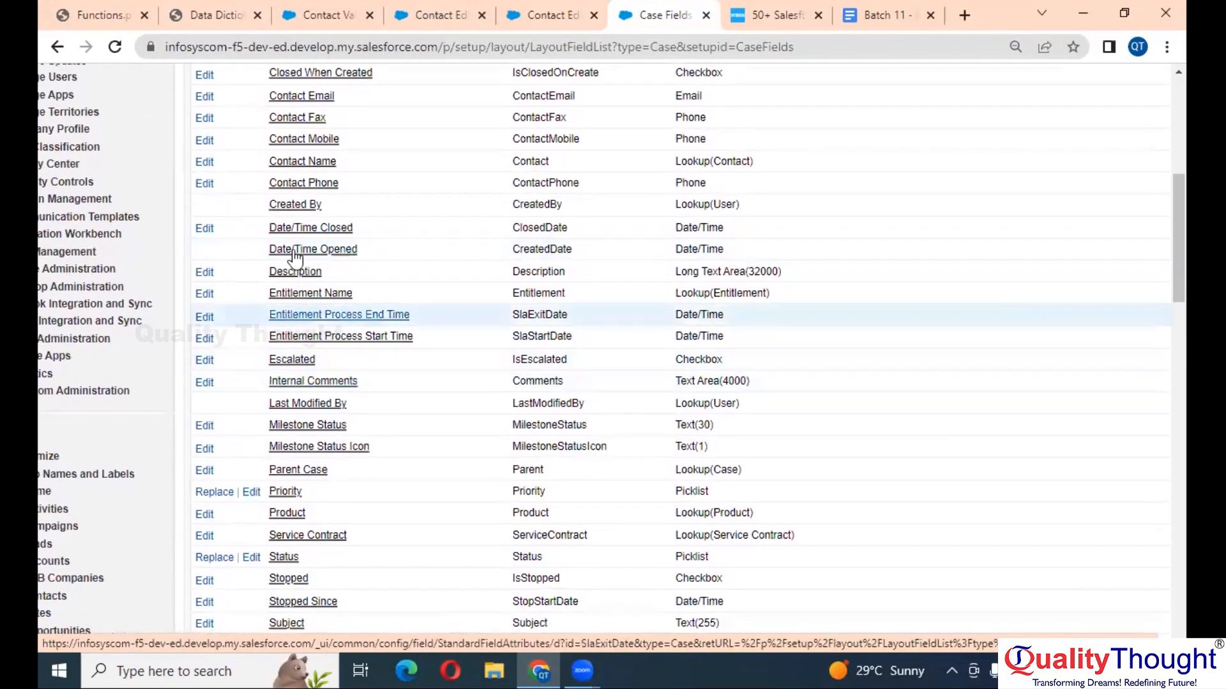
pyautogui.scroll(8, 335, 438)
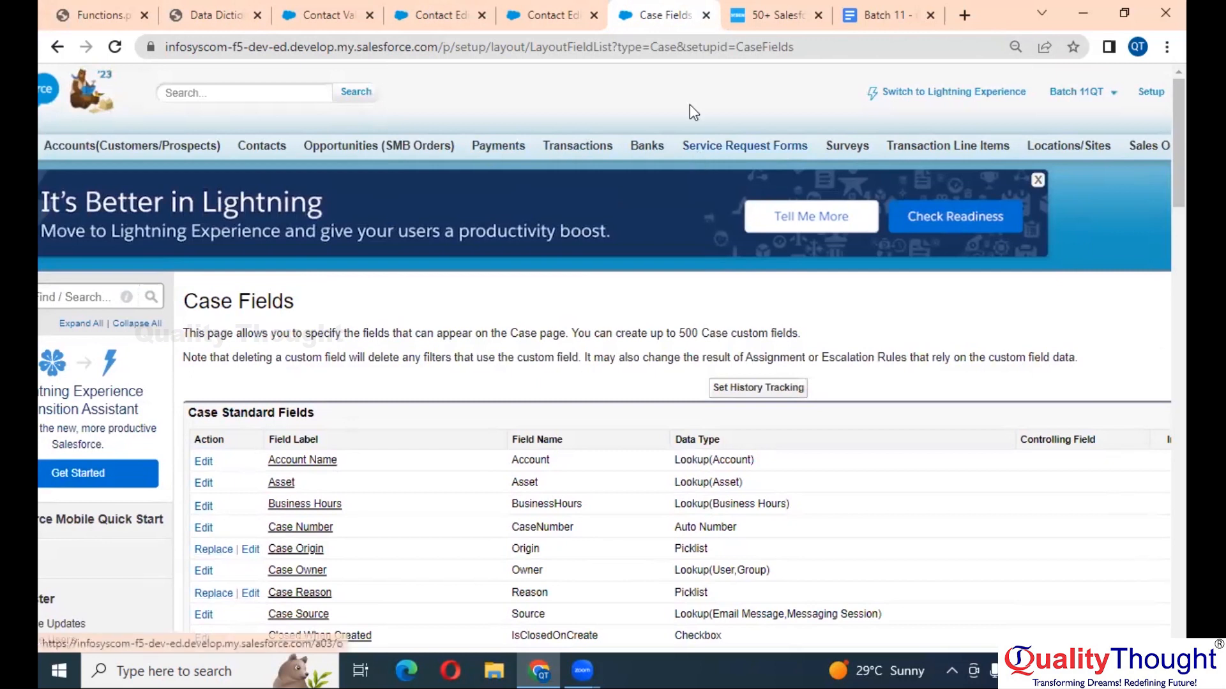
# - Open the Contact Email field's definition in edit mode, then return to the New Contact form
pyautogui.click(557, 15)
pyautogui.click(437, 14)
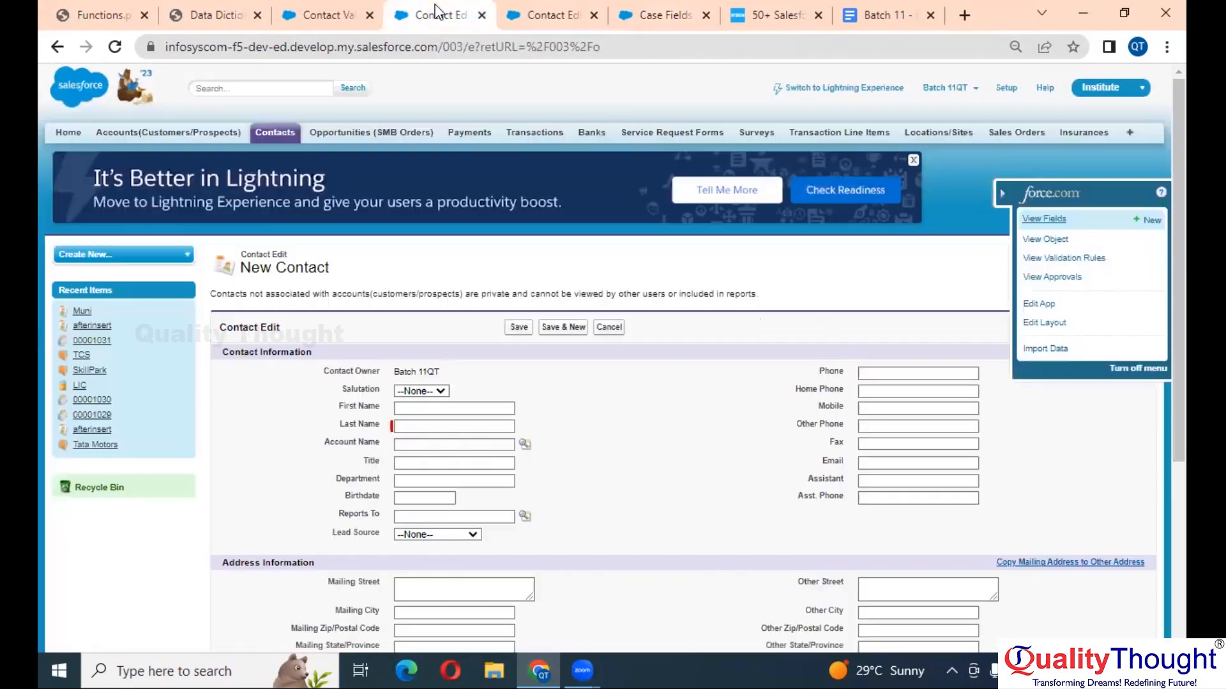
pyautogui.click(1055, 220)
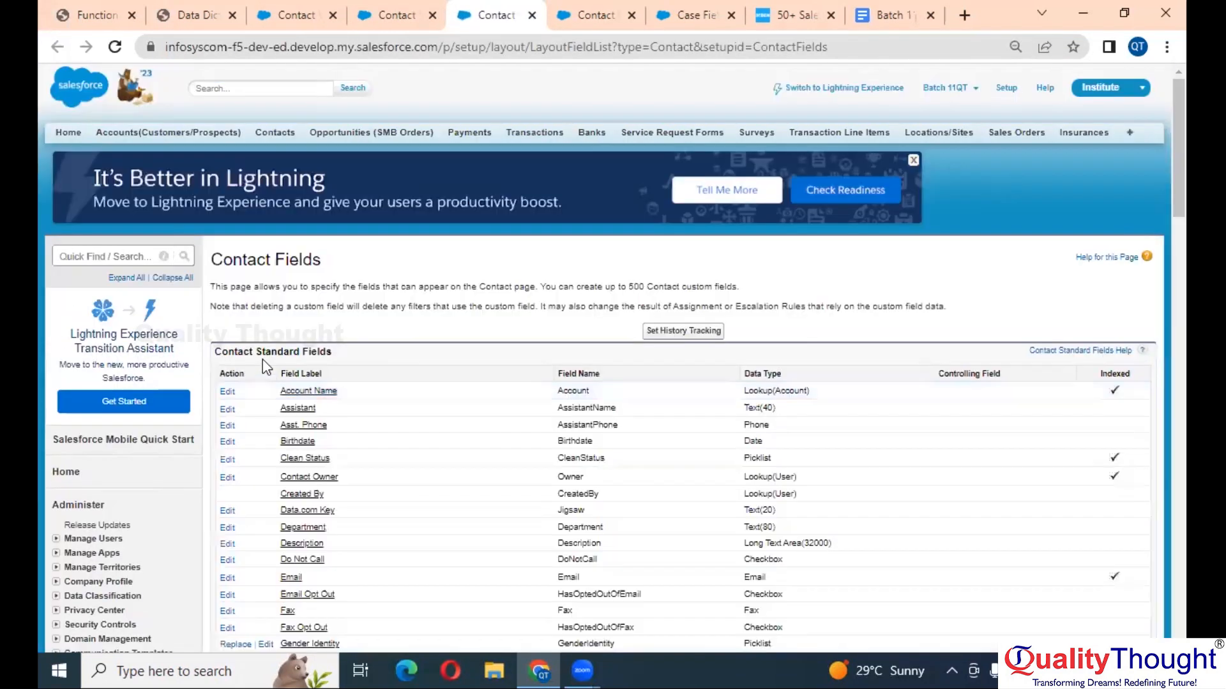
pyautogui.scroll(-4, 415, 391)
pyautogui.keyDown('ctrl'); pyautogui.scroll(5, 415, 391); pyautogui.keyUp('ctrl')
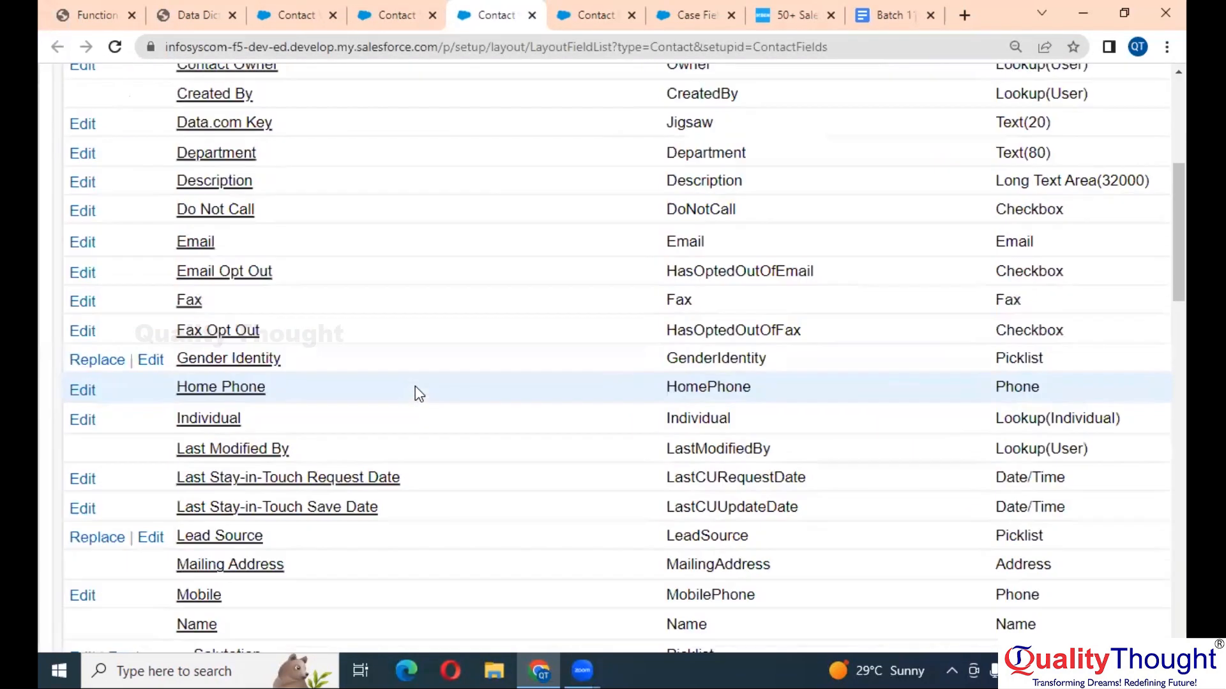
pyautogui.click(82, 243)
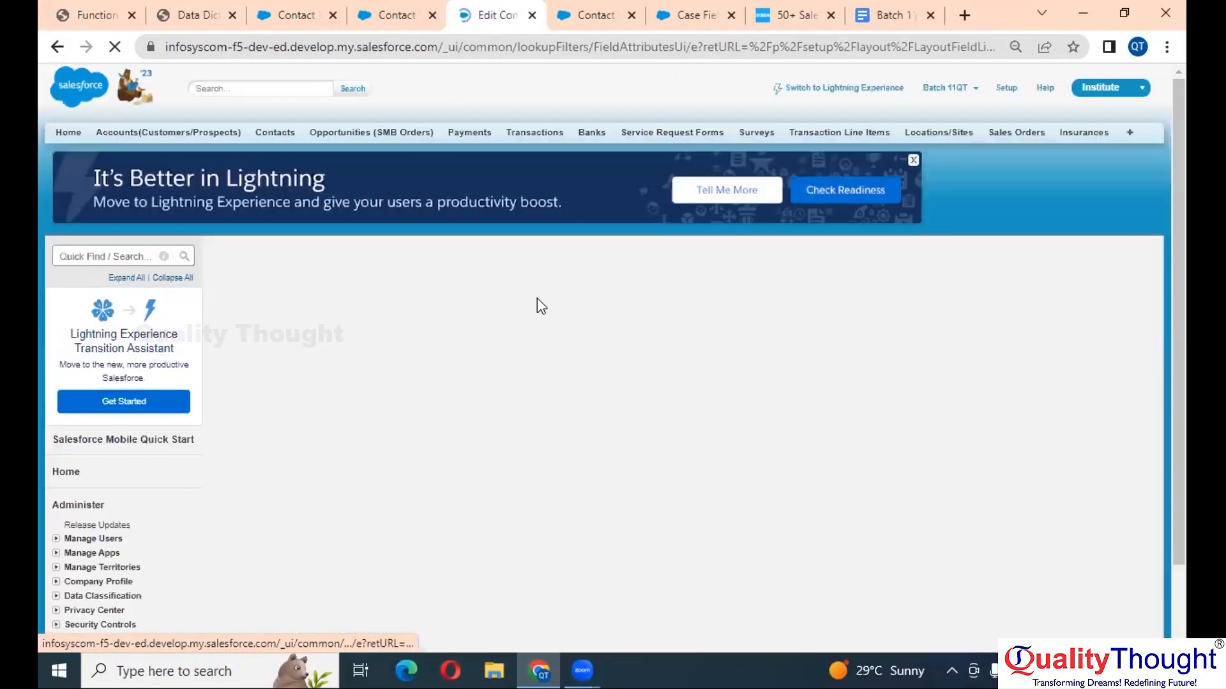
pyautogui.scroll(-1, 538, 299)
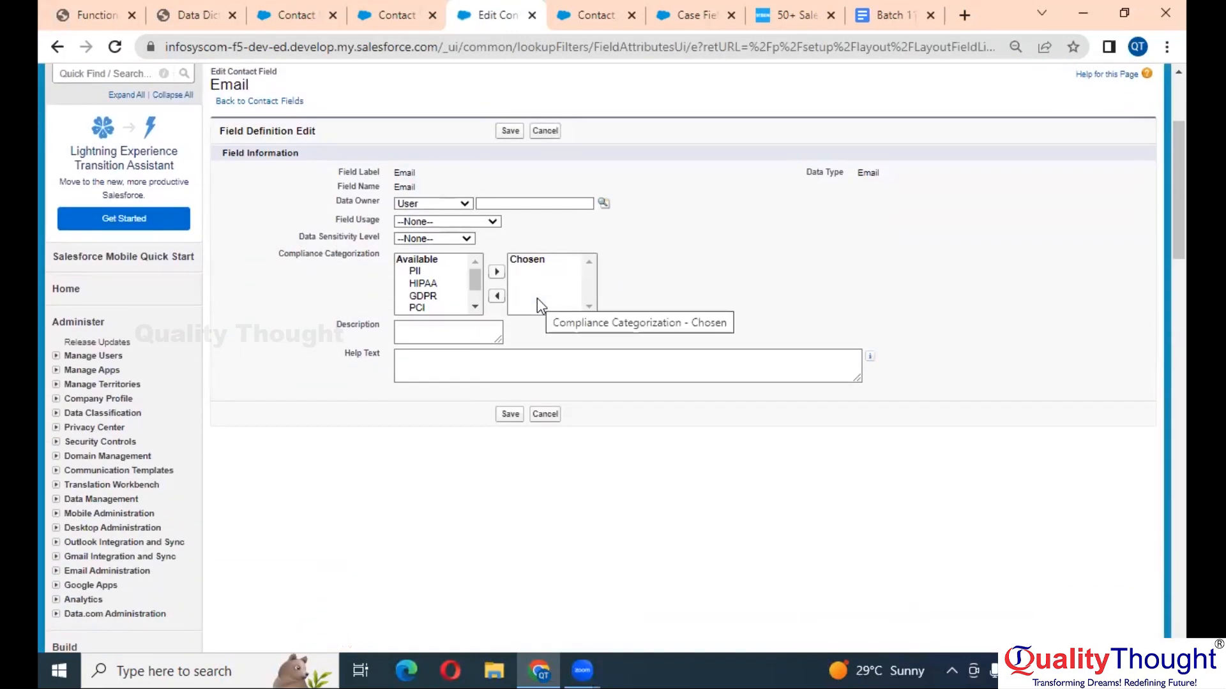
pyautogui.click(362, 8)
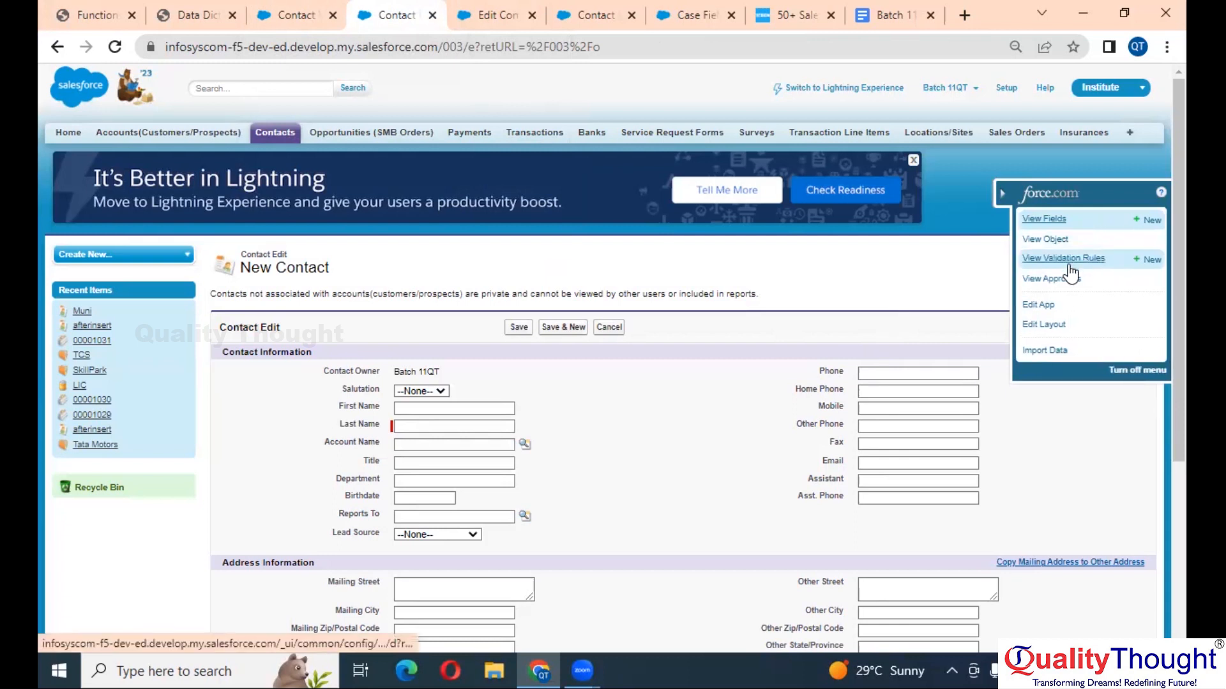
# - Start a new Contact validation rule and name it 'Email Mandatory'
pyautogui.click(1146, 261)
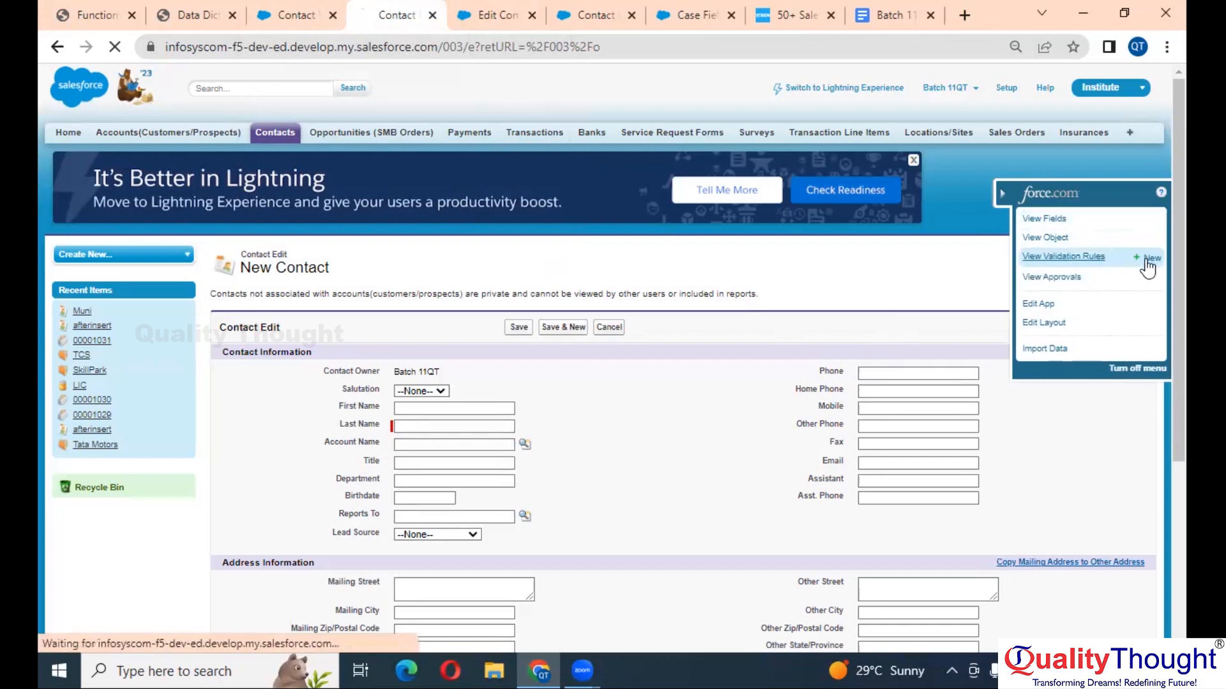
pyautogui.scroll(-2, 706, 413)
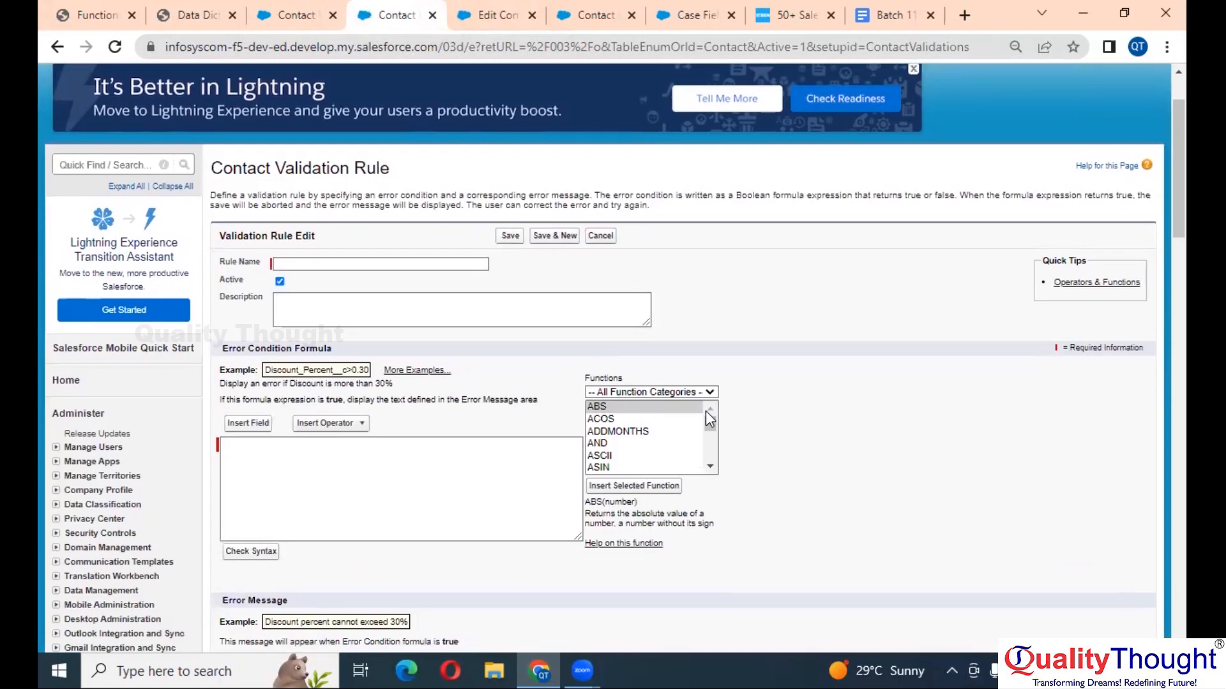
pyautogui.click(449, 265)
pyautogui.write('Email Mandatory')
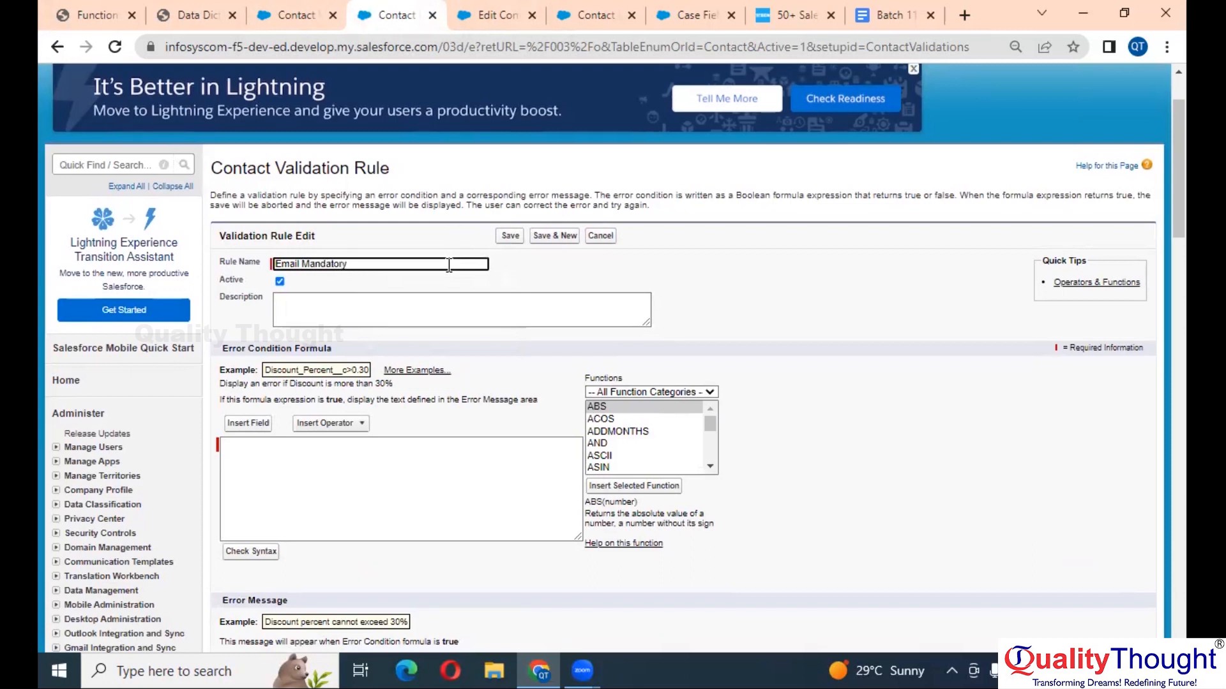
pyautogui.scroll(-3, 449, 265)
pyautogui.click(309, 219)
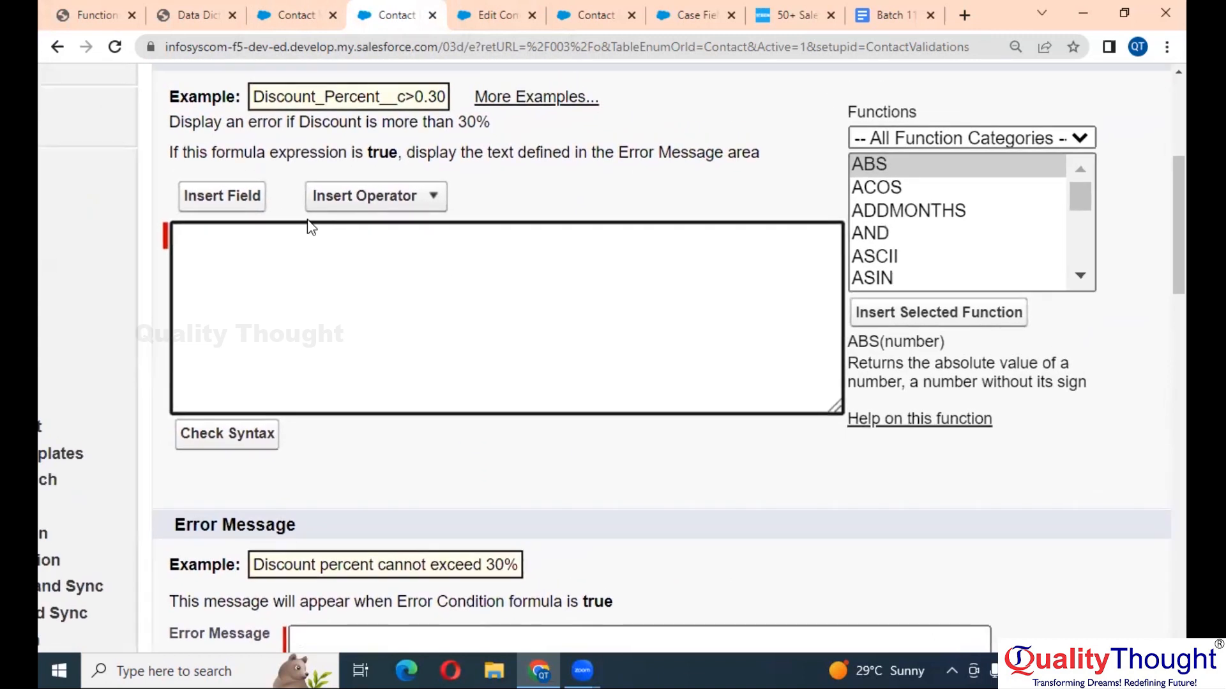
# - Insert the Contact Email field into the error condition formula
pyautogui.click(232, 199)
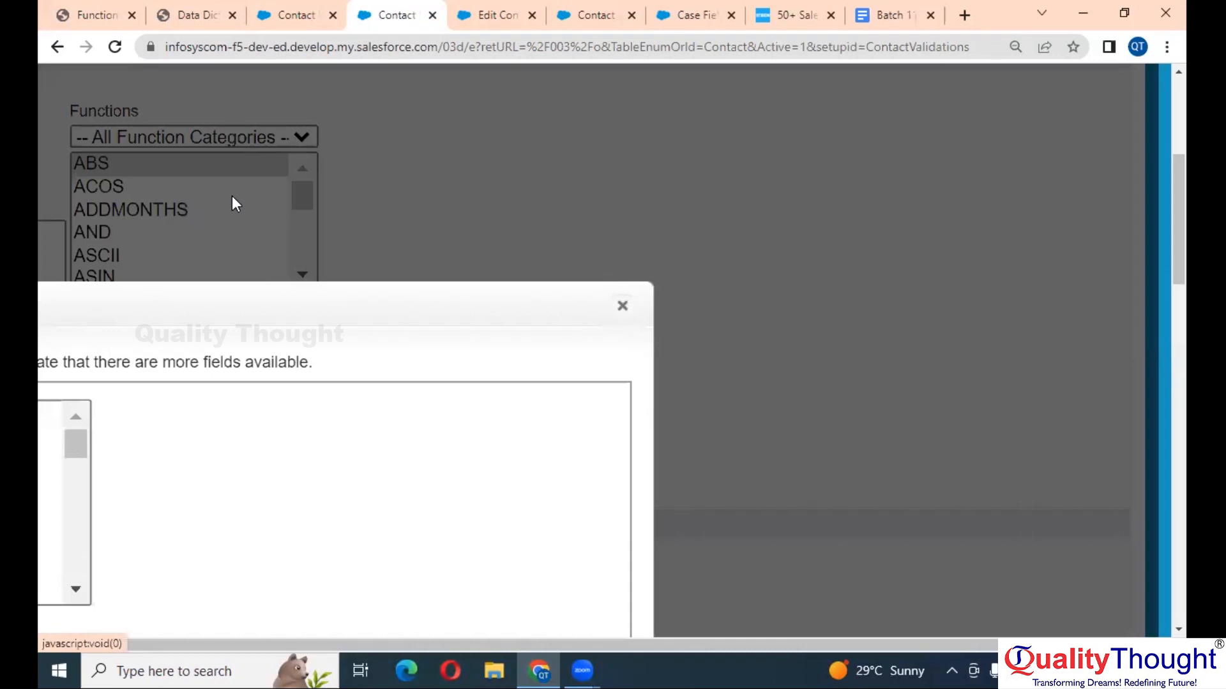
pyautogui.click(324, 369)
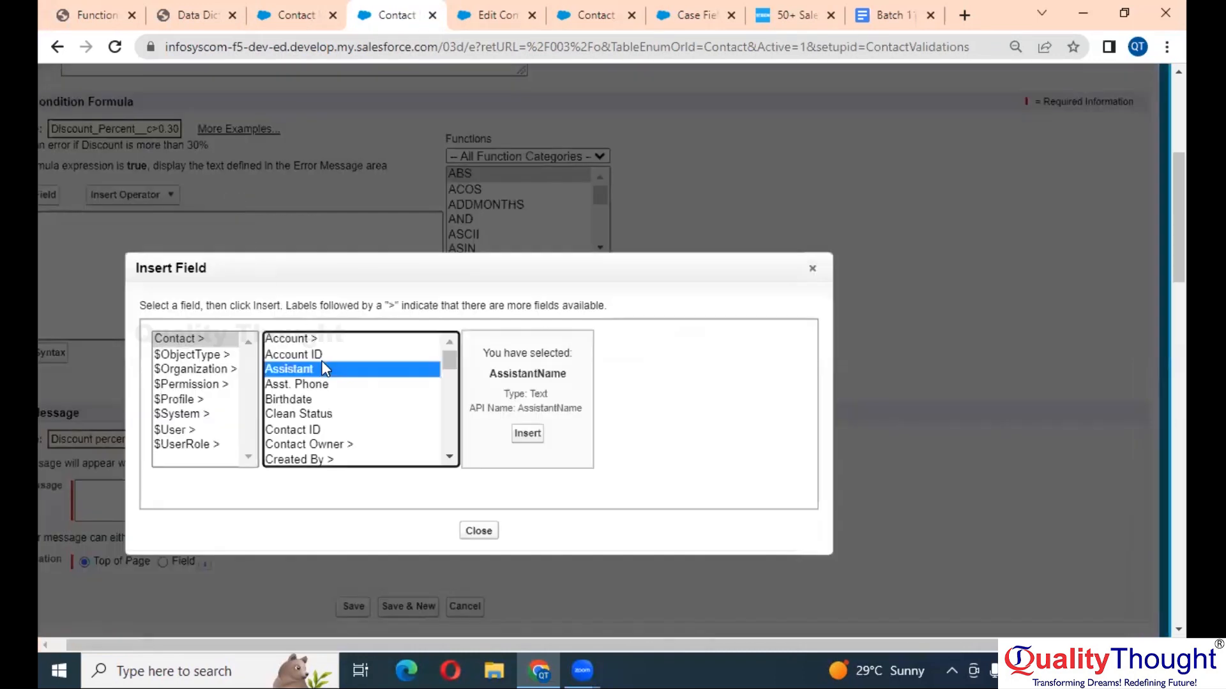
pyautogui.press('e')
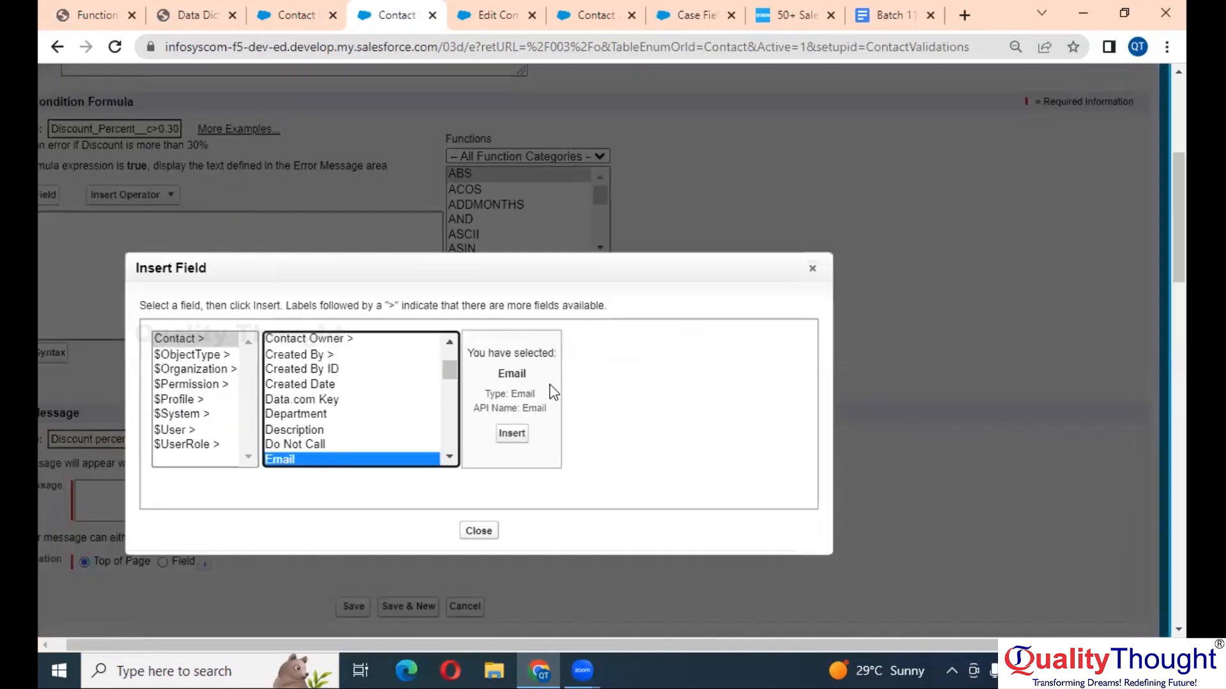
pyautogui.click(512, 433)
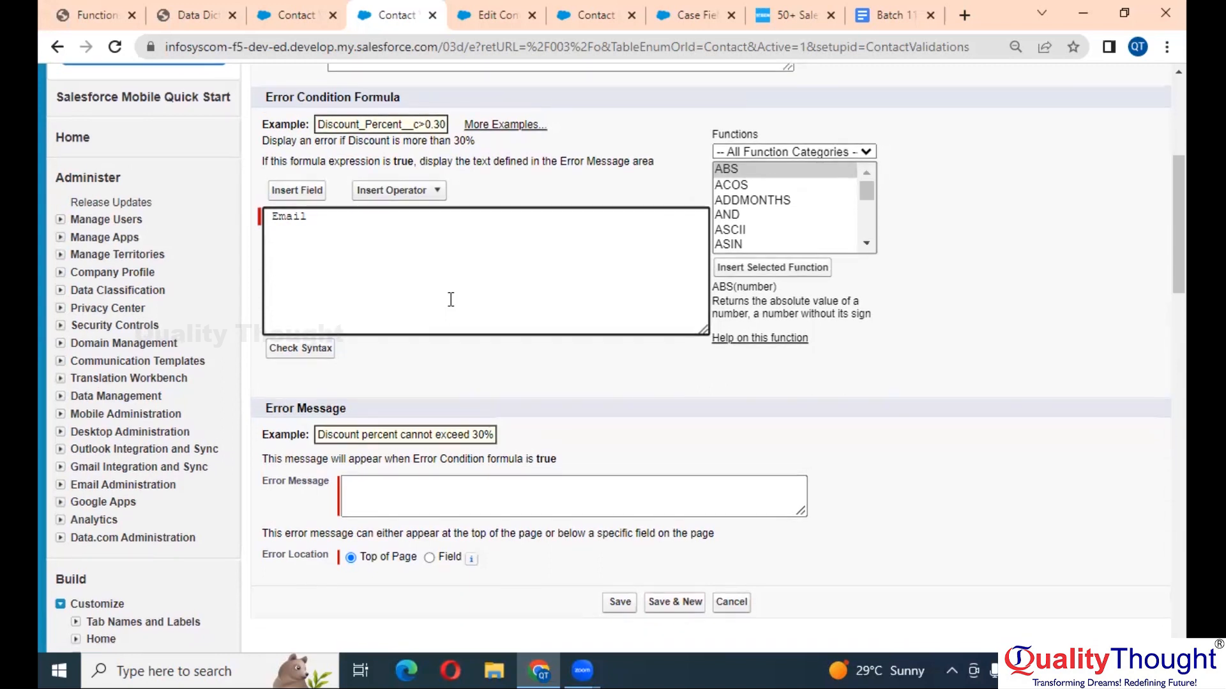
pyautogui.keyDown('ctrl'); pyautogui.scroll(3, 451, 299); pyautogui.keyUp('ctrl')
pyautogui.keyDown('ctrl'); pyautogui.scroll(3, 451, 299); pyautogui.keyUp('ctrl')
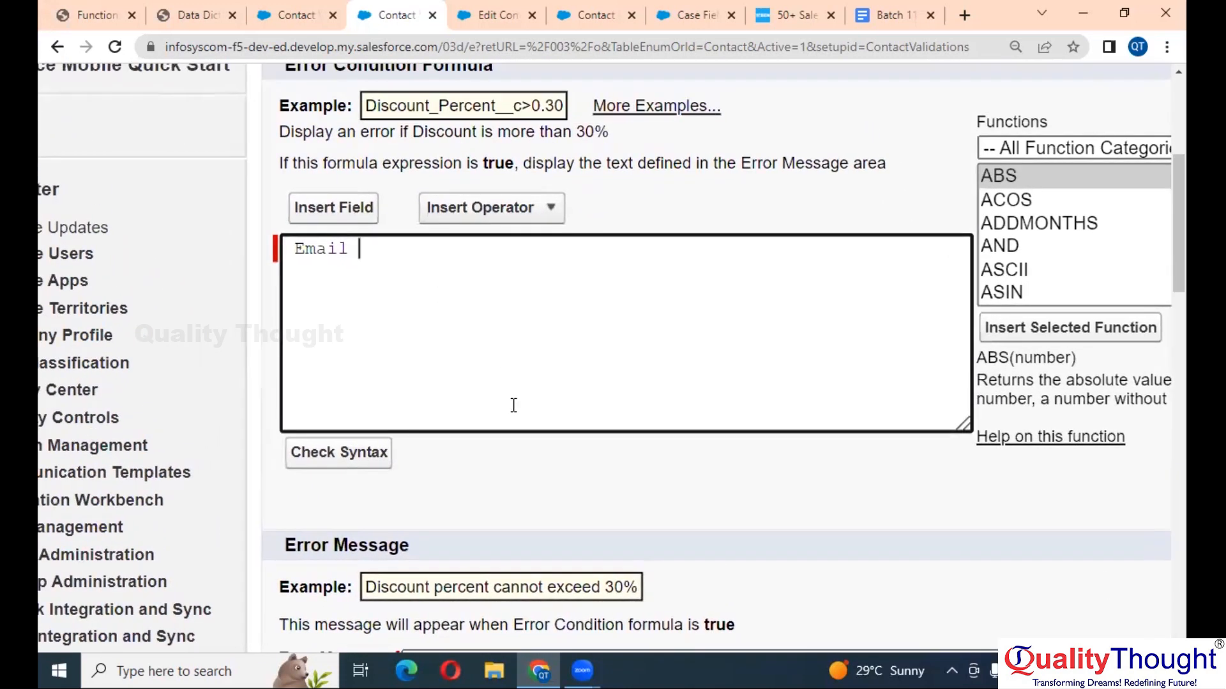
pyautogui.scroll(-3, 519, 405)
# - Set the error message to 'Please enter the Email Id'
pyautogui.click(546, 394)
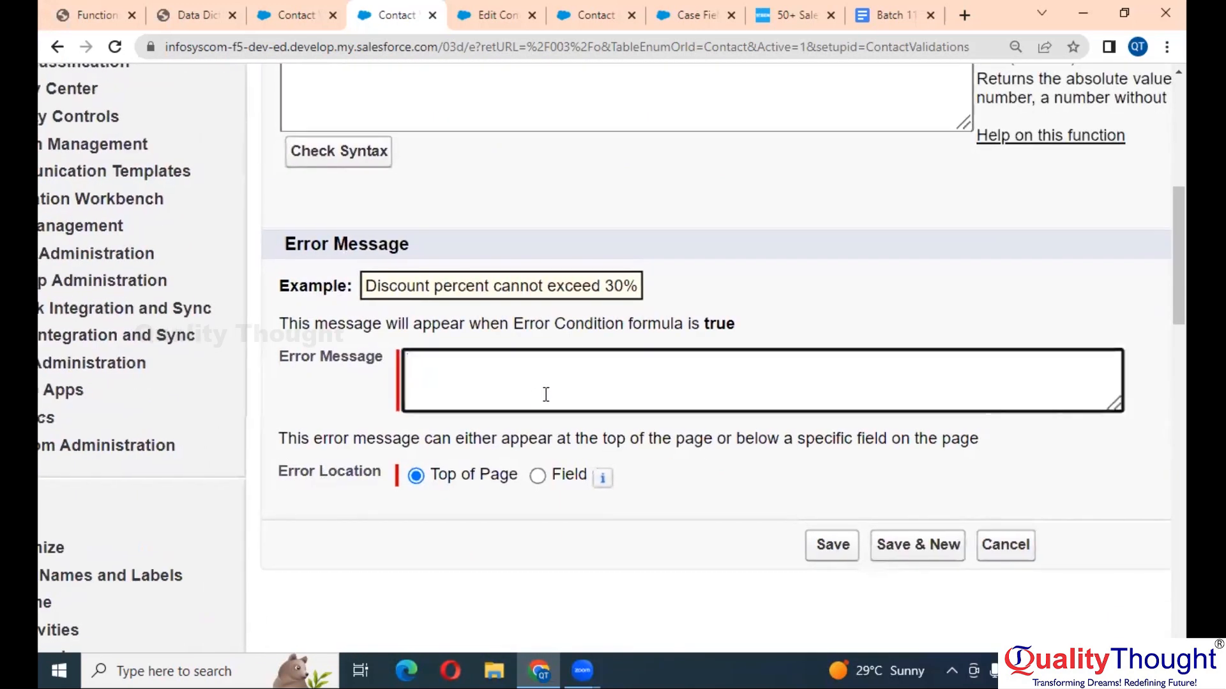
pyautogui.write('Email')
pyautogui.press('BackSpace')
pyautogui.press('BackSpace')
pyautogui.press('BackSpace')
pyautogui.press('BackSpace')
pyautogui.press('BackSpace')
pyautogui.press('BackSpace')
pyautogui.write('Please ente')
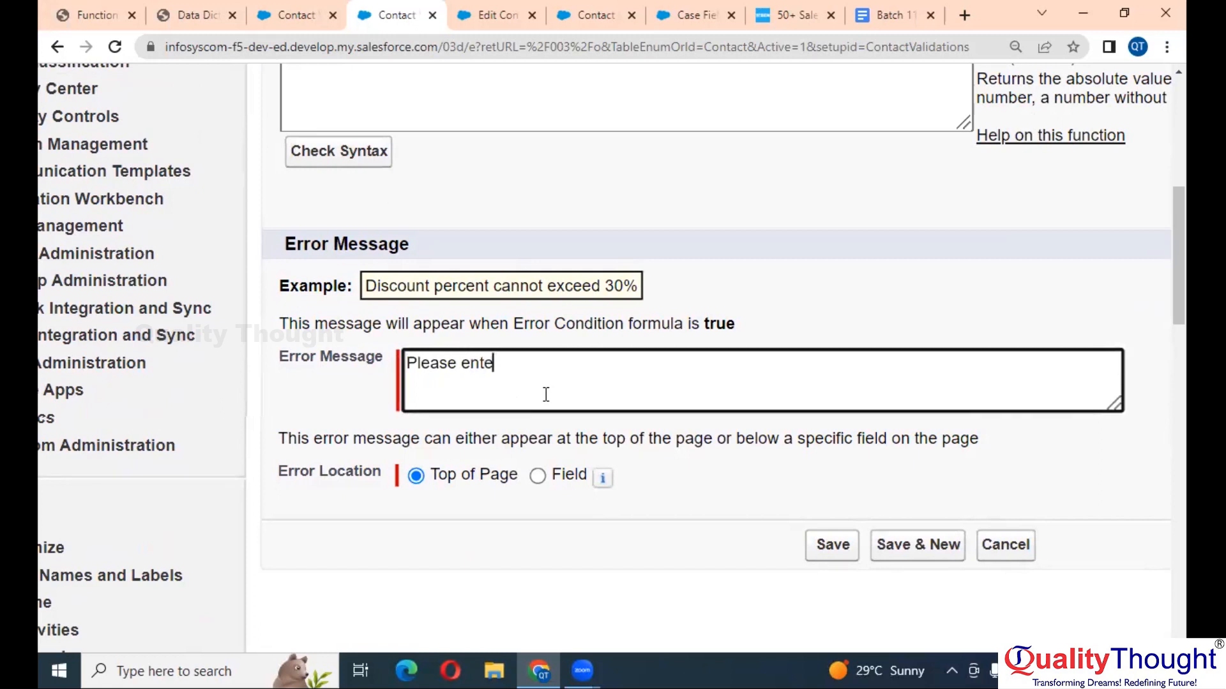
pyautogui.write('r the Email ')
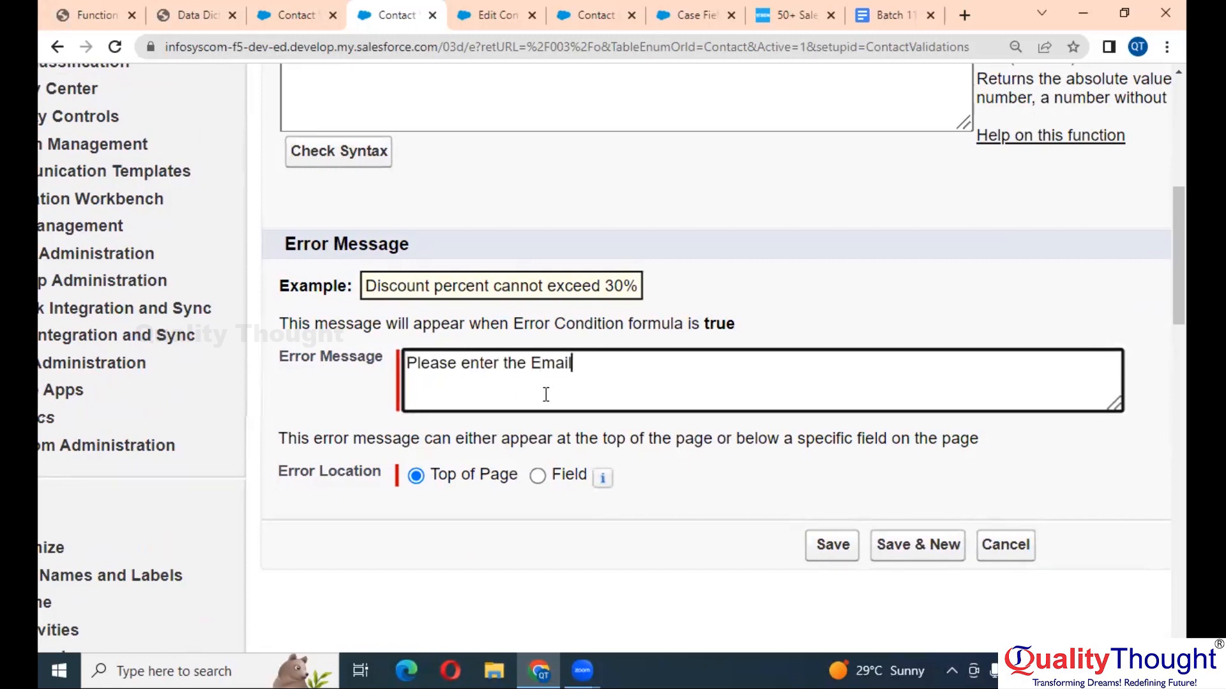
pyautogui.write('Id')
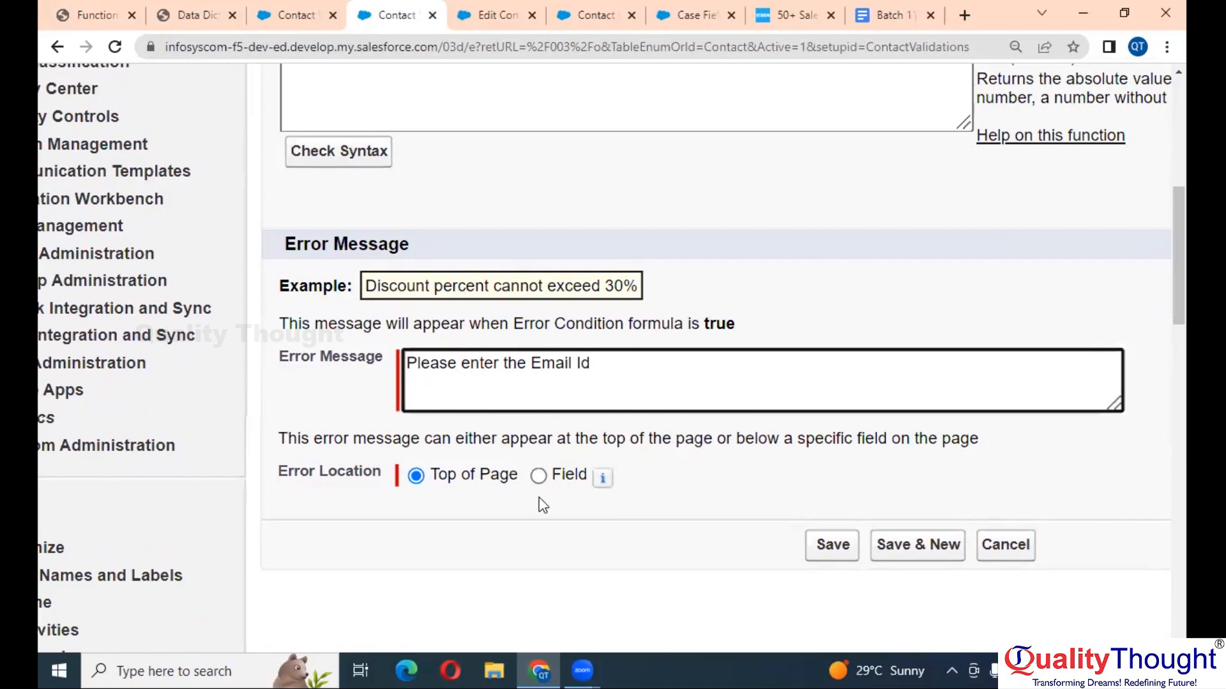
# - Set the error location to Field with Email as the field
pyautogui.click(539, 477)
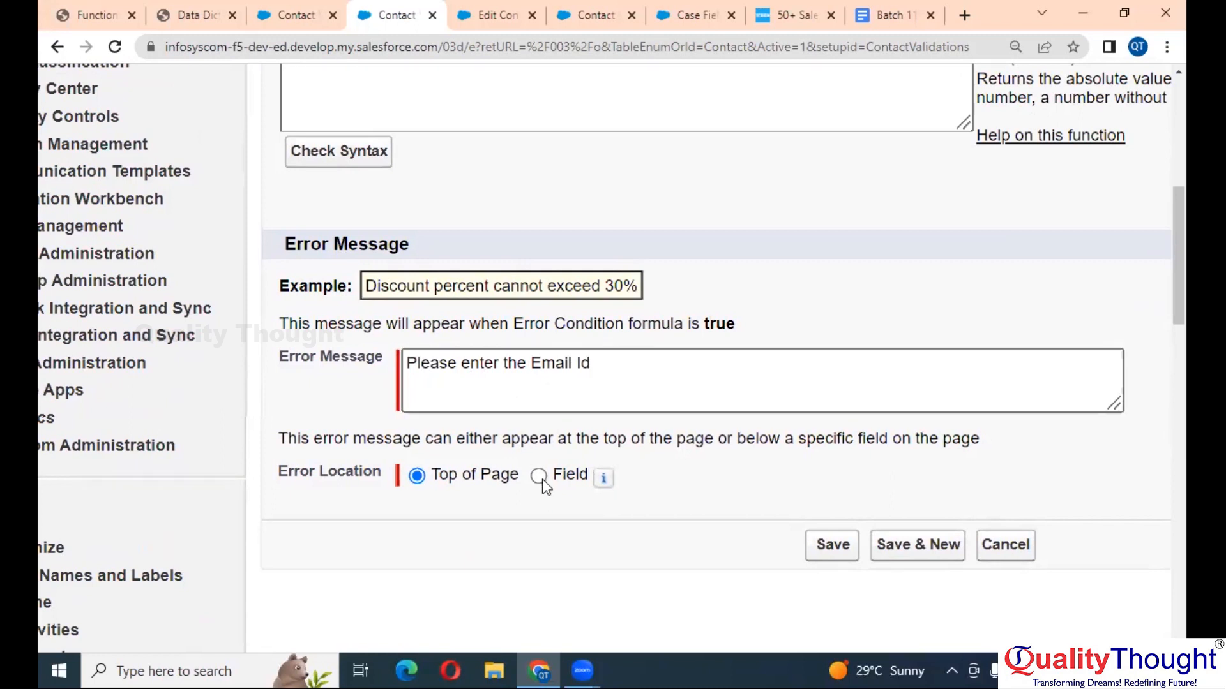
pyautogui.click(657, 480)
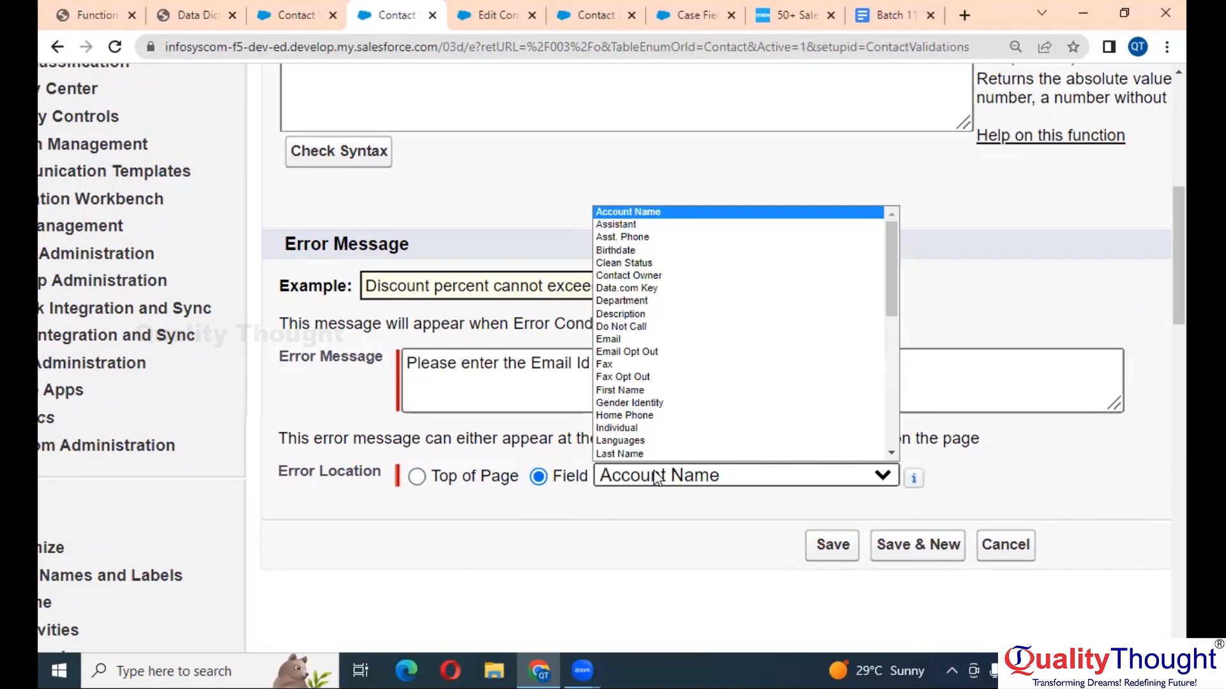
pyautogui.press('e')
pyautogui.press('Return')
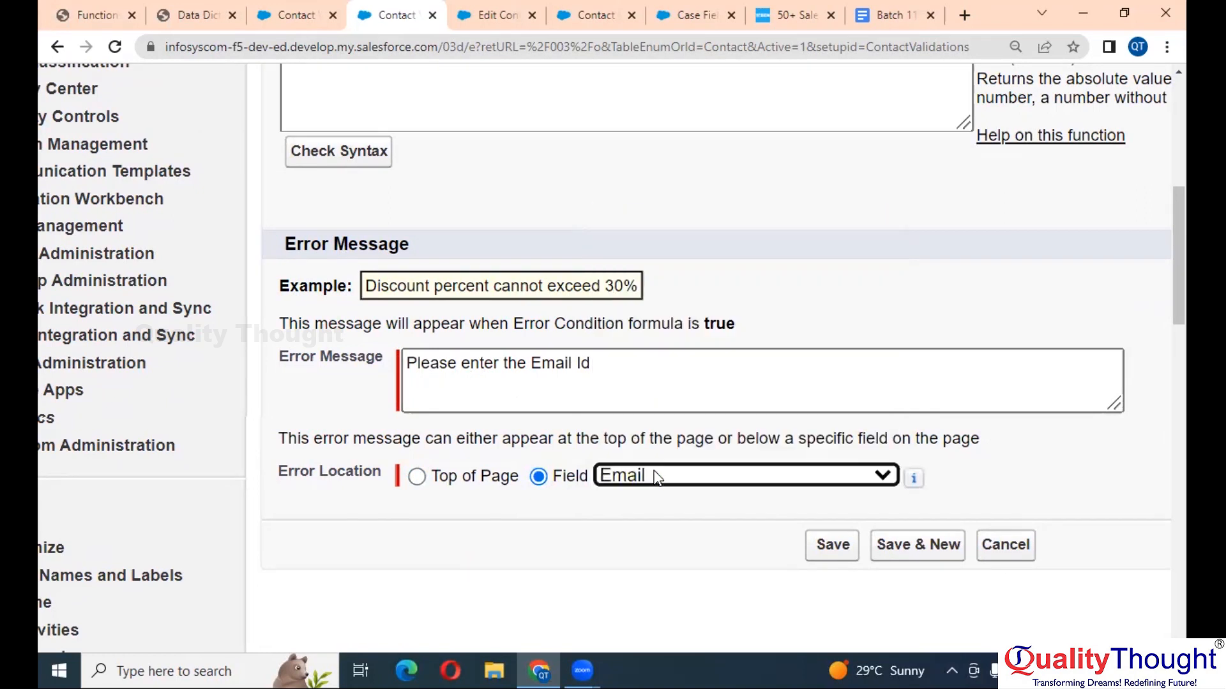
pyautogui.scroll(4, 658, 480)
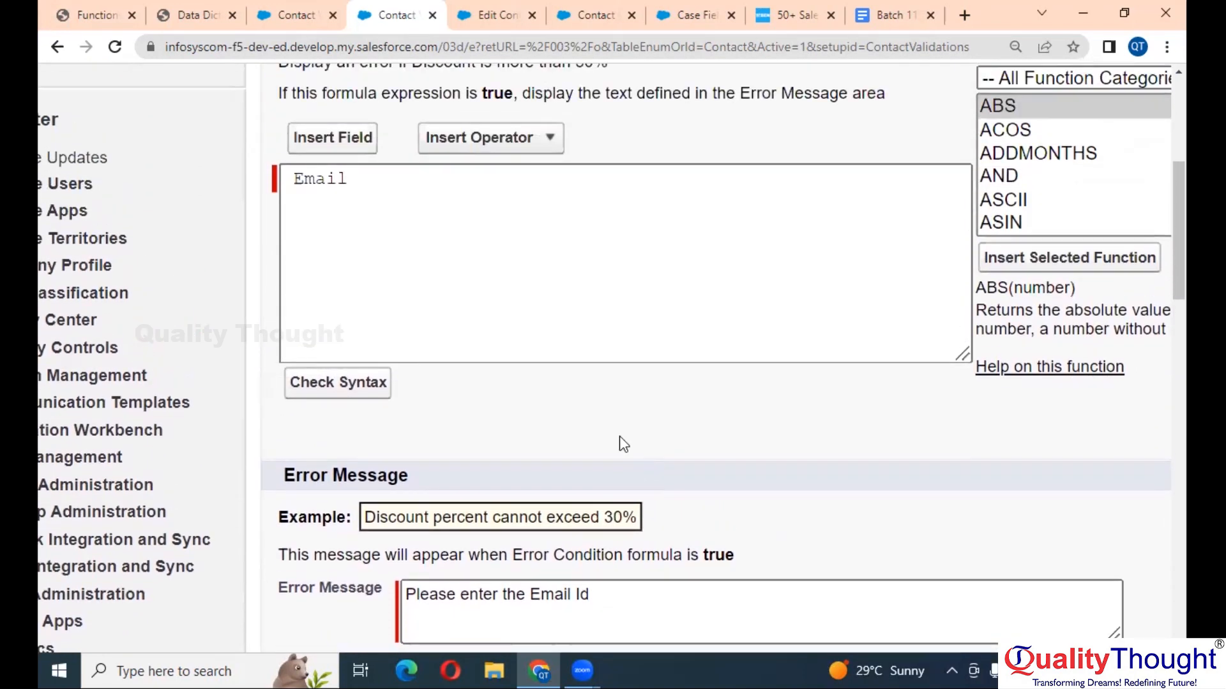
pyautogui.click(542, 324)
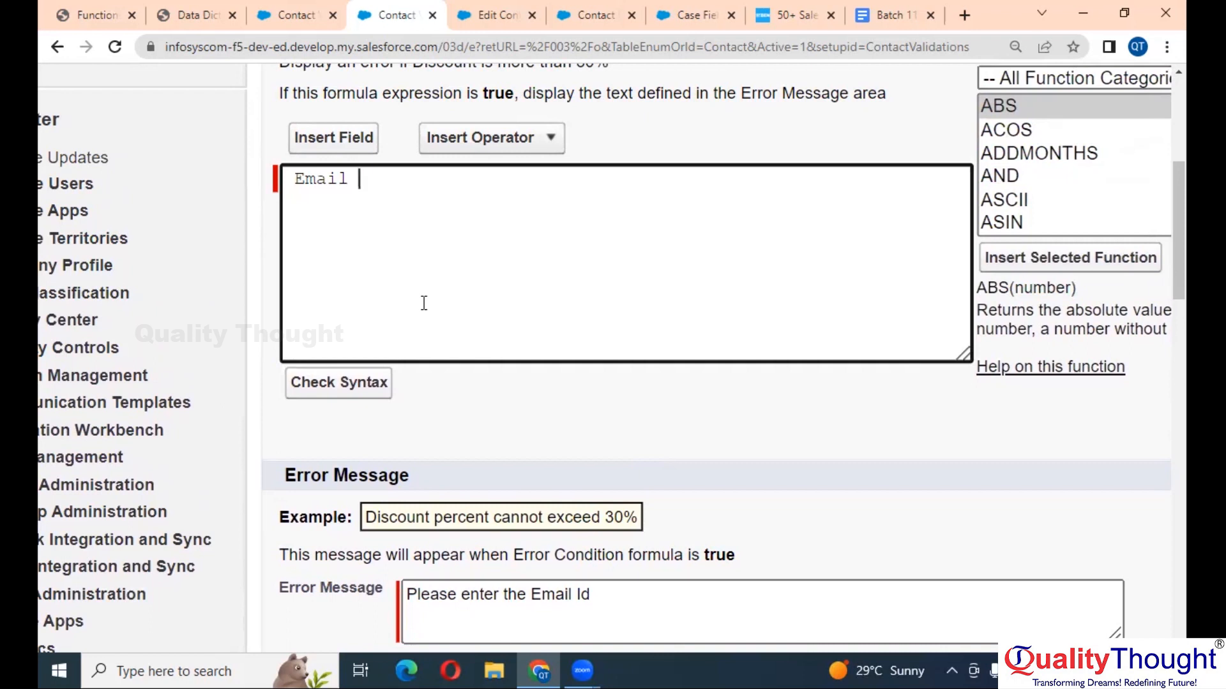
pyautogui.hscroll(3, 463, 245)
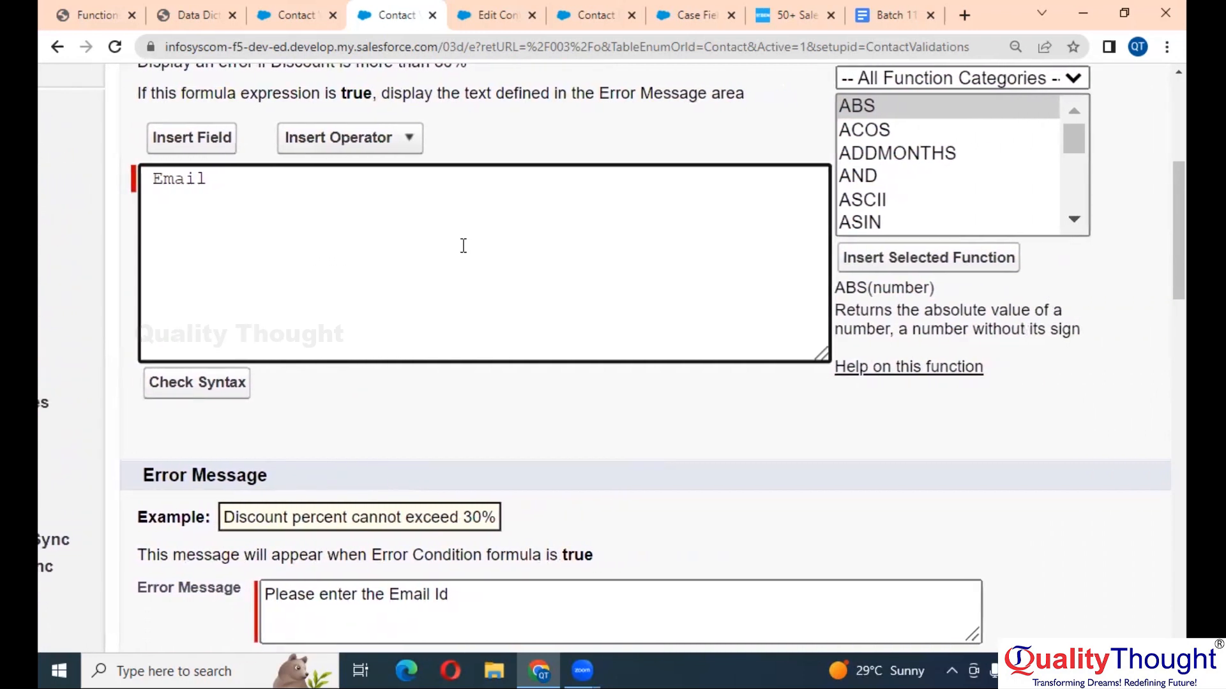
pyautogui.scroll(1, 464, 246)
pyautogui.hscroll(-1, 463, 245)
# - Extend the Email_Mandatory formula so it reads Email = null
pyautogui.click(414, 185)
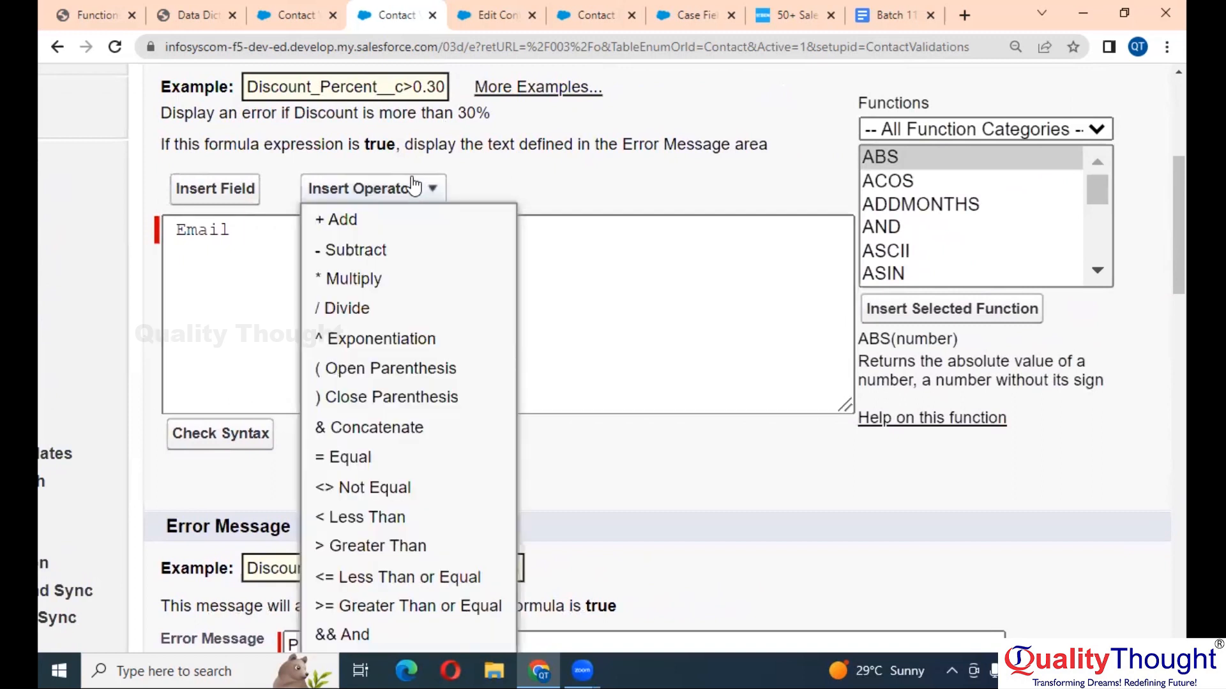
pyautogui.scroll(-2, 399, 396)
pyautogui.hscroll(-1, 399, 396)
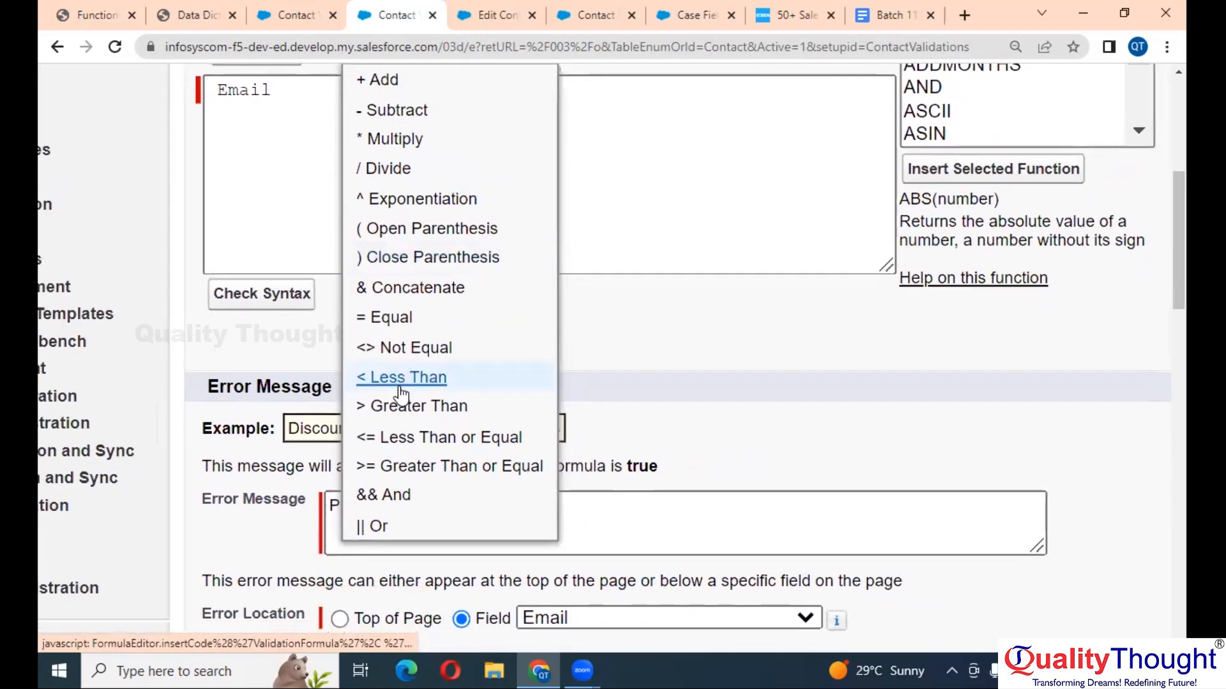
pyautogui.scroll(-1, 400, 394)
pyautogui.scroll(2, 401, 394)
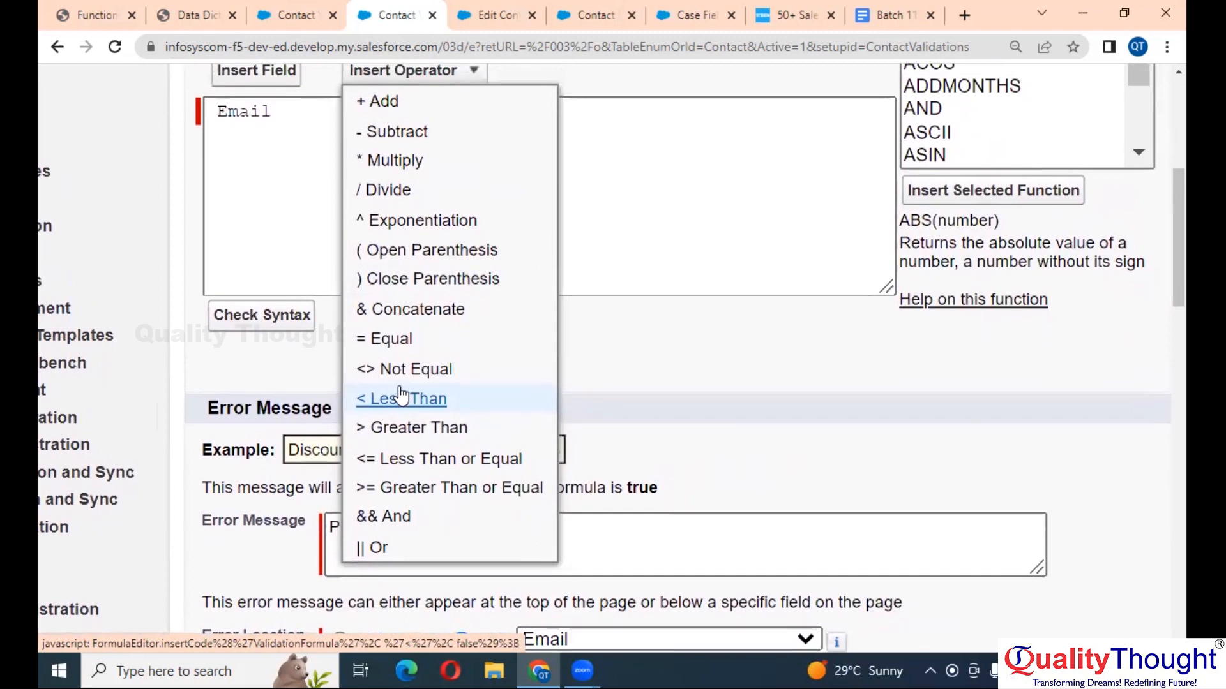
pyautogui.click(401, 391)
pyautogui.write('null')
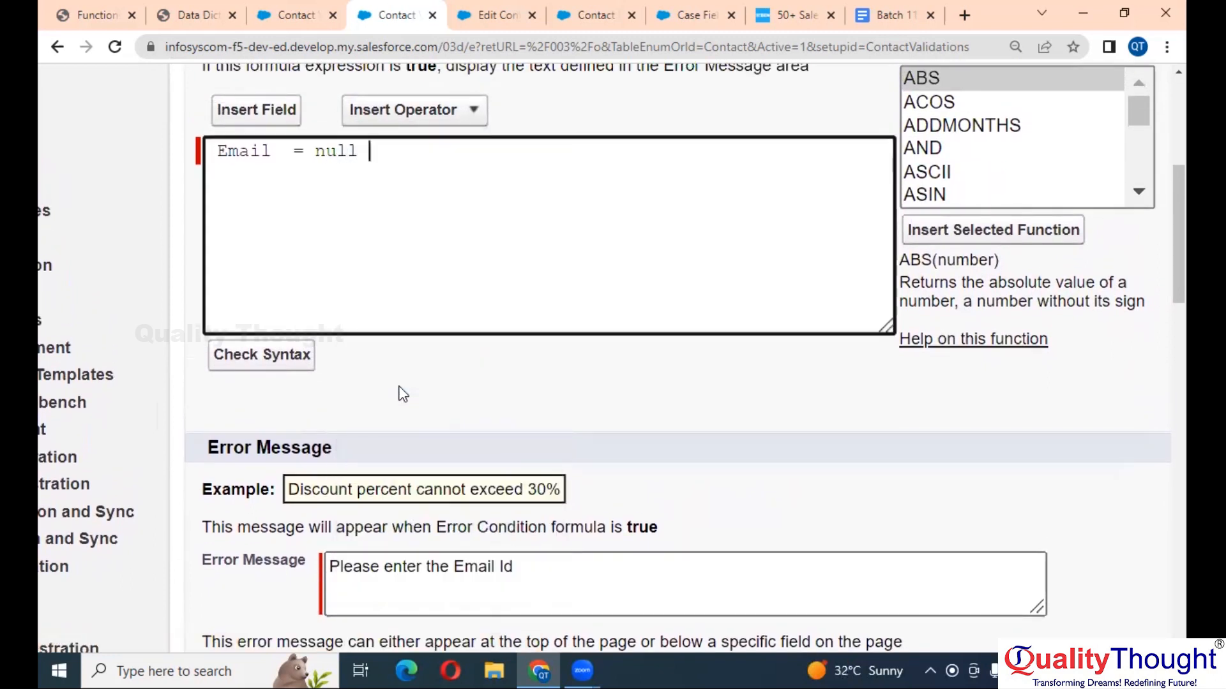
# - Run Check Syntax to get No errors found, then select the '= null' part of the formula
pyautogui.click(284, 368)
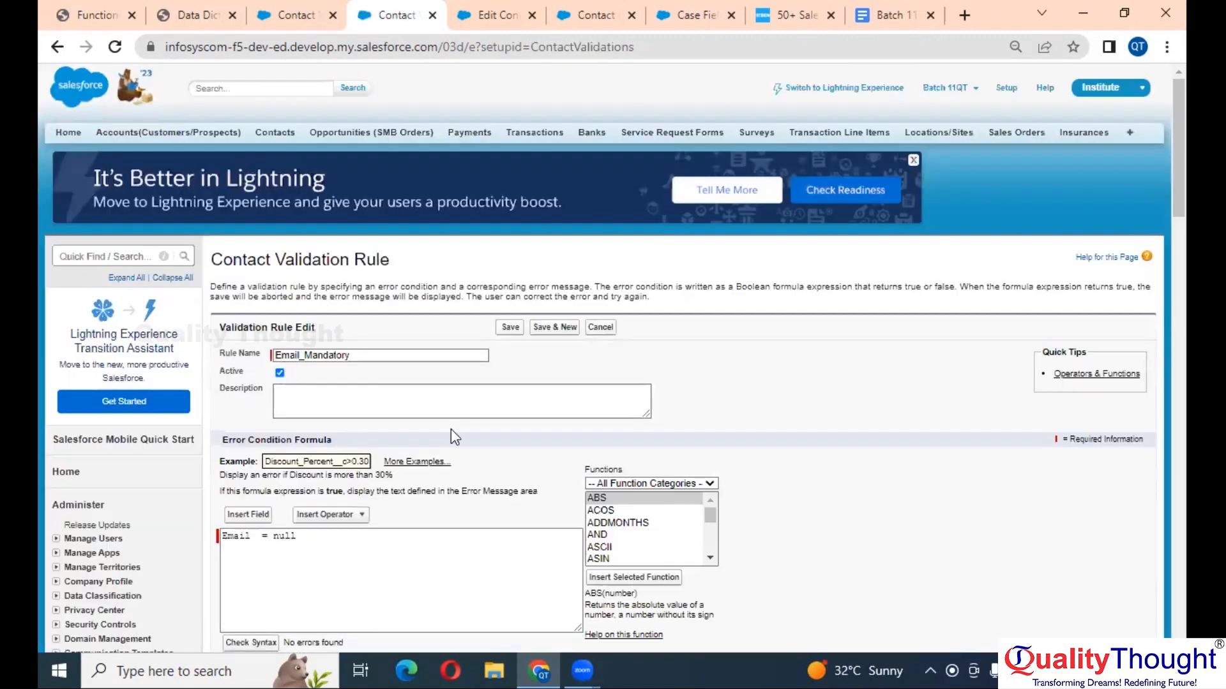
pyautogui.scroll(-3, 451, 429)
pyautogui.scroll(2, 451, 429)
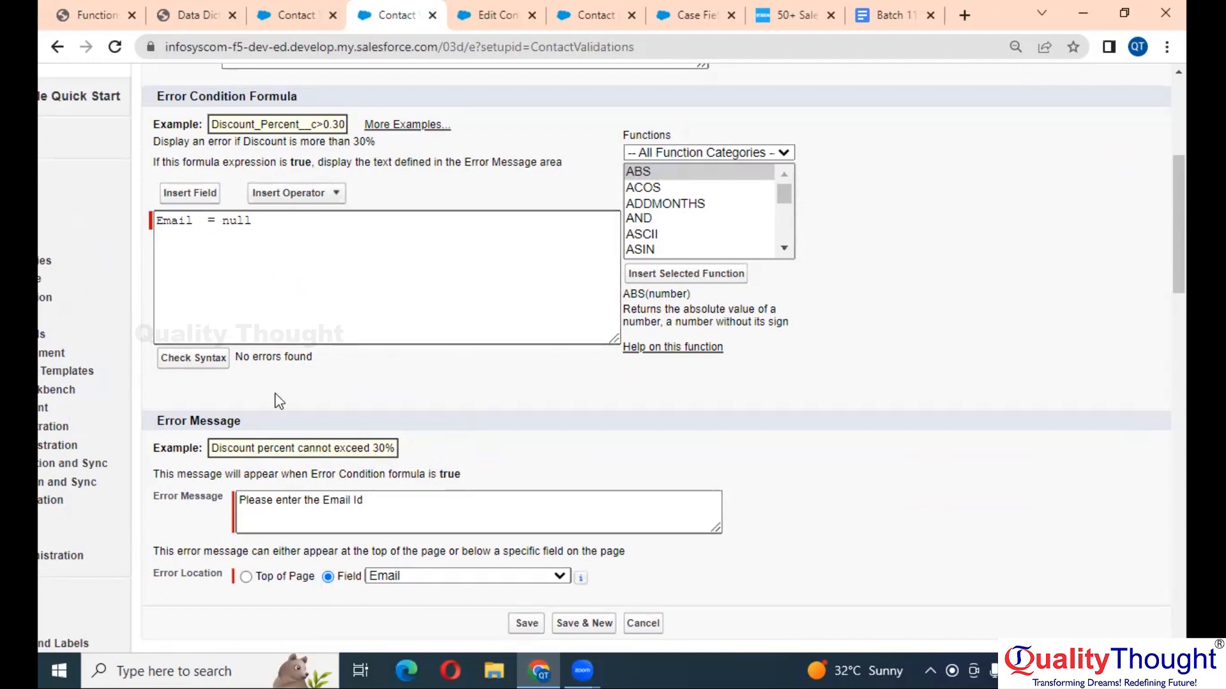
pyautogui.scroll(-1, 279, 400)
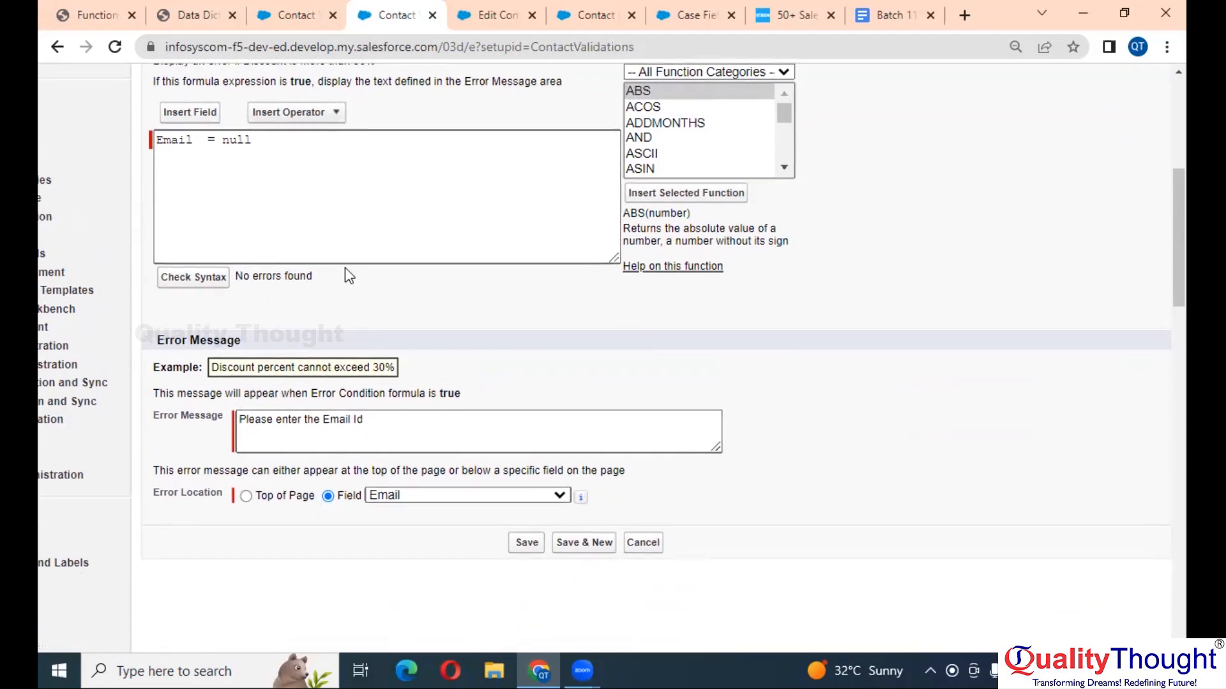
pyautogui.click(259, 156)
pyautogui.moveTo(262, 157); pyautogui.dragTo(208, 147)
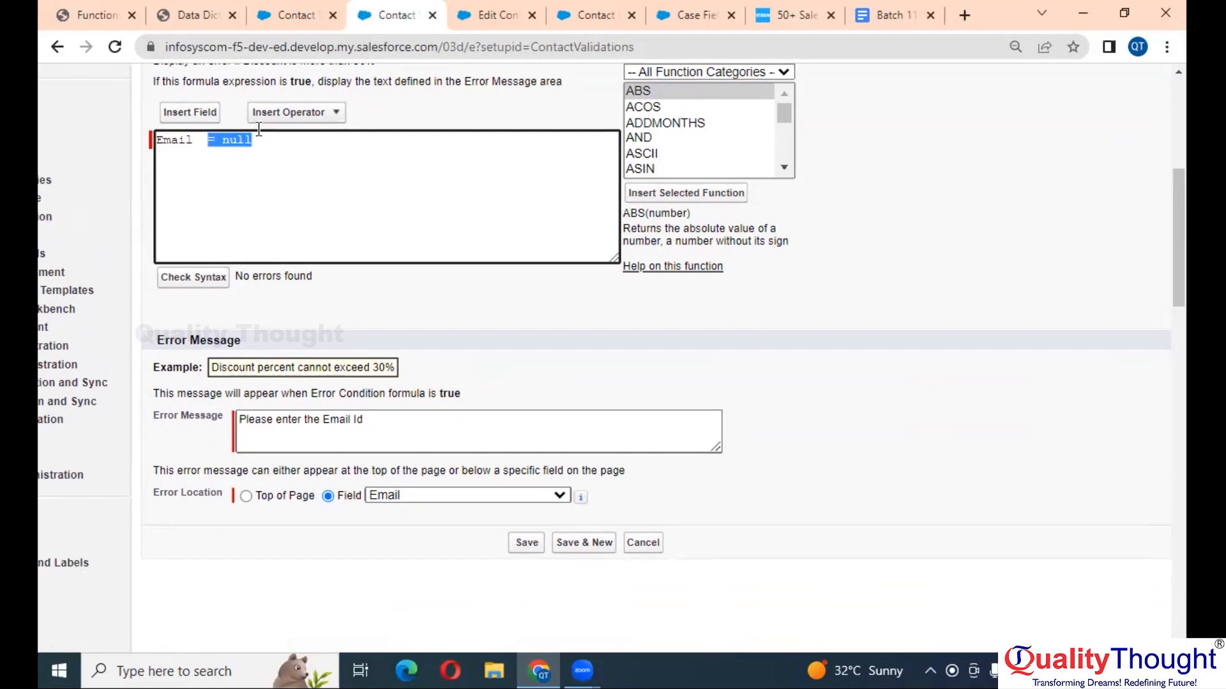
# - Delete '= null' from the formula and select BLANKVALUE in the Functions list
pyautogui.press('BackSpace')
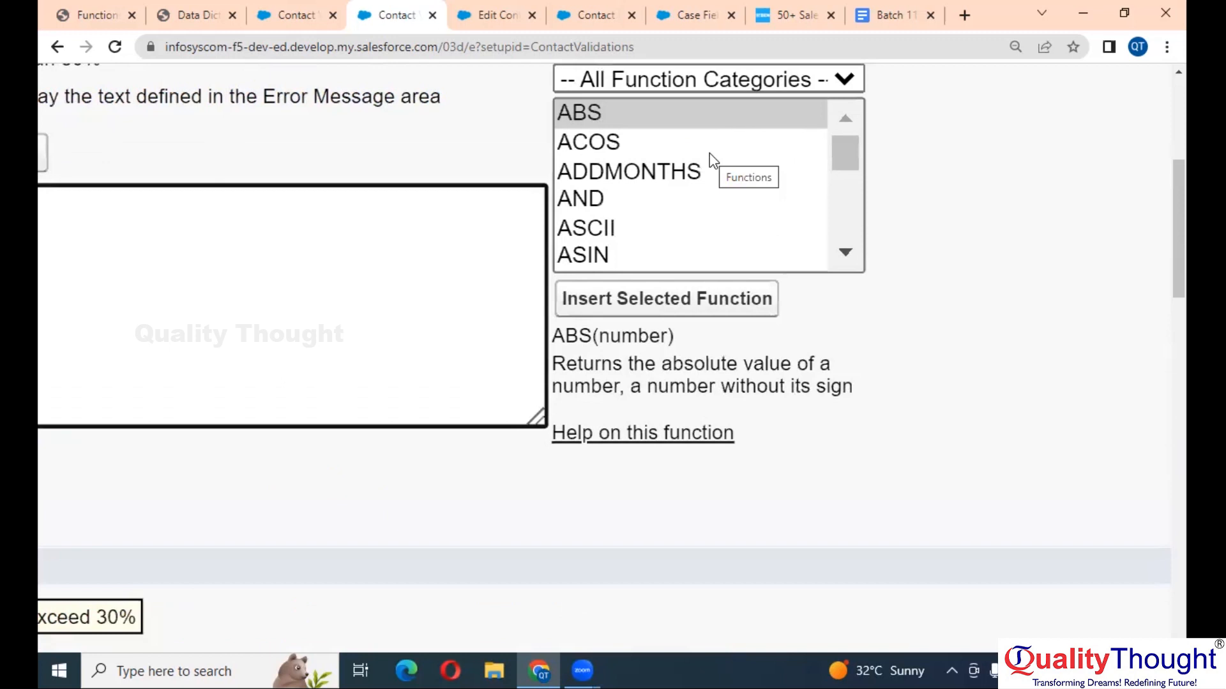
pyautogui.click(752, 141)
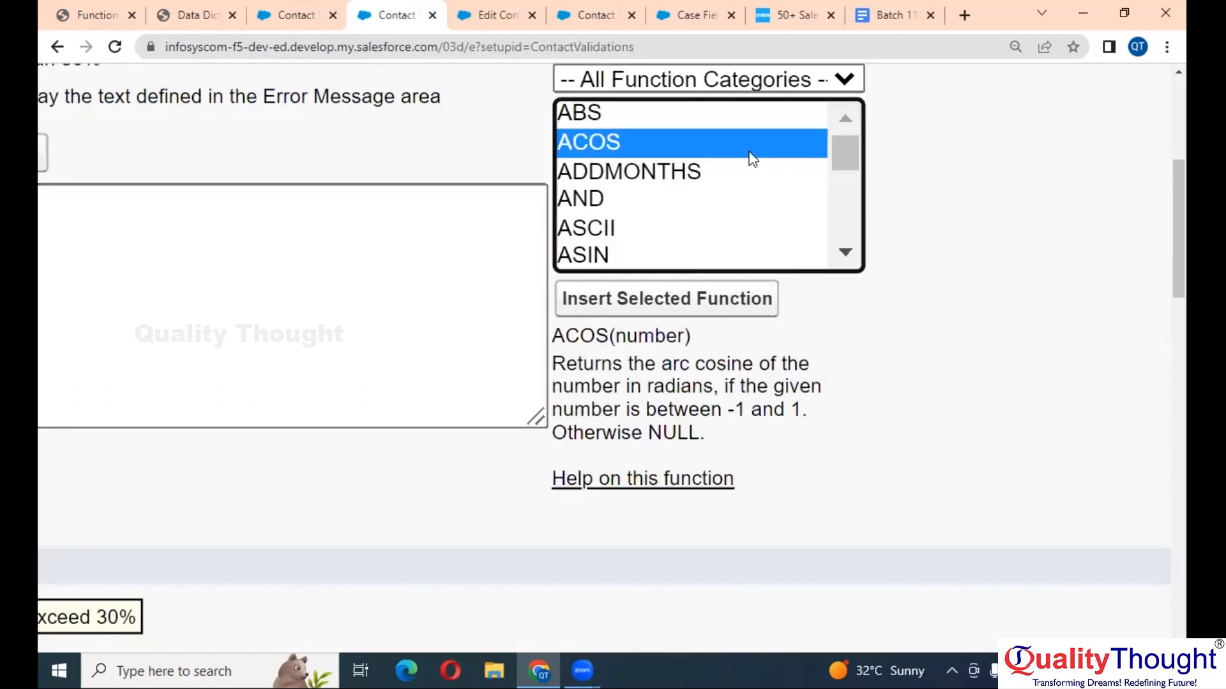
pyautogui.press('Down')
pyautogui.press('Down')
pyautogui.press('Down')
pyautogui.press('Down')
pyautogui.press('Down')
pyautogui.press('Down')
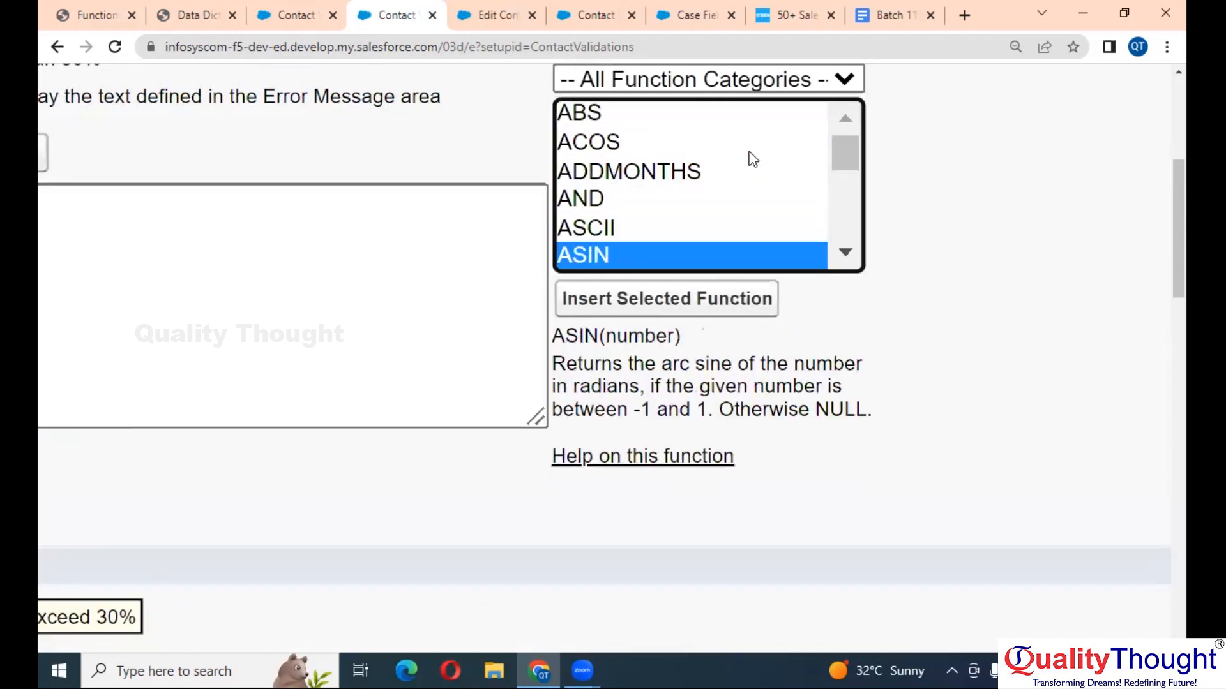
pyautogui.press('Down')
pyautogui.press('Down')
pyautogui.press('Down')
pyautogui.press('Down')
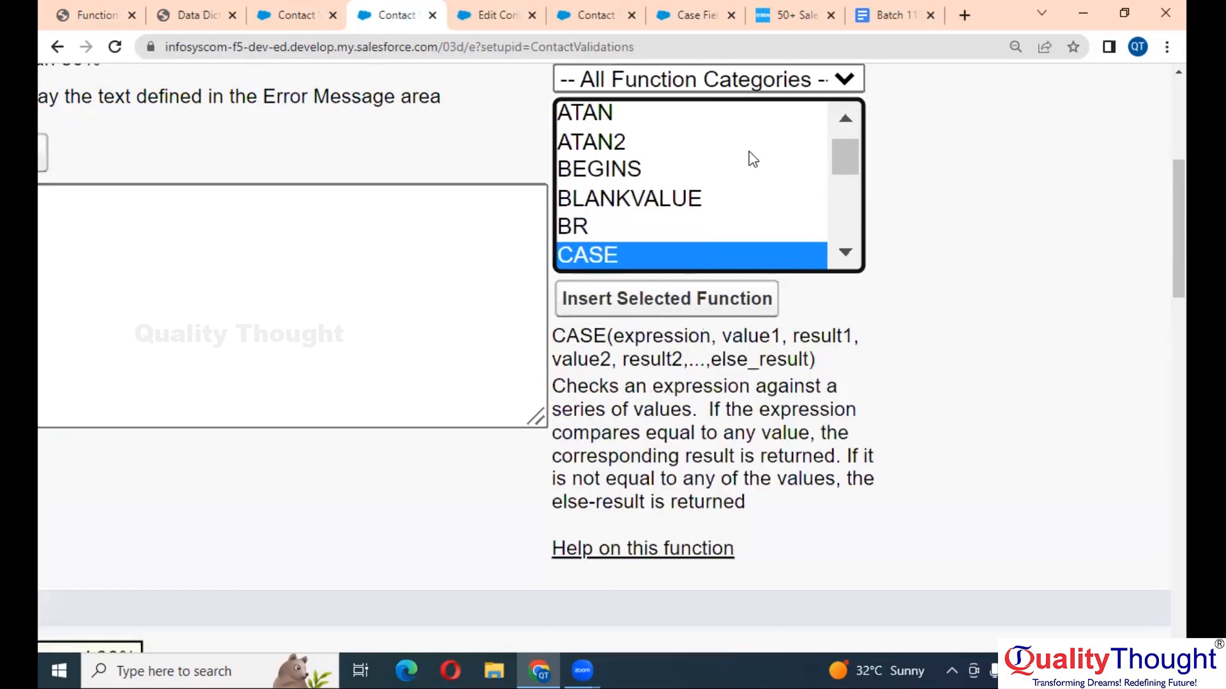
pyautogui.press('Up')
pyautogui.press('Up')
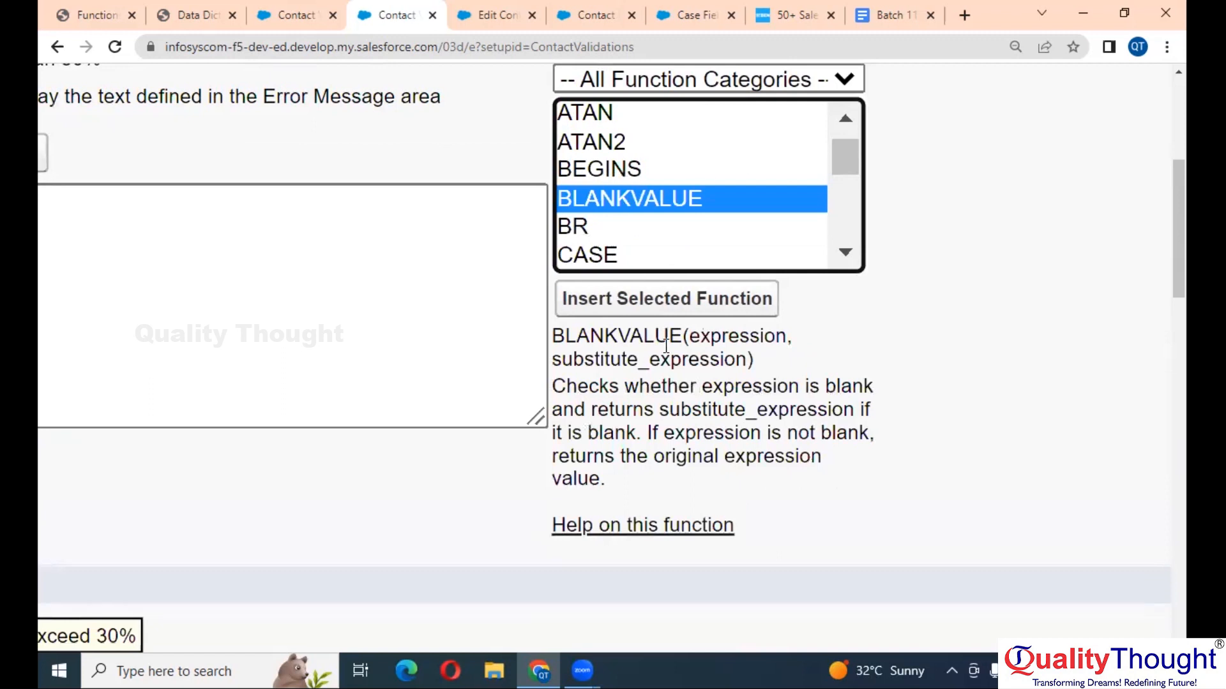
# - Highlight BLANKVALUE's expression and substitute_expression arguments and its description to read them
pyautogui.doubleClick(714, 341)
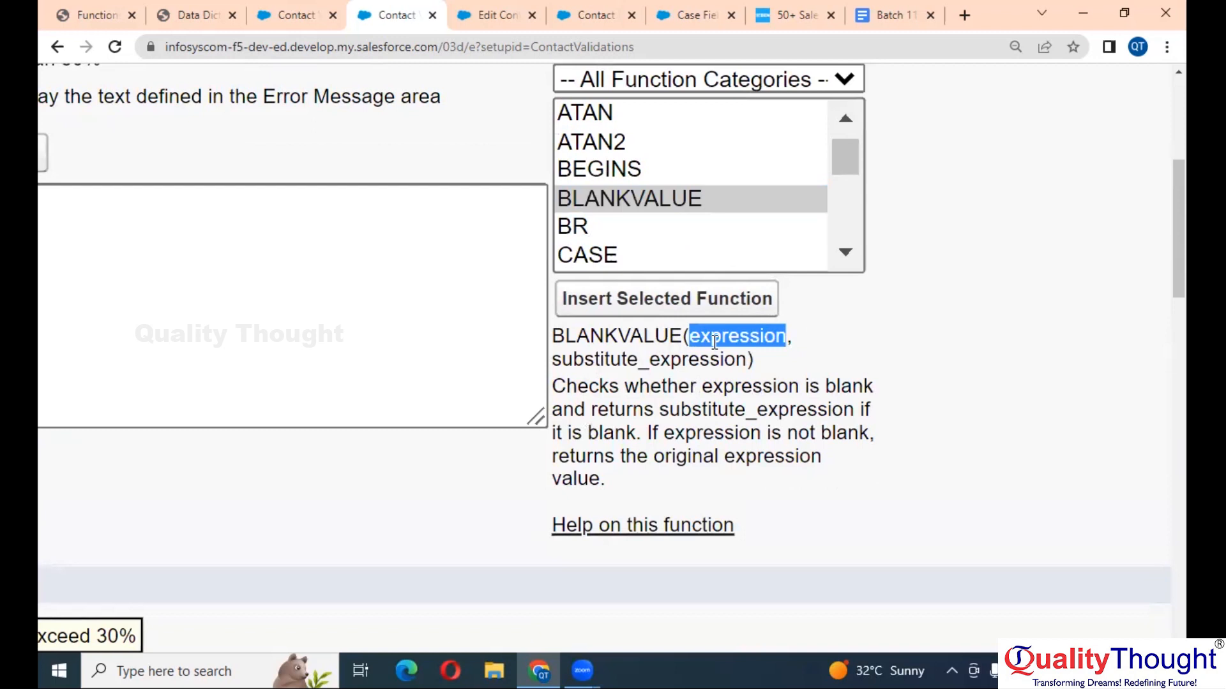
pyautogui.doubleClick(626, 362)
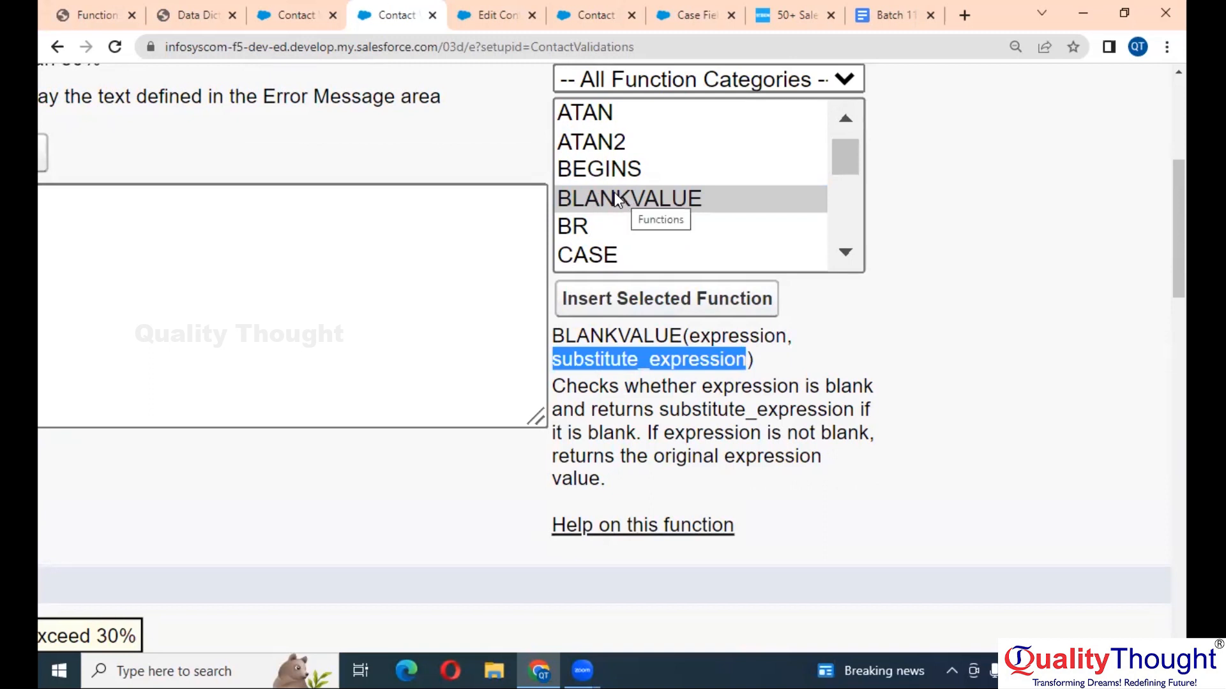
pyautogui.doubleClick(729, 332)
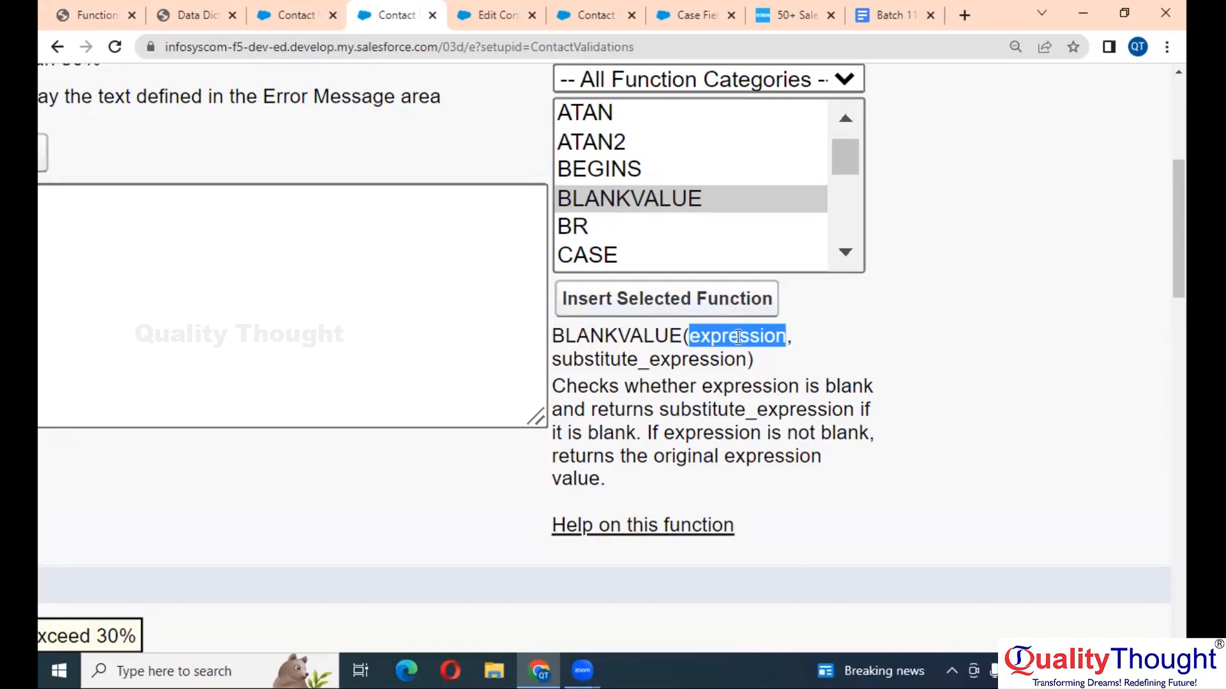
pyautogui.doubleClick(682, 373)
pyautogui.click(693, 362)
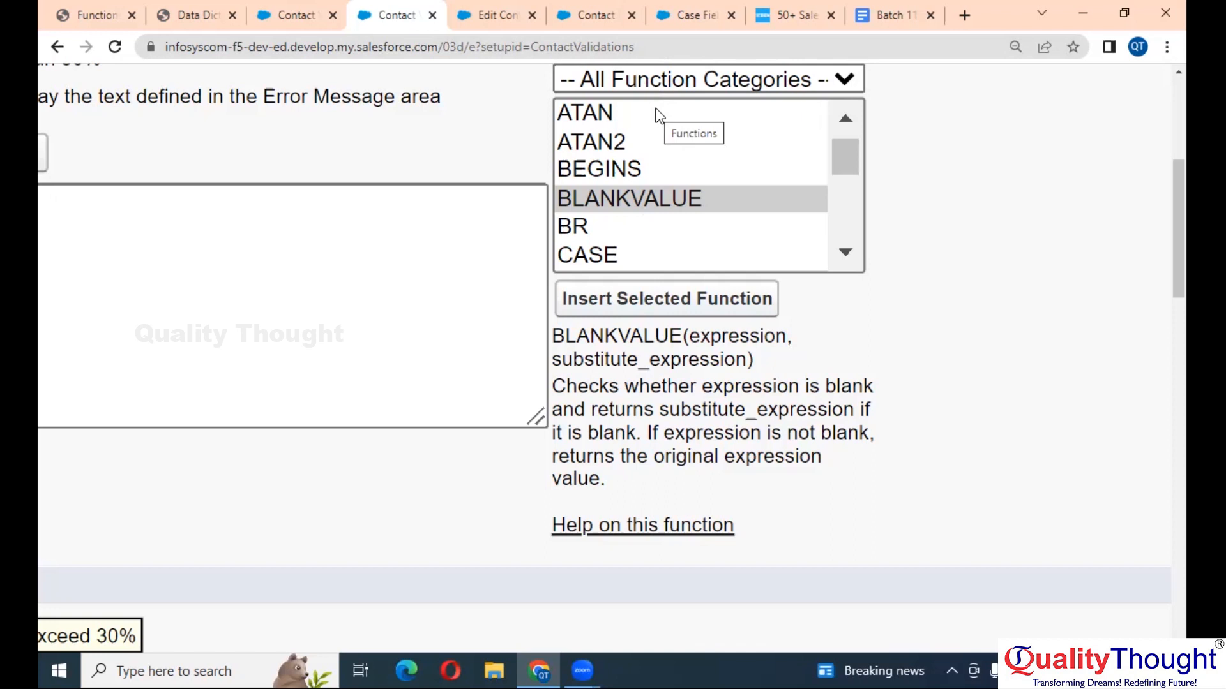
# - Step down the Functions list from BLANKVALUE to ISBLANK to read its description
pyautogui.click(646, 194)
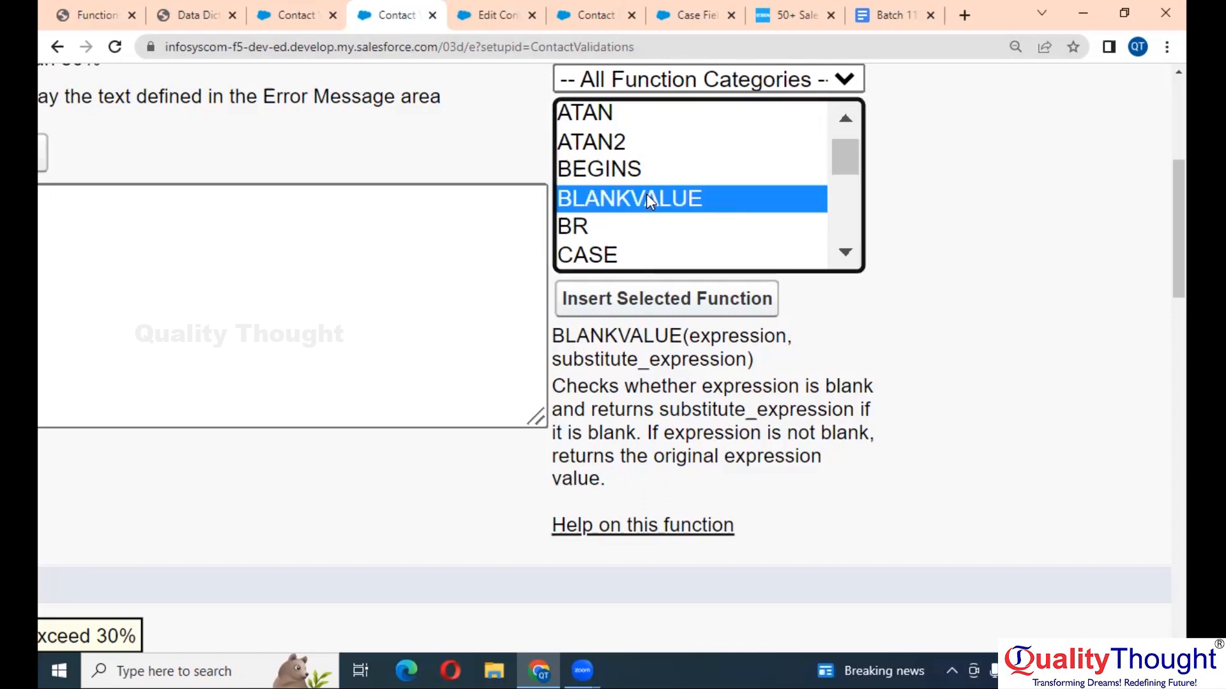
pyautogui.press('Down')
pyautogui.press('Down')
pyautogui.press('Down')
pyautogui.press('Down')
pyautogui.press('Down')
pyautogui.press('Down')
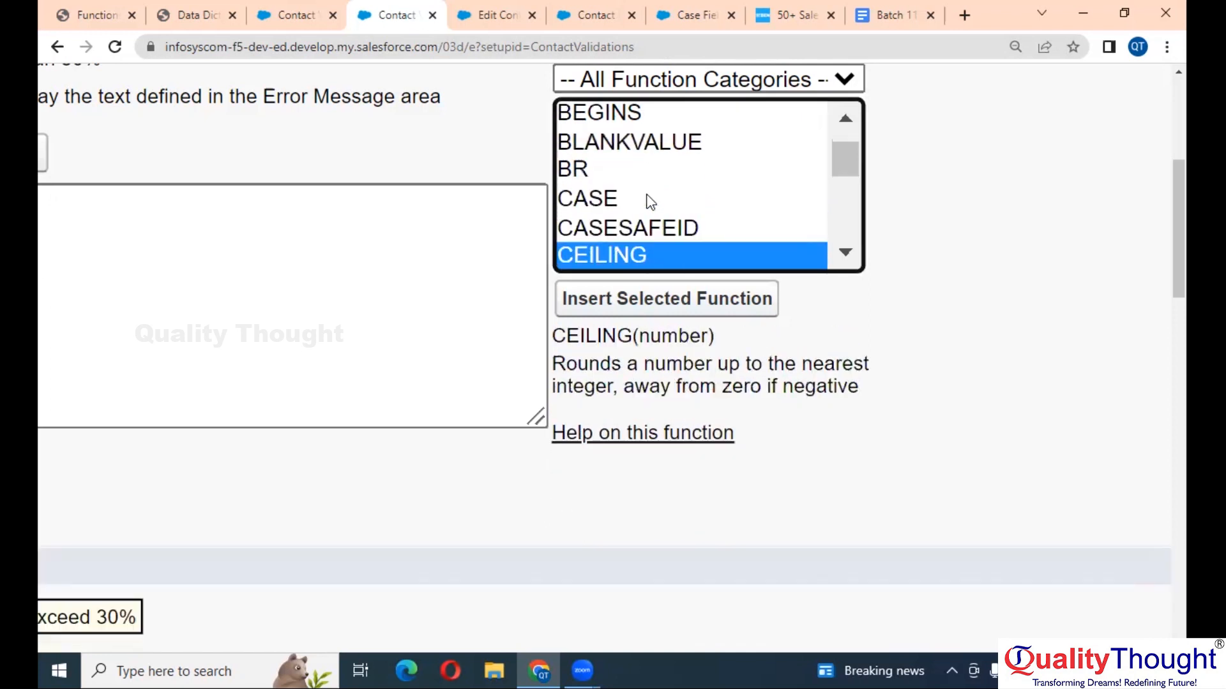
pyautogui.press('Down')
pyautogui.press('Down')
pyautogui.press('Down')
pyautogui.press('Down')
pyautogui.press('Down')
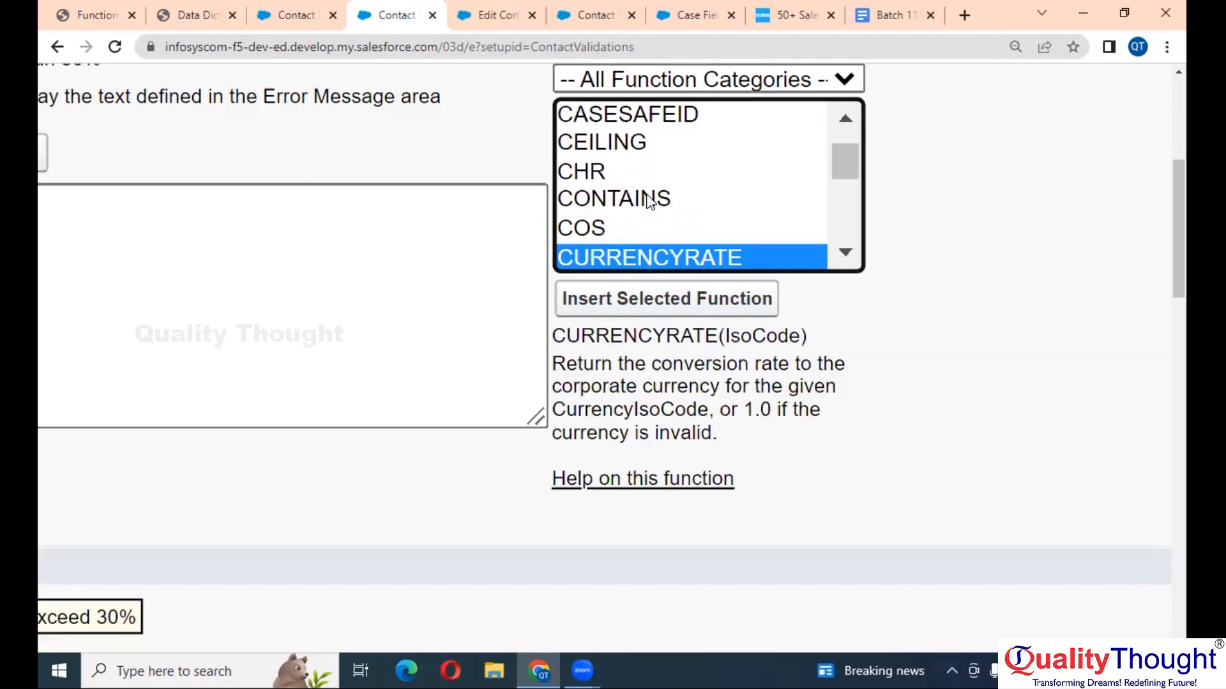
pyautogui.press('Down')
pyautogui.press('Down')
pyautogui.press('Down')
pyautogui.press('Down')
pyautogui.press('Down')
pyautogui.press('Down')
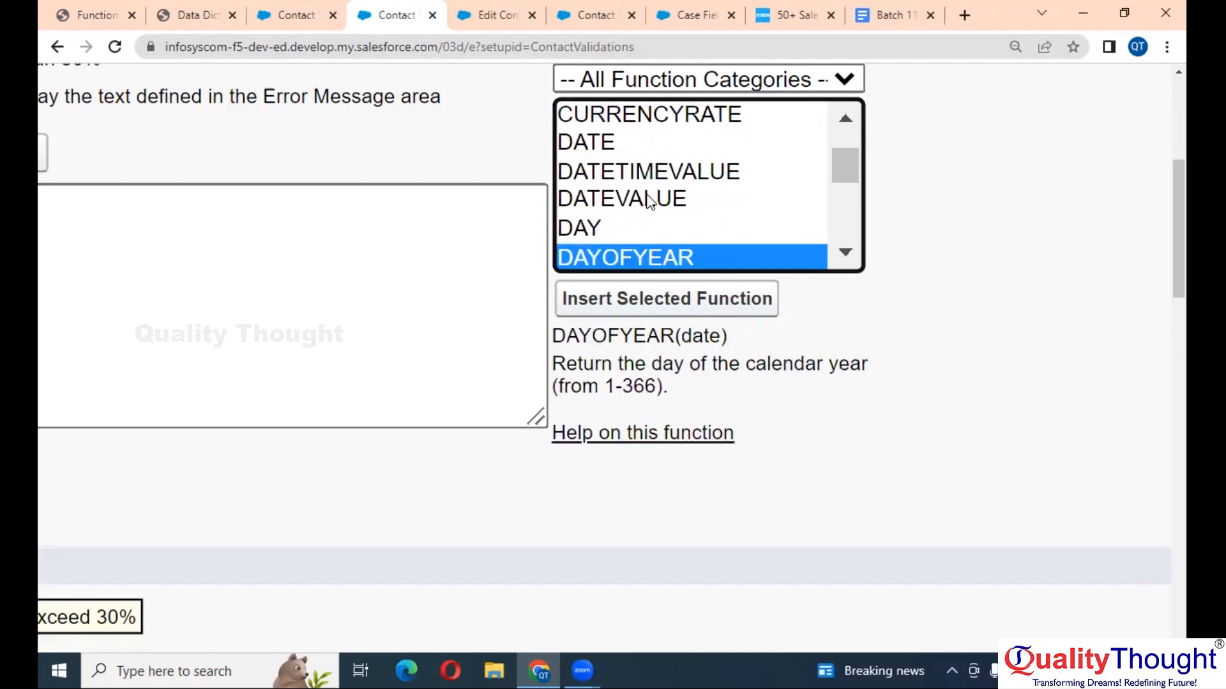
pyautogui.press('Down')
pyautogui.press('Down')
pyautogui.press('Down')
pyautogui.press('Down')
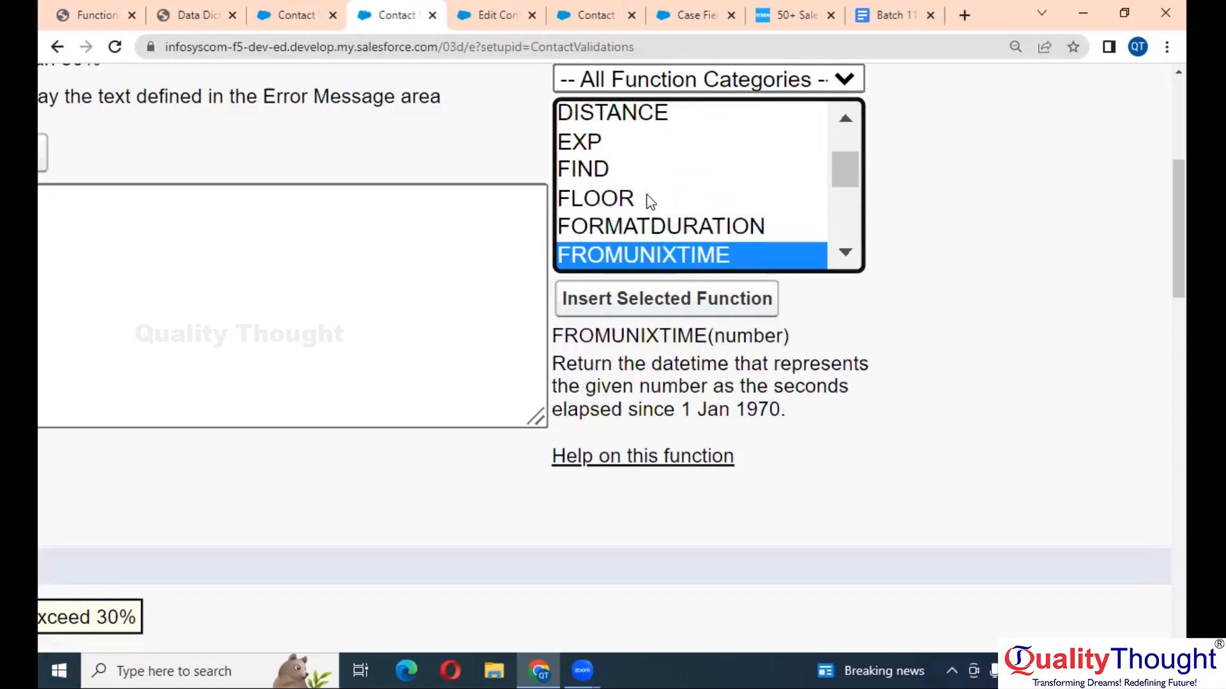
pyautogui.press('Down')
pyautogui.press('Down')
pyautogui.press('Down')
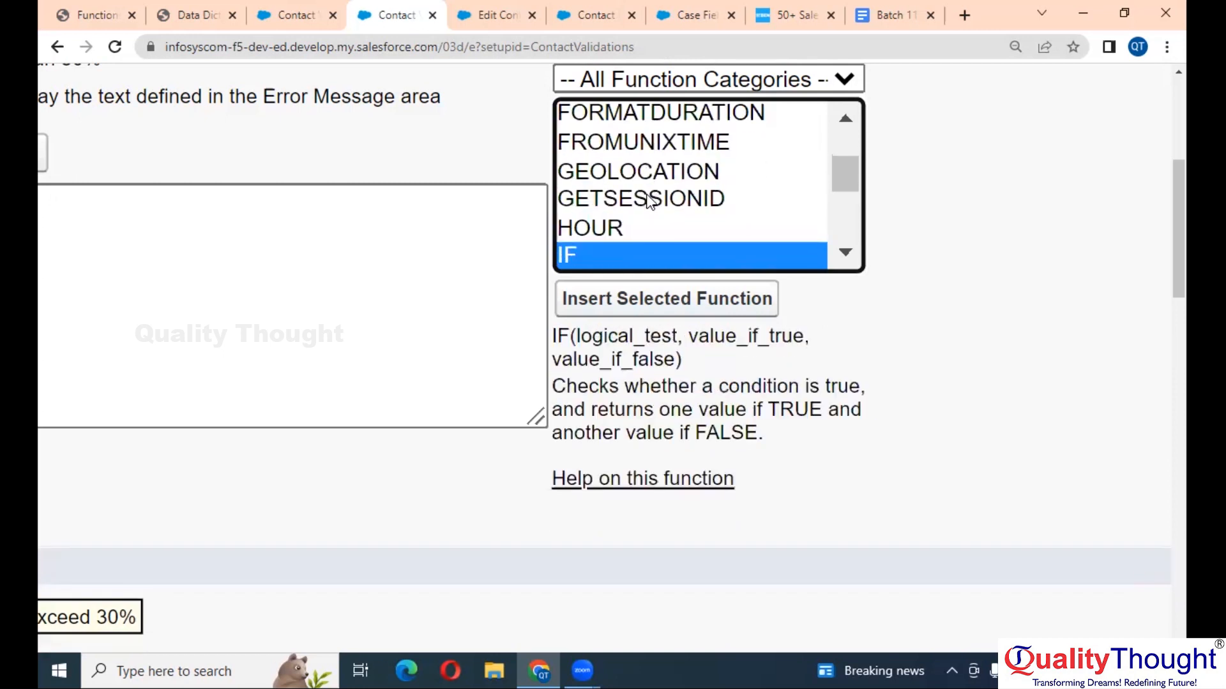
pyautogui.press('Down')
pyautogui.press('Down')
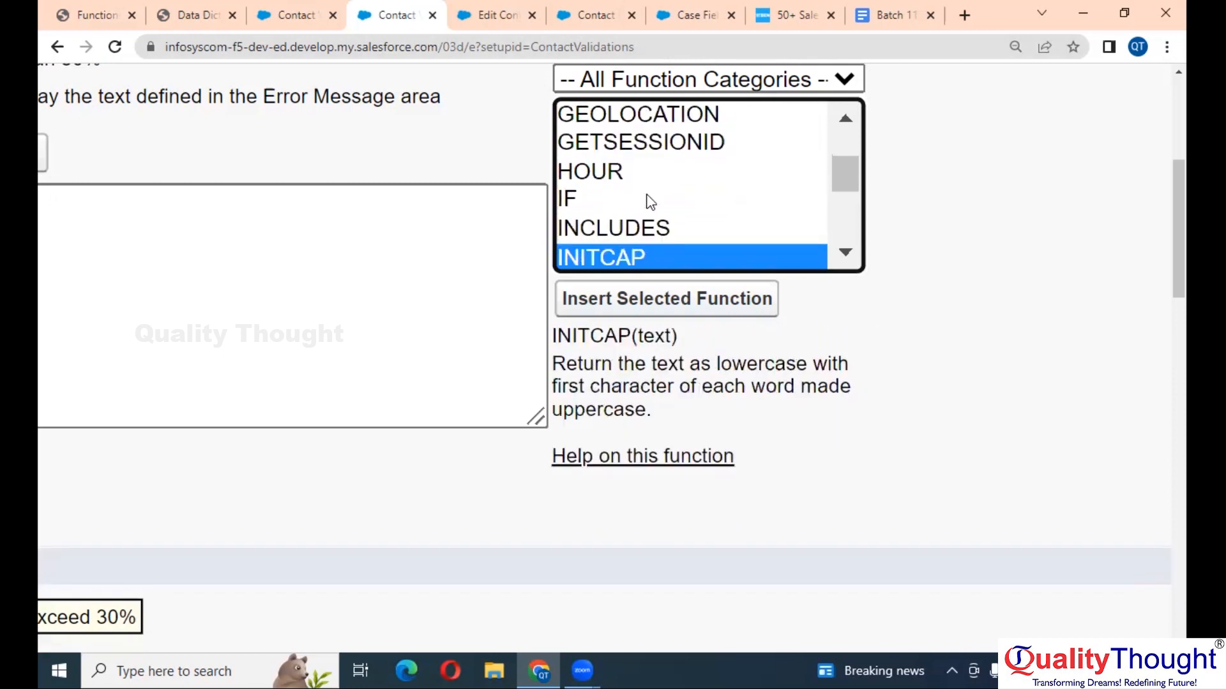
pyautogui.press('Down')
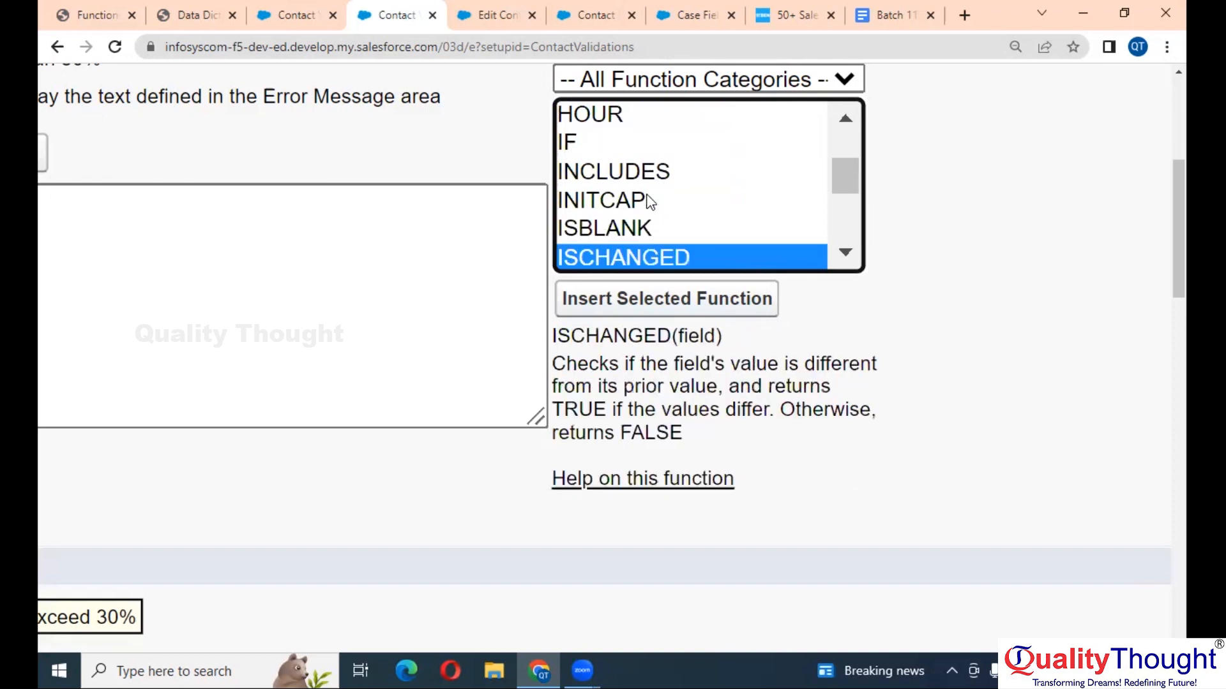
pyautogui.press('Down')
pyautogui.press('Down')
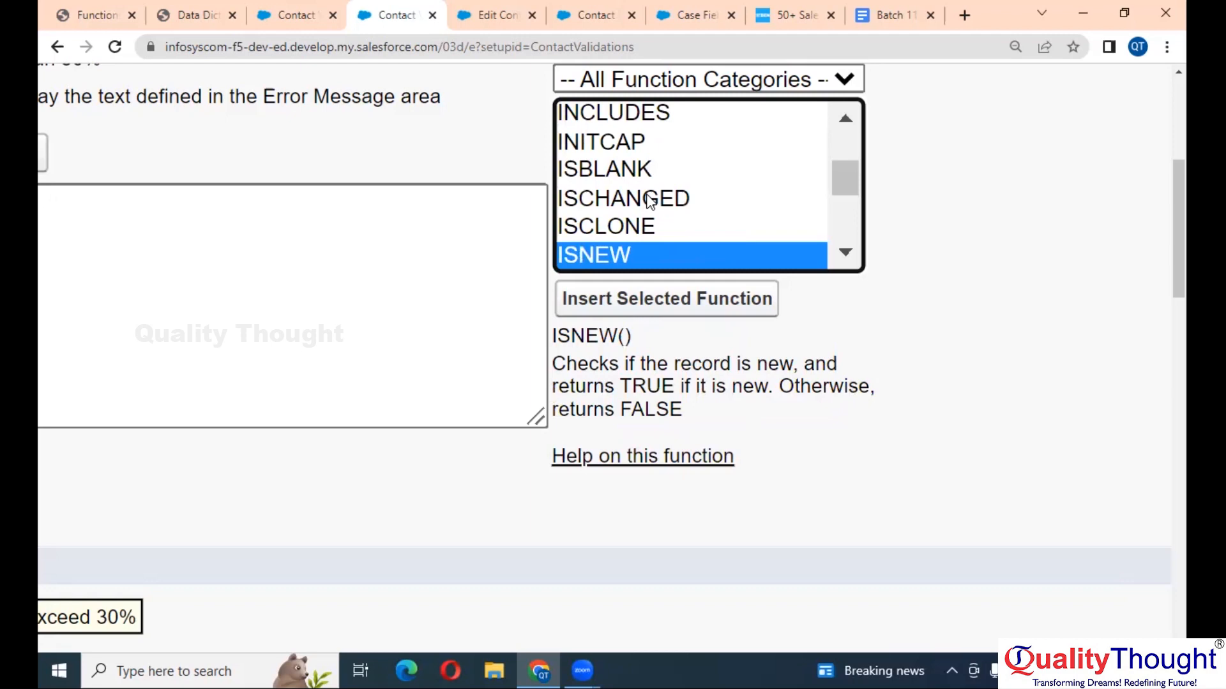
pyautogui.press('Up')
pyautogui.press('Up')
pyautogui.press('Up')
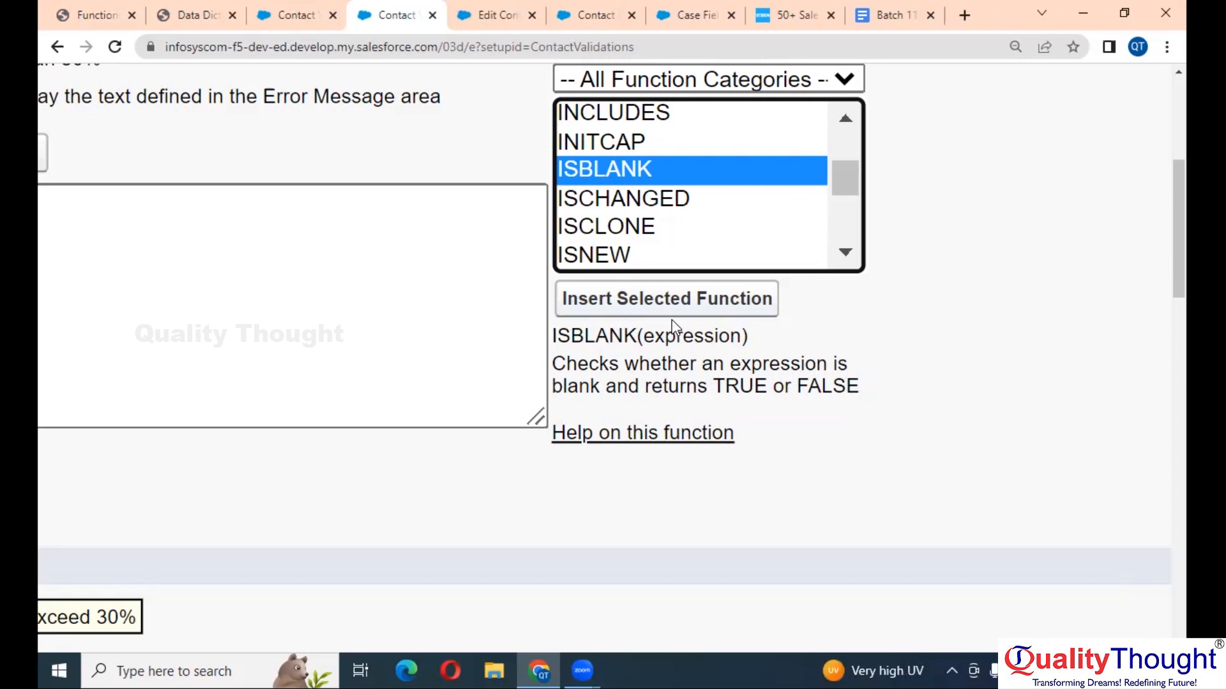
# - Insert ISBLANK and paste Email into its placeholder so the formula reads ISBLANK(Email)
pyautogui.click(694, 297)
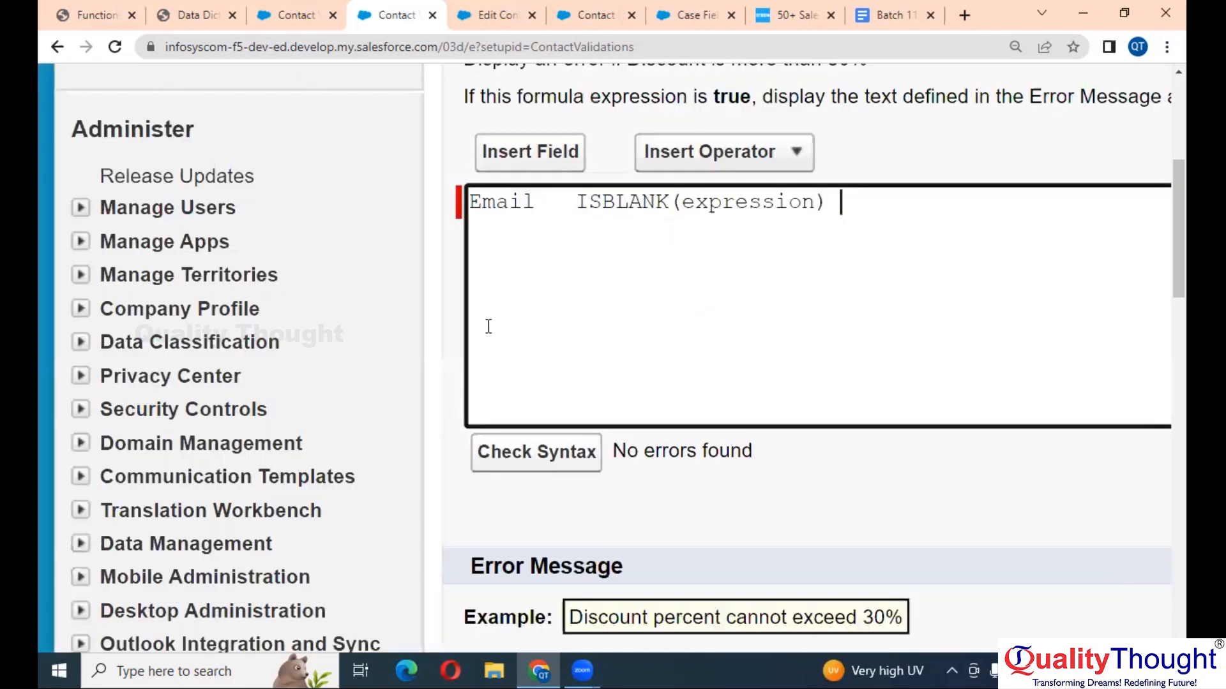
pyautogui.doubleClick(515, 198)
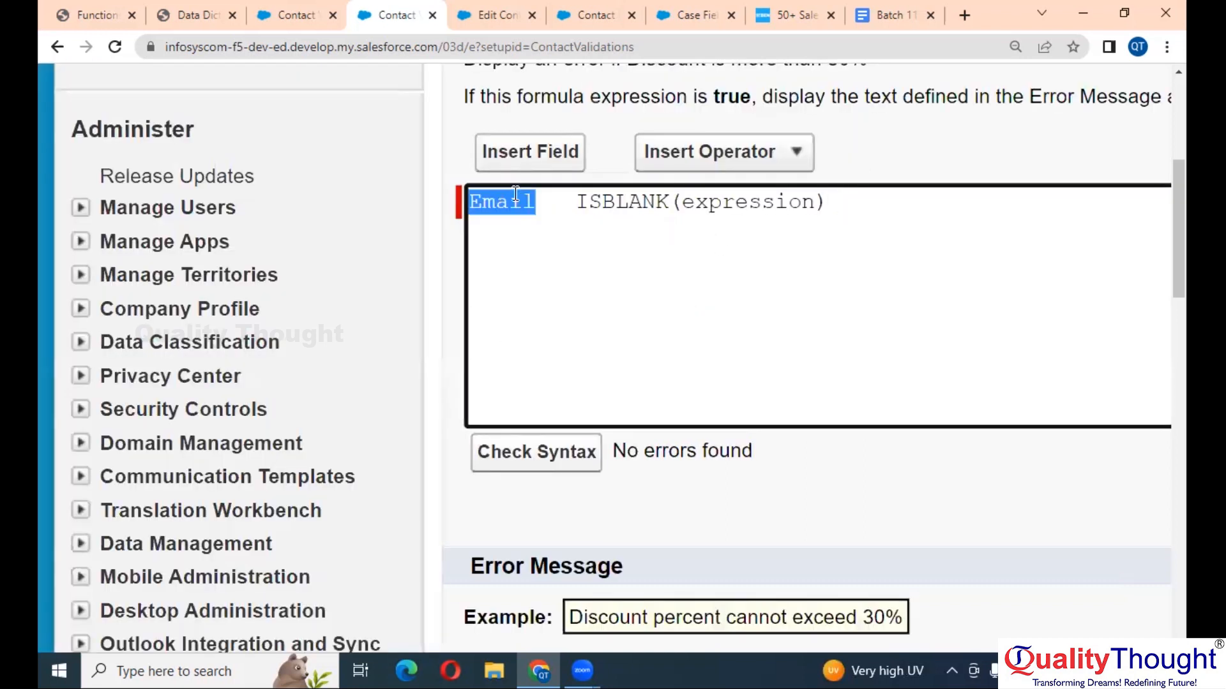
pyautogui.write('x')
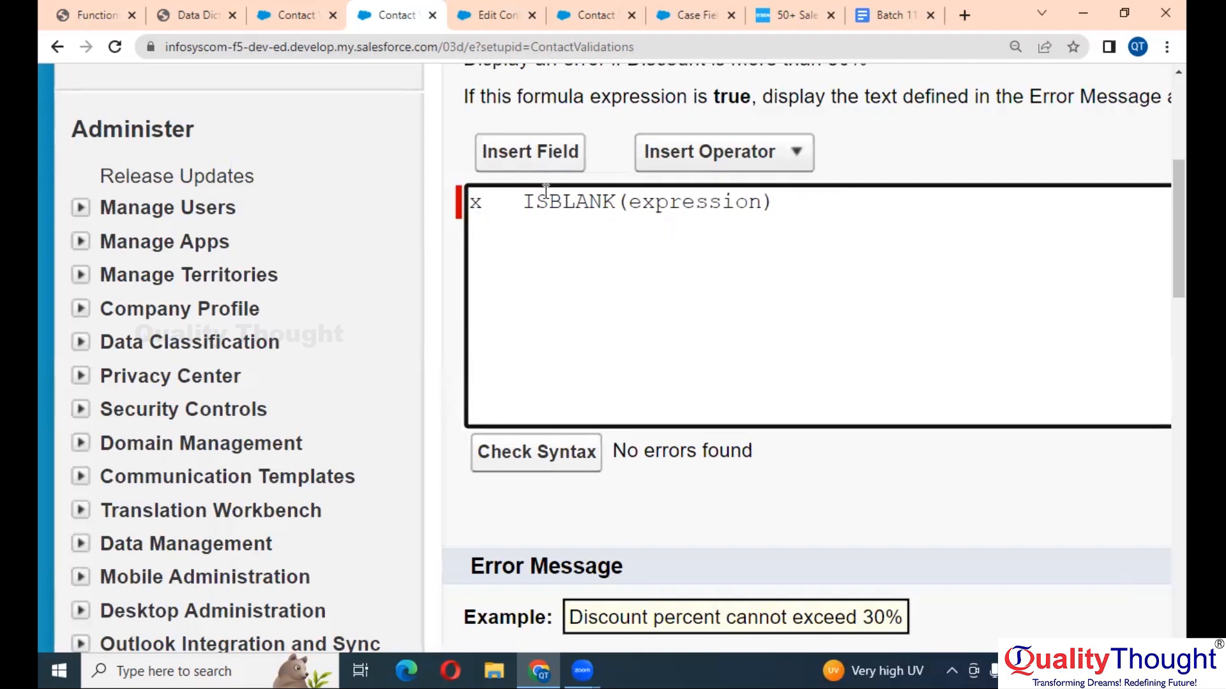
pyautogui.press('BackSpace')
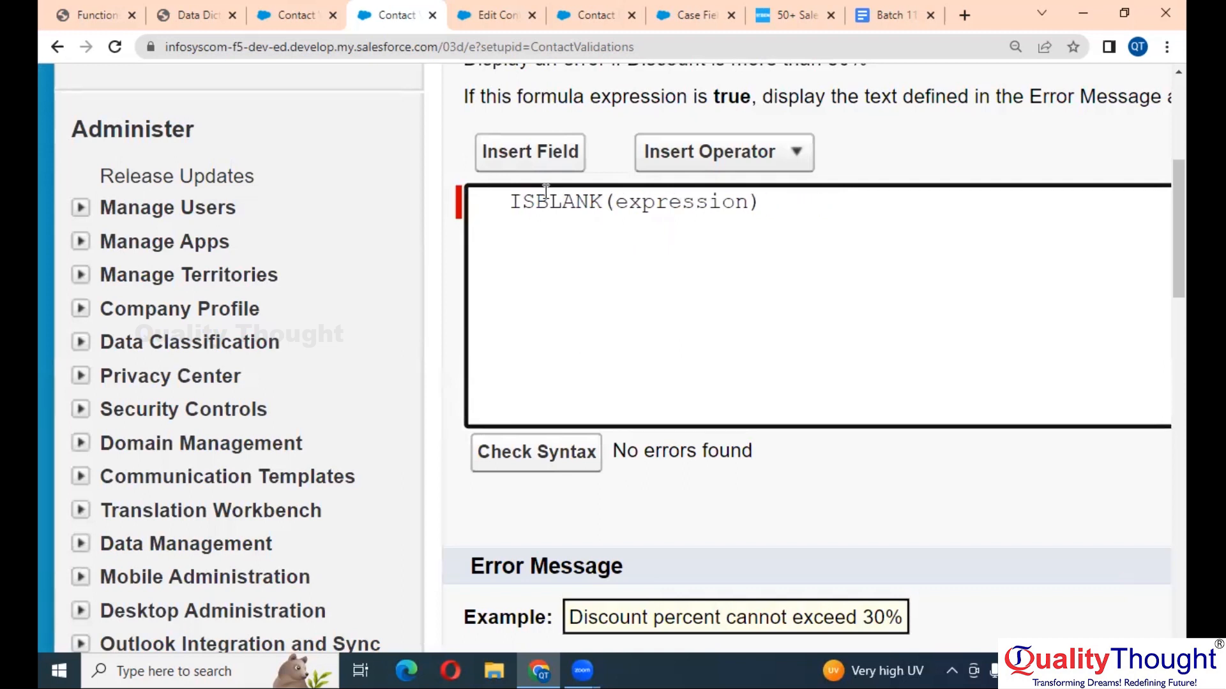
pyautogui.hotkey('ctrl', 'z')
pyautogui.hotkey('ctrl', 'z')
pyautogui.hotkey('ctrl', 'c')
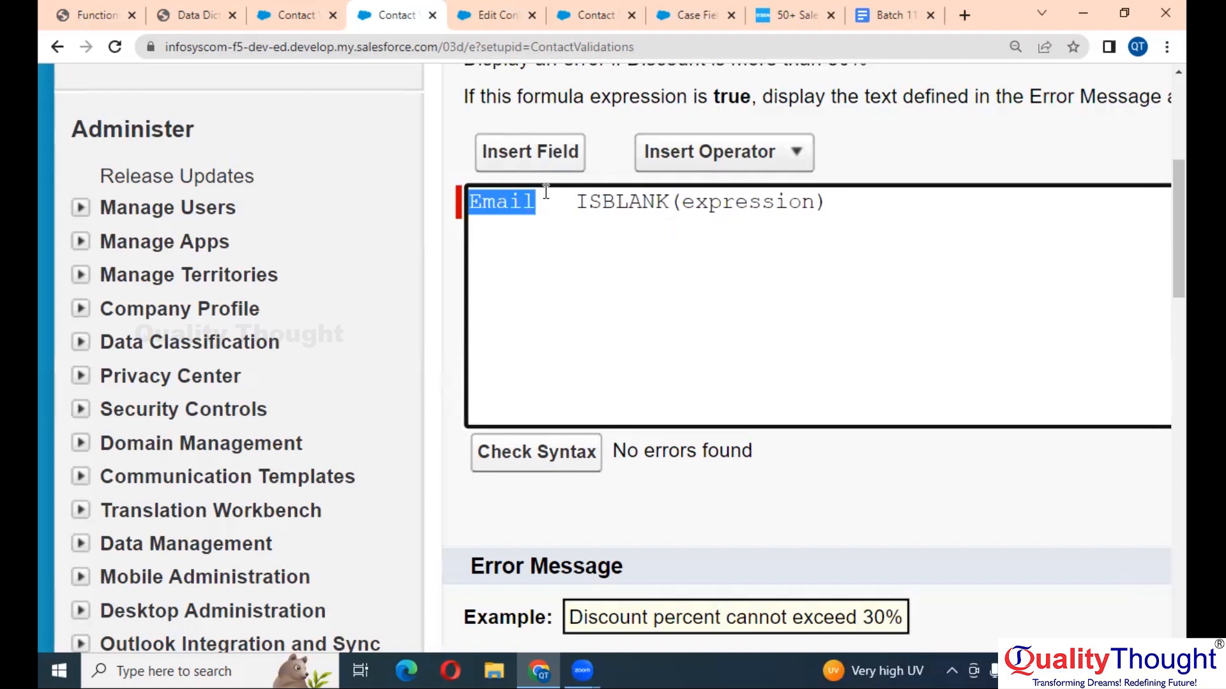
pyautogui.press('BackSpace')
pyautogui.doubleClick(702, 211)
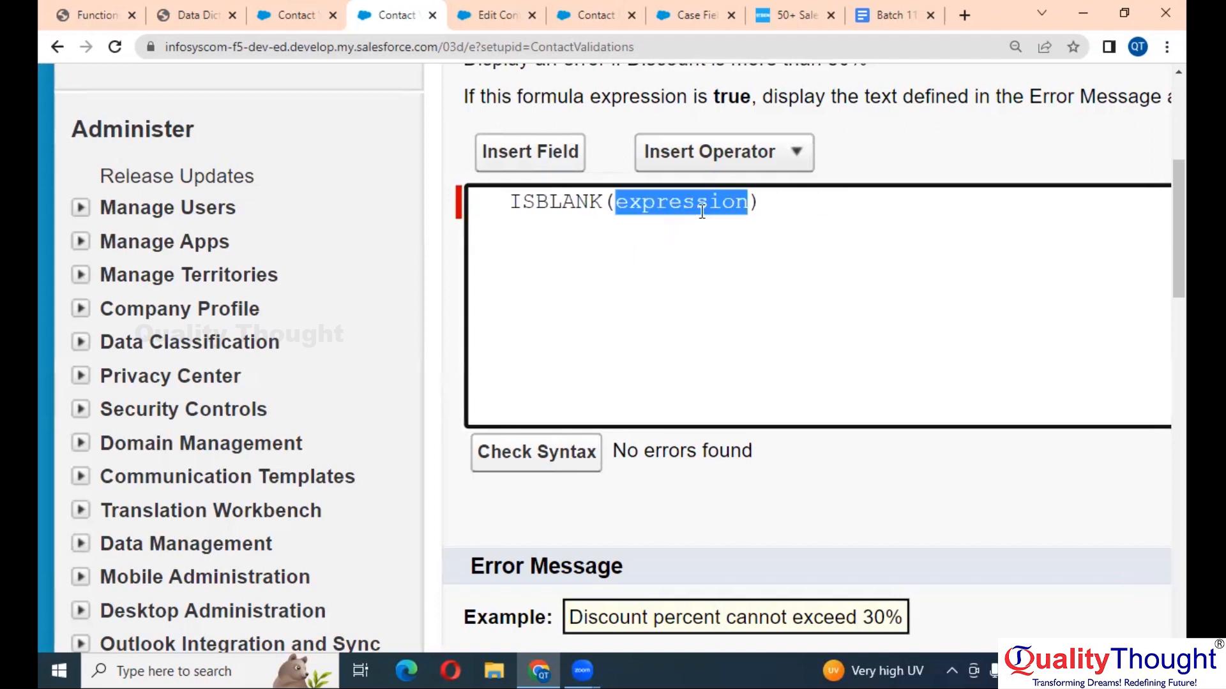
pyautogui.hotkey('ctrl', 'v')
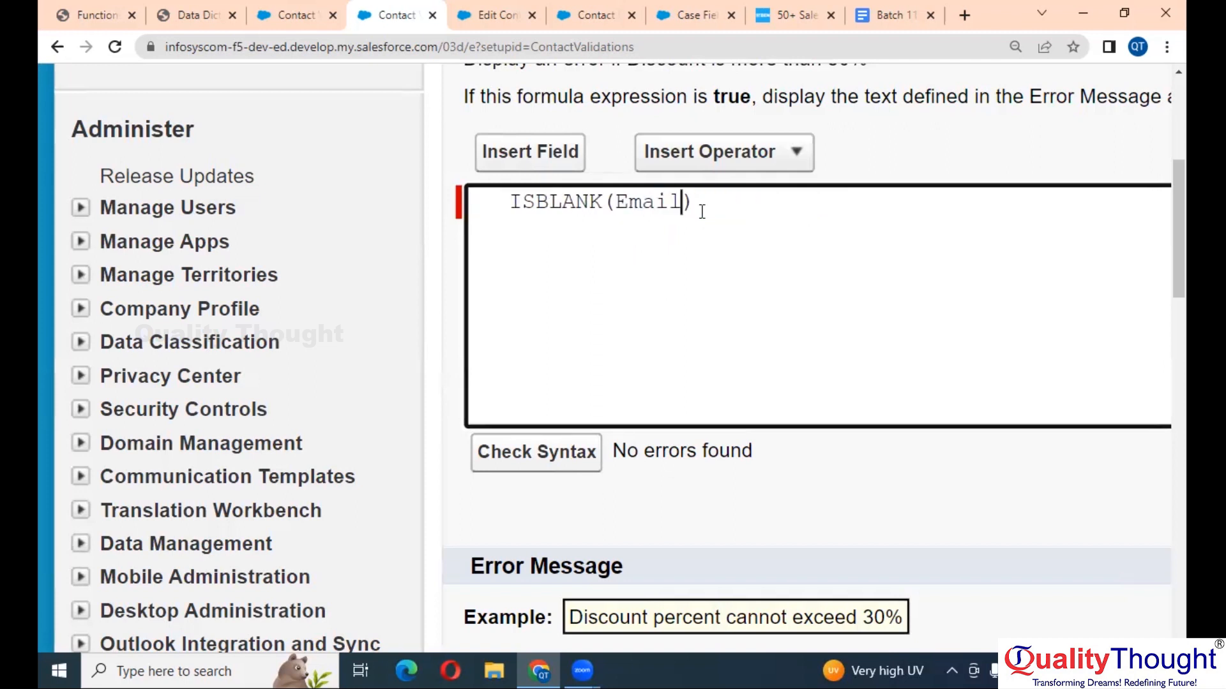
# - Check the syntax of ISBLANK(Email) and confirm no errors are reported
pyautogui.click(546, 452)
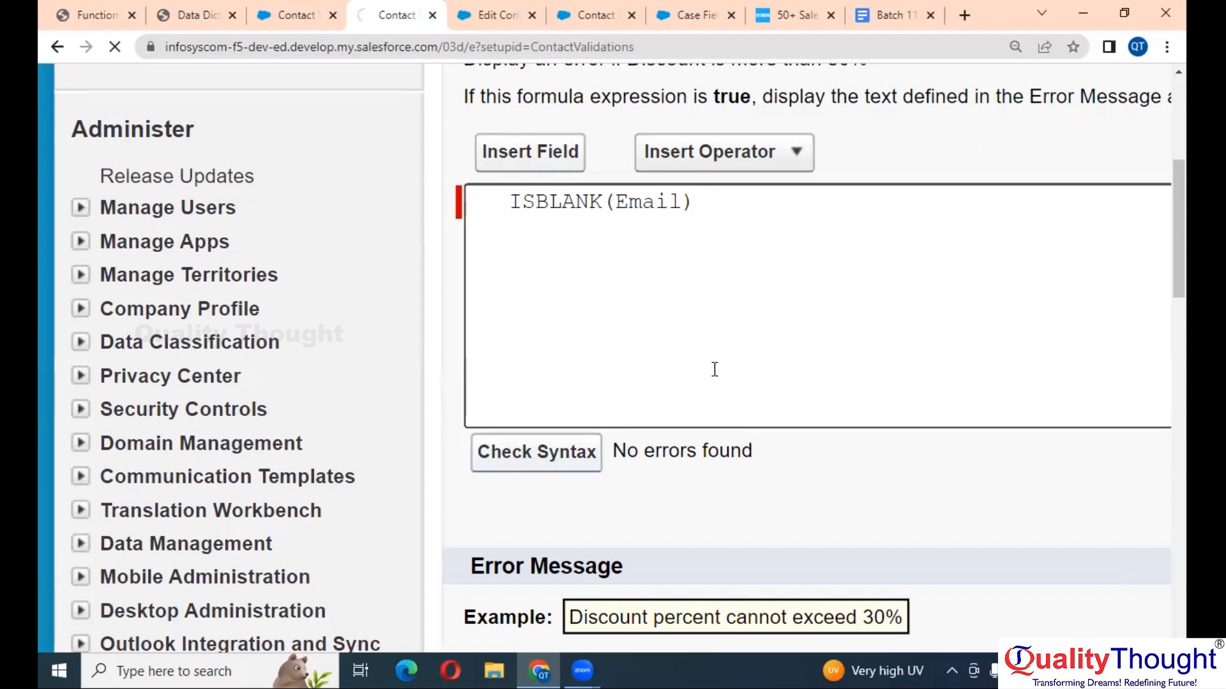
pyautogui.scroll(-3, 714, 370)
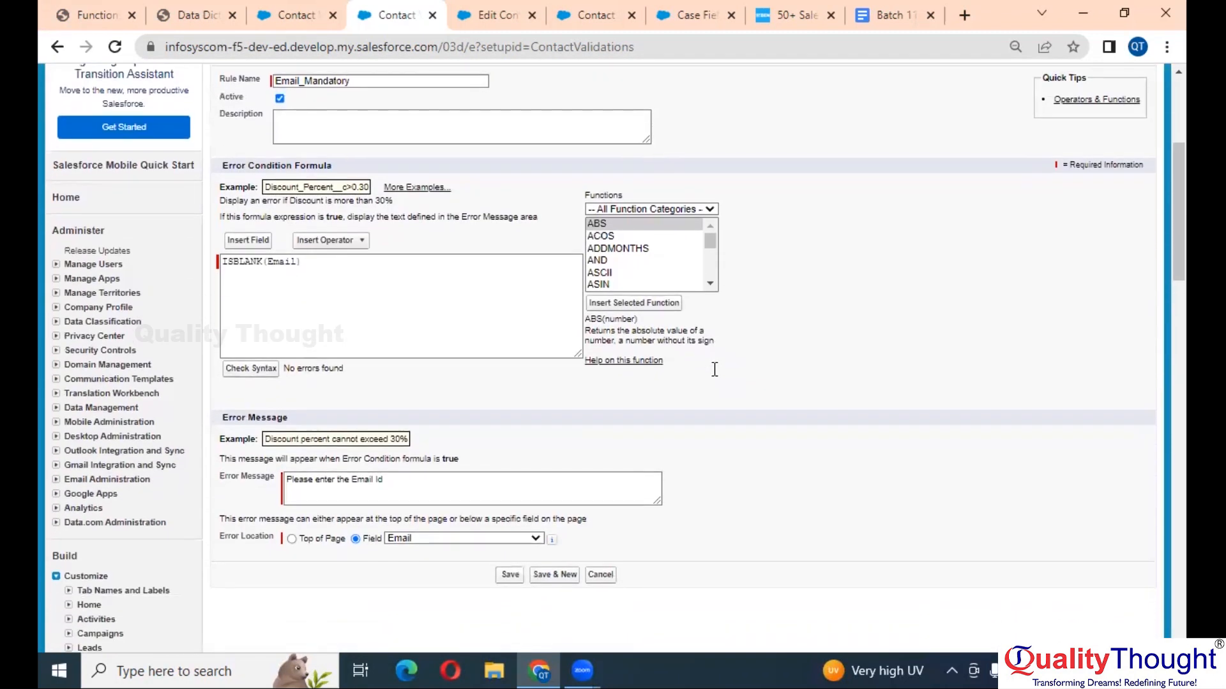
pyautogui.scroll(3, 385, 410)
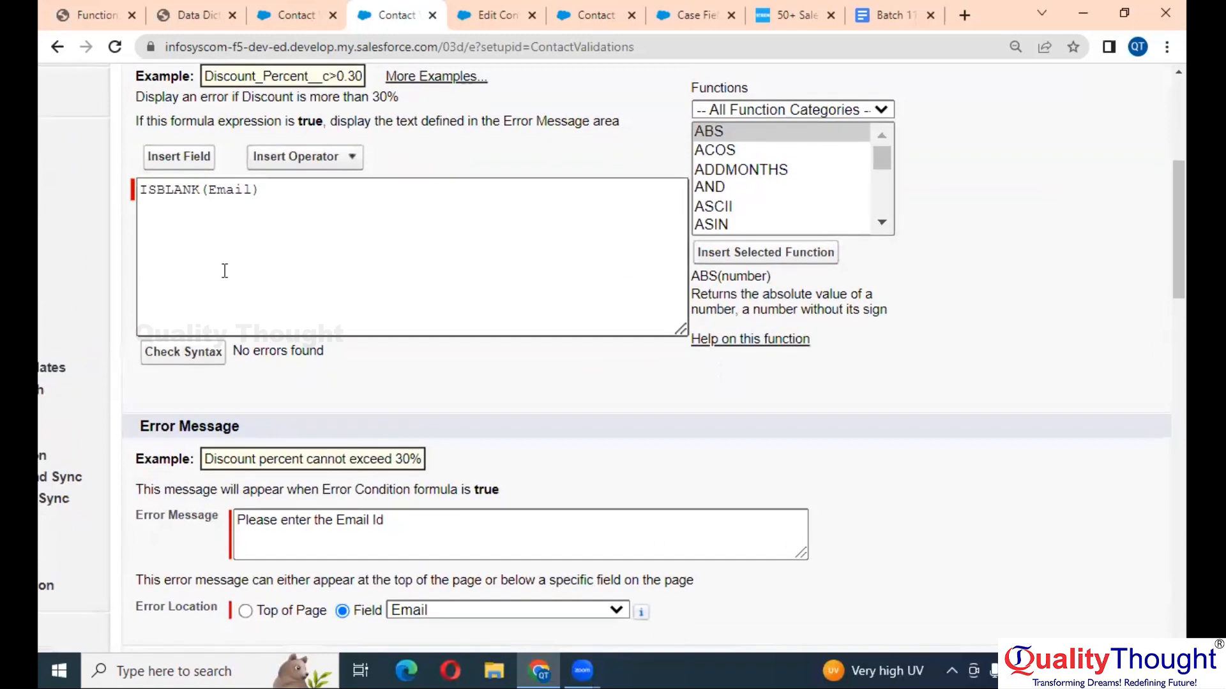
pyautogui.scroll(4, 225, 270)
pyautogui.hscroll(-2, 225, 270)
pyautogui.scroll(1, 225, 270)
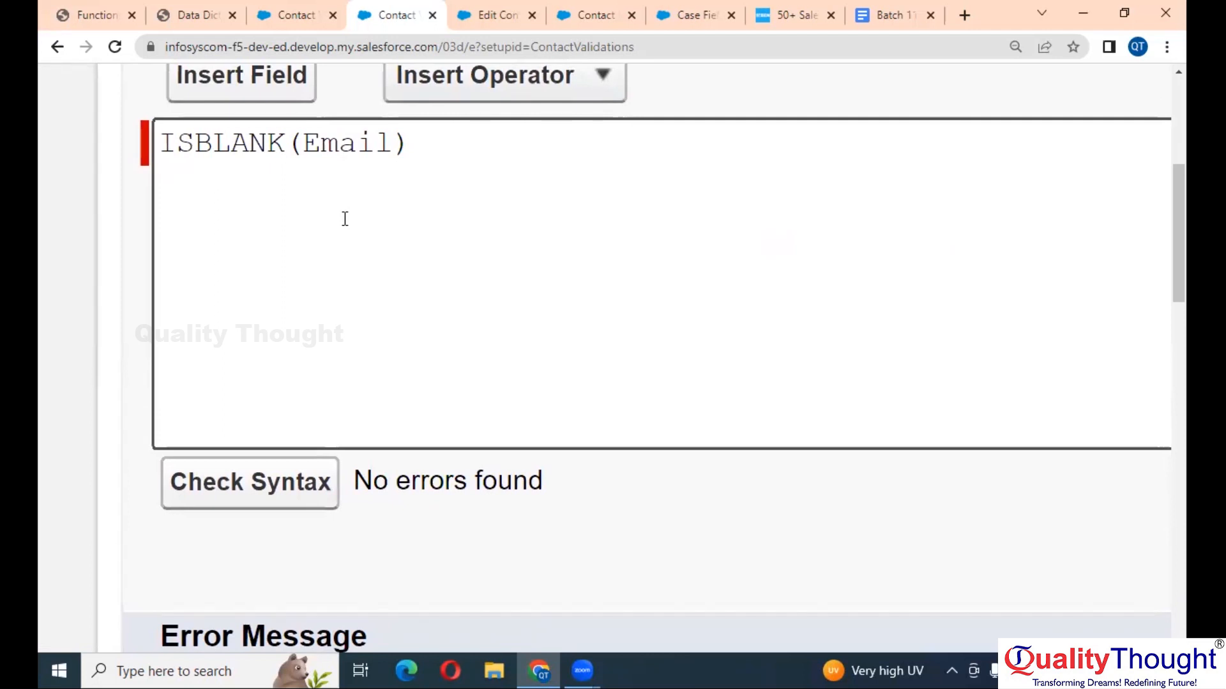
pyautogui.scroll(-5, 469, 252)
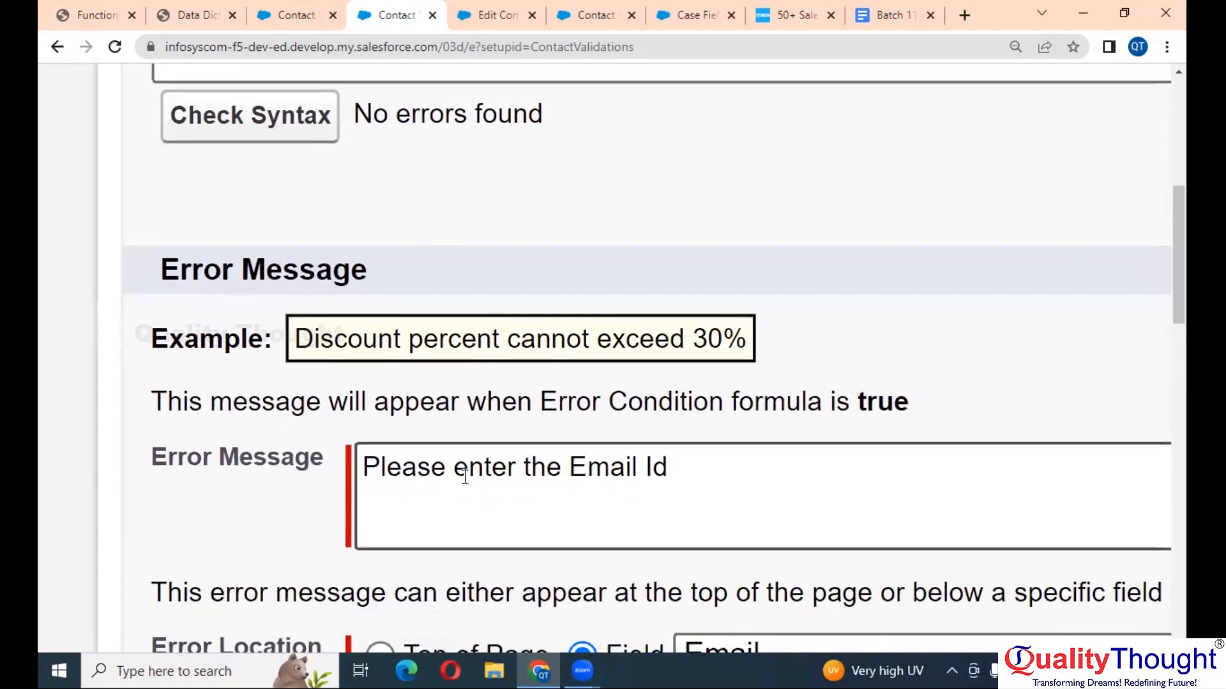
pyautogui.scroll(7, 465, 476)
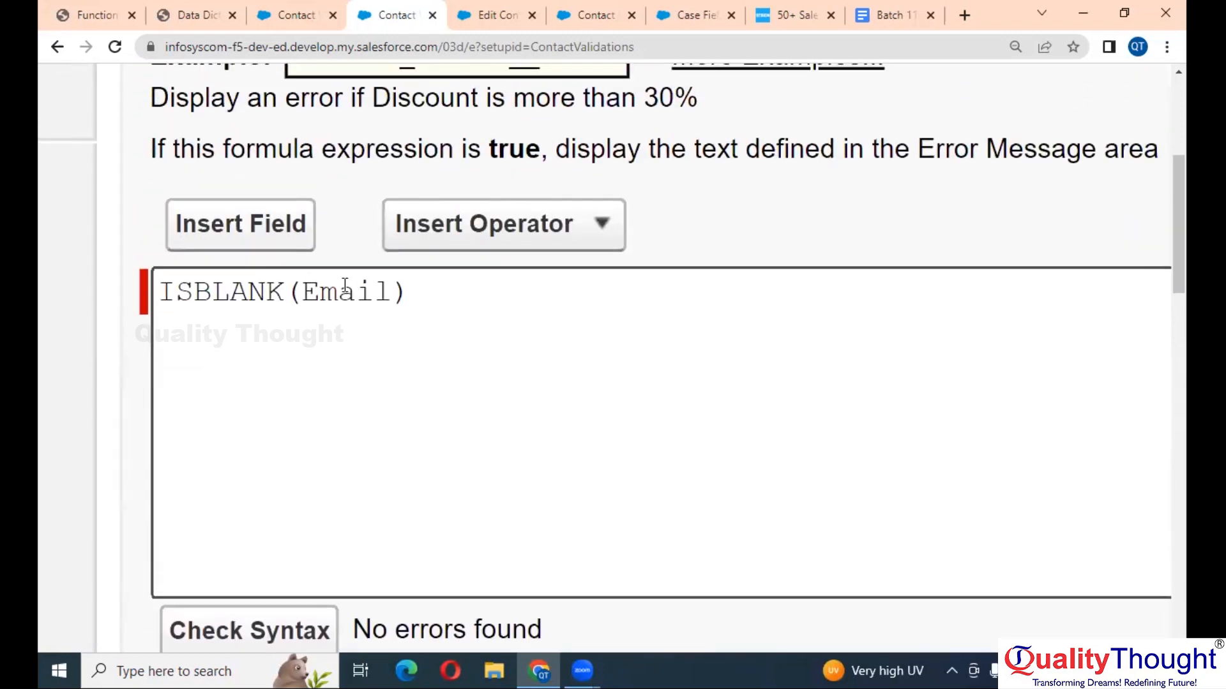
pyautogui.hscroll(2, 482, 332)
pyautogui.click(362, 311)
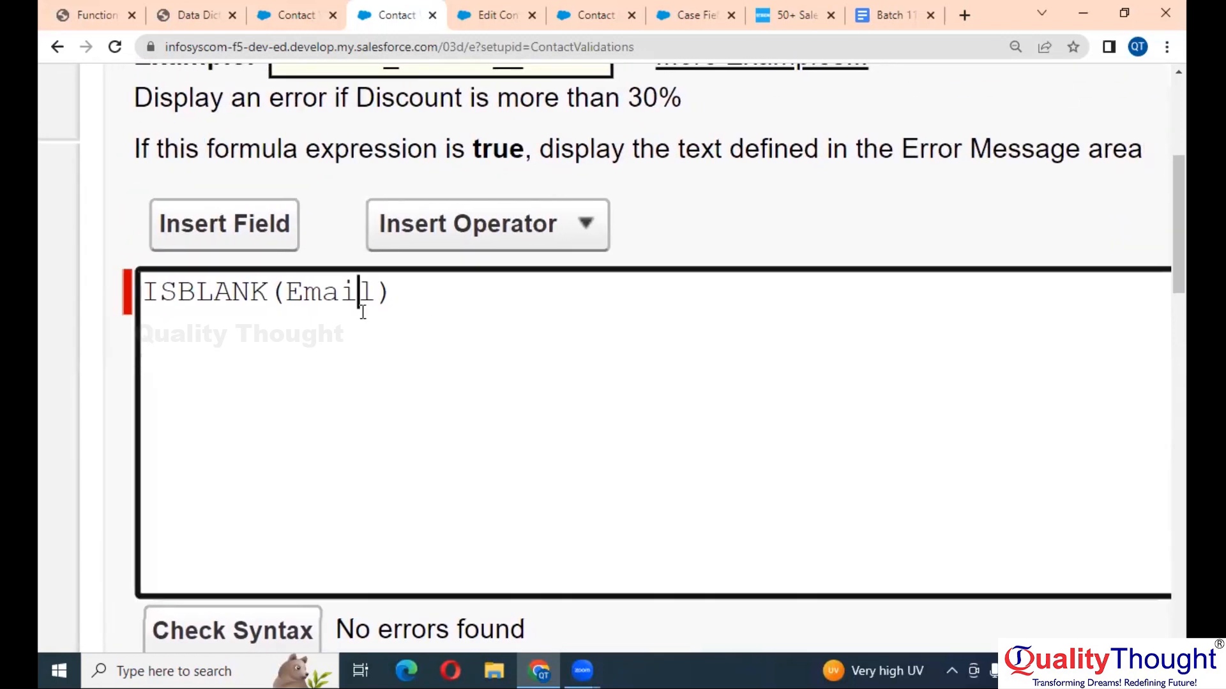
pyautogui.click(171, 297)
# - Add the line 'Email is Blank ?' under the Date of Birth note in Google Docs
pyautogui.click(900, 9)
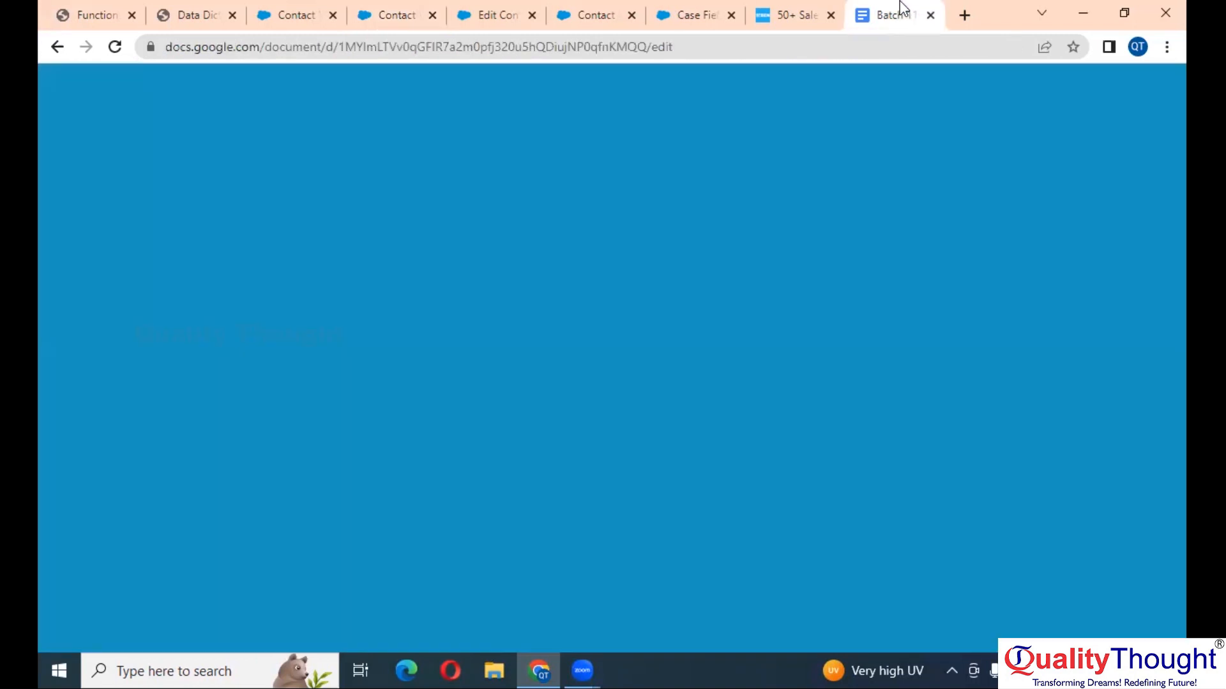
pyautogui.click(641, 293)
pyautogui.scroll(-2, 641, 292)
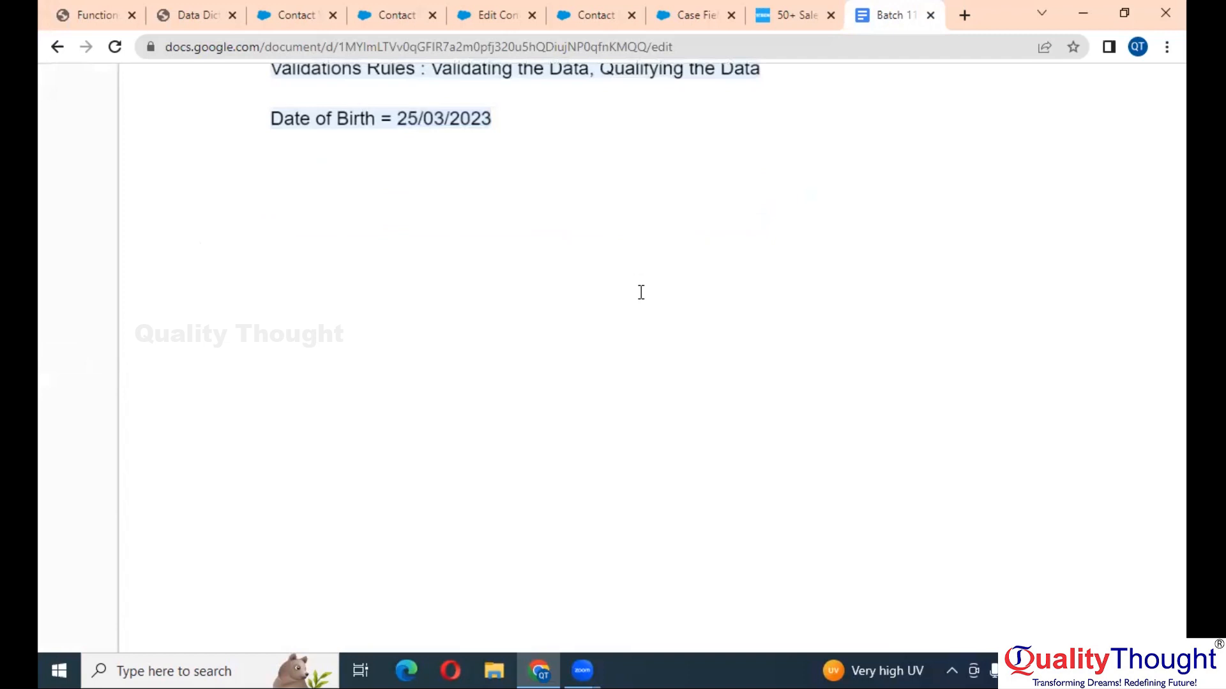
pyautogui.press('Return')
pyautogui.press('Return')
pyautogui.write('Email is Blank ')
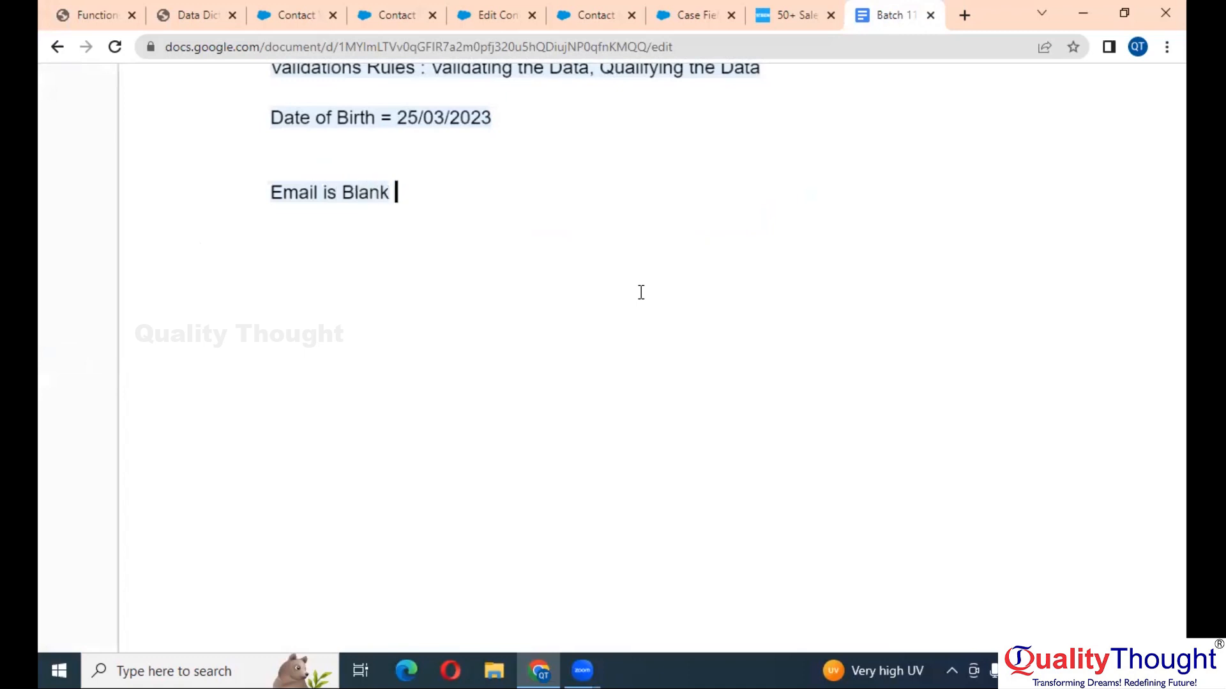
pyautogui.write('?')
pyautogui.press('Return')
pyautogui.press('Return')
pyautogui.click(266, 9)
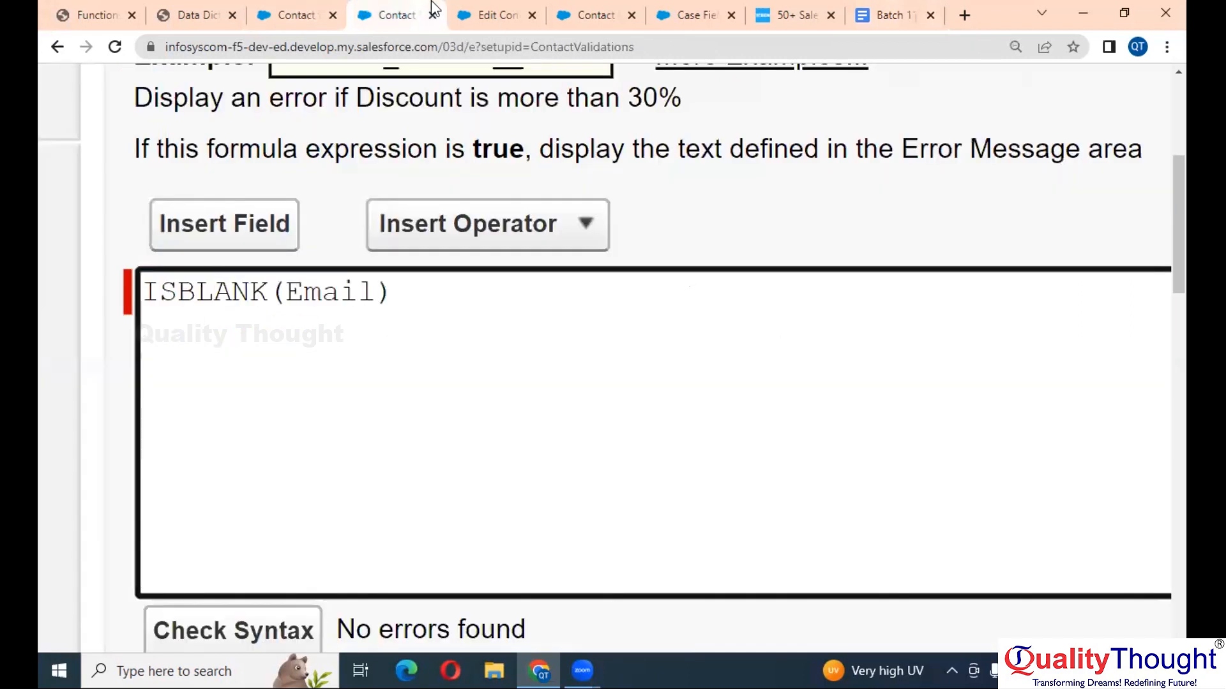
# - Start a new contact from the Contacts home page, entering a last name and leaving Email empty
pyautogui.click(297, 15)
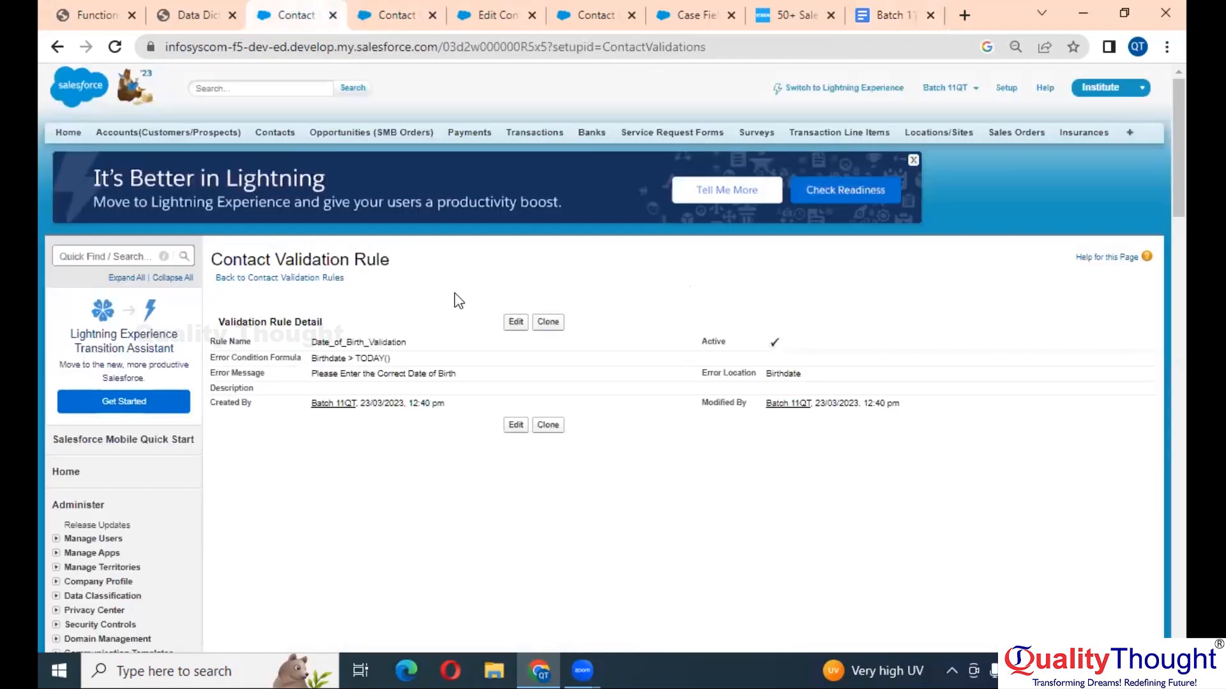
pyautogui.click(286, 134)
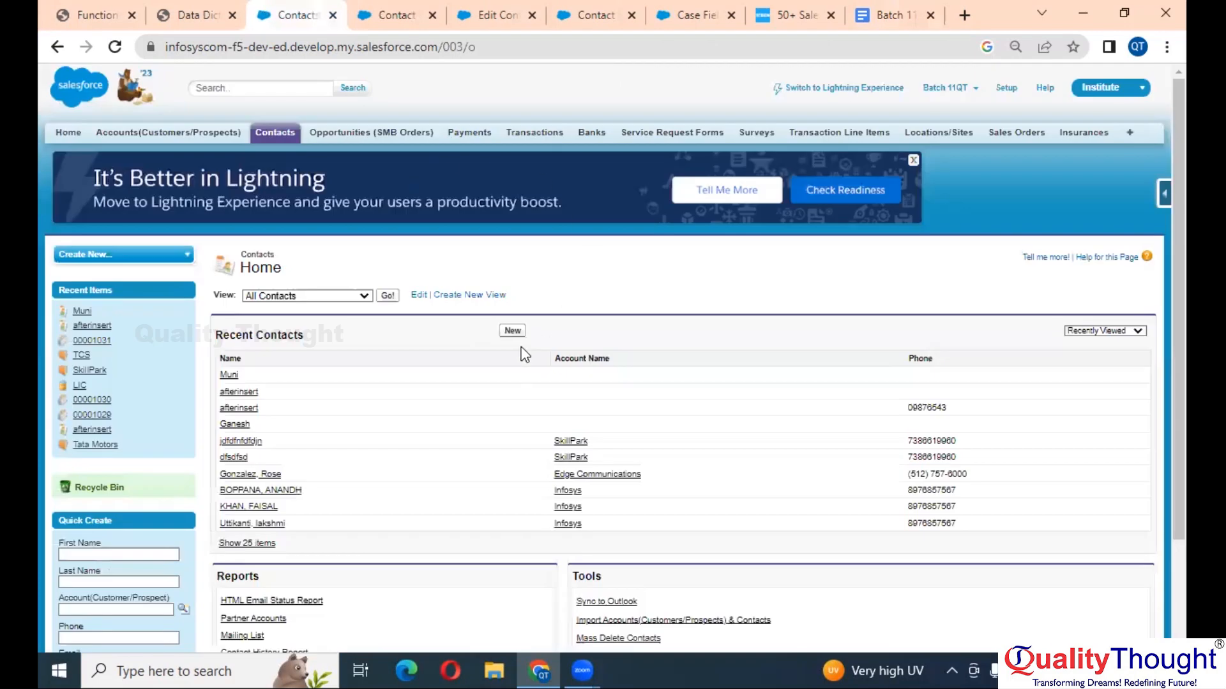
pyautogui.click(513, 331)
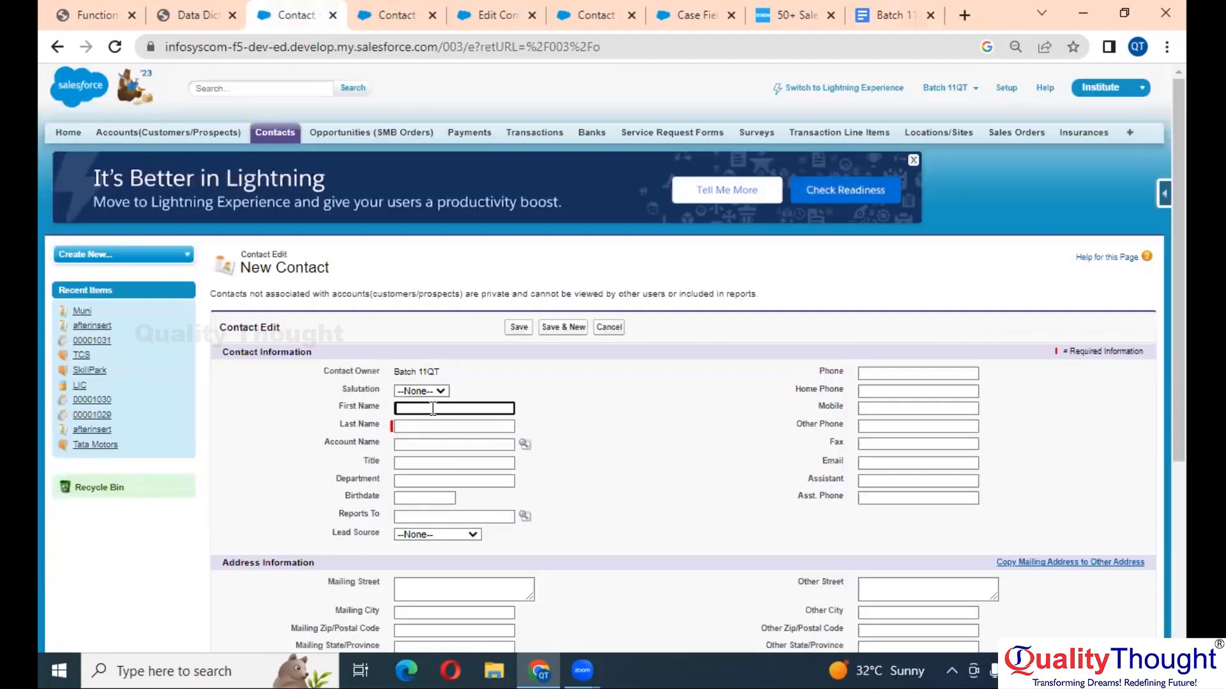
pyautogui.click(445, 429)
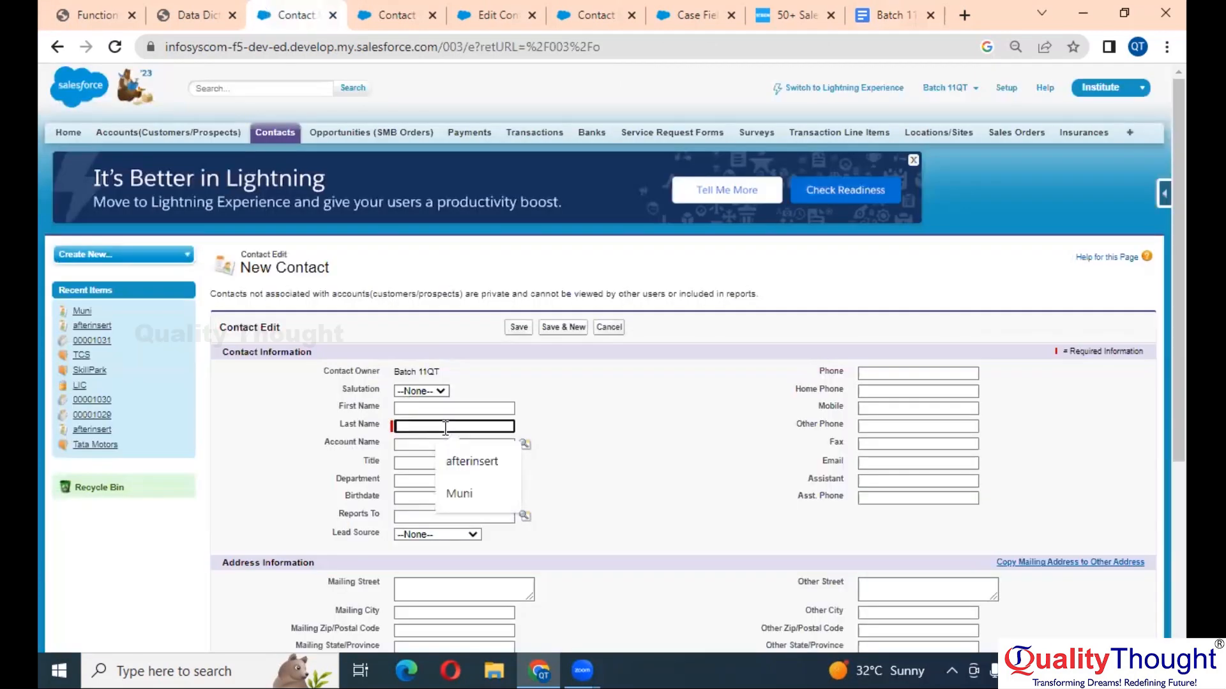
pyautogui.write('Gopi')
pyautogui.click(627, 427)
pyautogui.scroll(5, 627, 427)
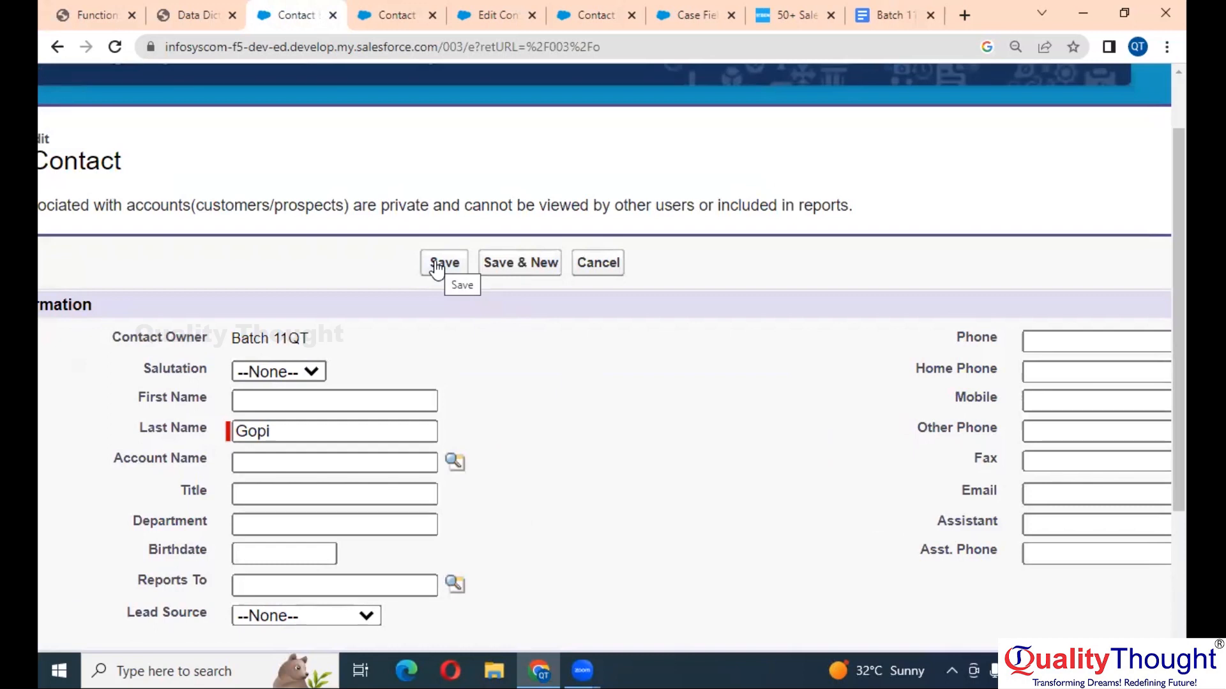
pyautogui.hscroll(5, 798, 421)
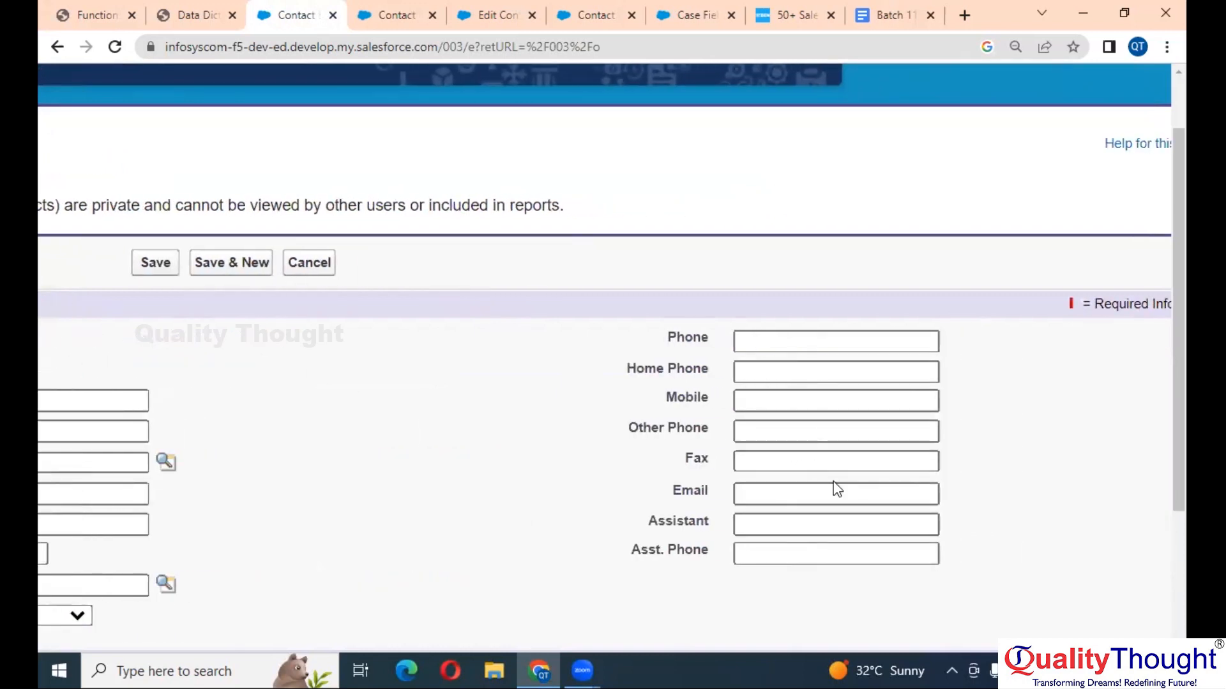
pyautogui.scroll(-1, 696, 476)
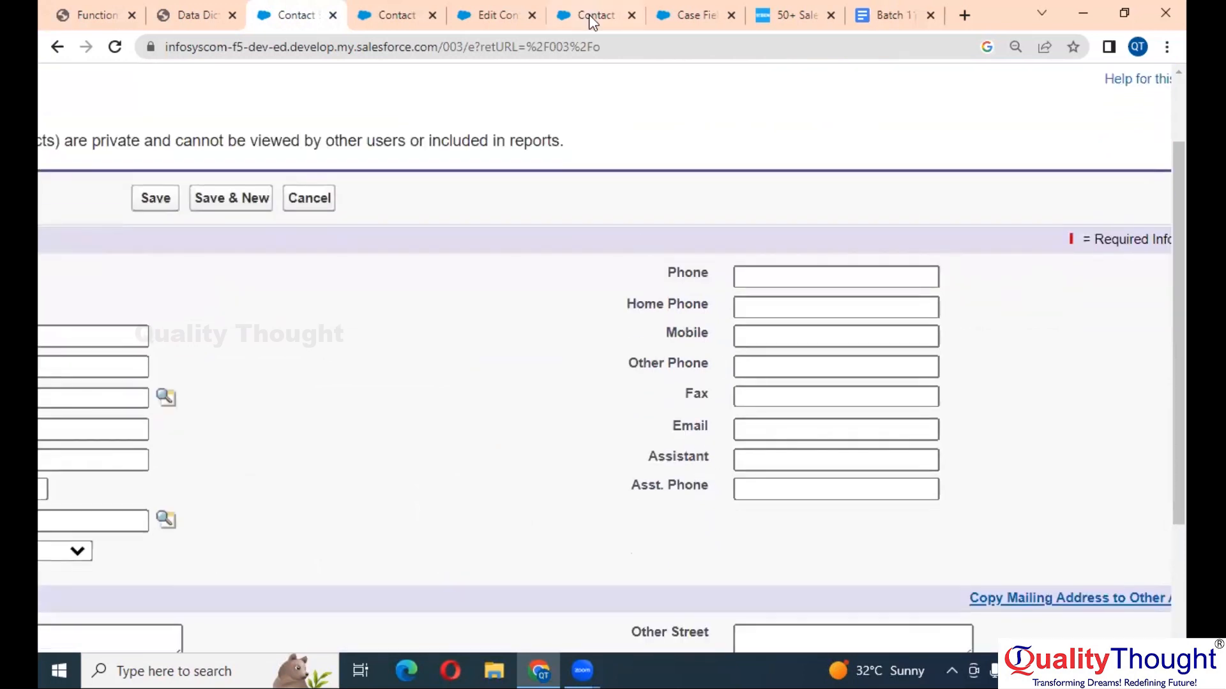
# - Type 'True , it is Blank' beneath the Email question in the Google Docs notes
pyautogui.click(883, 12)
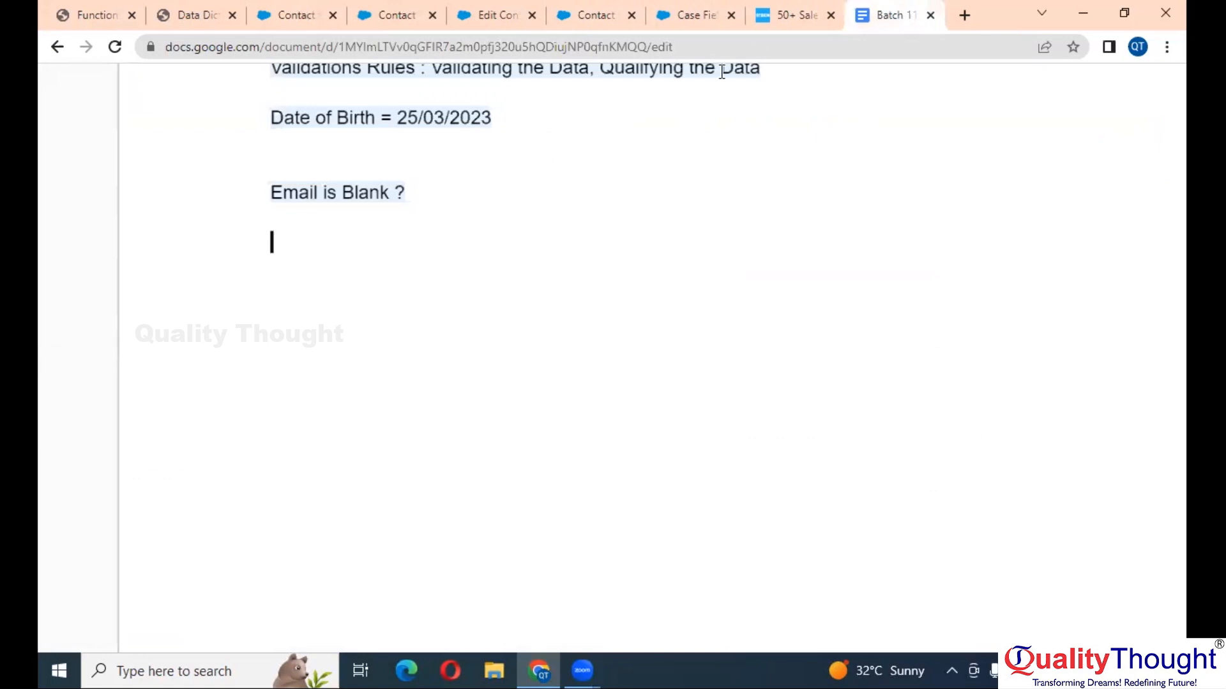
pyautogui.write('True ')
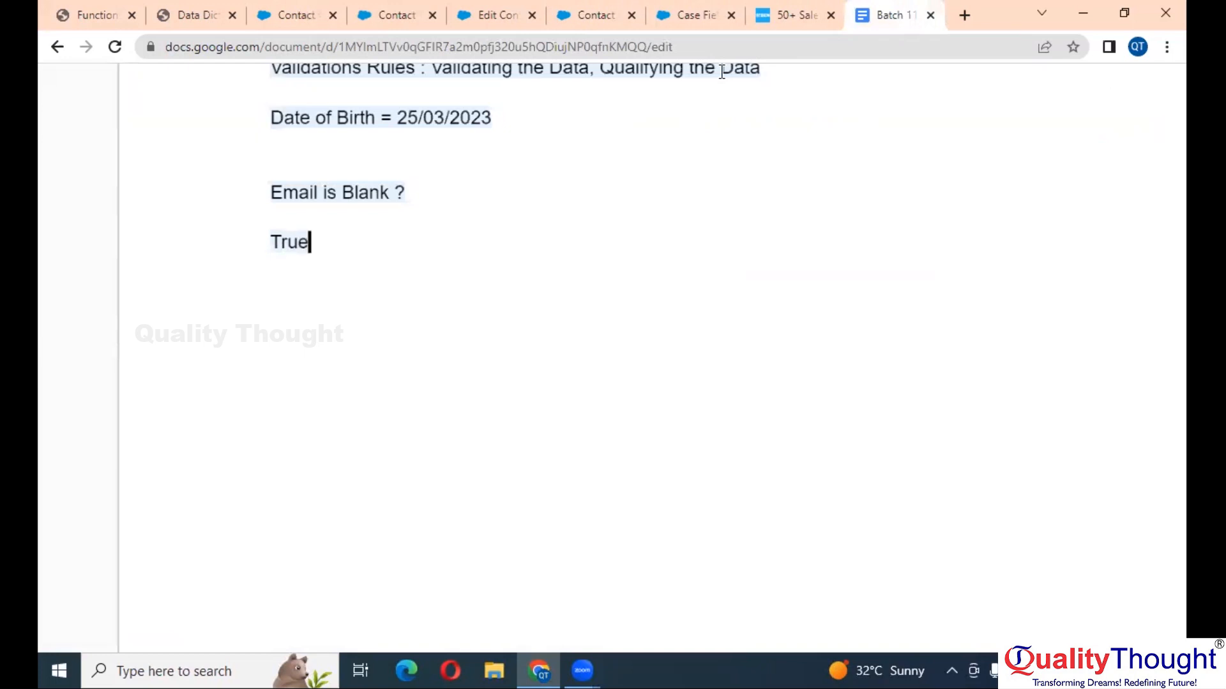
pyautogui.write(', it is Blank')
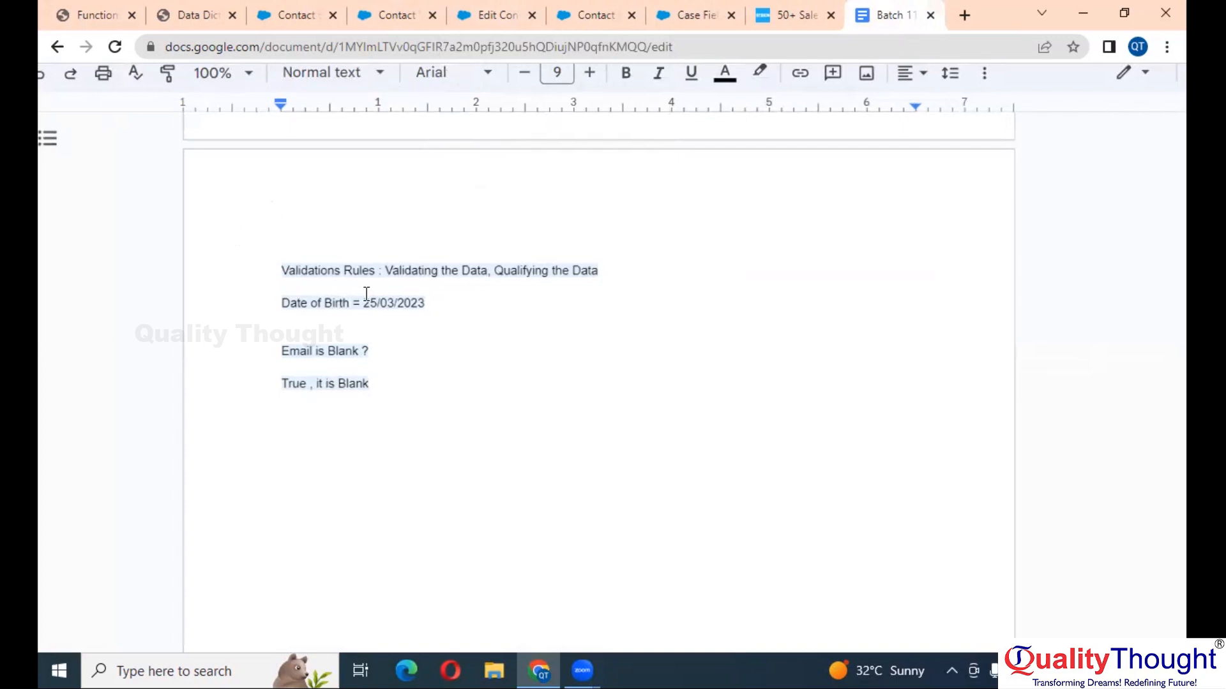
# - Save the active Email_Mandatory validation rule with formula ISBLANK(Email)
pyautogui.click(285, 13)
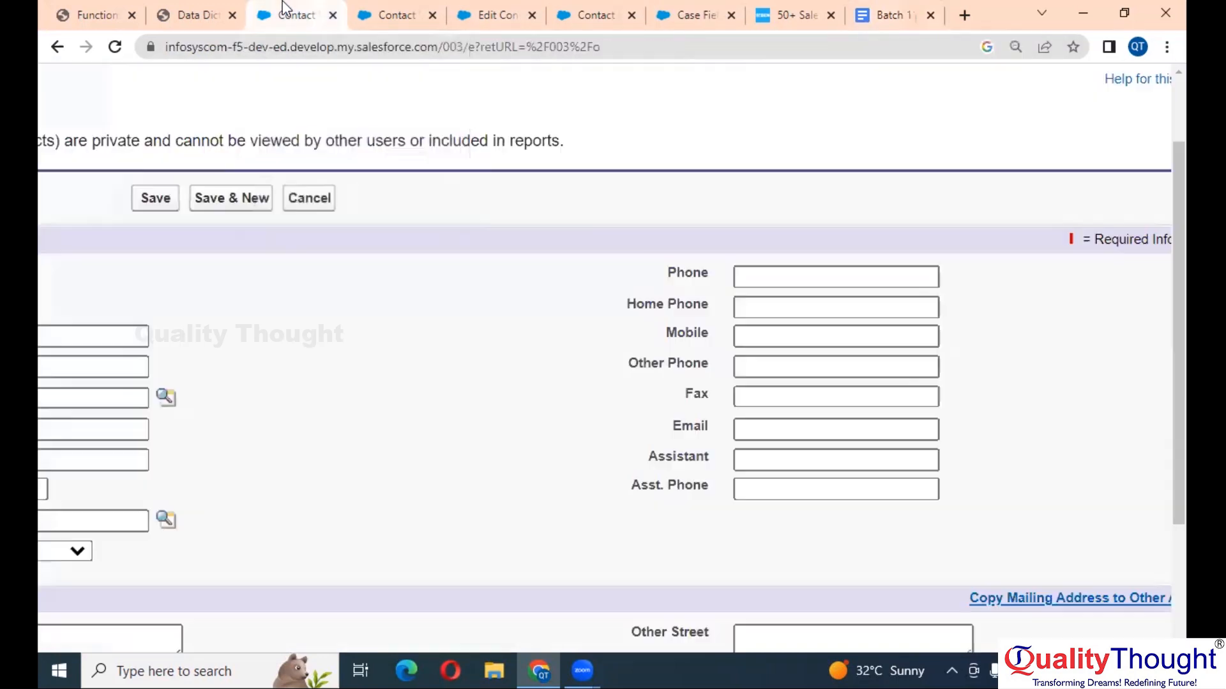
pyautogui.click(387, 5)
pyautogui.scroll(-3, 376, 246)
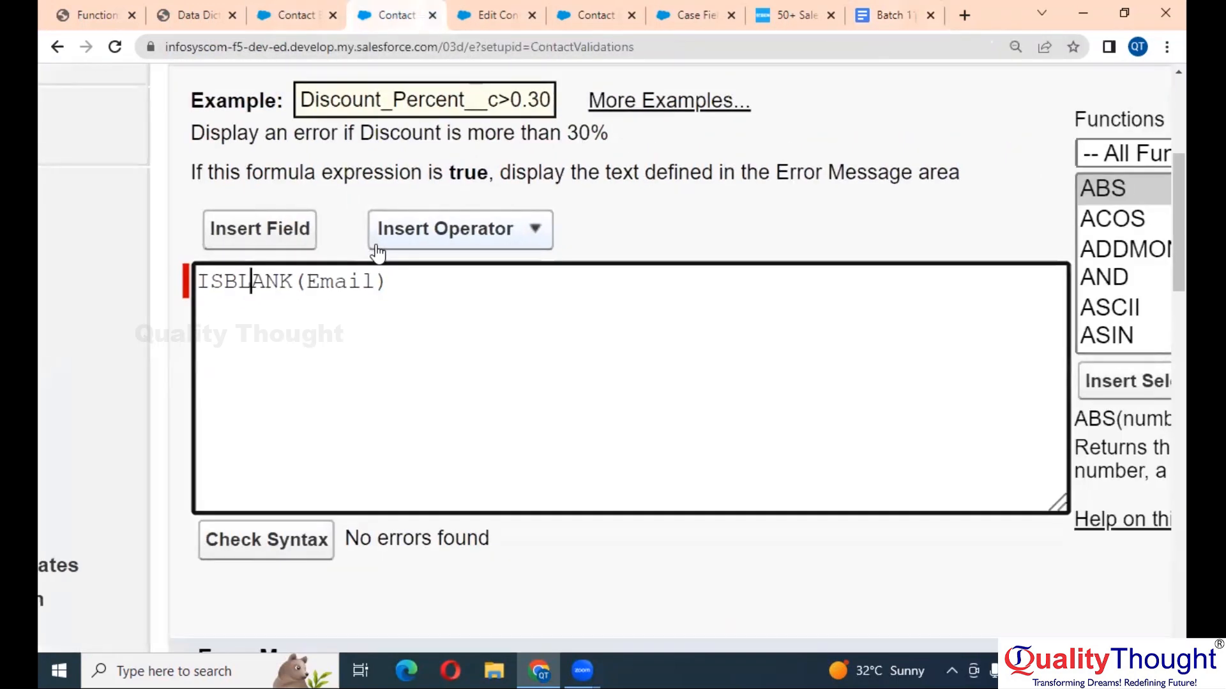
pyautogui.scroll(-3, 377, 252)
pyautogui.scroll(-5, 452, 391)
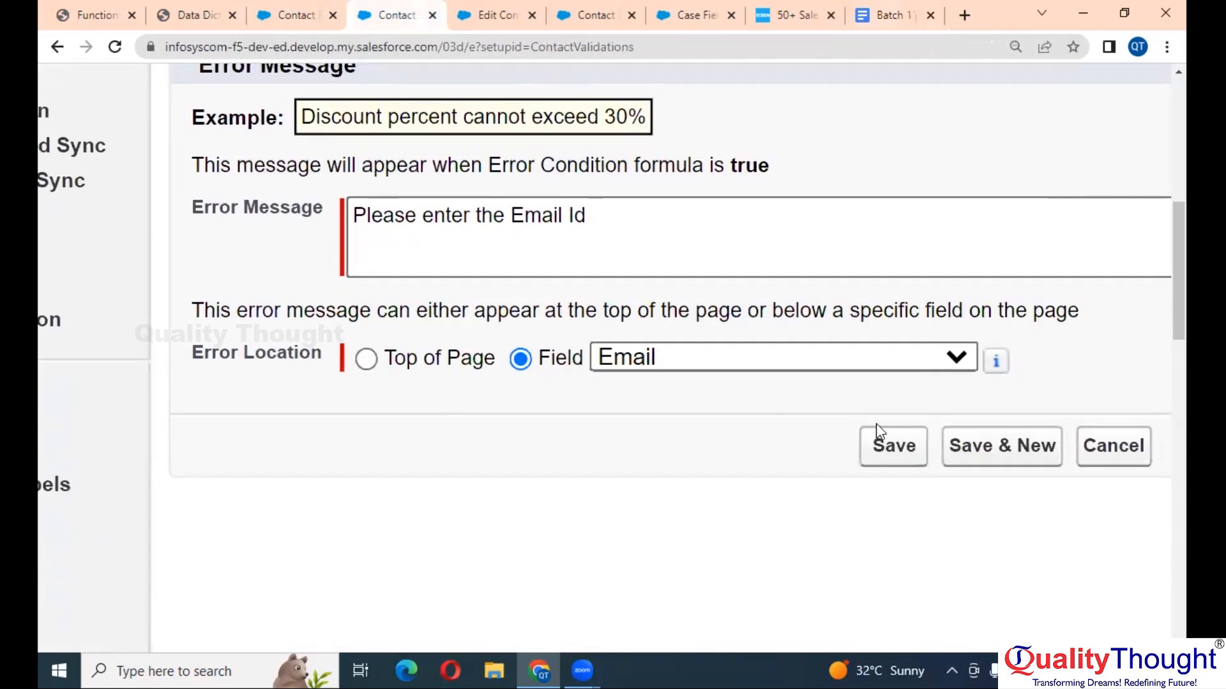
pyautogui.click(894, 446)
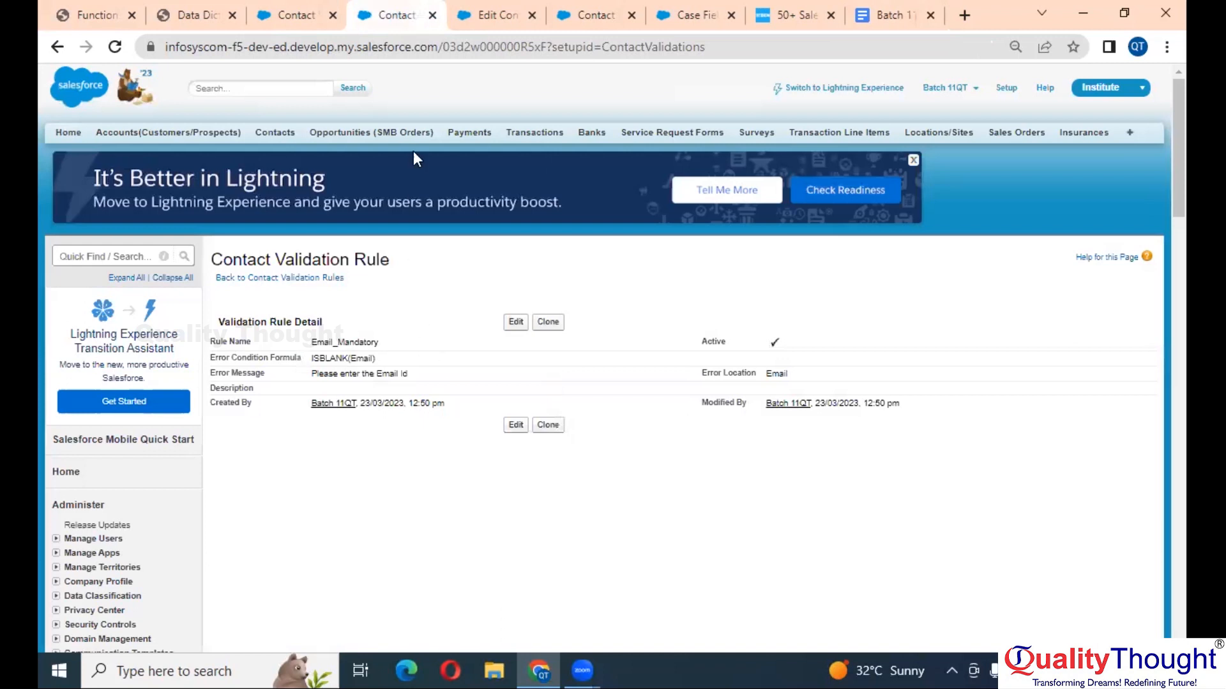
# - Reload the New Contact form and enter a new last name, leaving Email blank
pyautogui.click(296, 14)
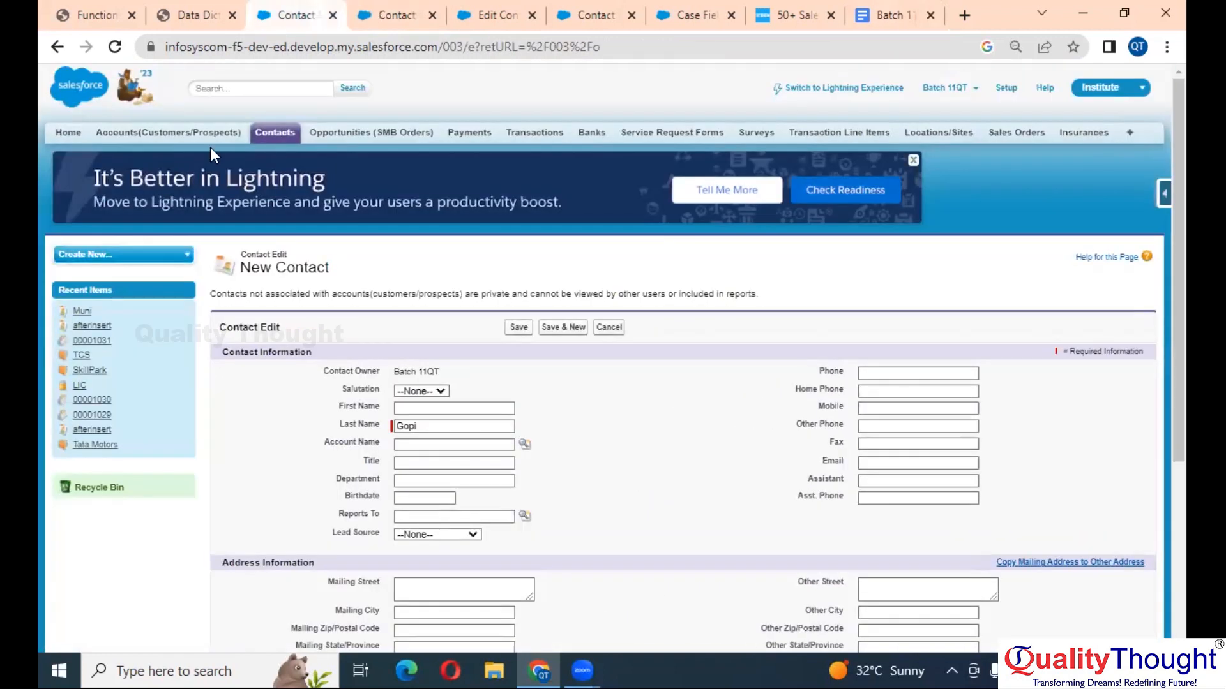
pyautogui.click(114, 50)
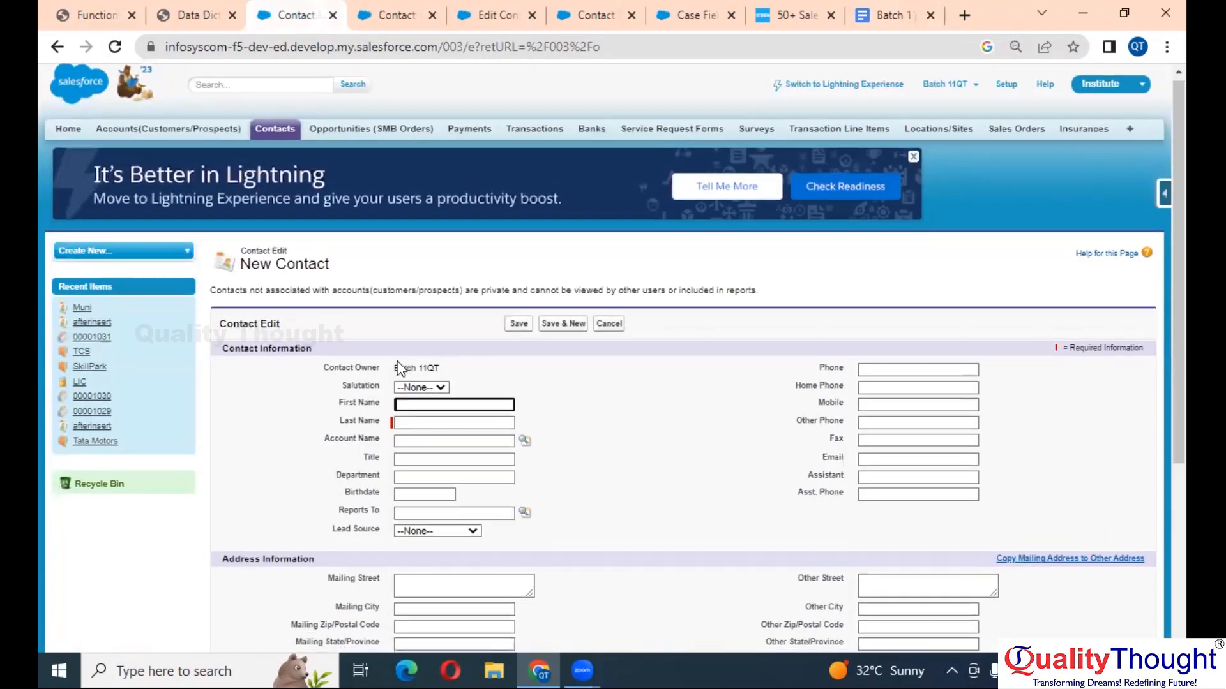
pyautogui.scroll(-2, 428, 309)
pyautogui.click(428, 292)
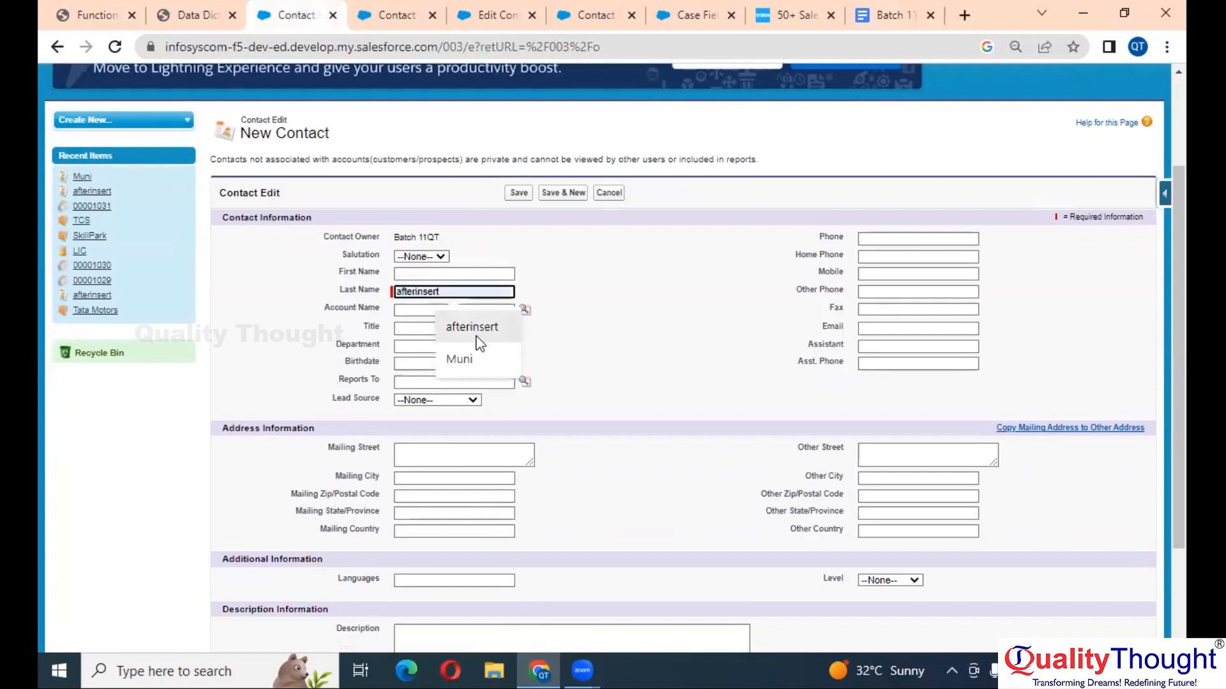
pyautogui.click(467, 351)
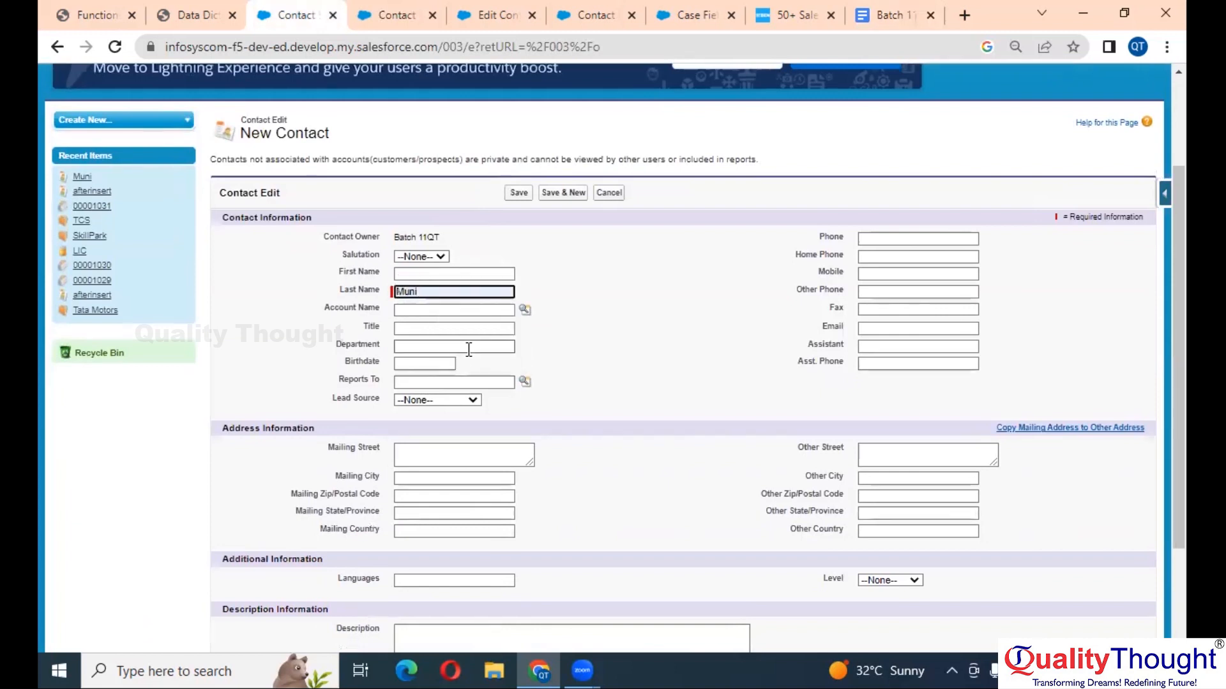
pyautogui.write('karnakar')
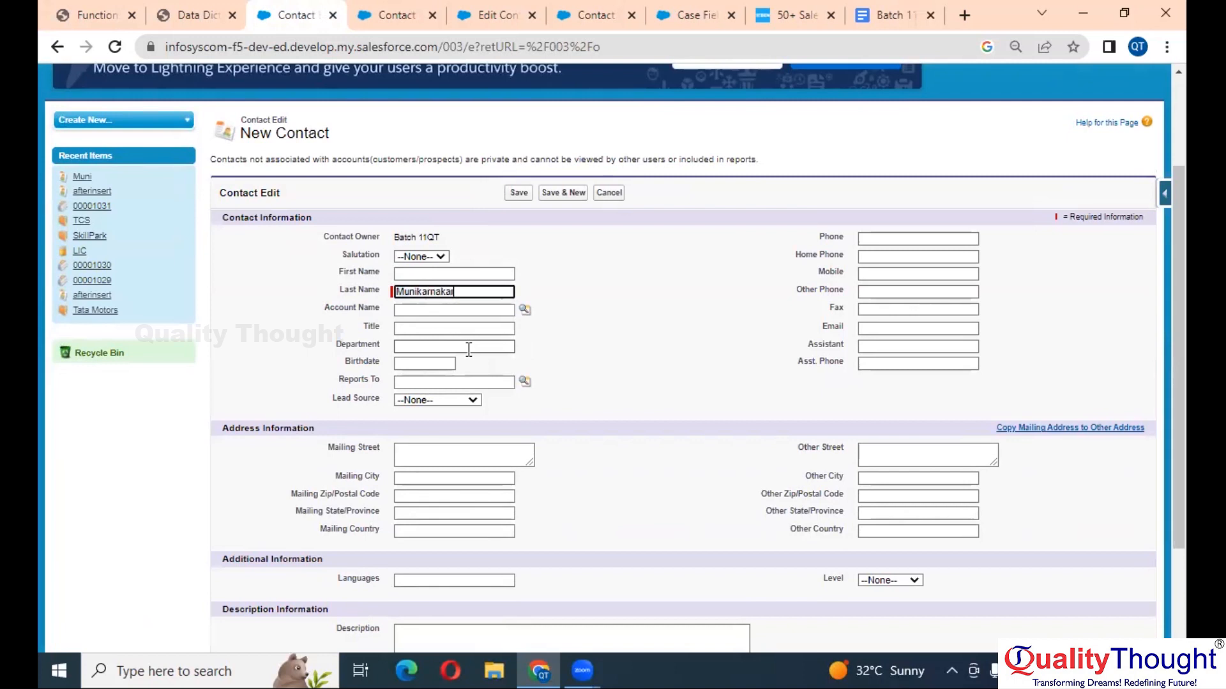
# - Try saving without Email to trigger 'Please enter the Email Id', then enter an email address
pyautogui.click(519, 194)
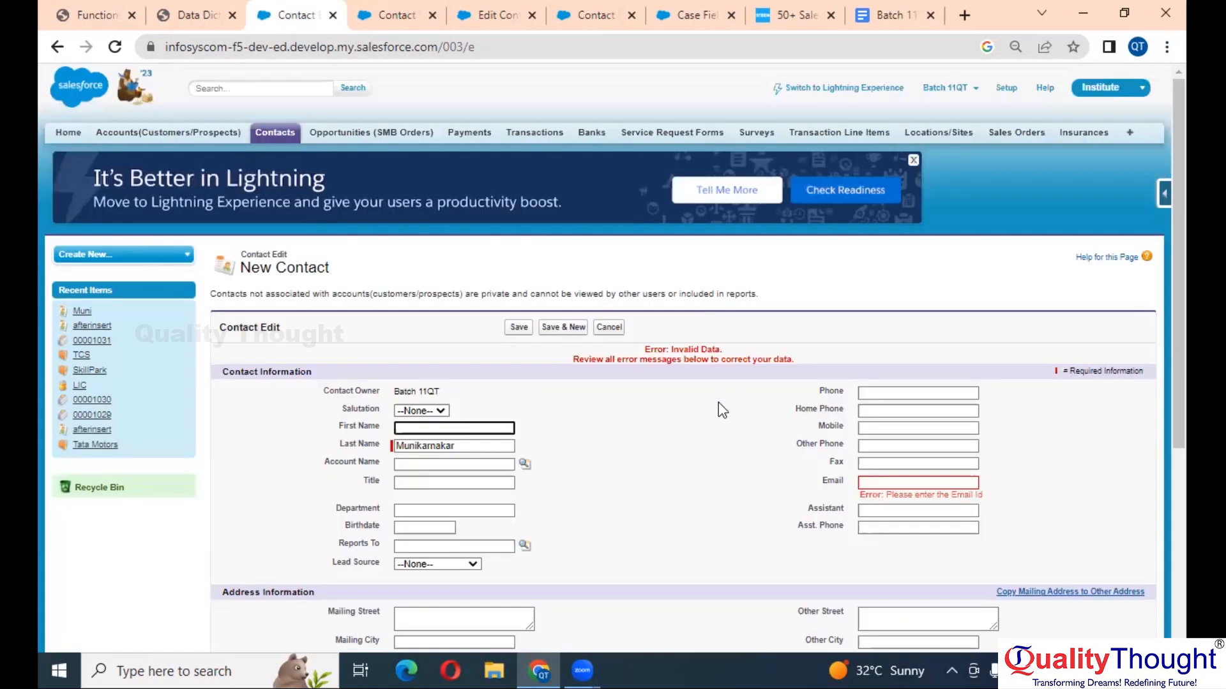
pyautogui.hotkey('ctrl', '+')
pyautogui.hotkey('ctrl', '+')
pyautogui.hotkey('ctrl', '+')
pyautogui.hotkey('ctrl', '+')
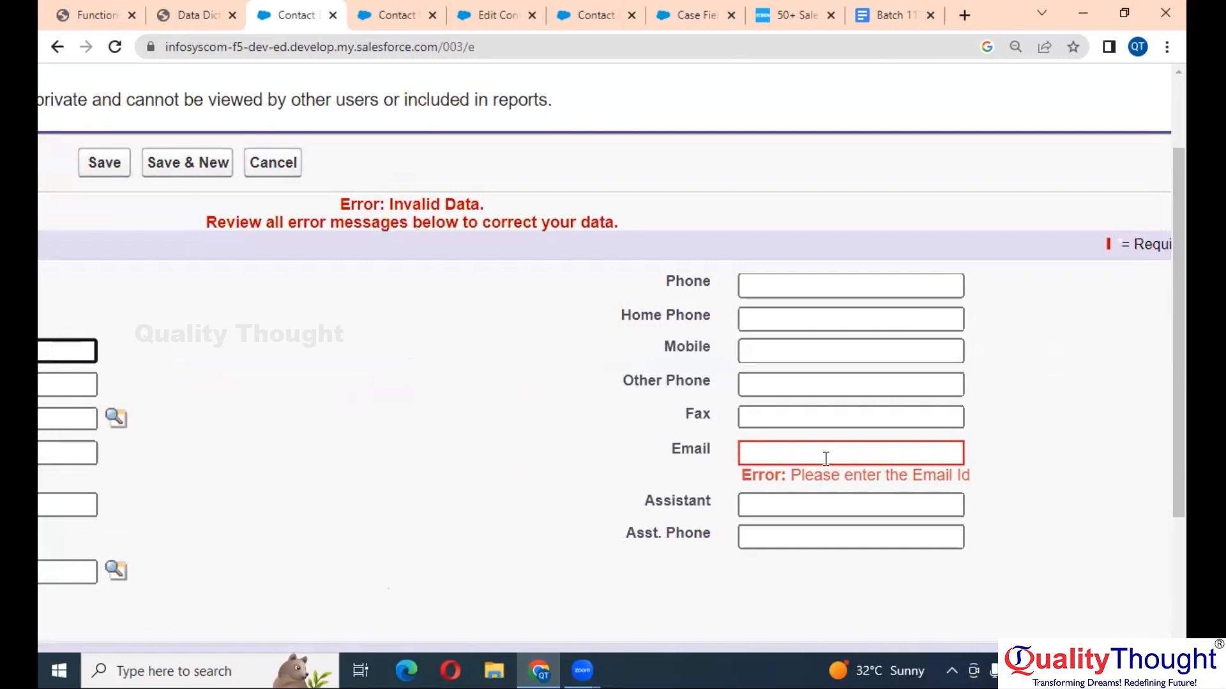
pyautogui.click(845, 450)
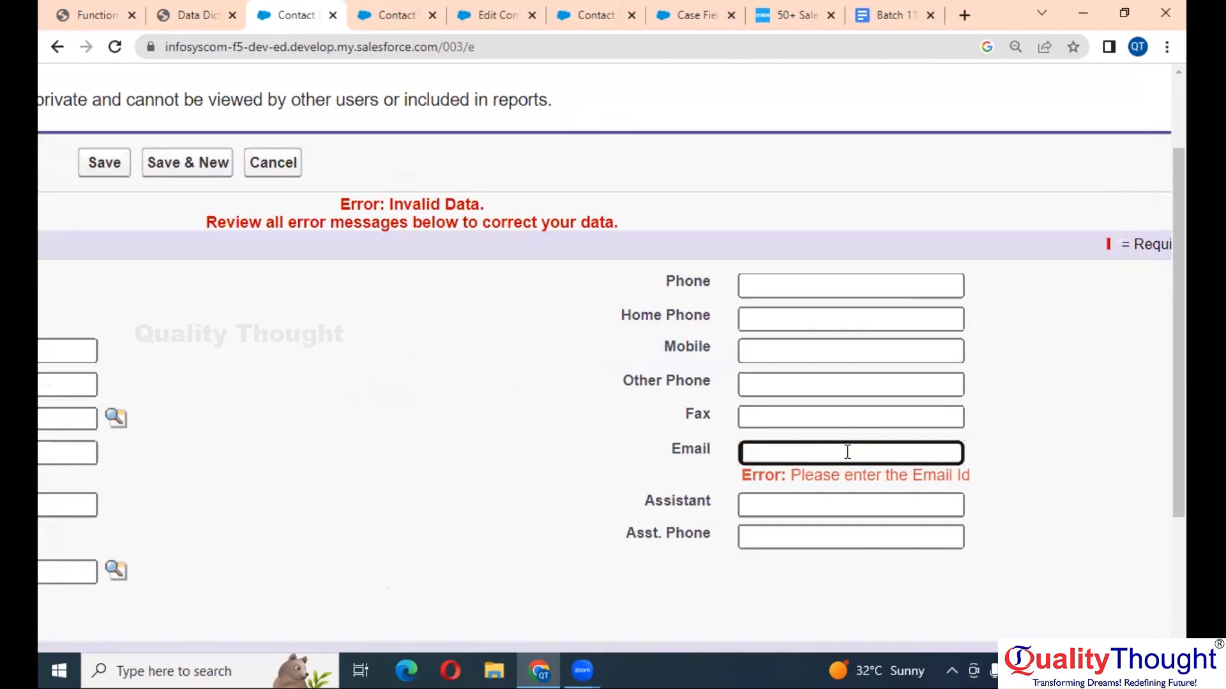
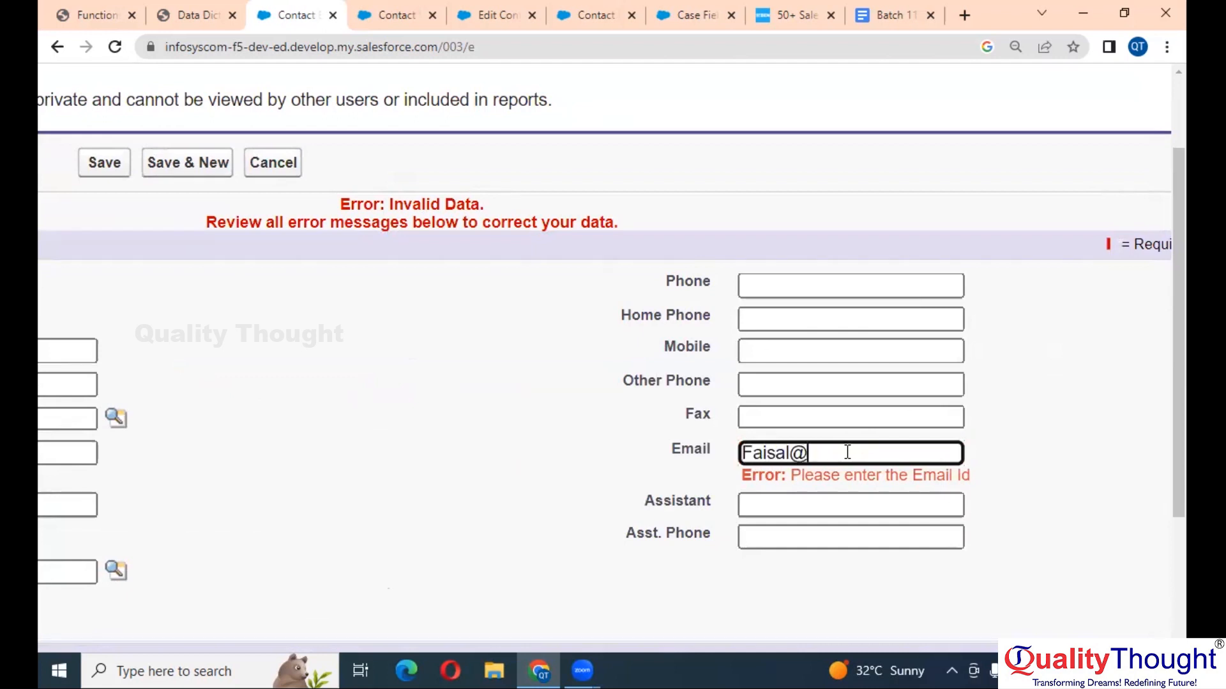
pyautogui.hotkey('ctrl', '-')
pyautogui.hotkey('ctrl', '-')
pyautogui.hotkey('ctrl', '-')
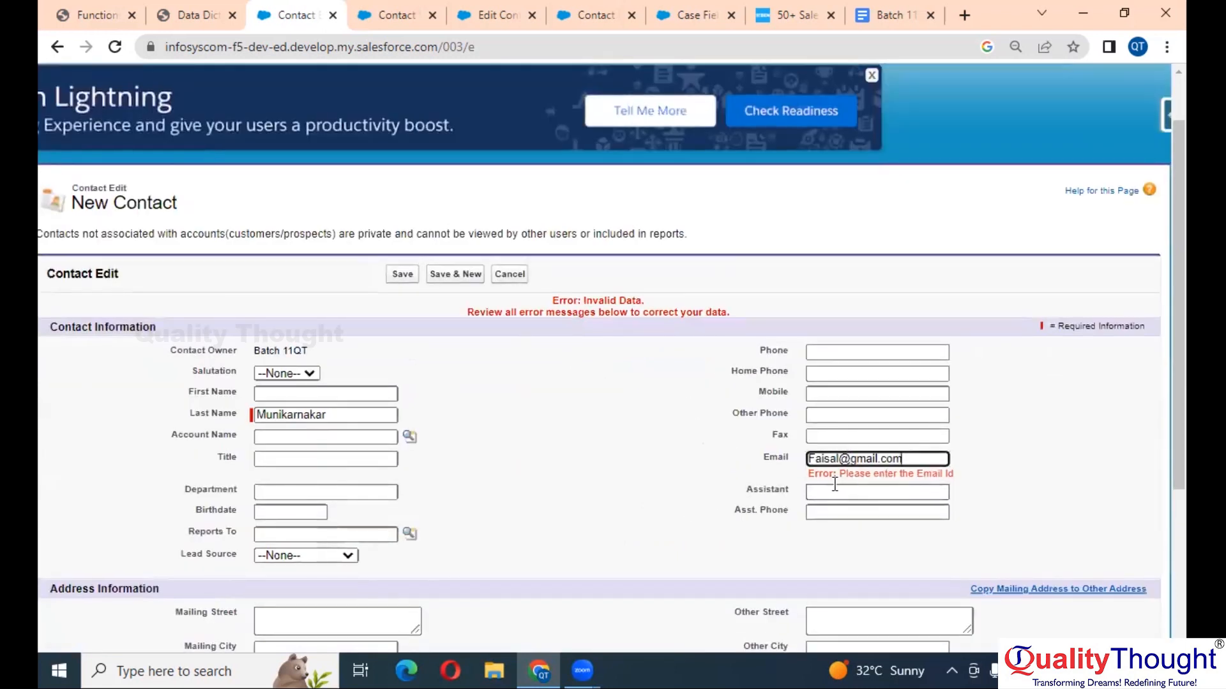
pyautogui.click(667, 469)
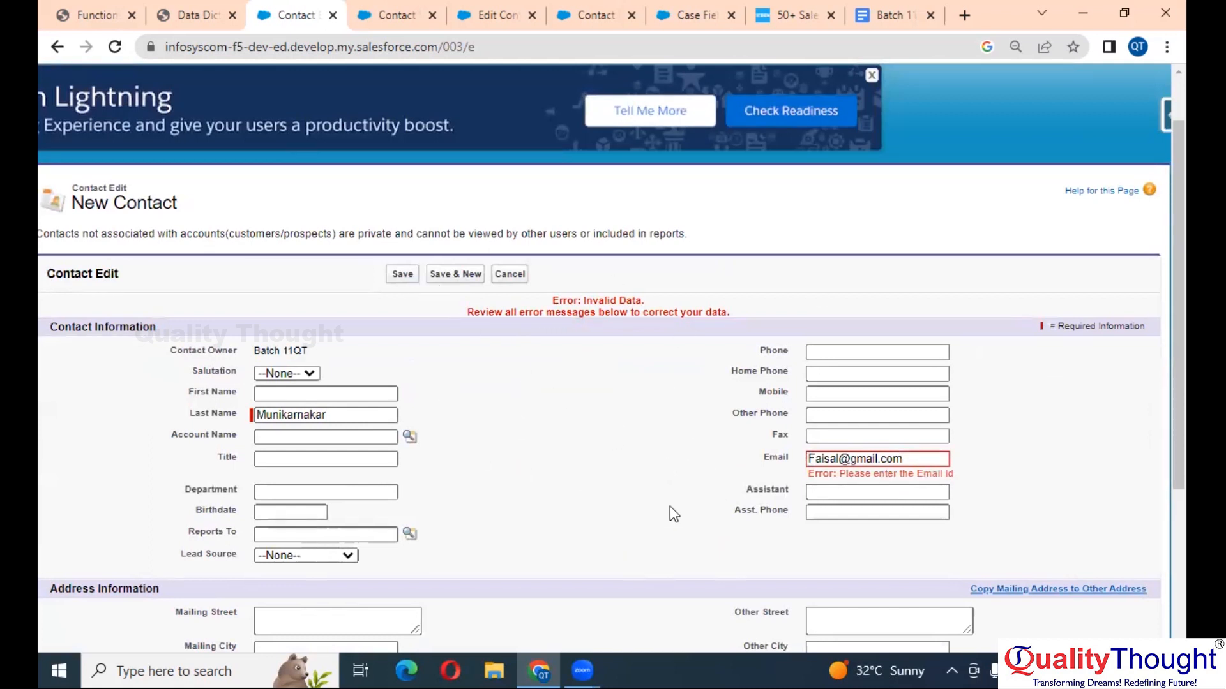
pyautogui.scroll(-3, 670, 507)
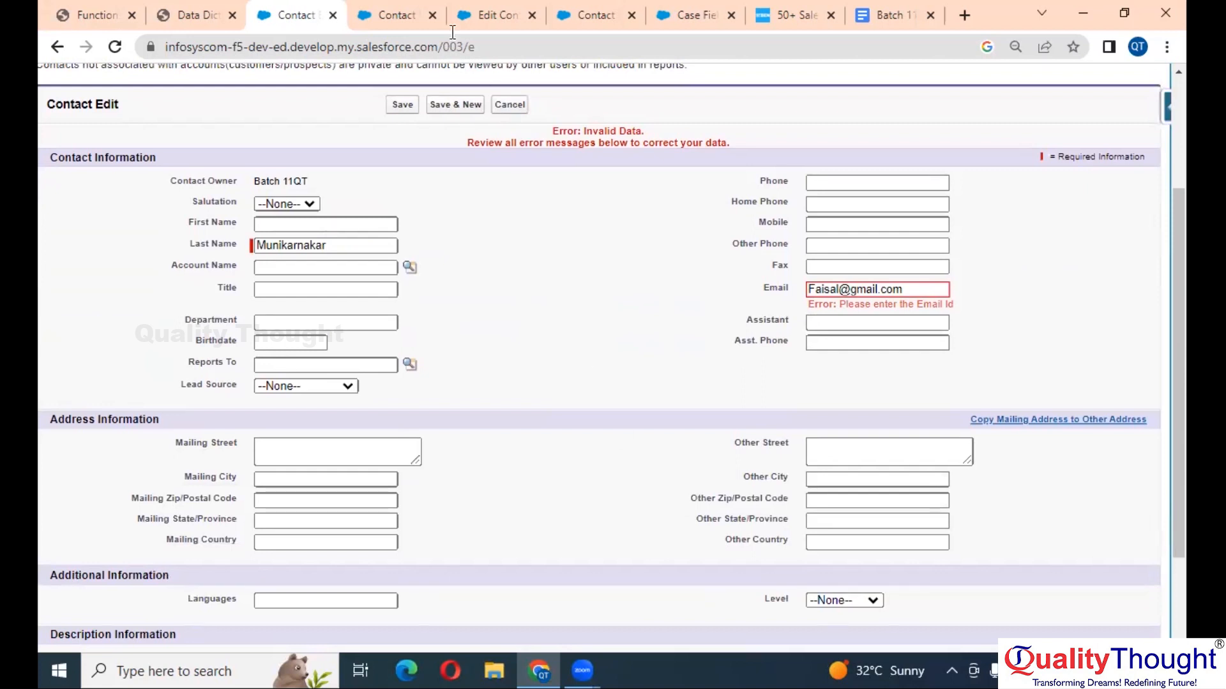
pyautogui.click(396, 14)
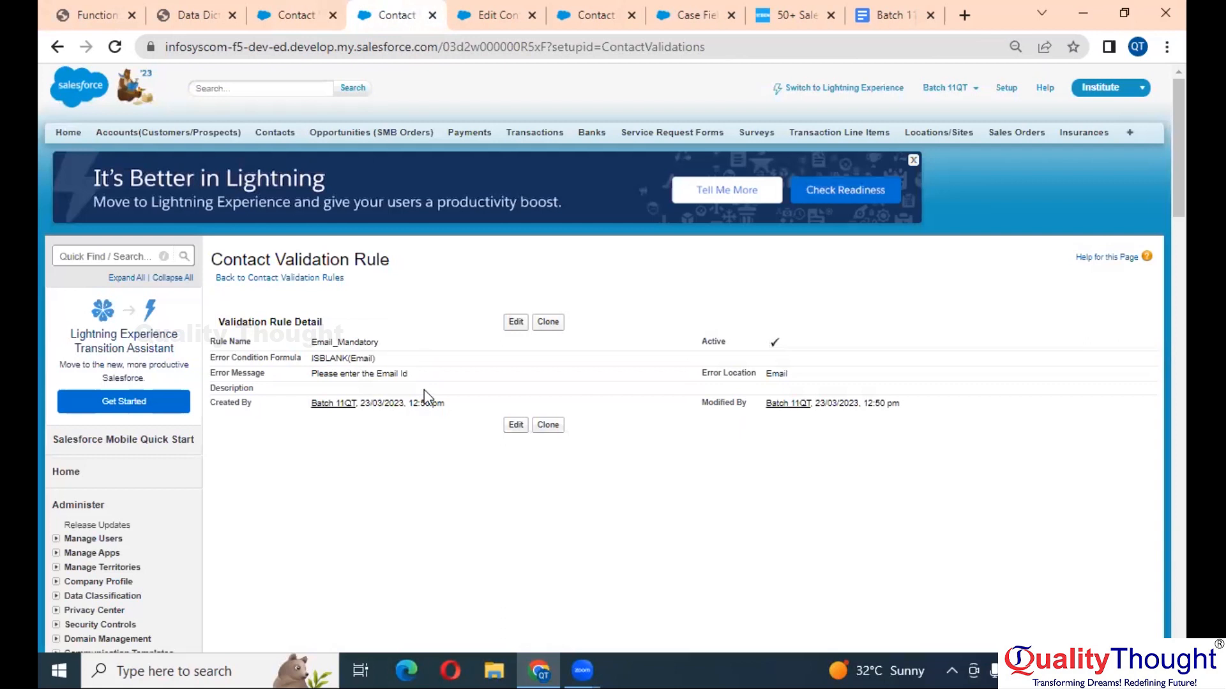
pyautogui.scroll(5, 366, 376)
pyautogui.hscroll(-2, 365, 377)
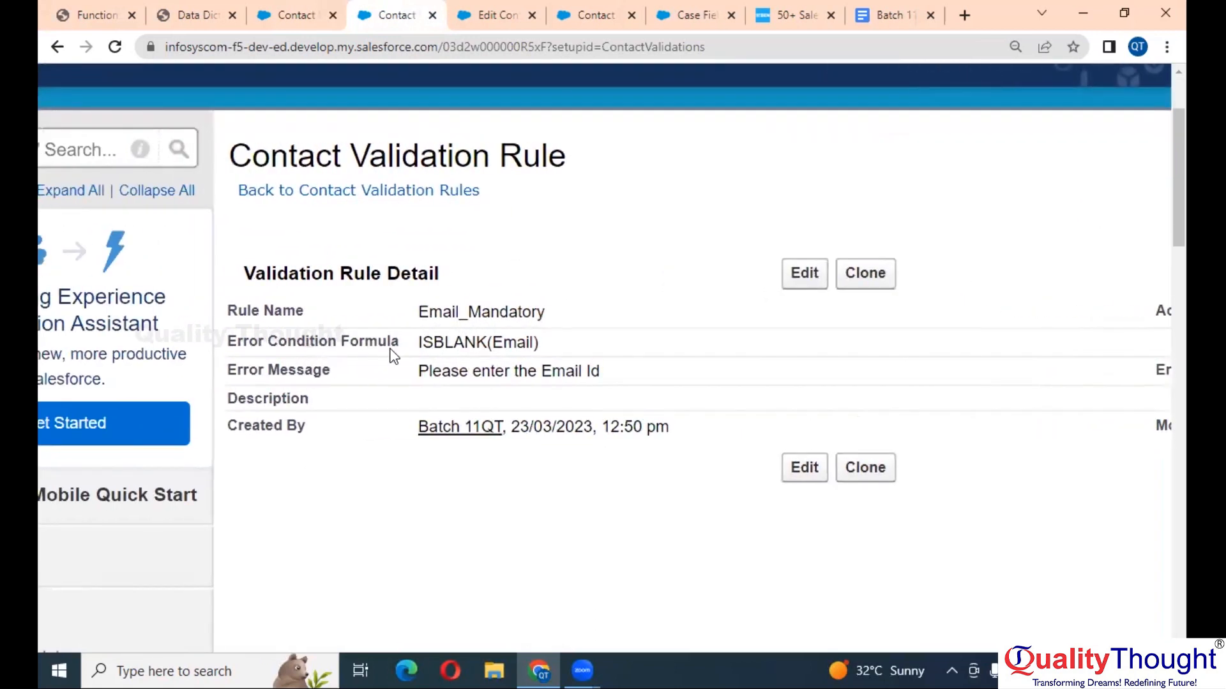
pyautogui.scroll(2, 390, 351)
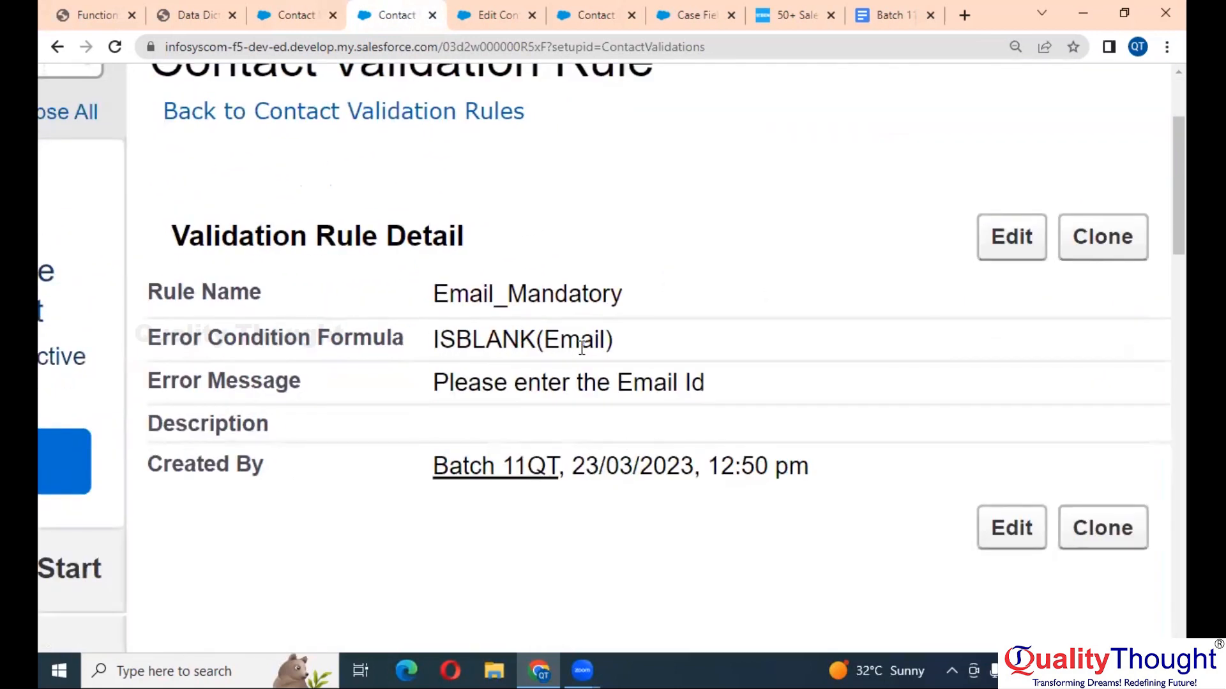
pyautogui.click(298, 13)
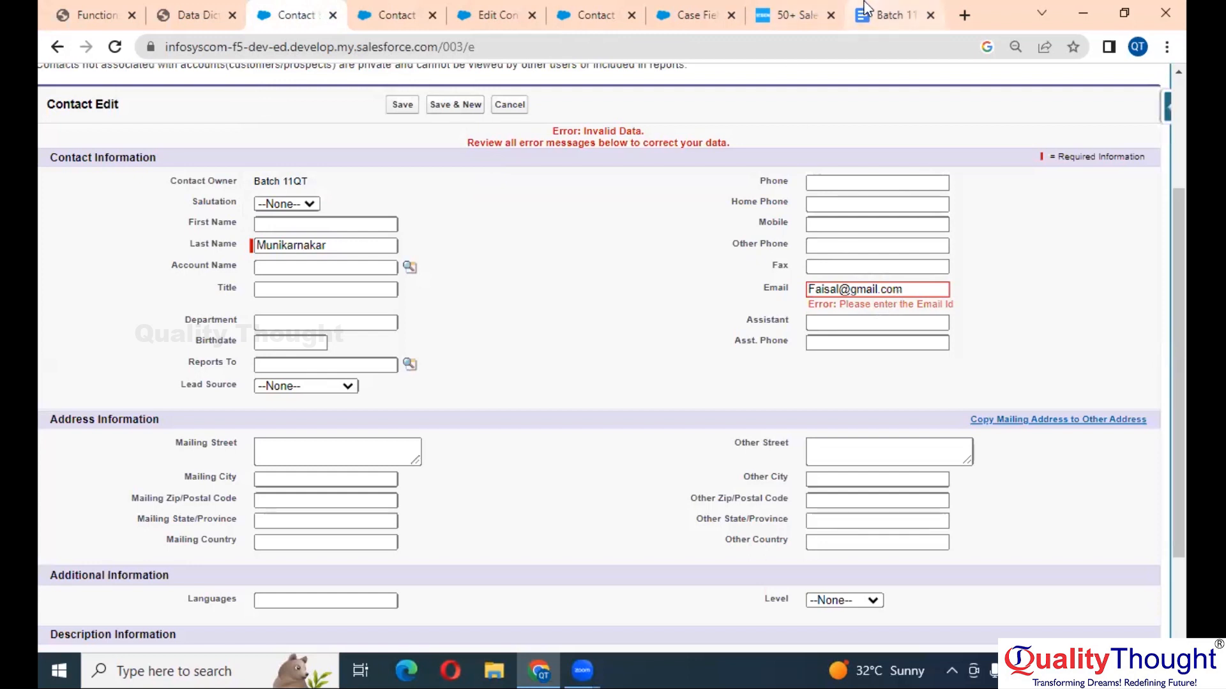
# - Replace 'True , it is Blank' with False as the Google Docs answer
pyautogui.click(887, 15)
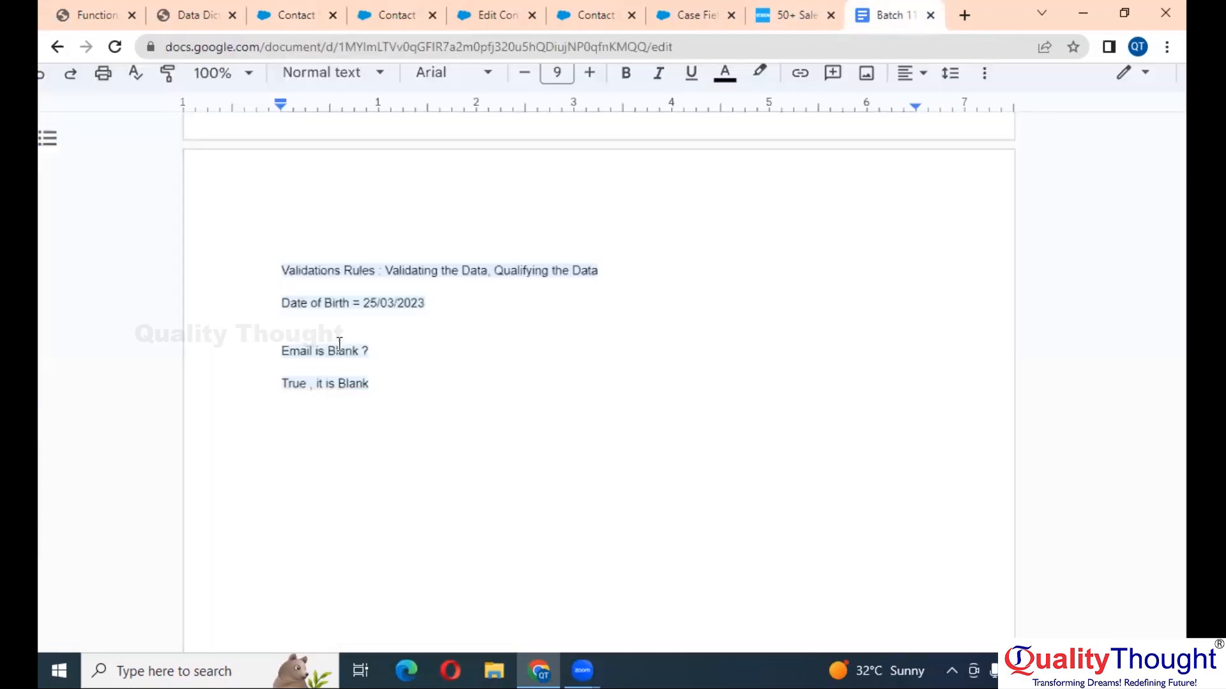
pyautogui.moveTo(373, 383); pyautogui.dragTo(281, 388)
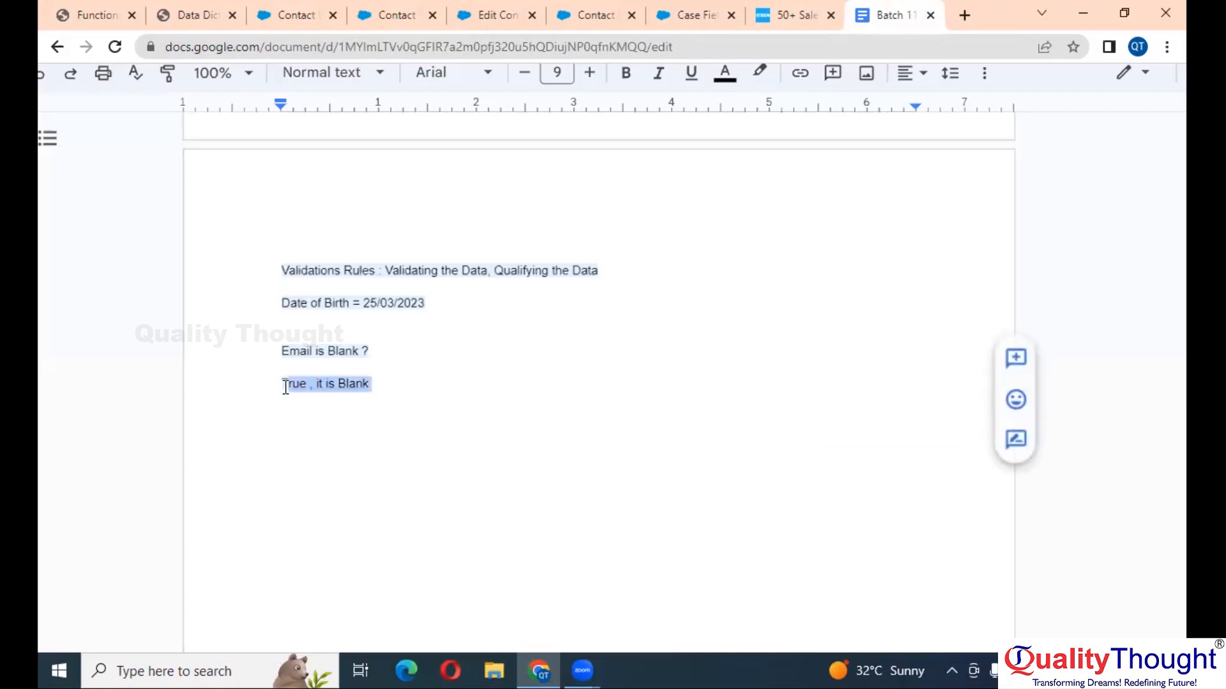
pyautogui.press('BackSpace')
pyautogui.write('False')
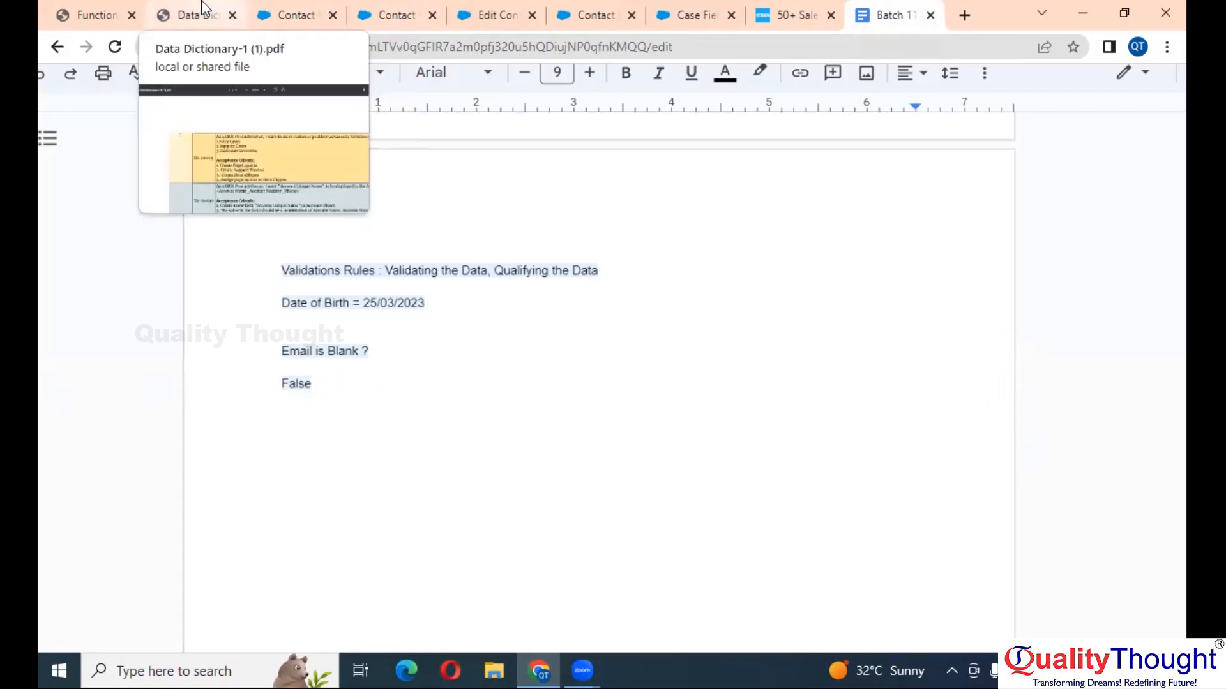
pyautogui.click(402, 8)
# - Save the new contact with its email filled in and dismiss the social accounts tip
pyautogui.click(295, 15)
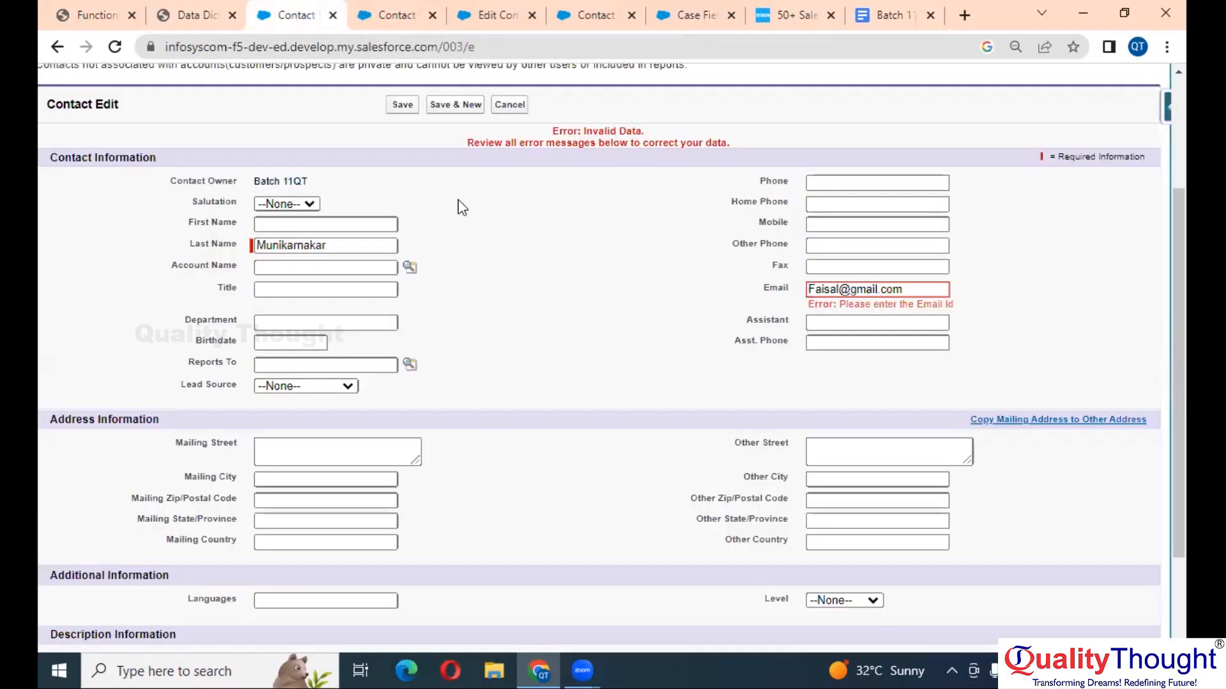
pyautogui.click(401, 106)
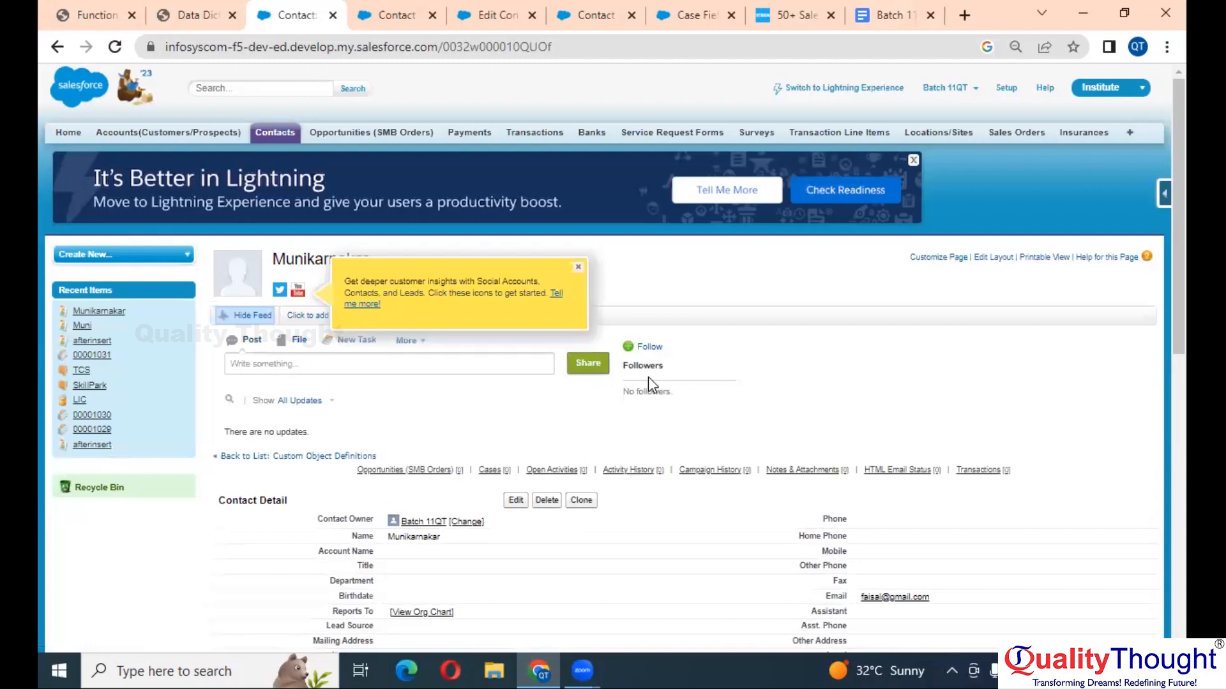
pyautogui.scroll(-2, 648, 376)
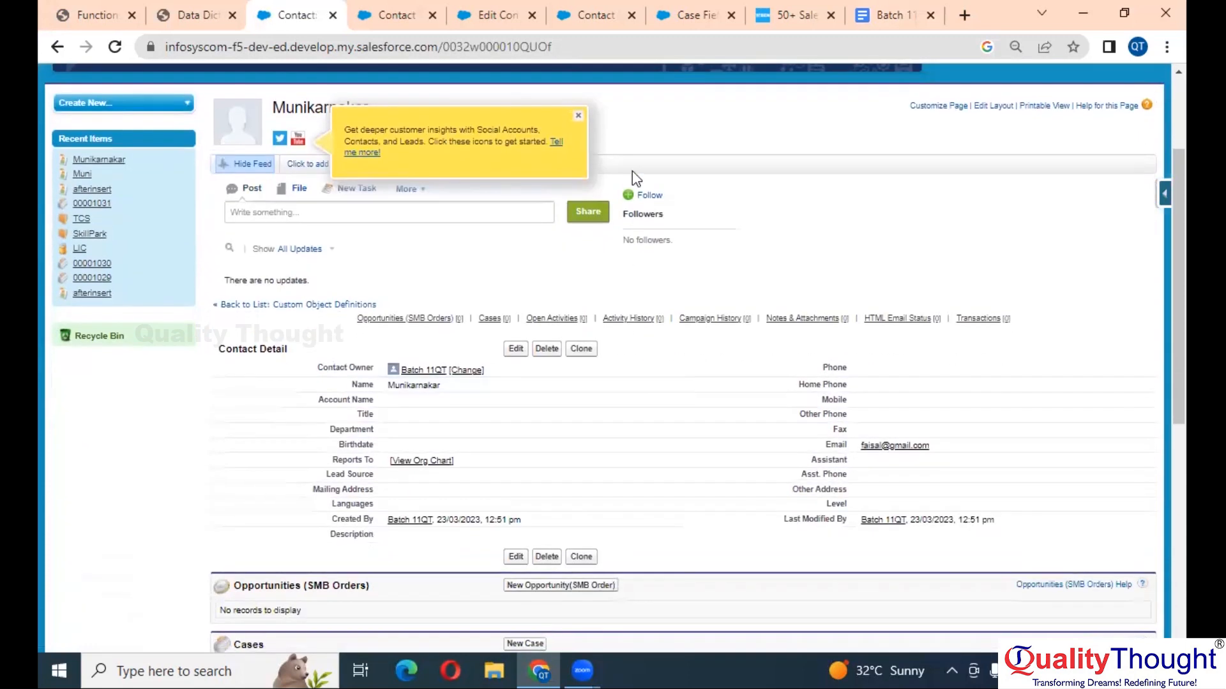
pyautogui.click(578, 116)
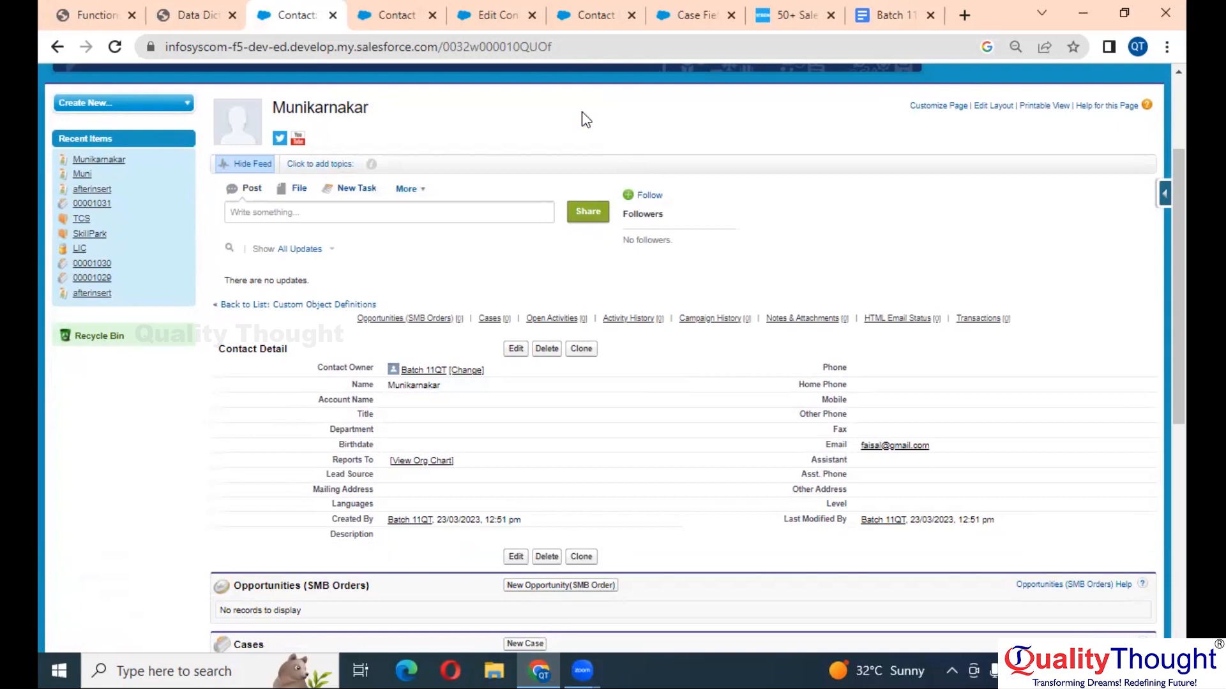
# - Bring up Functions.pdf at the page 2 Logical Functions table showing ISBLANK(expression)
pyautogui.click(93, 14)
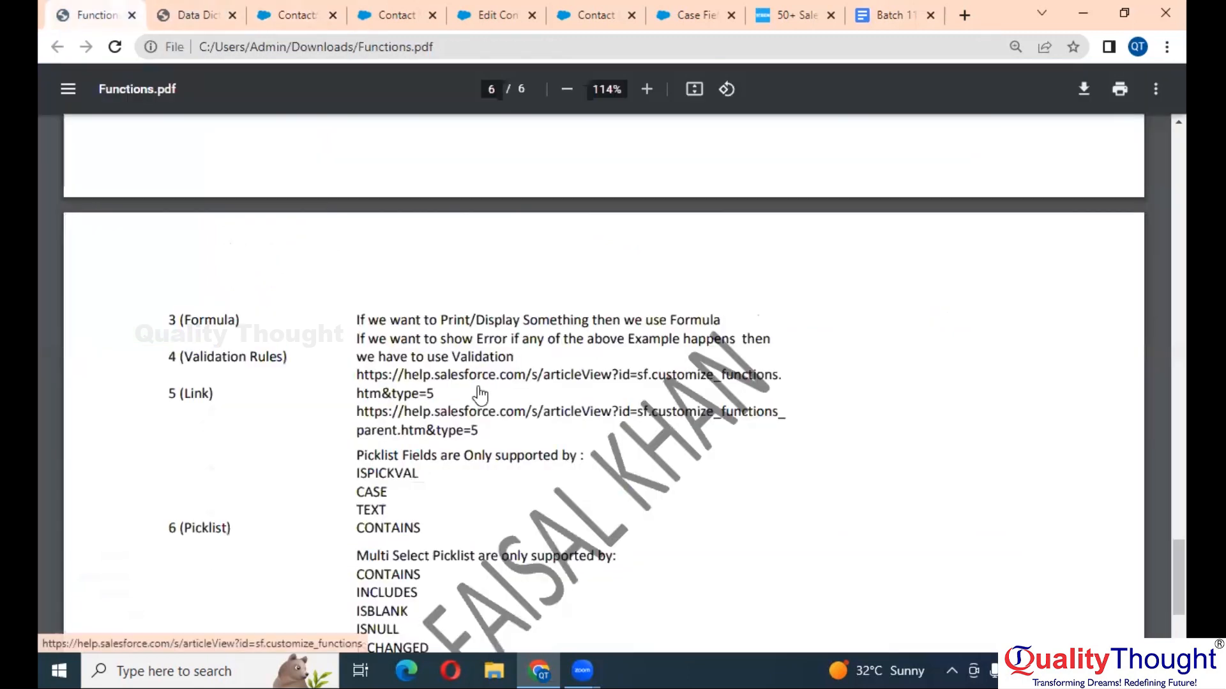
pyautogui.scroll(8, 480, 396)
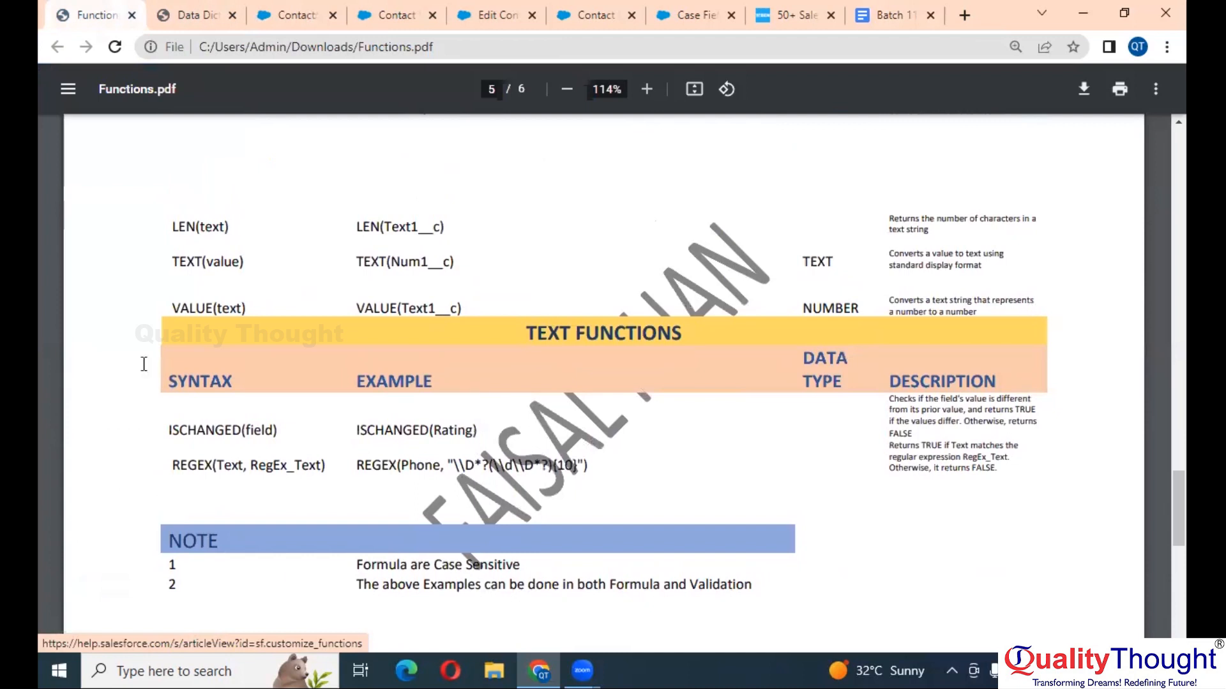
pyautogui.scroll(15, 221, 212)
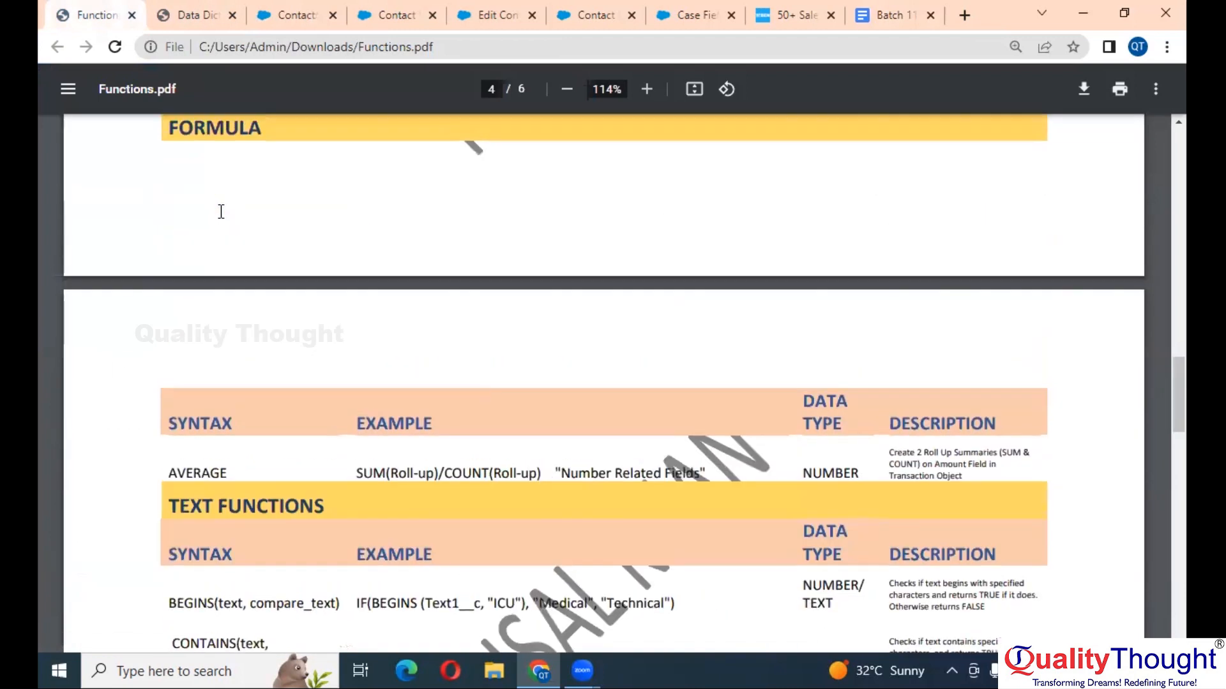
pyautogui.scroll(7, 220, 212)
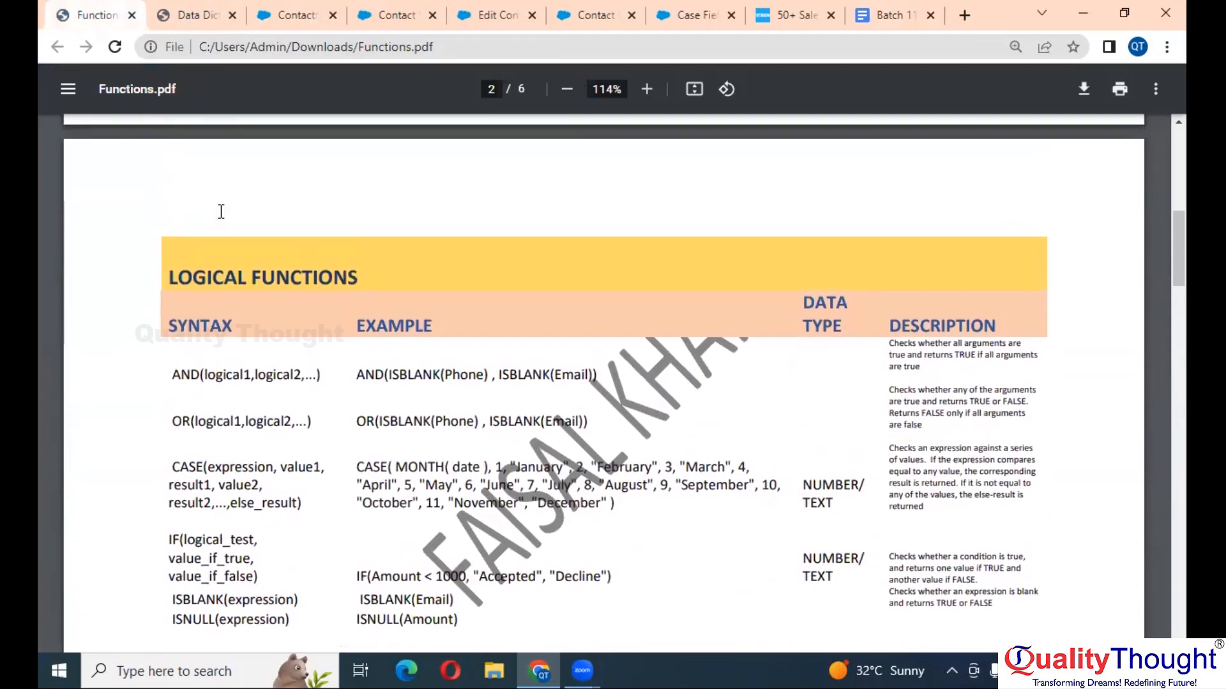